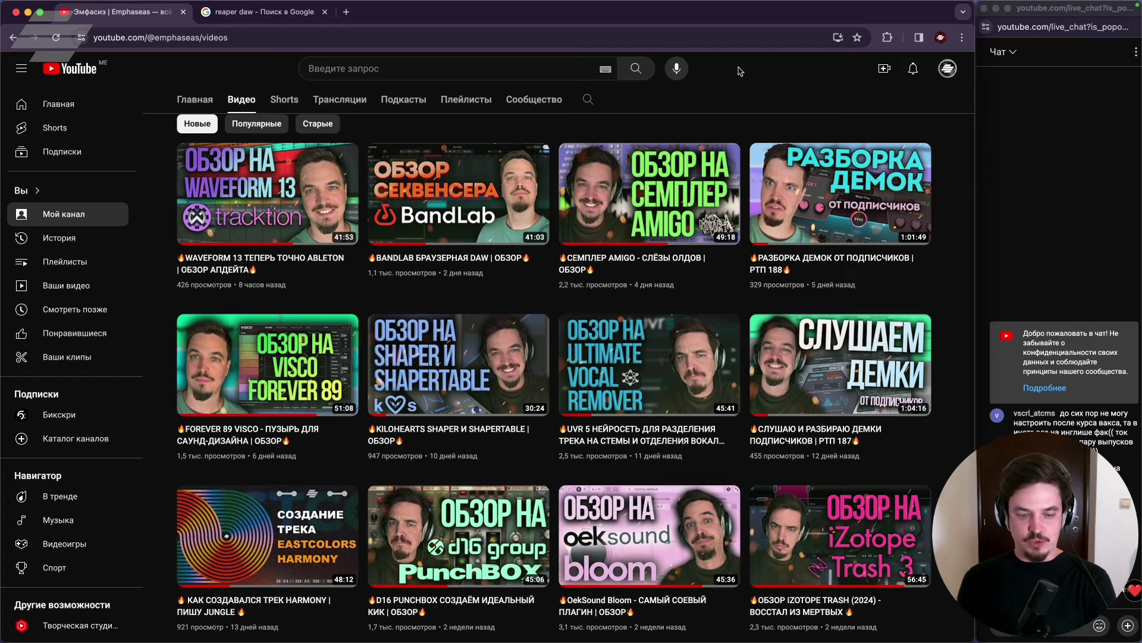
Look over the installed audio workstations in the system's app launcher and return to the browser.
key("F4")
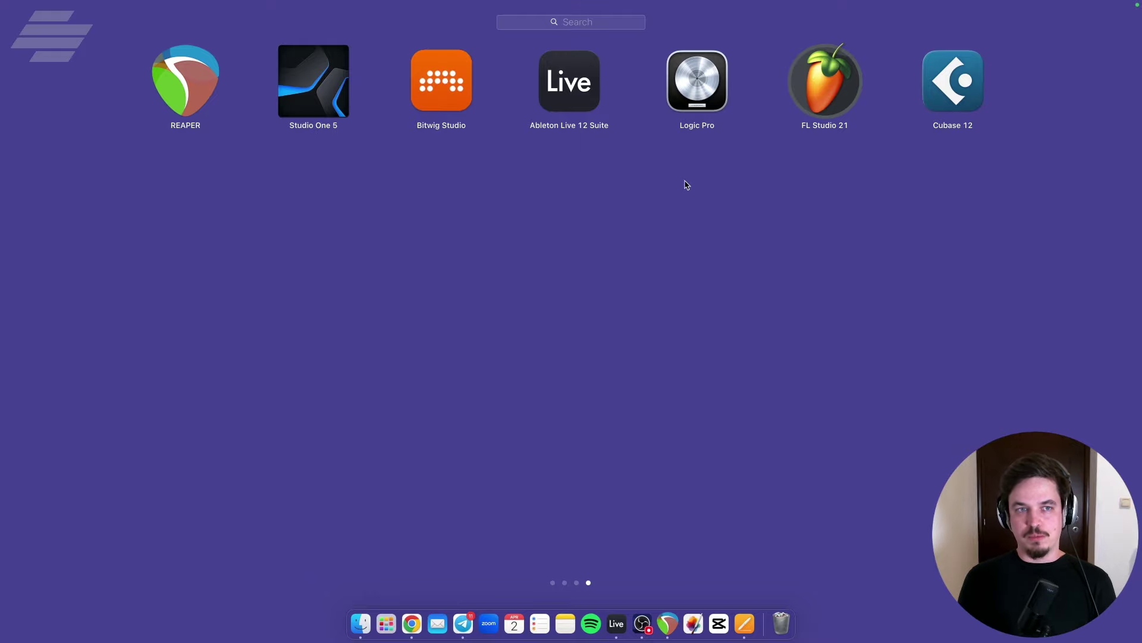
left_click(462, 274)
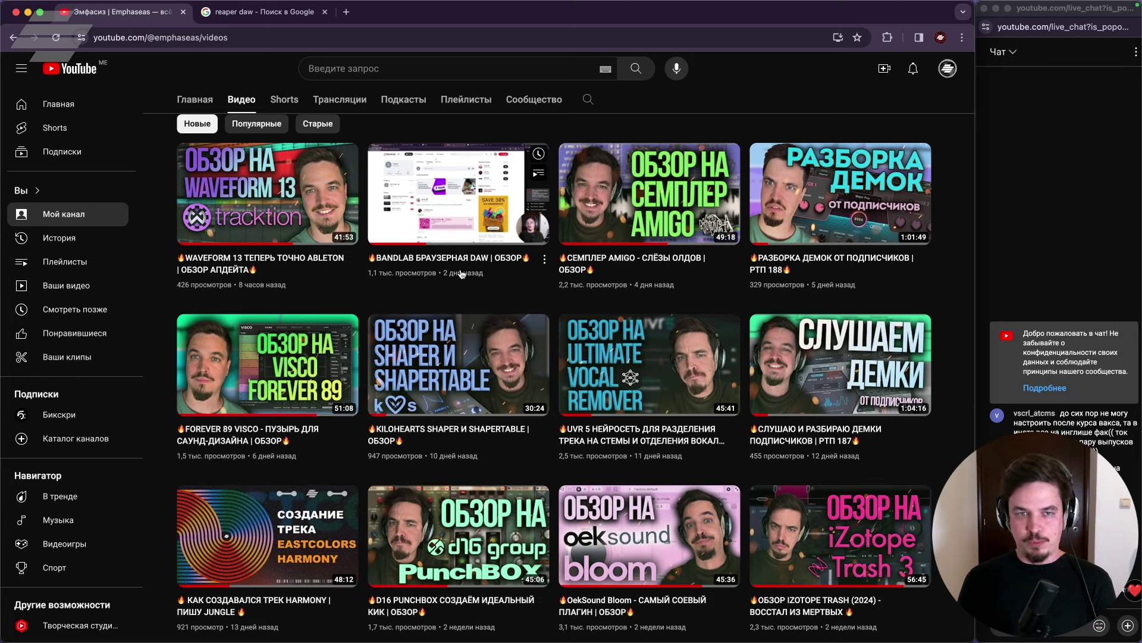
Switch to REAPER to view its arrangement window, followed by Ableton Live for comparison.
mouse_move(651, 636)
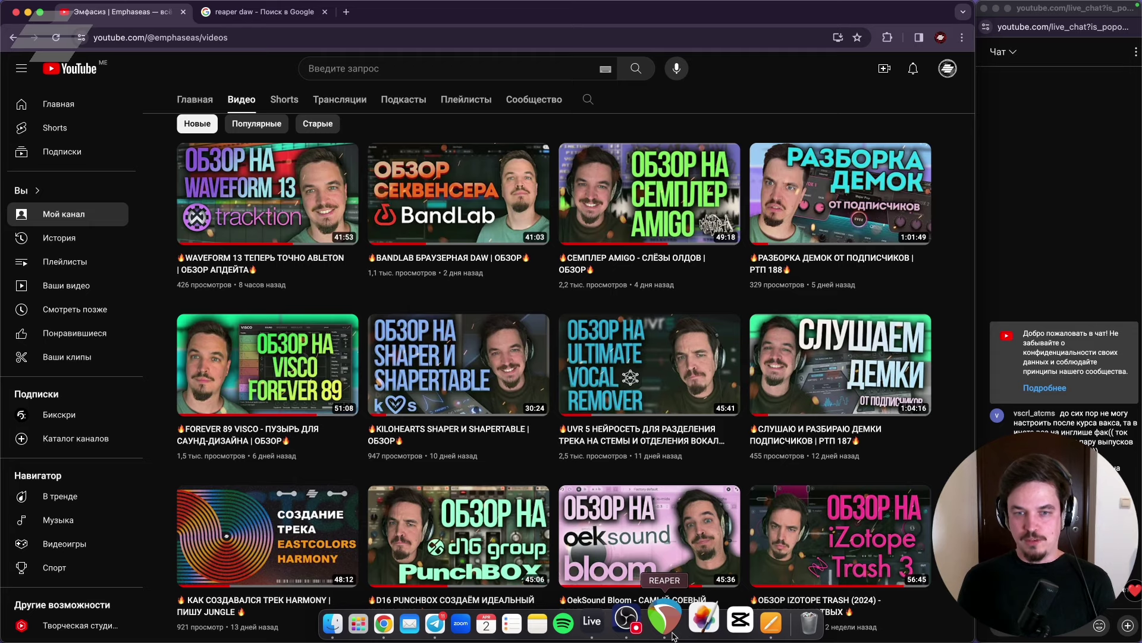
left_click(665, 622)
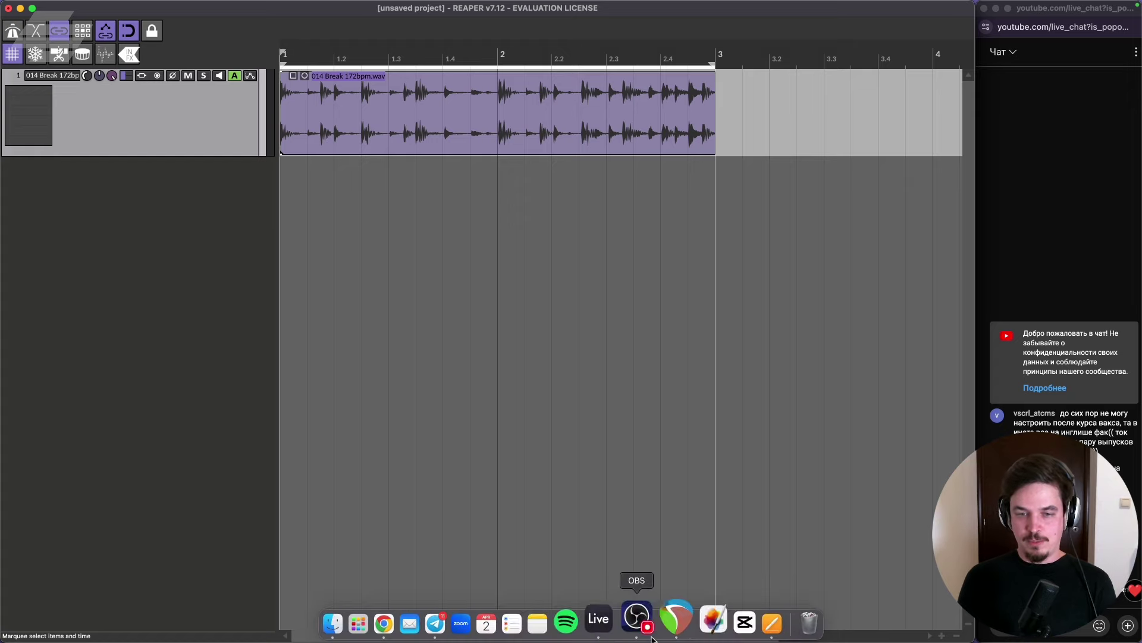
left_click(616, 631)
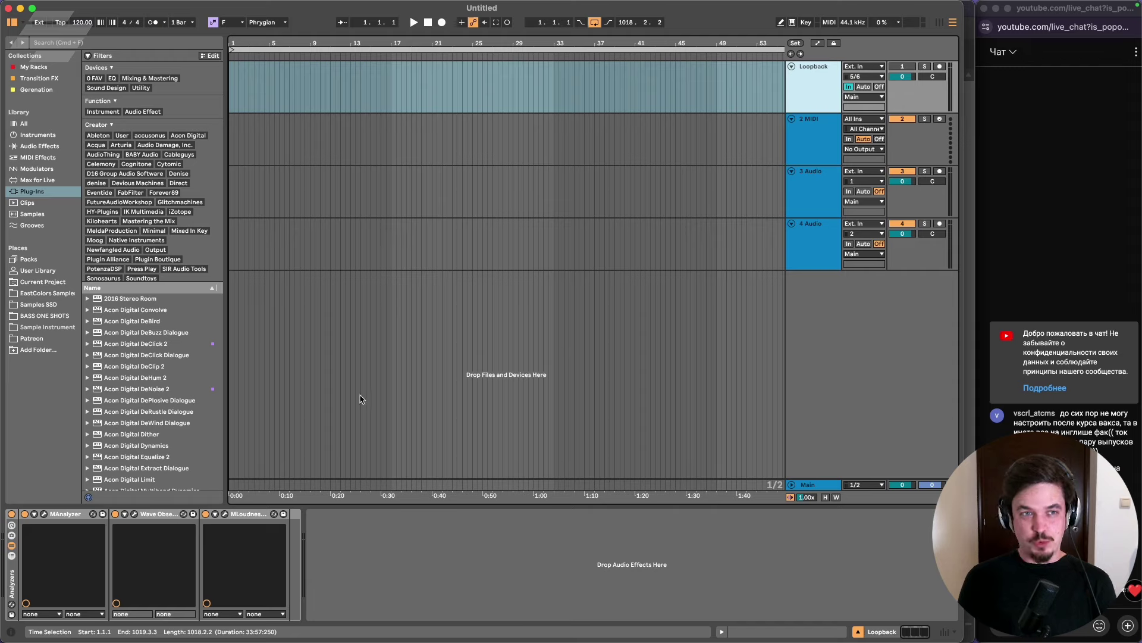
Switch to Chrome and open the ReaVolution article from the "reaper daw" image search results.
left_click(419, 635)
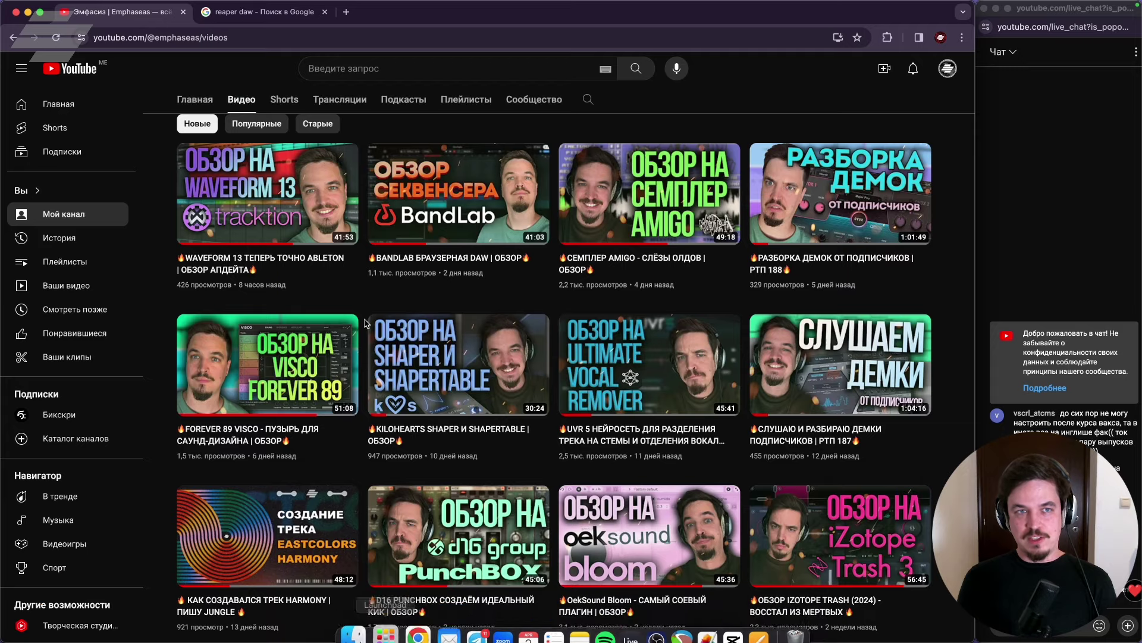
left_click(261, 12)
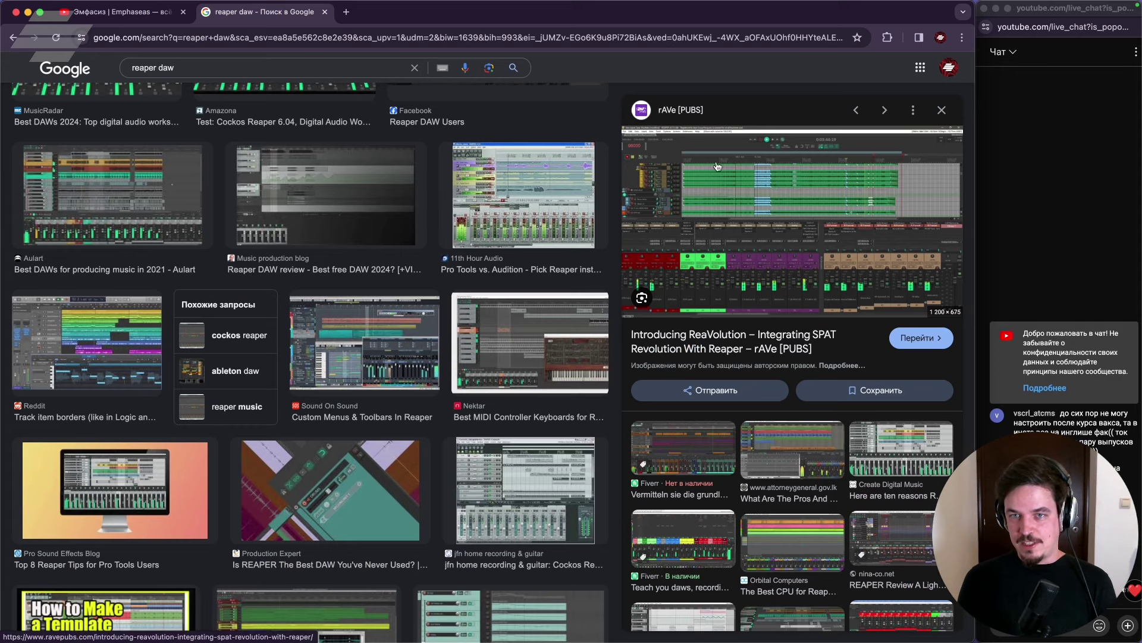
left_click(743, 192)
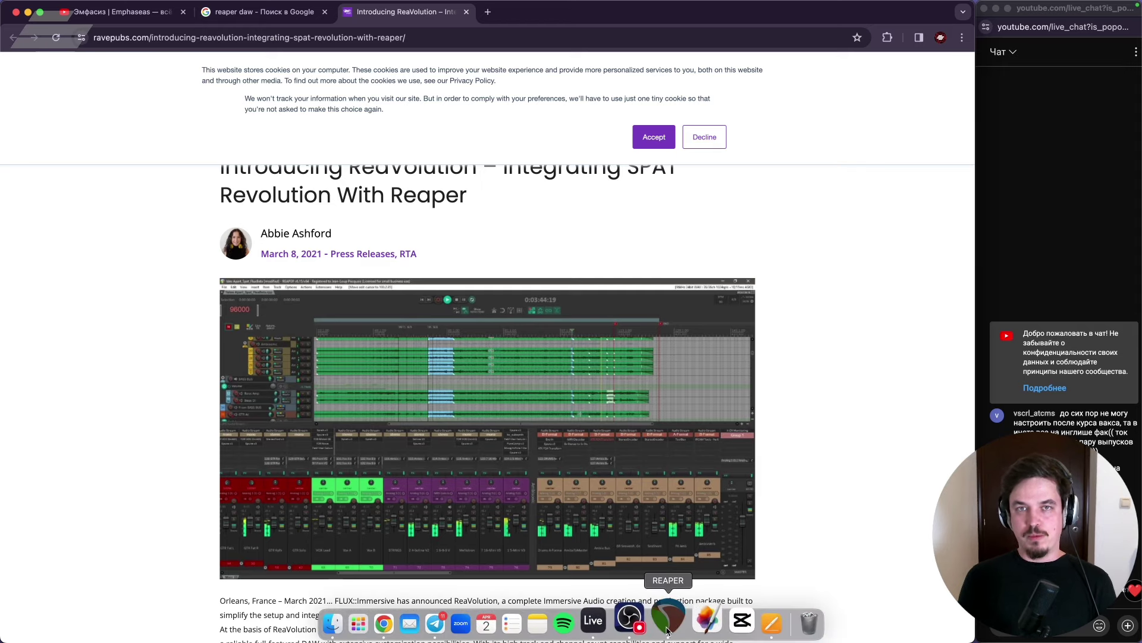
Alternate between REAPER and Ableton Live to compare their interfaces, ending in REAPER.
left_click(668, 623)
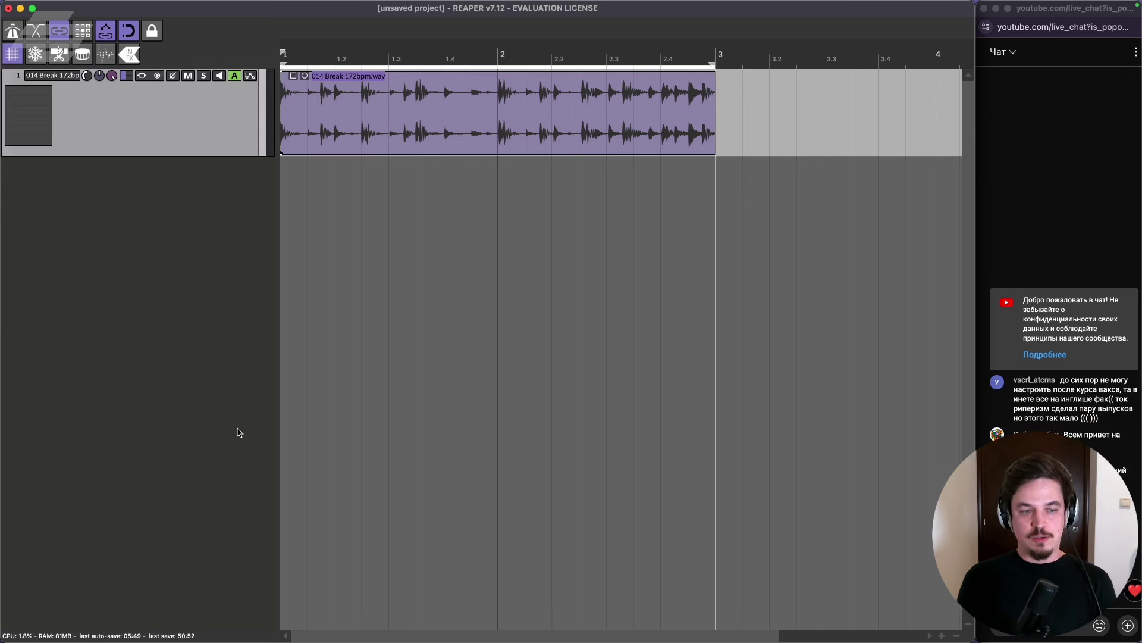
mouse_move(434, 635)
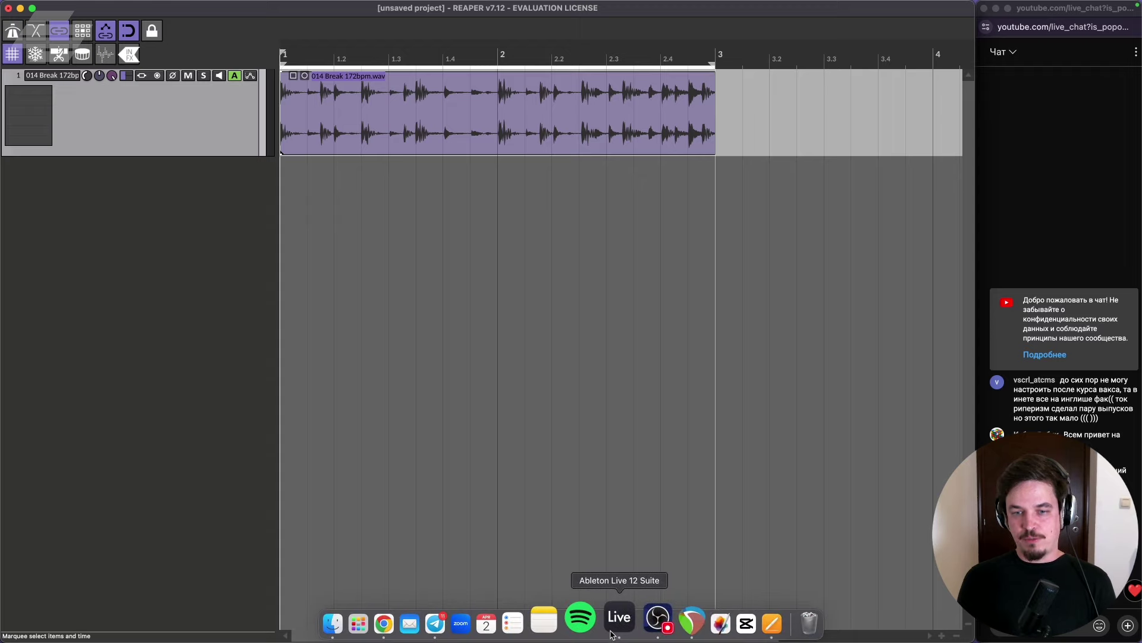
left_click(611, 635)
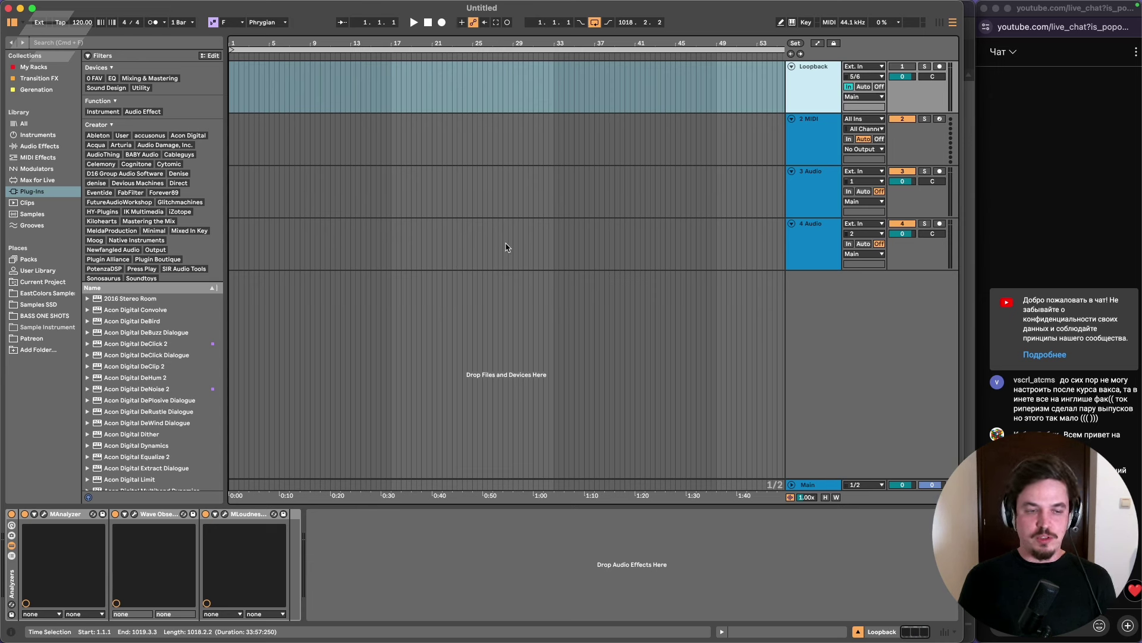
mouse_move(613, 625)
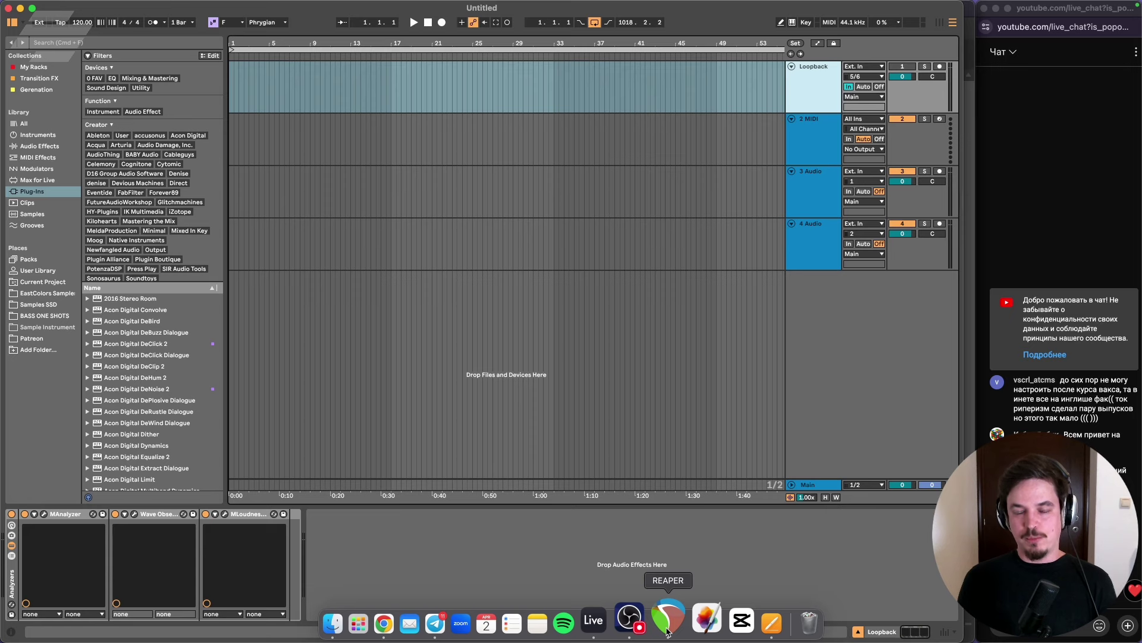
left_click(668, 632)
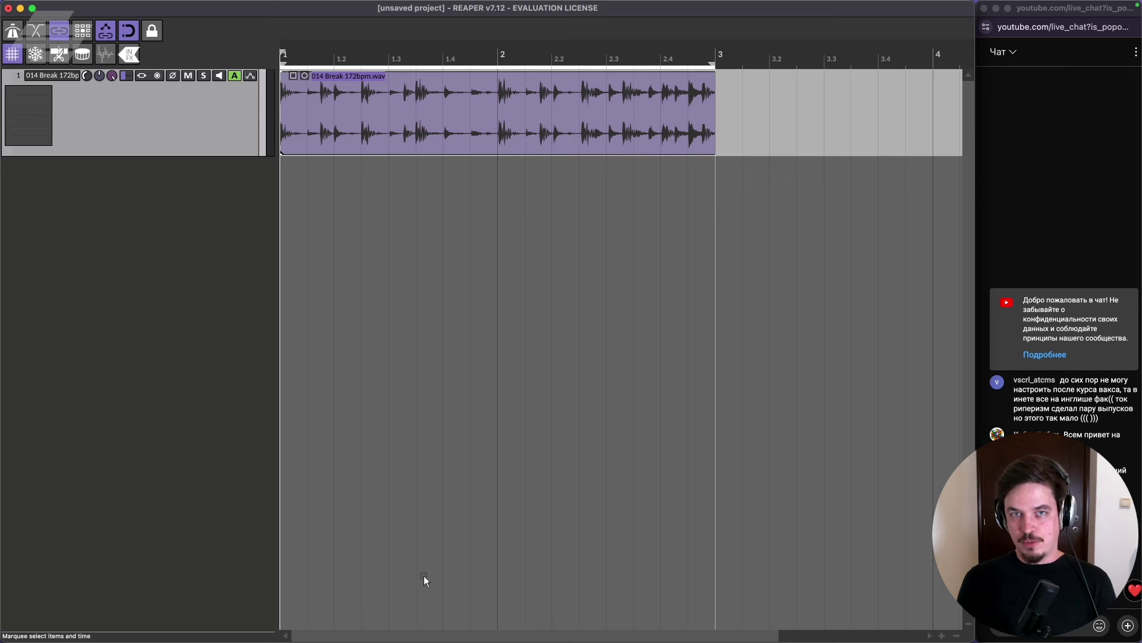
mouse_move(470, 640)
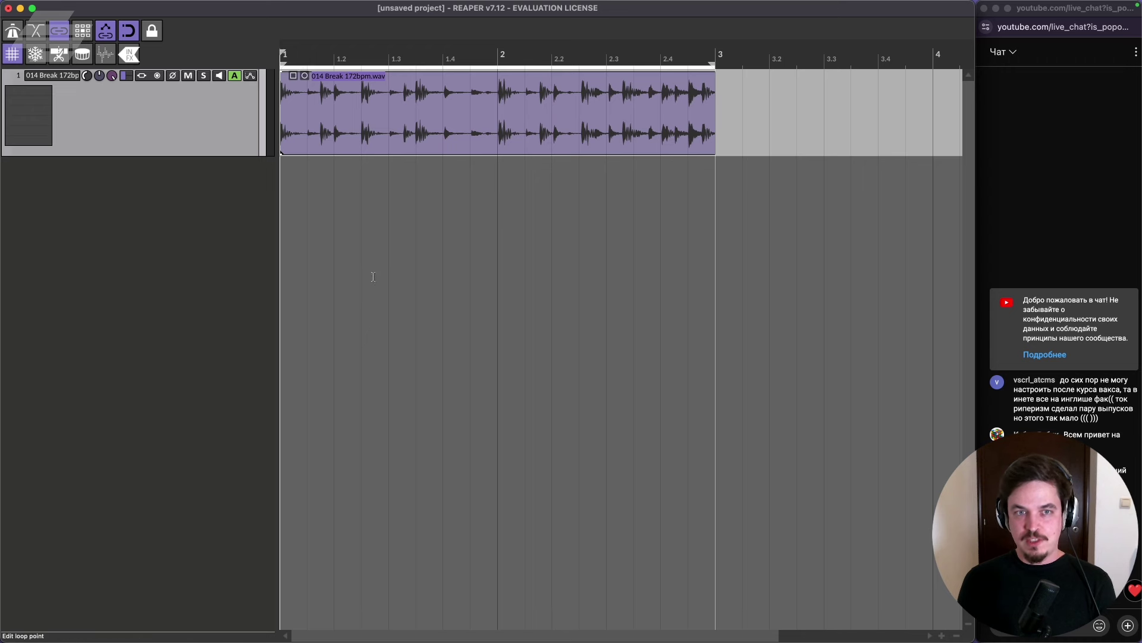
Examine the custom actions and scripts in REAPER's Actions list and close it.
scroll(381, 278, "down", 1)
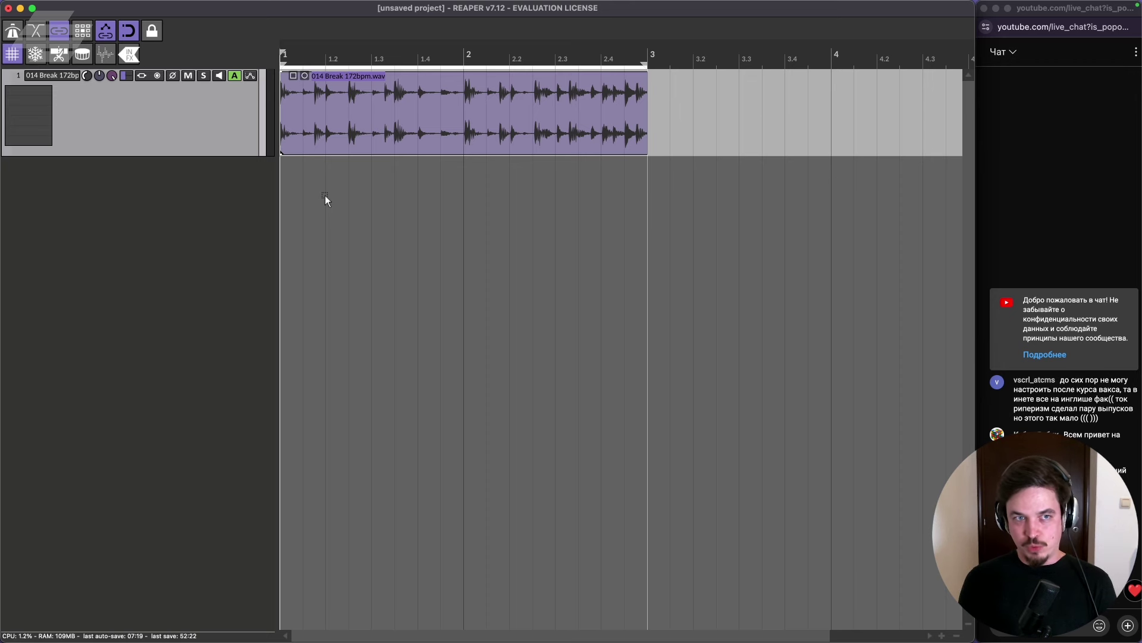
key("question")
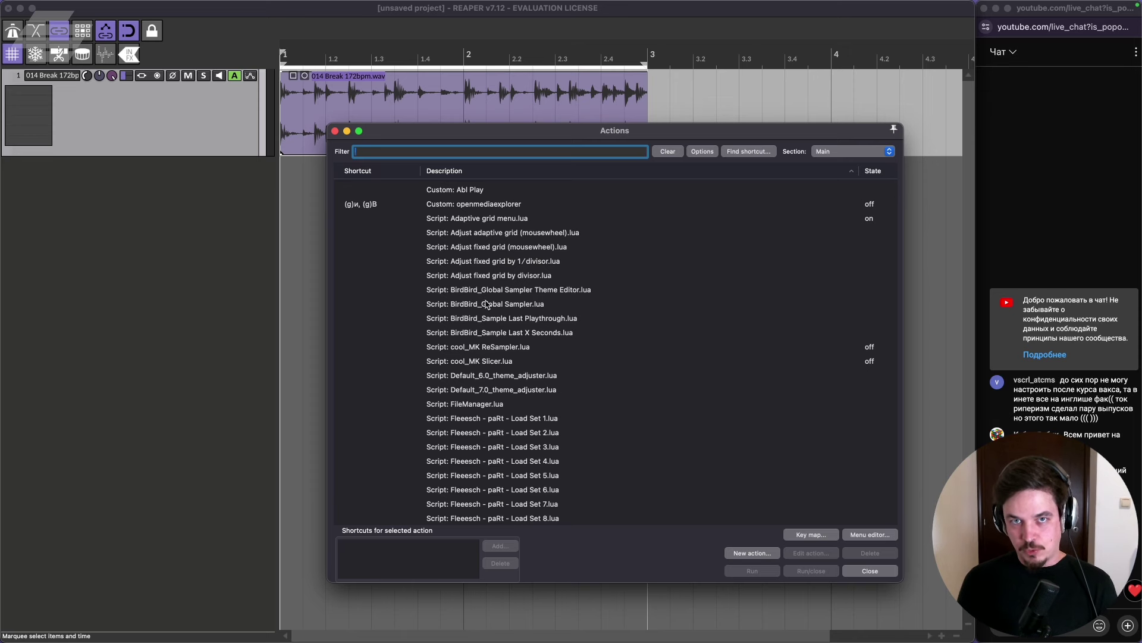
scroll(483, 357, "down", 2)
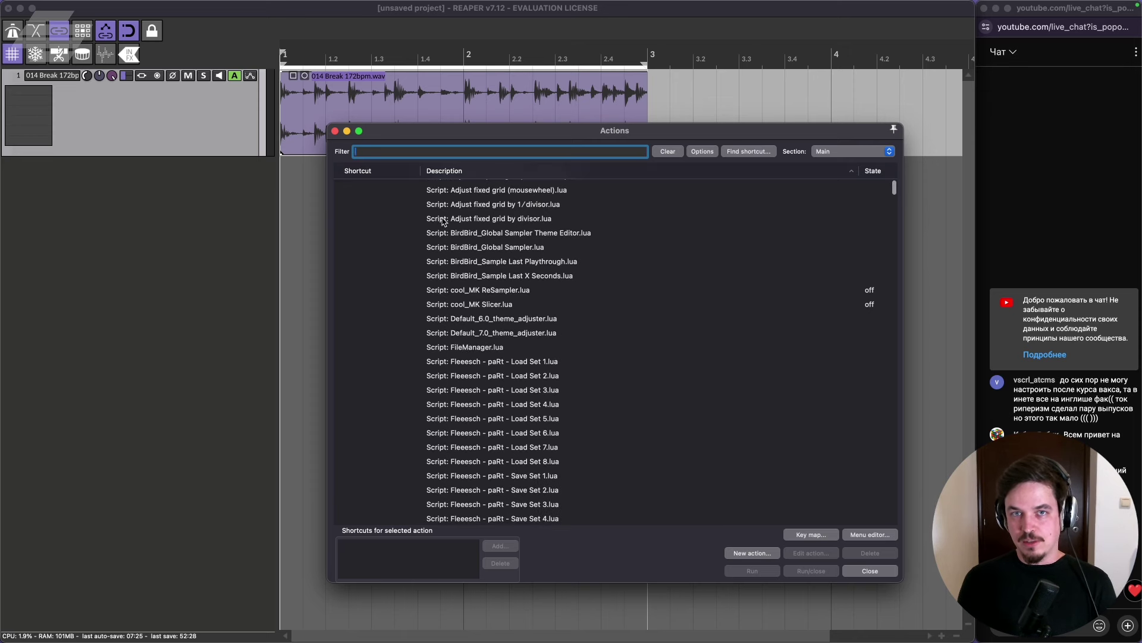
left_click(336, 132)
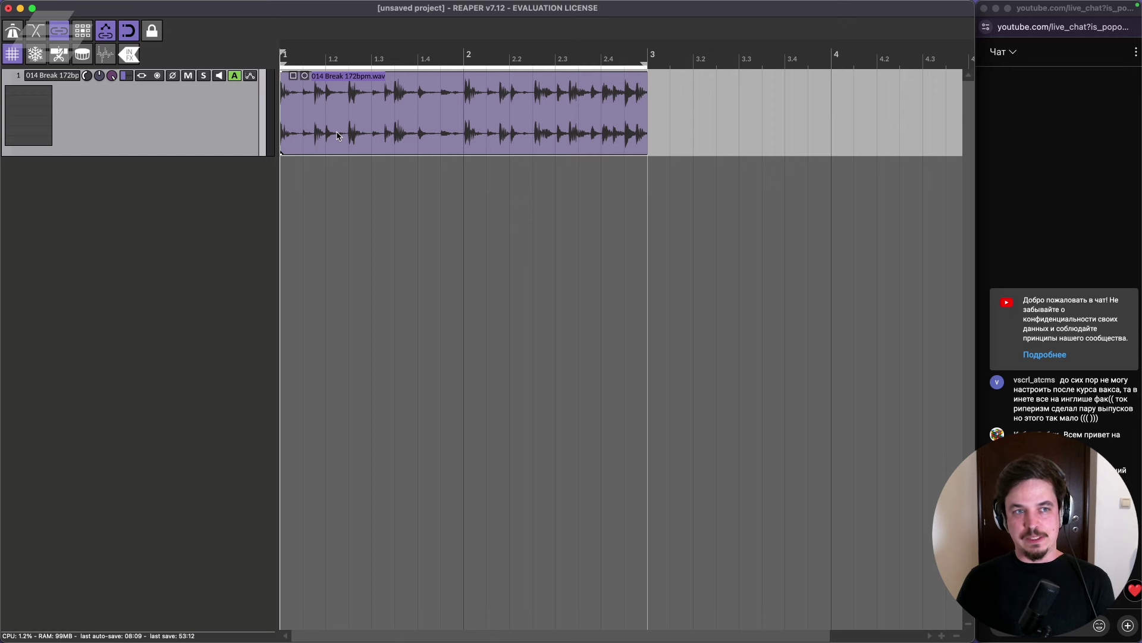
Show the app launcher's page of music programs once more and return to REAPER.
key("F4")
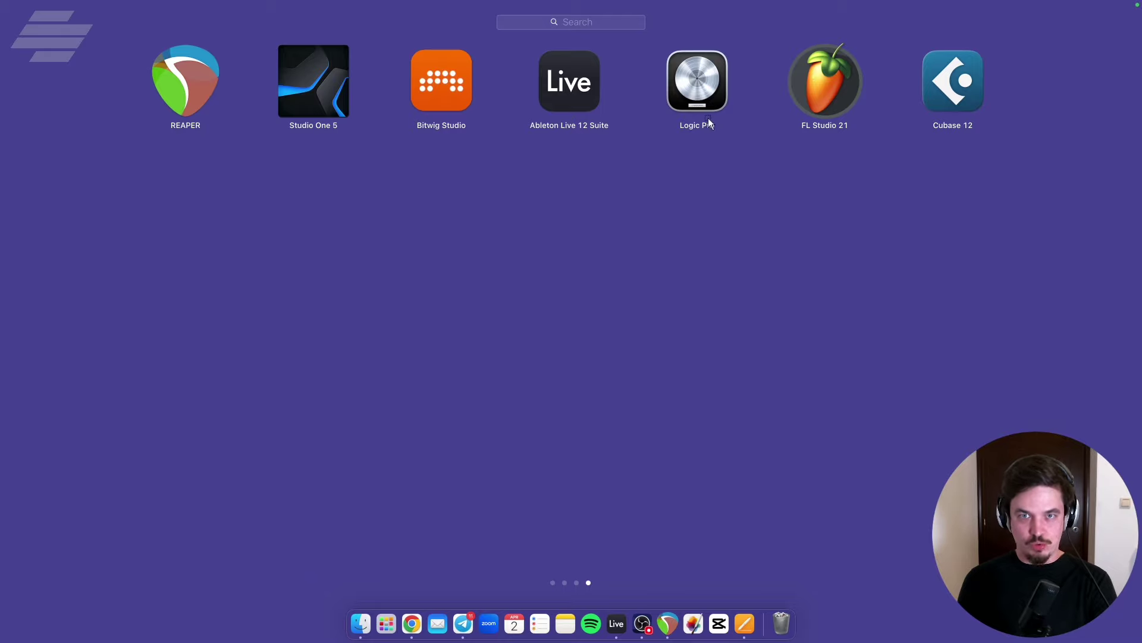
key("Escape")
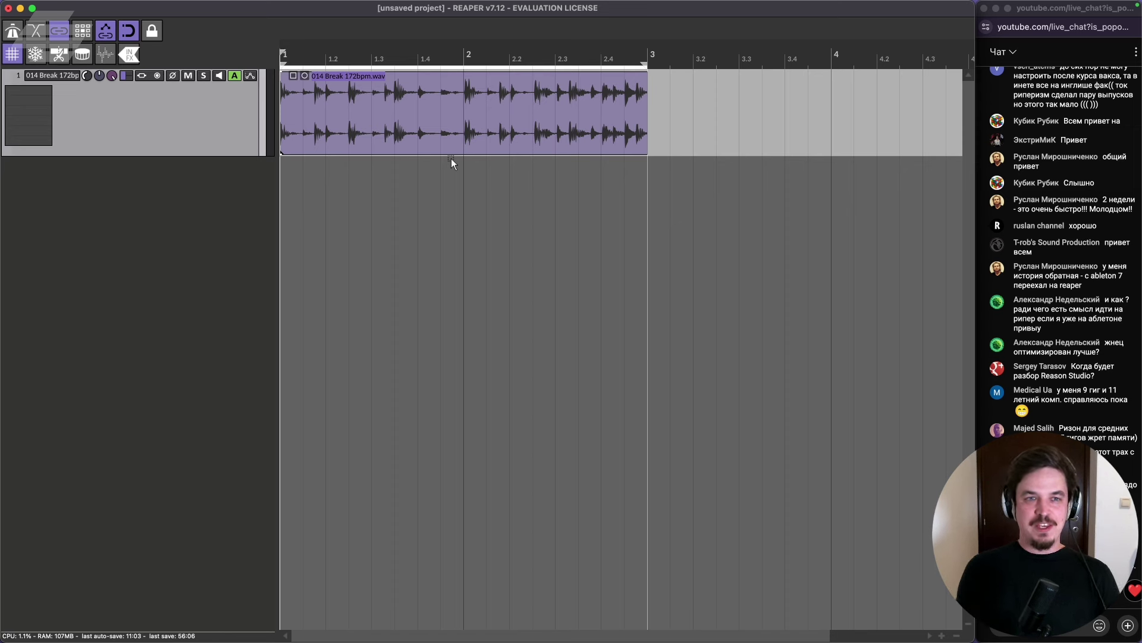
Switch to Pages to review the notes on REAPER extensions, scripts and settings, and return to the REAPER project.
mouse_move(587, 639)
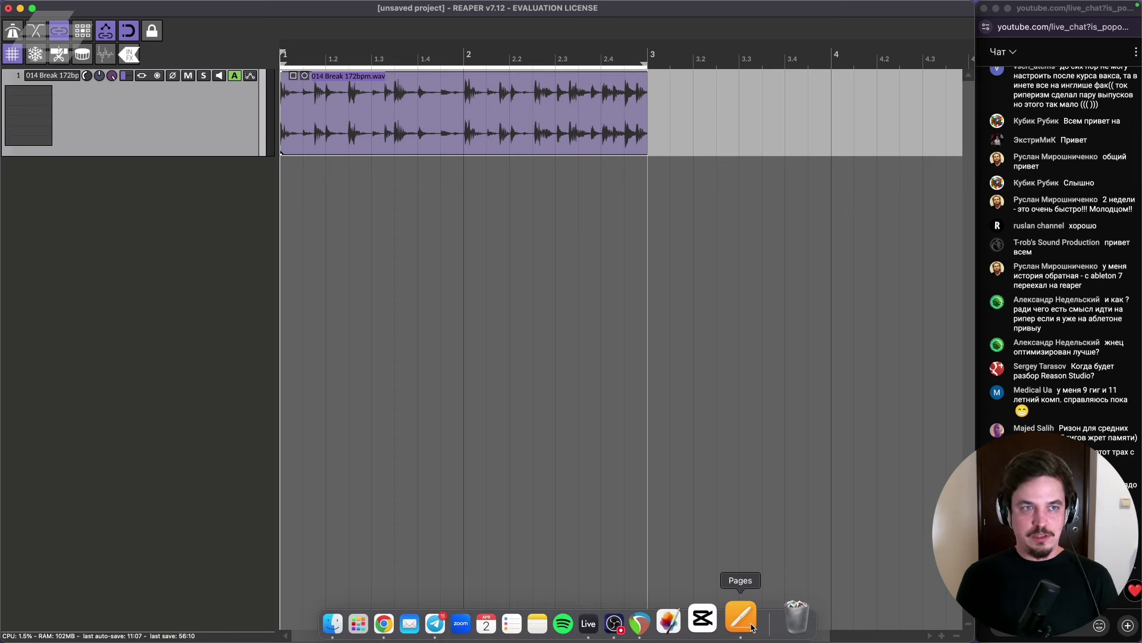
left_click(751, 627)
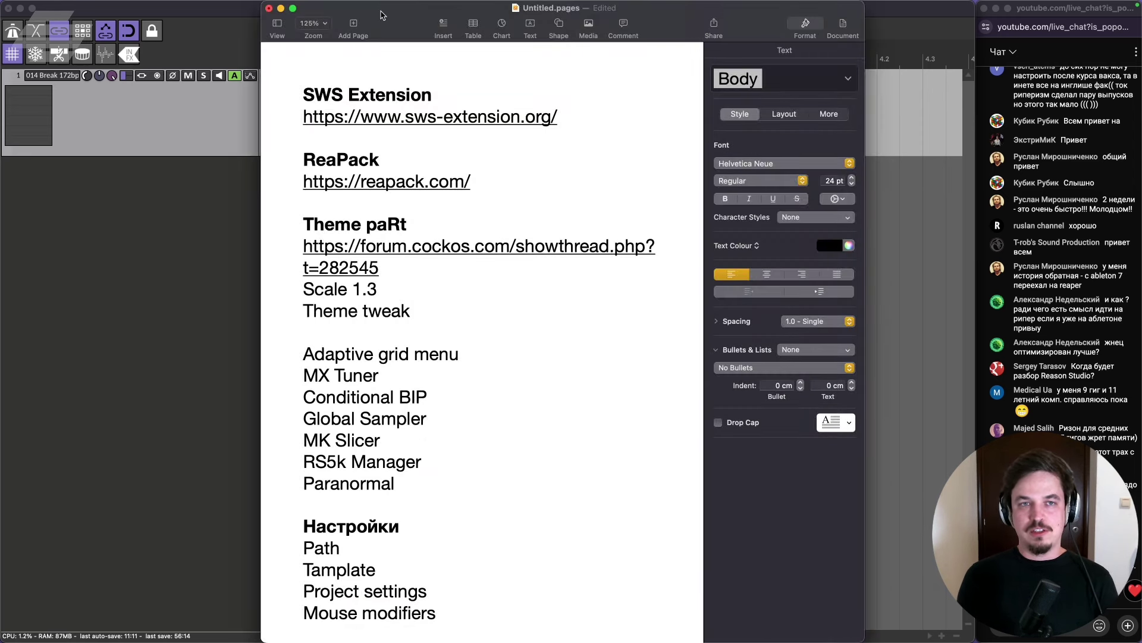
left_click_drag(395, 18, 415, 16)
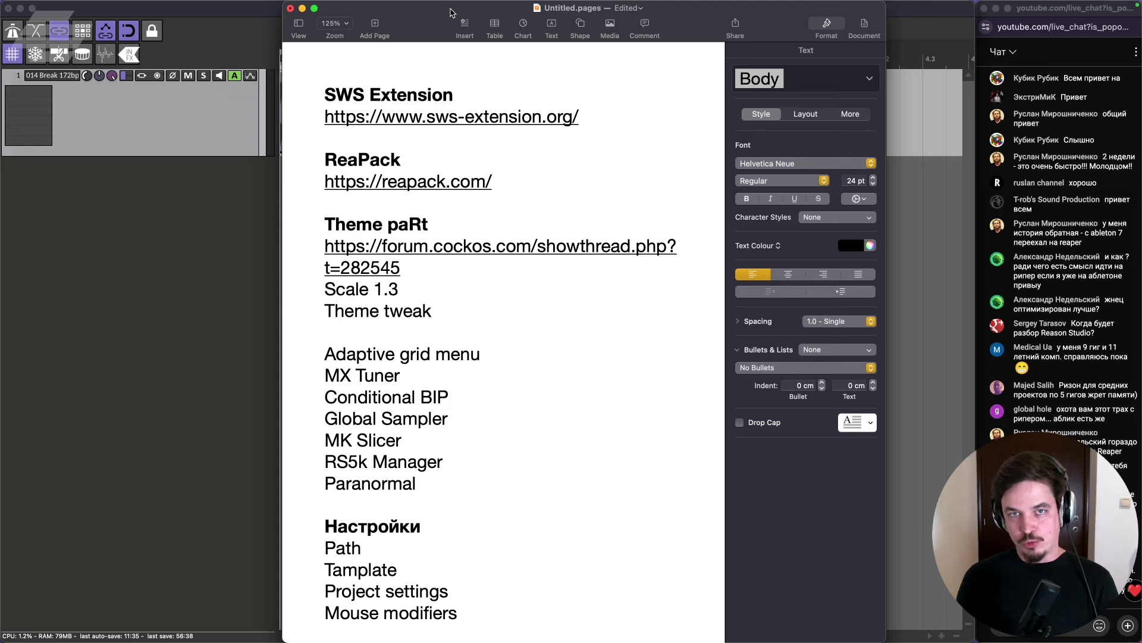
left_click(217, 229)
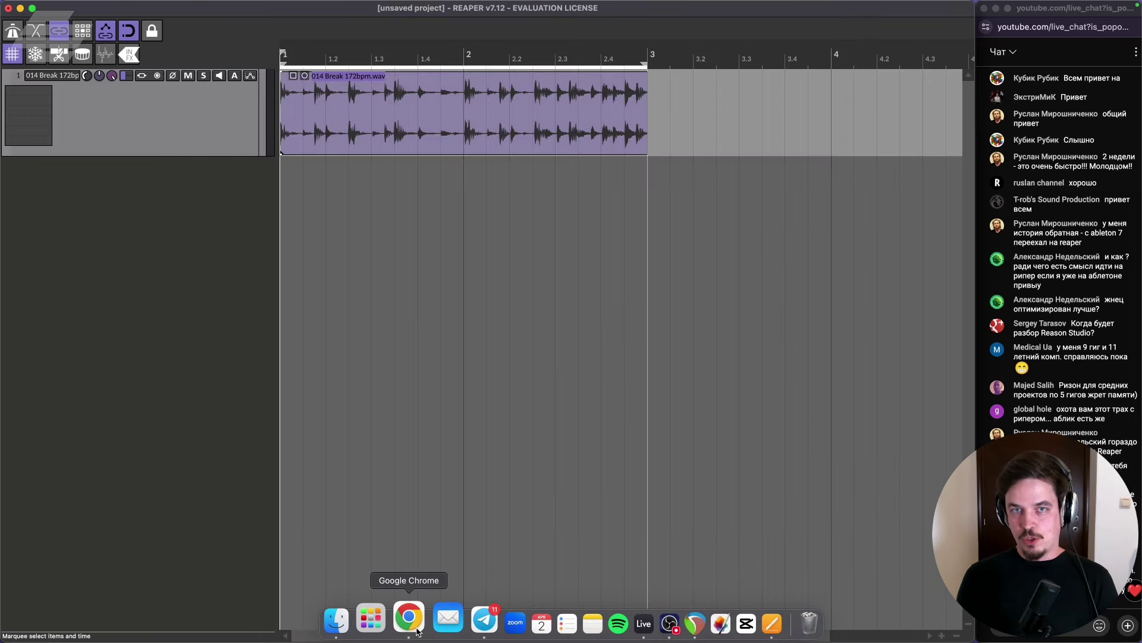
Switch to Chrome and open the download page of reaper.fm in a new browser tab.
left_click(416, 630)
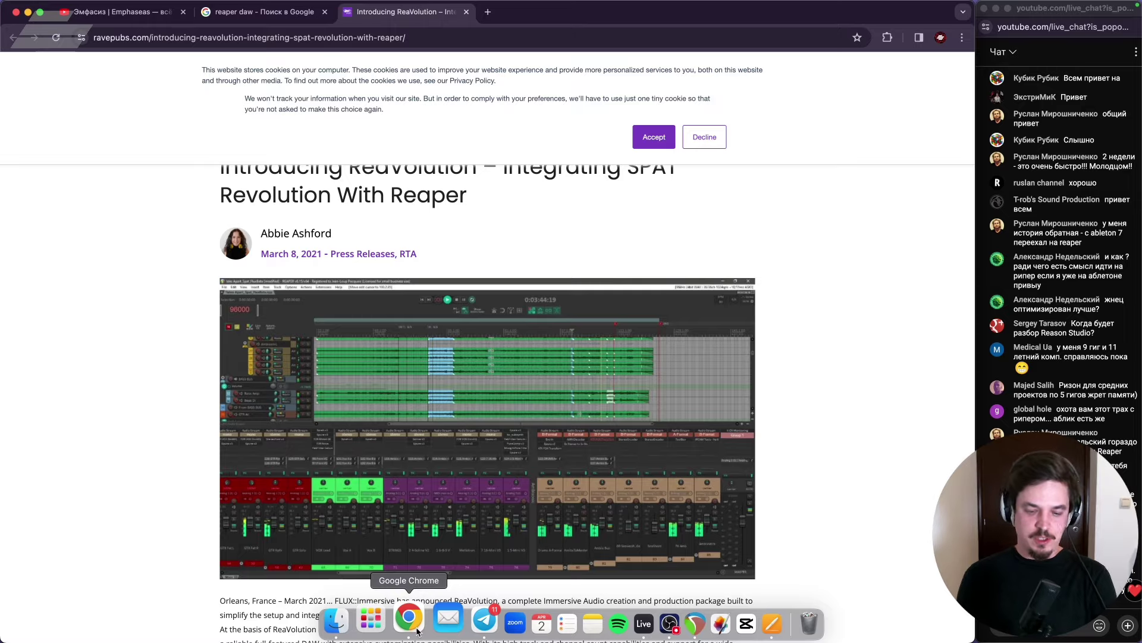
key("super+t")
type("rea")
key("Return")
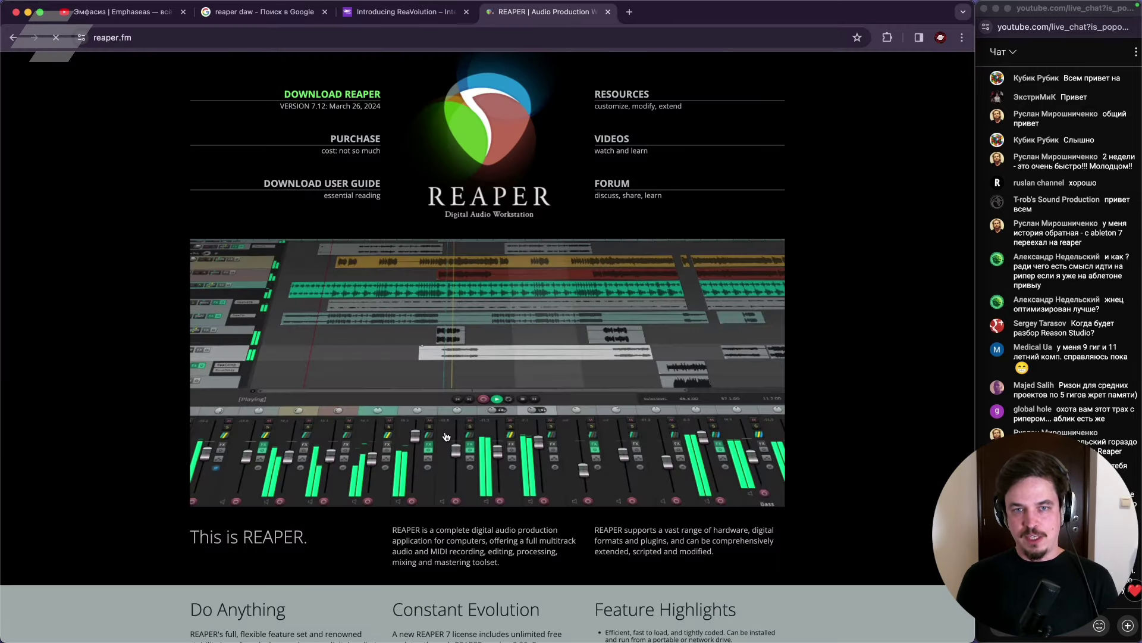
scroll(466, 425, "down", 4)
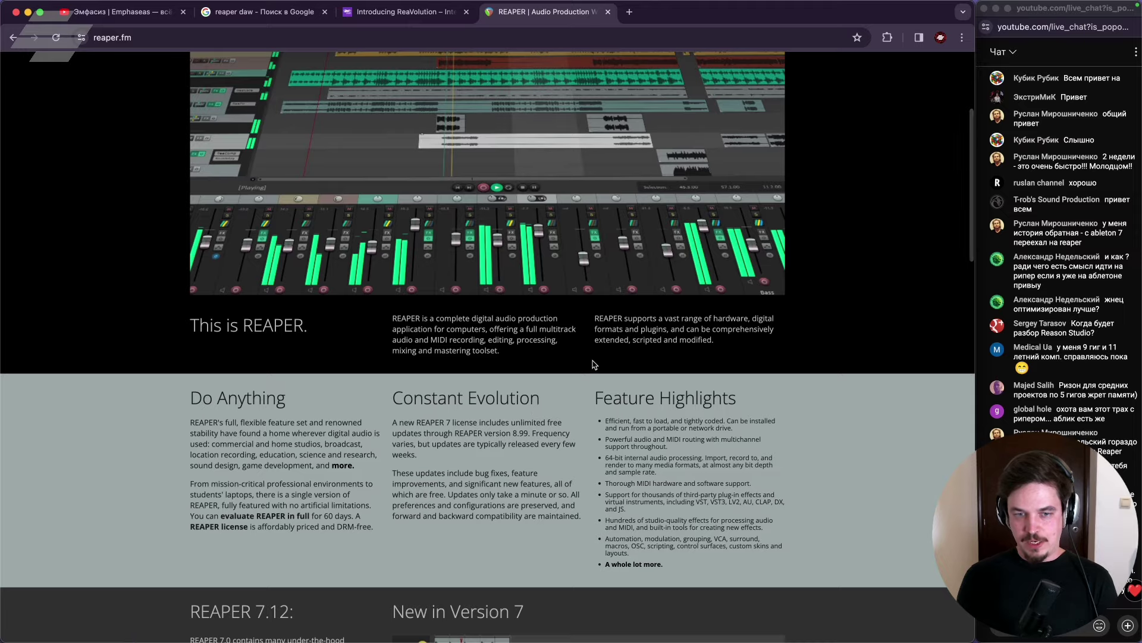
scroll(477, 138, "up", 4)
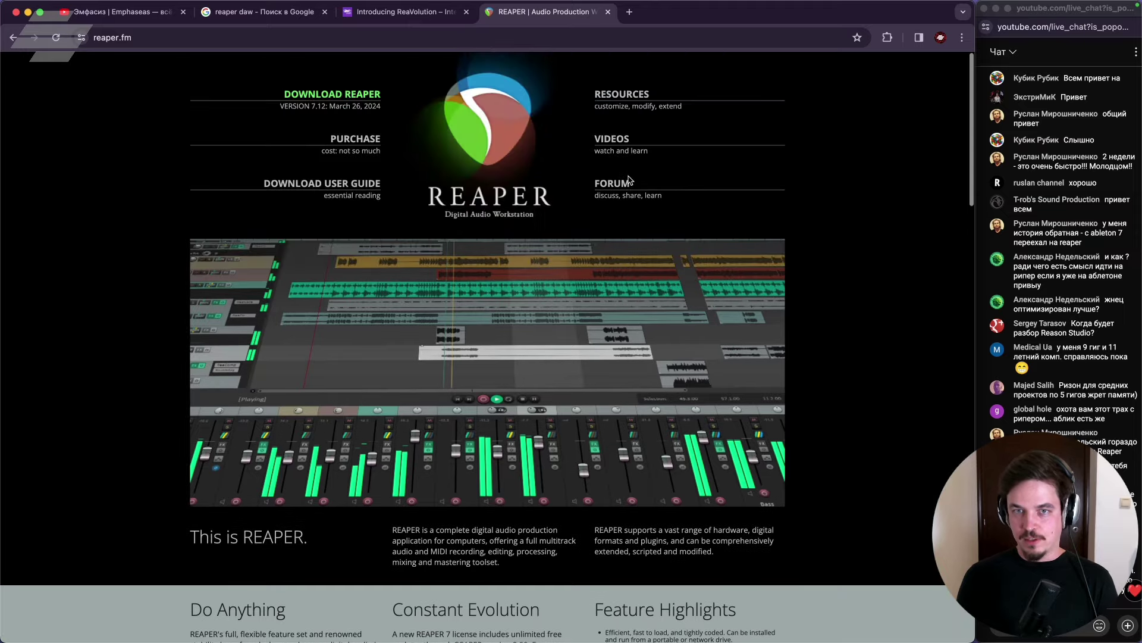
left_click(361, 98)
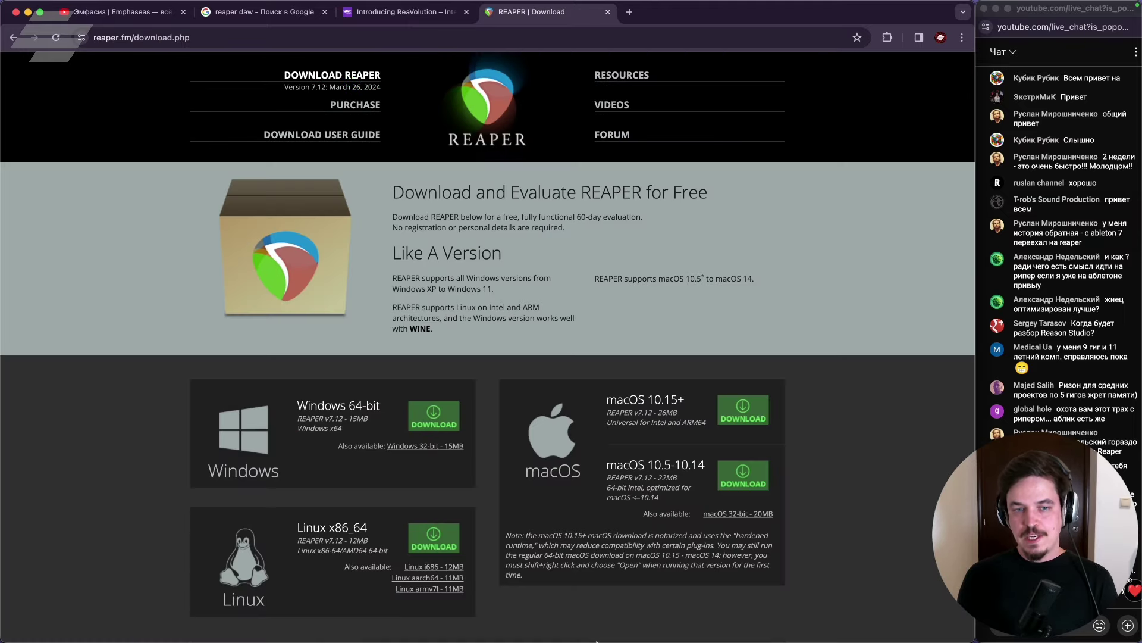
Switch to Pages and select the "SWS Extension" heading in the notes.
mouse_move(622, 639)
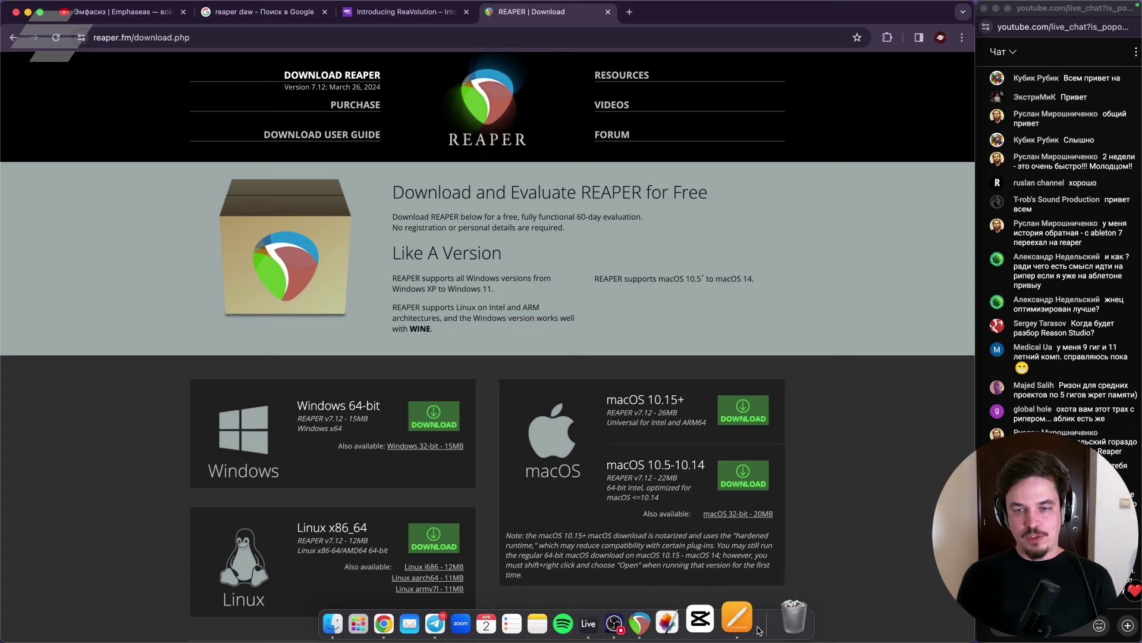
left_click(734, 618)
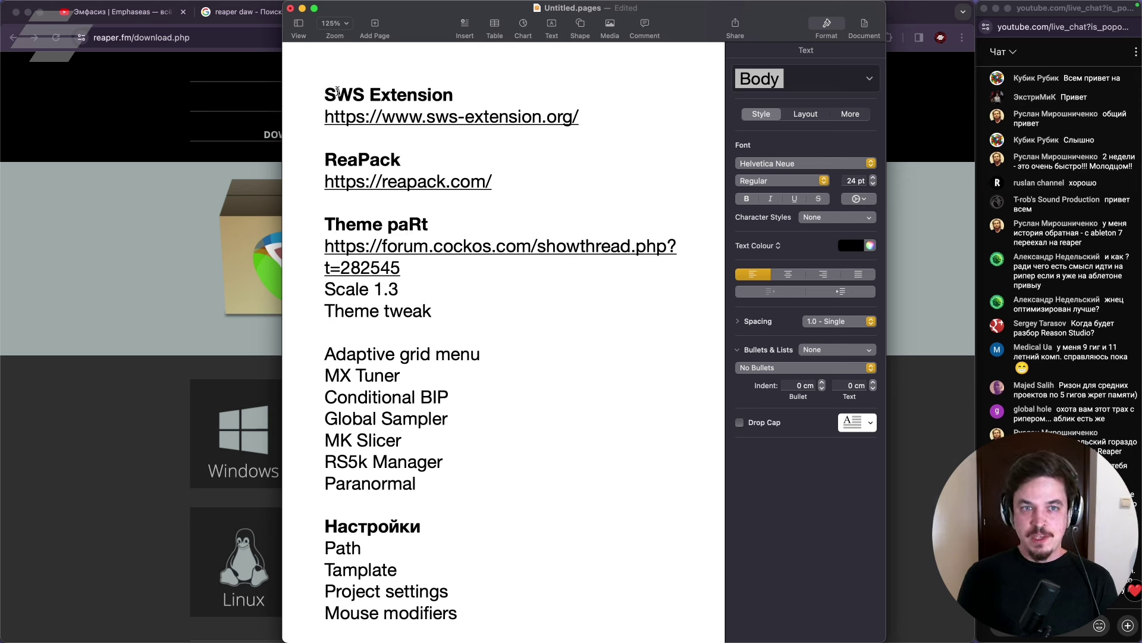
left_click_drag(321, 92, 463, 86)
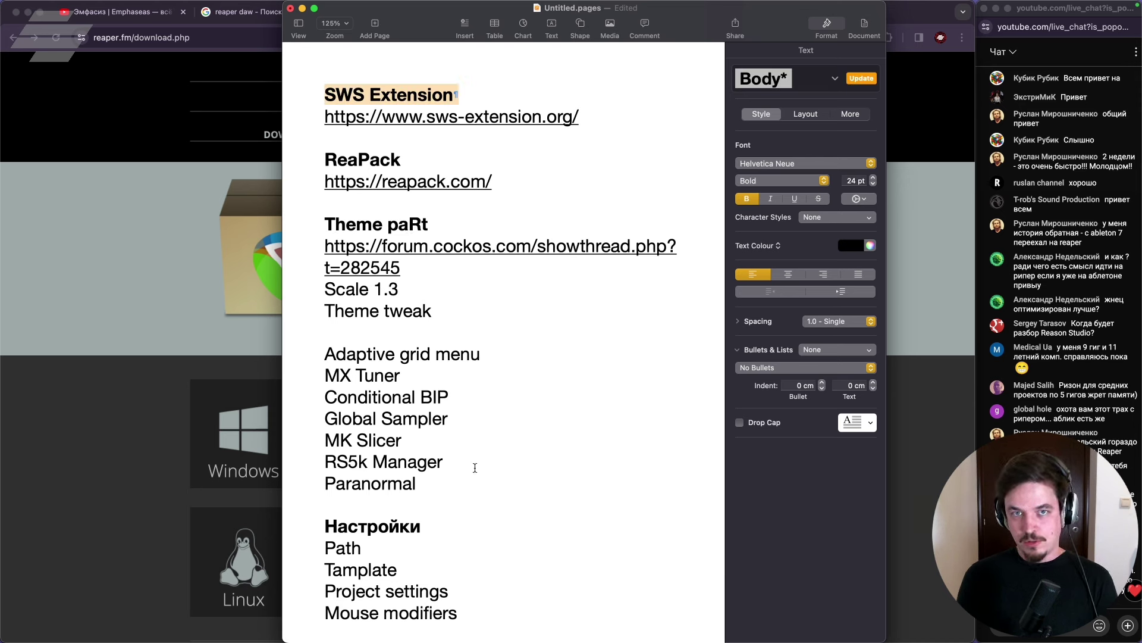
Switch to REAPER, look through the SWS actions in the Actions list, and close the list.
mouse_move(595, 634)
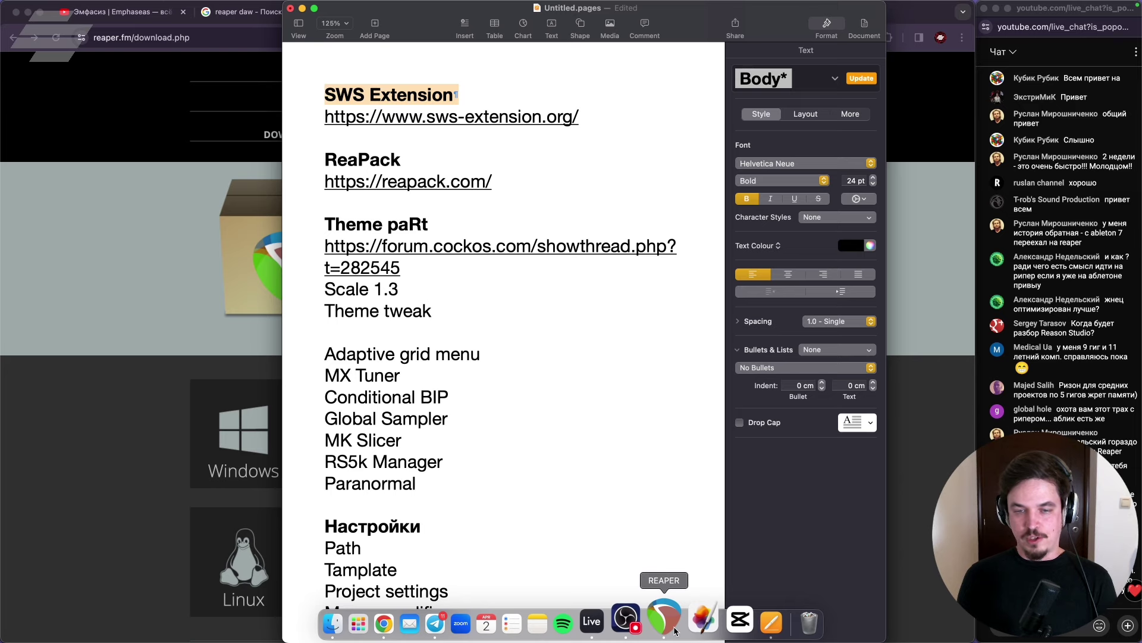
left_click(665, 621)
key("shift+slash")
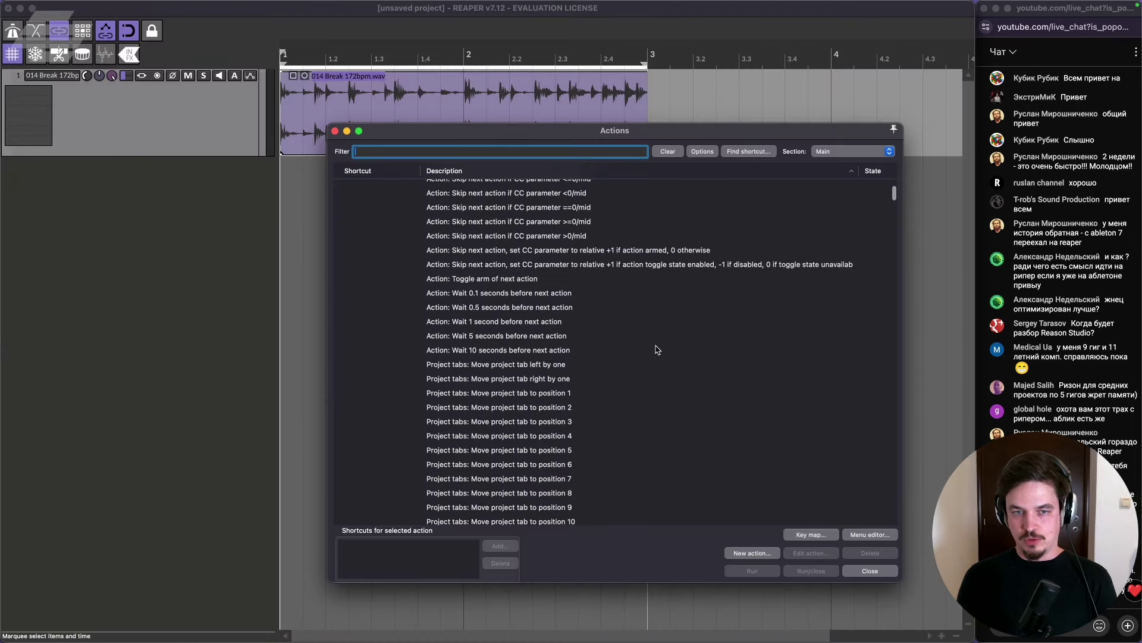
left_click(893, 197)
scroll(860, 219, "down", 20)
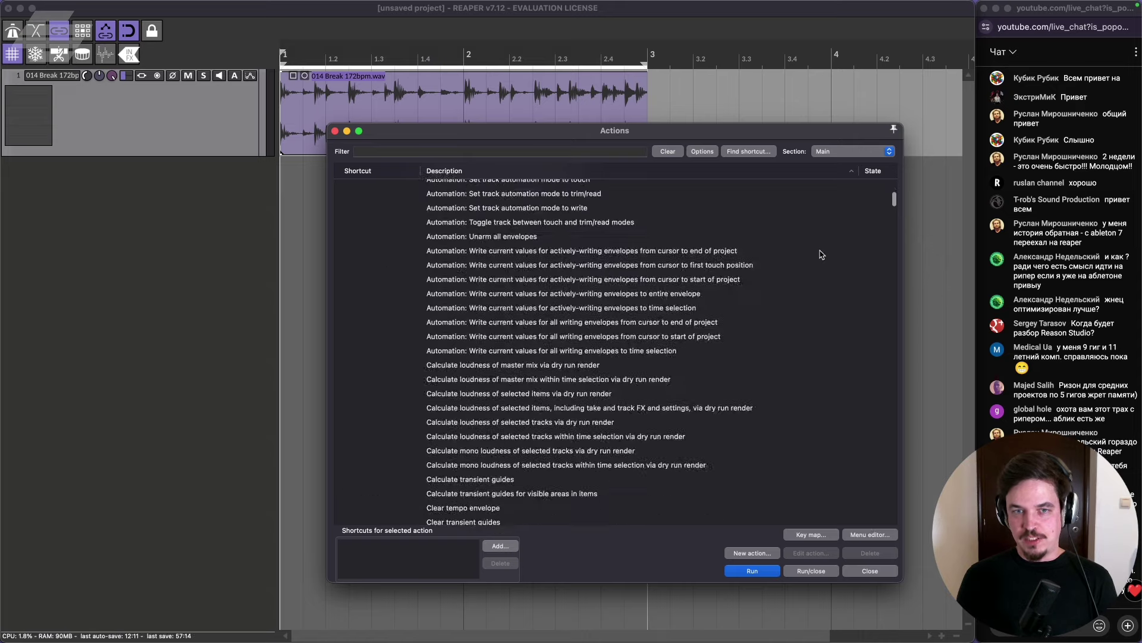
left_click_drag(895, 206, 894, 376)
left_click(446, 304)
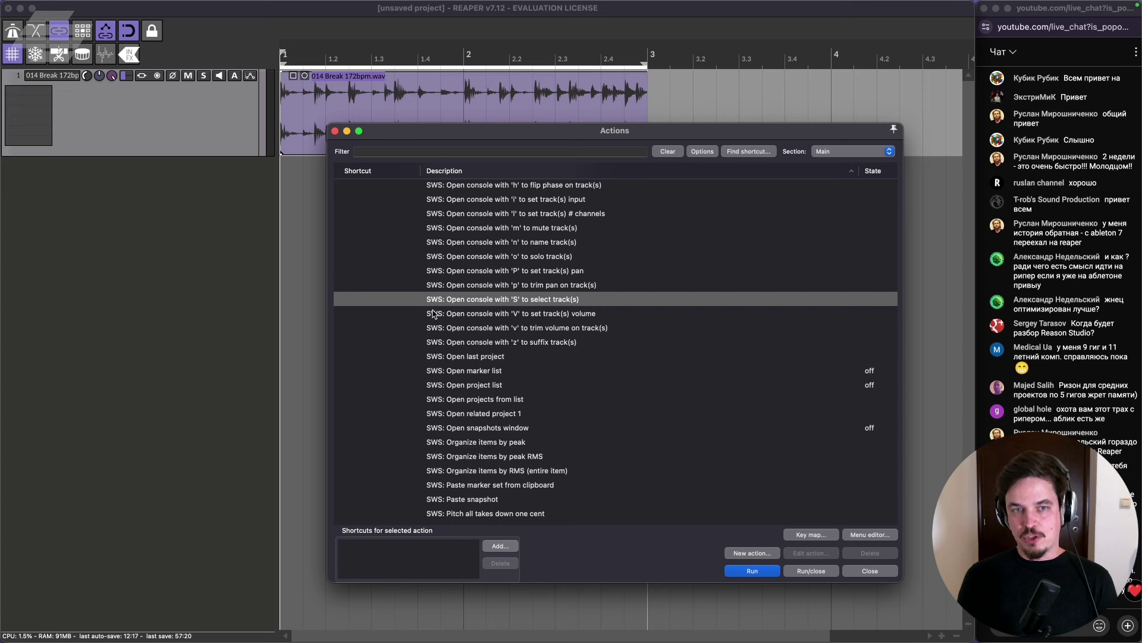
left_click(336, 131)
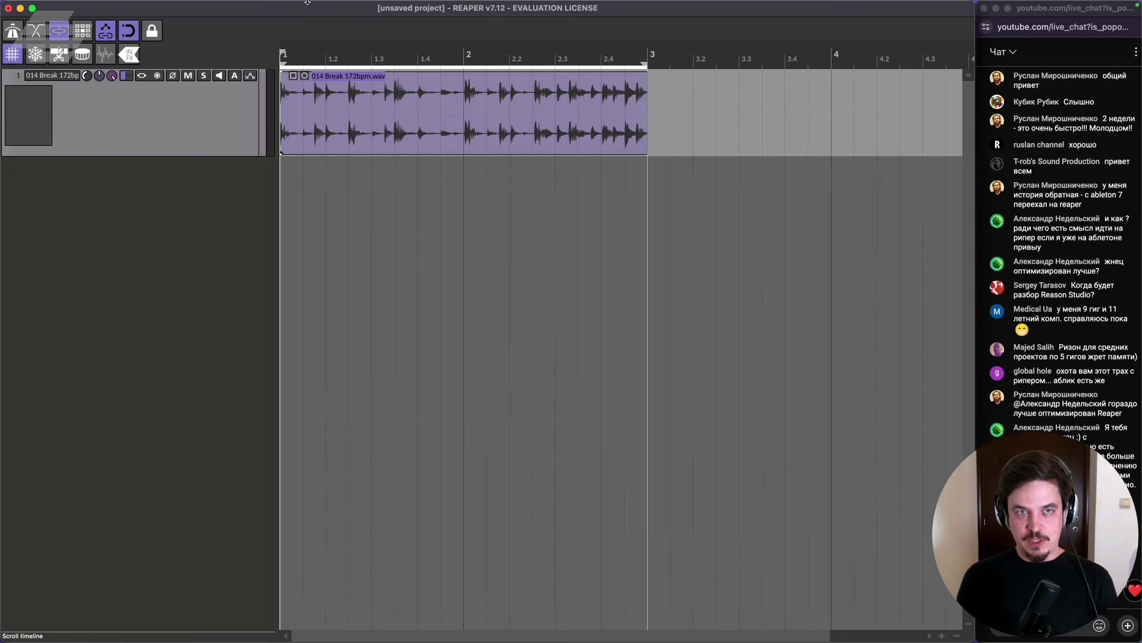
Switch to Pages, open the sws-extension.org link from the notes, and show the page's download section.
mouse_move(416, 622)
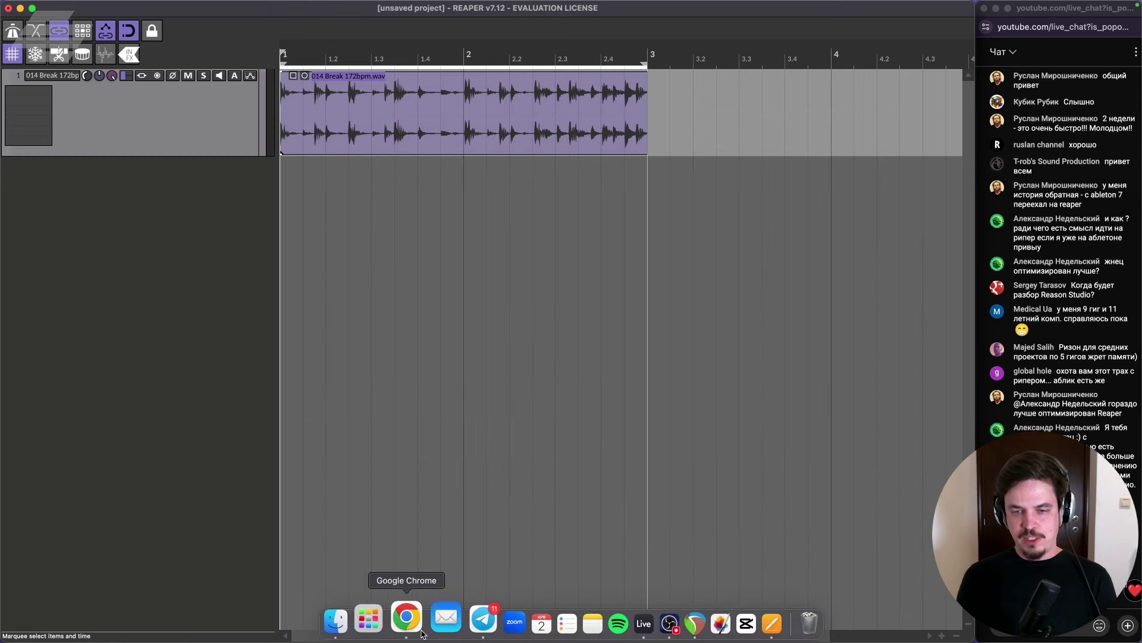
left_click(734, 622)
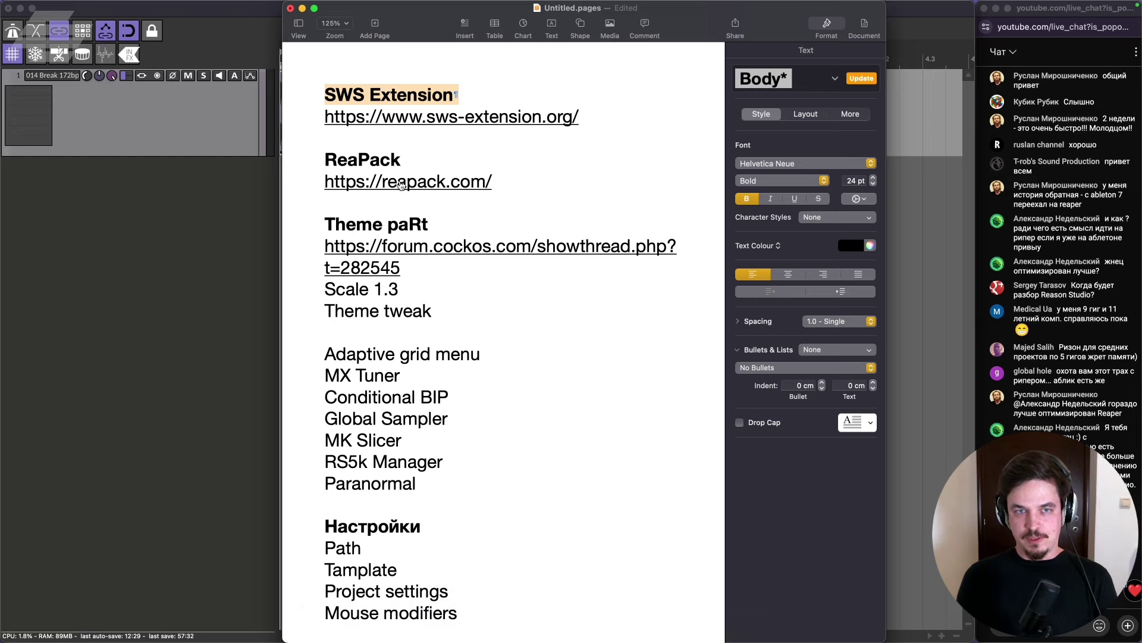
left_click(410, 123)
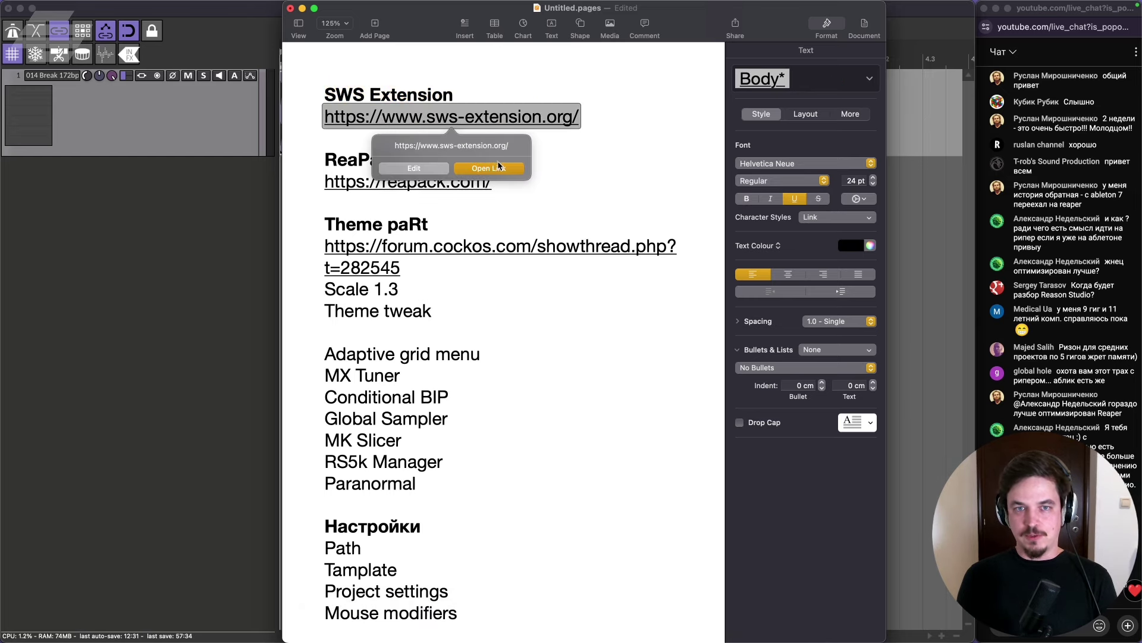
left_click(499, 168)
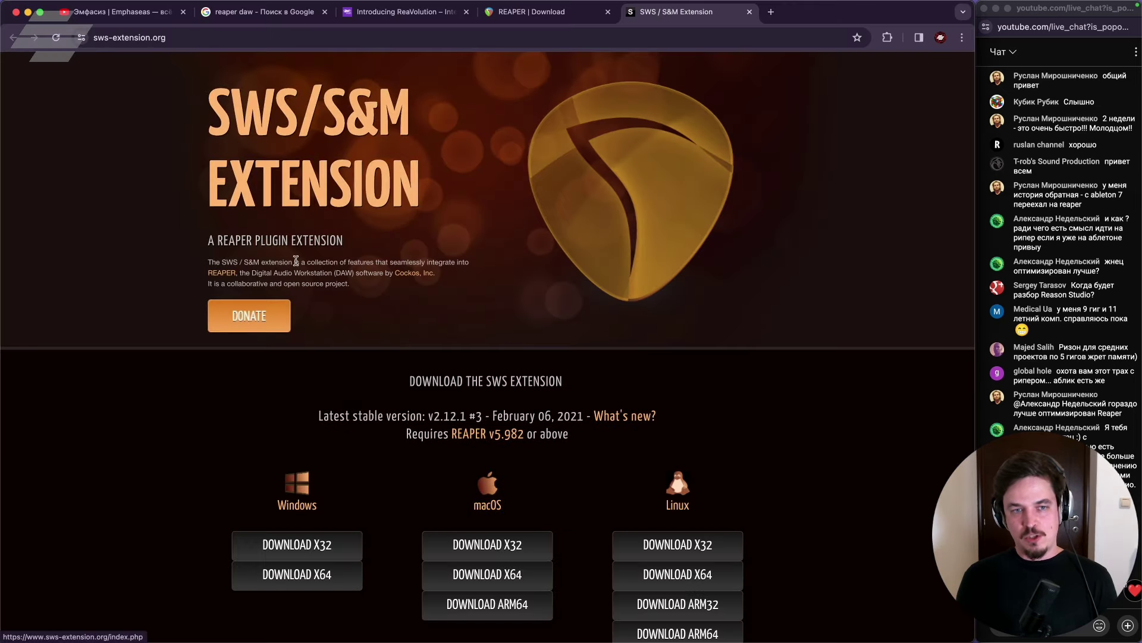
scroll(419, 410, "down", 3)
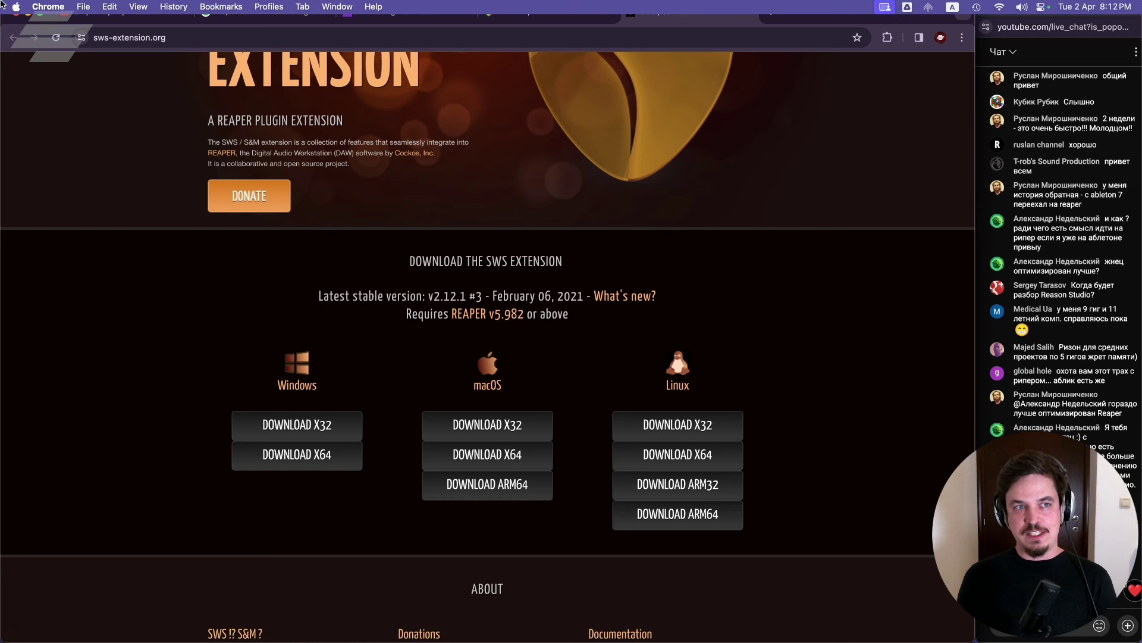
Show the Security options under Privacy & Security in macOS System Settings, and close the settings window.
left_click(15, 6)
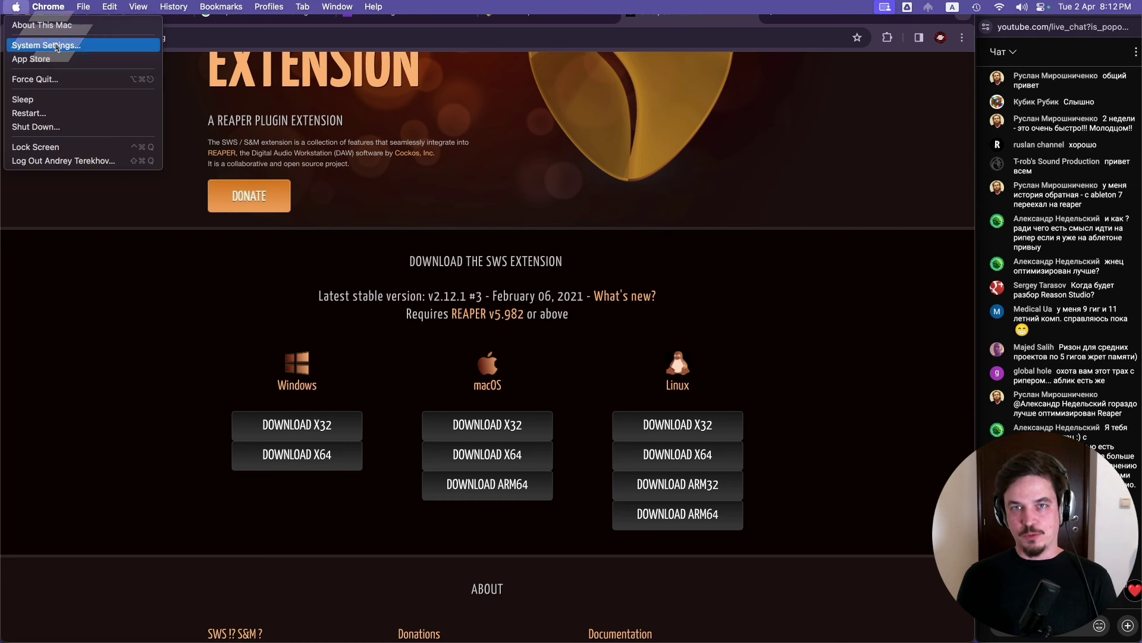
key("Escape")
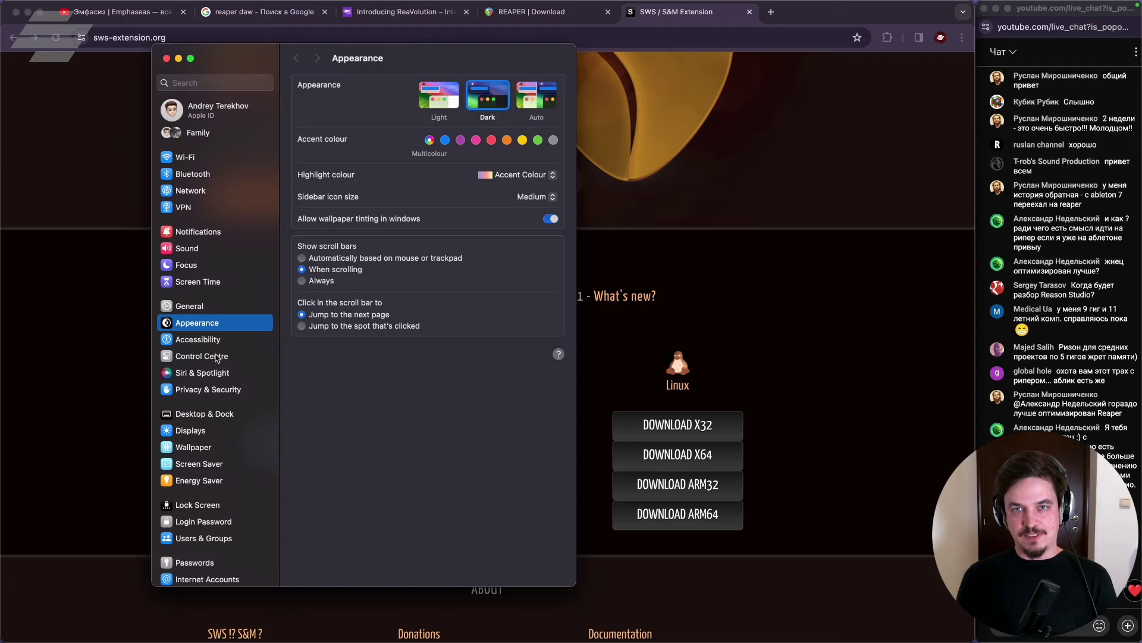
left_click(223, 389)
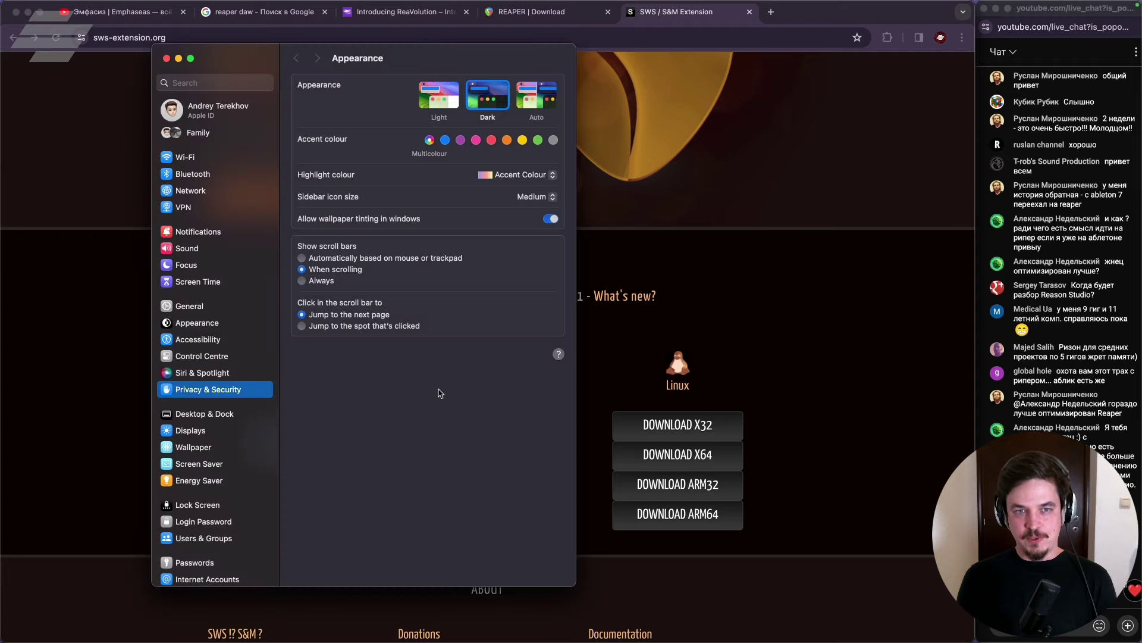
scroll(450, 386, "down", 5)
scroll(452, 393, "down", 5)
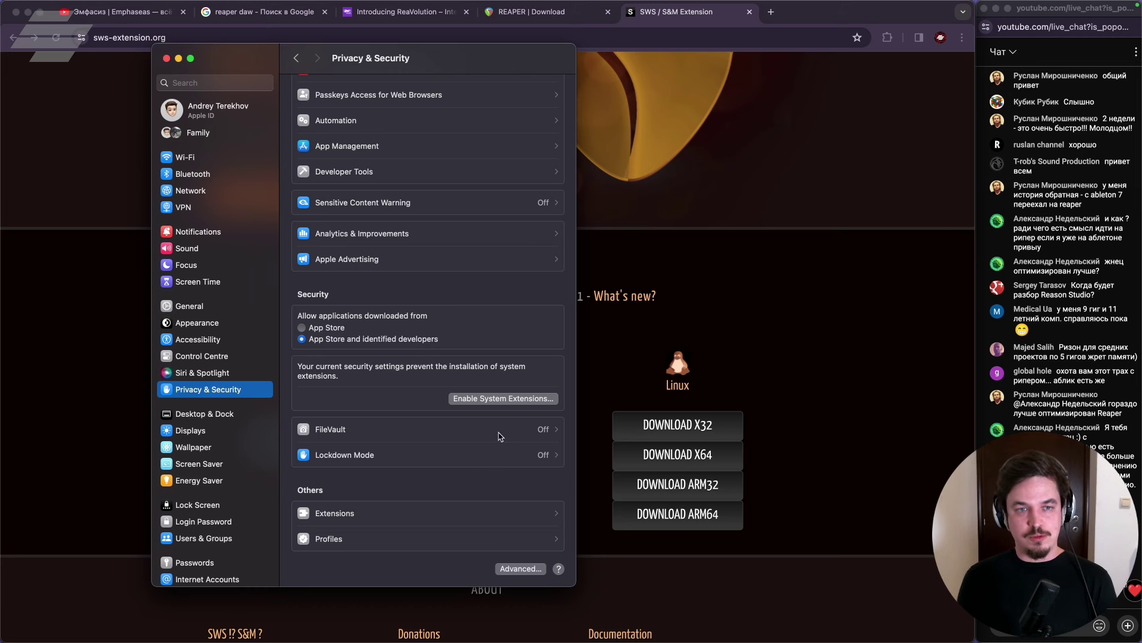
left_click(167, 59)
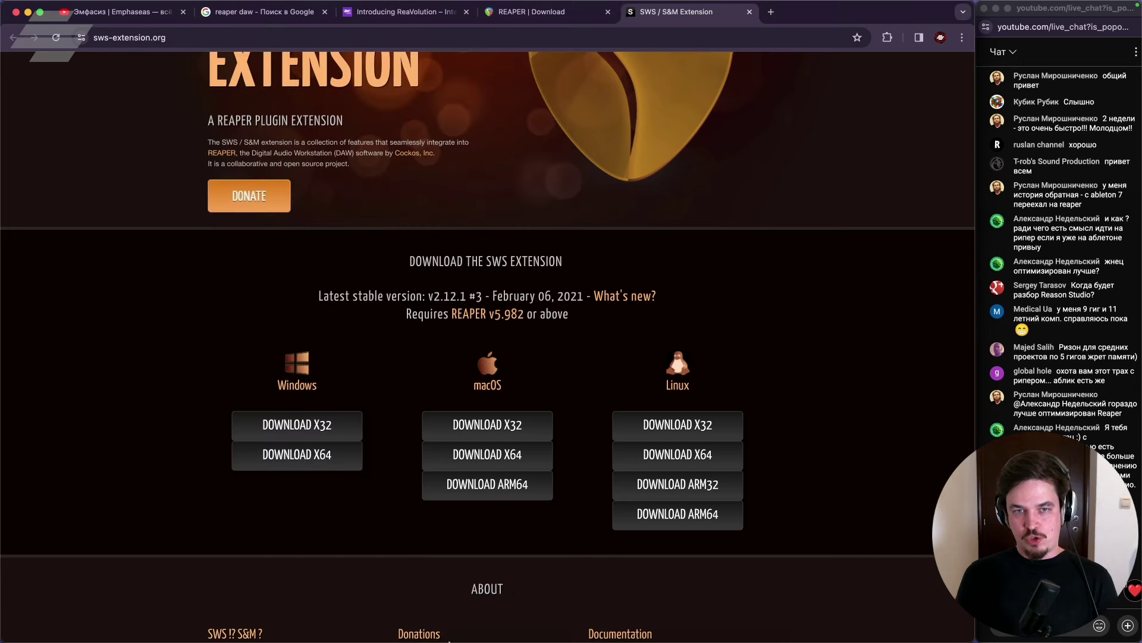
Return to the Pages notes and open the reapack.com link in the browser.
scroll(529, 398, "up", 3)
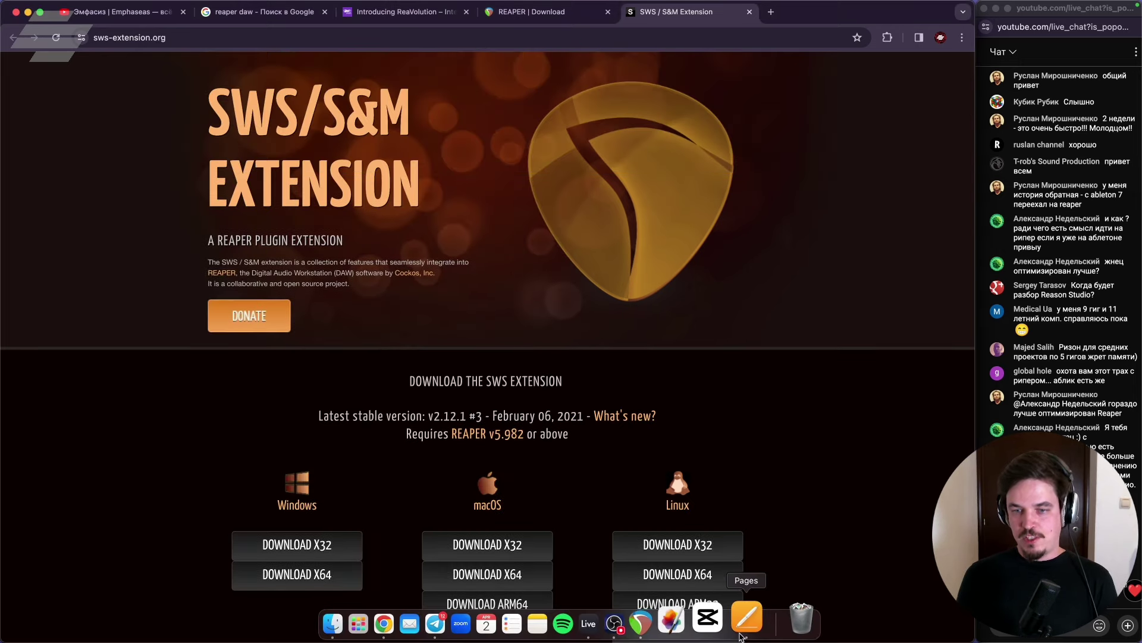
left_click(744, 632)
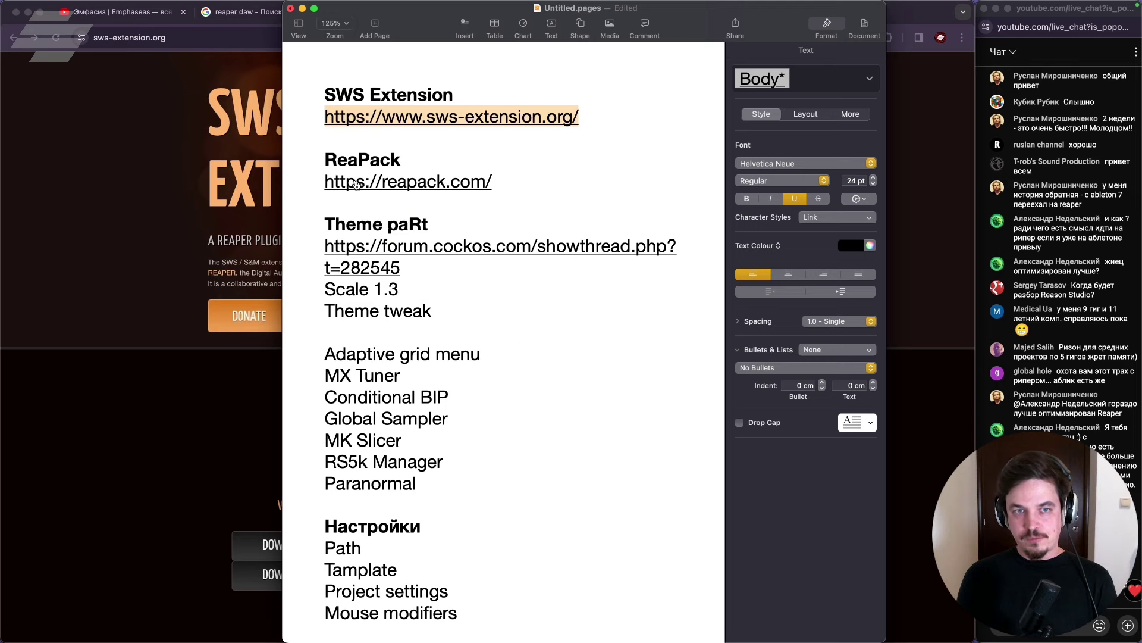
left_click(455, 183)
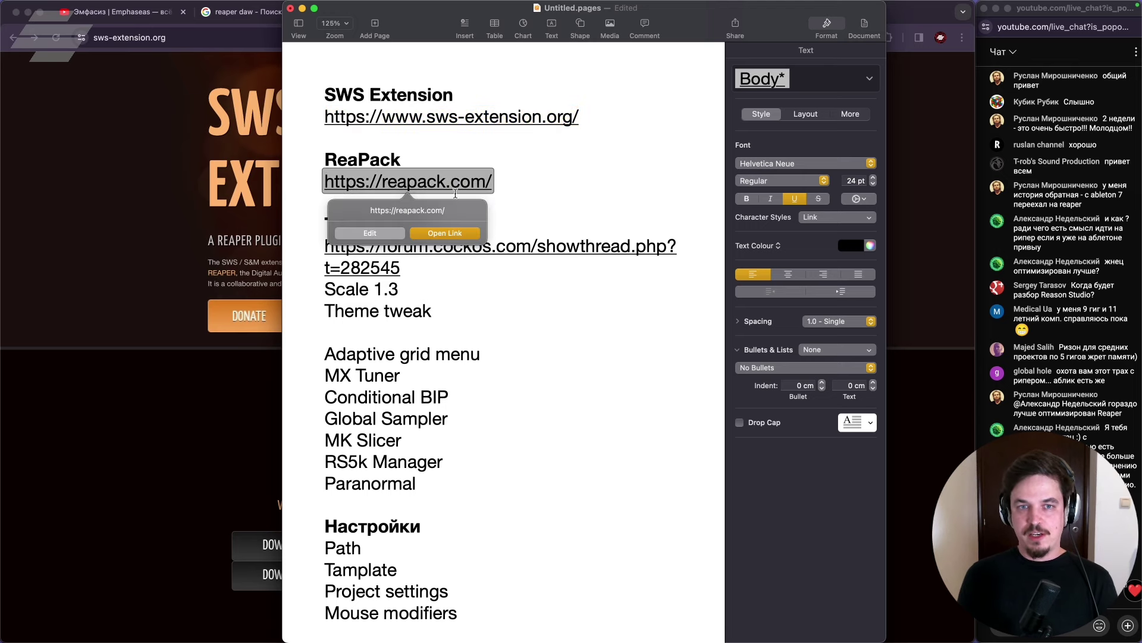
left_click(455, 237)
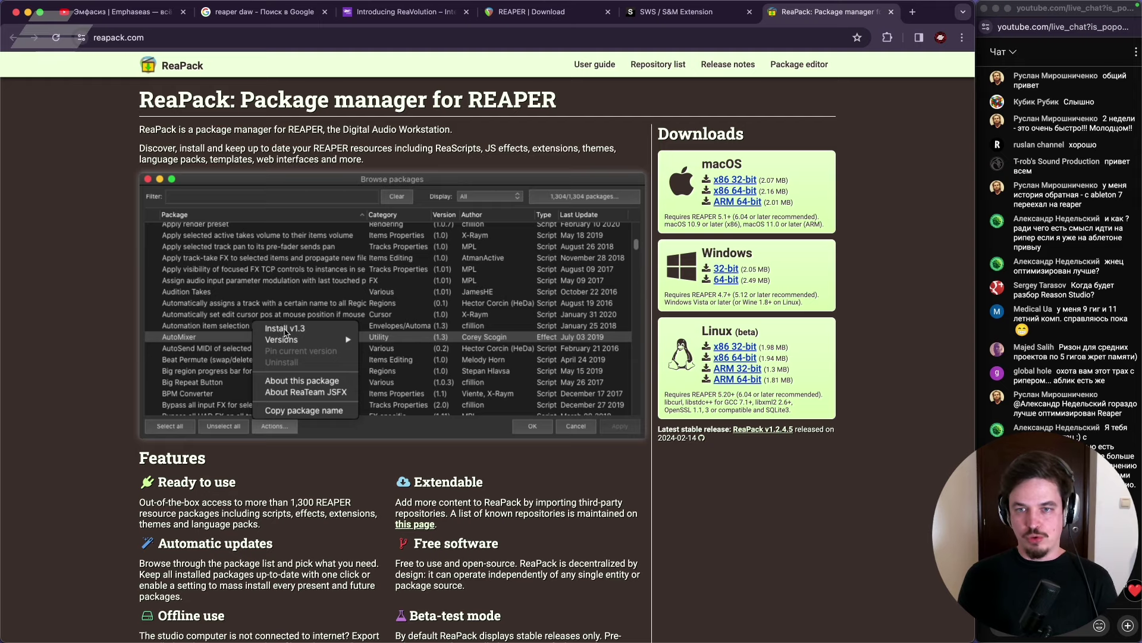
Switch to REAPER, open ReaPack's package browser, and move its window so that it is fully in view.
left_click(667, 638)
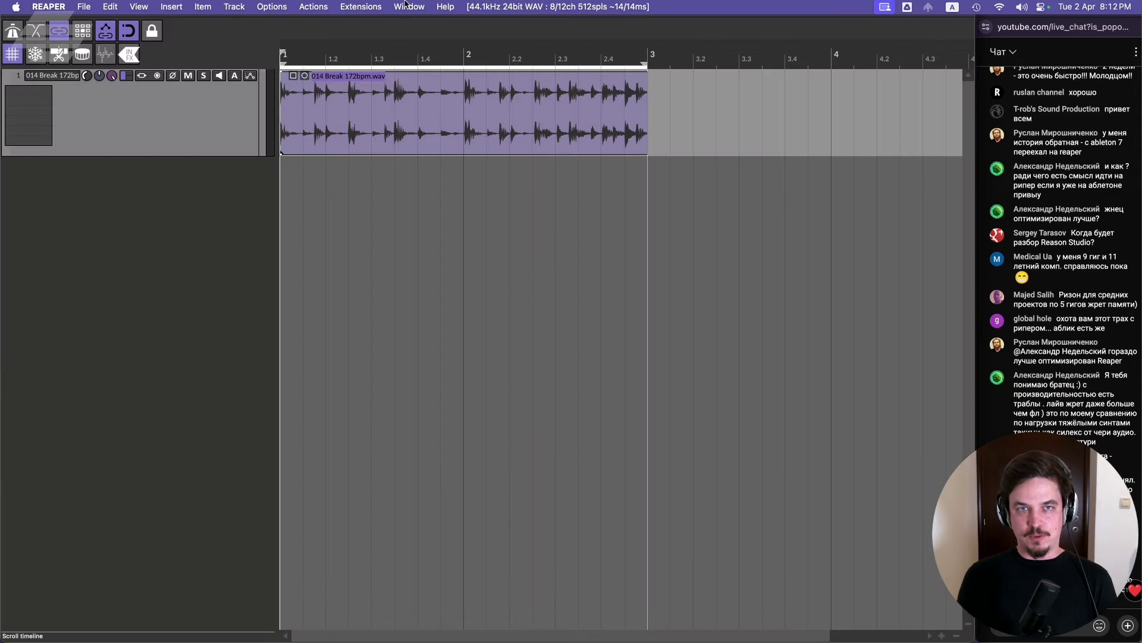
left_click(361, 7)
mouse_move(357, 38)
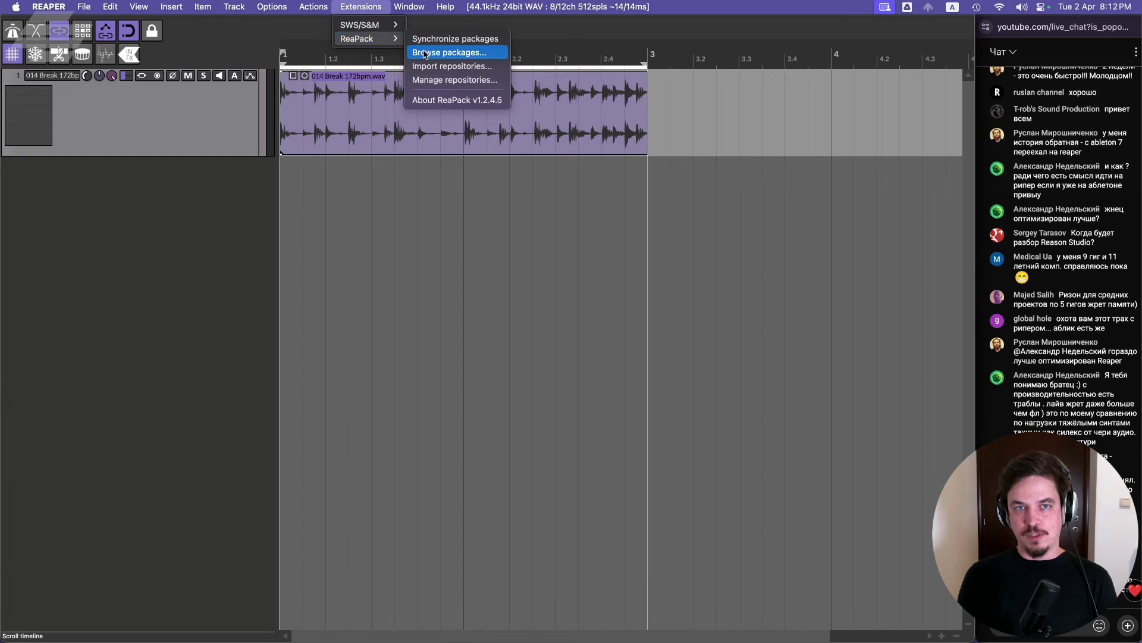
left_click(431, 52)
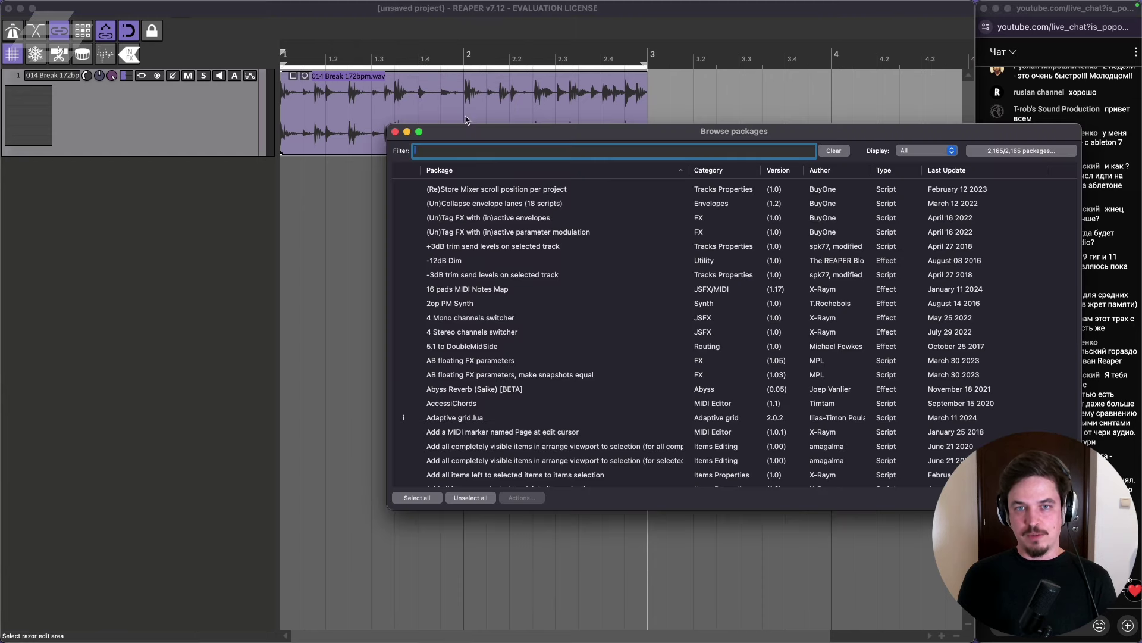
left_click_drag(556, 132, 392, 133)
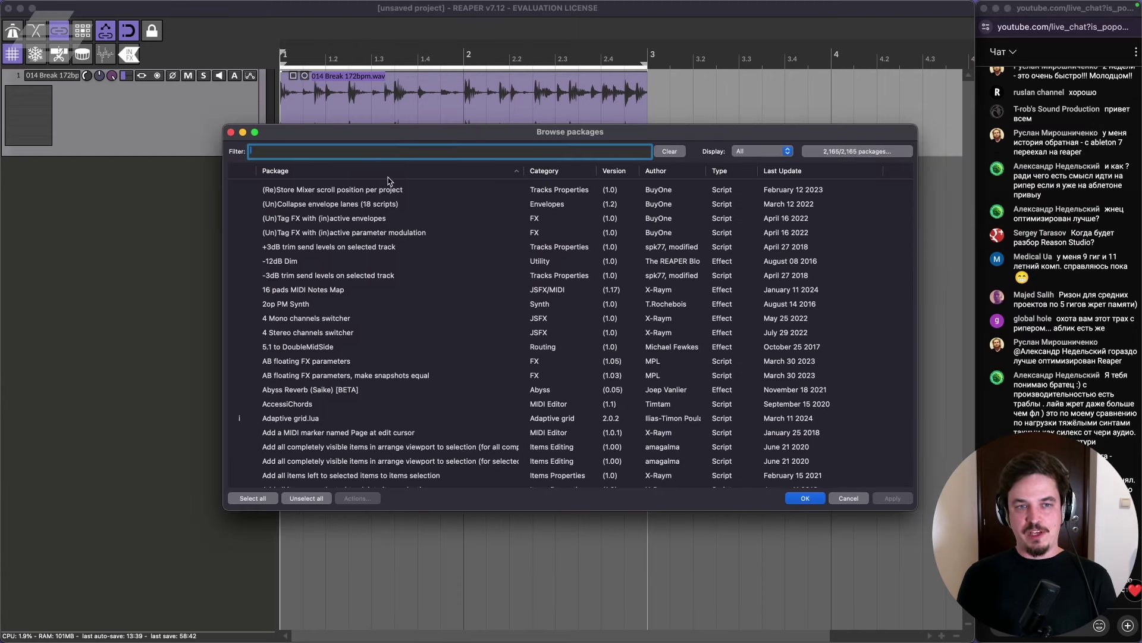
Show the install options of the "(Re)Store Mixer scroll position per project" package and the uninstall options of "Adaptive grid.lua", and close the package browser.
right_click(336, 195)
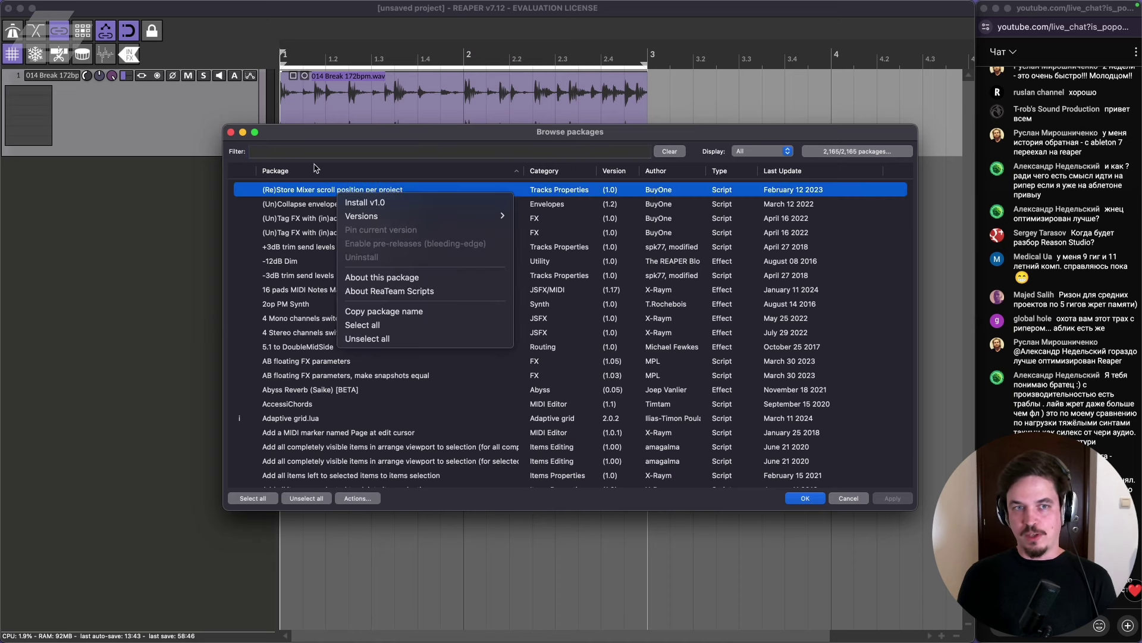
left_click(321, 147)
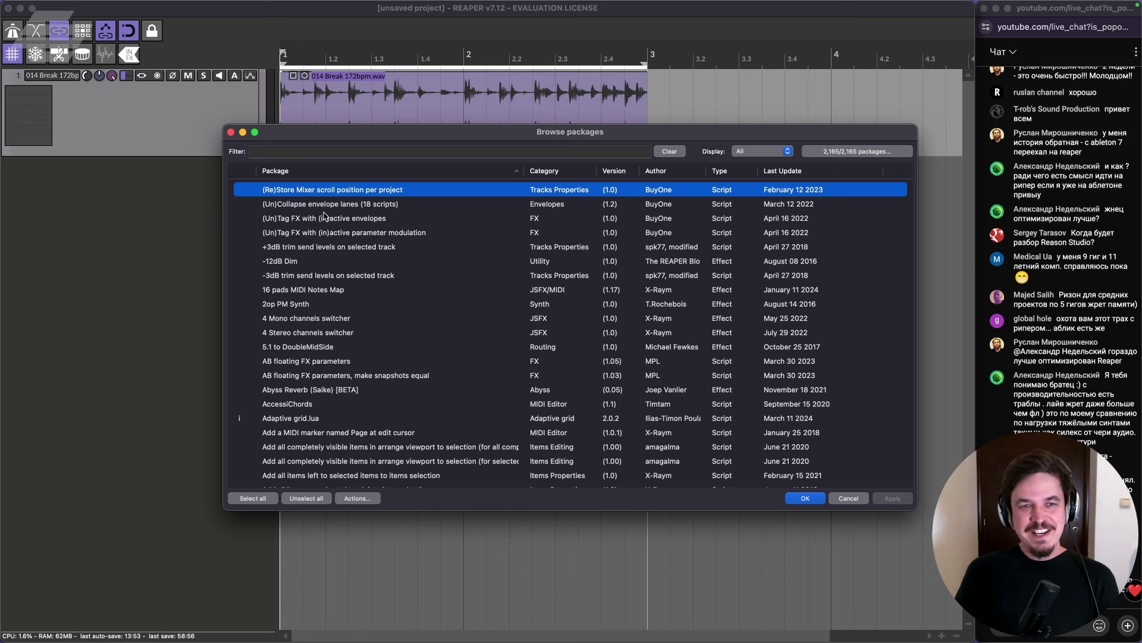
right_click(288, 419)
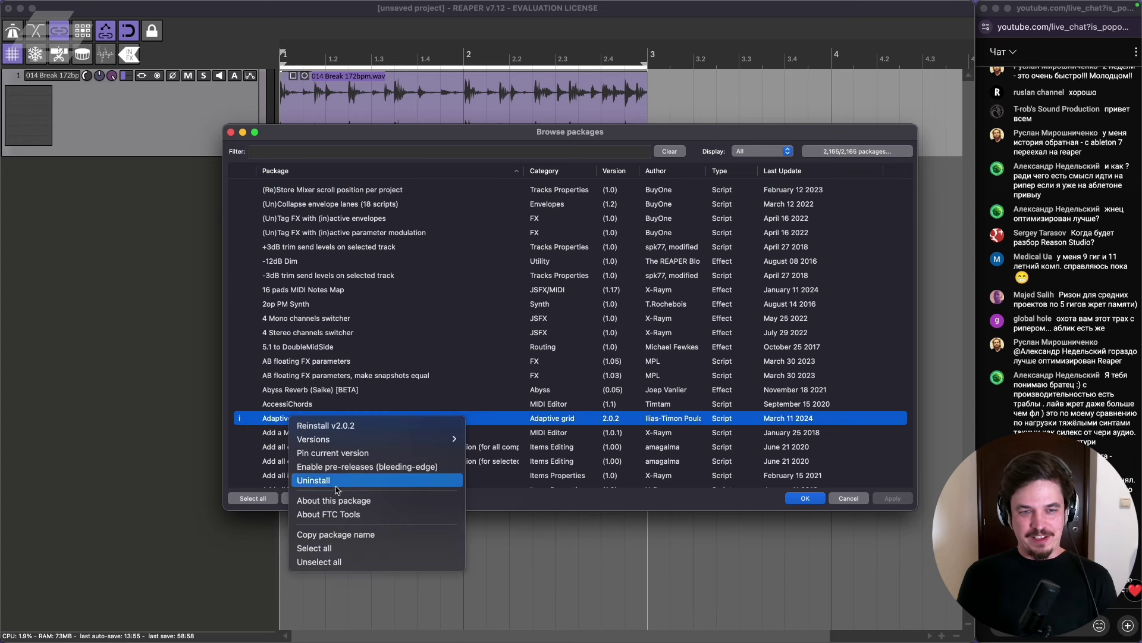
left_click(310, 134)
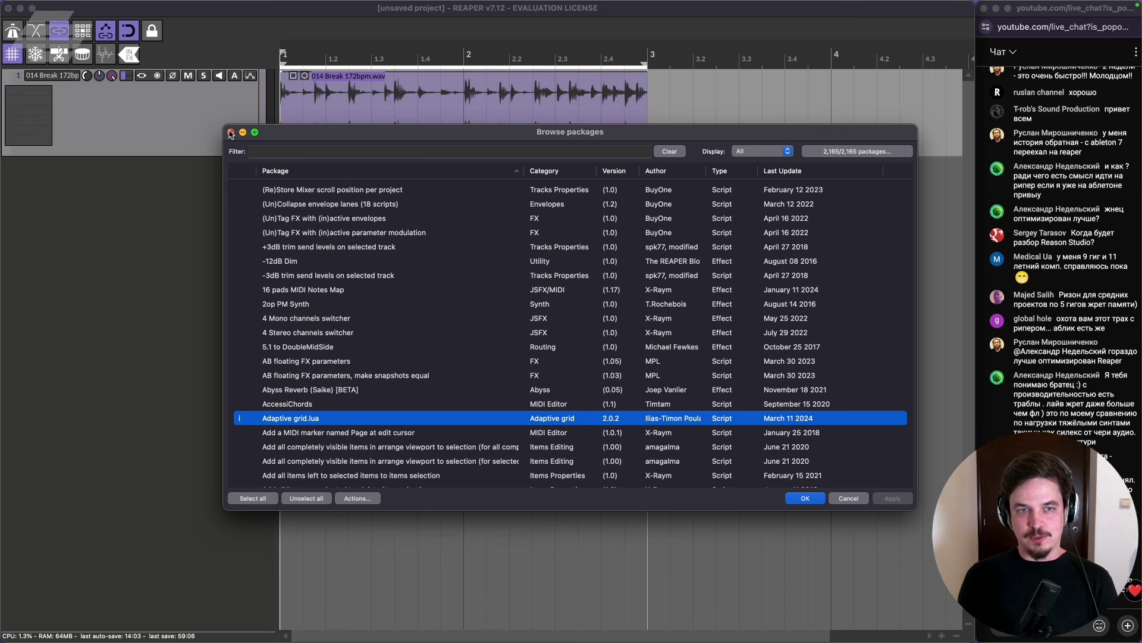
left_click(232, 132)
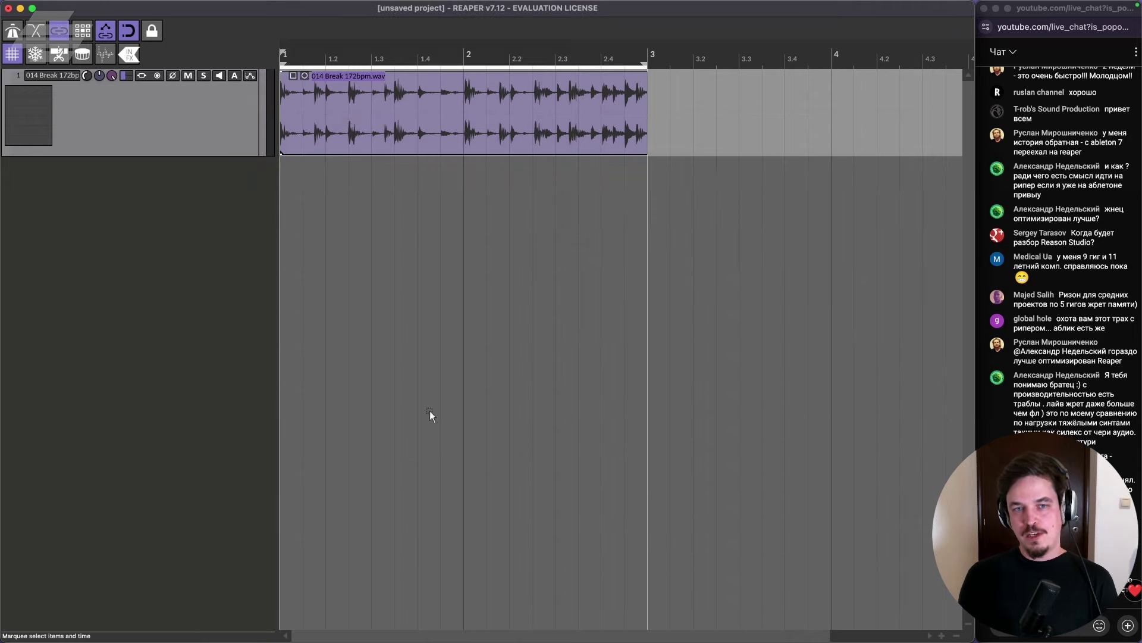
Switch to Pages to check the "Theme paRt" section of the notes, and return to the REAPER project.
mouse_move(446, 641)
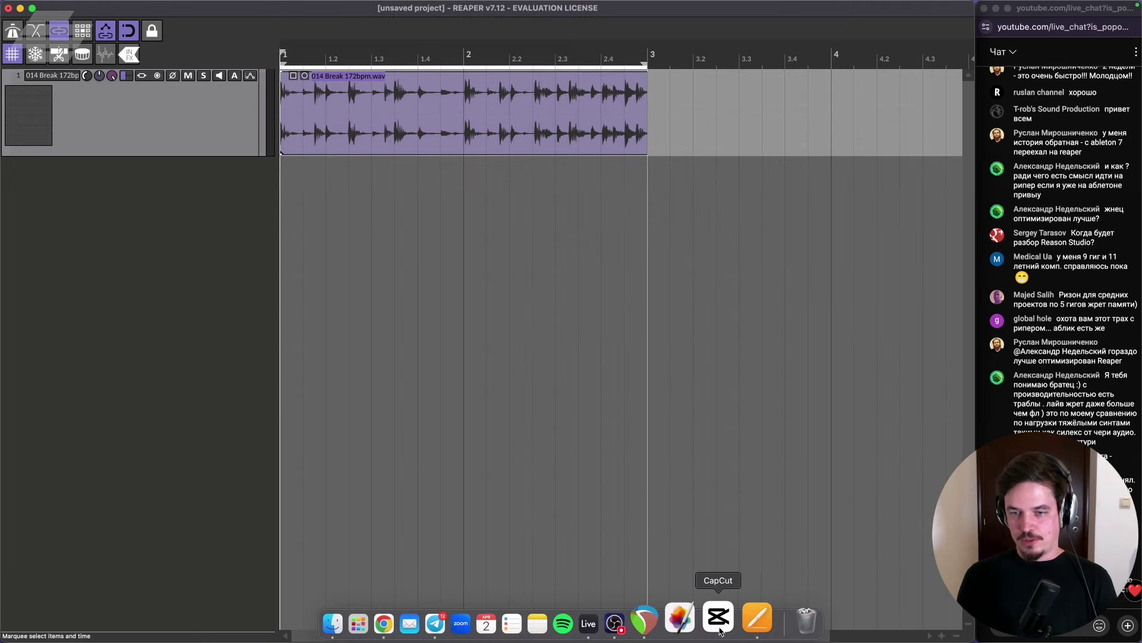
left_click(738, 626)
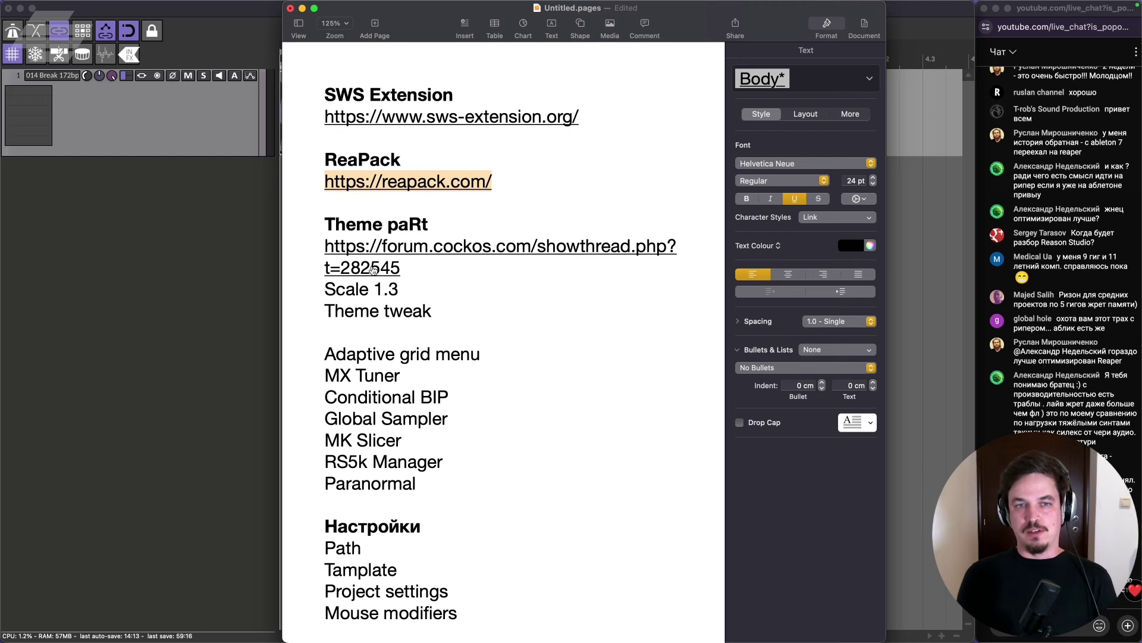
left_click(176, 235)
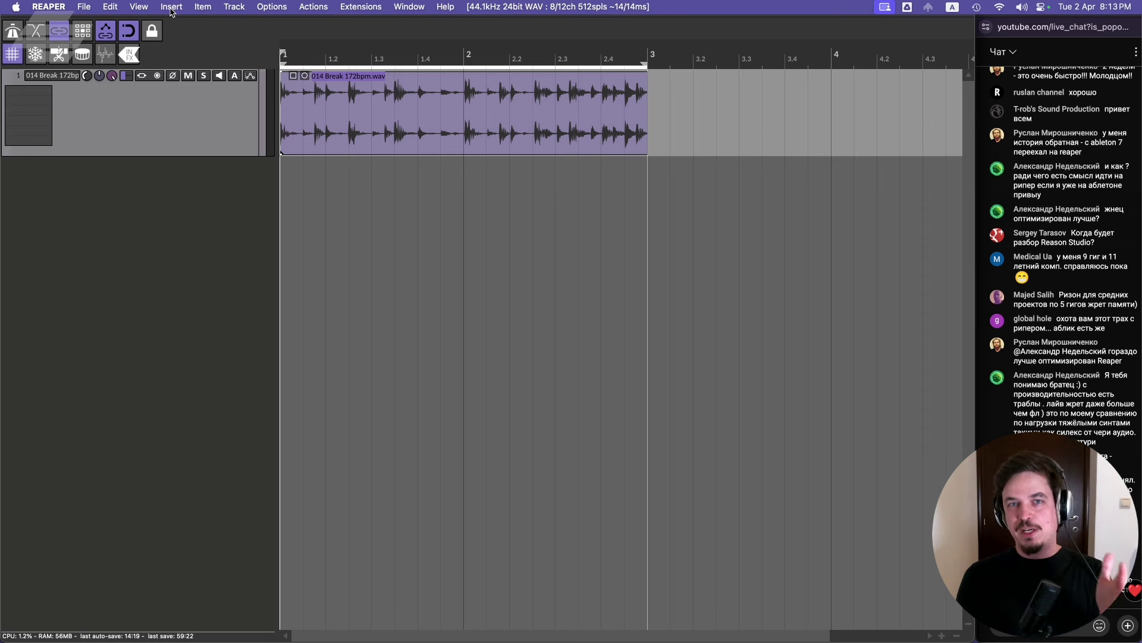
Change the REAPER theme to Default.
left_click(256, 7)
mouse_move(355, 529)
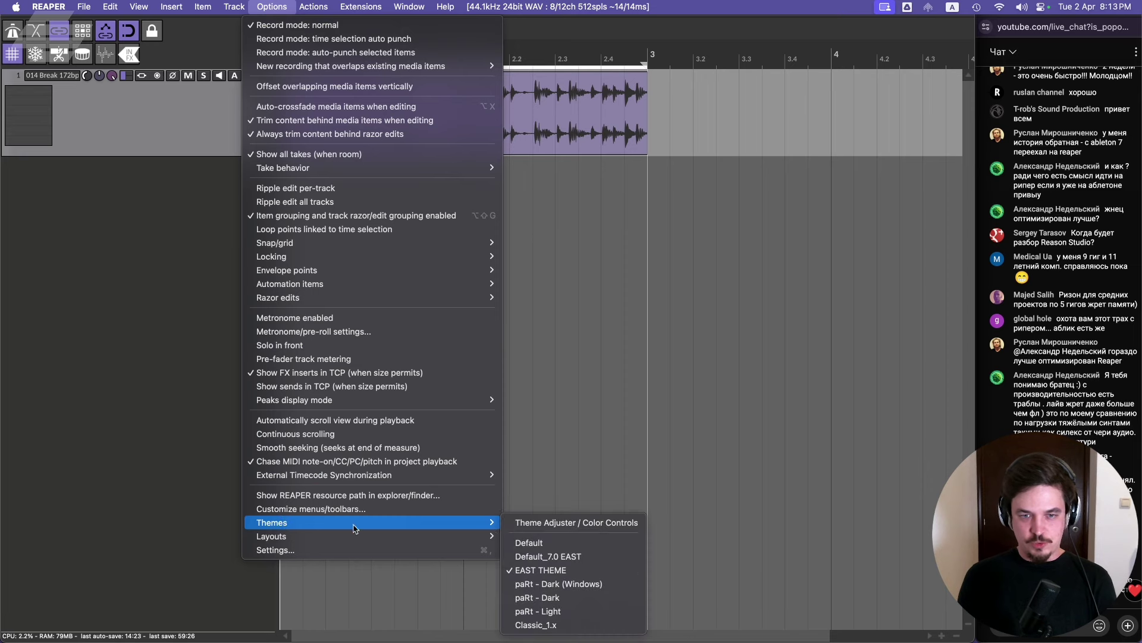
left_click(567, 543)
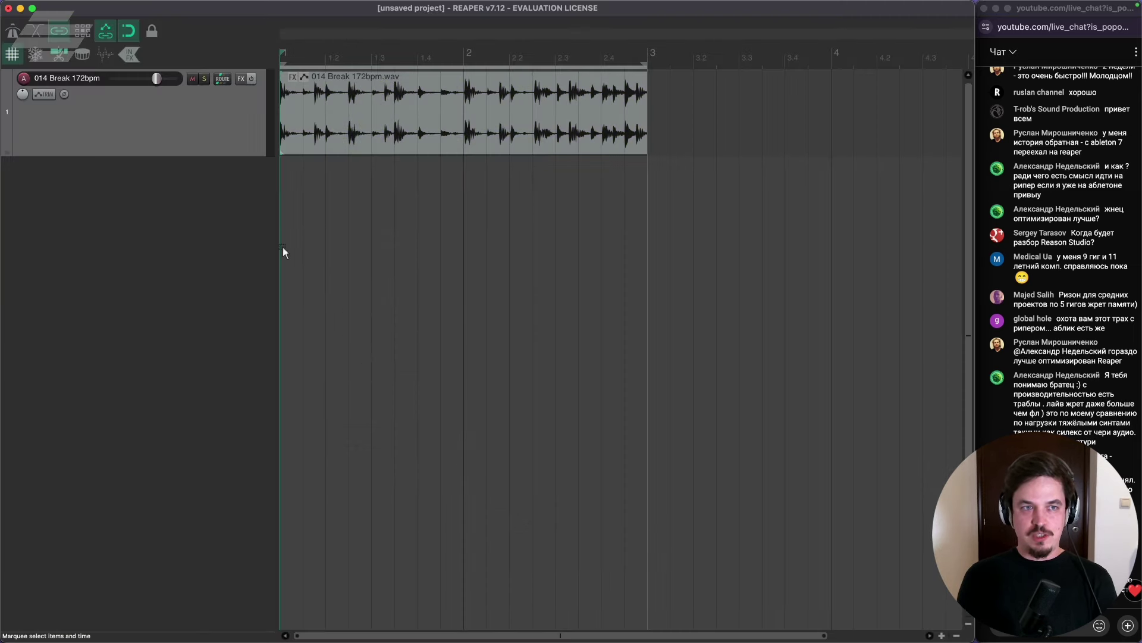
Turn off scaling of track, mixer and transport UI elements in the advanced UI/system settings, and close the preferences.
key("super+comma")
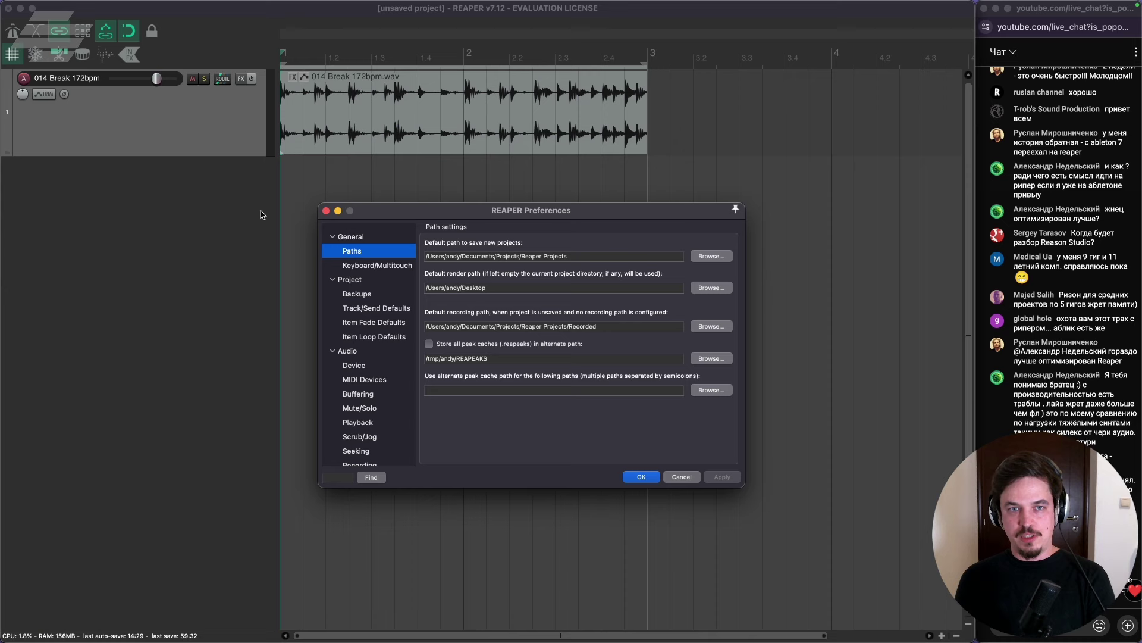
left_click(378, 241)
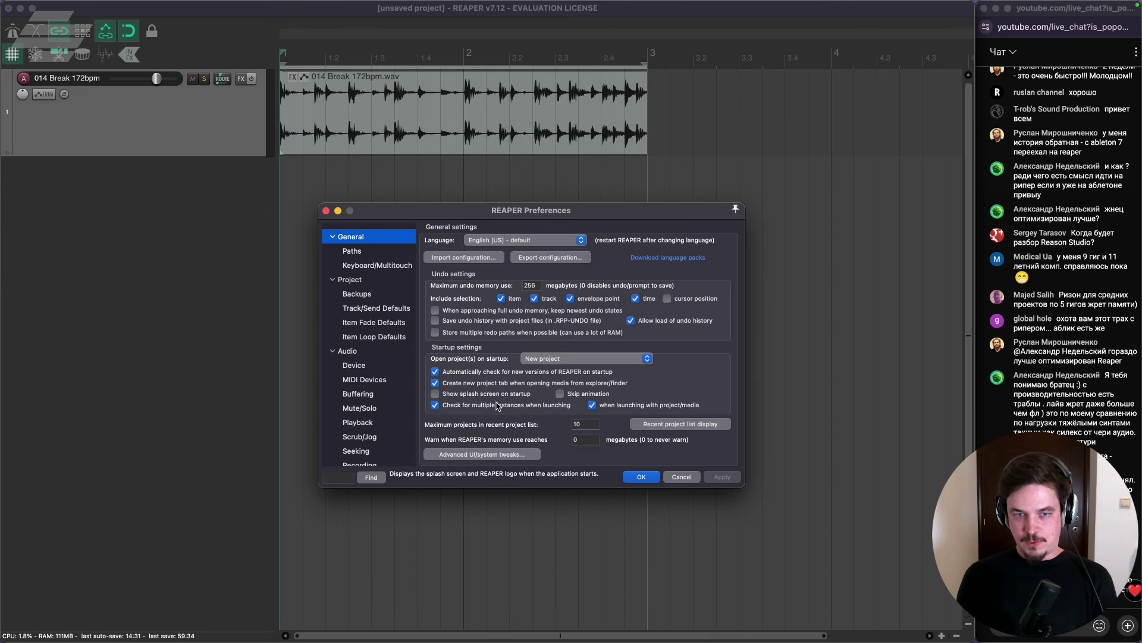
left_click(482, 454)
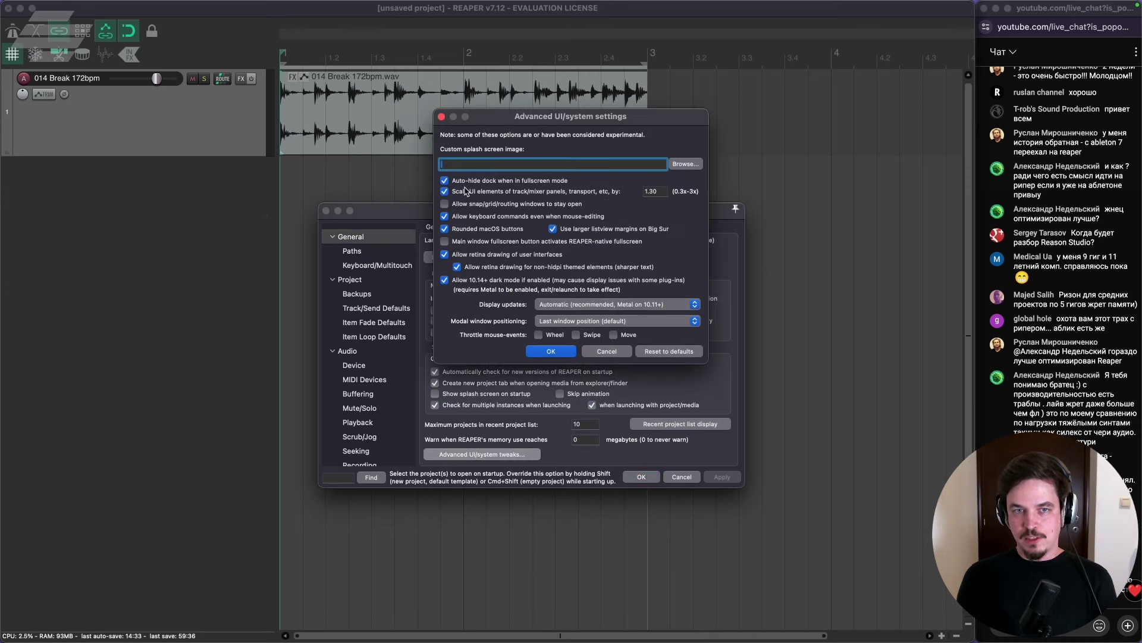
left_click(445, 191)
left_click(551, 351)
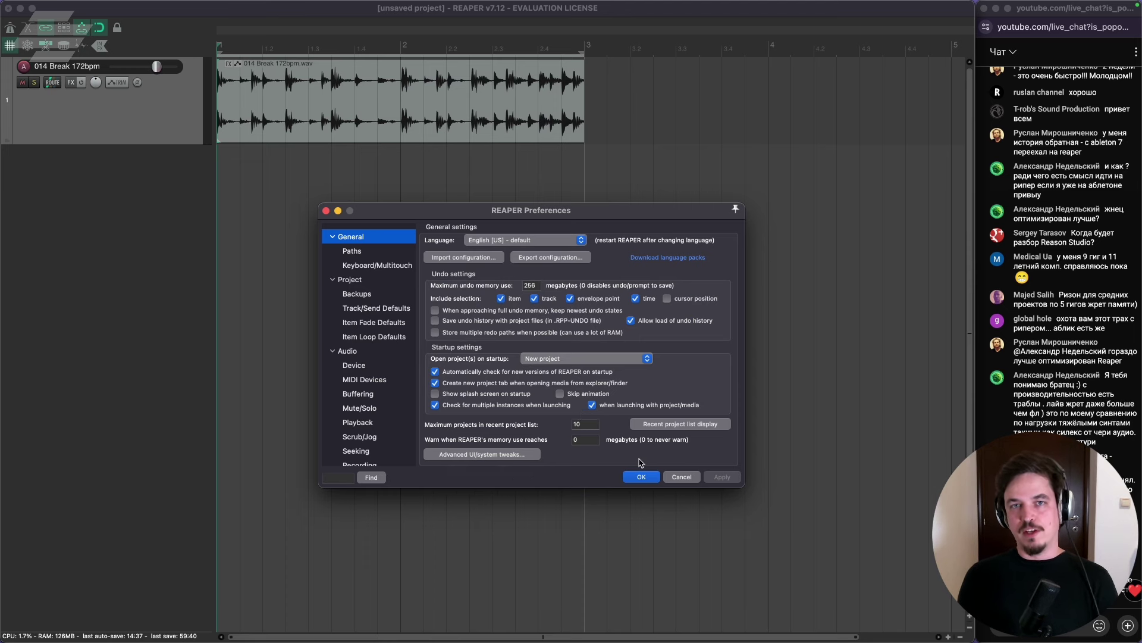
left_click(684, 478)
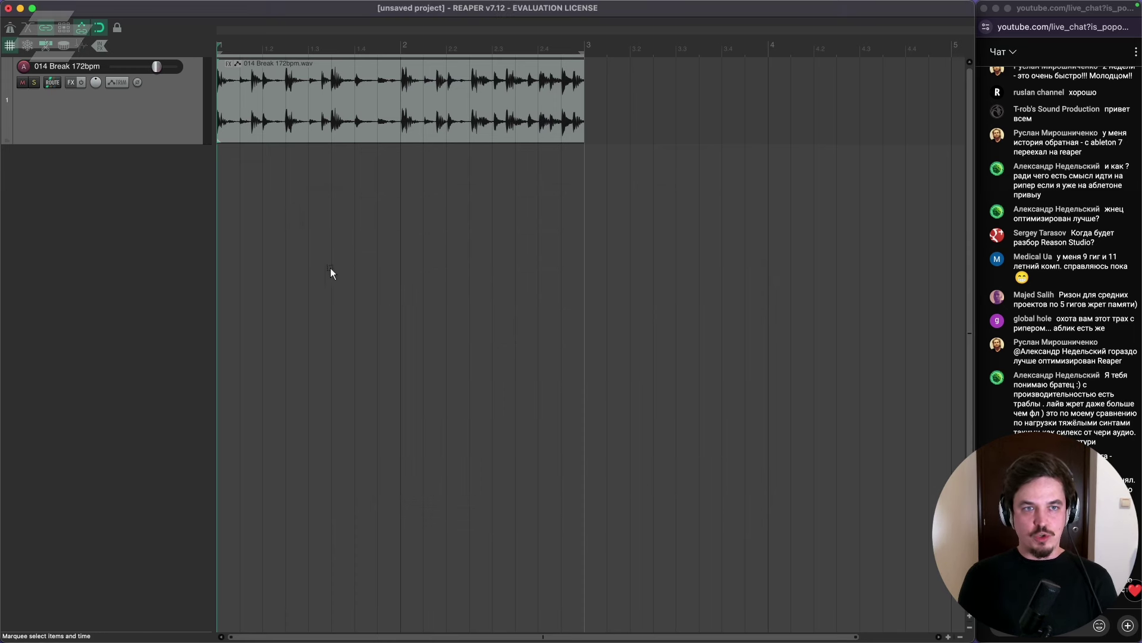
Briefly play and stop the project, and set the loop range on the ruler from bar 2 to 2.3.
key("space")
key("space")
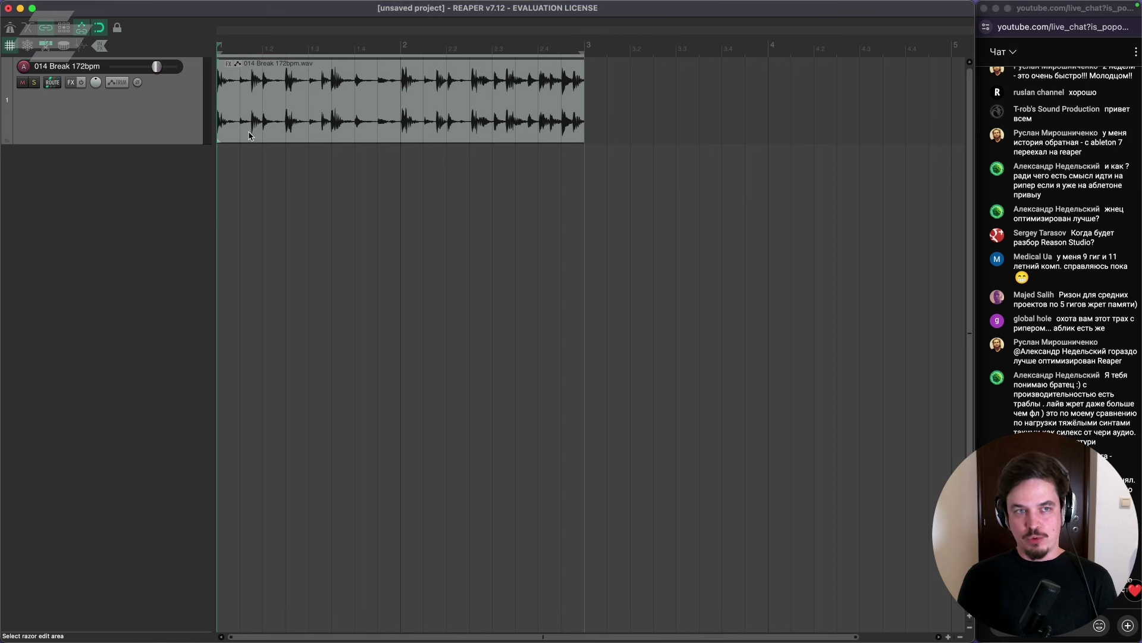
mouse_move(232, 8)
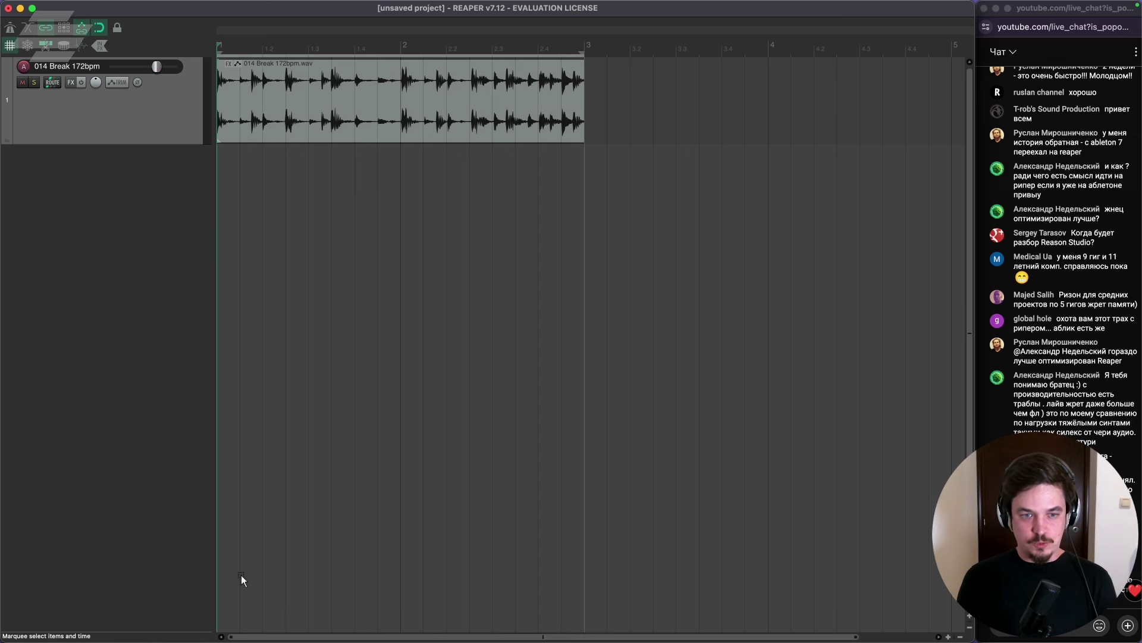
mouse_move(357, 623)
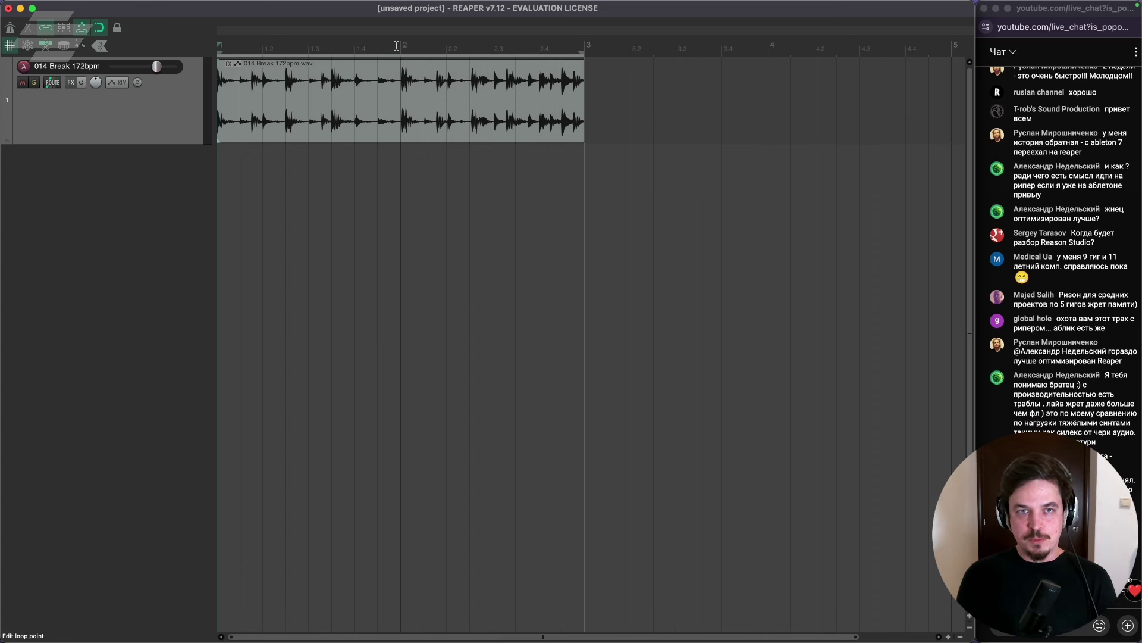
left_click_drag(395, 46, 472, 49)
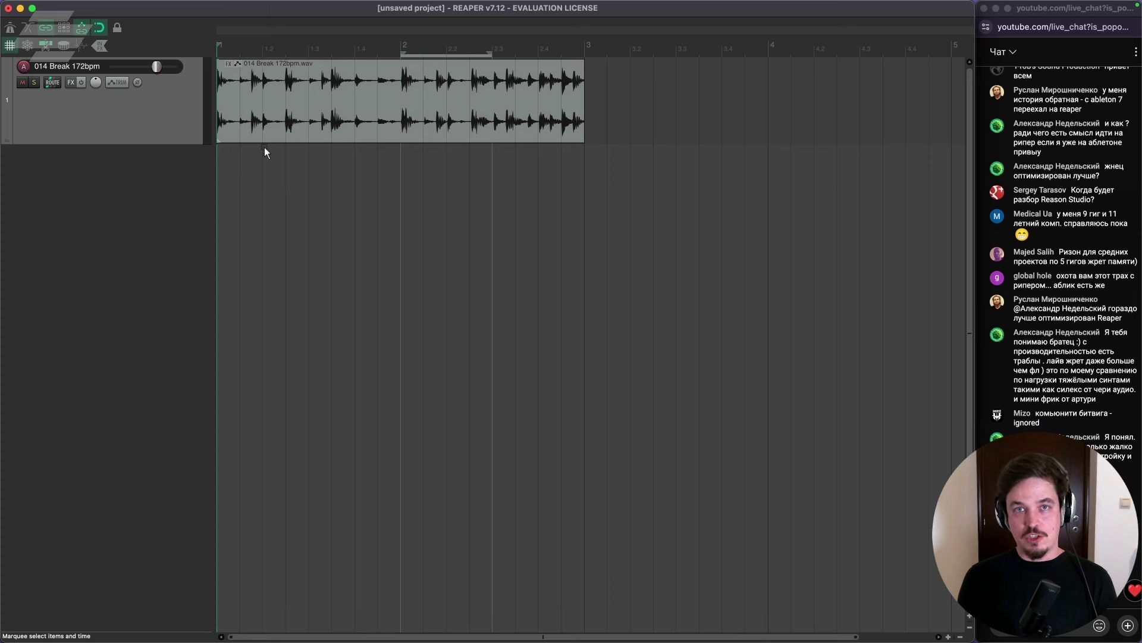
Change the REAPER theme to EAST THEME.
mouse_move(154, 4)
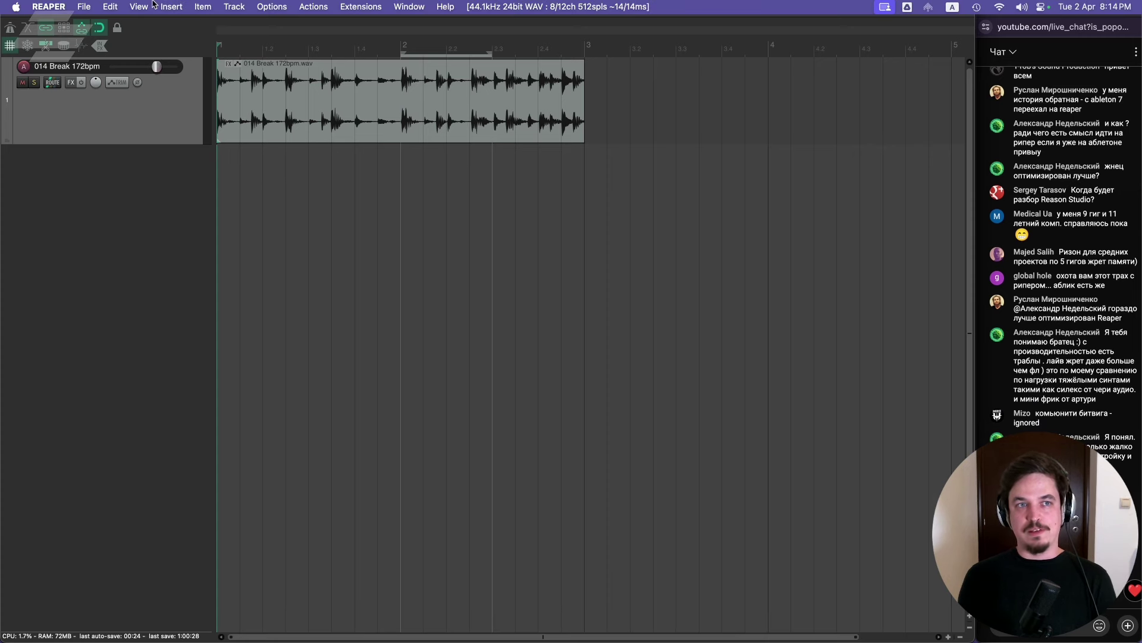
left_click(143, 7)
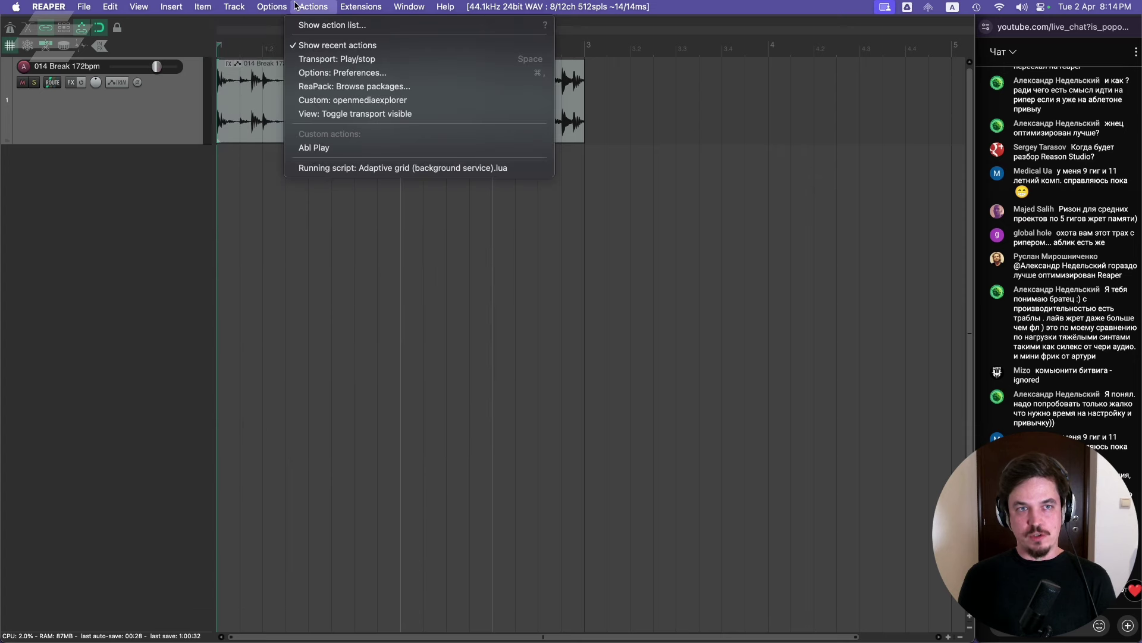
mouse_move(269, 6)
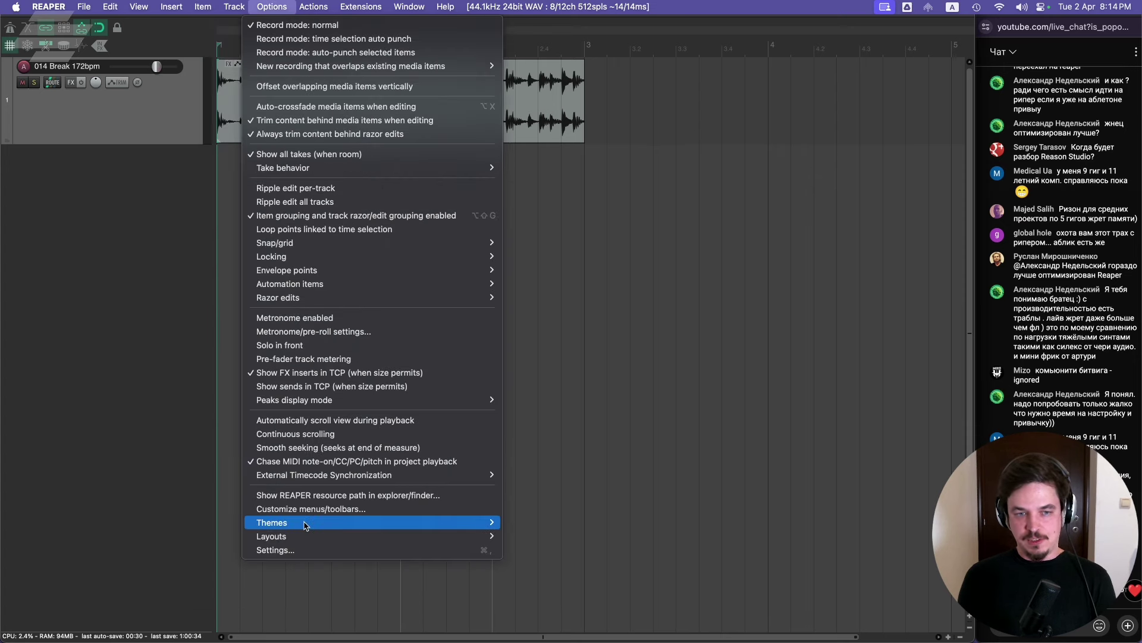
mouse_move(452, 523)
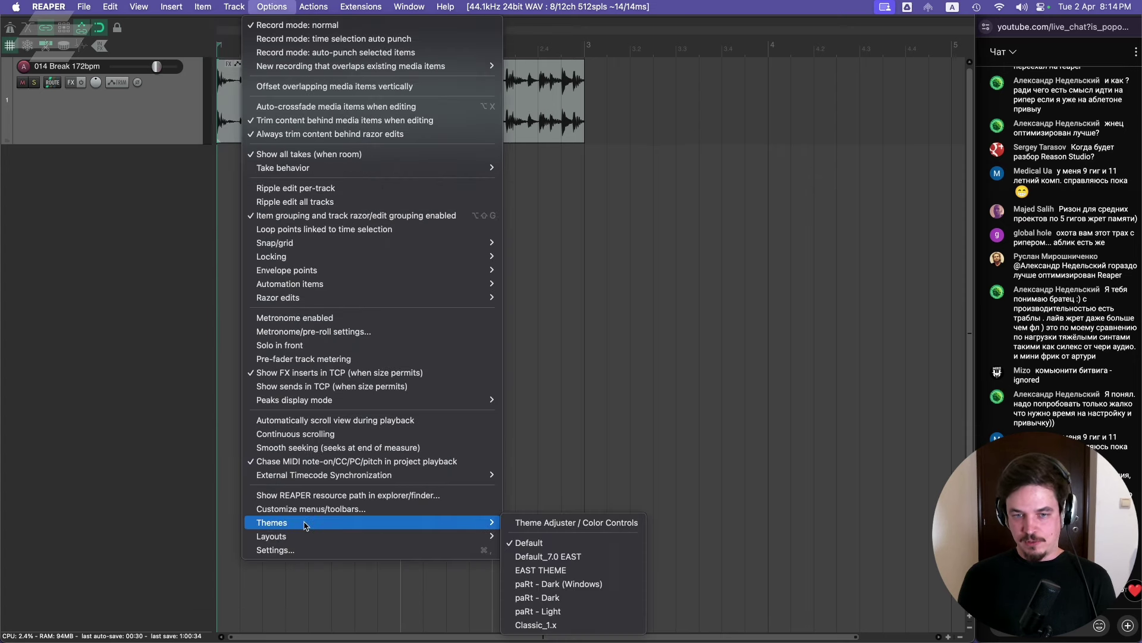
left_click(554, 573)
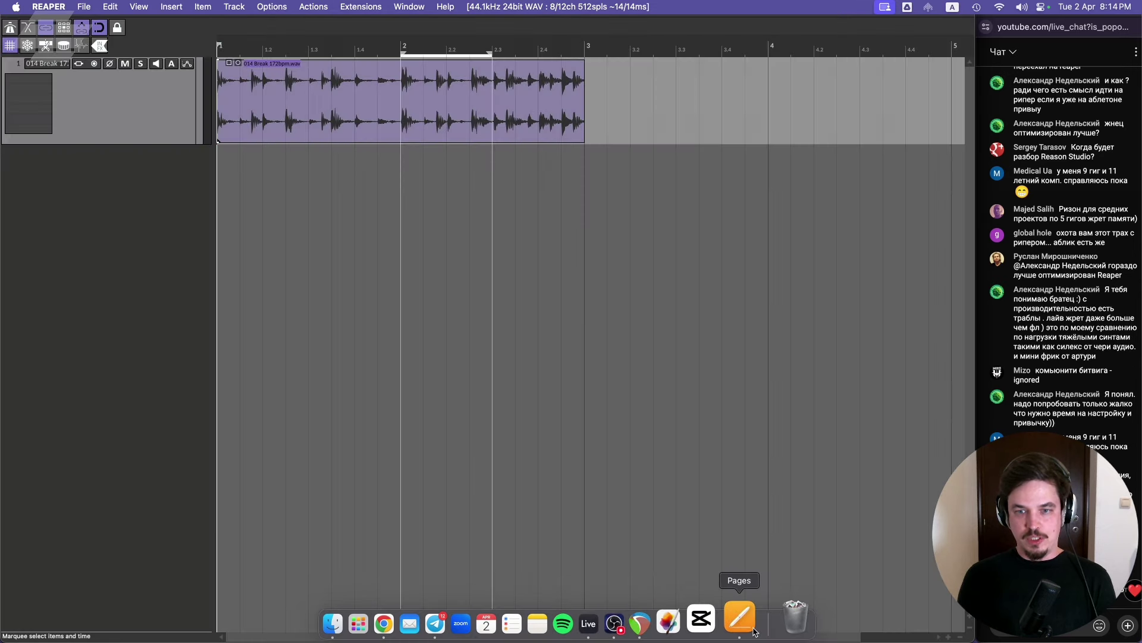
Switch to Pages and open the forum.cockos.com link under "Theme paRt" in the browser.
left_click(753, 630)
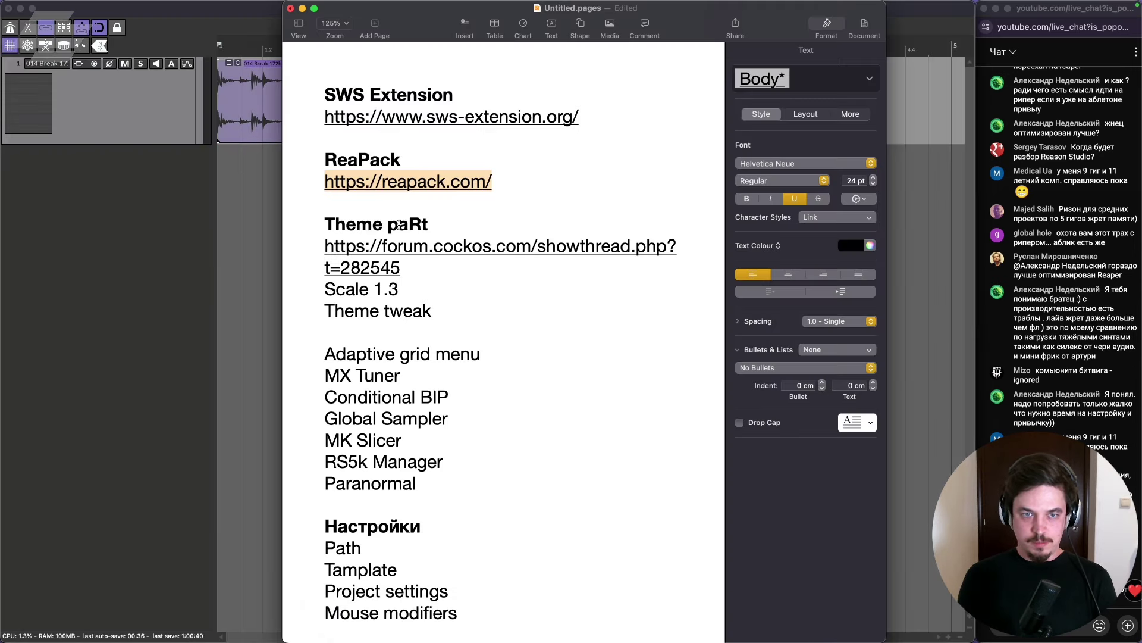
left_click(437, 249)
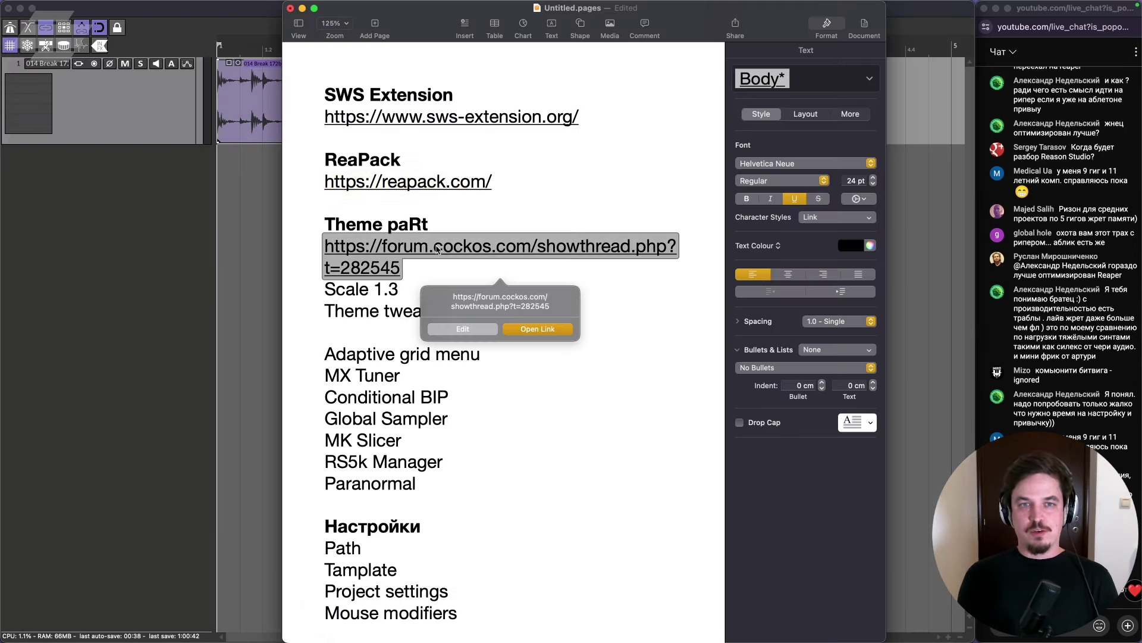
left_click(543, 334)
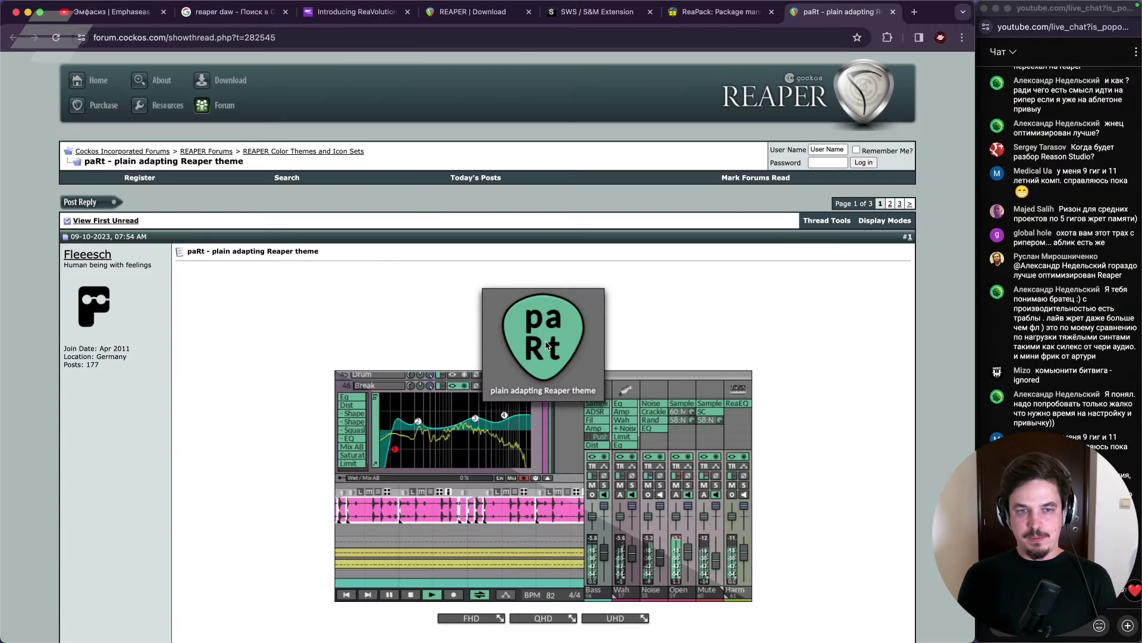
Look through the paRt theme thread's screenshot, key features and installation section, and return to its beginning.
scroll(546, 345, "down", 2)
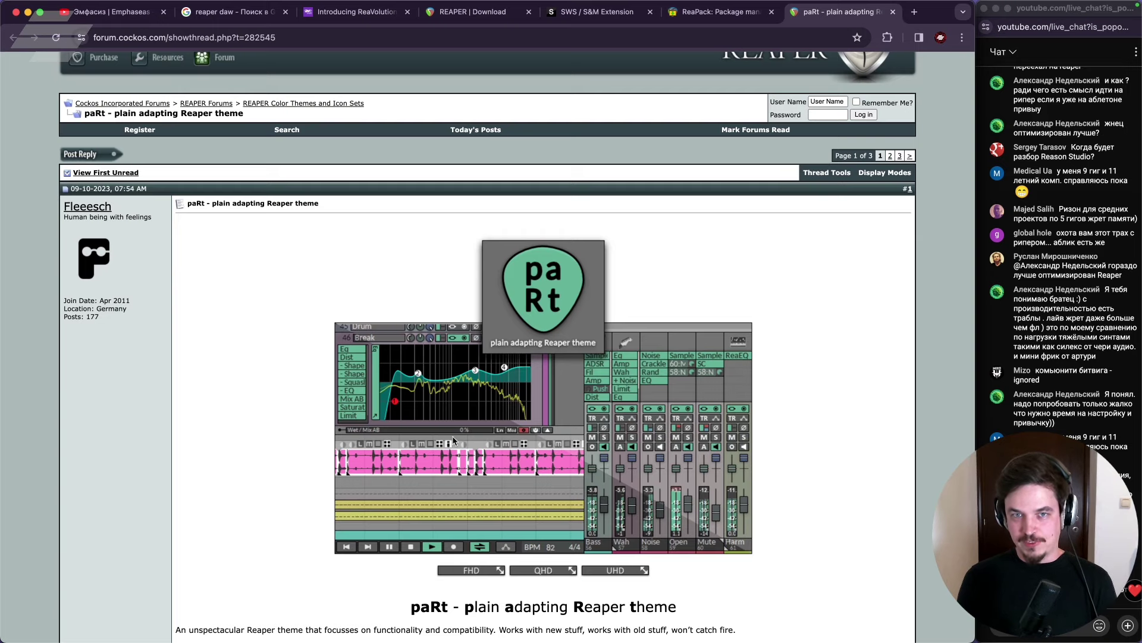
scroll(556, 433, "down", 3)
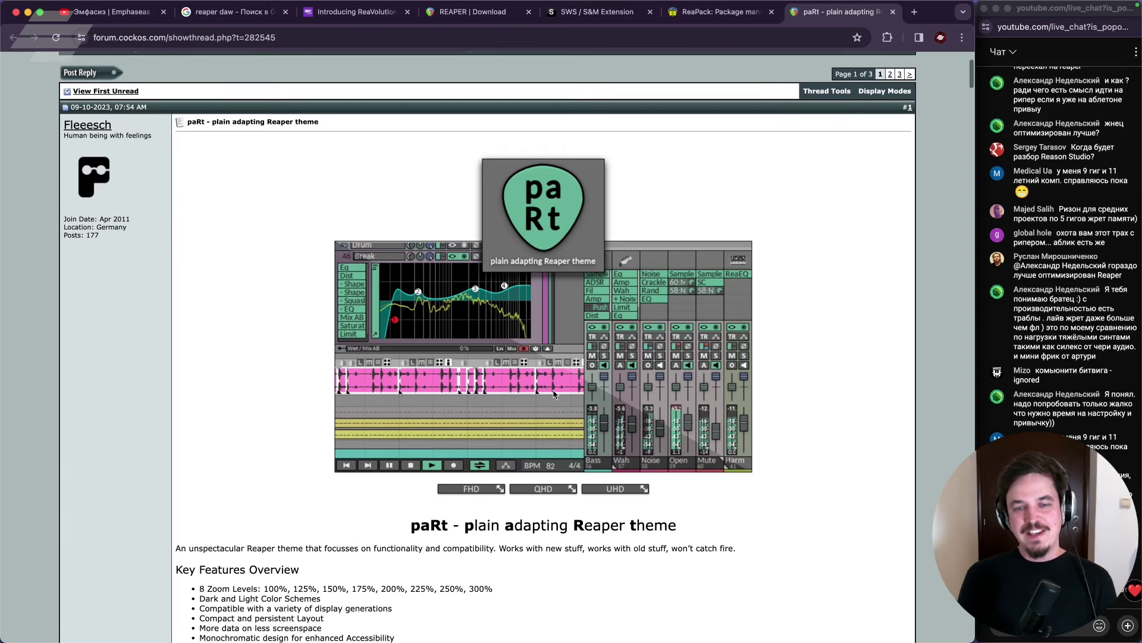
scroll(549, 379, "down", 5)
scroll(549, 378, "down", 8)
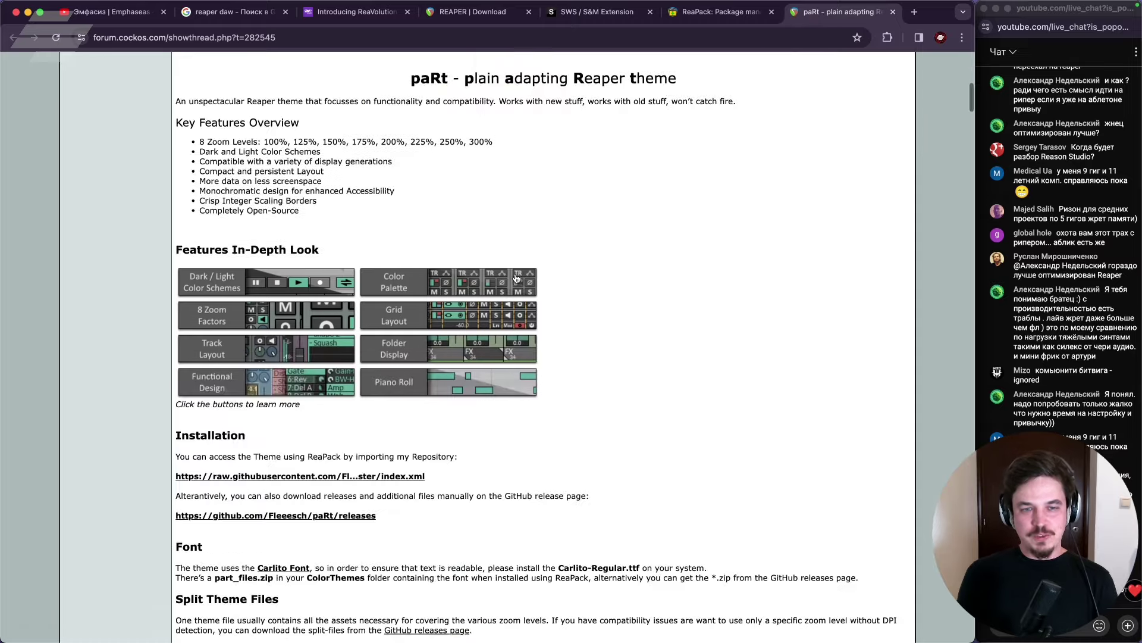
scroll(415, 239, "up", 15)
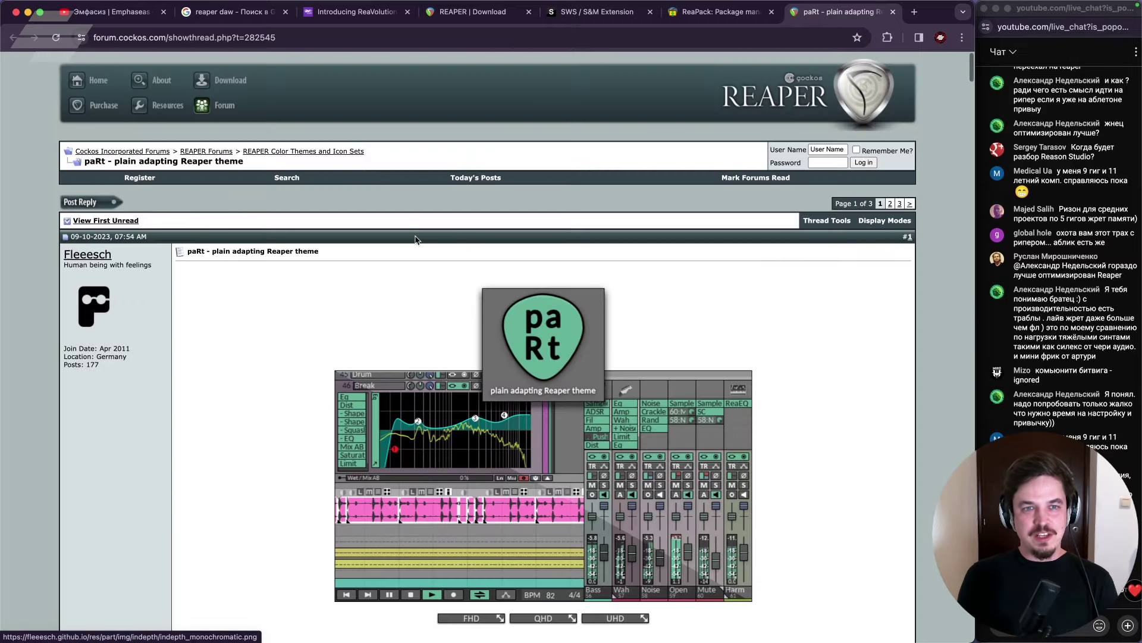
Open the "REAPER Color Themes and Icon Sets" forum and its "FL Studio Theme - Beta 4" thread in new browser tabs.
left_click(274, 153, "shift+super")
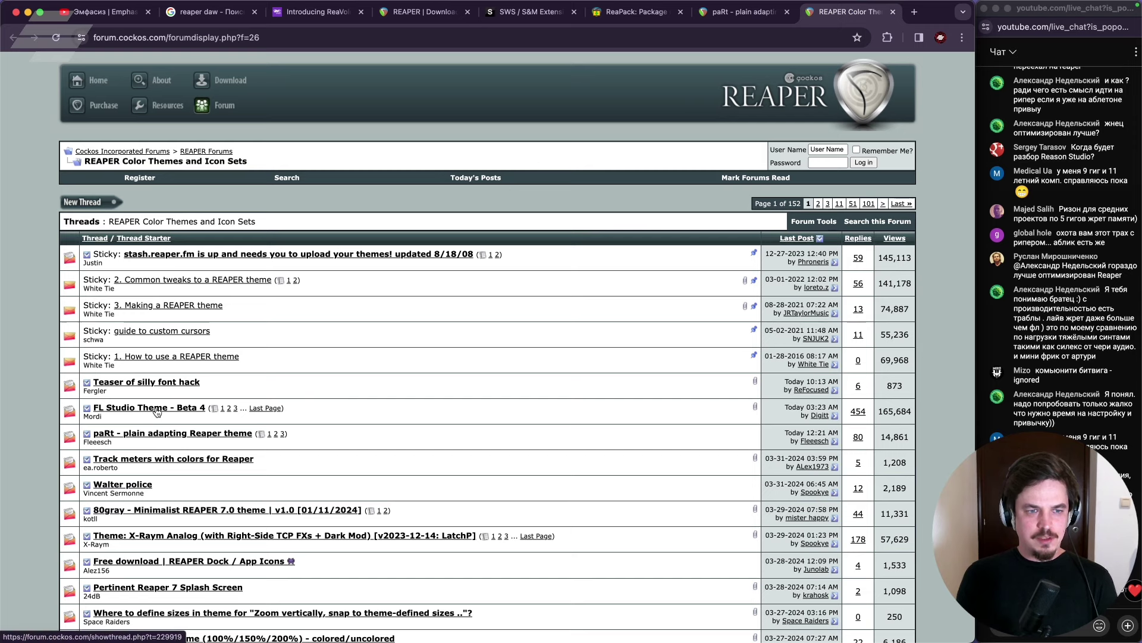
left_click(155, 412, "super")
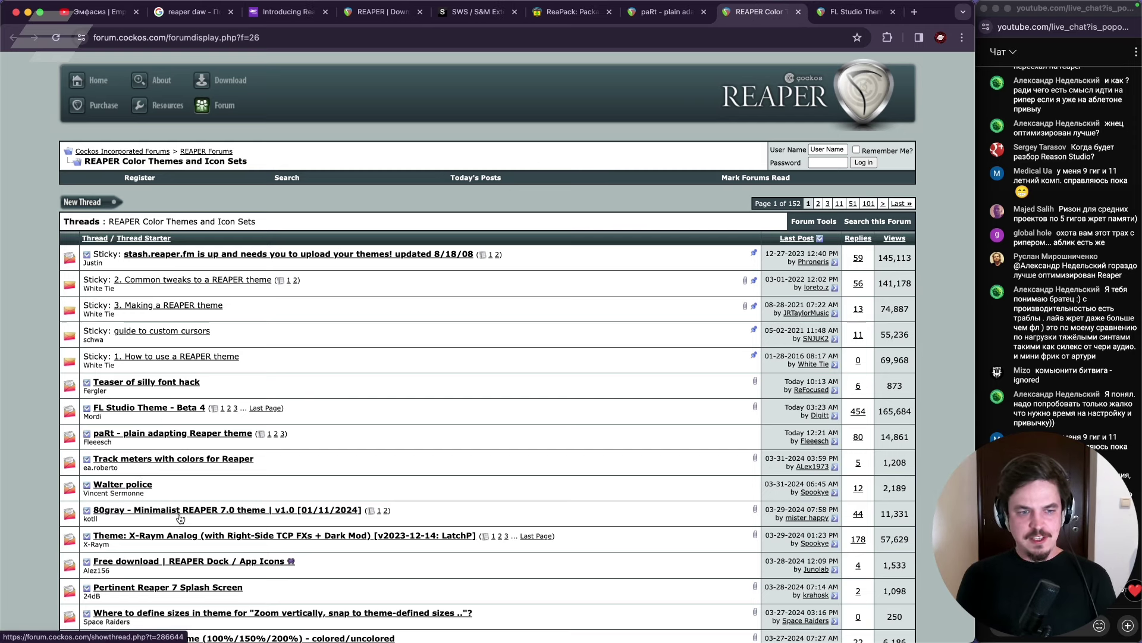
left_click(859, 15)
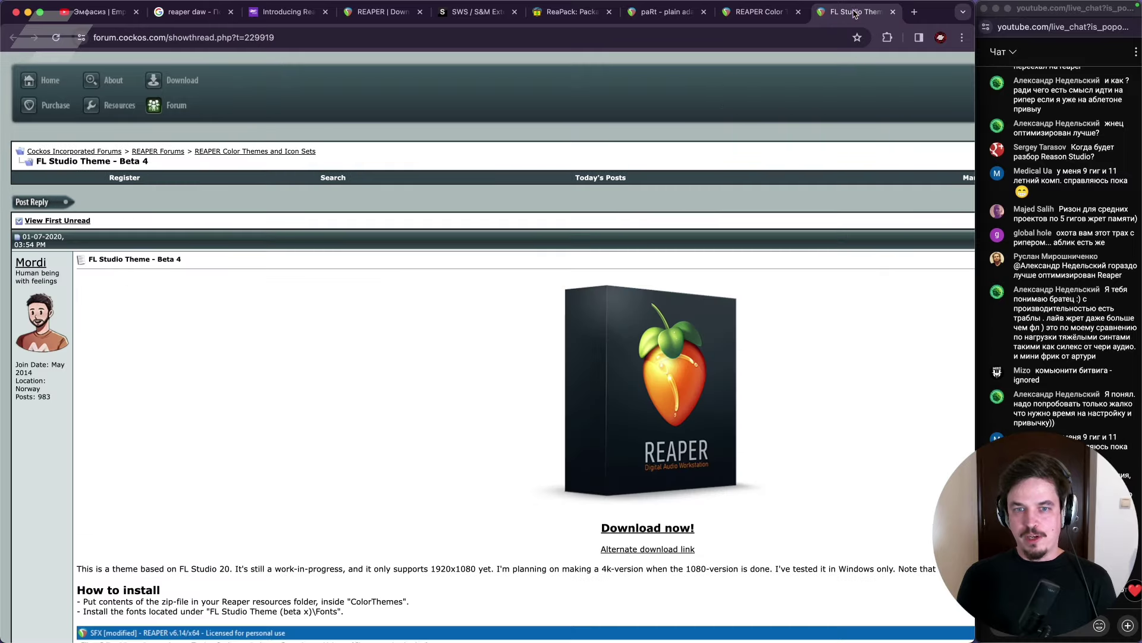
Examine the arrangement and mixer screenshots in the FL Studio Theme thread.
scroll(382, 297, "down", 10)
scroll(315, 245, "down", 3)
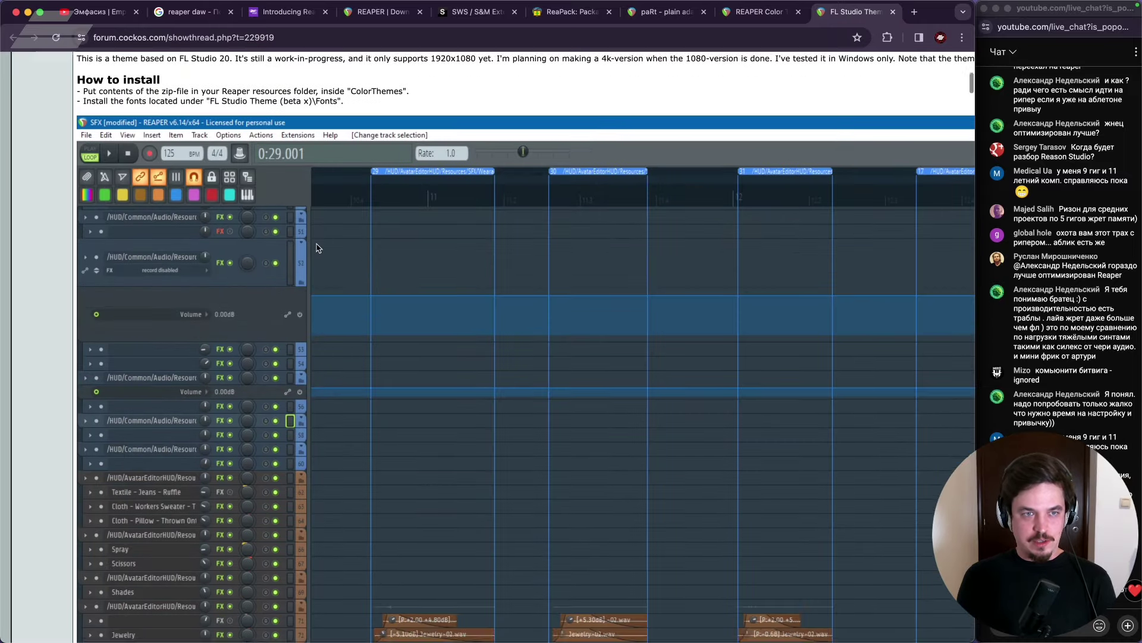
scroll(315, 246, "up", 6)
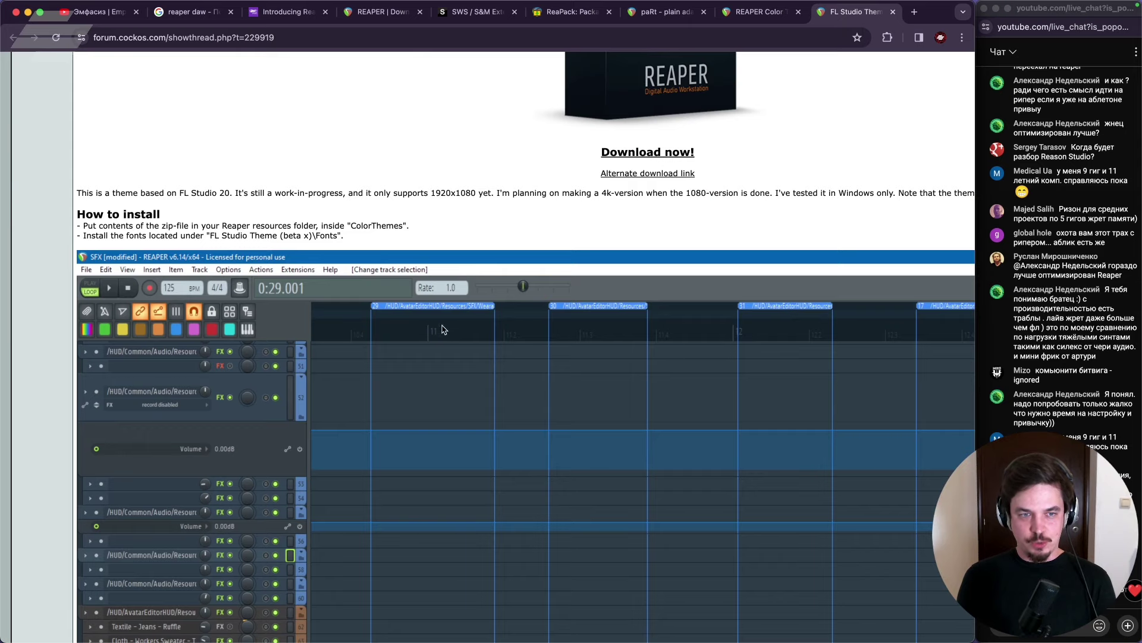
scroll(431, 336, "down", 2)
scroll(375, 358, "down", 3)
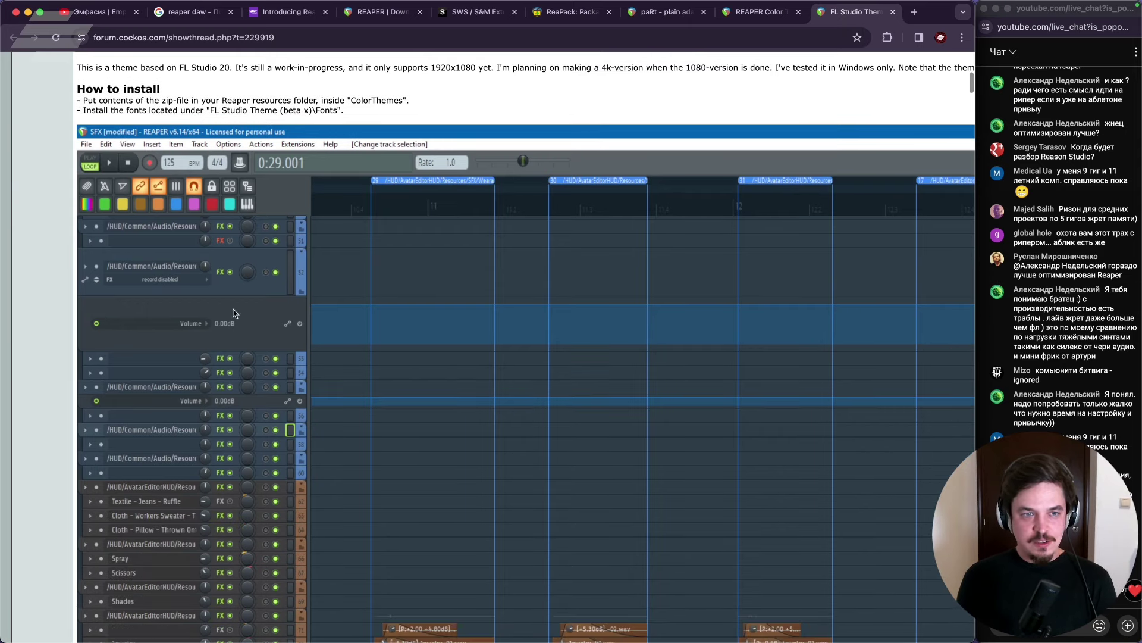
scroll(233, 313, "down", 2)
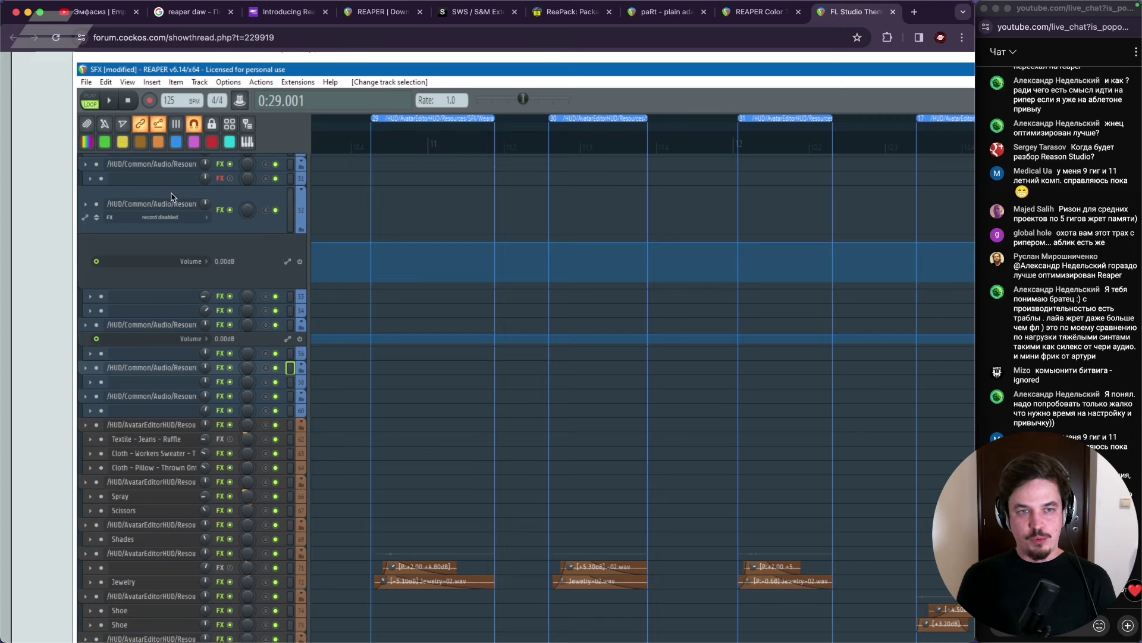
scroll(170, 191, "down", 15)
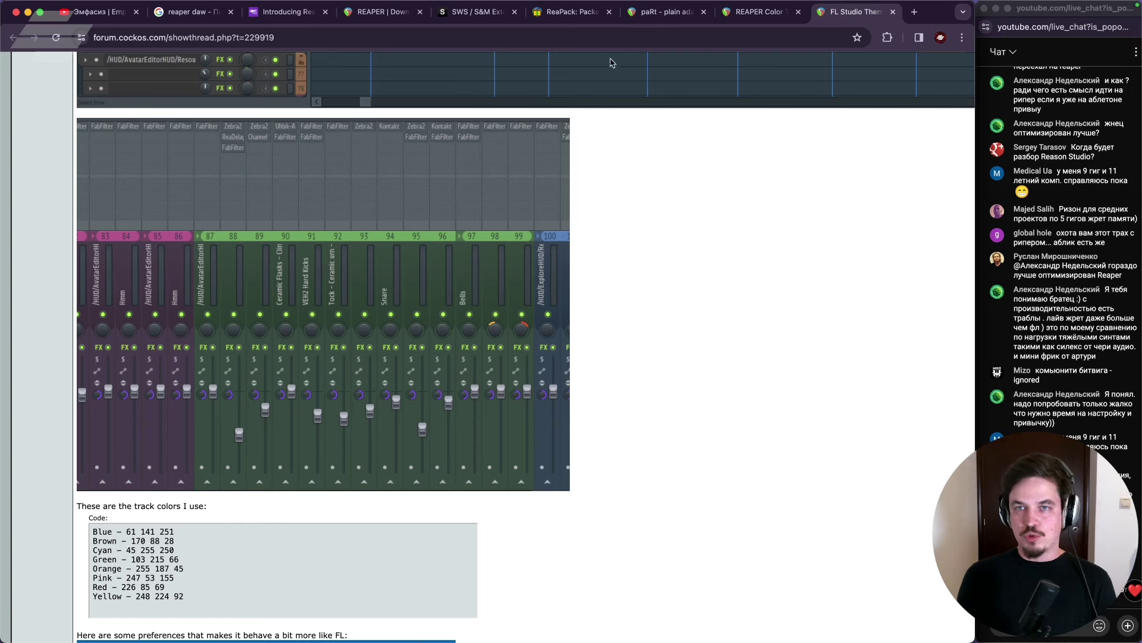
Return to the themes forum list, open the "phaselab Reaper-theme" thread, and look through its screenshots.
left_click(752, 15)
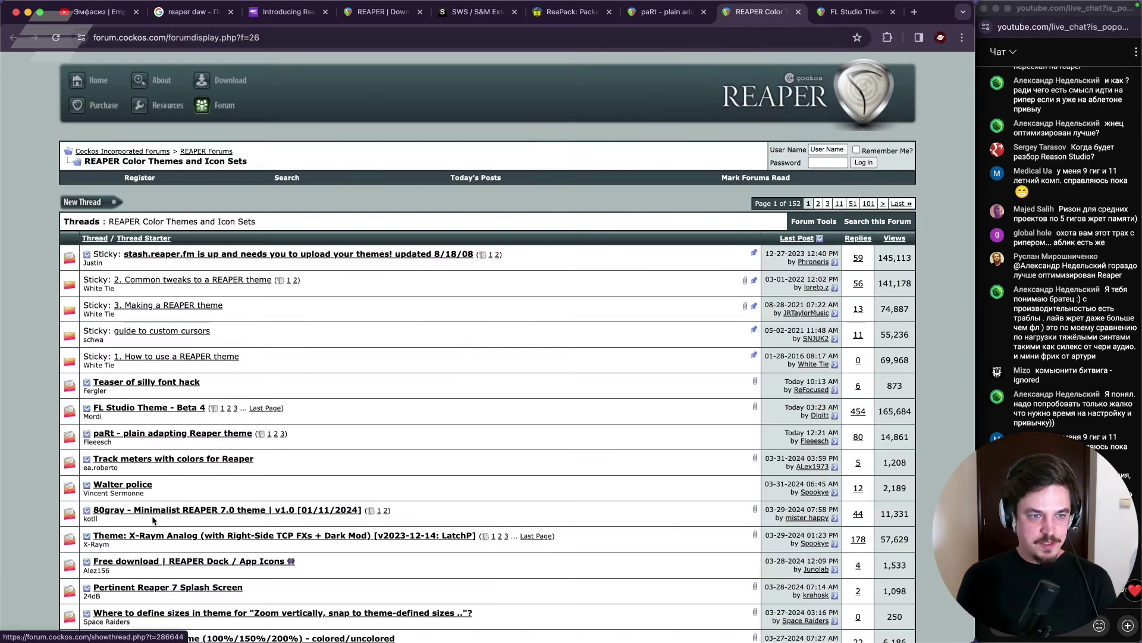
scroll(154, 546, "down", 4)
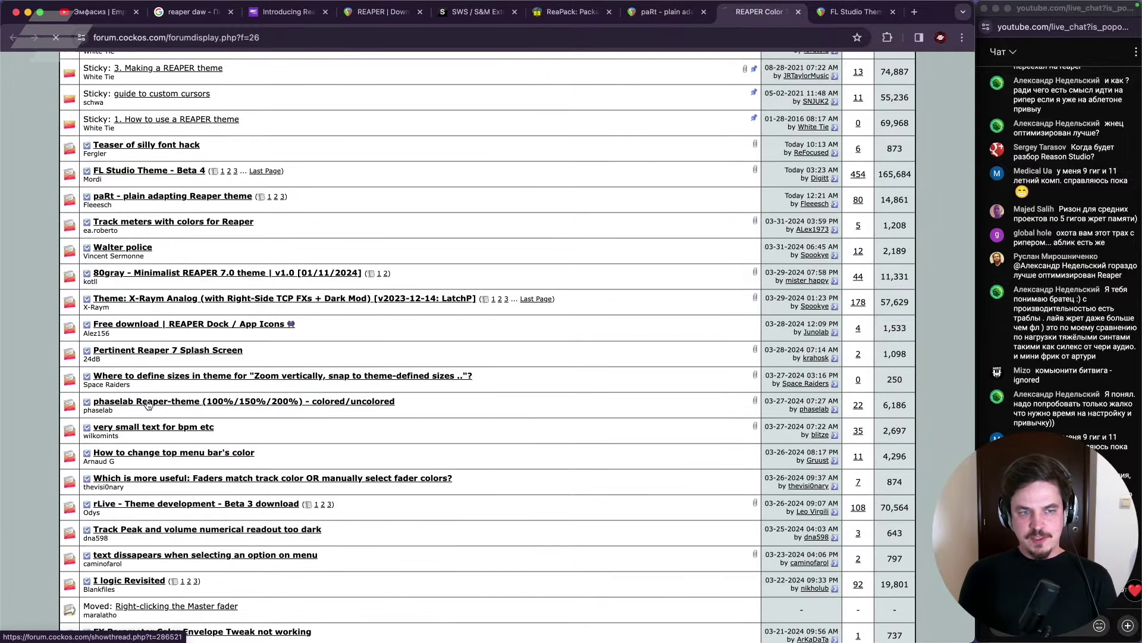
scroll(415, 419, "down", 10)
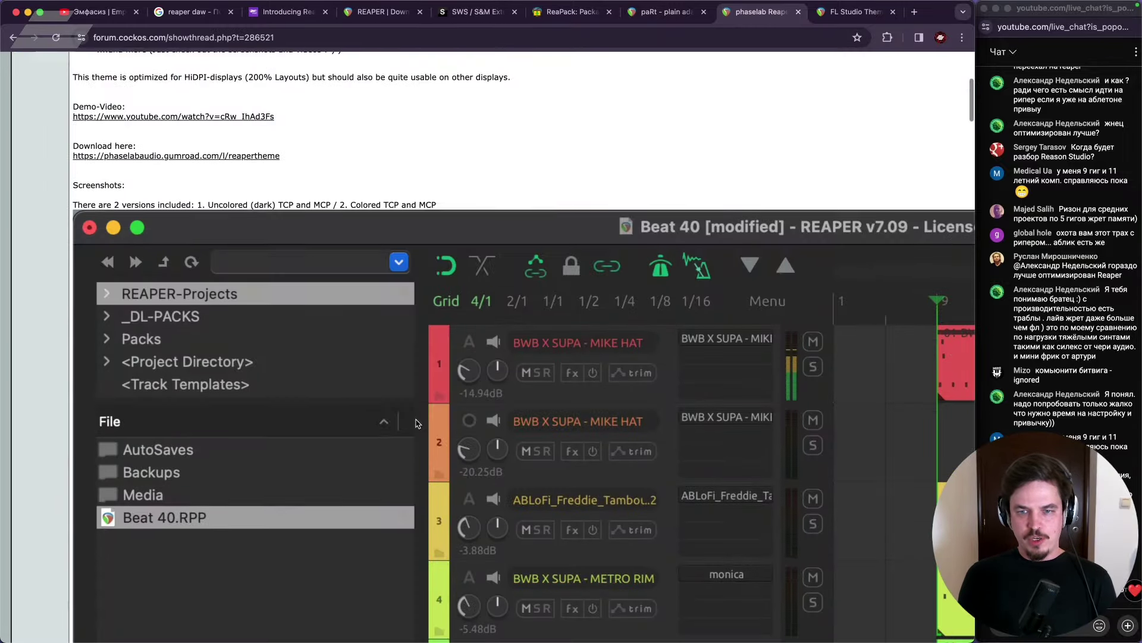
scroll(464, 404, "up", 1)
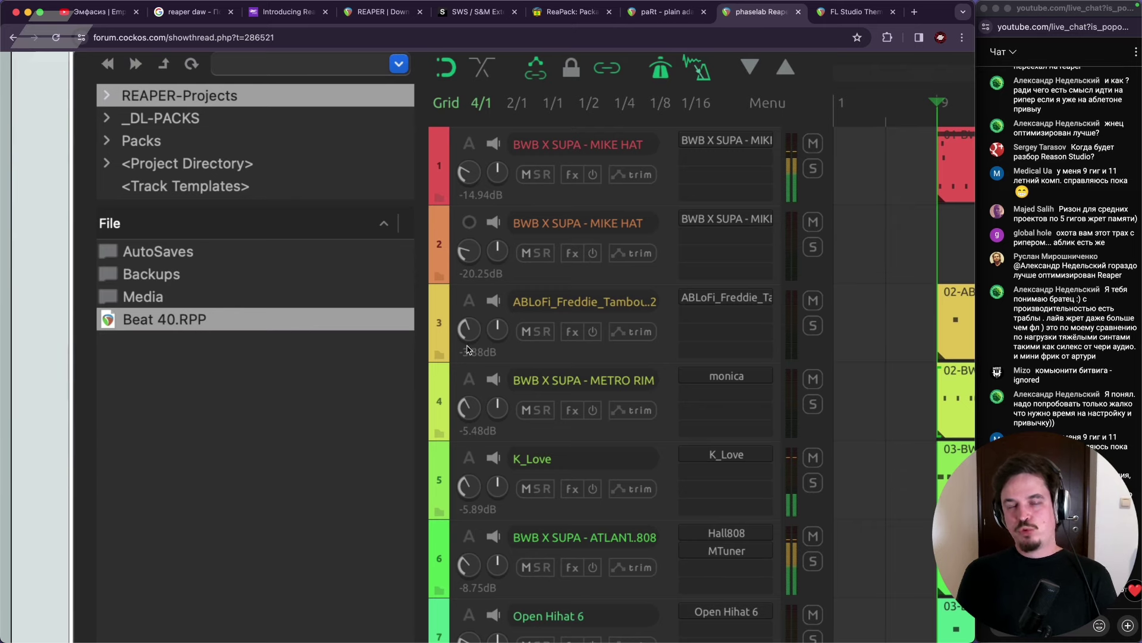
scroll(470, 339, "down", 10)
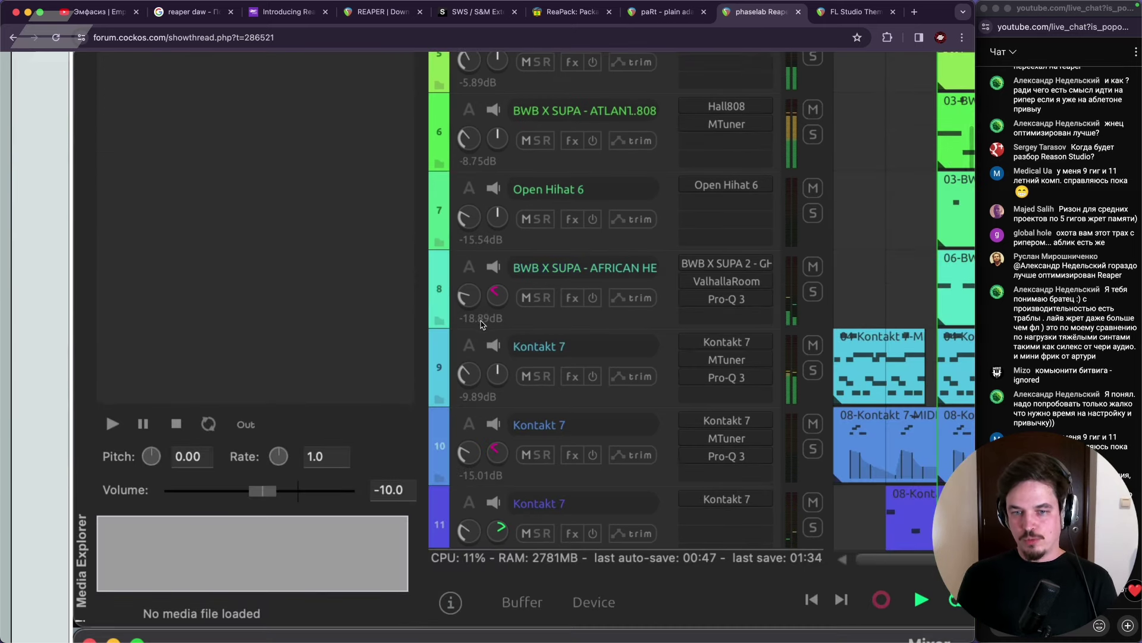
scroll(559, 309, "up", 2)
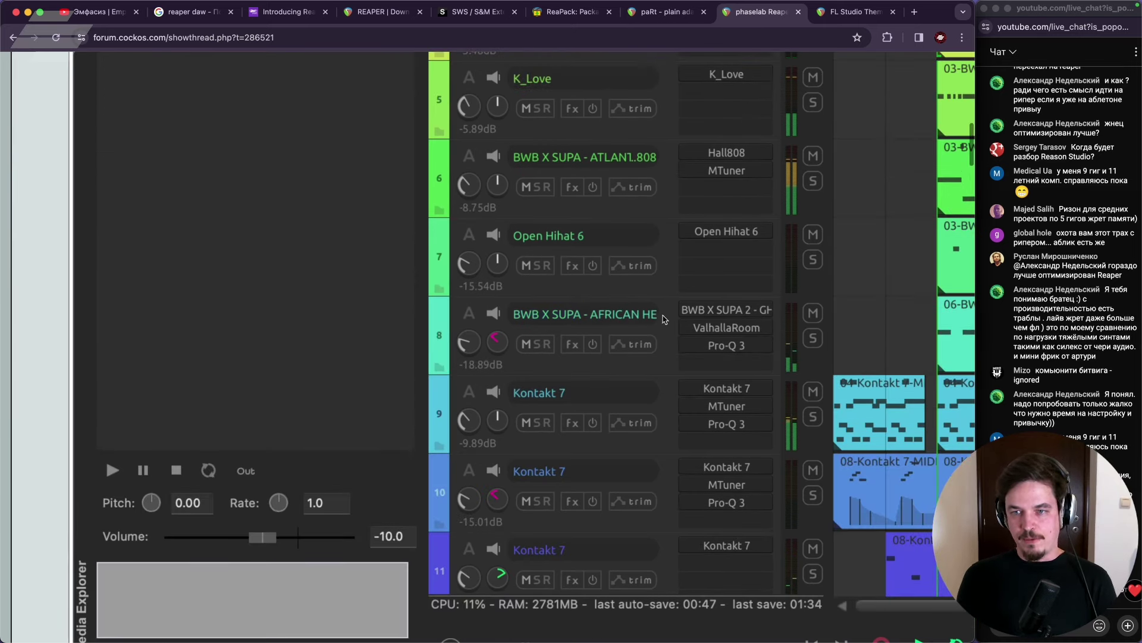
Close the phaselab and FL Studio theme tabs and open the REAPER Stash site in a new tab by searching for "reaper stash".
left_click(798, 12)
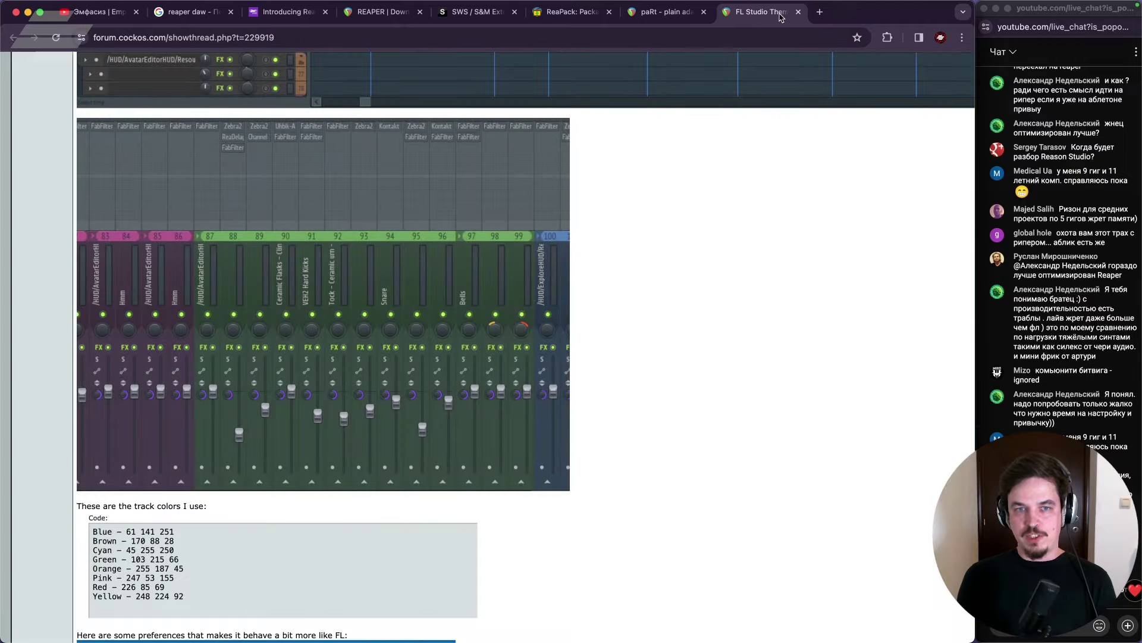
left_click(798, 12)
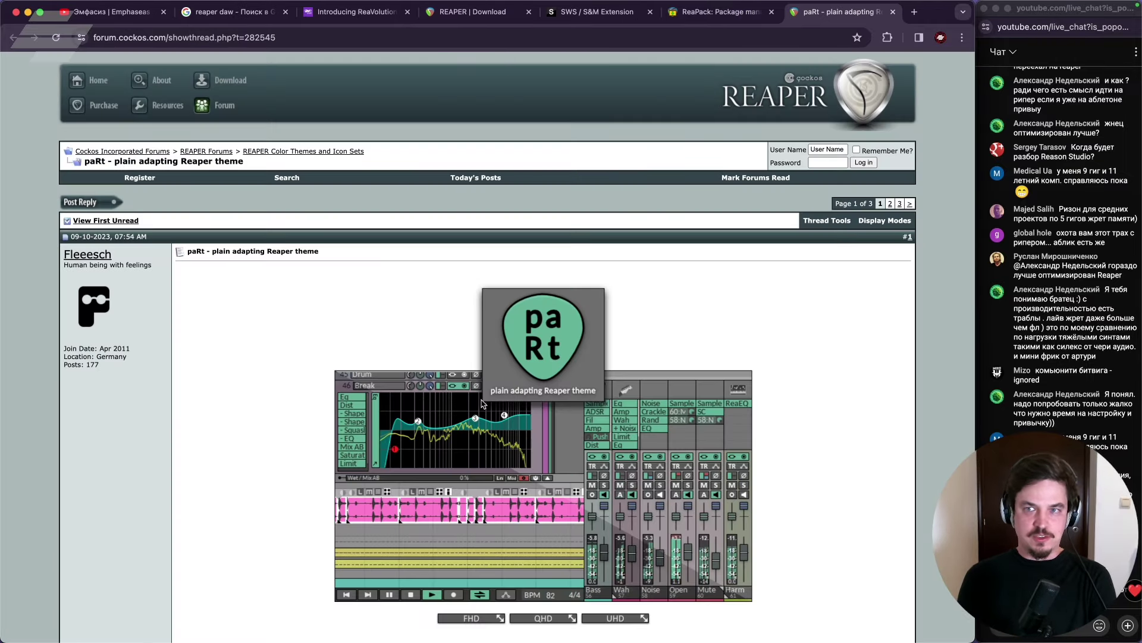
key("ctrl+t")
type("rea")
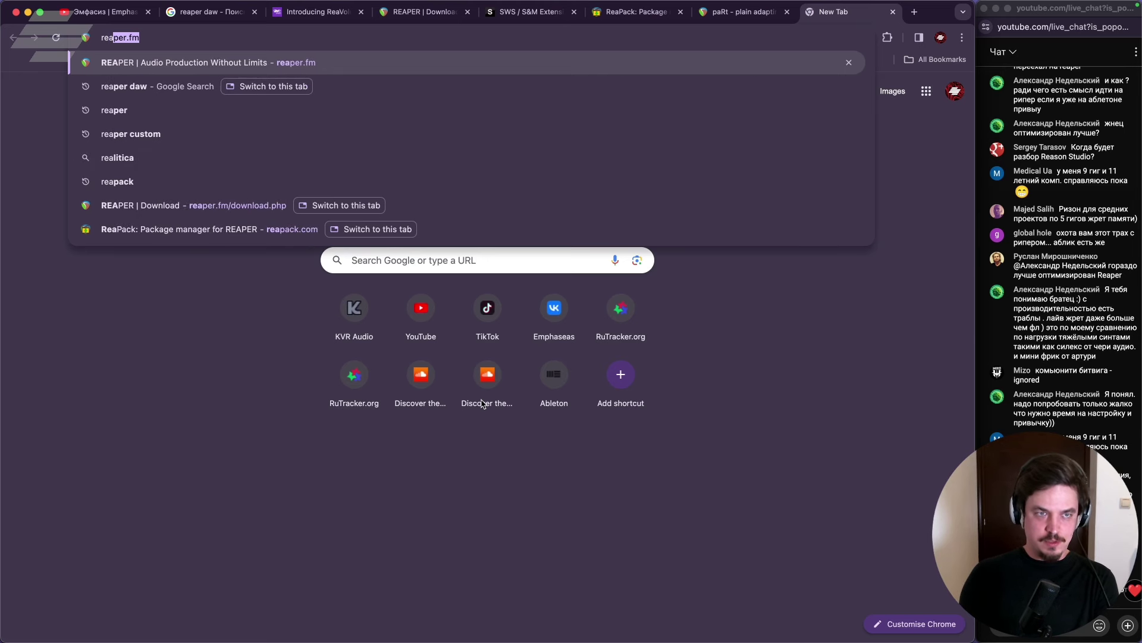
type("per staf")
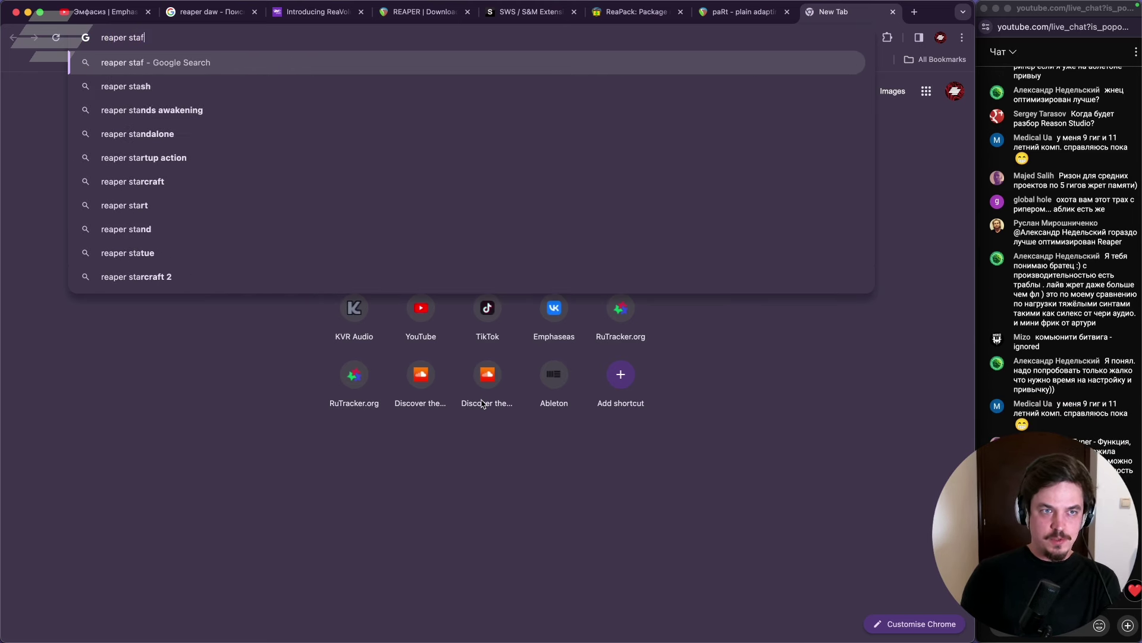
key("BackSpace")
type("sh")
key("Return")
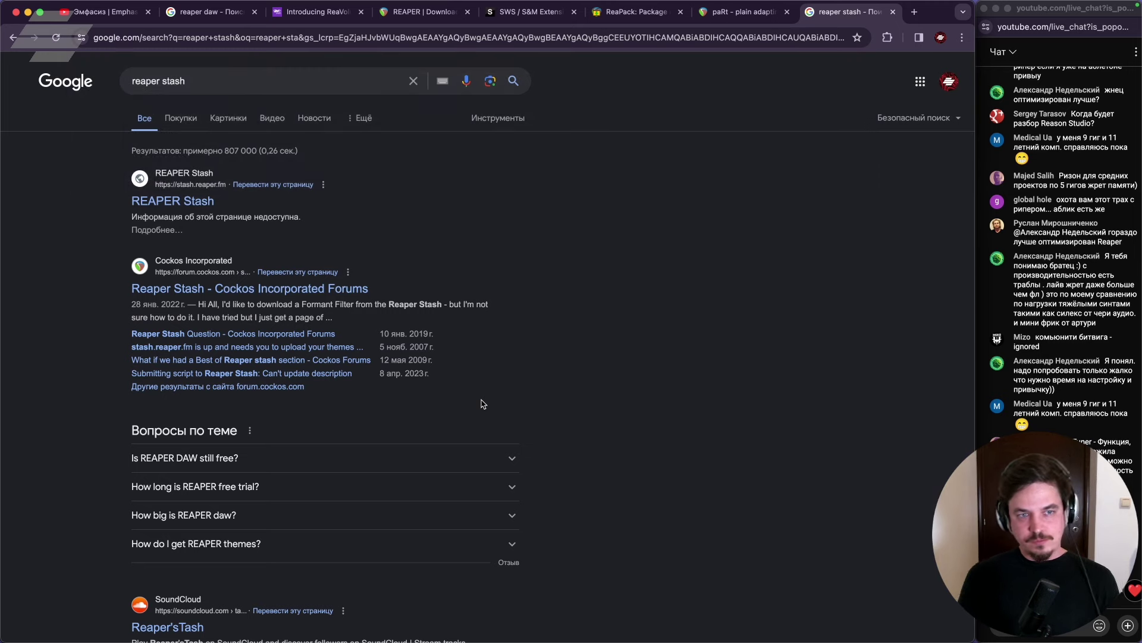
left_click(168, 202)
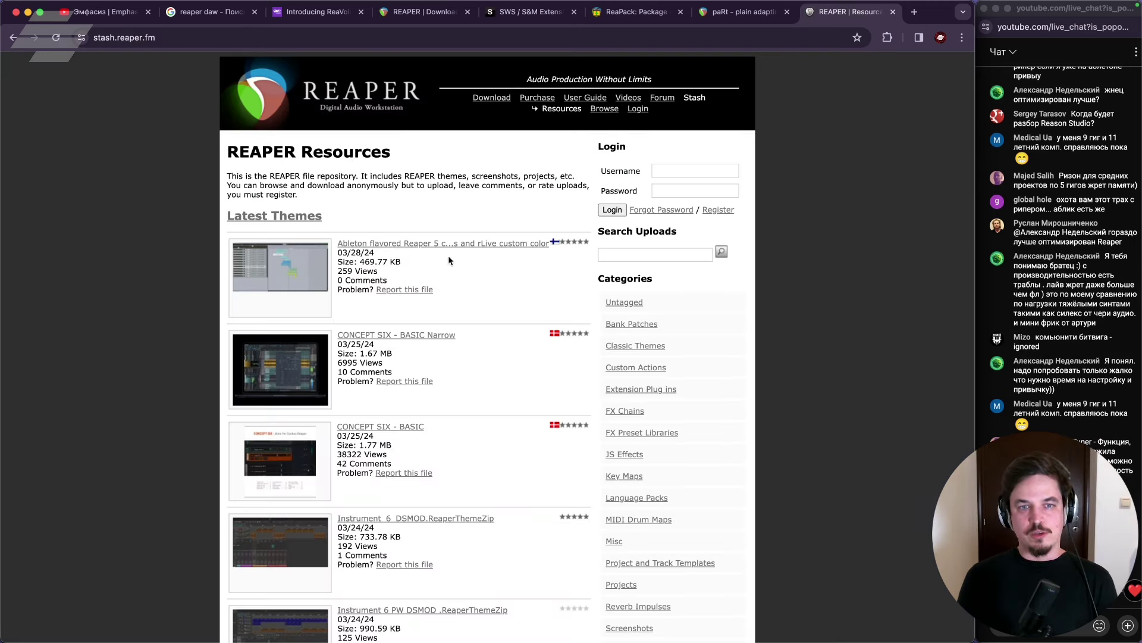
Look through the REAPER Resources page's latest themes, latest uploads, categories and top-rated uploads.
scroll(644, 420, "down", 5)
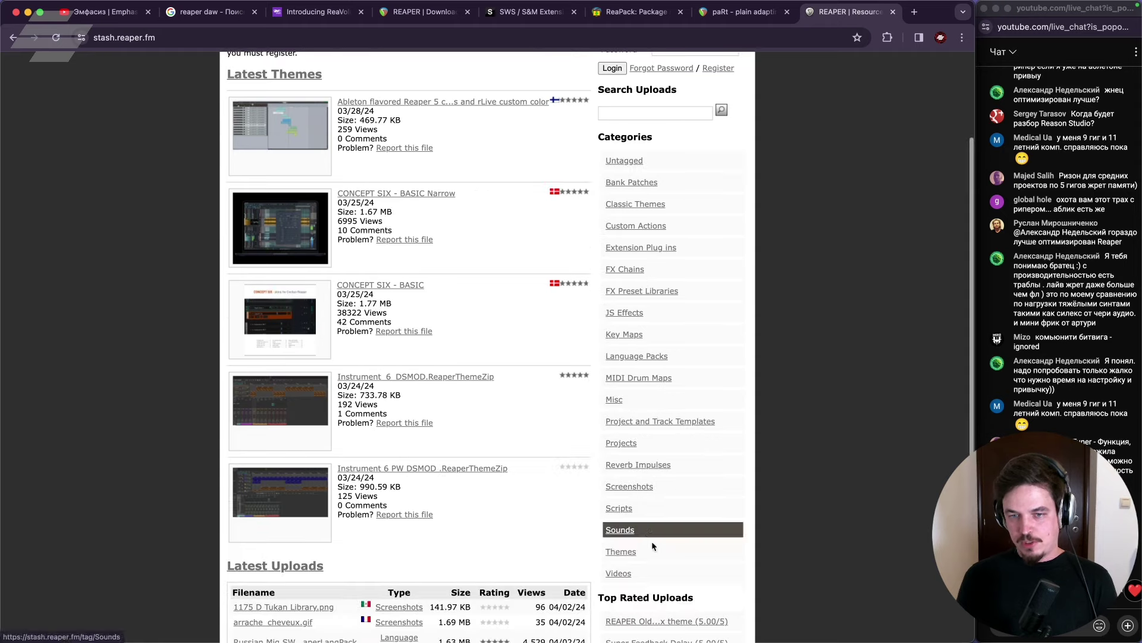
scroll(649, 506, "down", 3)
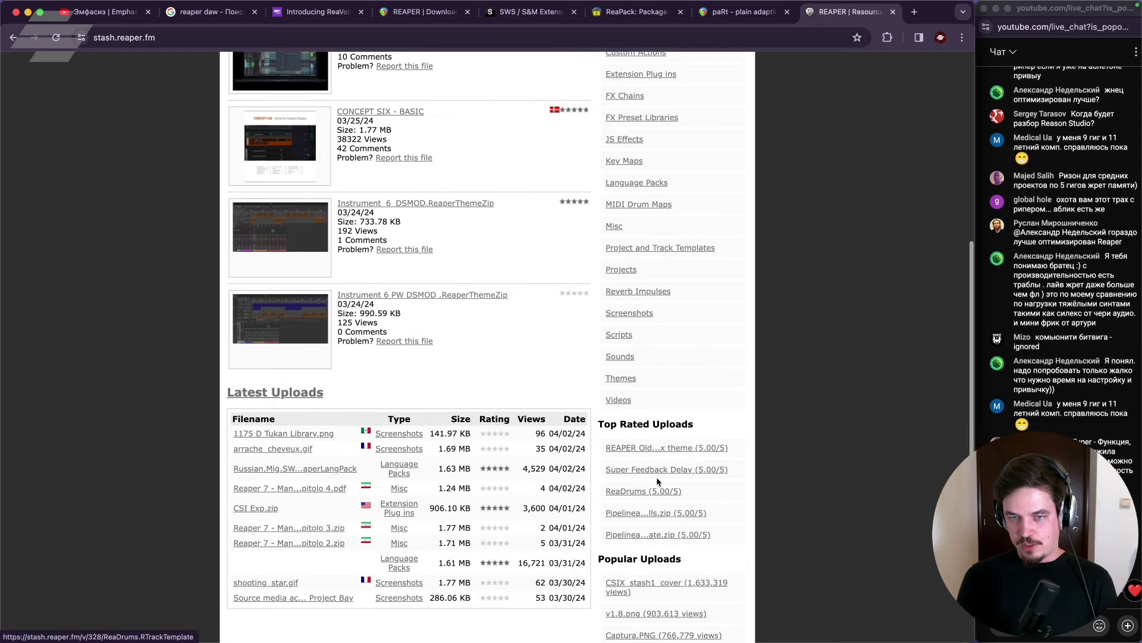
scroll(654, 476, "down", 2)
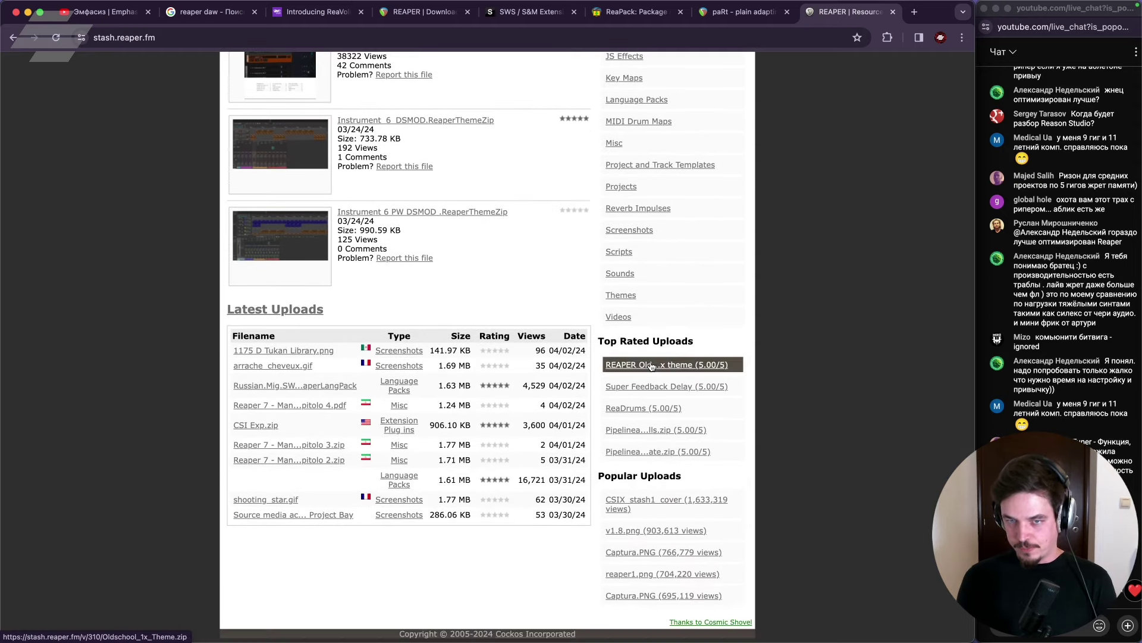
scroll(654, 366, "up", 9)
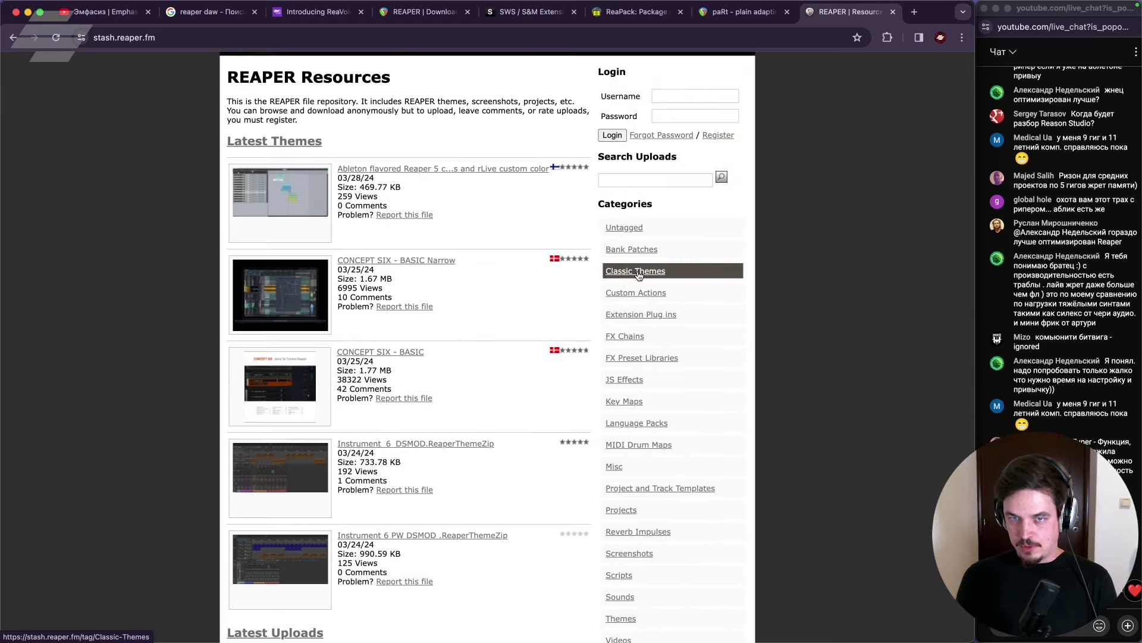
Browse the Classic Themes category and enlarge the screenshot of the Rea Tools.zip theme.
left_click(638, 277)
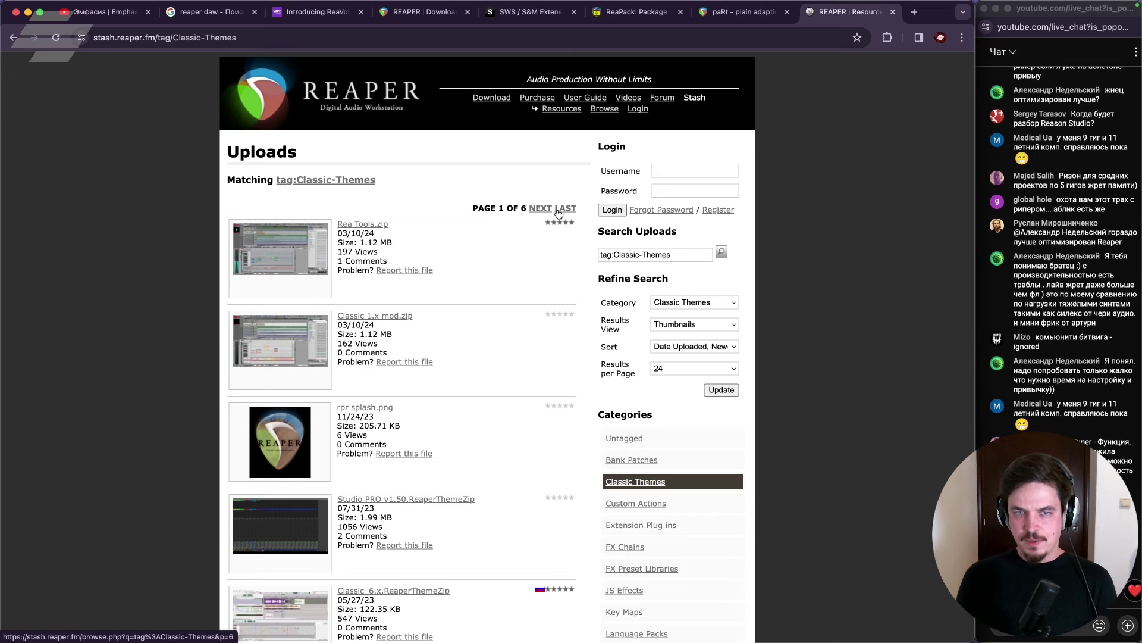
scroll(416, 240, "down", 1)
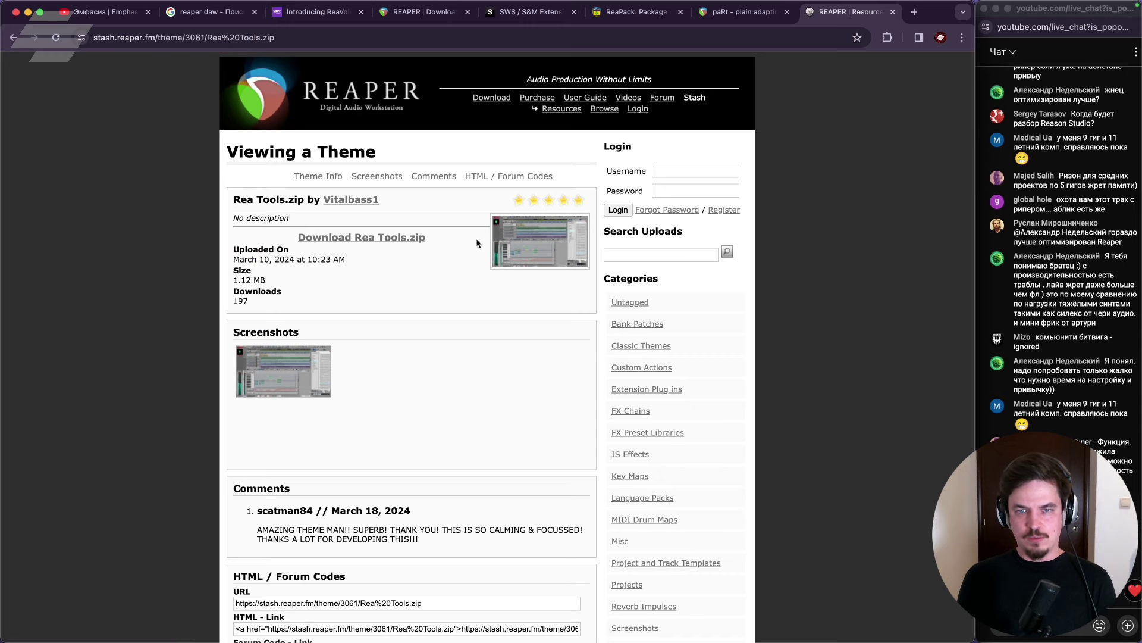
left_click(535, 244)
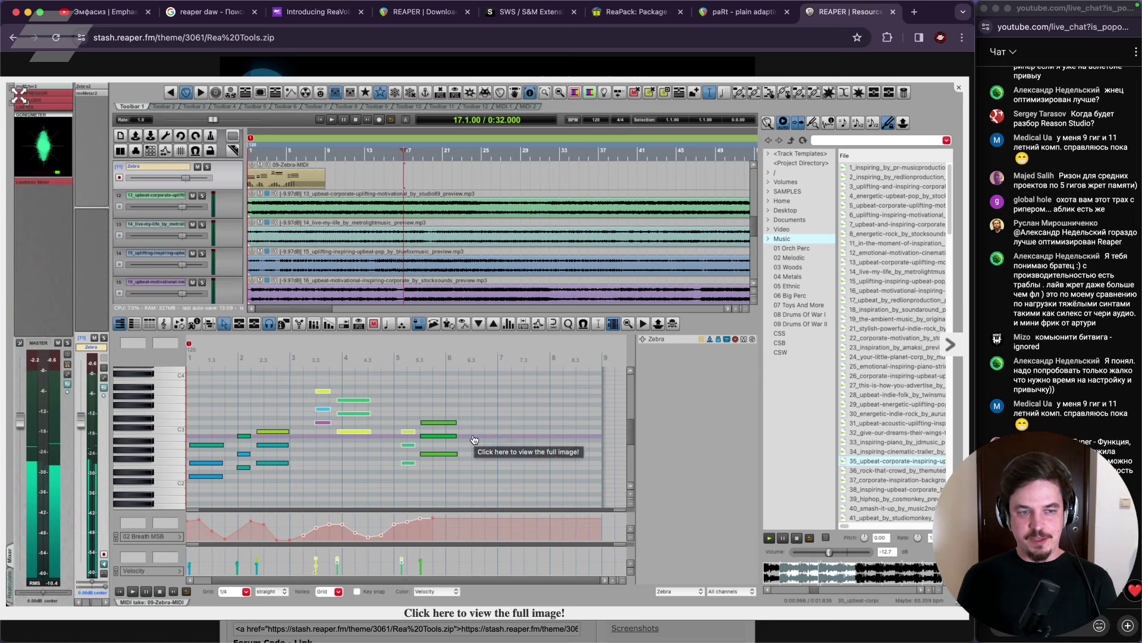
Switch to REAPER and filter the action list for "theme".
mouse_move(631, 631)
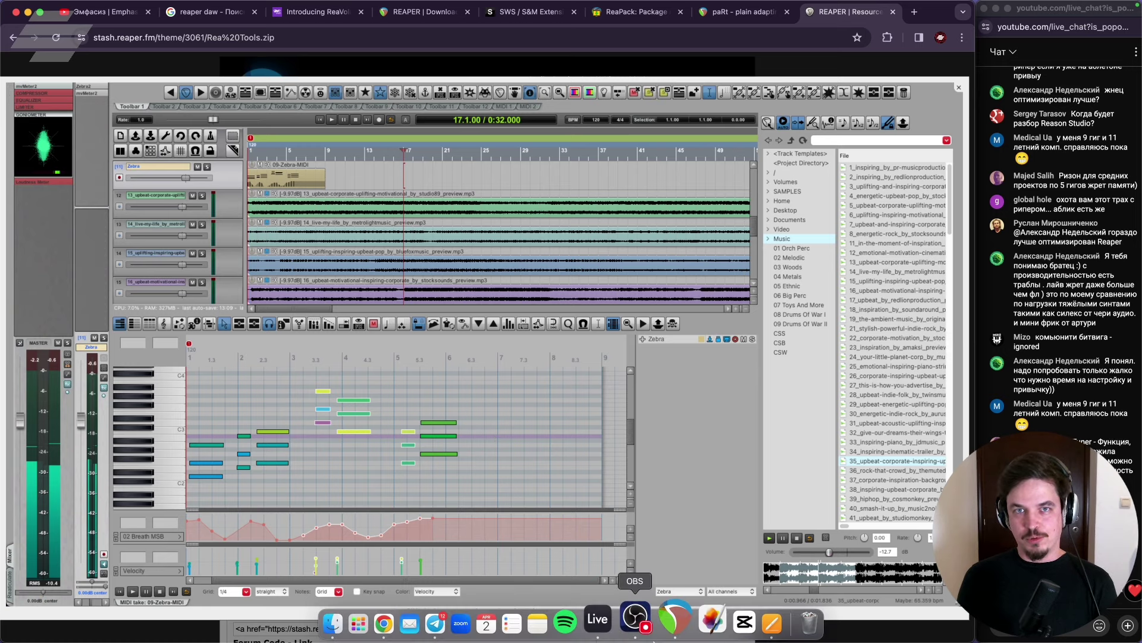
left_click(668, 623)
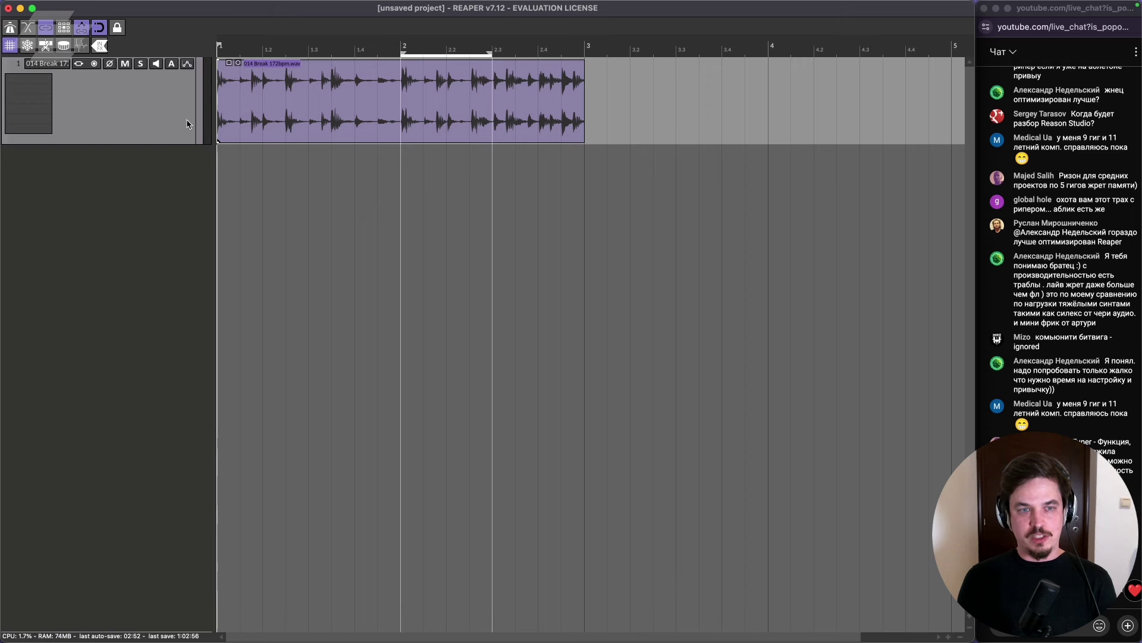
key("shift+slash")
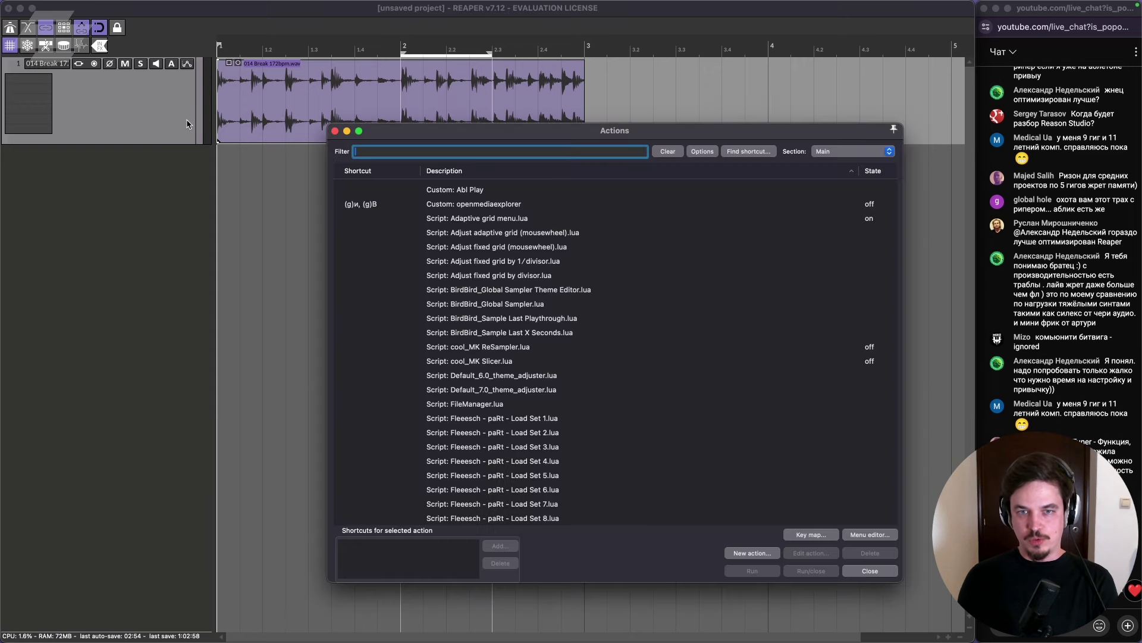
type("rea")
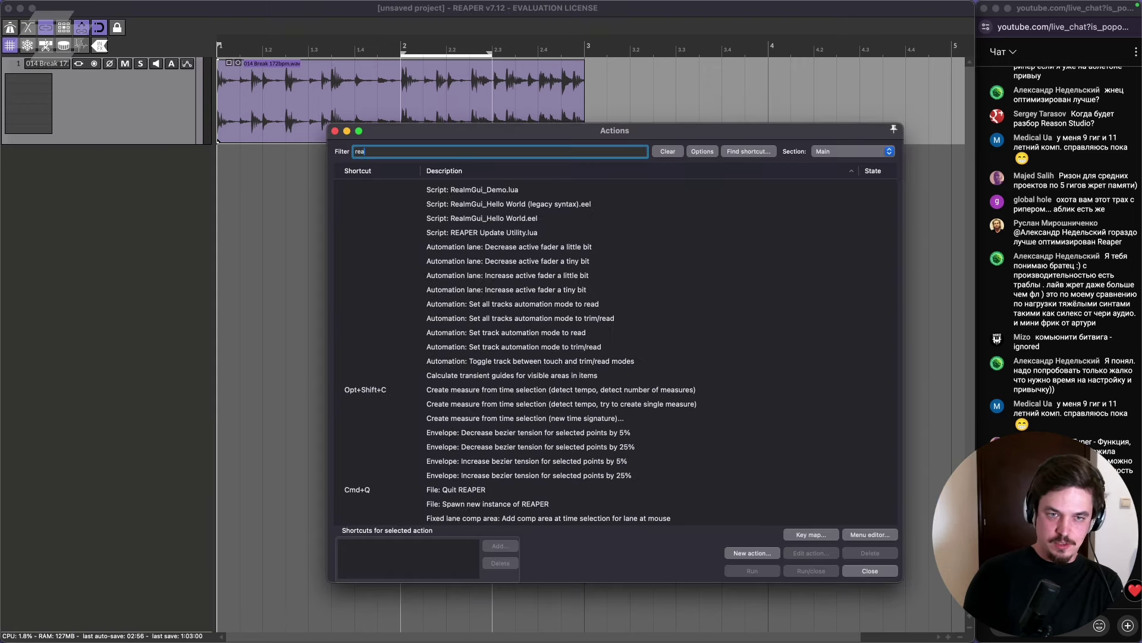
key("BackSpace")
key("BackSpace")
key("BackSpace")
type("theme")
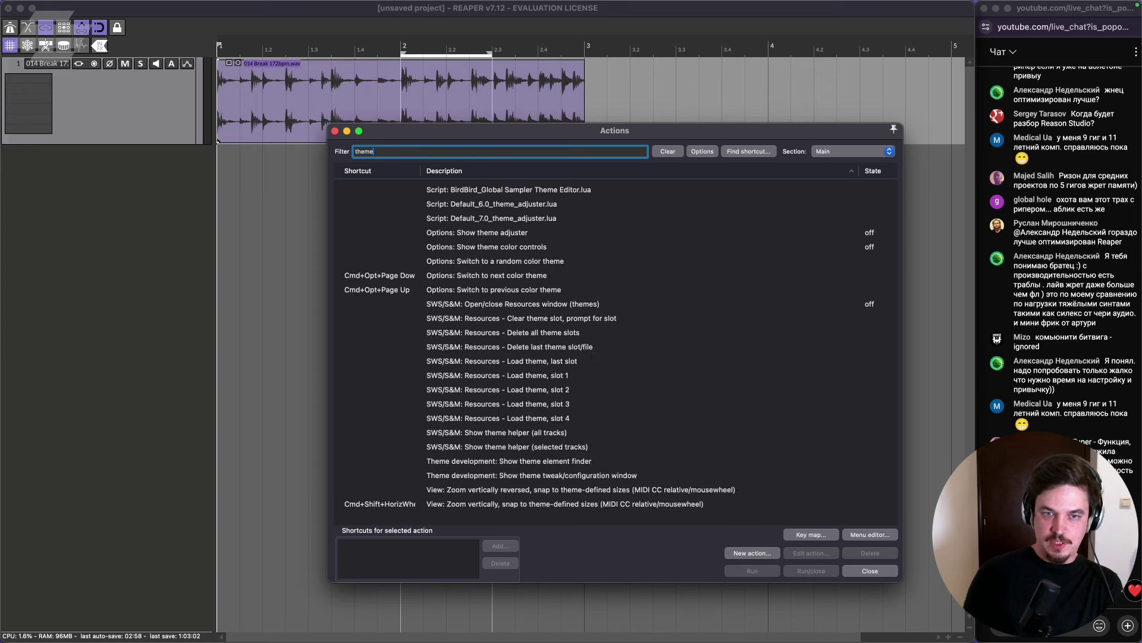
Run the Default_6.0_theme_adjuster.lua script and close the action list.
left_click(564, 477)
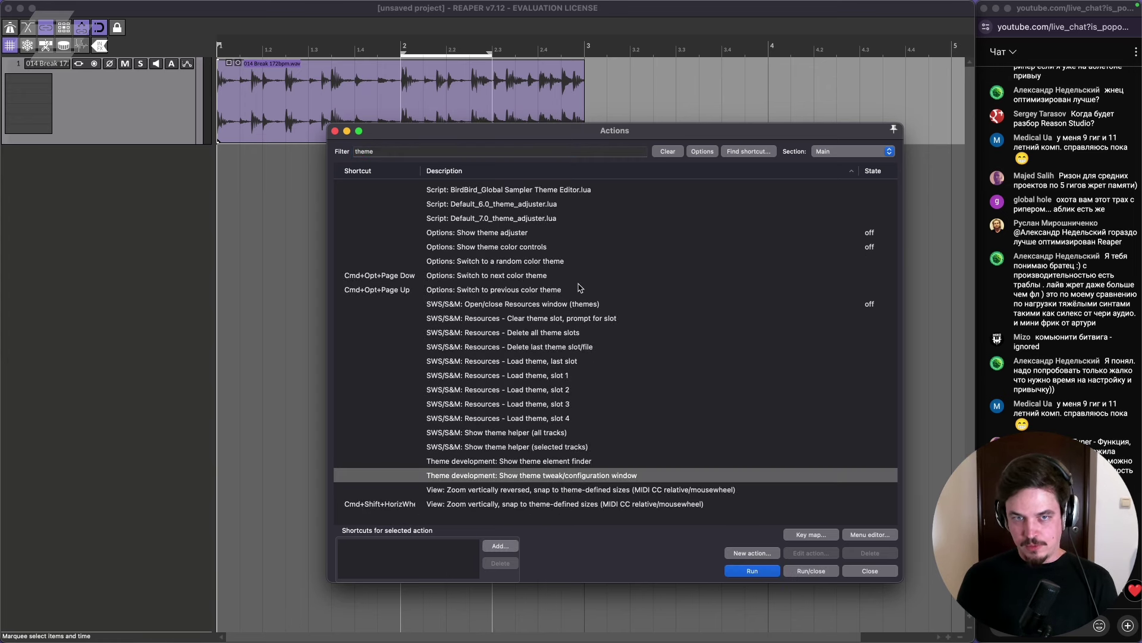
left_click(551, 205)
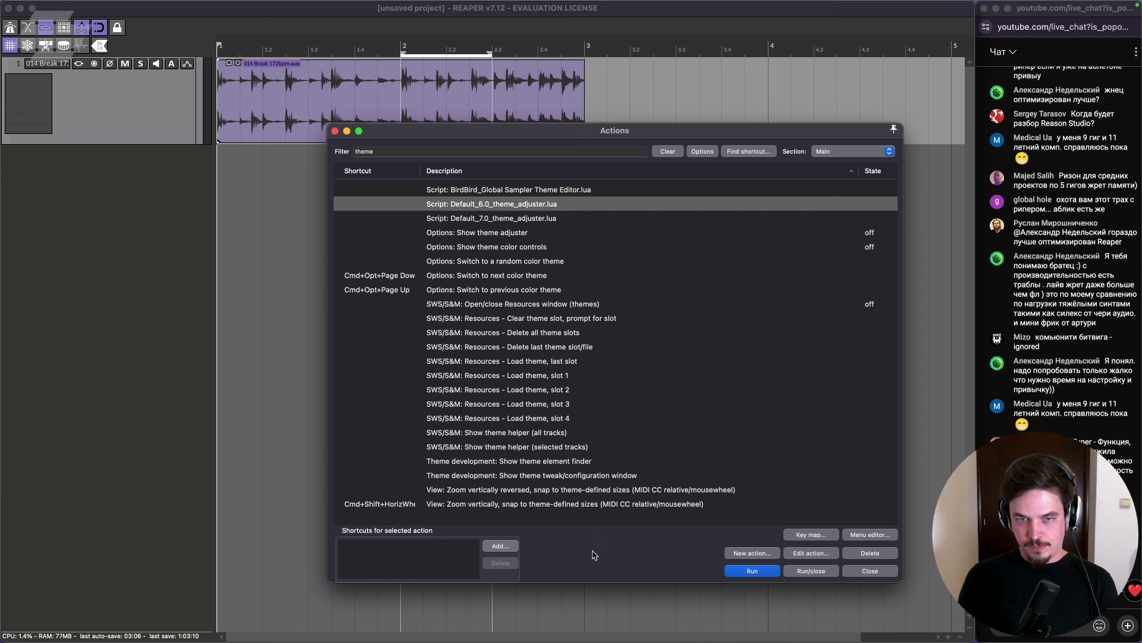
left_click(751, 571)
left_click_drag(879, 113, 464, 128)
left_click(335, 131)
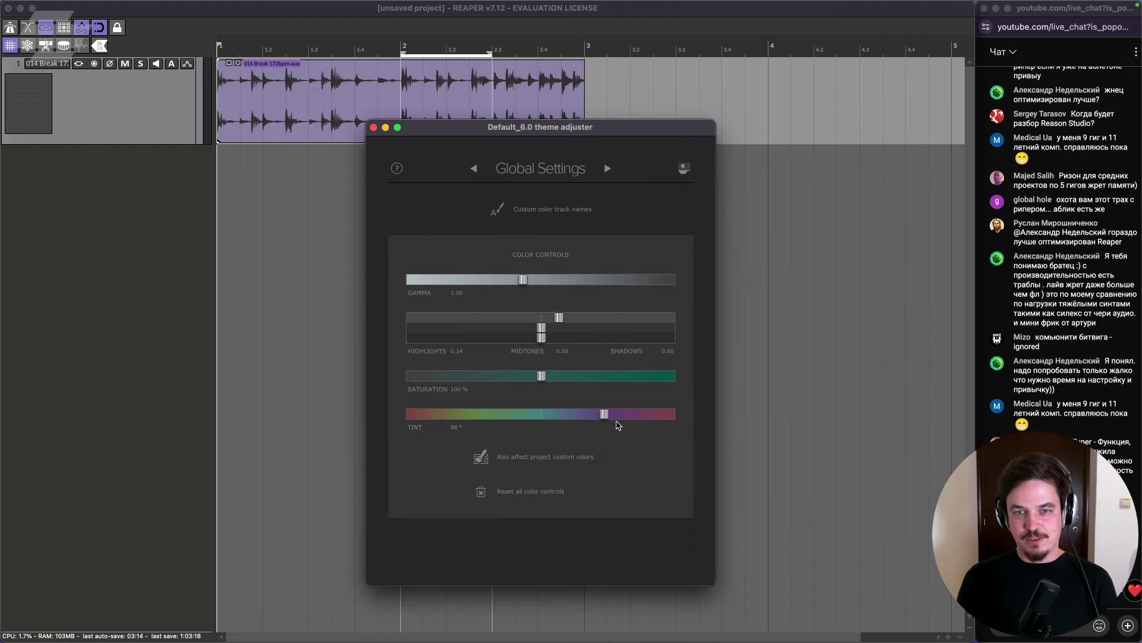
Set the theme's tint to 97° in the theme adjuster's global color controls and close the adjuster.
mouse_move(606, 417)
left_mouse_down()
mouse_move(543, 417)
mouse_move(606, 418)
left_mouse_up()
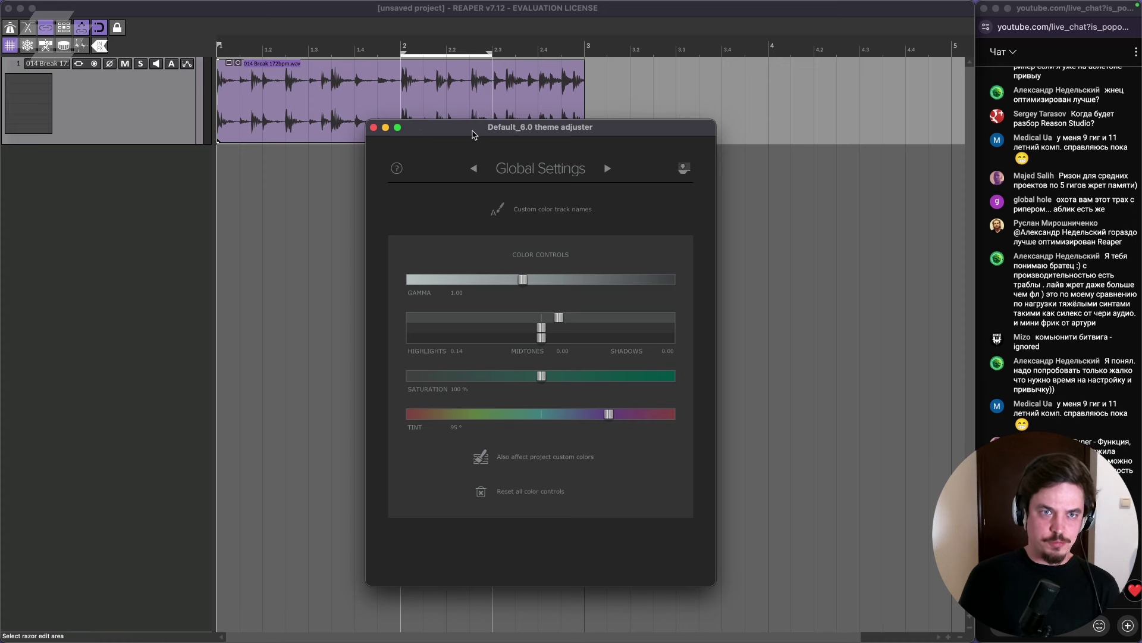
left_click_drag(473, 135, 510, 139)
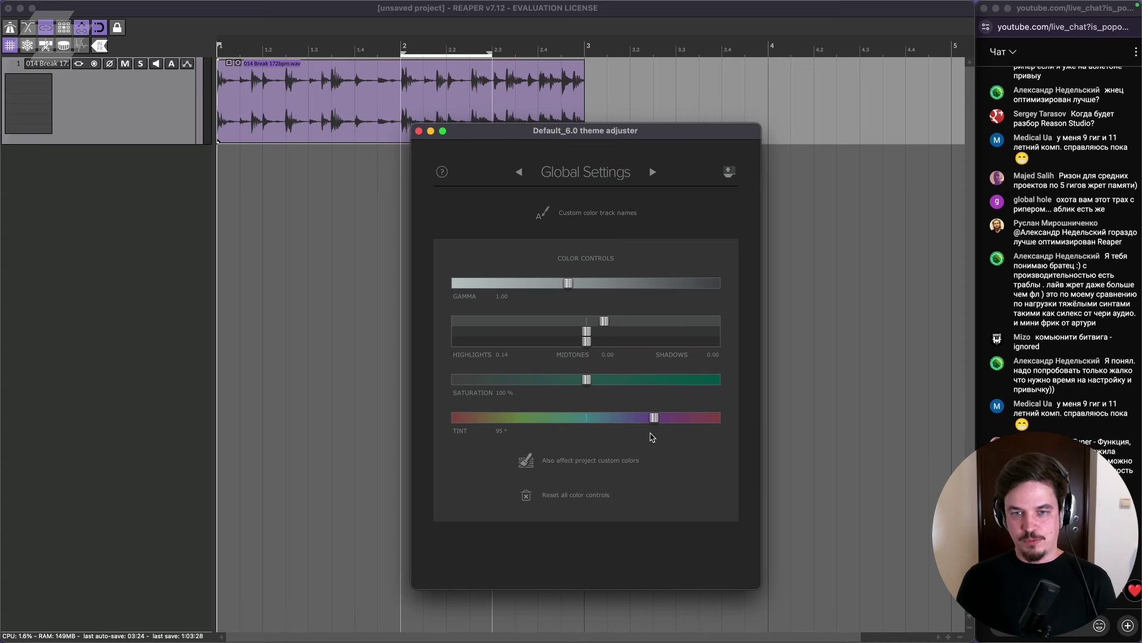
mouse_move(651, 432)
left_mouse_down()
mouse_move(585, 427)
mouse_move(655, 425)
left_mouse_up()
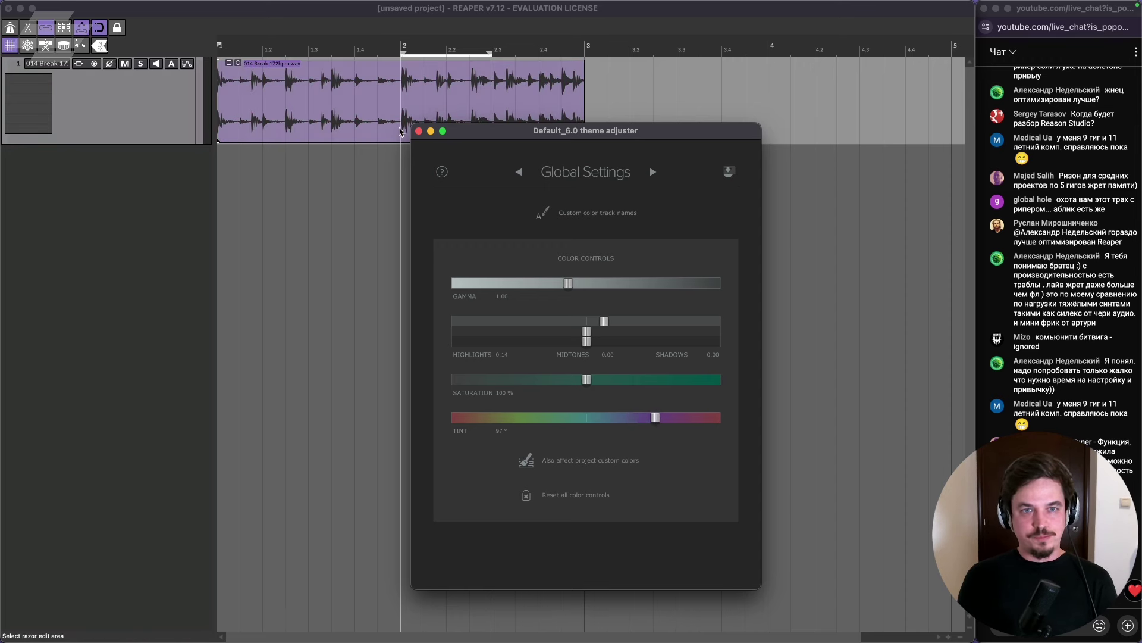
left_click(419, 132)
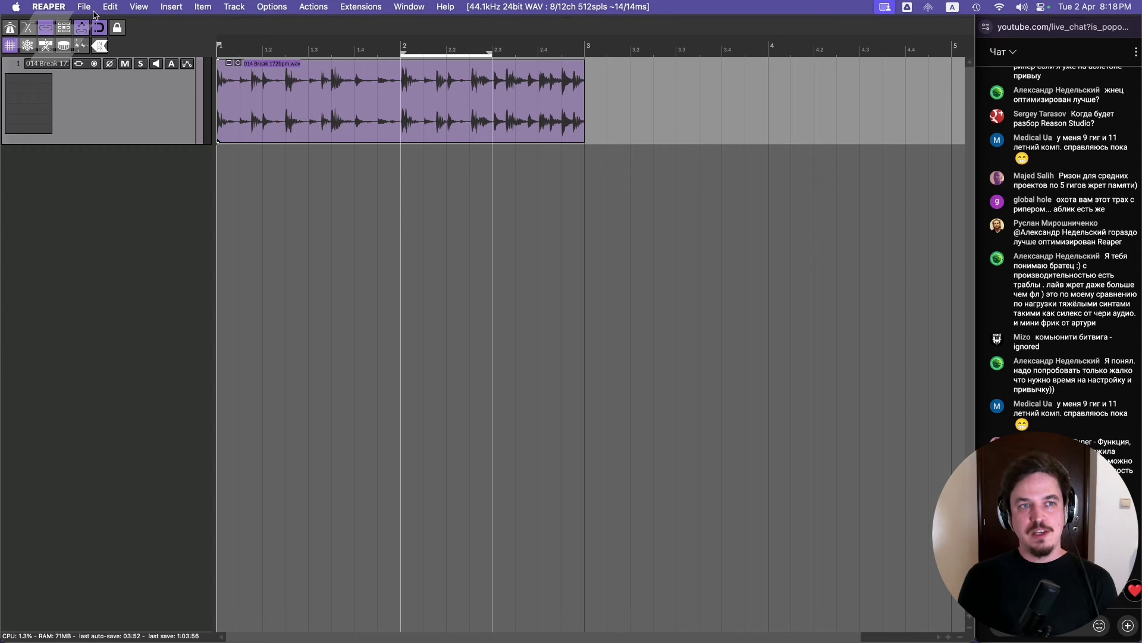
Enable scaling of the track/mixer panel and transport UI elements in the advanced UI/system settings, enlarge the scale factor, and accept the preferences.
left_click(89, 9)
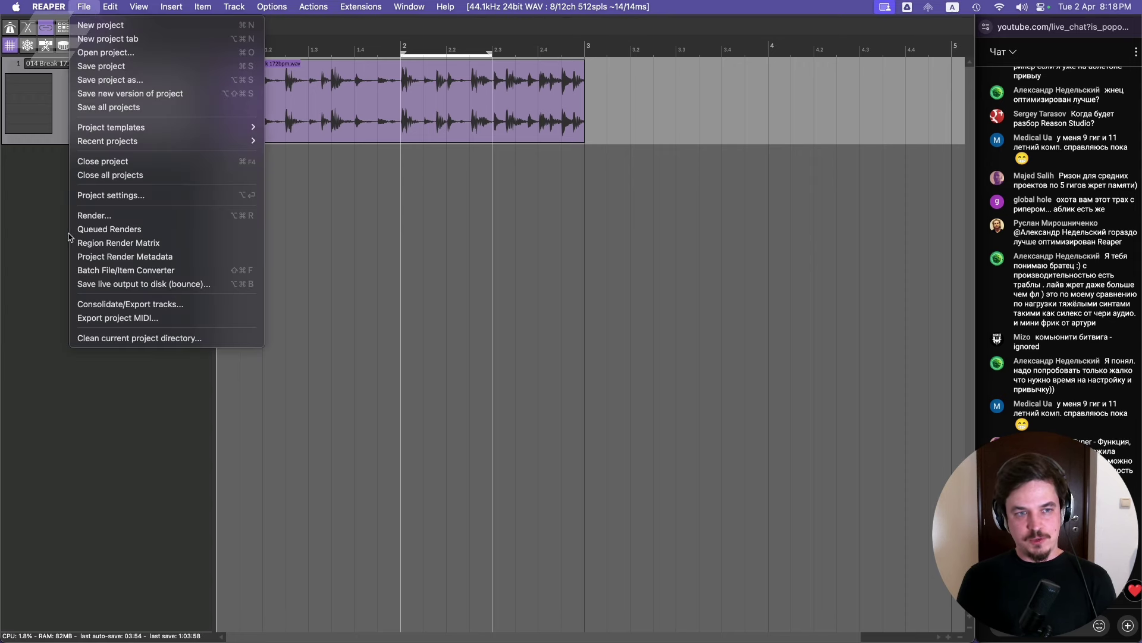
mouse_move(49, 7)
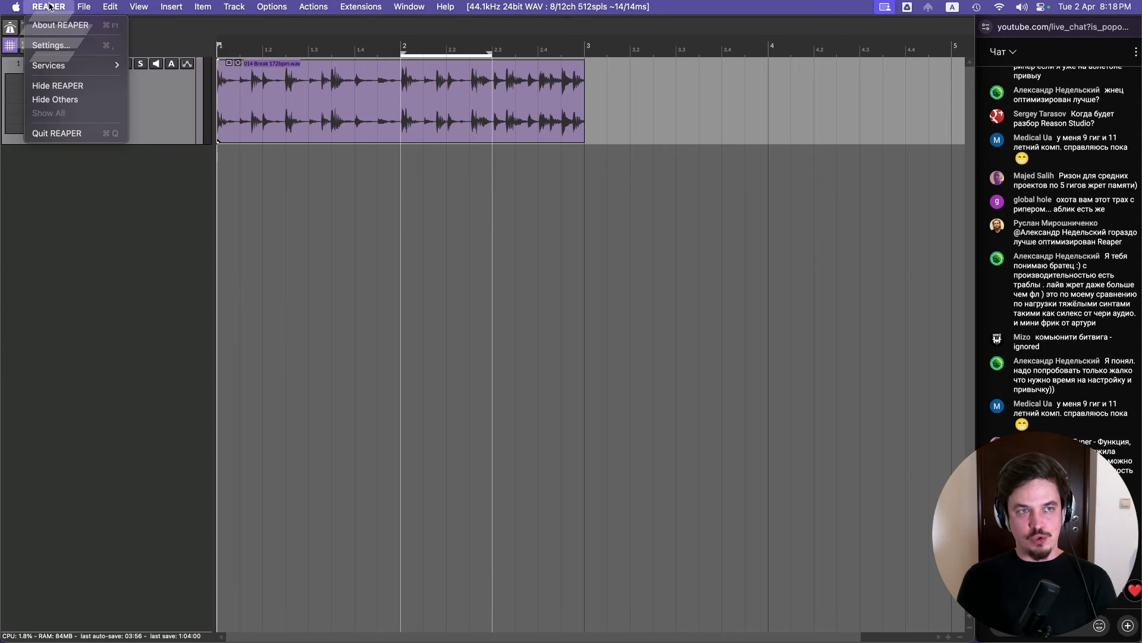
left_click(67, 47)
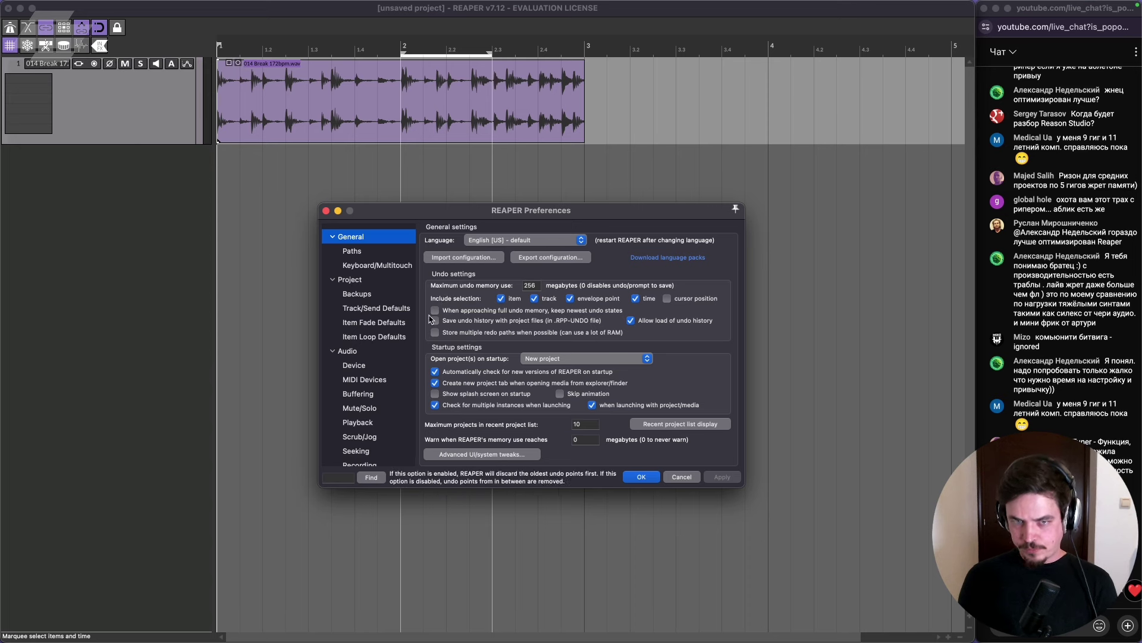
left_click(483, 455)
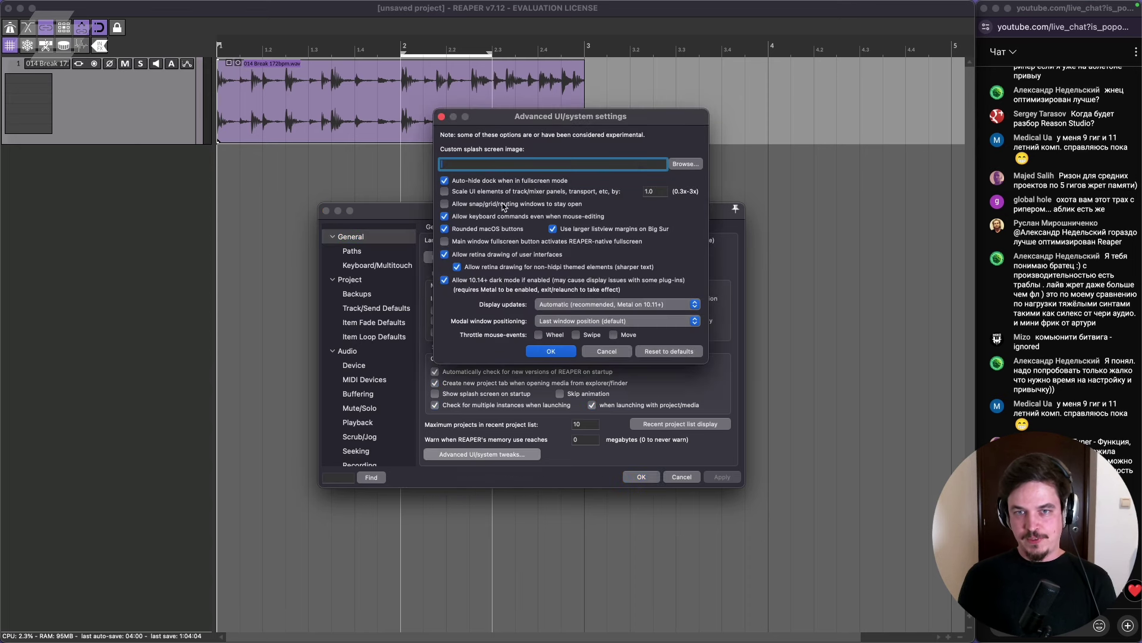
left_click(445, 191)
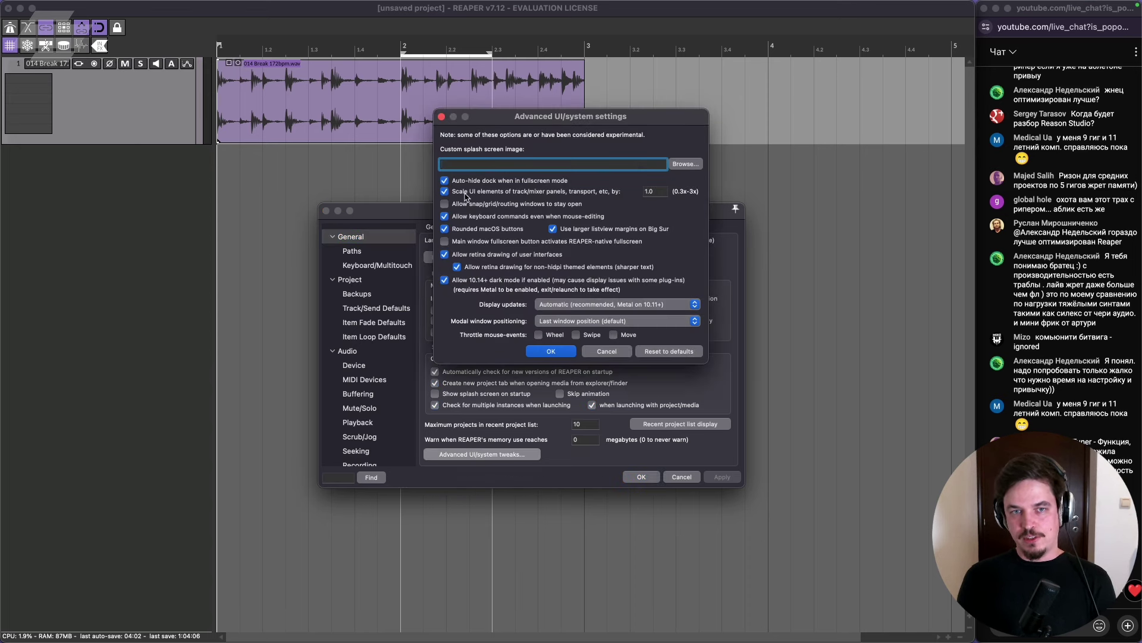
left_click(651, 192)
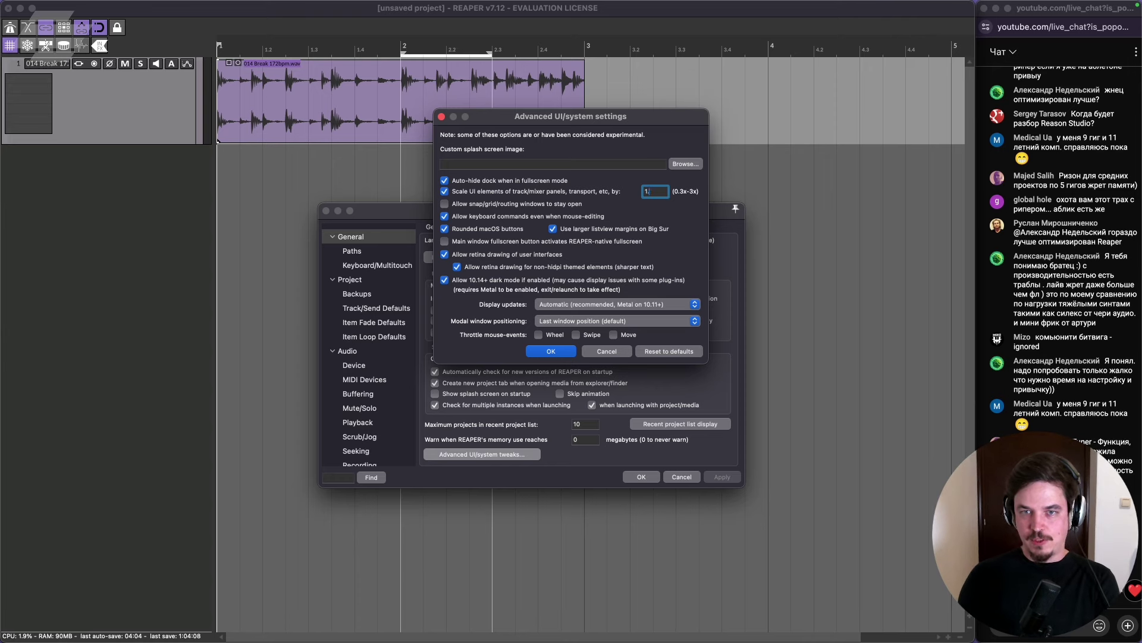
left_click(560, 352)
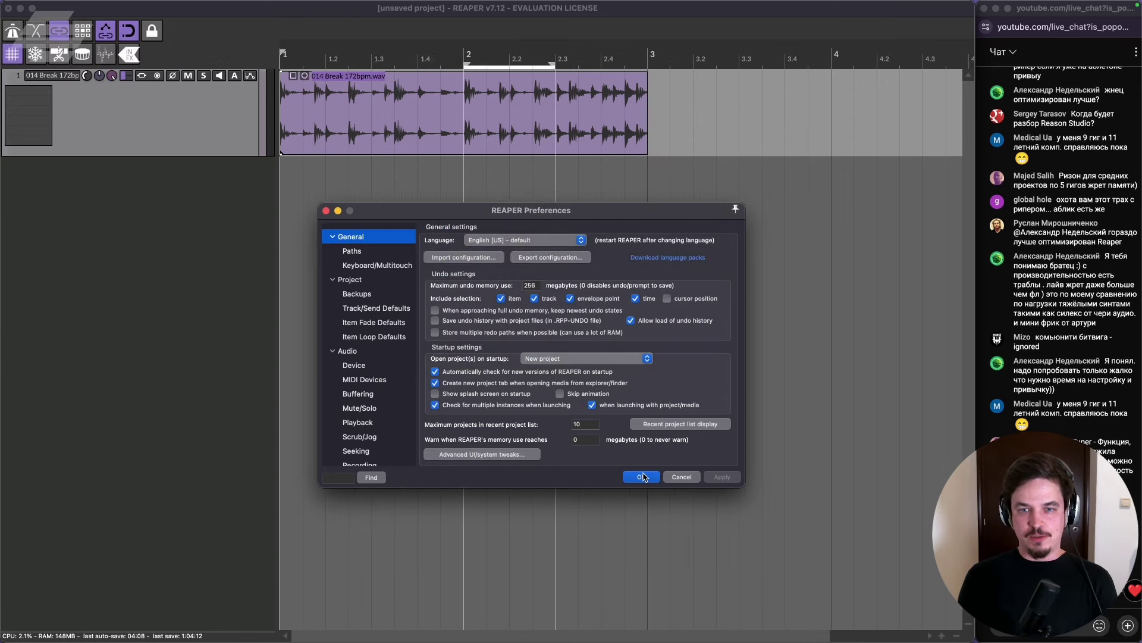
key("Return")
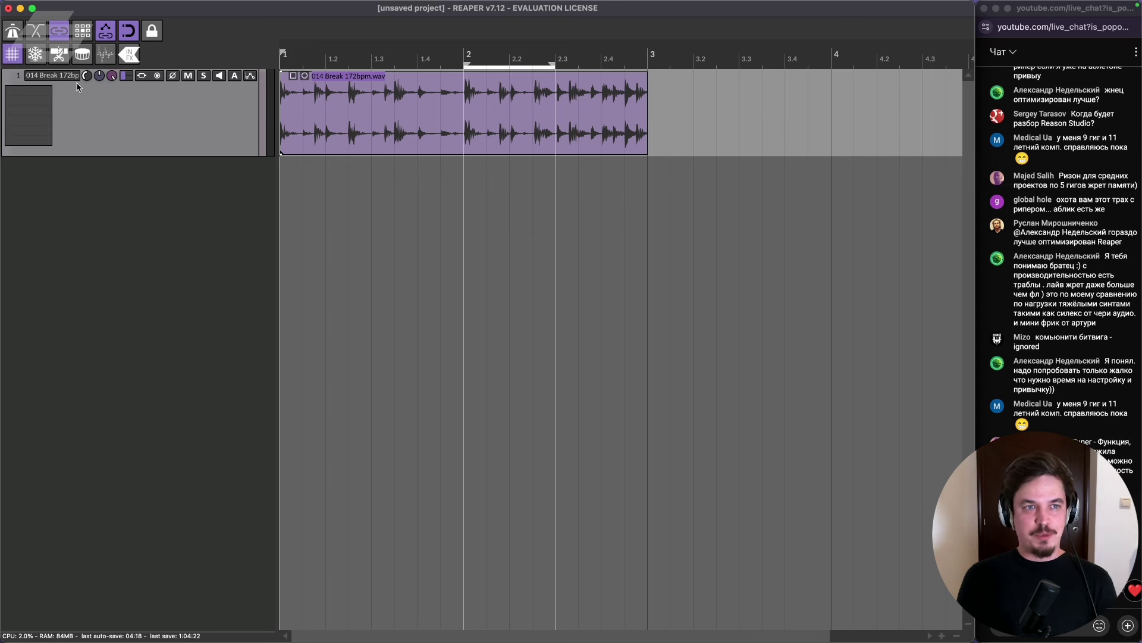
Add the ReaComp effect to the 014 Break 172bpm track and place its window in the middle of the arrange view.
left_click(161, 135)
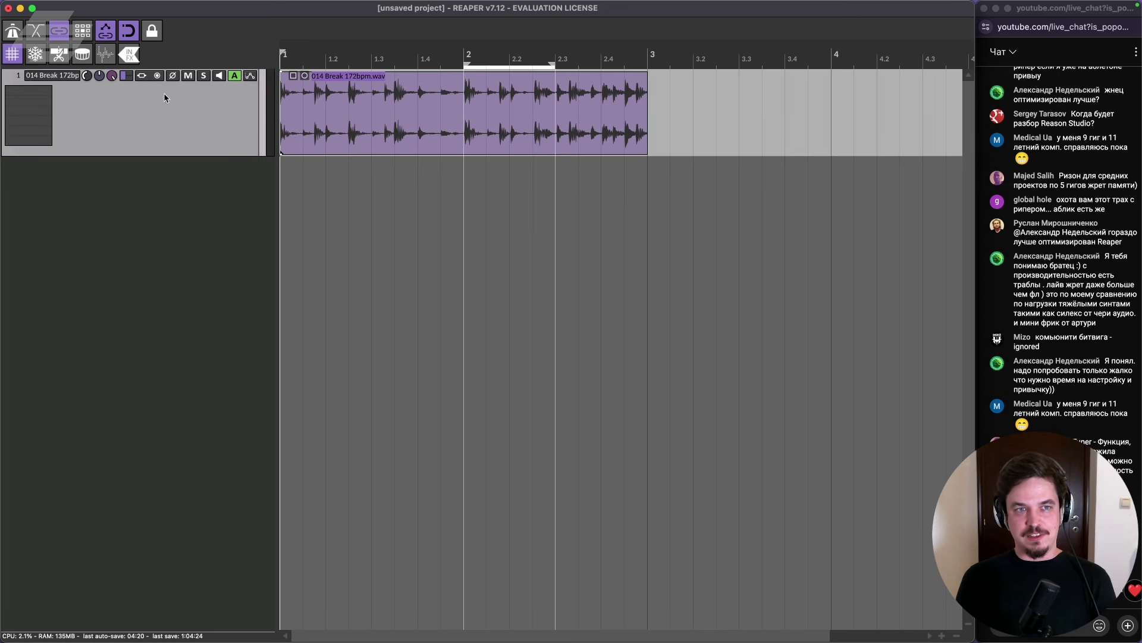
left_click(41, 99)
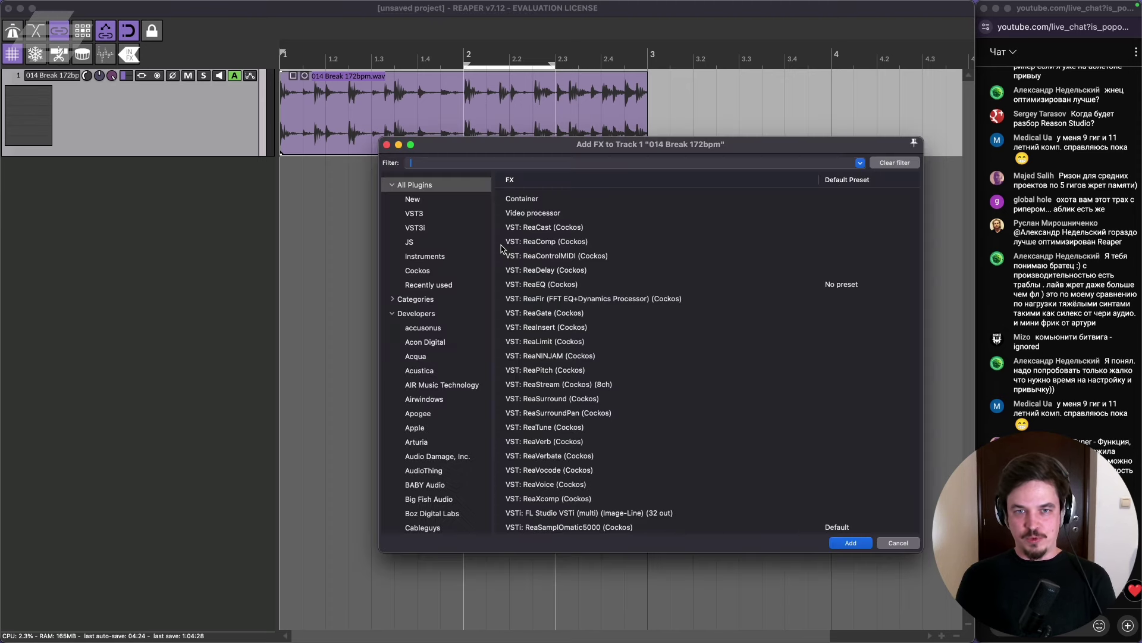
double_click(573, 242)
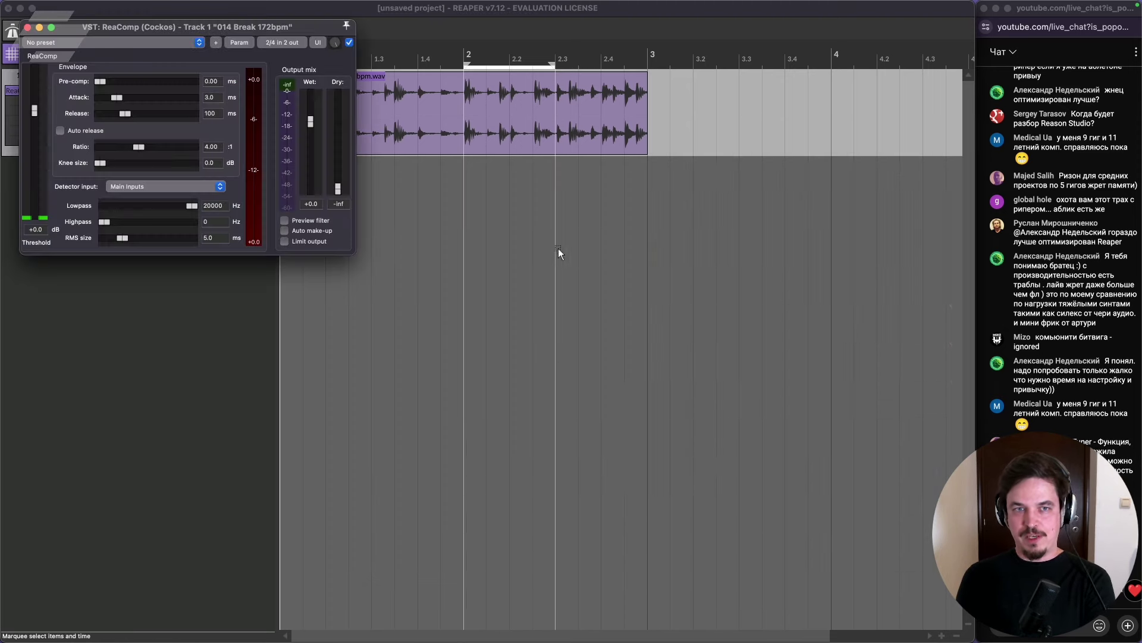
left_click_drag(304, 27, 616, 141)
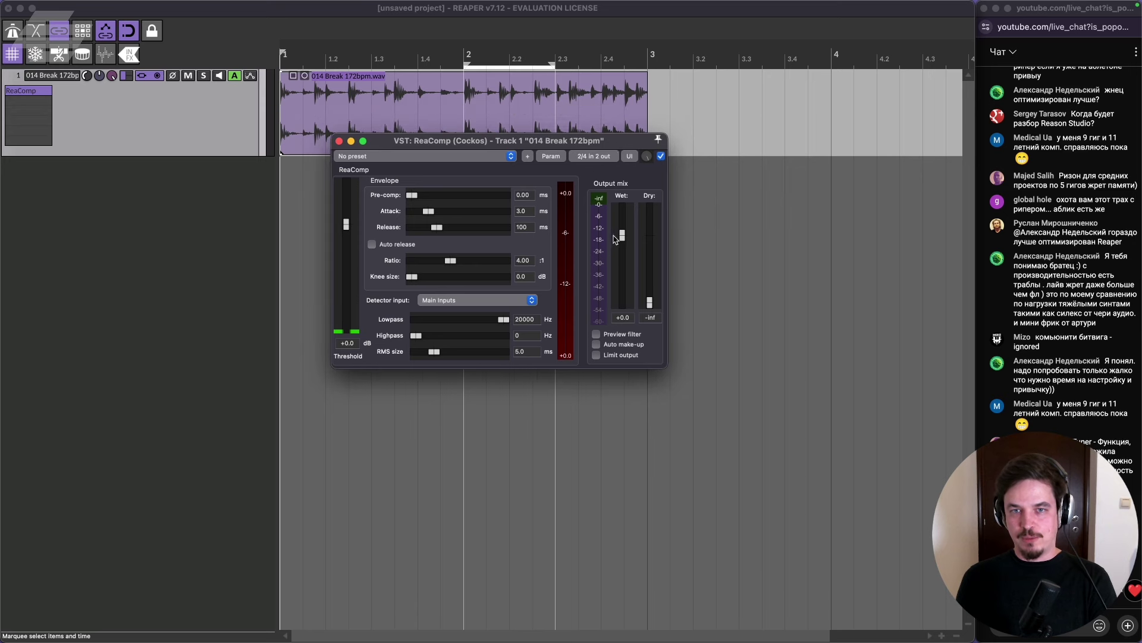
Set ReaComp's wet output to -1.7 dB, show the Wet envelope lane under the track, and close the effect window.
left_click_drag(622, 236, 622, 240)
left_click_drag(427, 144, 468, 290)
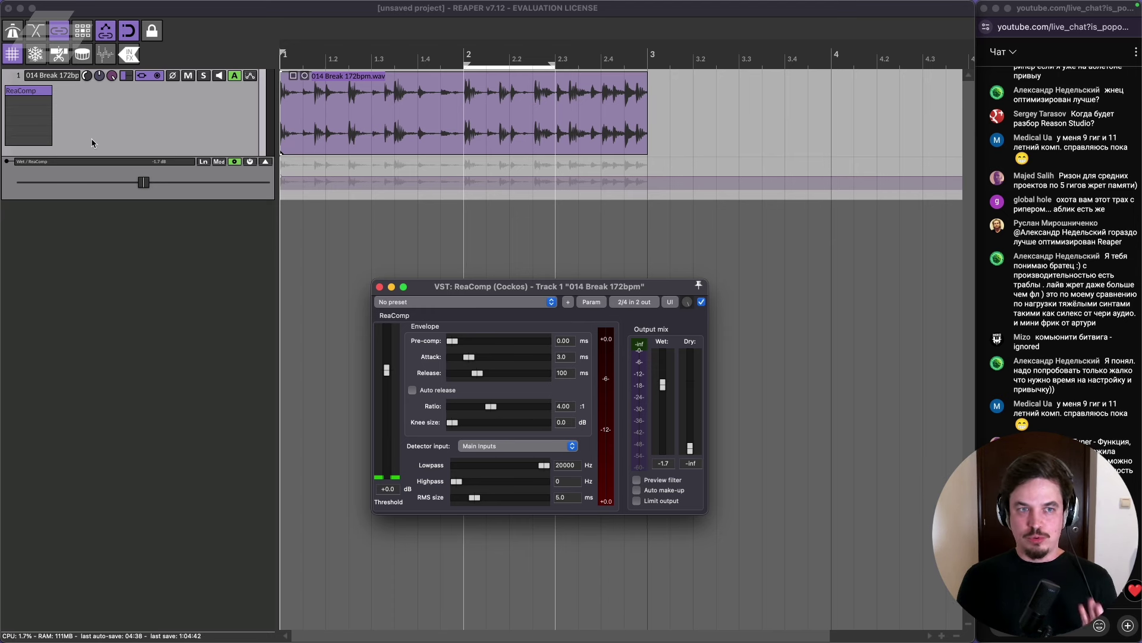
left_click(379, 288)
Find "theme twe" in the action list and run the theme tweak/configuration window action.
key("shift+slash")
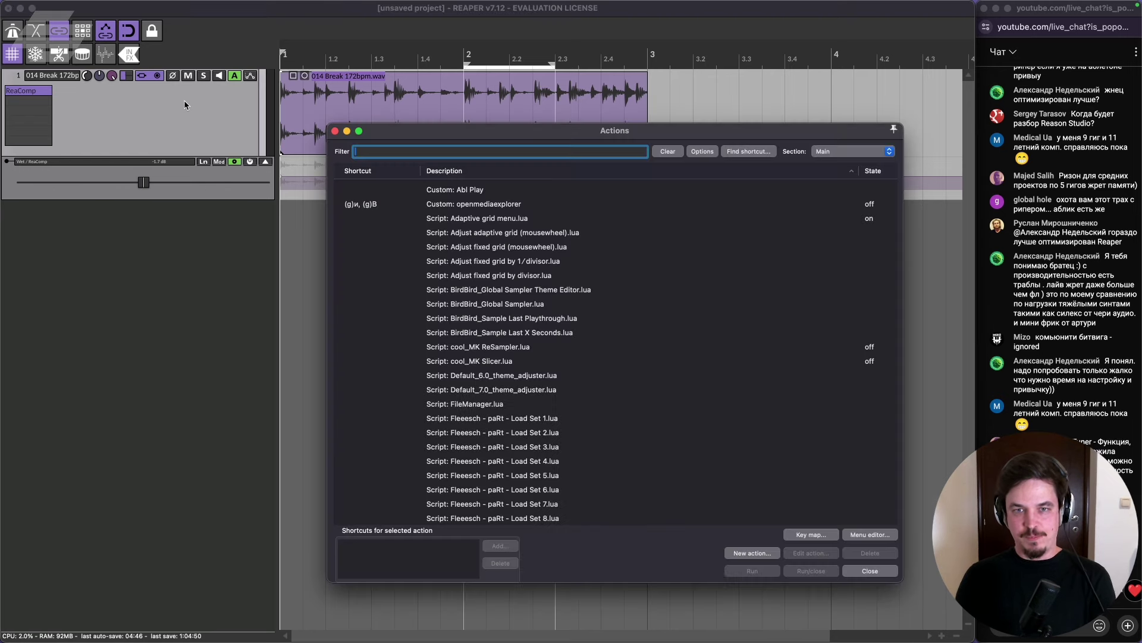
type("re")
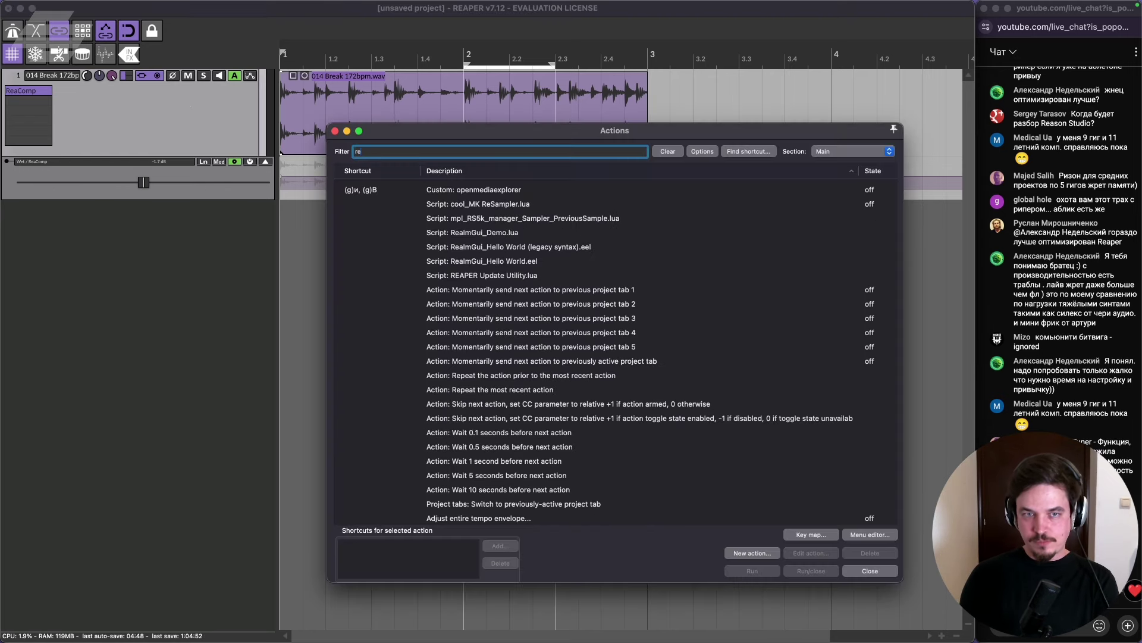
key("BackSpace")
key("BackSpace")
type("theme twe")
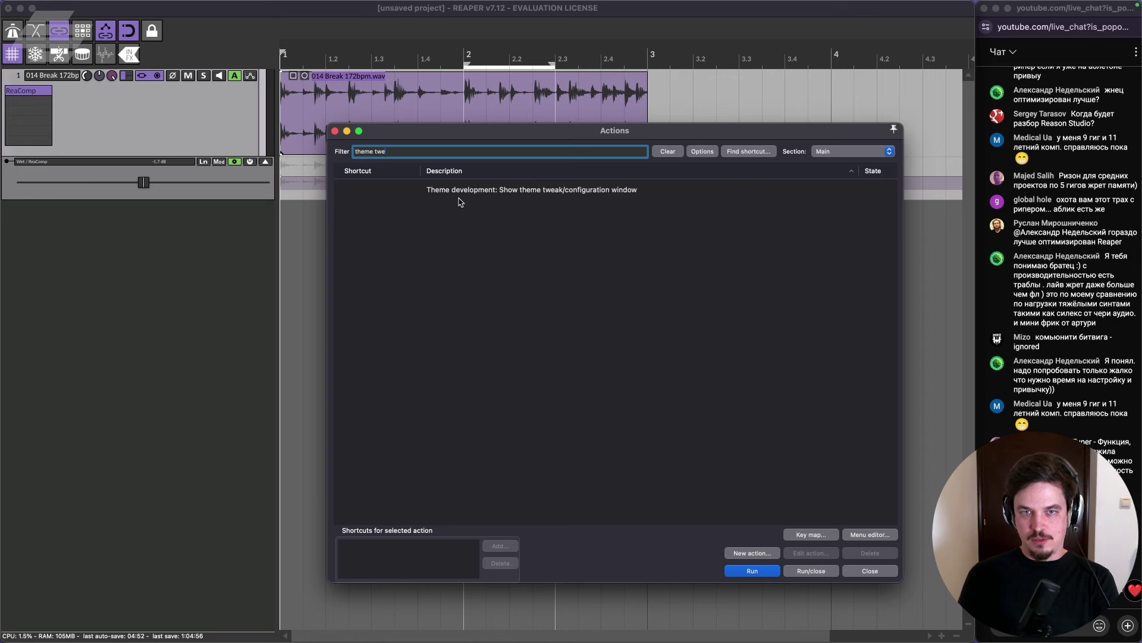
left_click(501, 188)
key("Return")
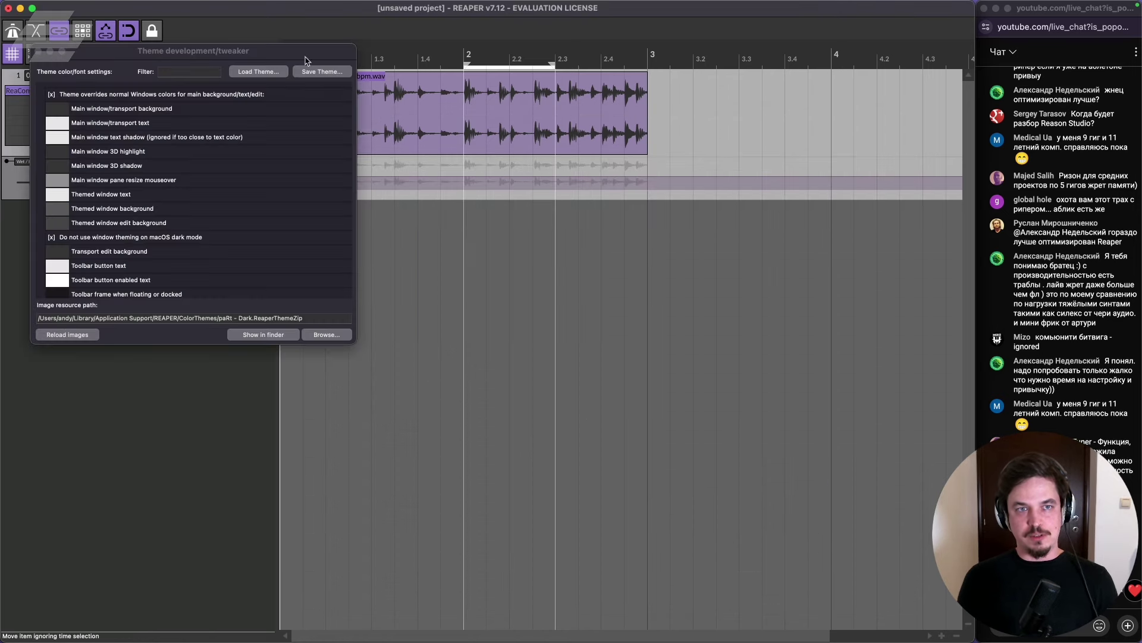
Filter the theme tweaker's settings for "walte", look through the WALTER fonts, and close the tweaker.
left_click_drag(301, 53, 591, 181)
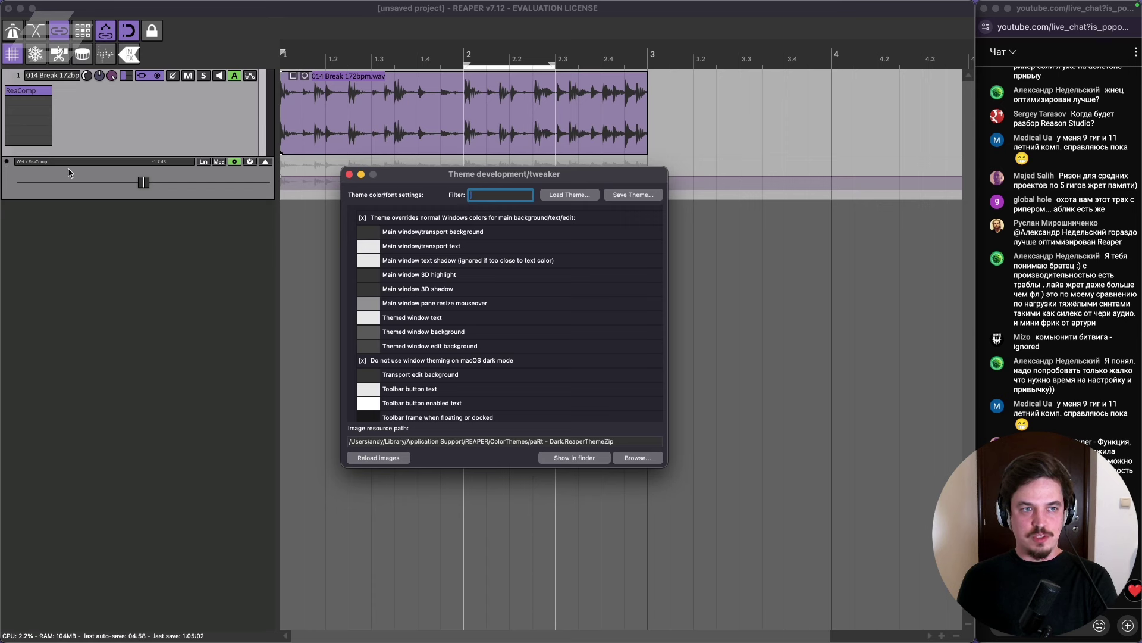
type("walte")
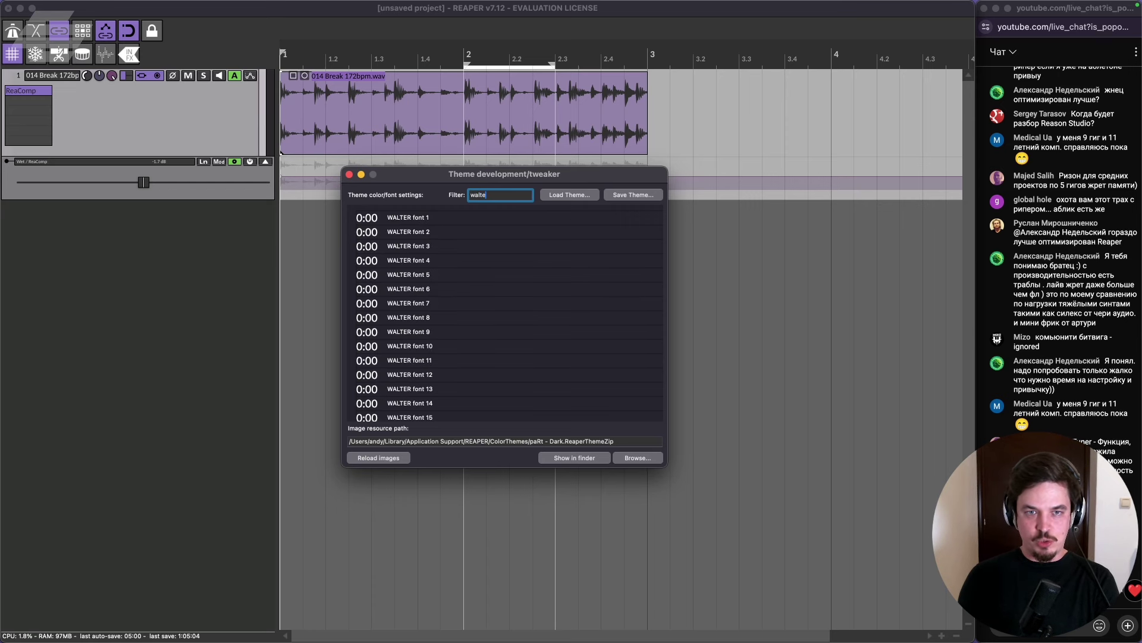
scroll(419, 232, "down", 2)
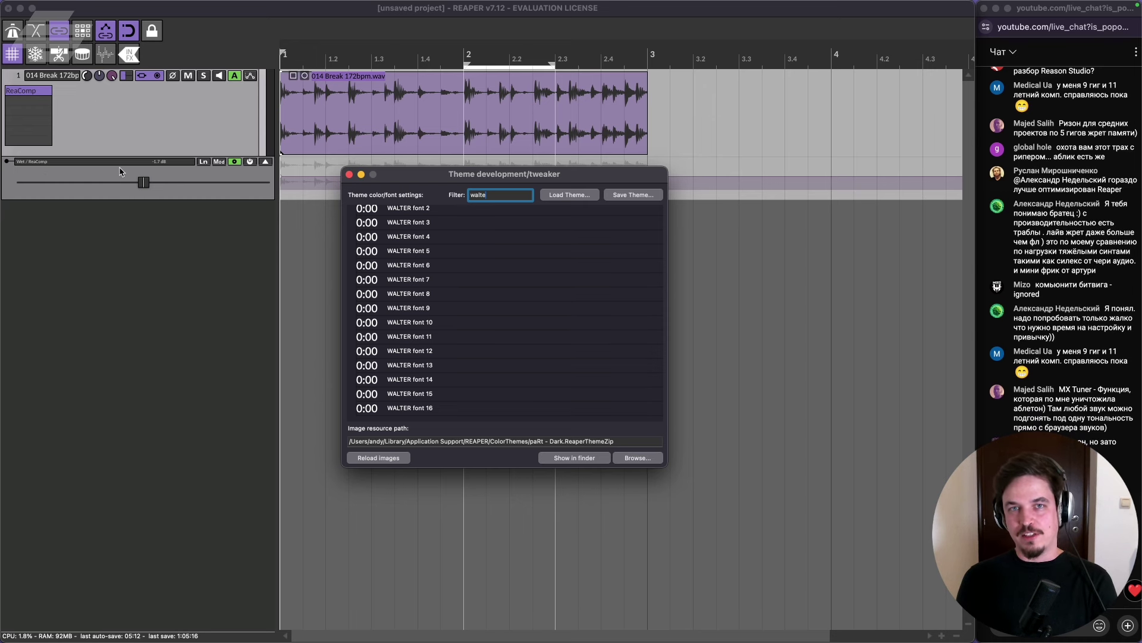
left_click(350, 175)
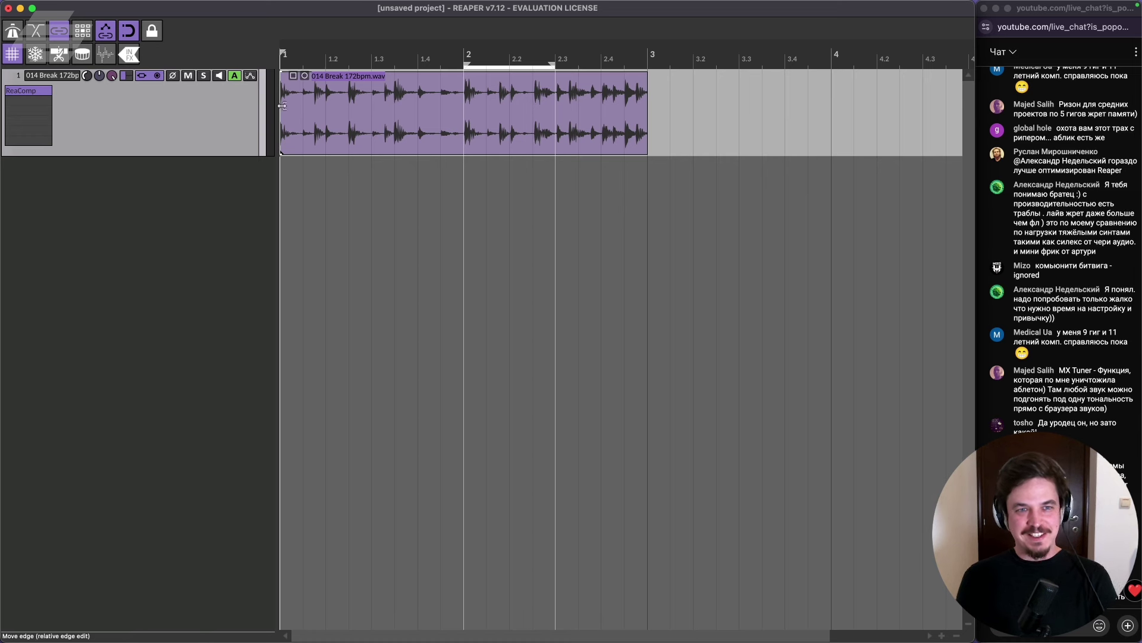
Narrow the track control panel slightly to widen the arrange view.
mouse_move(271, 124)
left_mouse_down()
mouse_move(263, 108)
mouse_move(179, 117)
mouse_move(273, 125)
mouse_move(264, 128)
left_mouse_up()
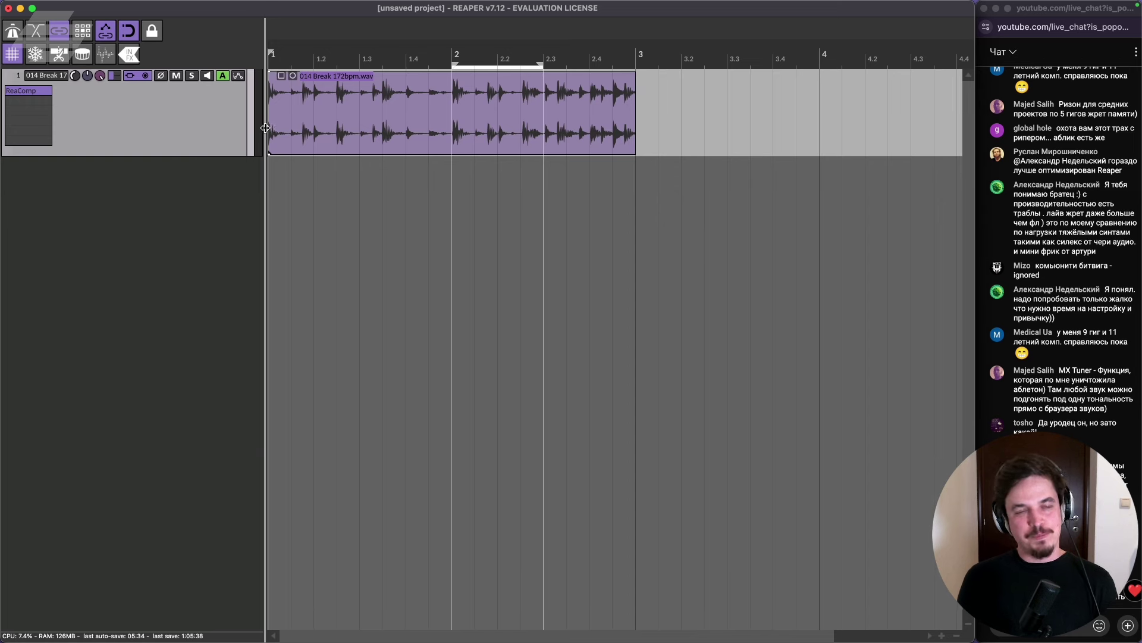
Switch to Ableton Live, select a time range in the arrangement and loop it, and return to REAPER.
mouse_move(450, 641)
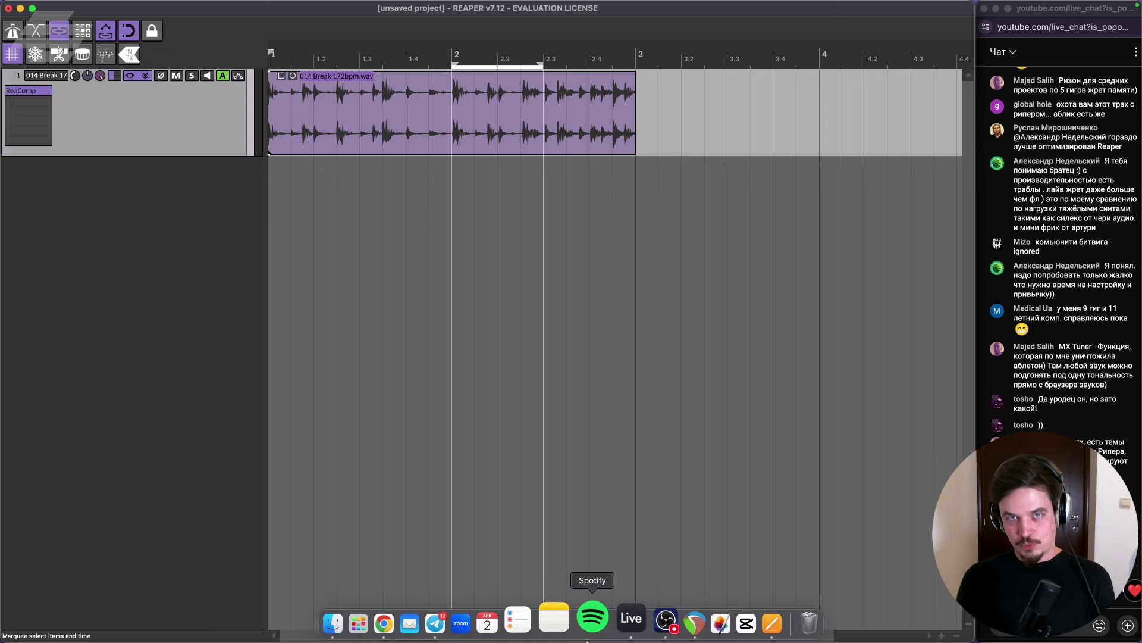
left_click(629, 620)
left_click(461, 224)
left_click_drag(422, 140, 523, 141)
key("super+l")
key("super+Tab")
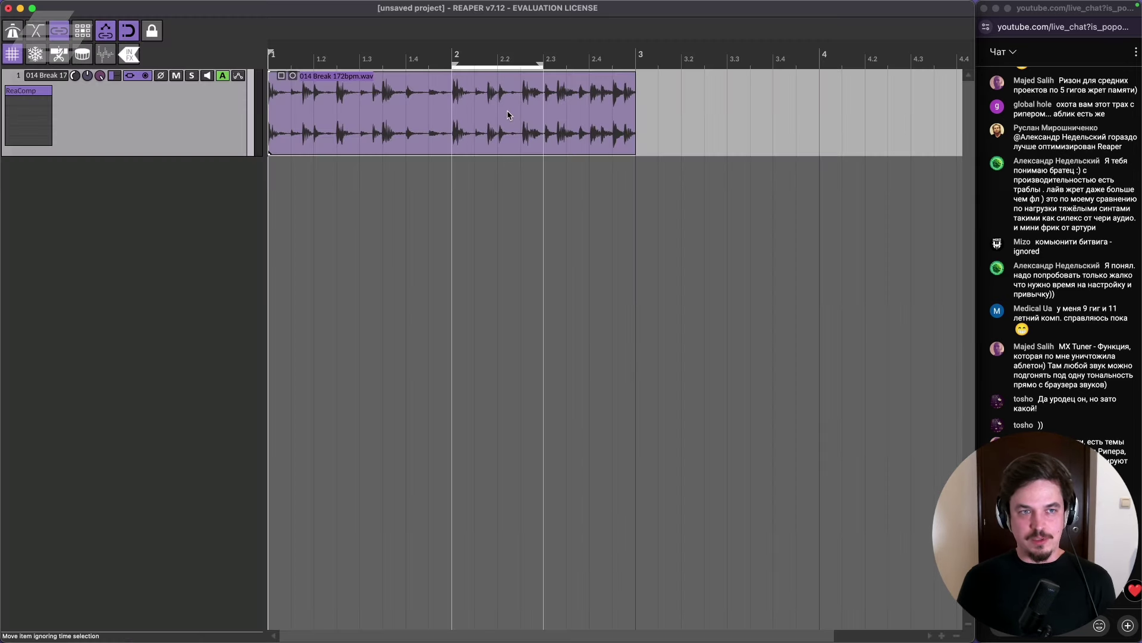
Switch to the Pages notes, highlight the list from Adaptive grid menu through Paranormal, and return to REAPER.
mouse_move(727, 639)
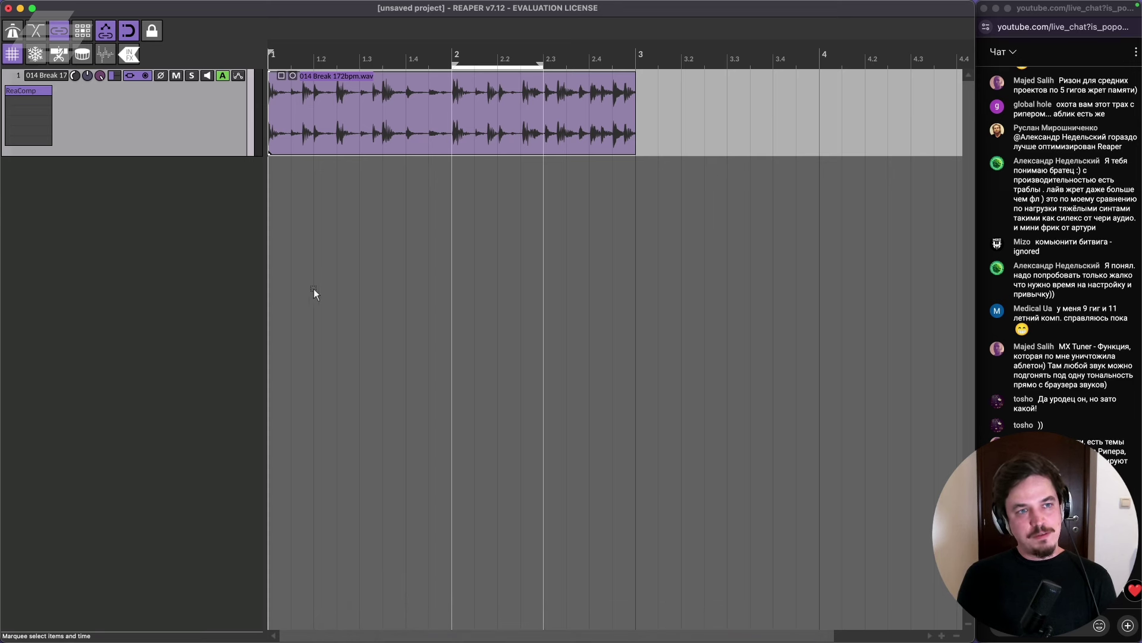
mouse_move(642, 640)
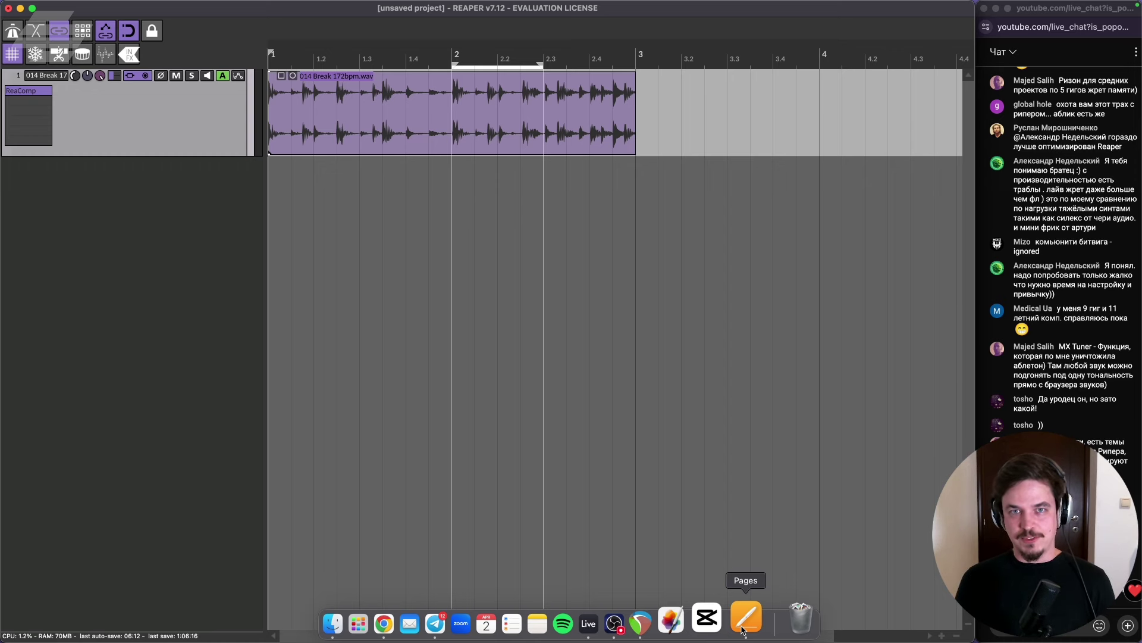
left_click(743, 629)
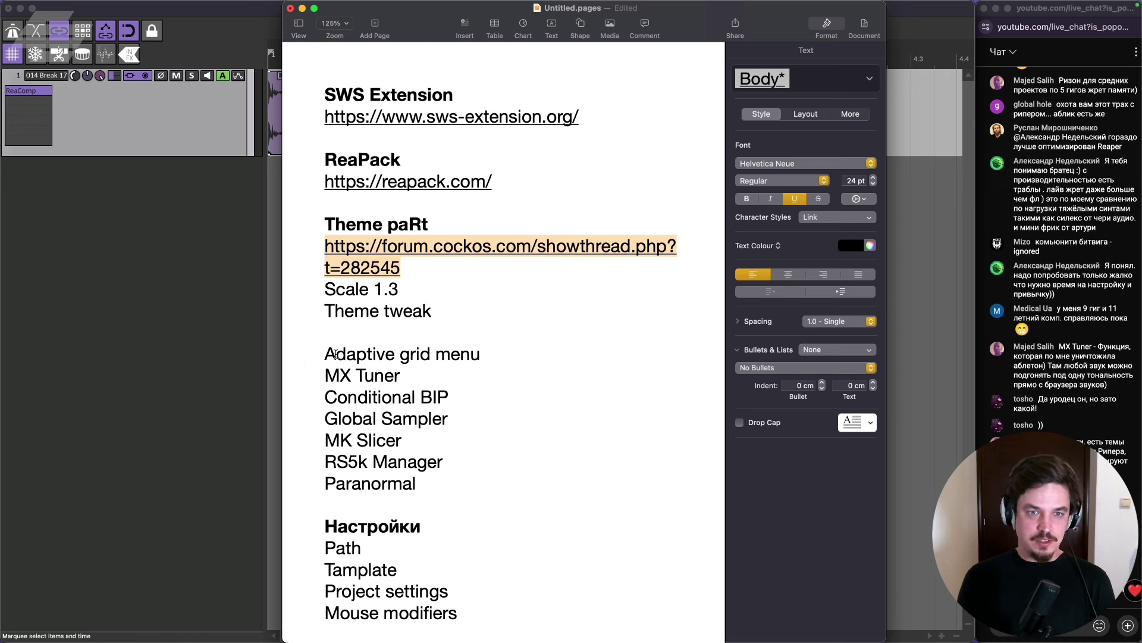
left_click_drag(325, 353, 446, 484)
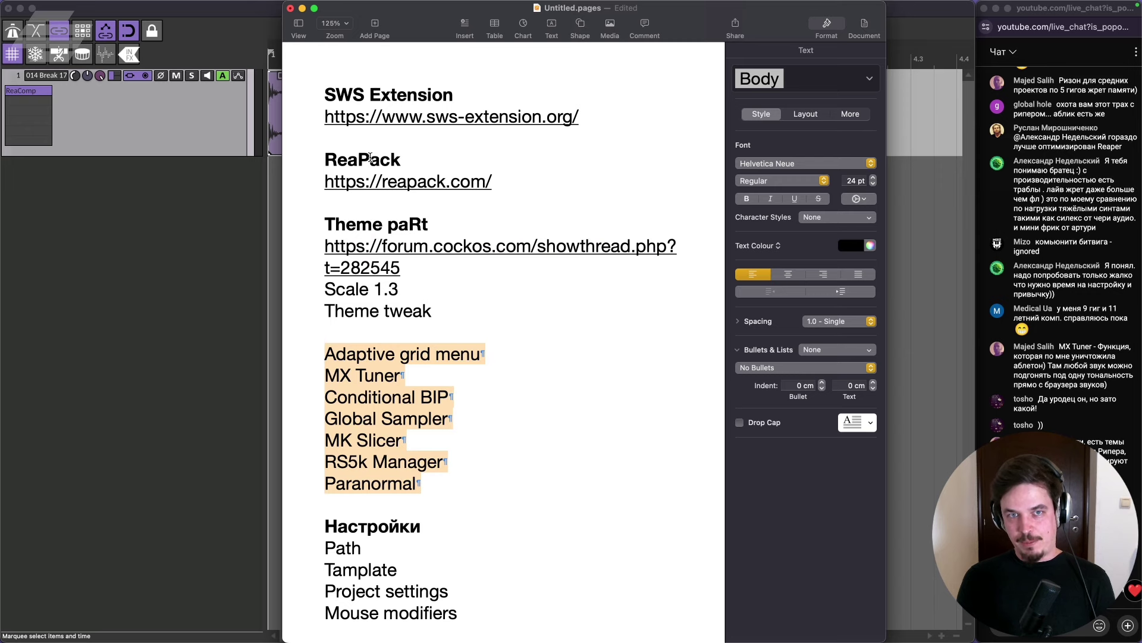
left_click(226, 314)
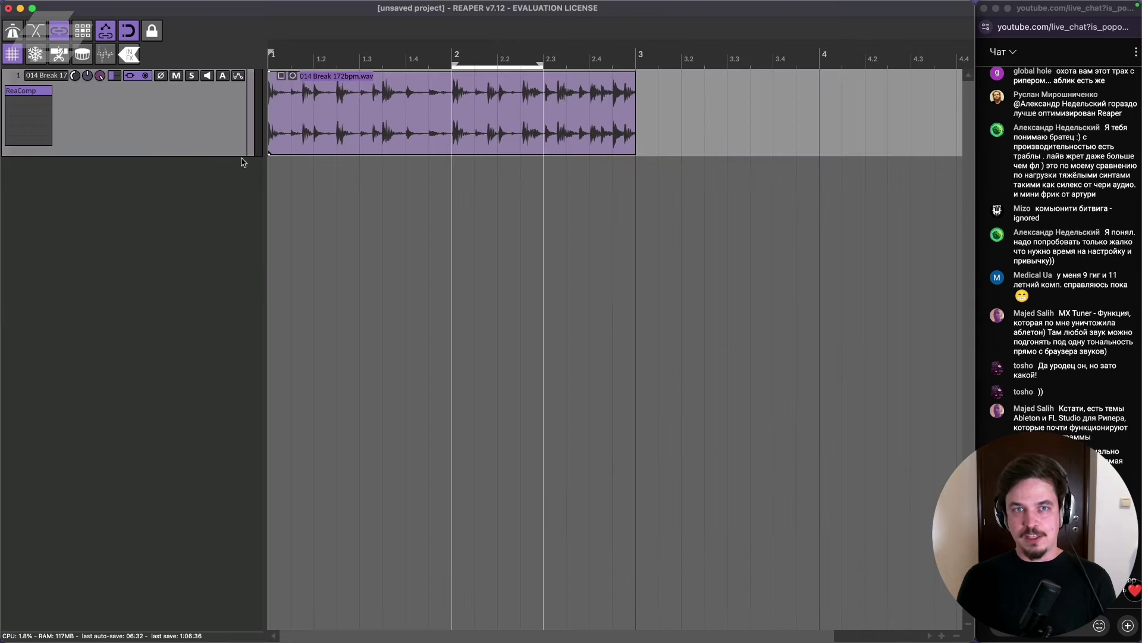
Open ReaPack's package browser and filter the packages for "adapt".
mouse_move(299, 5)
left_click(385, 8)
mouse_move(393, 40)
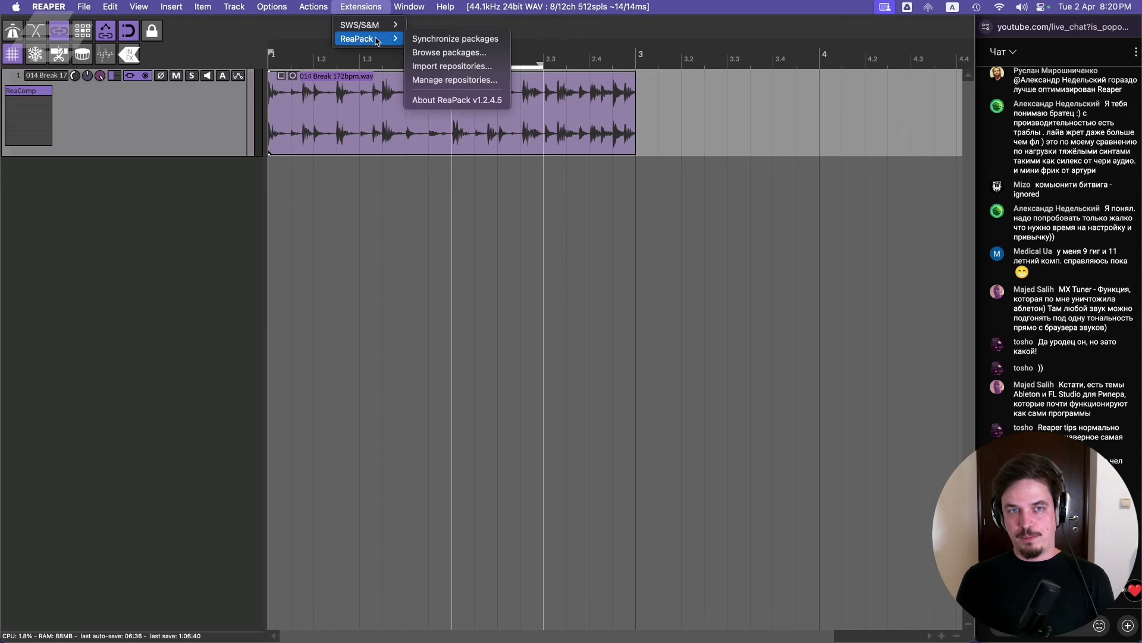
left_click(467, 54)
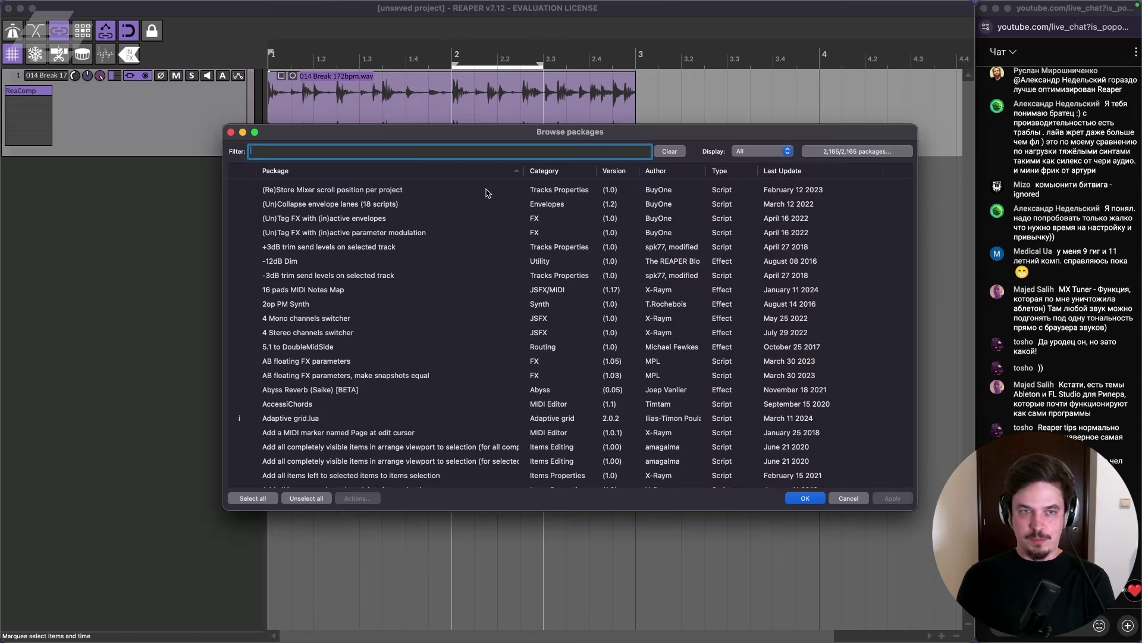
type("adapt")
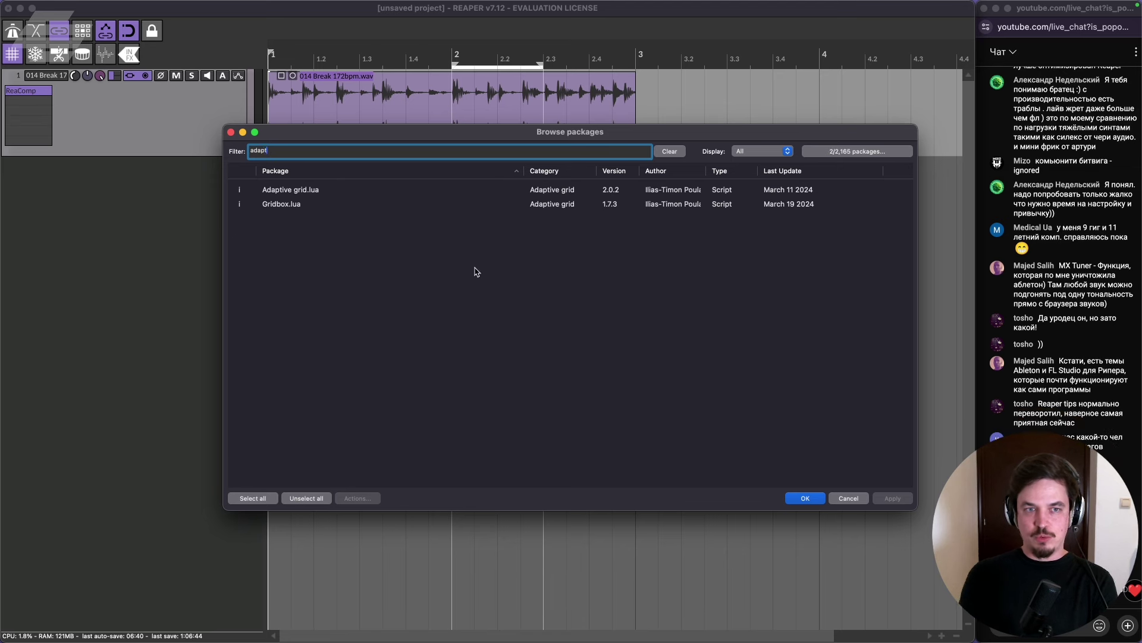
View the available package options for Adaptive grid.lua and cancel out of the package browser.
left_click(325, 189)
right_click(325, 189)
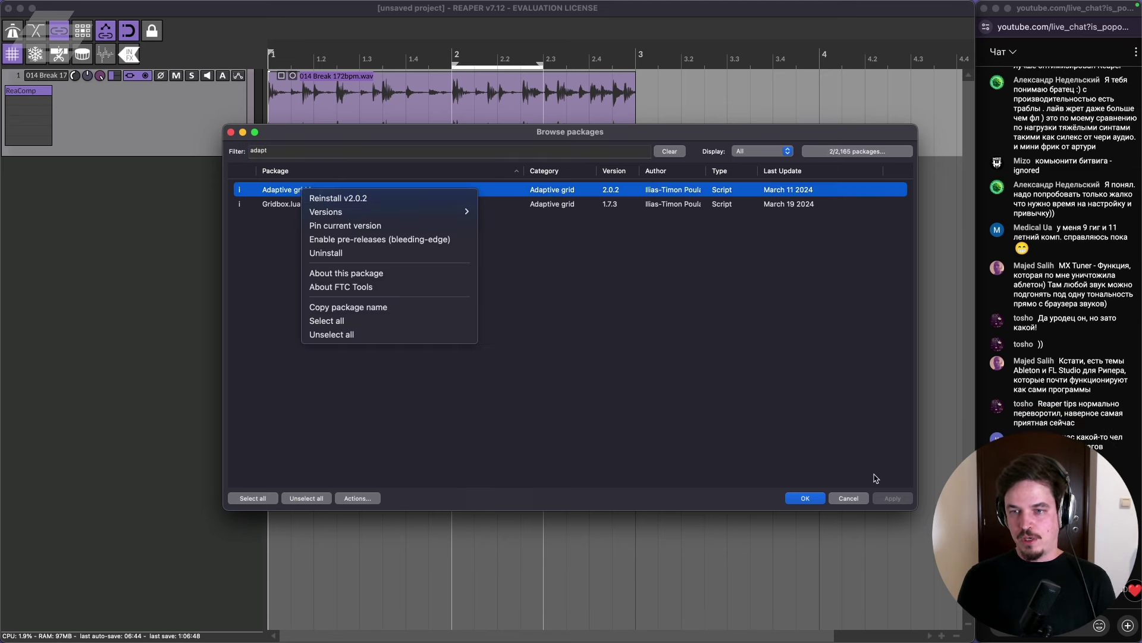
left_click(815, 441)
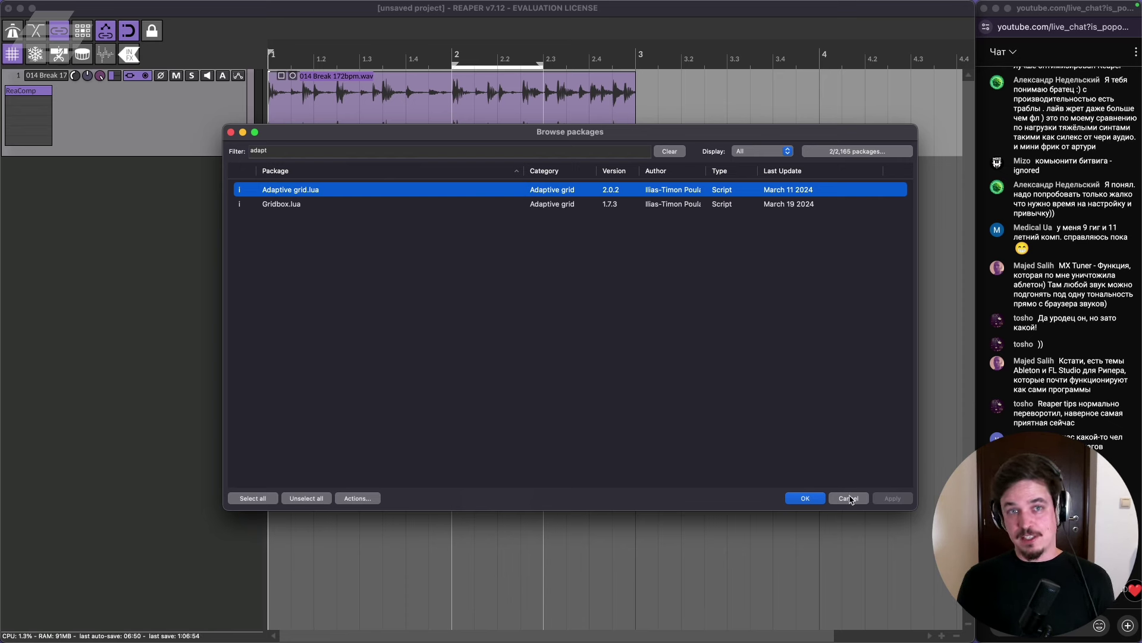
left_click(849, 498)
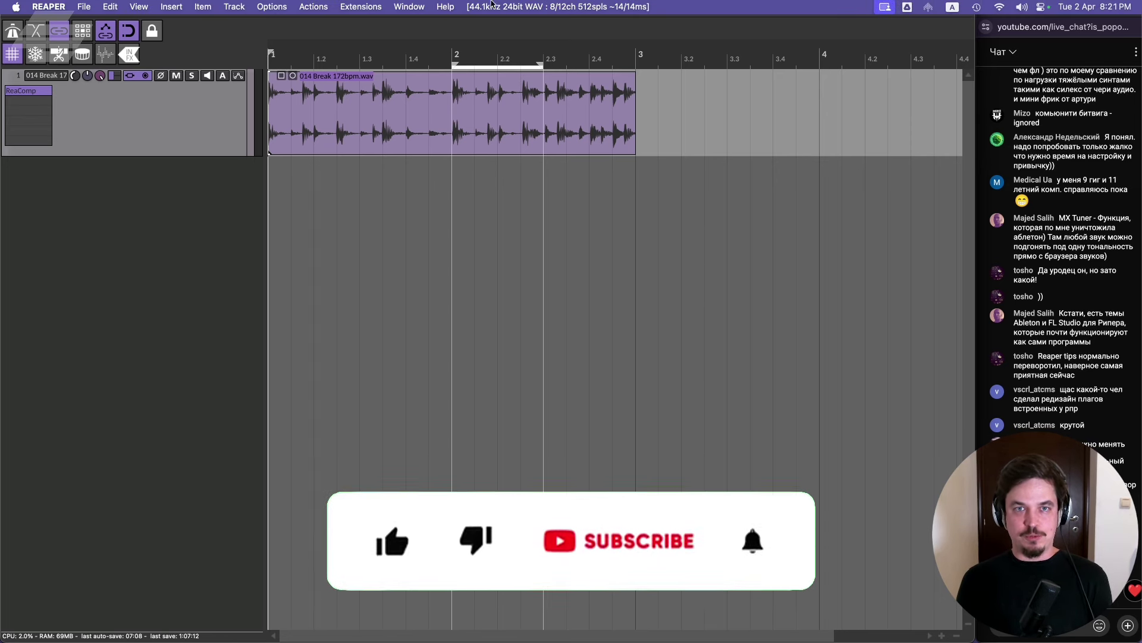
Search the program's menu commands for "rea" and "fol".
left_click(502, 6)
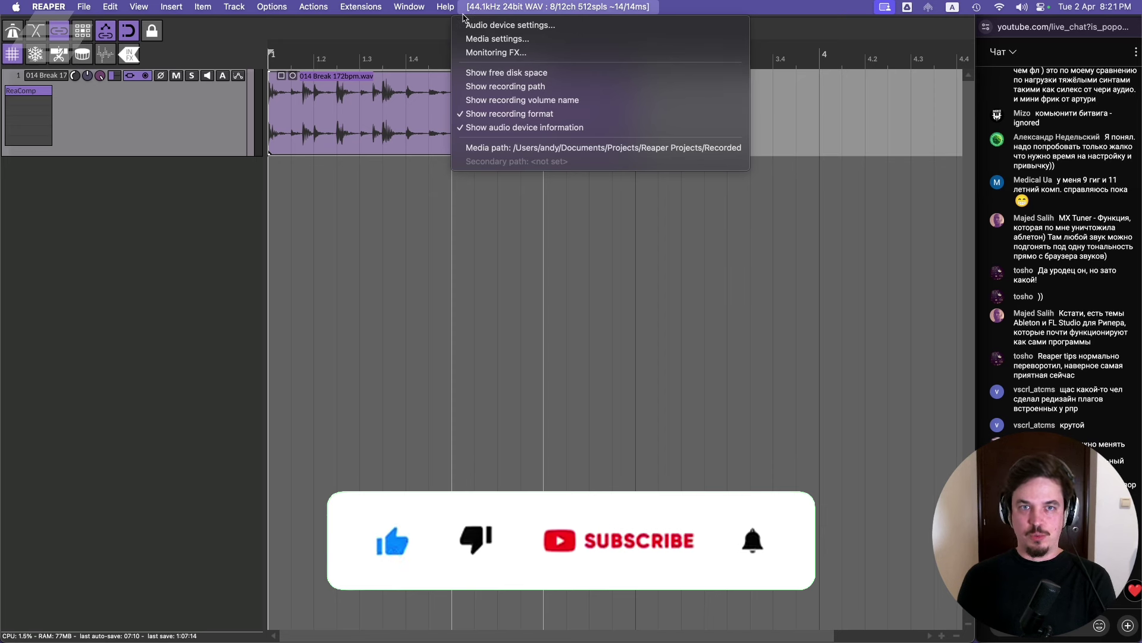
mouse_move(446, 7)
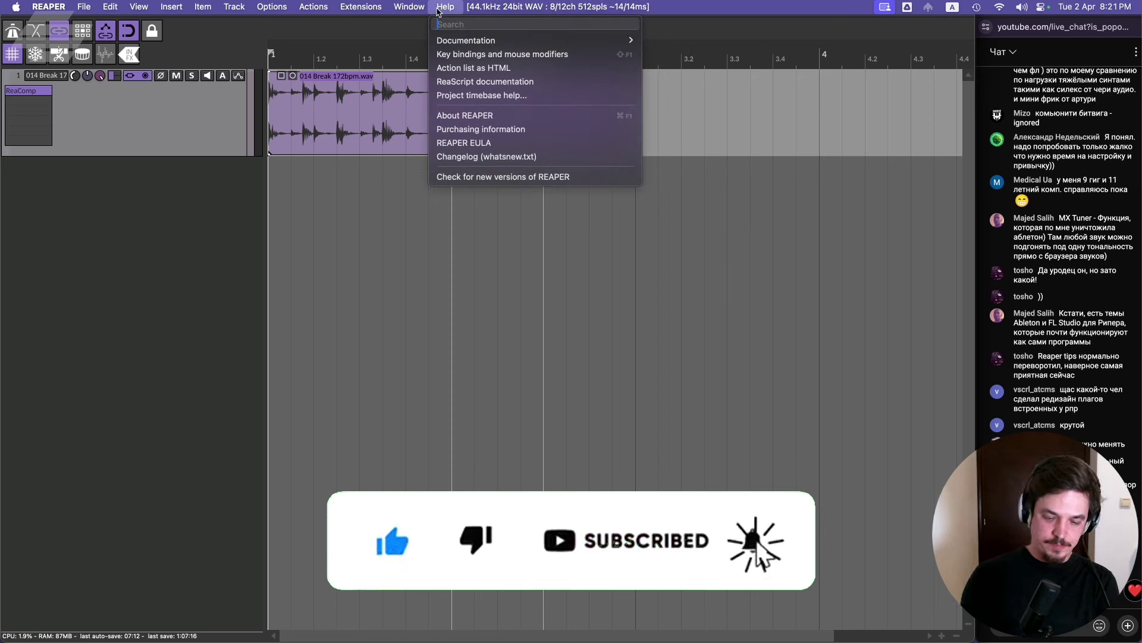
type("rea")
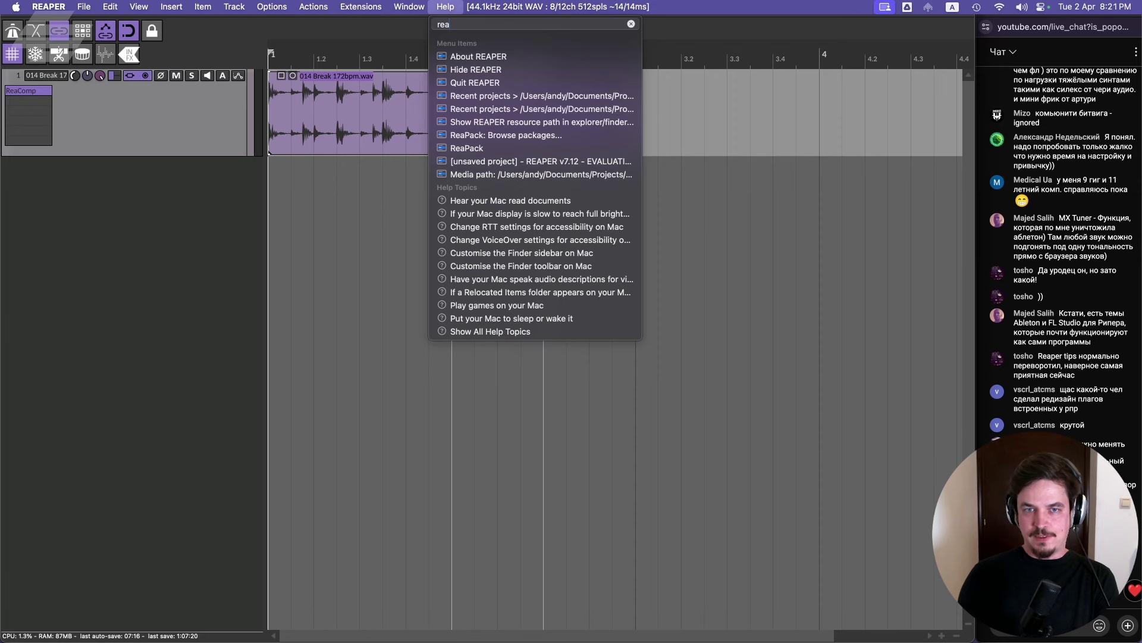
key("BackSpace")
key("BackSpace")
key("BackSpace")
type("fol")
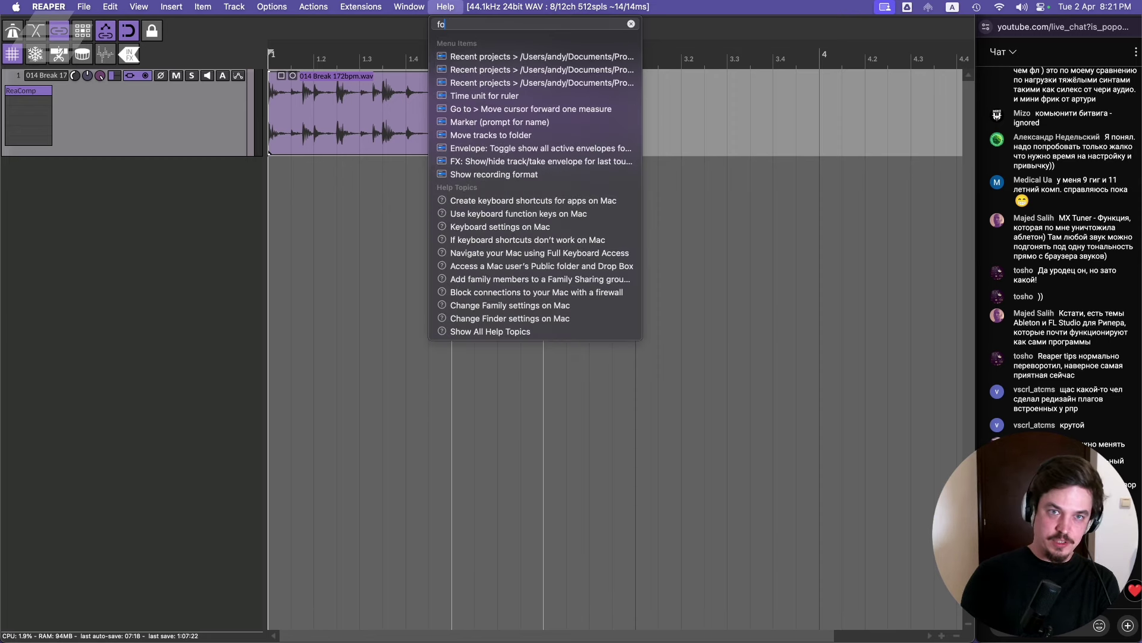
key("BackSpace")
key("BackSpace")
key("BackSpace")
Search the menu commands for "resour", show the REAPER resource path in Finder, and close the other Finder window behind it.
type("res")
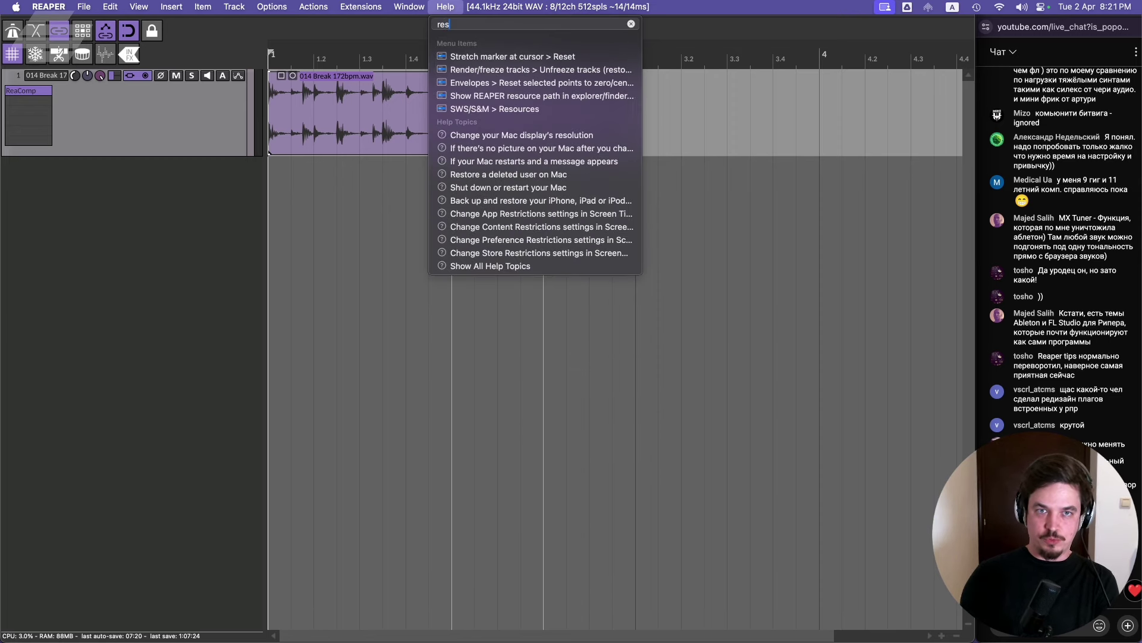
type("our")
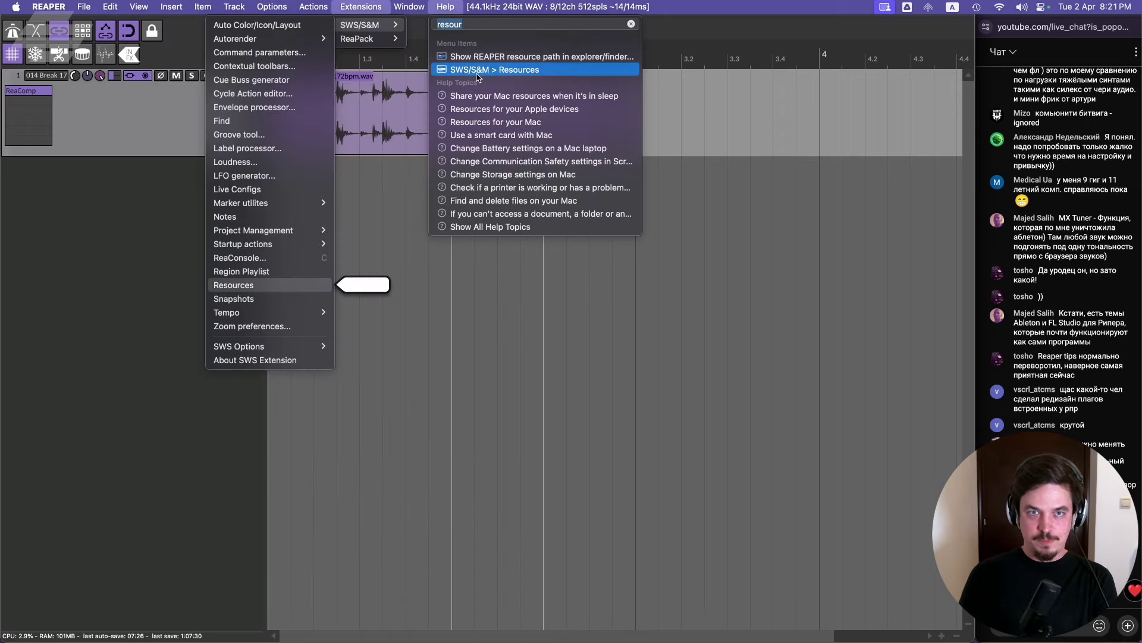
key("Return")
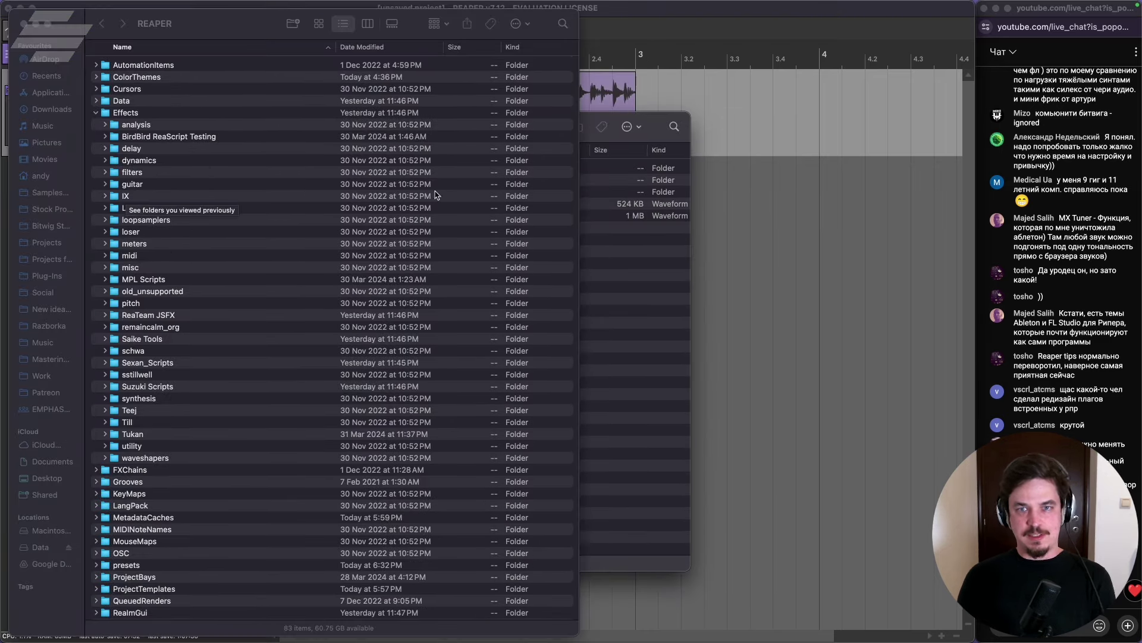
left_click(617, 303)
key("super+w")
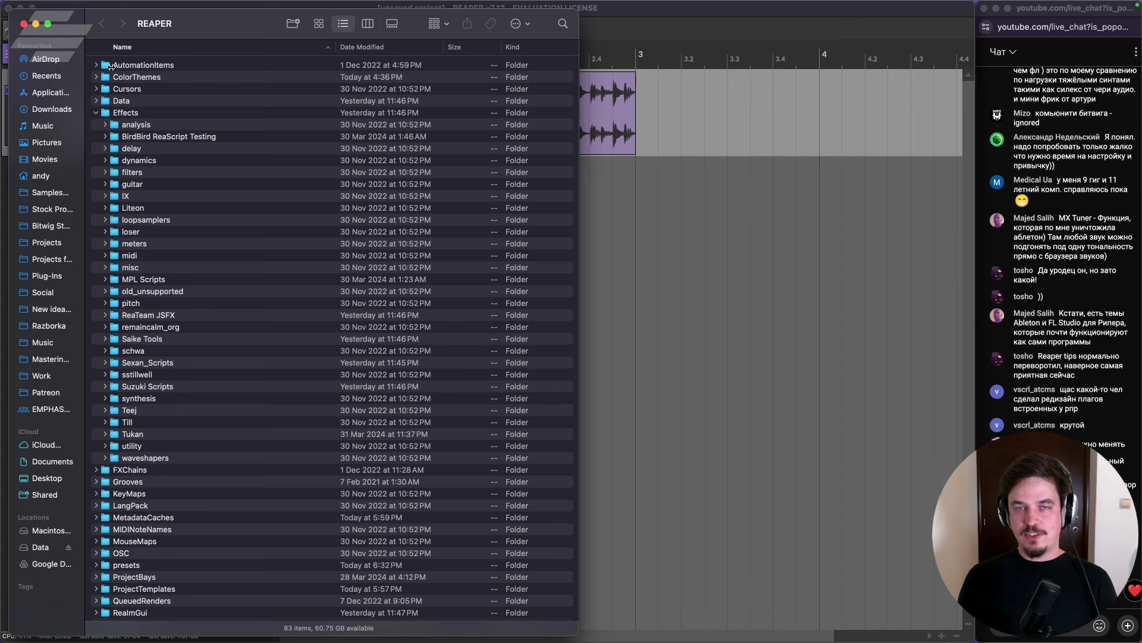
Close the Finder window, highlight "Adaptive grid menu" in the Pages notes, and return to REAPER.
left_click(24, 24)
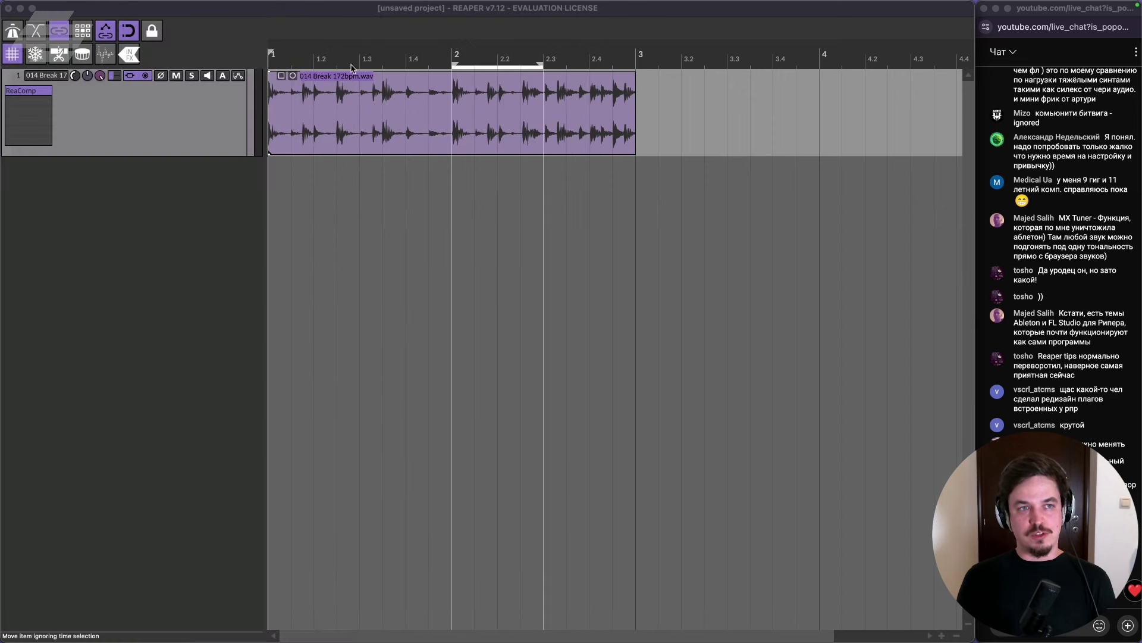
mouse_move(385, 5)
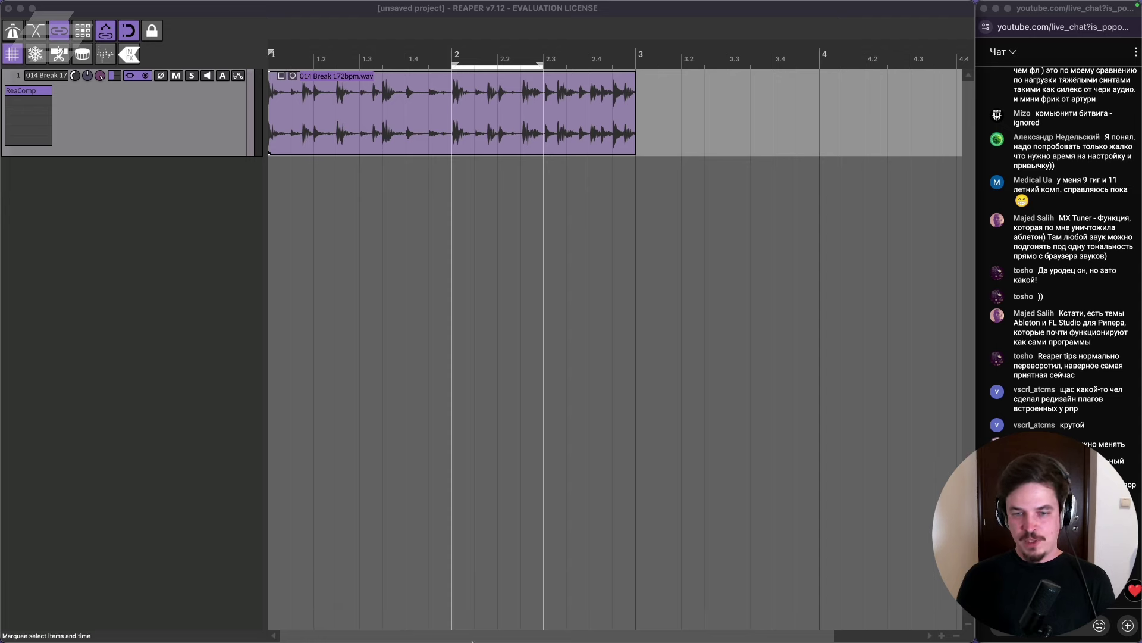
left_click(745, 619)
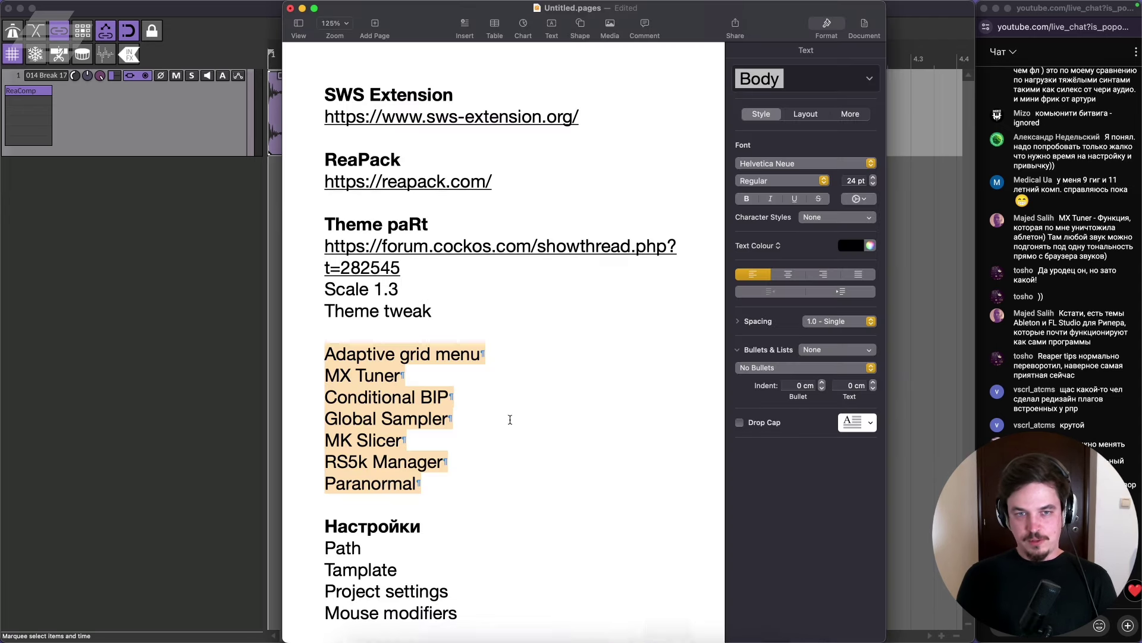
triple_click(486, 354)
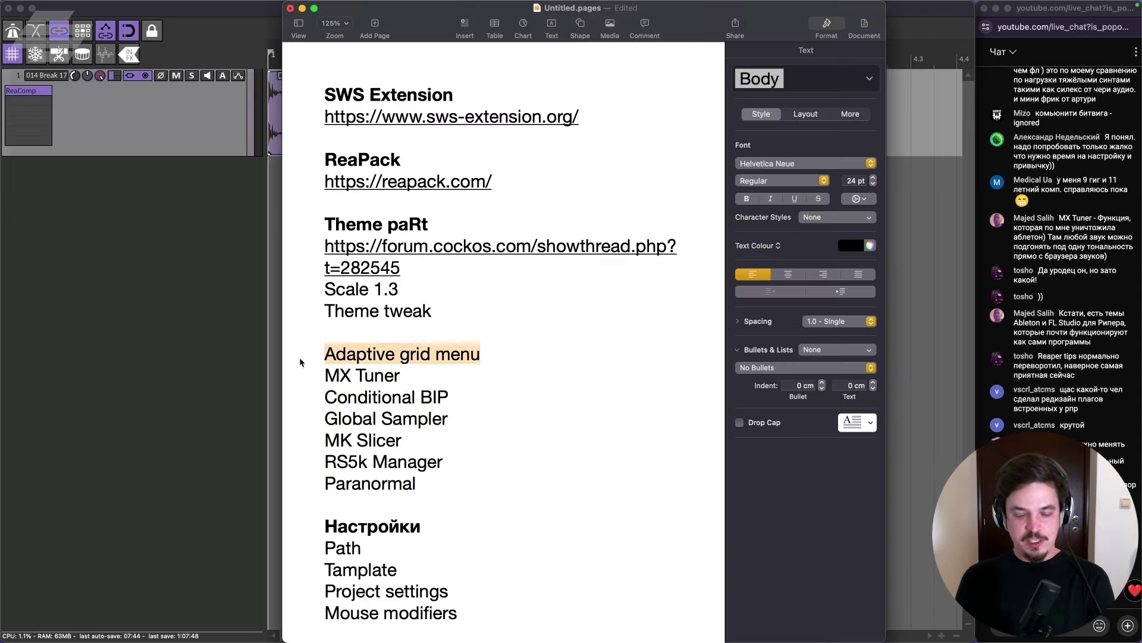
left_click(150, 230)
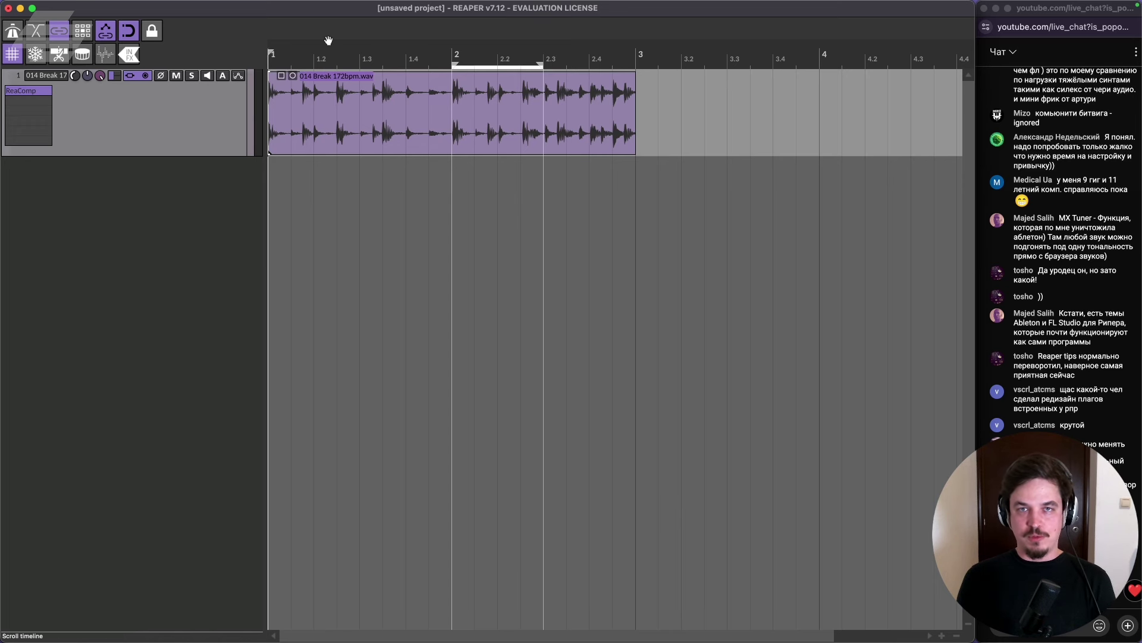
Select the 014 Break 172bpm.wav item and examine how the arrange grid changes between close-up and overview.
scroll(413, 112, "down", 1)
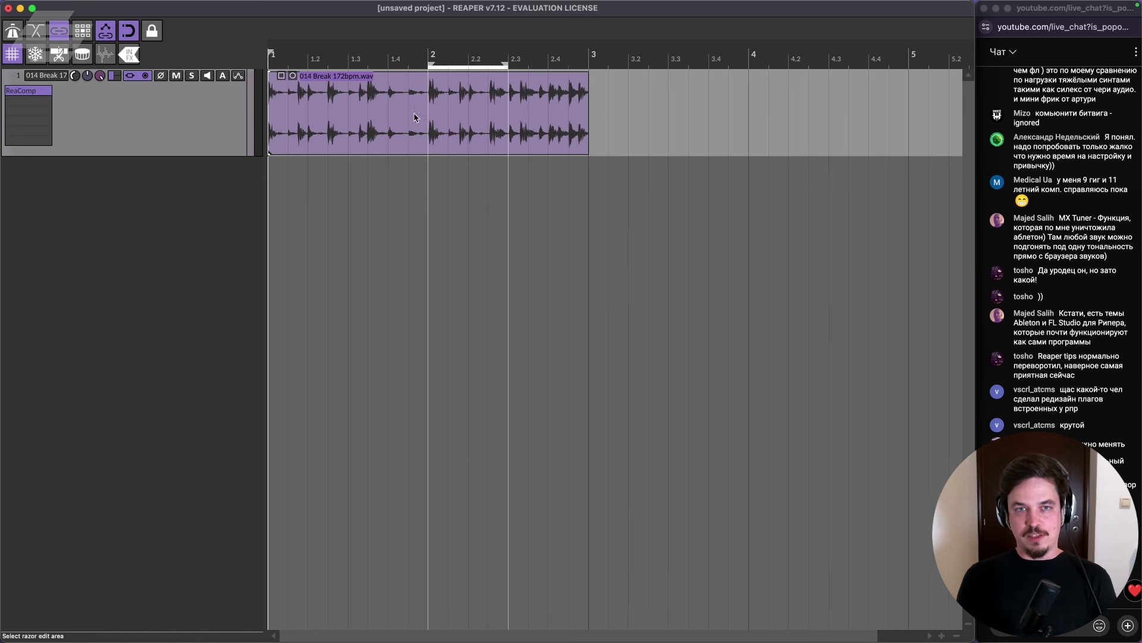
mouse_move(314, 106)
left_mouse_down()
mouse_move(372, 111)
mouse_move(309, 115)
left_mouse_up()
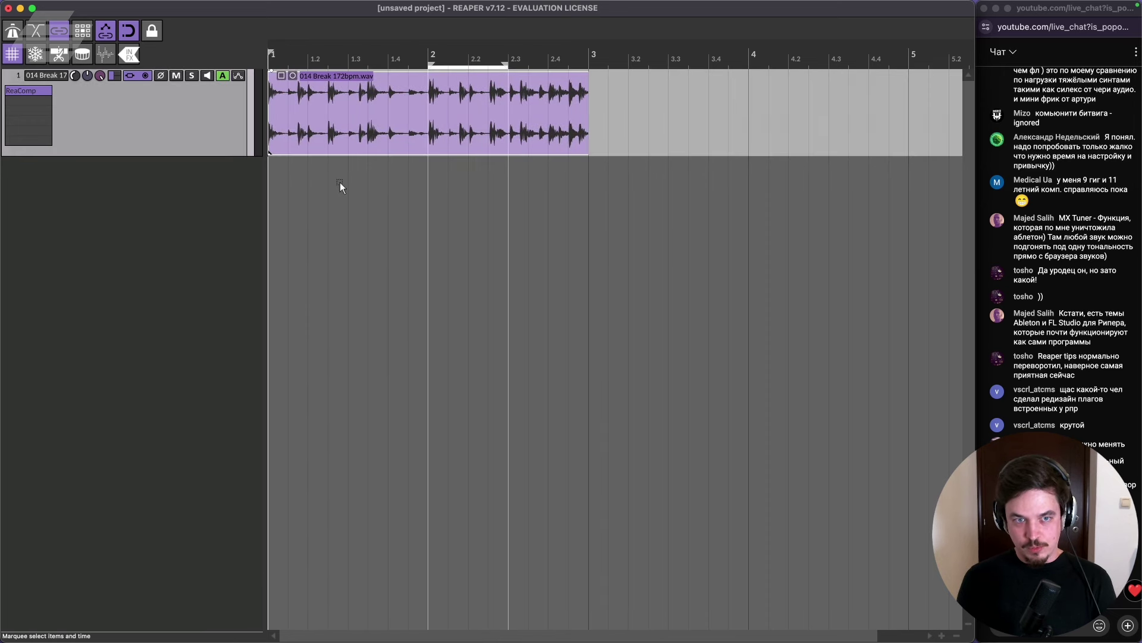
left_click(308, 109)
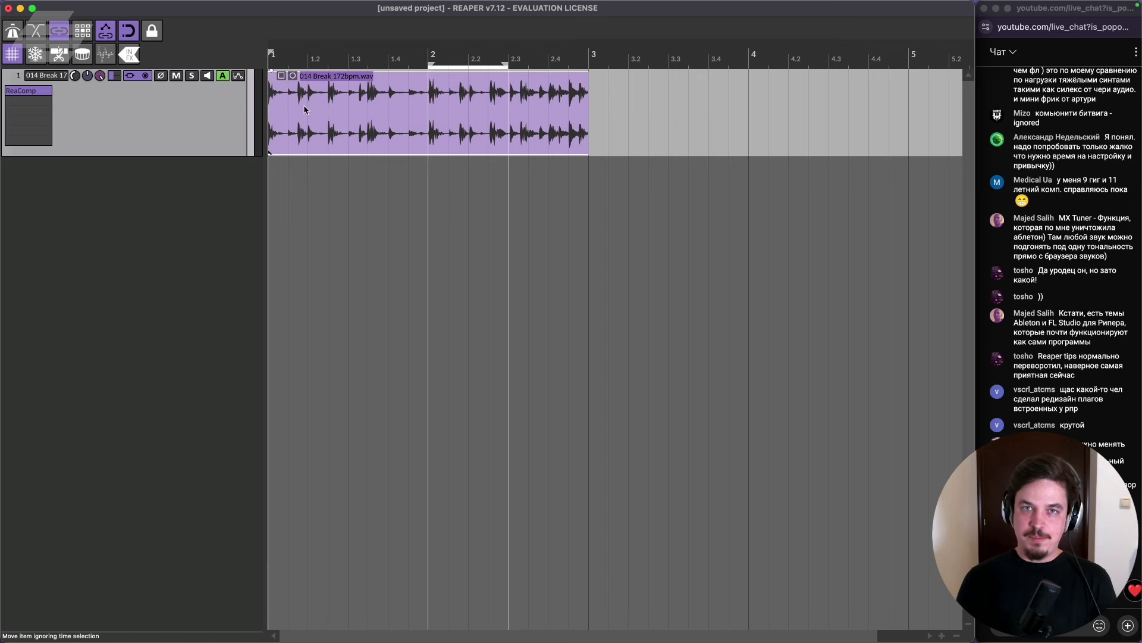
scroll(312, 111, "up", 5)
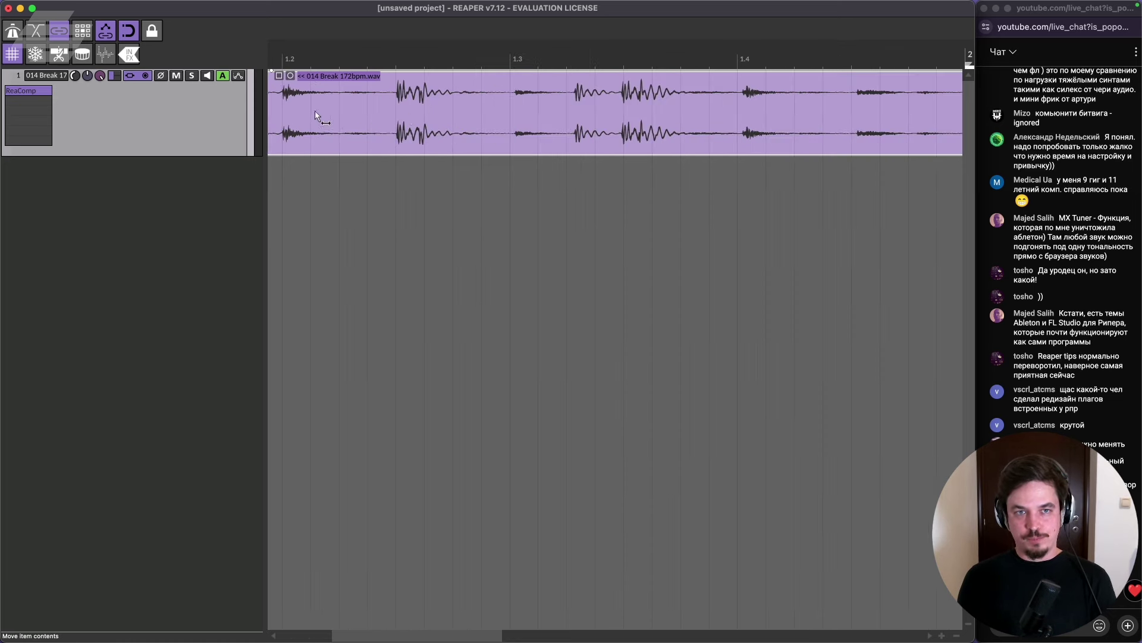
scroll(389, 109, "down", 3)
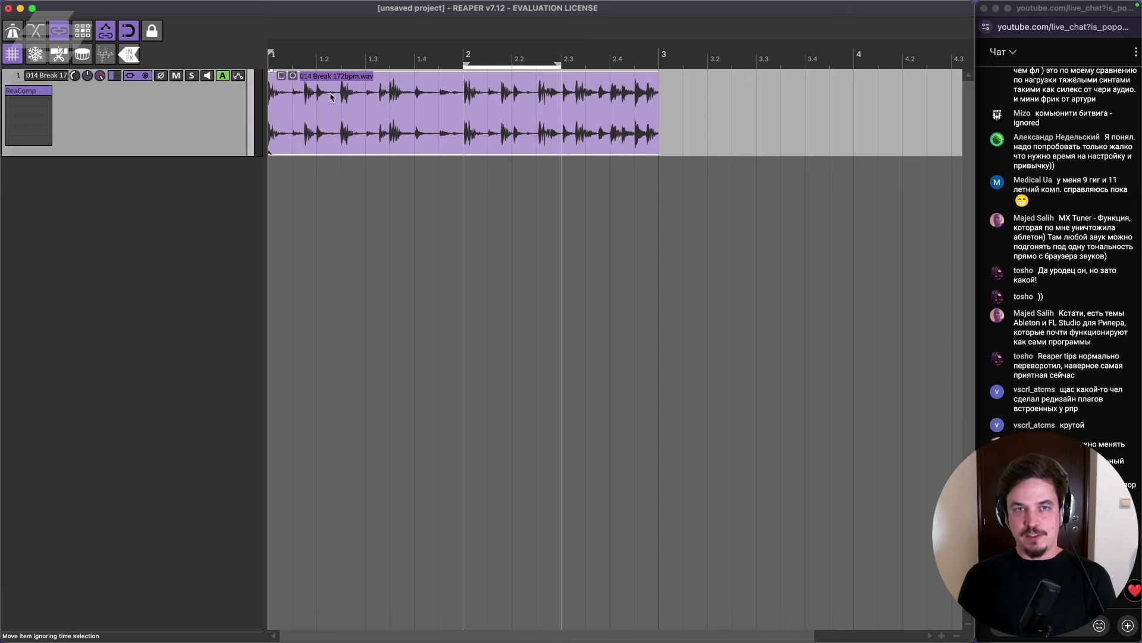
Set the loop range to the first bar and place the edit cursor between beats 1.3 and 1.4.
left_click_drag(463, 57, 271, 57)
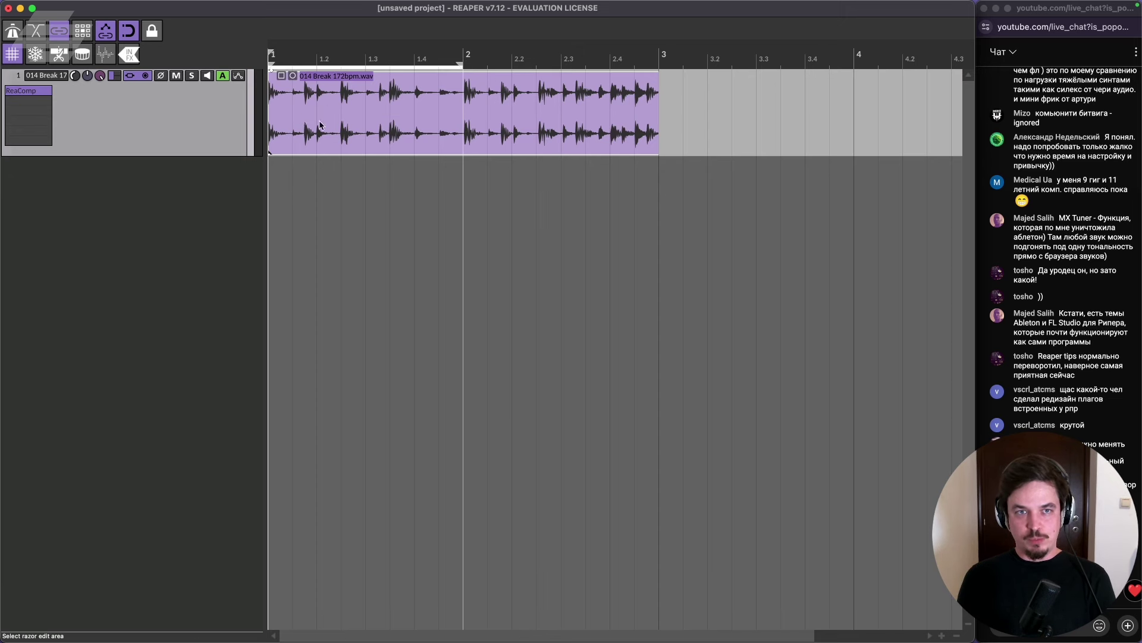
scroll(433, 134, "up", 5)
left_click_drag(487, 178, 464, 181)
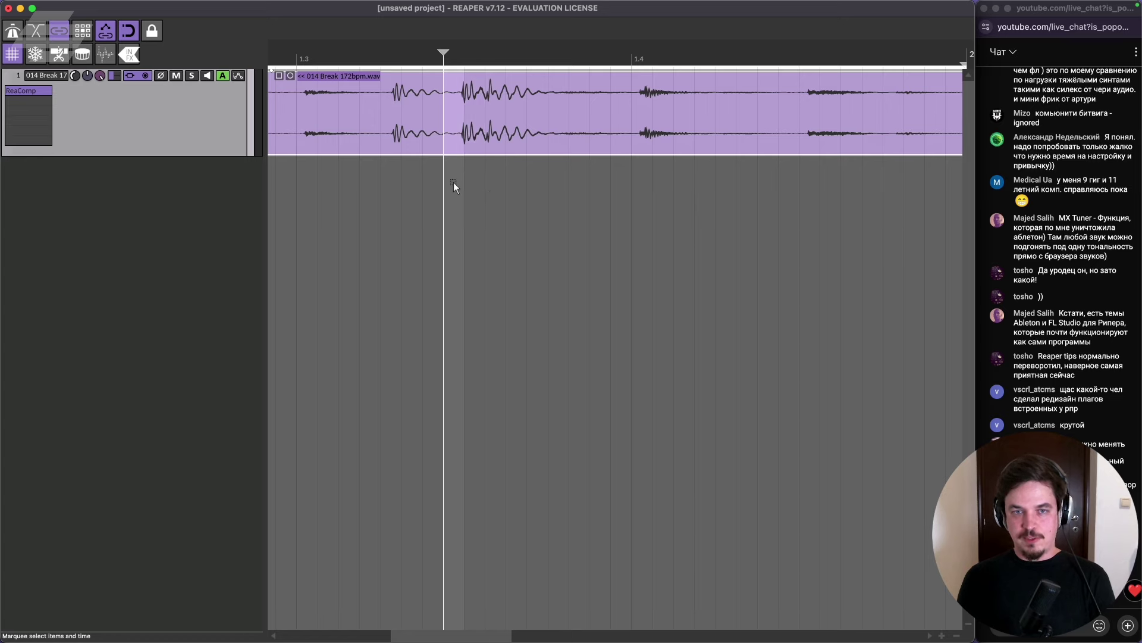
scroll(459, 181, "down", 10)
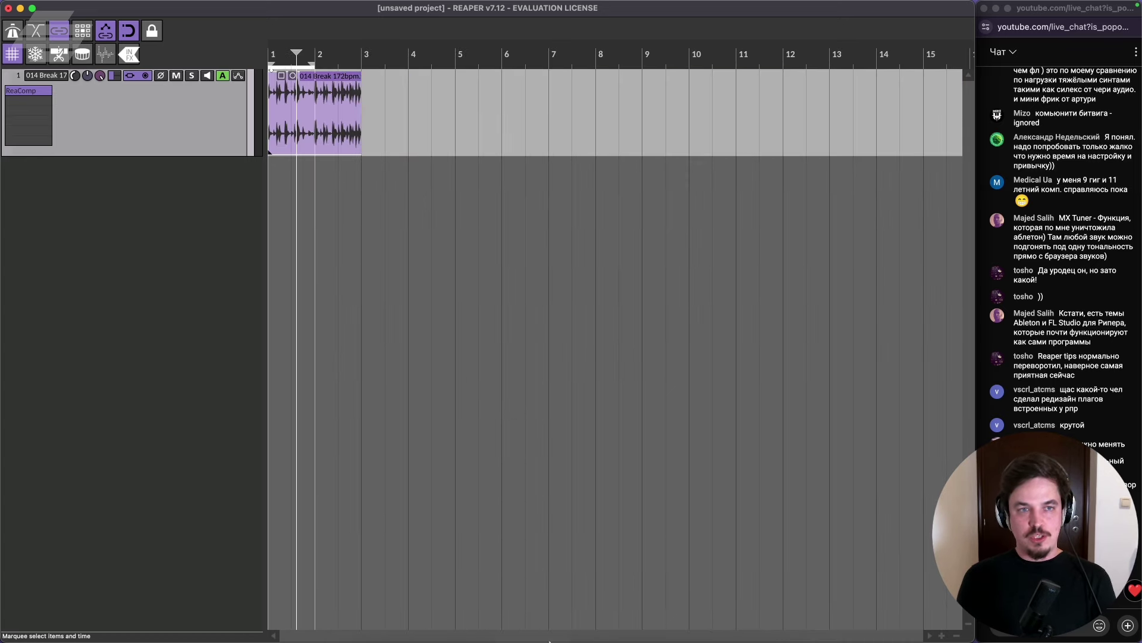
Switch to Ableton Live and set the arrangement loop to start at bar 21 with a length of 12 bars.
left_click(627, 620)
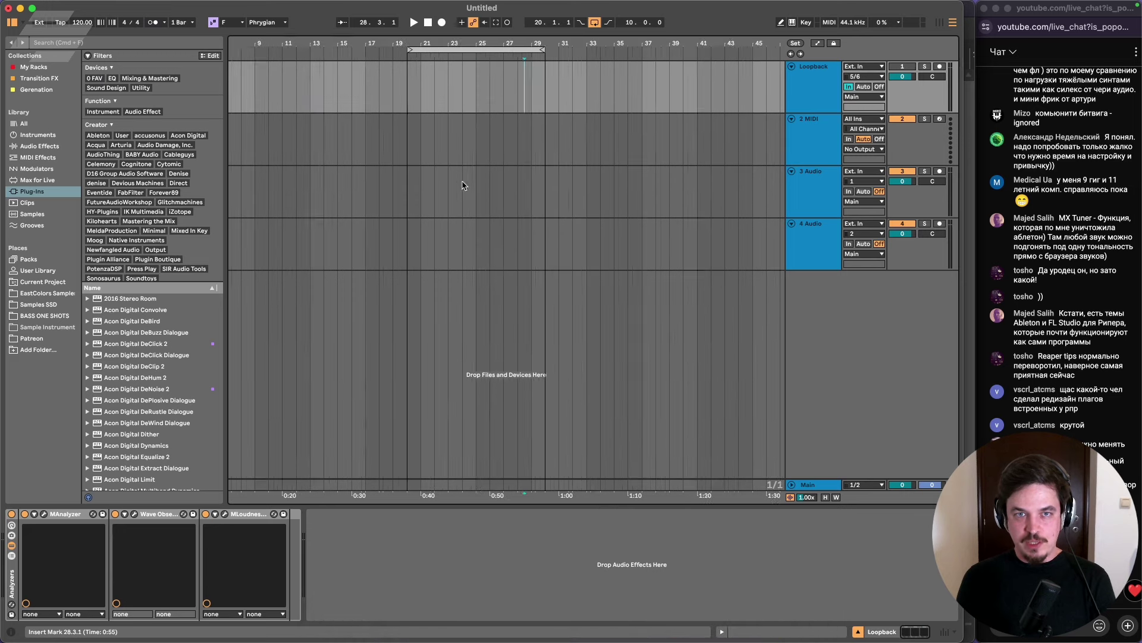
scroll(462, 185, "up", 3)
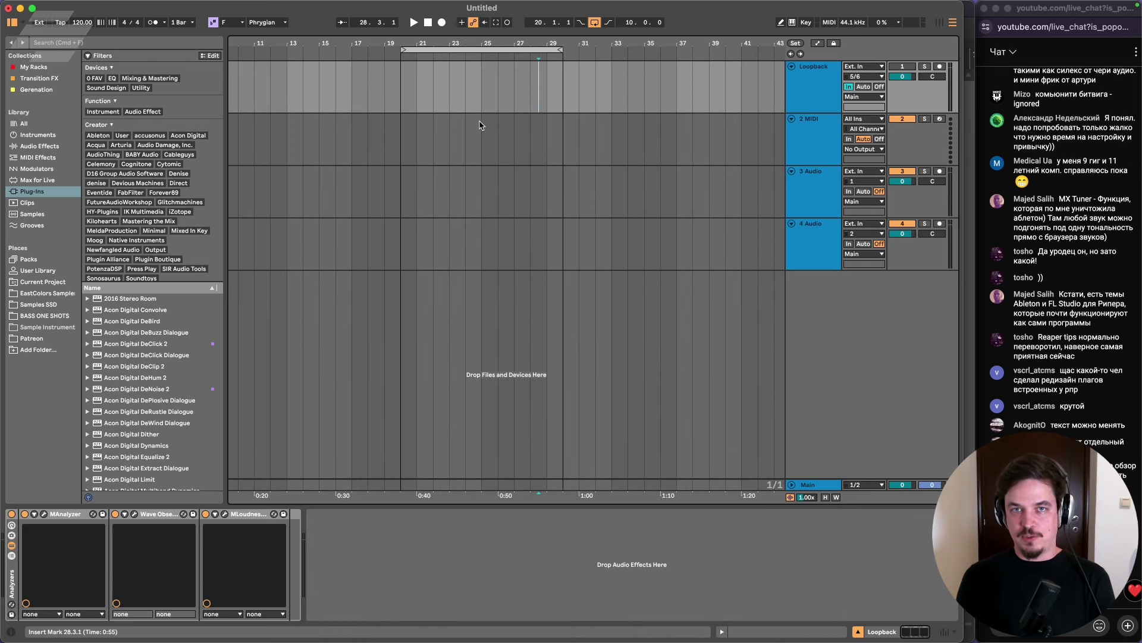
key("minus")
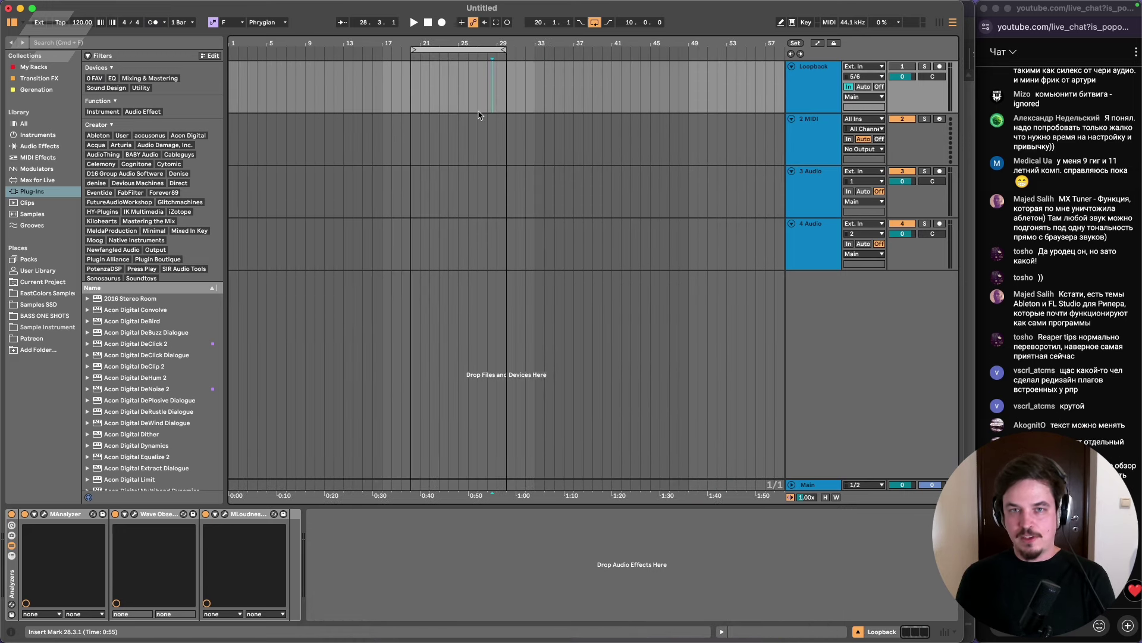
left_click_drag(458, 50, 536, 50)
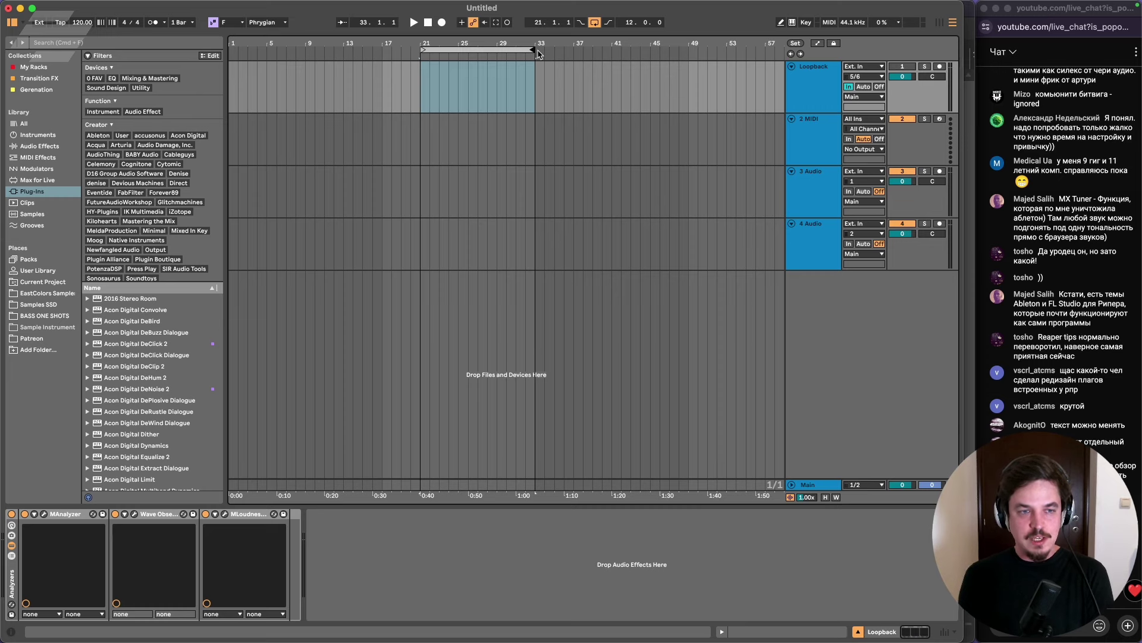
Switch to REAPER and view the fixed and adaptive grid choices, leaving them as they are.
key("super+Tab")
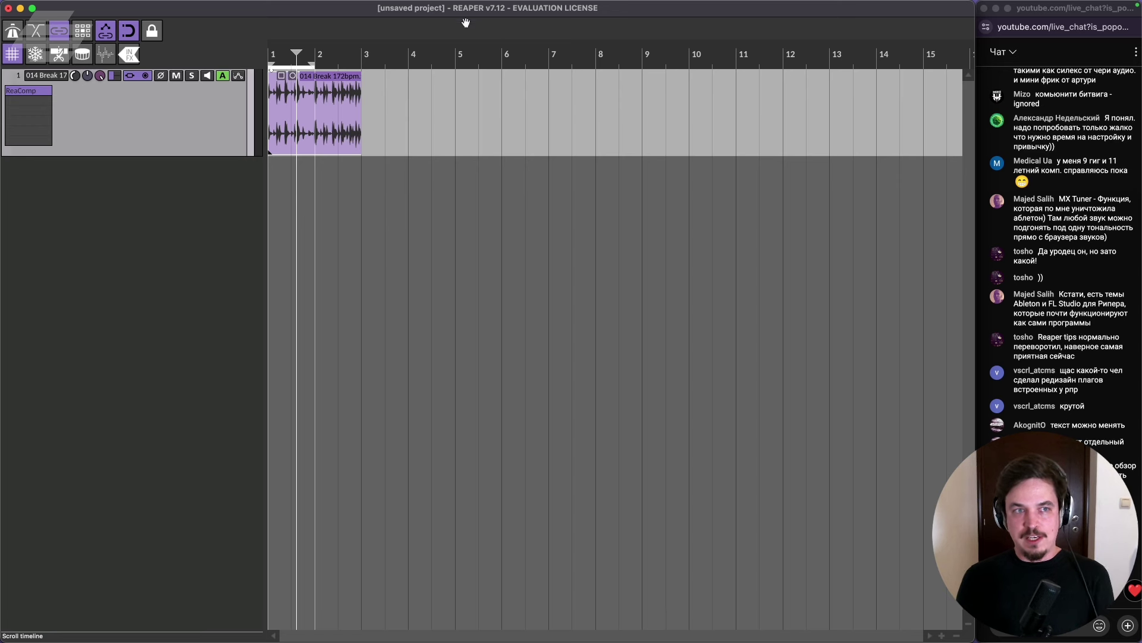
right_click(13, 55)
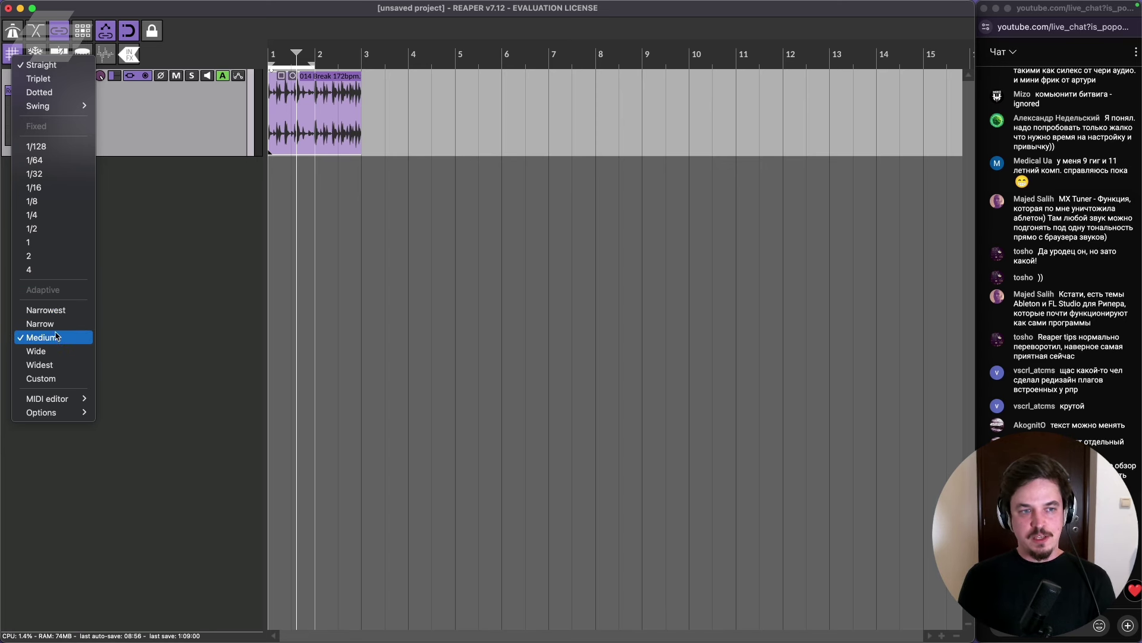
key("Escape")
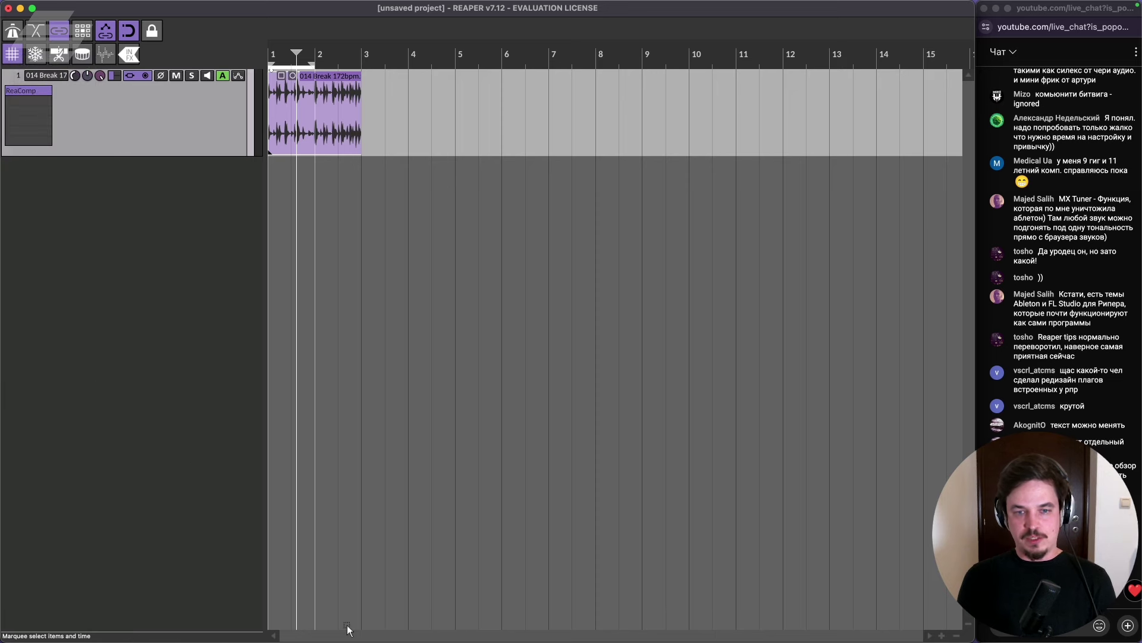
Switch to Ableton Live and view the adaptive and fixed grid options on the 3 Audio track.
key("super+Tab")
right_click(515, 191)
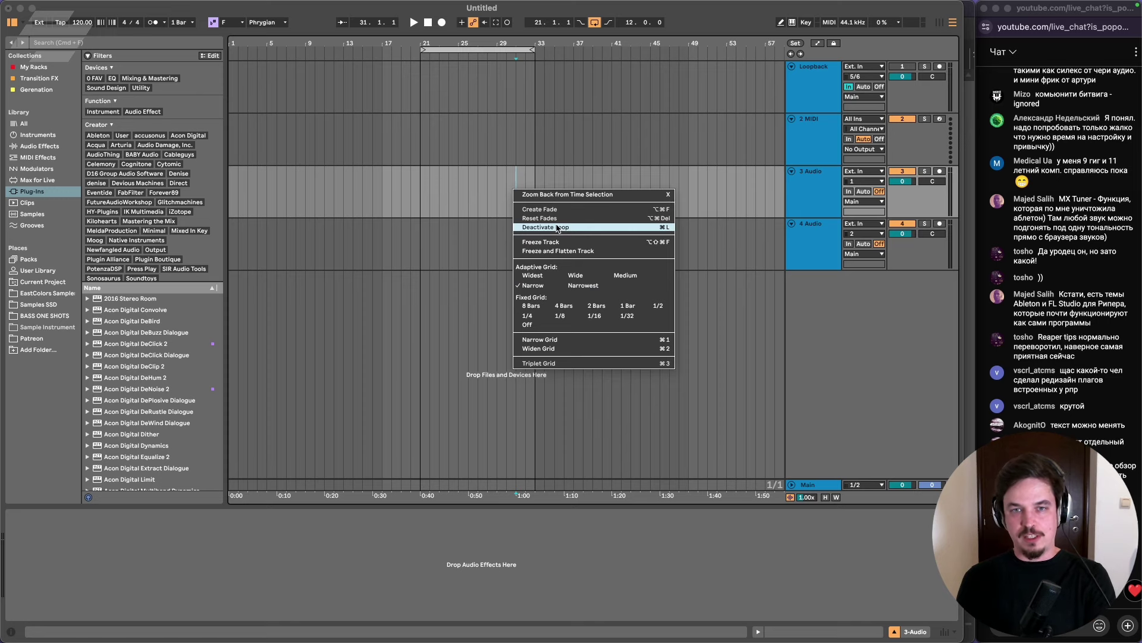
Switch back to REAPER and examine the adaptive grid spacing over the break item at several zoom levels.
key("super+Tab")
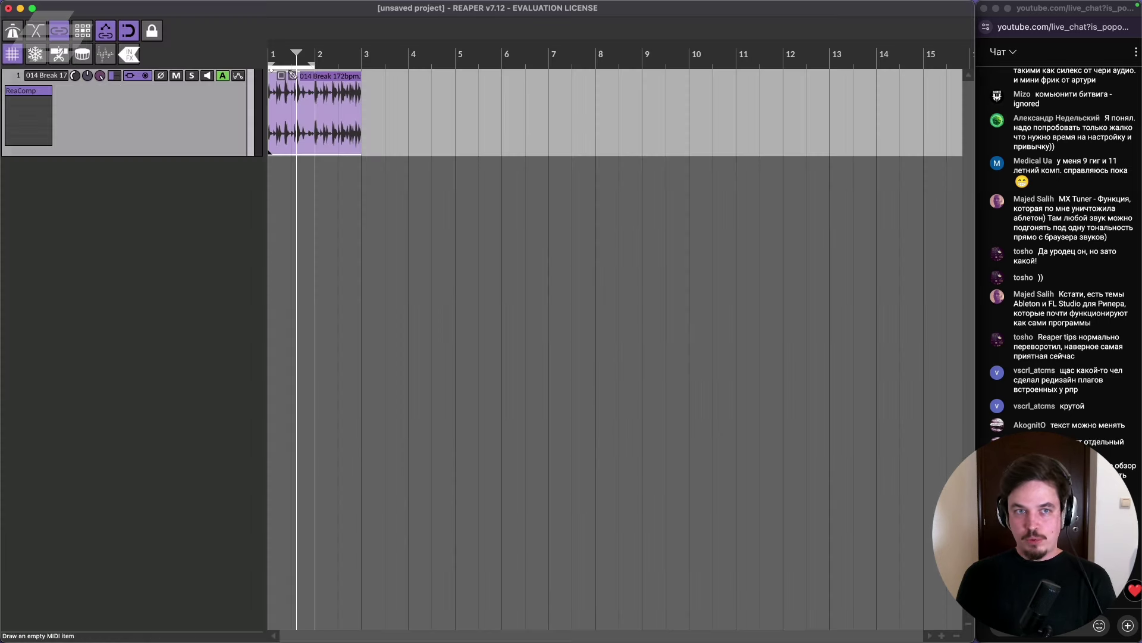
scroll(291, 76, "up", 6)
left_click_drag(291, 81, 480, 117)
scroll(480, 117, "up", 3)
scroll(440, 124, "up", 3)
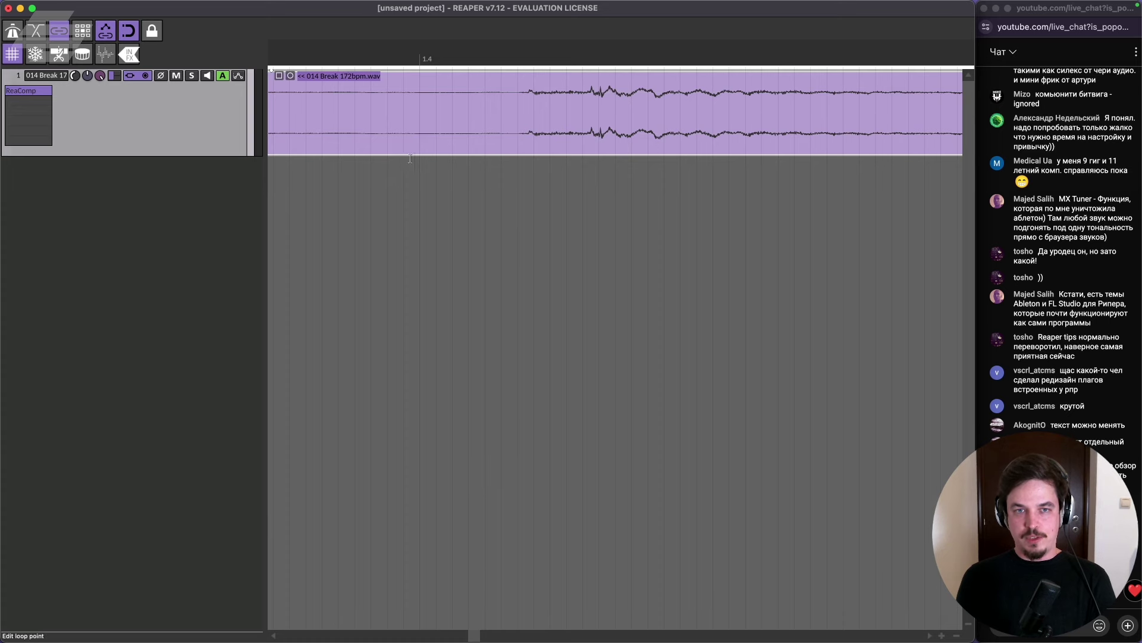
scroll(410, 156, "down", 10)
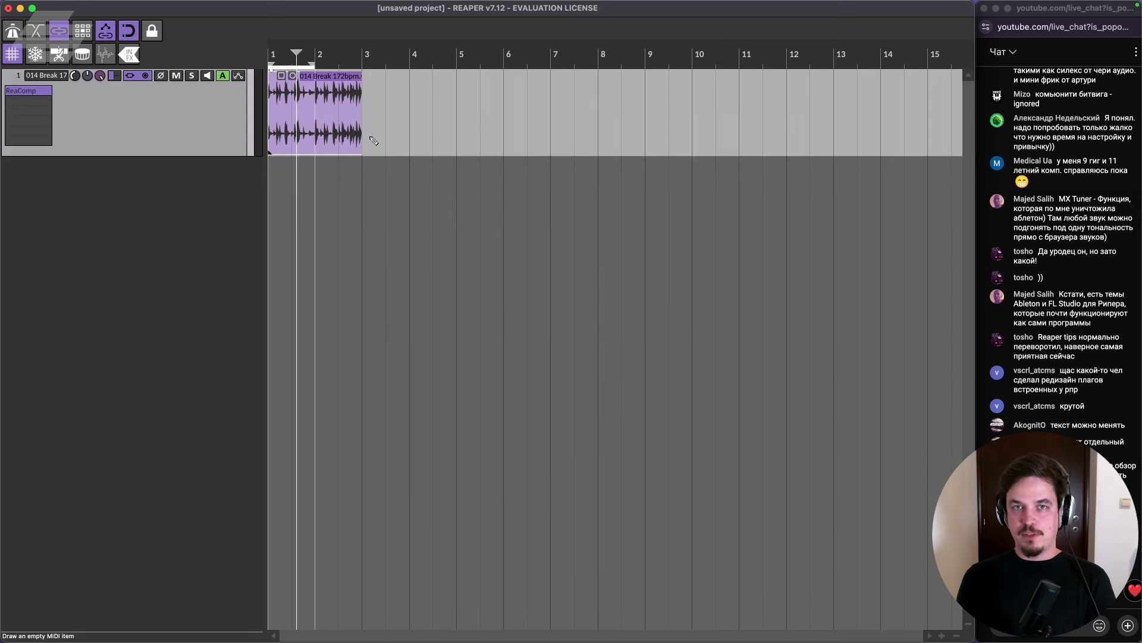
scroll(360, 138, "up", 3)
scroll(327, 124, "left", 3)
left_click(327, 125)
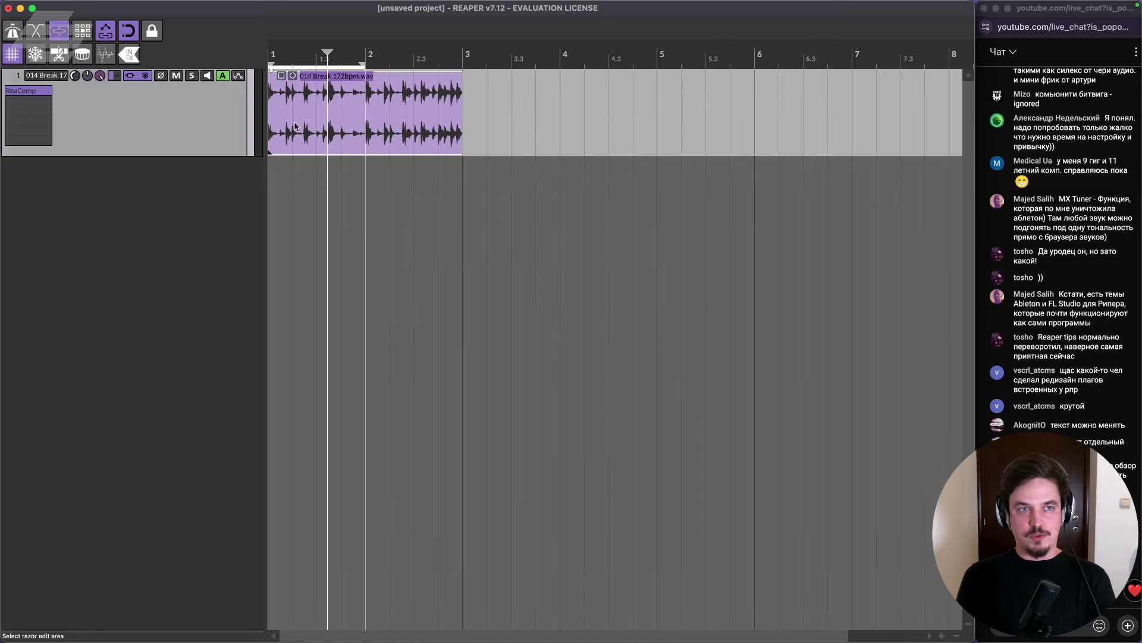
Move the break item slightly past the start of bar 1, then return it to bar 1.
scroll(295, 127, "up", 6)
mouse_move(295, 107)
left_mouse_down()
mouse_move(399, 102)
mouse_move(315, 110)
left_mouse_up()
scroll(327, 104, "down", 5)
scroll(327, 105, "up", 5)
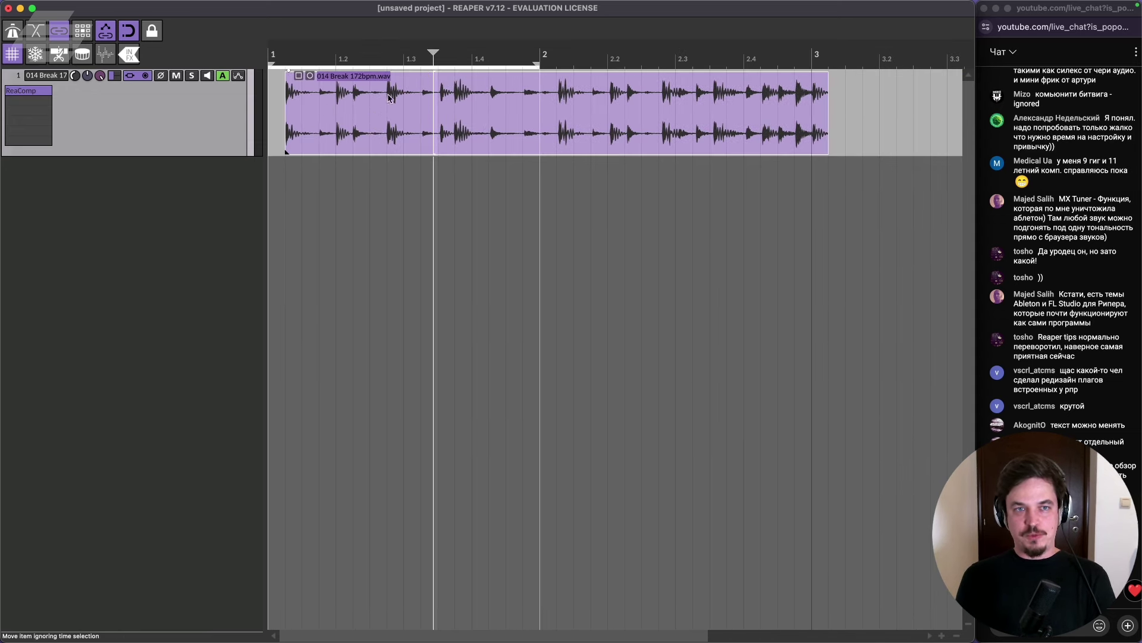
left_click_drag(390, 98, 332, 103)
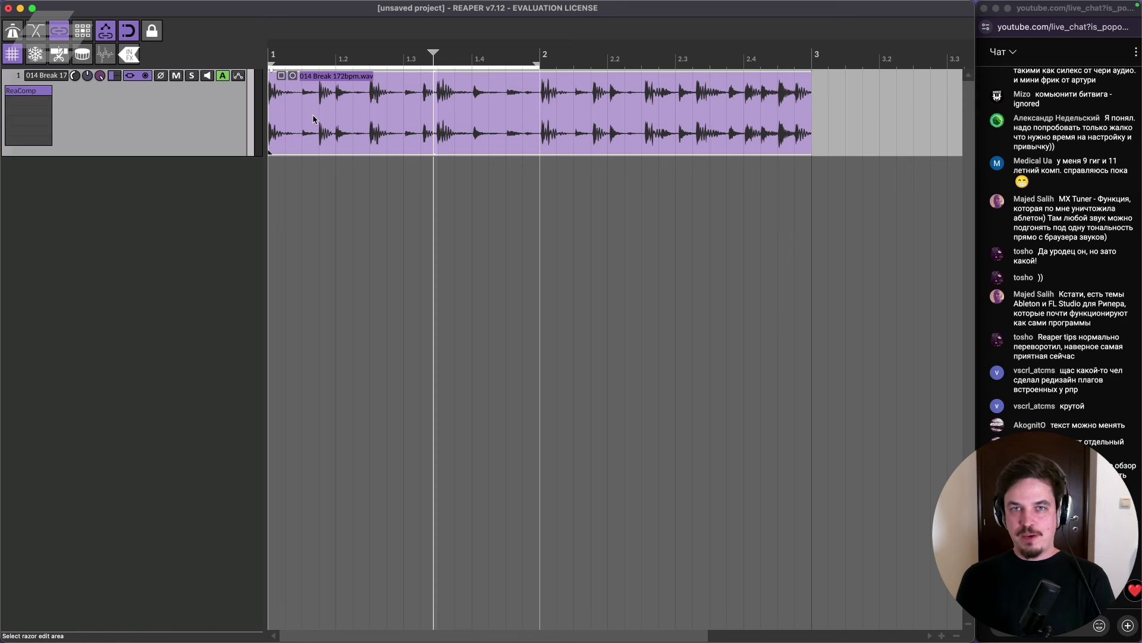
View the adaptive grid script's options, including running its service on startup, and leave them unchanged.
left_click(19, 62)
mouse_move(58, 414)
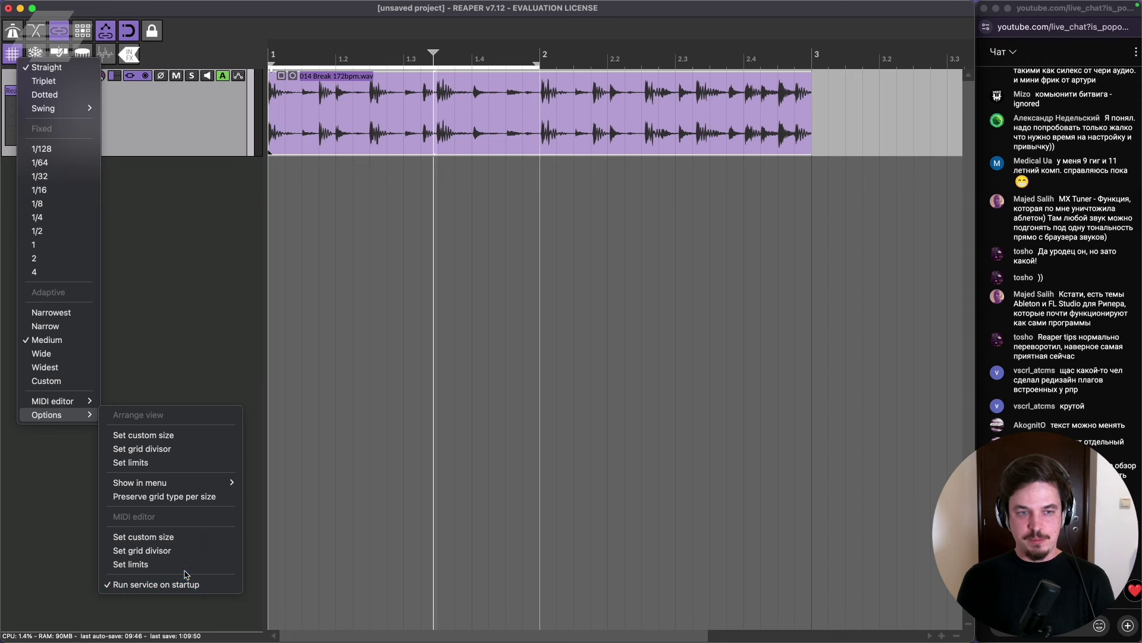
left_click(133, 329)
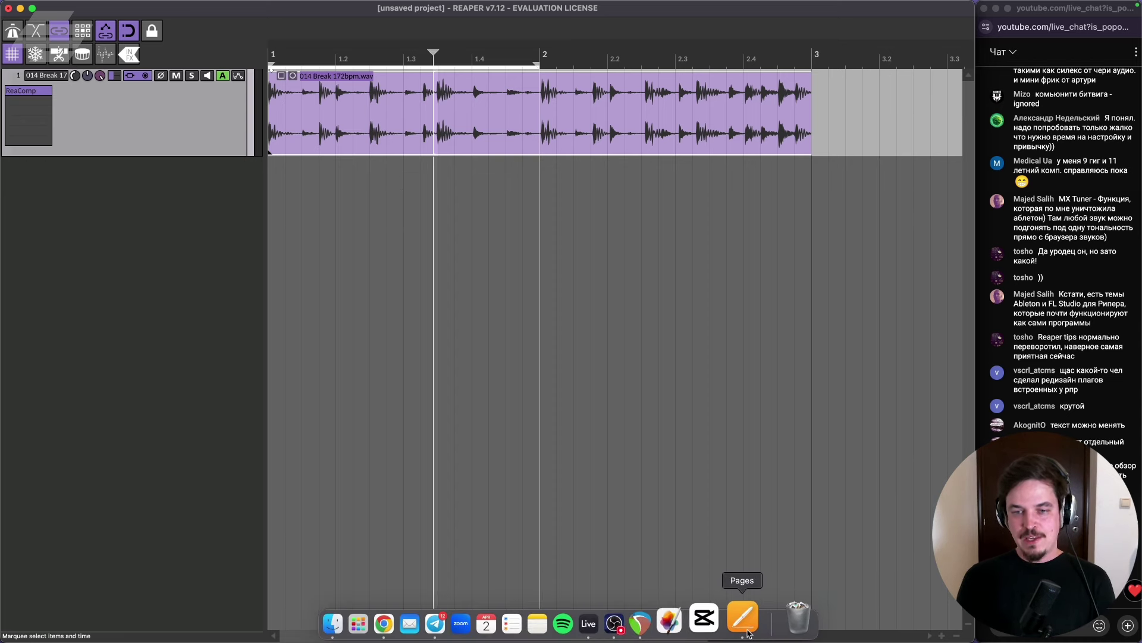
Highlight "MX Tuner" in the Pages notes and return to REAPER.
left_click(764, 630)
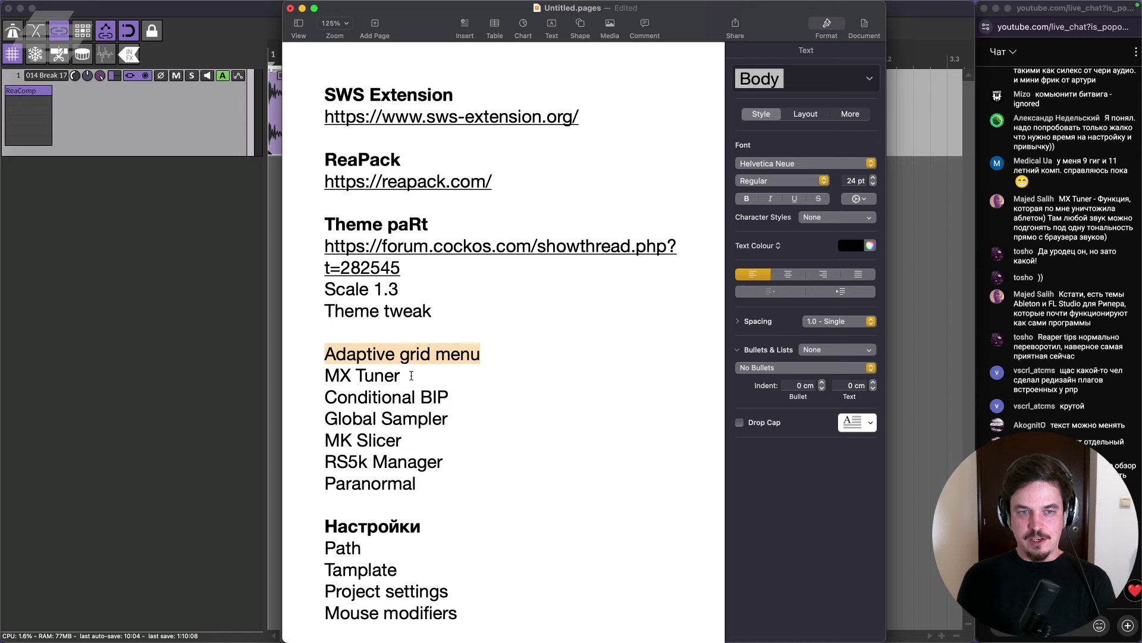
left_click_drag(408, 376, 275, 383)
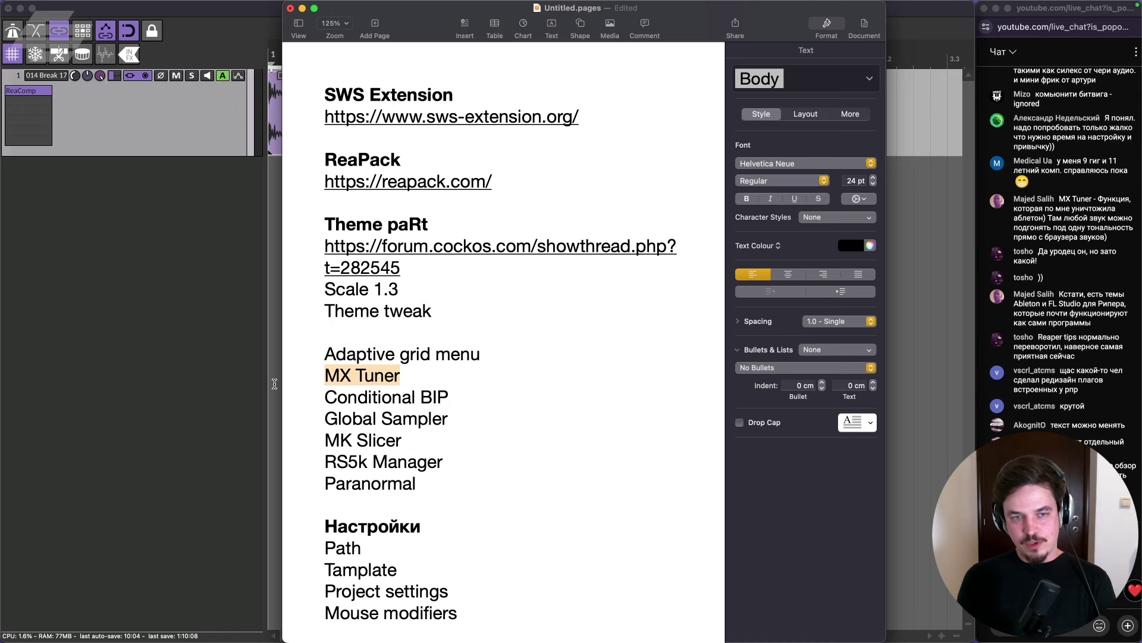
left_click(148, 348)
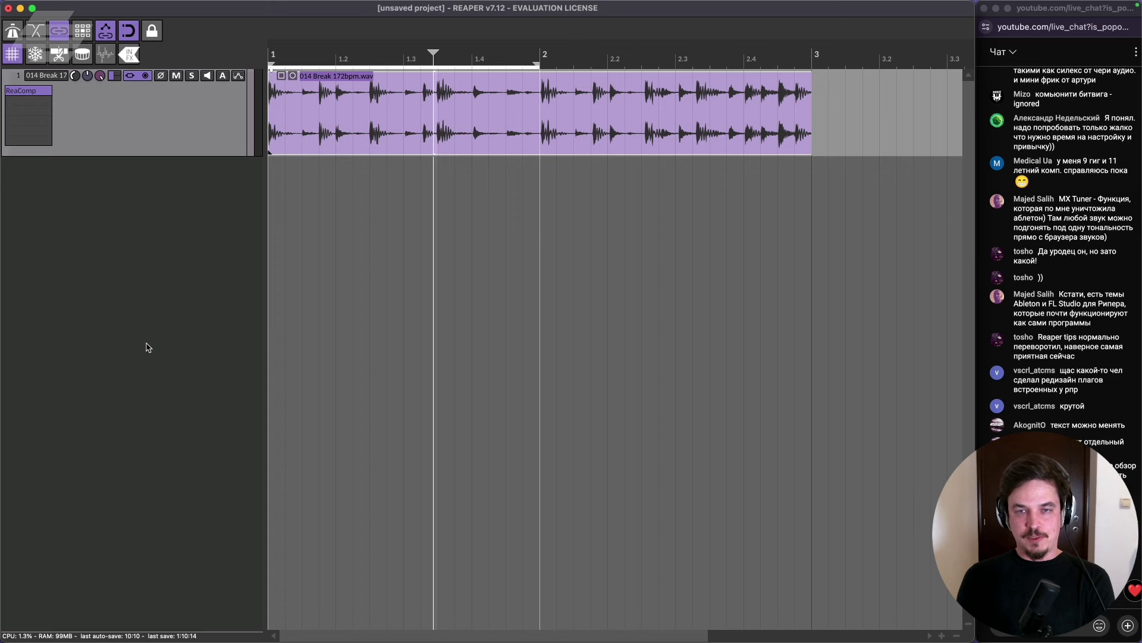
Show the Media Explorer and expand the Samples SSD folder.
key("super+alt+x")
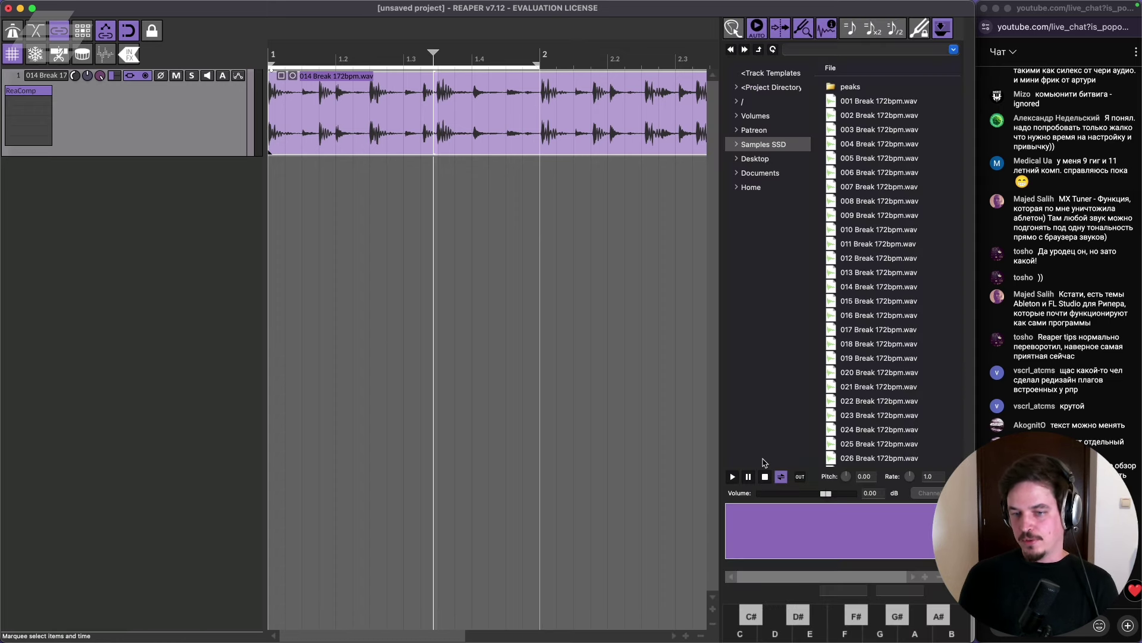
left_click(853, 629)
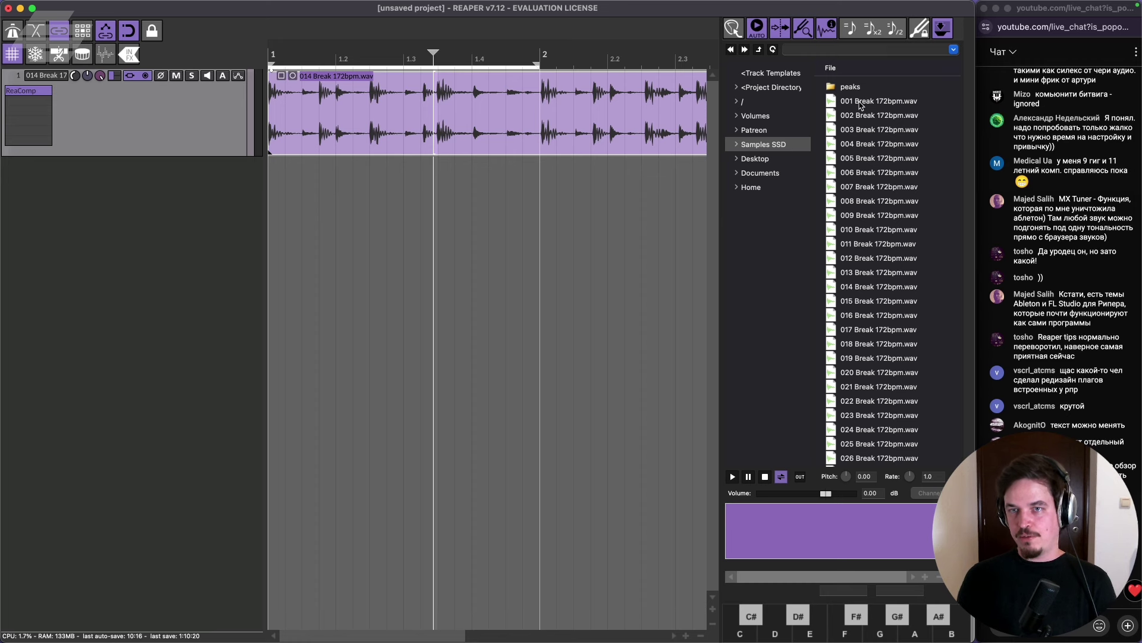
left_click(737, 145)
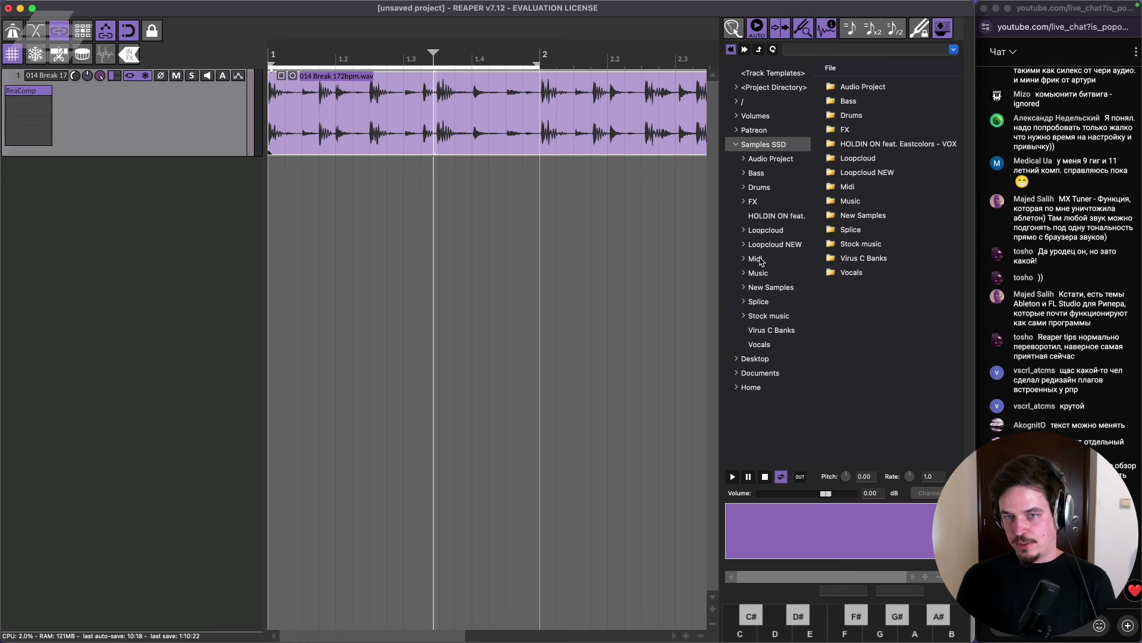
Open the Bass sample folder, widen the Media Explorer, and preview "Bass__wet_ - 4A.wav".
left_click(756, 173)
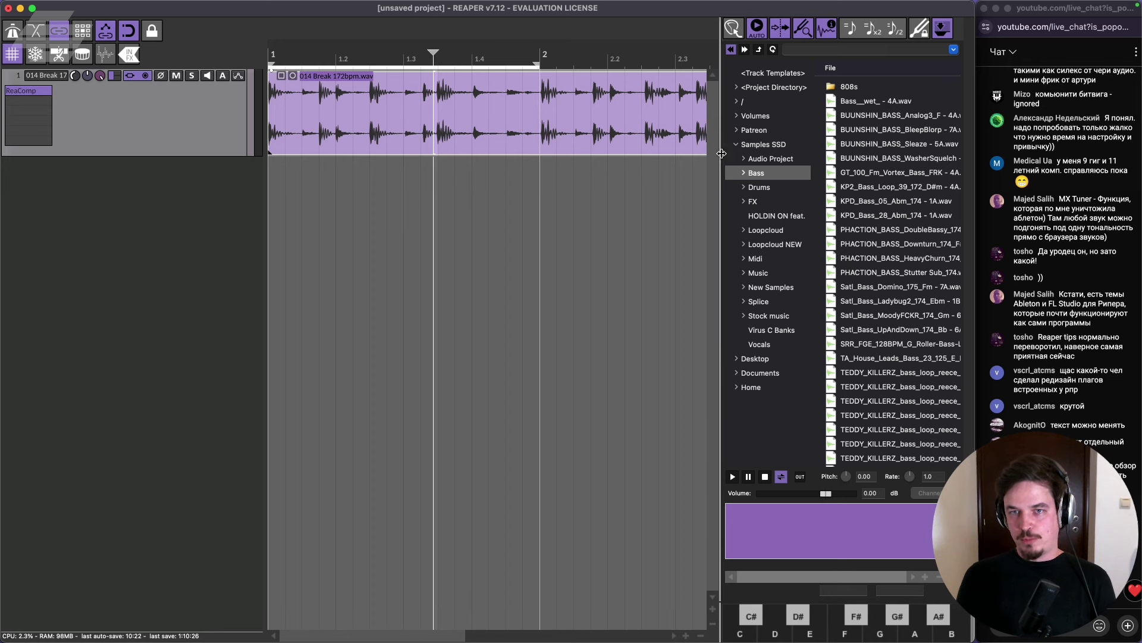
left_click_drag(721, 167, 665, 167)
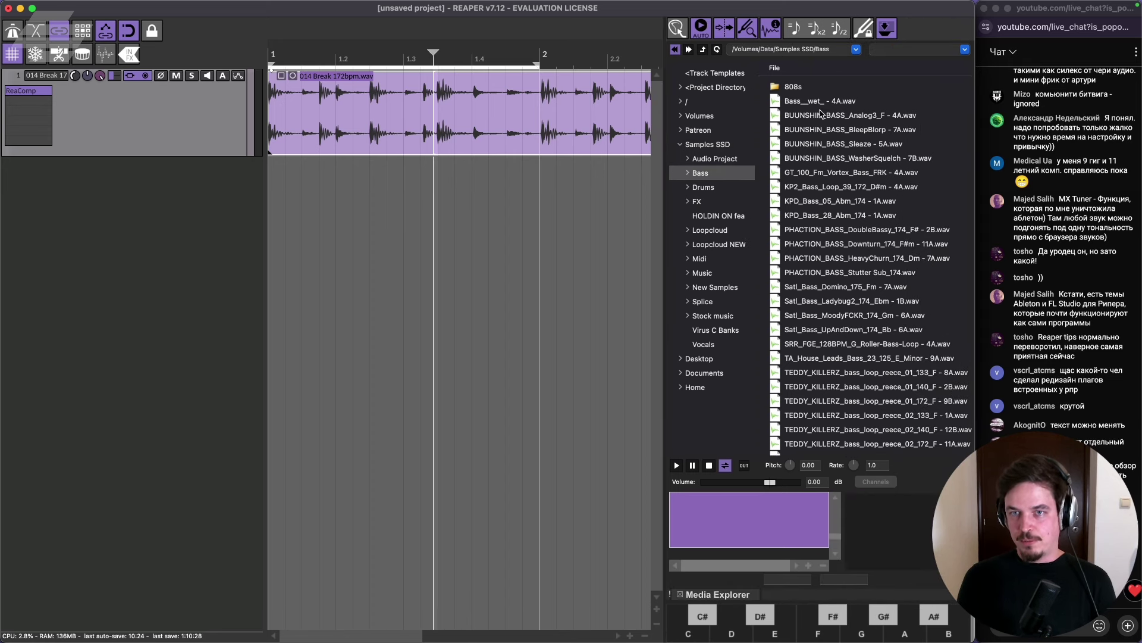
left_click(821, 101)
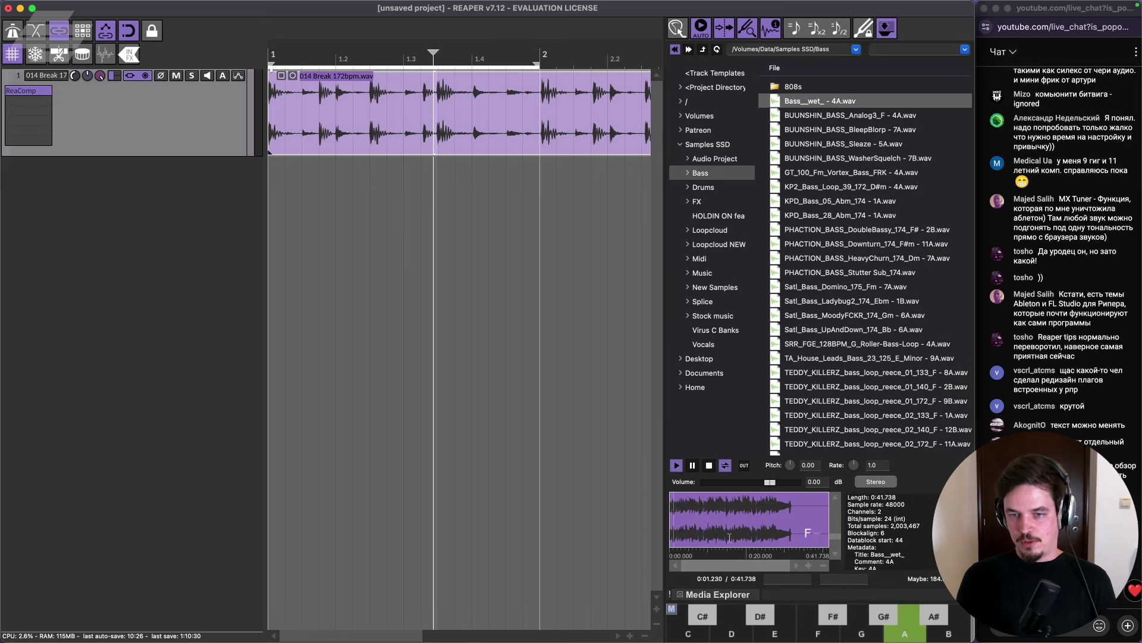
left_click(709, 464)
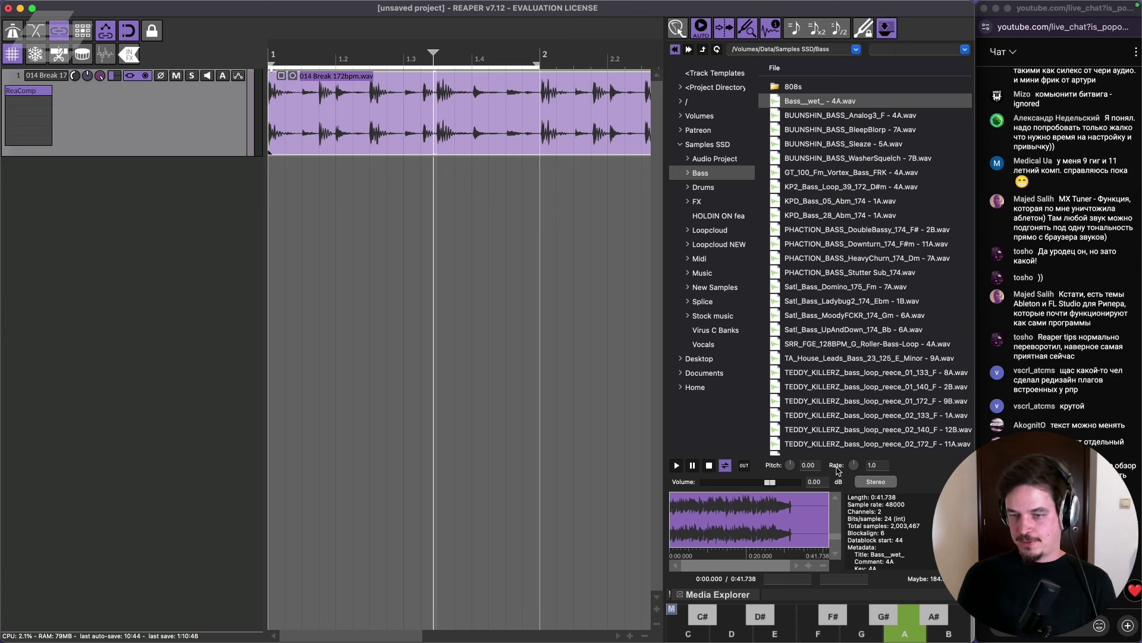
Lock MX Tuner to the note F and preview the retuned "Bass__wet_ - 4A.wav".
left_click(819, 635)
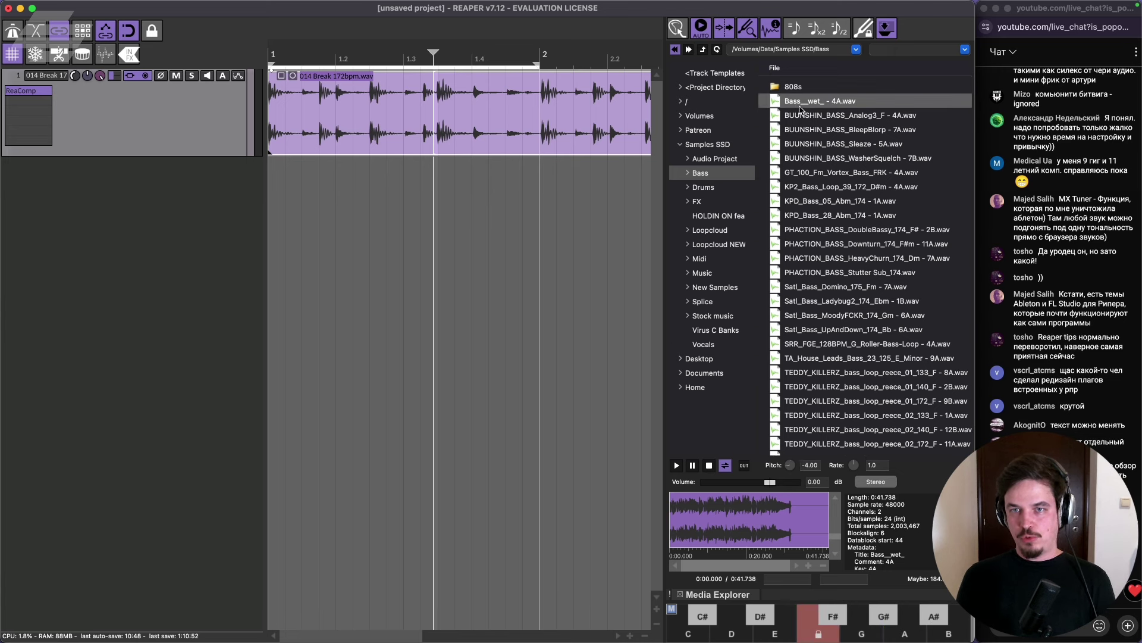
left_click(677, 465)
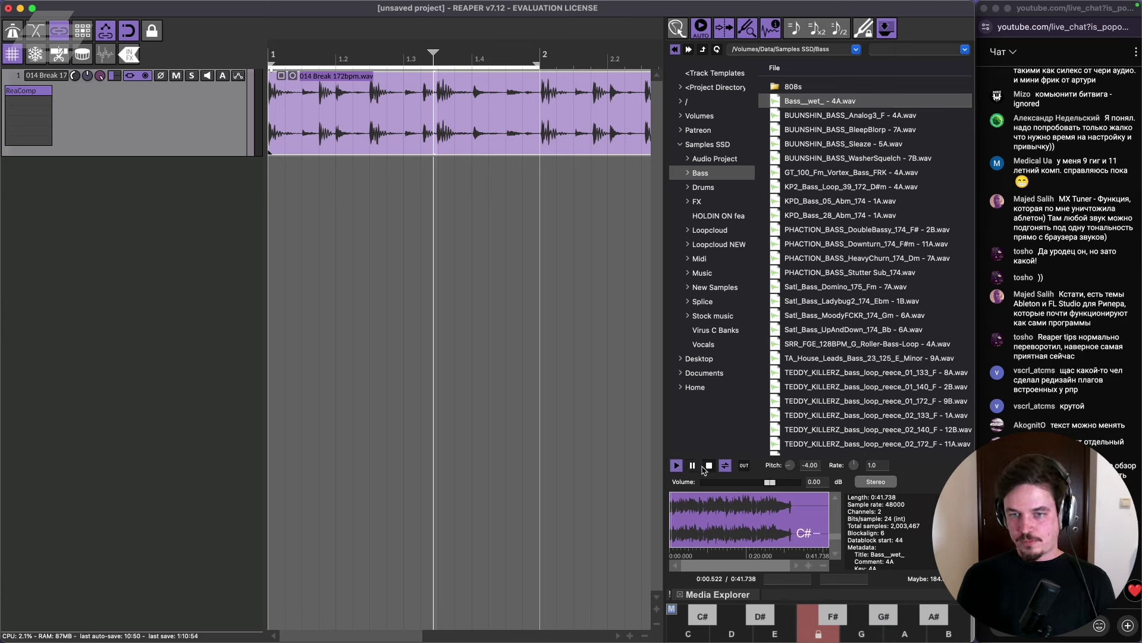
left_click(707, 467)
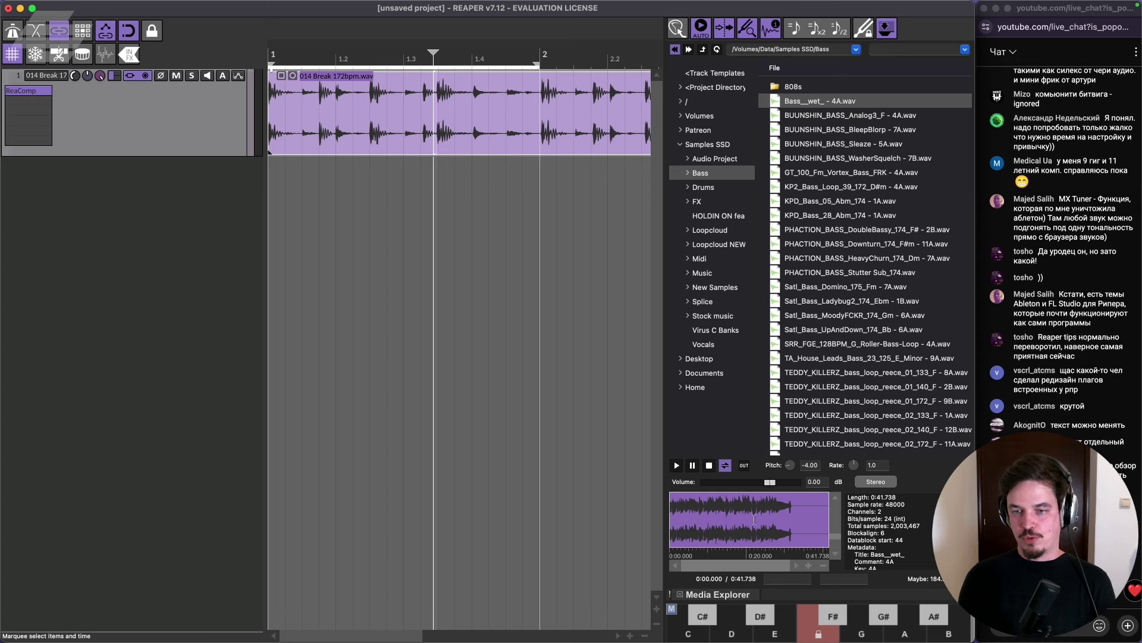
Preview the bass samples one after another down to "KPD_Bass_05_Abm_174 - 1A.wav" with the F tuning locked, and stop playback.
key("Down")
key("Down")
key("Down")
key("Down")
key("Down")
key("Down")
key("Down")
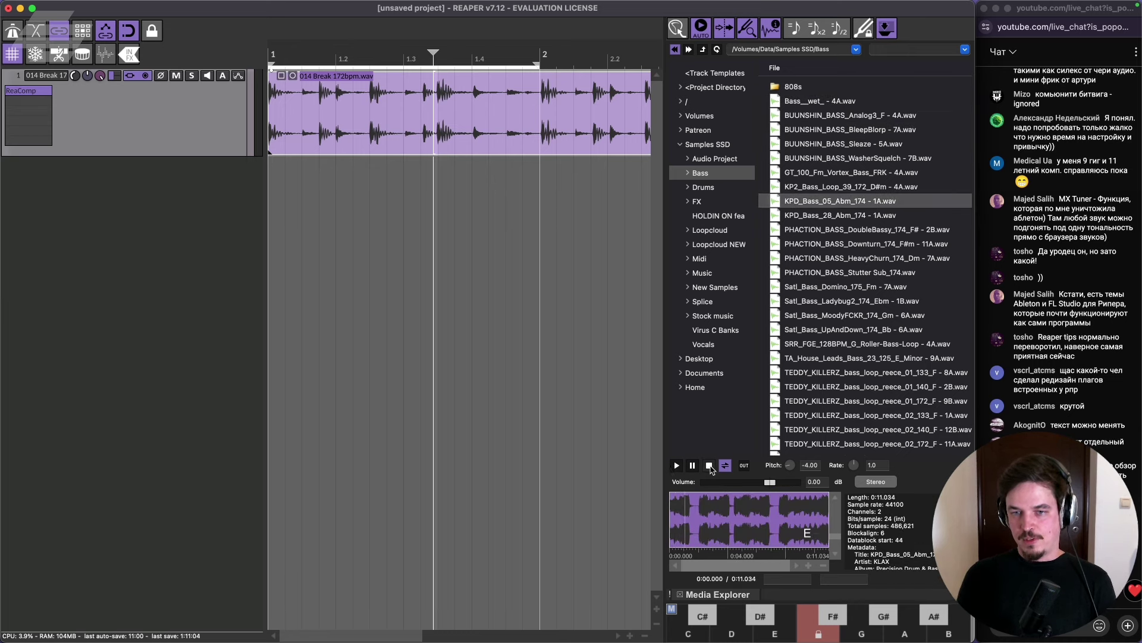
key("space")
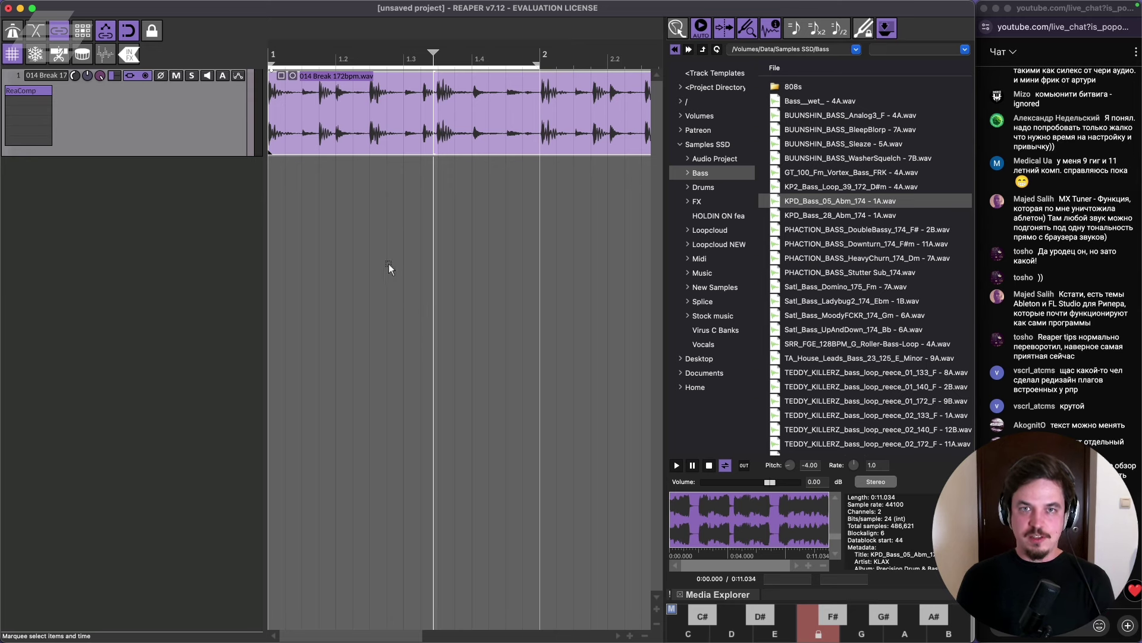
Play the break from the start while previewing the KPD_Bass_28, Downturn and Satl_Bass_Domino samples, and release MX Tuner's F lock.
scroll(372, 258, "down", 3)
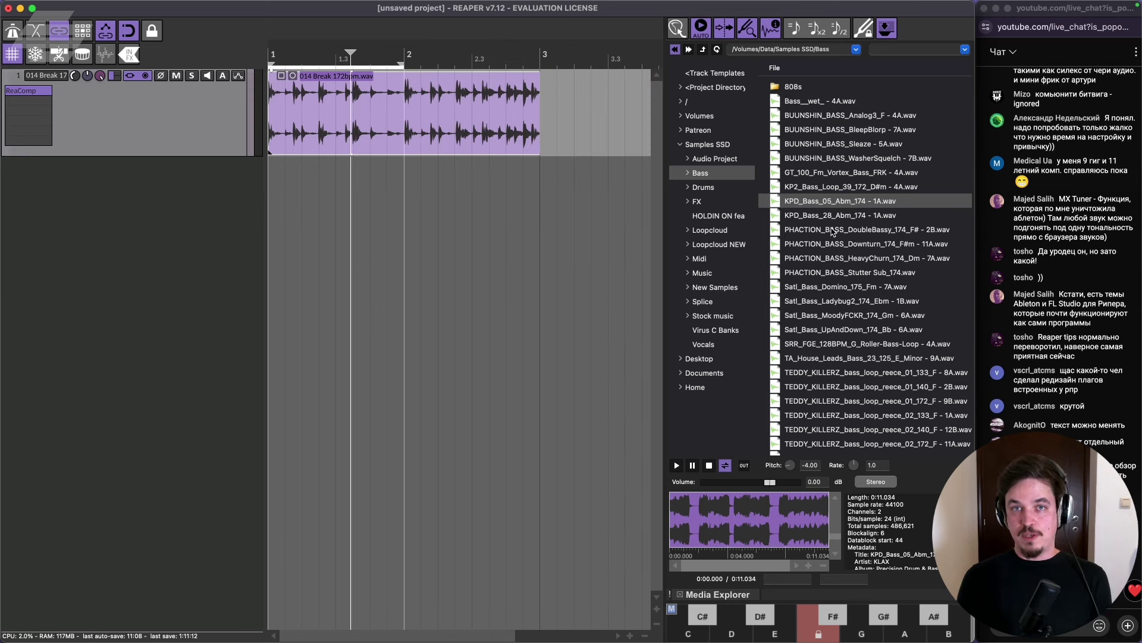
scroll(832, 232, "down", 3)
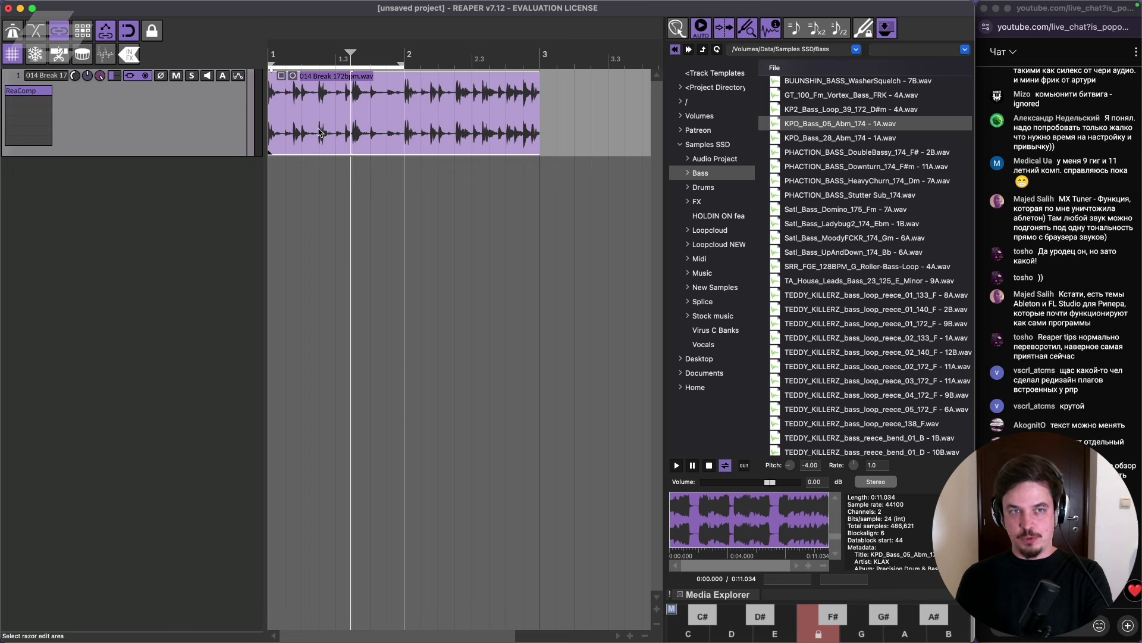
key("Home")
key("space")
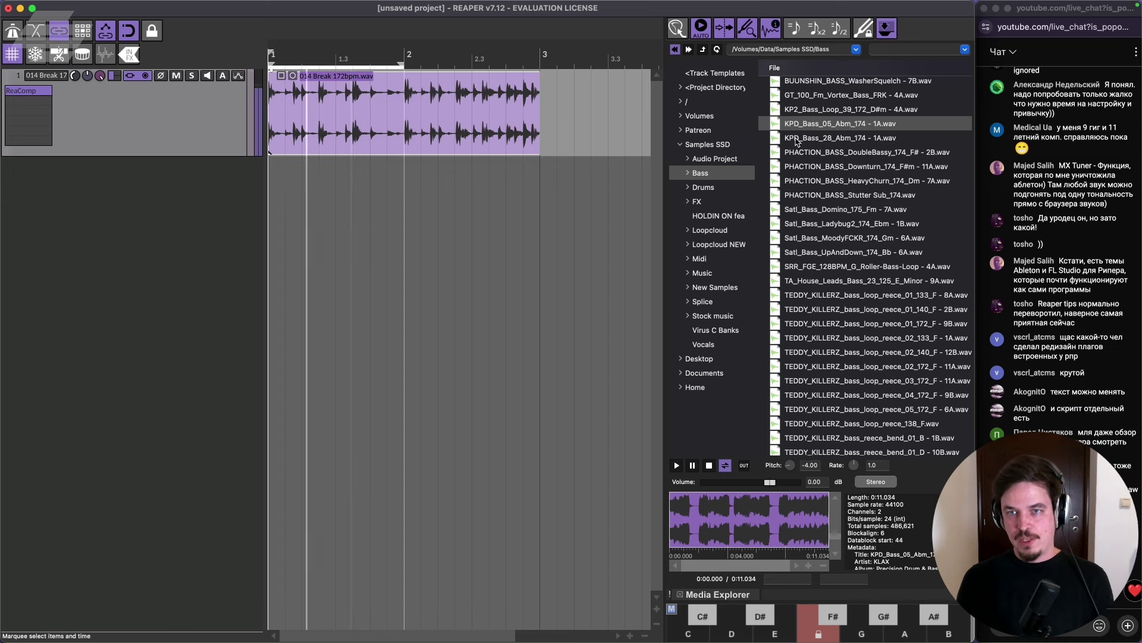
left_click(800, 139)
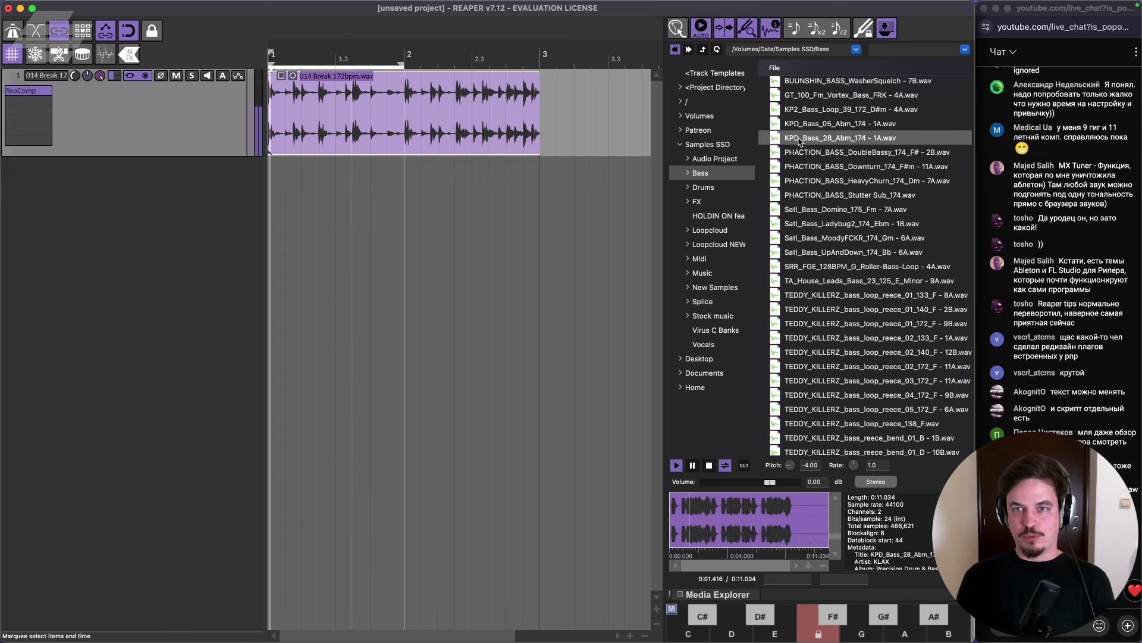
left_click(805, 167)
left_click(809, 209)
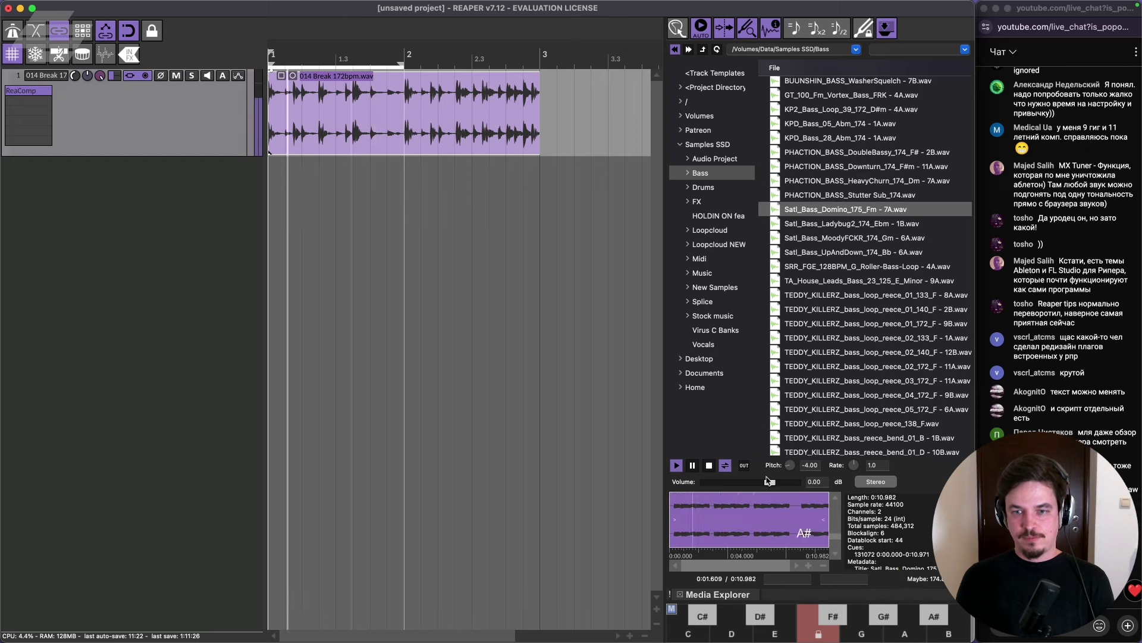
key("space")
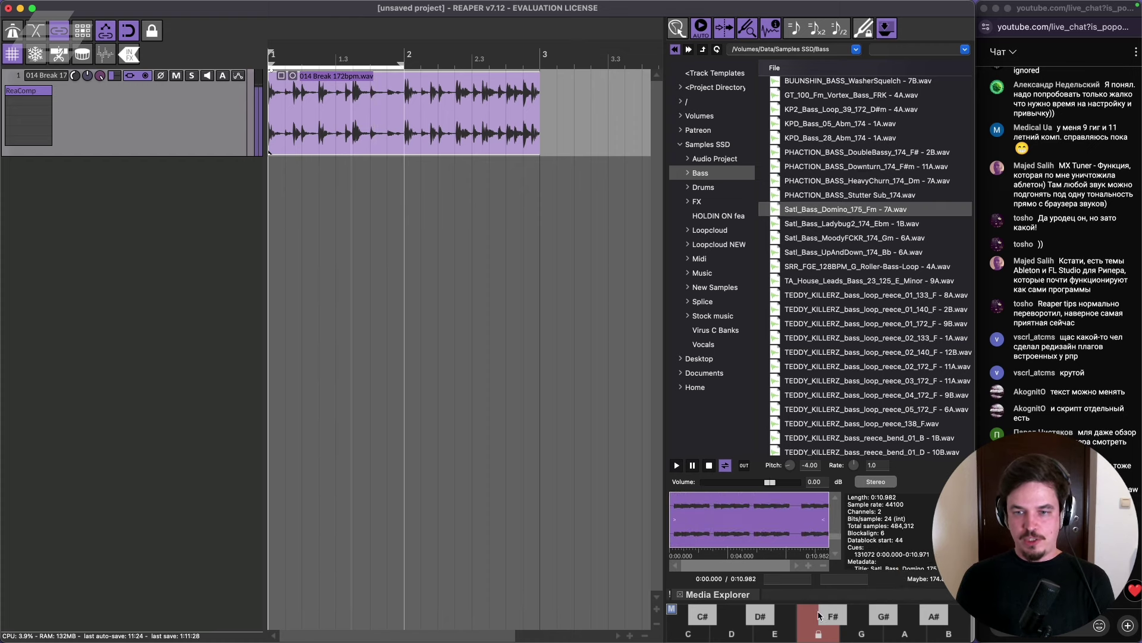
left_click(817, 633)
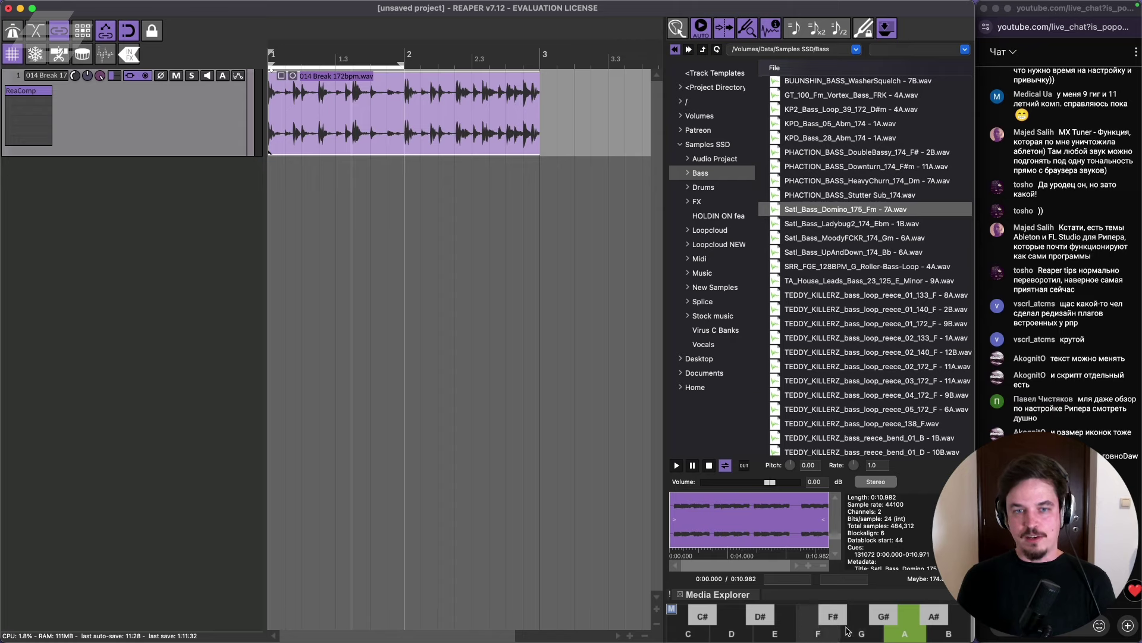
Switch to Ableton Live to compare its sample browser and return to REAPER.
mouse_move(749, 641)
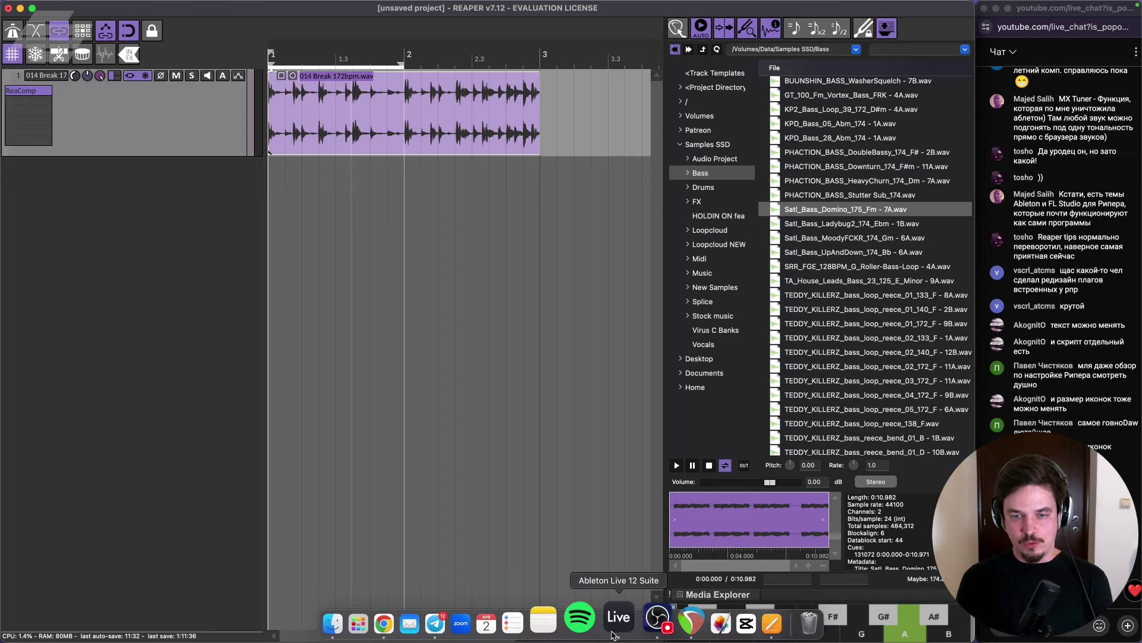
left_click(613, 635)
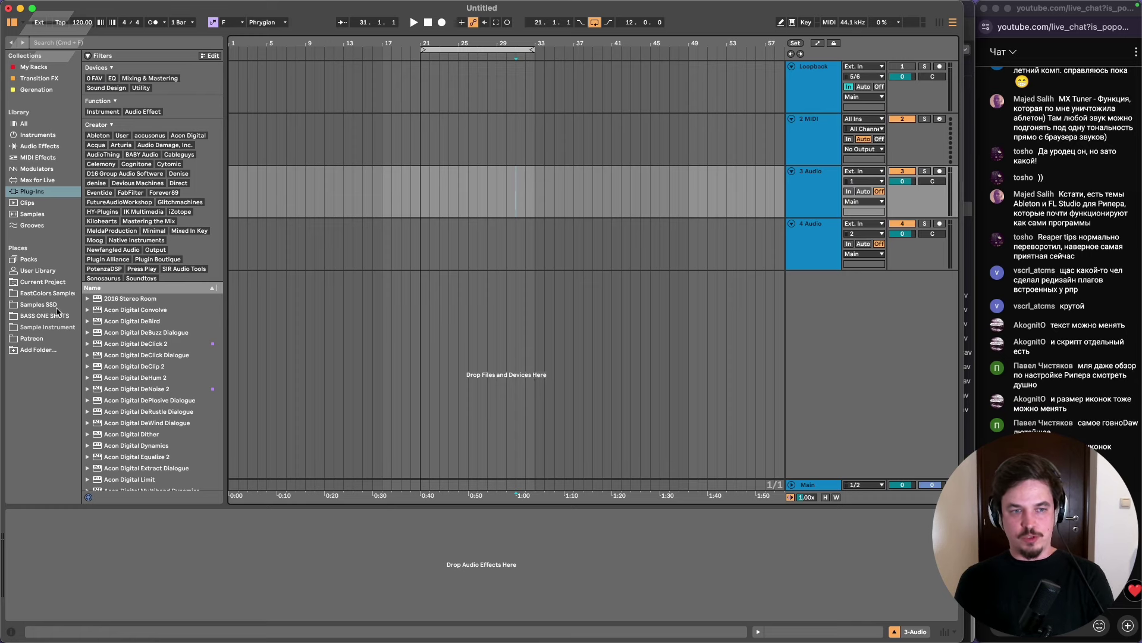
key("super+Tab")
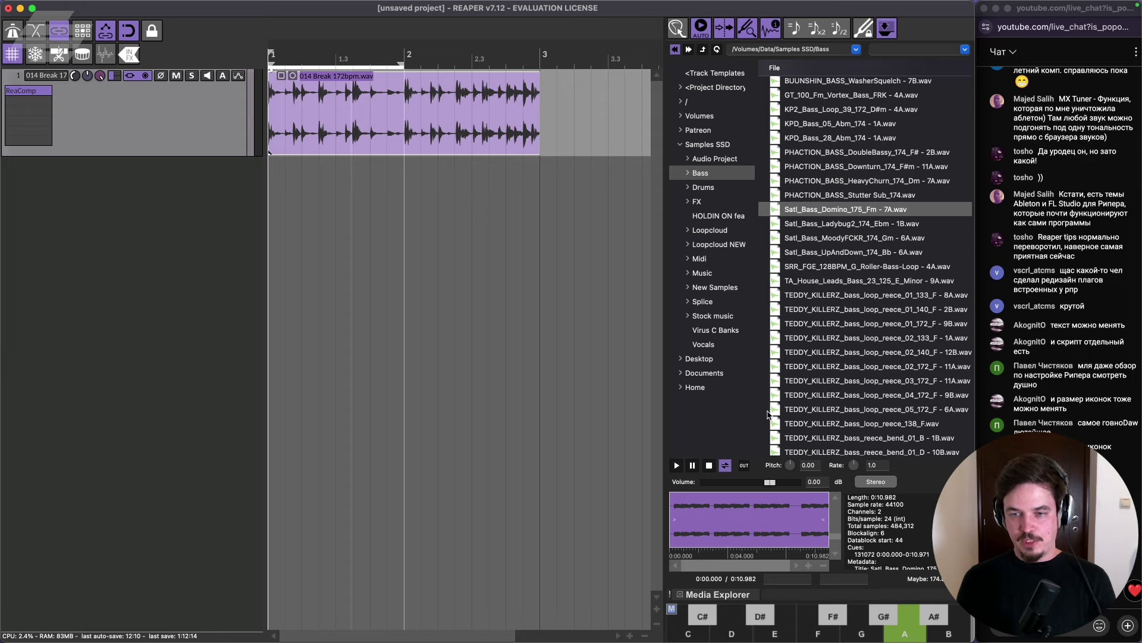
Toggle the Media Explorer and MX Tuner closed and open again twice.
key("ctrl+alt+x")
key("ctrl+alt+x")
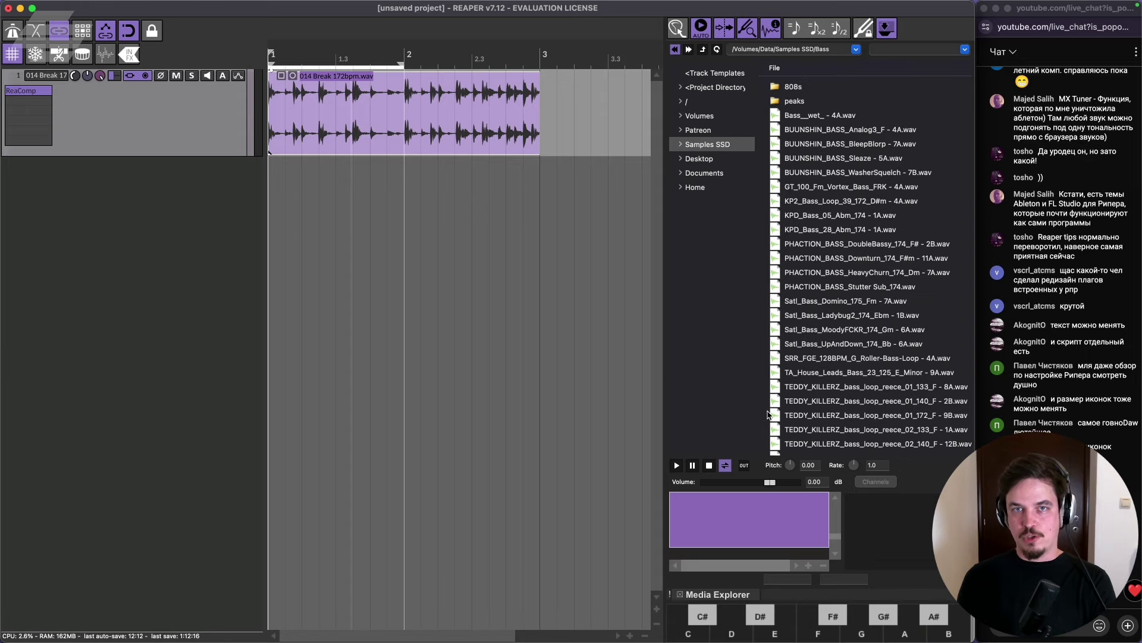
key("ctrl+alt+x")
key("ctrl+alt+x")
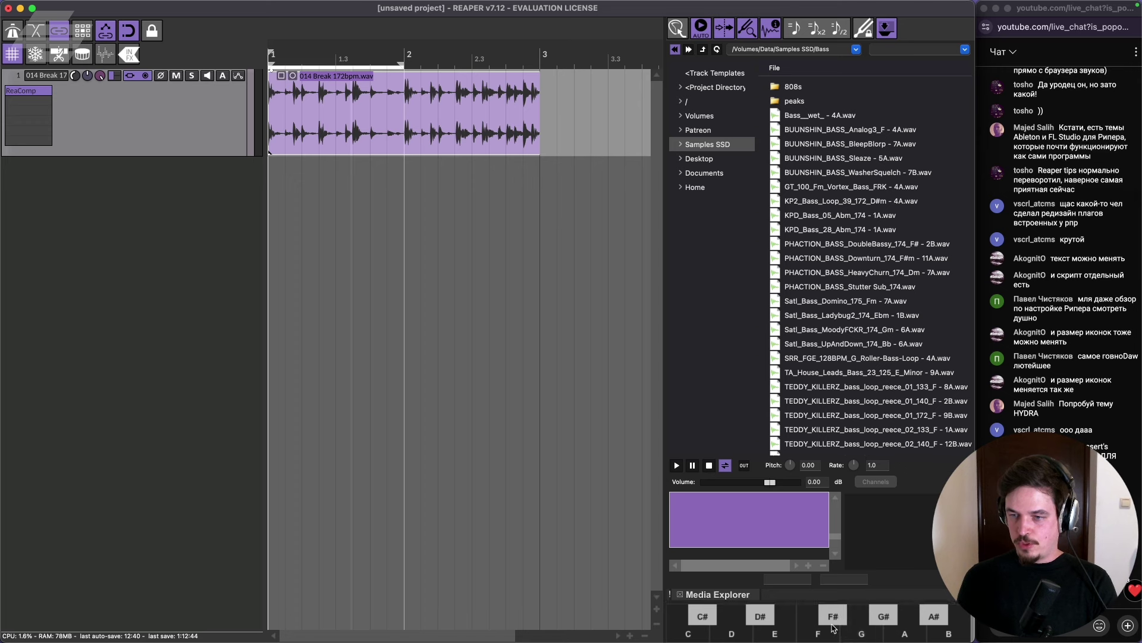
View MX Tuner's settings, including the Algorithm options, without changing them, and close the Media Explorer.
right_click(801, 634)
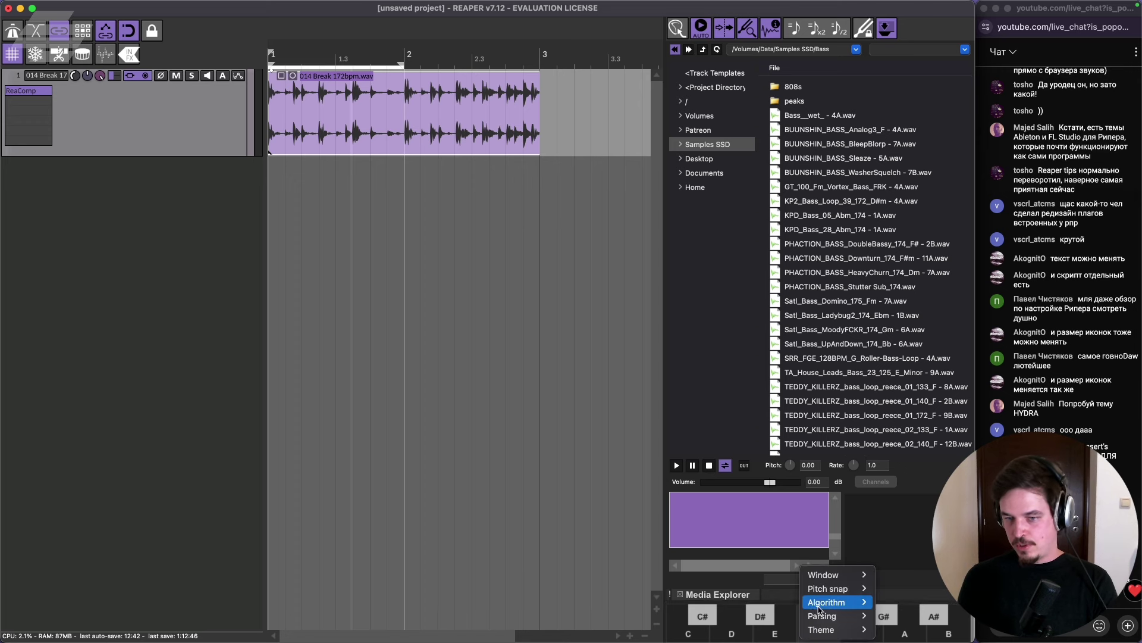
mouse_move(827, 588)
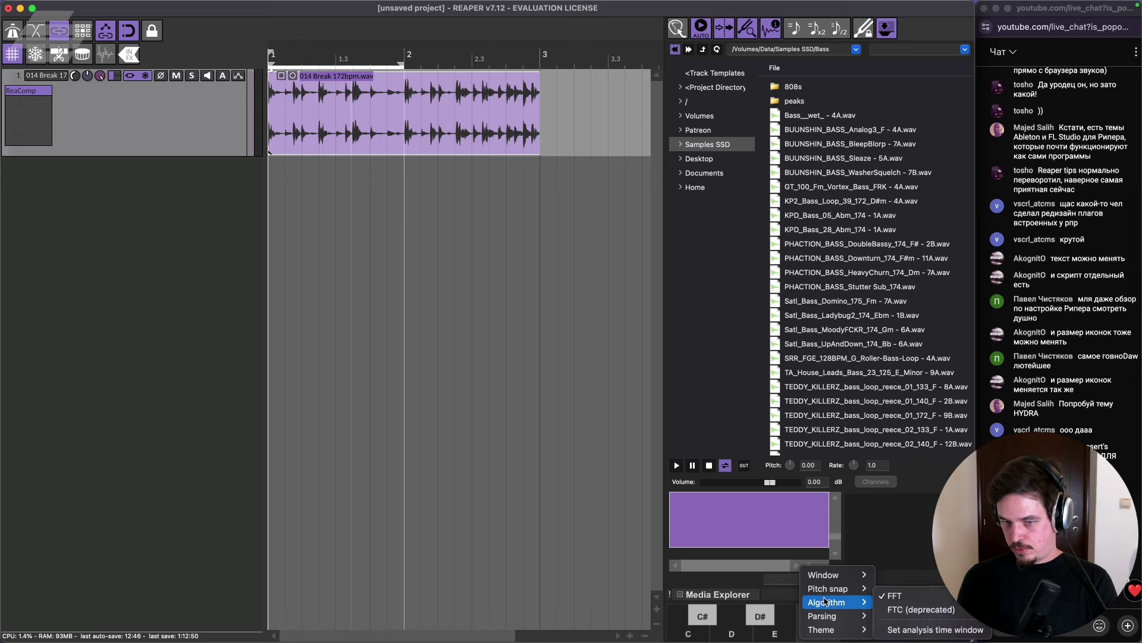
mouse_move(823, 621)
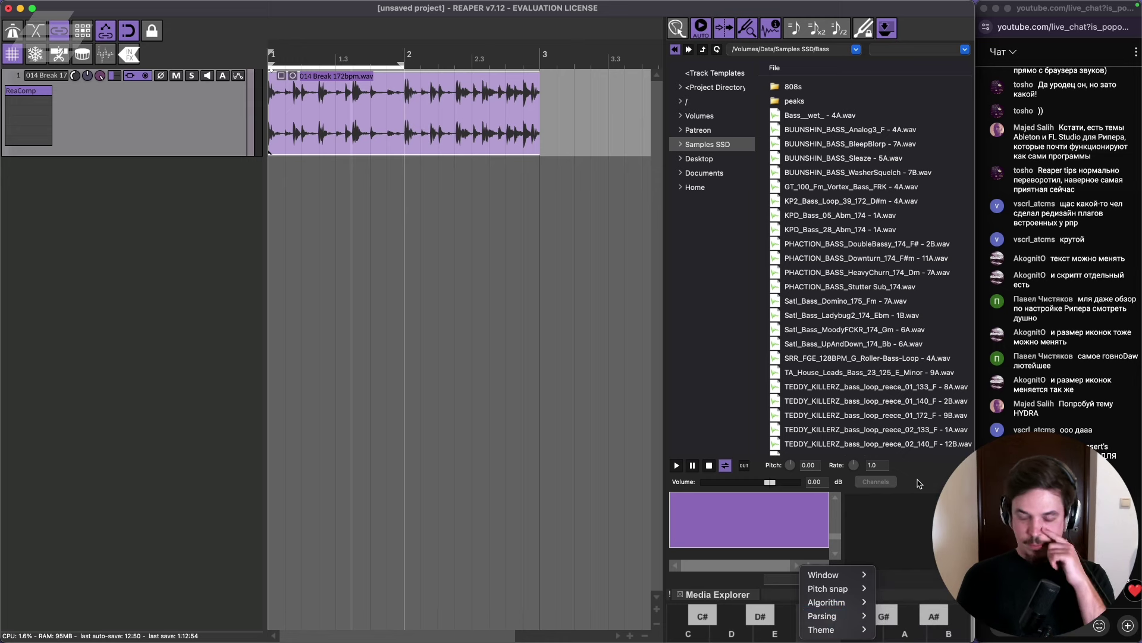
key("Escape")
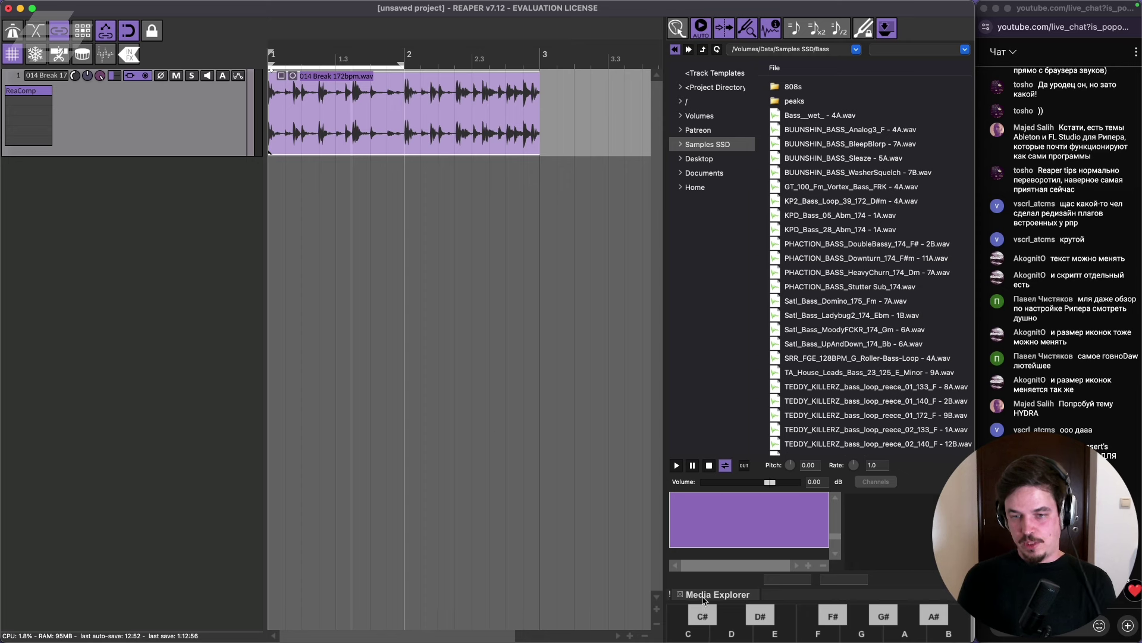
key("super+alt+x")
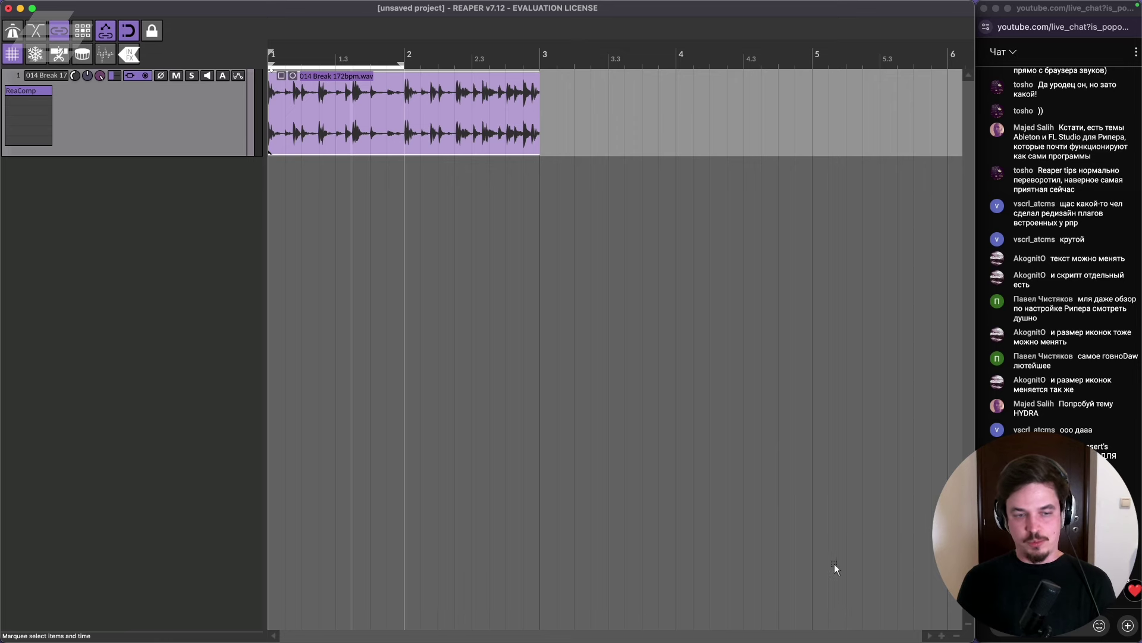
Highlight "Conditional BIP" in the Pages notes and return to REAPER.
mouse_move(720, 639)
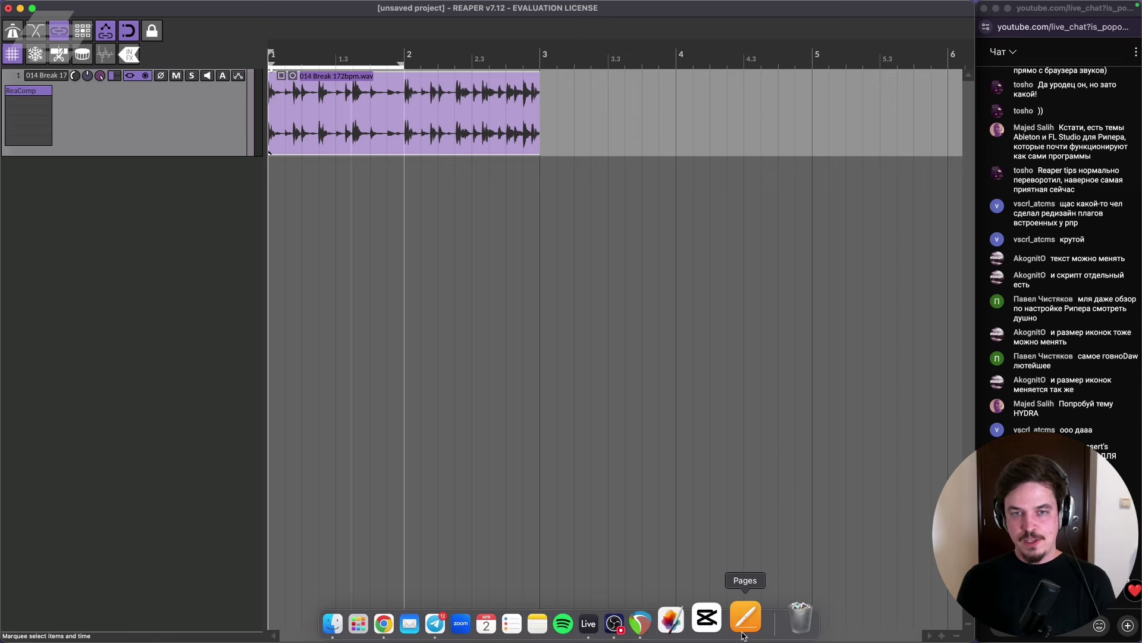
left_click(758, 620)
triple_click(307, 396)
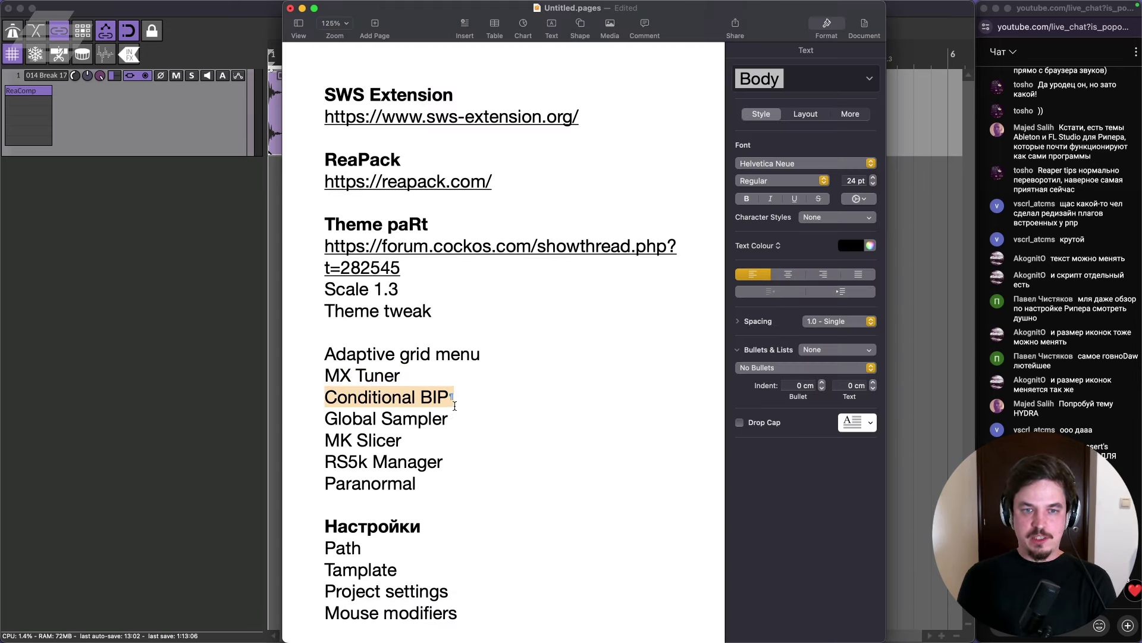
left_click(181, 344)
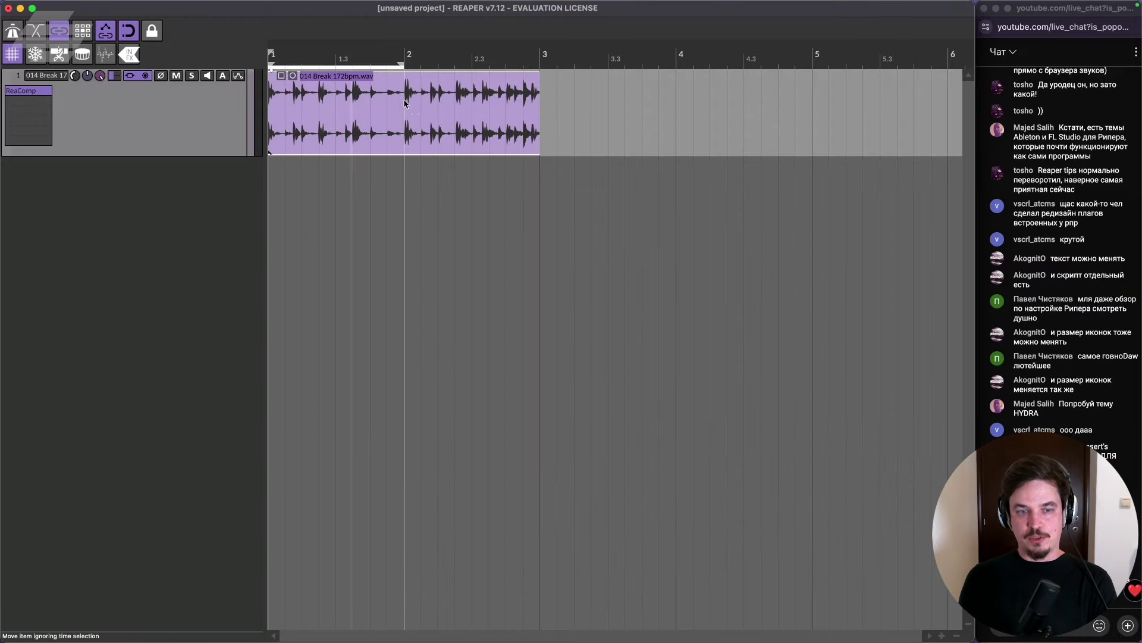
Add the Native Instruments Raum reverb to the break track after ReaComp.
scroll(403, 101, "down", 4)
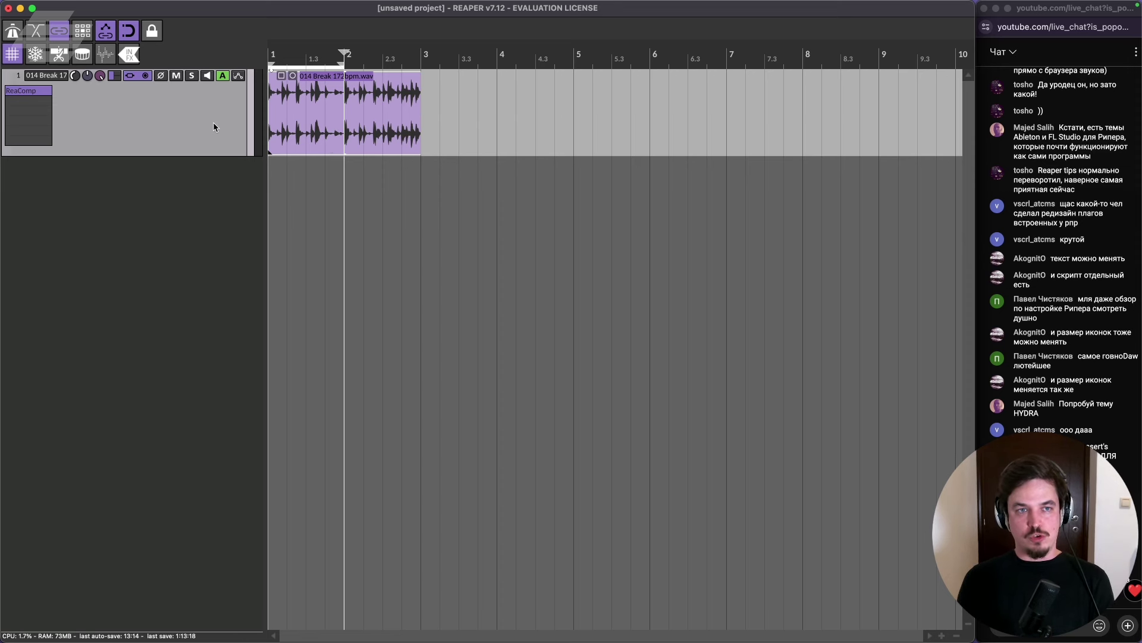
double_click(29, 105)
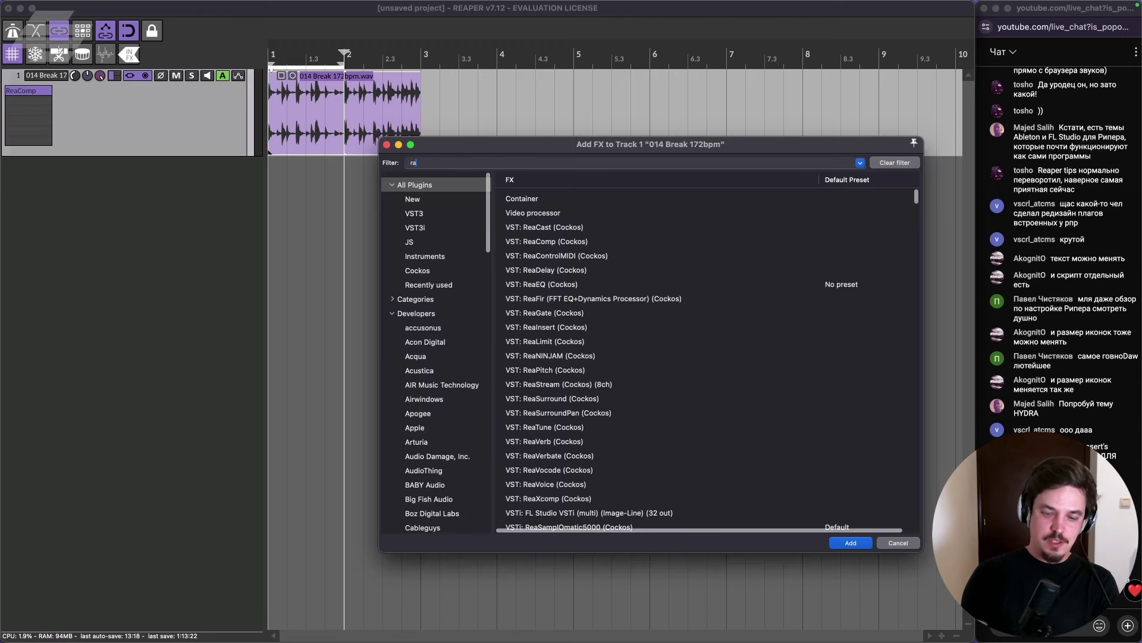
type("raum")
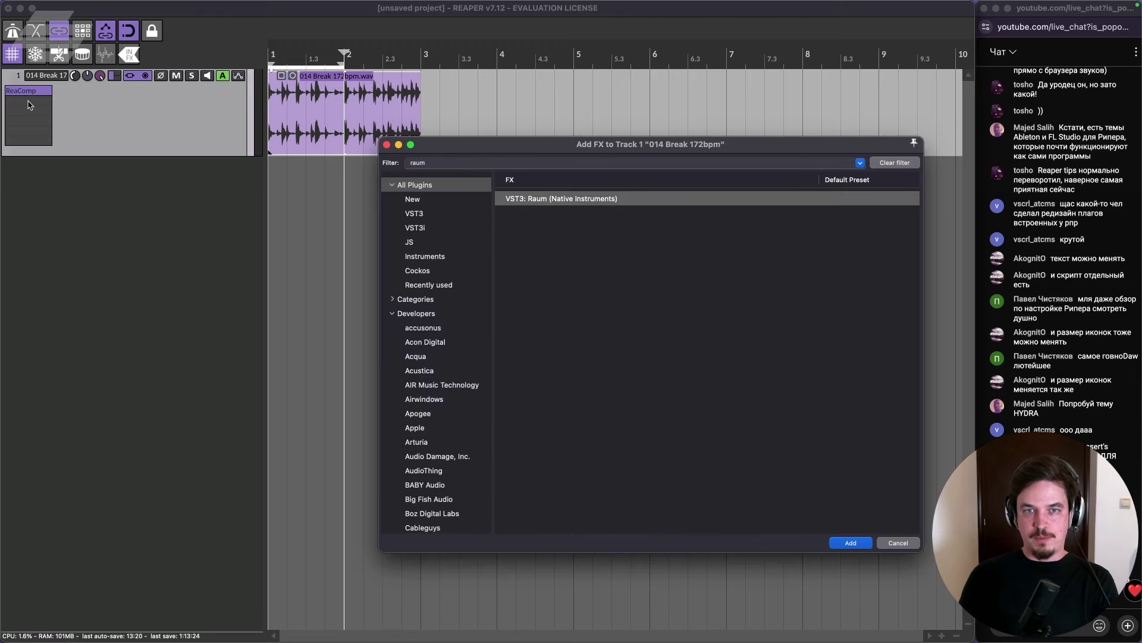
key("Return")
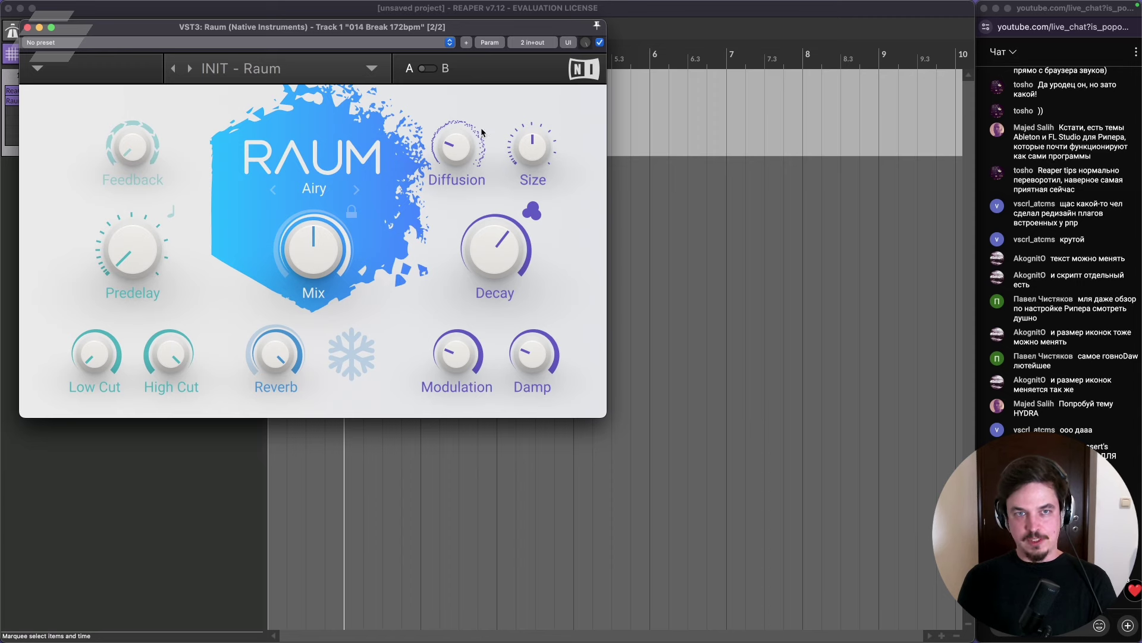
Move the Raum window off the timeline, set a loop over the last part of bar 2, and play from beat 2.2.
left_click_drag(440, 31, 525, 156)
left_click_drag(374, 60, 422, 63)
left_click(518, 59)
left_click(501, 58)
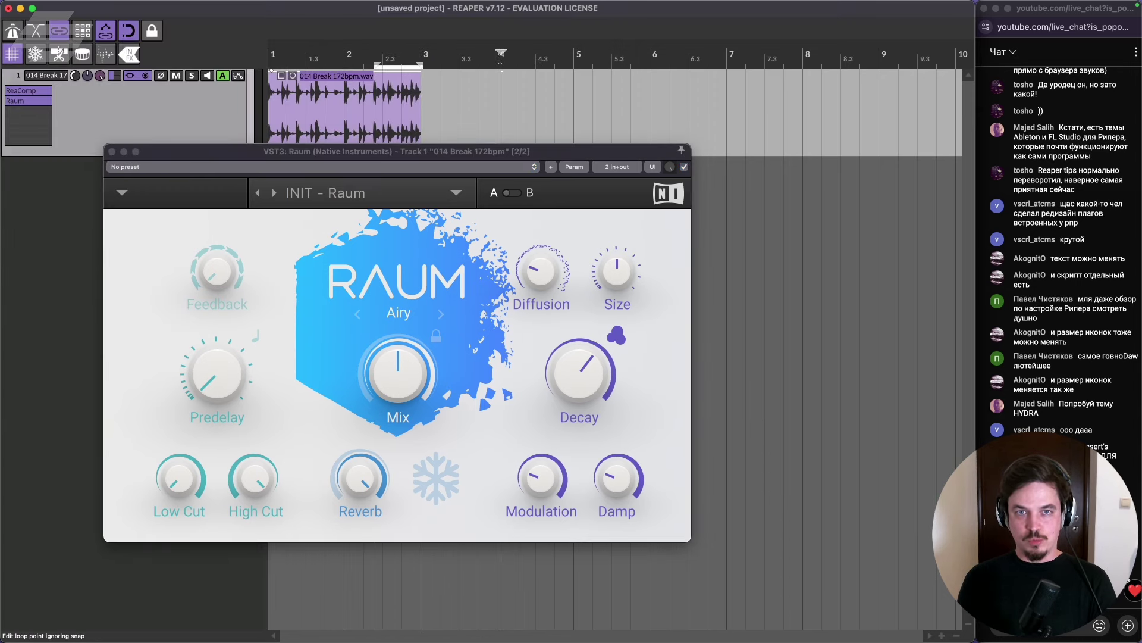
left_click(364, 58)
key("space")
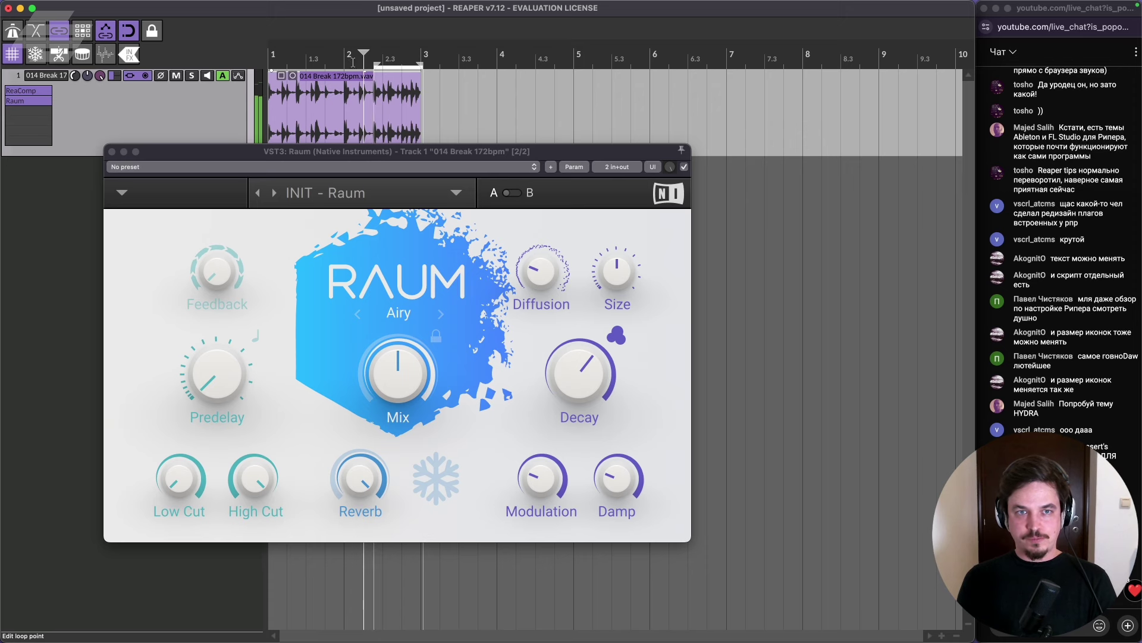
Close the Raum window and select the break clip on track 1.
left_click(325, 58)
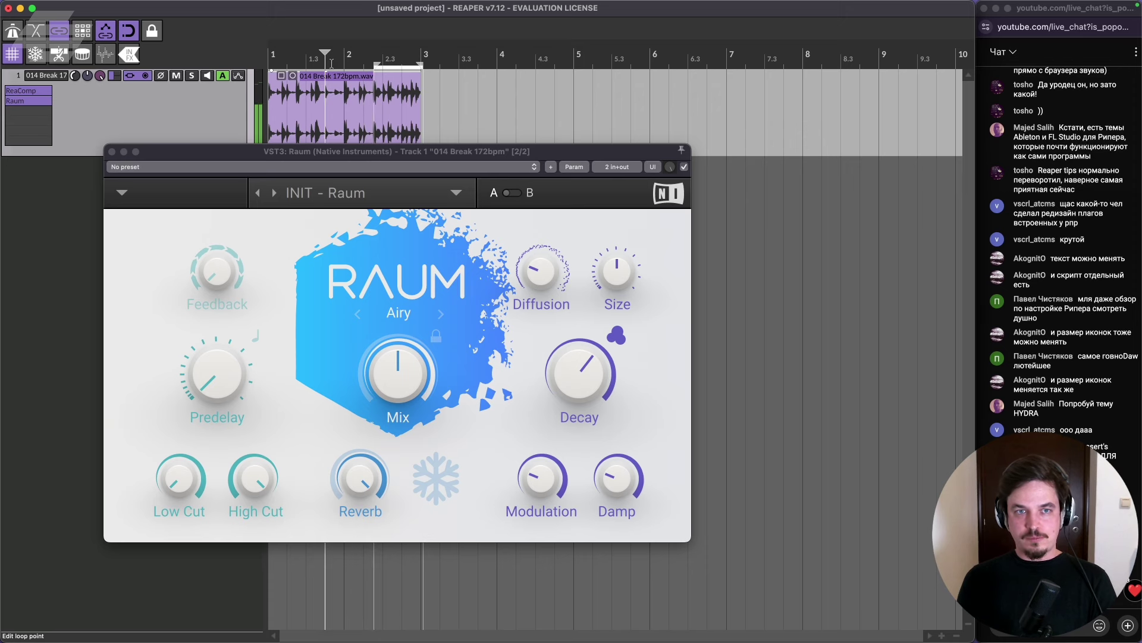
left_click(112, 152)
left_click(284, 103)
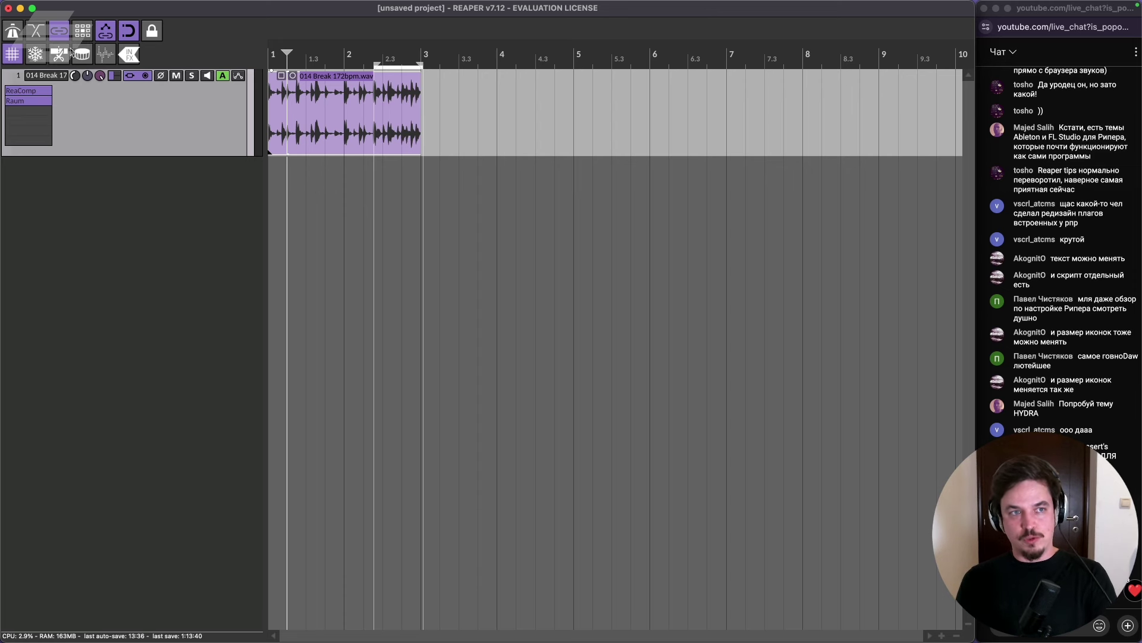
View the break clip's item commands, including the options to apply track/take FX as a new take.
right_click(294, 103)
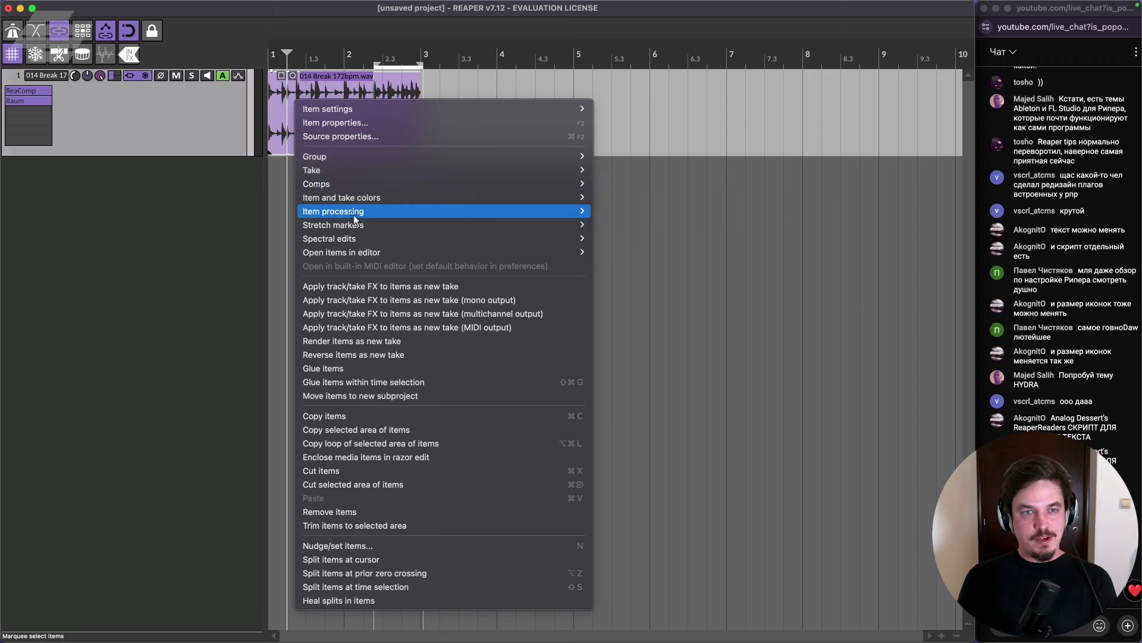
mouse_move(354, 213)
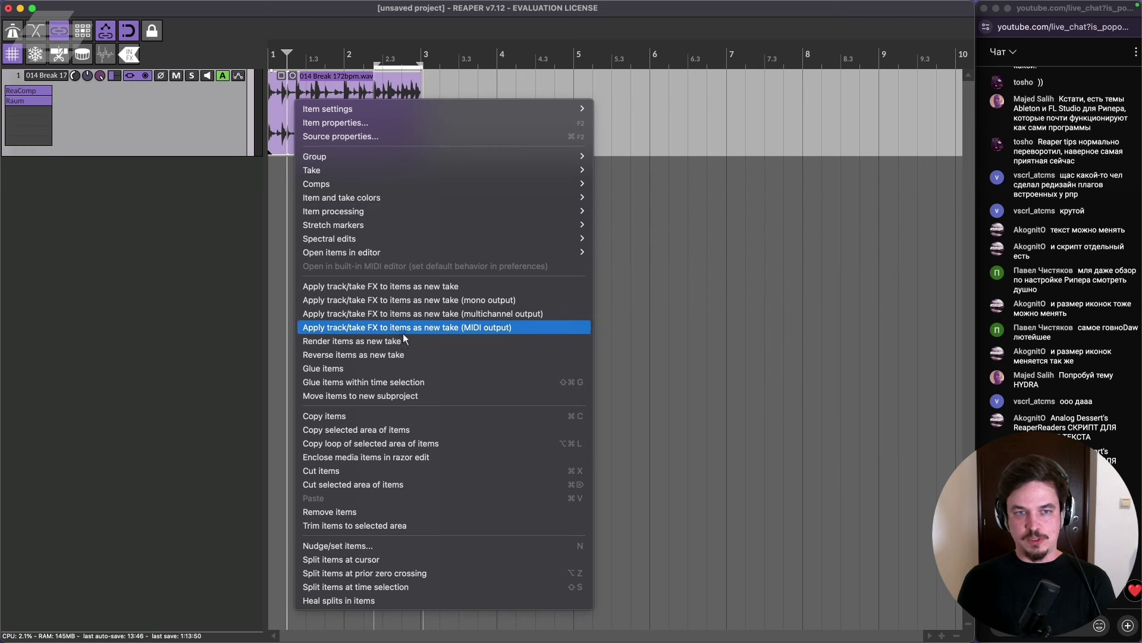
left_click(380, 301)
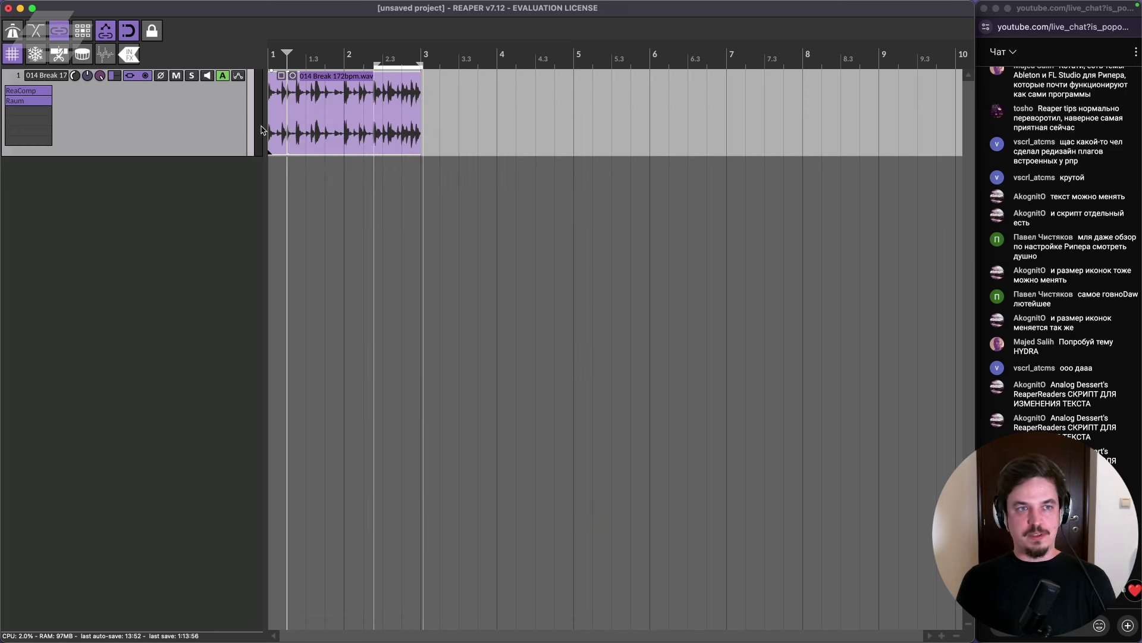
Bounce the break clip with its track effects to a new track and lengthen the rendered clip to include the reverb tail.
left_click(306, 104)
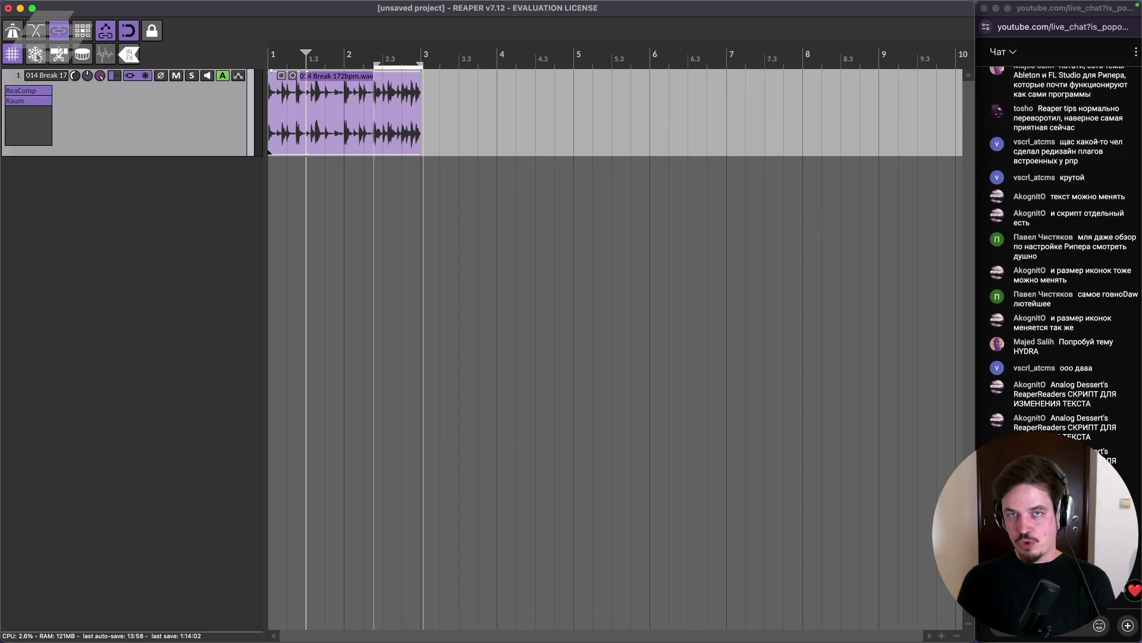
left_click(36, 55)
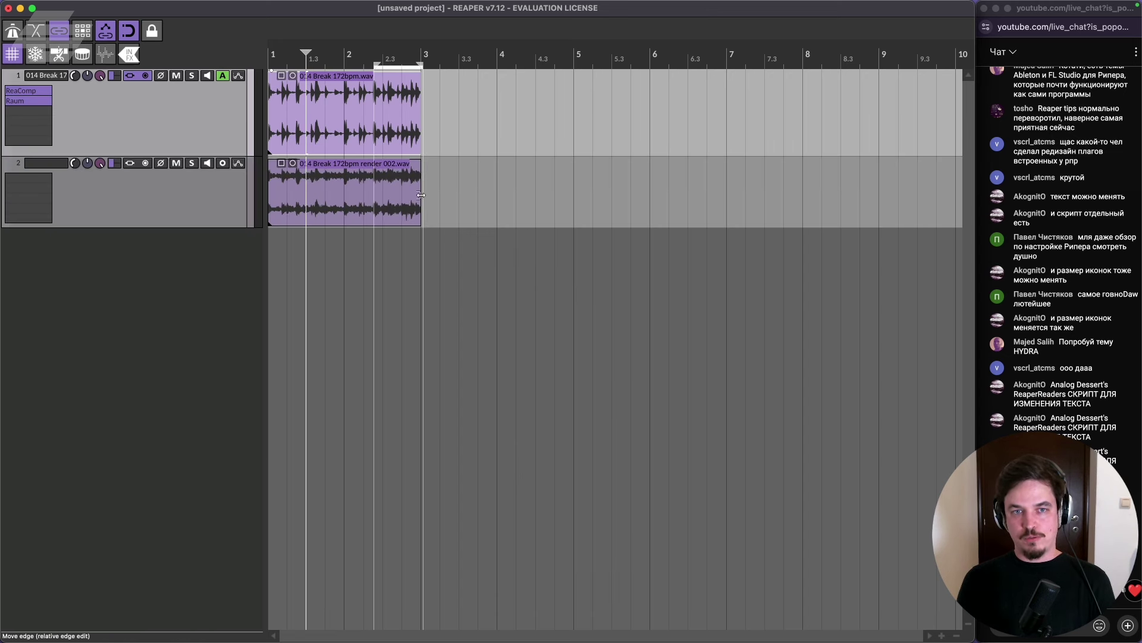
left_click_drag(421, 196, 555, 192)
Move the rendered clip on track 2 to start at bar 4 and try to extend its end further.
left_click_drag(440, 188, 652, 188)
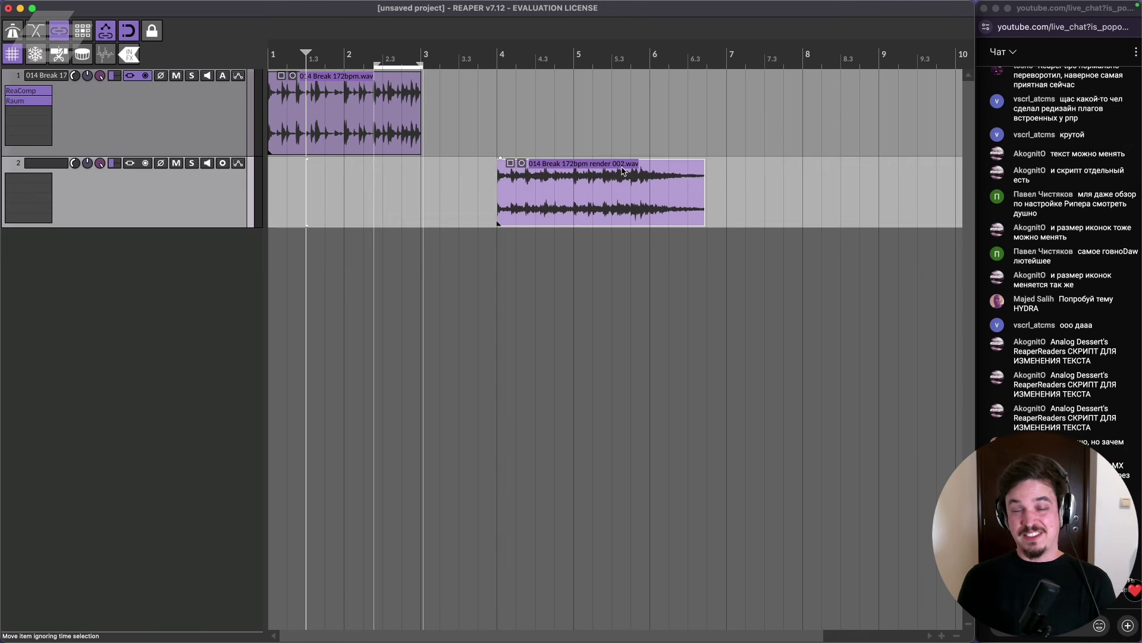
left_click_drag(702, 189, 775, 191)
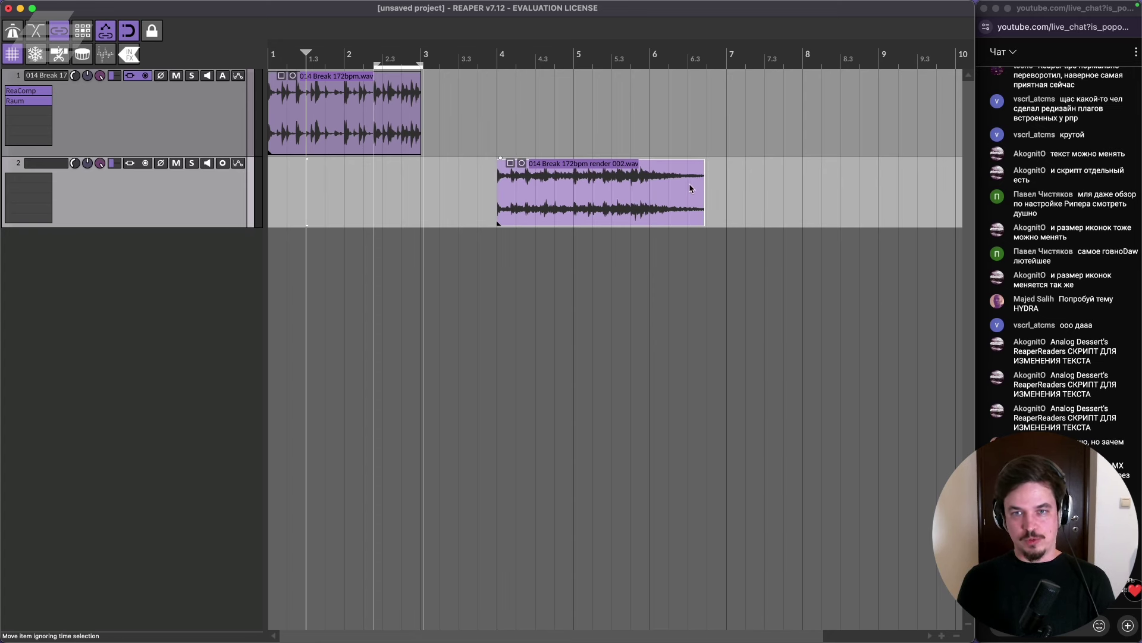
scroll(709, 183, "up", 5)
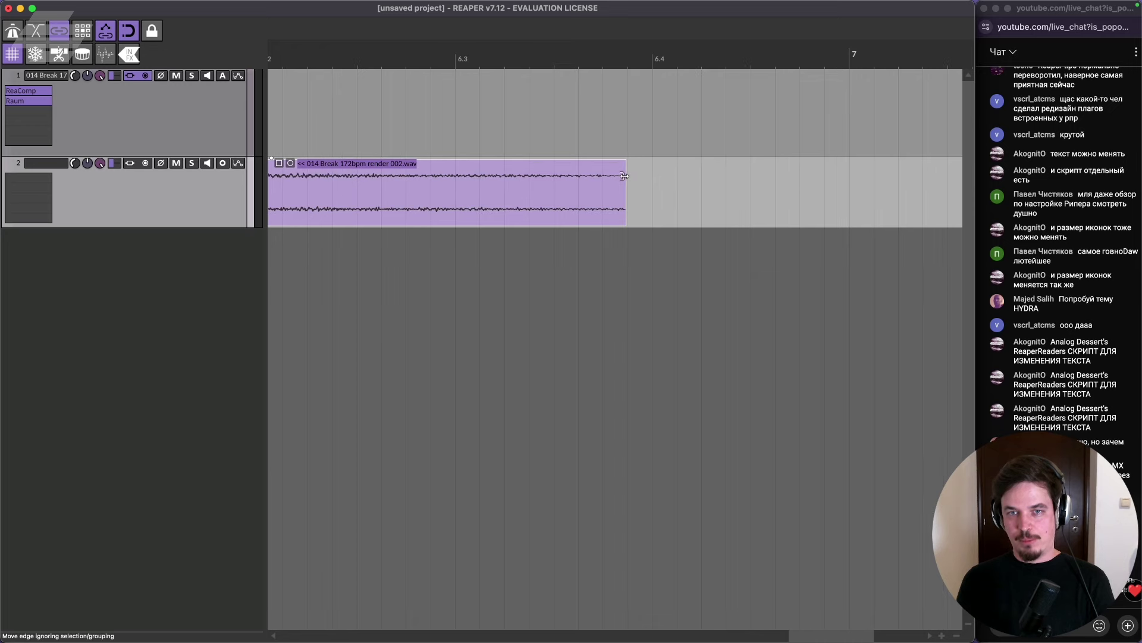
scroll(631, 181, "down", 5)
scroll(628, 180, "down", 6)
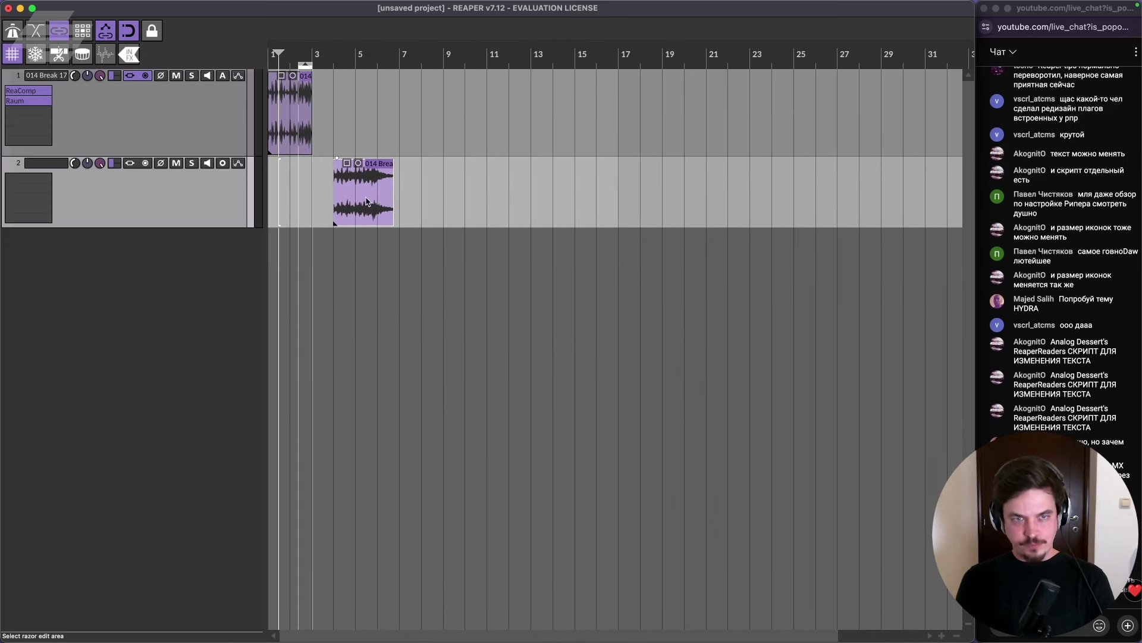
Move the rendered clip on track 2 to bar 9, and from there to bar 5.
left_click_drag(377, 207, 468, 190)
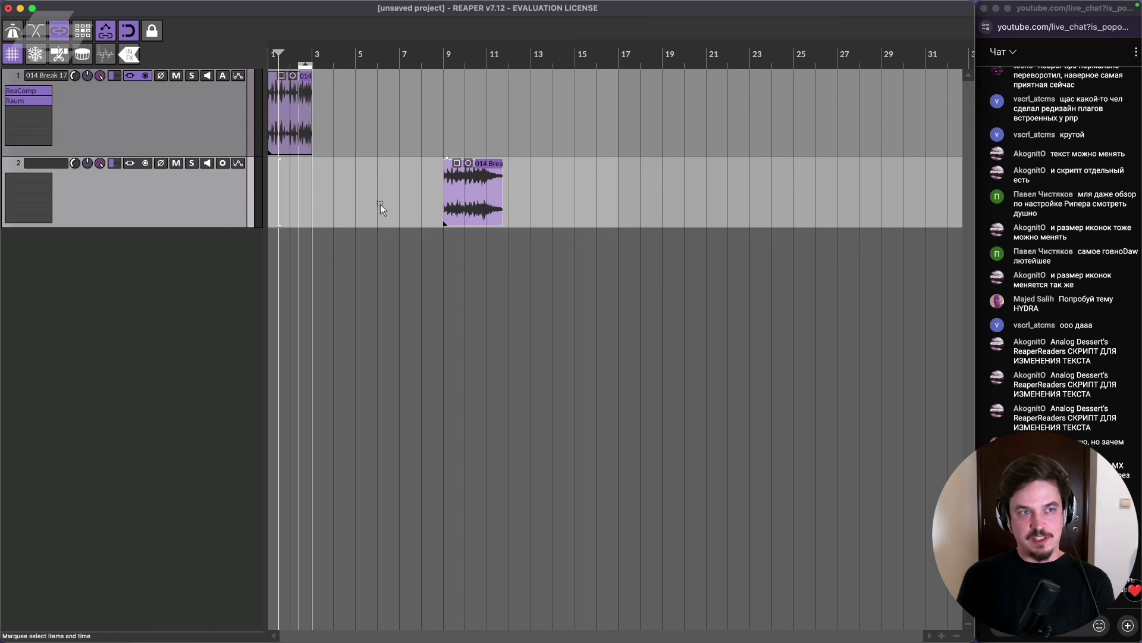
left_click(117, 136)
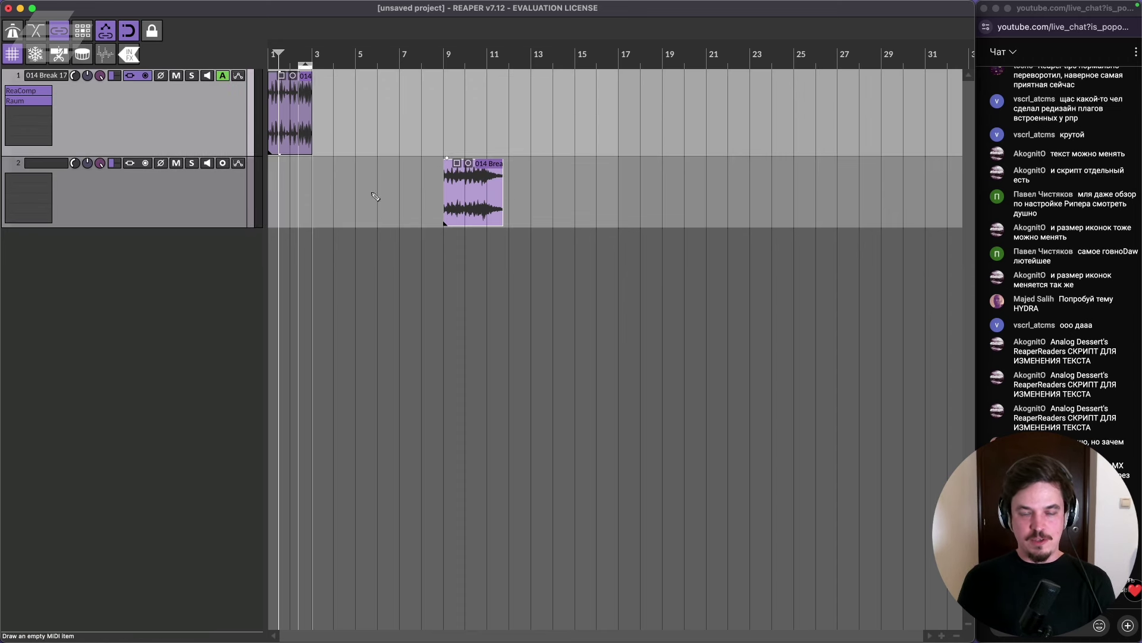
scroll(381, 196, "up", 5)
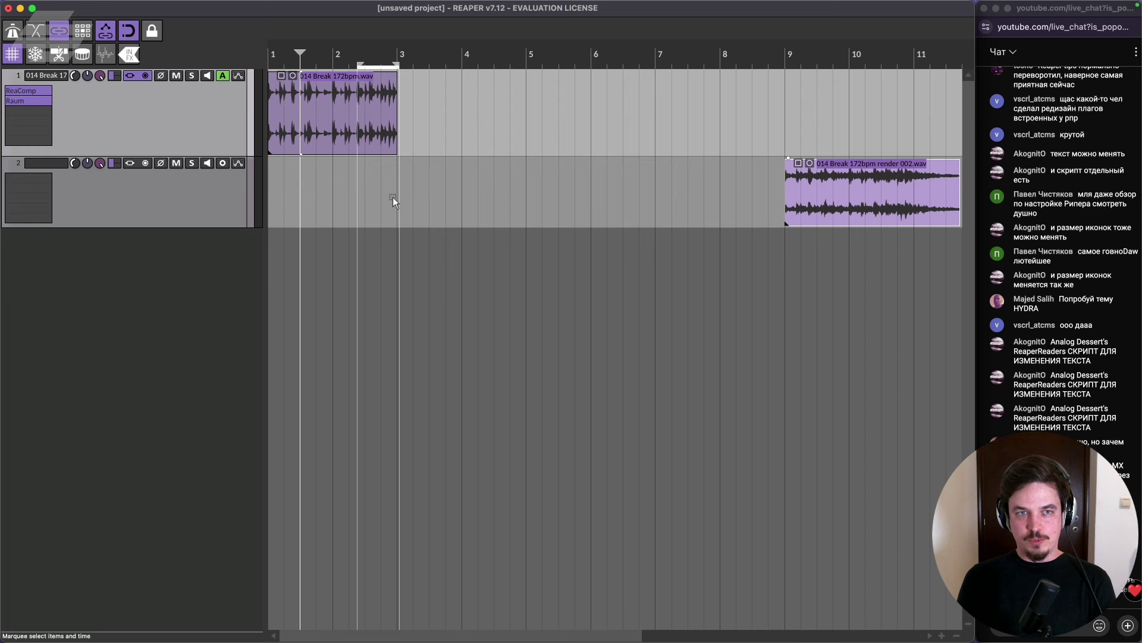
left_click(251, 208)
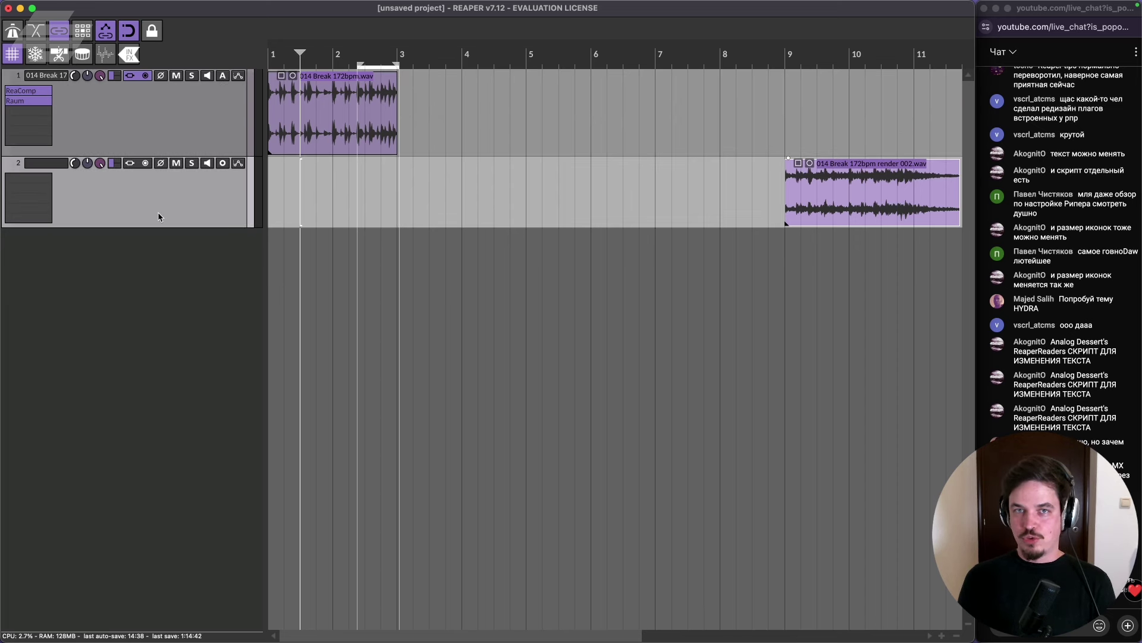
scroll(712, 204, "down", 2)
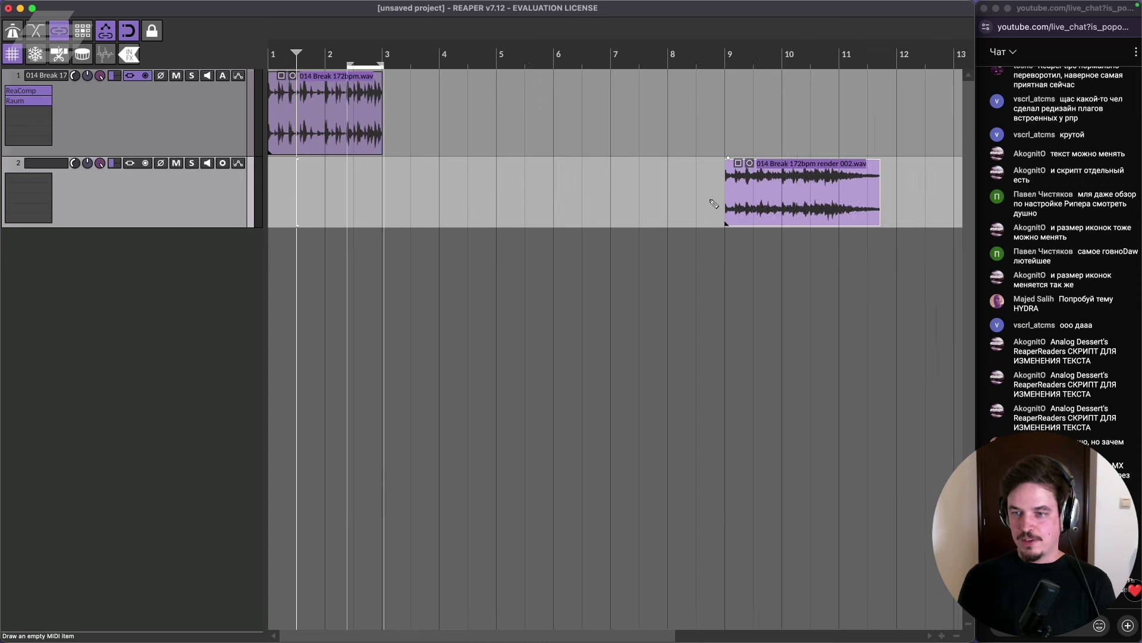
scroll(714, 204, "down", 1)
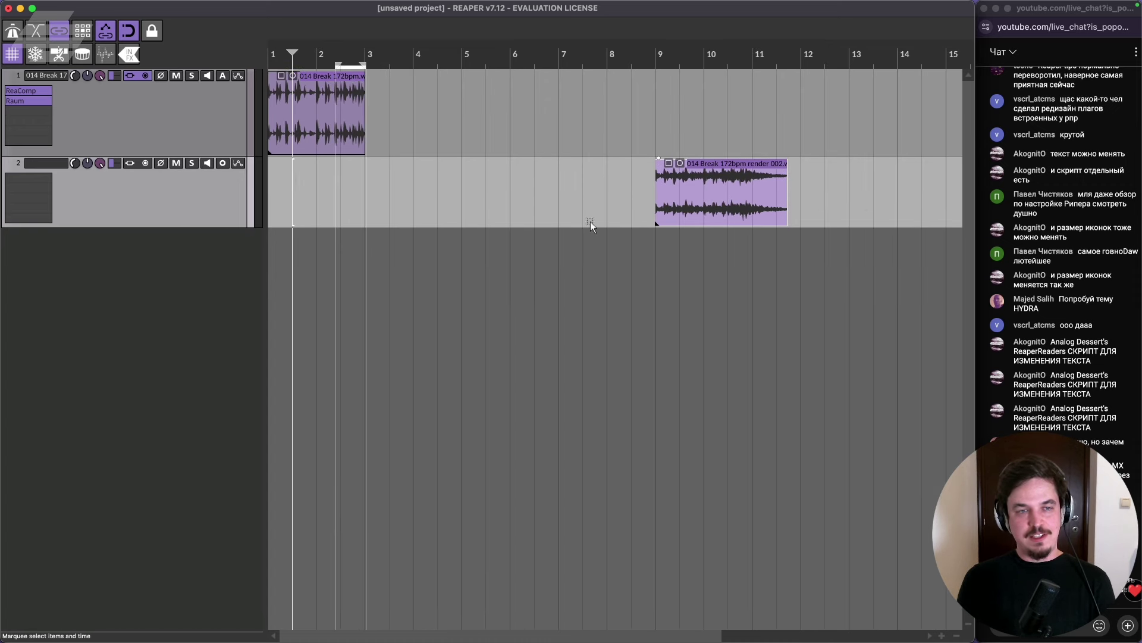
left_click_drag(745, 198, 526, 189)
scroll(351, 140, "up", 4)
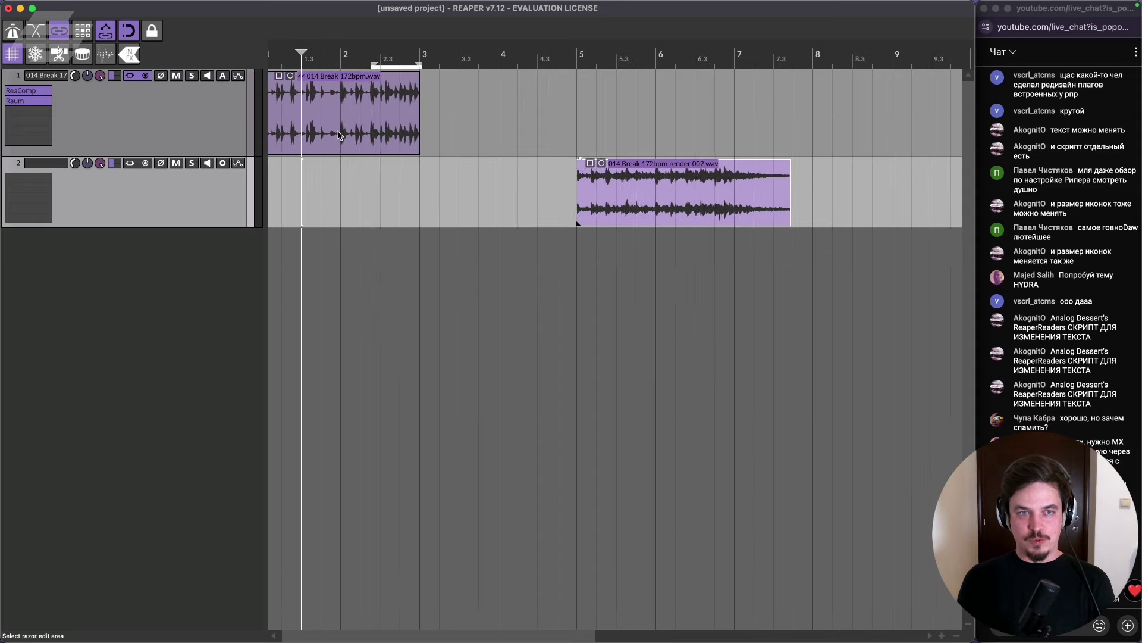
Split the break clip on track 1 into three pieces at beat 1.4 and at bar 2.
scroll(363, 139, "down", 3)
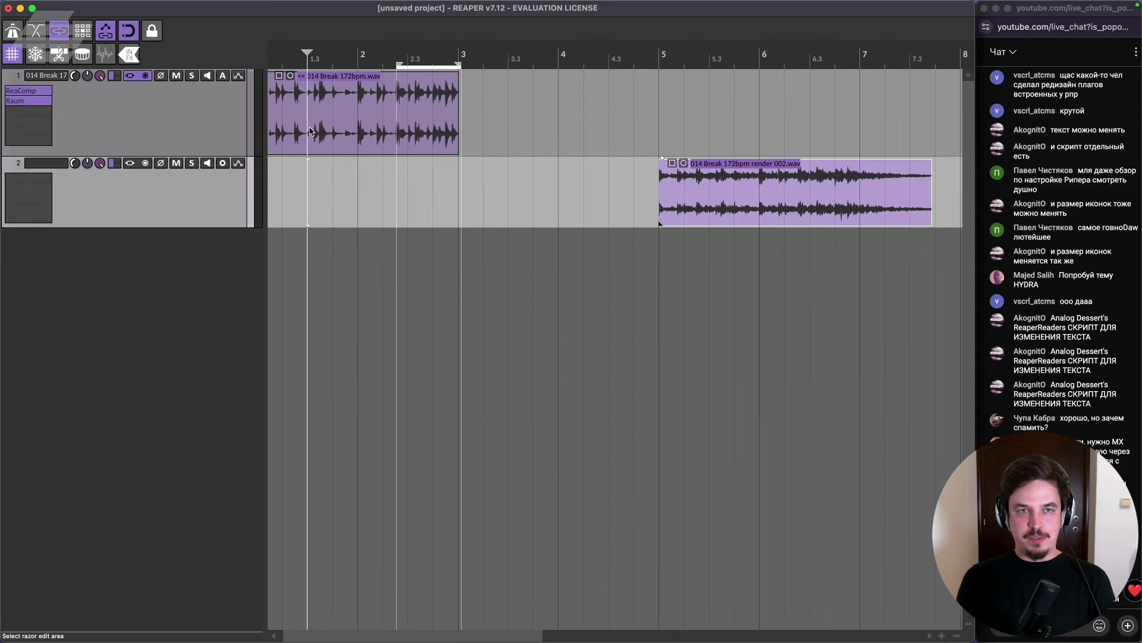
left_click(309, 133)
key("s")
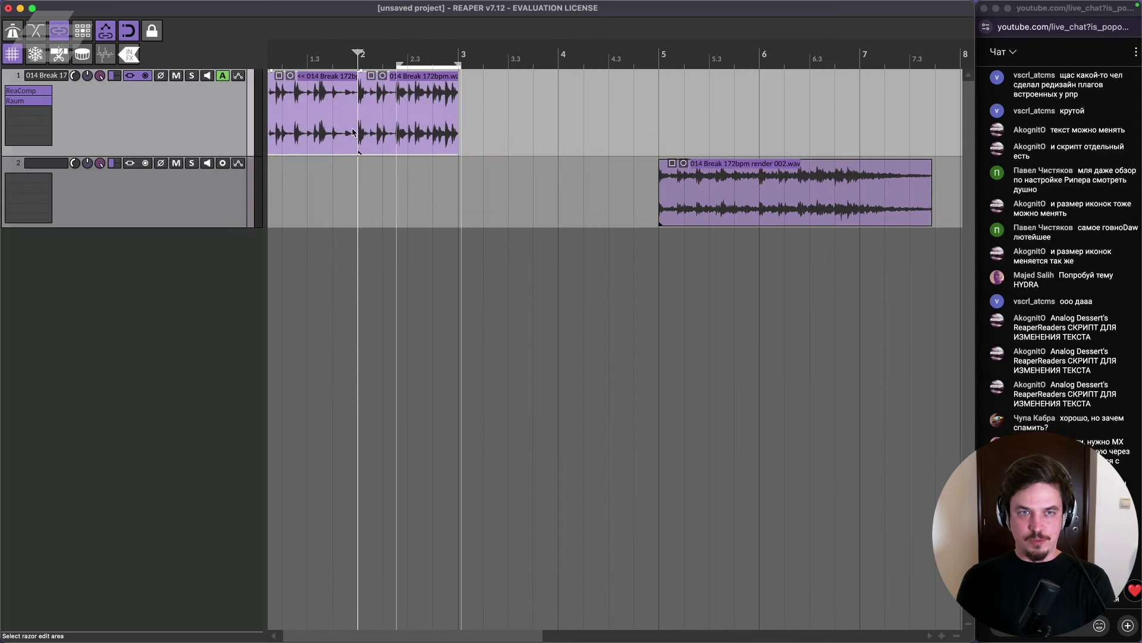
key("s")
left_click(381, 119)
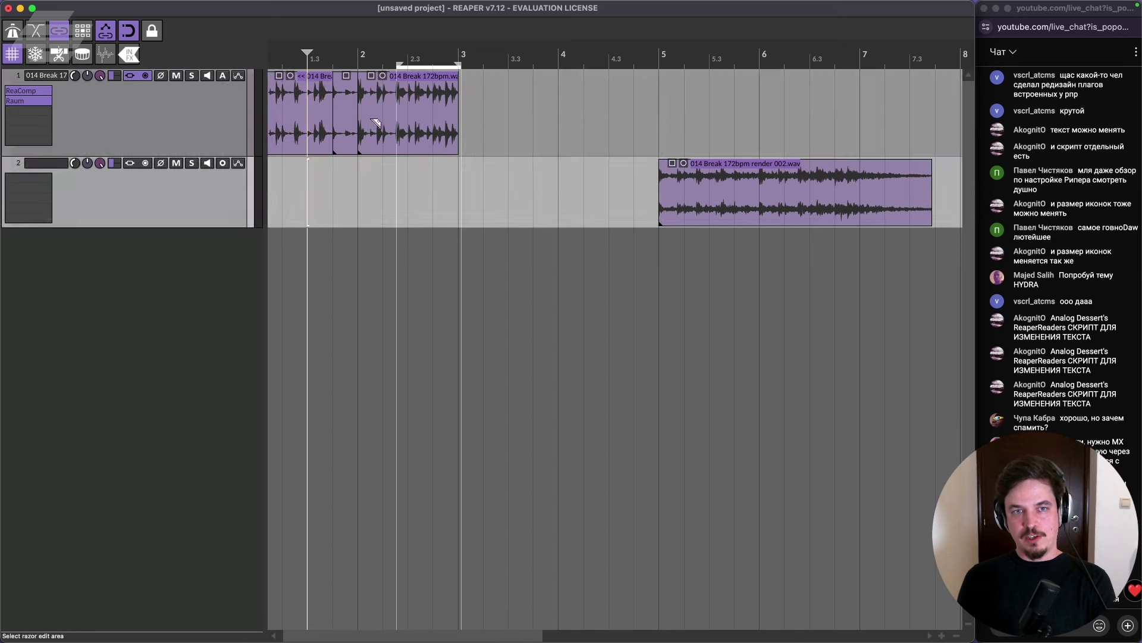
scroll(305, 159, "up", 3)
scroll(307, 161, "left", 1)
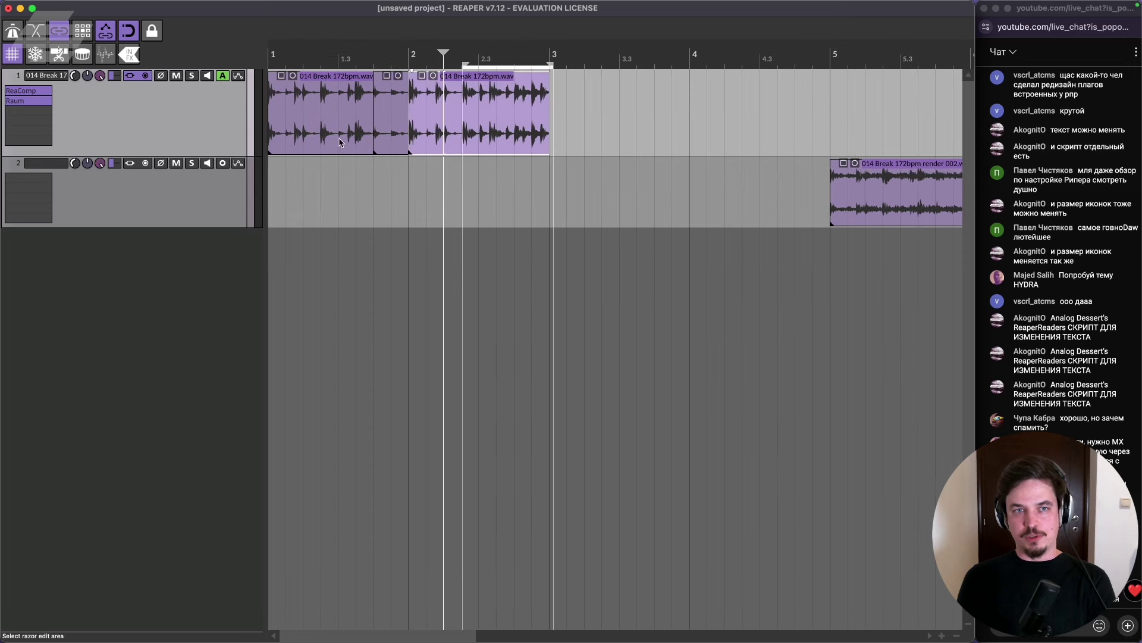
Select all three break pieces on track 1 and bounce them with the track effects to a new track.
left_click(338, 138)
left_click(390, 105)
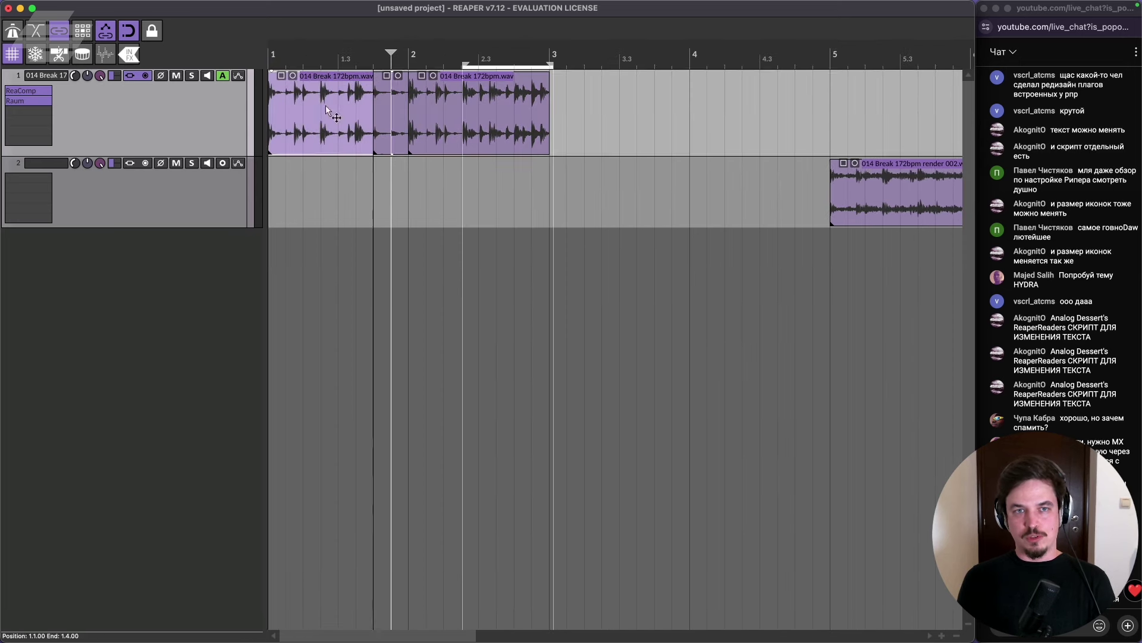
left_click(461, 119)
left_click_drag(581, 127, 356, 143)
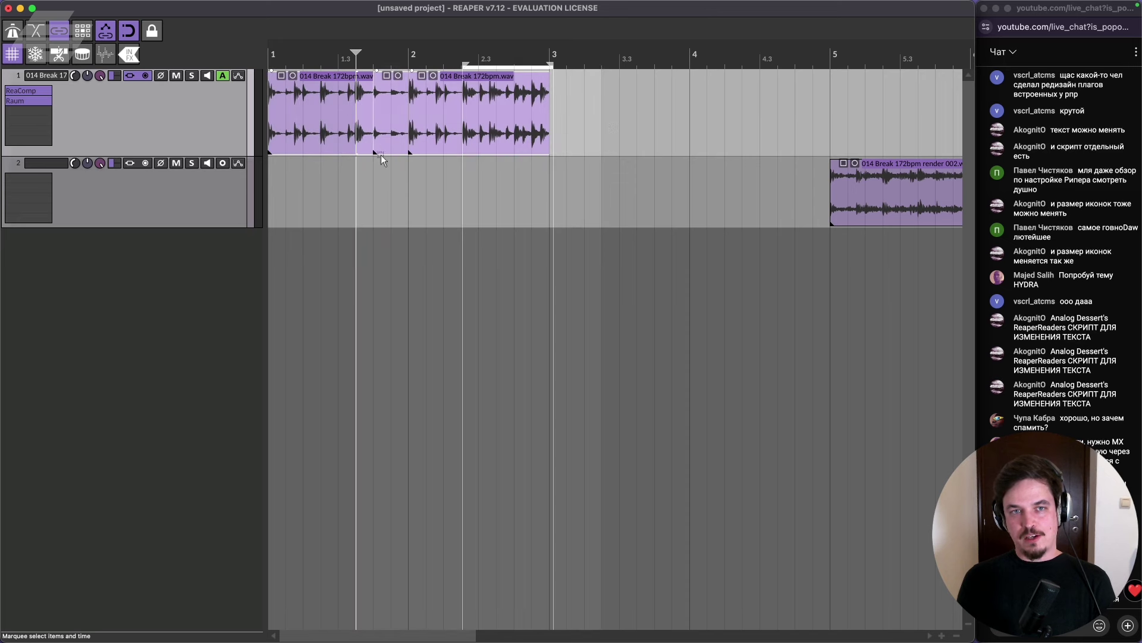
left_click(36, 56)
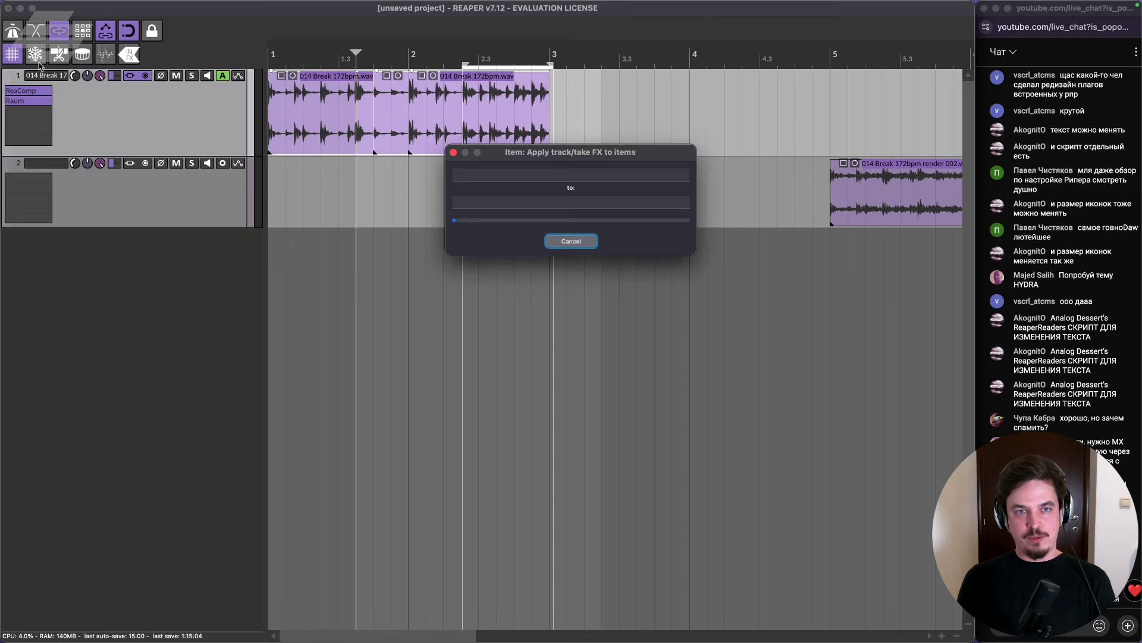
left_click(384, 204)
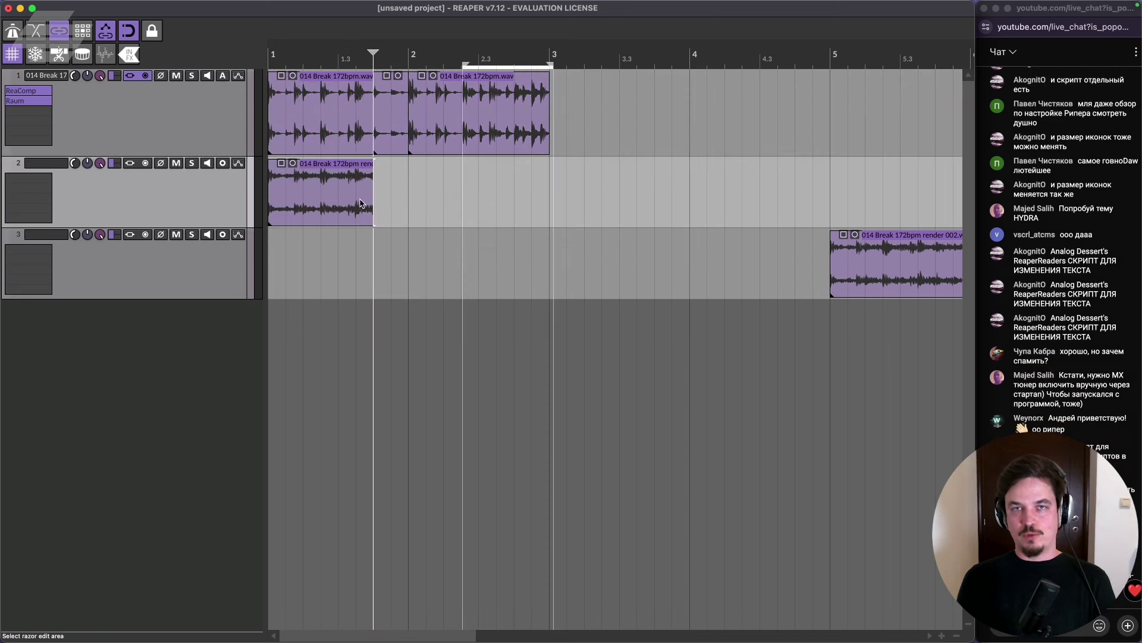
left_click_drag(364, 202, 530, 199)
Undo both bounces and the splits until only the whole break clip on track 1 is left.
key("super+z")
key("super+z")
key("super+z")
key("super+z")
key("super+z")
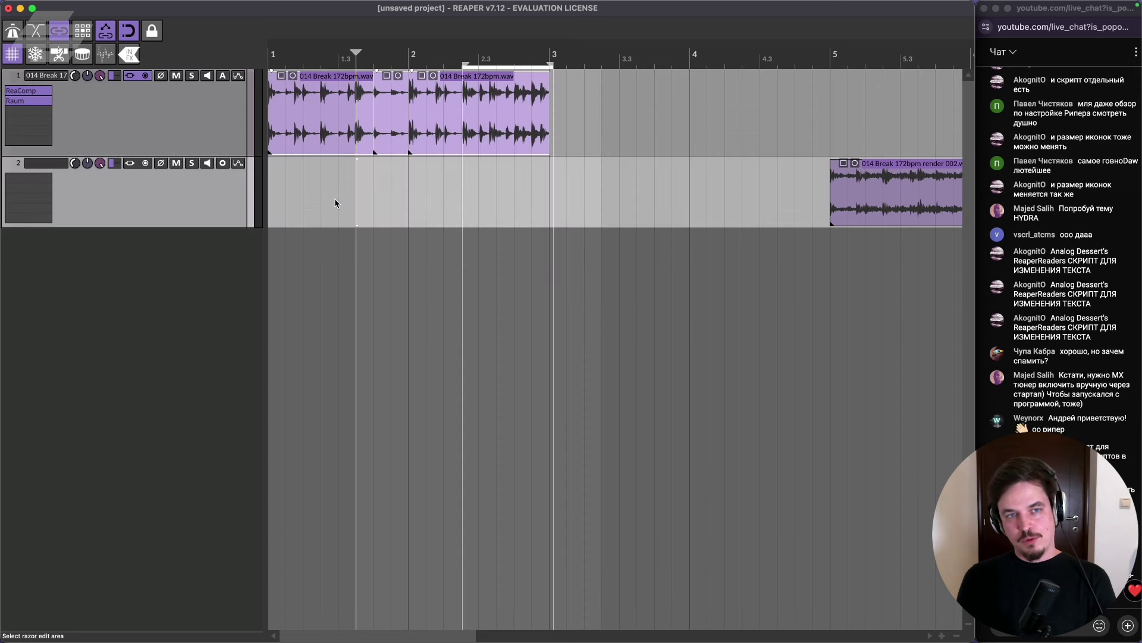
key("super+z")
key("super+z")
key("super+z")
key("super+z")
key("super+z")
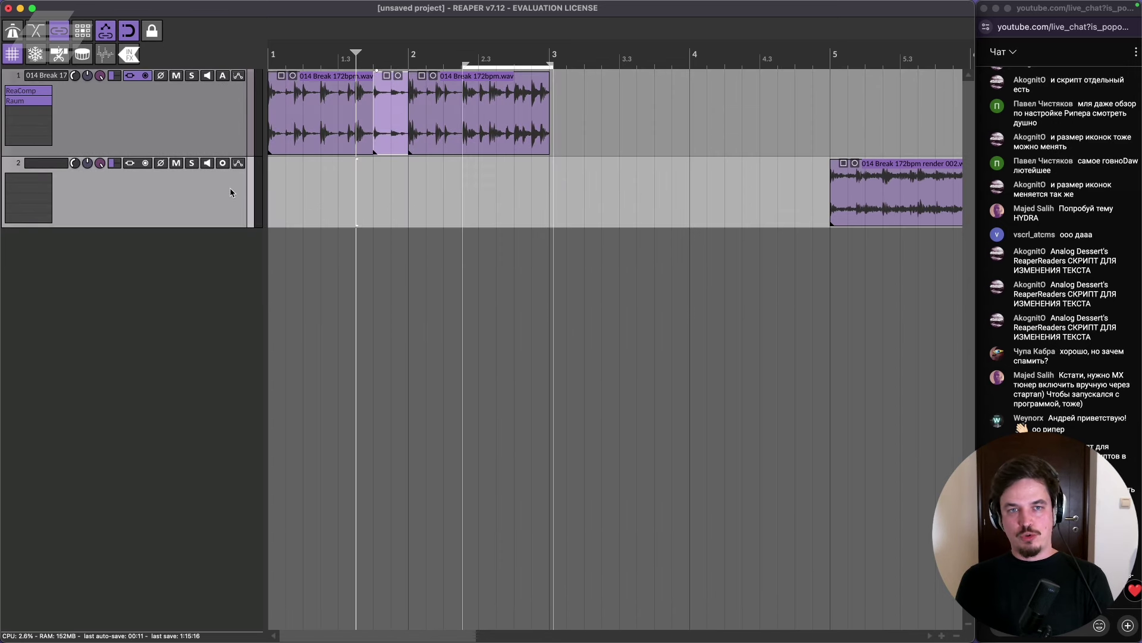
key("super+z")
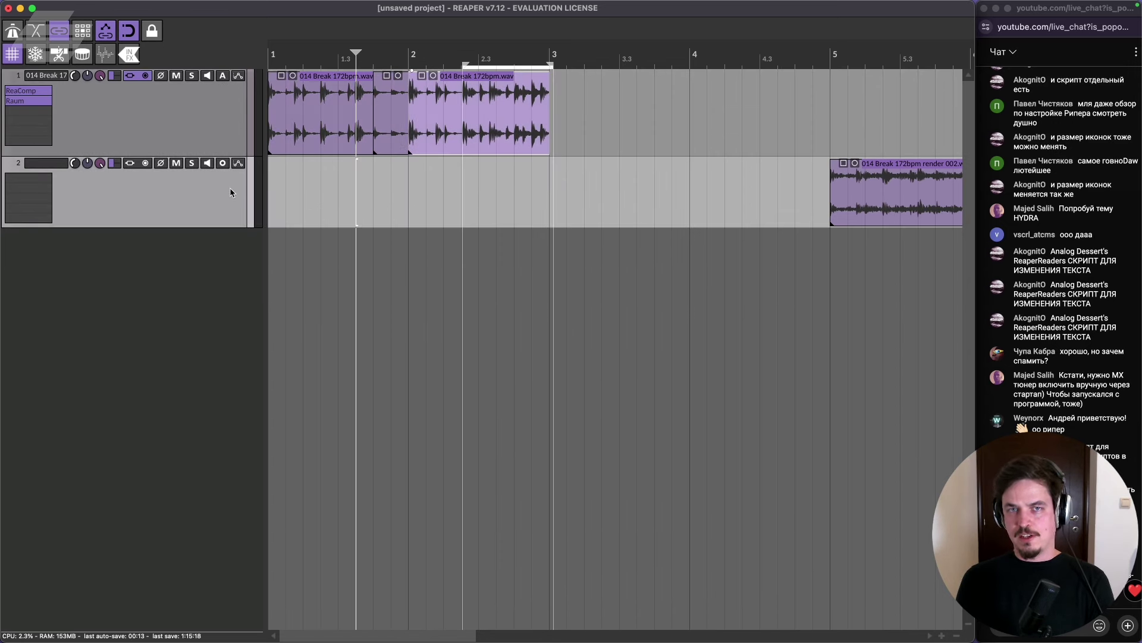
key("super+z")
key("super+z")
key("super+z")
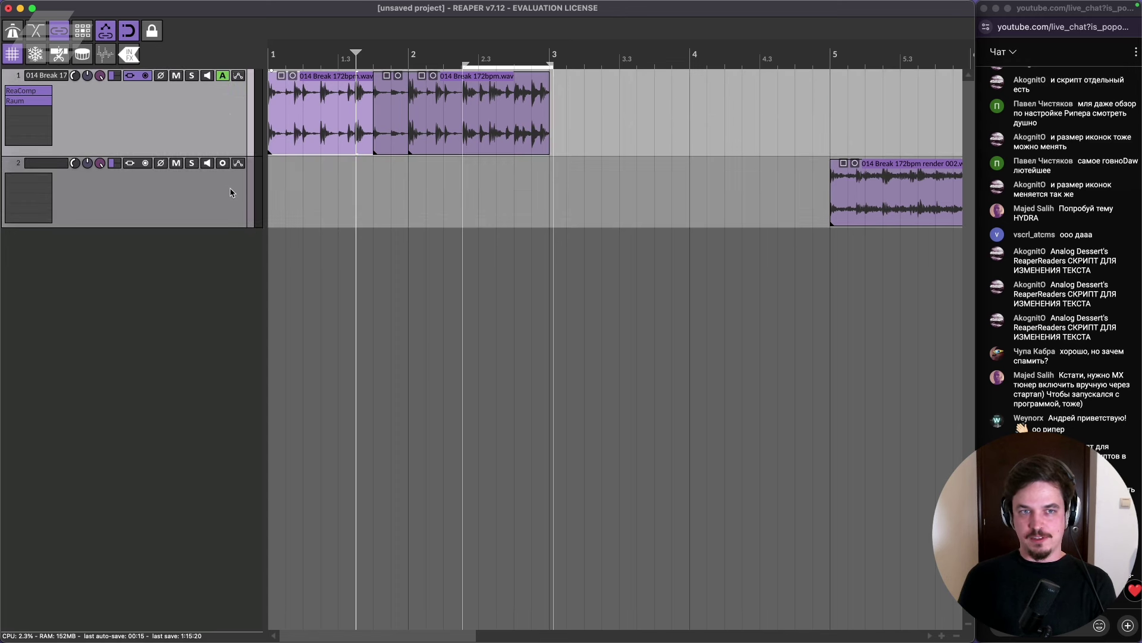
key("super+z")
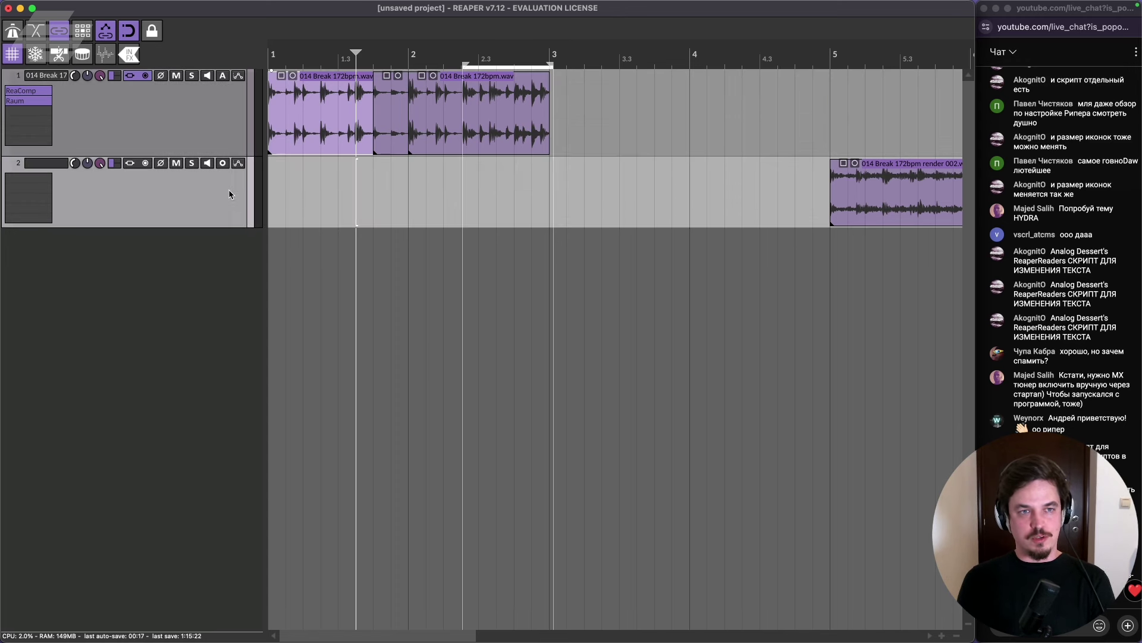
key("super+z")
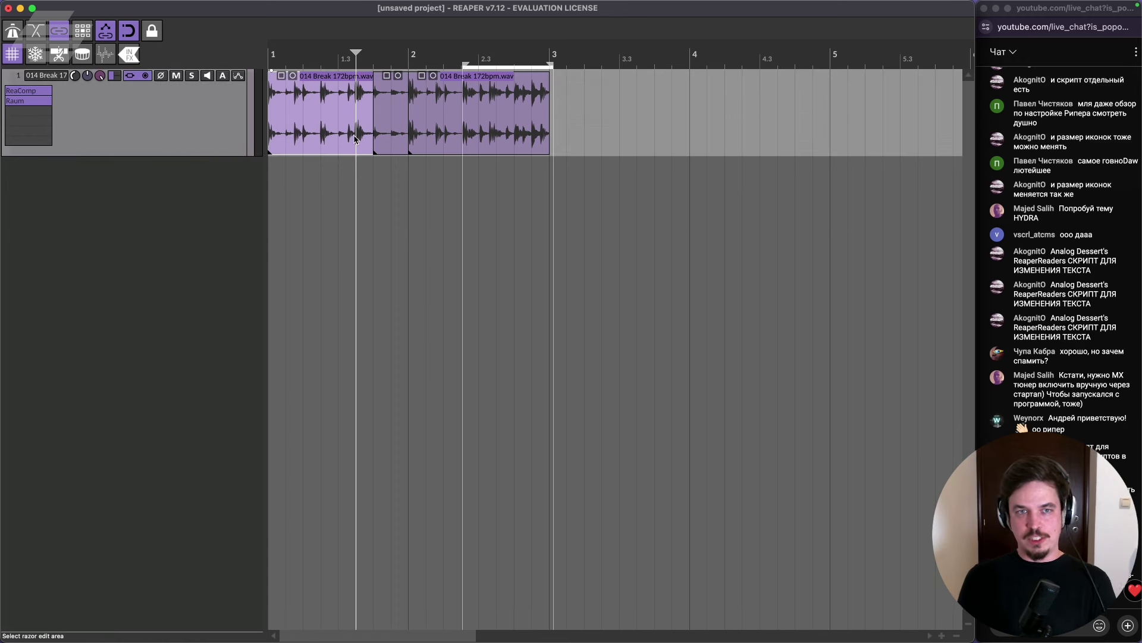
key("super+z")
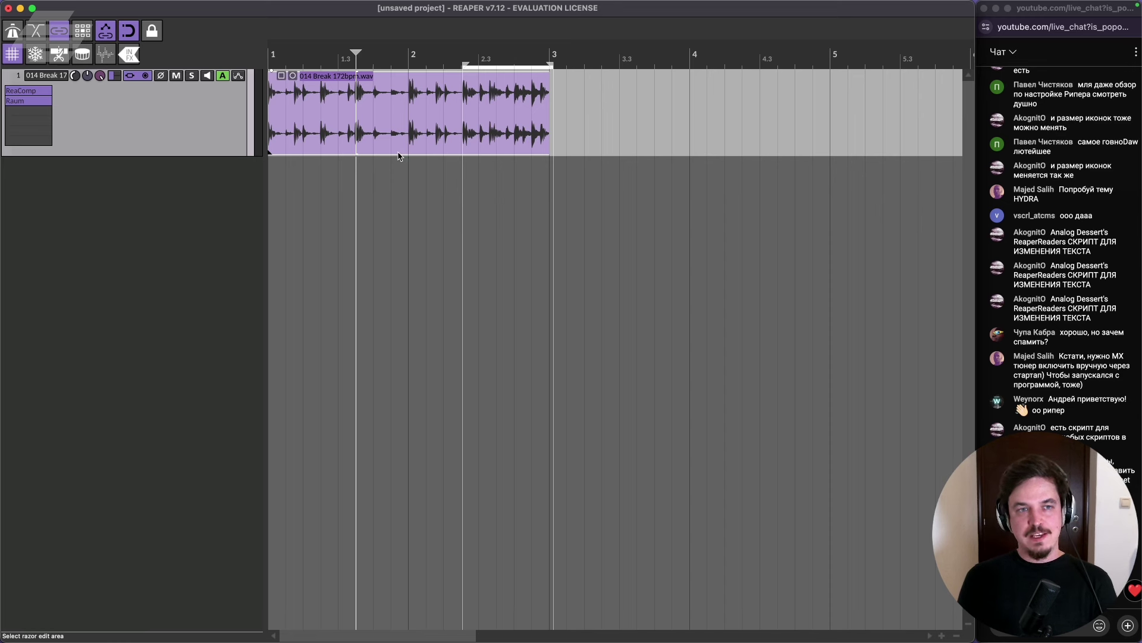
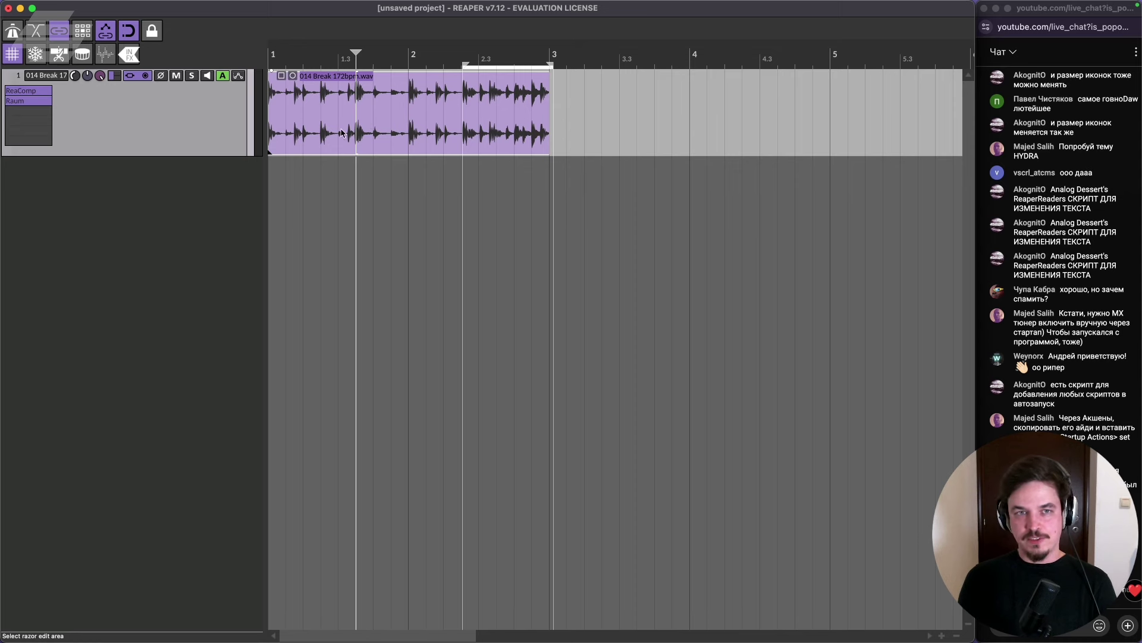
Run the action that renders the selected area of track 1 to multichannel stem tracks and mutes the originals.
right_click(393, 106)
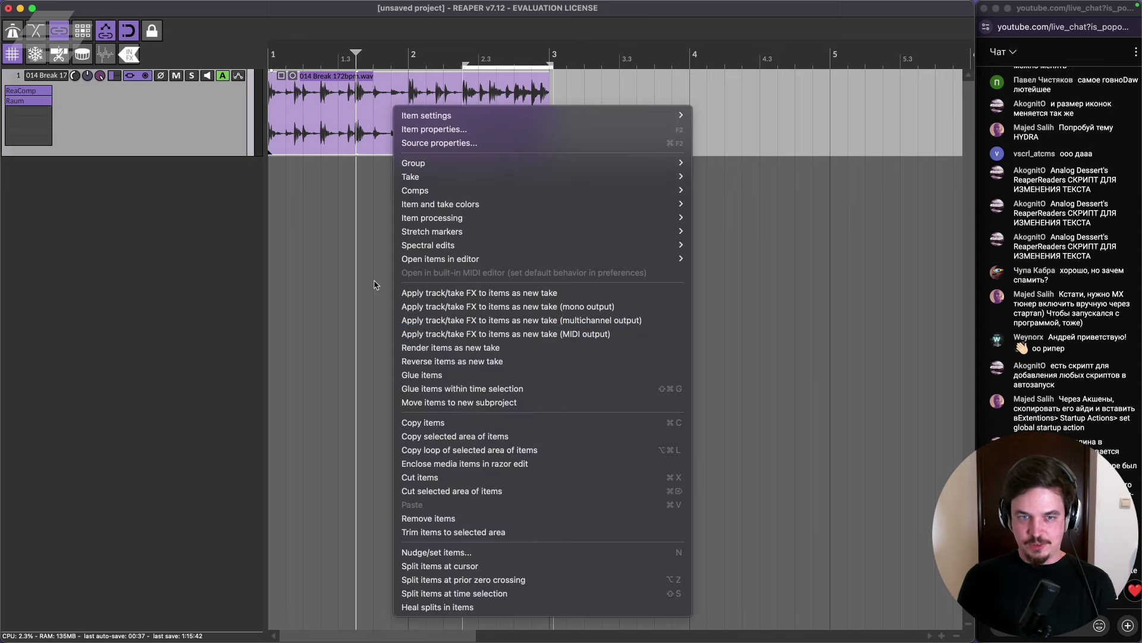
left_click(332, 211)
key("shift+slash")
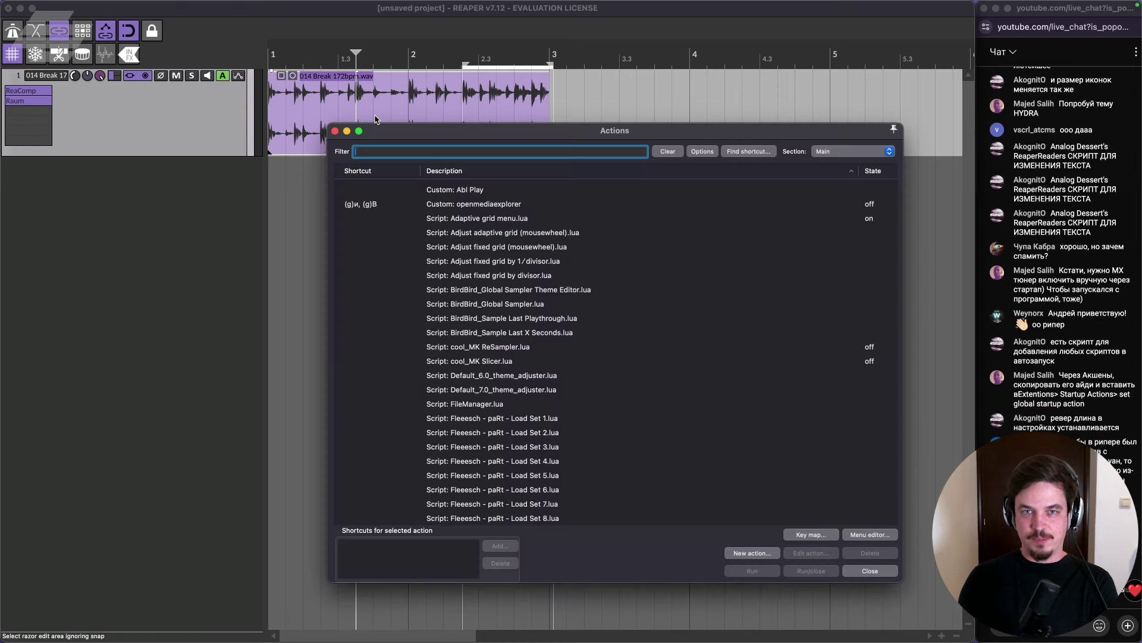
type("render")
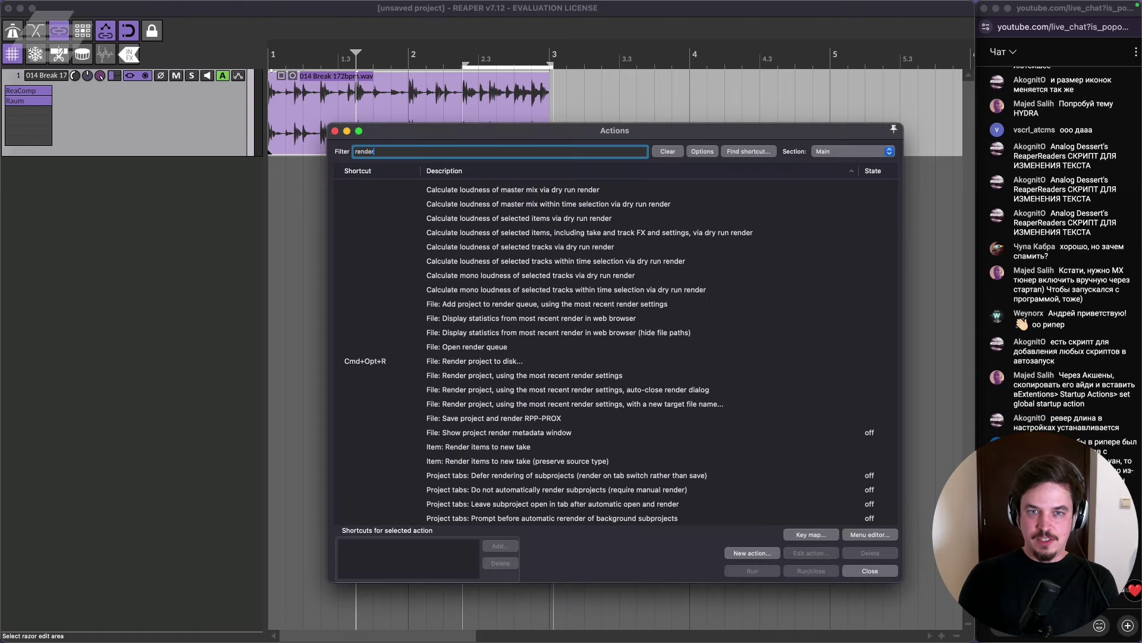
type(" selected are")
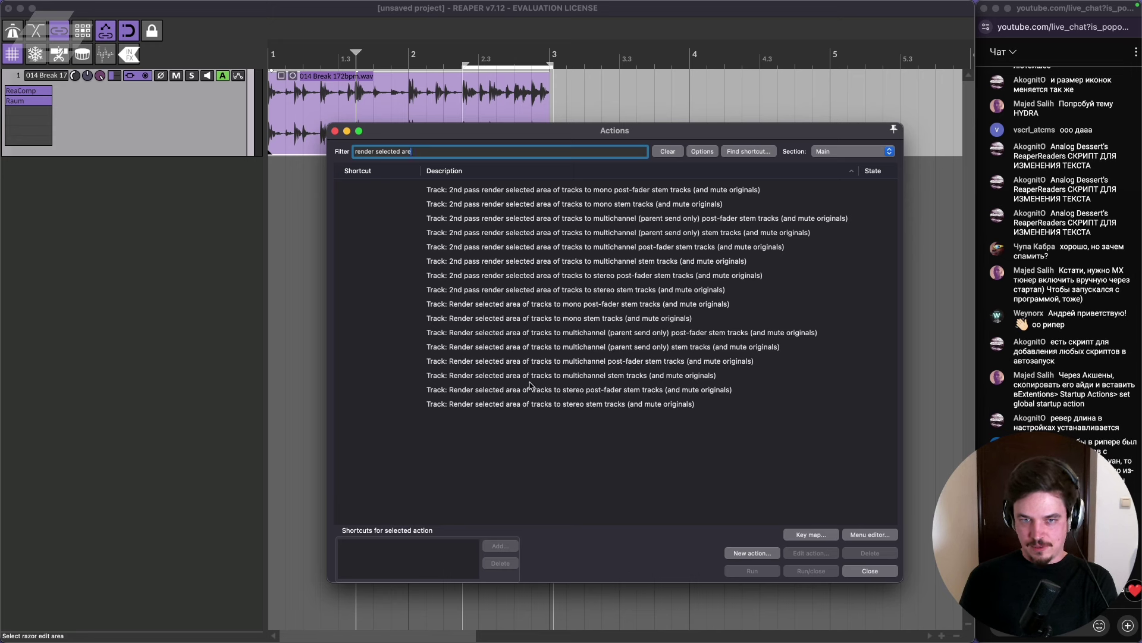
left_click(538, 376)
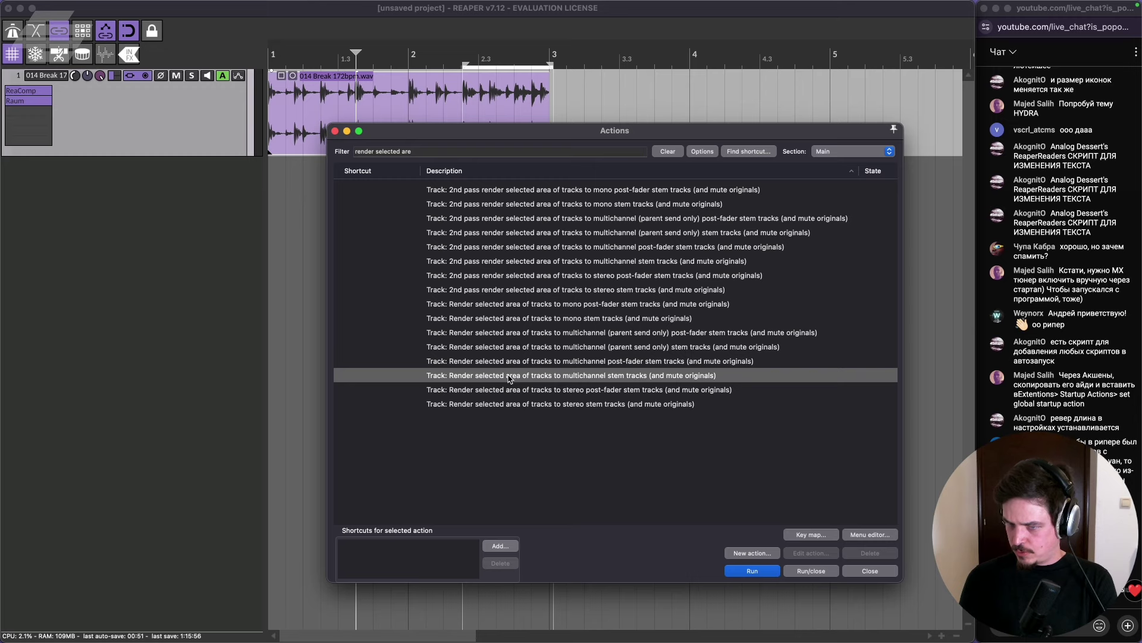
left_click(754, 571)
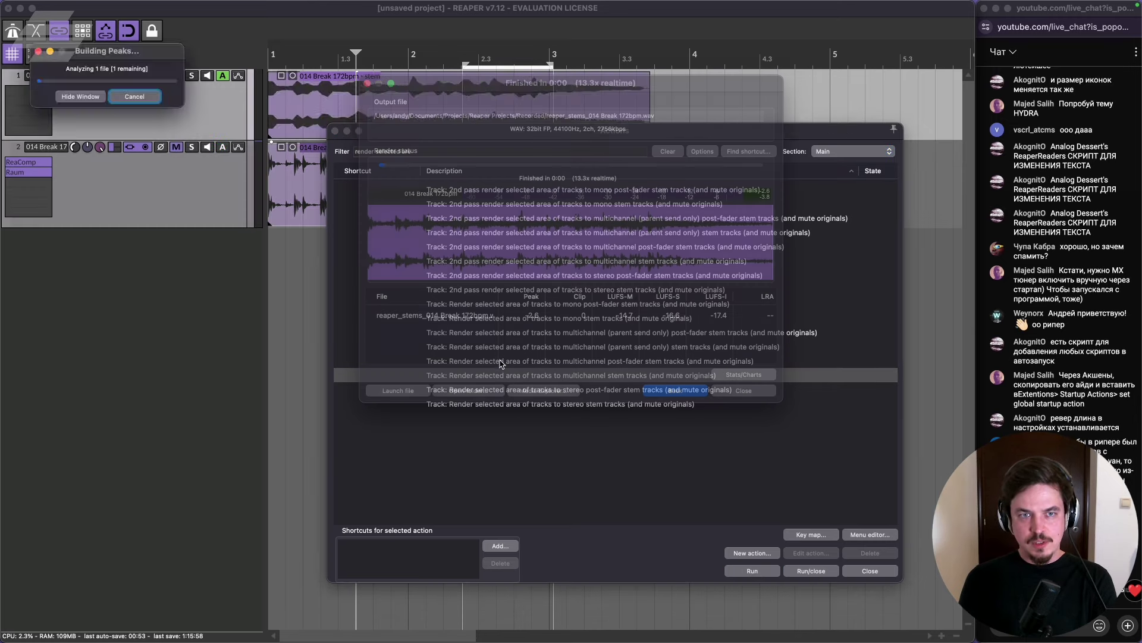
left_click(335, 130)
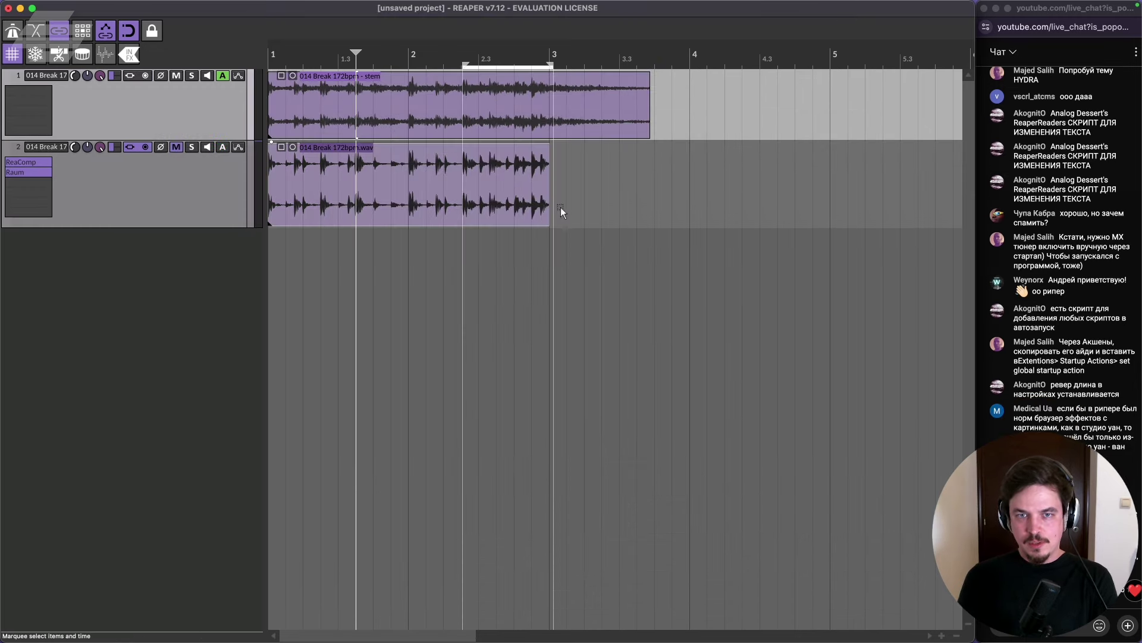
Select the rendered stem item on track 1 and undo the stem render.
key("Delete")
left_click(582, 110)
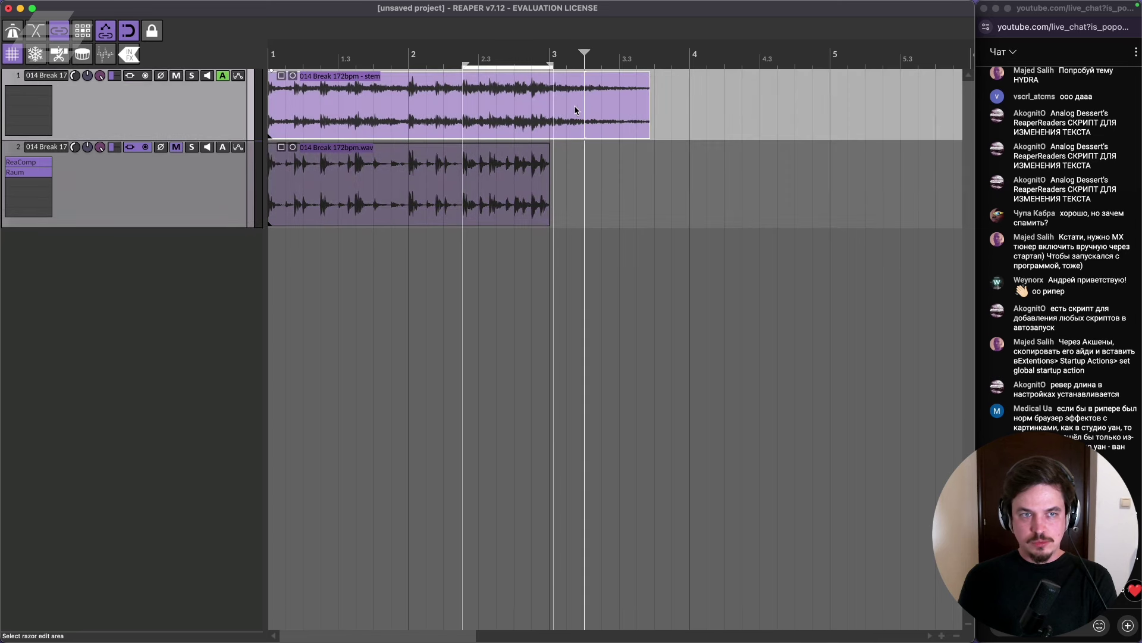
mouse_move(654, 103)
left_mouse_down()
mouse_move(667, 108)
mouse_move(620, 105)
mouse_move(738, 103)
mouse_move(655, 109)
left_mouse_up()
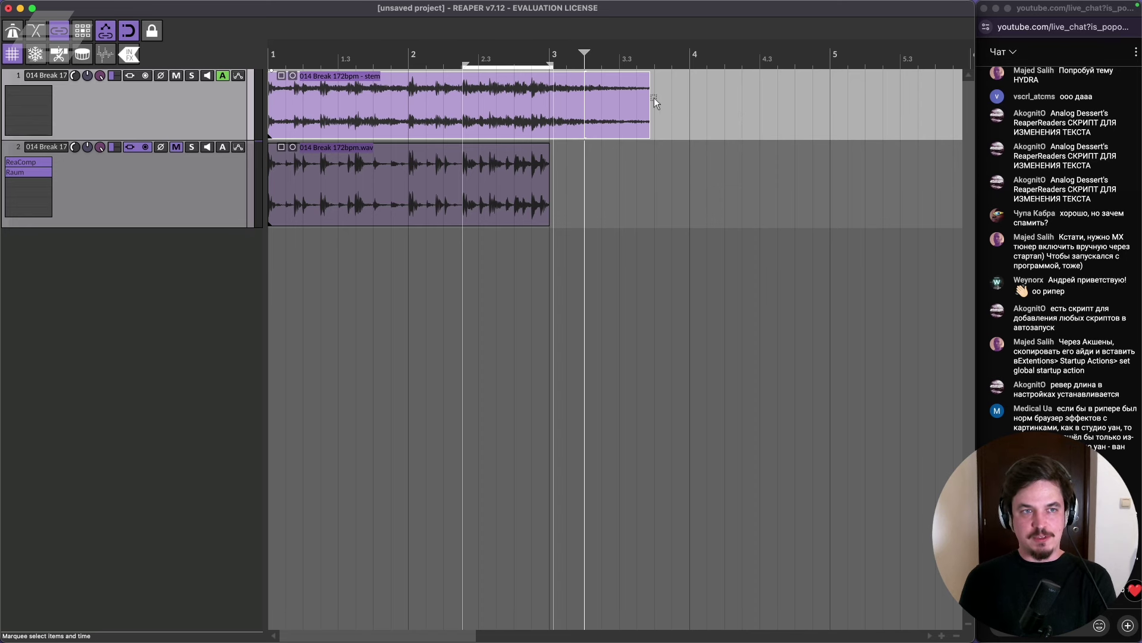
key("super+z")
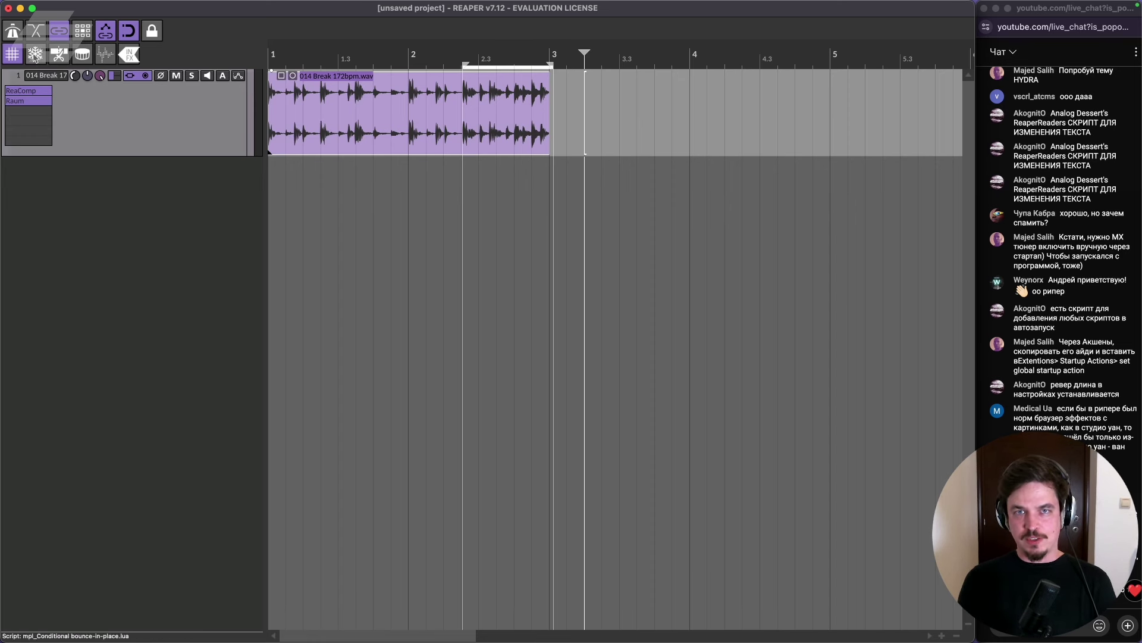
Highlight the Global Sampler line in the Pages notes and return to REAPER.
mouse_move(487, 636)
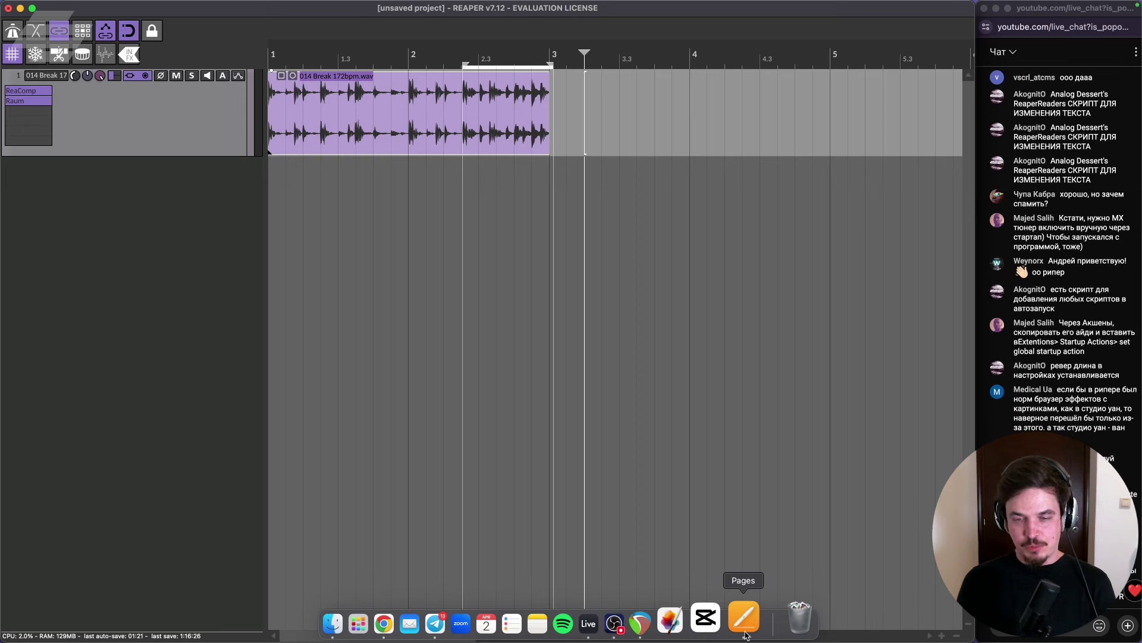
left_click(745, 633)
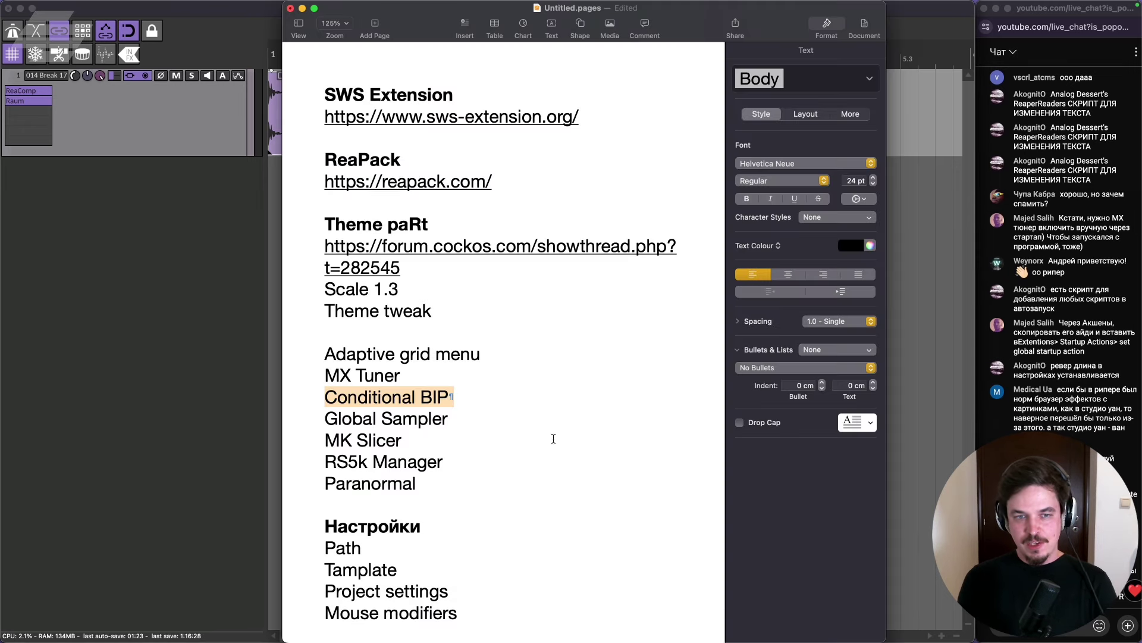
left_click_drag(459, 420, 316, 415)
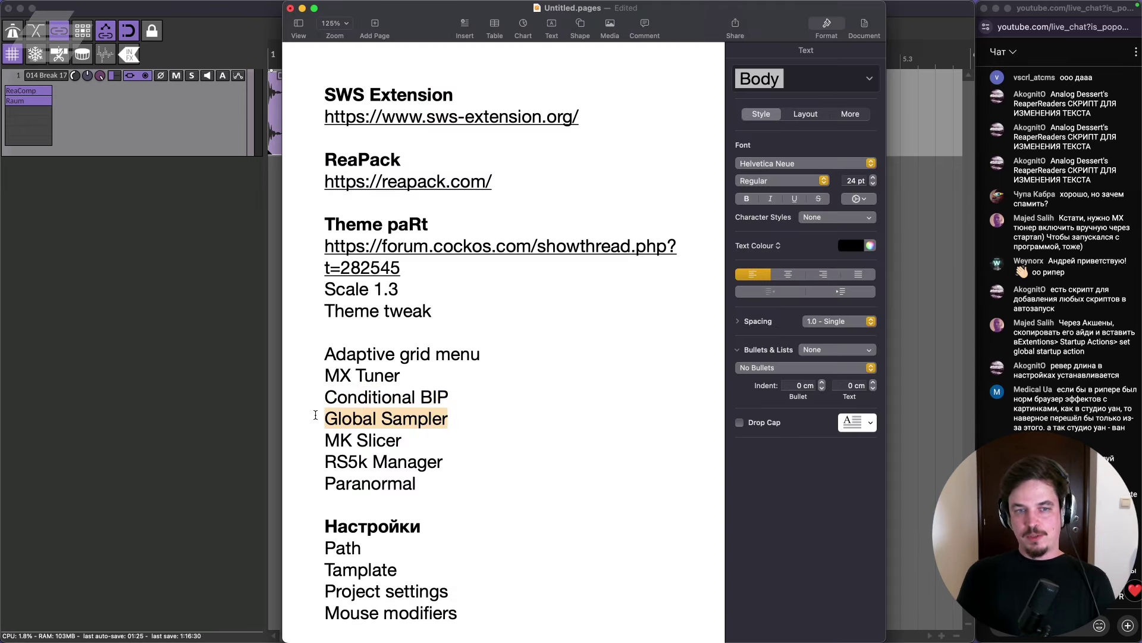
left_click(150, 298)
Show and hide the Global Sampler strip, and delete the break clip and undo the deletion.
left_click(102, 56)
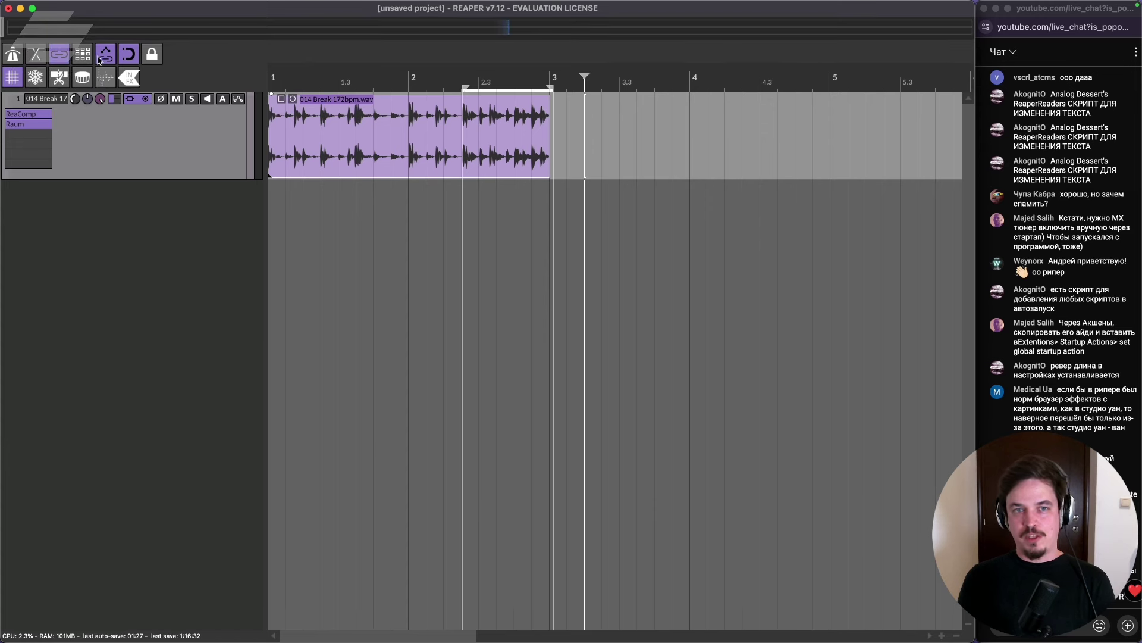
left_click(104, 70)
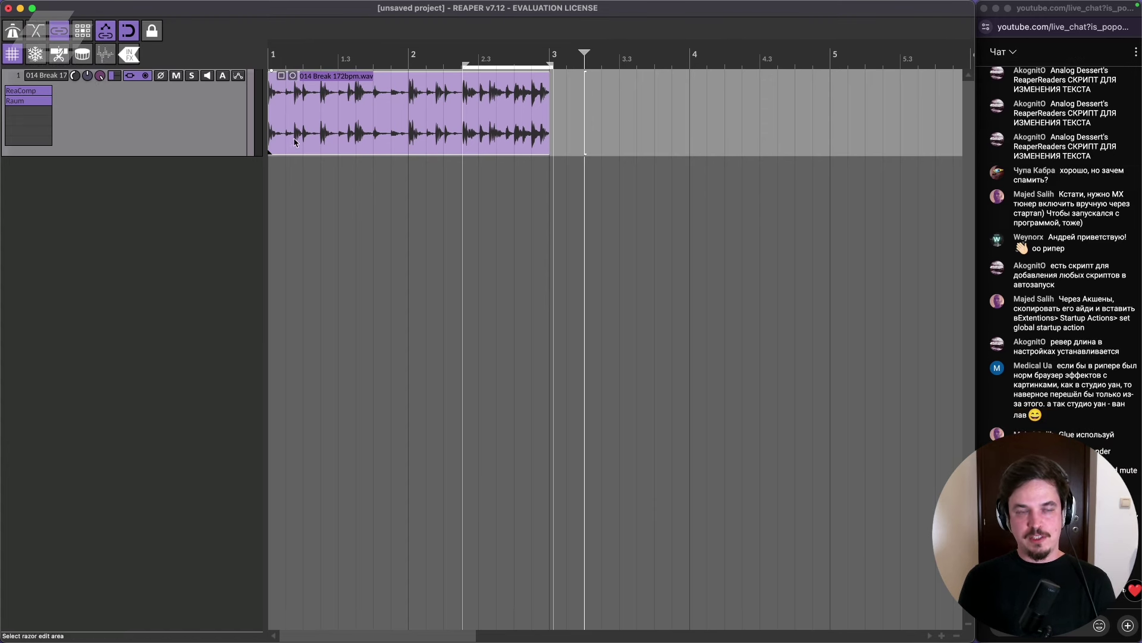
left_click(338, 120)
key("Delete")
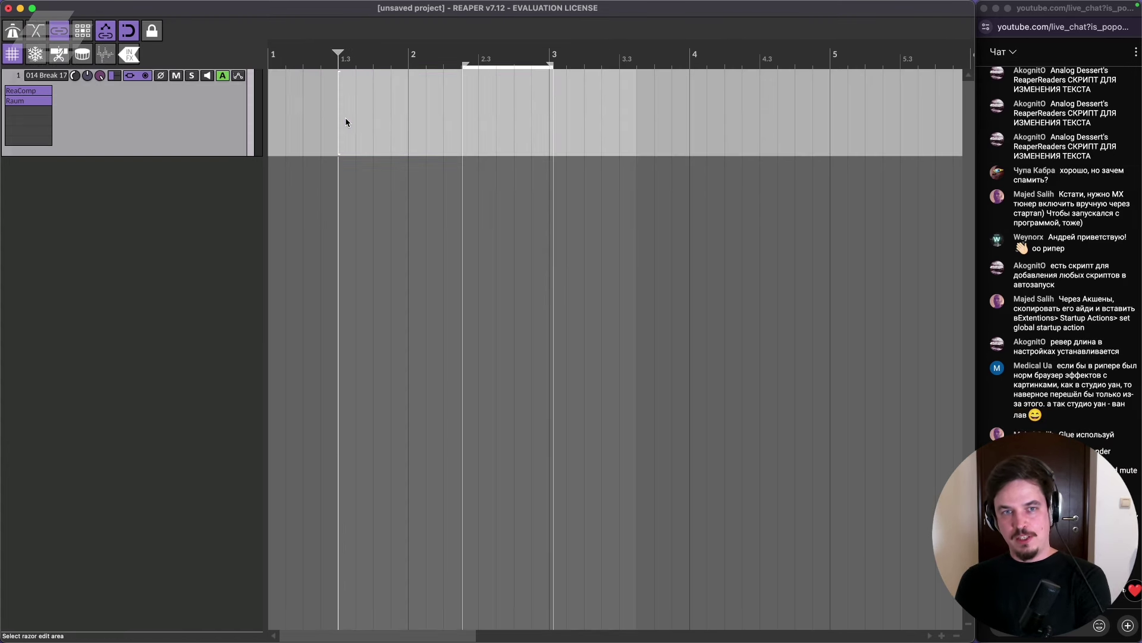
key("super+z")
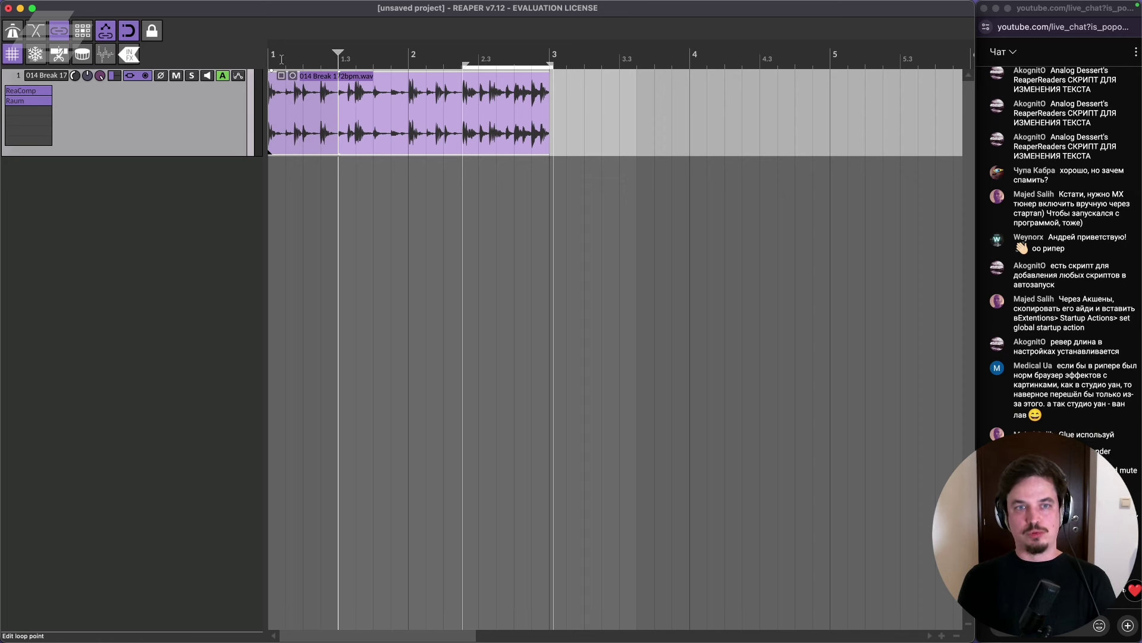
Set the loop range from bar 1 to bar 3, open Global Sampler and play the break.
left_click_drag(282, 60, 548, 60)
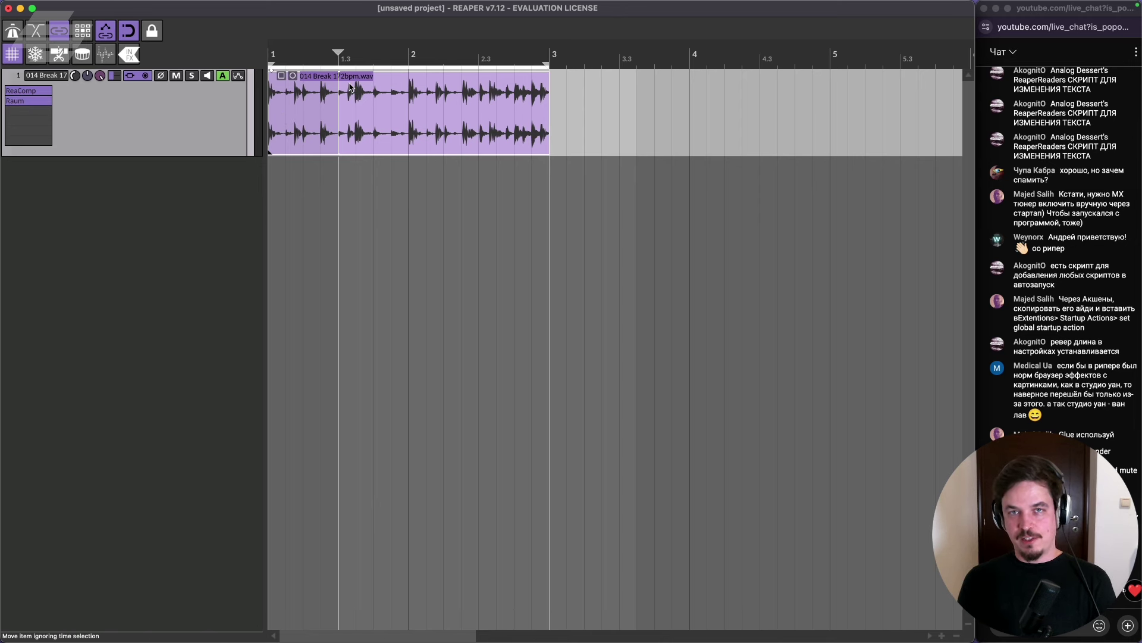
left_click(105, 55)
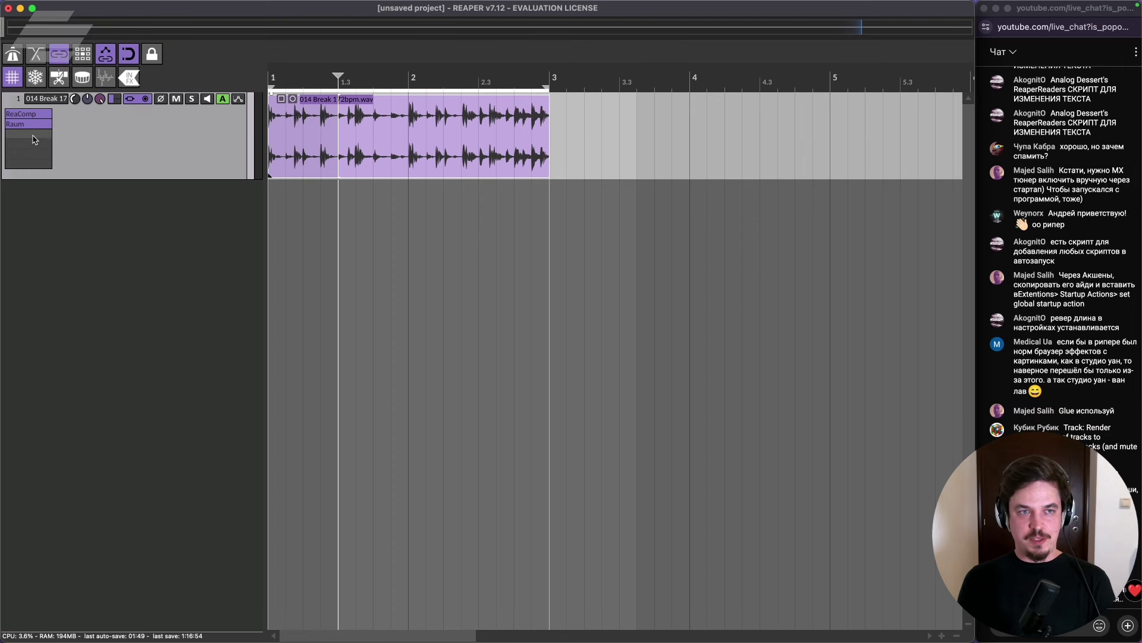
key("space")
key("space")
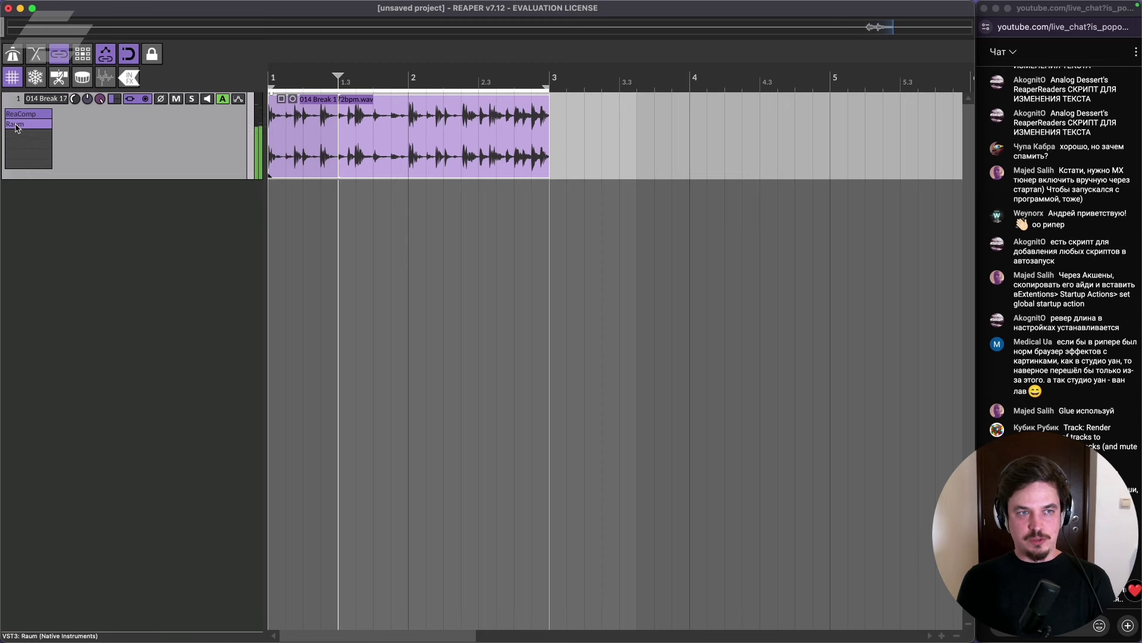
Remove the Raum reverb from track 1 and add ShaperBox 3 in its place.
left_click(26, 125)
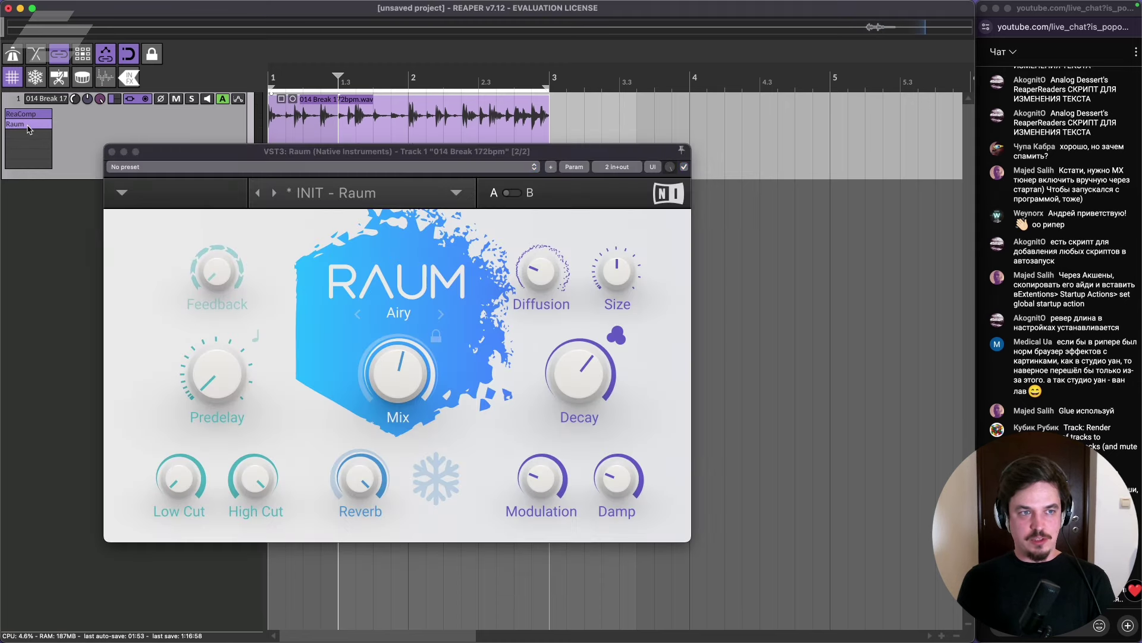
left_click(36, 125, "alt")
double_click(42, 129)
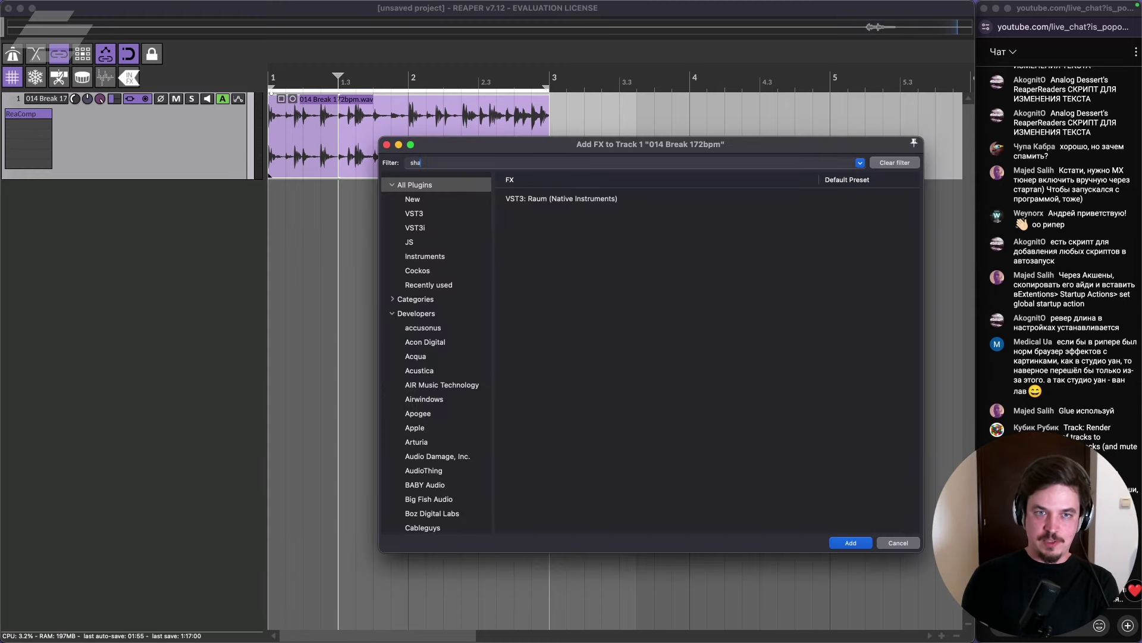
type("shaper")
double_click(559, 284)
Audition ShaperBox 3 Stutter & Repeat presets 8th Stepper, Chop Sticks and Plucky Pluck, settle on Ambience Stutter, and close the plugin.
left_click(522, 214)
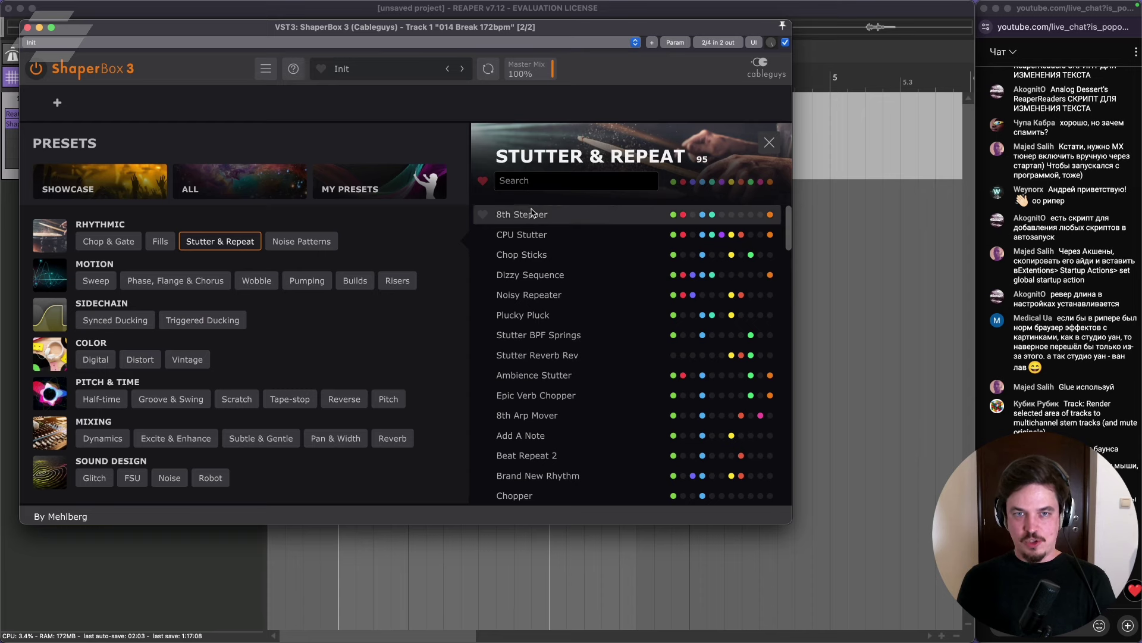
left_click_drag(500, 29, 537, 181)
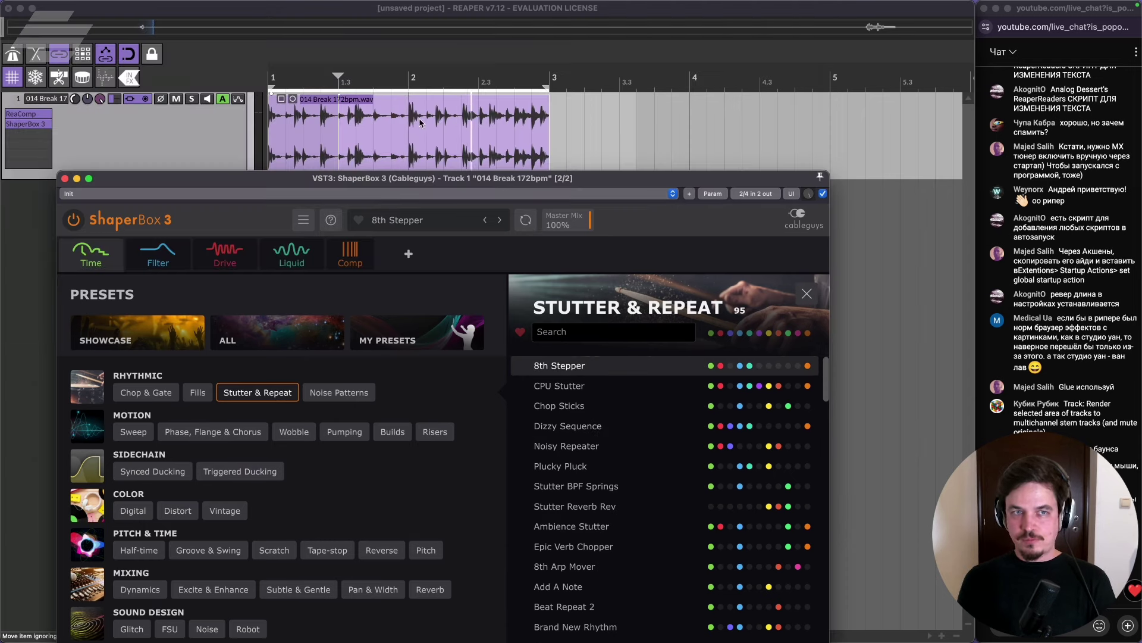
left_click(556, 405)
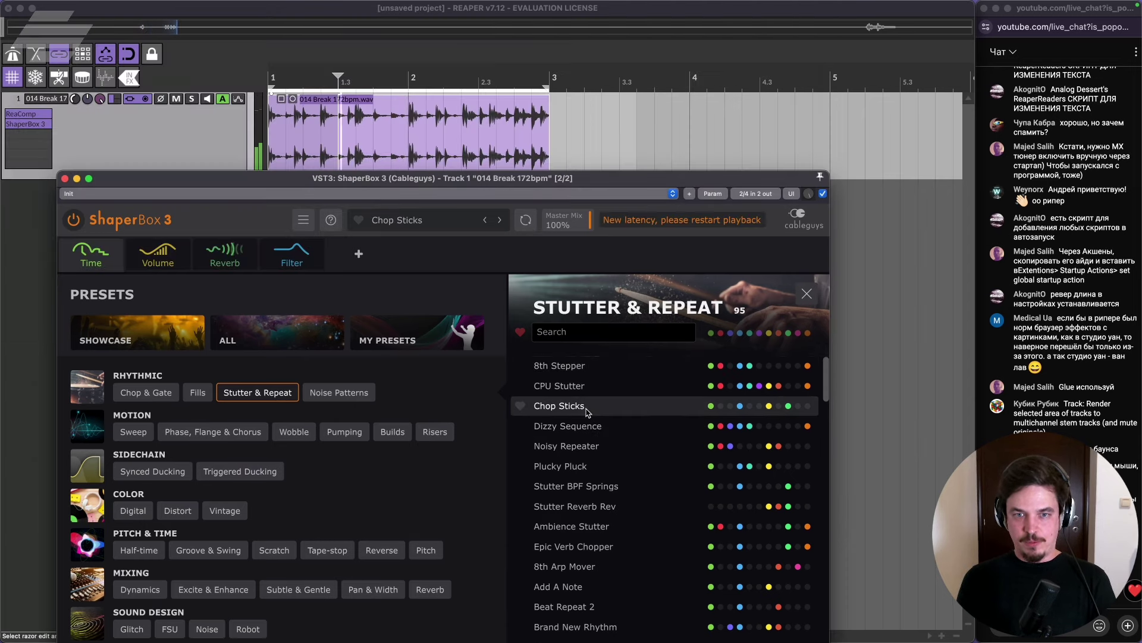
left_click(573, 466)
left_click(571, 526)
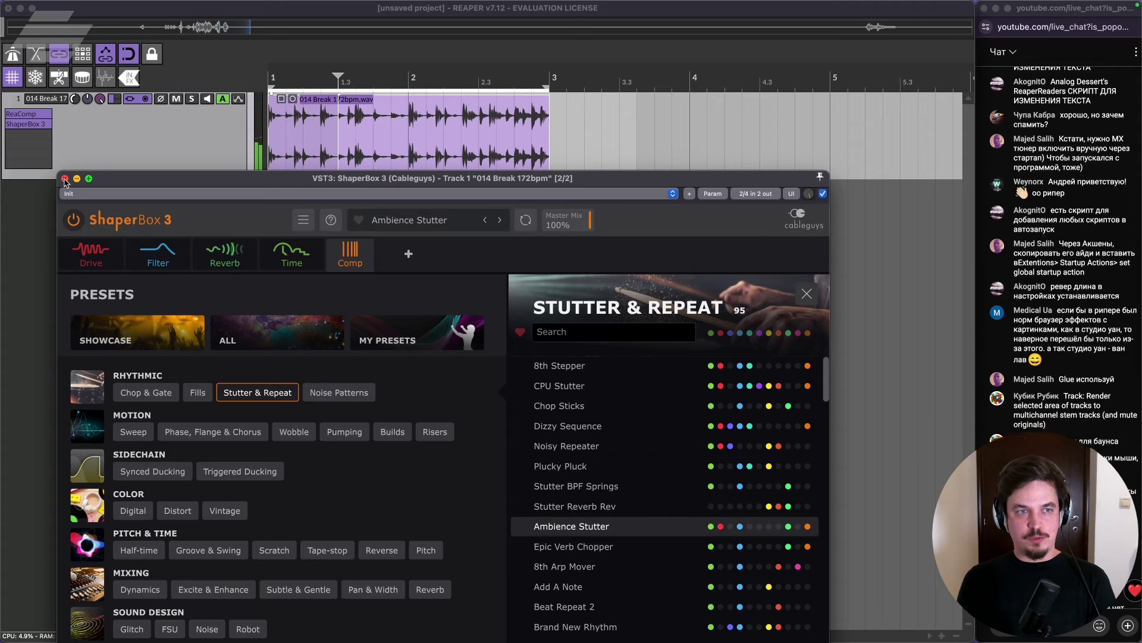
key("Escape")
key("space")
key("space")
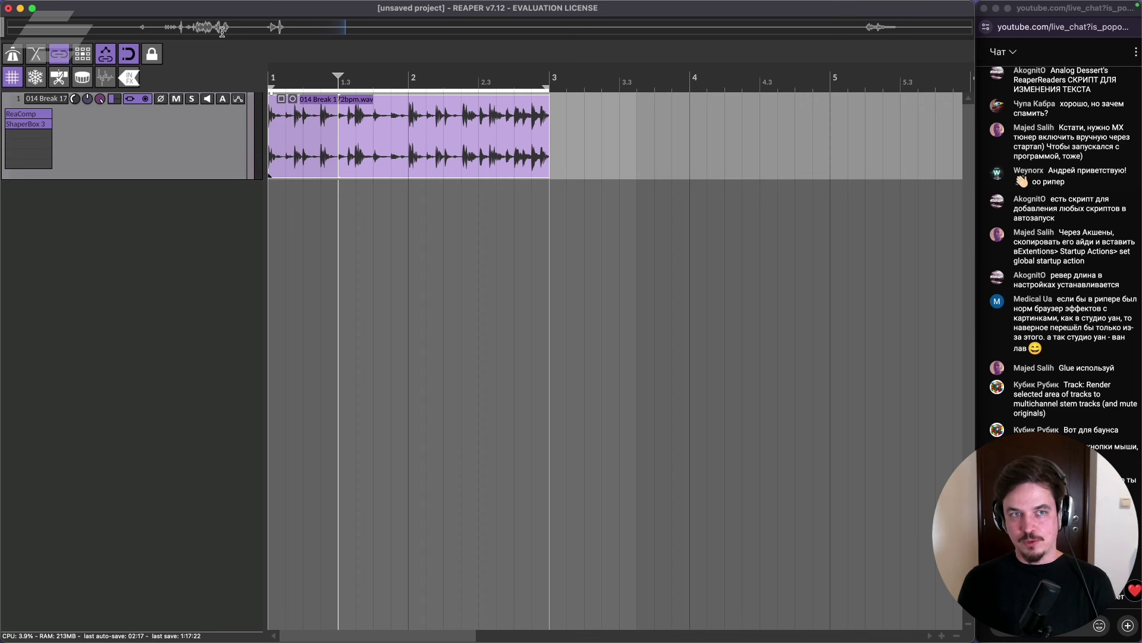
Insert a captured passage from Global Sampler at bar 4, move it to a new track 2, and play it.
left_click_drag(480, 197, 693, 274)
key("ctrl+v")
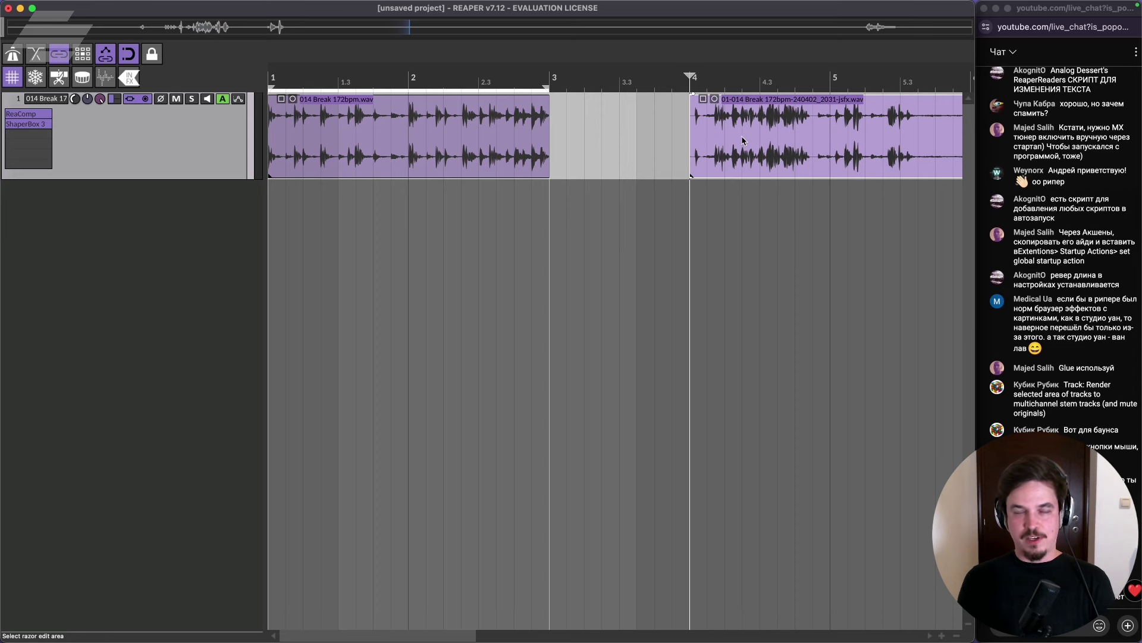
left_click_drag(705, 162, 704, 253)
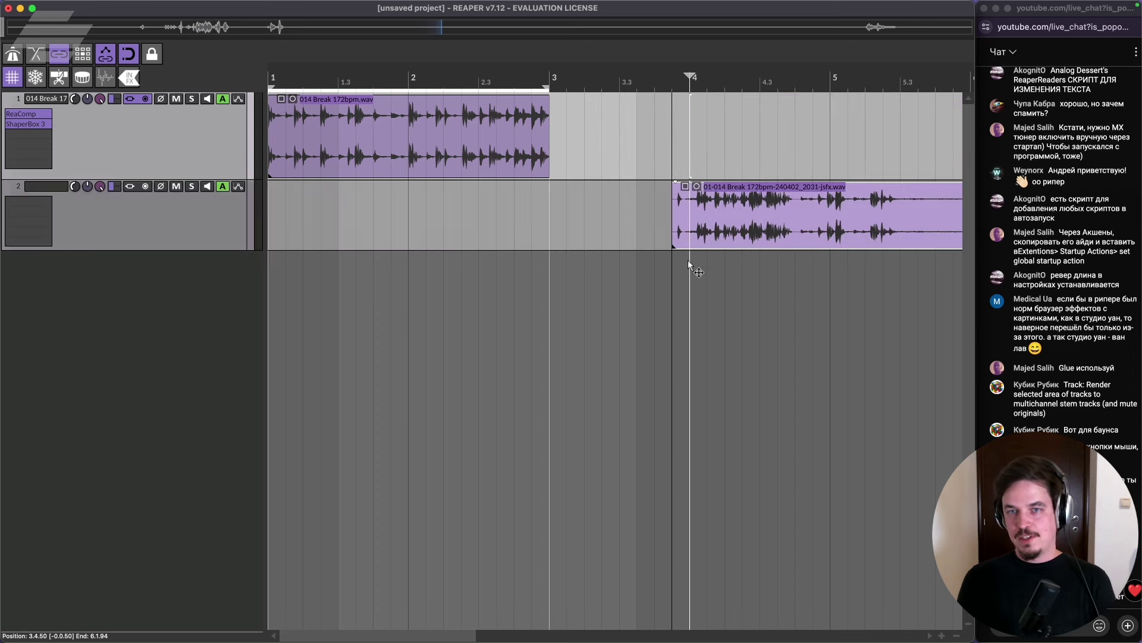
scroll(714, 190, "down", 5)
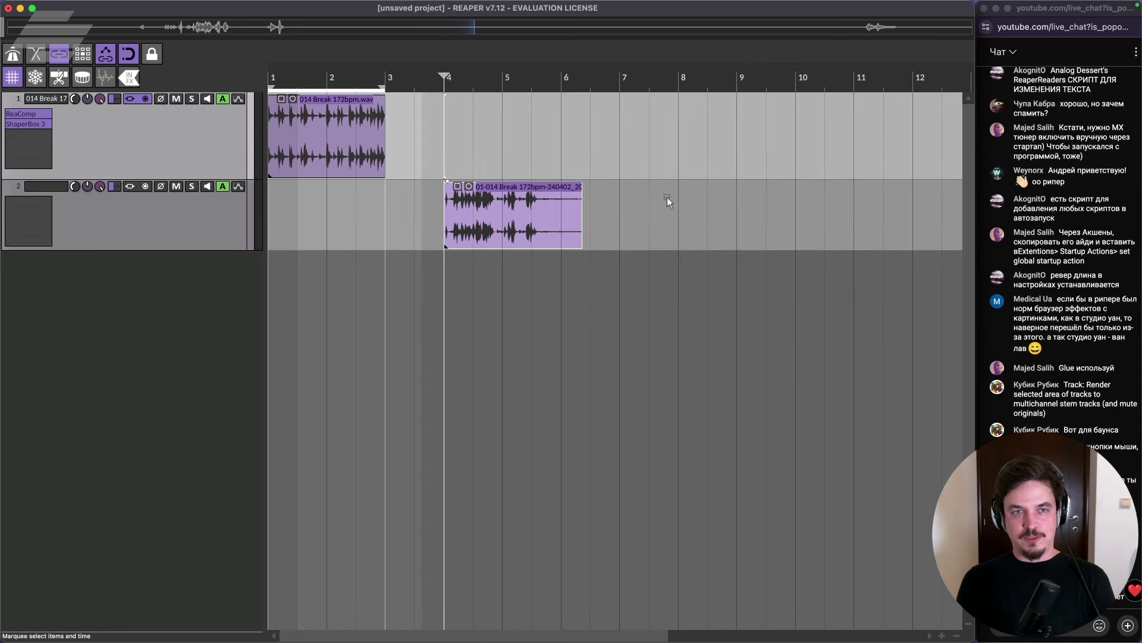
key("space")
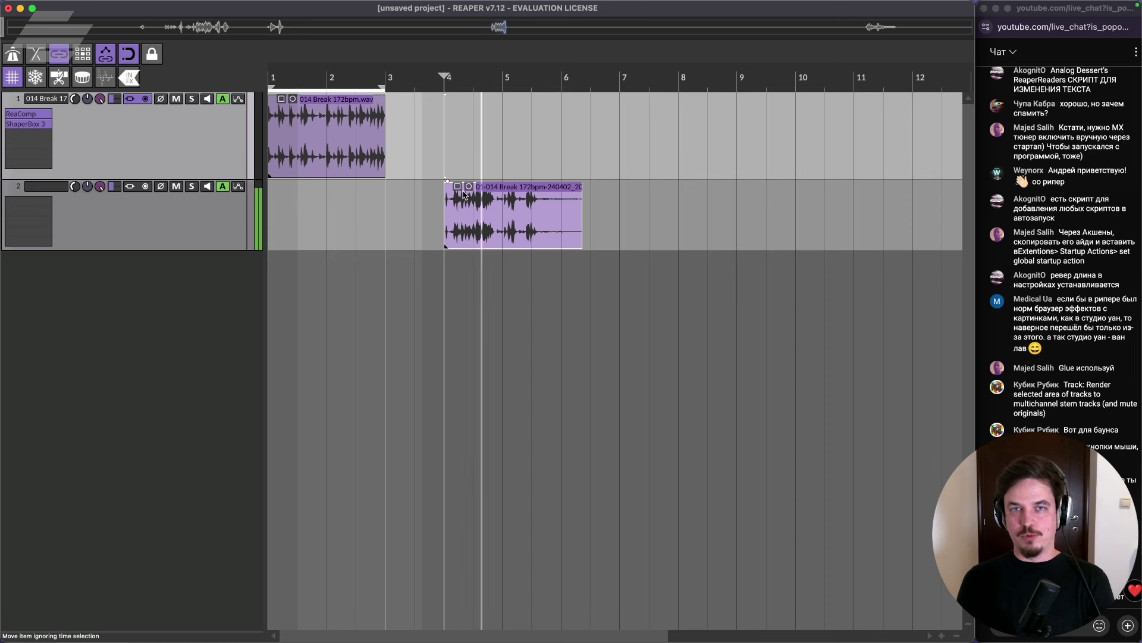
key("space")
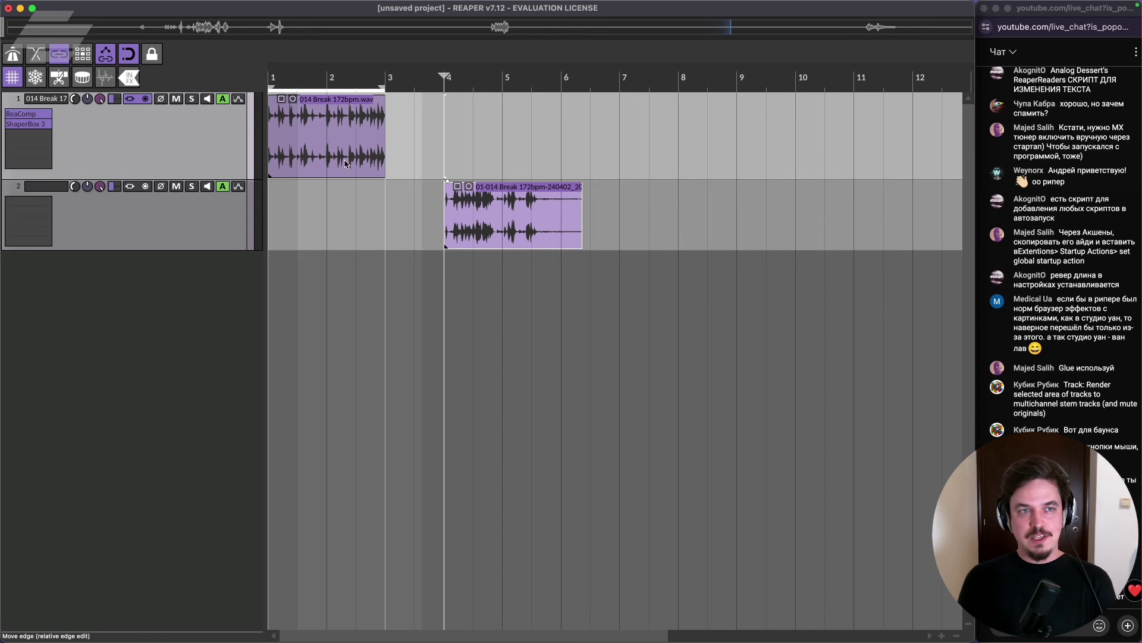
Close the Global Sampler strip and show the mixer.
left_click(105, 87)
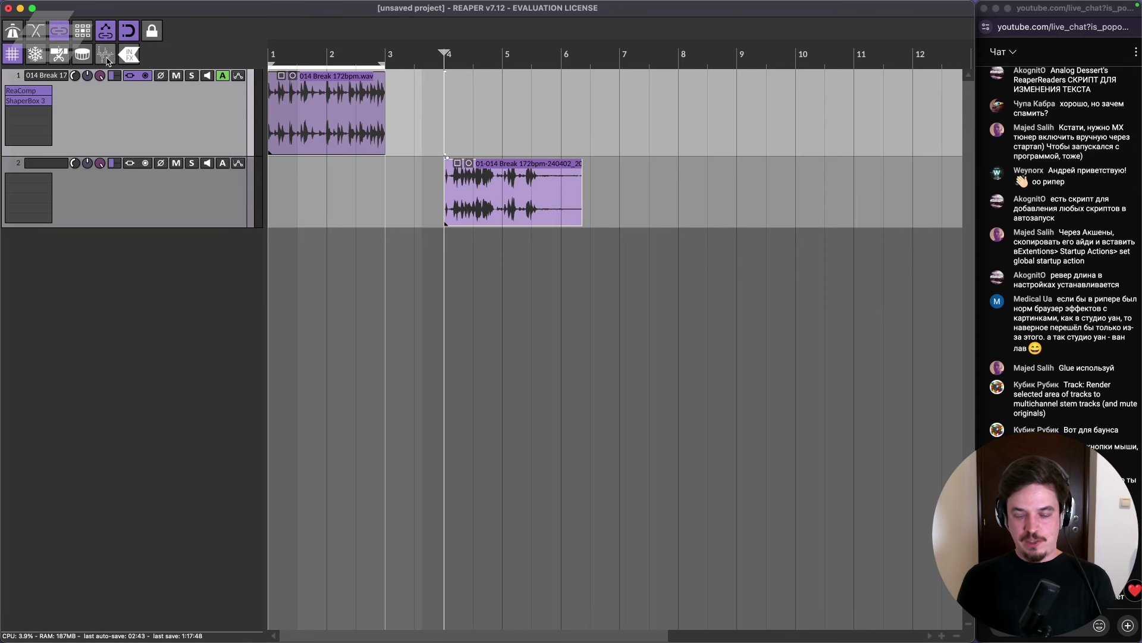
mouse_move(333, 4)
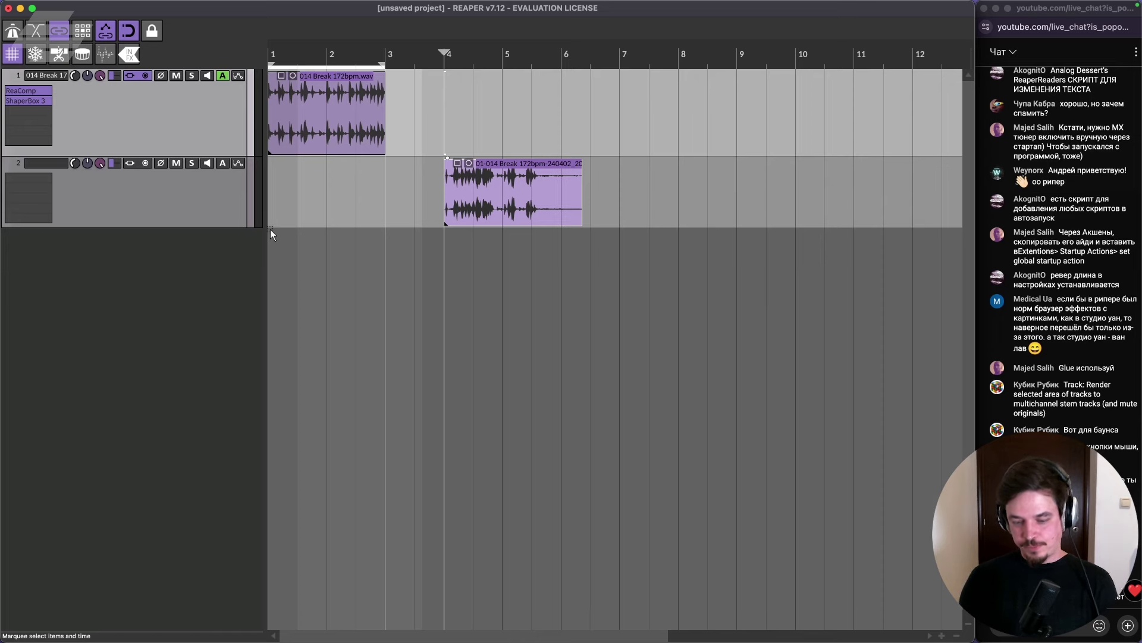
key("super+m")
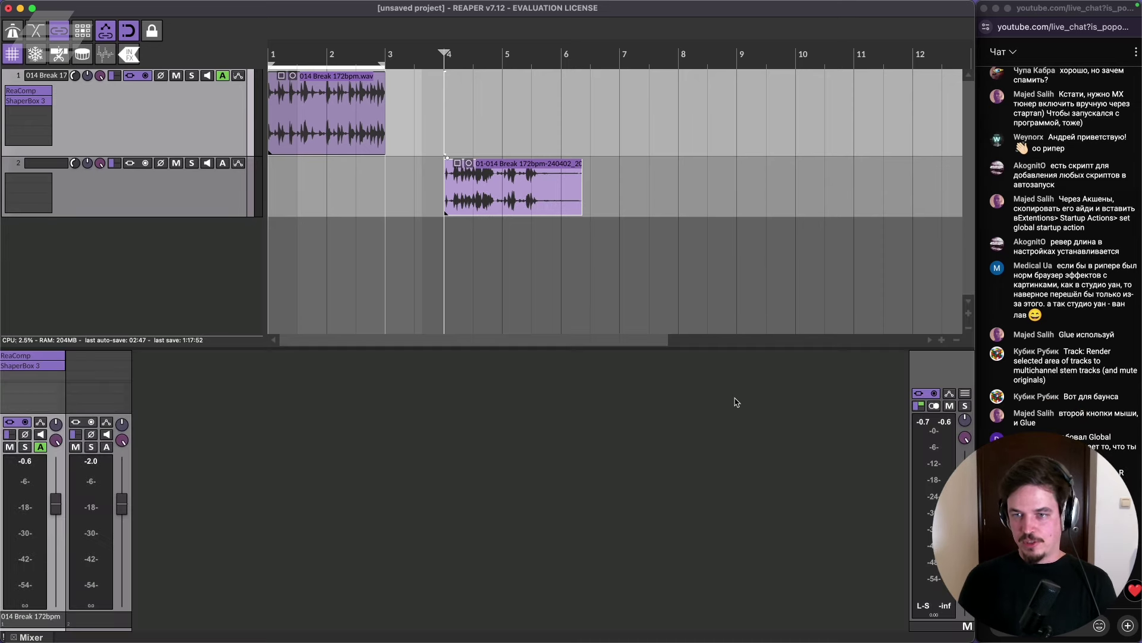
Enlarge the mixer, open the Global Sampler effect on the master track for a look, close its window, and hide the mixer.
left_click_drag(918, 358, 944, 292)
left_click(944, 291)
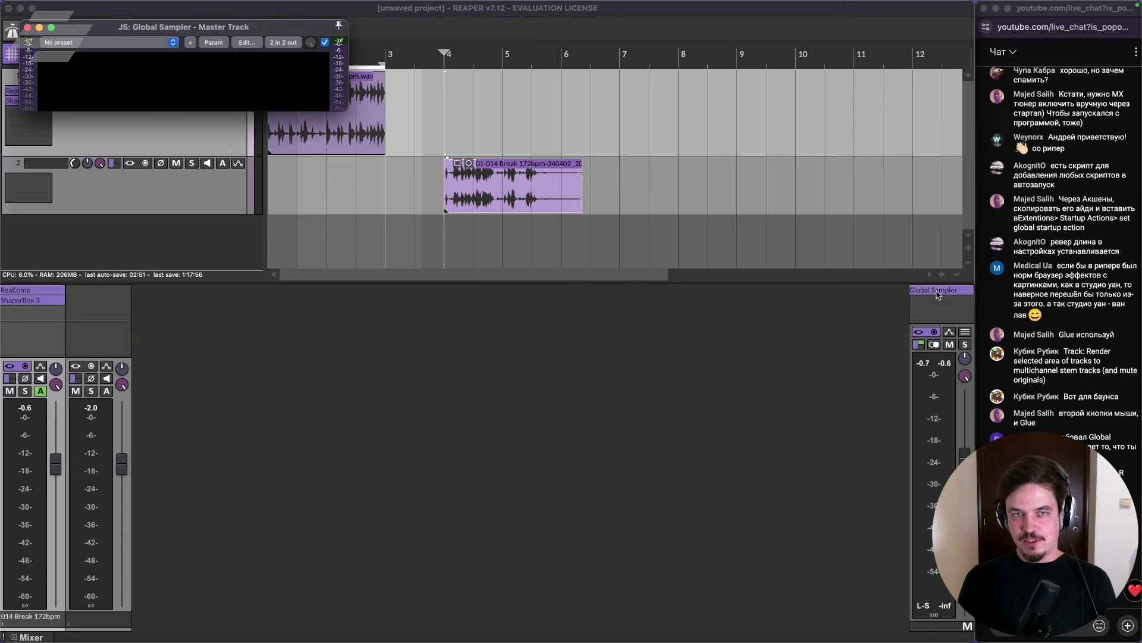
left_click_drag(143, 31, 382, 61)
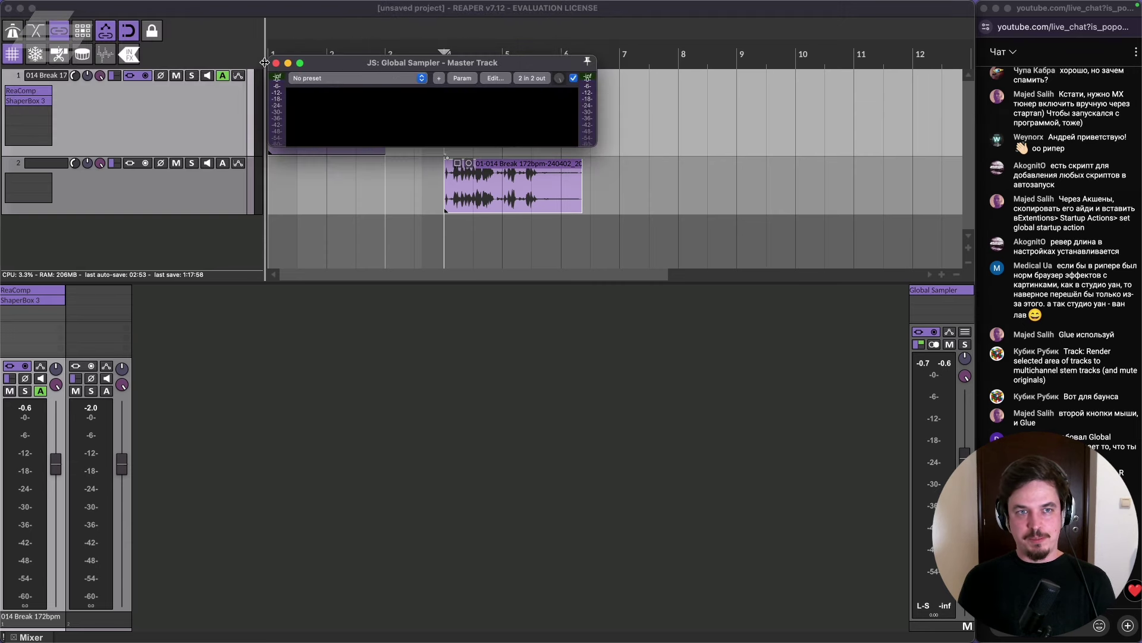
left_click(816, 226)
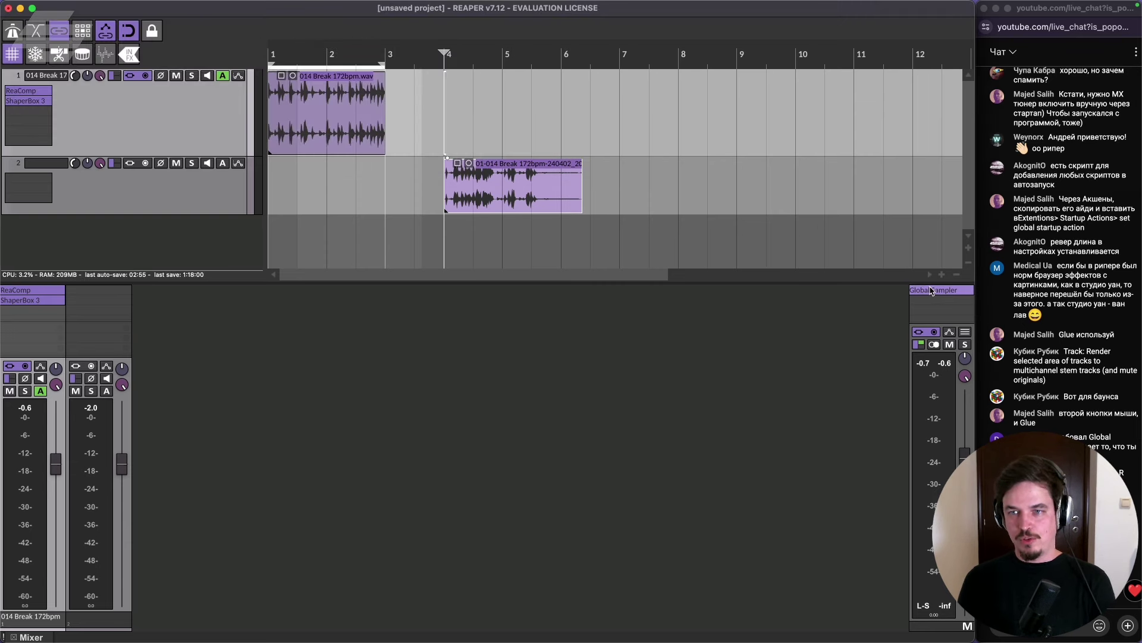
key("super+m")
Reopen the Global Sampler strip and try its Violet theme before settling on Rainbow.
left_click(104, 54)
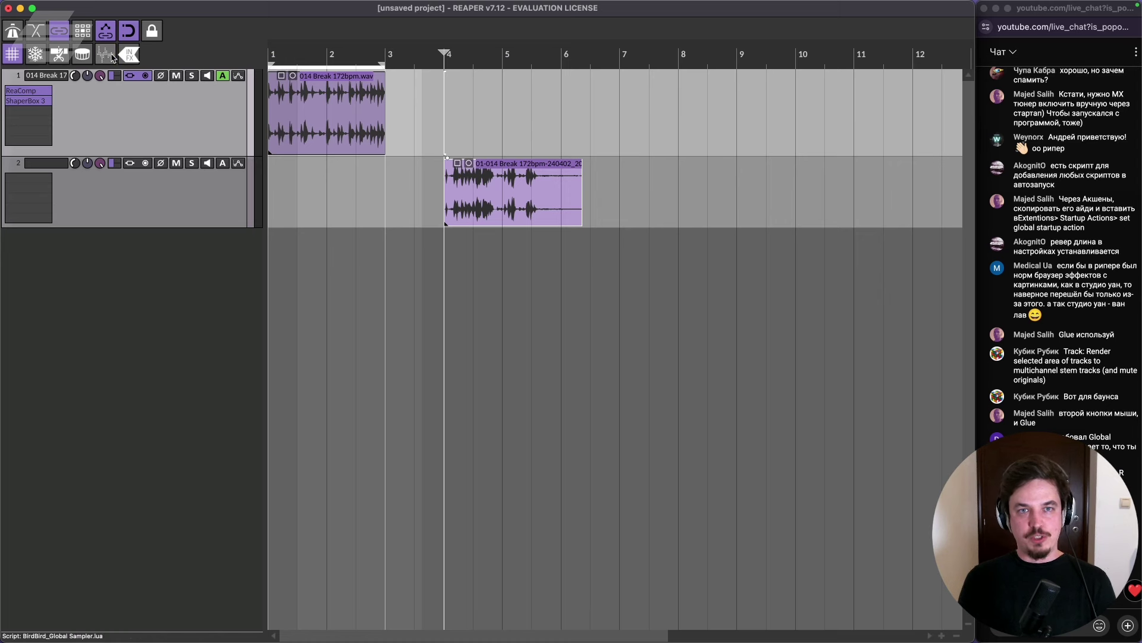
right_click(309, 34)
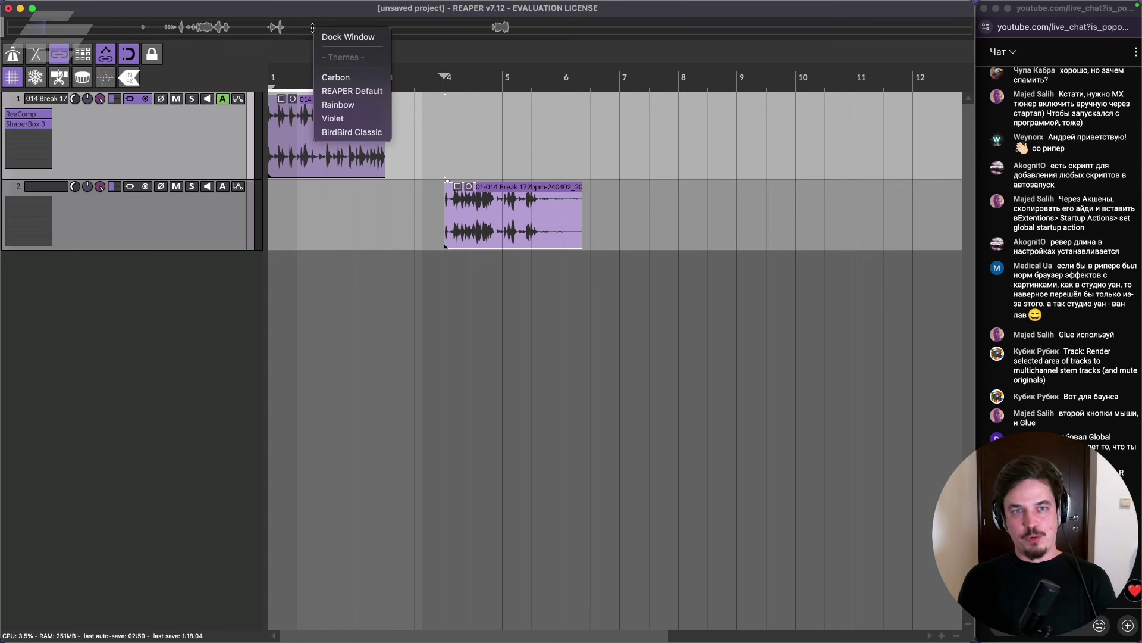
left_click(342, 118)
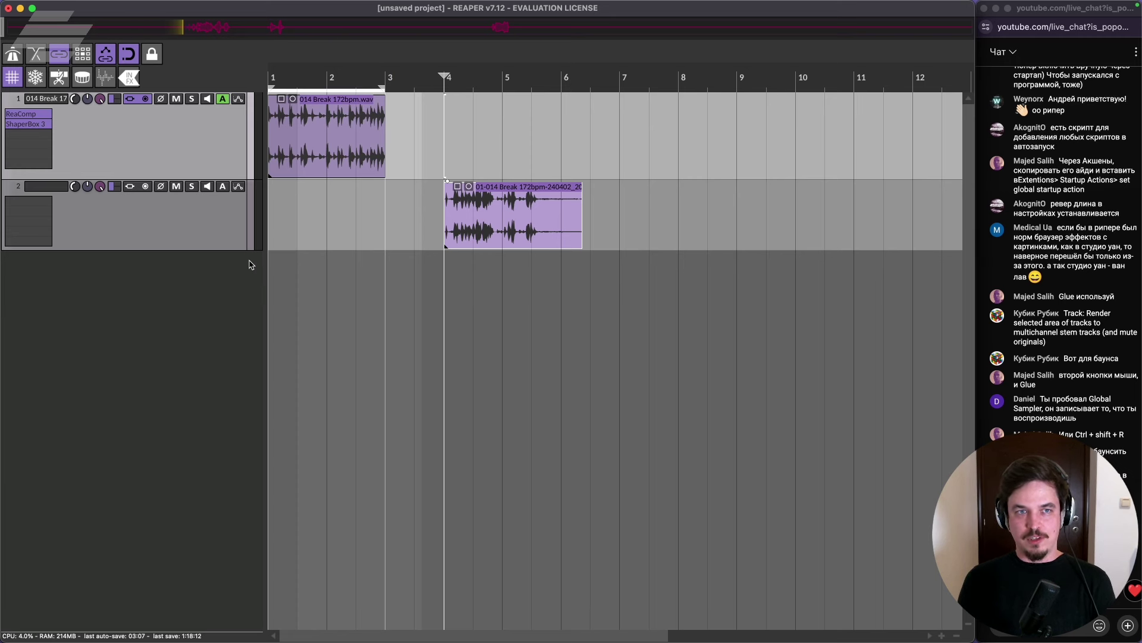
left_click(293, 192)
key("space")
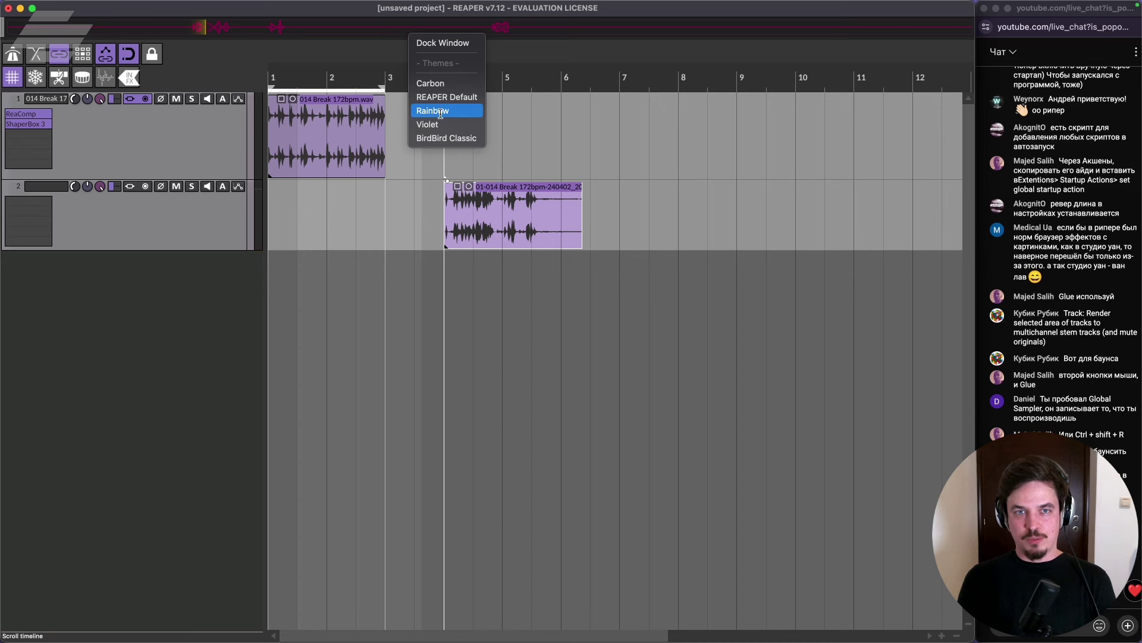
left_click(446, 112)
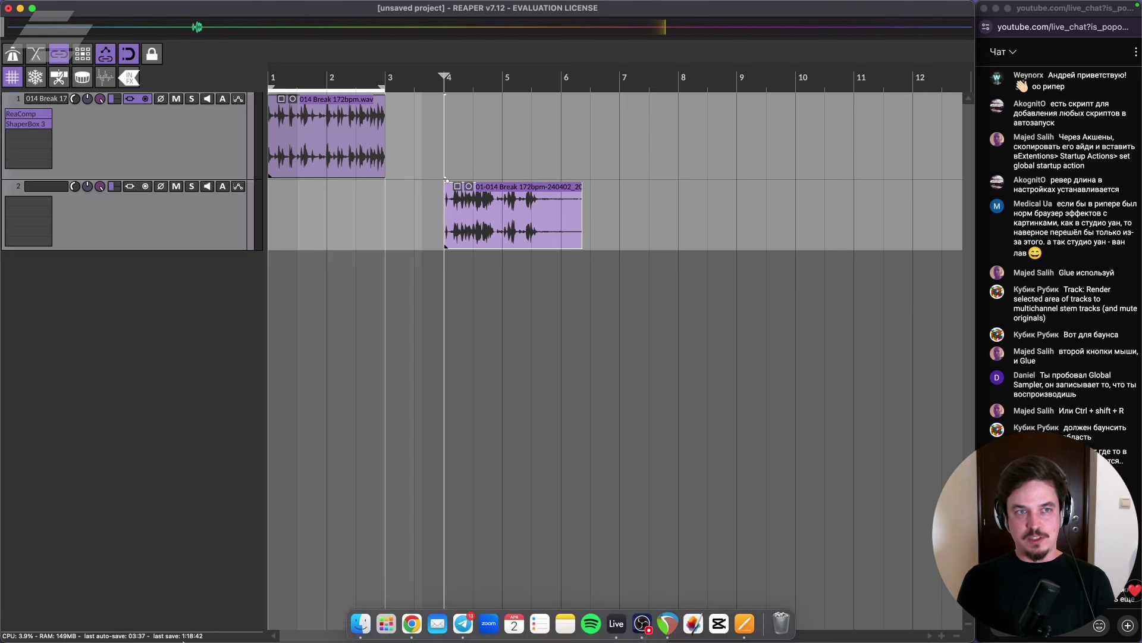
Insert a captured passage from Global Sampler at bar 8 on track 2 and hide the Global Sampler strip.
mouse_move(351, 639)
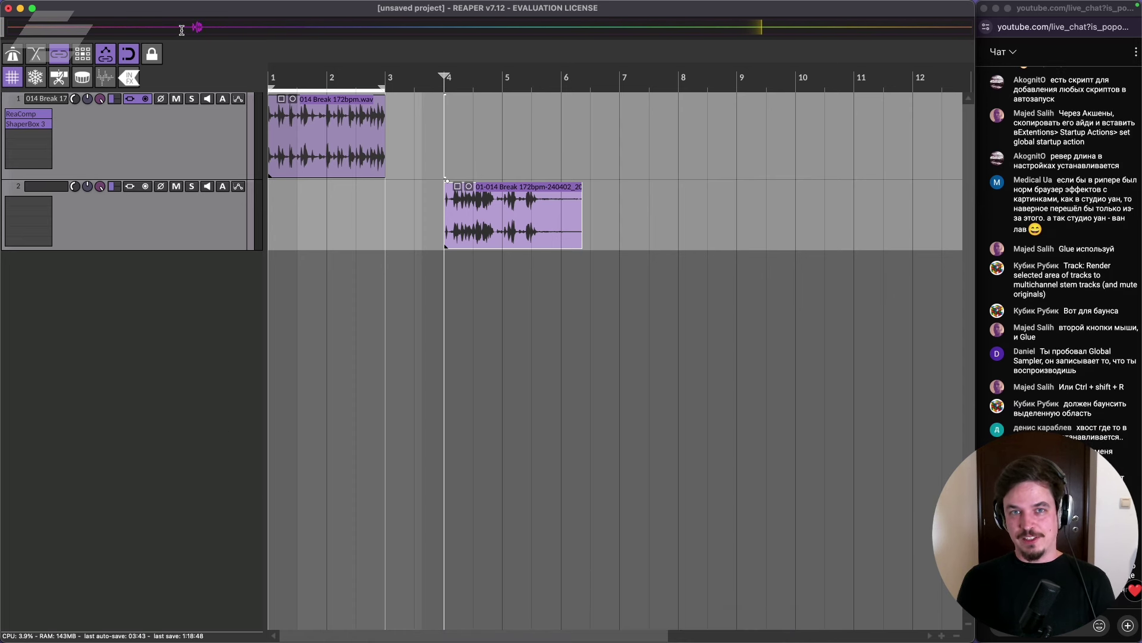
left_click(453, 119)
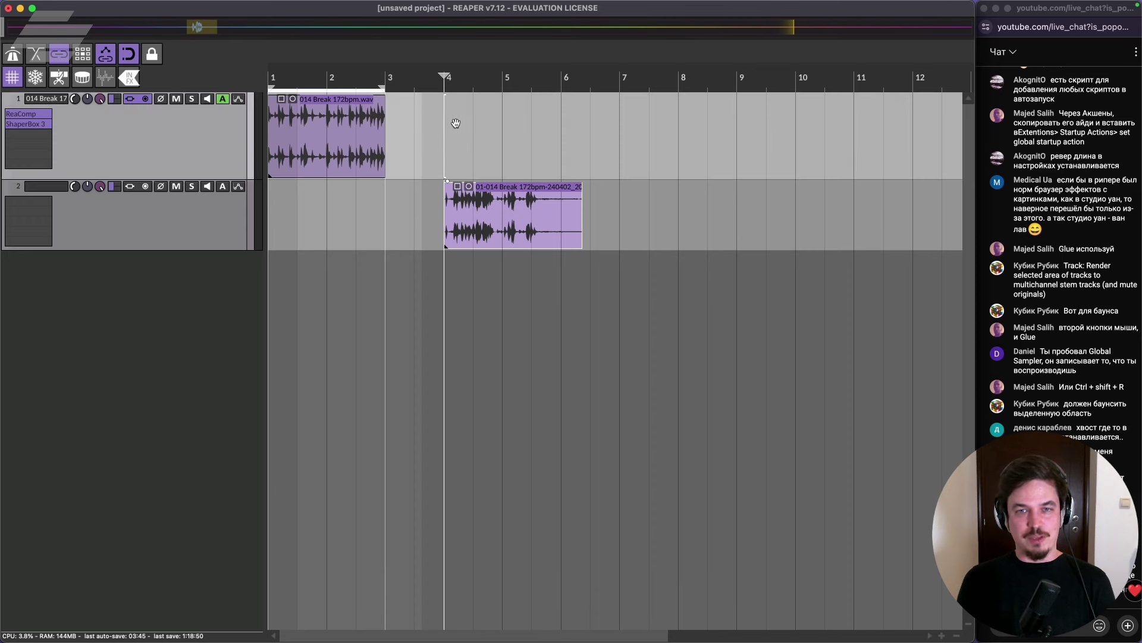
left_click(618, 188)
left_click(666, 214)
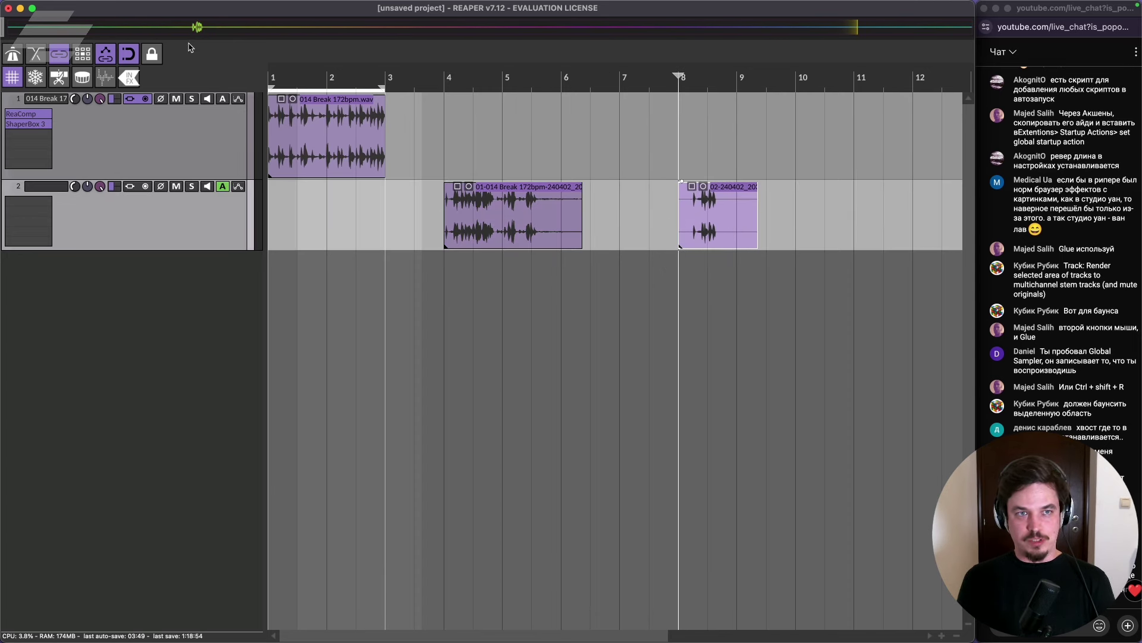
left_click(104, 74)
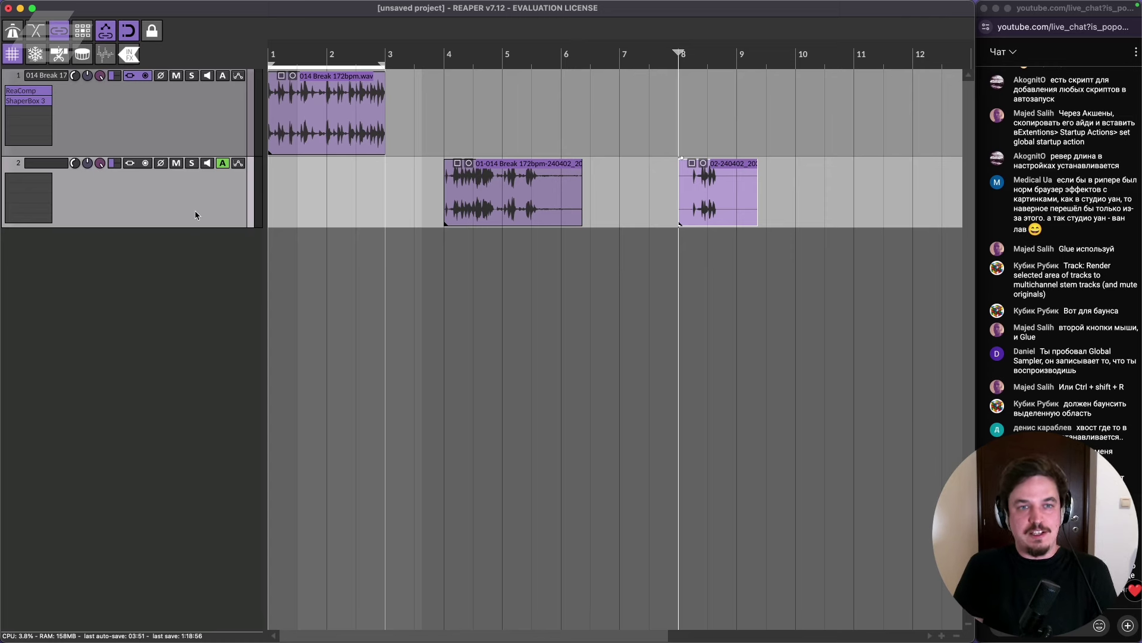
Check the next script in the Pages notes at the MK Slicer line and return to REAPER.
left_click(116, 354)
mouse_move(668, 619)
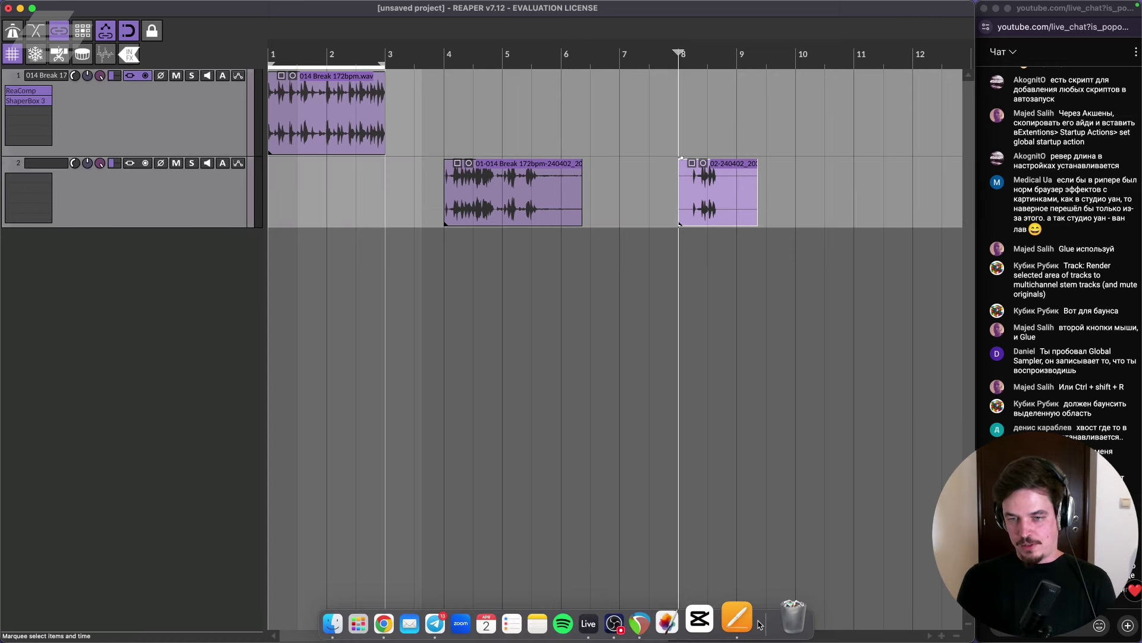
left_click(740, 617)
triple_click(302, 439)
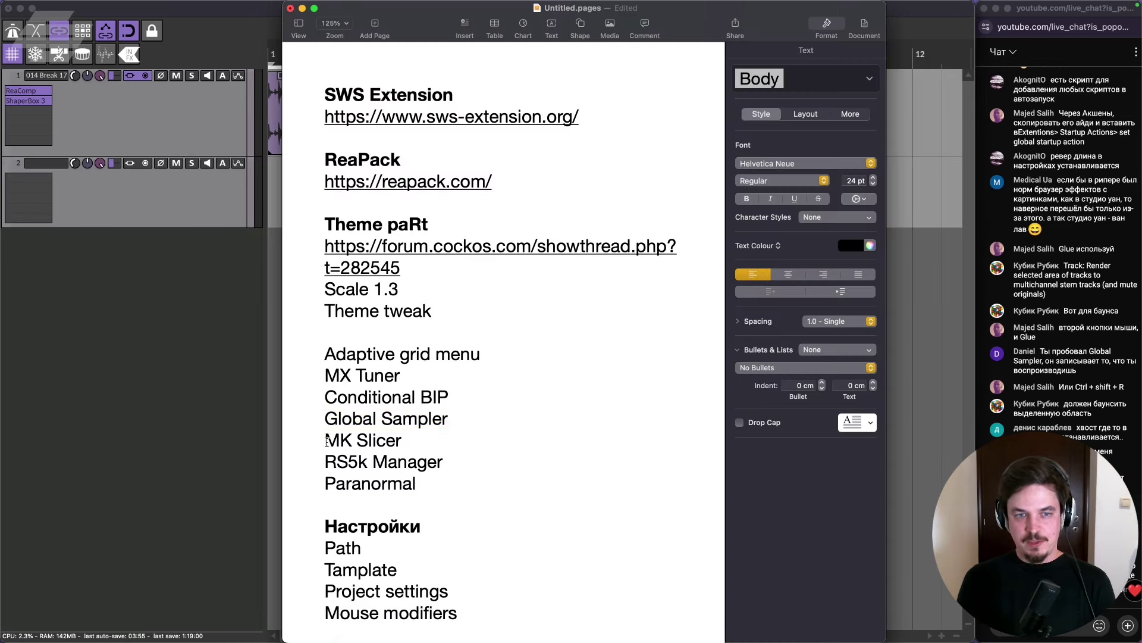
key("super+Tab")
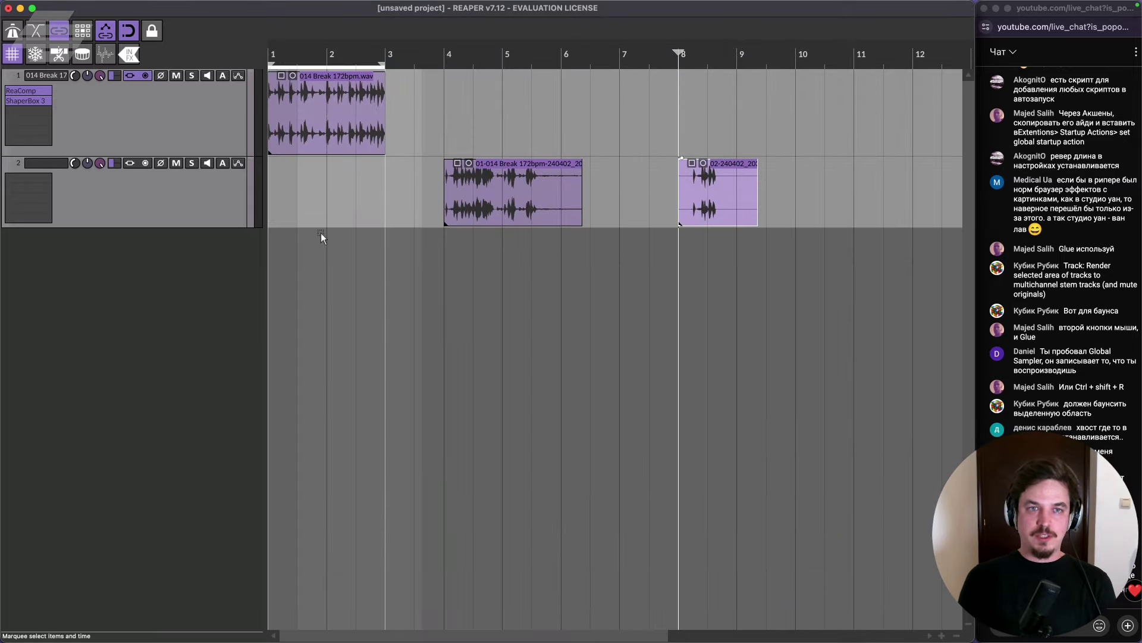
Remove ReaComp and ShaperBox 3 from track 1 and place the edit cursor at the start of the break item.
left_click(308, 115)
scroll(301, 113, "up", 5)
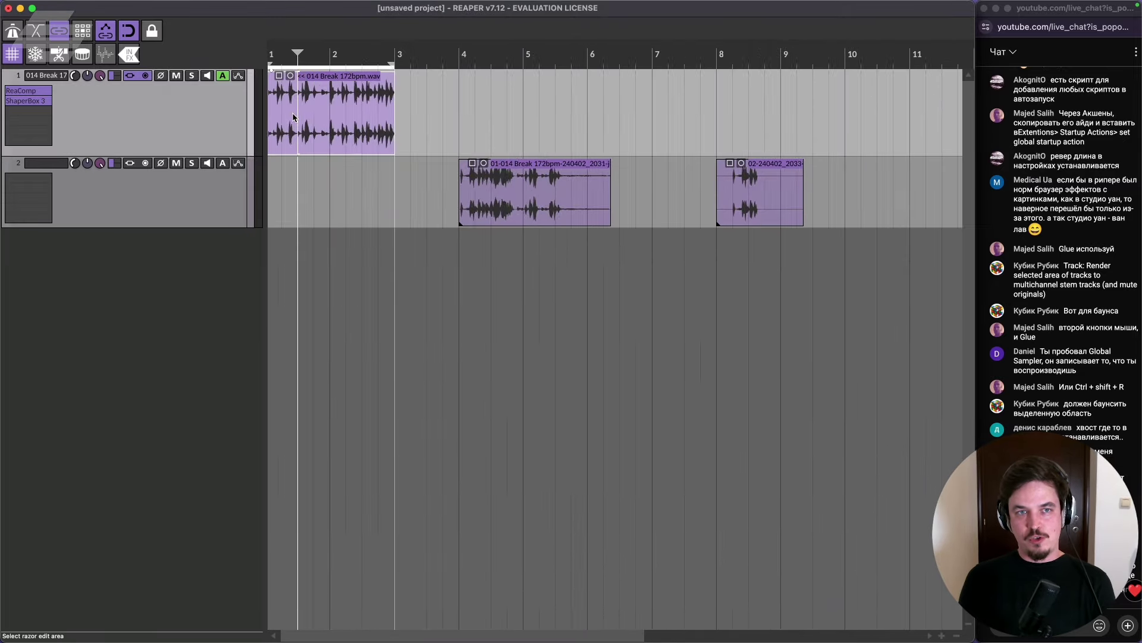
scroll(342, 101, "left", 3)
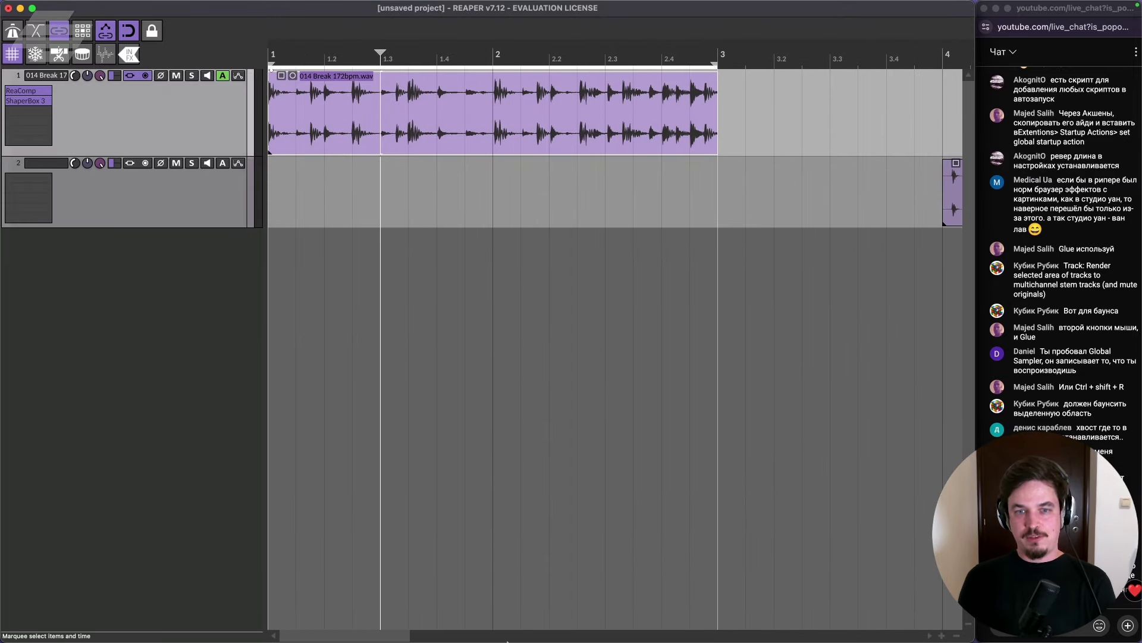
mouse_move(544, 638)
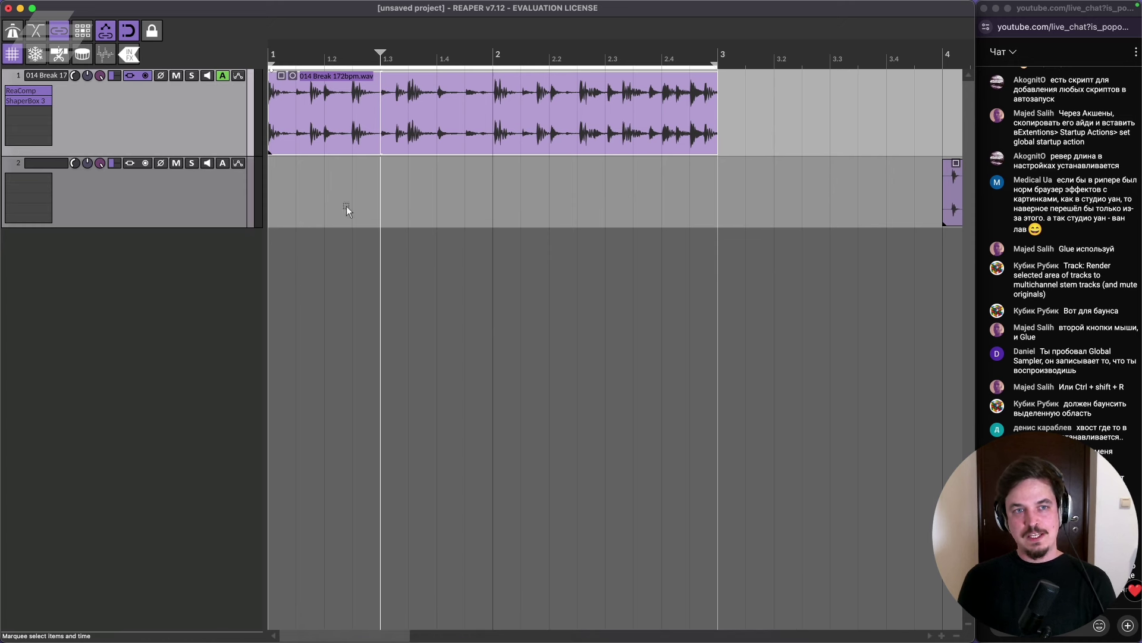
key("super+z")
key("super+z")
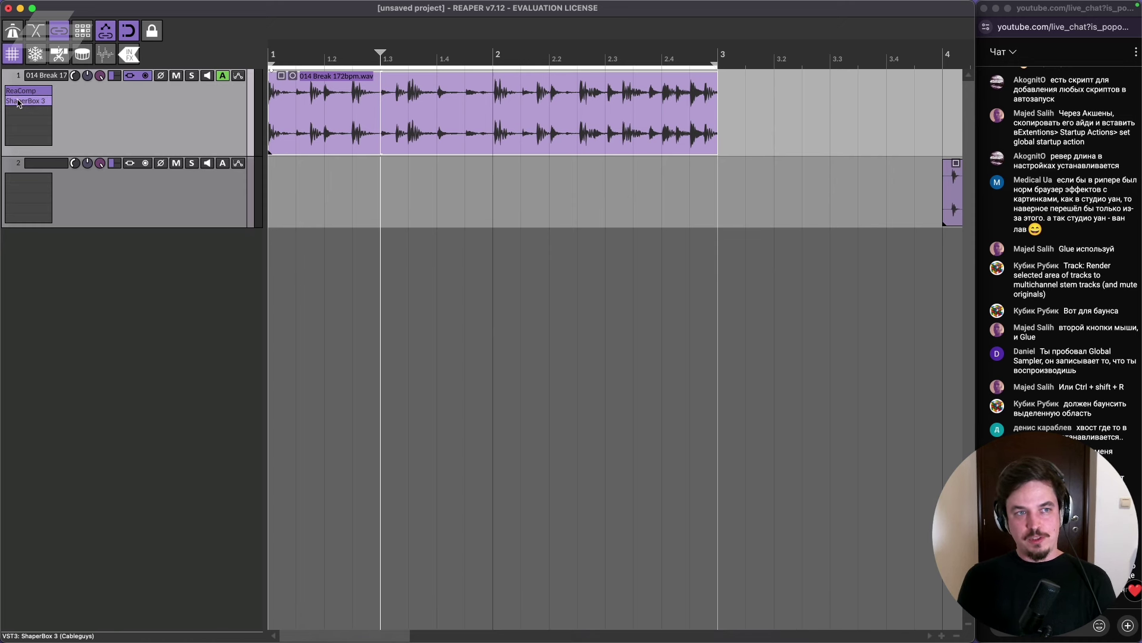
left_click(271, 113)
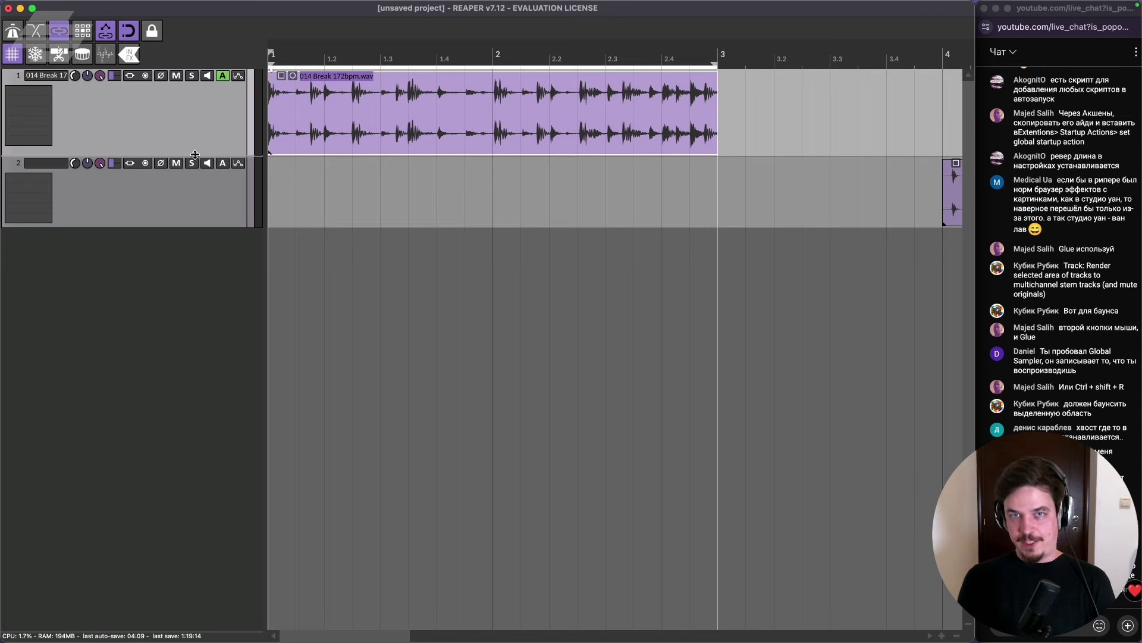
Make track 1 taller and split the break item at three consecutive hits leading up to beat 1.2.
left_click_drag(195, 158, 198, 274)
scroll(292, 202, "up", 3)
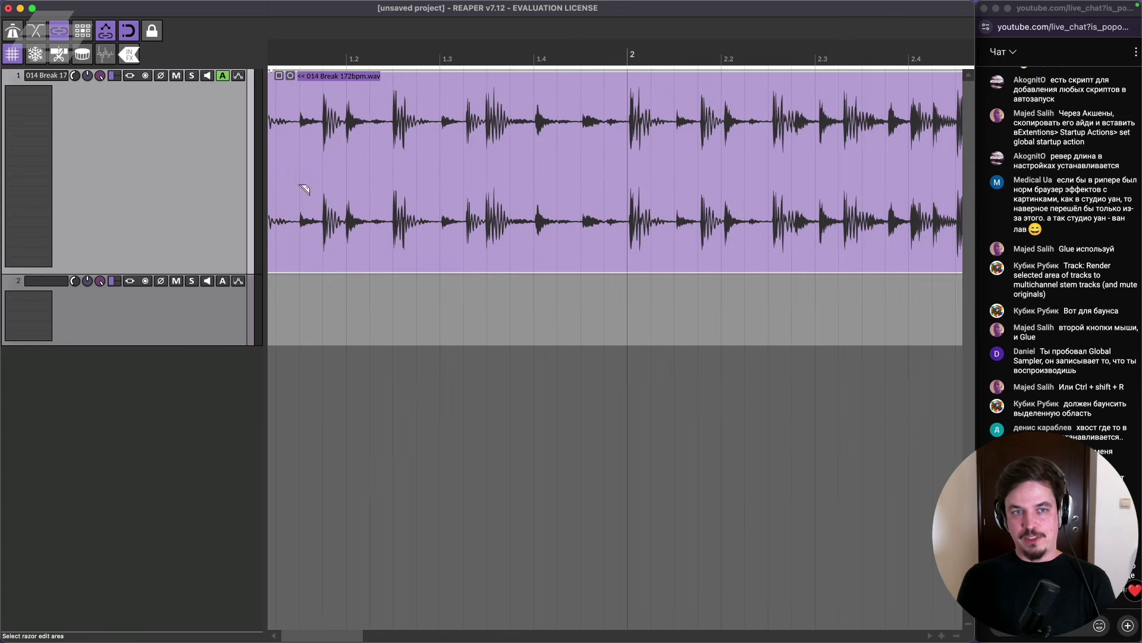
left_click(299, 185)
key("s")
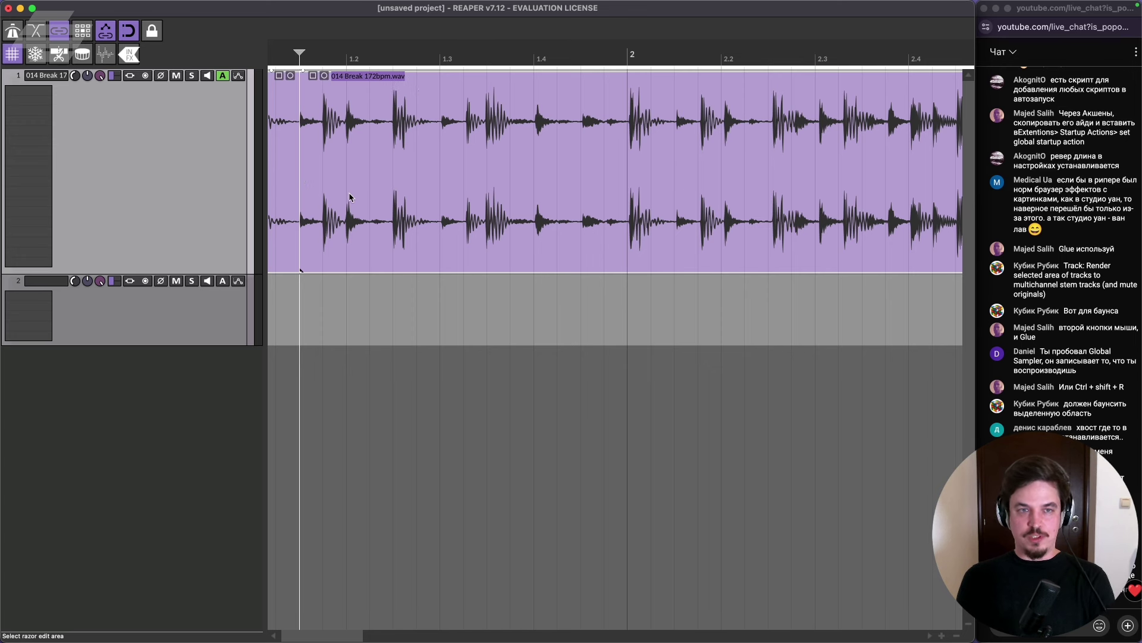
left_click(320, 174)
key("s")
left_click(347, 177)
key("s")
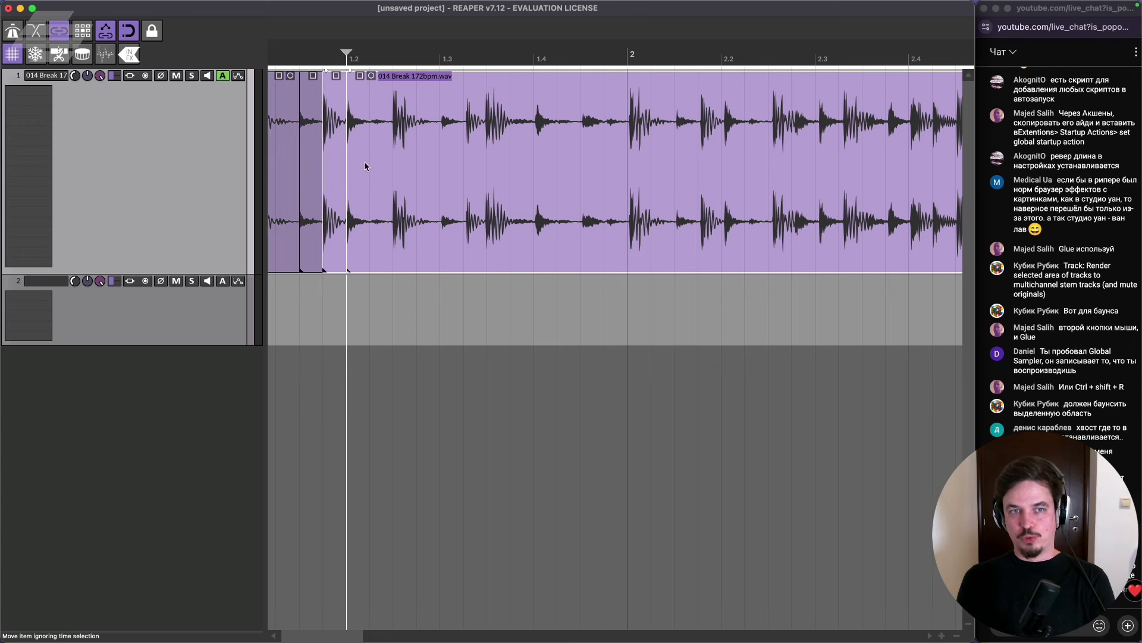
Undo the last split of the break at beat 1.2 and move the edit cursor to beat 1.3.
key("super+z")
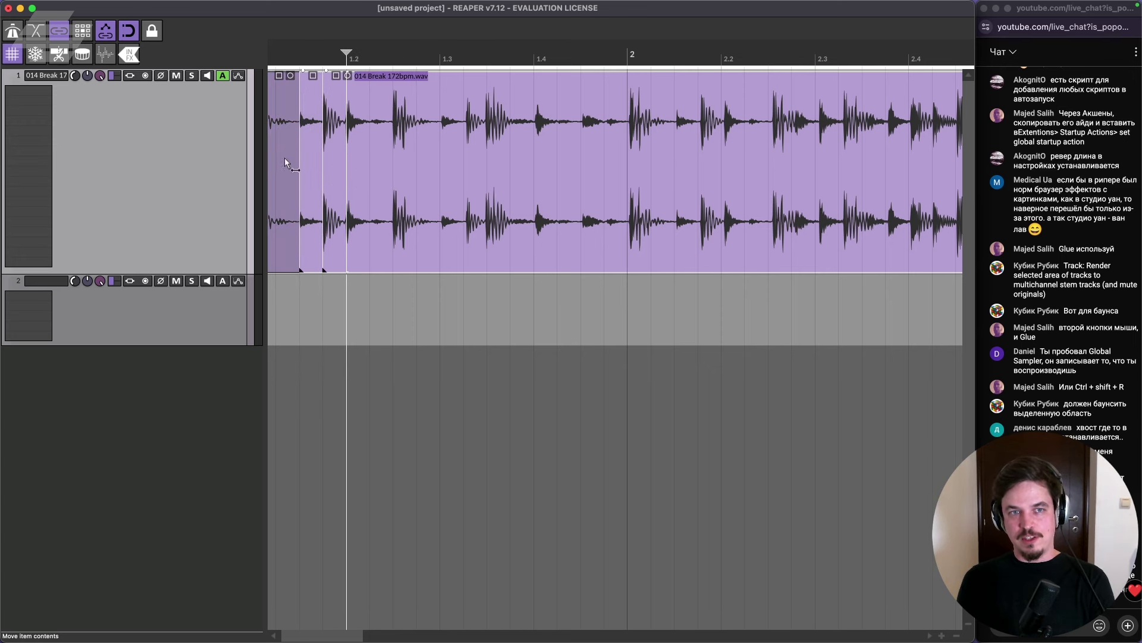
left_click(305, 340)
key("super+z")
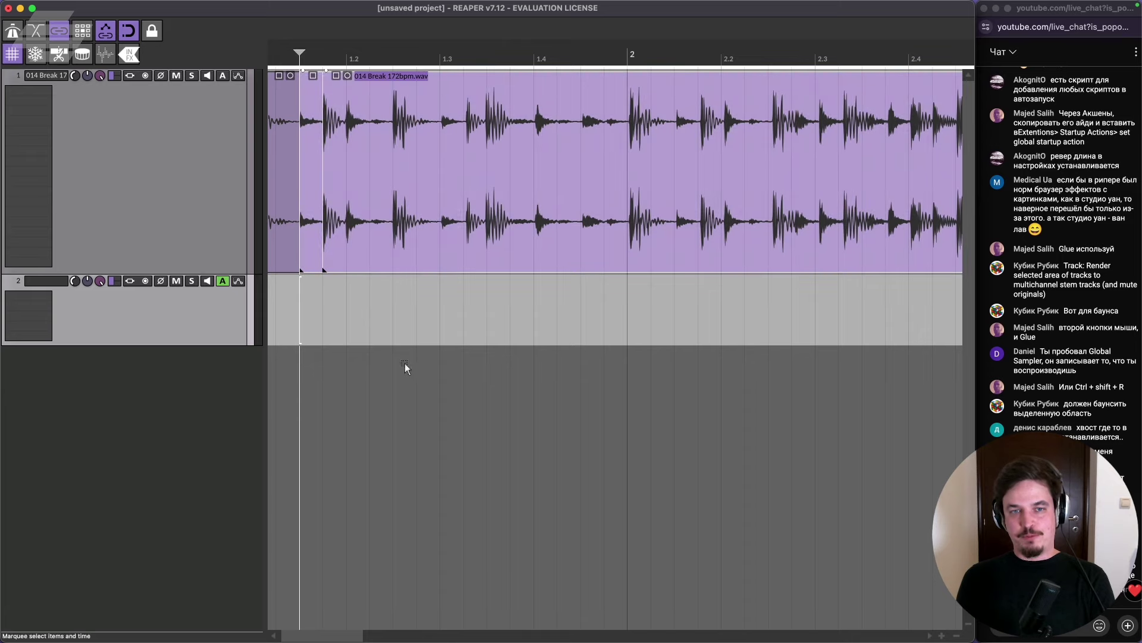
key("super+Tab")
key("super+Tab")
left_click(444, 166)
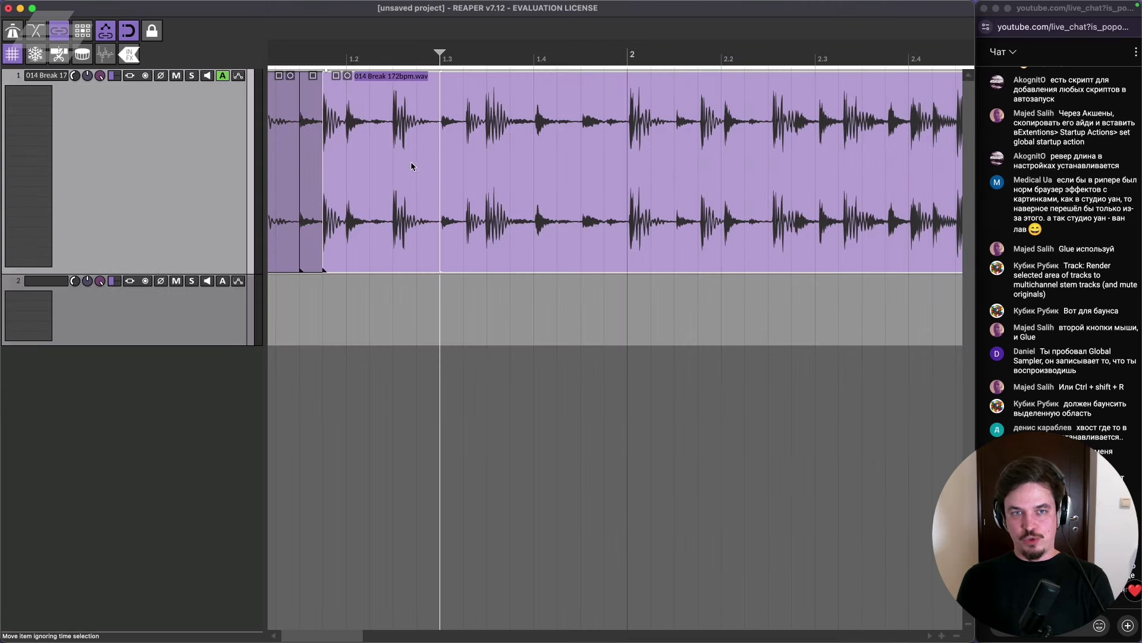
Switch to Ableton Live and expand the Drums folder of the Samples SSD place in the browser.
key("super+Tab")
key("super+Tab")
key("super+Tab")
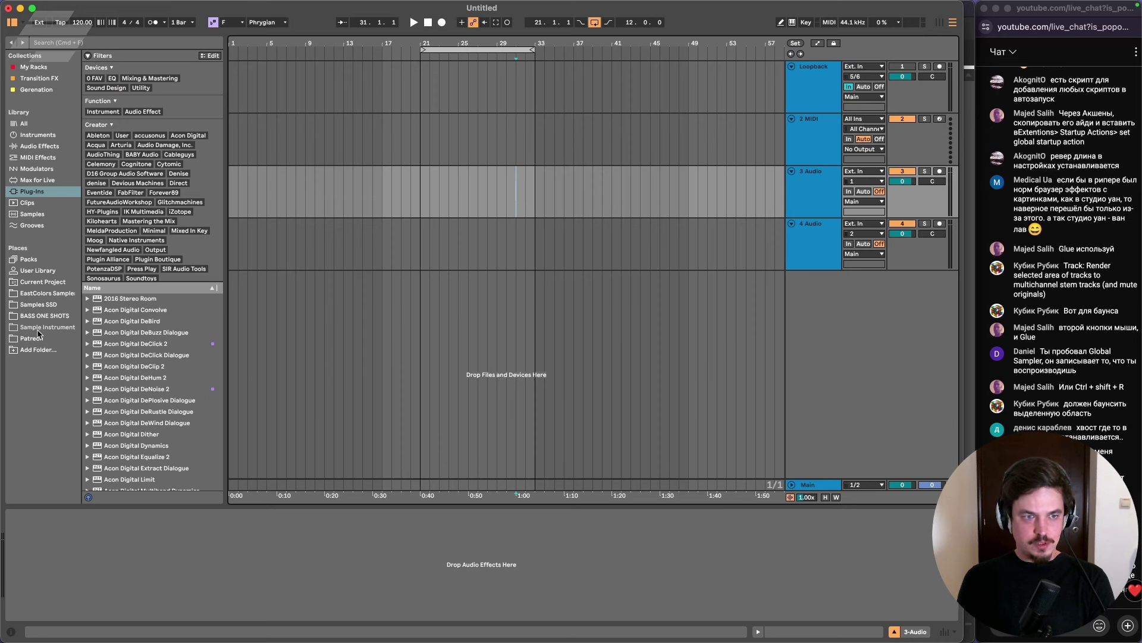
left_click(38, 305)
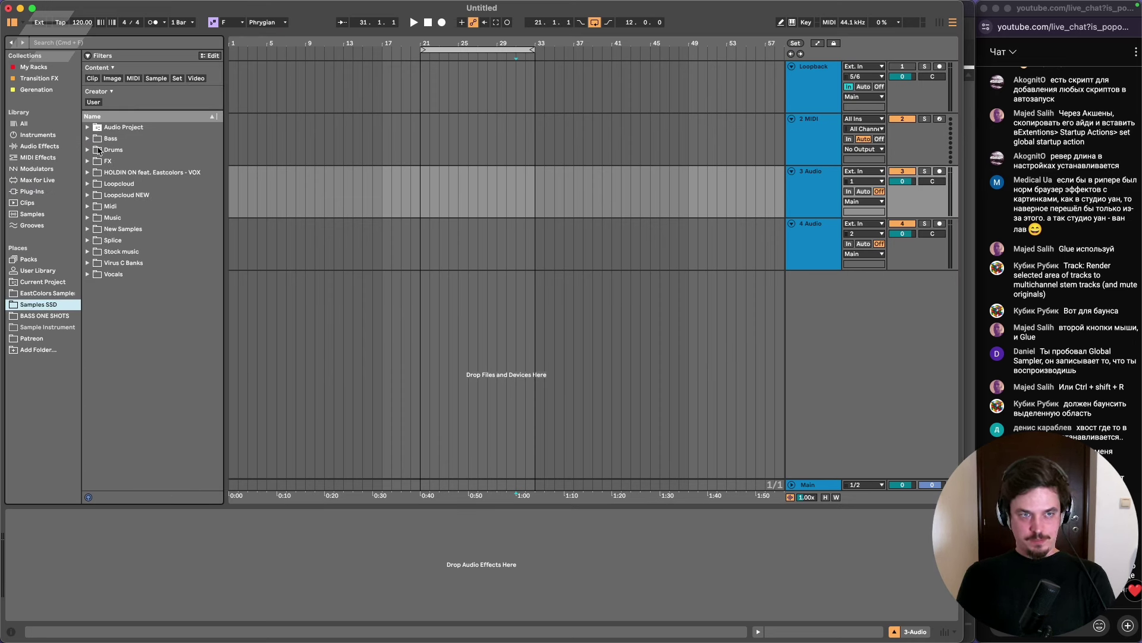
left_click(87, 151)
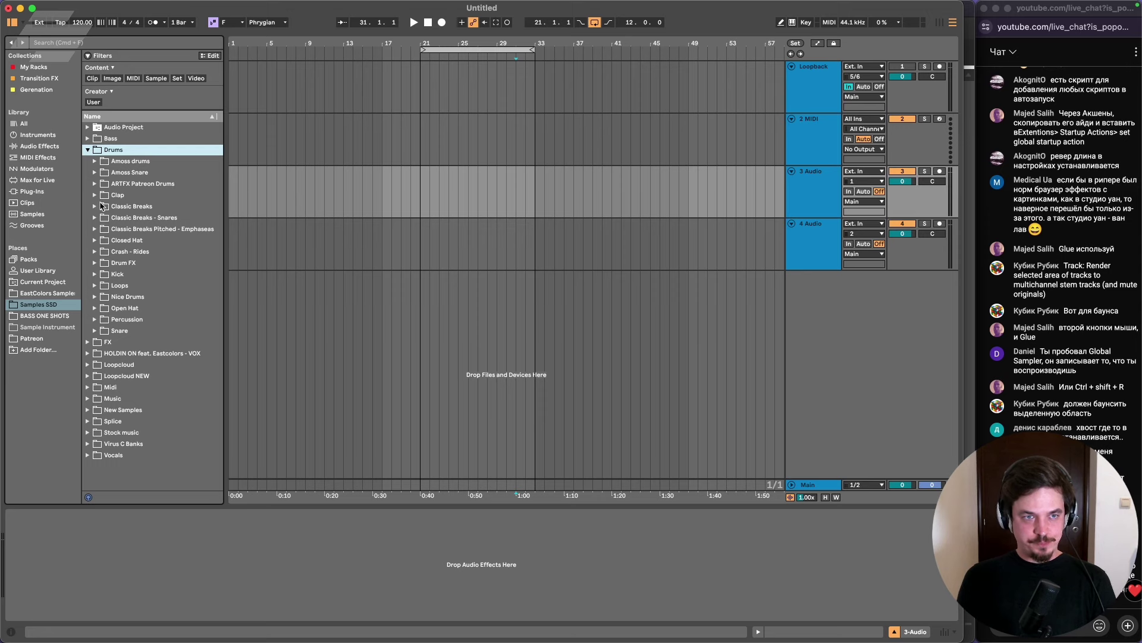
Place 002 Break 172bpm.wav from the Classic Breaks Pitched - Emphaseas folder at bar 21 of the 3 Audio track and open the clip's sample.
left_click(95, 229)
left_click_drag(132, 262, 420, 194)
right_click(420, 173)
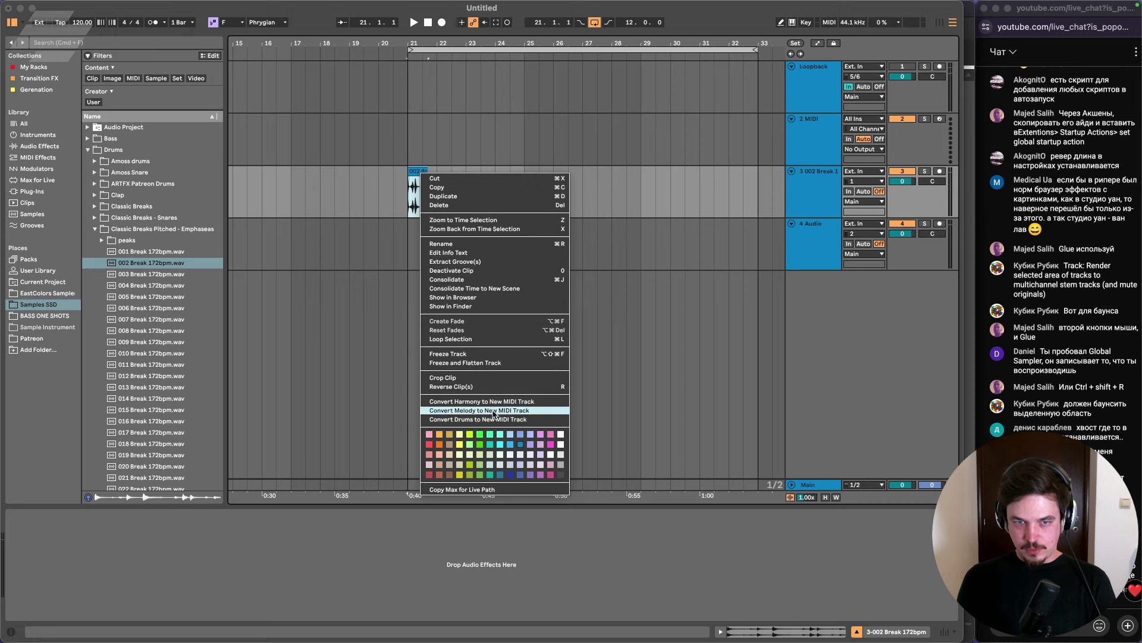
left_click(639, 310)
scroll(487, 201, "up", 3)
double_click(357, 187)
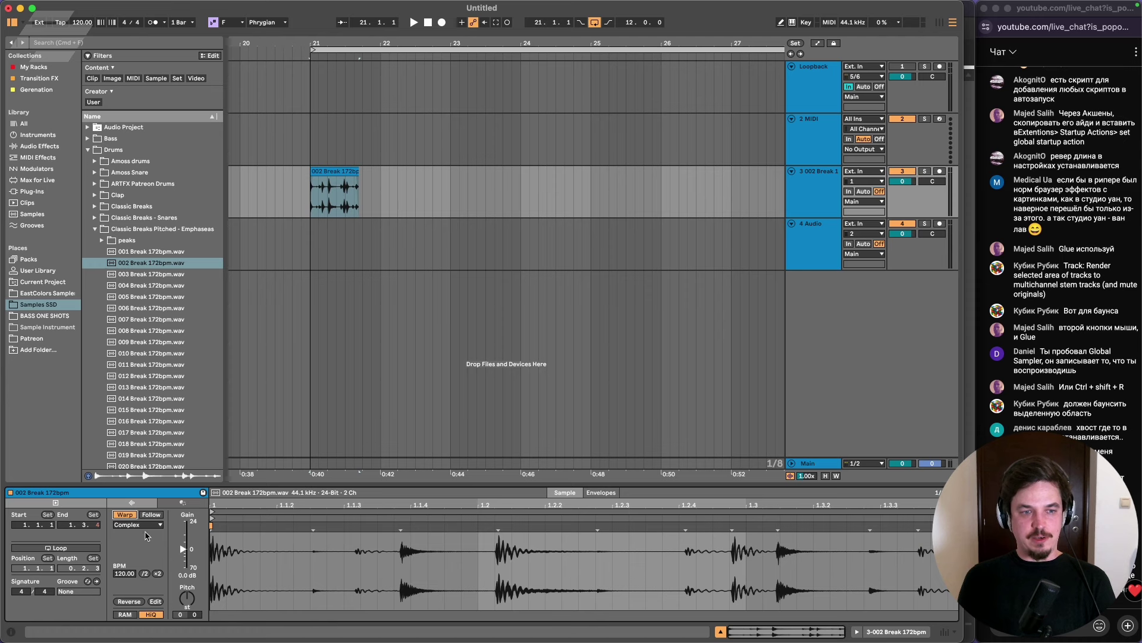
Slice the 002 Break clip to a new MIDI track, one slice per transient, with the Built-in slicing preset.
right_click(322, 176)
left_click(363, 404)
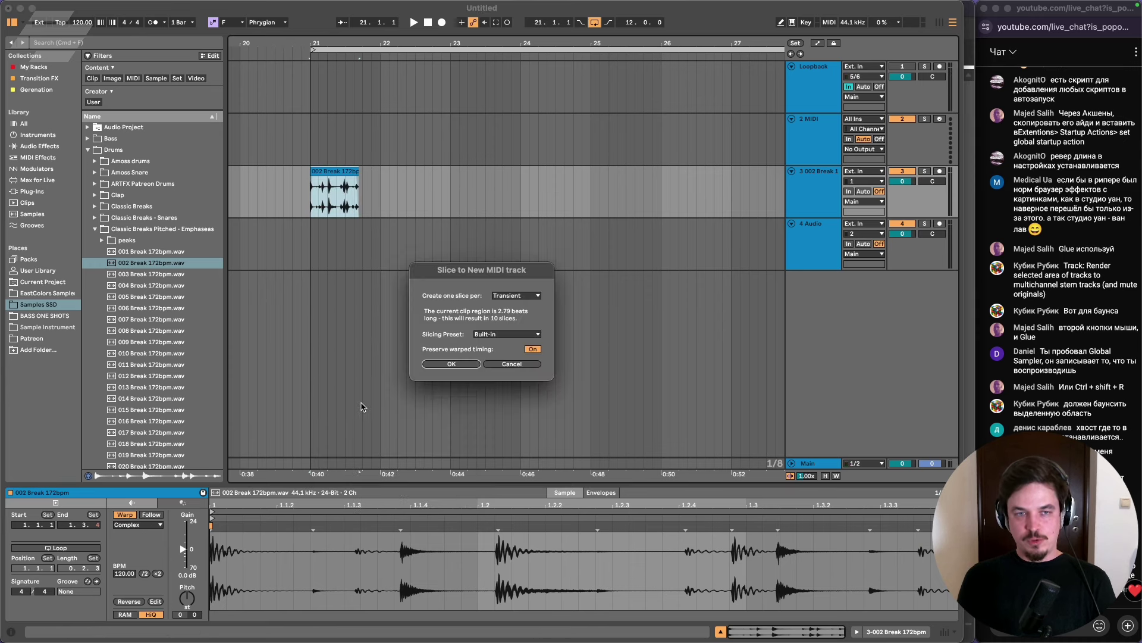
left_click(462, 364)
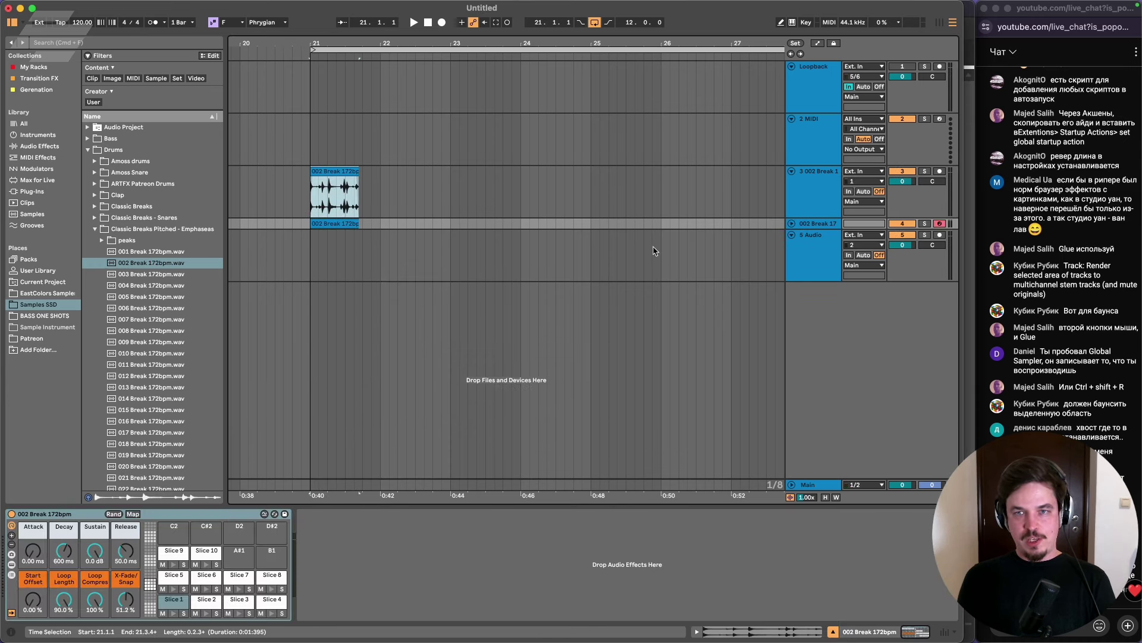
Unfold the sliced MIDI track, move its clip to just after bar 23, and open its notes in an enlarged editor.
left_click(792, 224)
left_click_drag(355, 236, 533, 232)
double_click(493, 244)
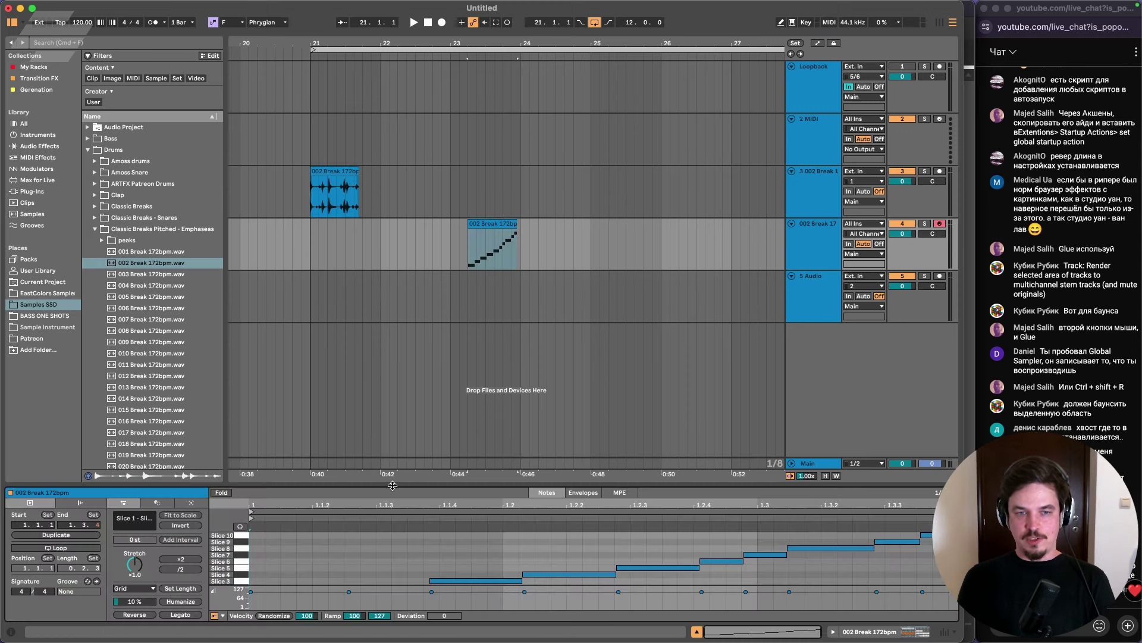
left_click_drag(393, 485, 369, 376)
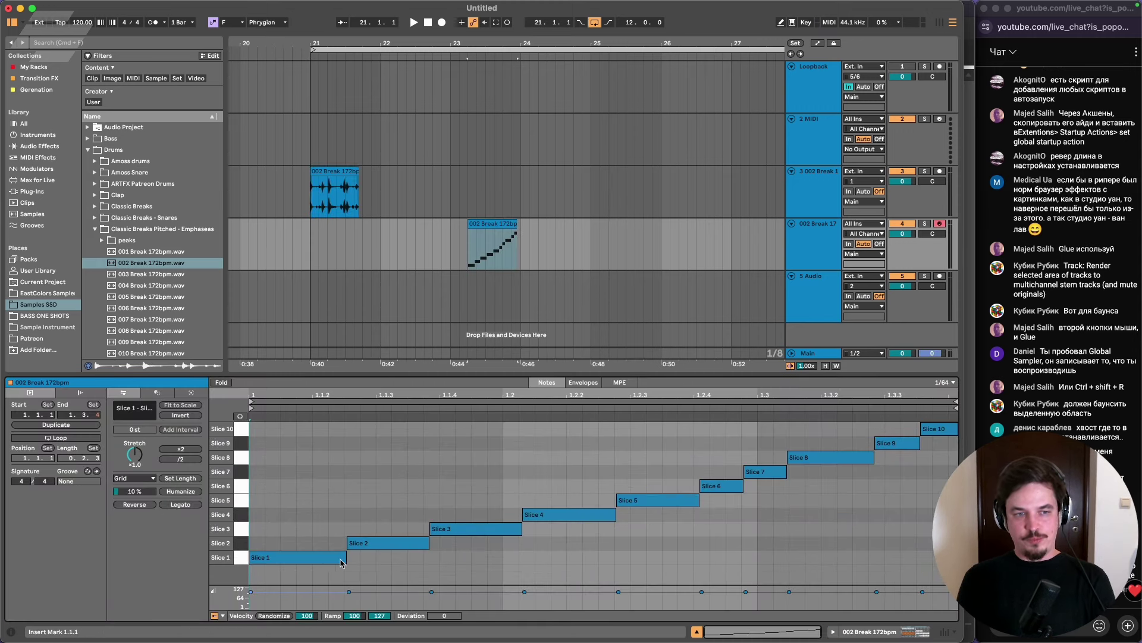
Switch to the REAPER project containing the 014 Break items.
key("super+Tab")
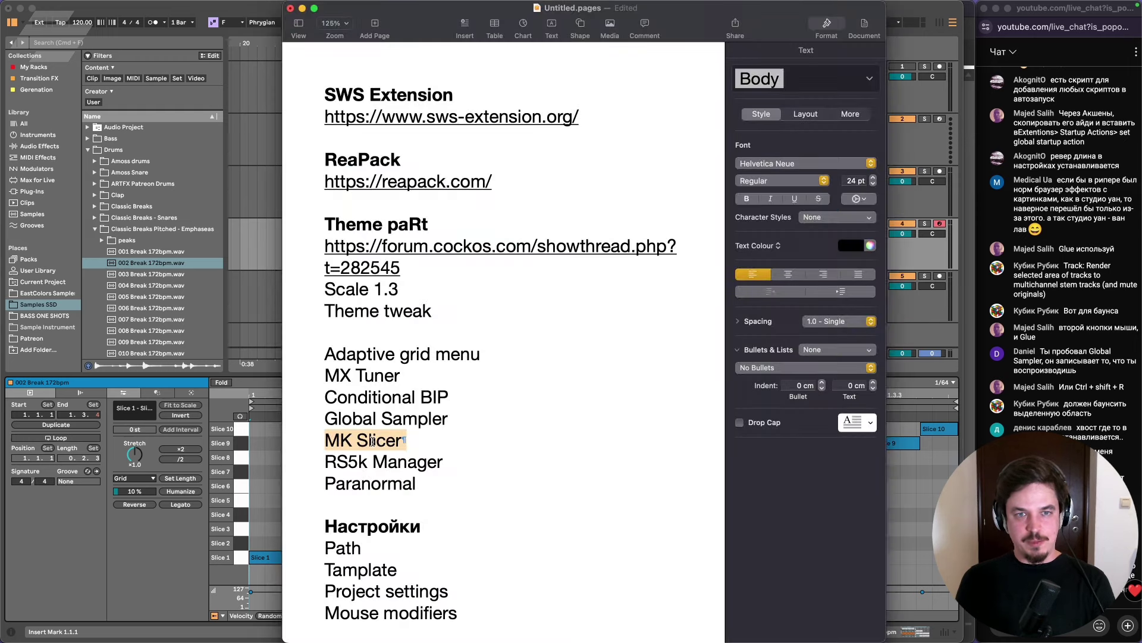
key("super+Tab")
key("super+Tab")
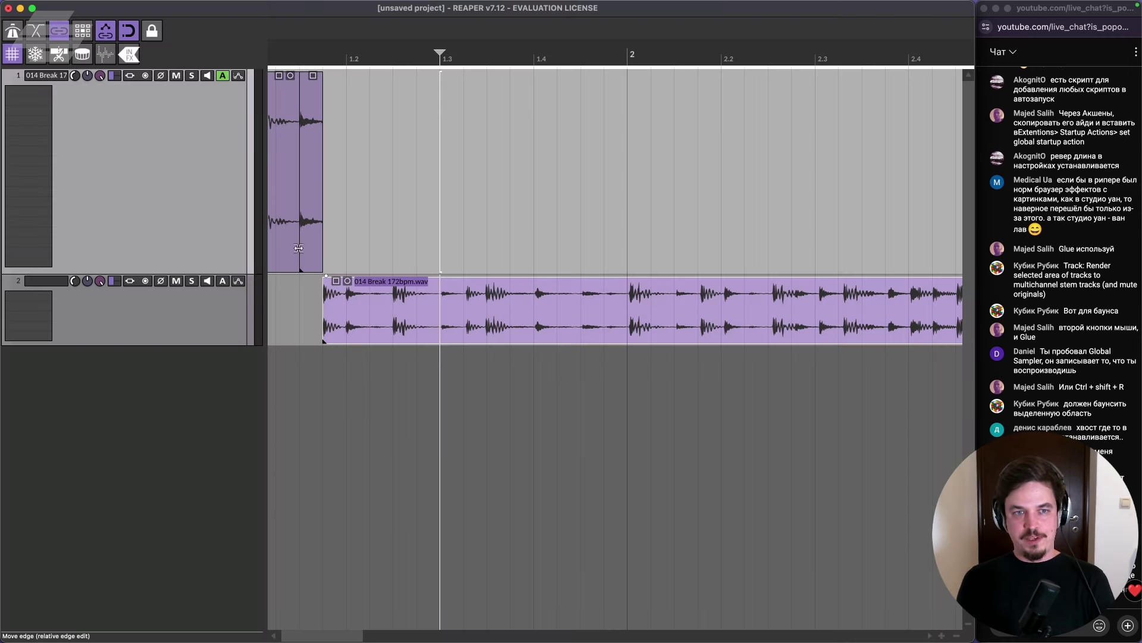
Extend the 014 Break 172bpm item on track 1 to bar 3 and delete its copy on track 2.
left_click_drag(296, 246, 770, 247)
scroll(767, 250, "down", 5)
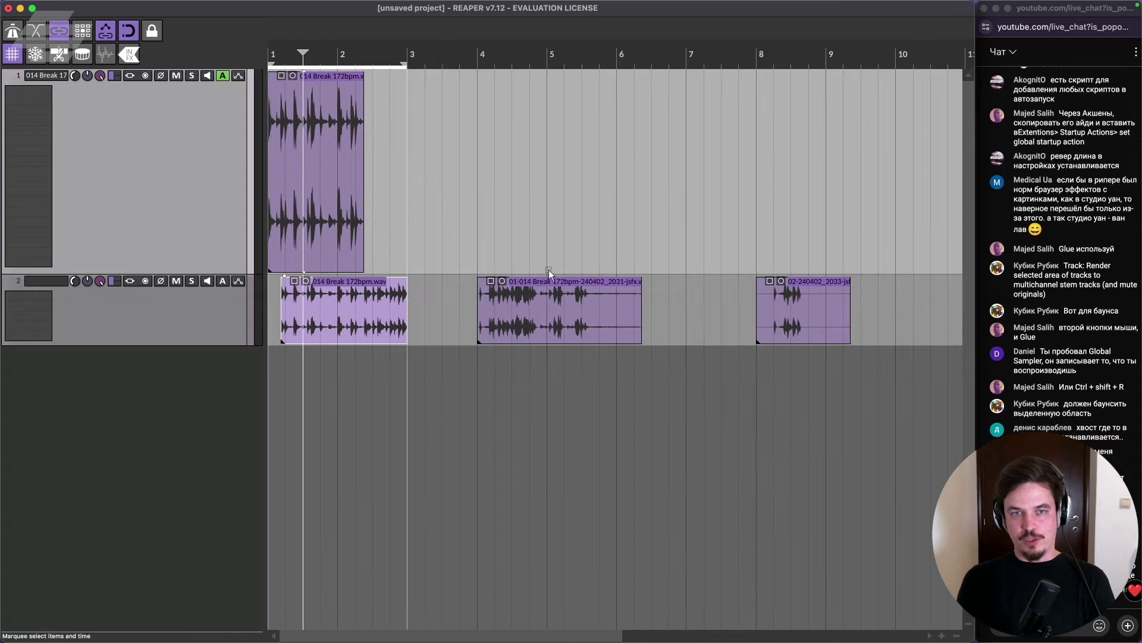
key("Delete")
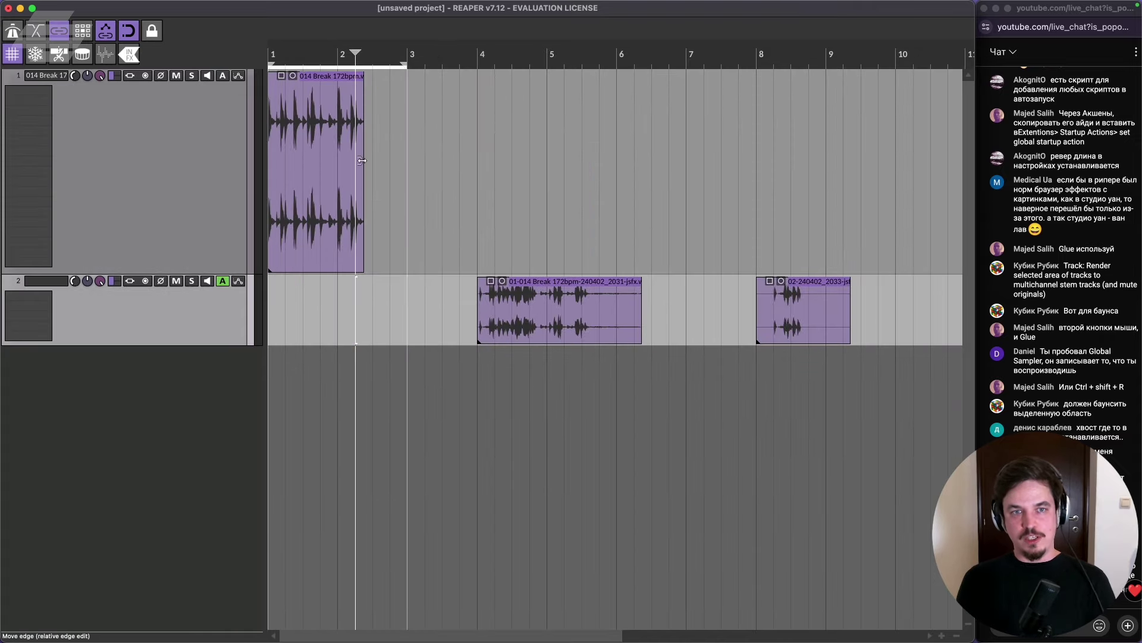
left_click_drag(364, 167, 447, 167)
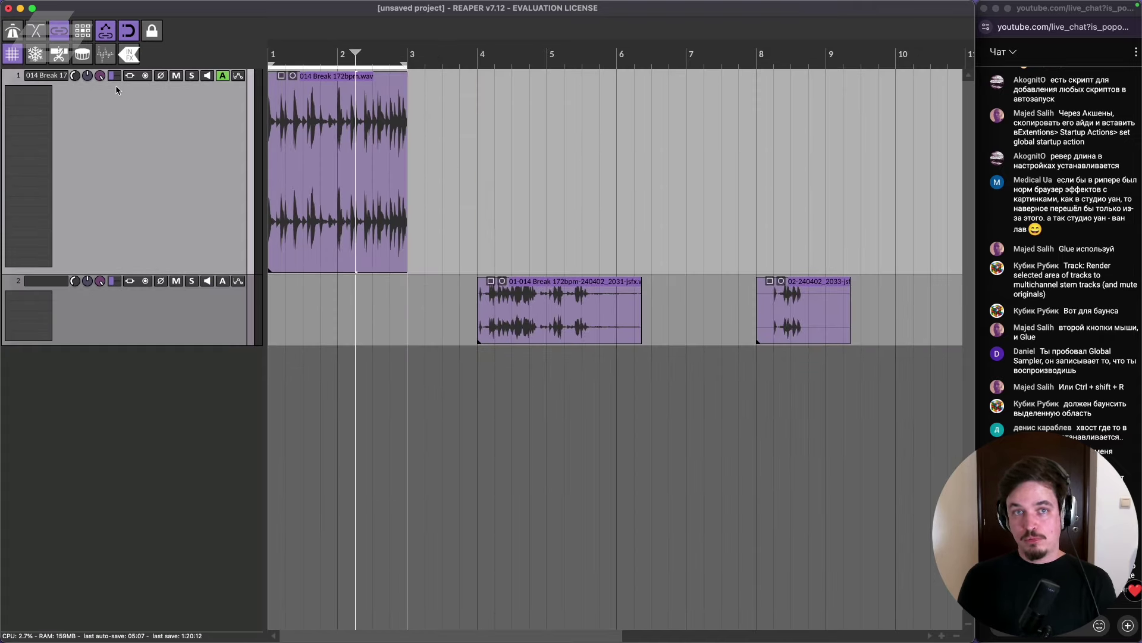
Load the 014 Break 172bpm item on track 1 into MK Slicer.
left_click(334, 105)
left_click(336, 105)
left_click(59, 55)
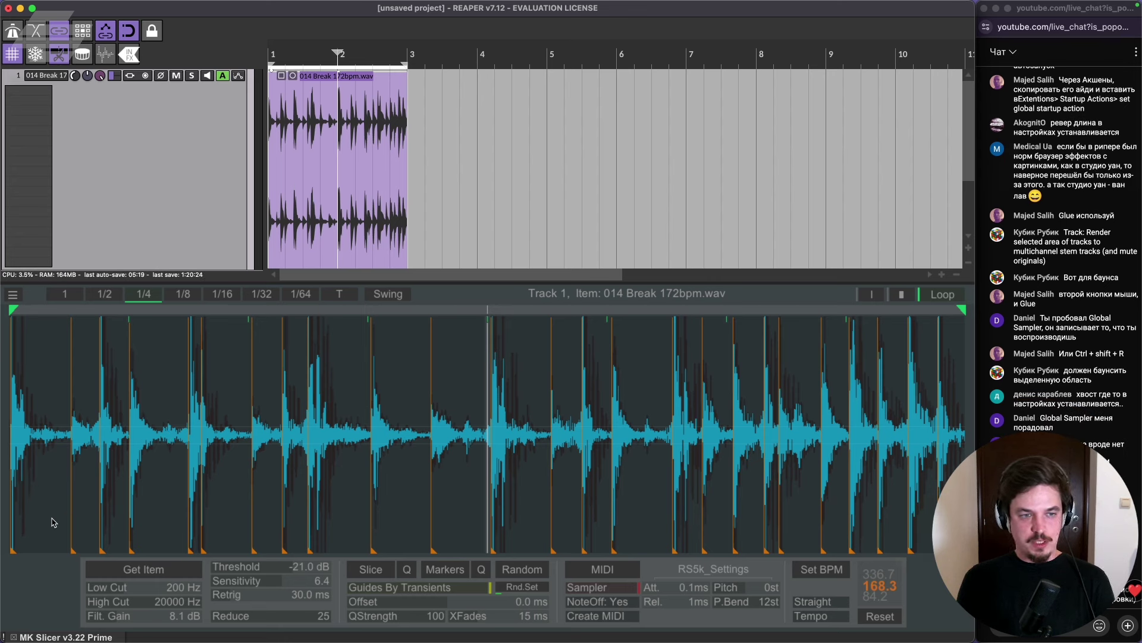
Export the transient slices from MK Slicer as a Sampler MIDI item on a new track.
left_click(60, 438)
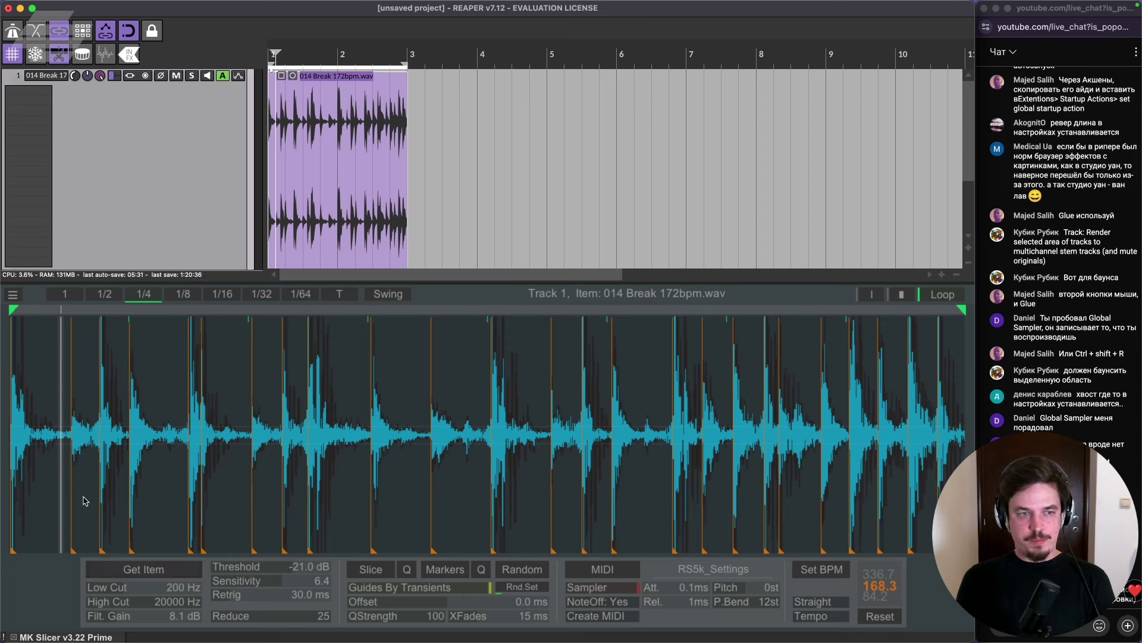
scroll(417, 241, "down", 3)
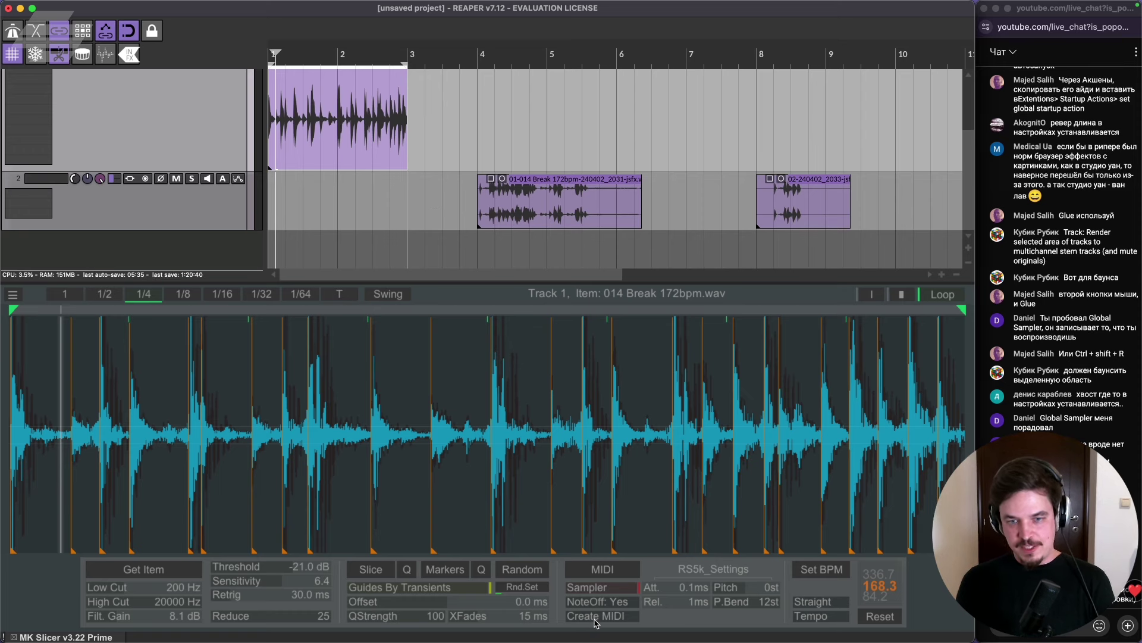
left_click_drag(497, 284, 488, 331)
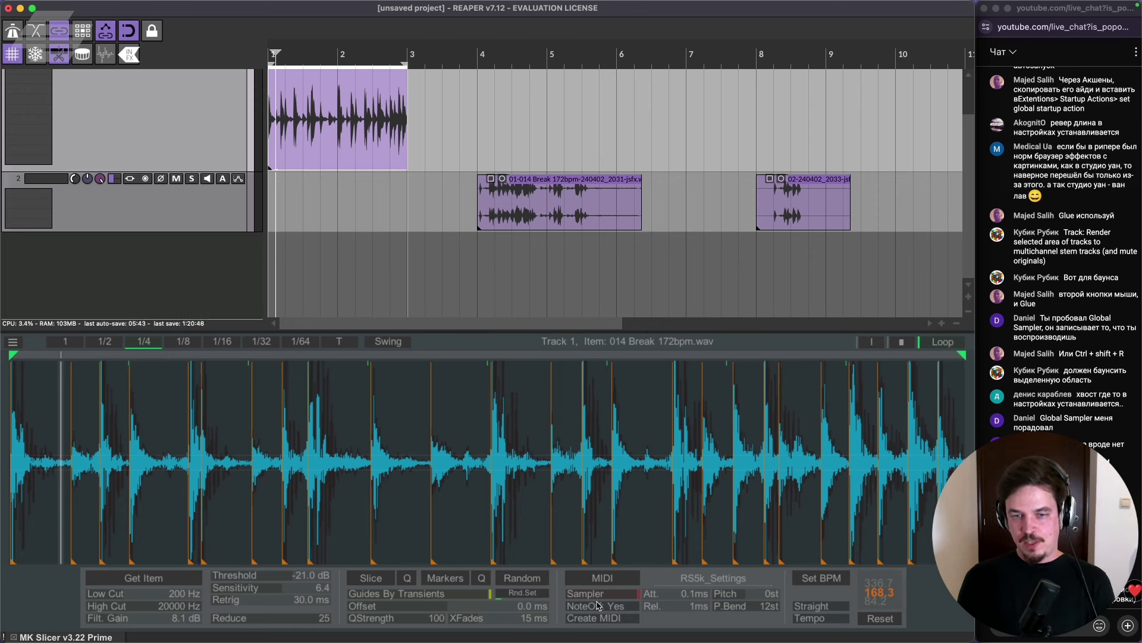
left_click(602, 580)
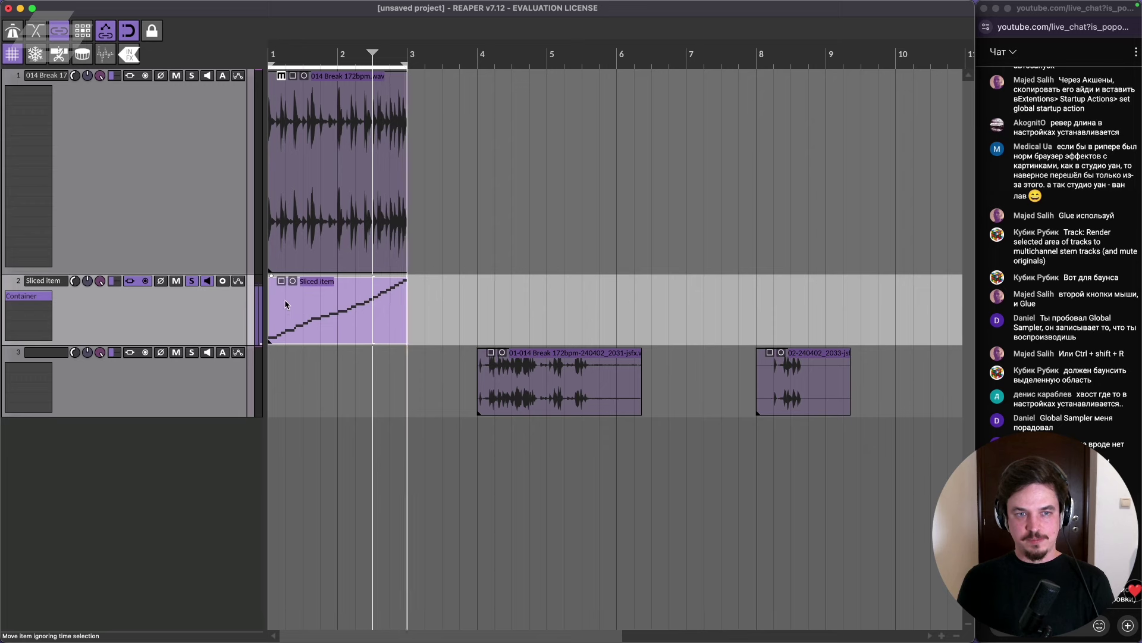
Open the Sliced item in an enlarged MIDI editor and delete all its notes.
double_click(284, 304)
key("space")
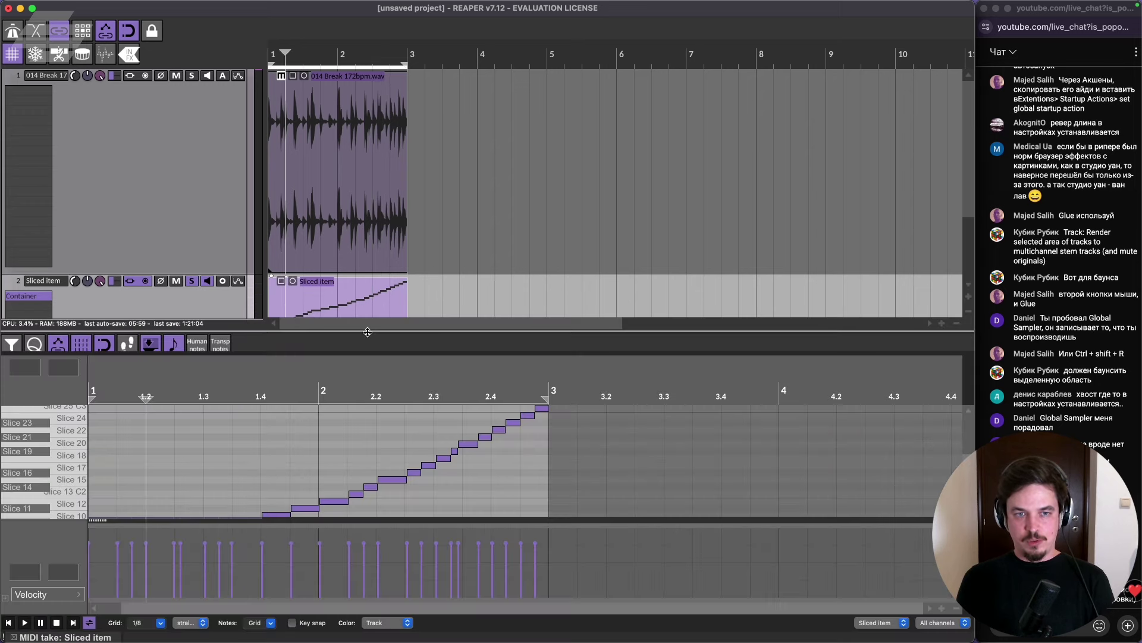
left_click_drag(273, 331, 272, 195)
left_click(271, 303)
key("ctrl+a")
key("Delete")
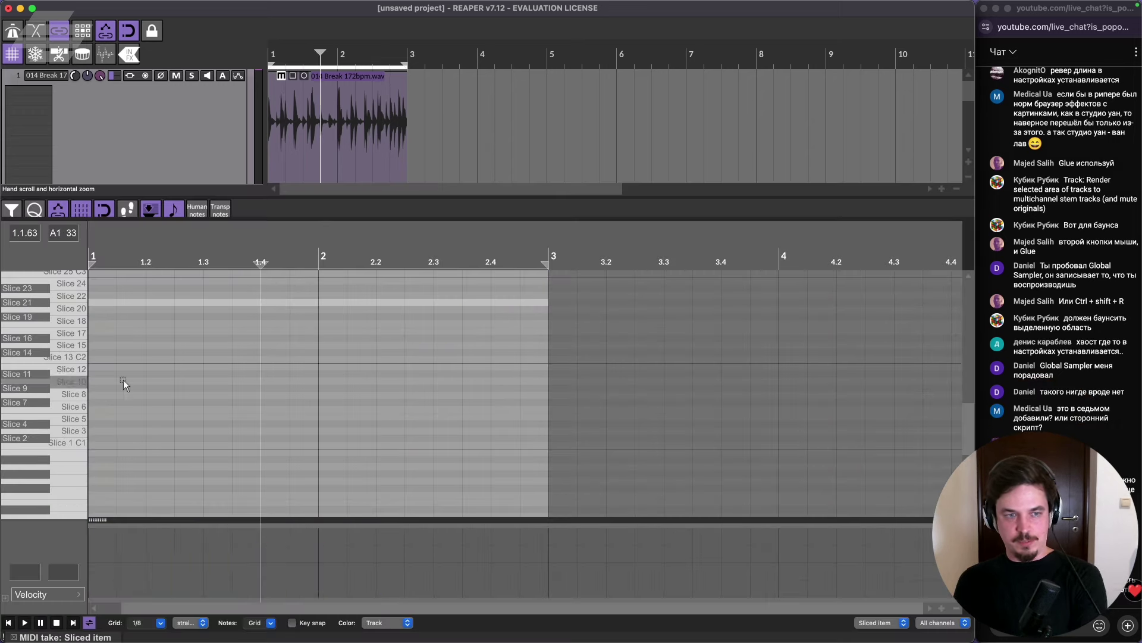
Draw eight consecutive 1/8 notes across bar 1 using slices 1, 2, 4, 2, 2, 1, 4 and 2.
left_click(101, 446)
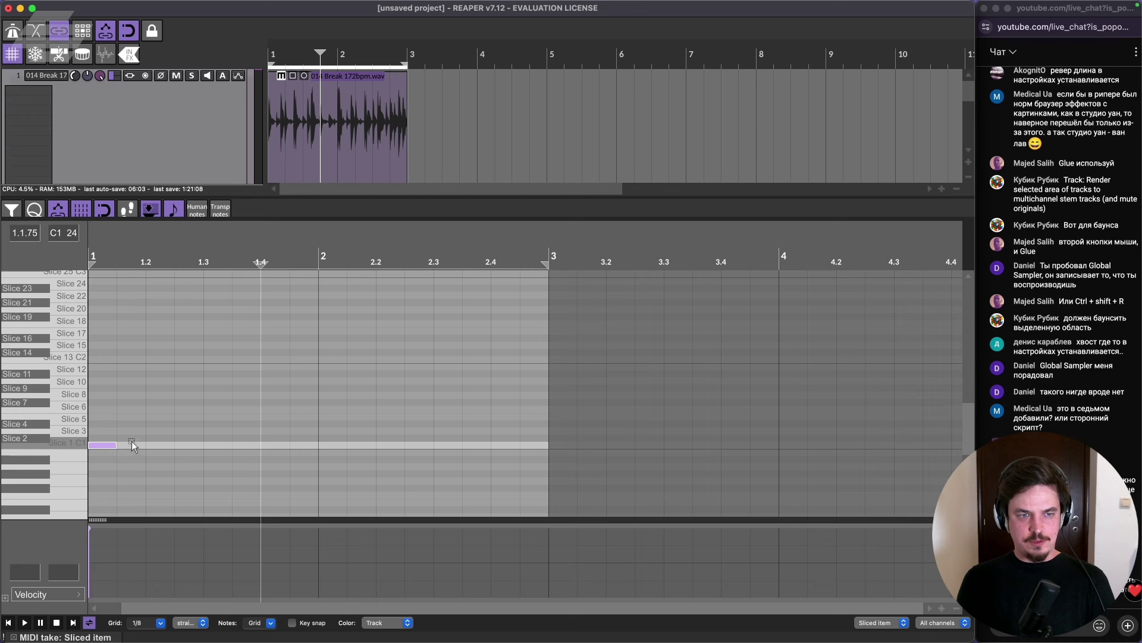
left_click(128, 439)
left_click_drag(160, 430, 168, 424)
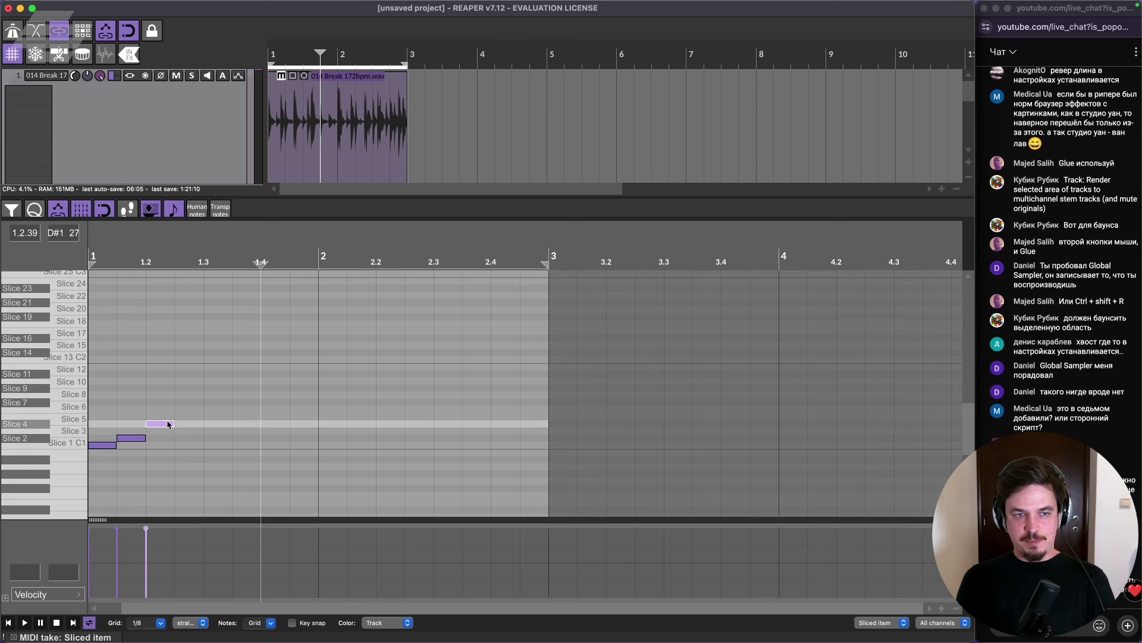
left_click(184, 440)
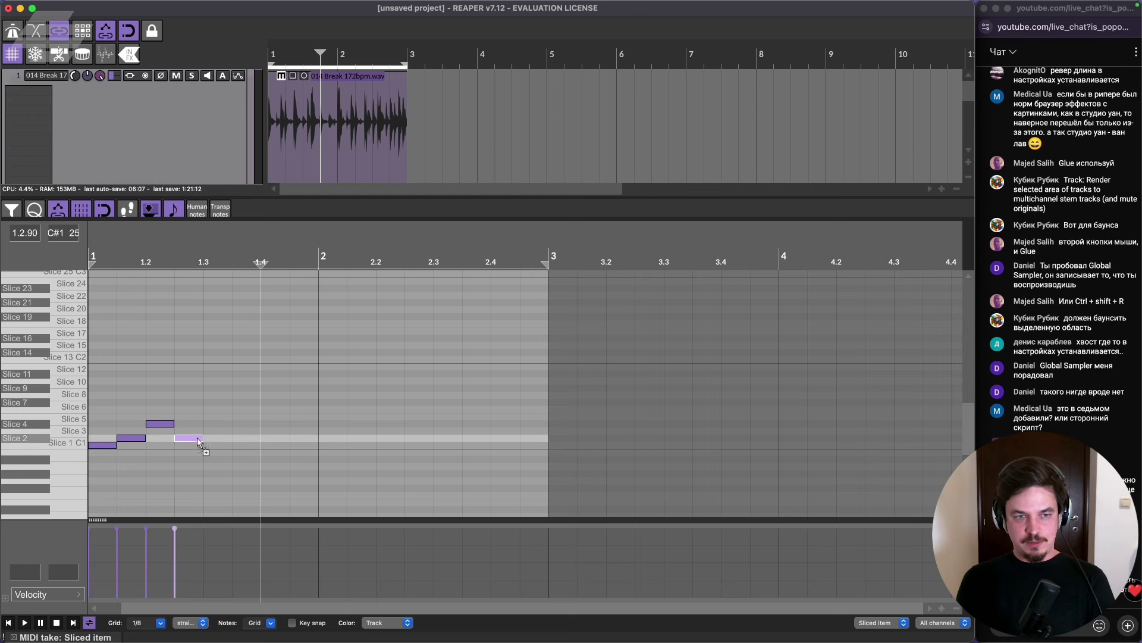
left_click(258, 446)
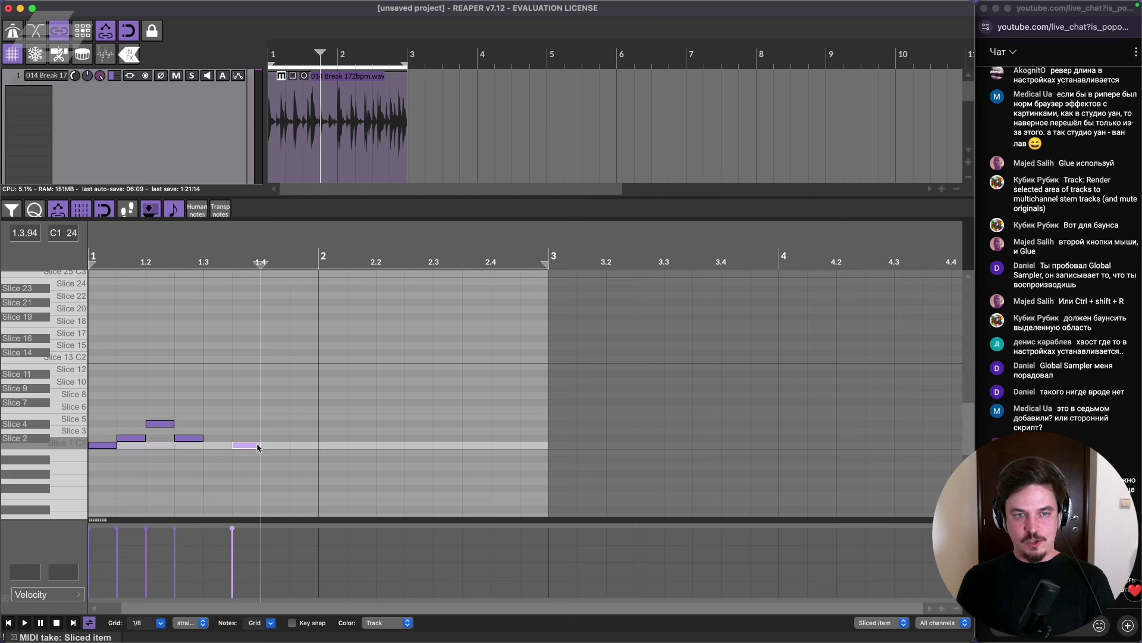
left_click(223, 440)
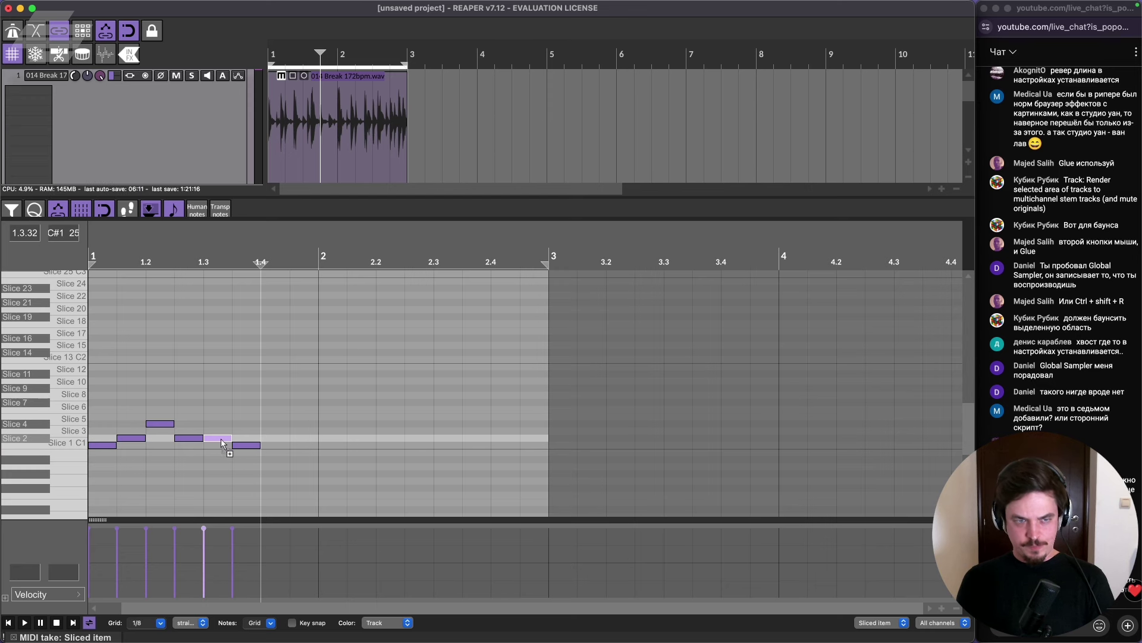
left_click(275, 423)
left_click(306, 447)
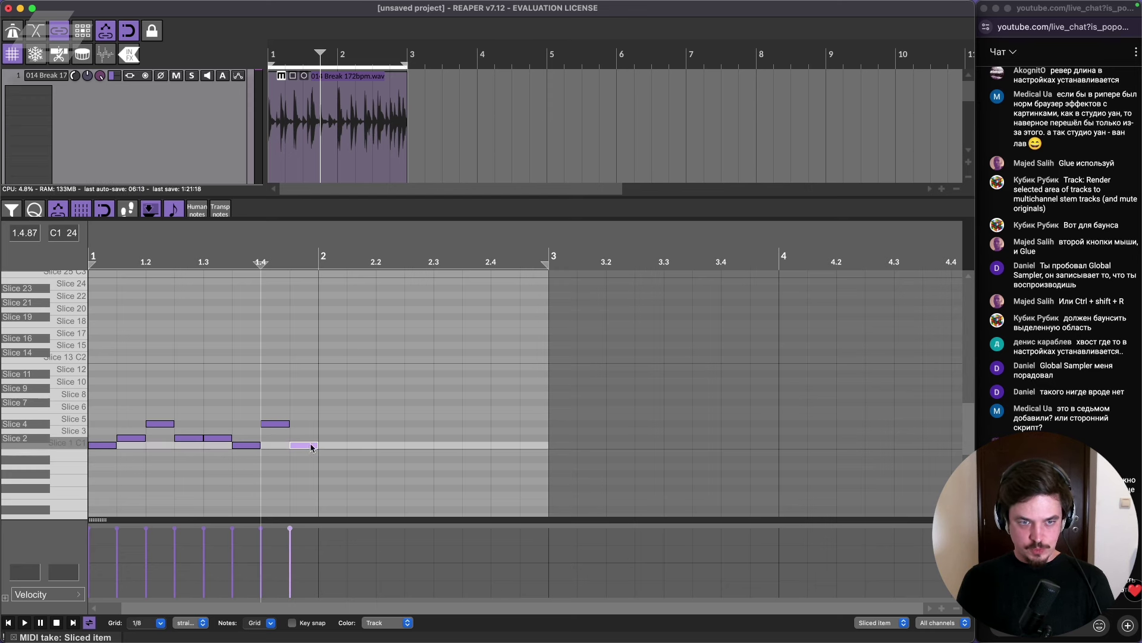
left_click_drag(310, 447, 311, 439)
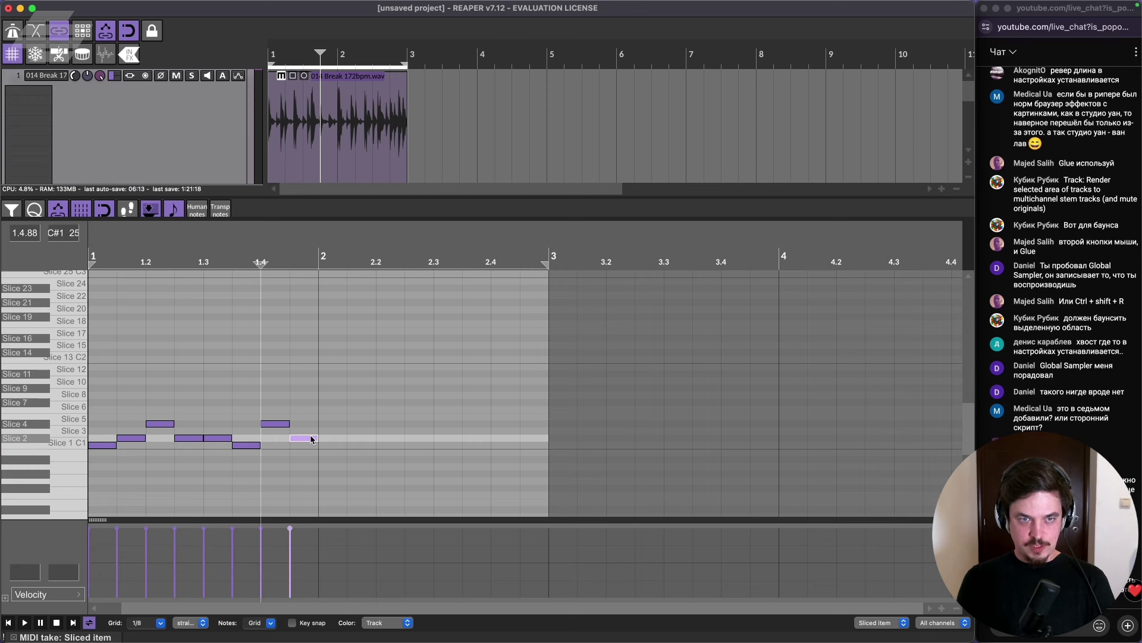
Play the new slice pattern from bar 1 and close the MIDI editor.
left_click(90, 257)
key("space")
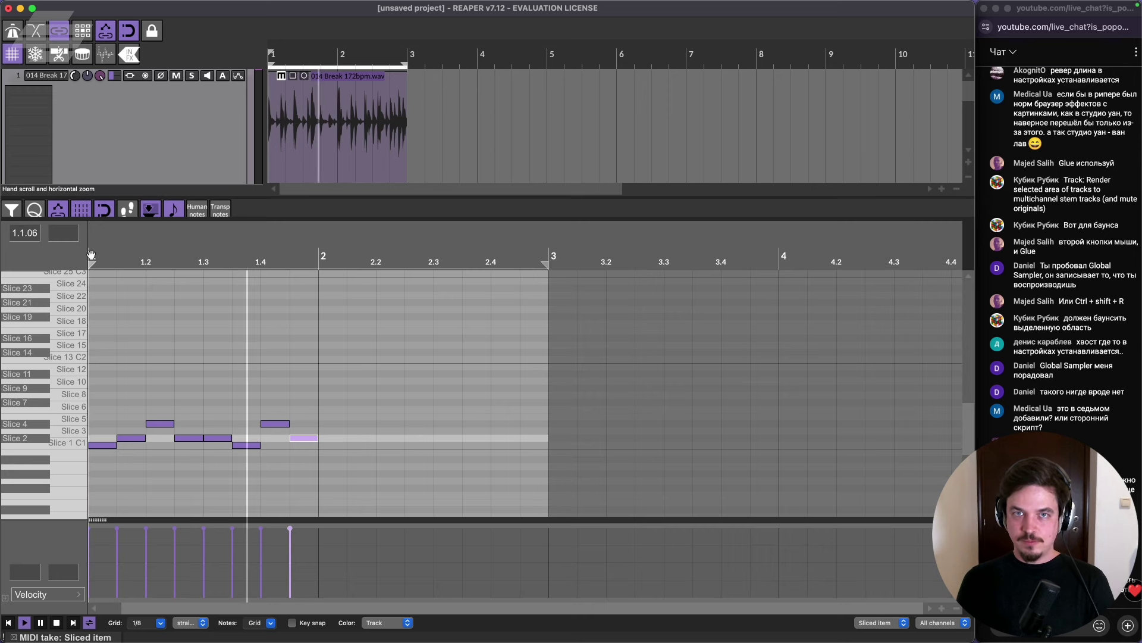
key("space")
key("space")
key("space")
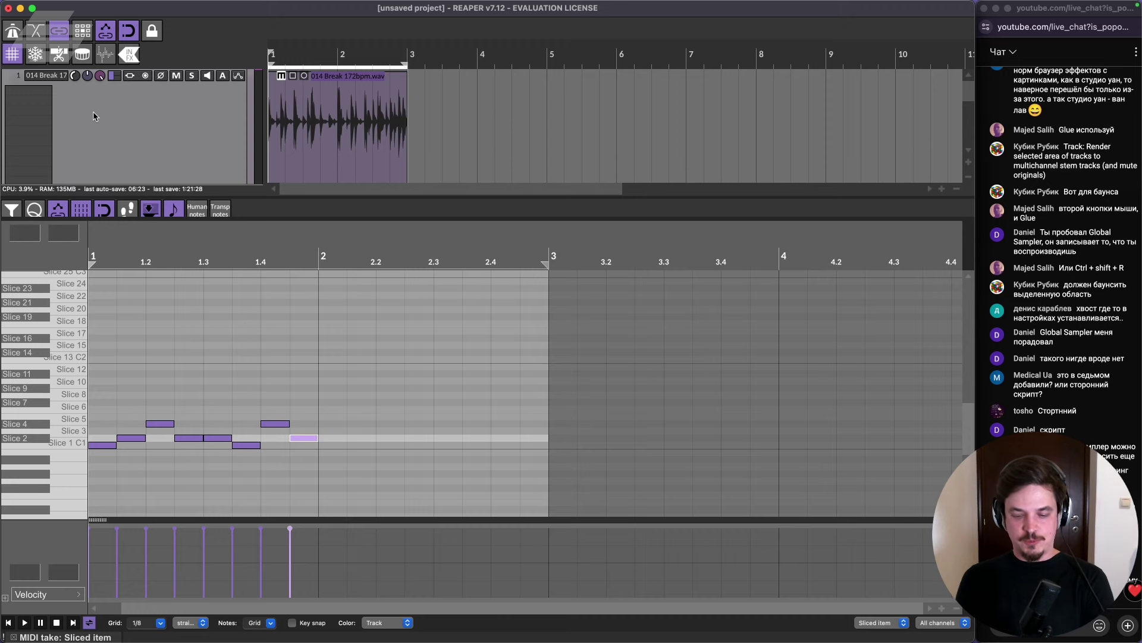
key("Escape")
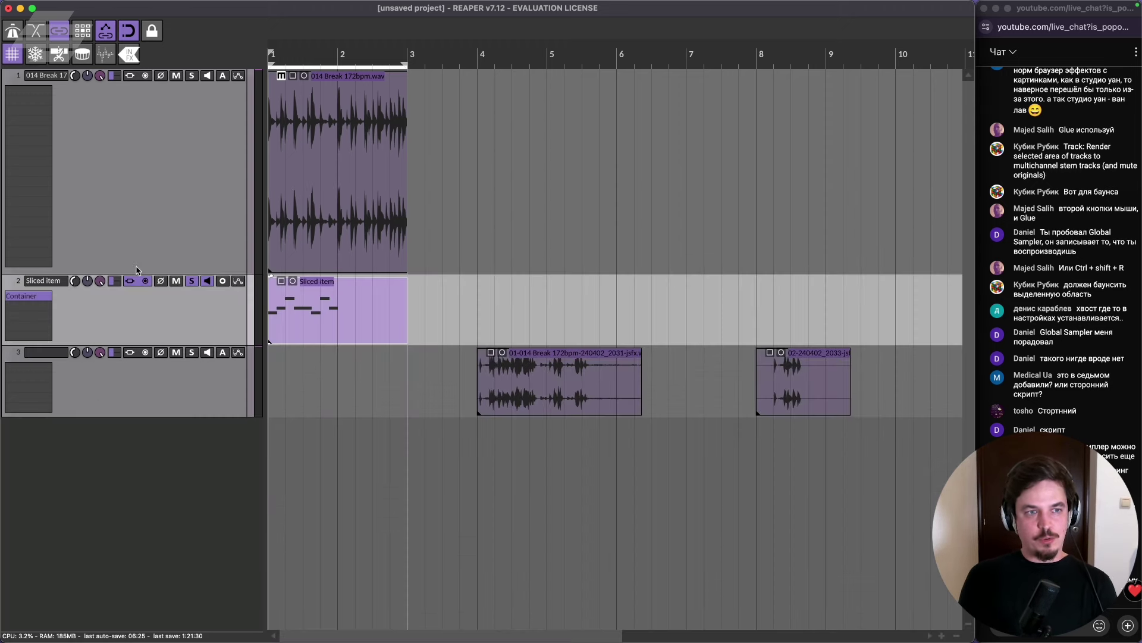
Open the Sliced item track's FX container and set the last RS5K sampler's release to 83 ms.
left_click(29, 298)
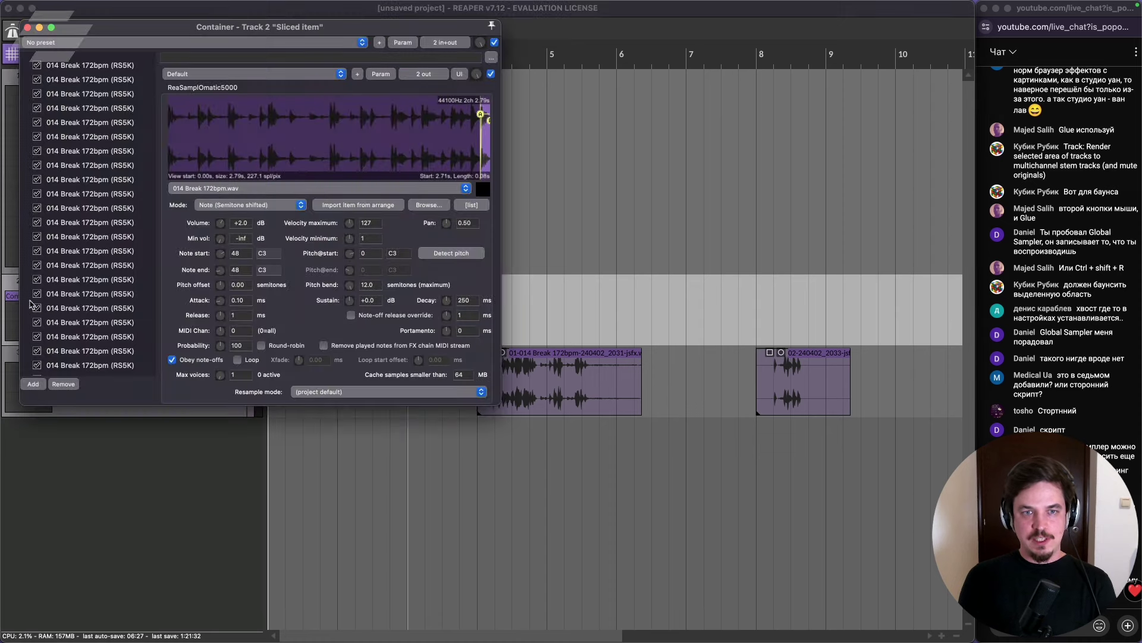
left_click_drag(469, 89, 537, 135)
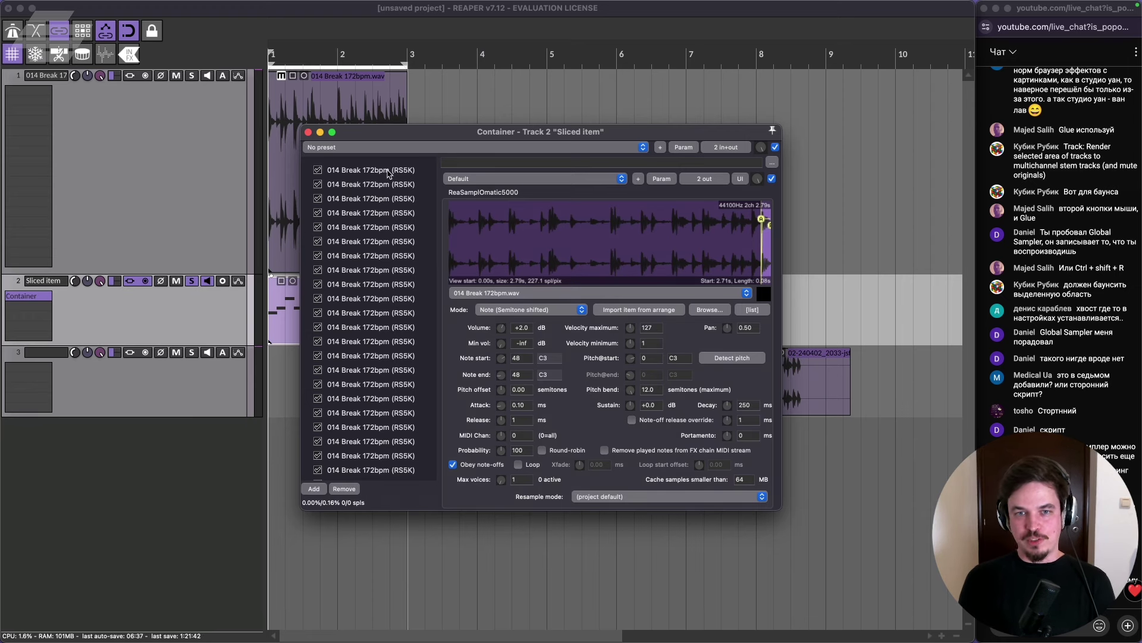
left_click_drag(496, 133, 391, 114)
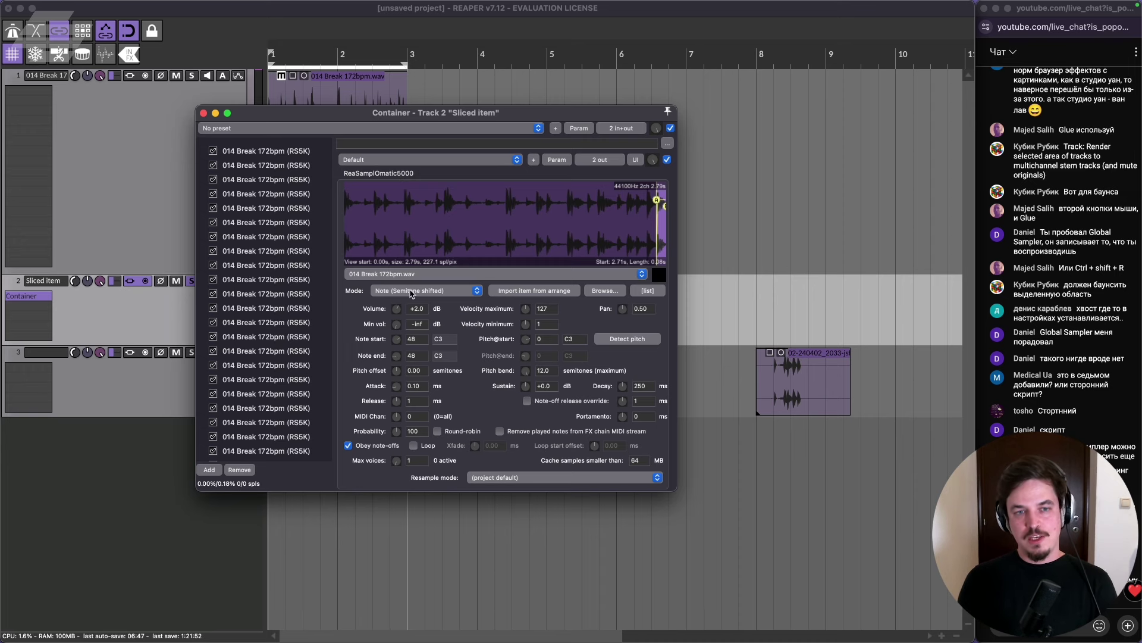
left_click_drag(443, 114, 580, 90)
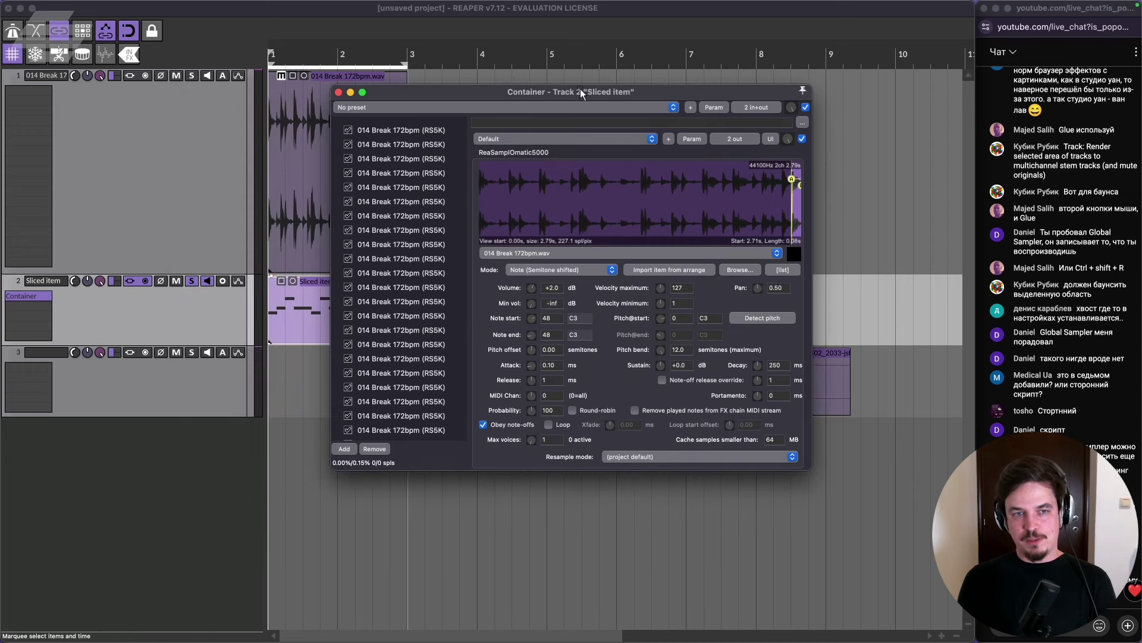
left_click(393, 430)
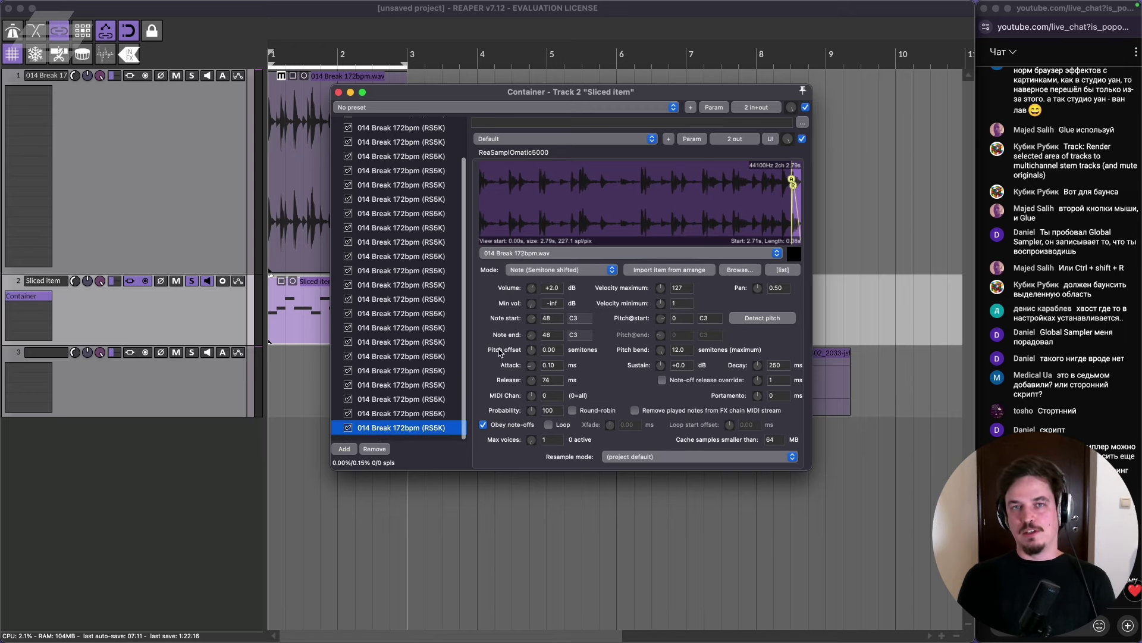
scroll(532, 380, "up", 3)
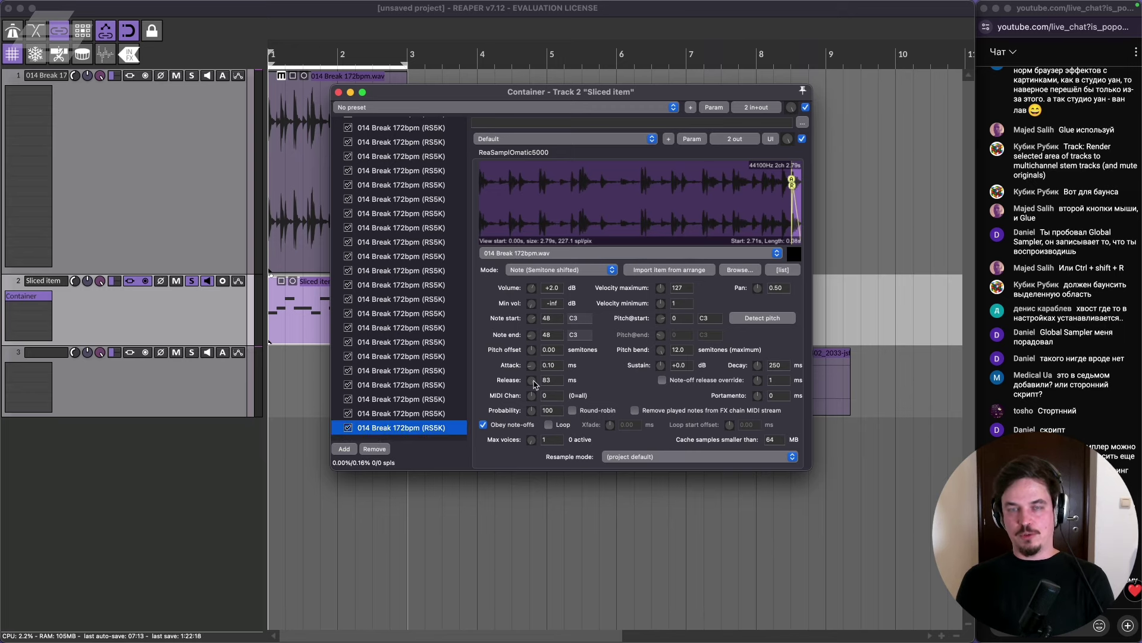
Switch back to the Ableton Live set with the sliced 002 Break clip.
key("super+Tab")
key("super+Tab")
key("super+Tab")
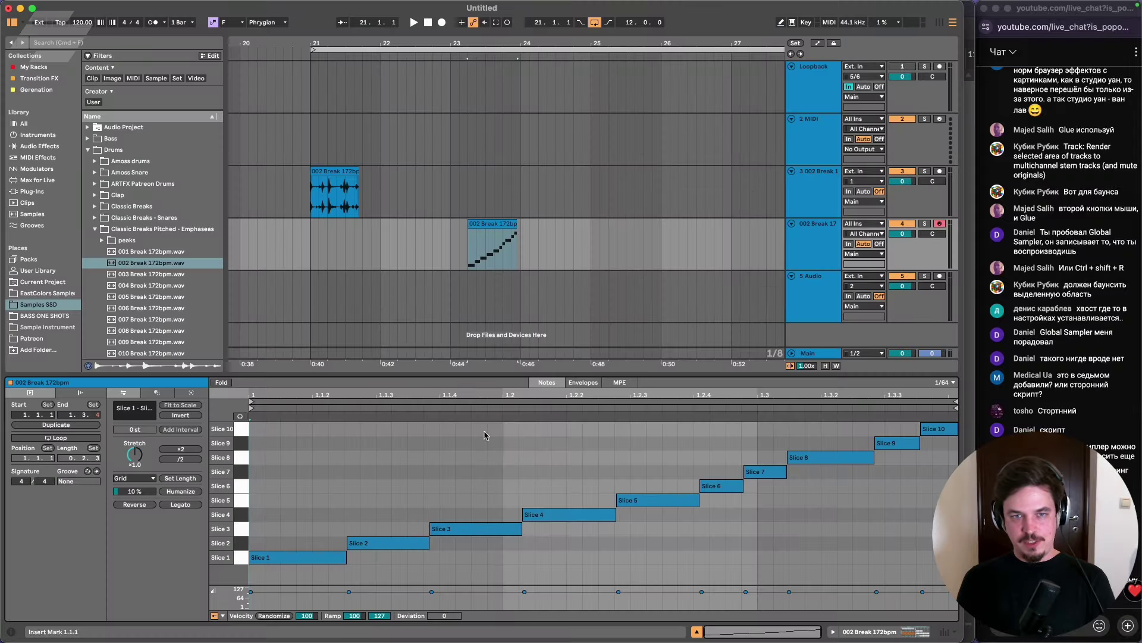
Set Slice 6's volume to -3.94 dB on the sliced break track, copy it to all sibling slices and check Slice 10.
left_click(485, 234)
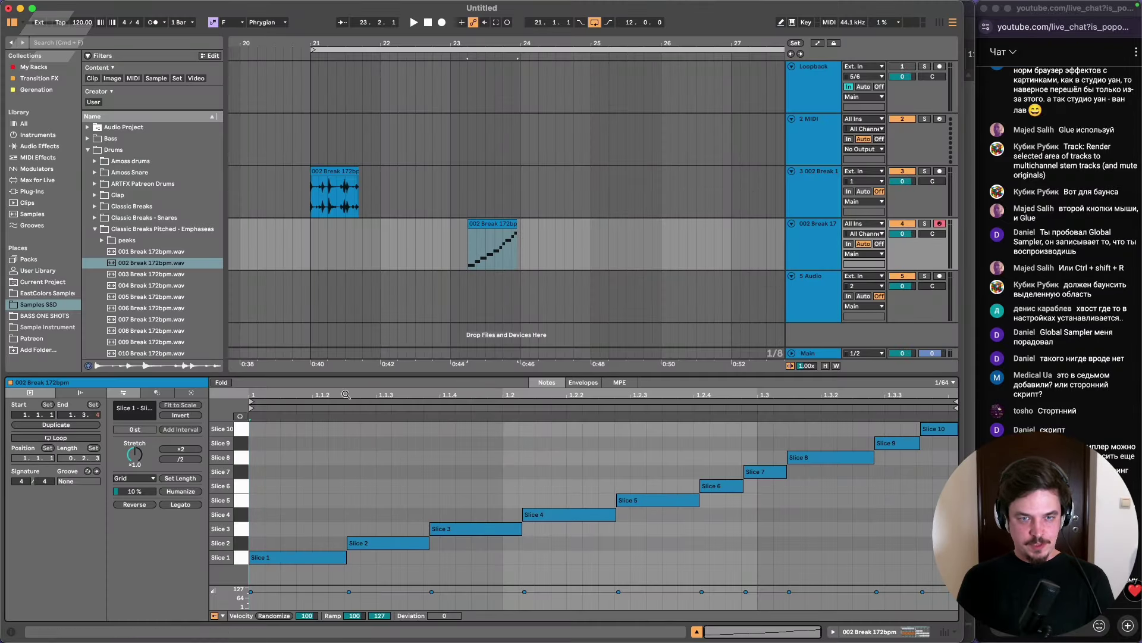
left_click(817, 240)
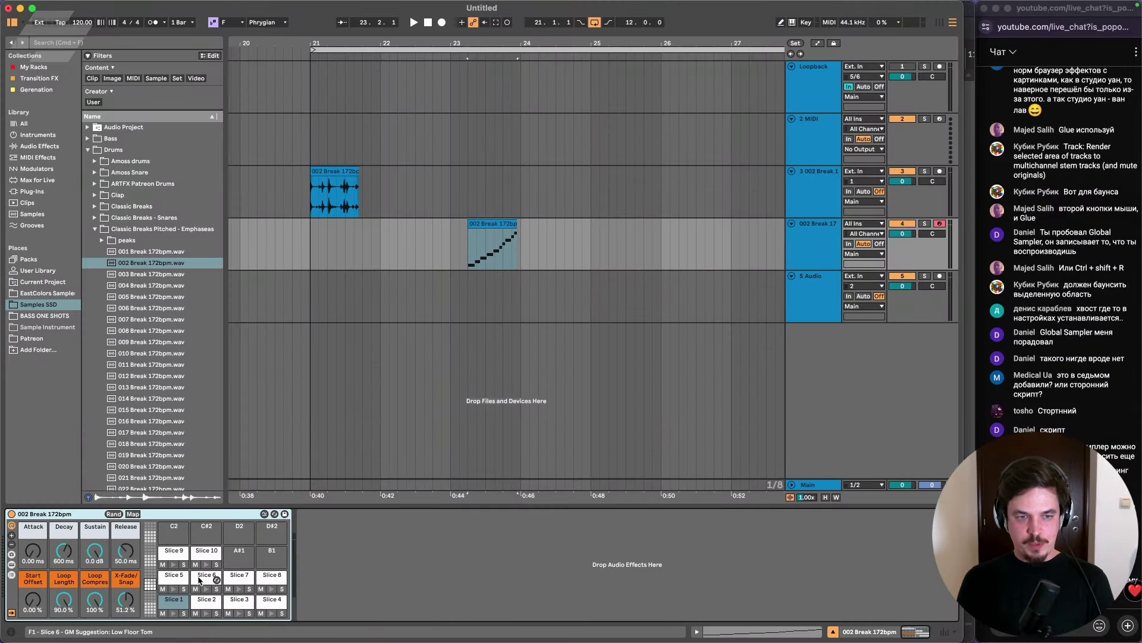
left_click(215, 578)
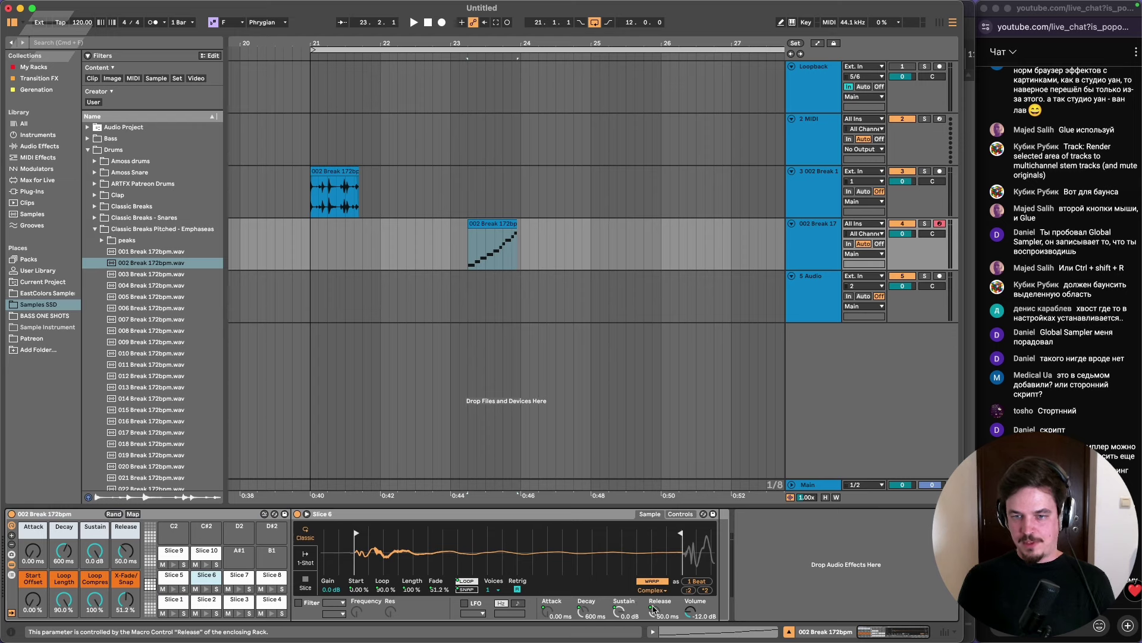
left_click_drag(690, 613, 690, 598)
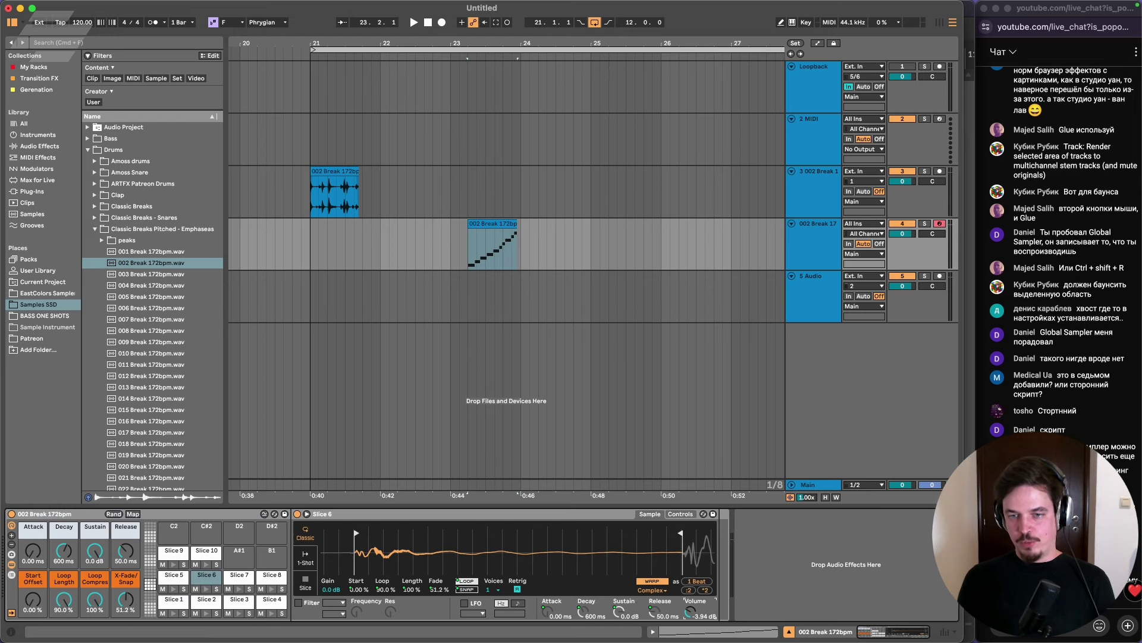
right_click(691, 613)
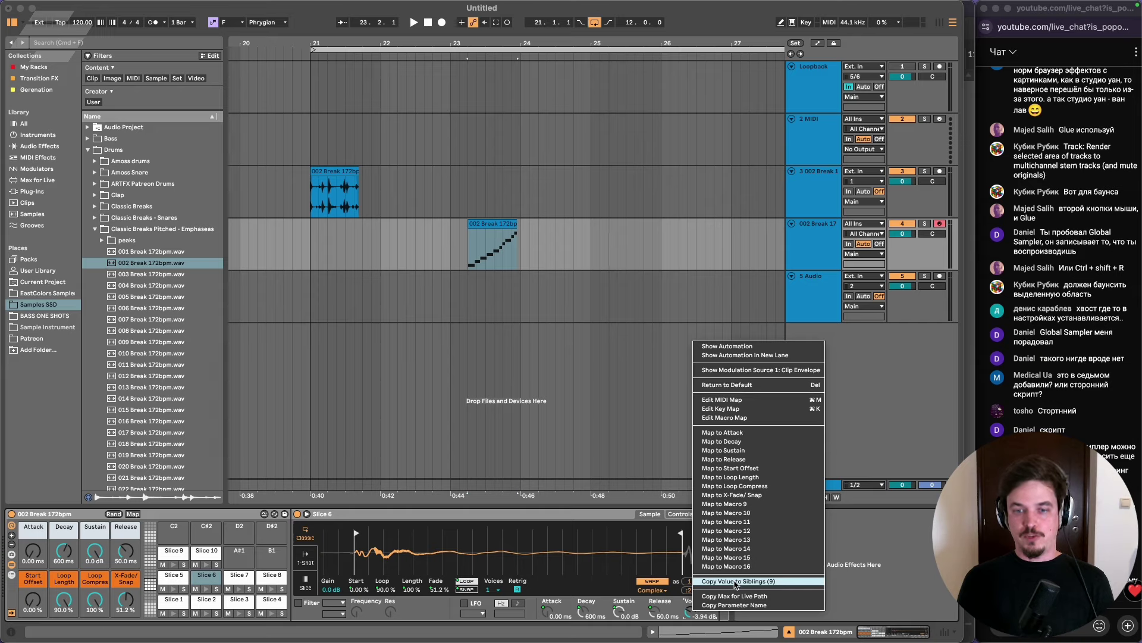
left_click(736, 581)
left_click(206, 553)
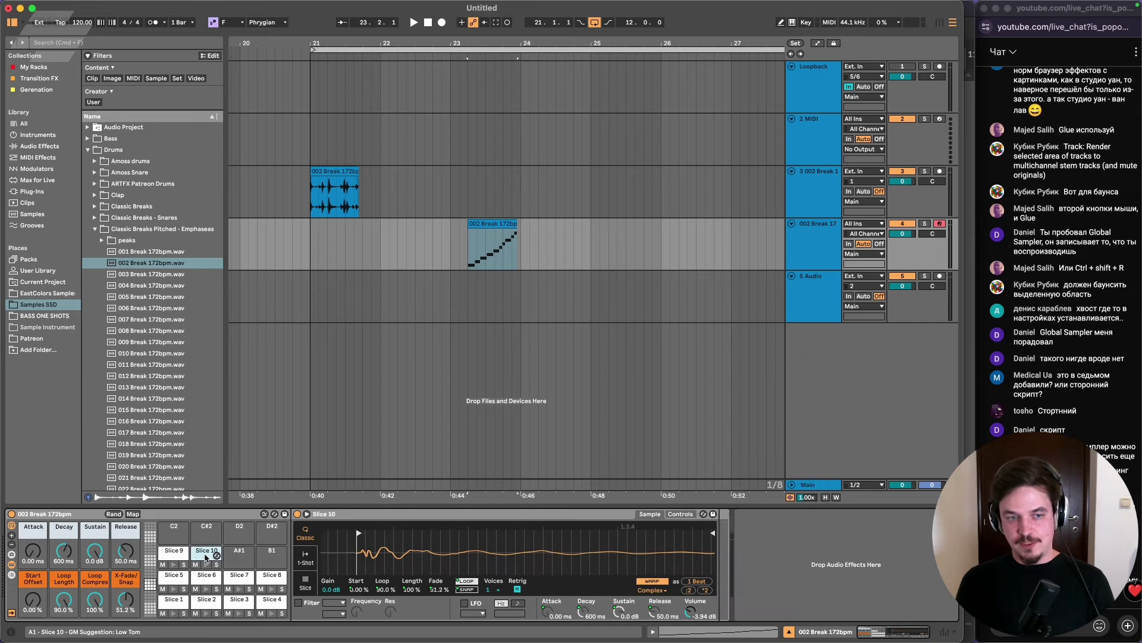
Switch to REAPER and close the Sliced item track's FX container window.
key("super+Tab")
key("super+Tab")
key("super+Tab")
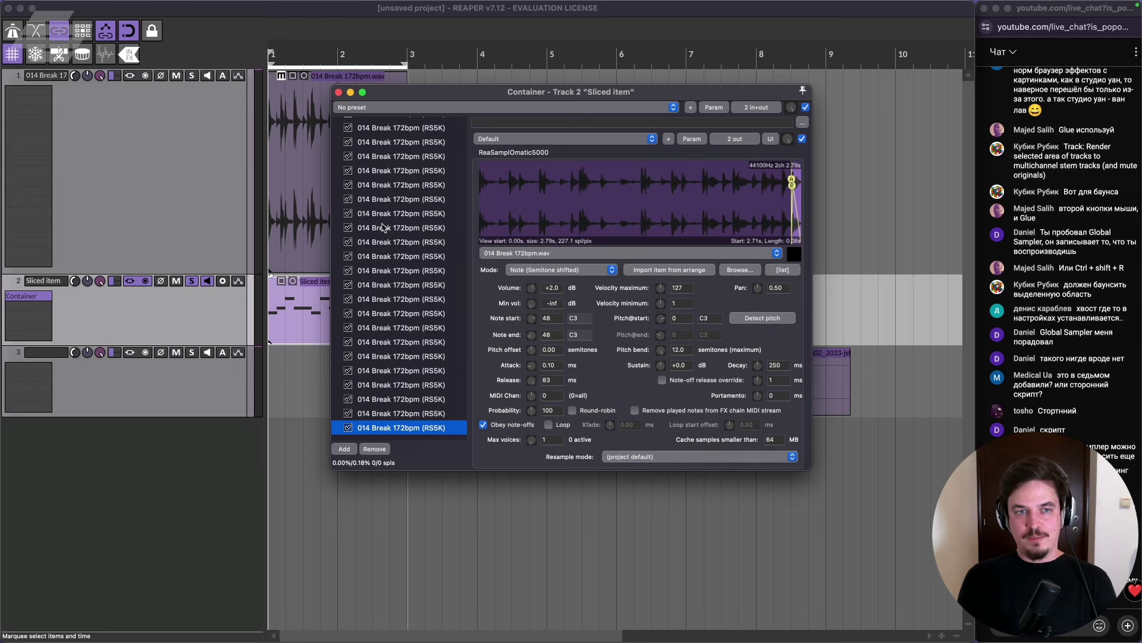
left_click(338, 93)
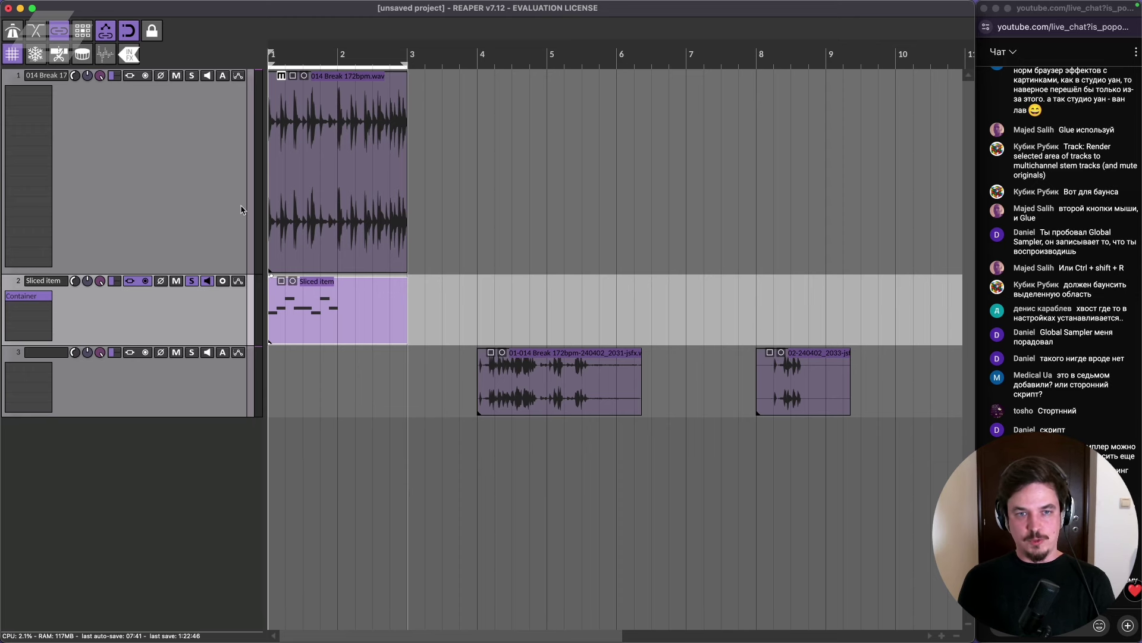
Load the first recorded item on track 3 into MK Slicer, view its tempo modes, and load track 1's 014 Break item.
left_click(542, 384)
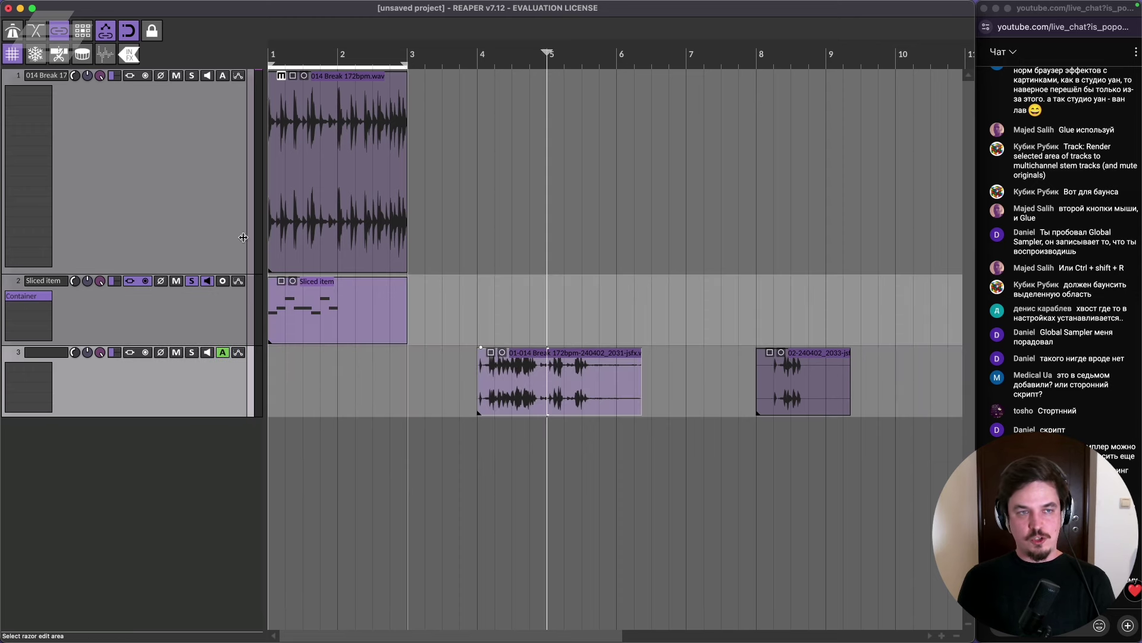
left_click(59, 55)
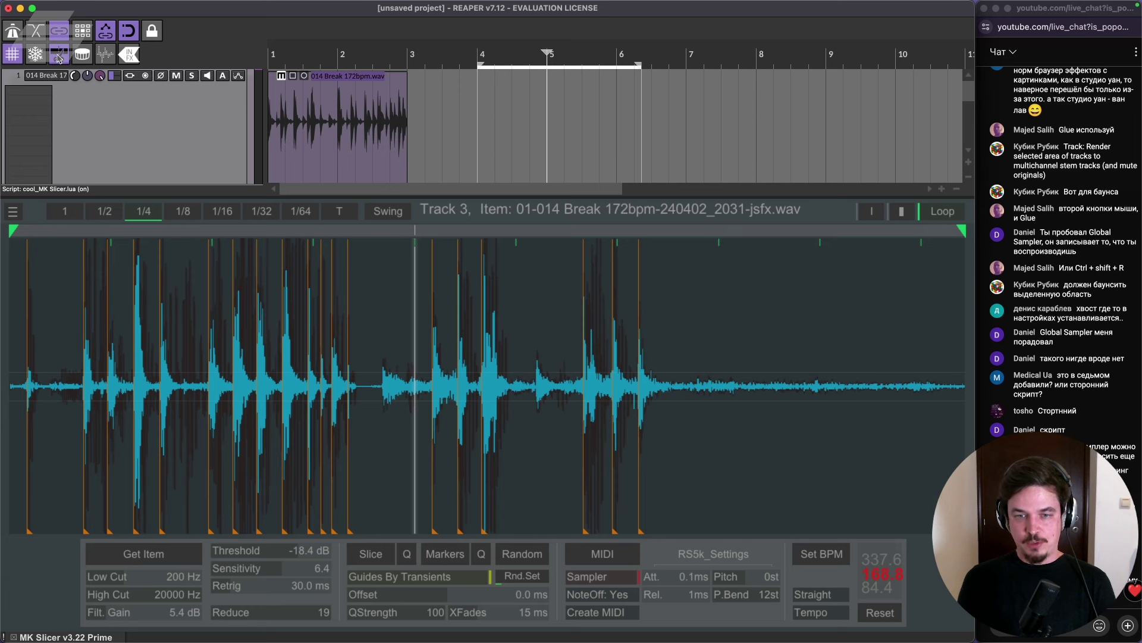
left_click(824, 619)
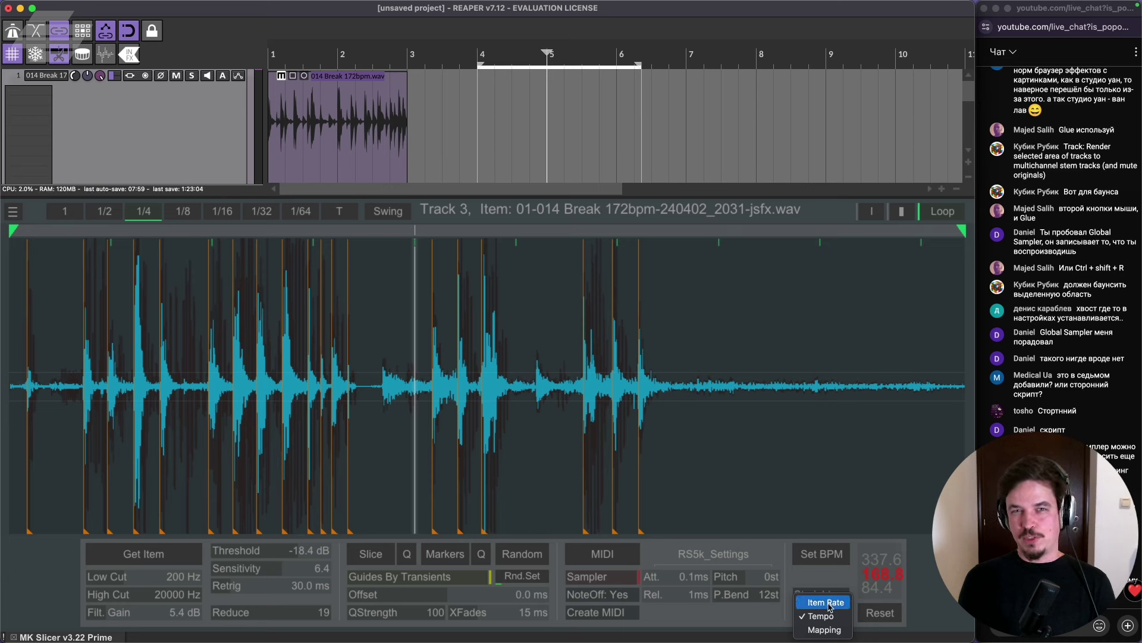
left_click(844, 587)
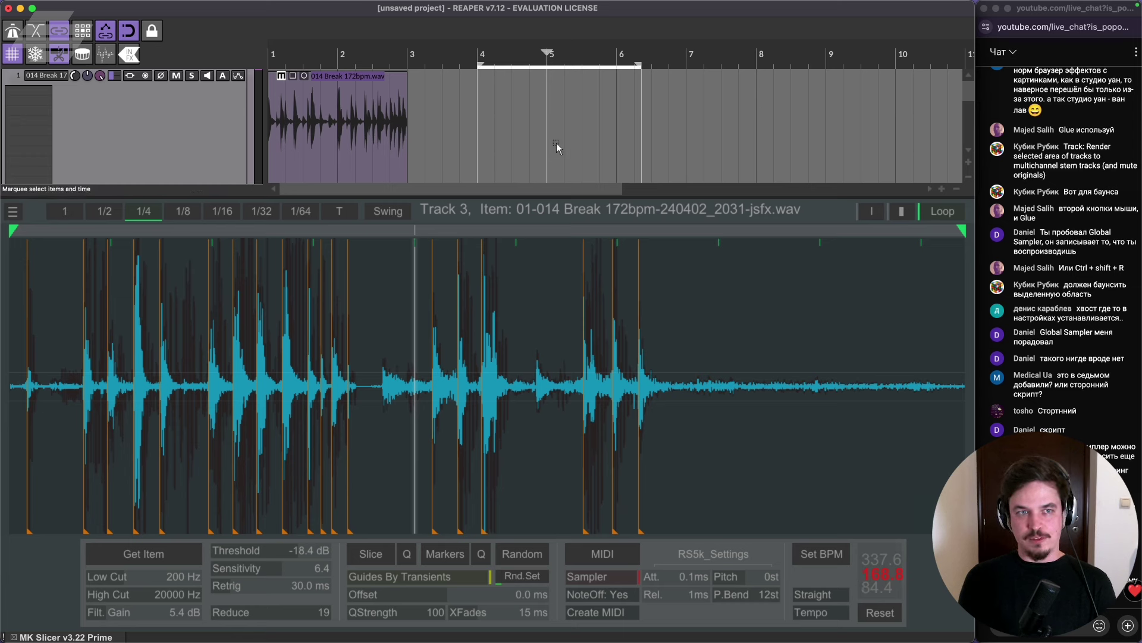
left_click(356, 151)
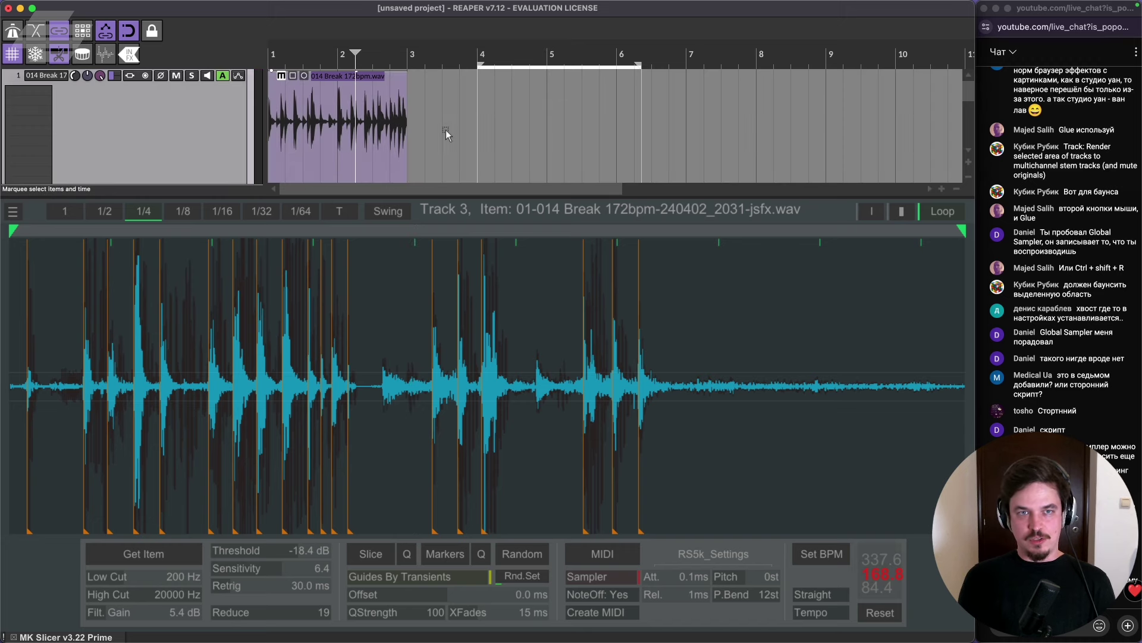
left_click(119, 554)
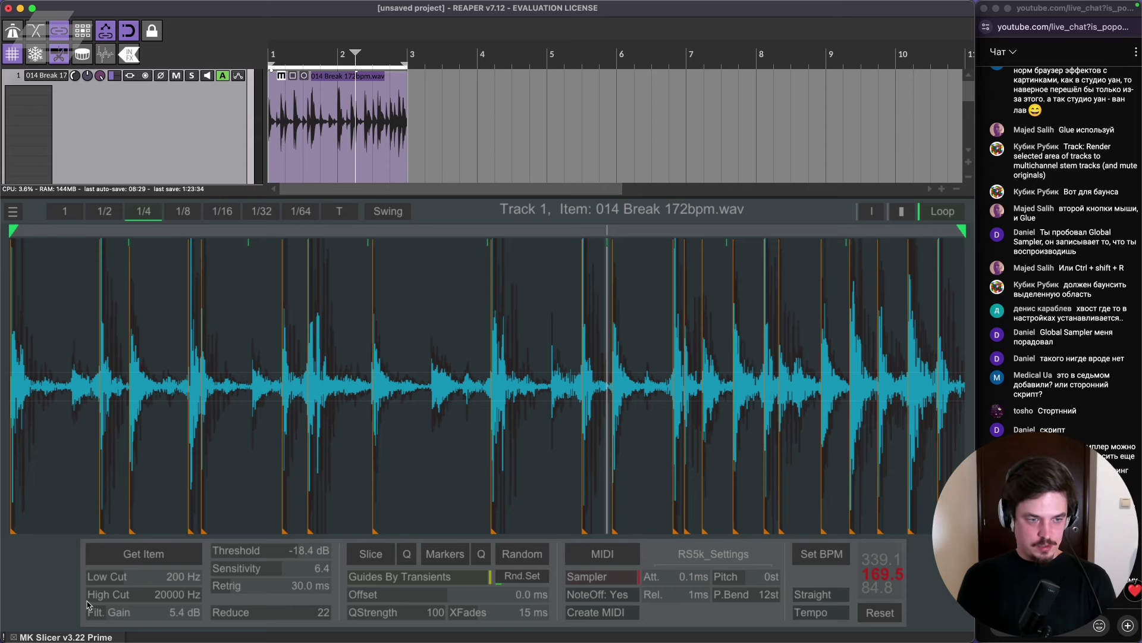
Close MK Slicer and reduce the height of track 1.
left_click(18, 636)
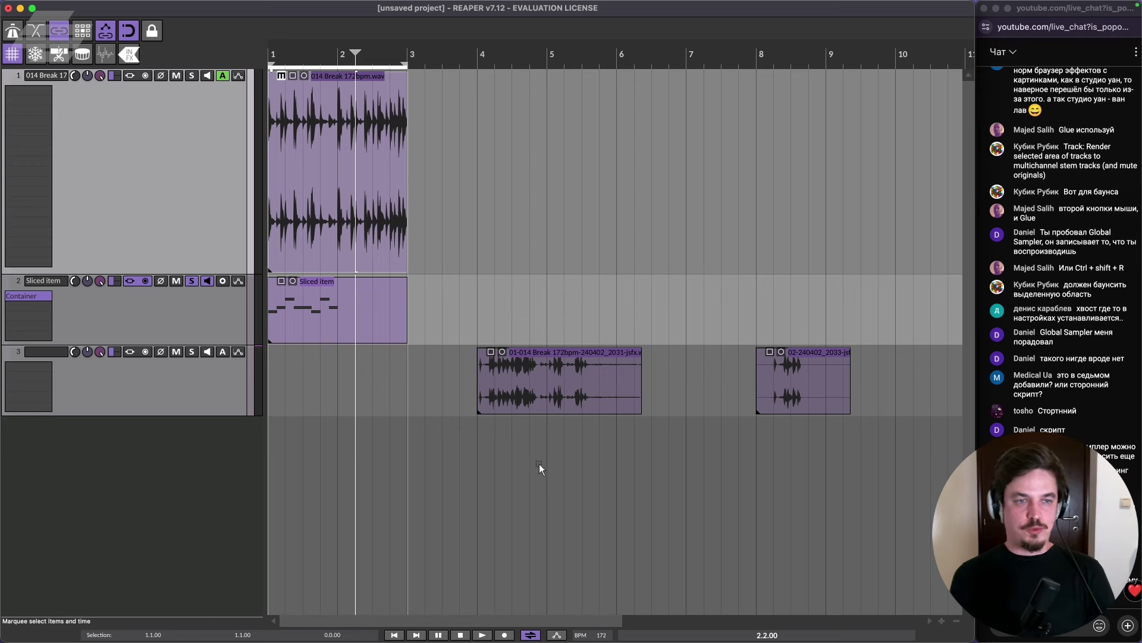
scroll(356, 324, "down", 1)
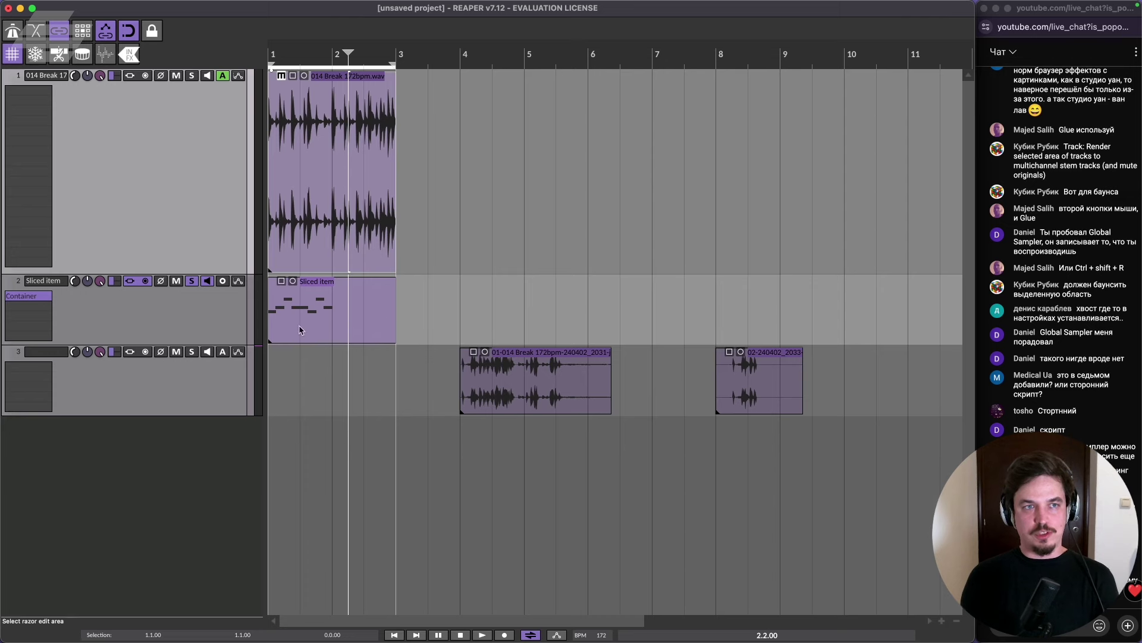
left_click_drag(238, 275, 238, 207)
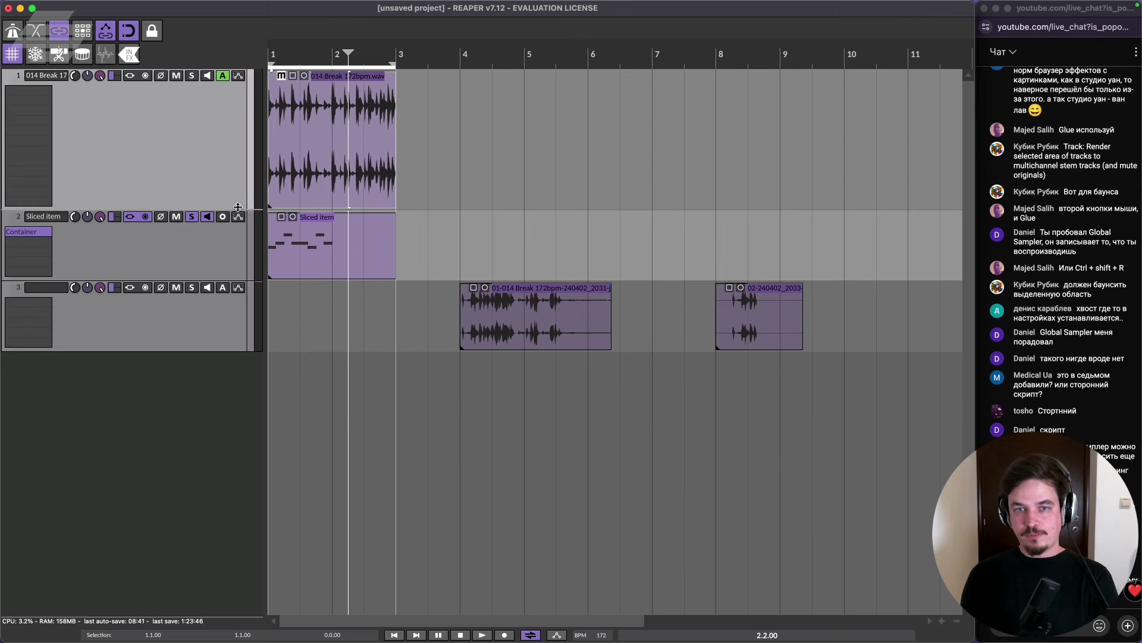
Switch to the Pages notes and highlight the RS5k Manager line.
key("super+Tab")
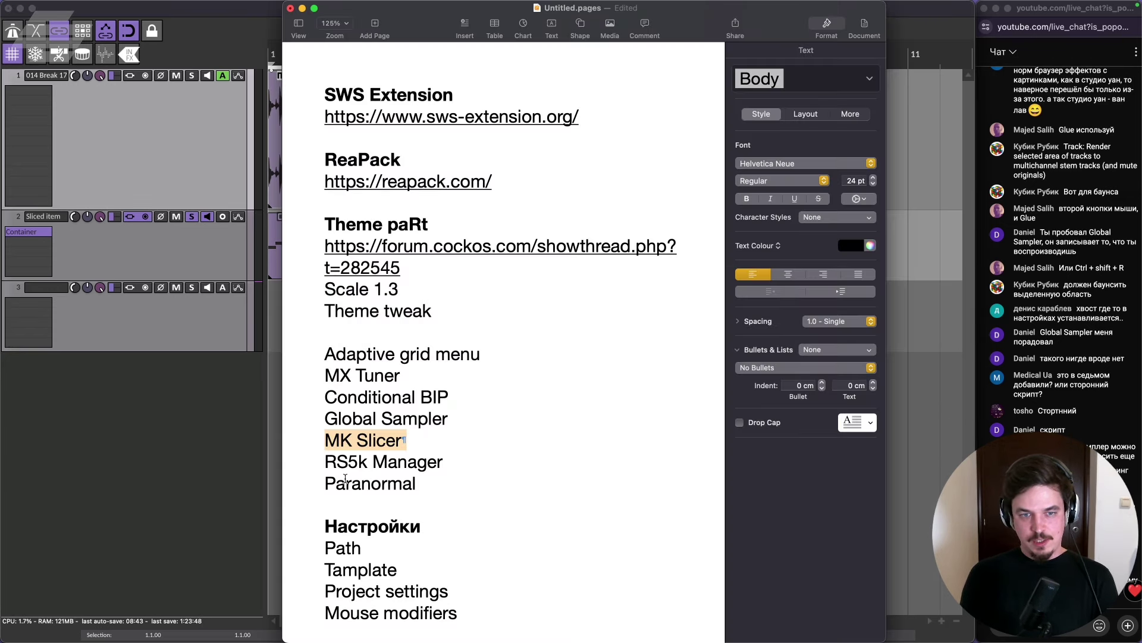
triple_click(321, 462)
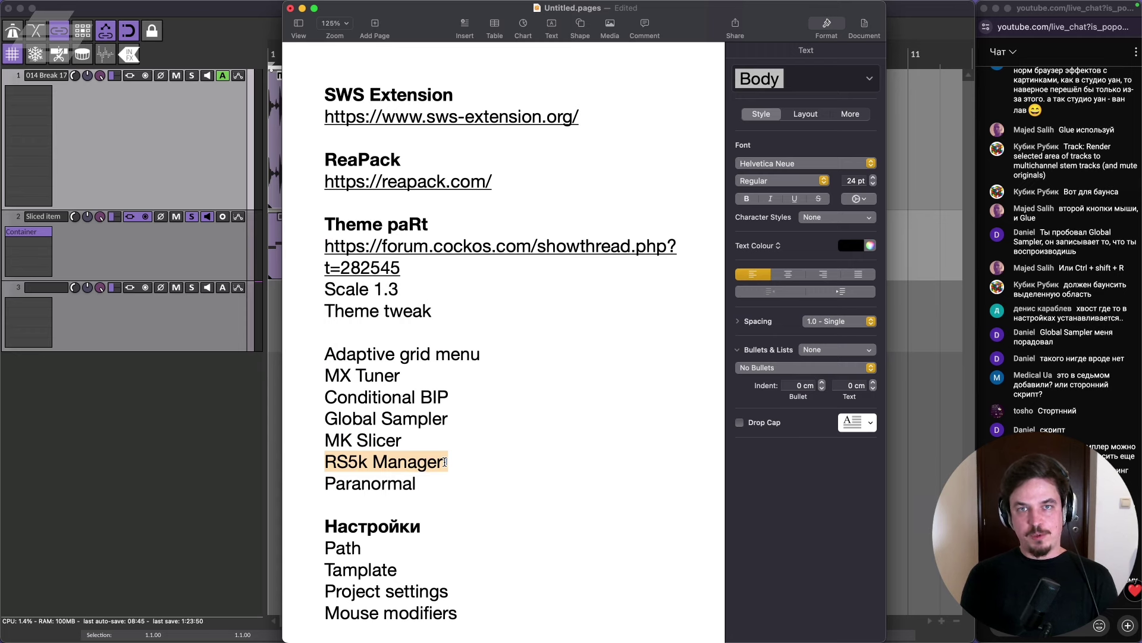
Return to REAPER and add a new empty track below track 3.
left_click(183, 400)
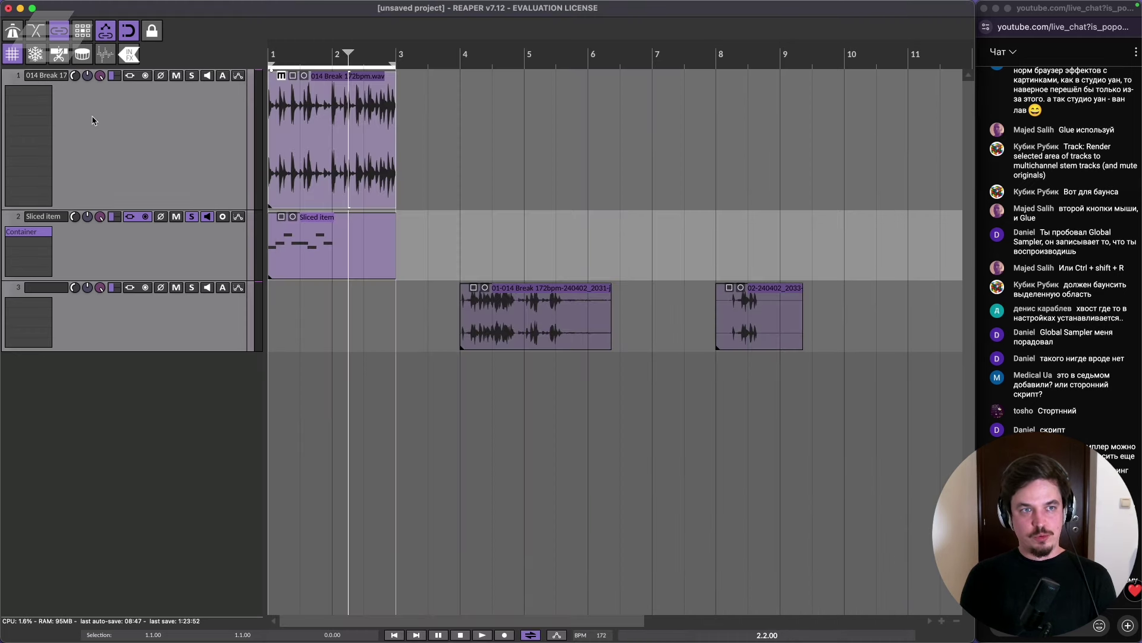
left_click(204, 334)
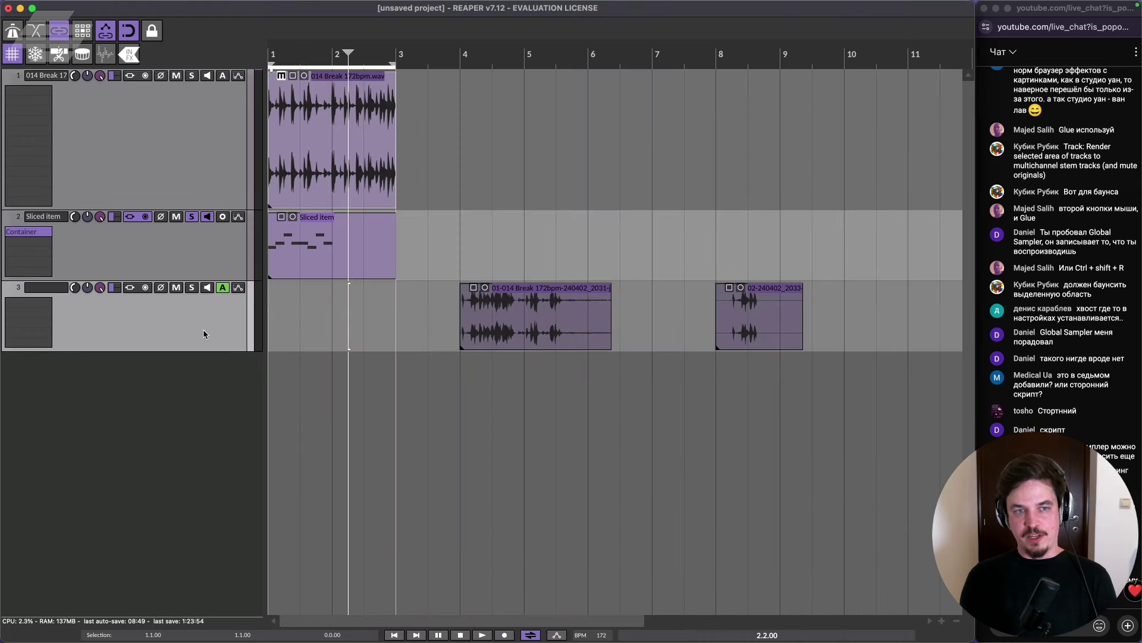
double_click(216, 421)
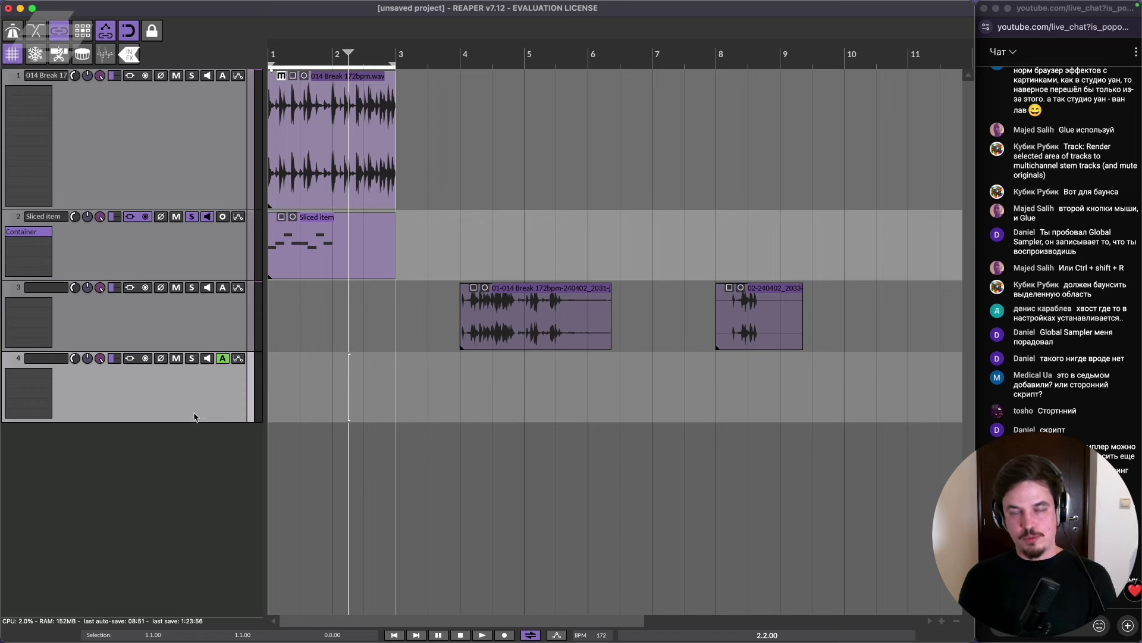
Switch to Ableton Live, add an empty Drum Rack on a new track and select its A1 pad.
mouse_move(383, 639)
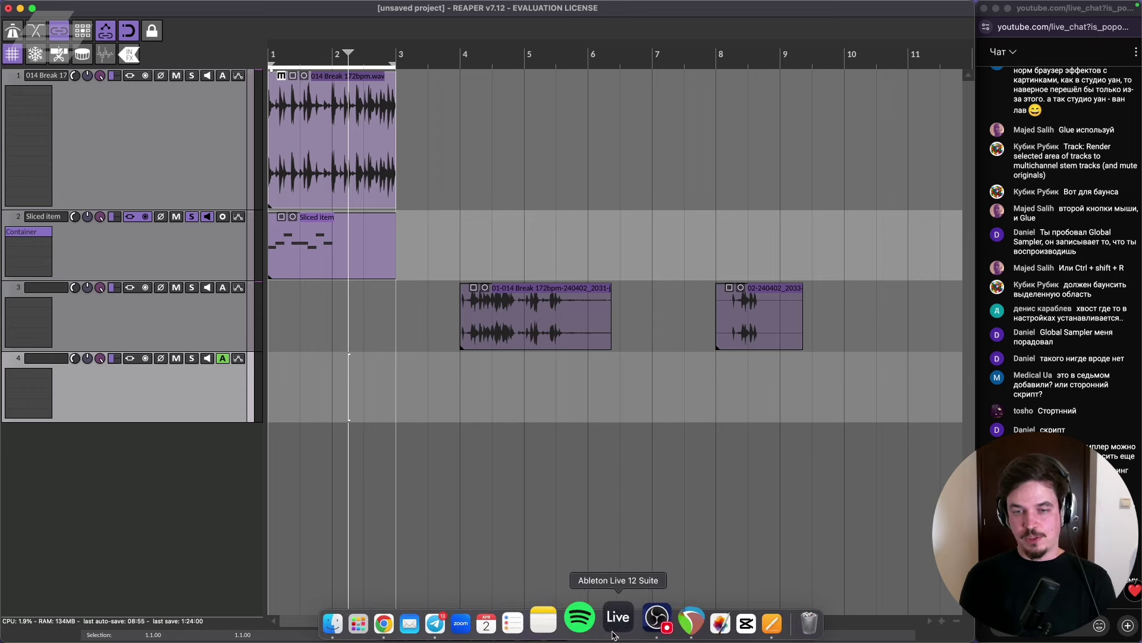
left_click(617, 619)
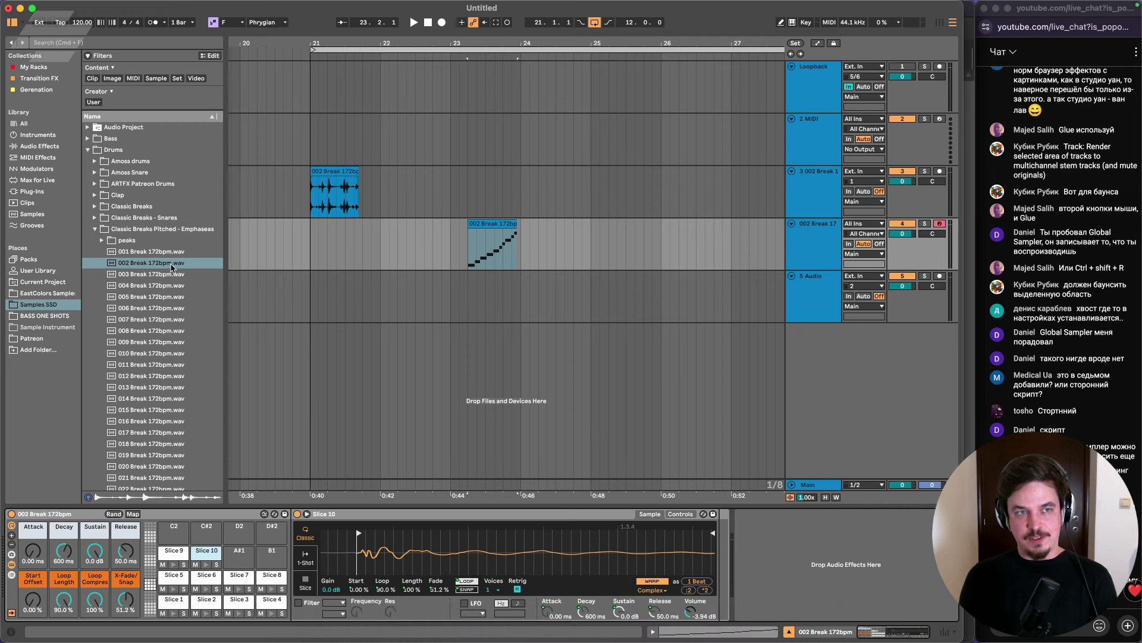
left_click(39, 136)
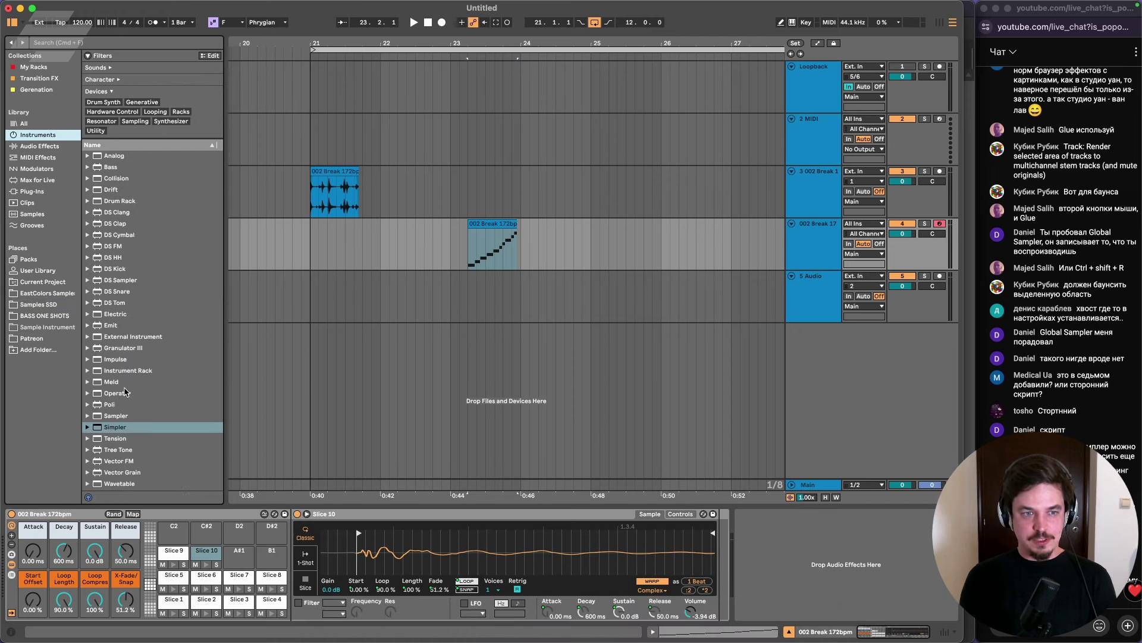
left_click_drag(120, 201, 370, 423)
left_click(48, 578)
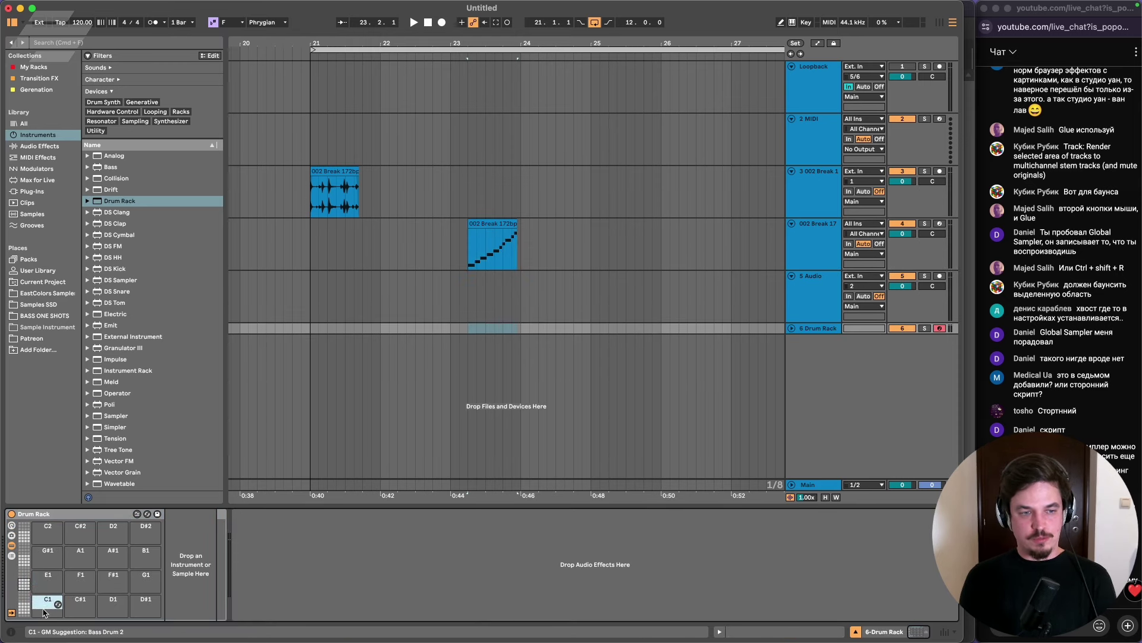
left_click(47, 555)
left_click(76, 558)
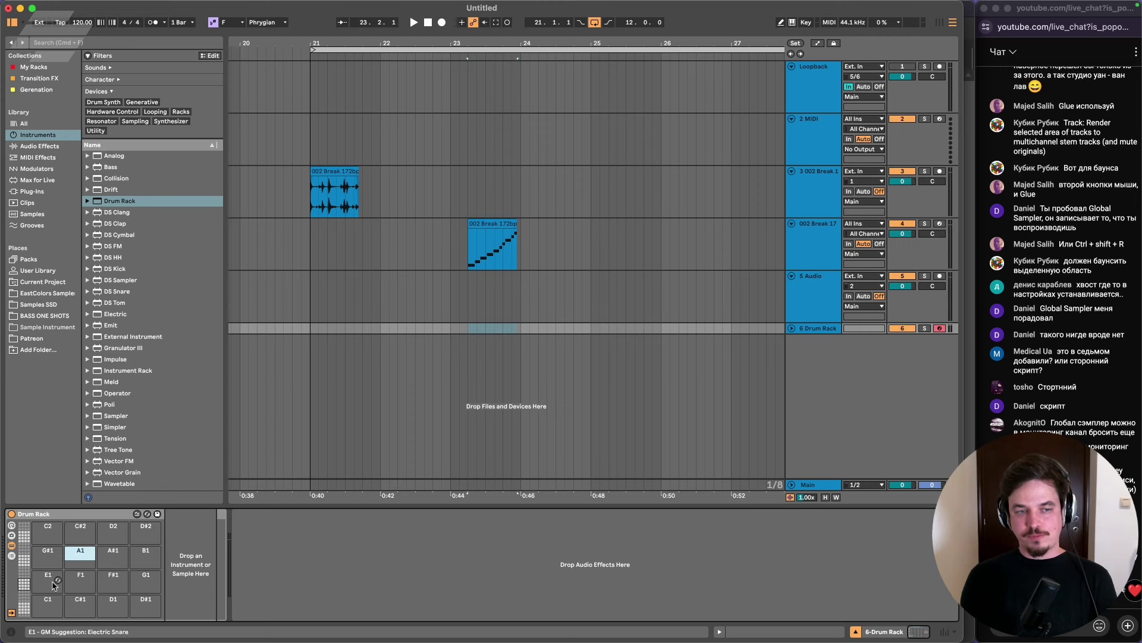
Switch to REAPER, open RS5K manager for track 4 and shrink its dock to enlarge the arrangement.
mouse_move(383, 639)
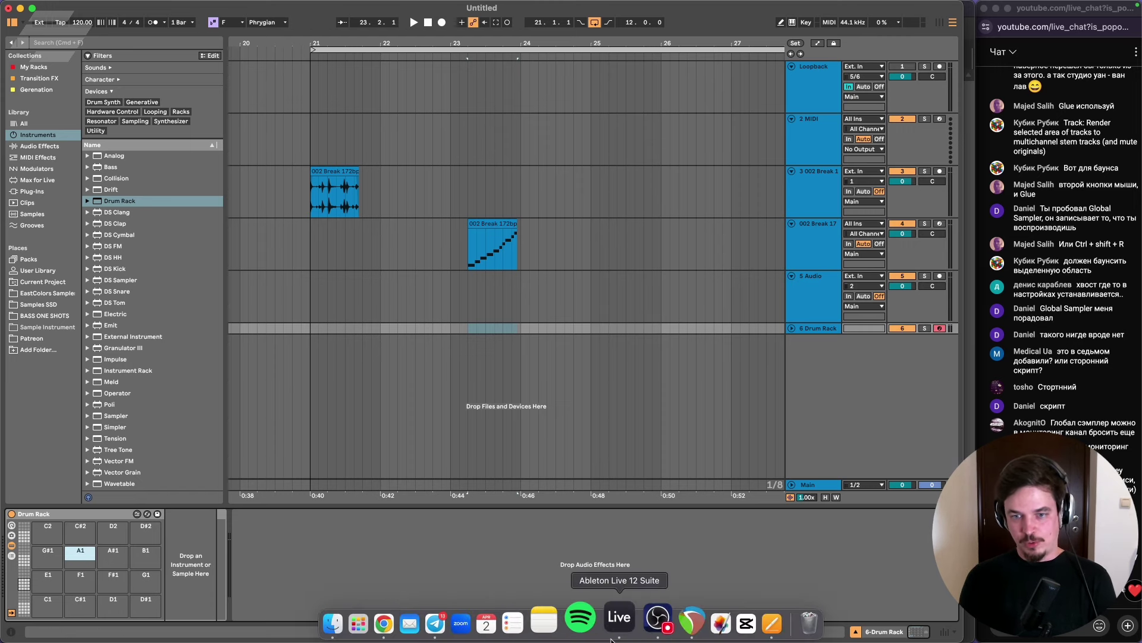
left_click(689, 625)
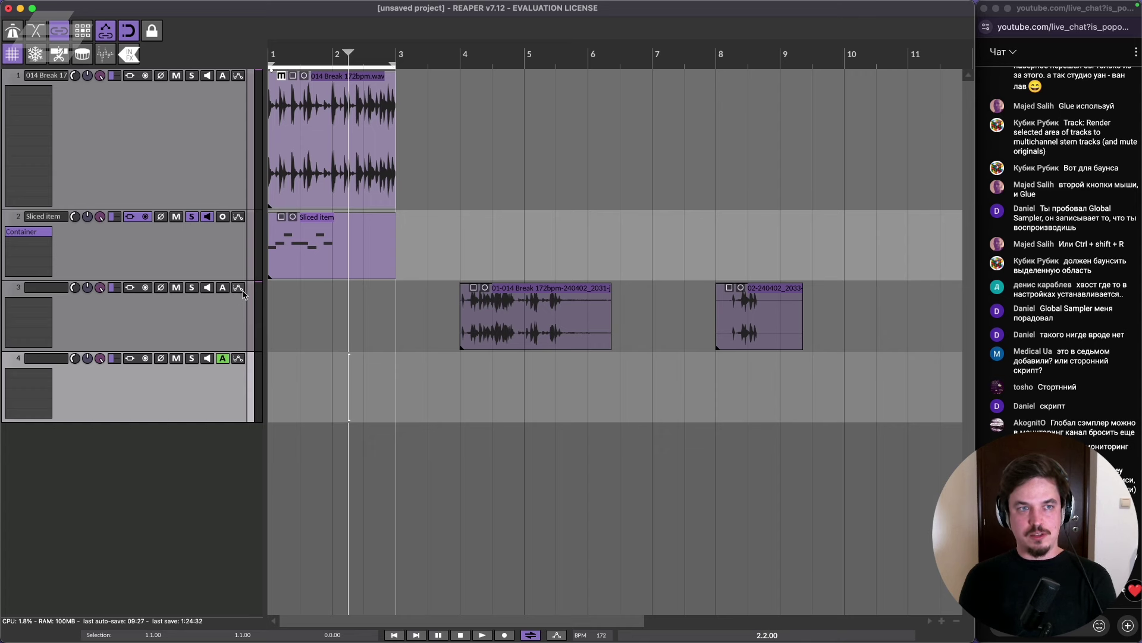
key("Page_Down")
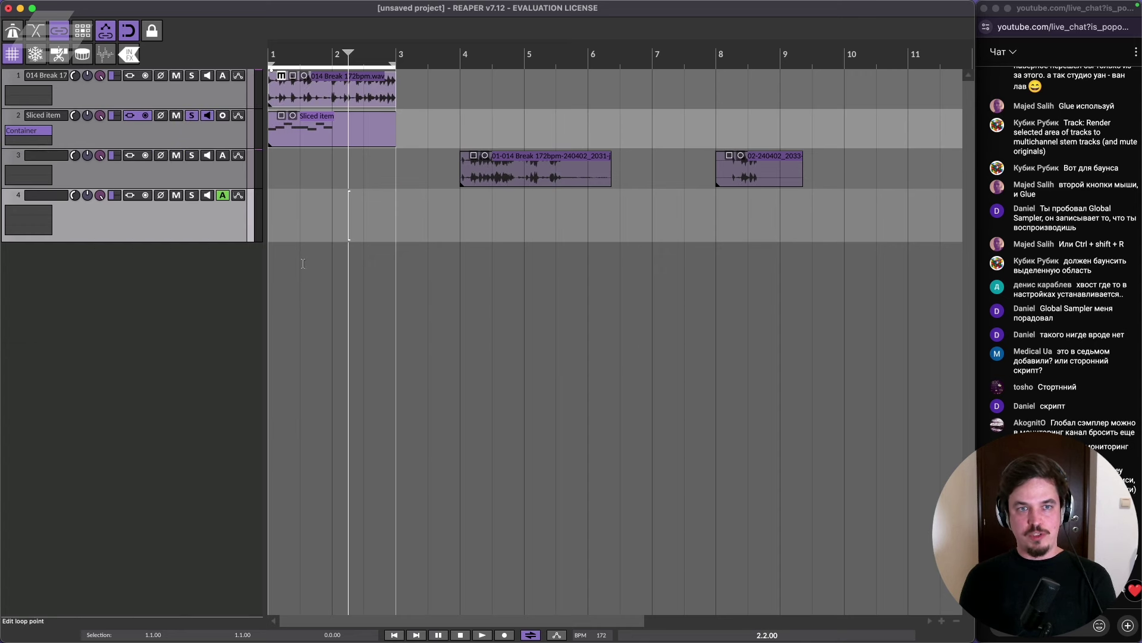
left_click(82, 55)
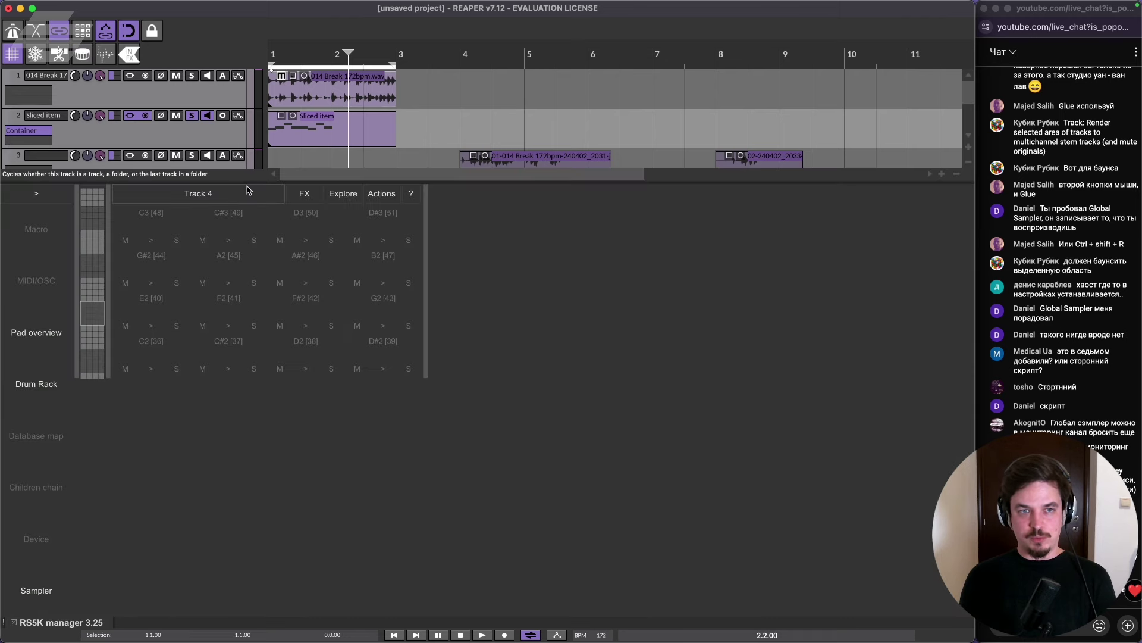
left_click_drag(251, 181, 257, 394)
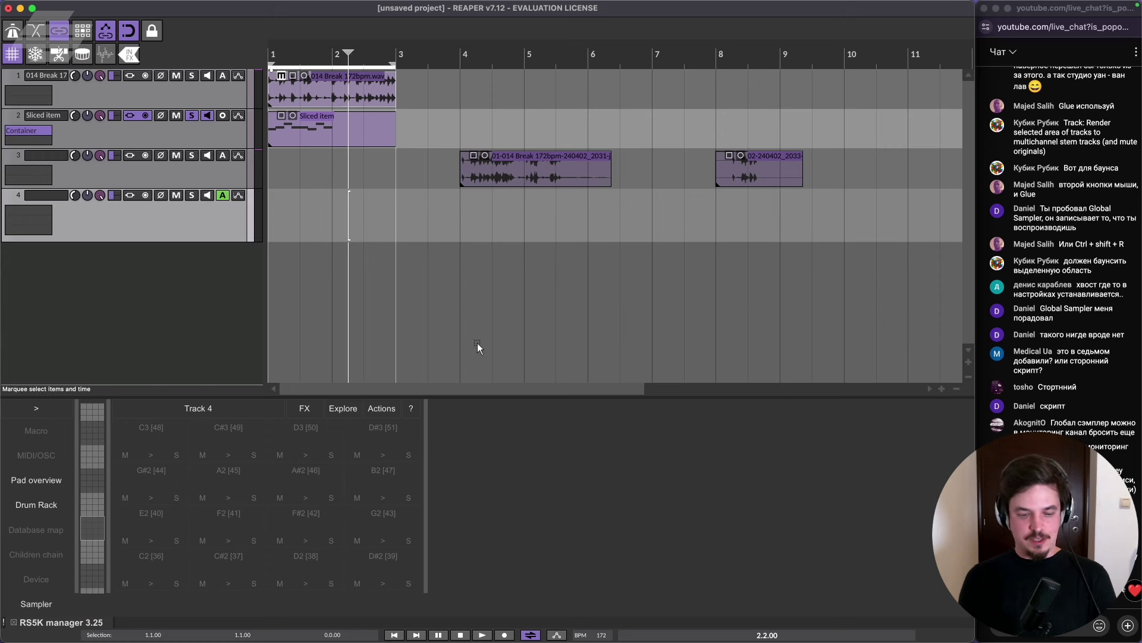
Open the Media Explorer and search the Bass sample folder for "kick".
key("super+alt+x")
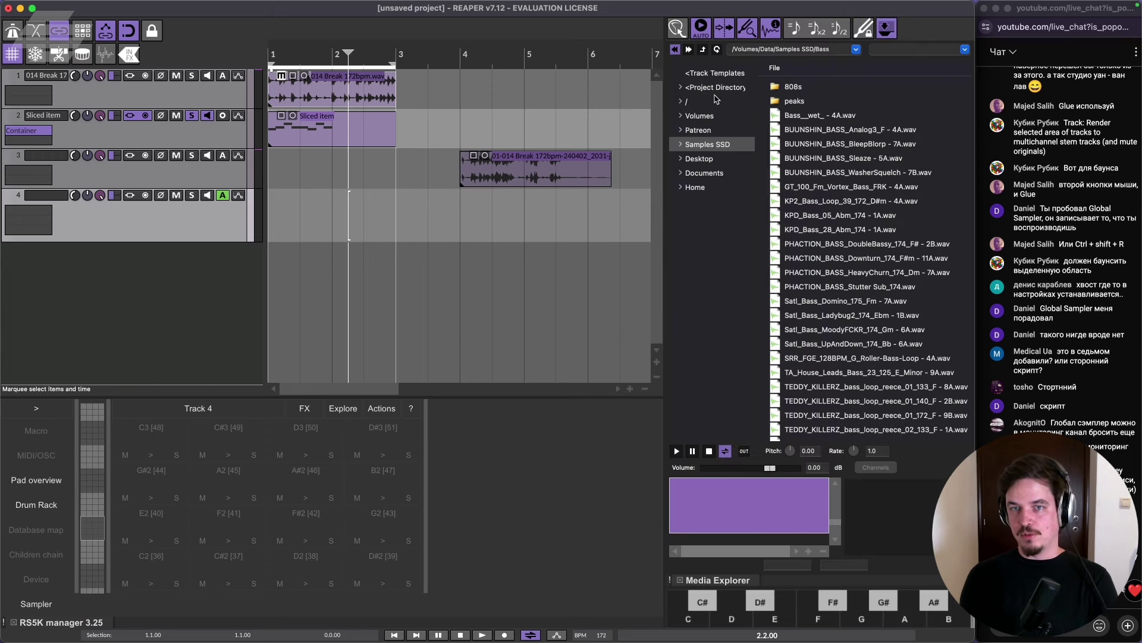
left_click(885, 50)
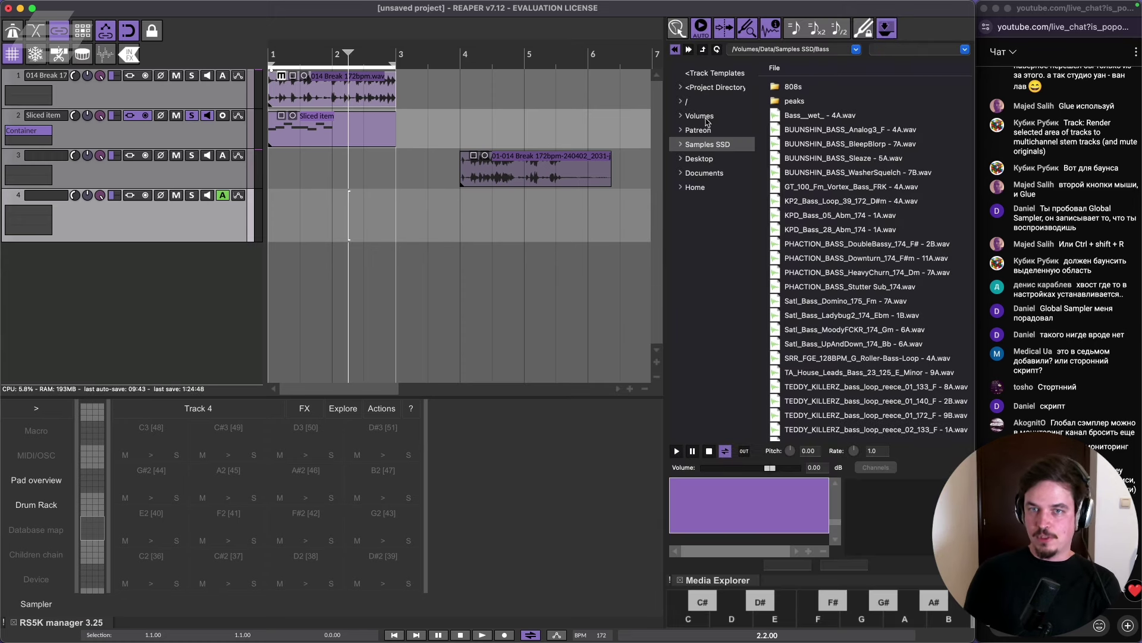
type("klc")
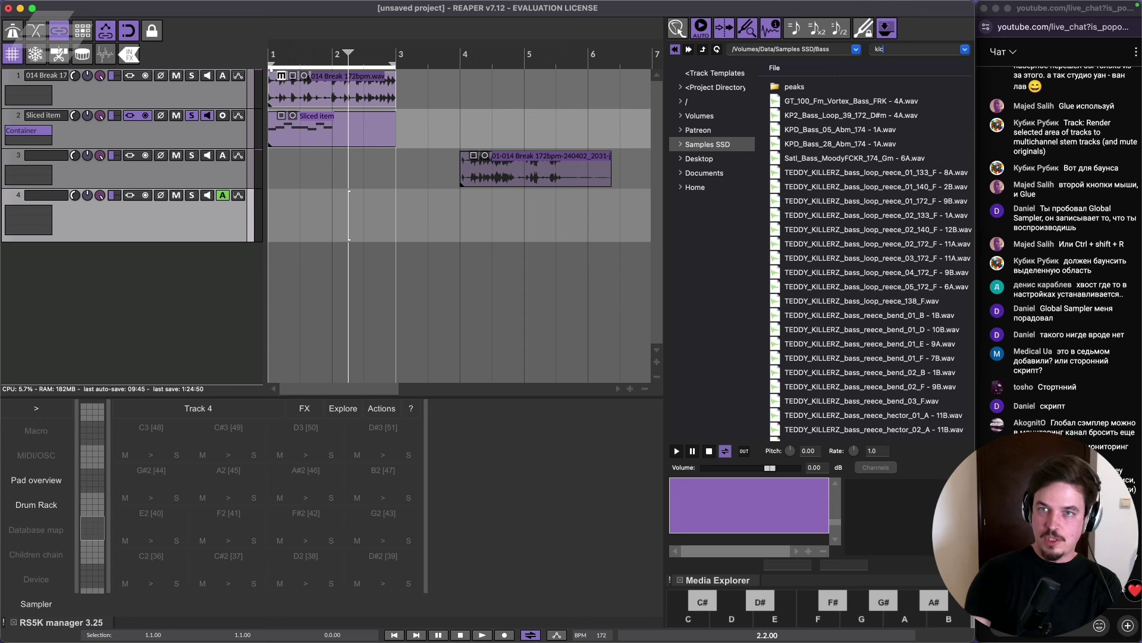
key("BackSpace")
key("BackSpace")
type("ick")
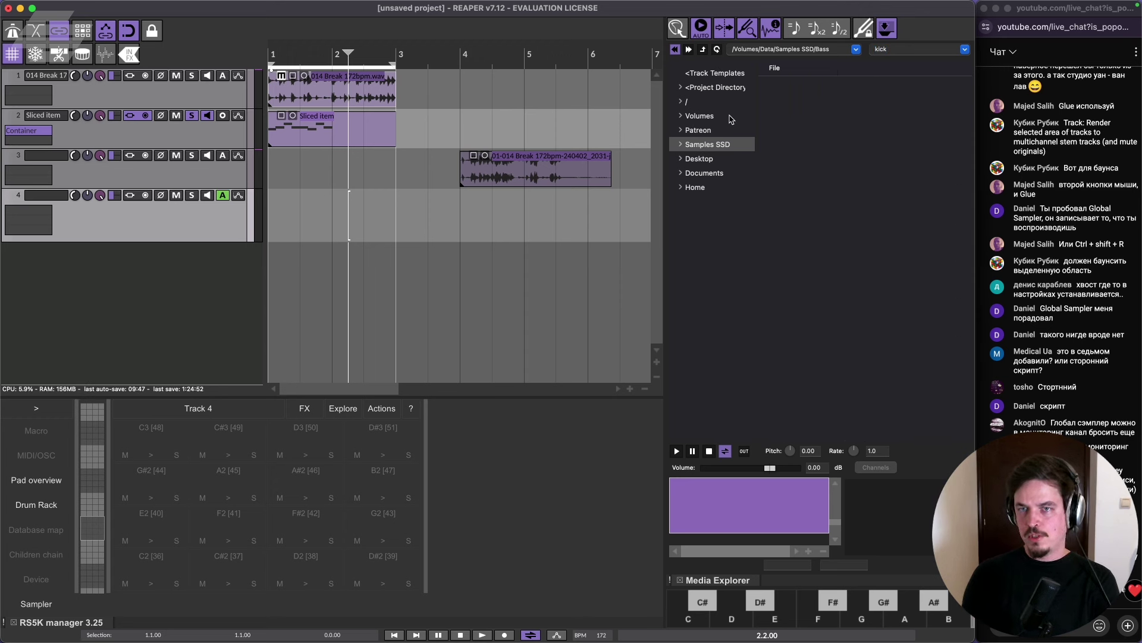
Find the kick samples in the Patreon folder and load 015 Kick.wav onto the C2 pad.
left_click(705, 144)
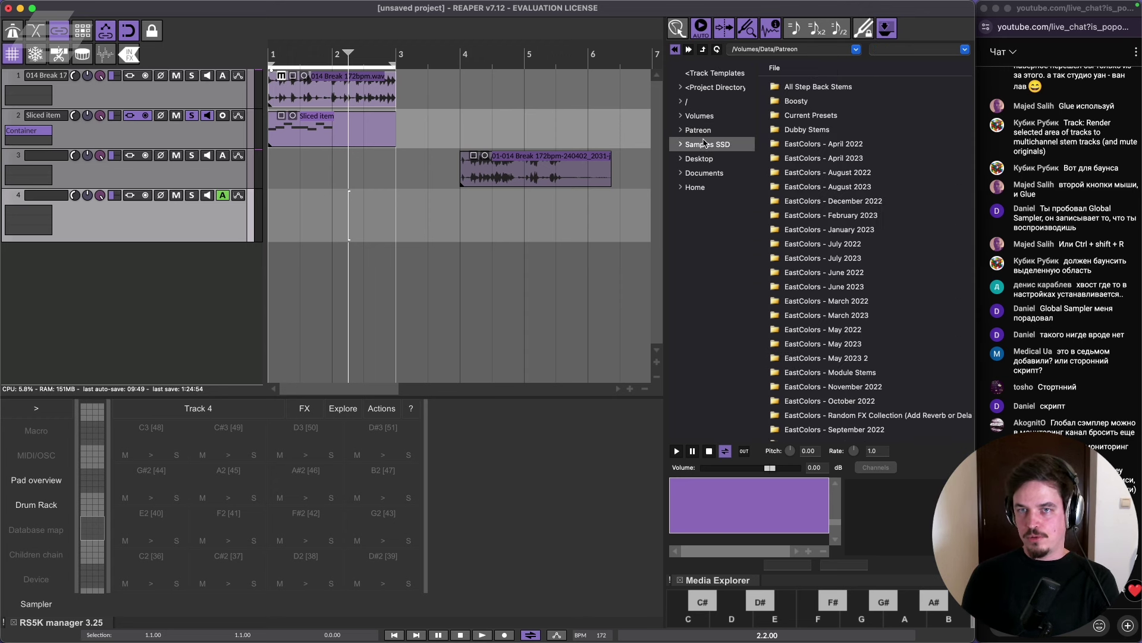
left_click(919, 50)
left_click(698, 129)
left_click_drag(798, 87, 151, 562)
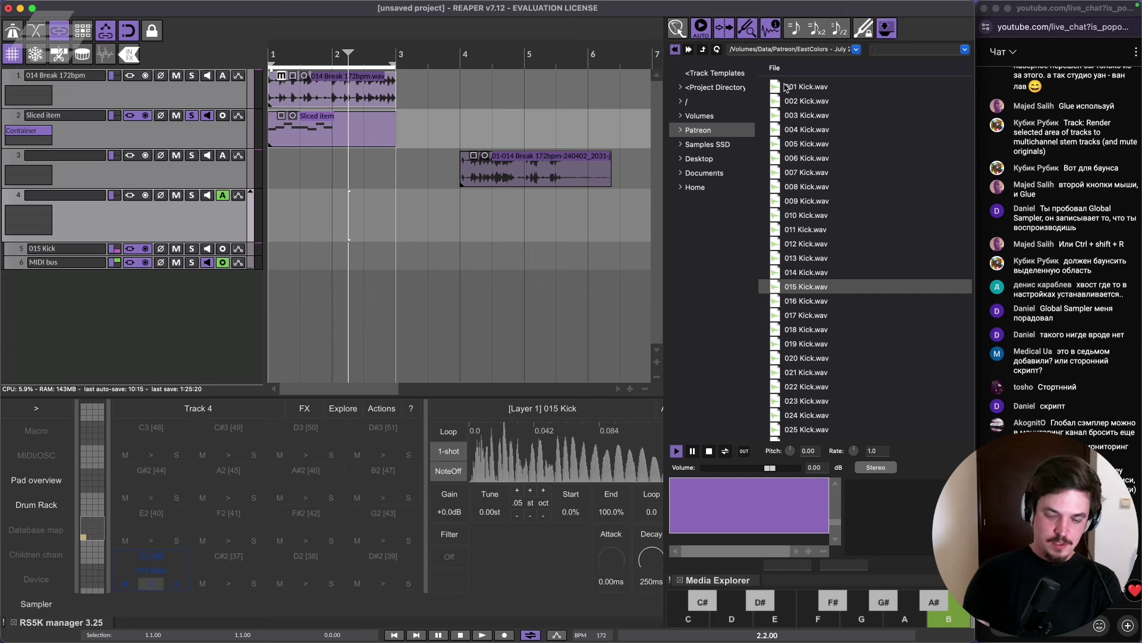
Search the Patreon folder for "snare" and load 004 Snare.wav onto the D2 pad.
type("snar")
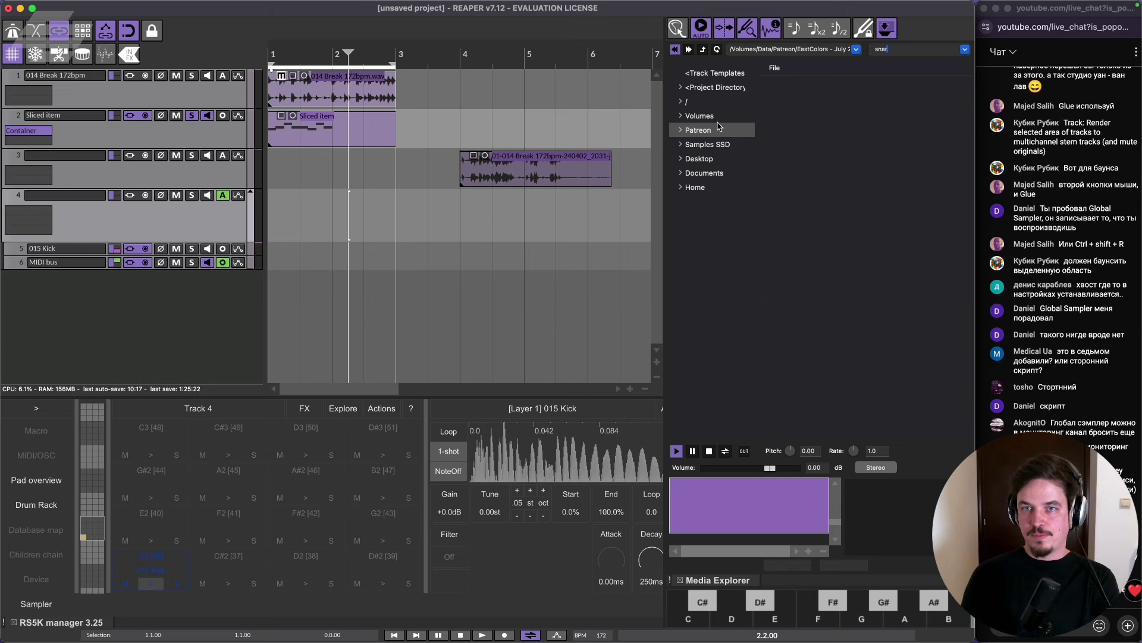
left_click(712, 131)
left_click(916, 47)
type("snare")
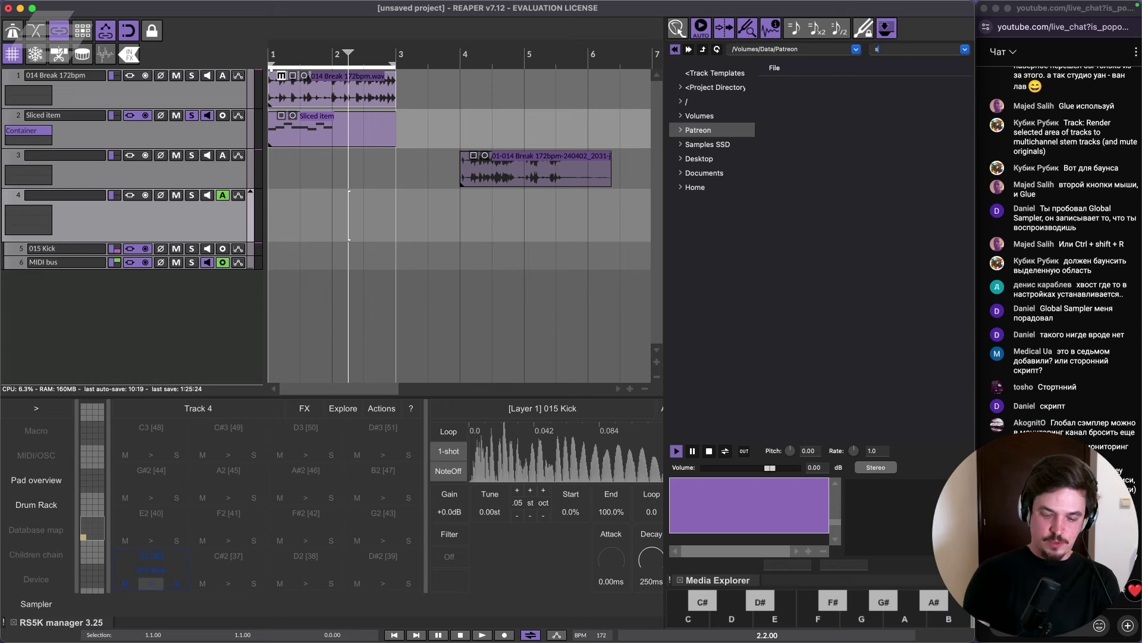
double_click(827, 87)
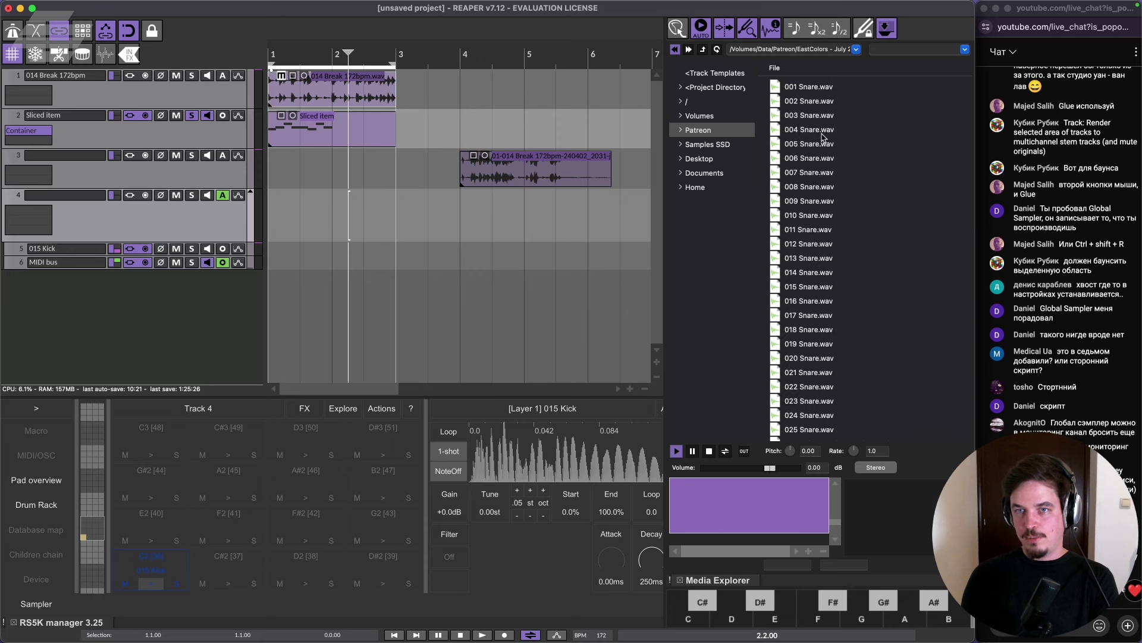
left_click_drag(811, 130, 306, 562)
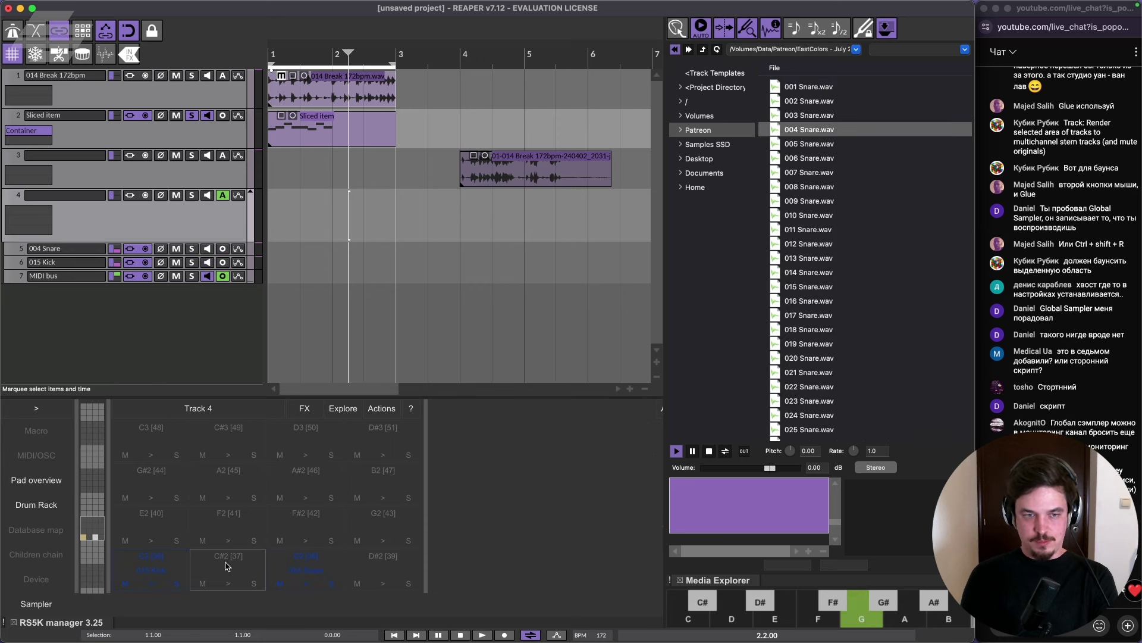
Search the Patreon folder for "hat", load 005 Hat.wav onto the D2 and E2 pads, and close the Media Explorer.
left_click(720, 136)
left_click(926, 52)
type("h")
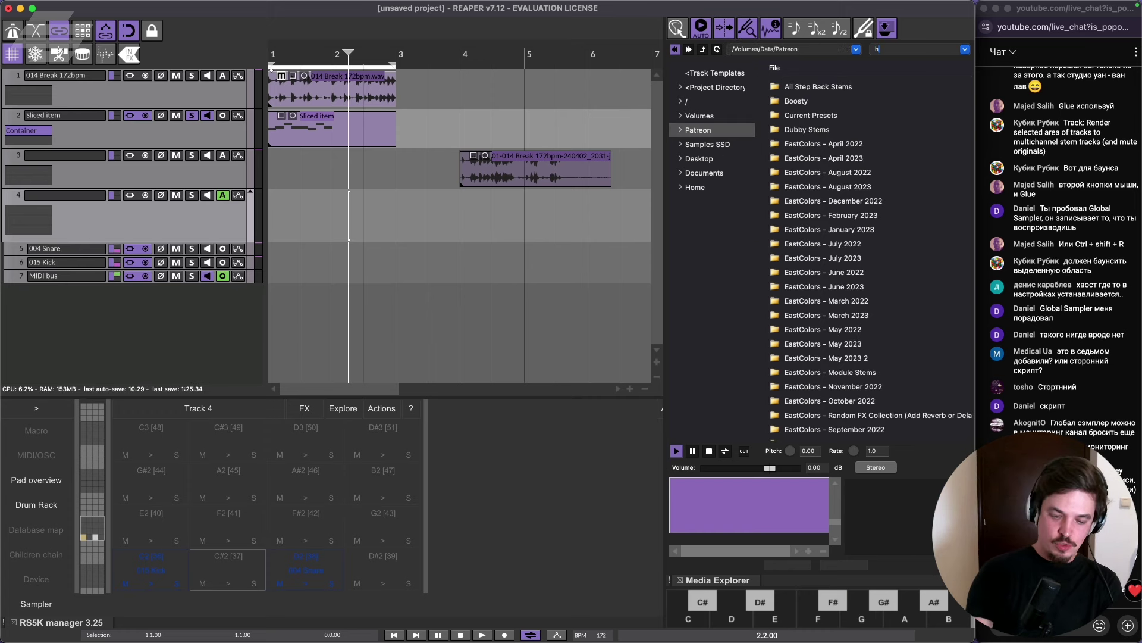
type("at")
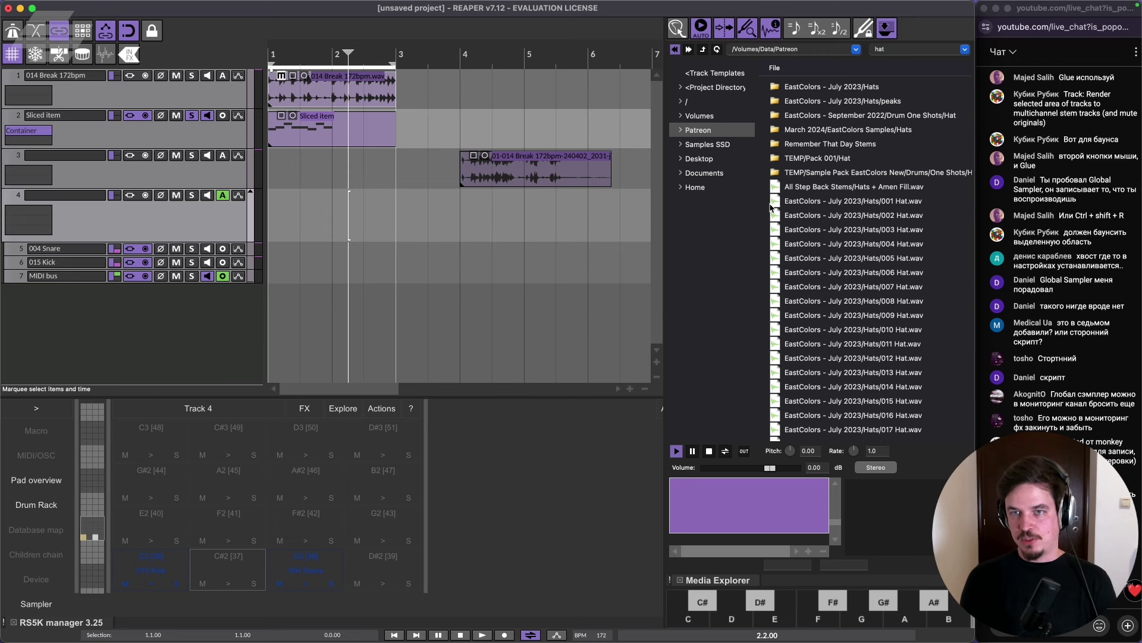
double_click(801, 95)
left_click(805, 158)
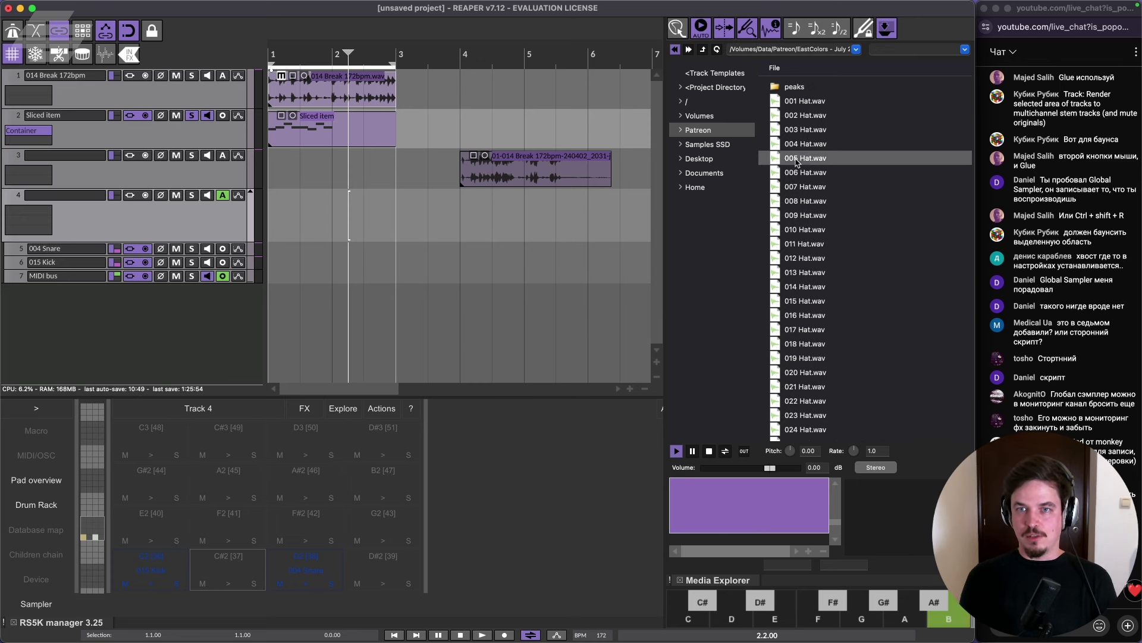
left_click_drag(807, 160, 221, 569)
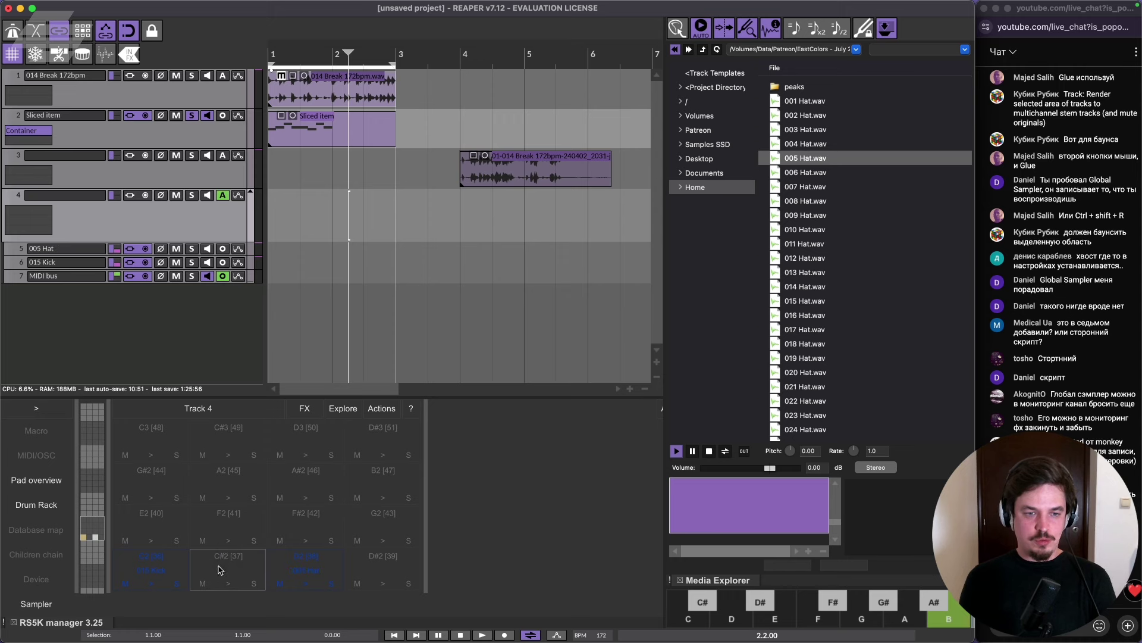
left_click_drag(807, 156, 389, 570)
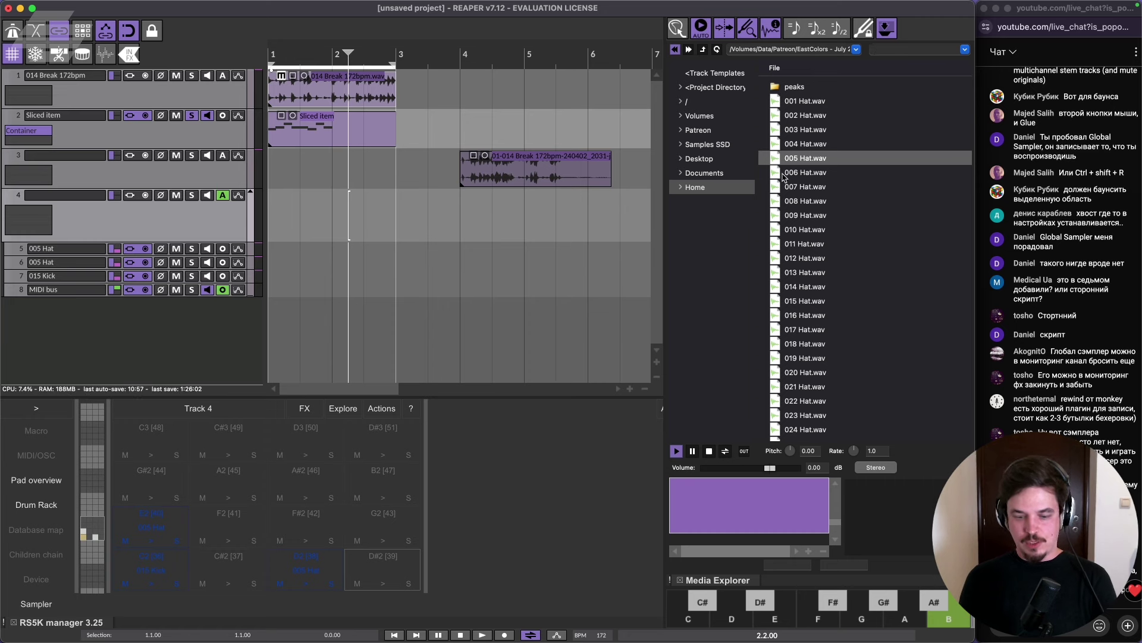
key("super+alt+x")
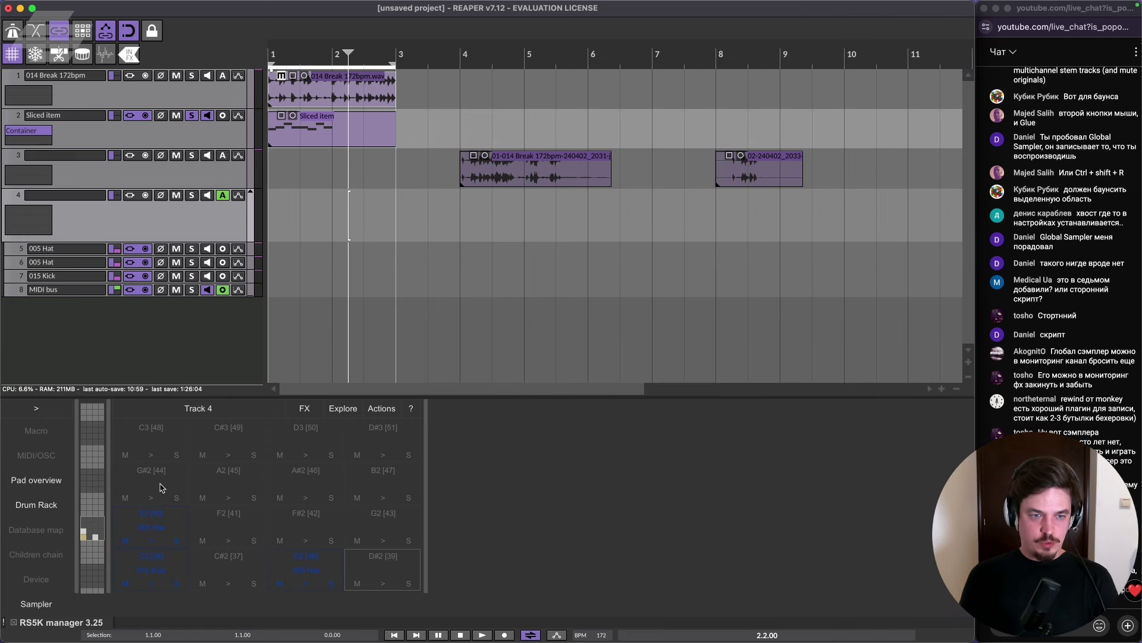
Unsolo the Sliced item track and audition the kit's C2, E2 and D2 pads.
left_click(148, 584)
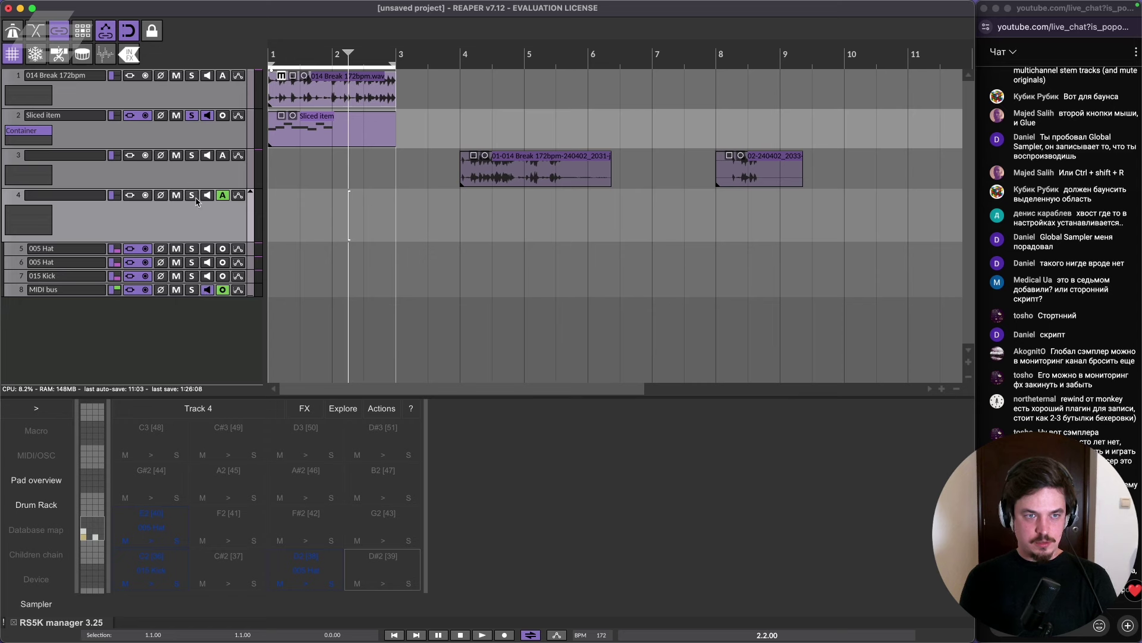
left_click(191, 115)
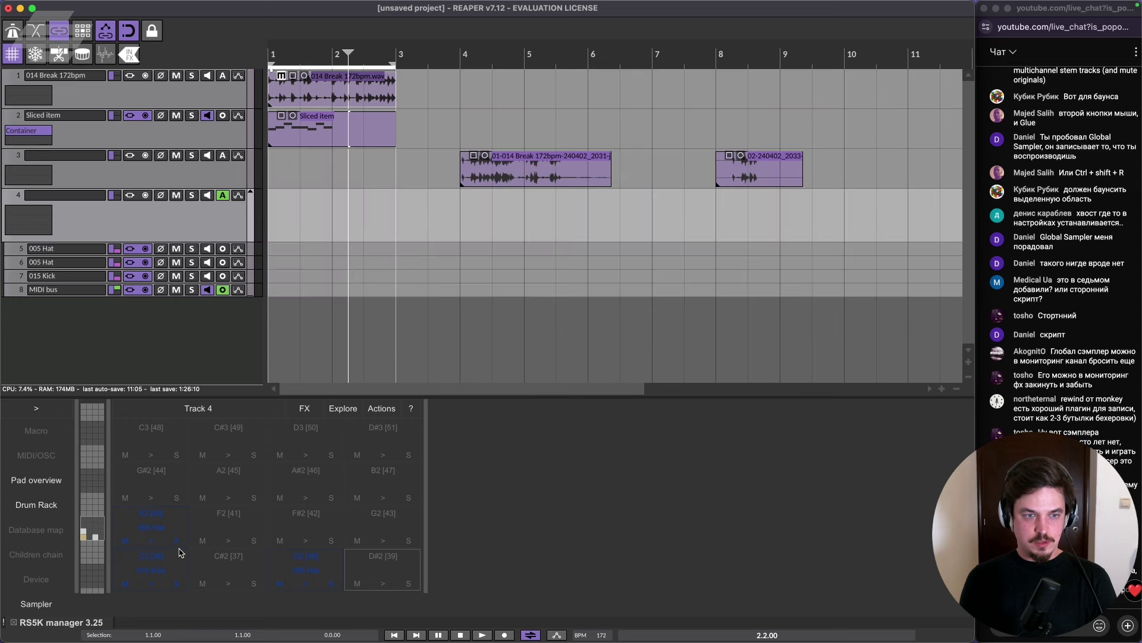
left_click(152, 585)
left_click(152, 541)
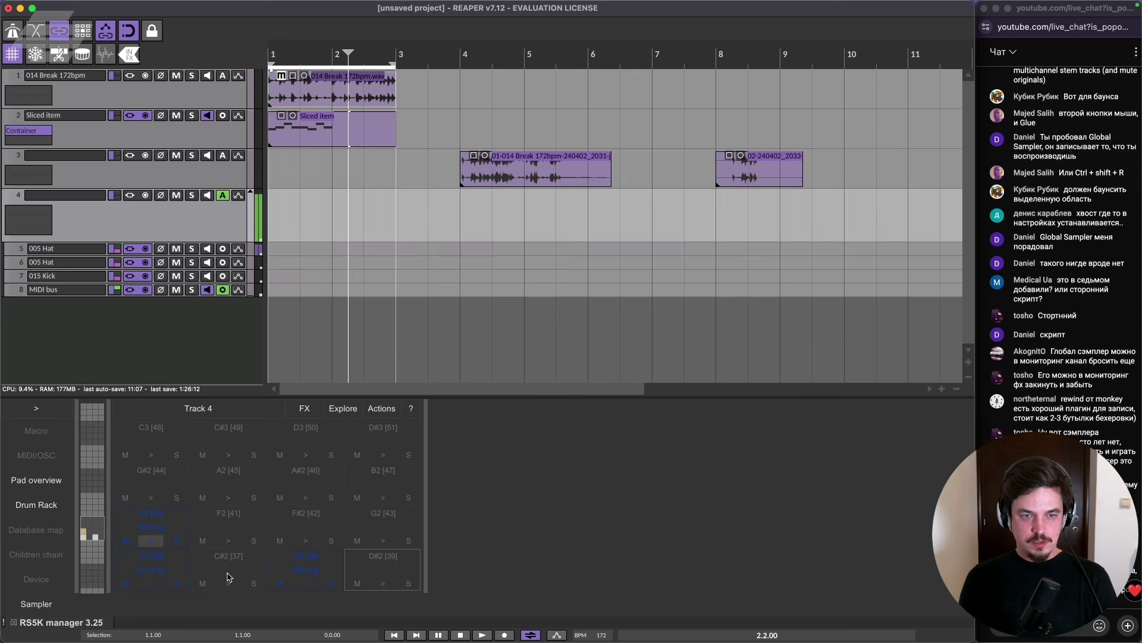
left_click(305, 584)
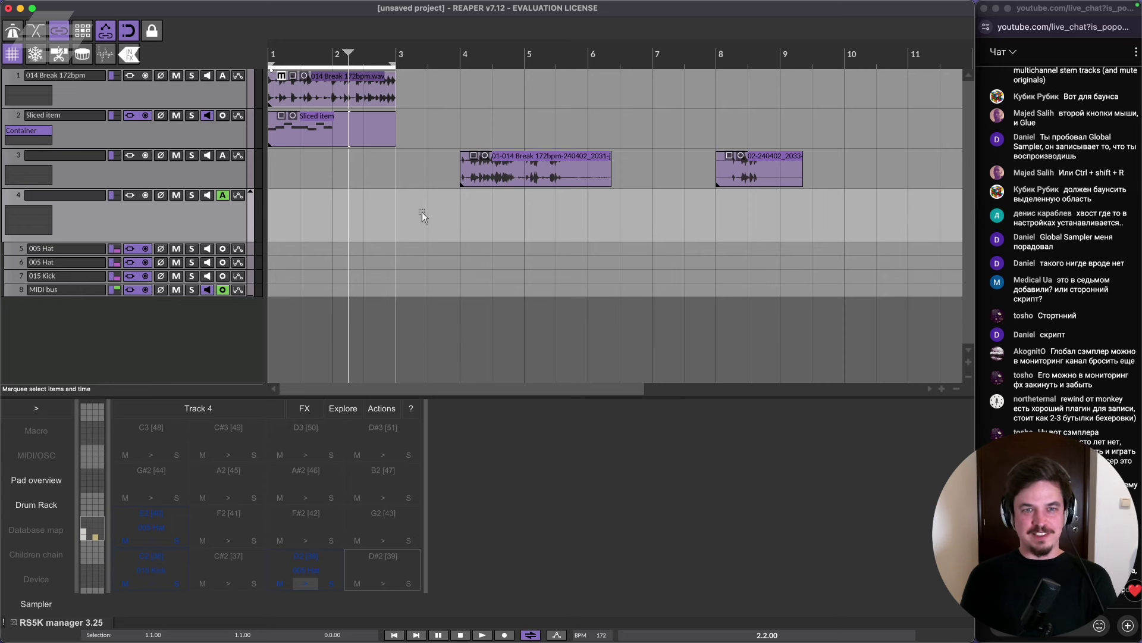
Add a one-bar MIDI item on the MIDI bus track and open it in an enlarged MIDI editor.
left_click(377, 291)
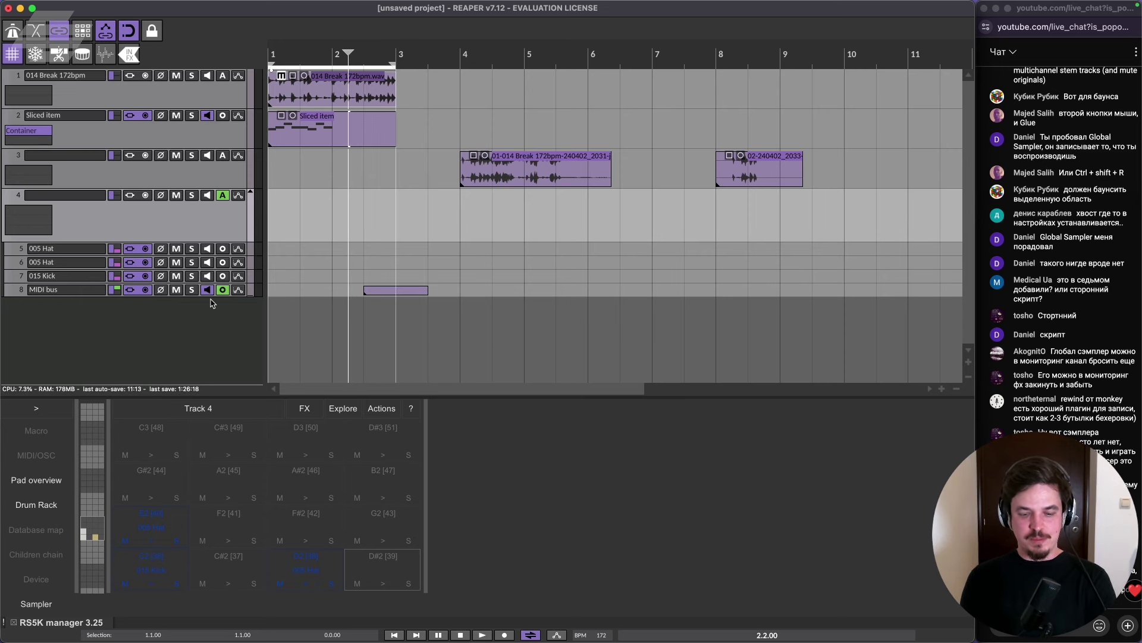
left_click(173, 295)
double_click(386, 311)
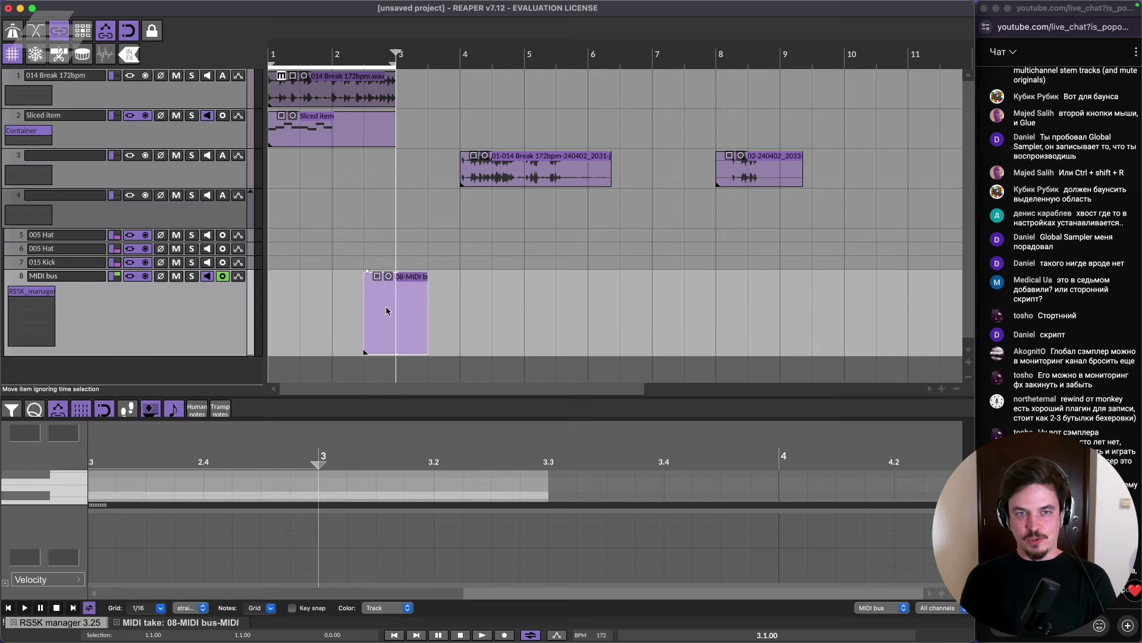
left_click_drag(128, 395, 127, 272)
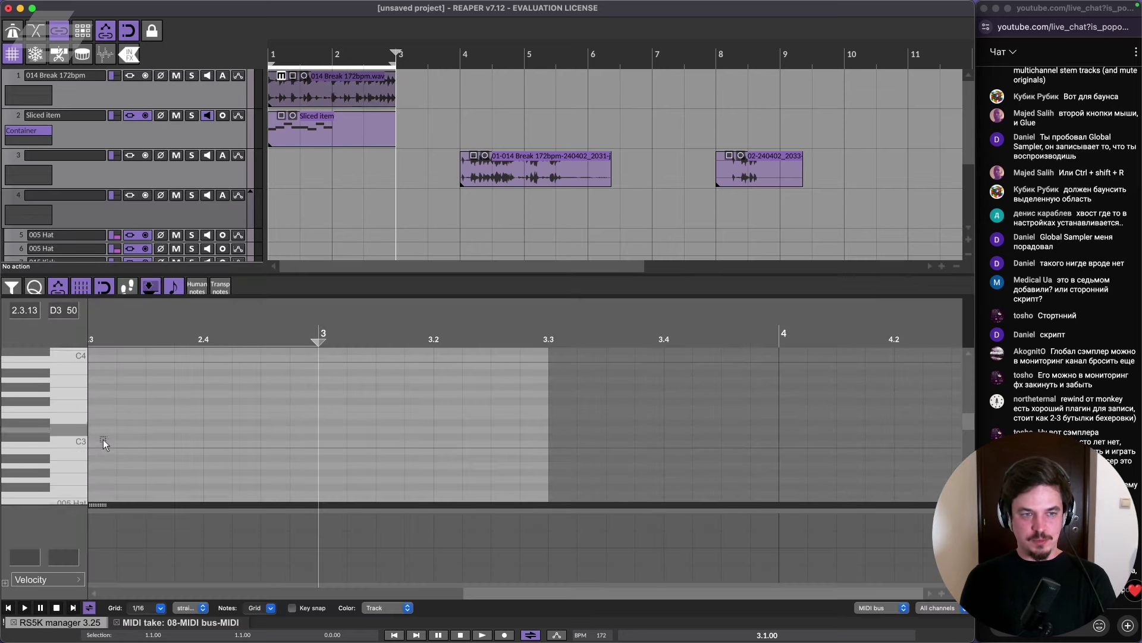
Draw three rising 1/16 notes on C2, D2 and D#2 in the MIDI bus item, and shrink the editor to show the tracks.
scroll(104, 443, "down", 3)
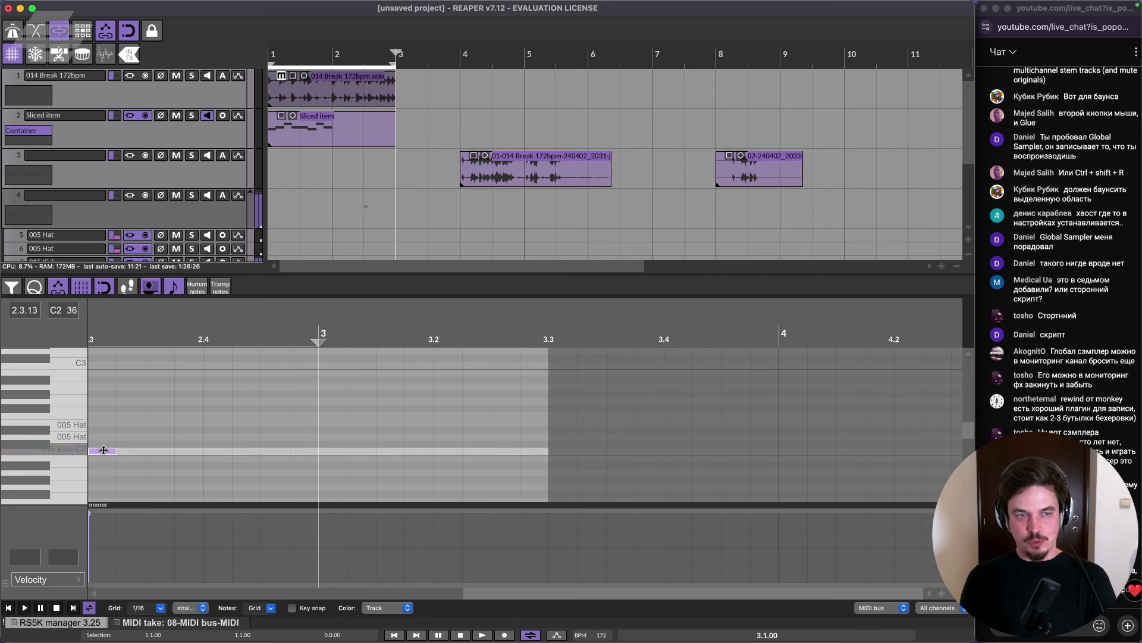
left_click(103, 451)
left_click(149, 444)
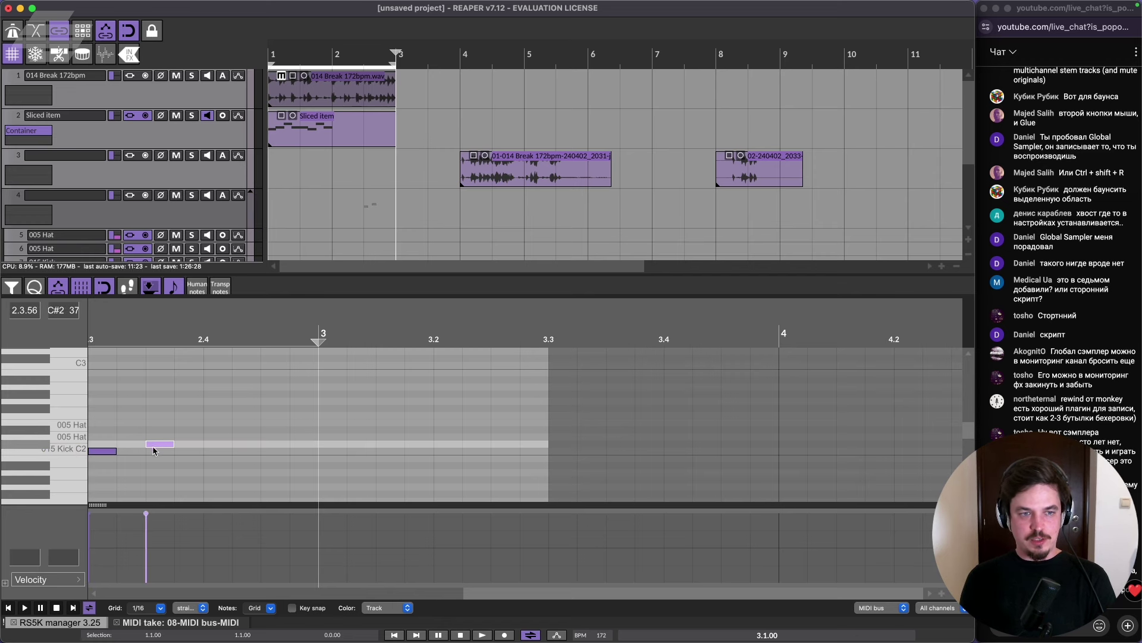
left_click_drag(153, 447, 153, 439)
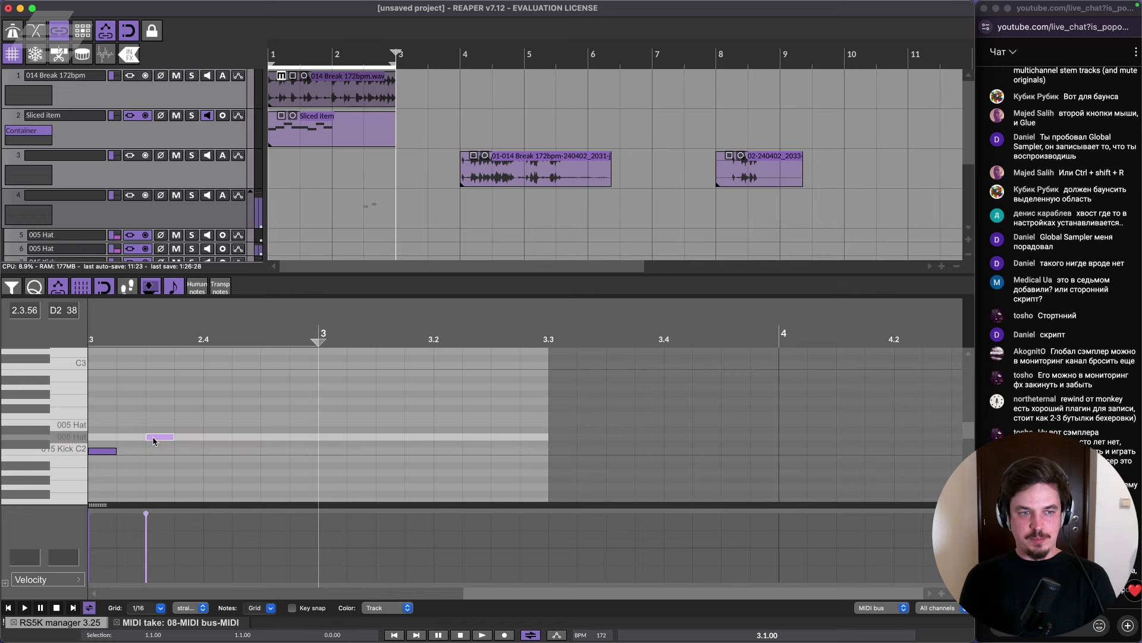
left_click(231, 429)
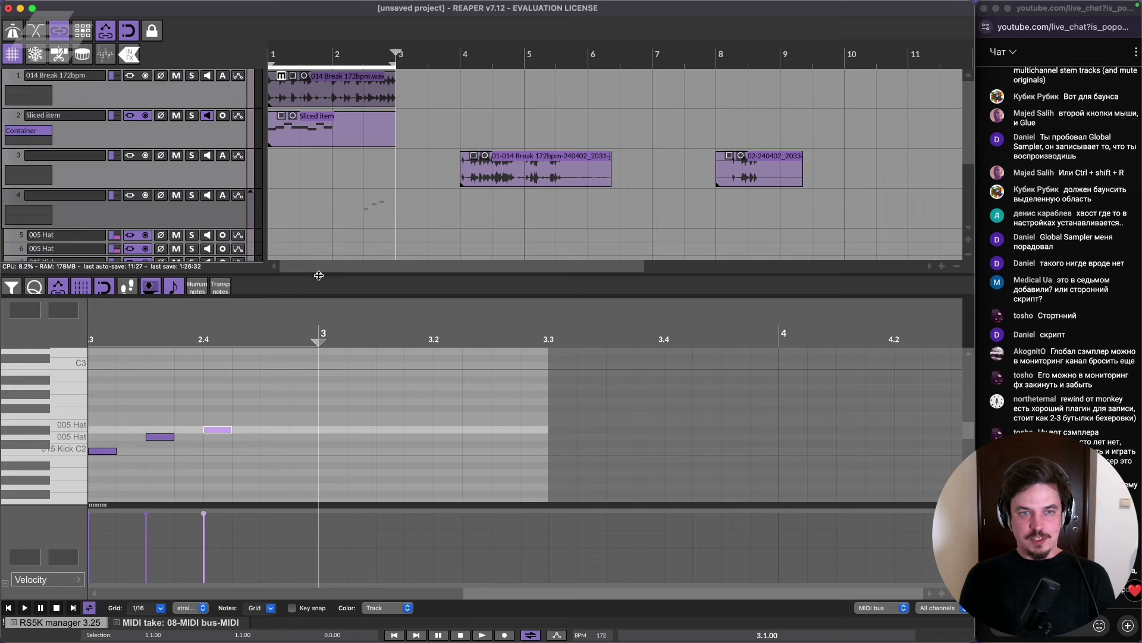
left_click_drag(319, 276, 119, 417)
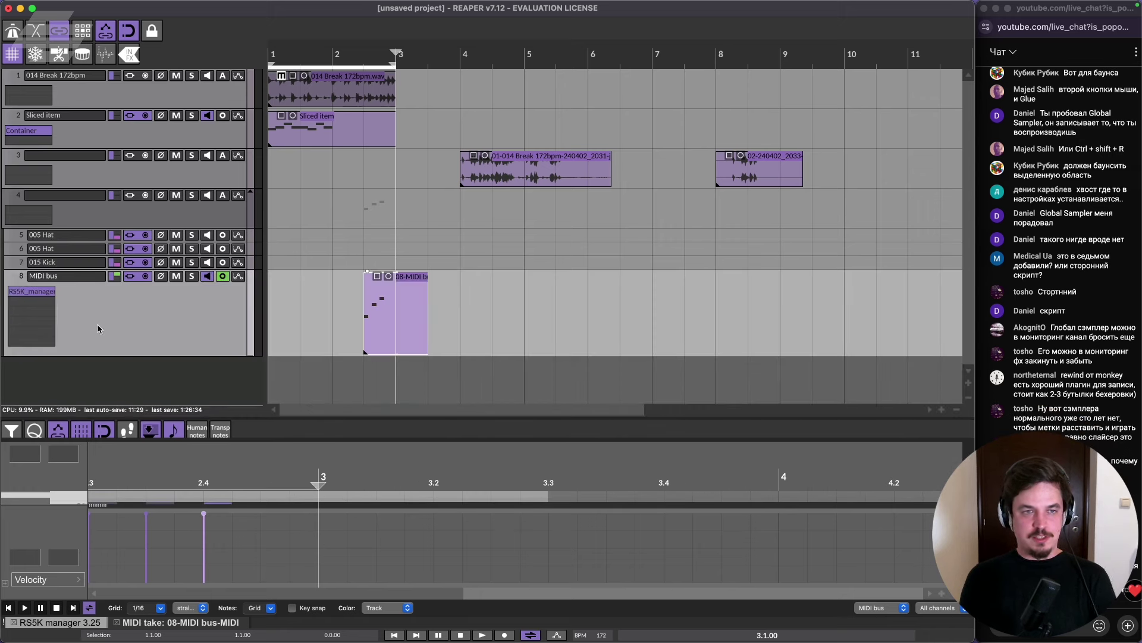
Select the kit's parent track 4 and reopen RS5K manager alongside the MIDI editor.
left_click(106, 226)
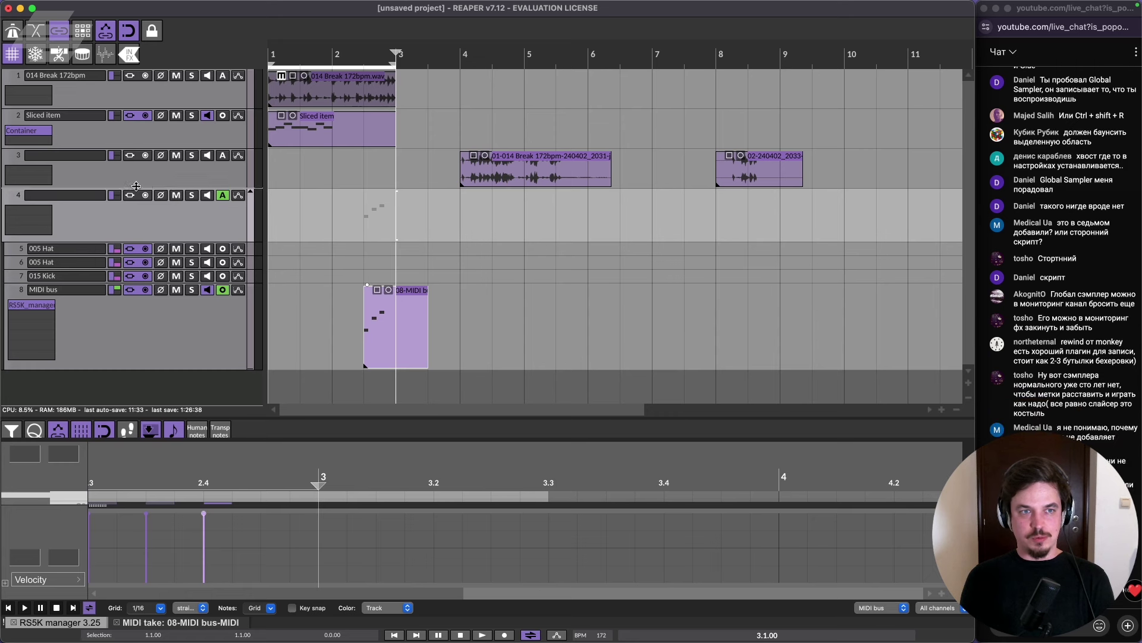
left_click(157, 327)
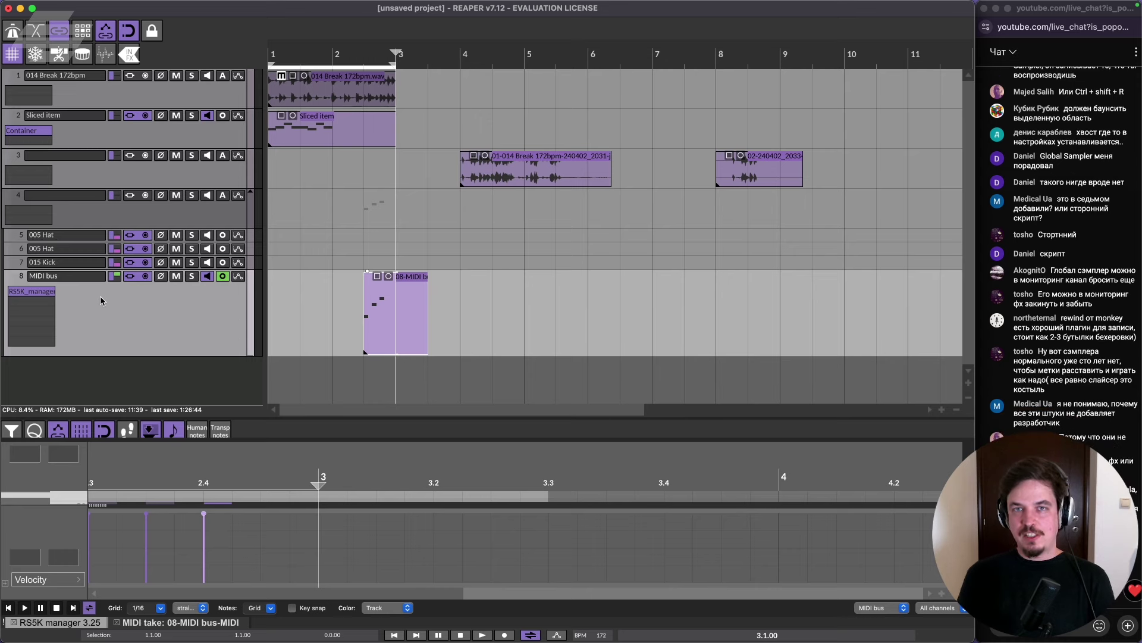
left_click(115, 220)
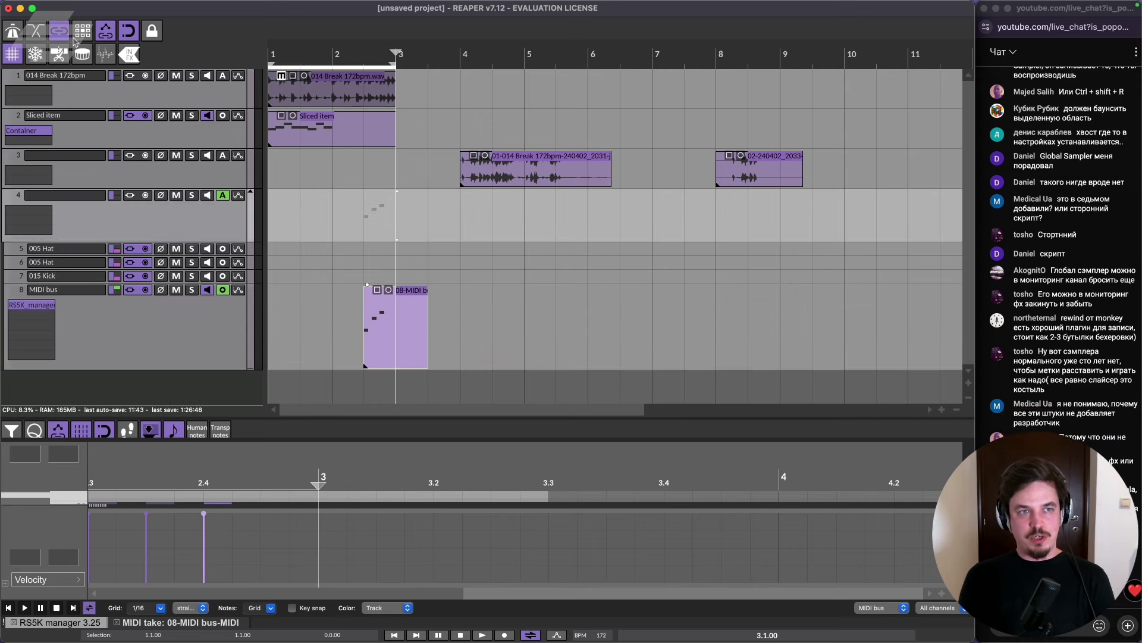
left_click(87, 57)
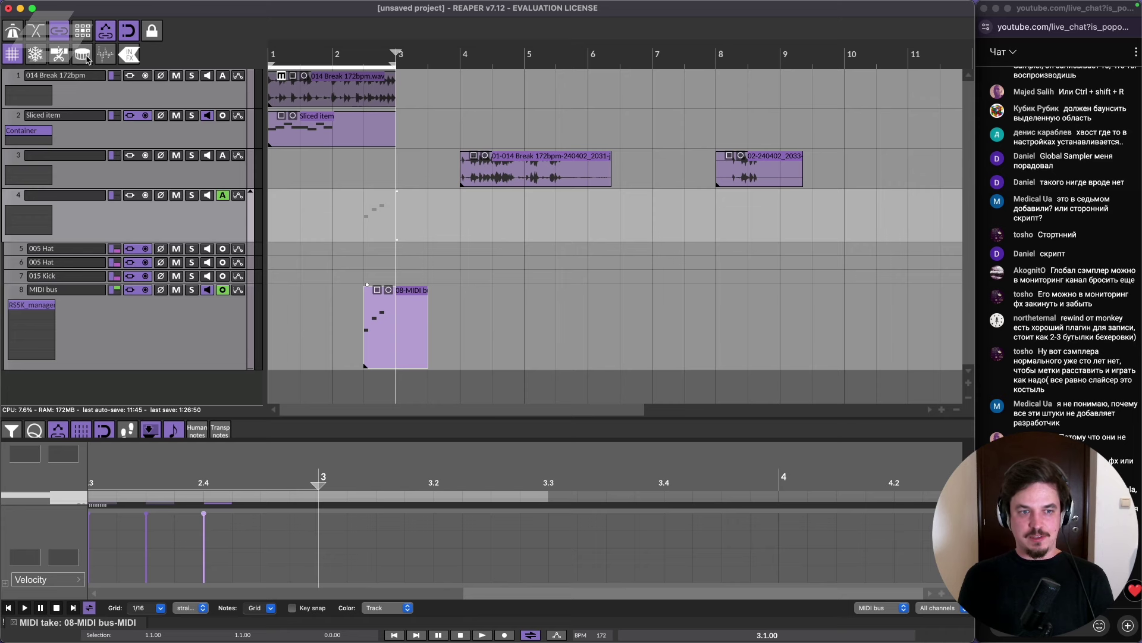
left_click(87, 58)
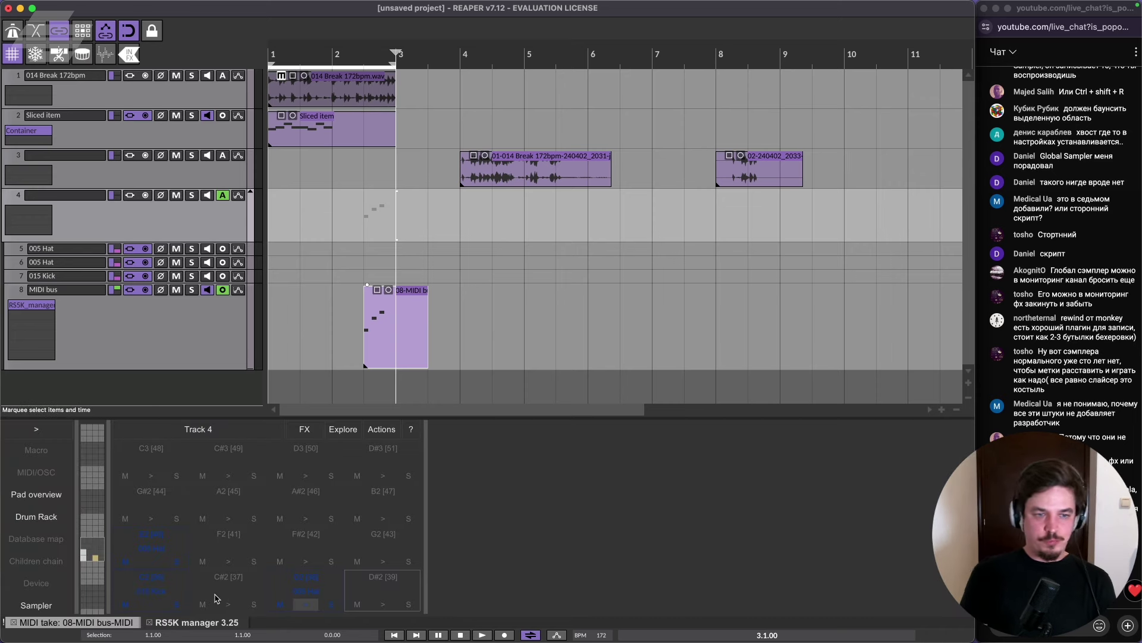
Select the D2 pad and advance its sample through the folder to 008 Hat.
left_click(298, 586)
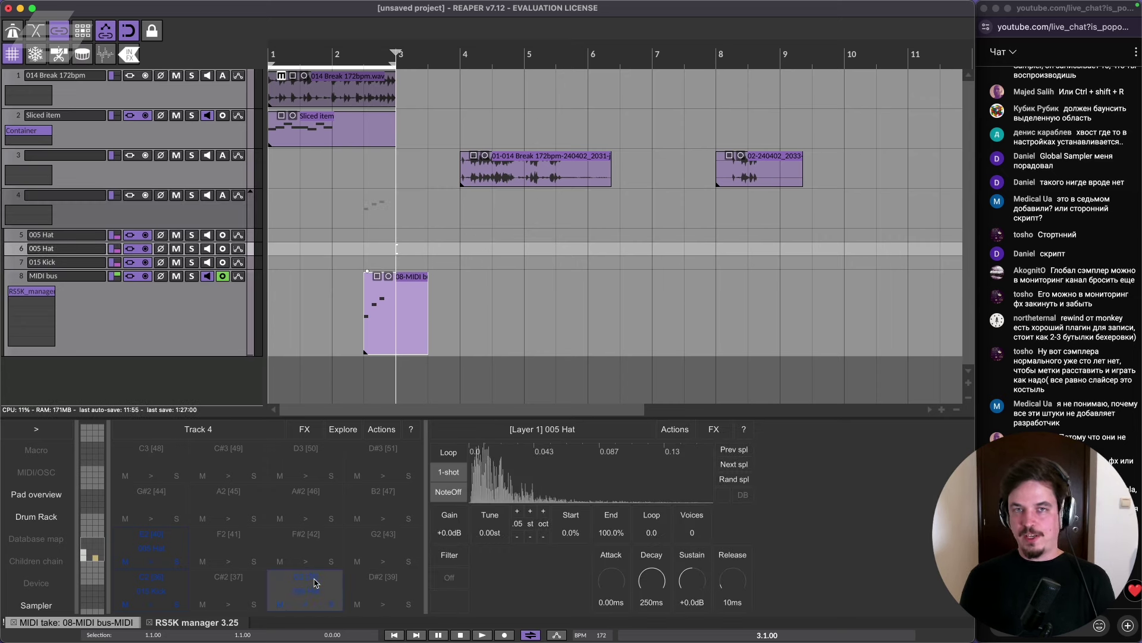
left_click(726, 467)
left_click(726, 467)
left_click(726, 467)
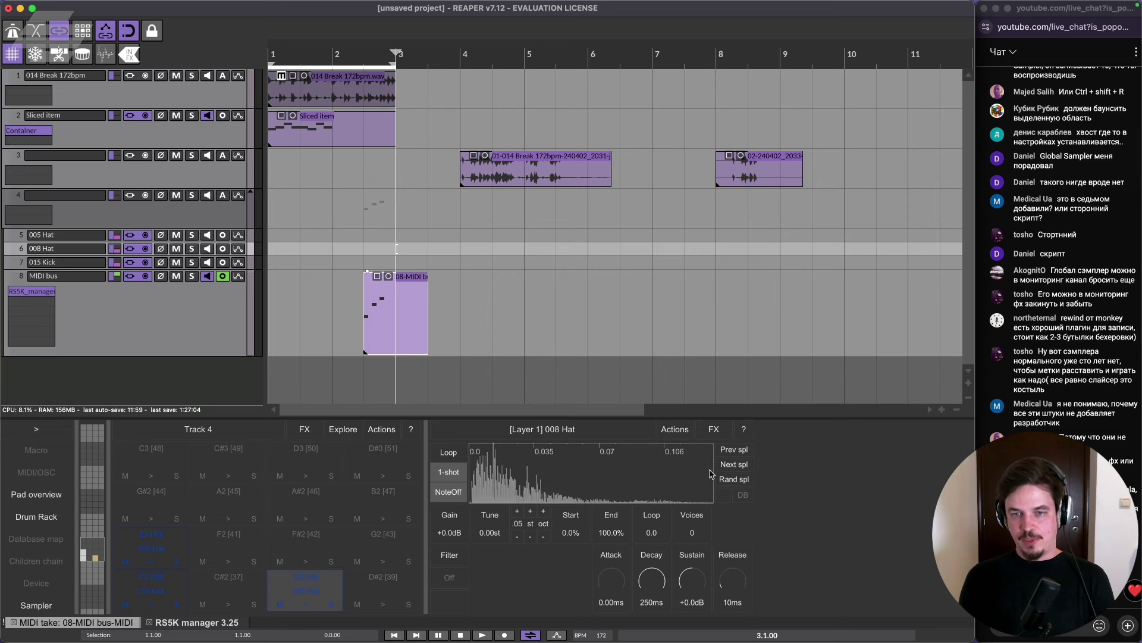
Set the 008 Hat pad's decay to 80 ms, and cycle track 4's folder until its child tracks are shown at full height.
left_click_drag(652, 578, 651, 582)
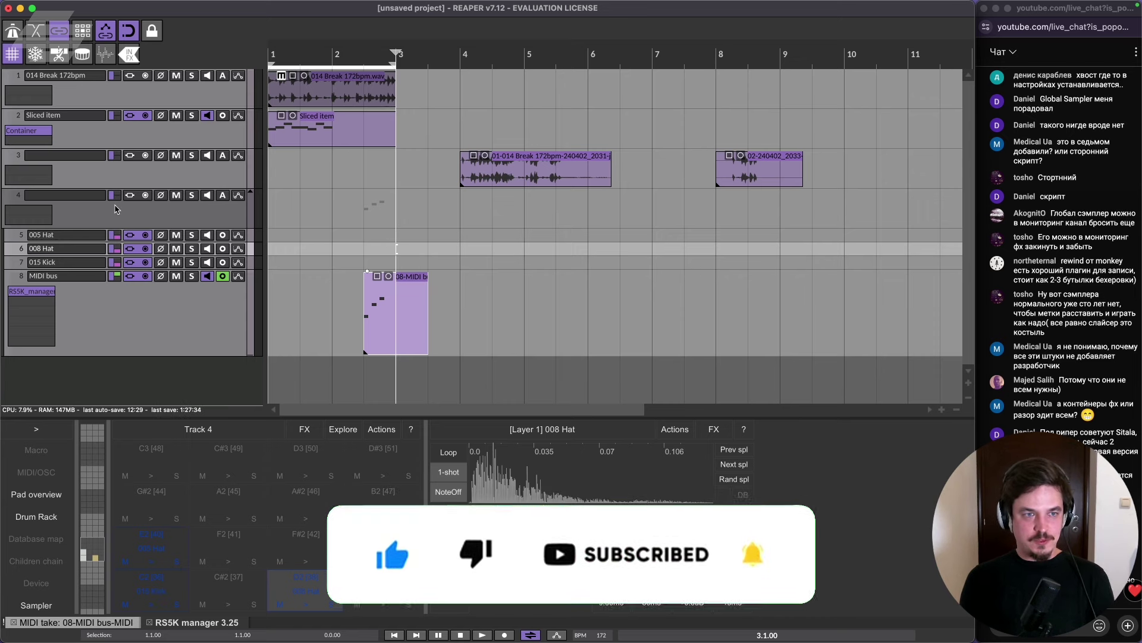
left_click(245, 201)
left_click(249, 200)
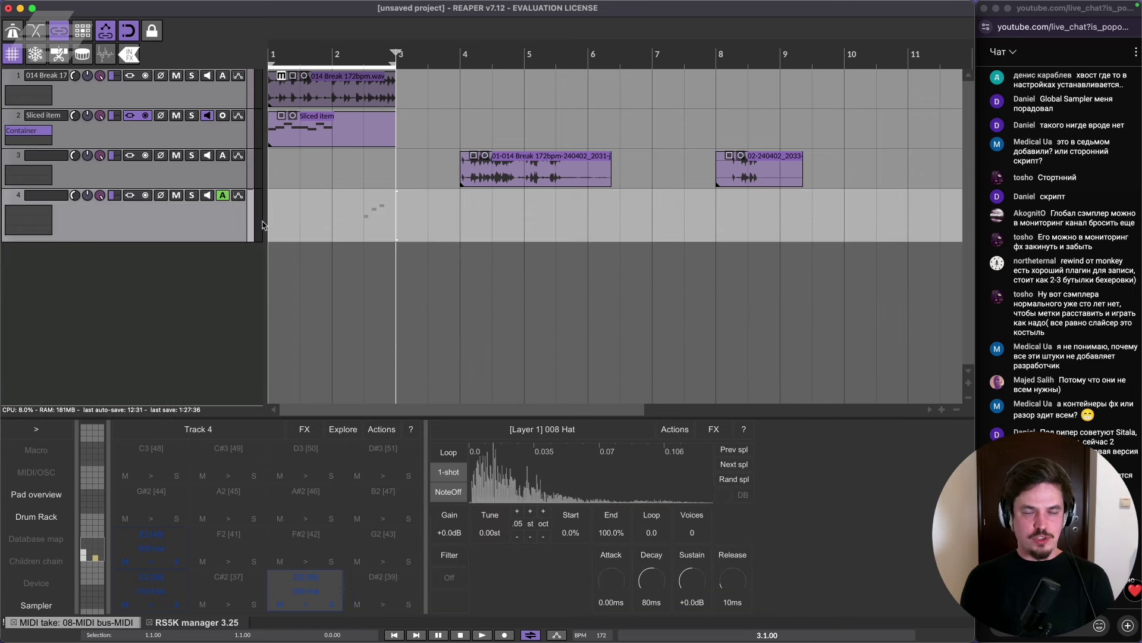
left_click(250, 193)
left_click(165, 268)
scroll(165, 268, "down", 3)
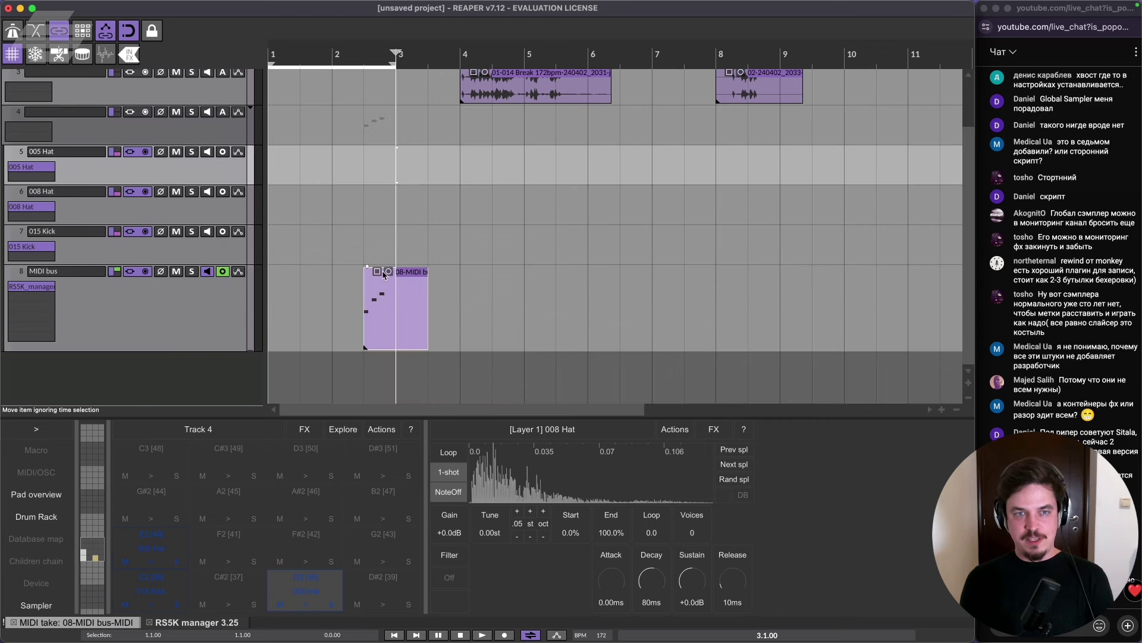
Zoom in on the MIDI bus item, place the edit cursor at its start, solo the MIDI bus track and select the item.
left_click(482, 326)
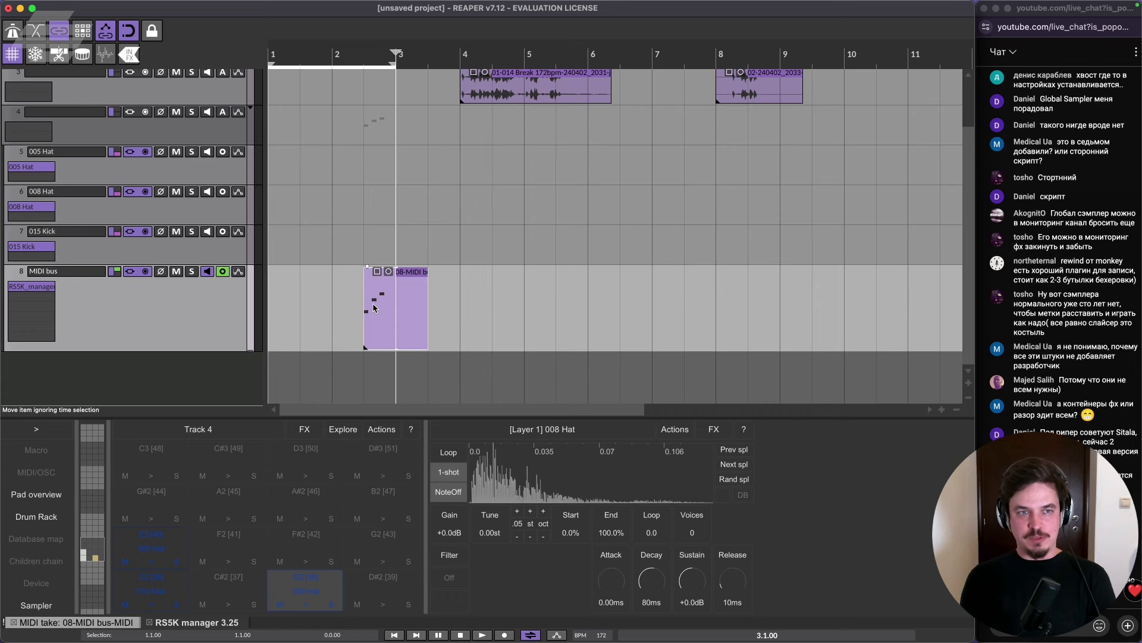
scroll(374, 306, "up", 3)
key("space")
left_click(345, 255)
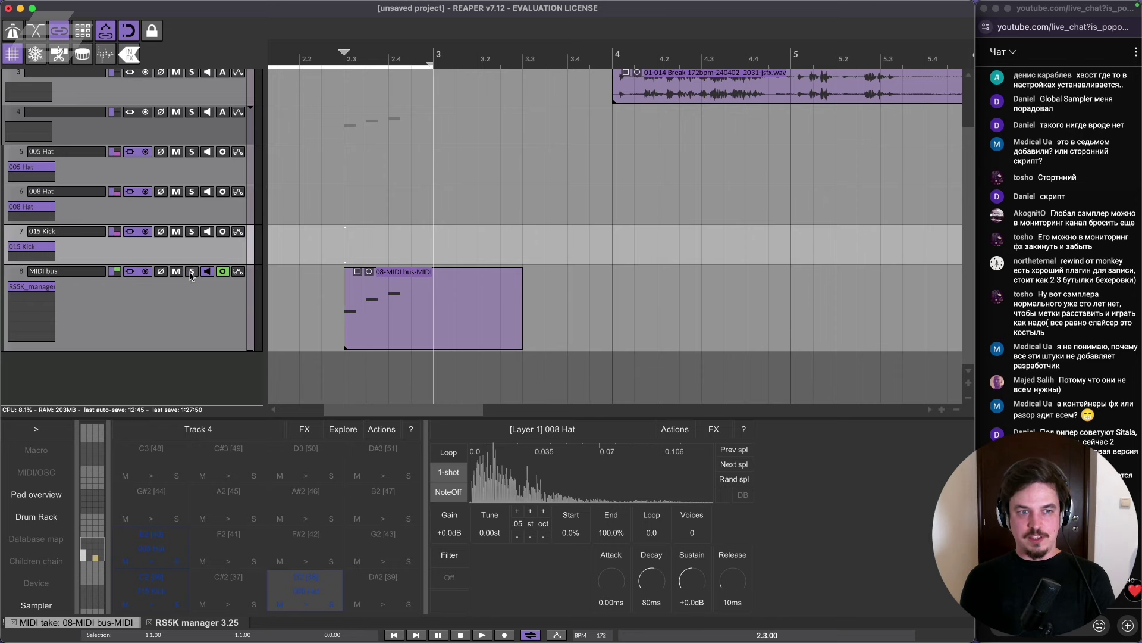
left_click(396, 301)
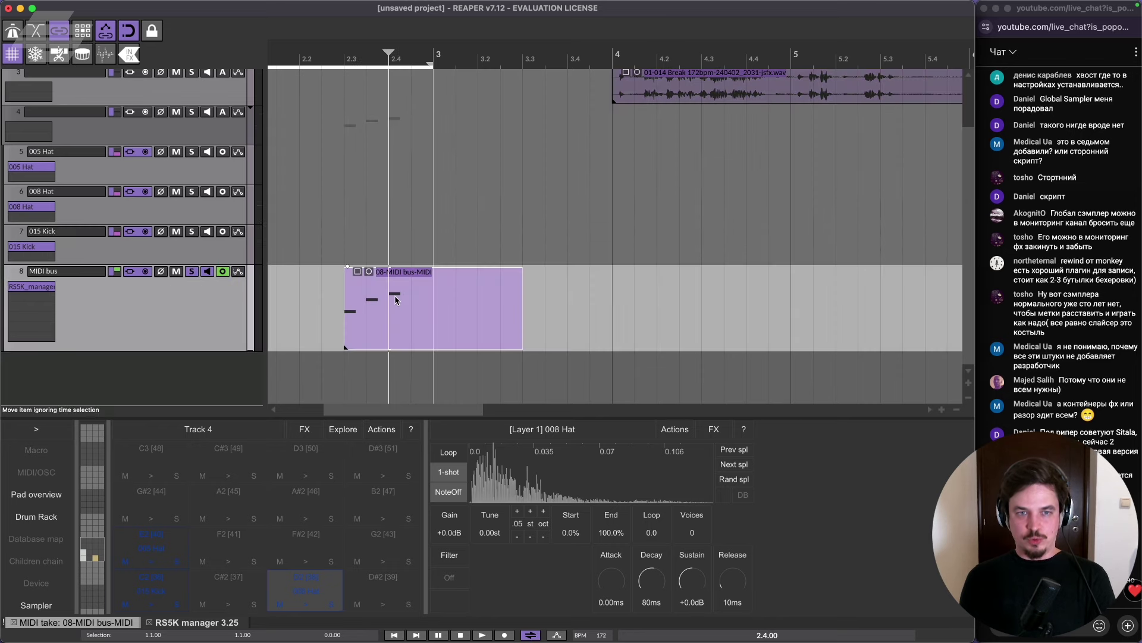
Lower the third note of the MIDI bus item to D2, copy it to 2.4.63, and audition the pattern before shrinking the editor.
double_click(396, 301)
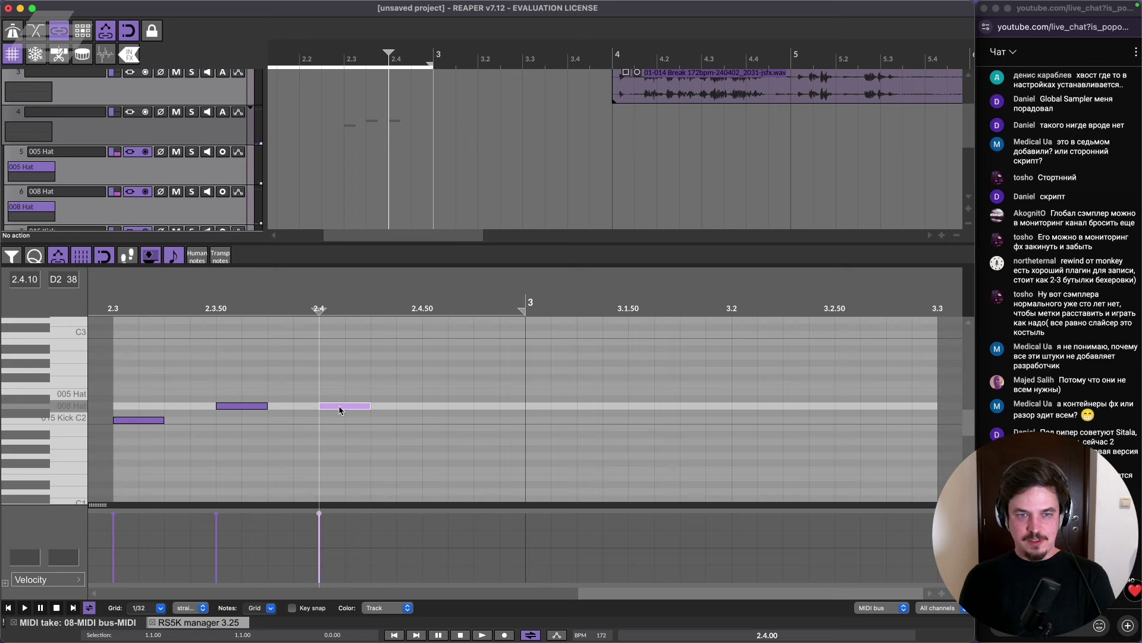
left_click_drag(339, 409, 468, 409)
key("space")
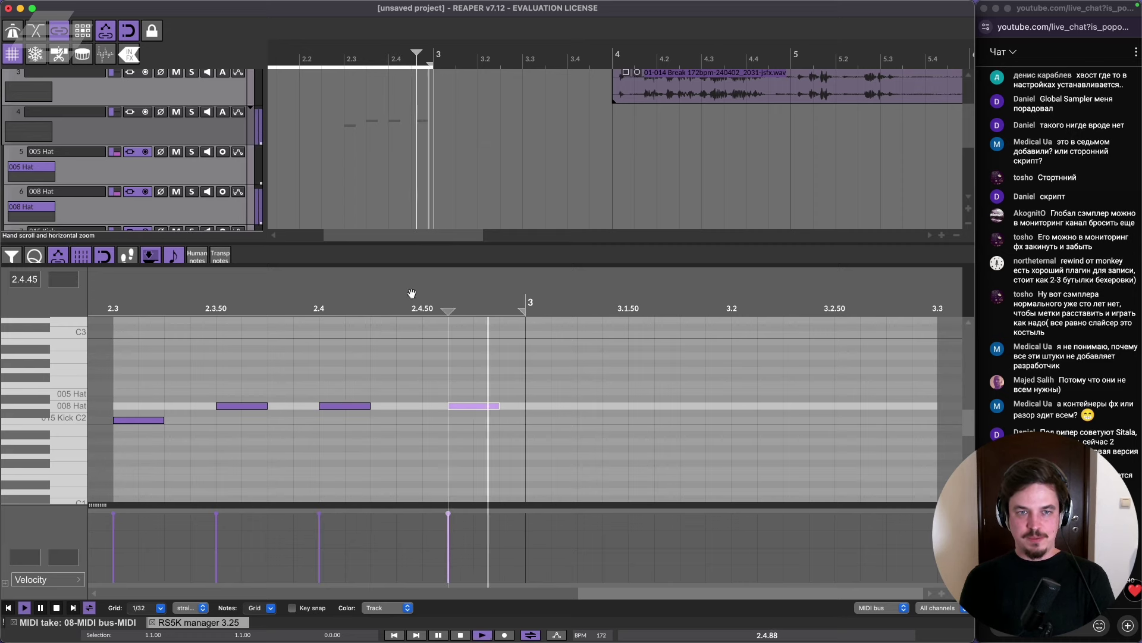
key("space")
left_click_drag(412, 243, 412, 403)
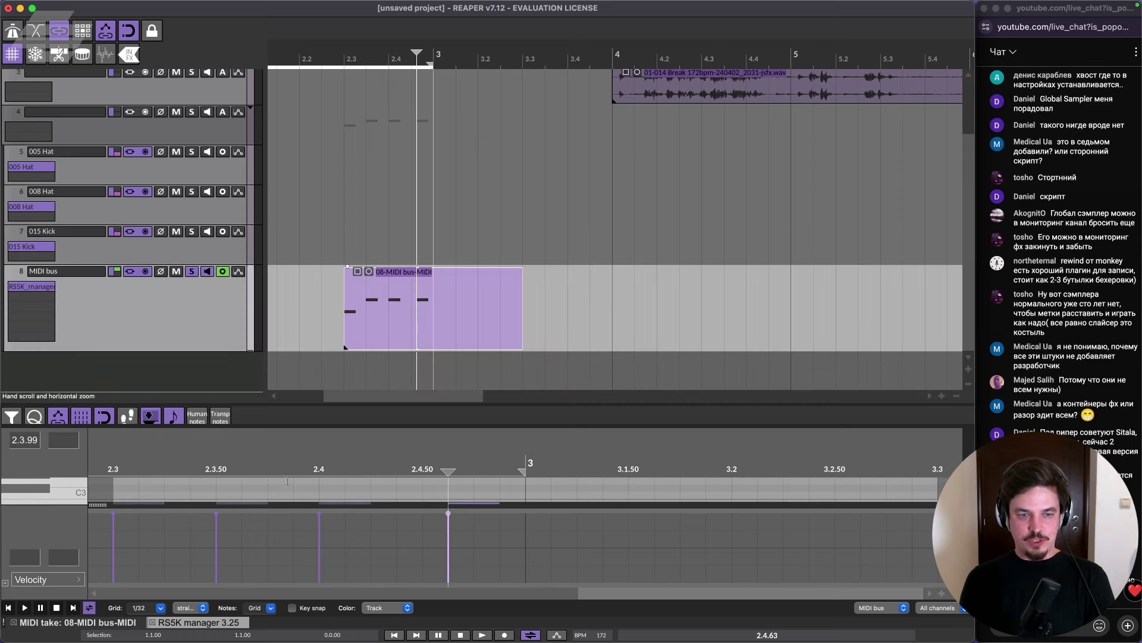
Close the MIDI editor and render the MIDI bus item to a new track by applying its track FX.
left_click(13, 622)
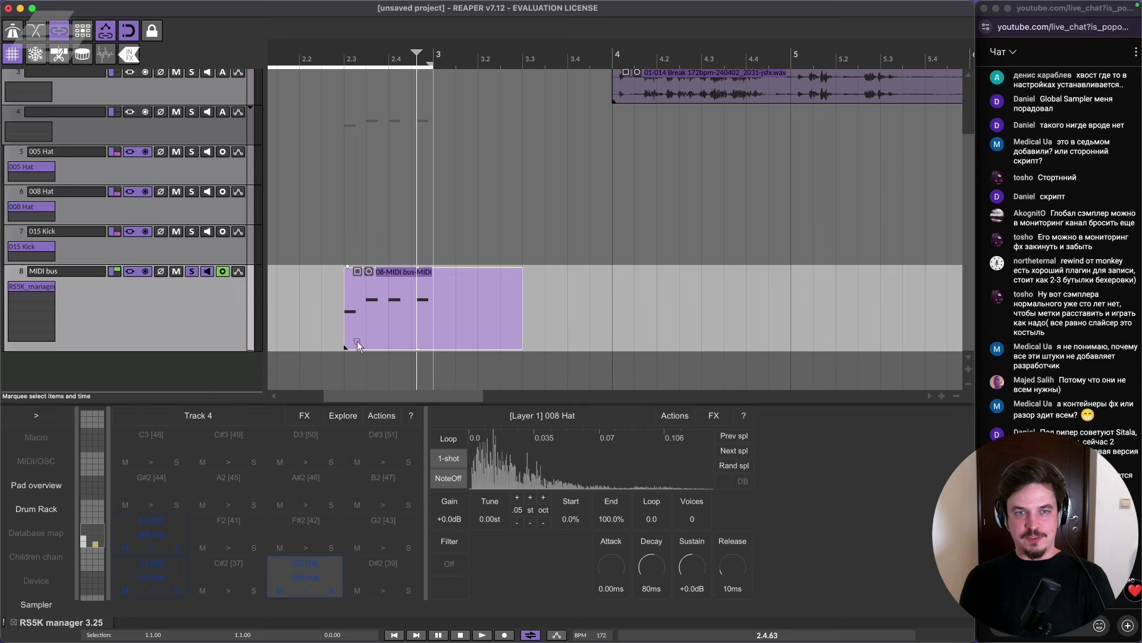
left_click(390, 318)
left_click(35, 54)
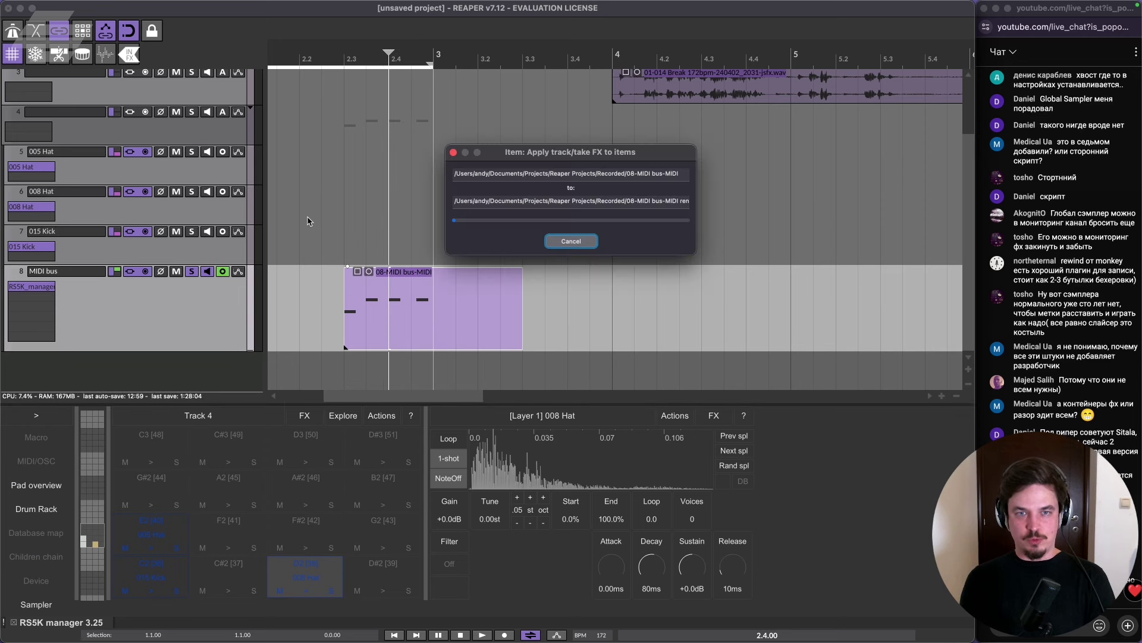
scroll(401, 313, "down", 1)
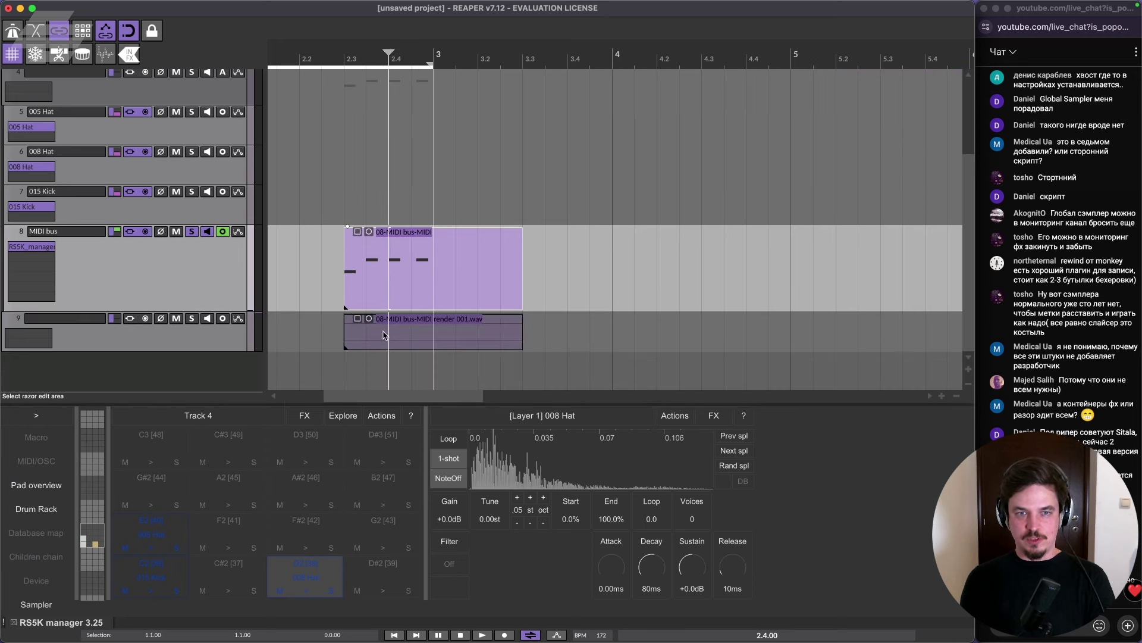
left_click(207, 236)
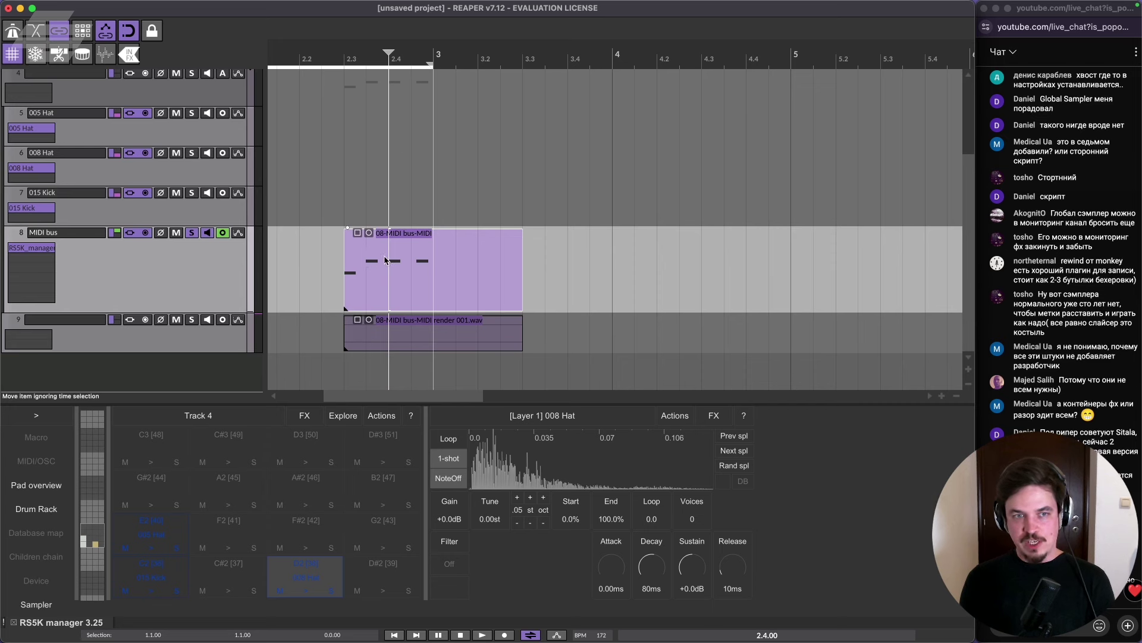
Select the kit's parent track 4 and close RS5K manager.
scroll(362, 181, "up", 1)
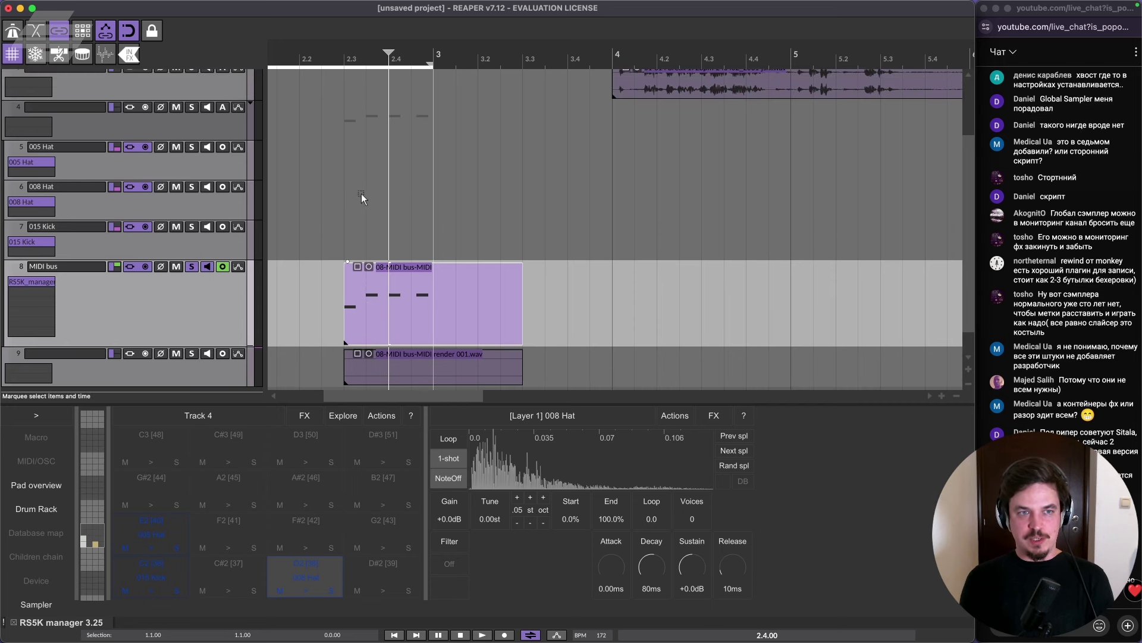
scroll(296, 169, "up", 1)
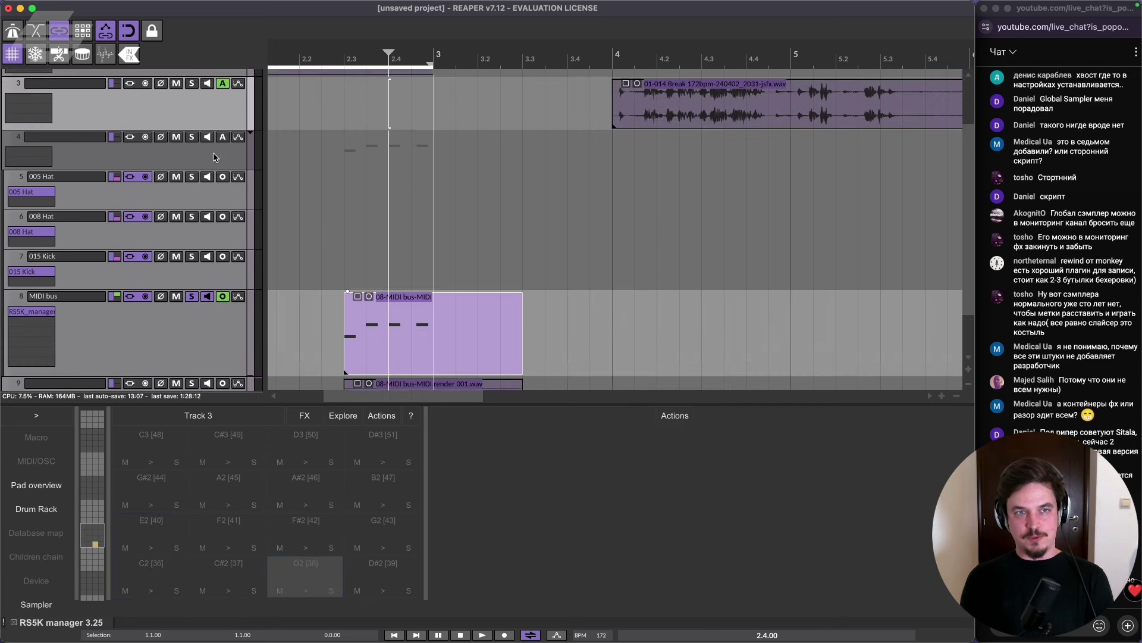
scroll(215, 157, "up", 2)
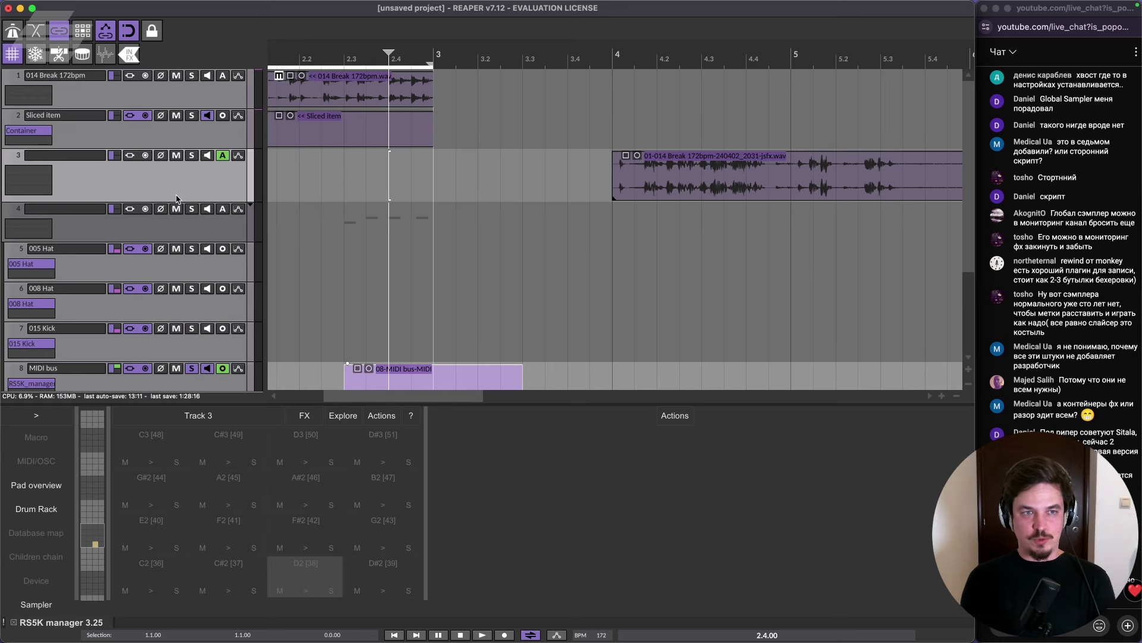
left_click(151, 230)
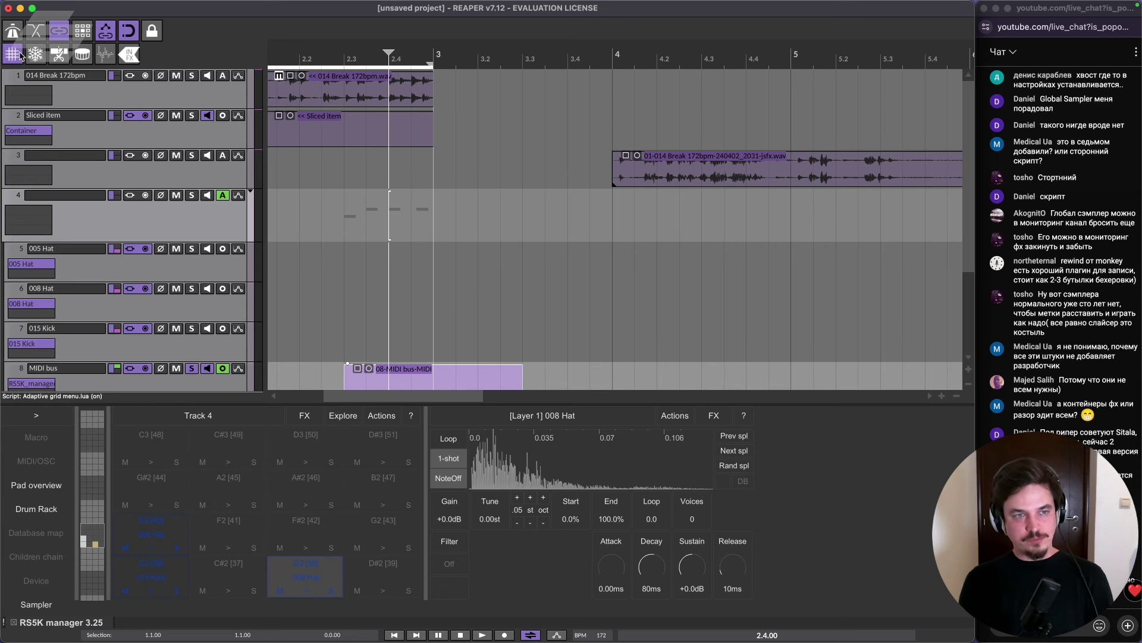
left_click(83, 56)
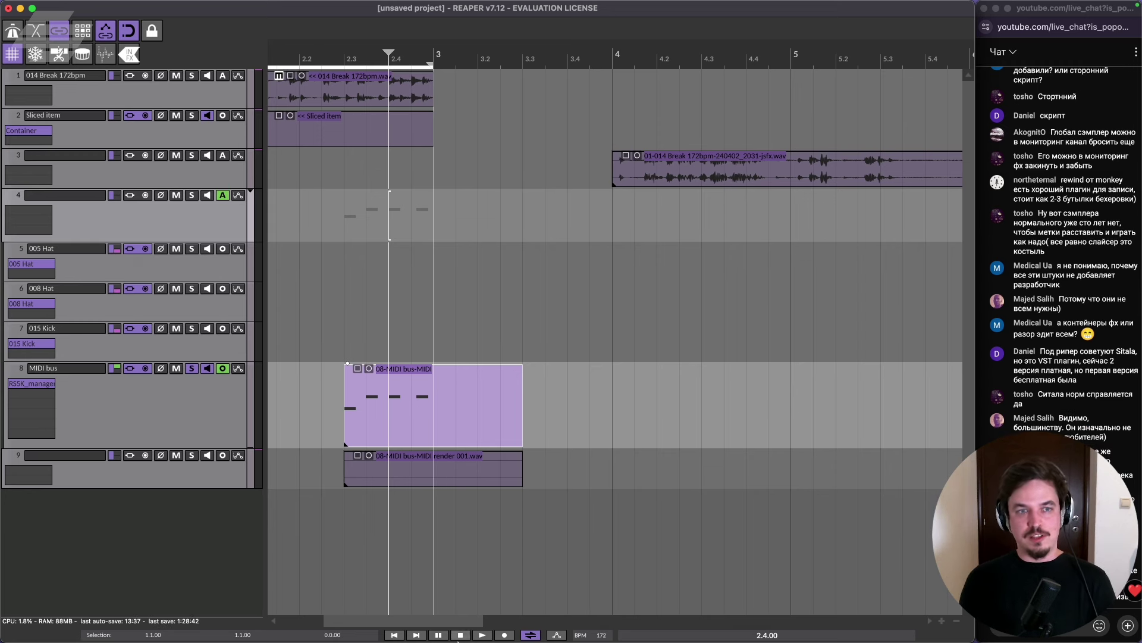
Reopen RS5K manager to review track 4's kit and 008 Hat sampler controls, and close it again.
mouse_move(565, 640)
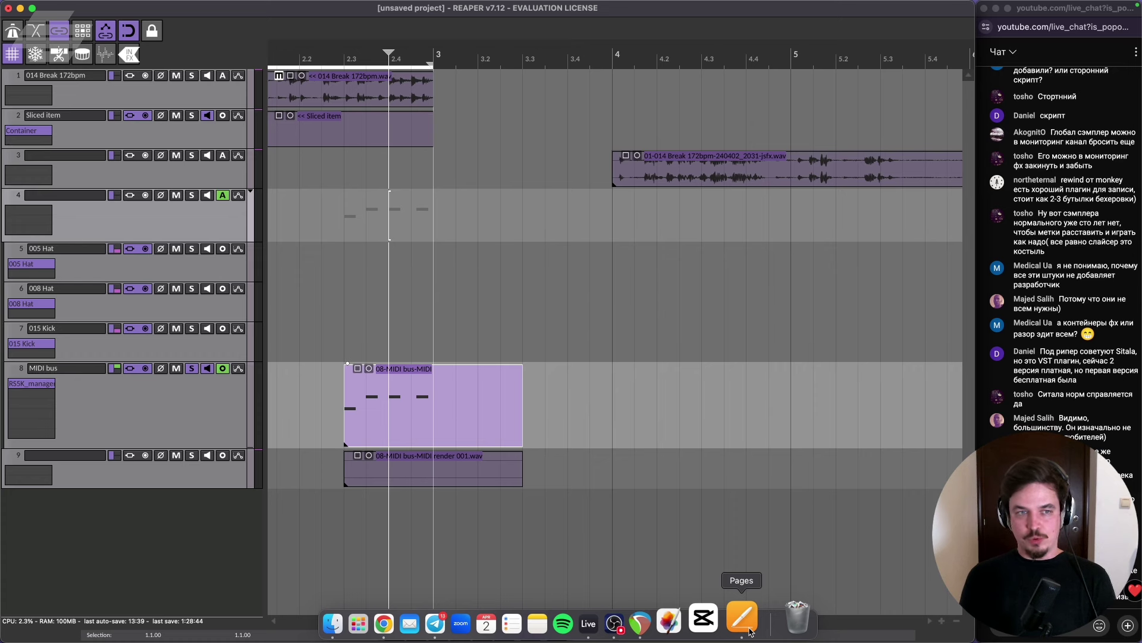
left_click(83, 54)
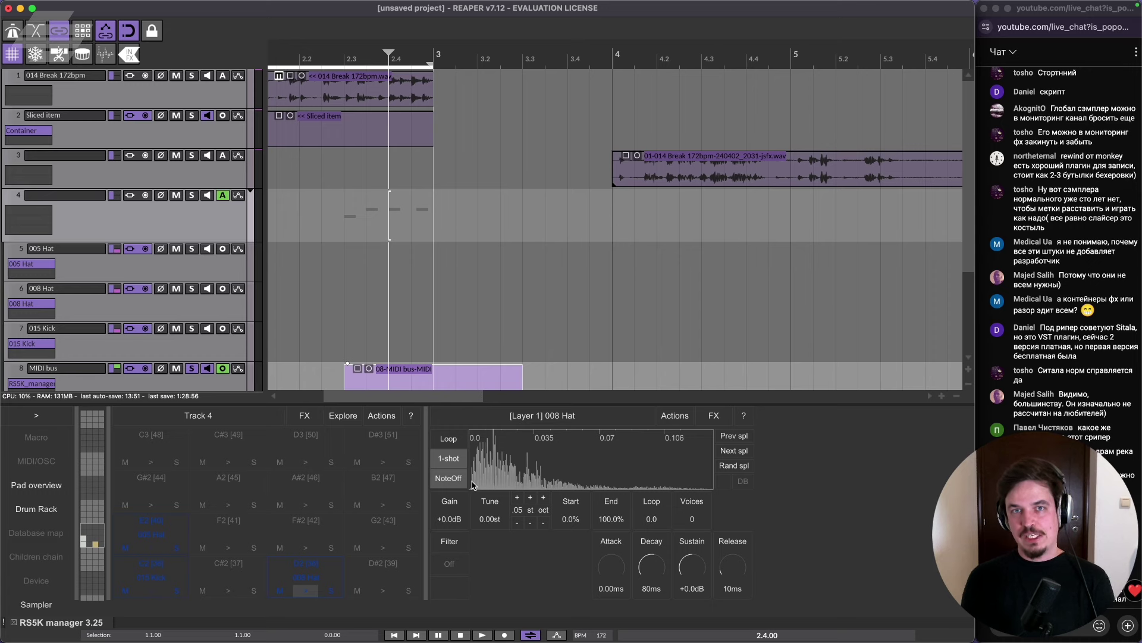
mouse_move(470, 403)
left_mouse_down()
mouse_move(470, 470)
mouse_move(474, 375)
mouse_move(475, 394)
left_mouse_up()
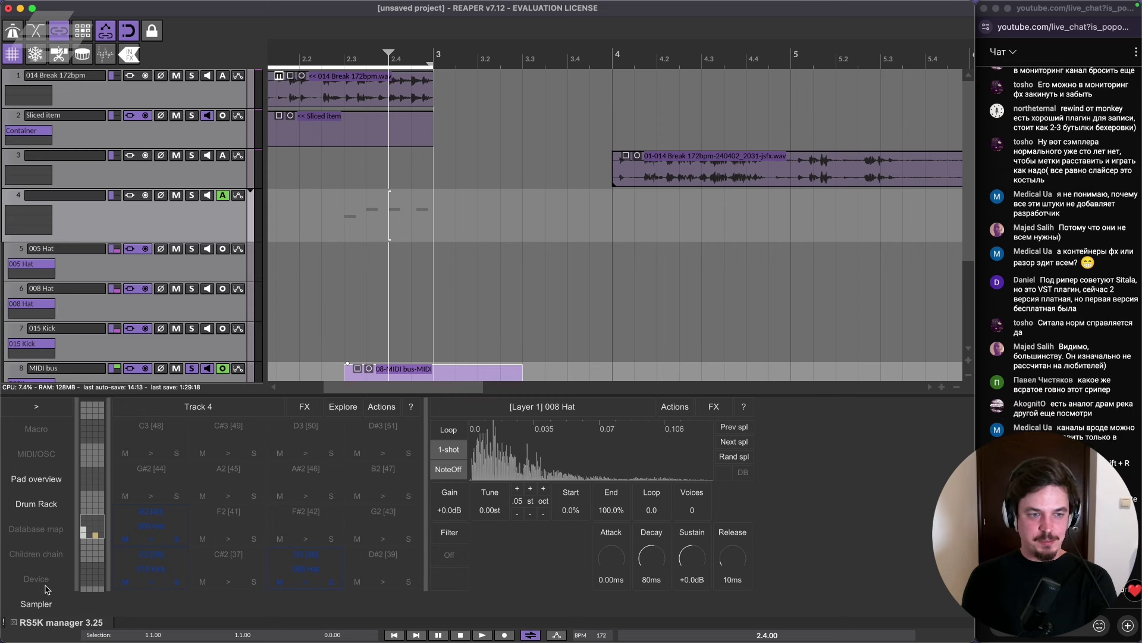
left_click(83, 54)
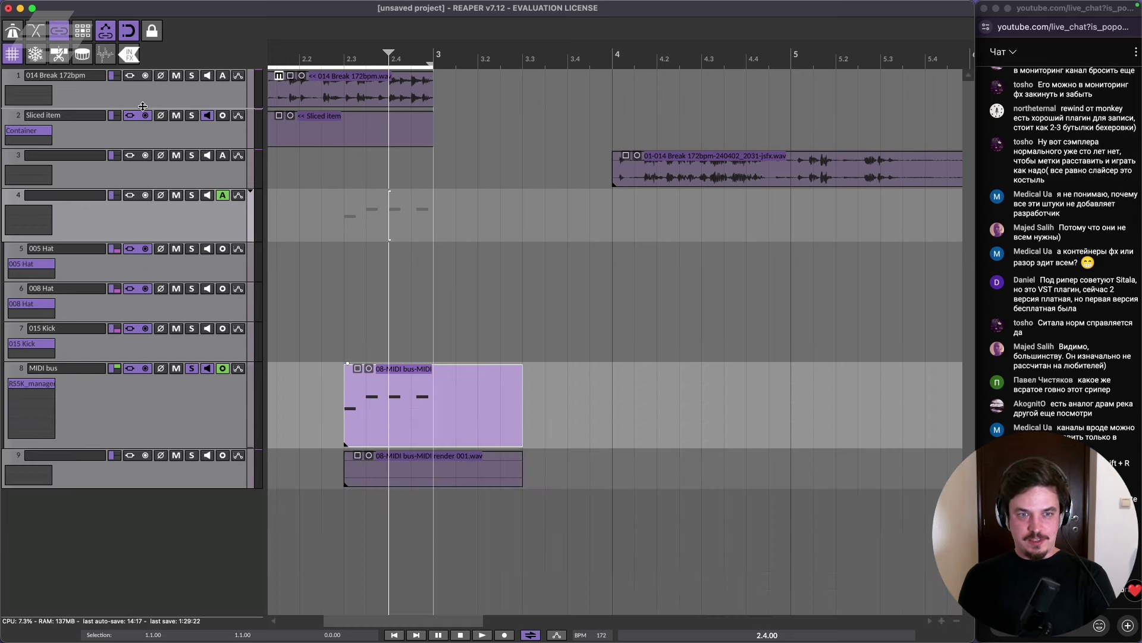
Switch to the Pages notes to highlight the Paranormal entry, and return to REAPER with the MIDI bus track selected.
key("super+Tab")
key("super+Tab")
key("super+Tab")
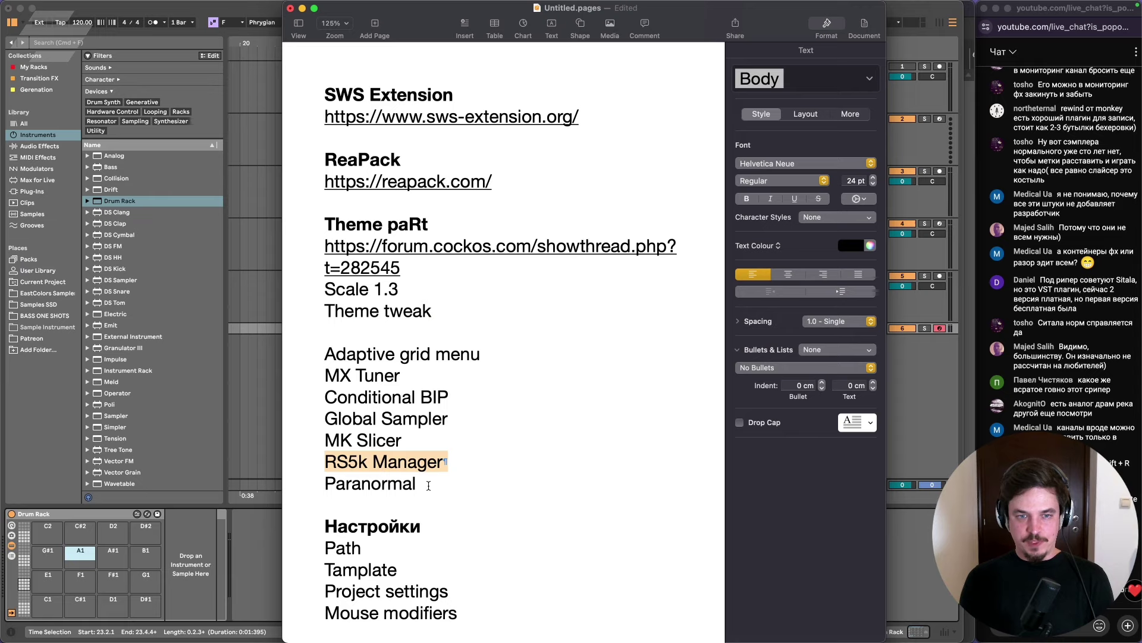
left_click_drag(429, 485, 311, 493)
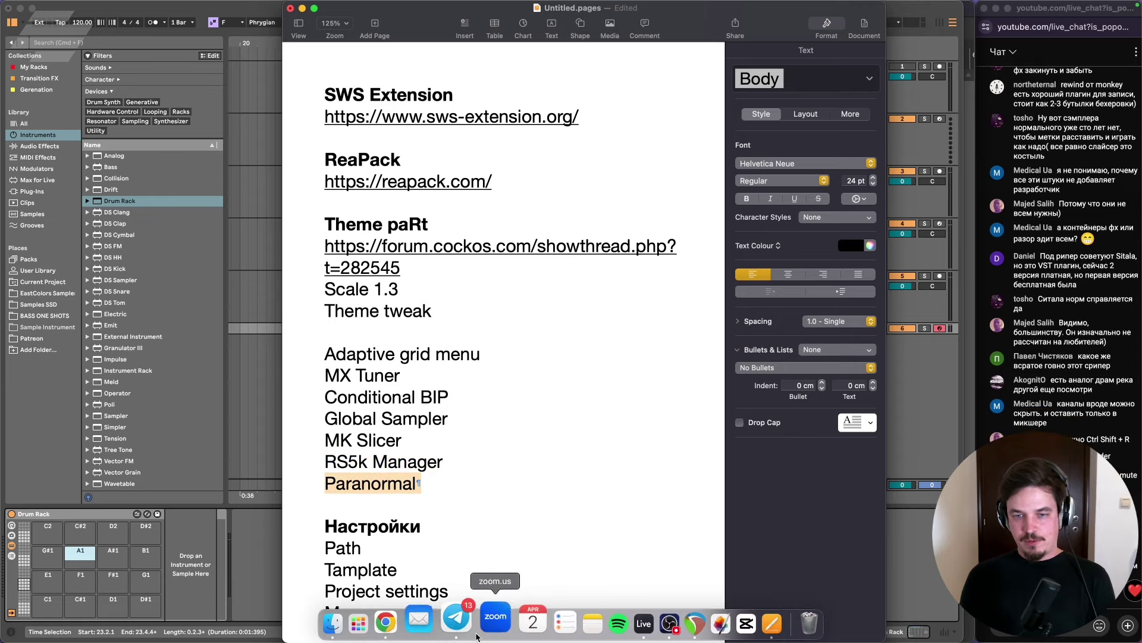
left_click(666, 622)
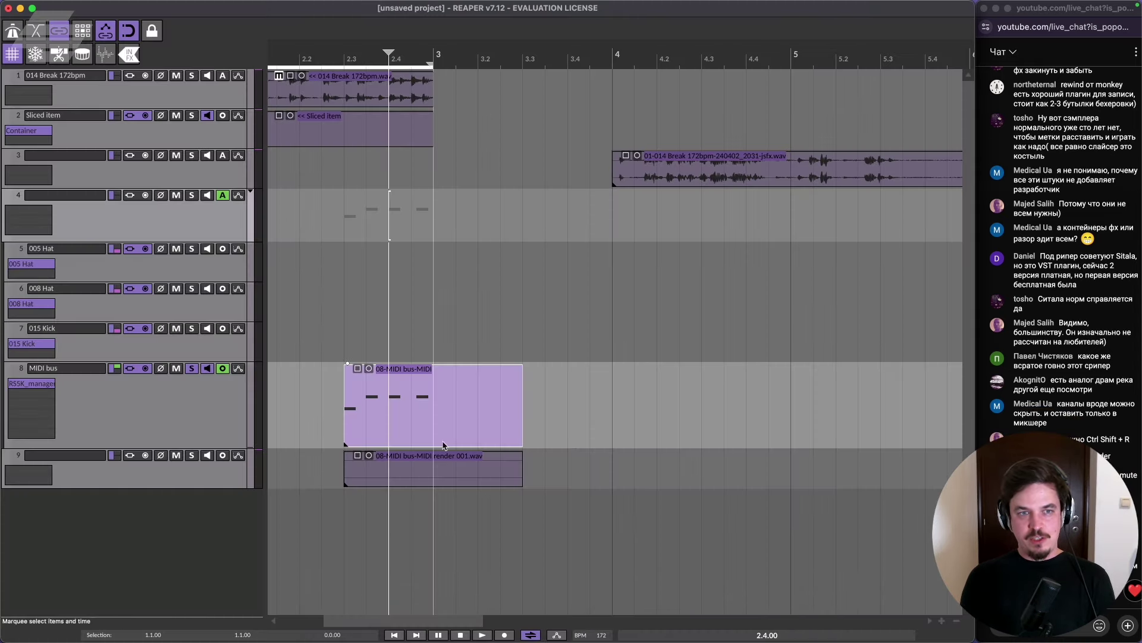
left_click(206, 406)
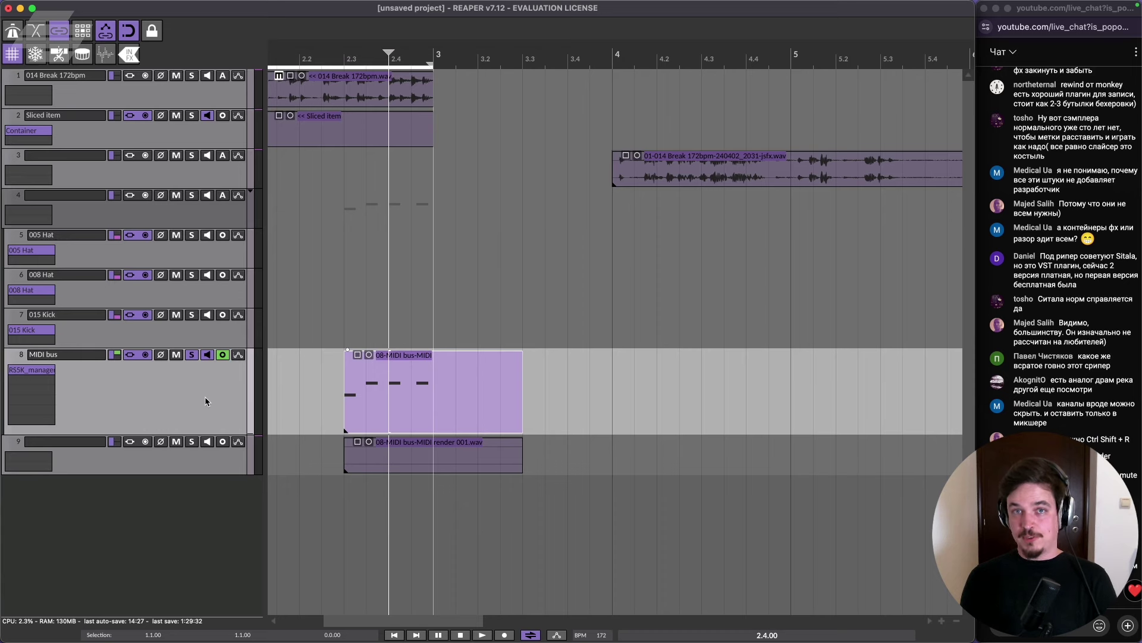
Switch to the Pages notes and make the "Adaptive grid menu" entry bold.
mouse_move(657, 638)
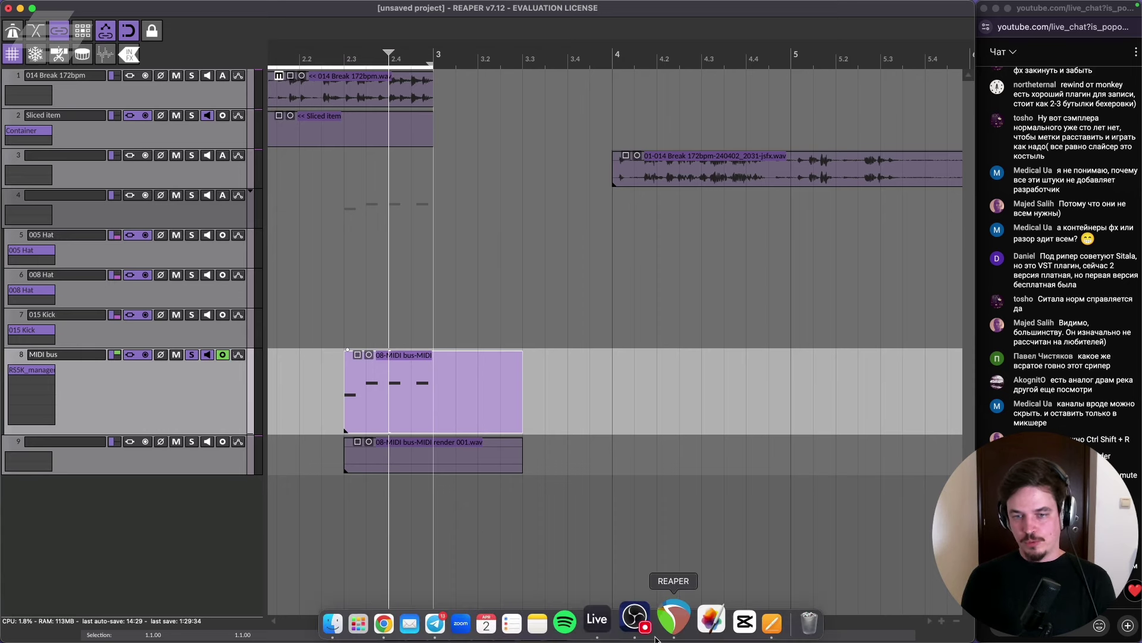
left_click(771, 622)
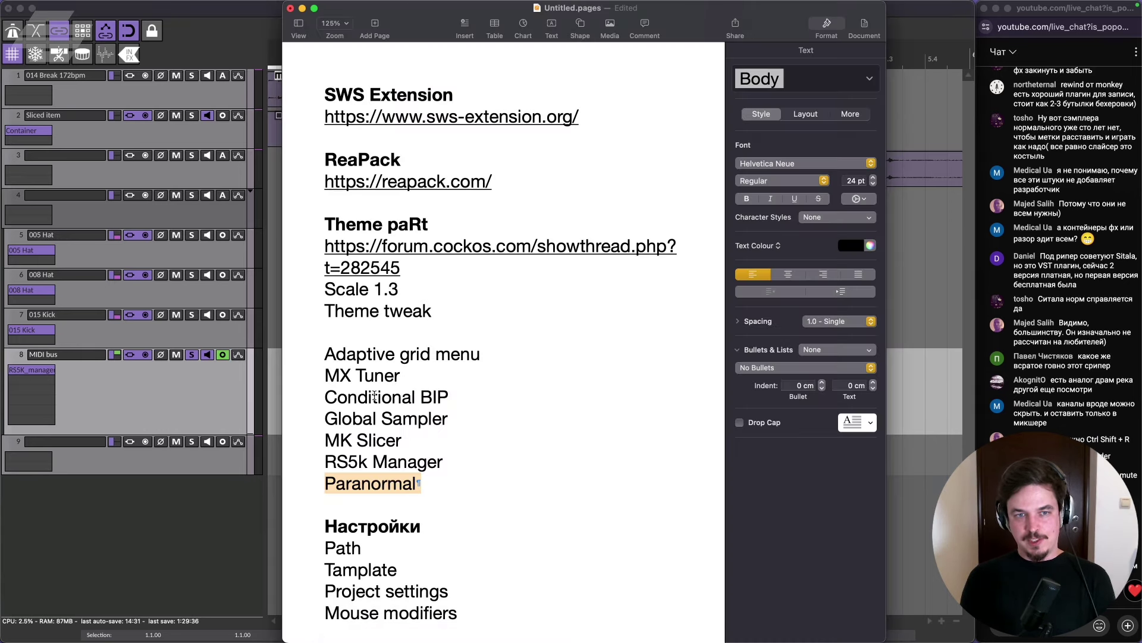
left_click_drag(296, 352, 400, 354)
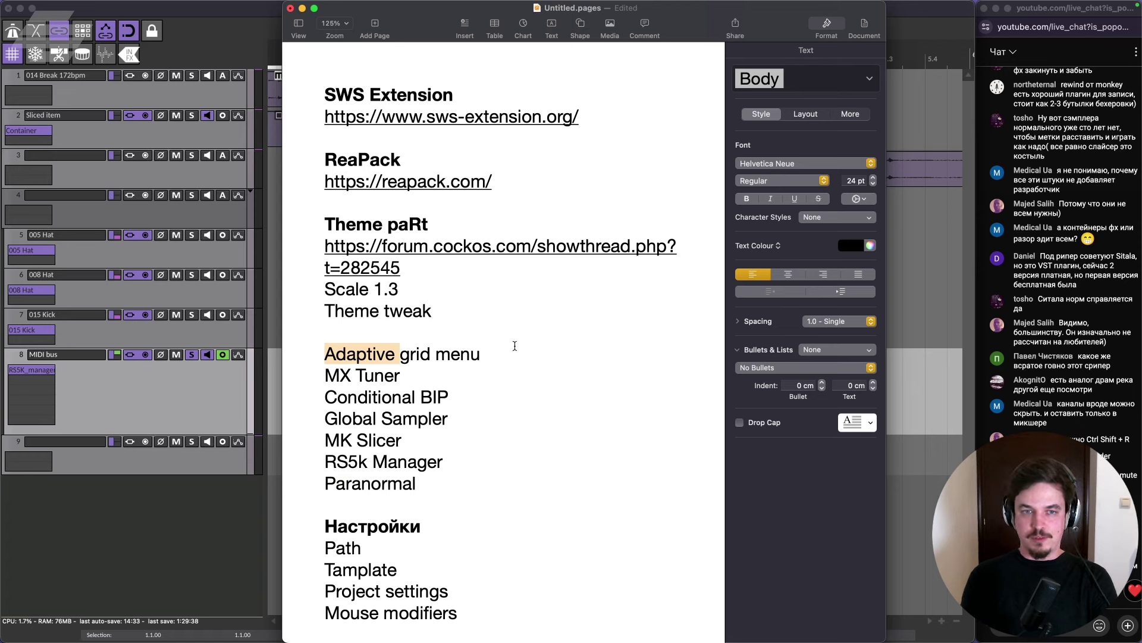
left_click_drag(490, 354, 491, 354)
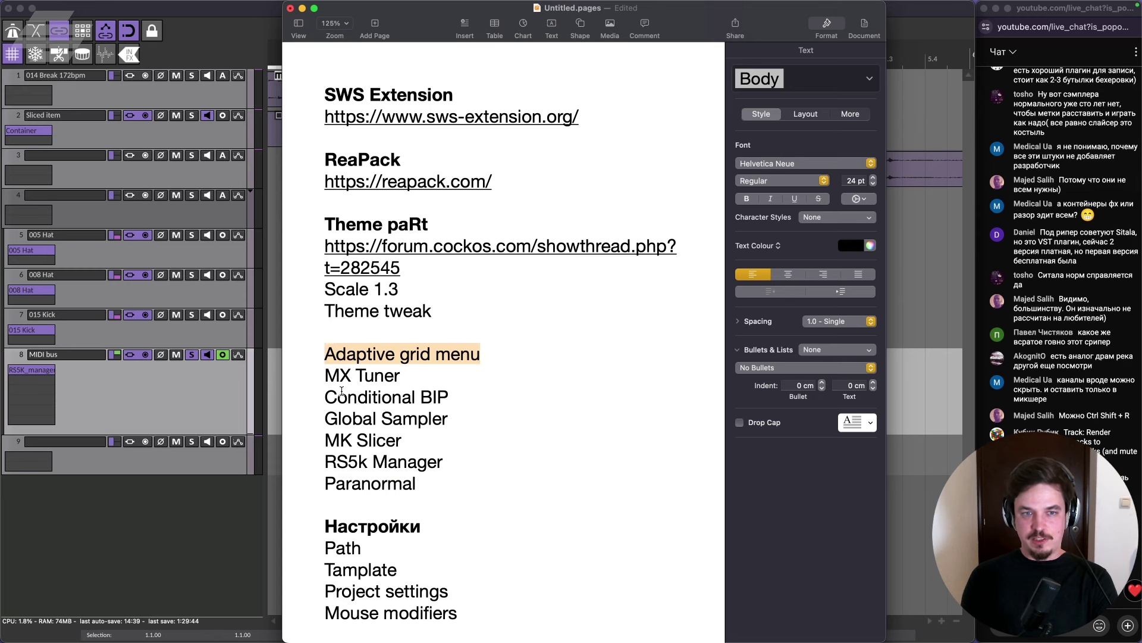
key("super+b")
Make the Global Sampler, MK Slicer, Paranormal and MX Tuner entries bold in the script list, and return to REAPER.
left_click_drag(451, 420, 328, 419)
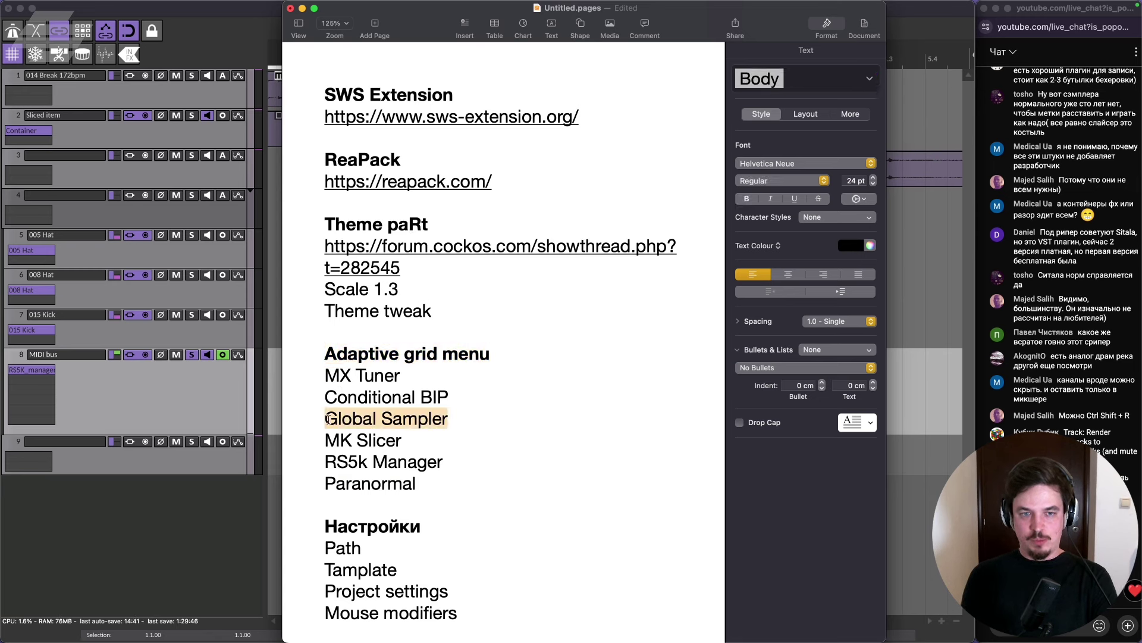
key("super+b")
left_click_drag(405, 441, 326, 440)
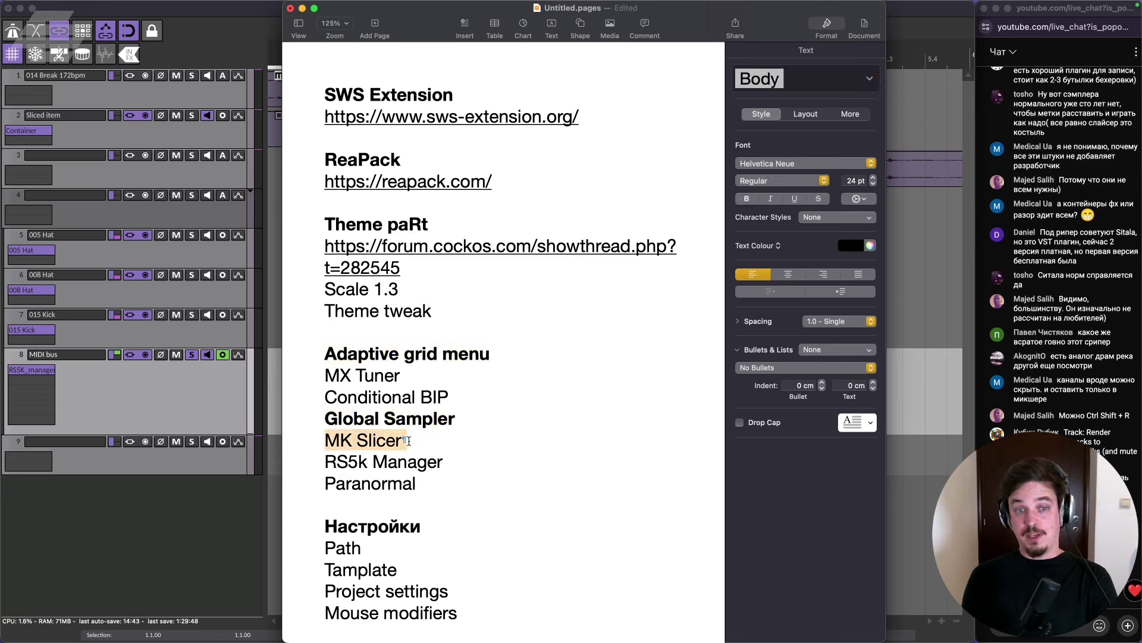
key("super+b")
left_click_drag(416, 483, 303, 485)
key("super+b")
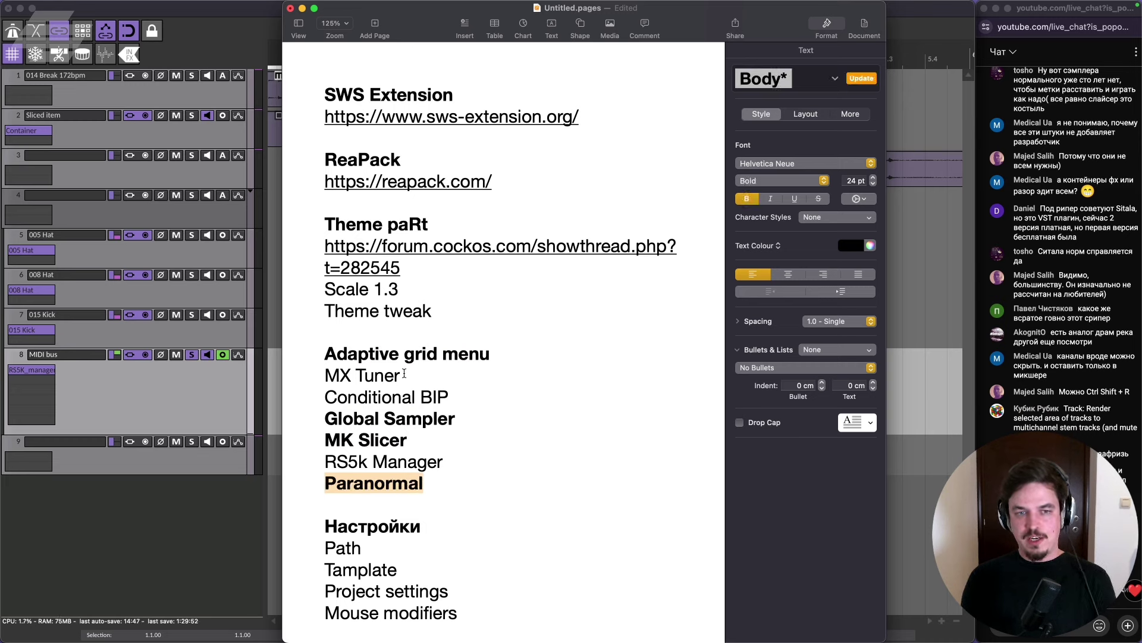
left_click_drag(410, 375, 325, 376)
key("super+b")
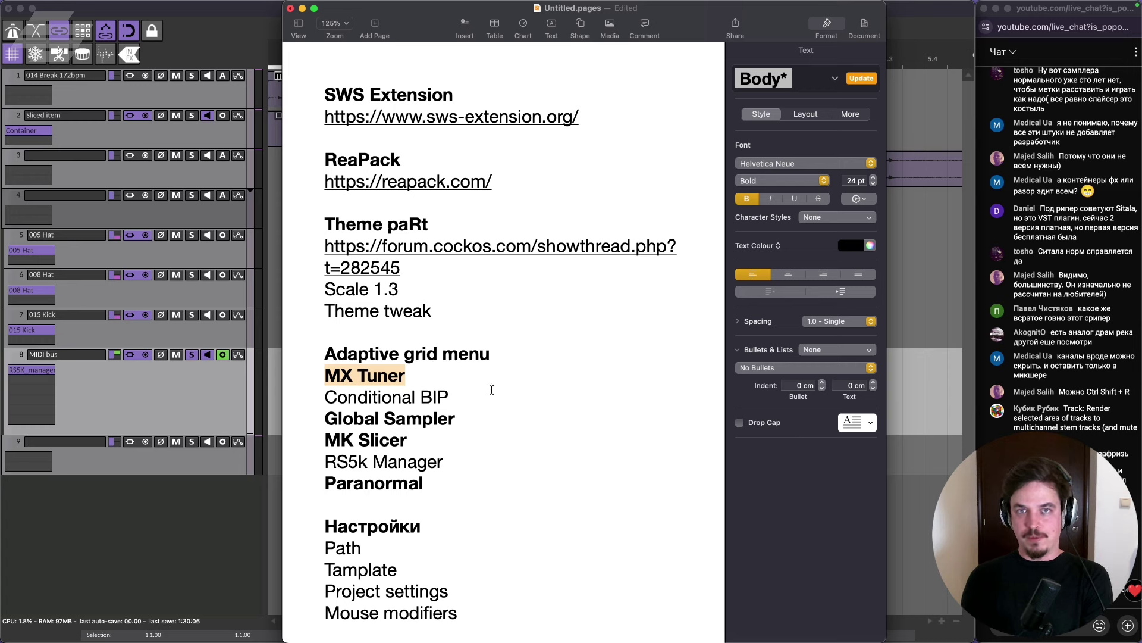
left_click(191, 388)
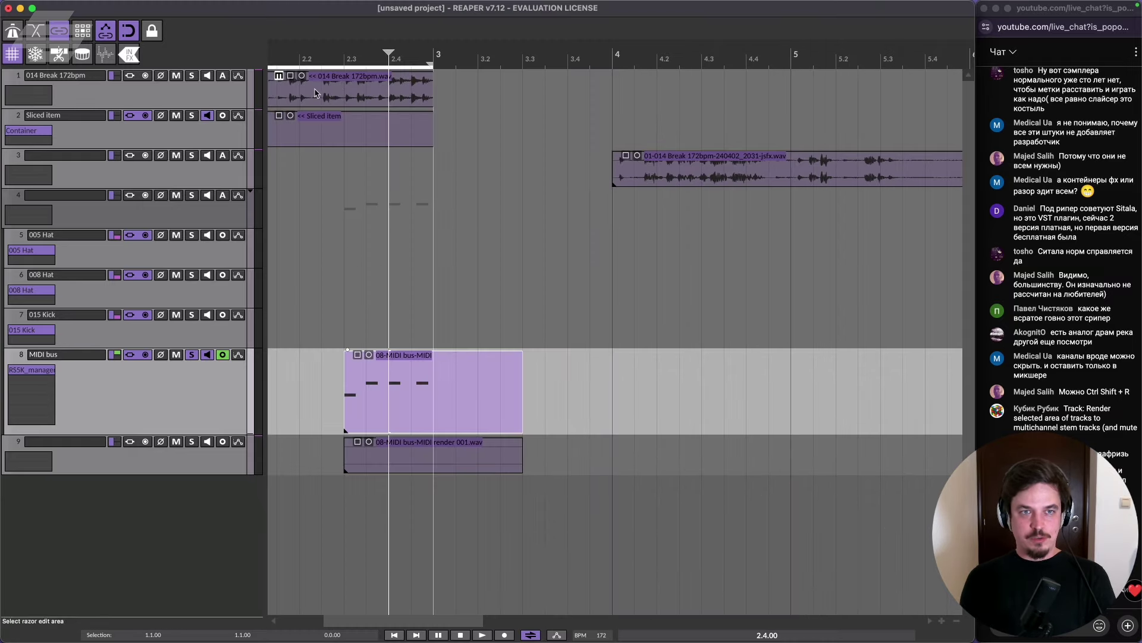
Move the 014 Break 172bpm item to bar 11, loop bars 11 to 13, and play the loop.
left_click_drag(315, 92, 662, 94)
scroll(662, 94, "down", 5)
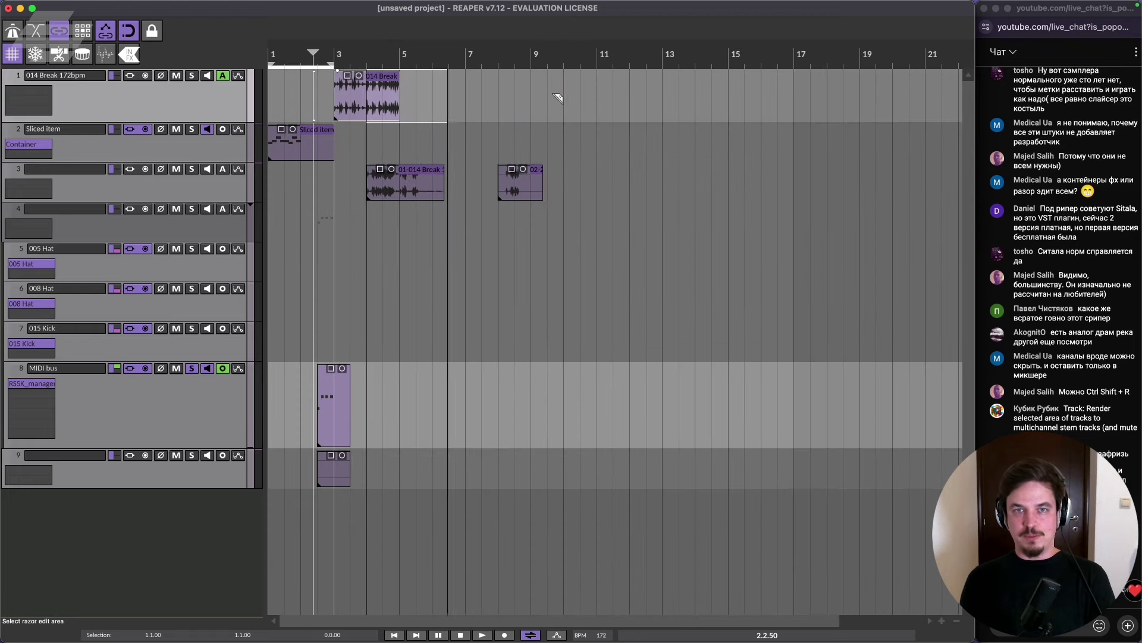
left_click(299, 95)
left_click_drag(351, 96, 656, 63)
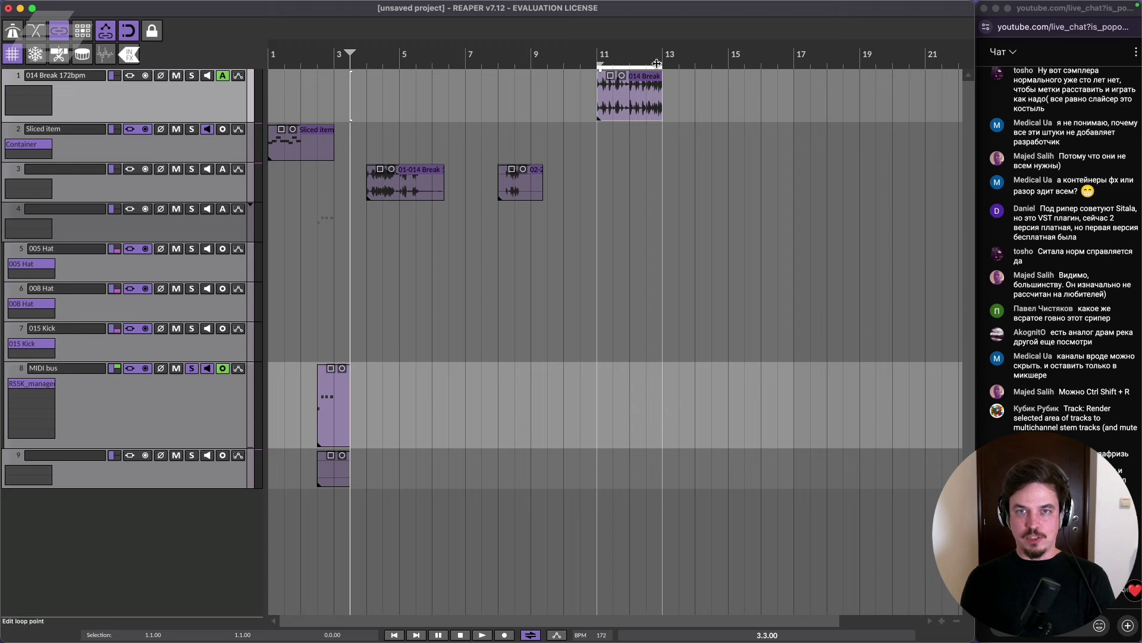
key("space")
left_click(598, 56)
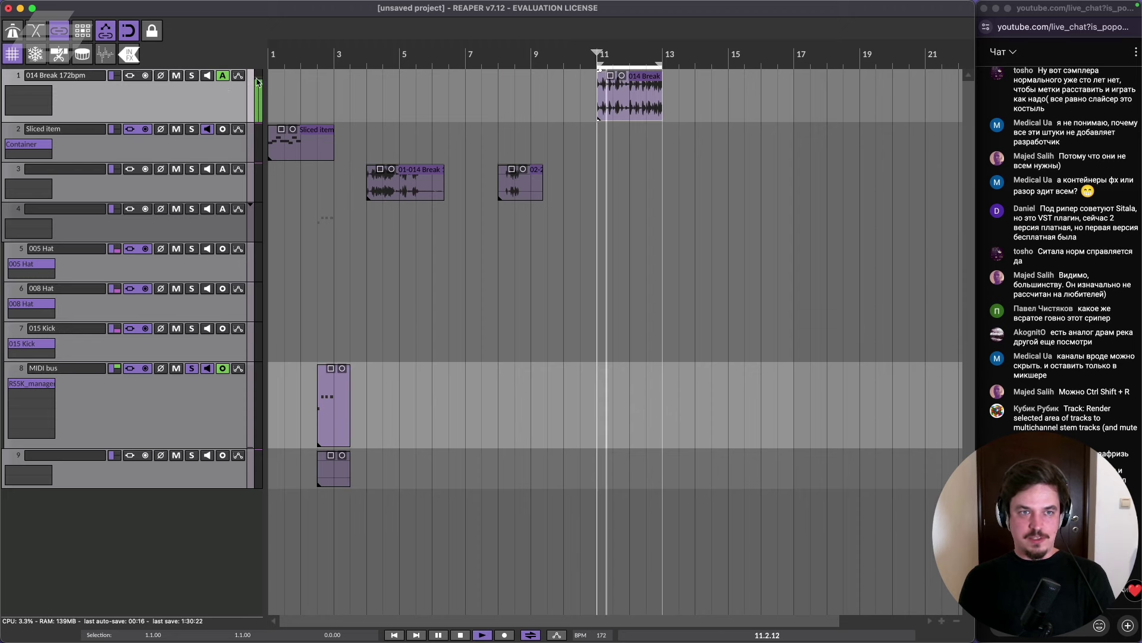
key("ctrl+a")
key("space")
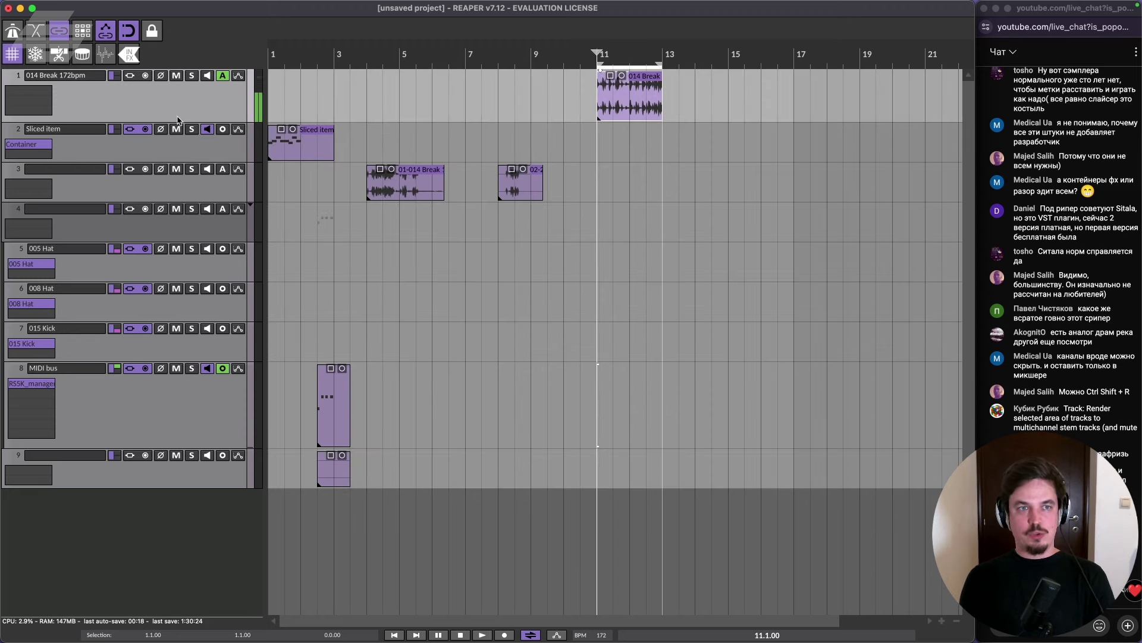
left_click(24, 93)
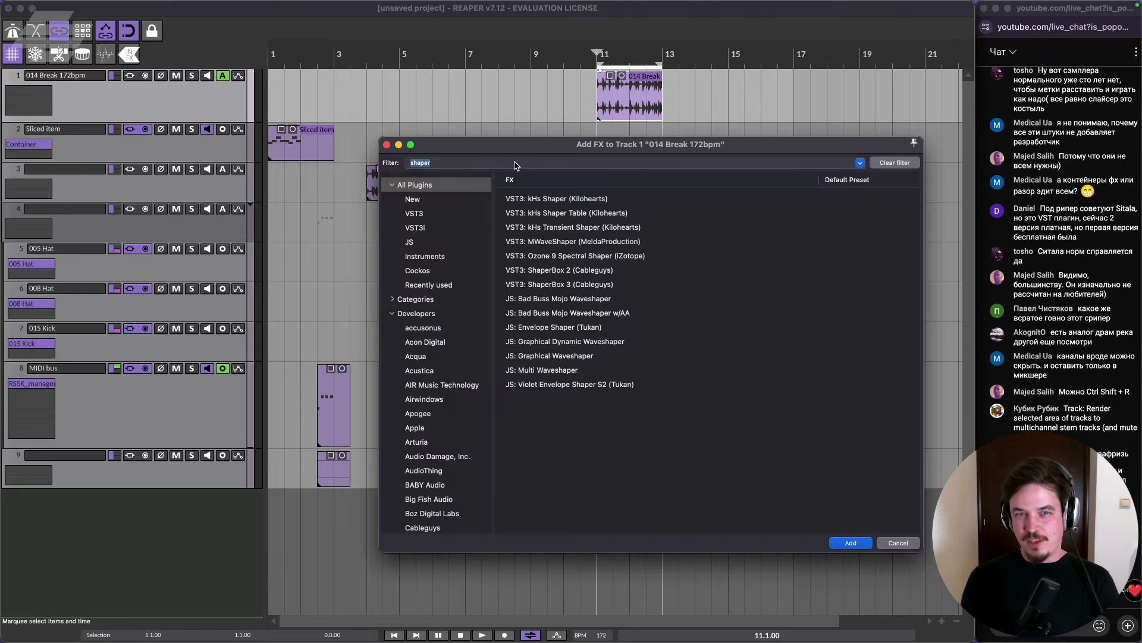
left_click_drag(519, 152, 457, 155)
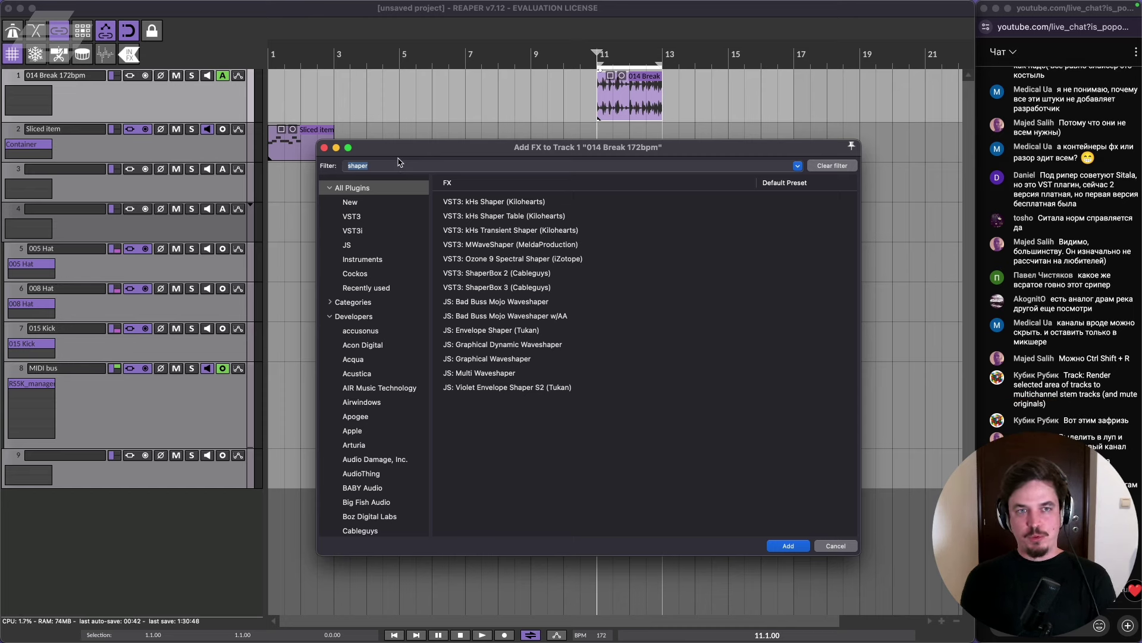
left_click(324, 148)
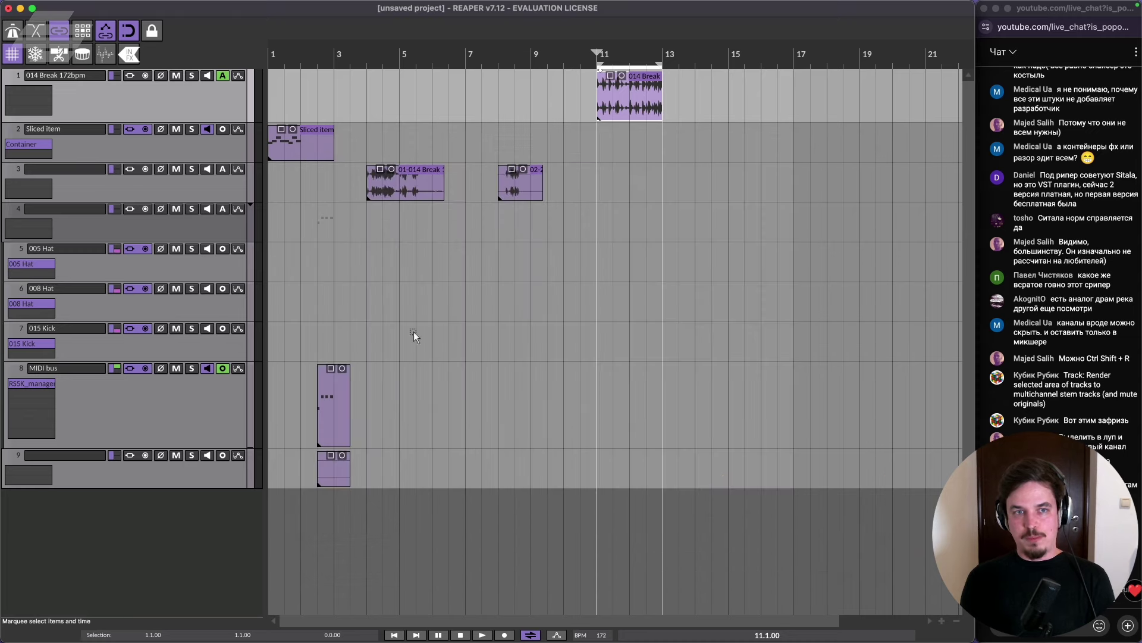
Switch to Ableton Live and add an Auto Filter to the 002 Break audio track.
left_click(609, 618)
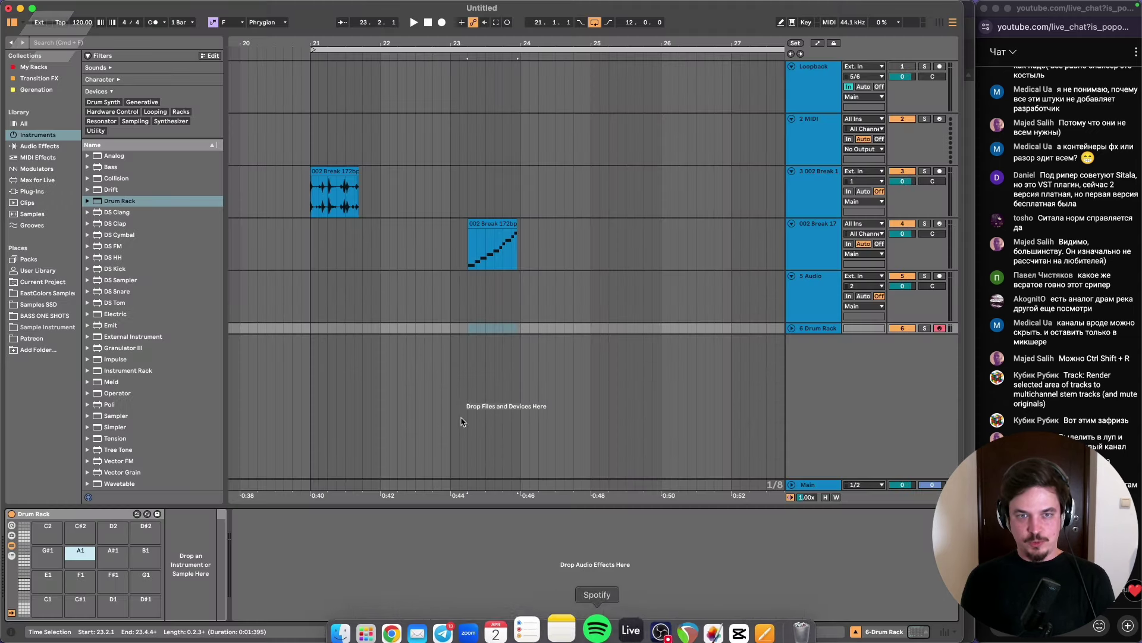
left_click(345, 190)
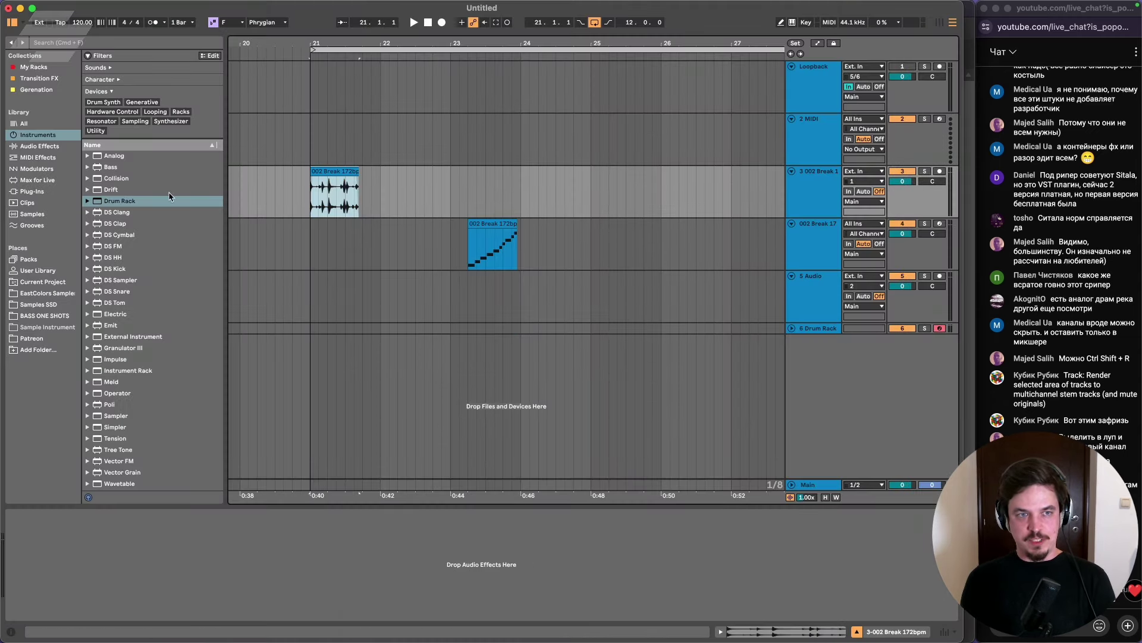
left_click(39, 146)
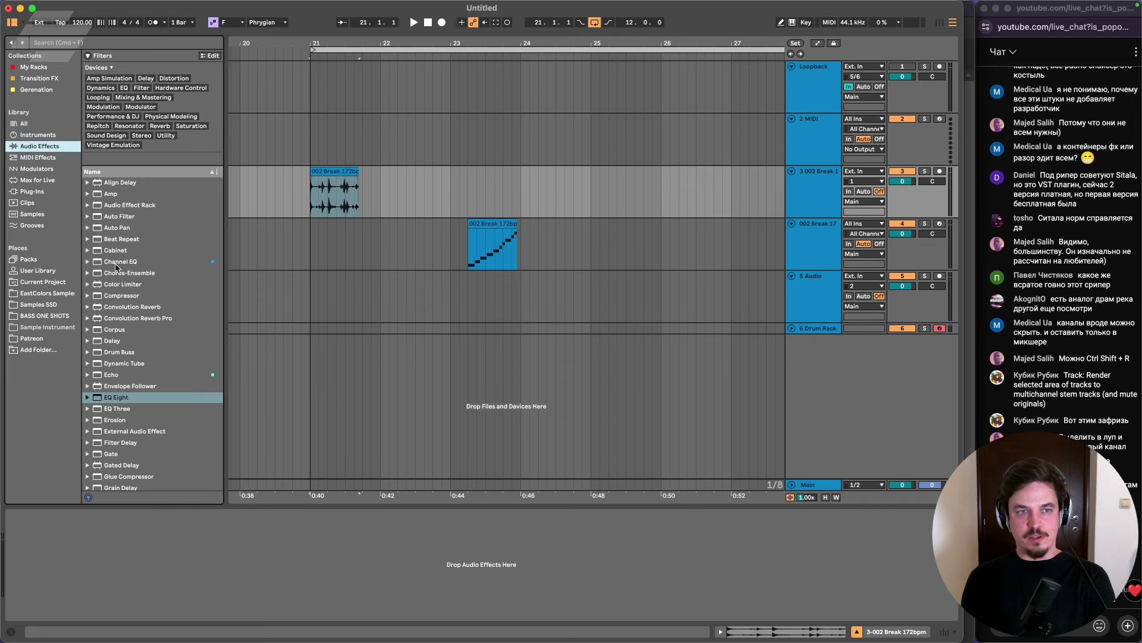
left_click_drag(117, 219, 353, 192)
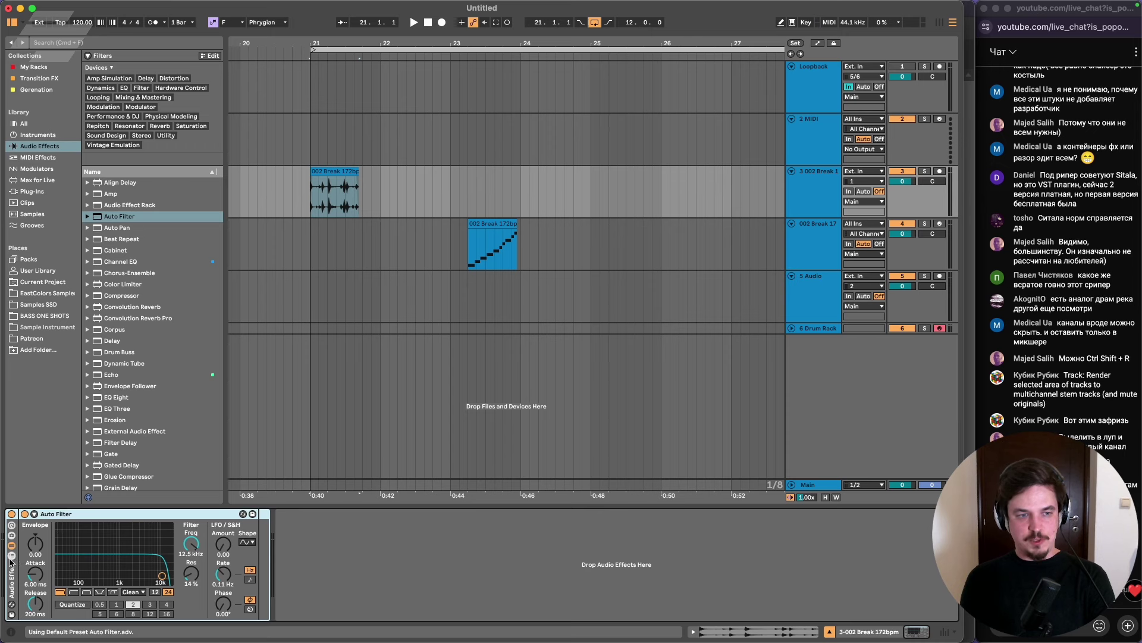
Group the Auto Filter into an Audio Effect Rack and create a second, empty chain beside it.
key("super+g")
right_click(78, 586)
left_click(89, 585)
left_click(54, 544)
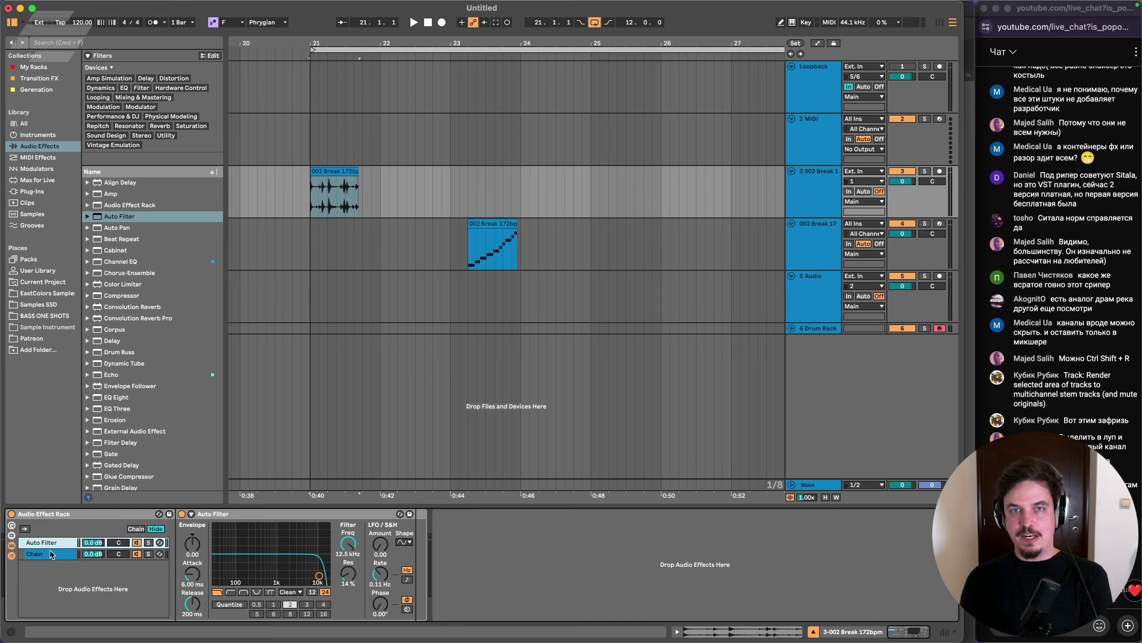
Set the Auto Filter to about 814 Hz with 39% resonance, and add Convolution Reverb to the rack's second chain.
left_click_drag(319, 575, 274, 564)
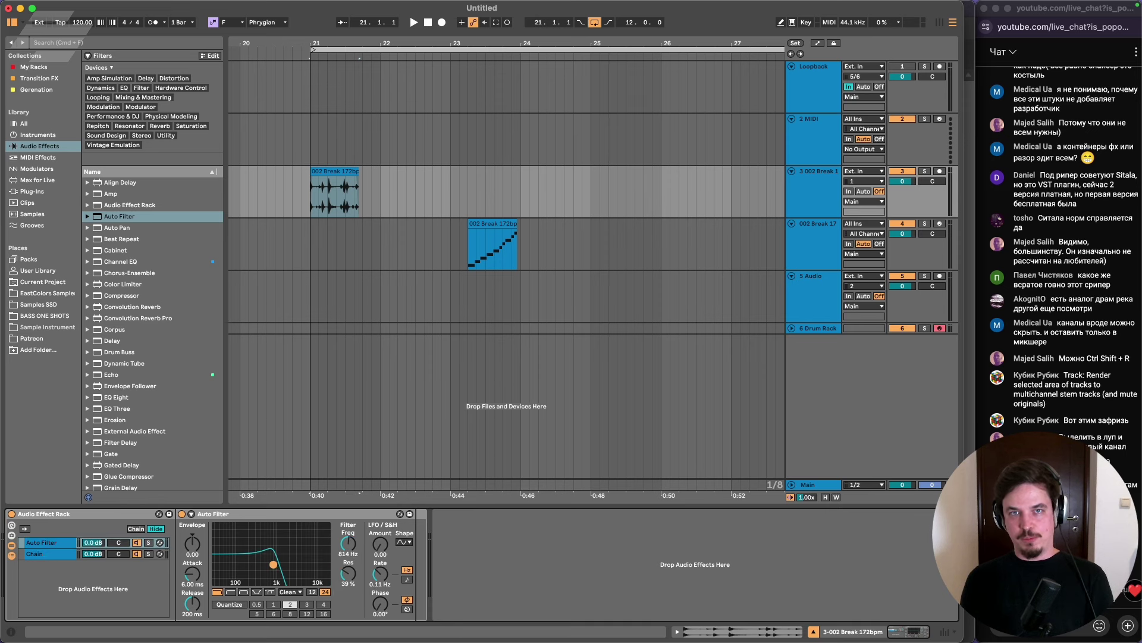
left_click(58, 556)
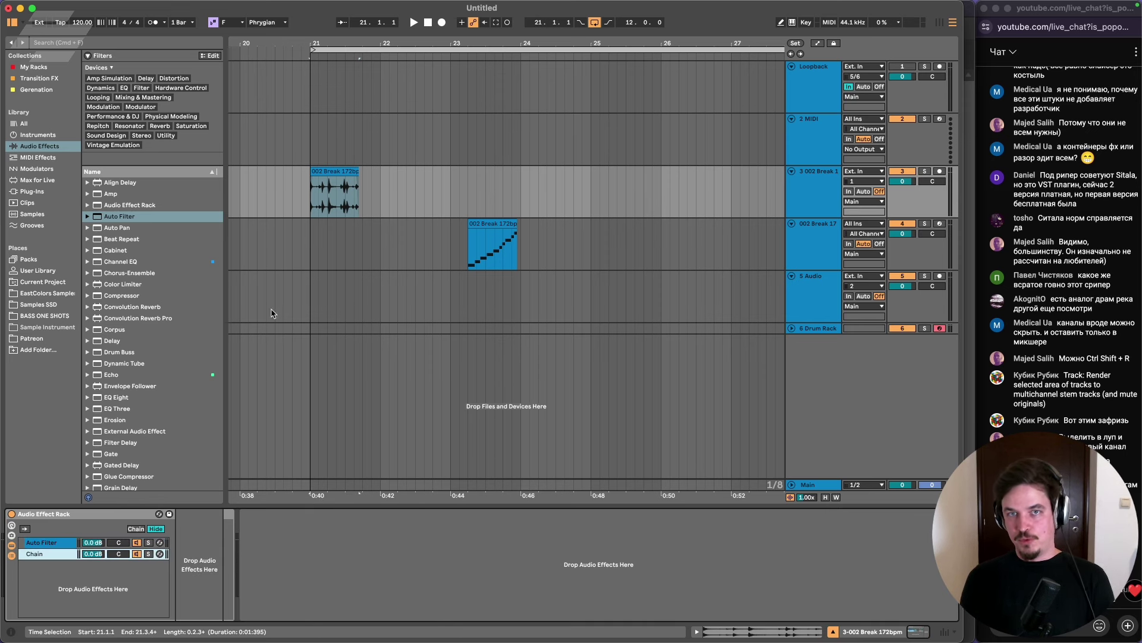
left_click_drag(146, 308, 52, 554)
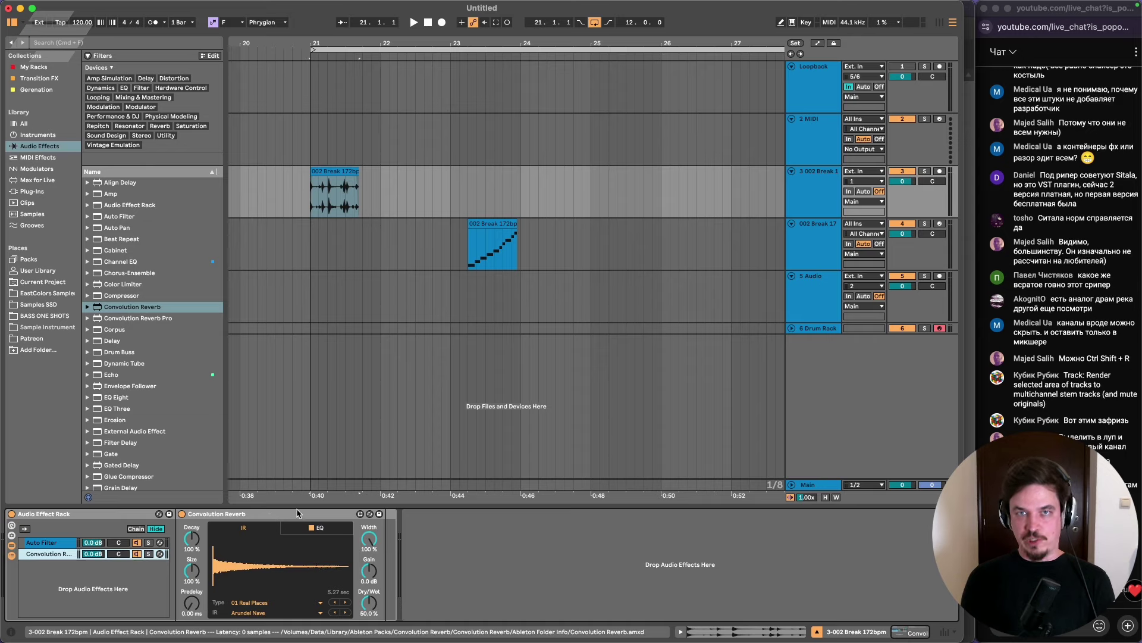
Delete the Audio Effect Rack from the break track and return to REAPER.
left_click(65, 515)
key("Delete")
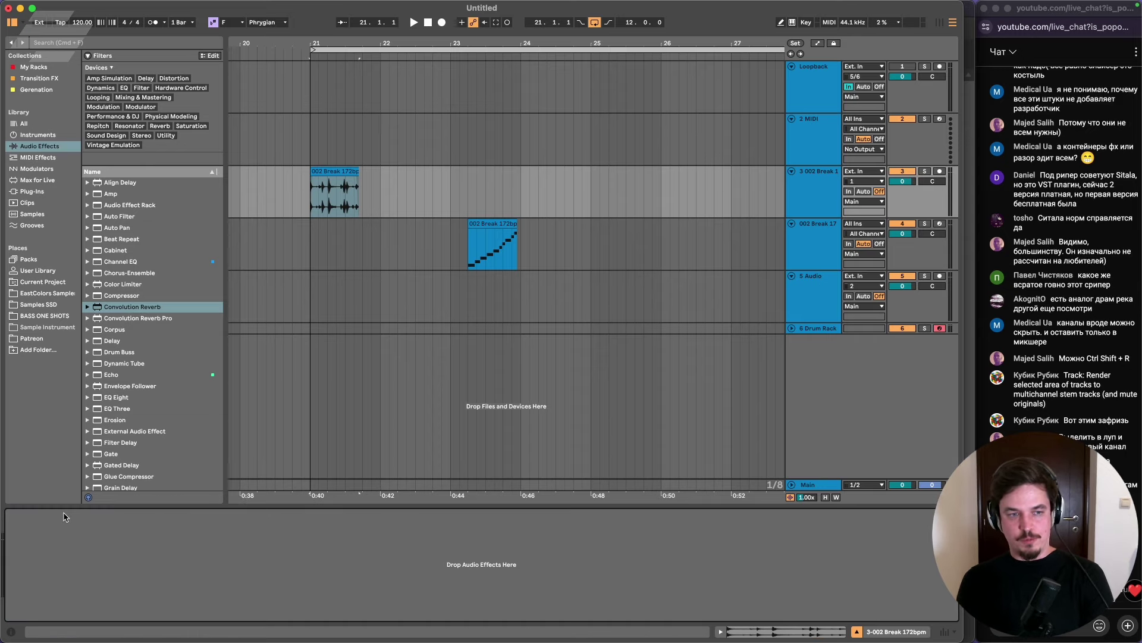
key("super+Tab")
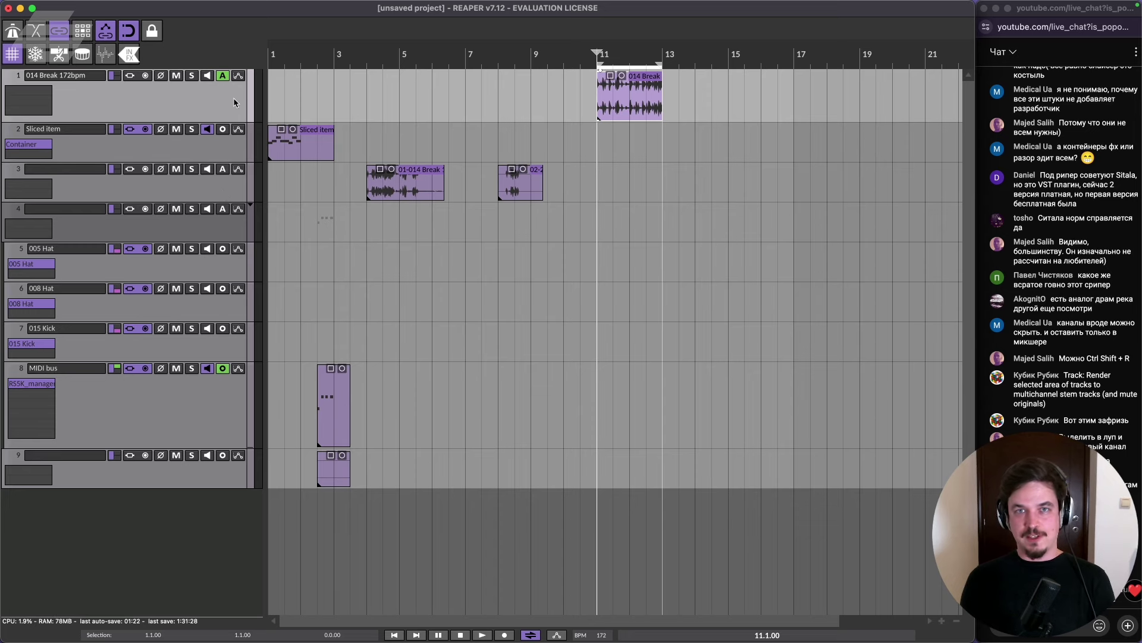
Open the Paranormal FX Router for the 014 Break 172bpm track.
double_click(30, 93)
key("Escape")
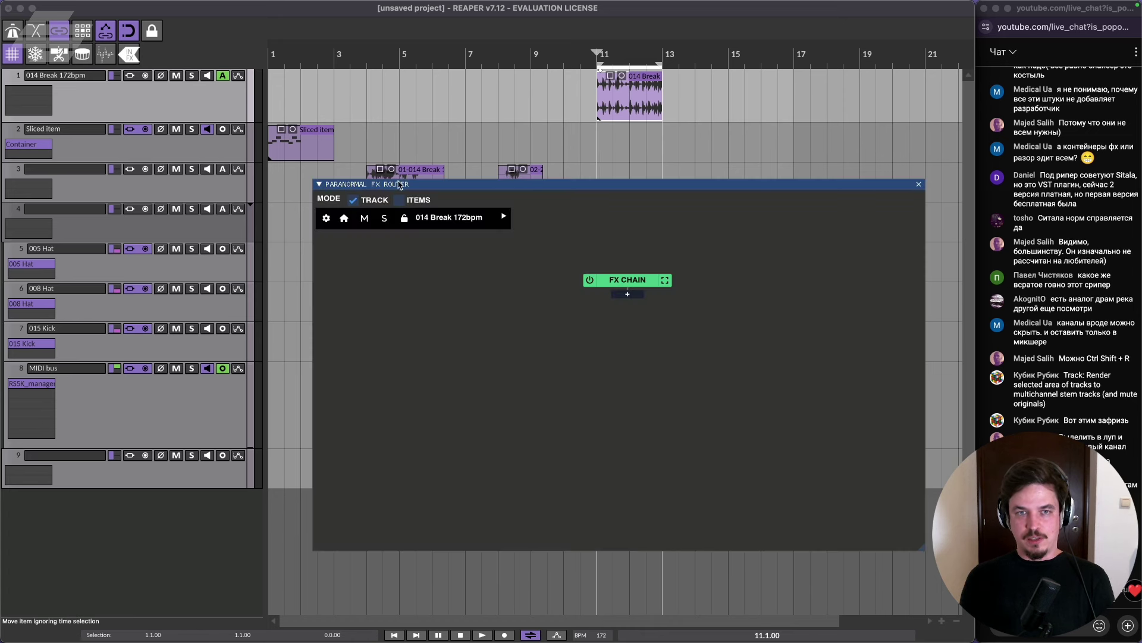
left_click_drag(399, 185, 315, 194)
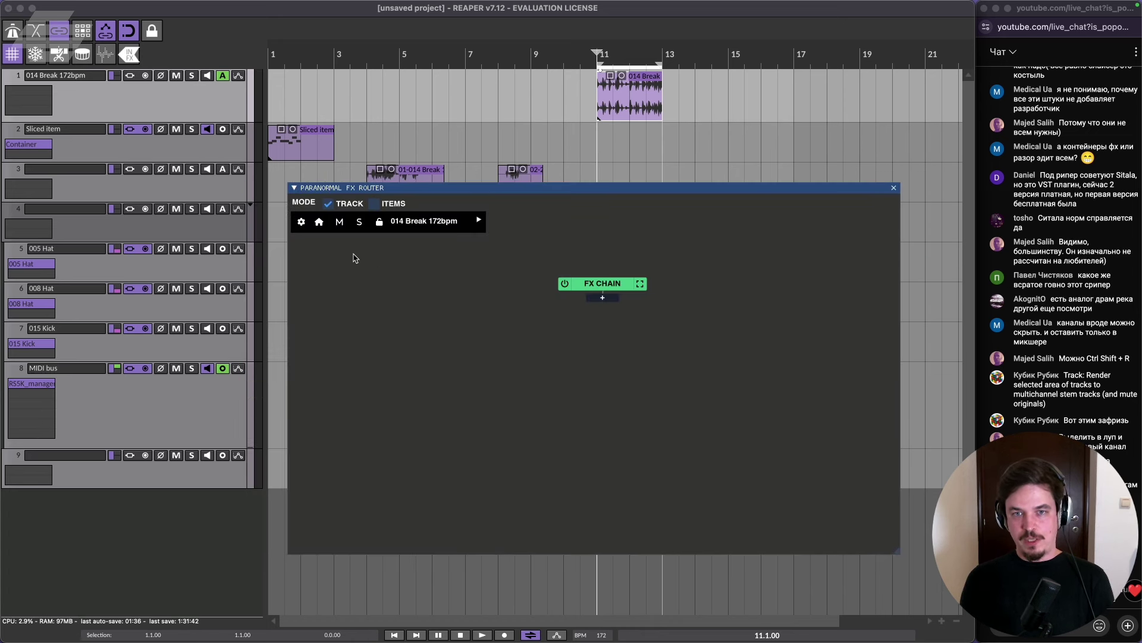
View the 005 Hat track's chain in the FX router, and switch it back to the 014 Break 172bpm track.
left_click_drag(119, 122, 119, 109)
left_click(149, 264)
left_click_drag(417, 187, 425, 150)
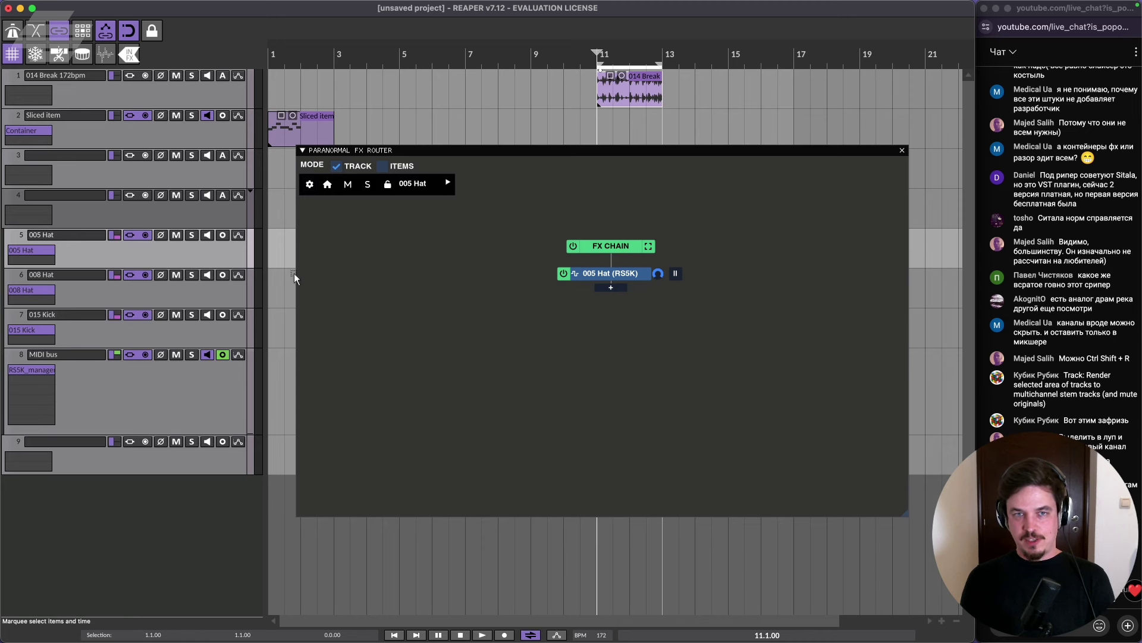
left_click(630, 90)
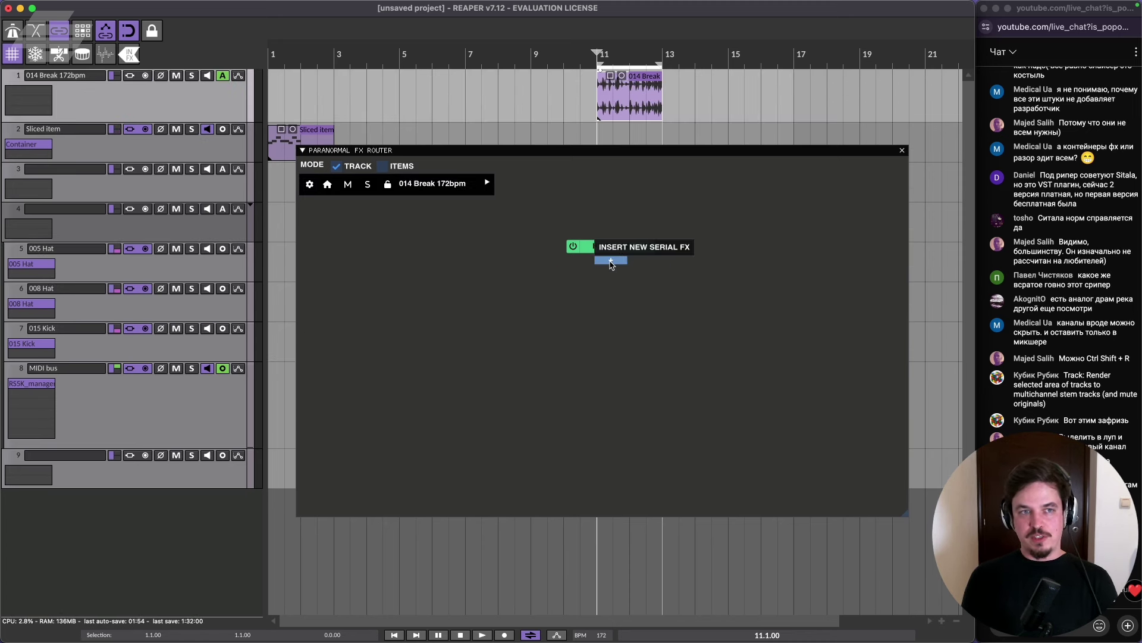
Insert the VST3 version of FabFilter Pro-Q 3 as a serial effect in the FX router and close its window.
left_click(612, 265)
mouse_move(638, 284)
type("pro q")
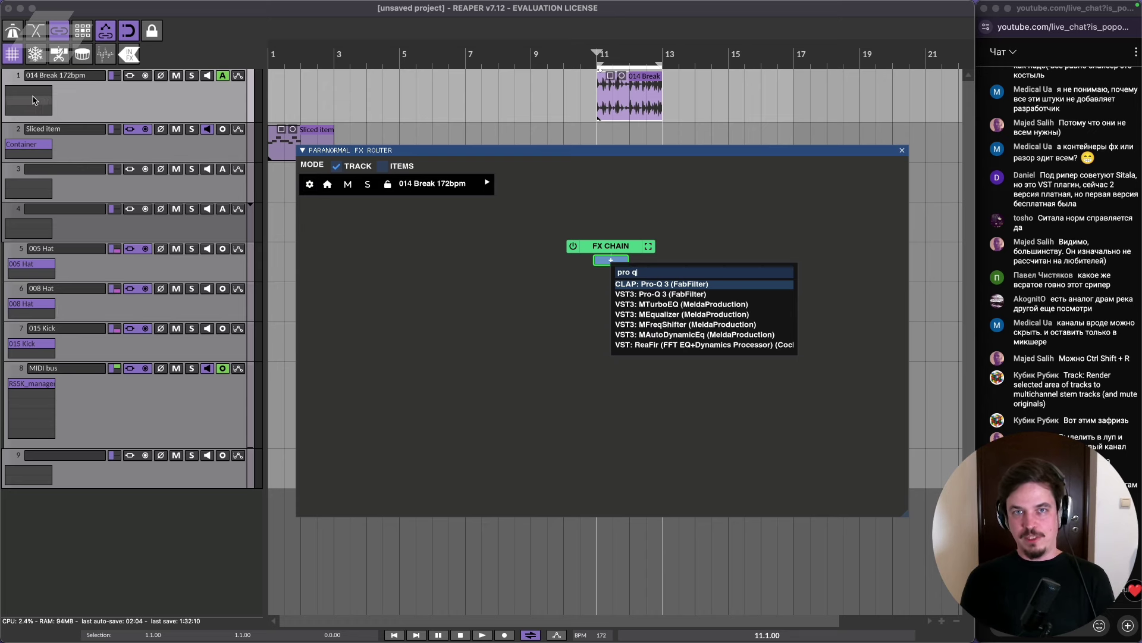
left_click(639, 298)
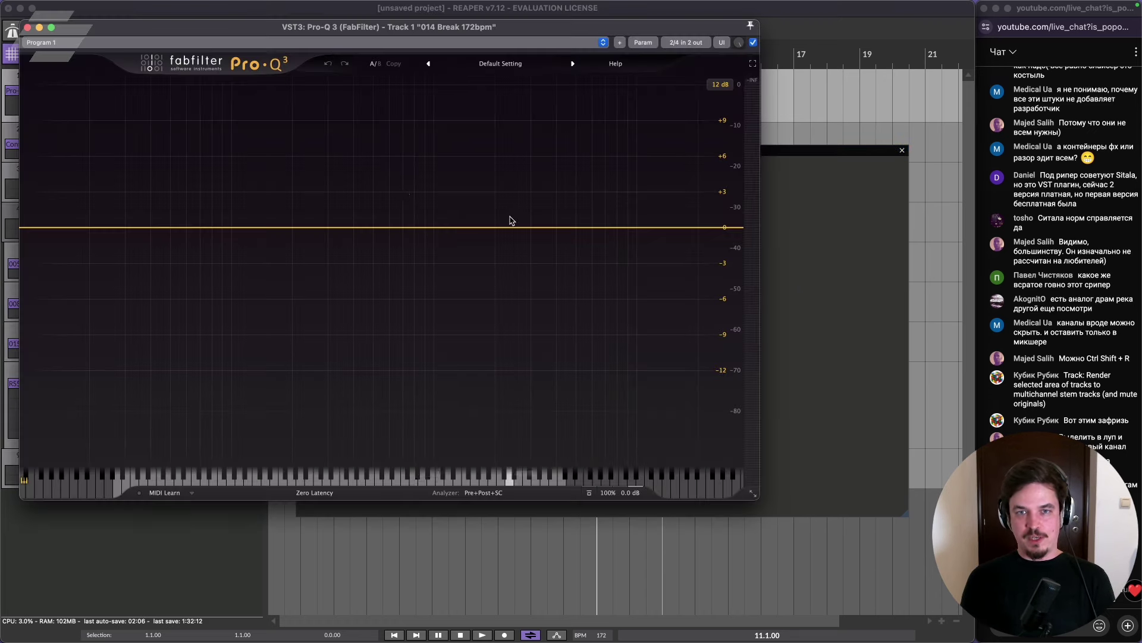
left_click(26, 27)
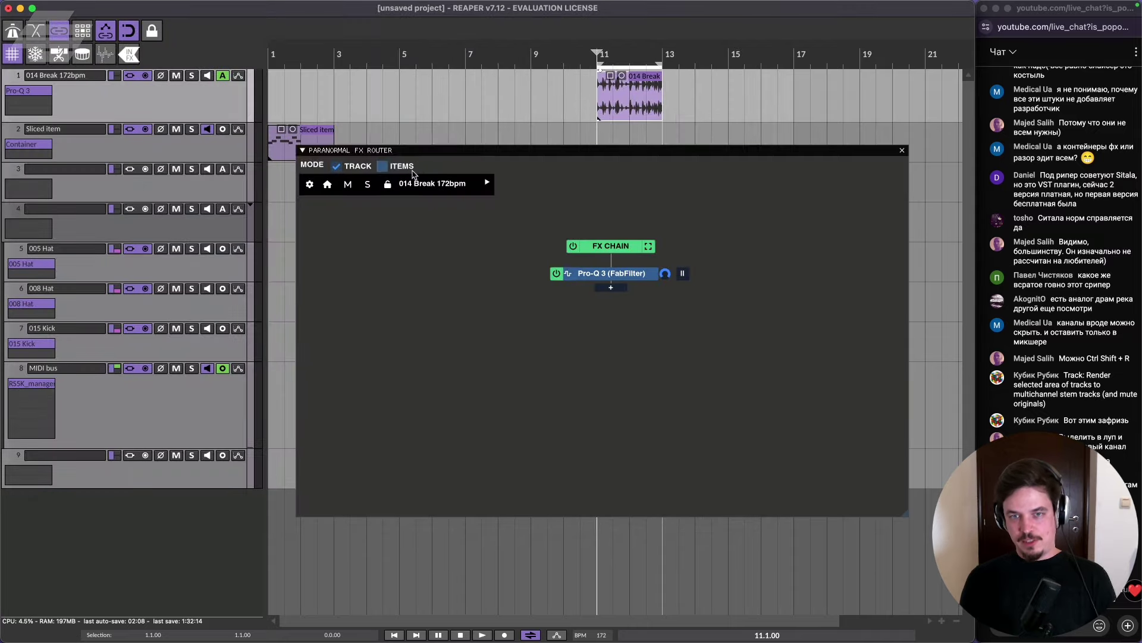
Open and close Pro-Q 3's window from the FX router, and delete the plugin from the chain.
left_click(626, 276)
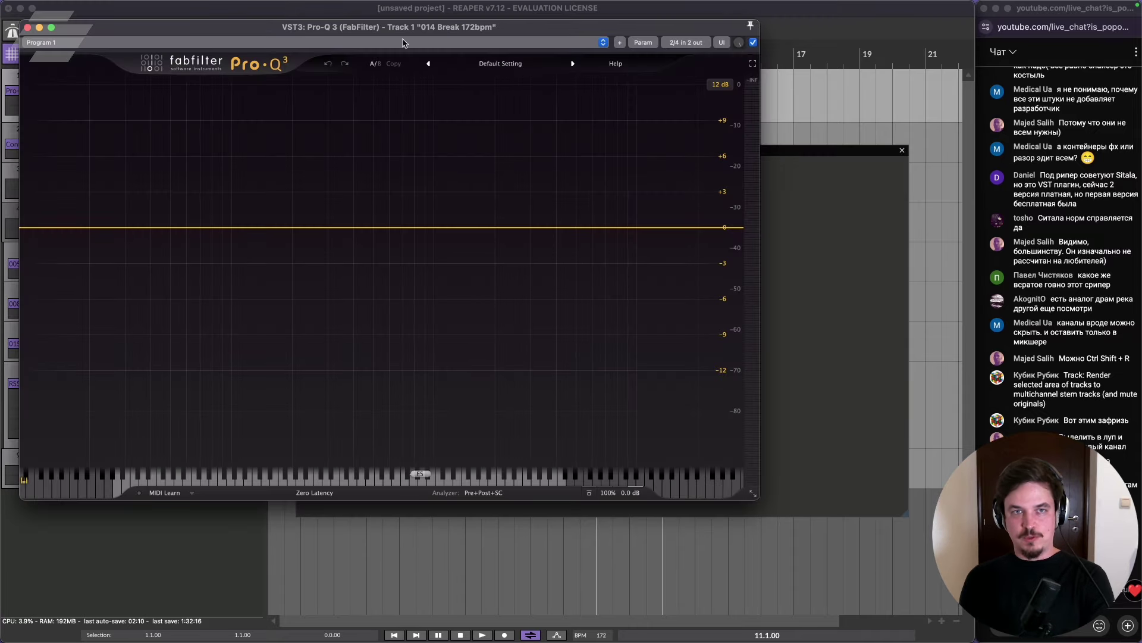
left_click(27, 28)
right_click(633, 275)
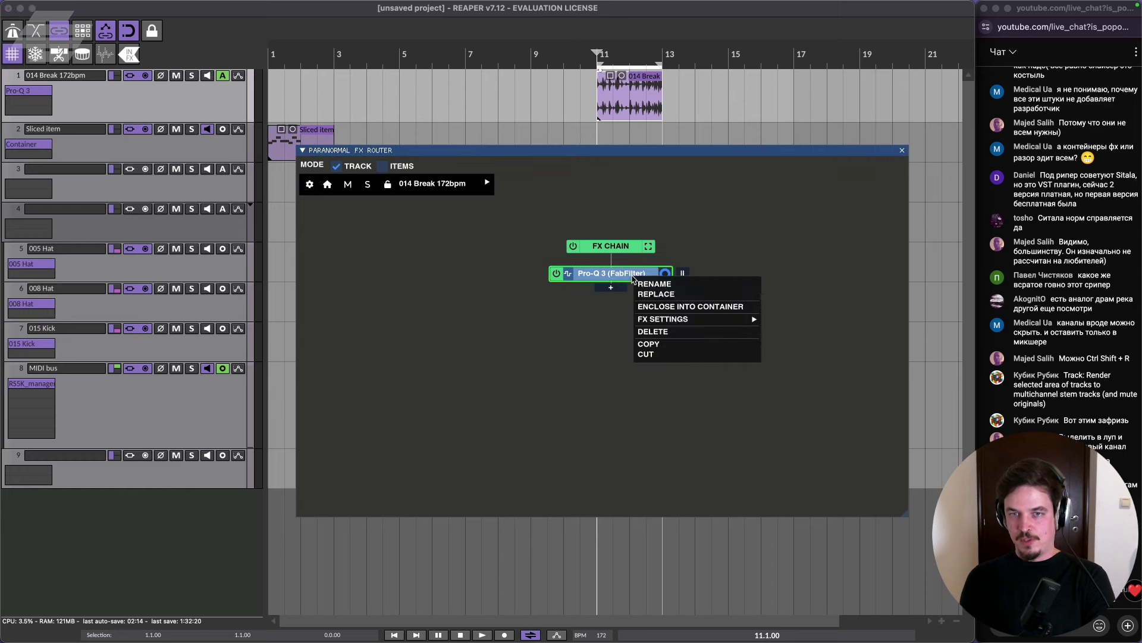
left_click(660, 331)
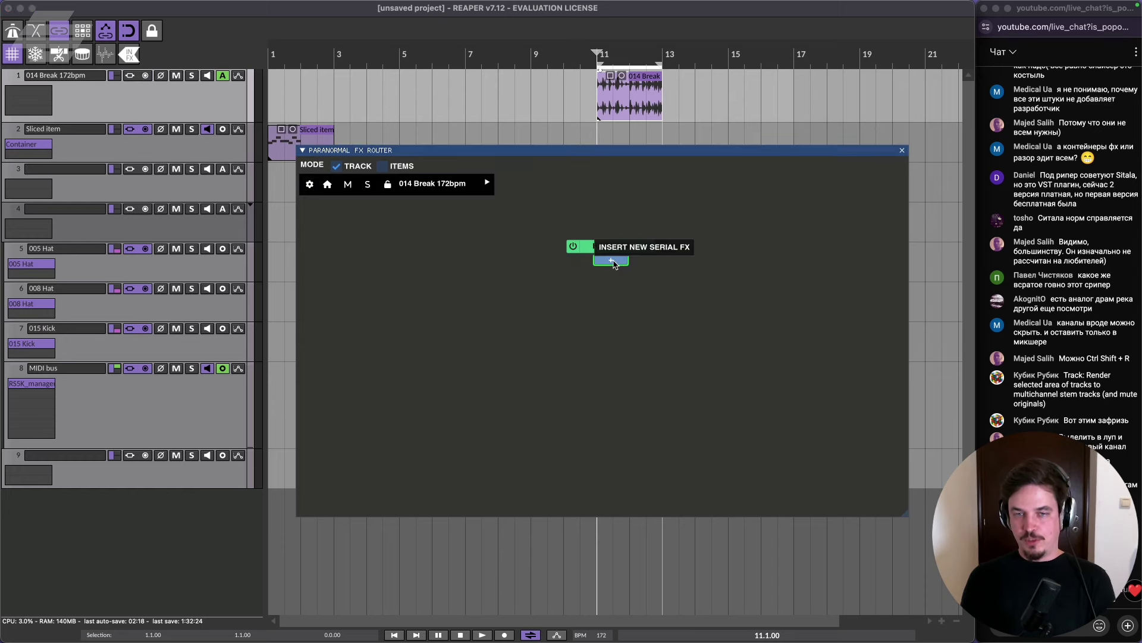
Insert the MS_SETUP processing setup into the break track's FX chain, giving parallel MID and SIDE containers.
left_click(610, 260)
left_click(778, 543)
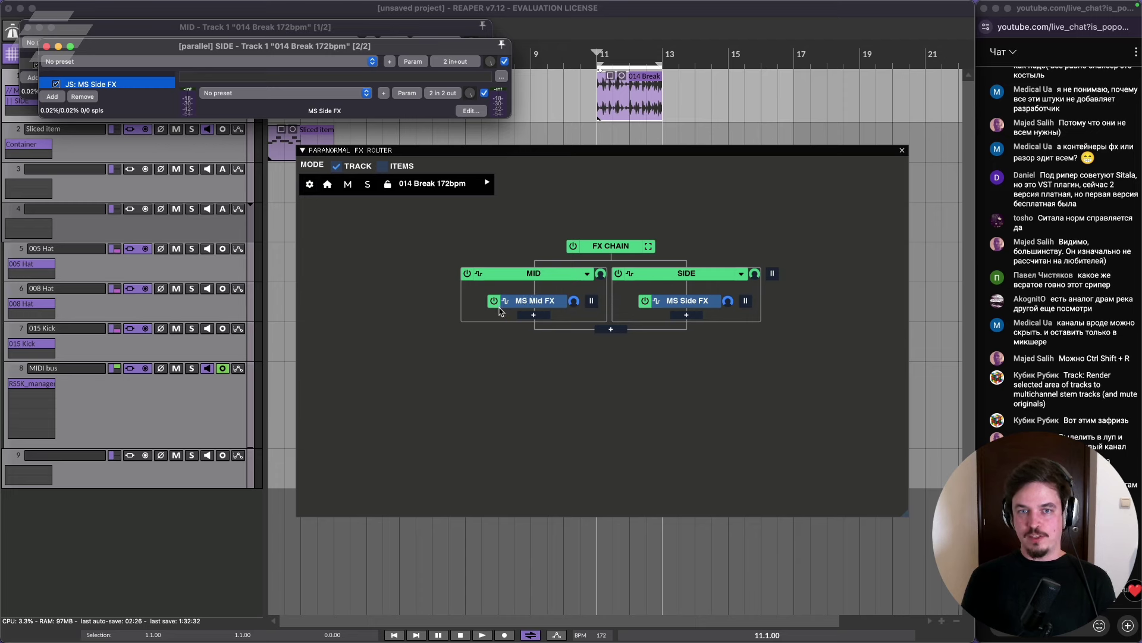
Play the loop and audition the MID and SIDE containers by soloing and unsoloing each one, and stop playback.
key("space")
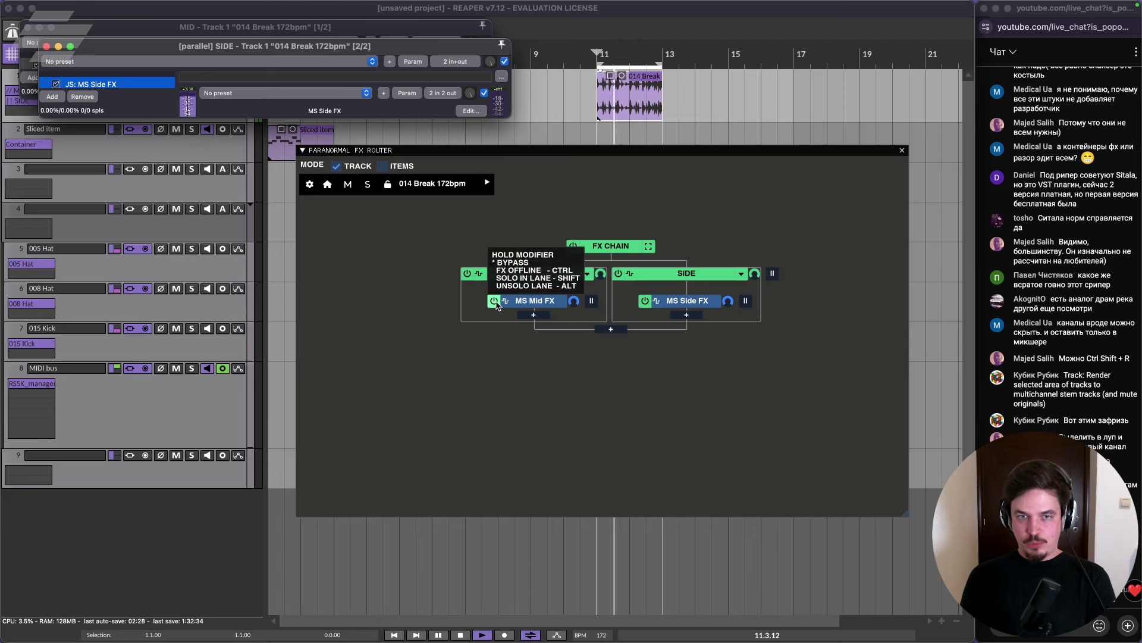
left_click(467, 273, "shift")
left_click(467, 273, "alt")
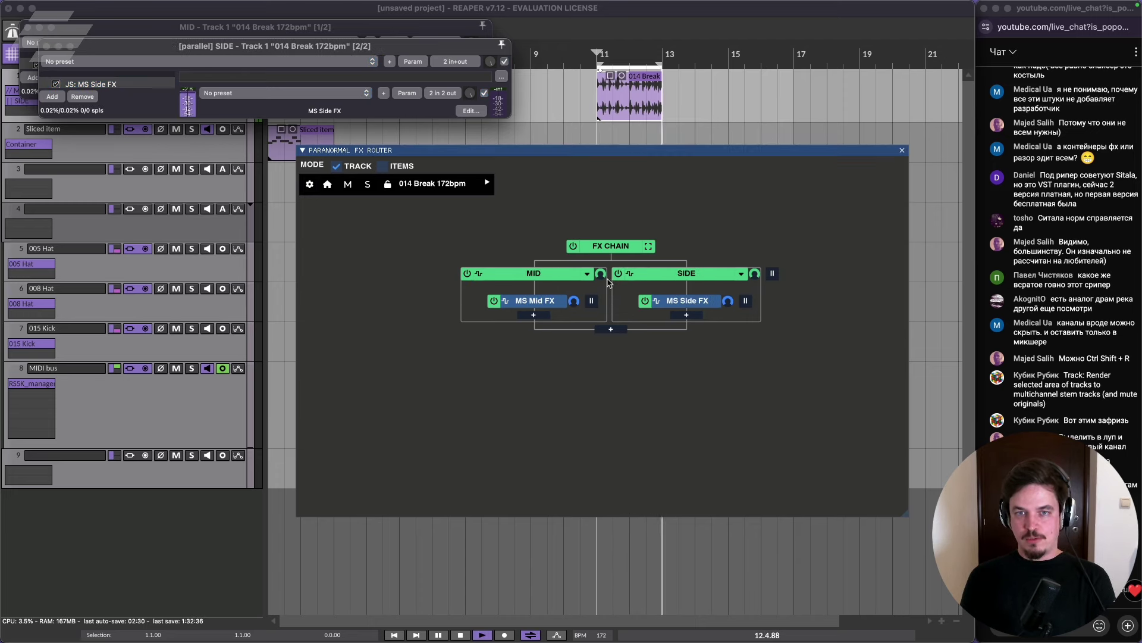
left_click(620, 274, "shift")
left_click(620, 273, "shift")
key("space")
Look through the effect categories available inside the SIDE container, and close the SIDE and MID plugin windows.
left_click(687, 315)
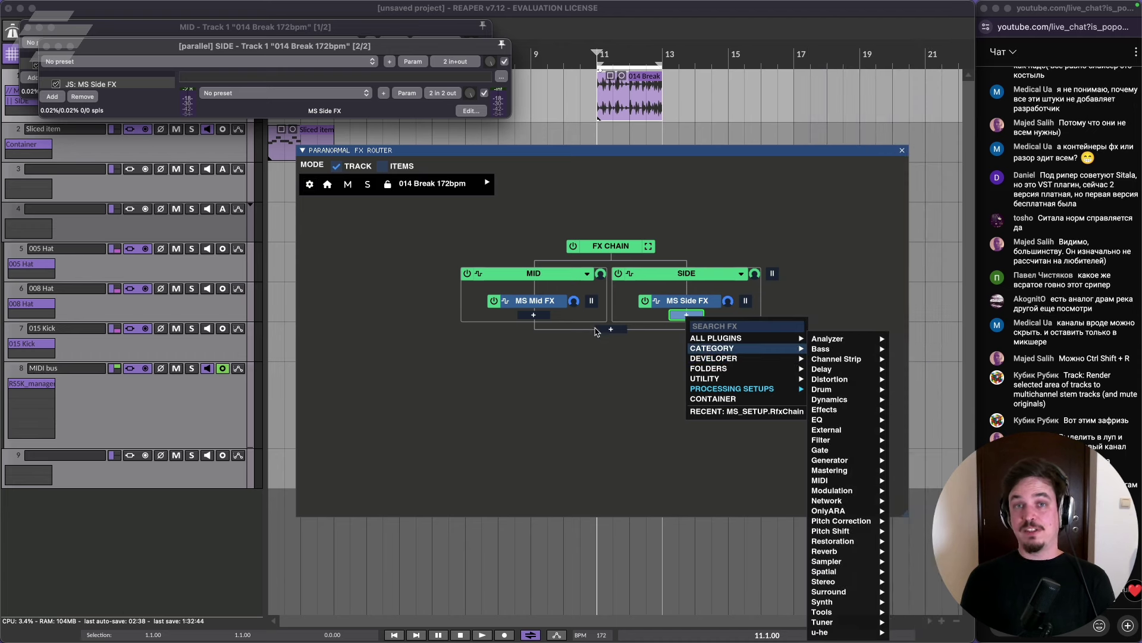
left_click(580, 379)
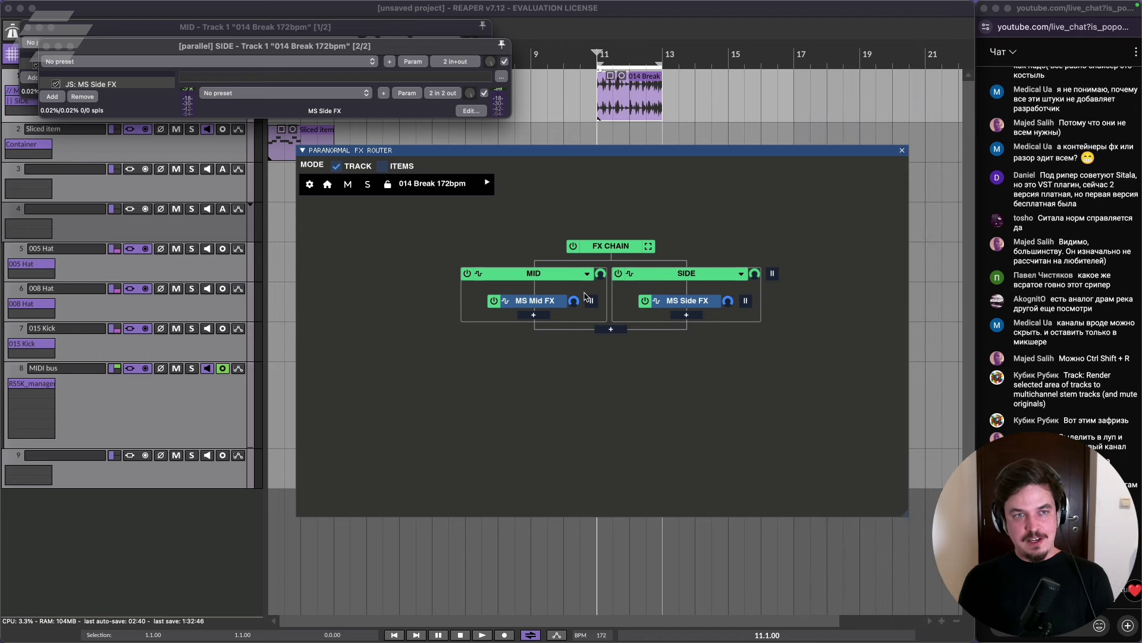
mouse_move(523, 289)
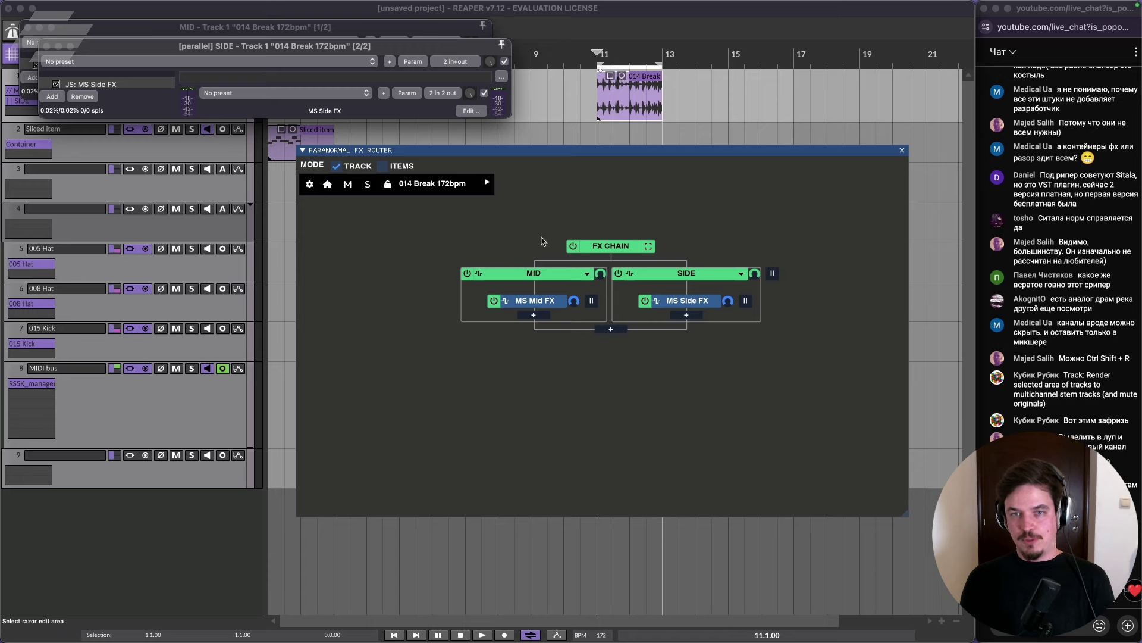
left_click(46, 46)
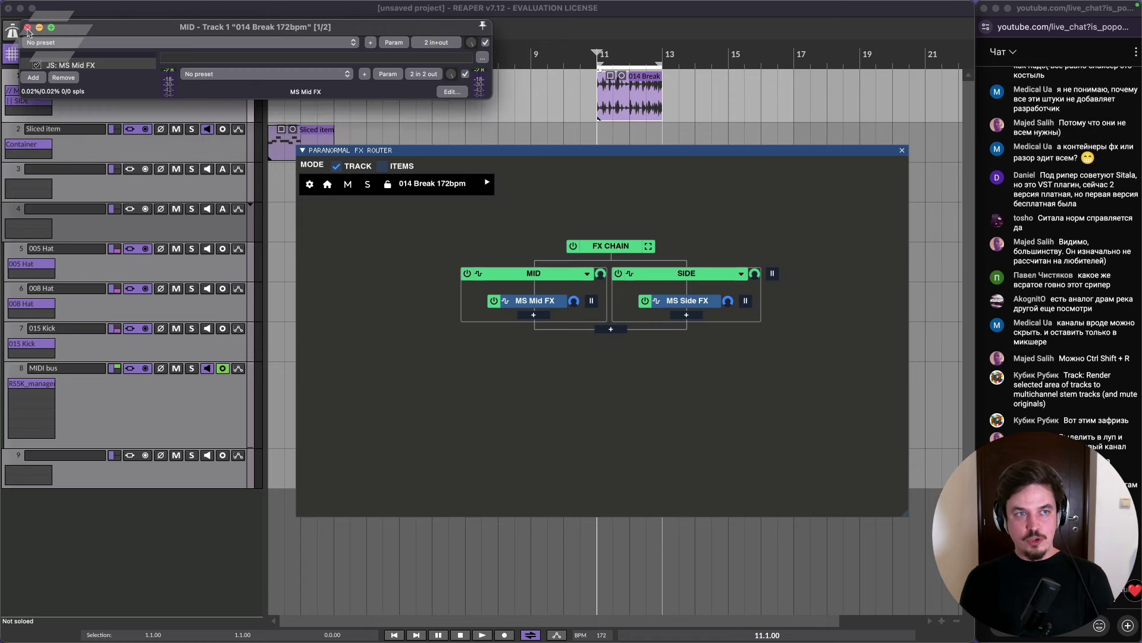
left_click(28, 28)
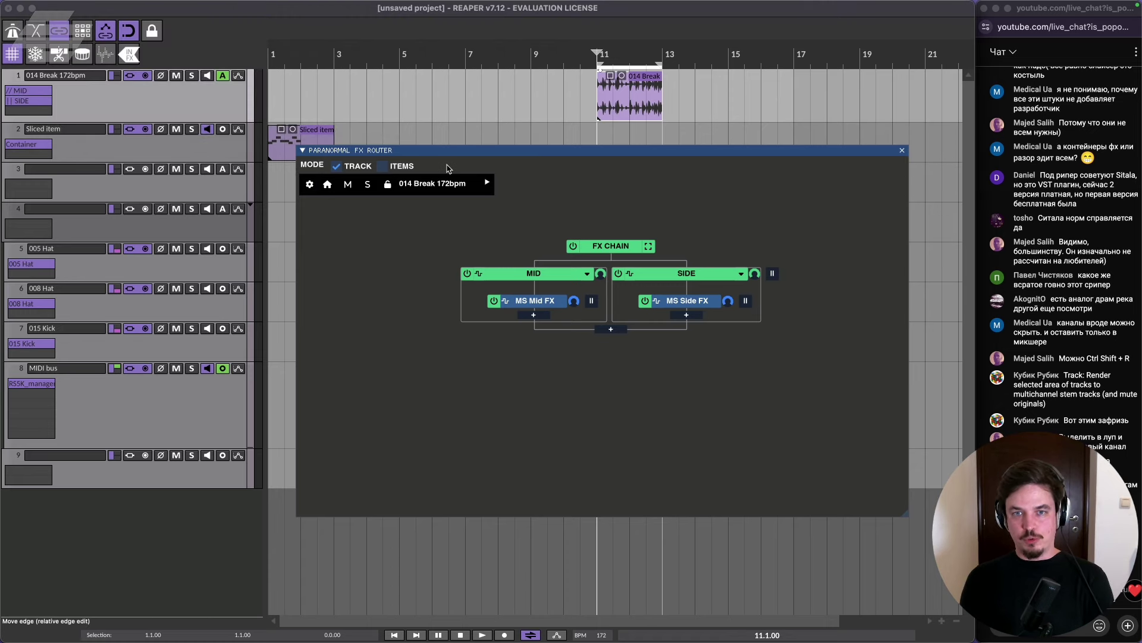
Clear the break track's FX chain and insert the 3-Band Splitter Stock processing setup.
left_click(611, 246, "alt")
left_click(611, 260)
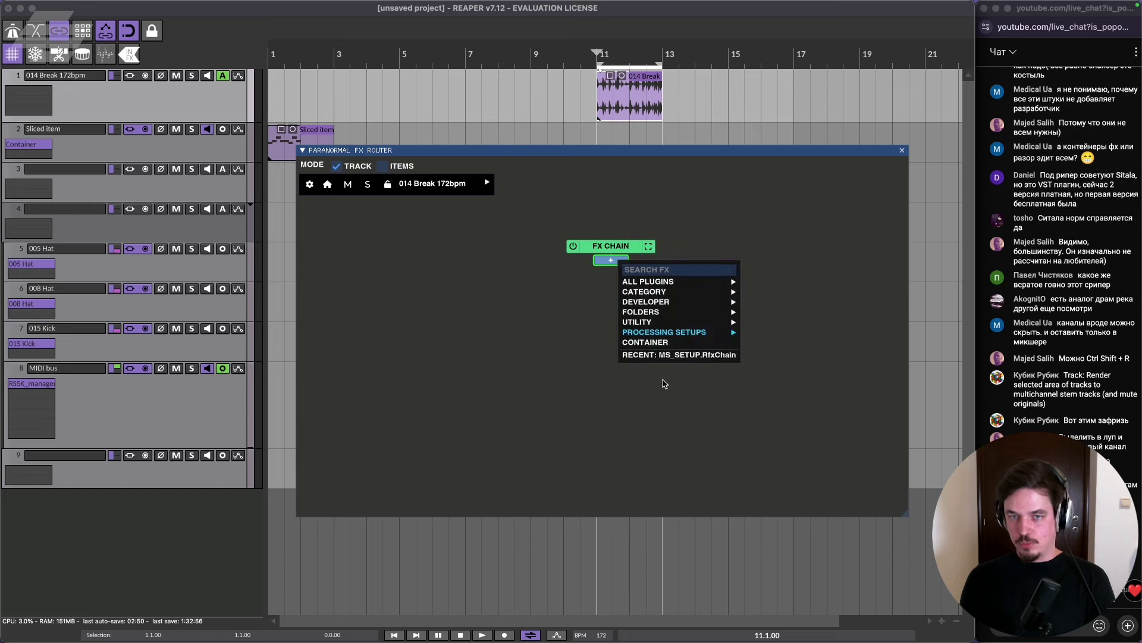
mouse_move(702, 332)
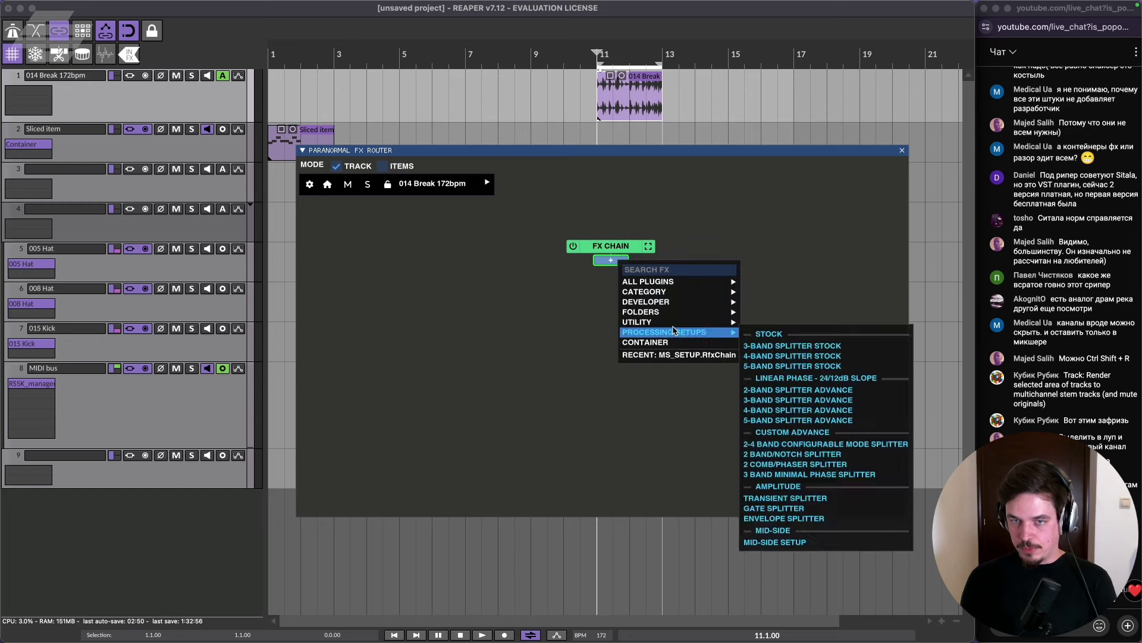
left_click(818, 348)
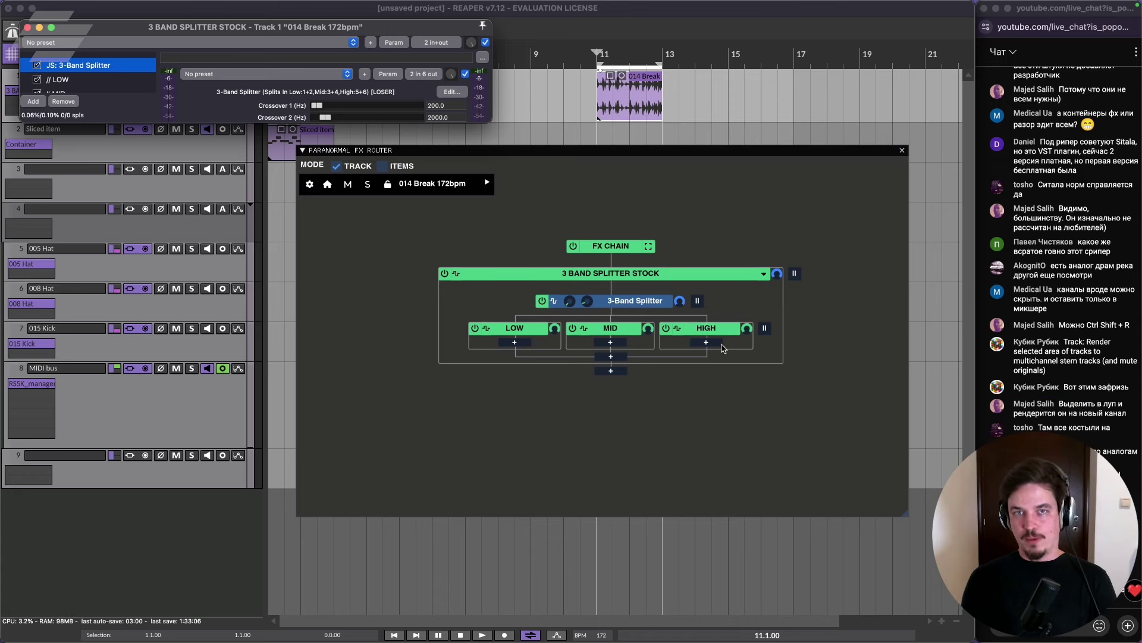
Delete the 3-band splitter from the chain and insert the Transient Splitter processing setup instead.
left_click(665, 275, "alt")
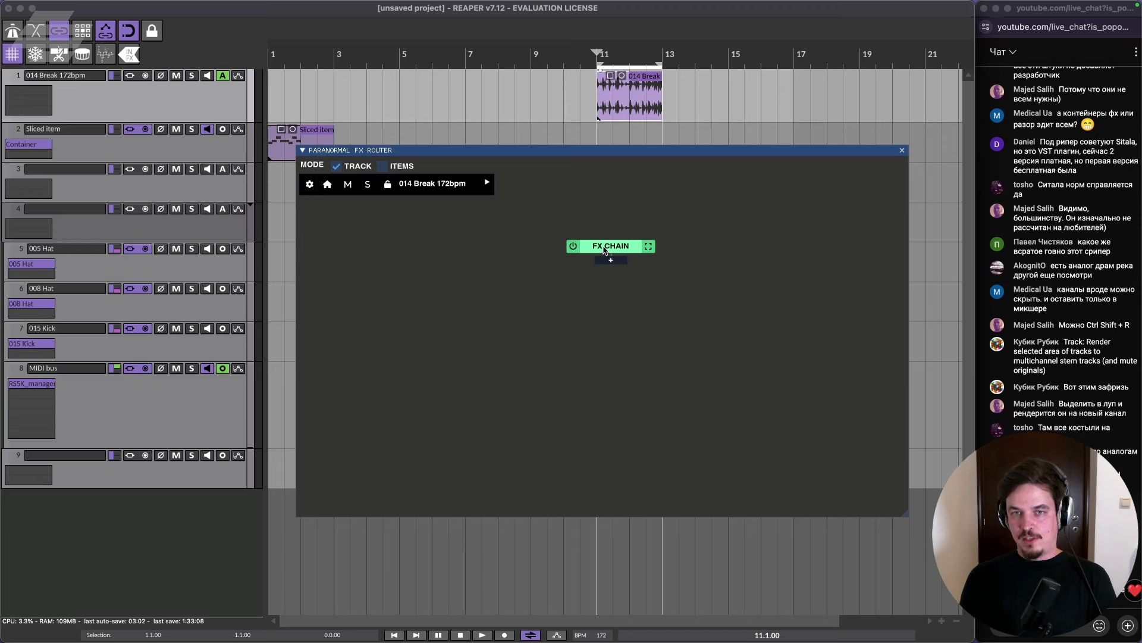
left_click(611, 259)
mouse_move(673, 330)
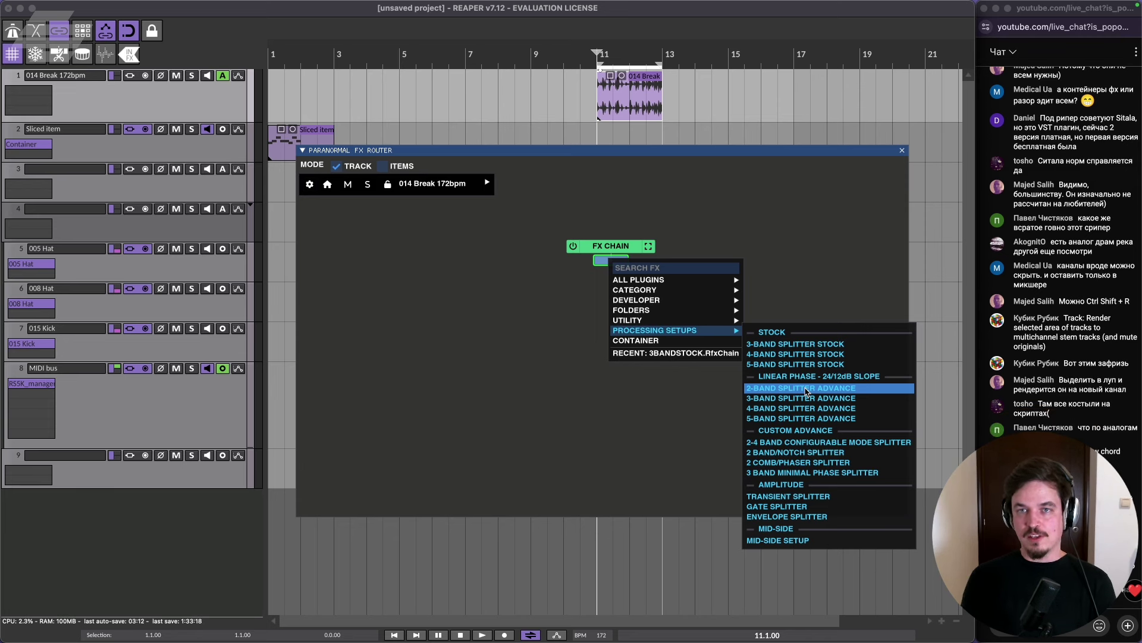
left_click(803, 497)
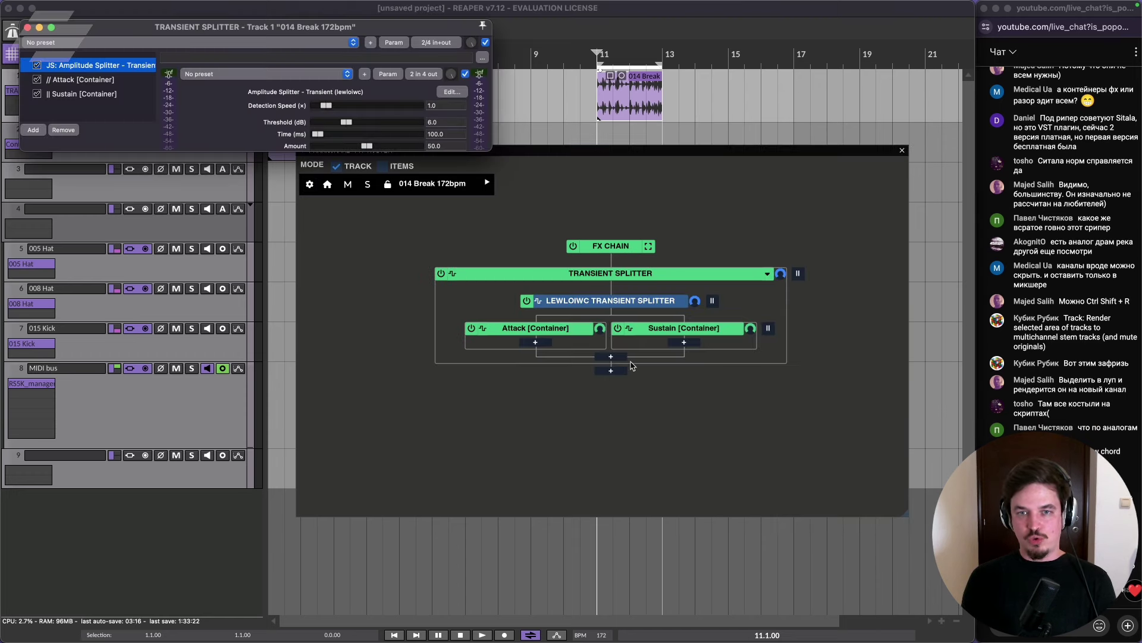
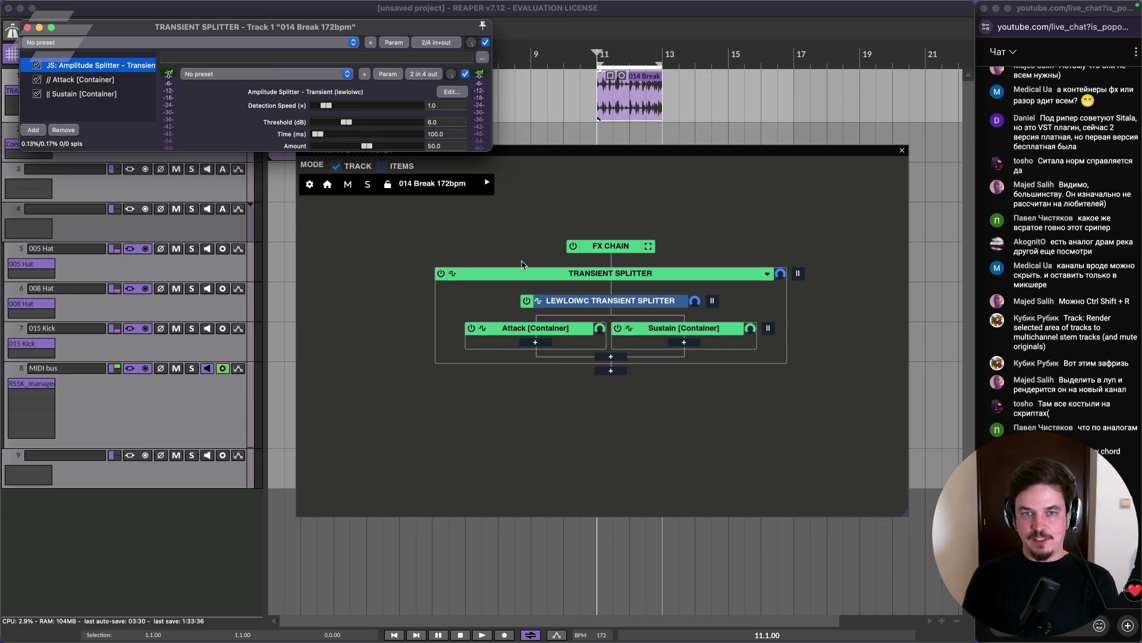
Play the loop and audition the Attack and Sustain containers by soloing and unsoloing each one, and stop playback.
key("space")
left_click(472, 329, "shift")
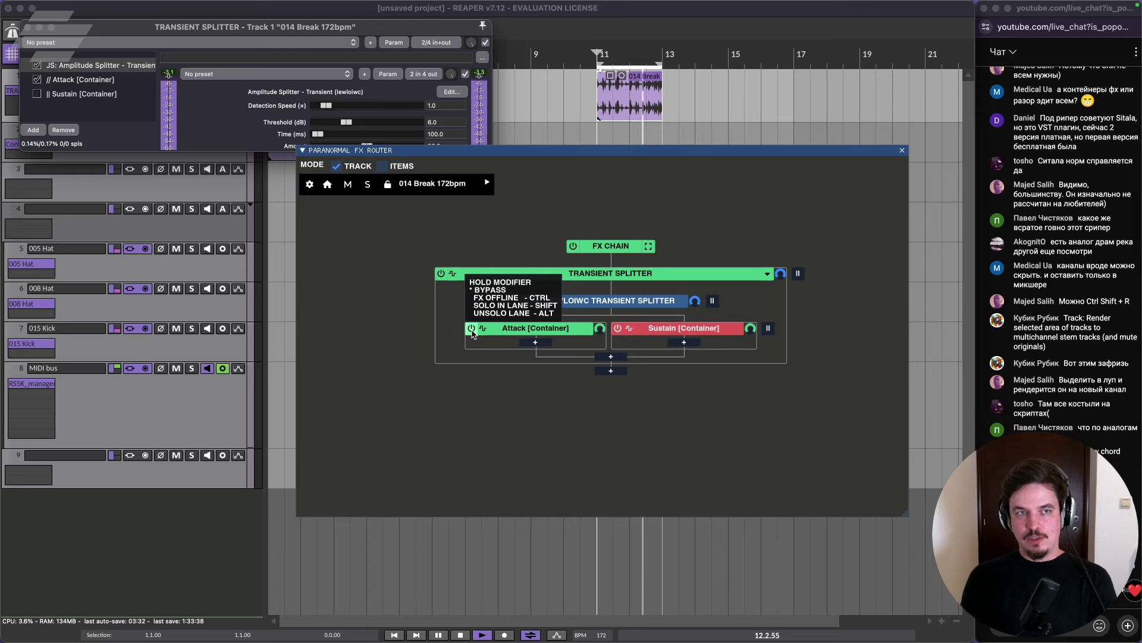
key("space")
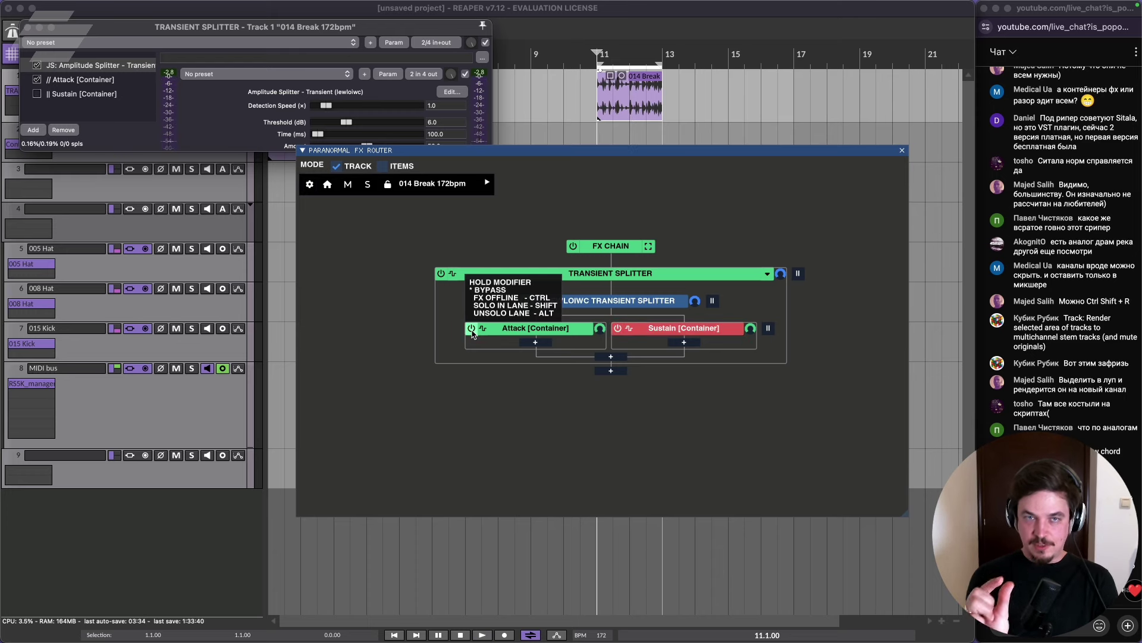
left_click(472, 329, "alt")
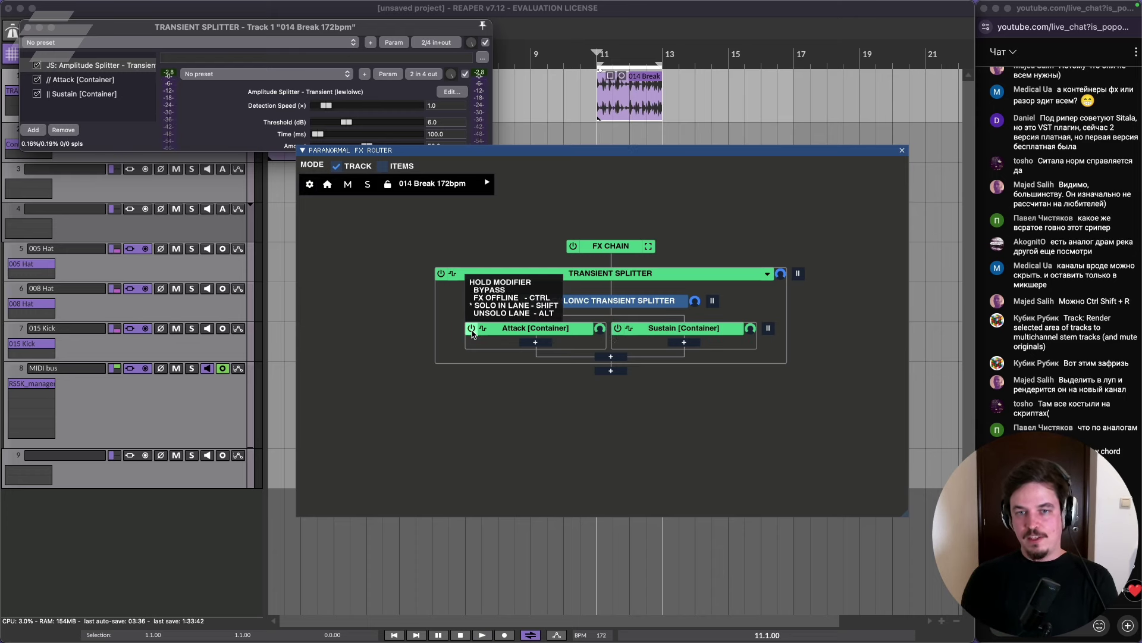
left_click(617, 329, "shift")
key("space")
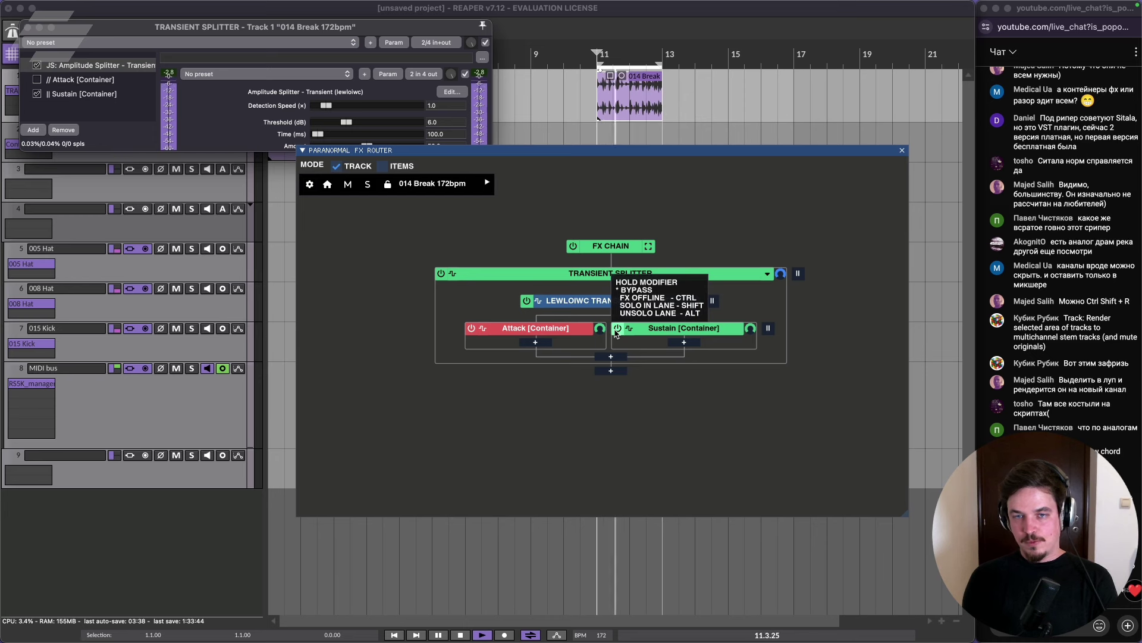
key("space")
left_click(616, 329, "alt")
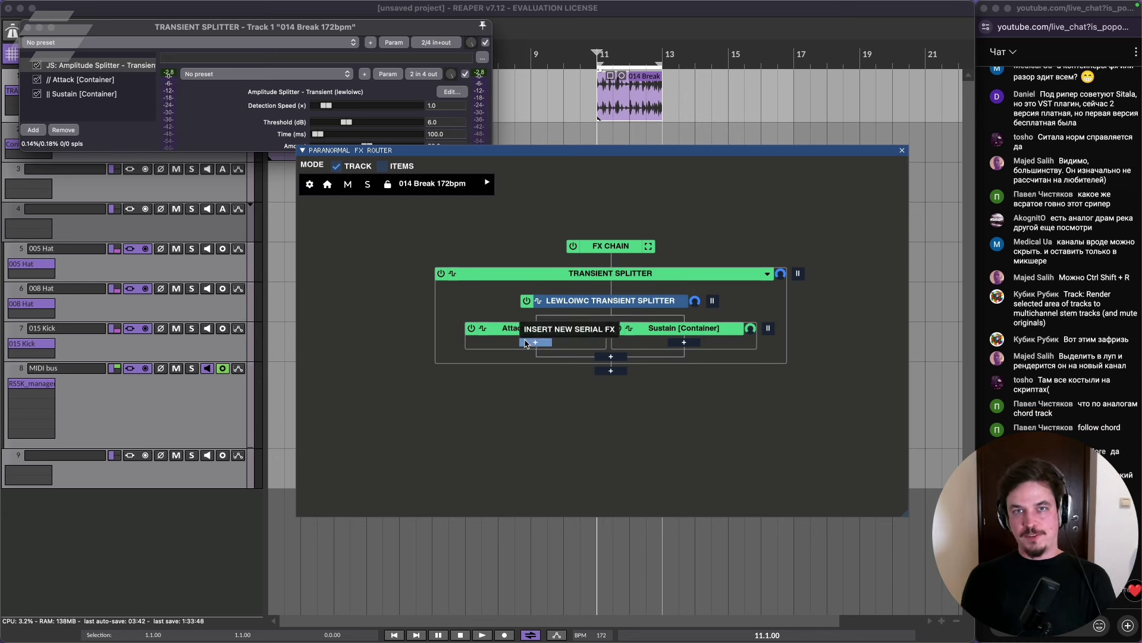
left_click_drag(561, 150, 561, 154)
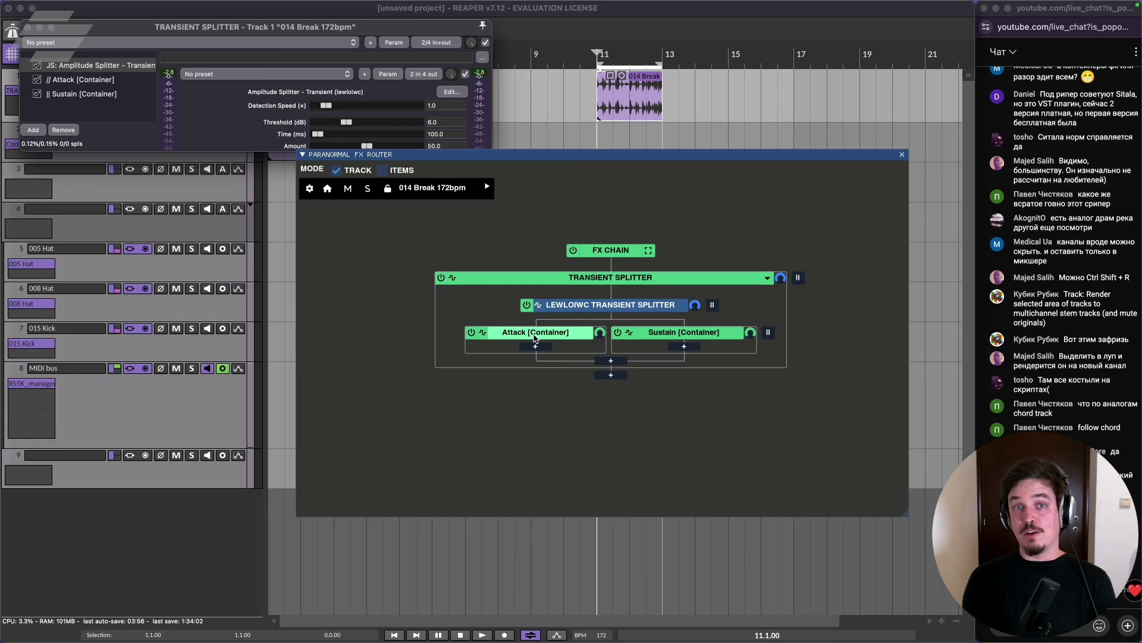
left_click_drag(586, 156, 578, 156)
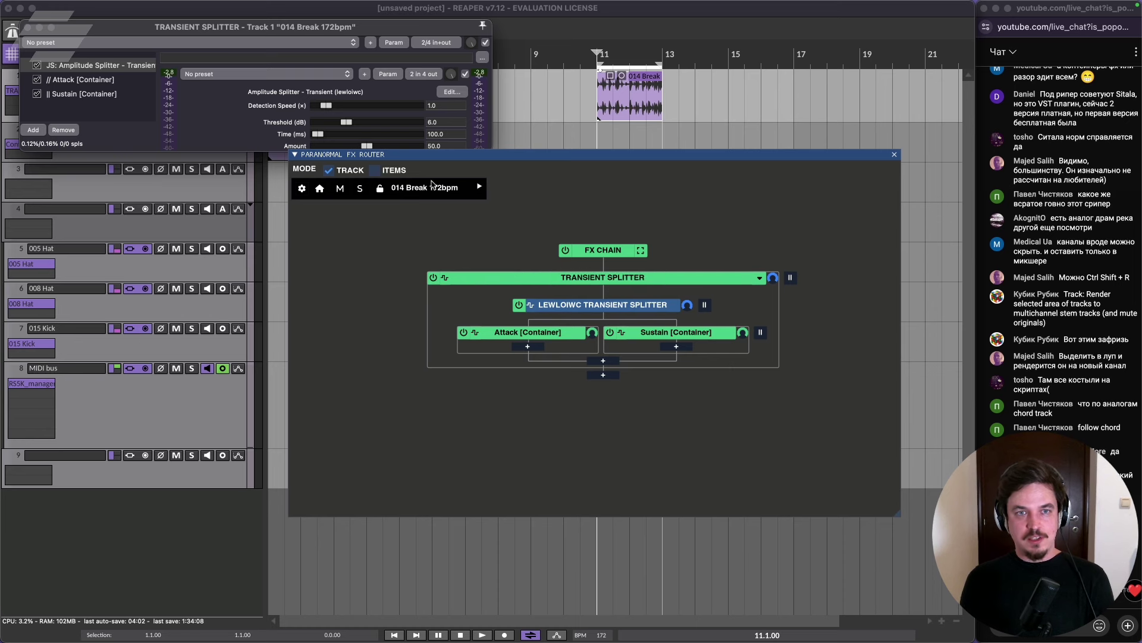
left_click_drag(410, 155, 390, 159)
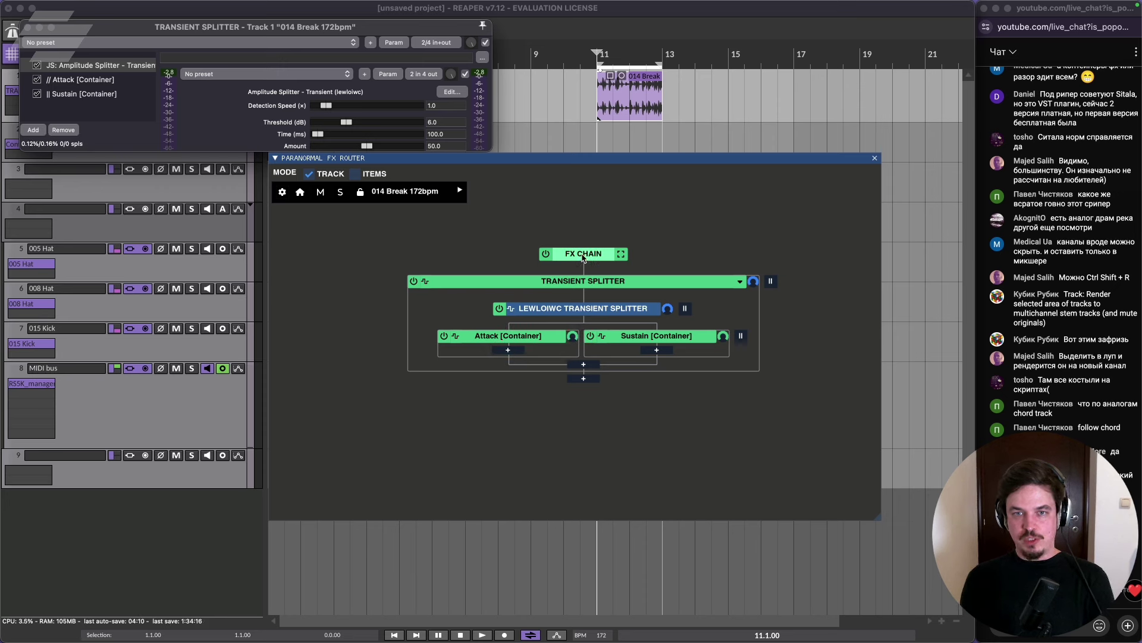
Insert the Mid-Side Setup inside the transient splitter's Attack container.
left_click(508, 350)
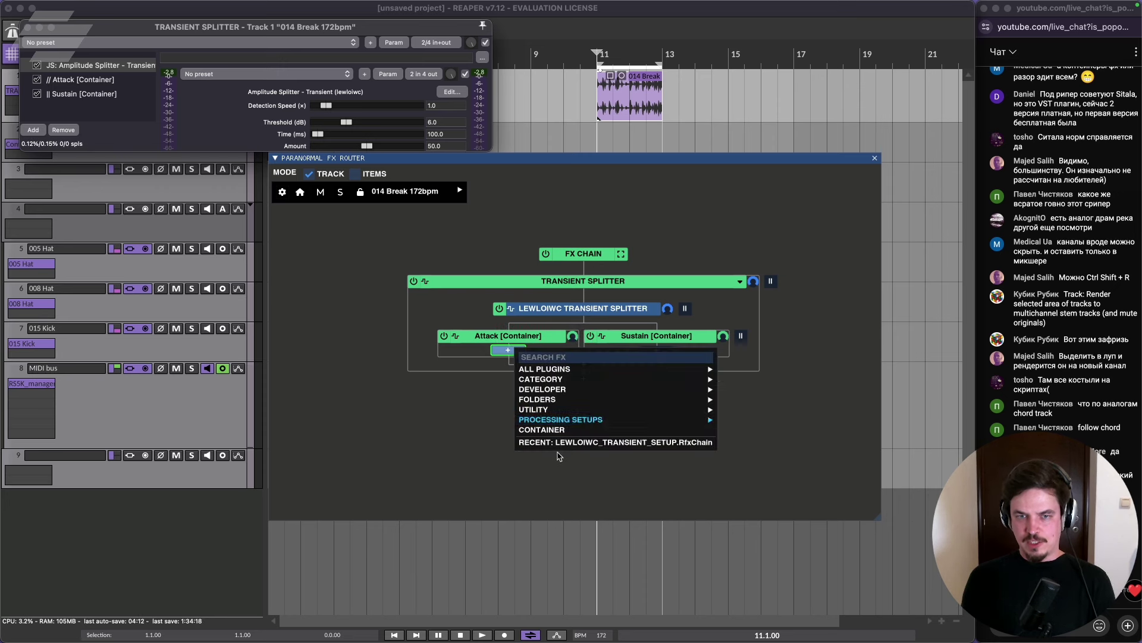
mouse_move(566, 418)
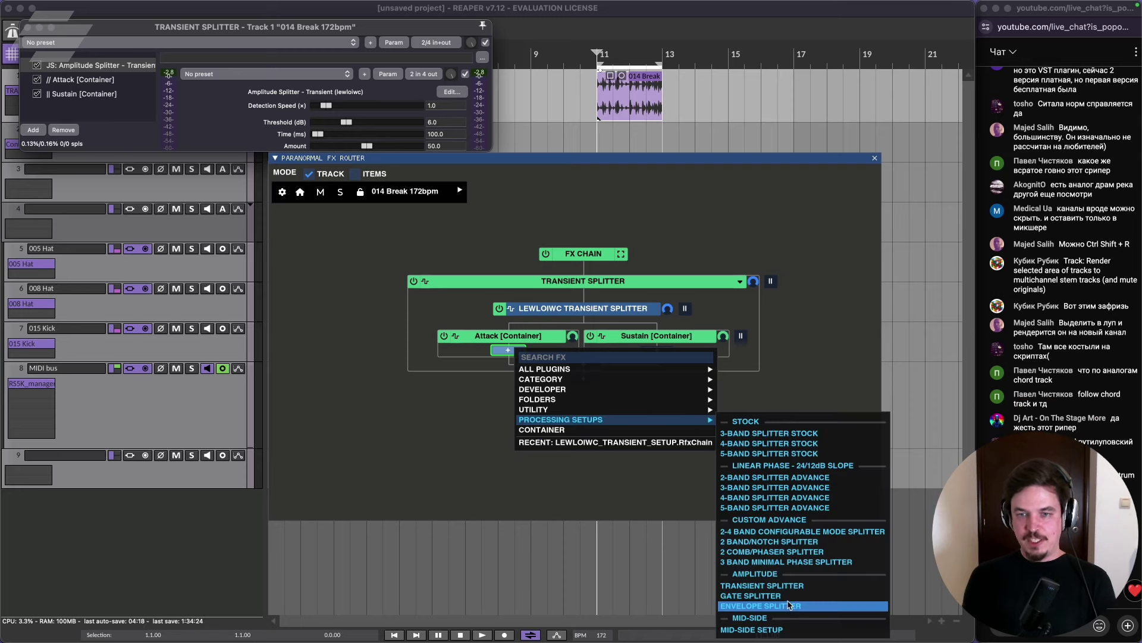
left_click(748, 630)
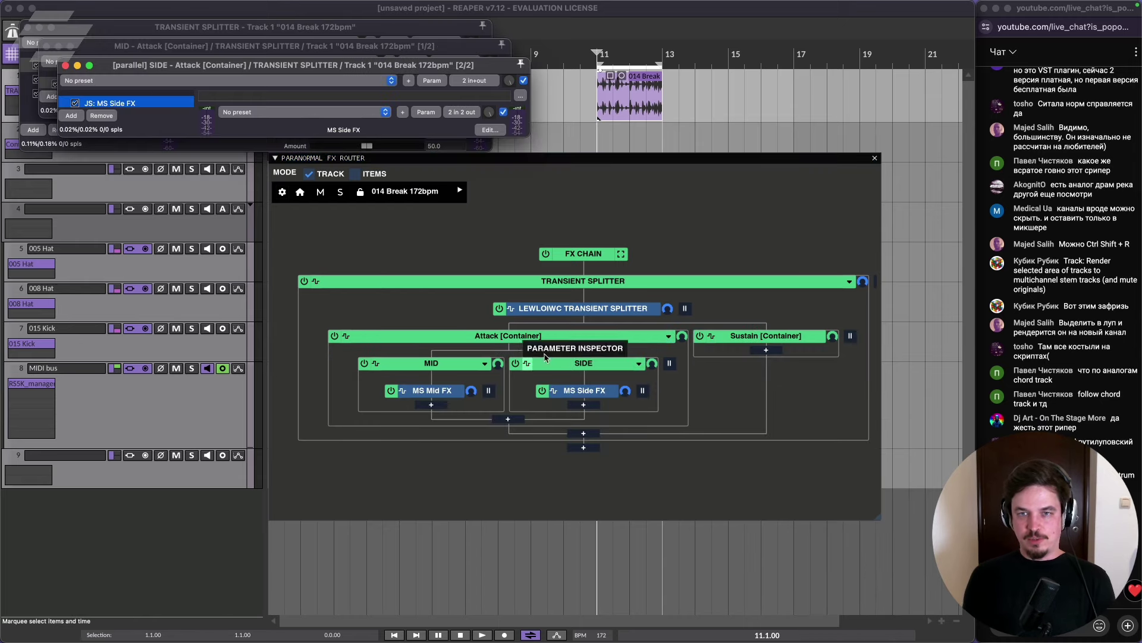
Reposition and enlarge the FX router window to fit the whole nested transient splitter chain.
left_click_drag(537, 161, 471, 129)
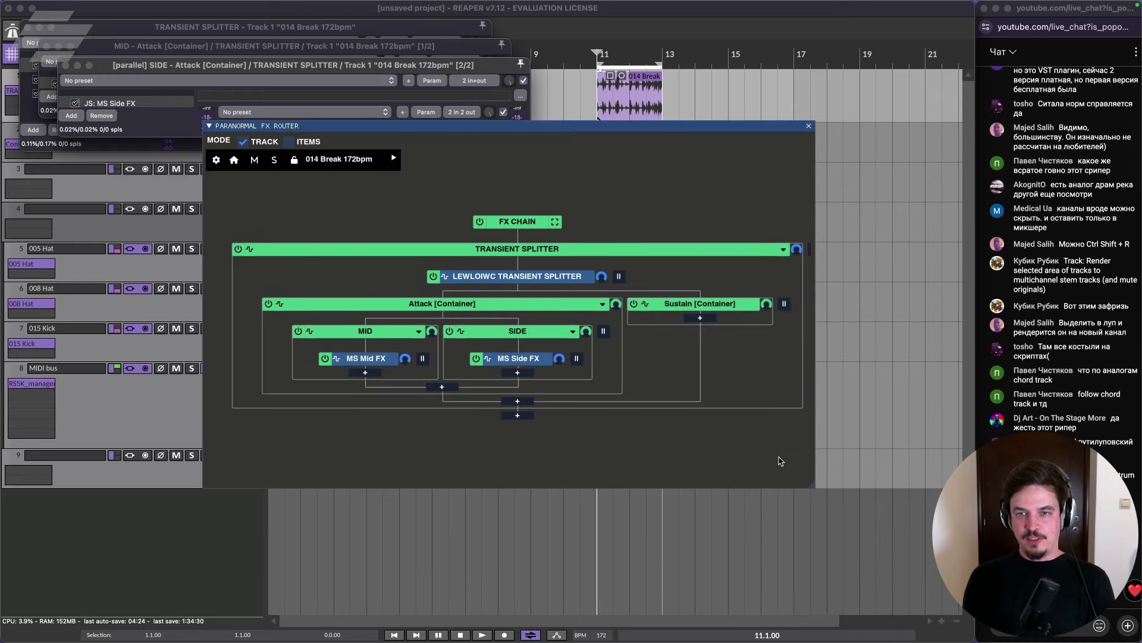
left_click_drag(812, 485, 908, 549)
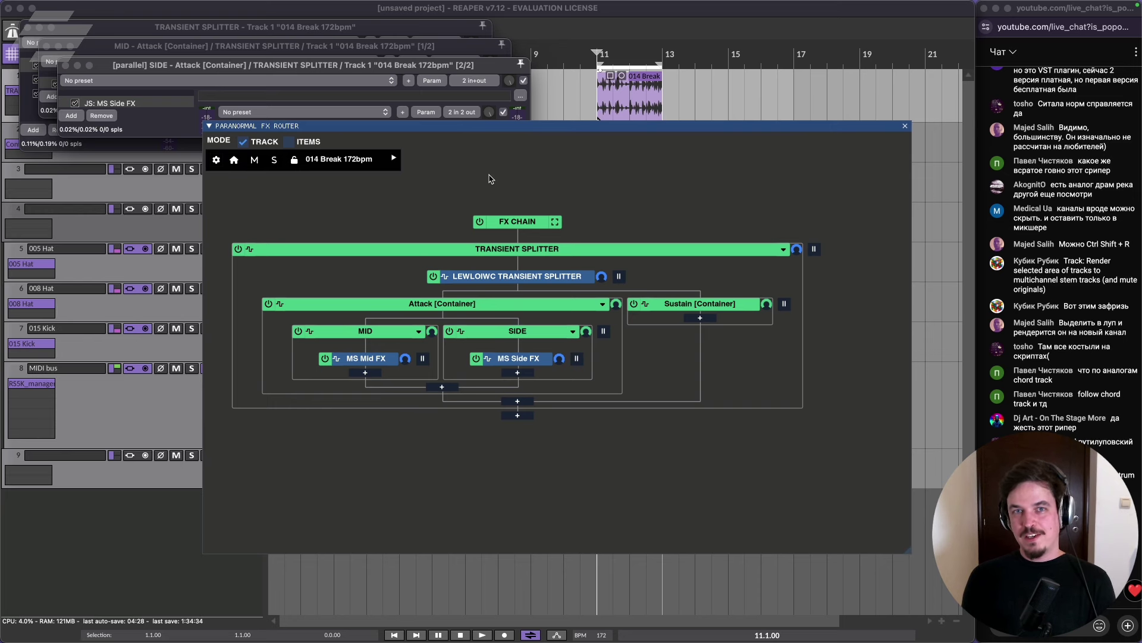
left_click_drag(468, 126, 515, 135)
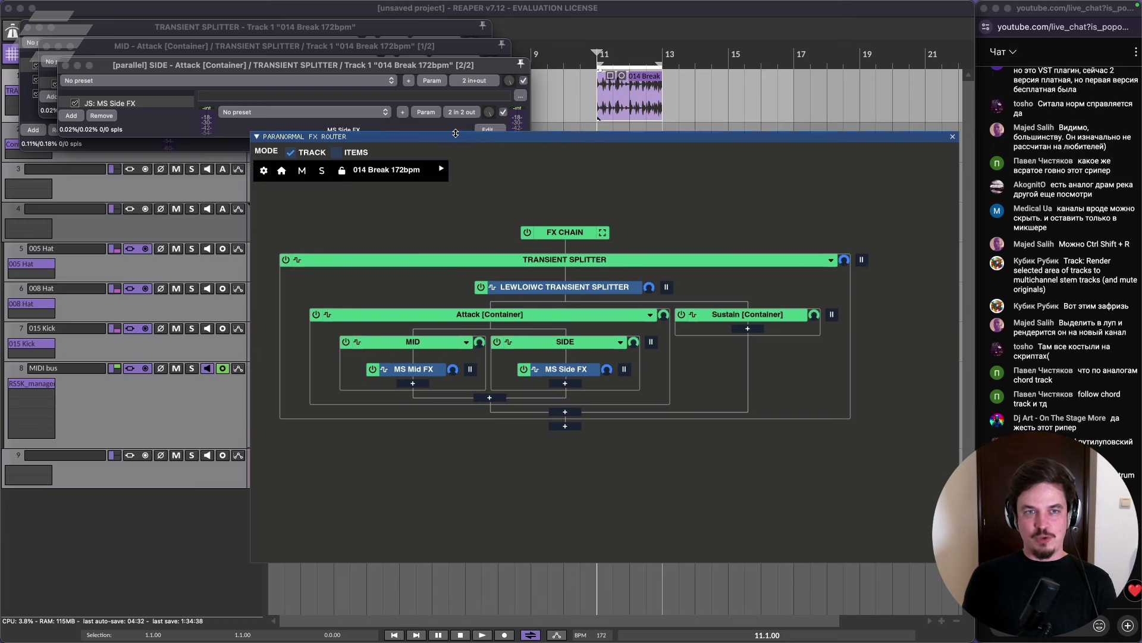
left_click_drag(491, 138, 436, 125)
Look at the FX router's insert menu and its settings, and close both without changing anything.
right_click(506, 155)
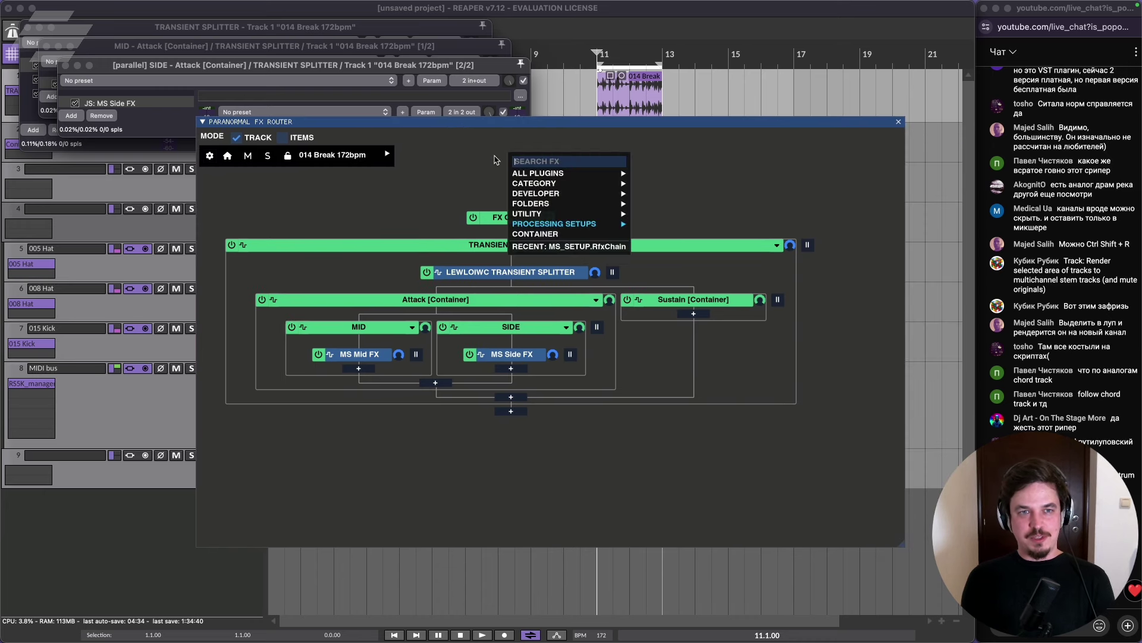
left_click(449, 161)
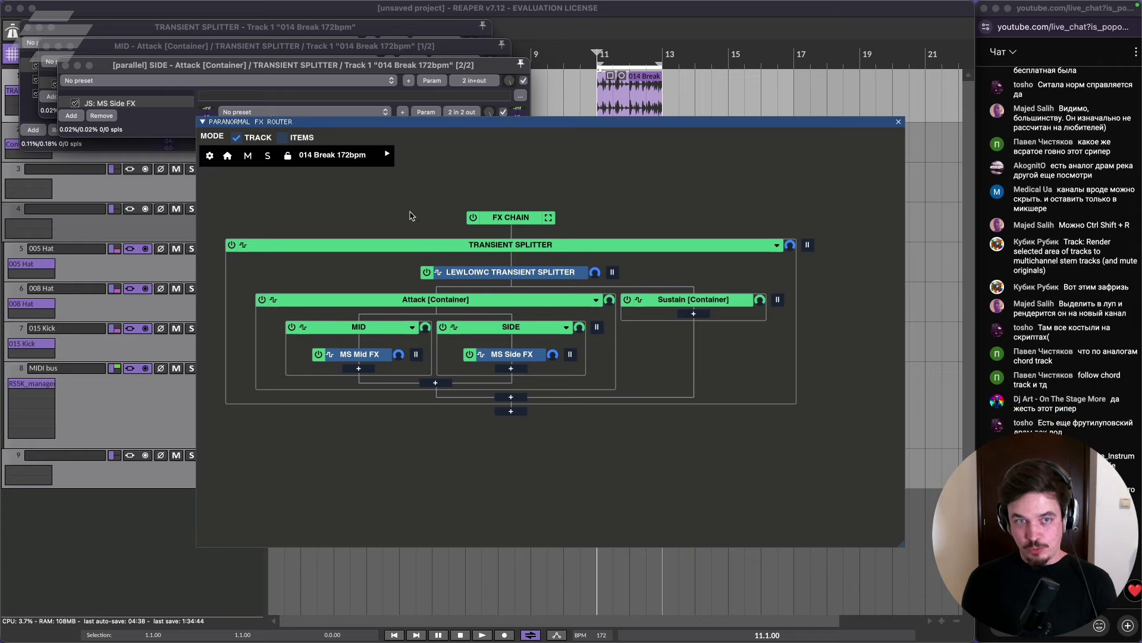
left_click_drag(474, 125, 468, 153)
right_click(459, 173)
left_click(215, 194)
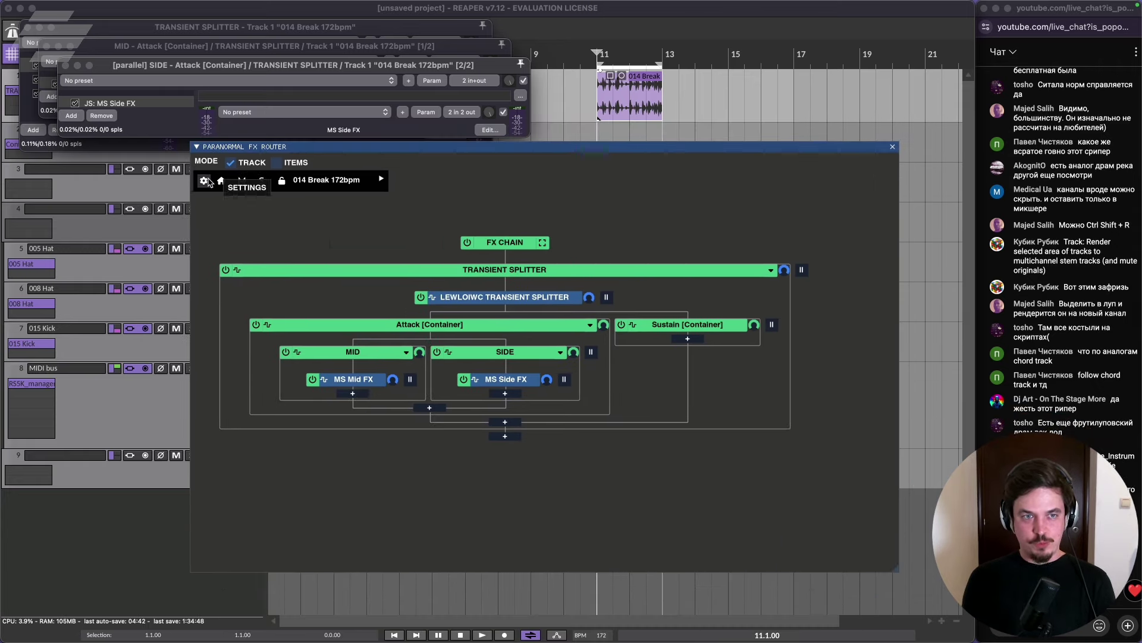
left_click(206, 181)
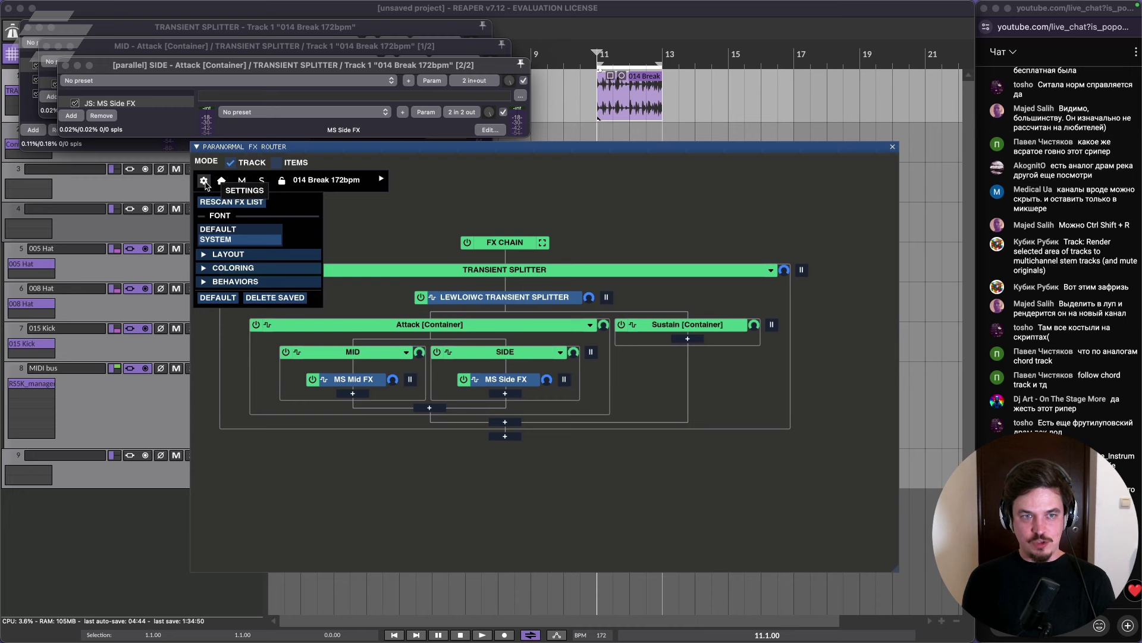
left_click(205, 184)
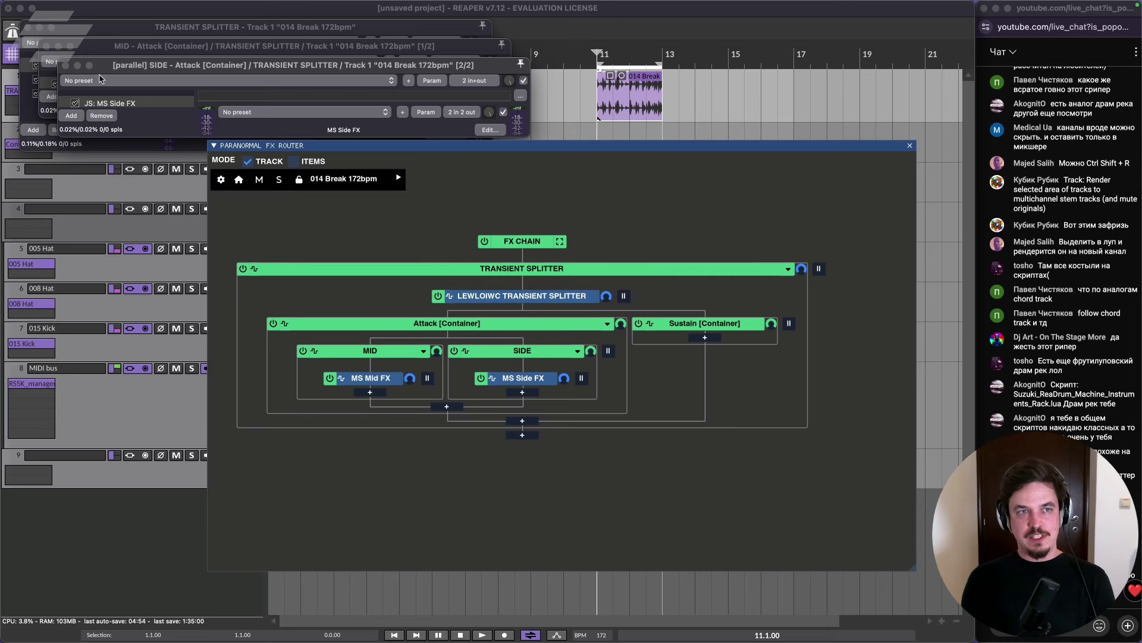
Close the SIDE, MID and TRANSIENT SPLITTER plugin windows.
left_click(65, 65)
left_click(45, 46)
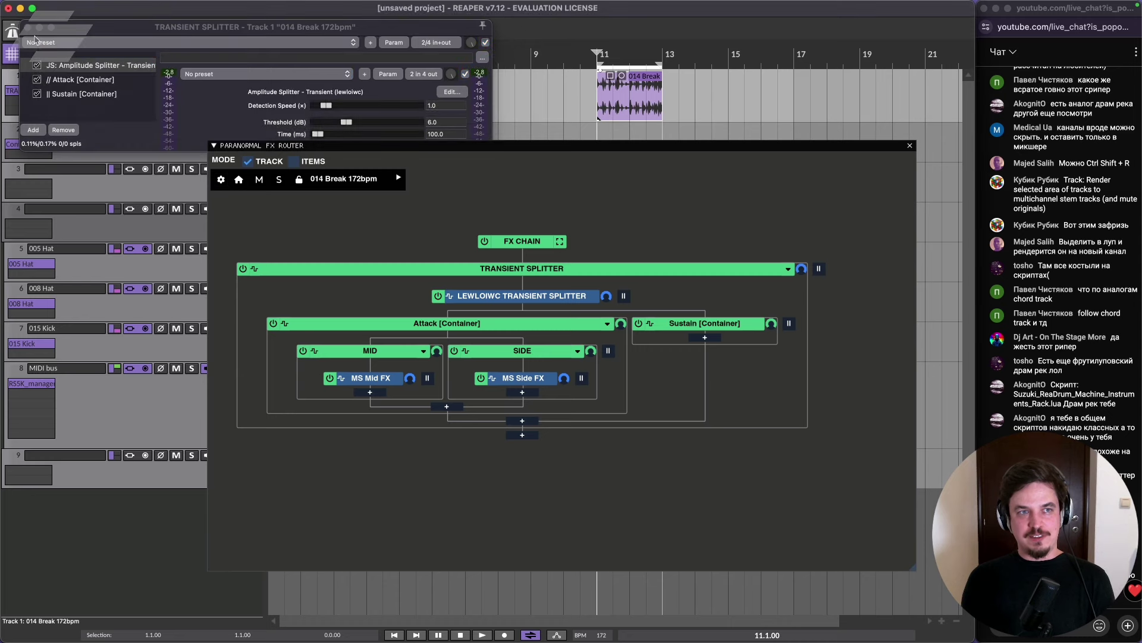
left_click(27, 27)
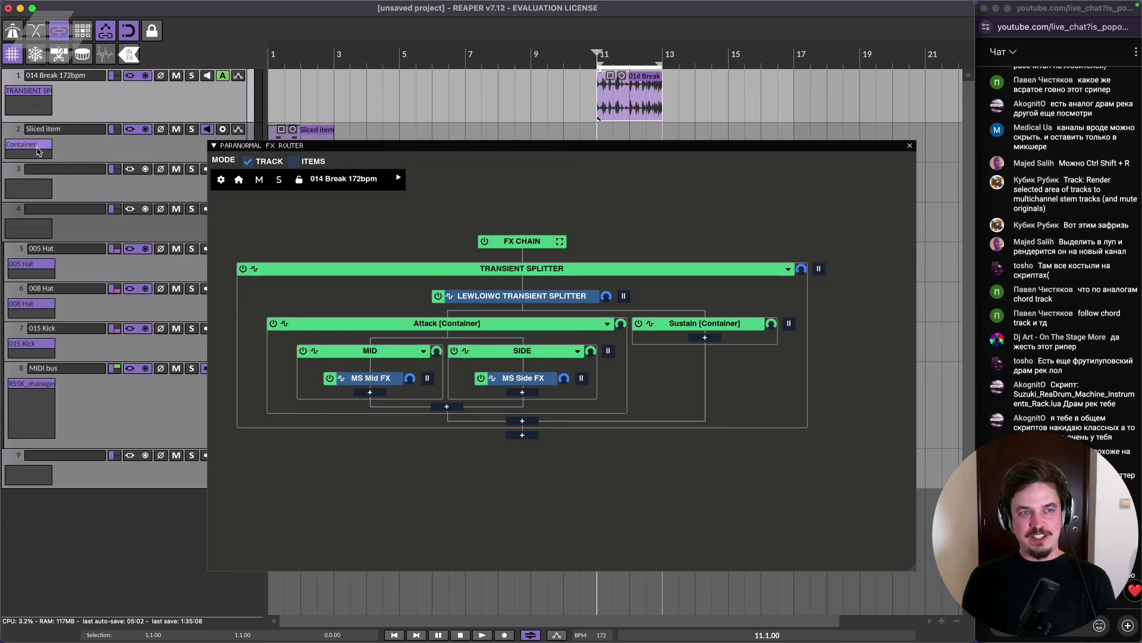
Reopen the break track's TRANSIENT SPLITTER window and look through its Amplitude Splitter, Attack and Sustain entries.
left_click(42, 93)
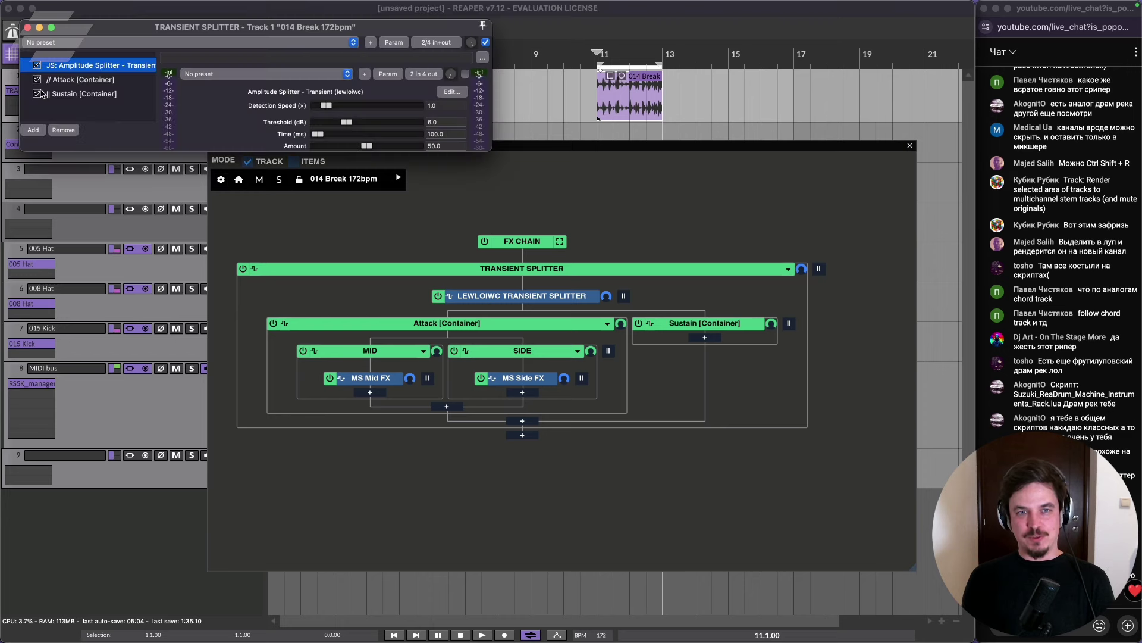
left_click_drag(134, 27, 390, 98)
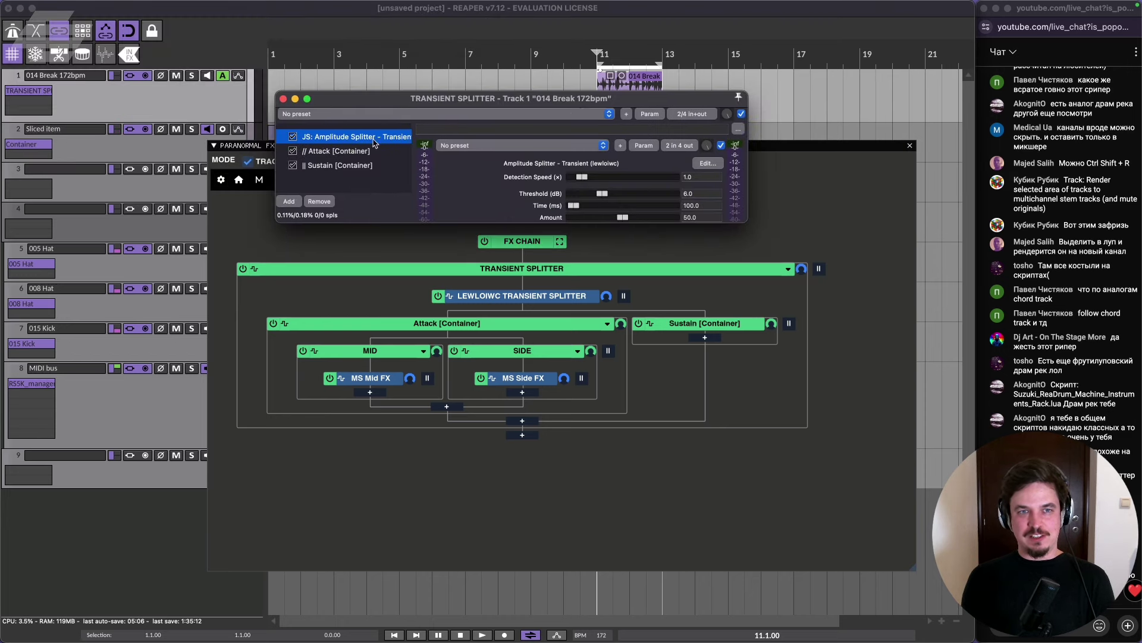
left_click(336, 154)
left_click(328, 166)
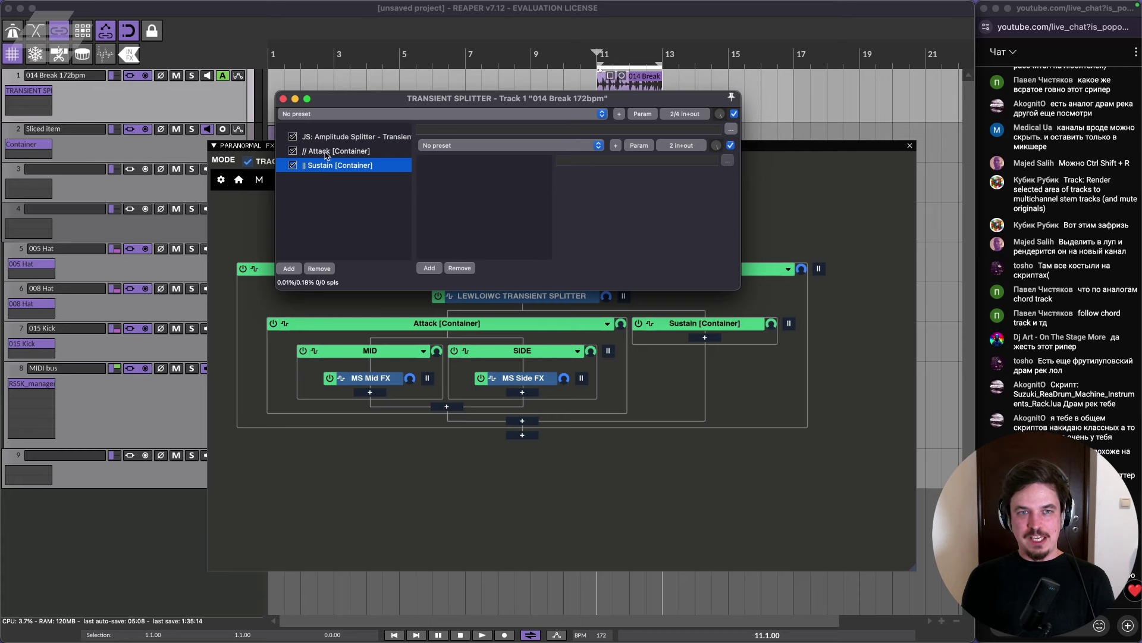
left_click(328, 152)
left_click(327, 142)
left_click_drag(417, 106, 336, 108)
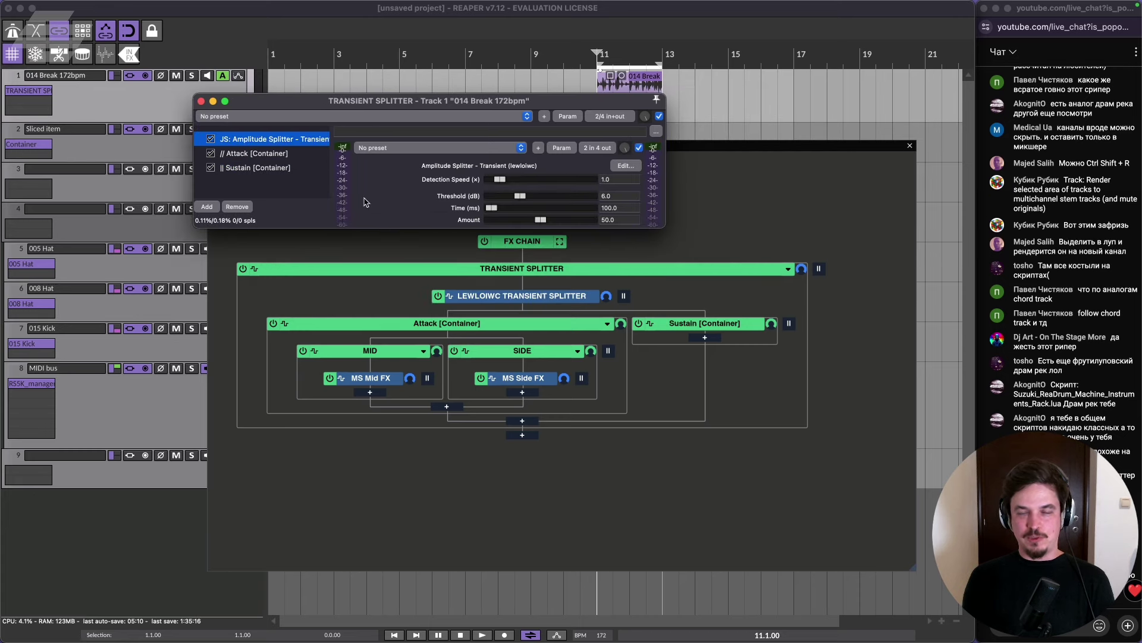
Arrange the FX router and TRANSIENT SPLITTER windows for comparison, and show the Attack container's nested MID and SIDE chains.
left_click_drag(726, 153, 731, 170)
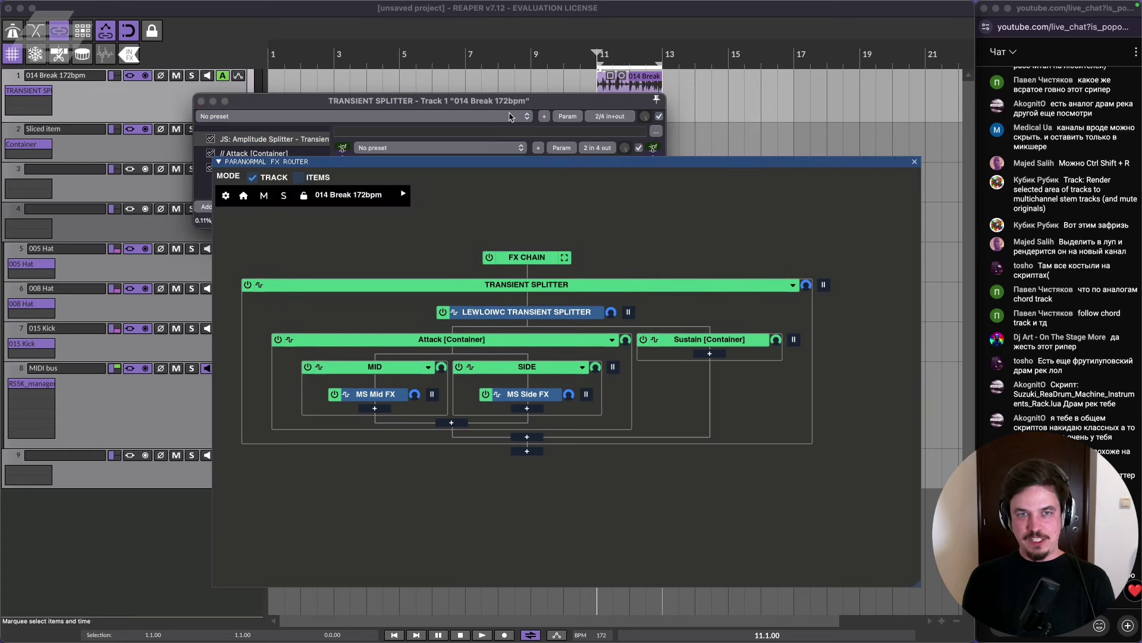
left_click_drag(448, 104, 464, 70)
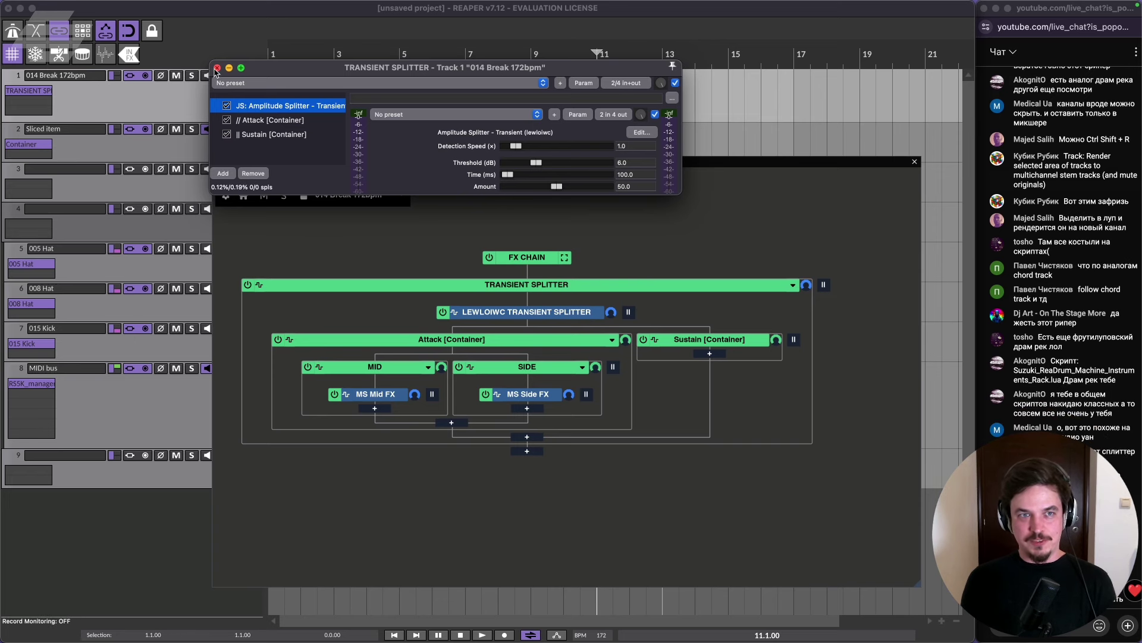
left_click(272, 121)
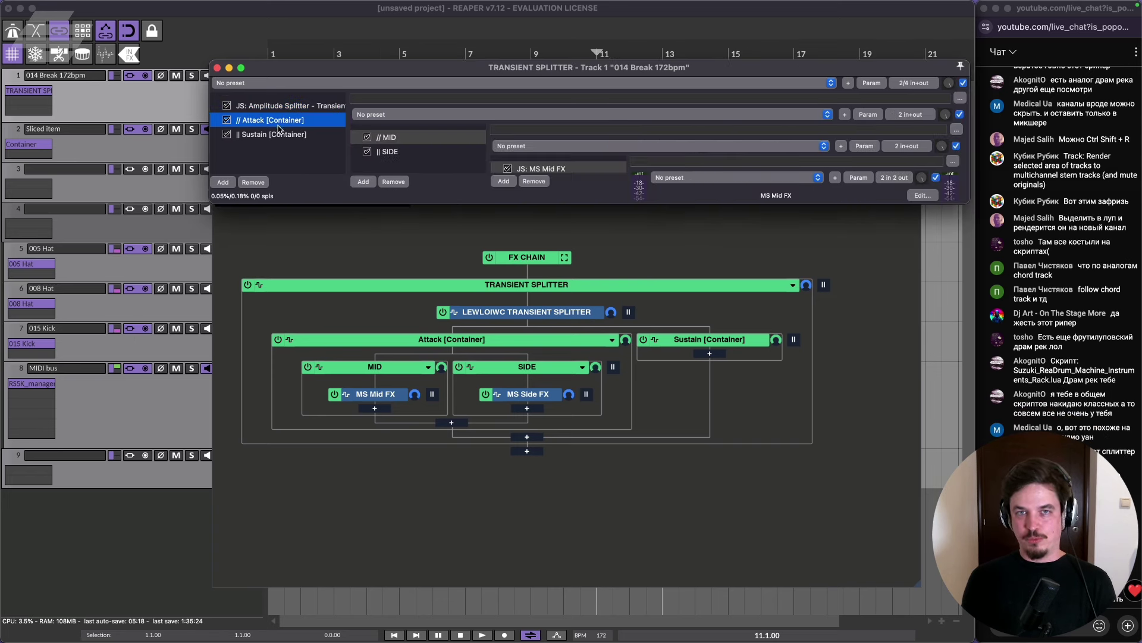
Close the Paranormal FX Router and move the TRANSIENT SPLITTER window lower over the arrangement.
left_click(299, 221)
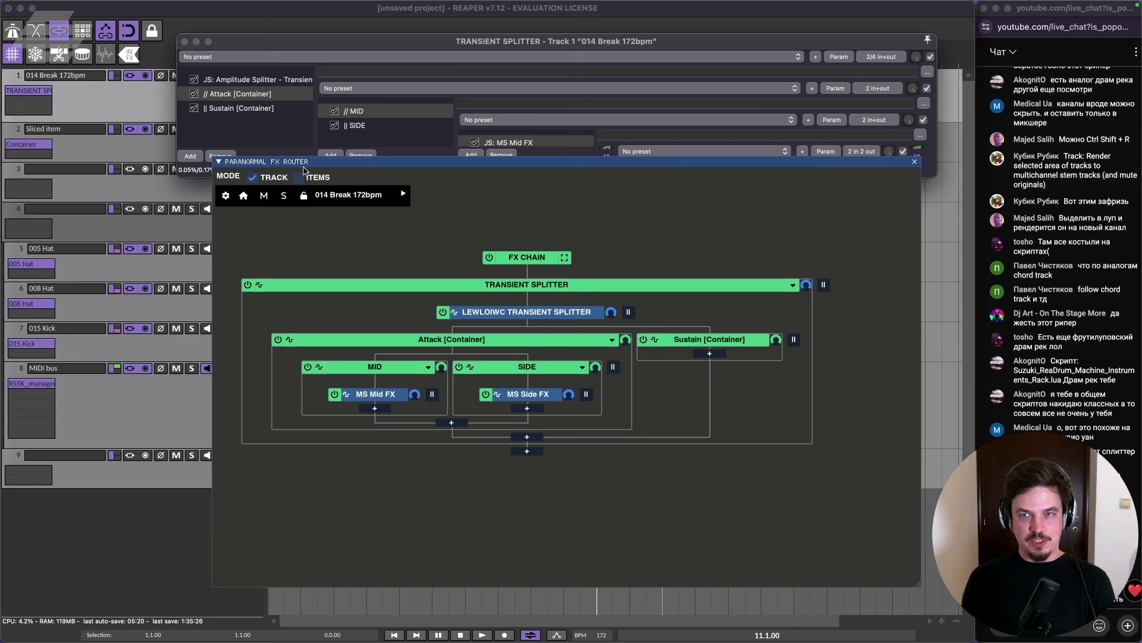
left_click(915, 162)
left_click_drag(575, 48, 560, 148)
Look through the TRANSIENT SPLITTER window's Amplitude Splitter, Attack and Sustain entries, and close the window.
left_click(209, 209)
left_click(210, 196)
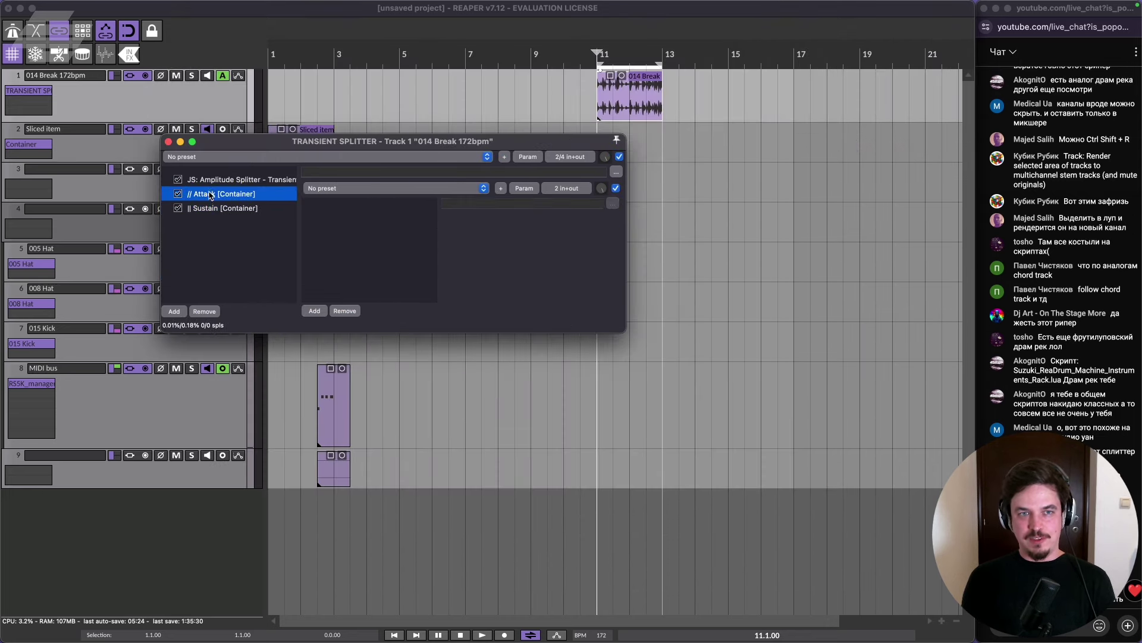
left_click(213, 180)
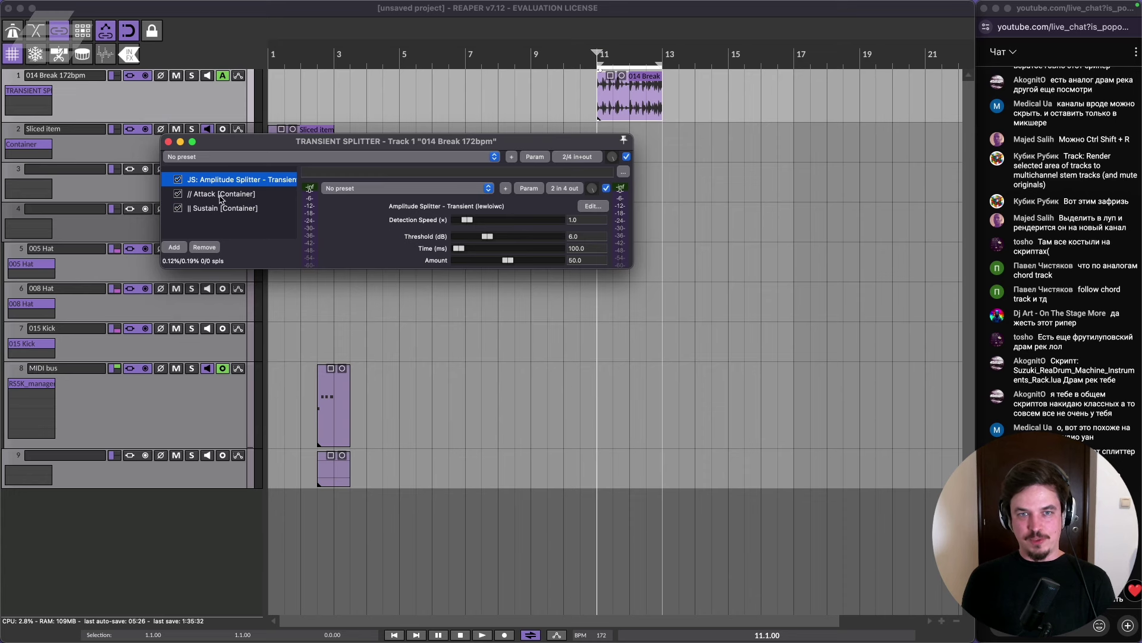
left_click(219, 196)
left_click(217, 206)
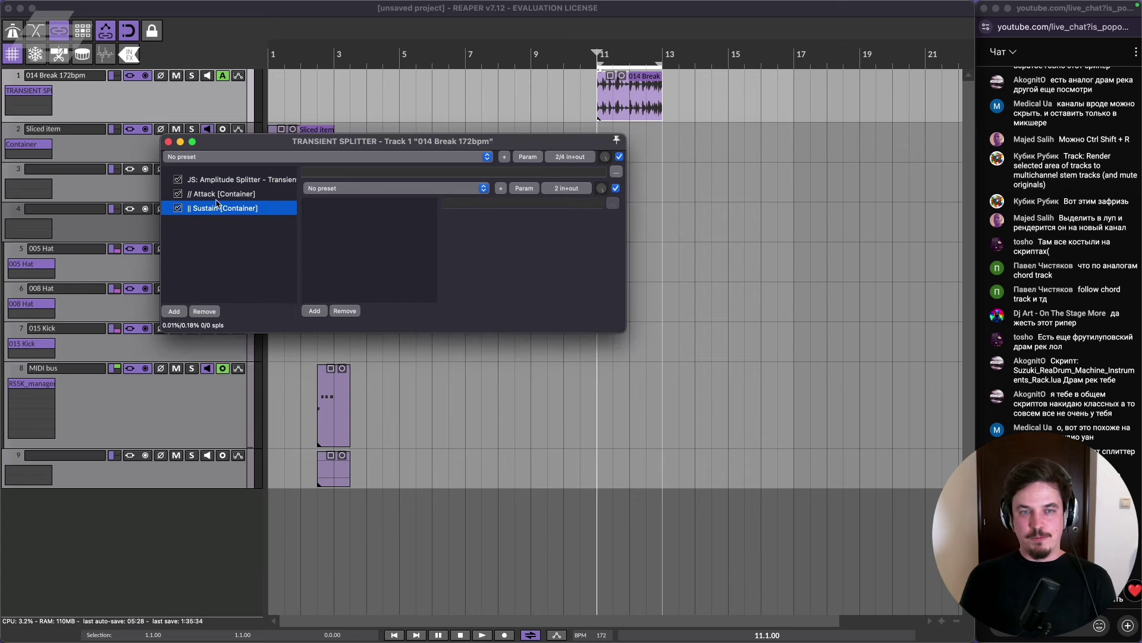
left_click(222, 194)
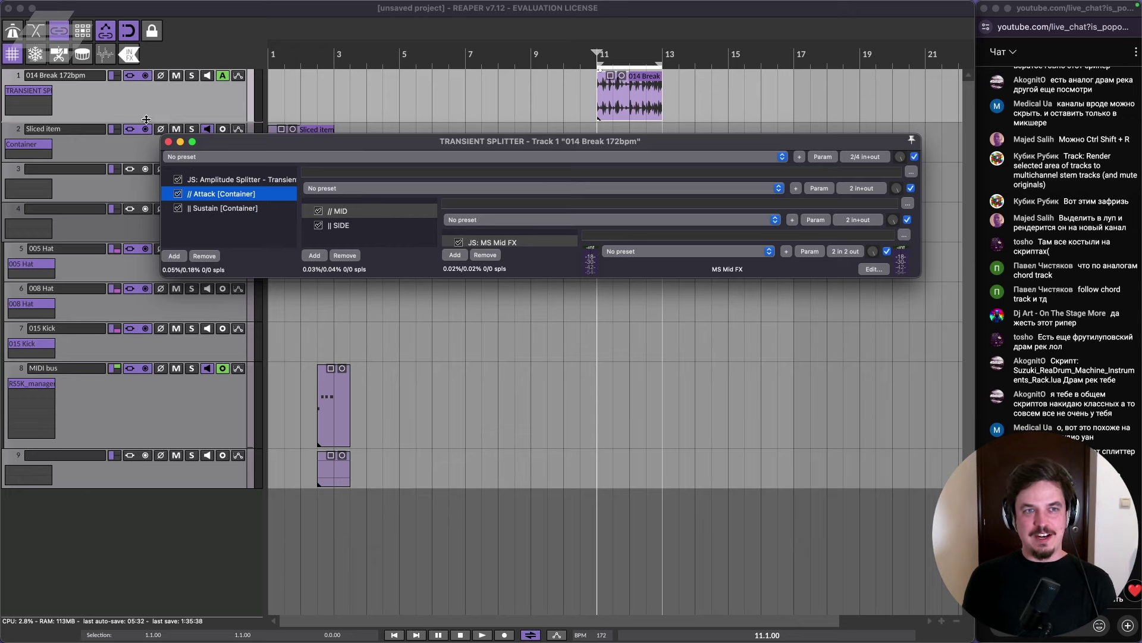
left_click(168, 142)
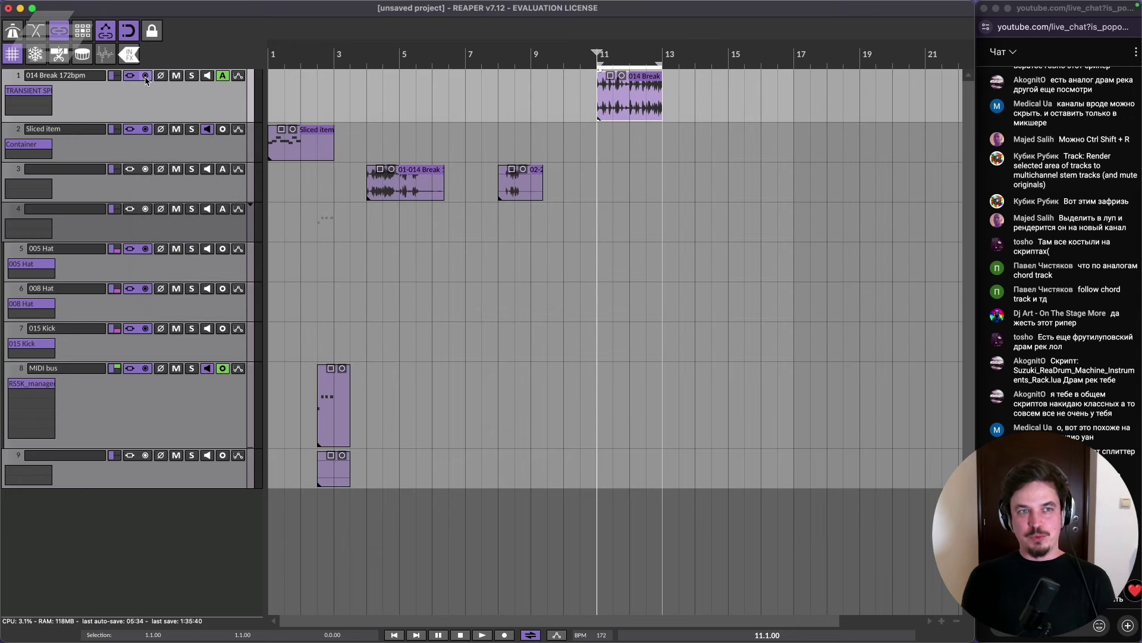
Reopen the FX router for the break track, look at its item mode, and return it to track mode.
left_click(135, 60)
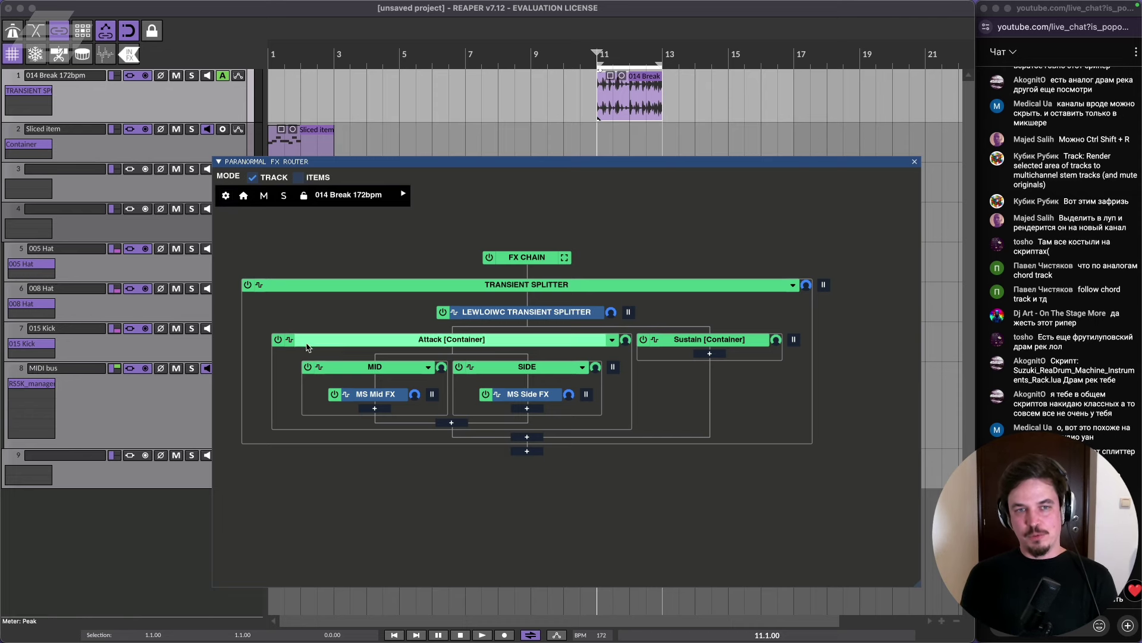
left_click_drag(441, 161, 437, 164)
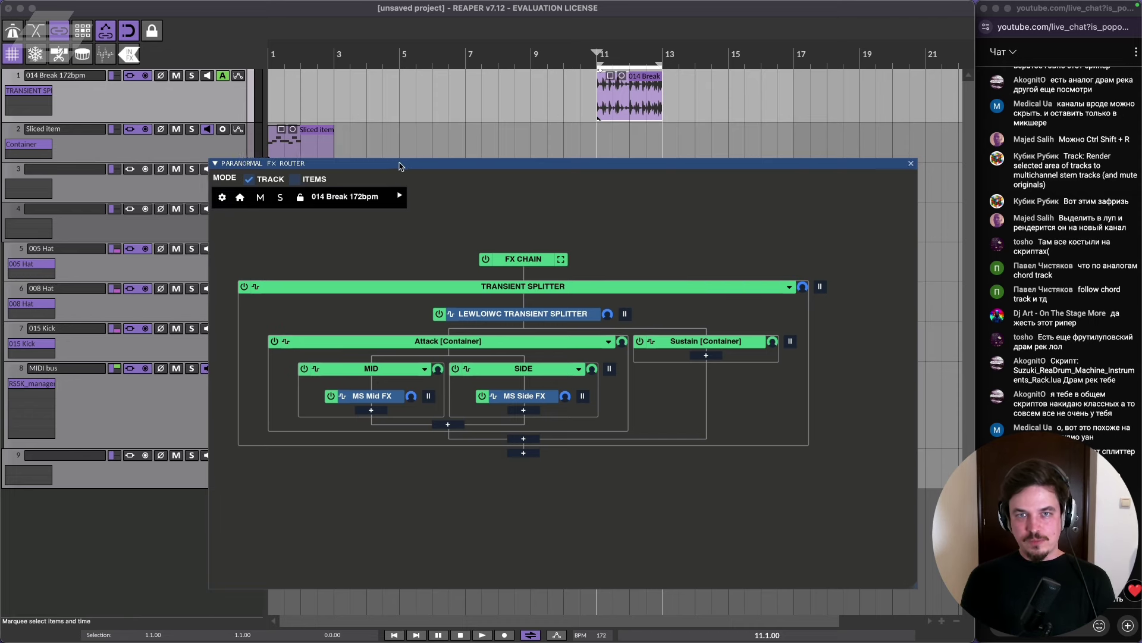
left_click(294, 180)
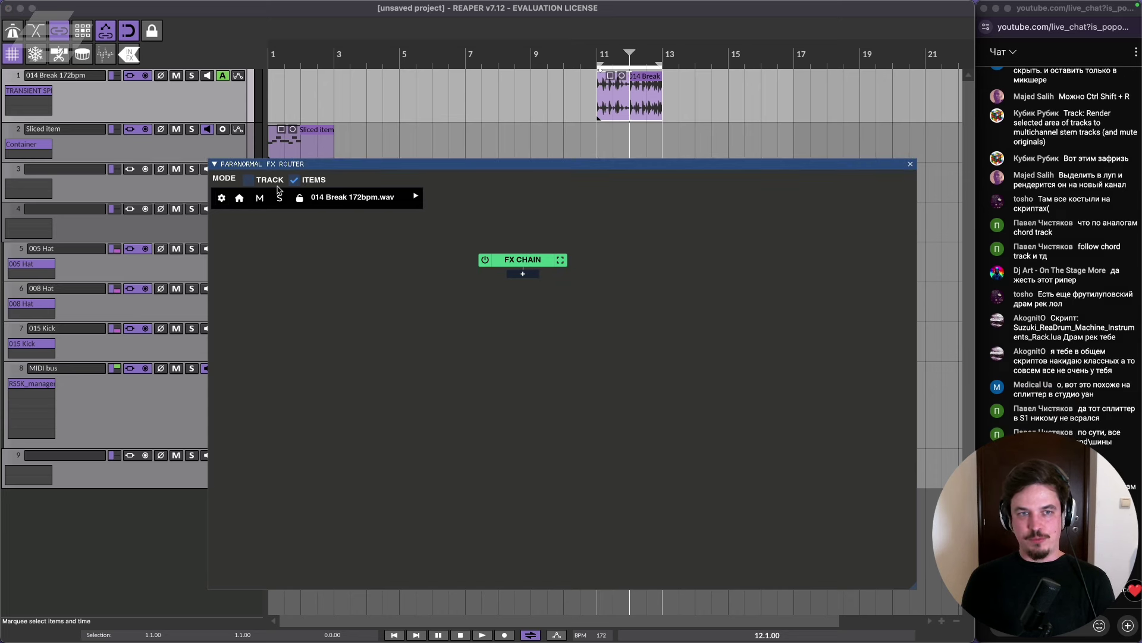
left_click(249, 179)
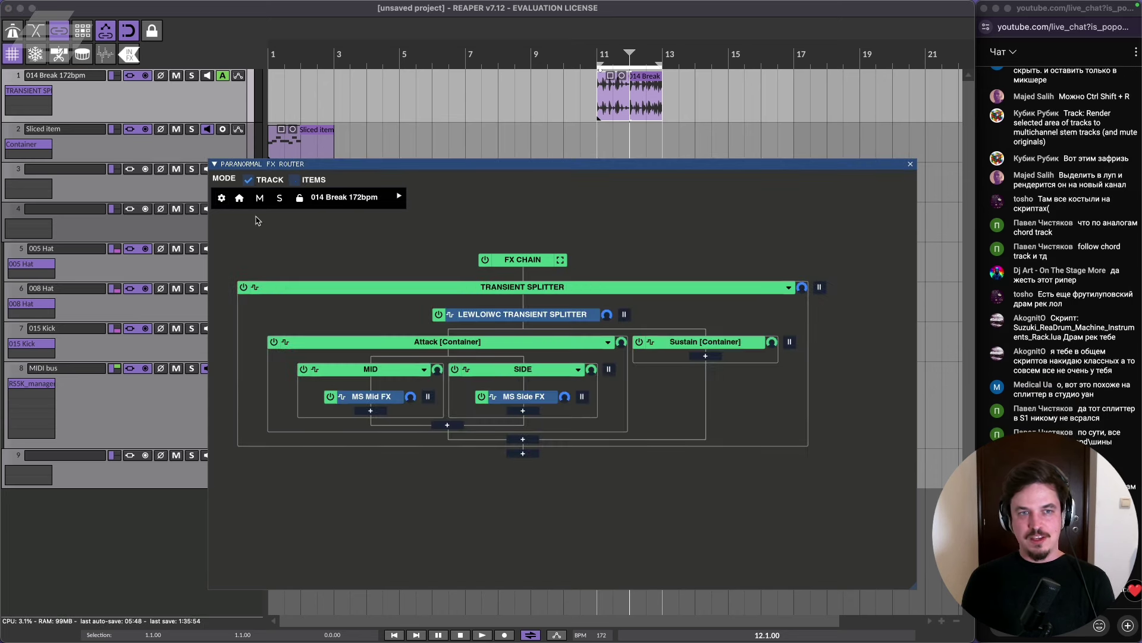
View the FX router's settings without changing them, and move the router window up and make it narrower.
left_click(222, 197)
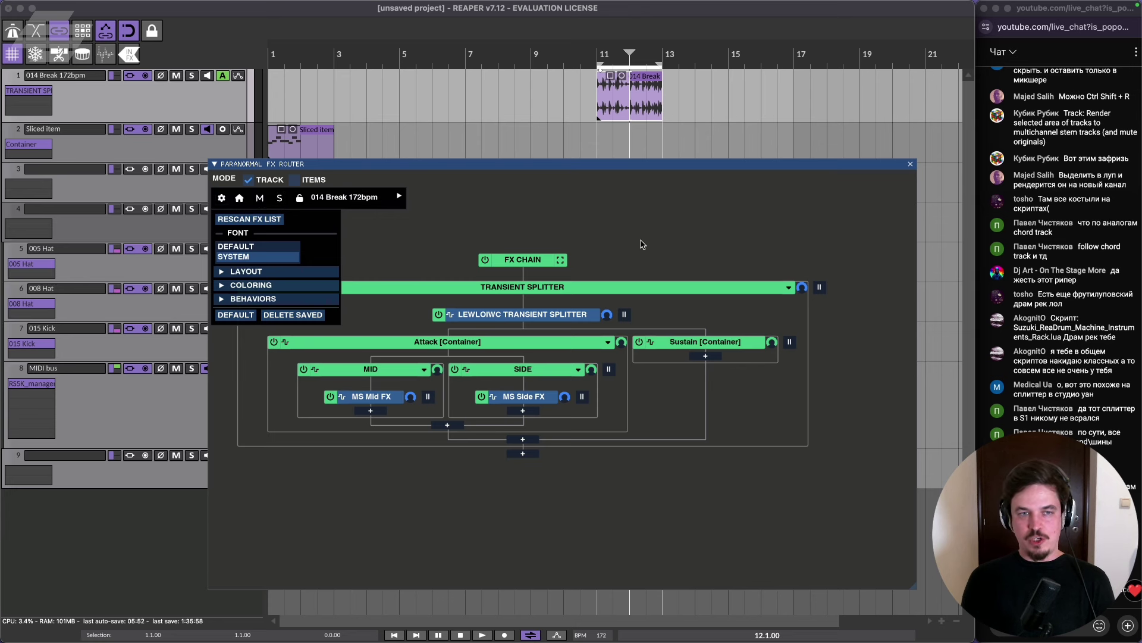
left_click(222, 198)
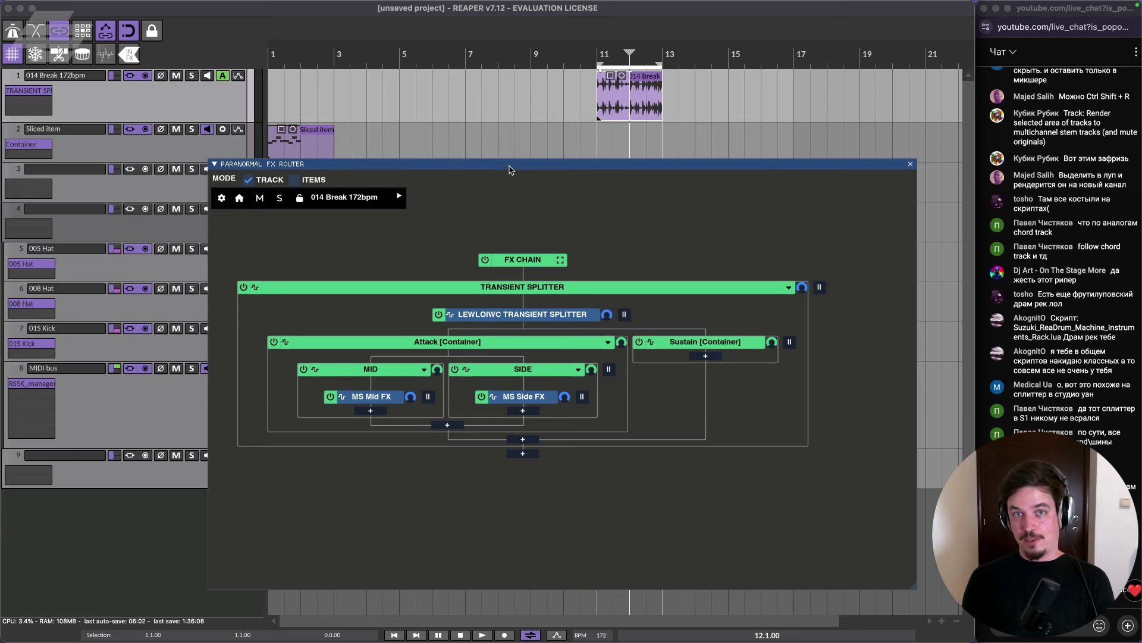
left_click_drag(509, 170, 511, 124)
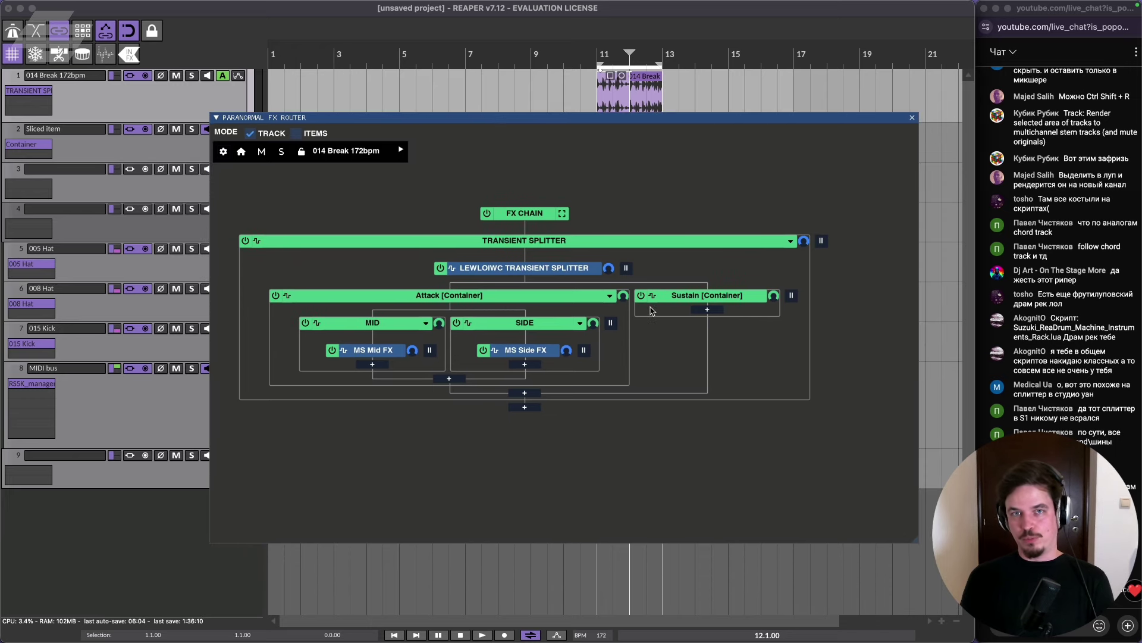
left_click_drag(915, 541, 863, 537)
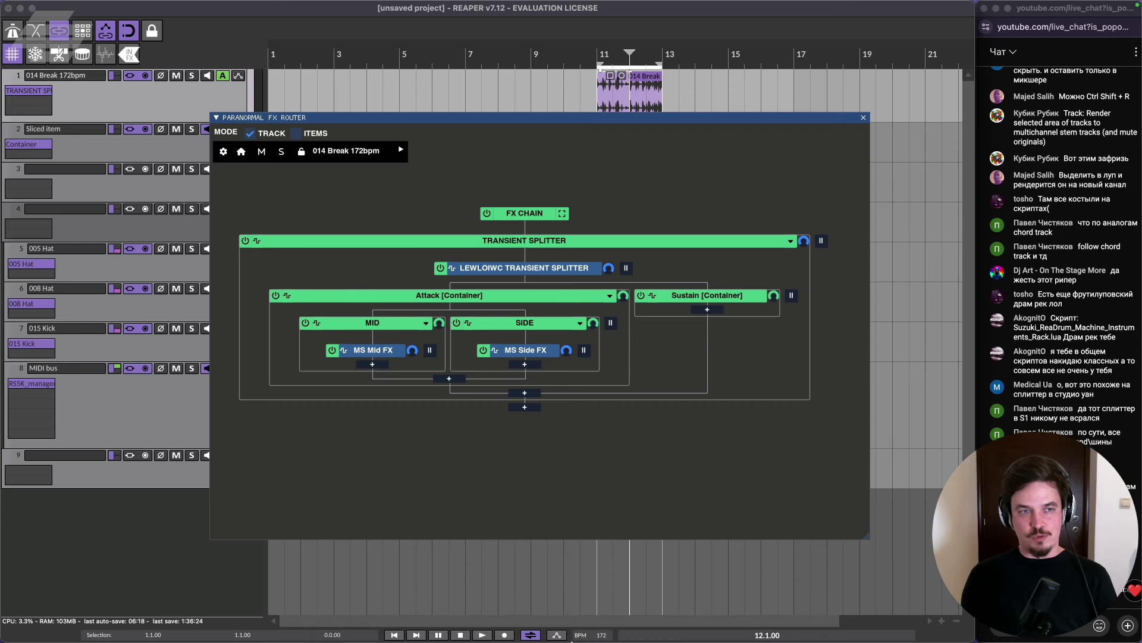
Switch to Ableton Live to view its arrangement, and return to REAPER to reposition the FX router window.
mouse_move(556, 637)
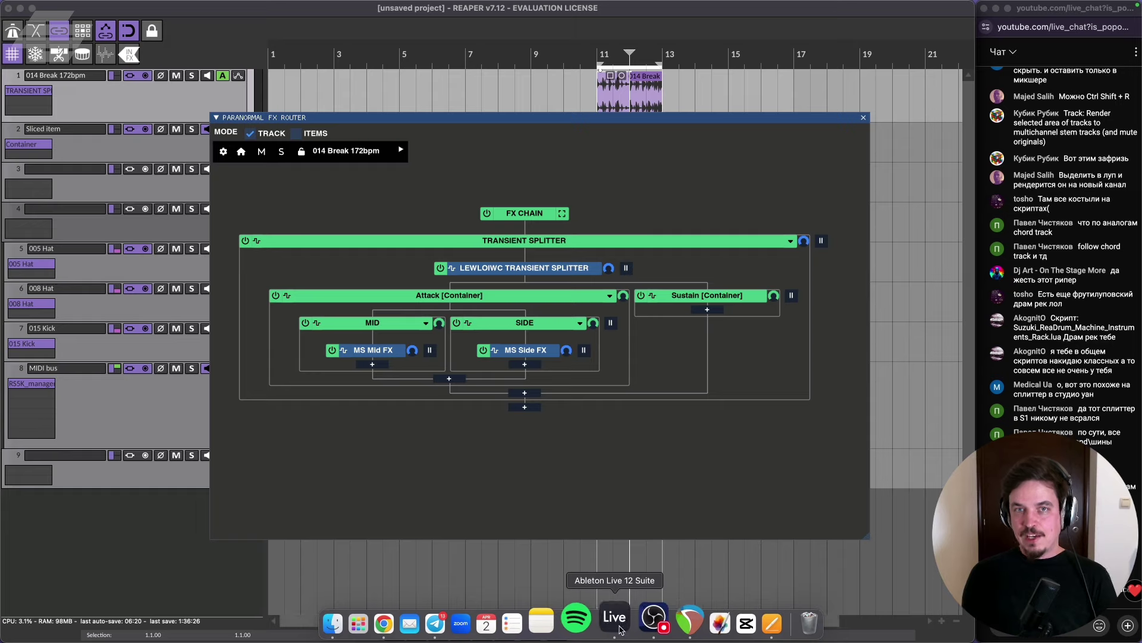
left_click(602, 620)
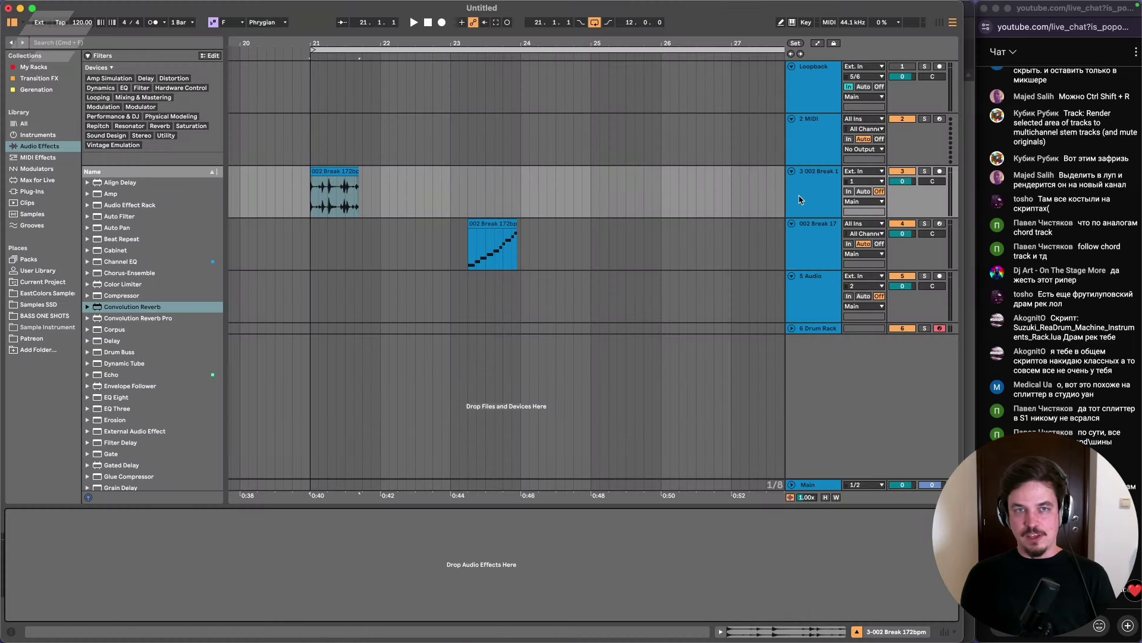
mouse_move(668, 636)
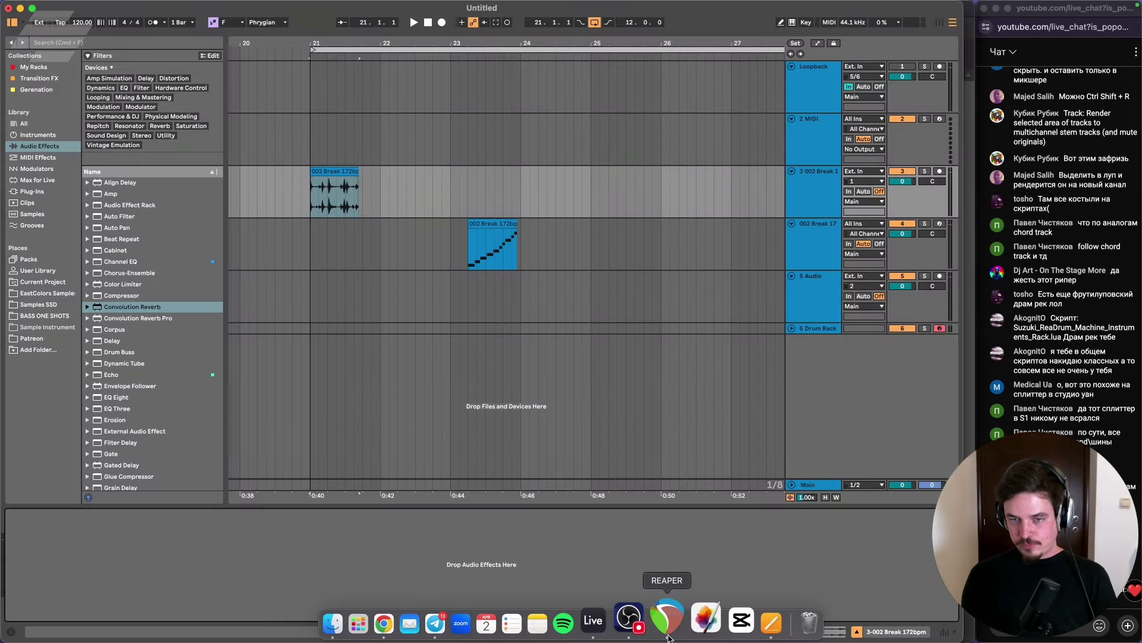
left_click(668, 620)
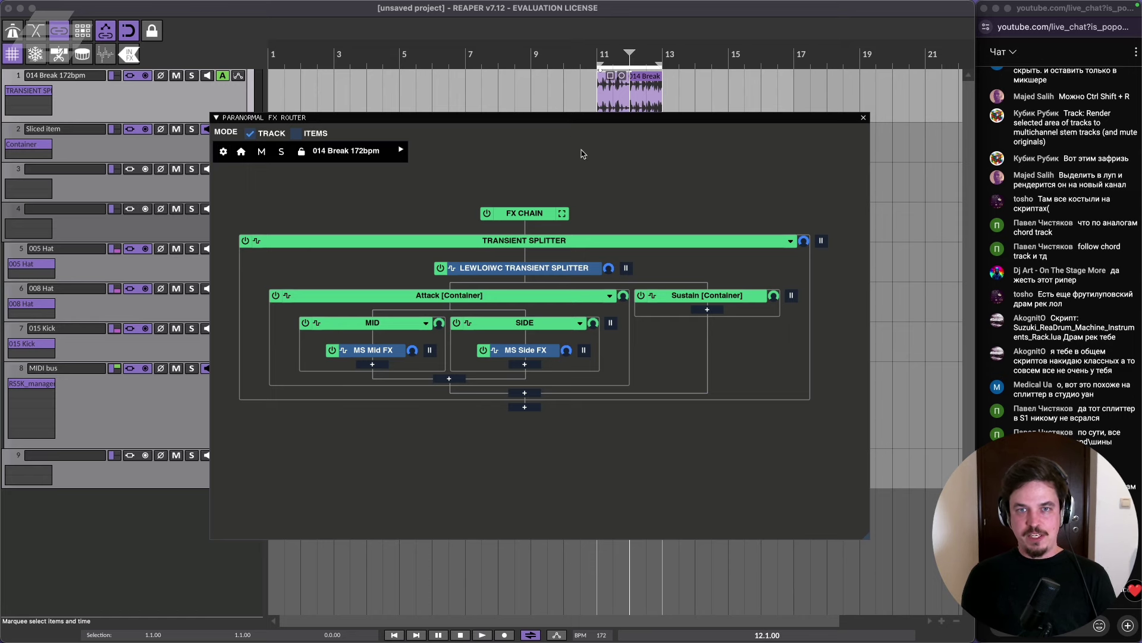
left_click_drag(577, 123, 638, 168)
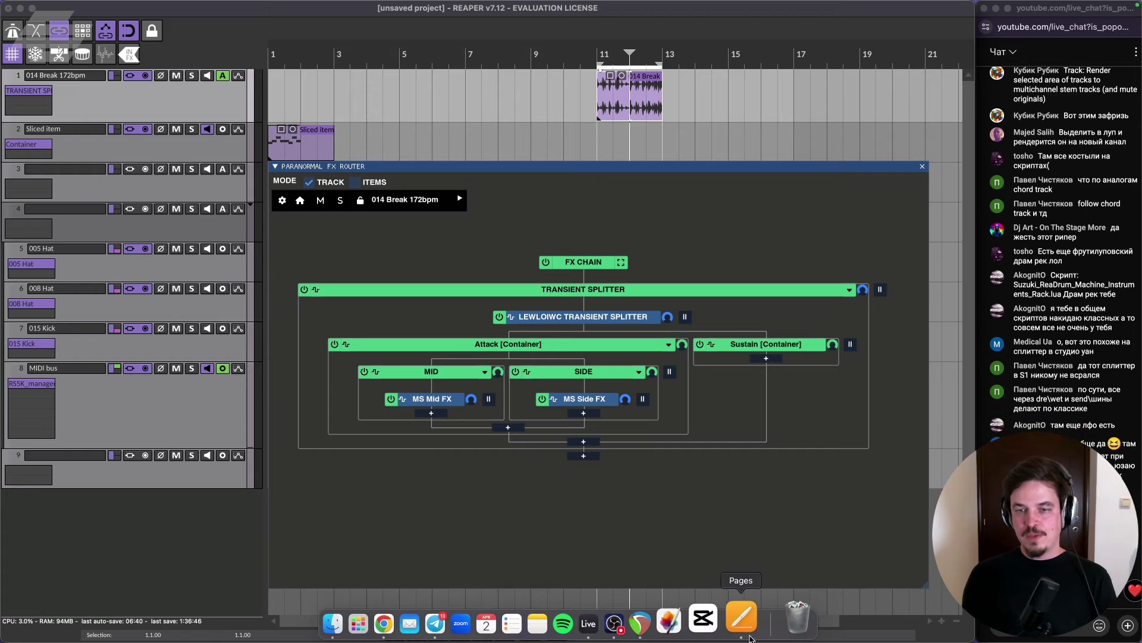
Check the script list in the Pages notes, and return to REAPER's MIDI bus track to close the FX router.
left_click(747, 635)
scroll(397, 520, "down", 1)
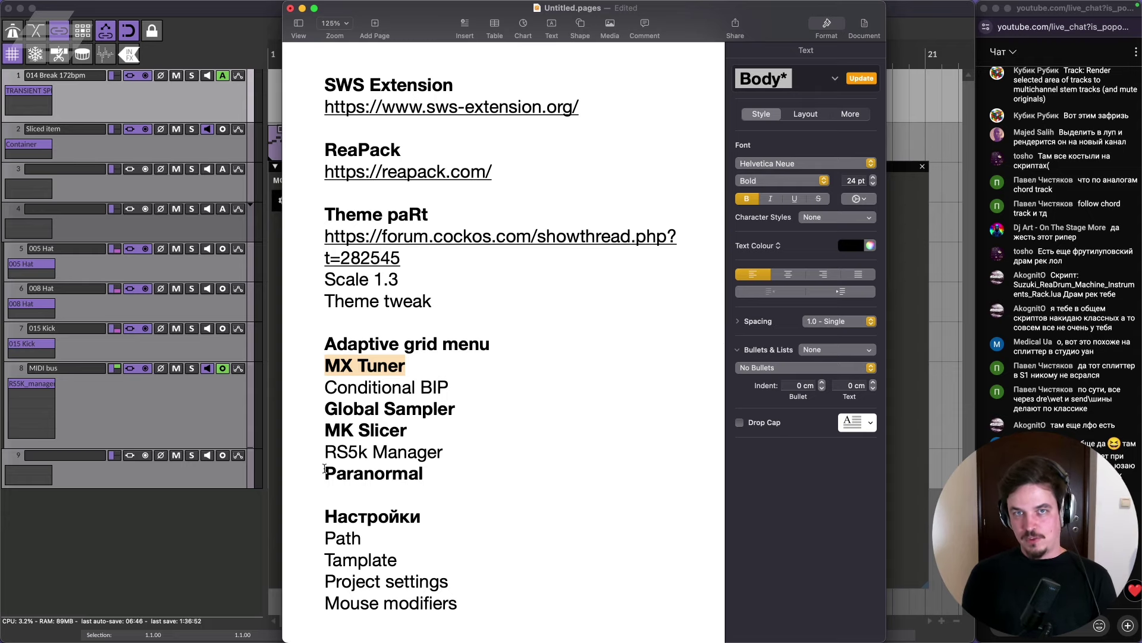
left_click(176, 417)
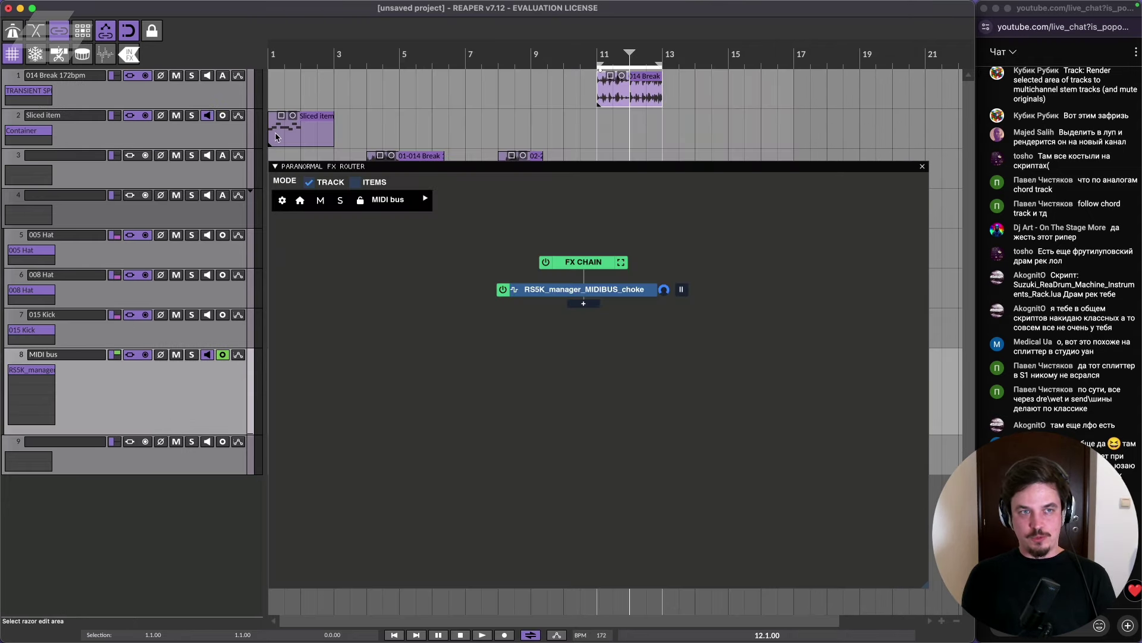
left_click(131, 58)
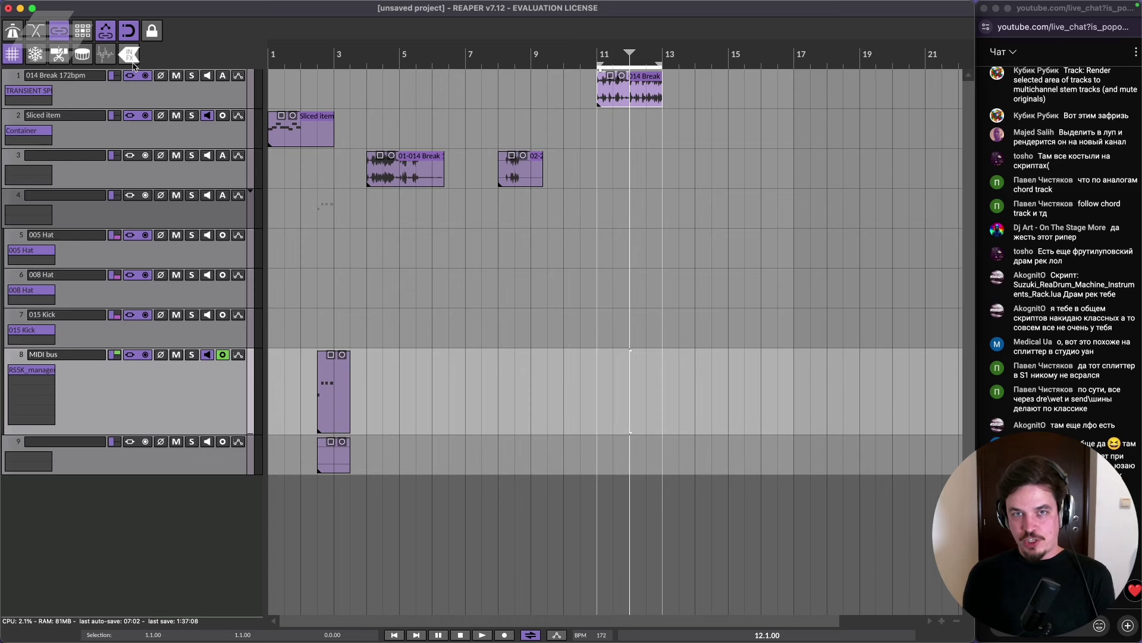
Switch to the browser to show REAPER's download page and the forum's Color Themes and Icon Sets section, and return to REAPER.
key("super+Tab")
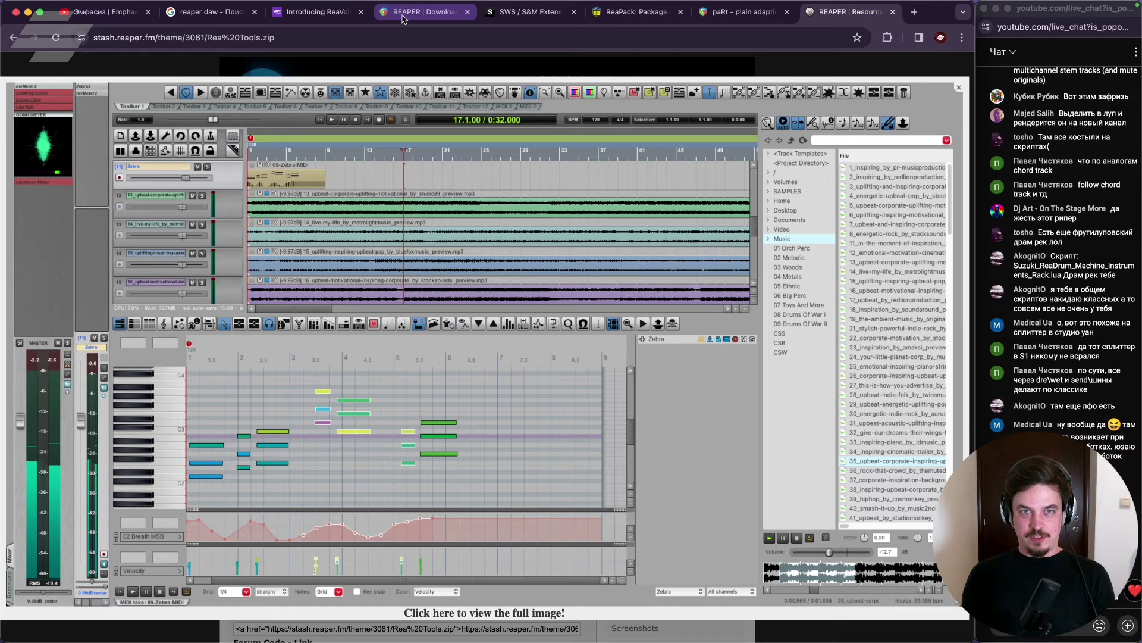
left_click(405, 13)
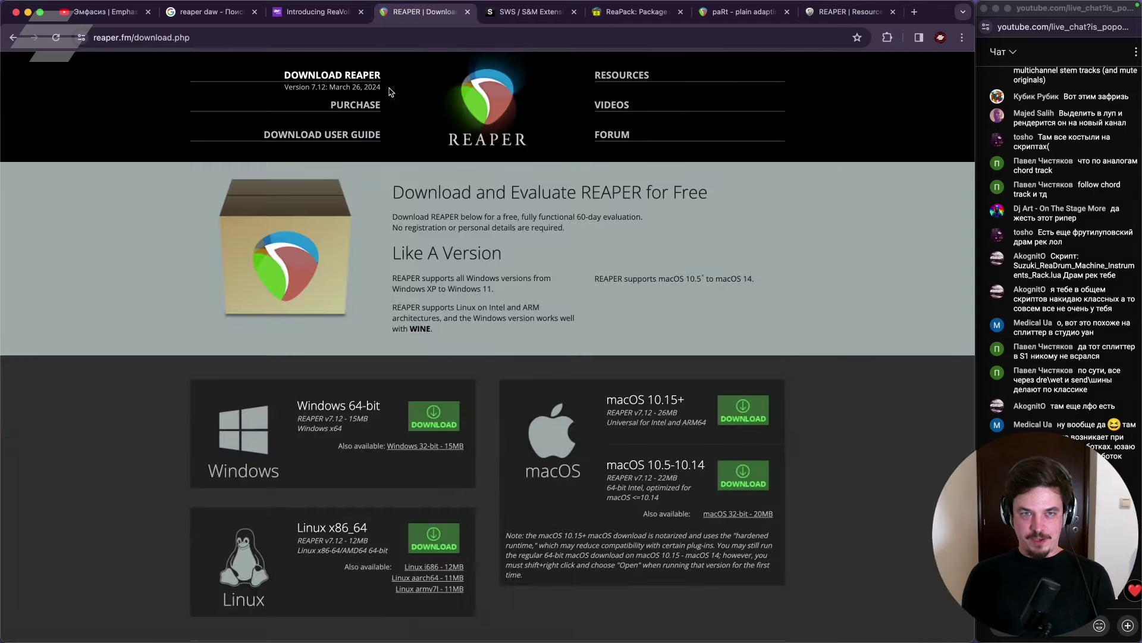
key("super+7")
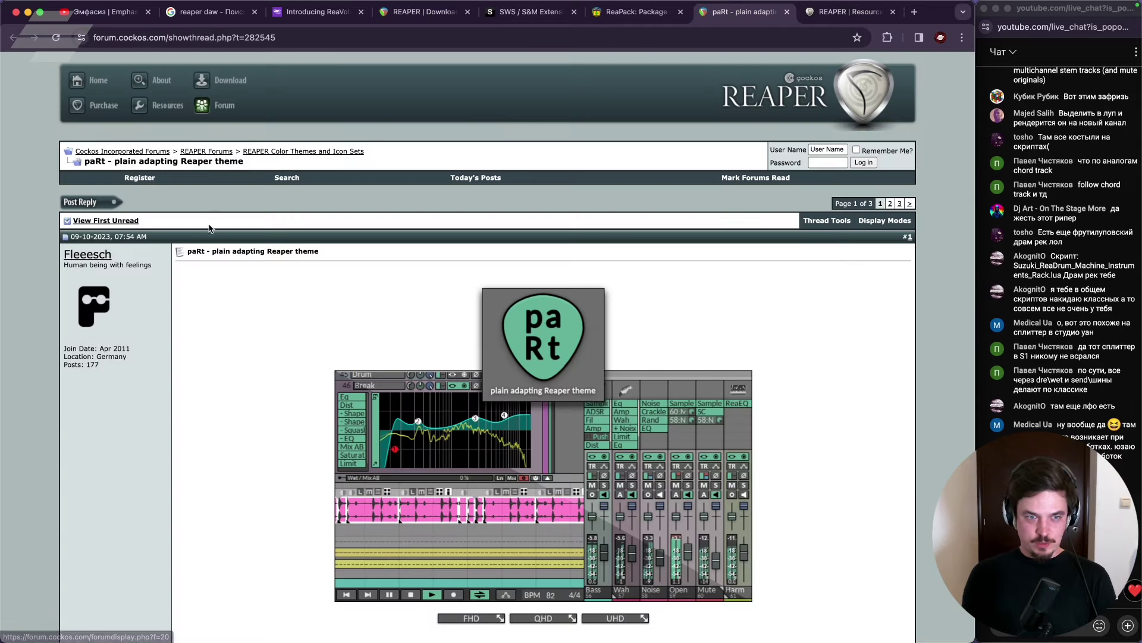
left_click(207, 151)
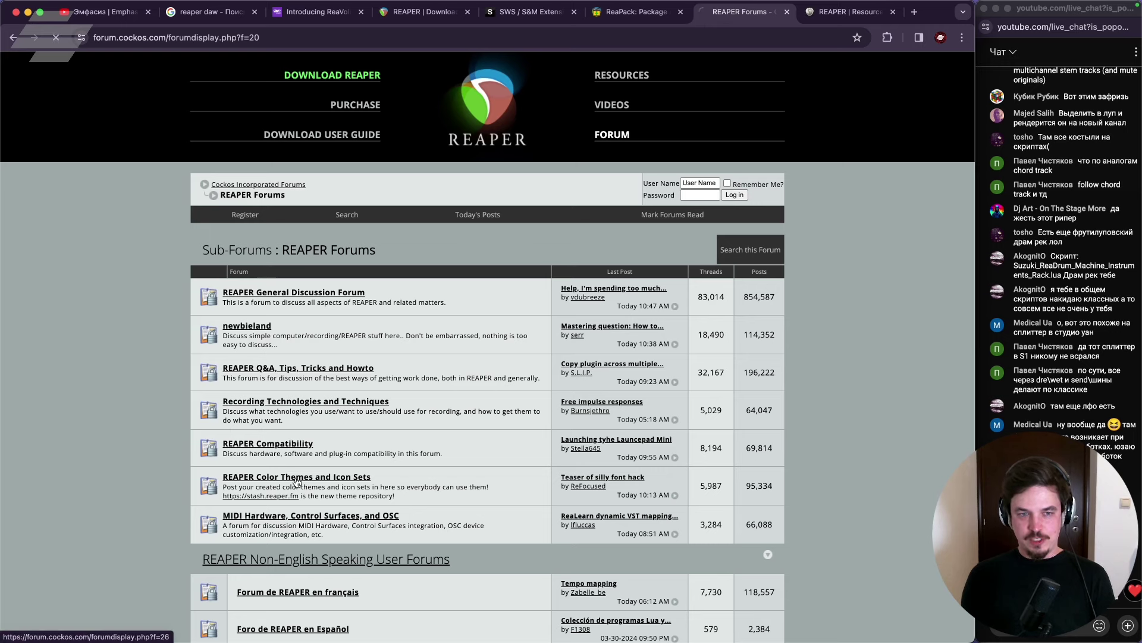
left_click(297, 477)
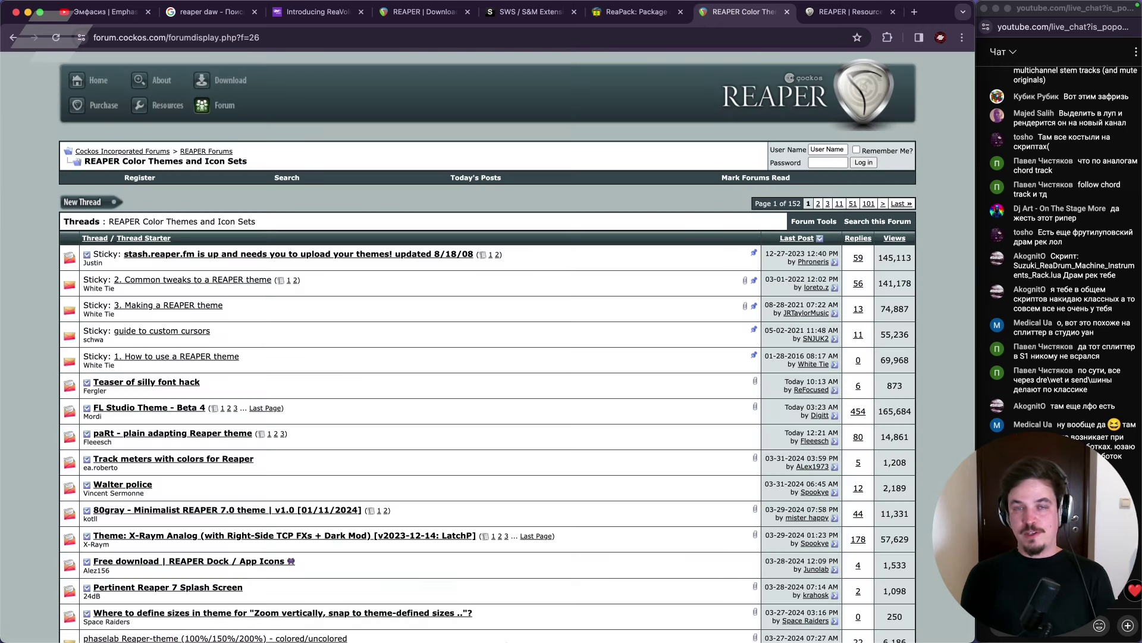
mouse_move(512, 631)
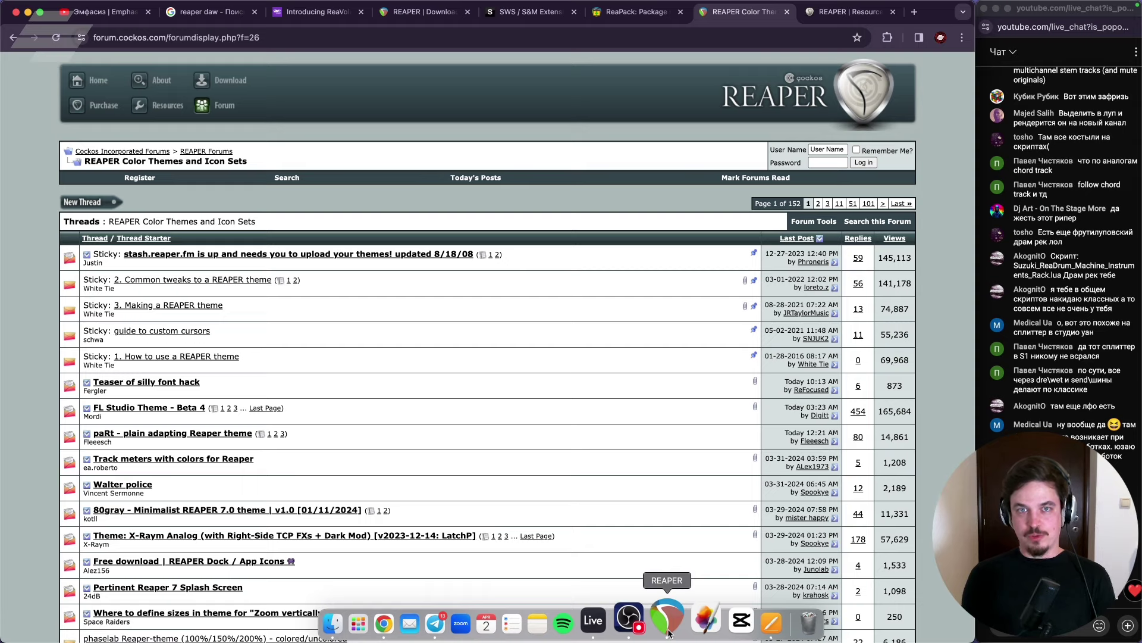
left_click(668, 631)
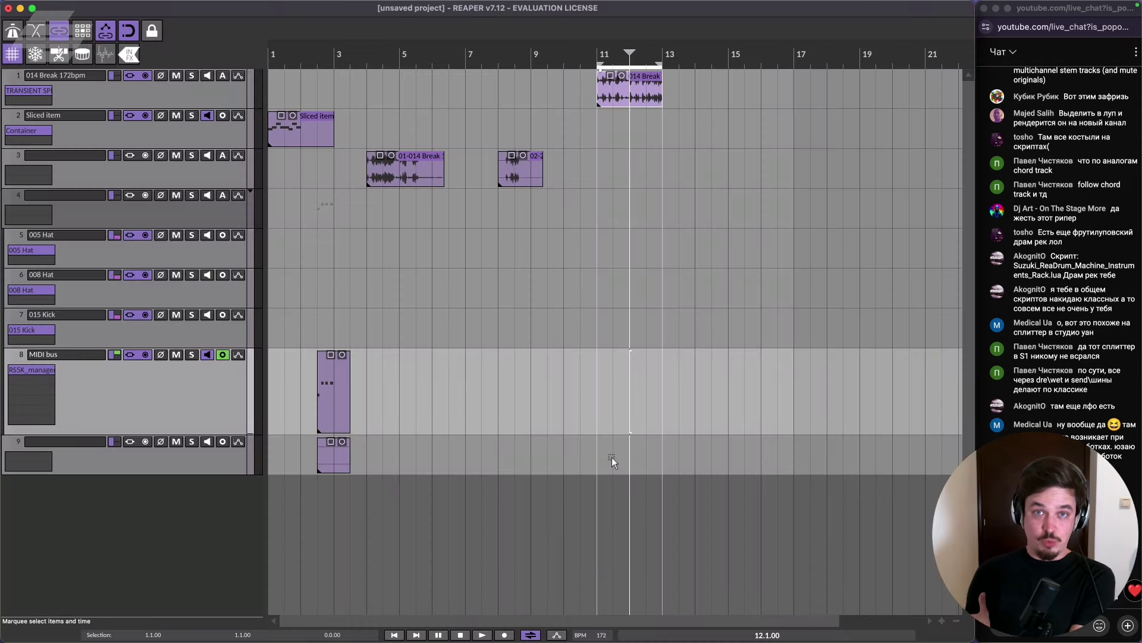
Consult the settings list in the Pages notes, look at REAPER's General and Paths preferences, and cancel without changes.
key("super+Tab")
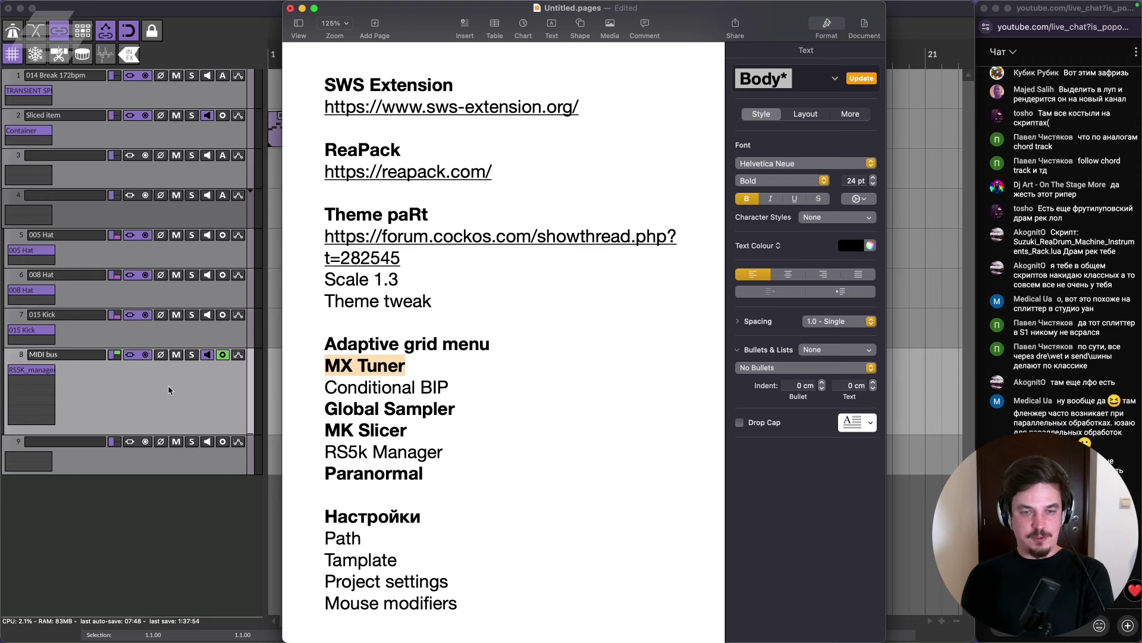
key("super+Tab")
key("super+comma")
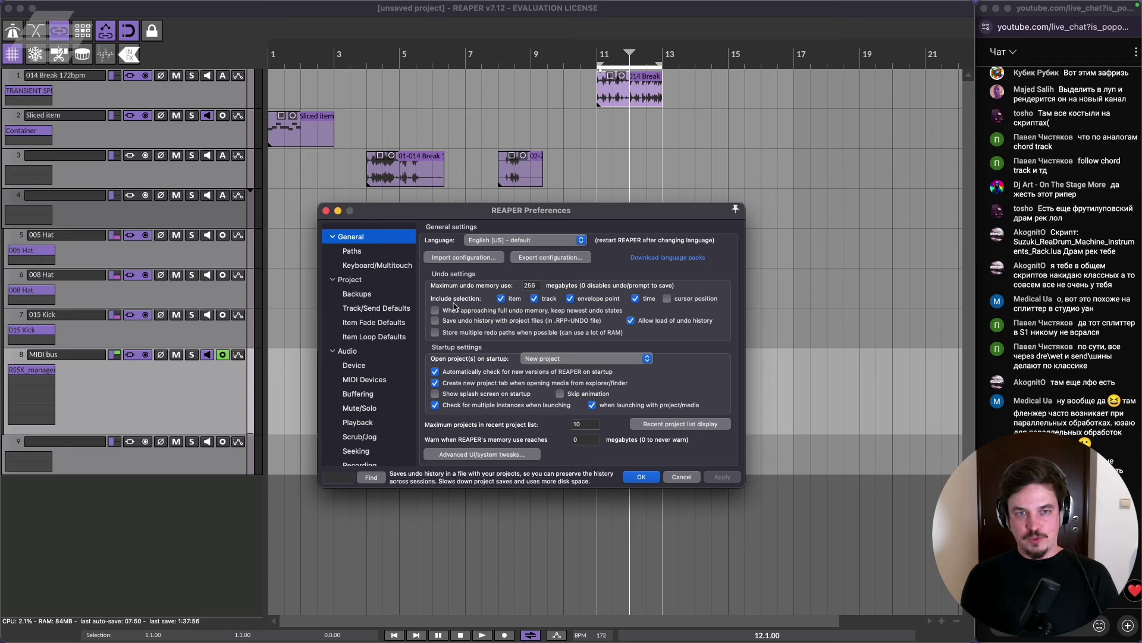
left_click_drag(451, 214, 413, 209)
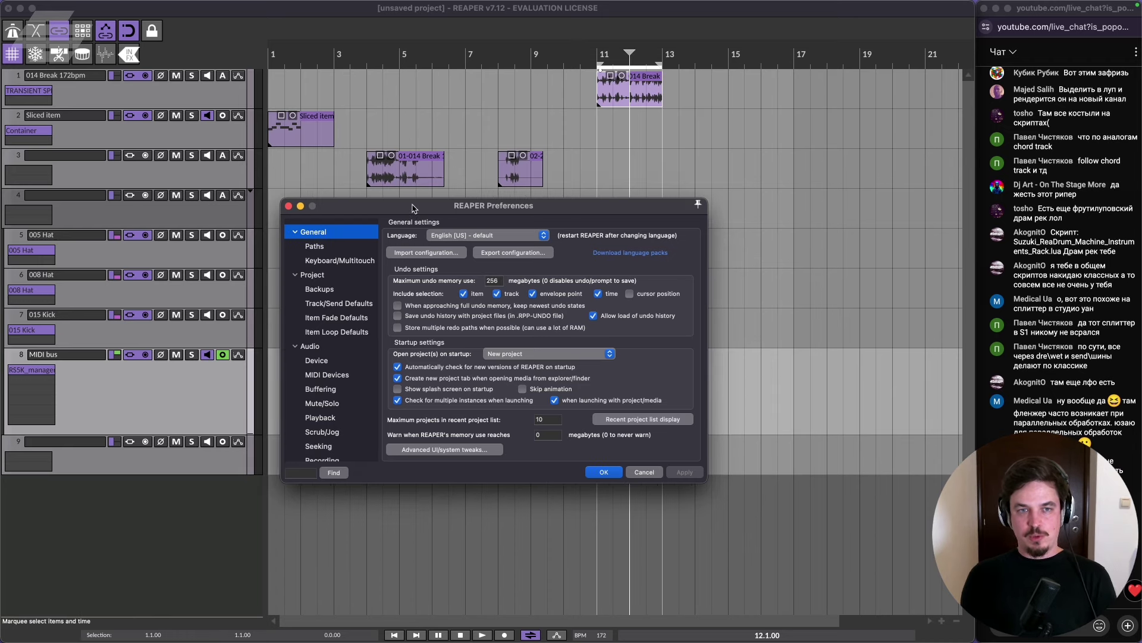
left_click(327, 247)
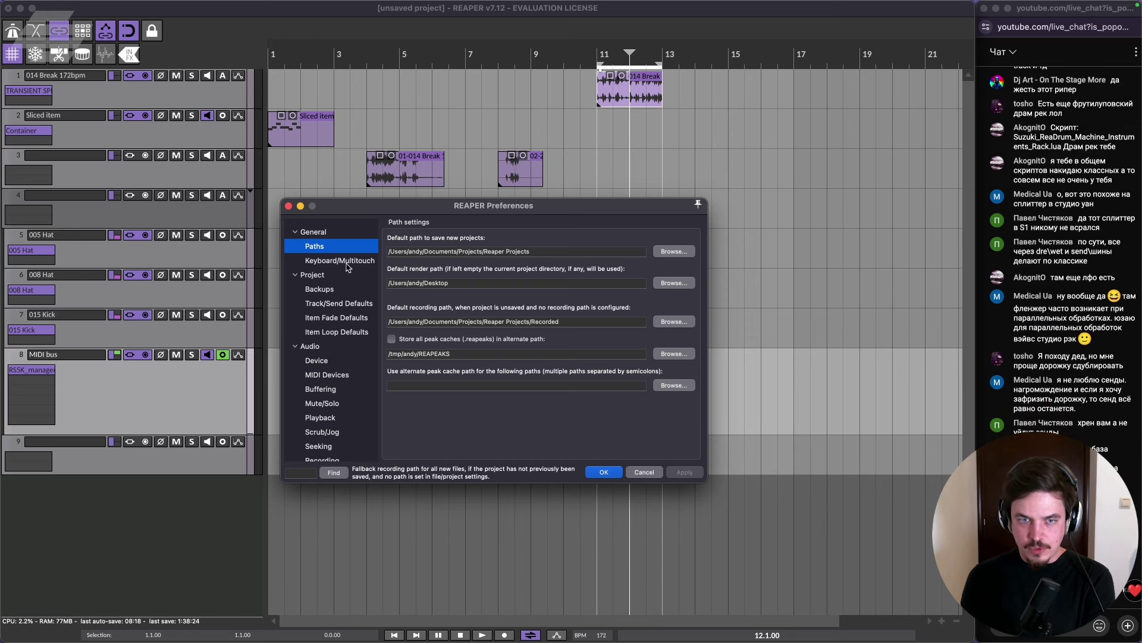
left_click(324, 234)
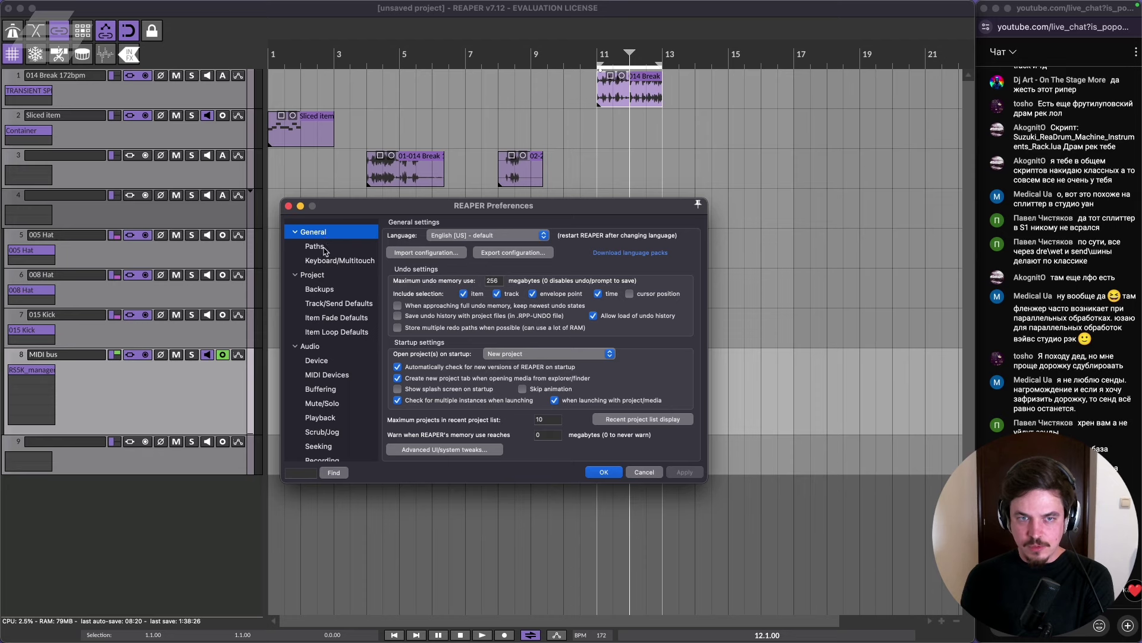
left_click(326, 247)
left_click(642, 472)
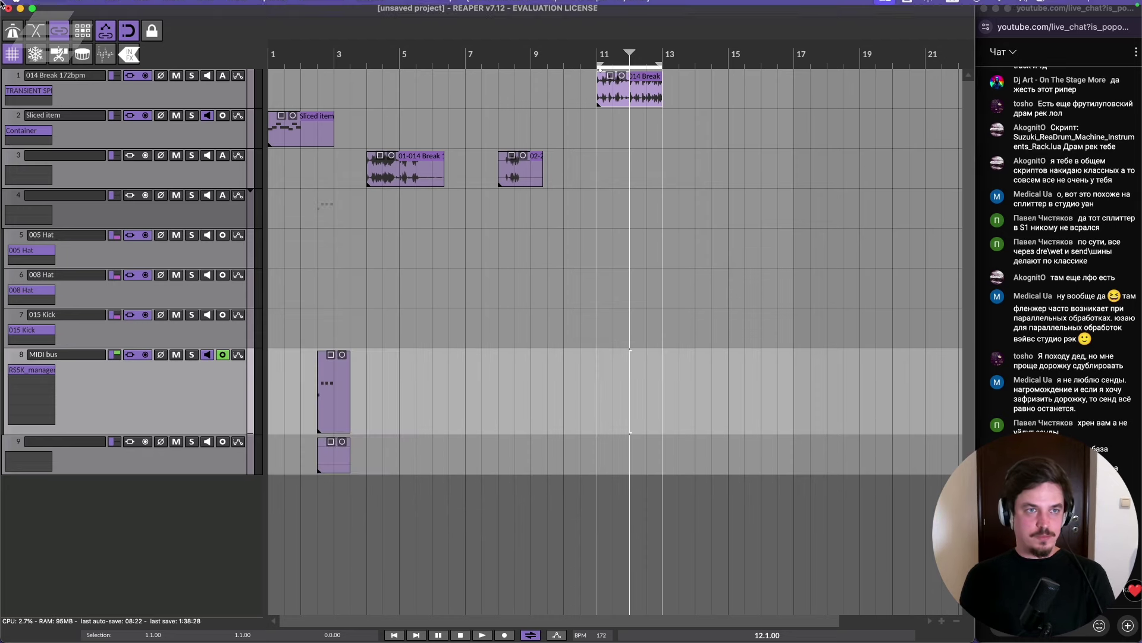
Review the media and secondary recording paths in the project settings, glance at Finder, and close the settings unchanged.
left_click(59, 7)
mouse_move(84, 7)
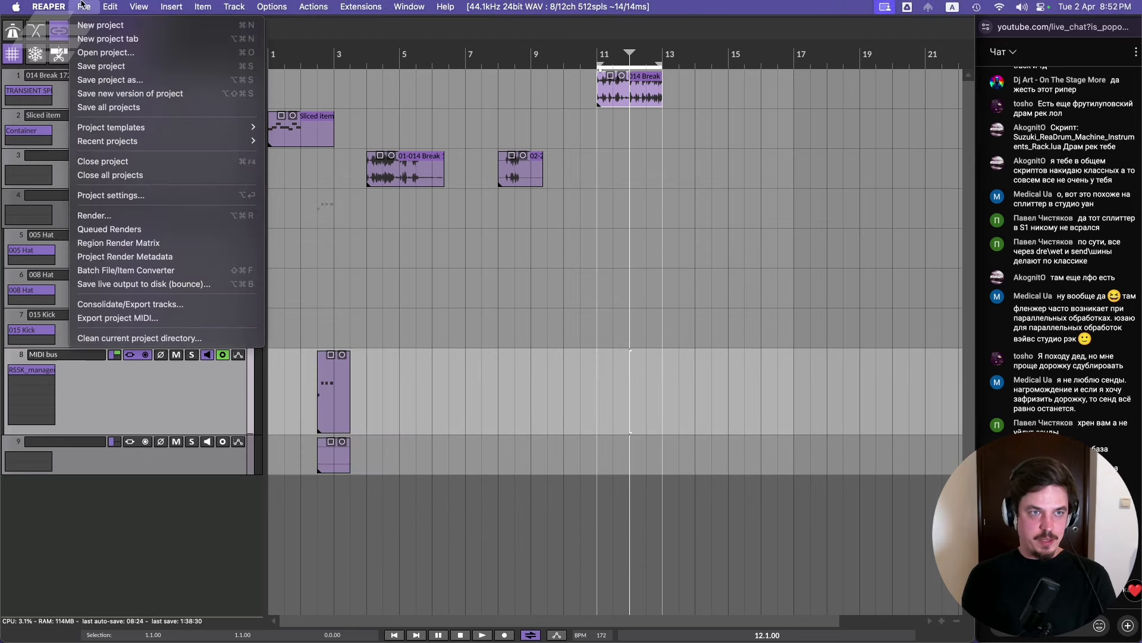
left_click(114, 197)
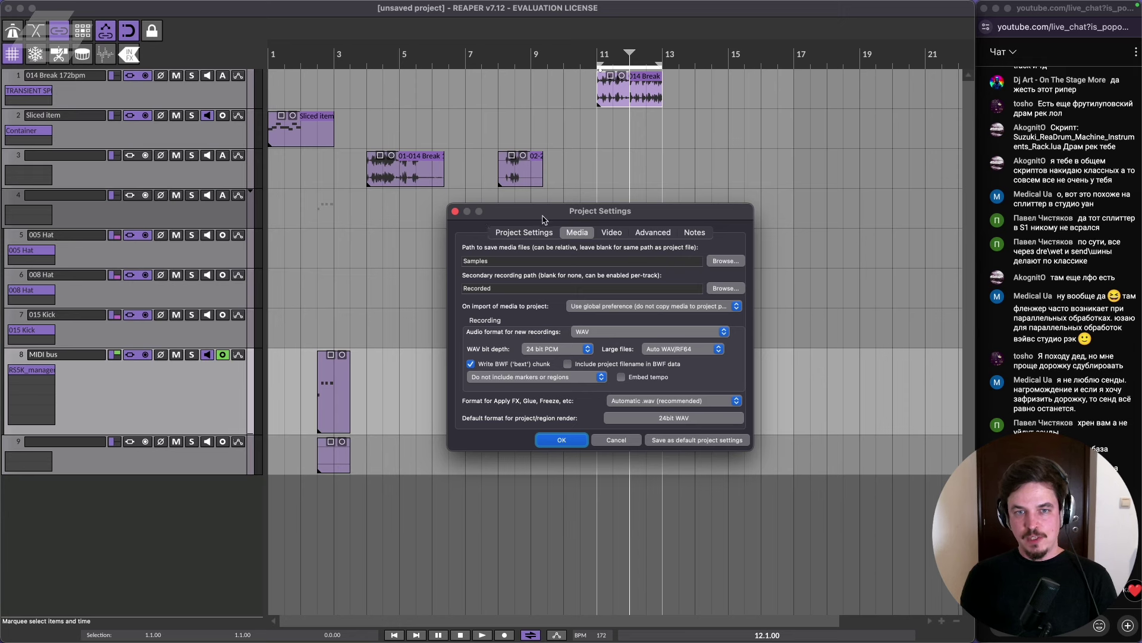
left_click_drag(543, 220, 503, 217)
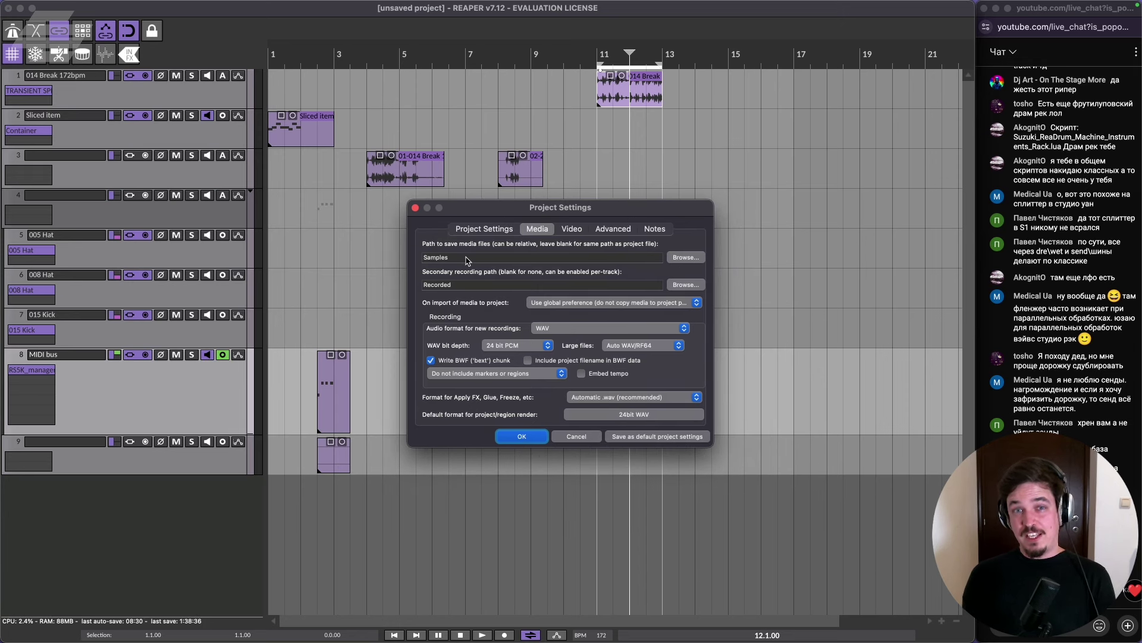
left_click(364, 622)
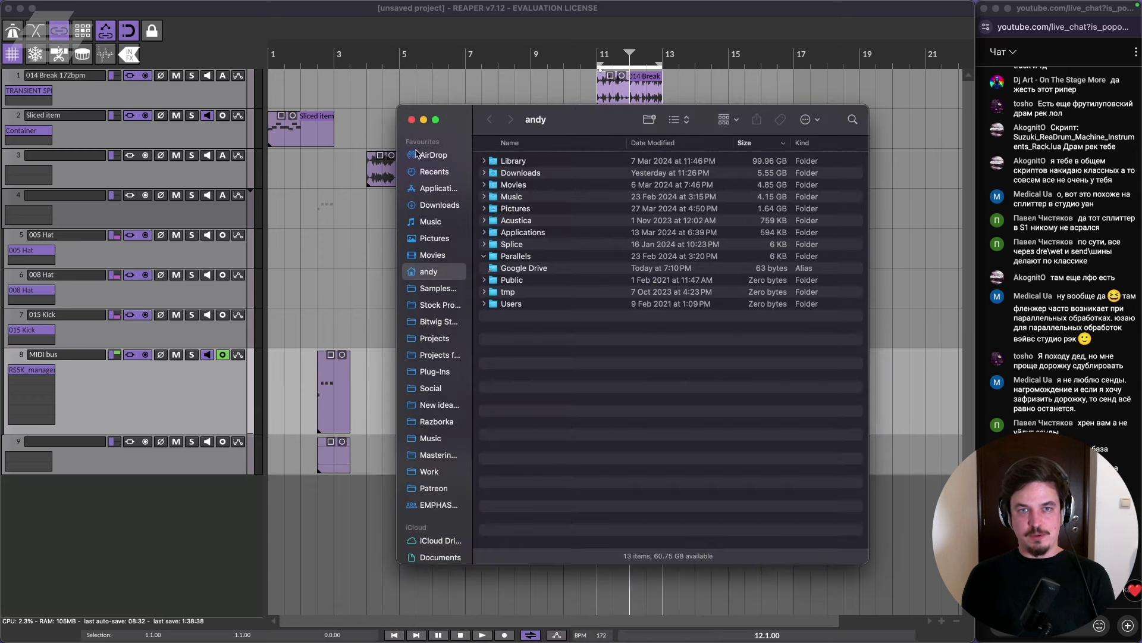
left_click(367, 39)
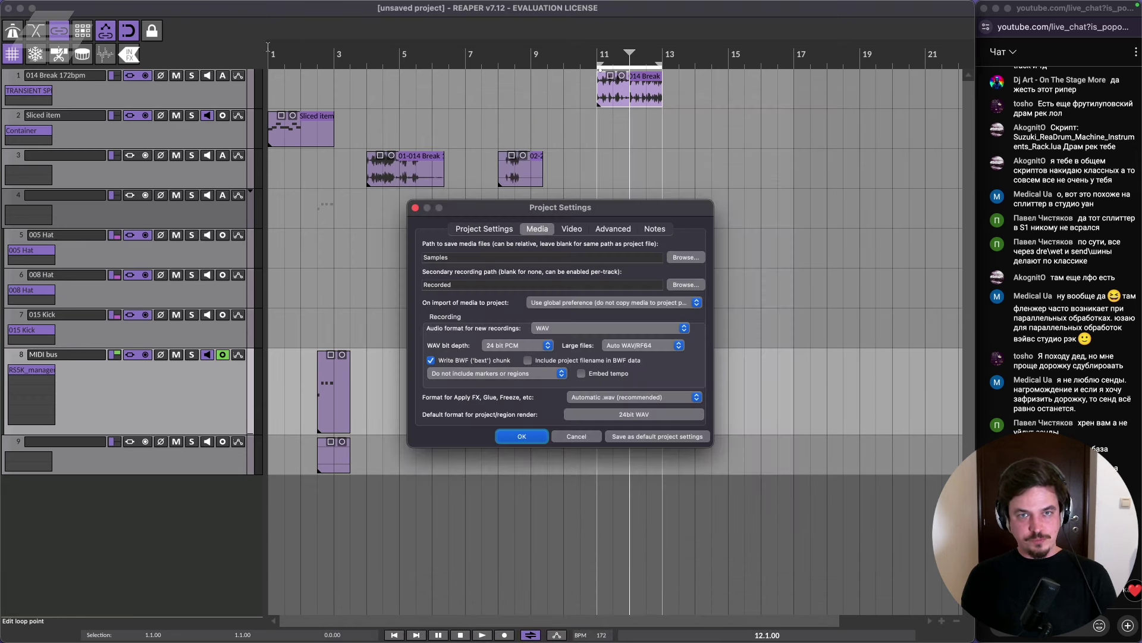
left_click(415, 208)
Save the project as "my new" in Reaper Projects, with its own subdirectory and all media copied into the project directory.
left_click(84, 7)
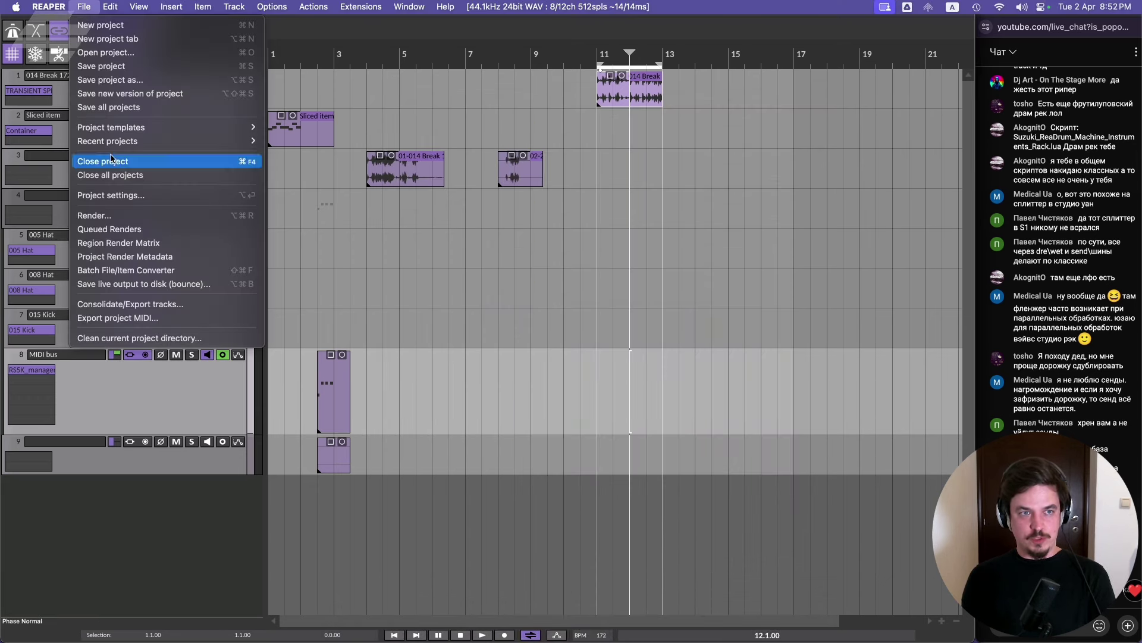
left_click(132, 81)
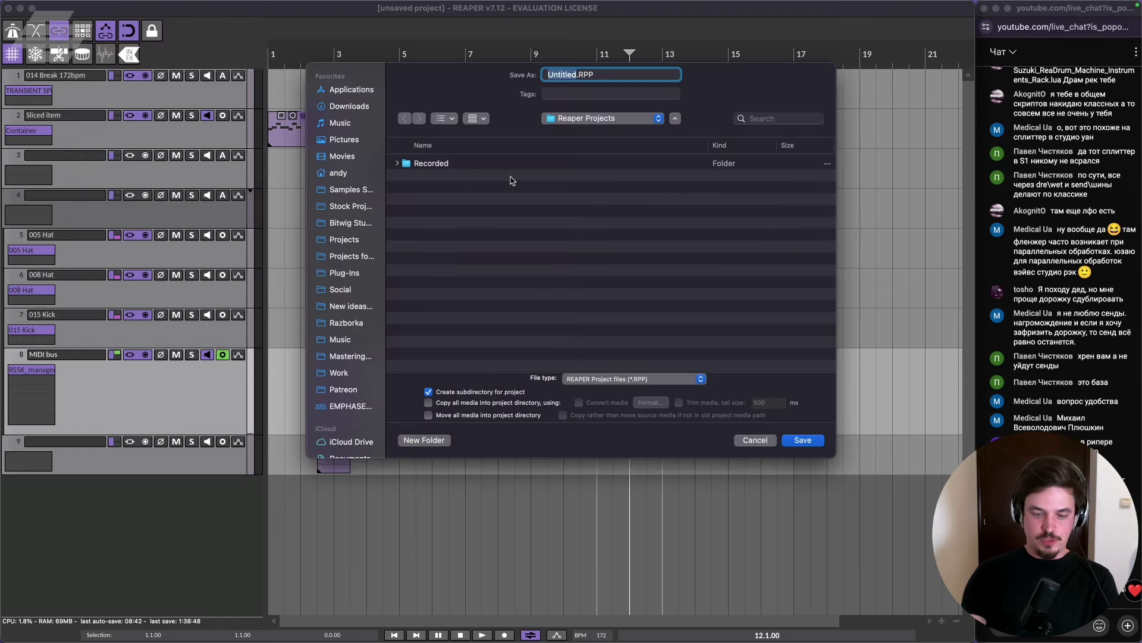
type("my new")
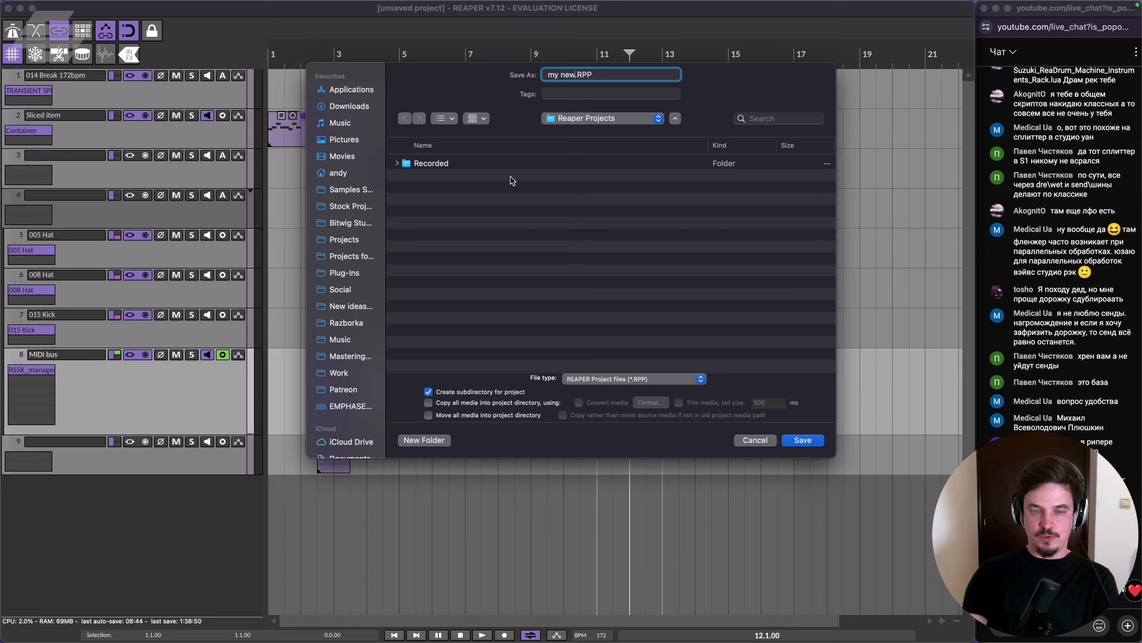
left_click(479, 403)
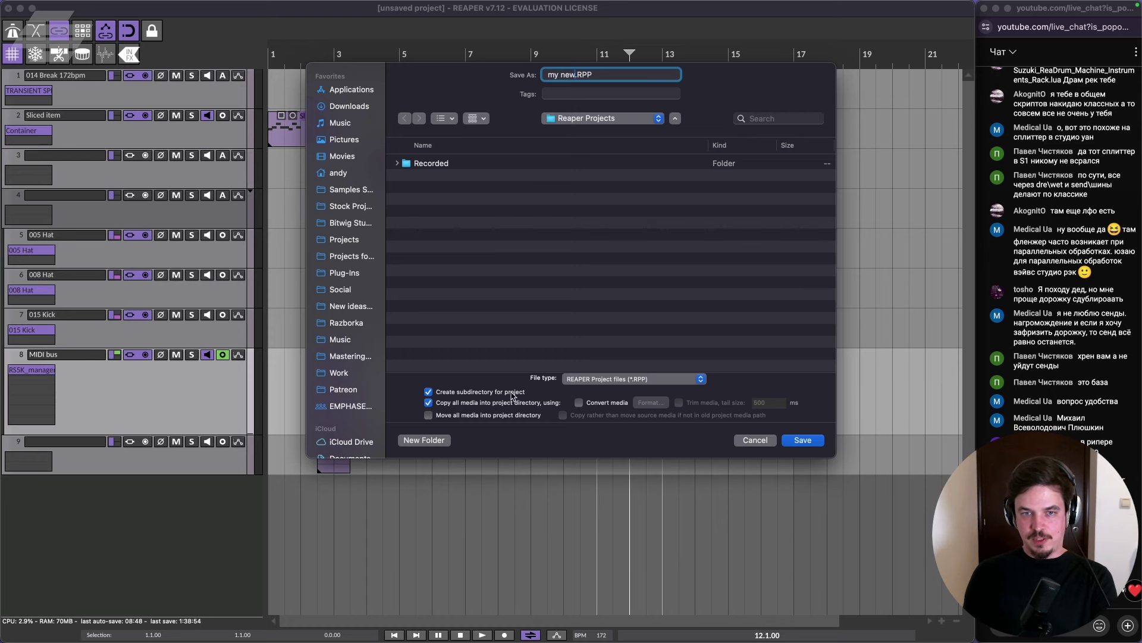
left_click(803, 440)
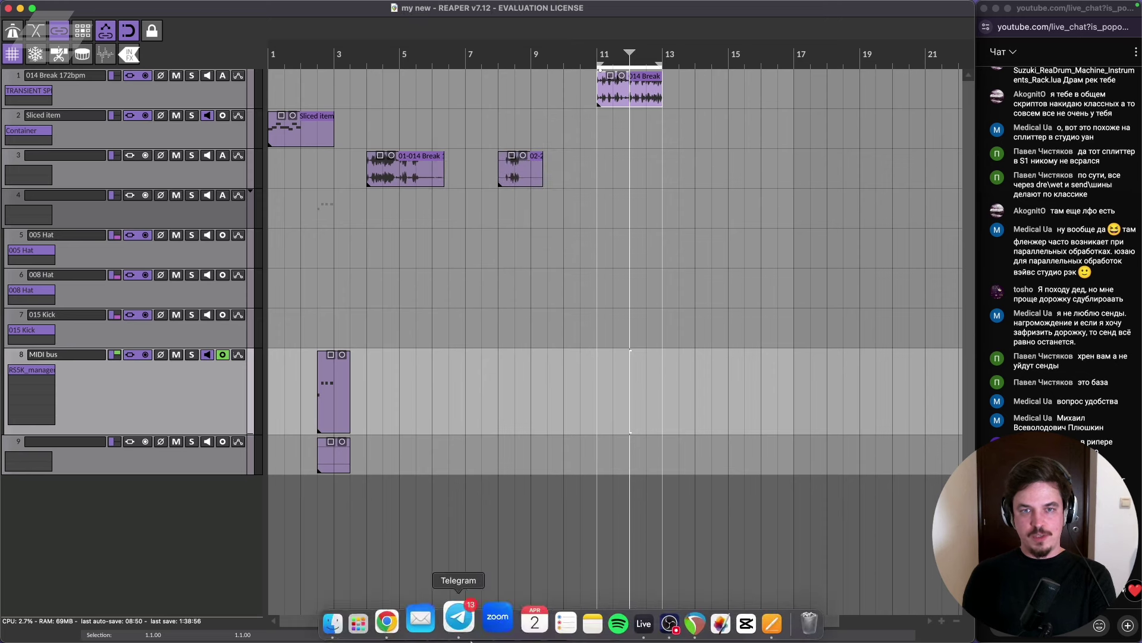
Switch to Finder and examine the "my new" project folder and the Recorded folder inside Reaper Projects.
left_click(333, 623)
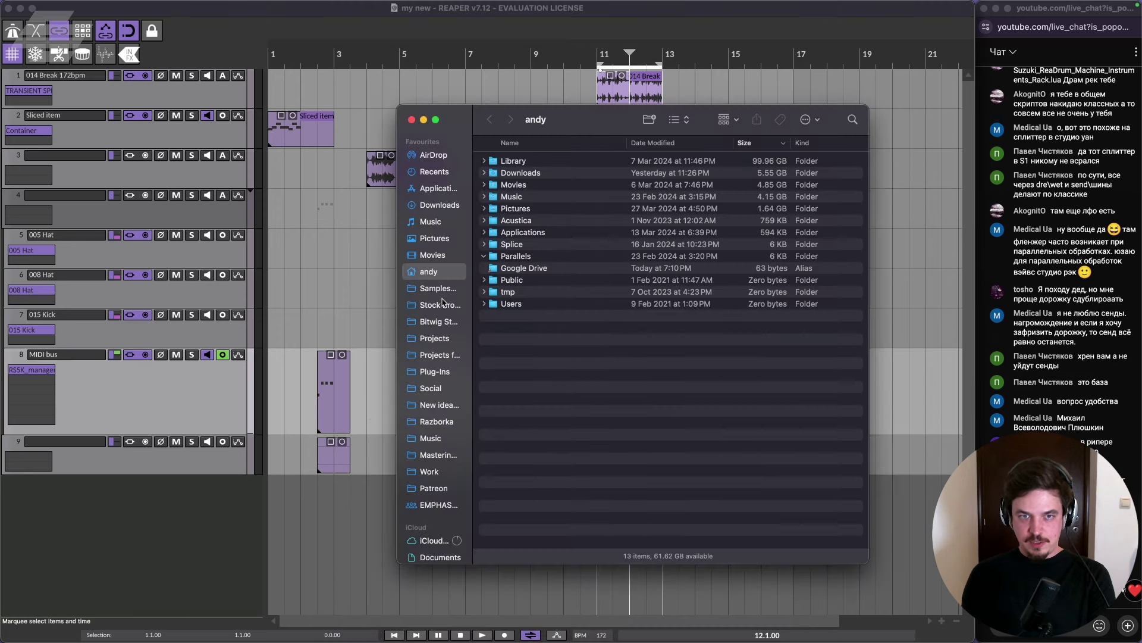
left_click(435, 338)
double_click(523, 165)
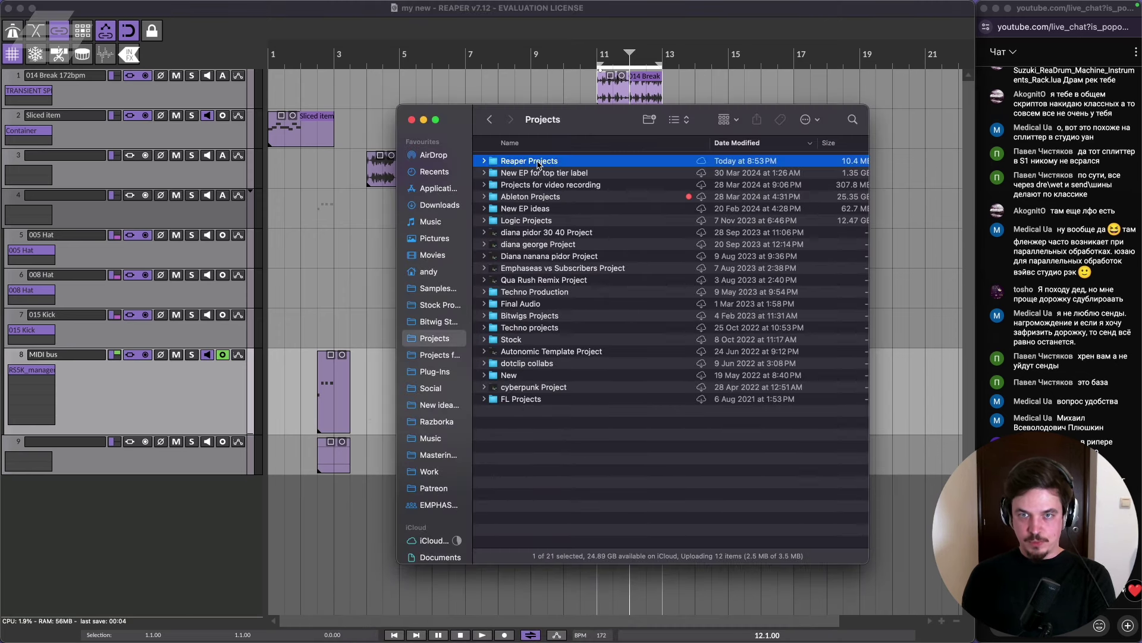
double_click(515, 161)
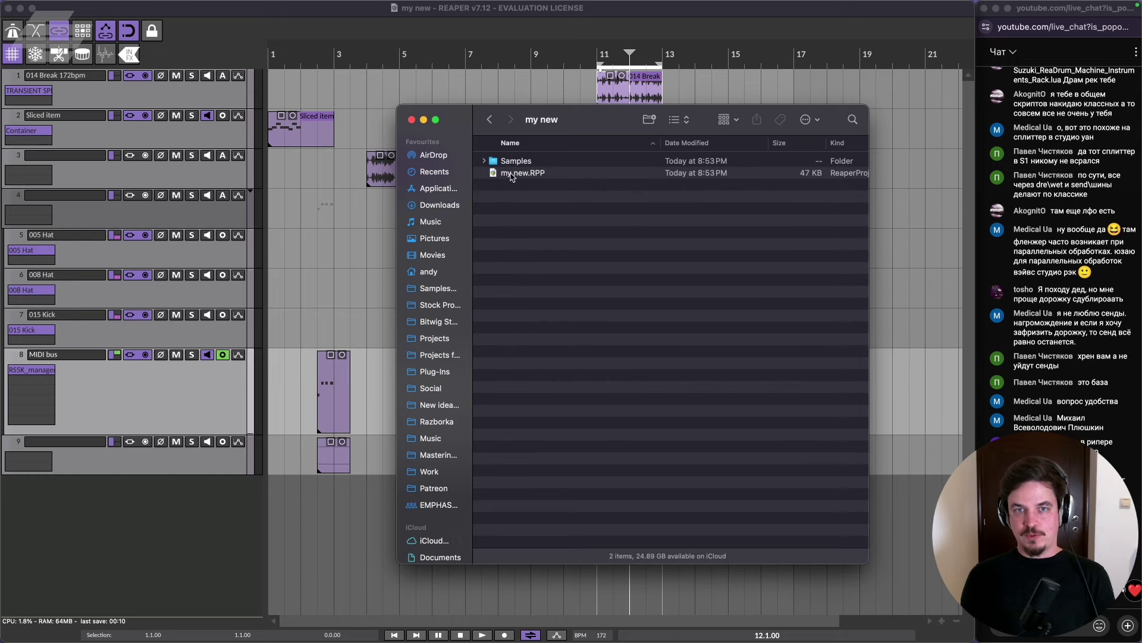
left_click(510, 175)
key("cmd+Up")
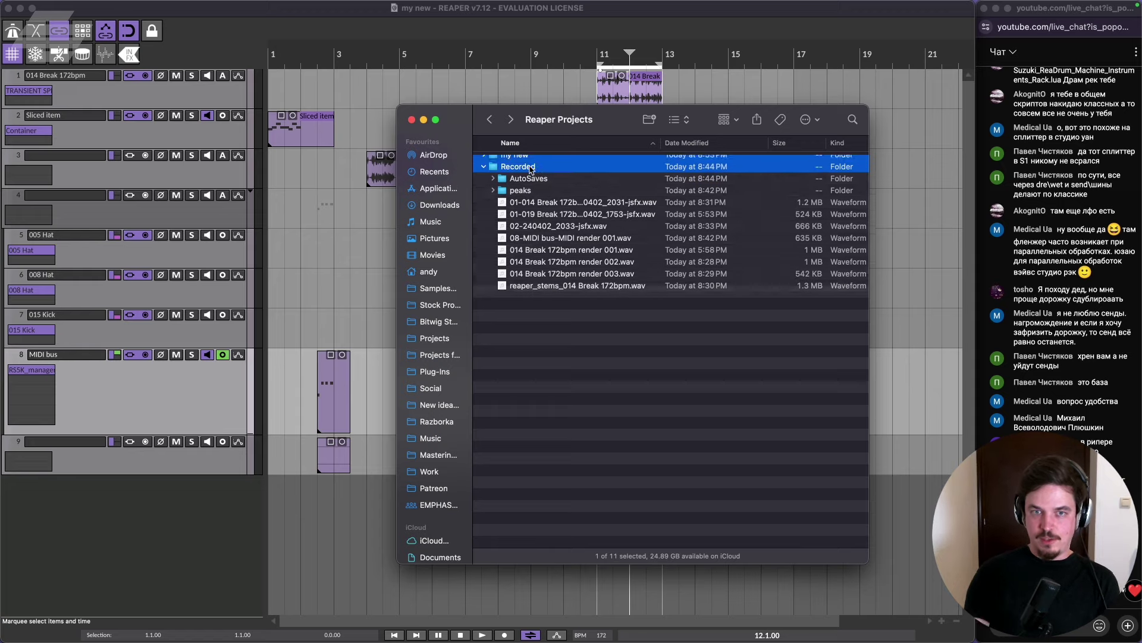
Return to REAPER and clear the path for saving media files in the project settings, keeping Recorded as the secondary recording path.
left_click(563, 28)
left_click(84, 6)
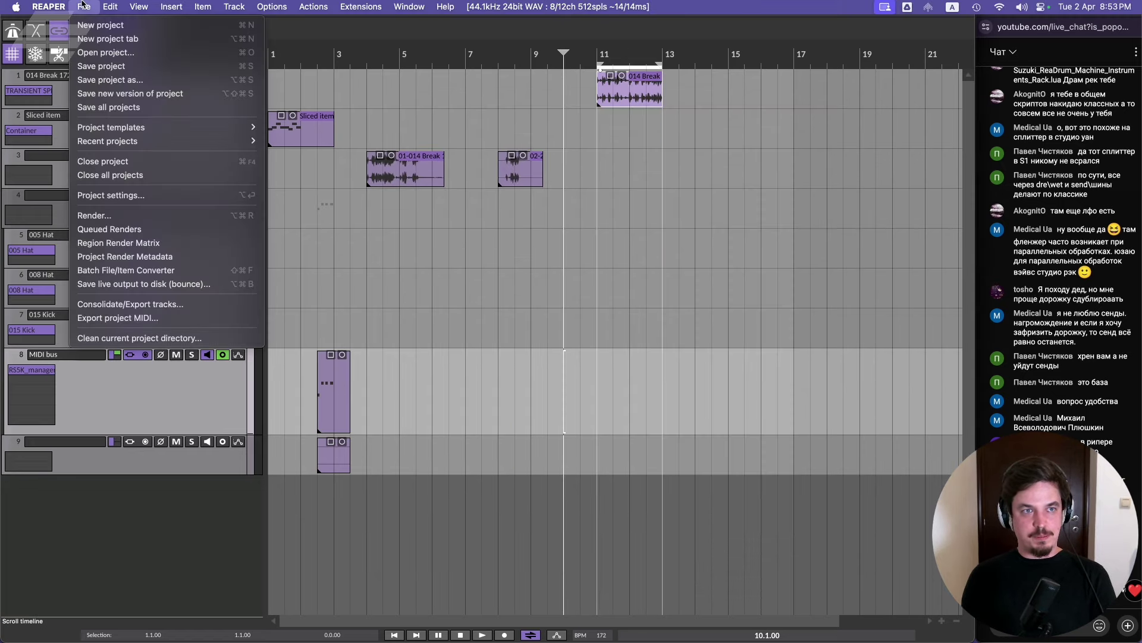
left_click(125, 196)
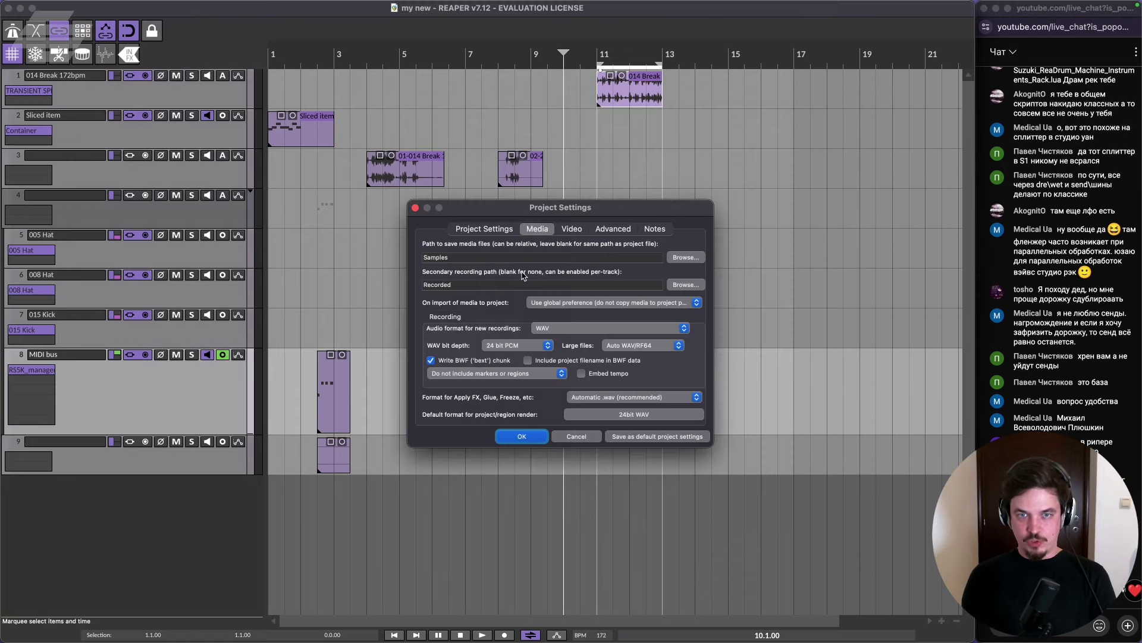
double_click(418, 258)
key("BackSpace")
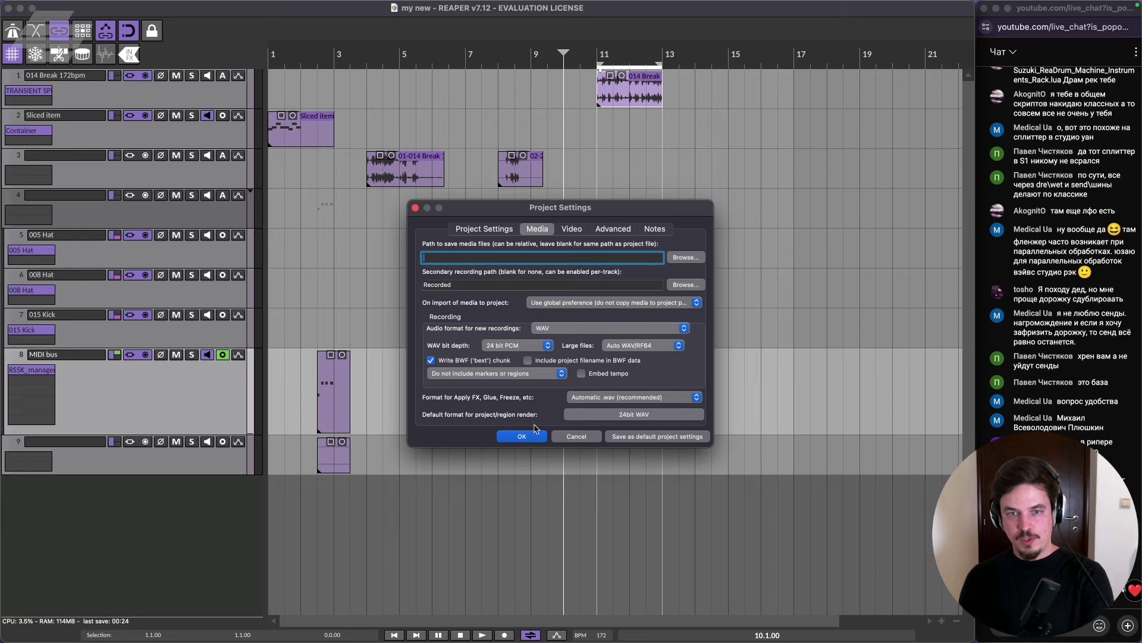
left_click(521, 437)
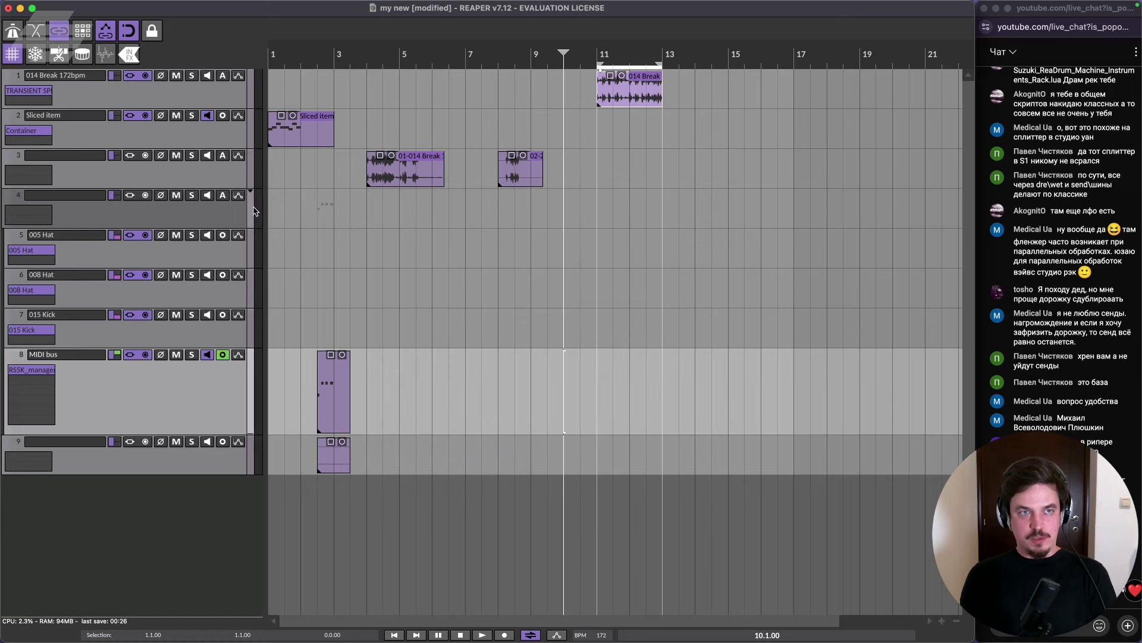
Save the project under the new name "myewe" in Reaper Projects, with media copying on and no subdirectory.
left_click(84, 7)
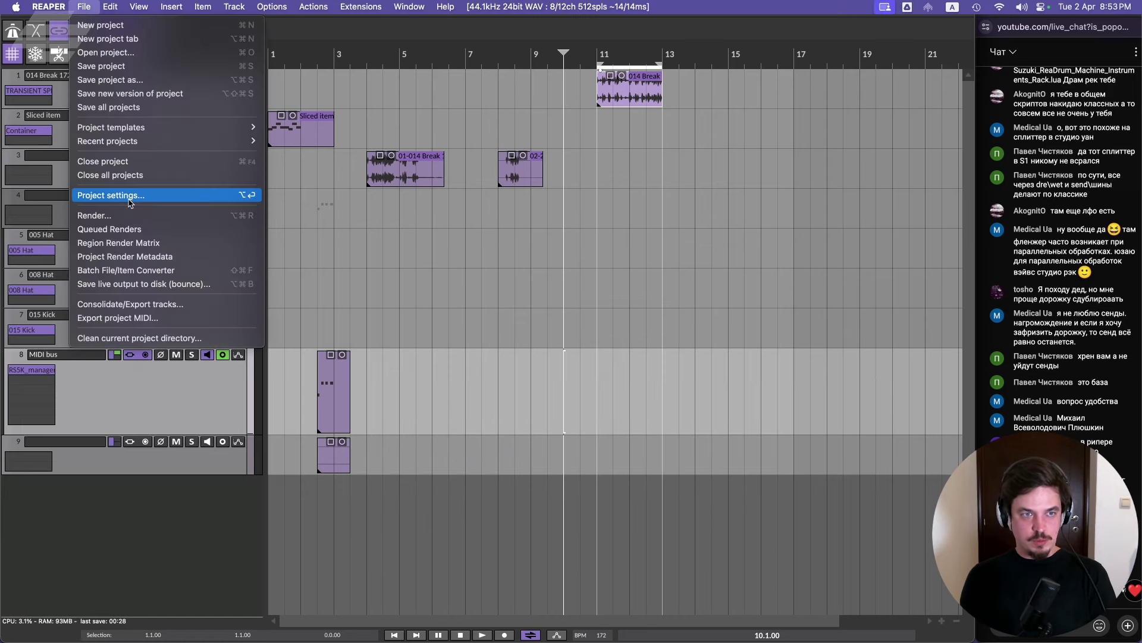
left_click(148, 83)
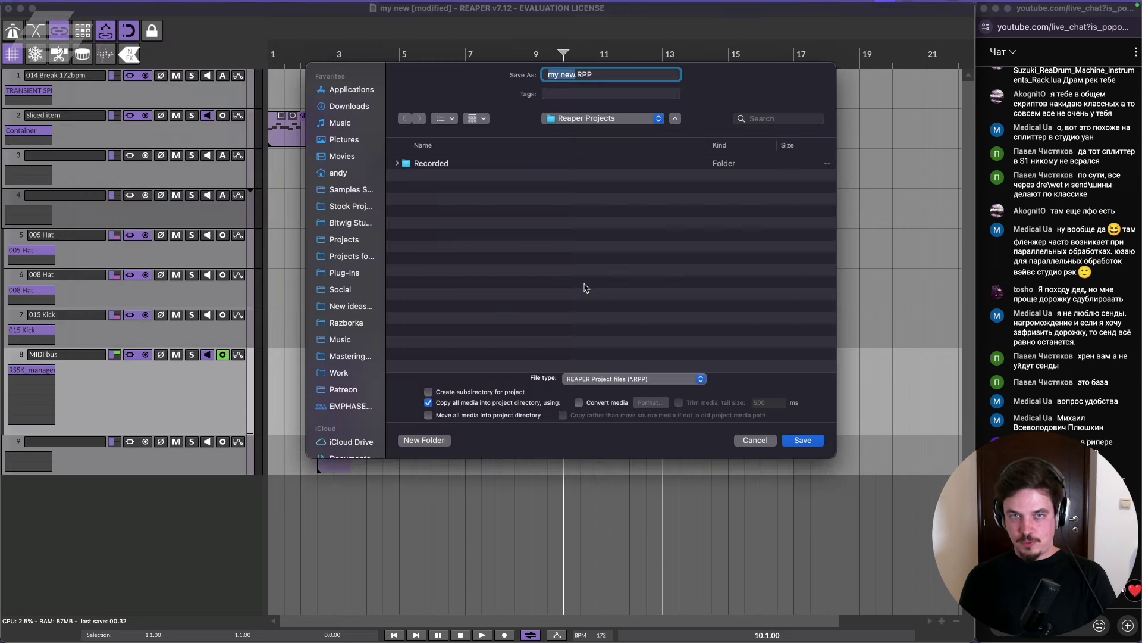
type("test")
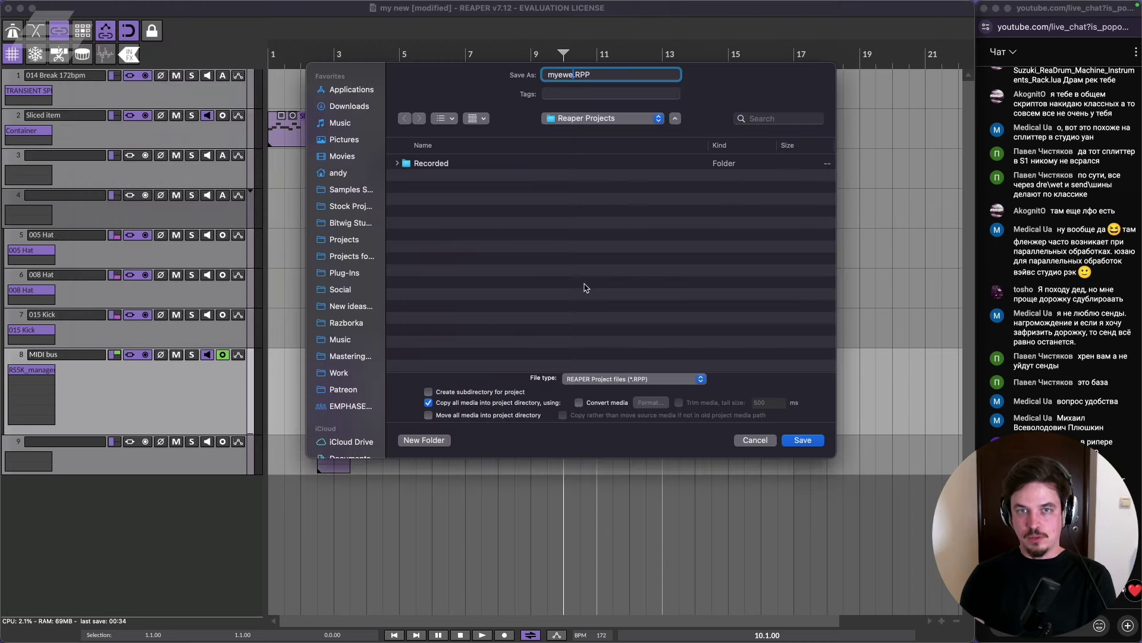
key("Escape")
Check the Reaper Projects folder in Finder for the myewe.RPP file and its media, and return to REAPER.
left_click(516, 625)
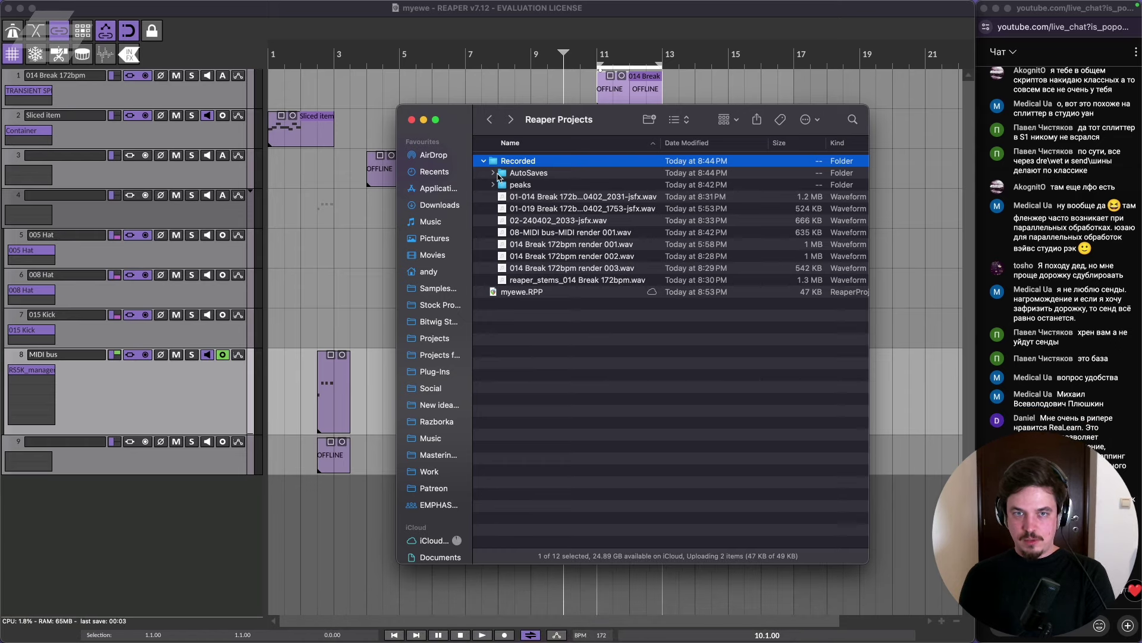
left_click(504, 6)
key("super+Tab")
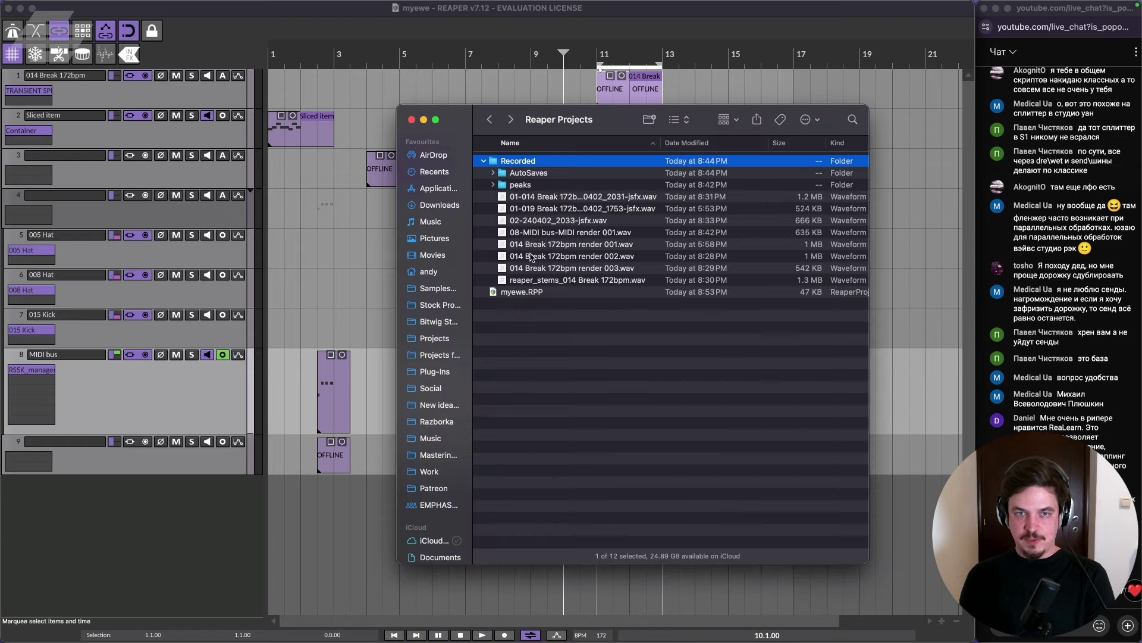
double_click(543, 293)
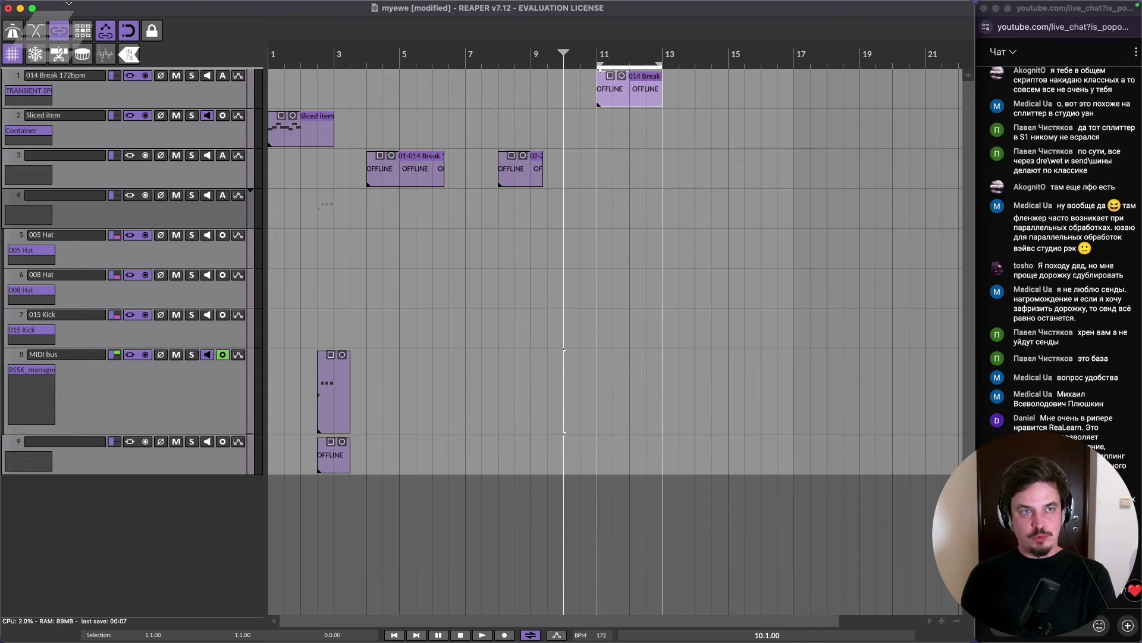
Try to save the myewe project with its own subdirectory and all media copied into the project directory.
left_click(82, 6)
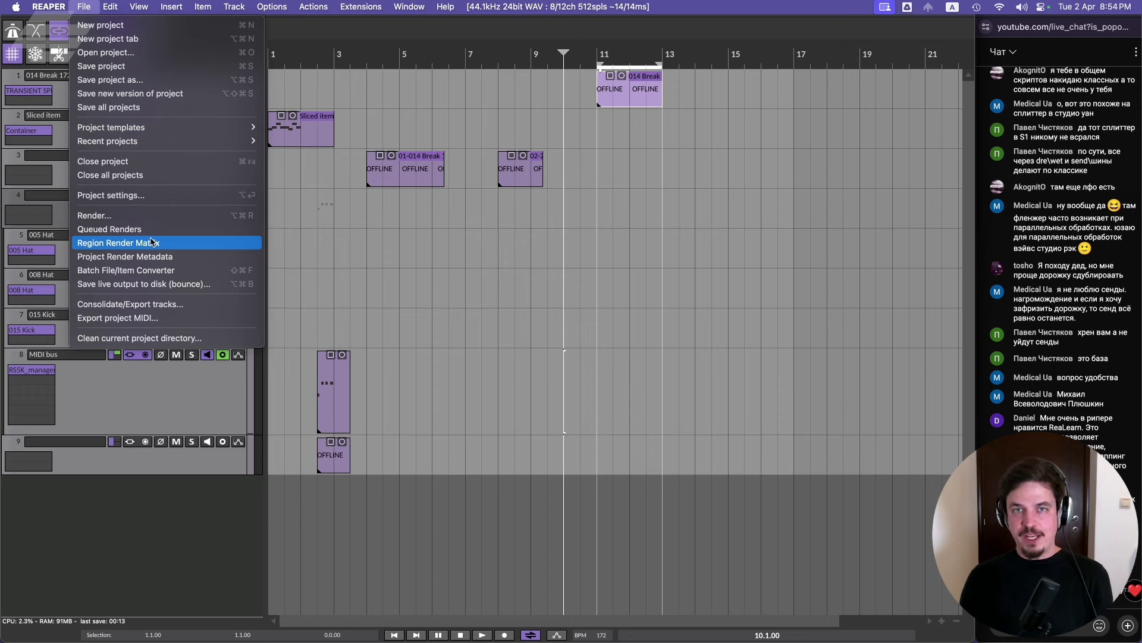
left_click(145, 79)
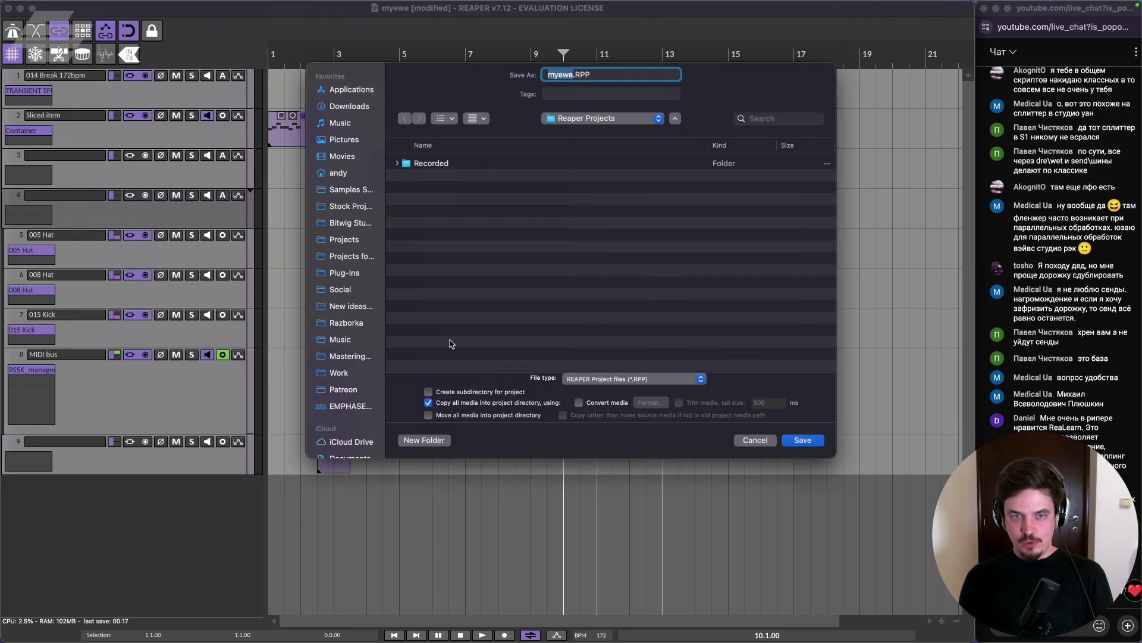
left_click(454, 393)
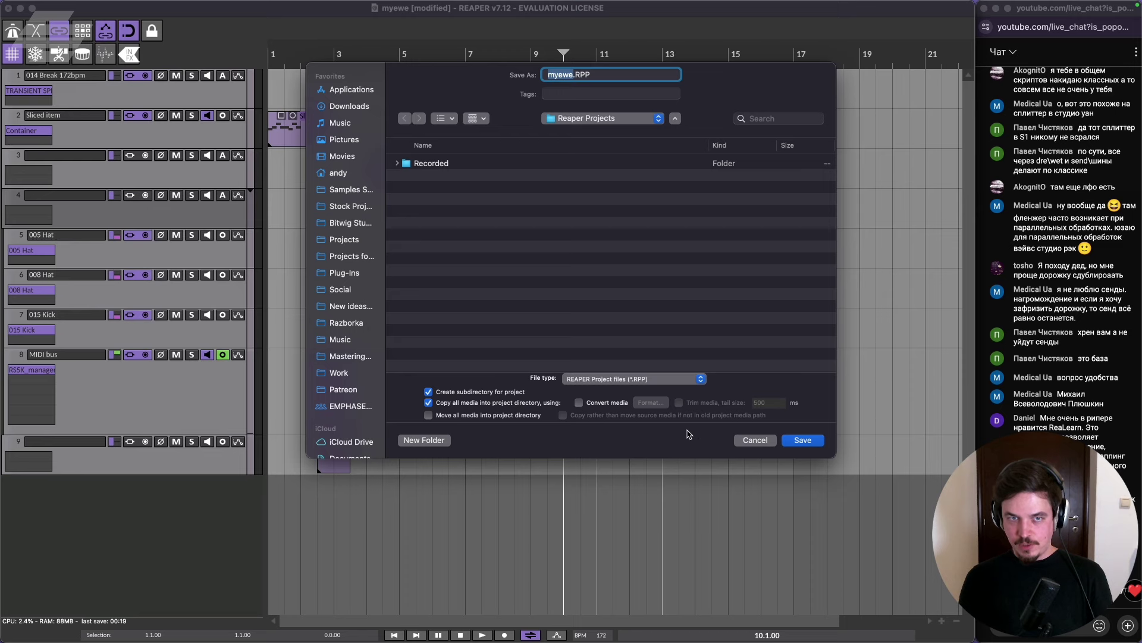
left_click(803, 440)
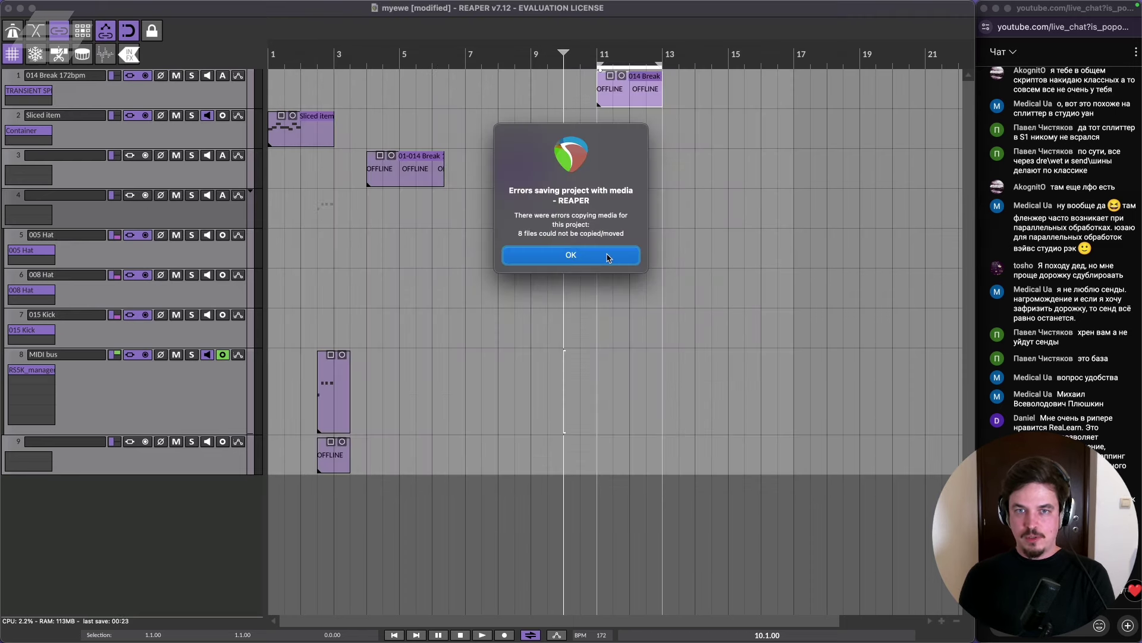
left_click(607, 257)
Select all nine tracks and delete them from the project.
left_click(434, 266)
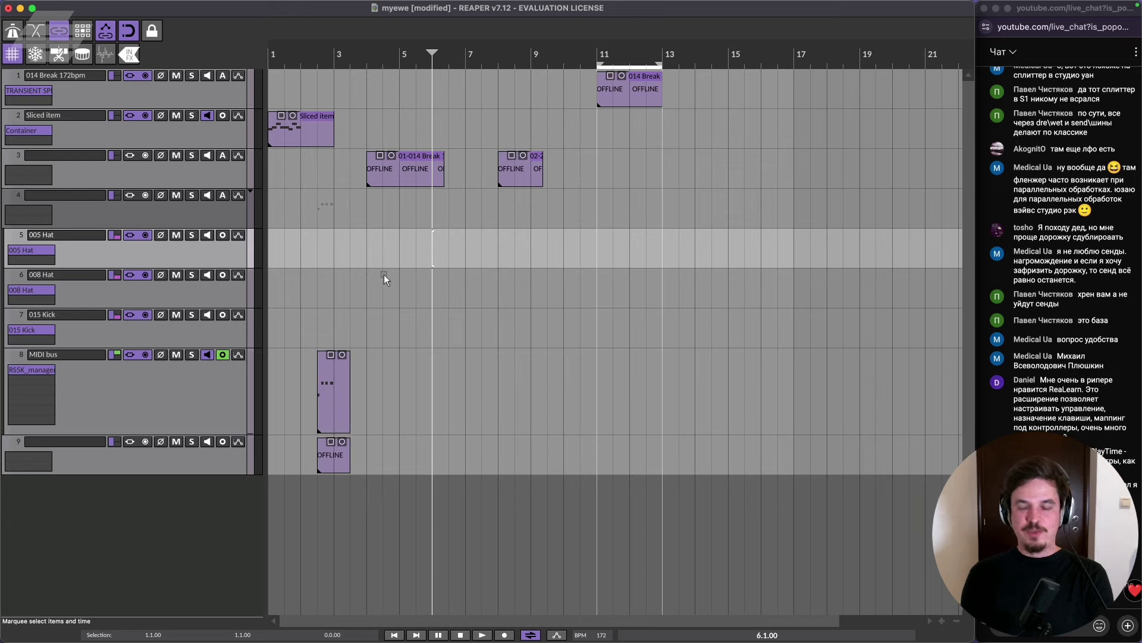
scroll(383, 273, "up", 3)
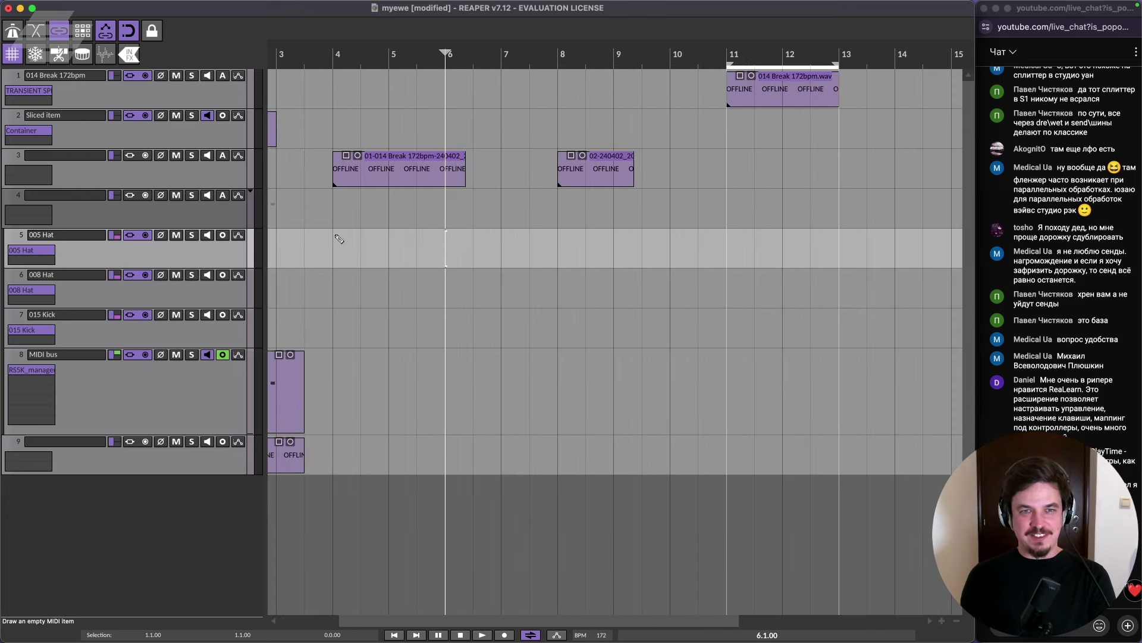
left_click(217, 468)
left_click(228, 113, "shift")
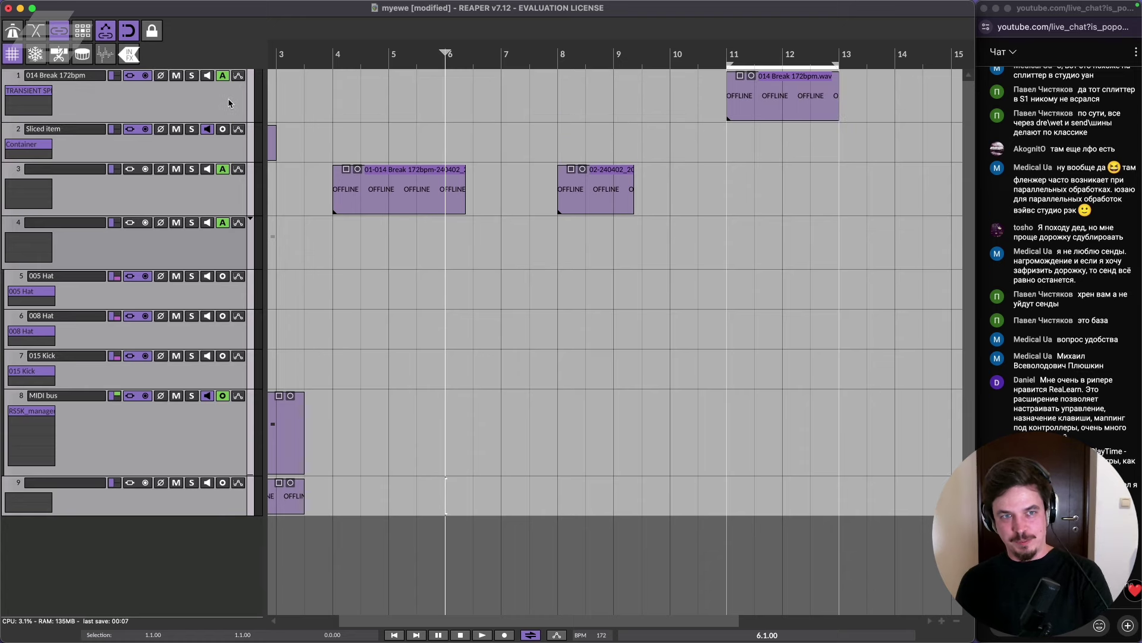
left_click(228, 92, "ctrl")
key("Delete")
Add 009 Hat.wav through 015 Hat.wav from the Media Explorer on separate tracks, and save the project as myewe.
key("ctrl+alt+x")
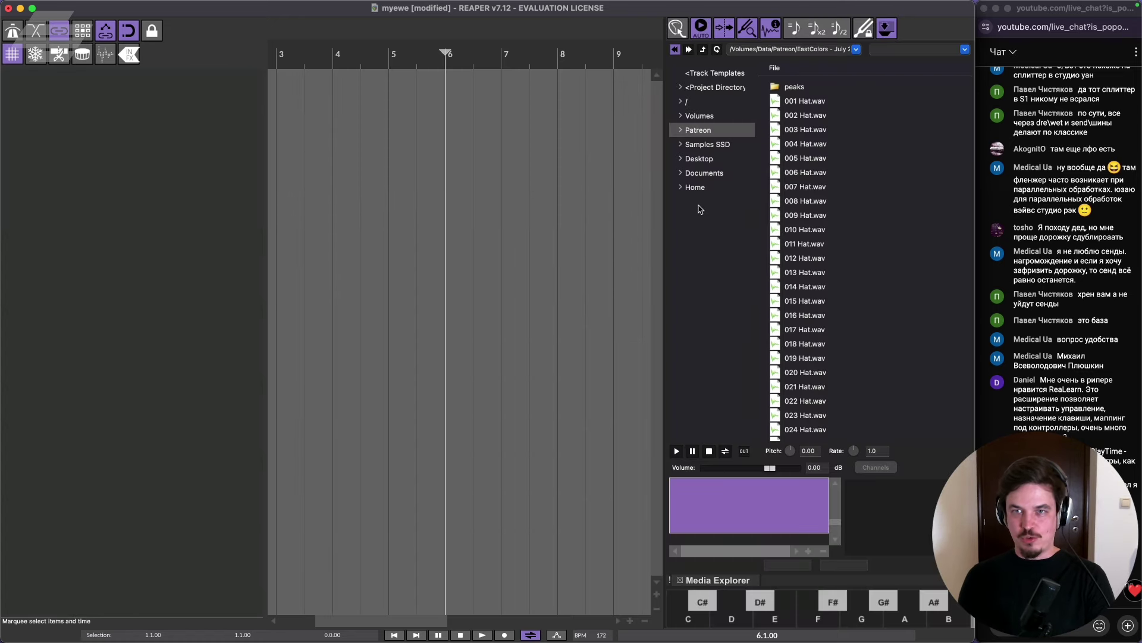
left_click(807, 215)
left_click(811, 297, "shift")
left_click_drag(810, 296, 357, 206)
left_click(594, 221)
key("ctrl+s")
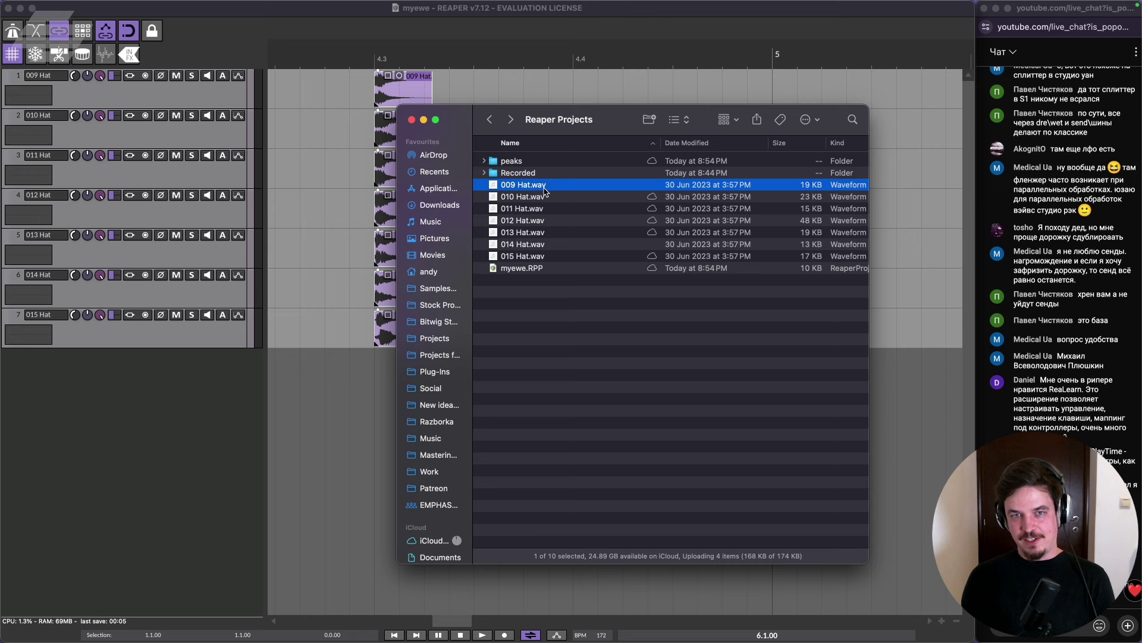
Return to REAPER and enter Samples as the path to save media files in the myewe project settings.
left_click(515, 269)
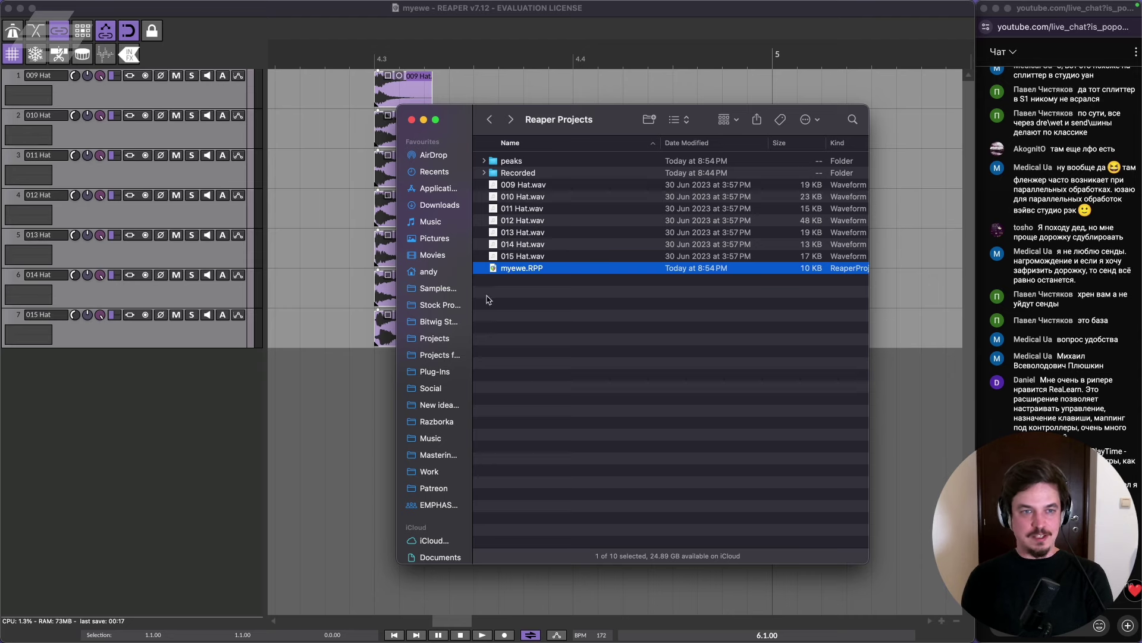
left_click(357, 298)
left_click(84, 7)
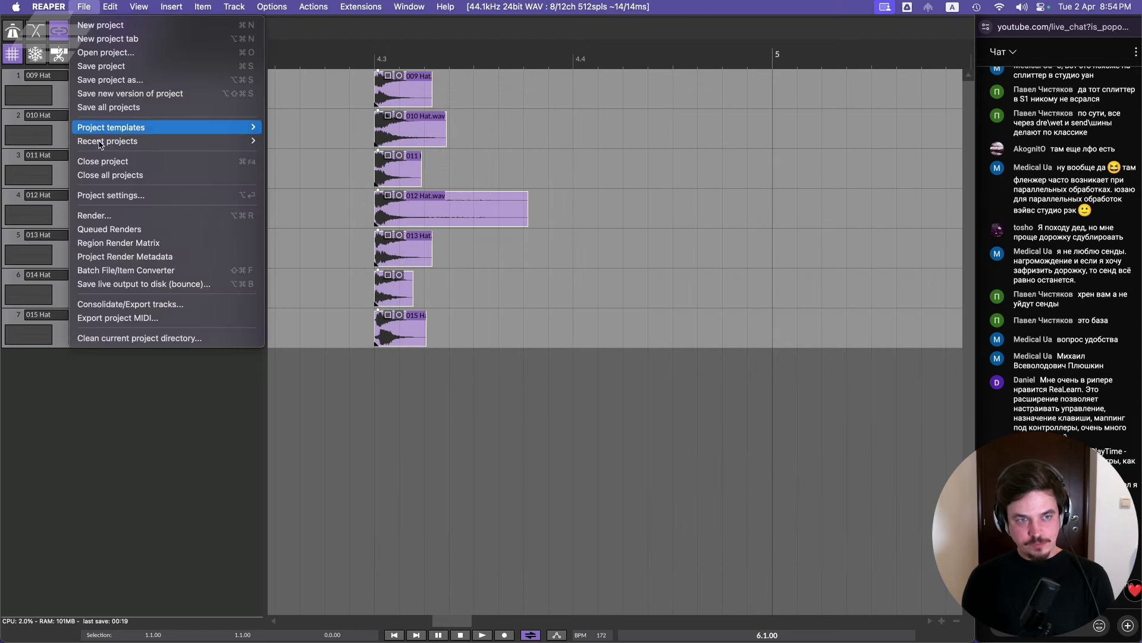
left_click(131, 197)
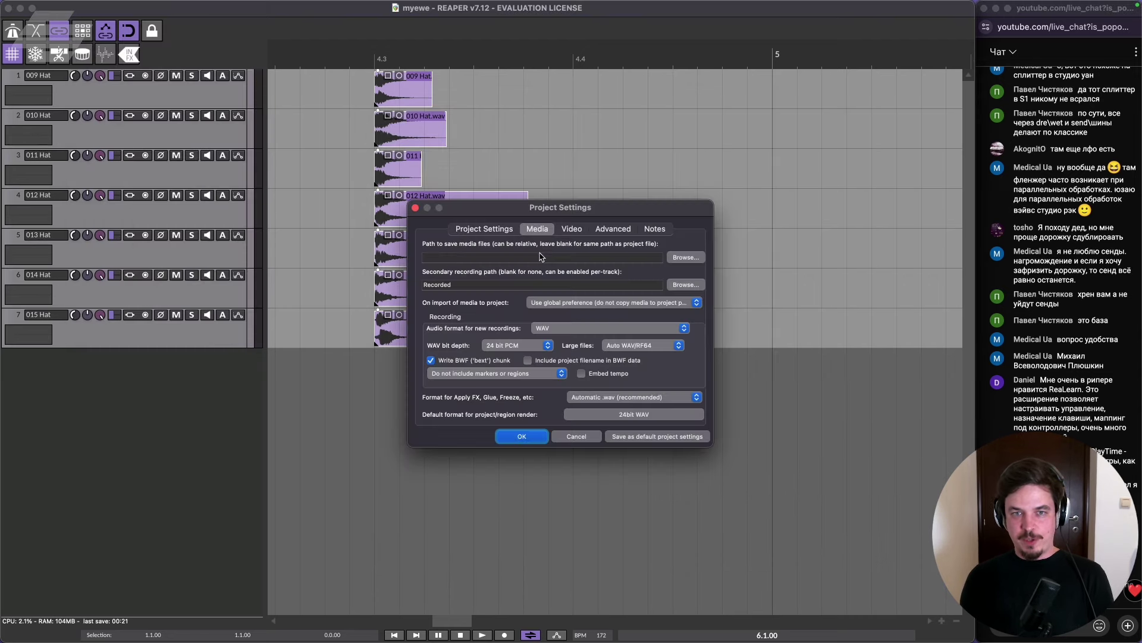
left_click(521, 260)
type("Sampl")
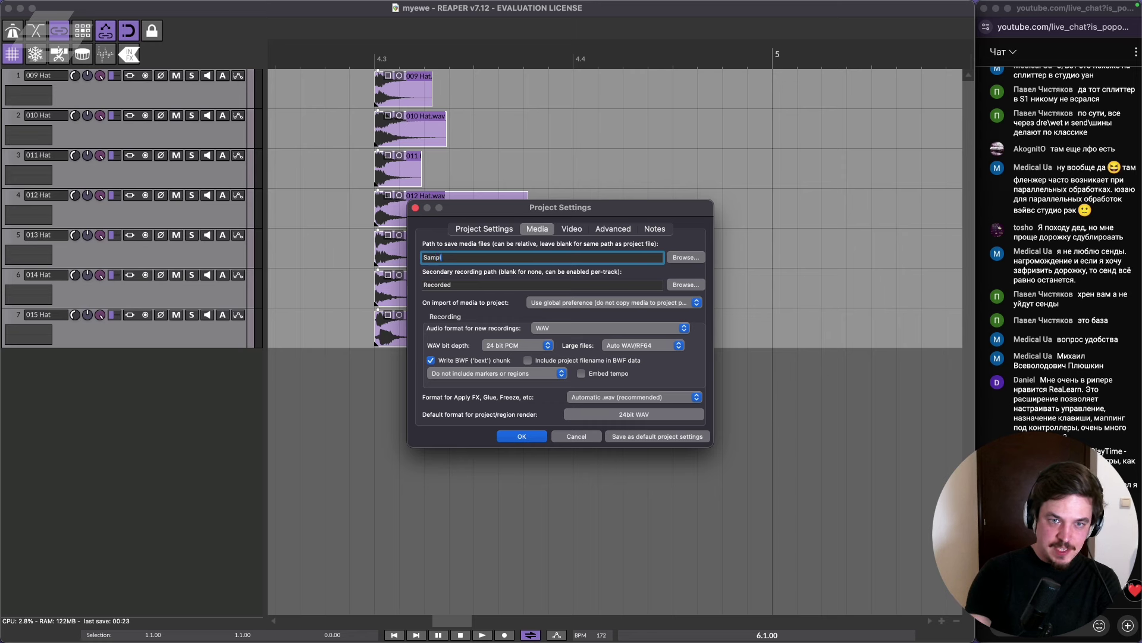
type("es")
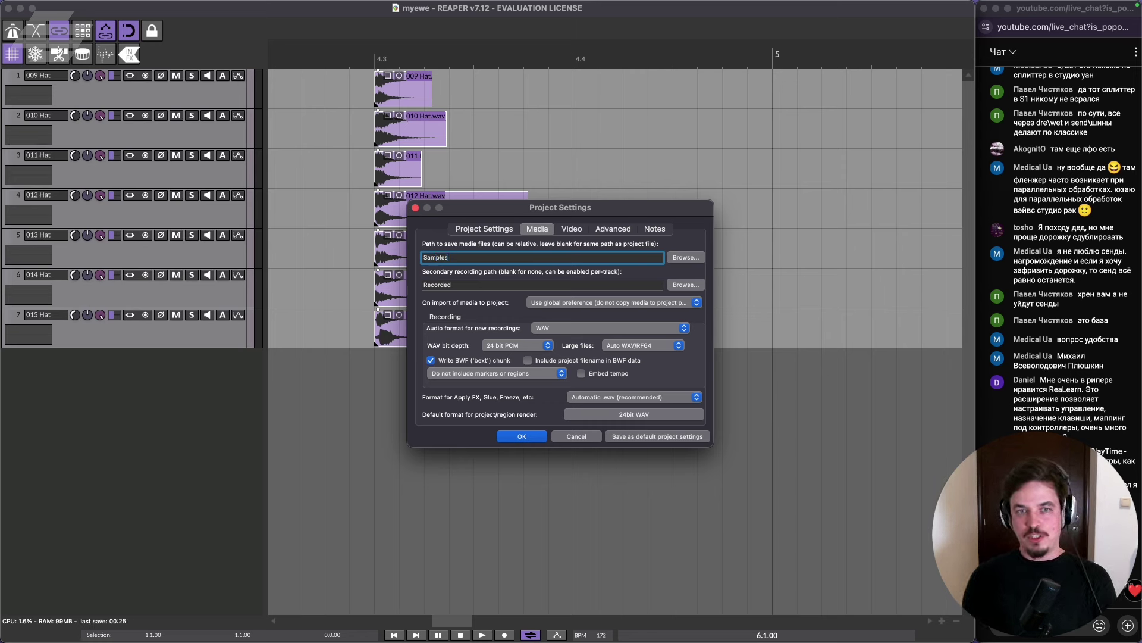
Replace the project's media file path with Media, and cancel the project settings.
key("BackSpace")
key("BackSpace")
key("BackSpace")
key("BackSpace")
key("BackSpace")
key("BackSpace")
key("BackSpace")
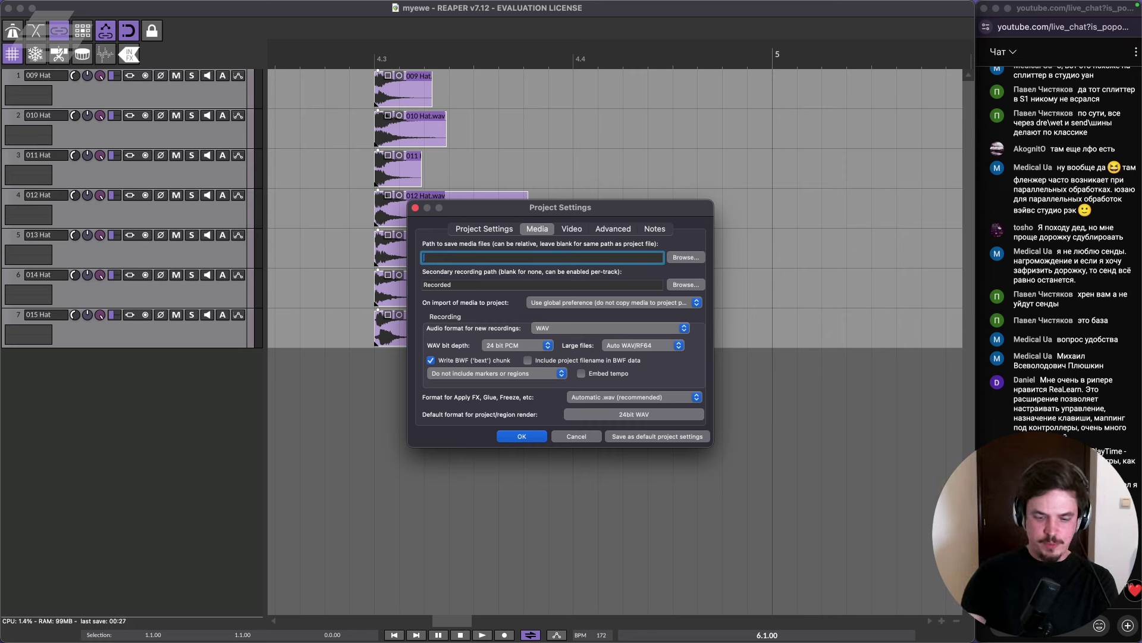
type("Med")
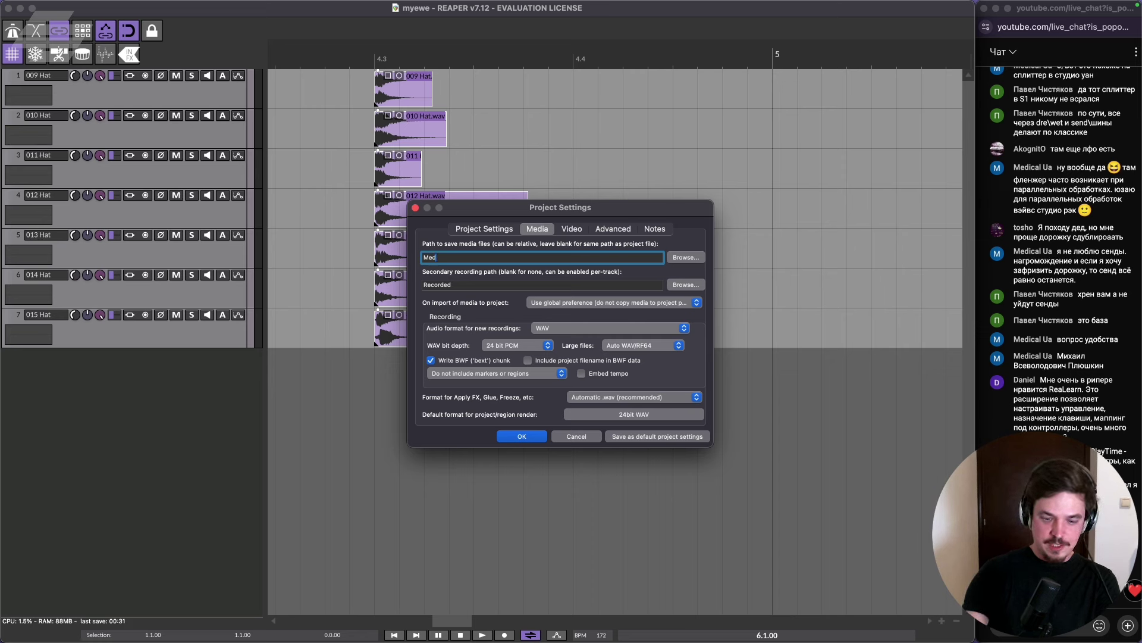
type("aiaa")
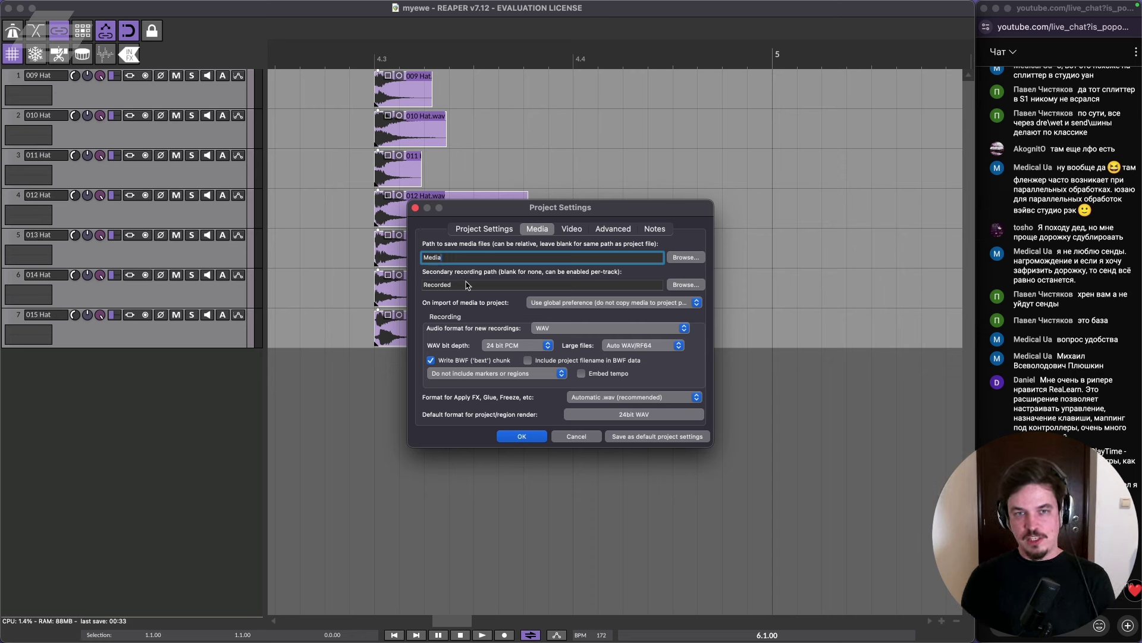
left_click(591, 439)
Review the default recording path in REAPER's path preferences and close the preferences.
key("super+comma")
left_click(314, 246)
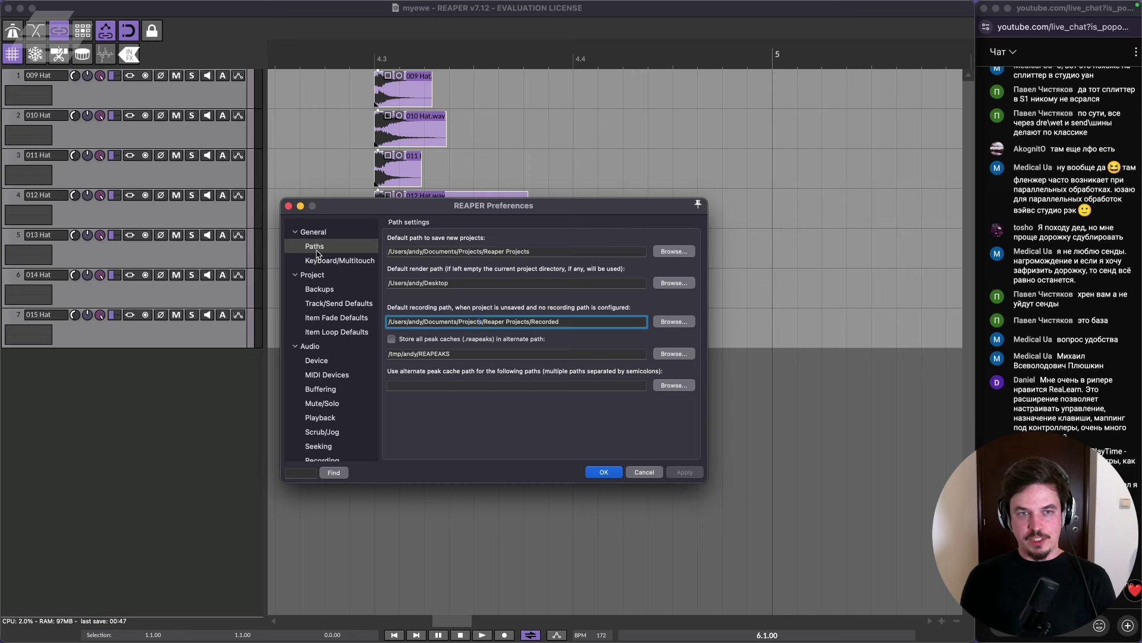
triple_click(562, 327)
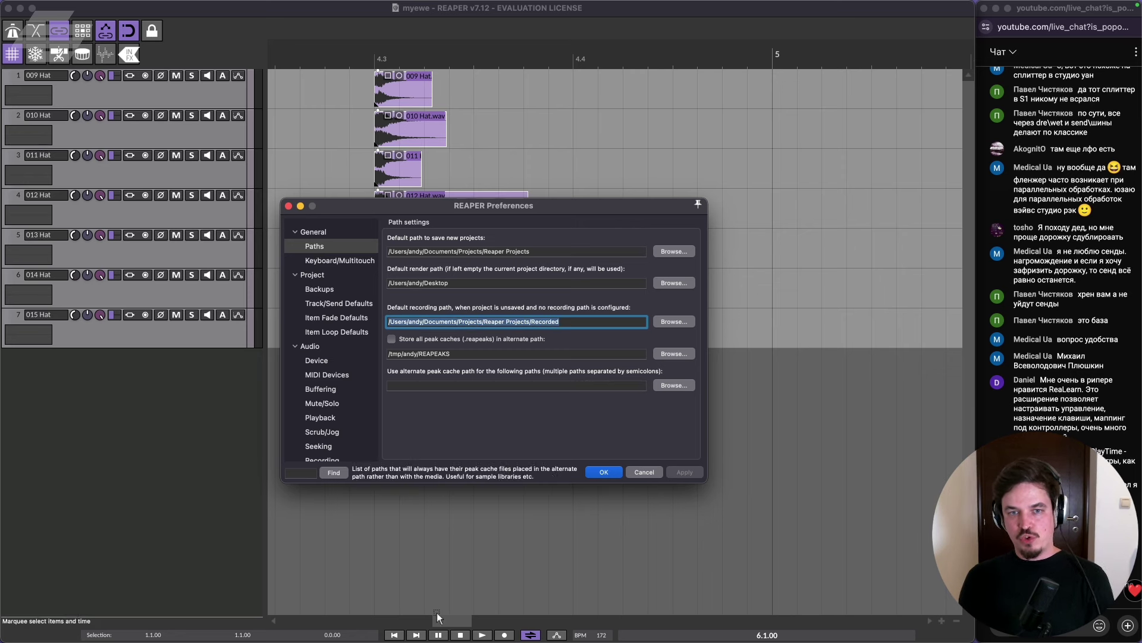
left_click(289, 206)
Capture the playing hat audio and place the captured recording on the 015 Hat track at 4.4.75.
left_click(450, 173)
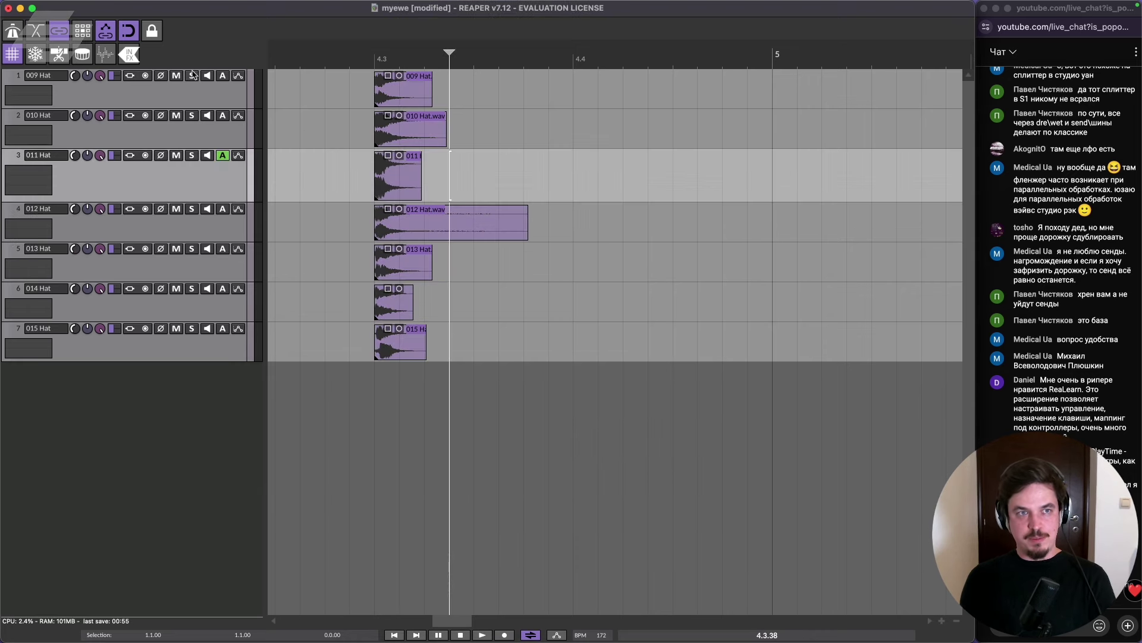
left_click(367, 78)
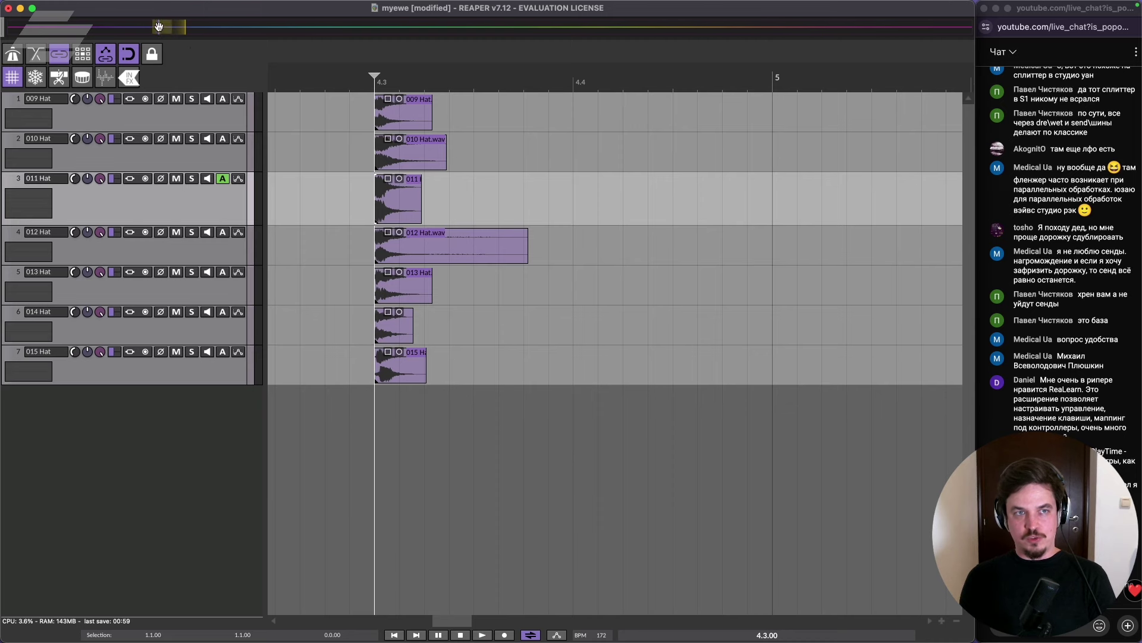
left_click(516, 123)
left_click(722, 315)
left_click(722, 357)
key("ctrl+v")
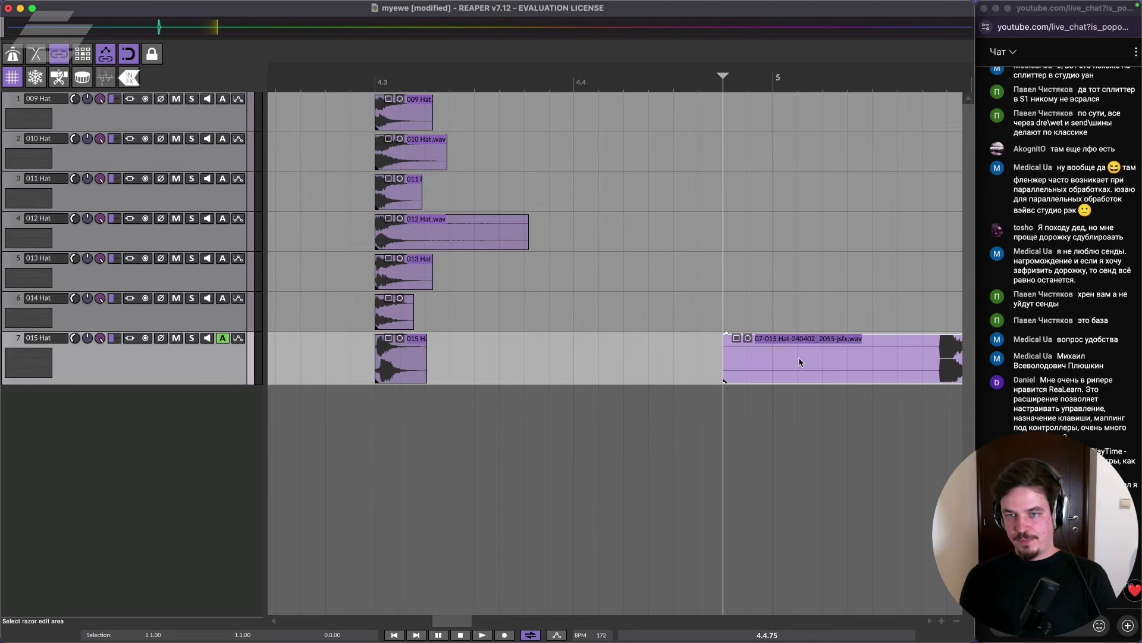
Play the captured item on the 015 Hat track and strongly lower its item volume.
scroll(833, 362, "down", 5)
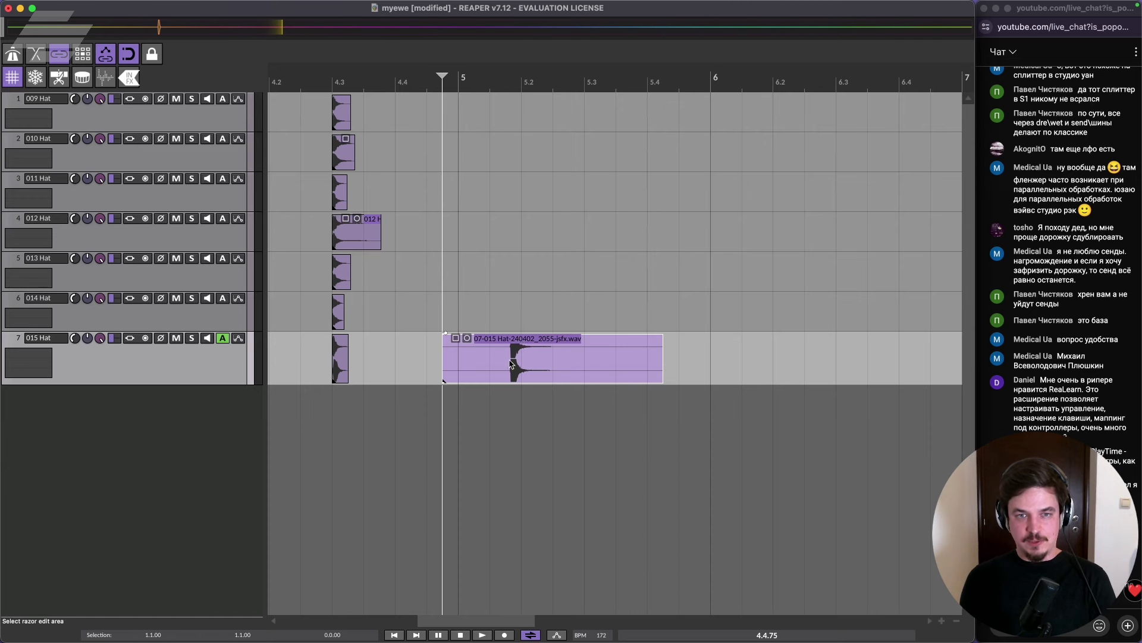
scroll(510, 364, "up", 4)
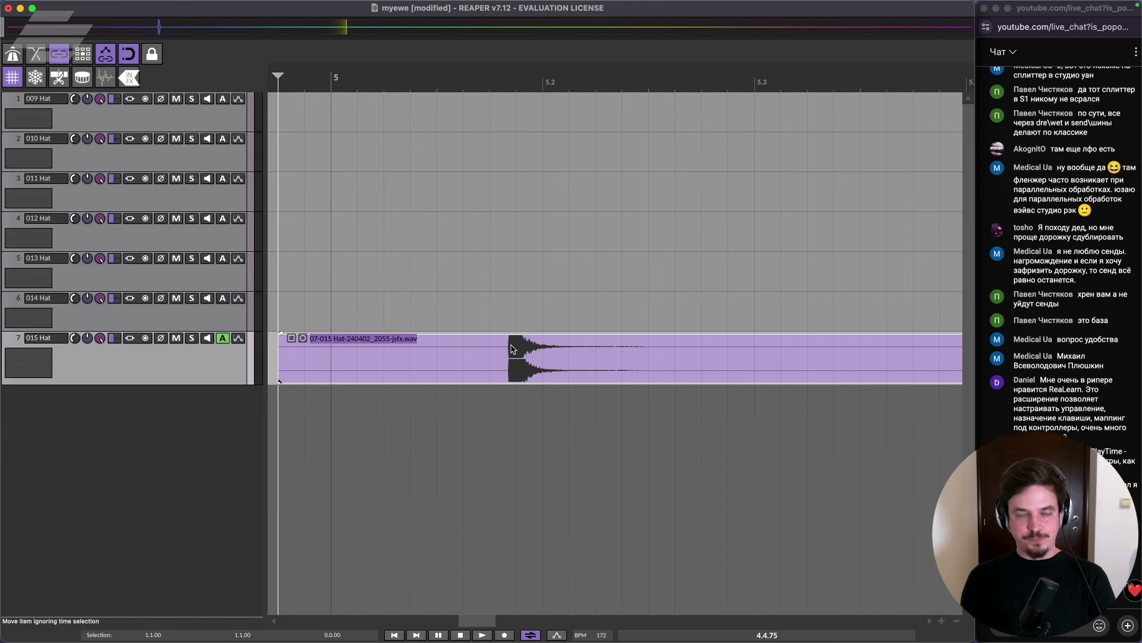
key("space")
key("space")
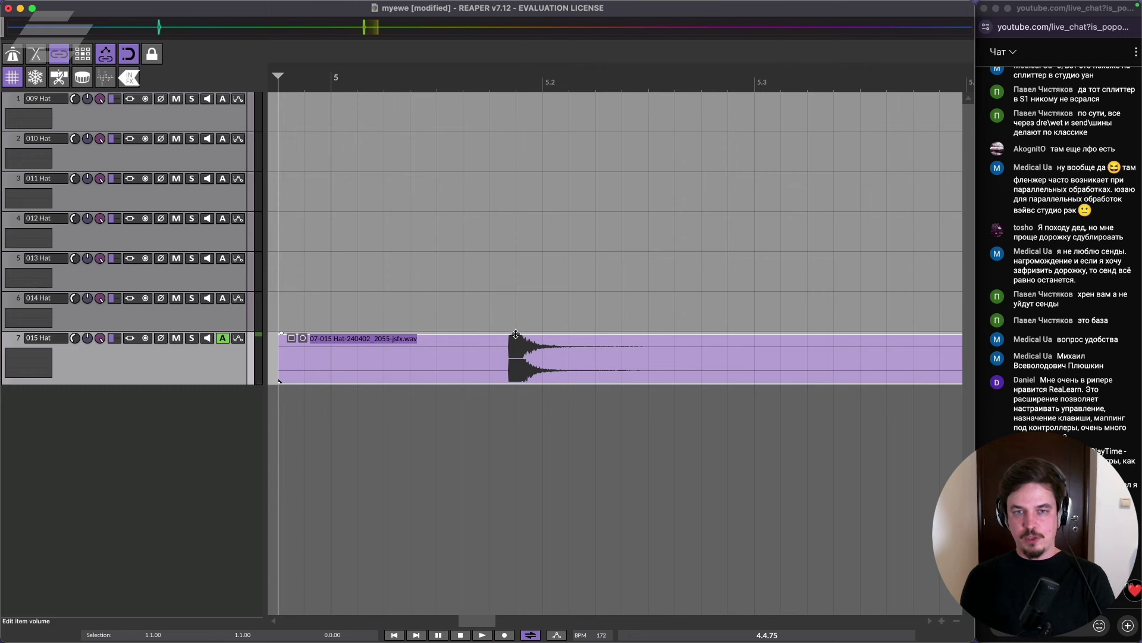
left_click_drag(515, 335, 515, 350)
left_click(516, 363)
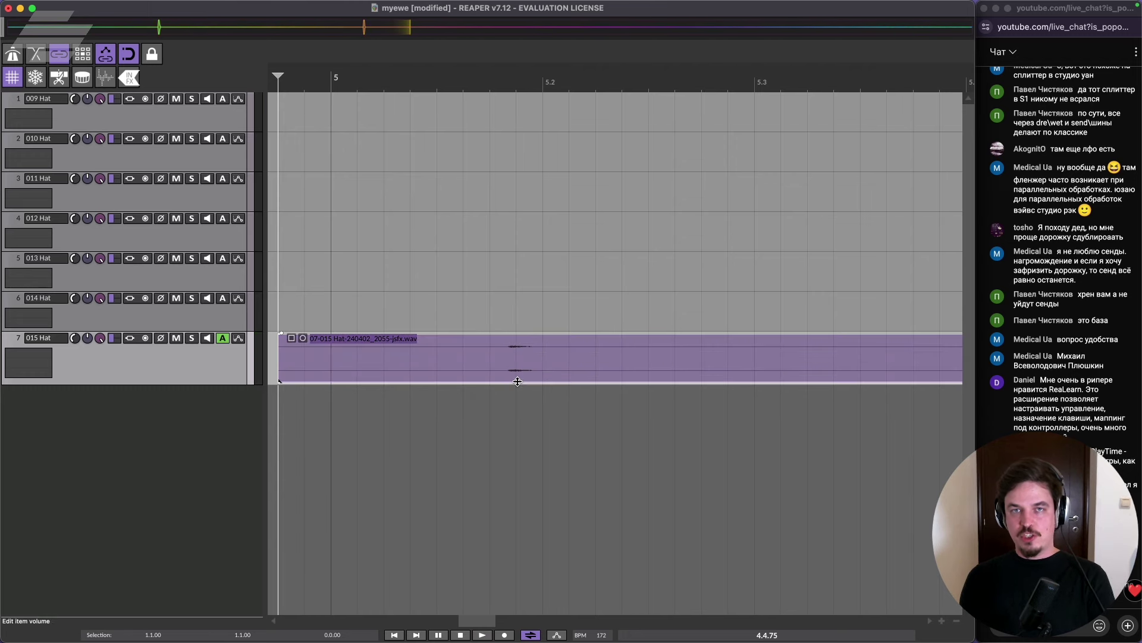
Check the Reaper Projects folder in Finder for the captured audio, open Documents, and close the Finder window.
scroll(438, 452, "down", 5)
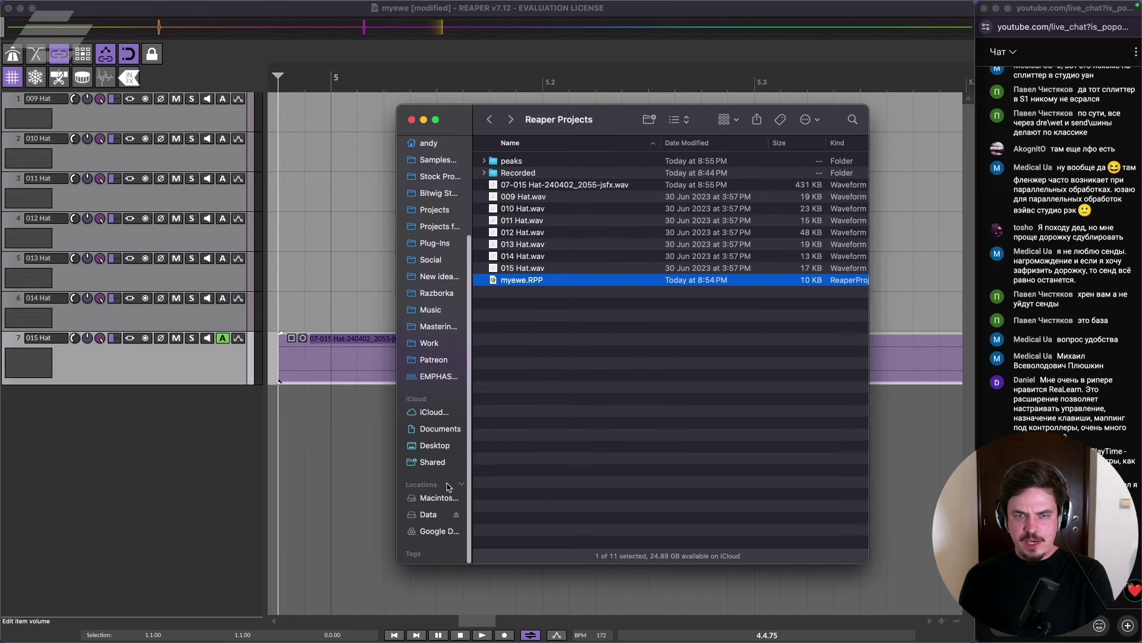
left_click(433, 430)
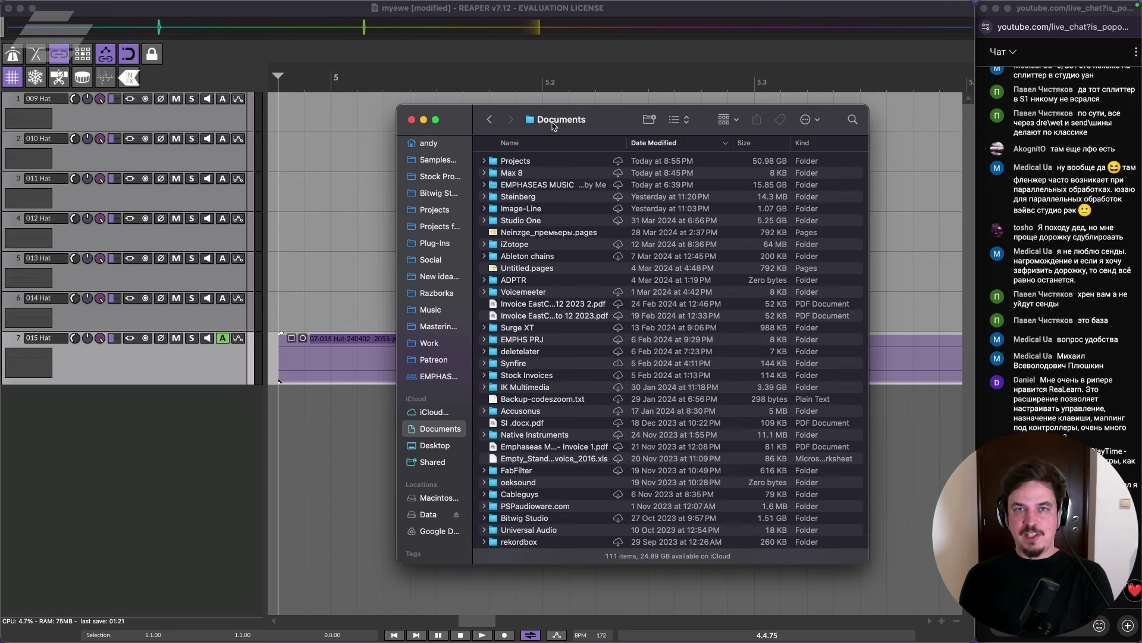
key("super+w")
scroll(500, 271, "down", 3)
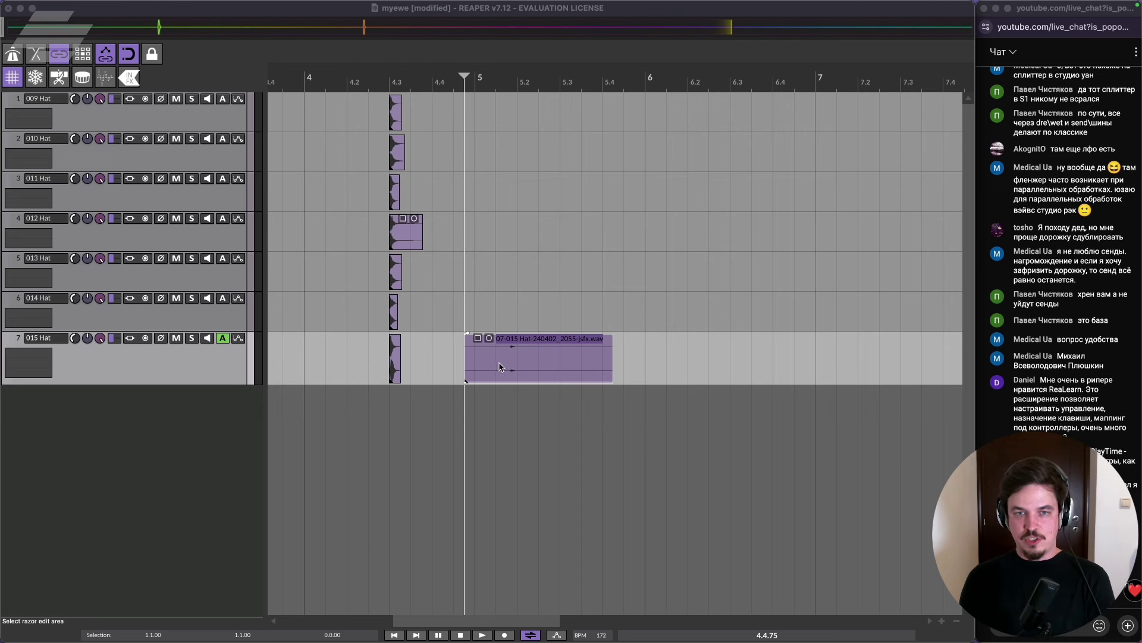
scroll(509, 360, "up", 5)
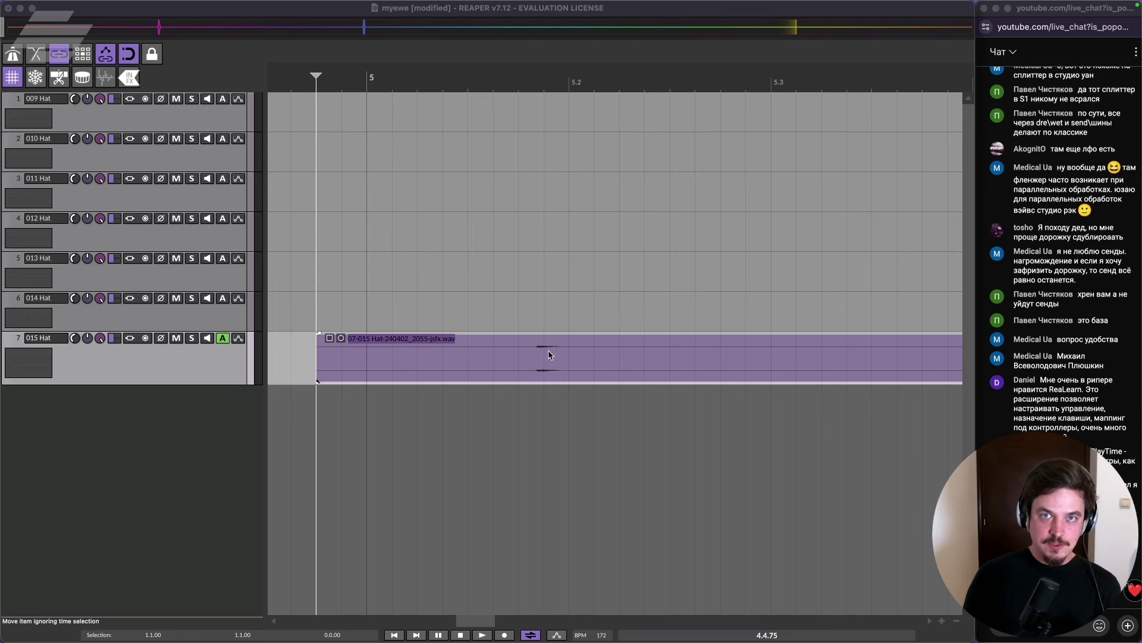
mouse_move(381, 638)
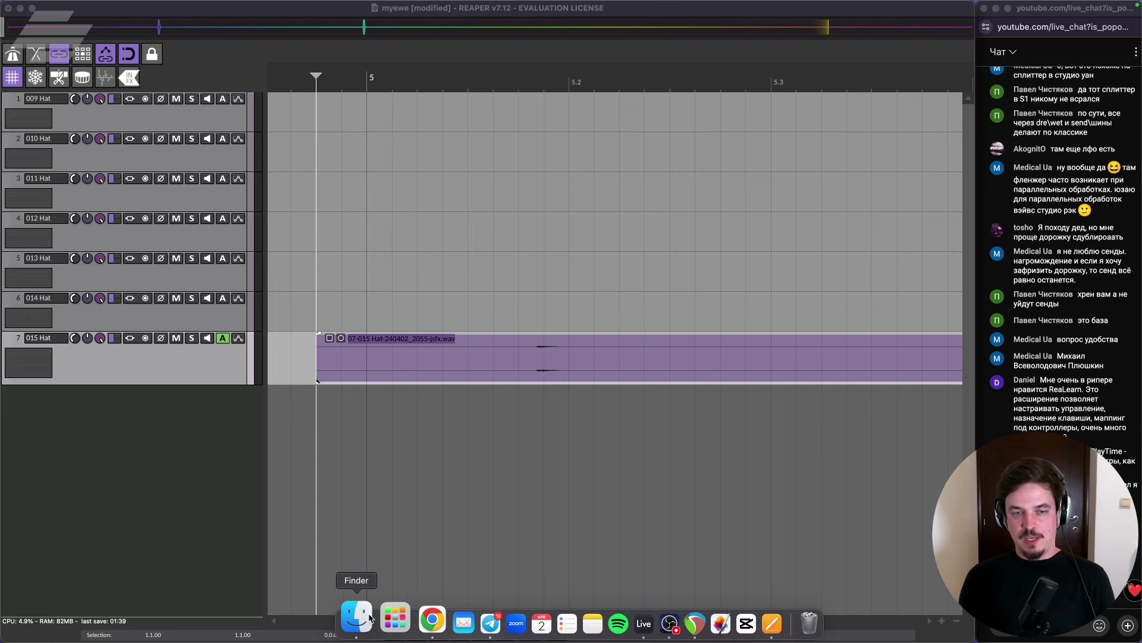
left_click(364, 619)
key("super+comma")
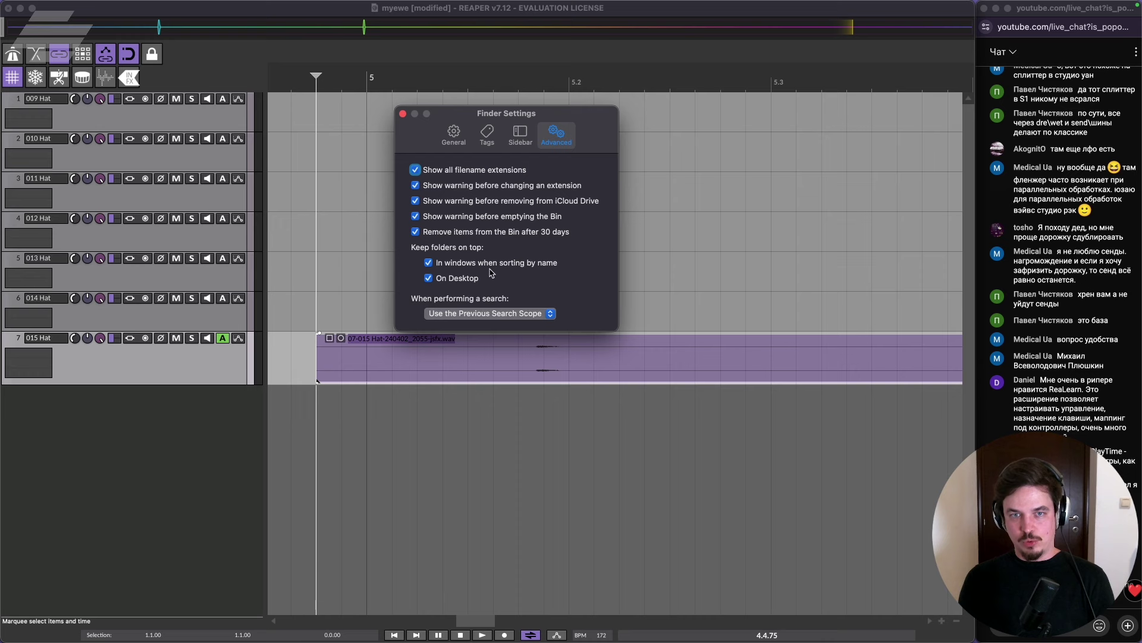
left_click(403, 114)
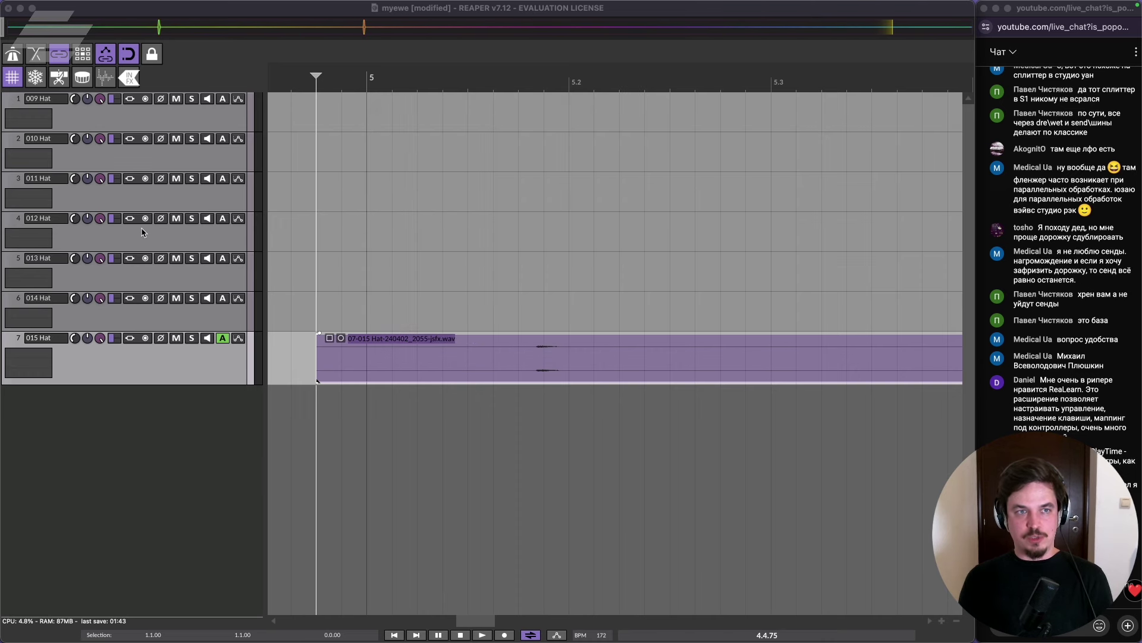
Open REAPER's path preferences and examine the default project, render and recording paths.
left_click(191, 492)
key("super+comma")
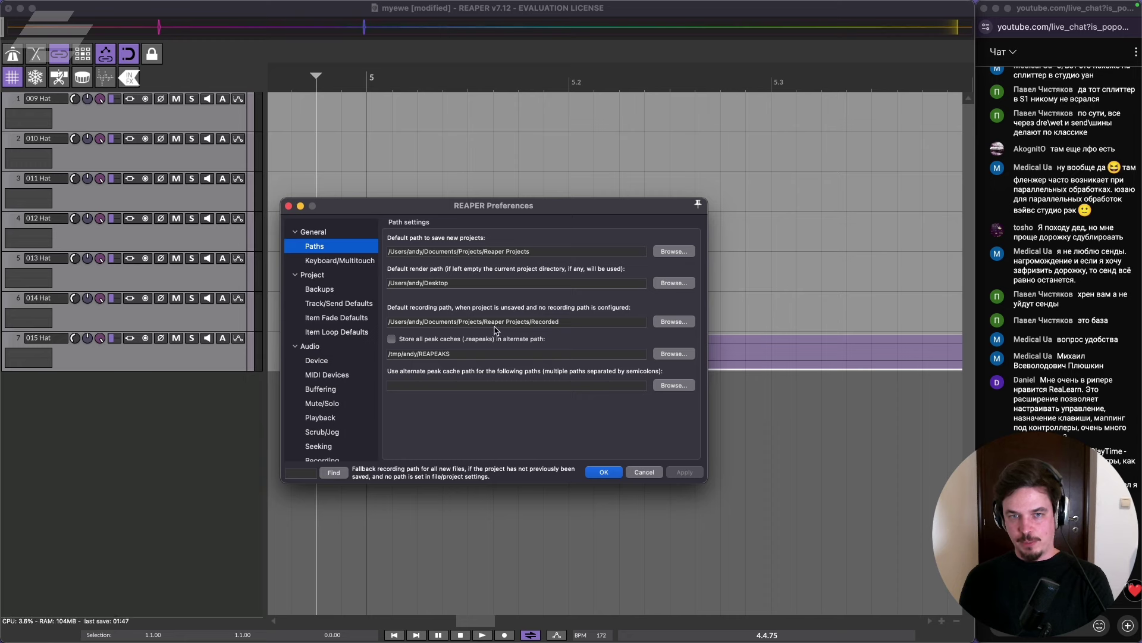
key("super+Tab")
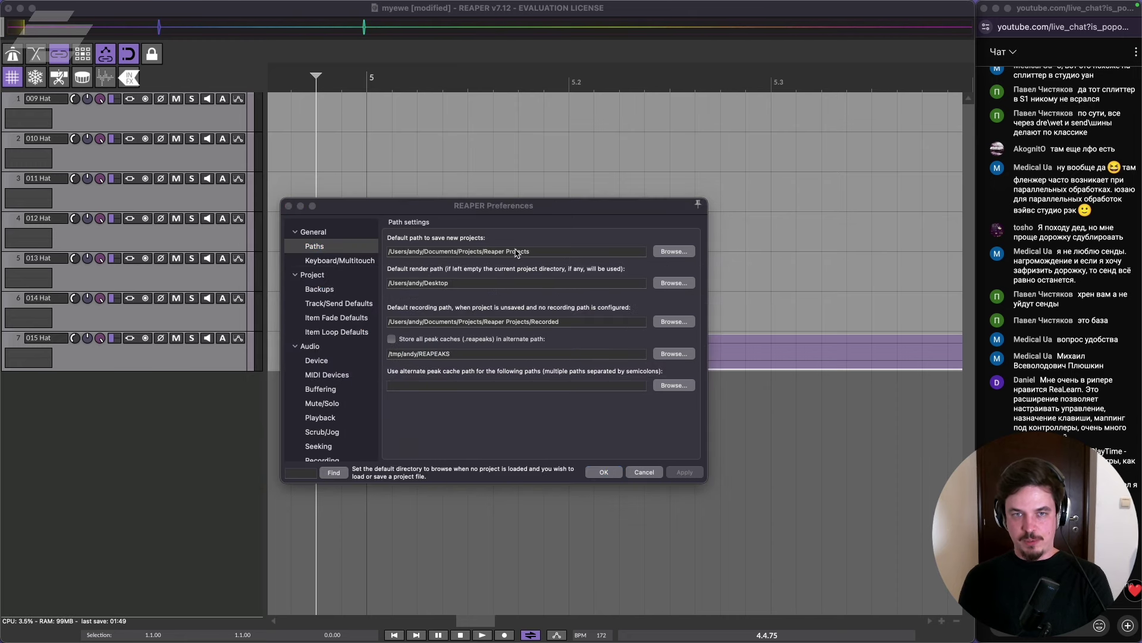
key("super+Tab")
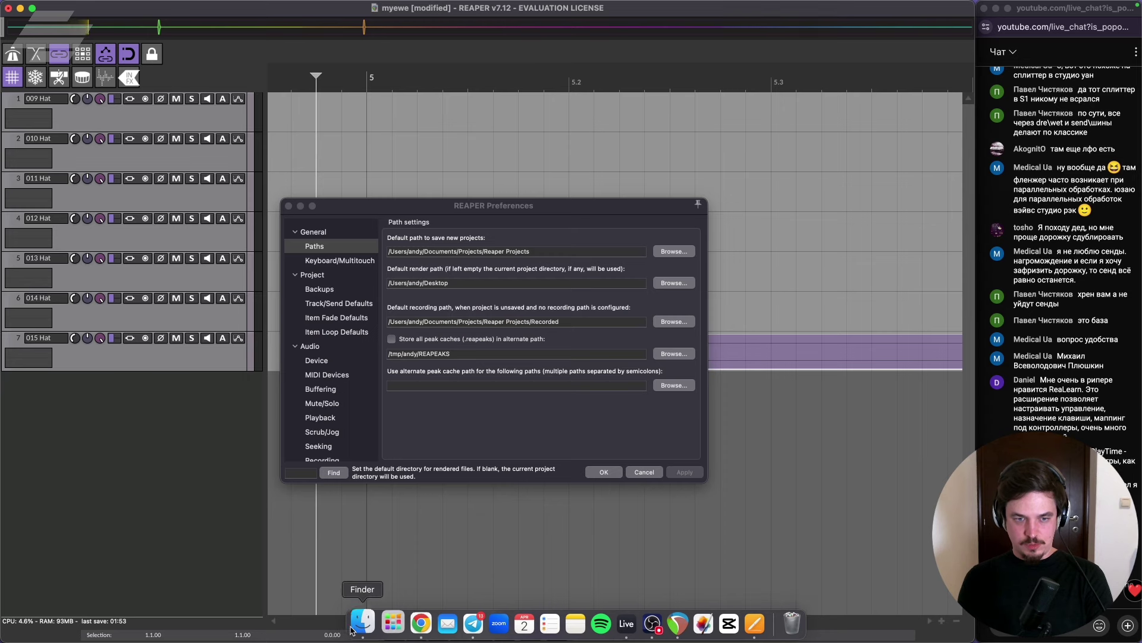
Switch to Finder and open the Recorded folder inside Reaper Projects to examine its files.
left_click(362, 619)
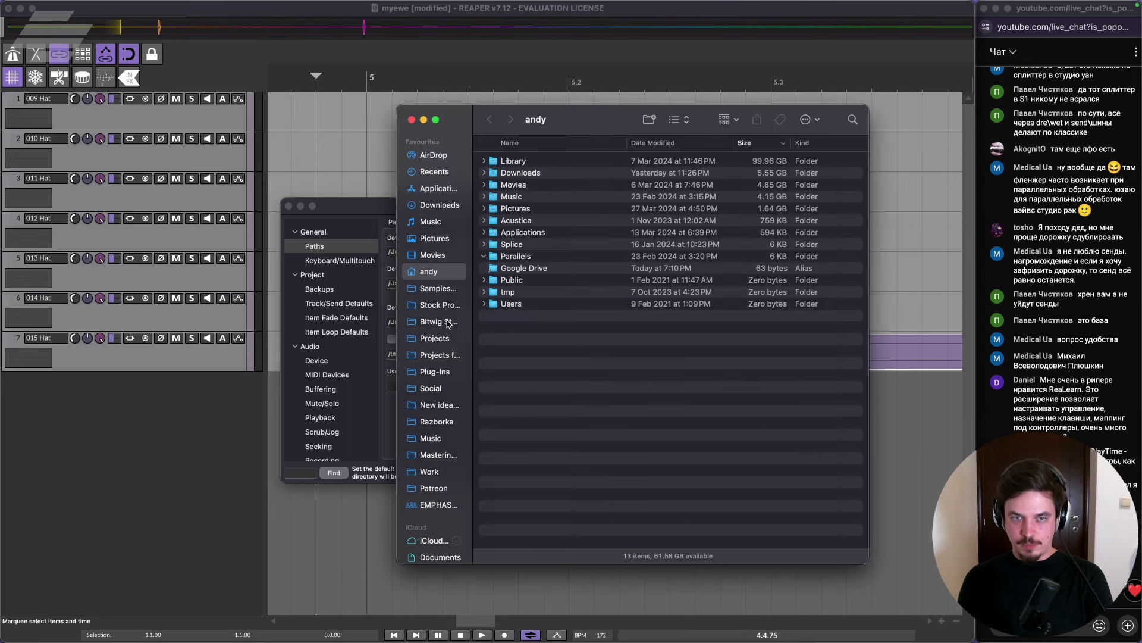
left_click(448, 338)
double_click(546, 162)
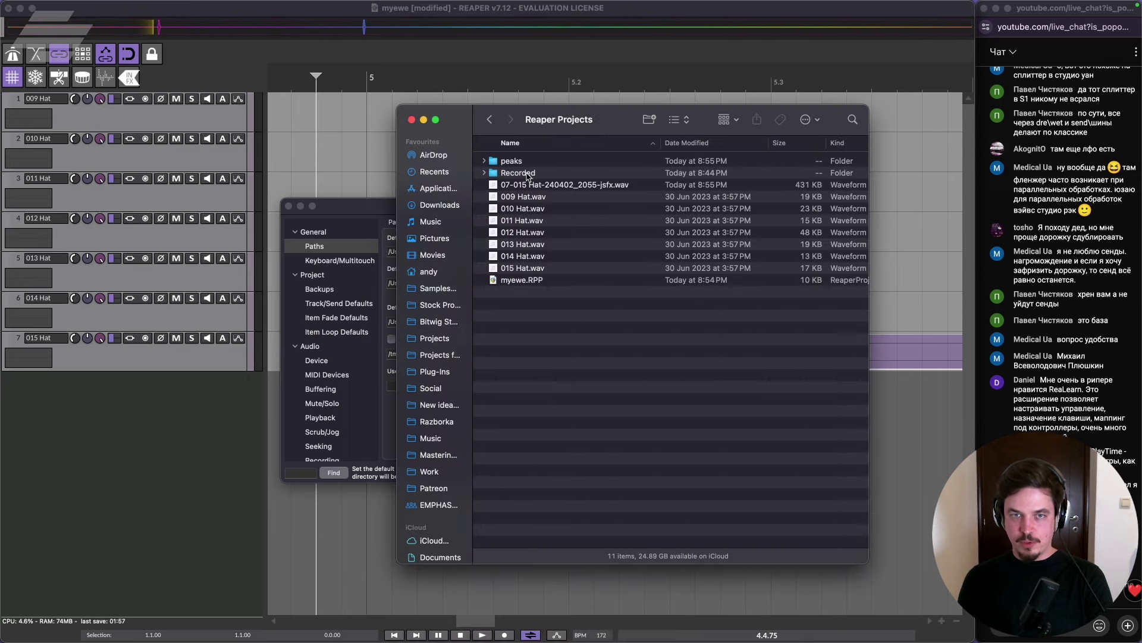
double_click(518, 173)
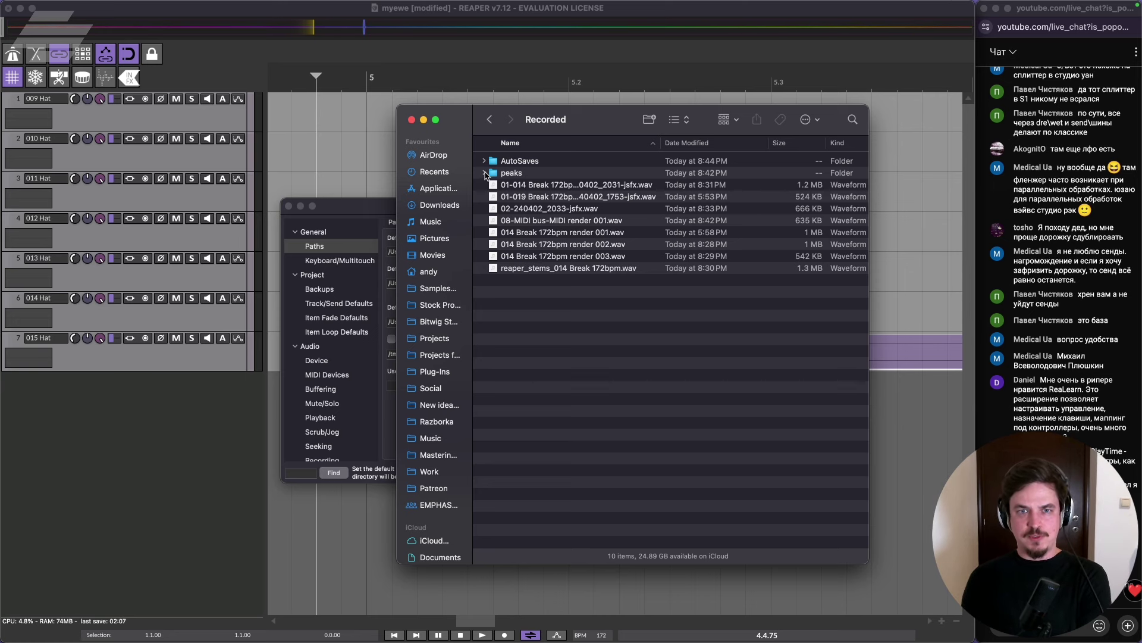
Arrange the Recorded folder window and REAPER's Preferences dialog side by side so the path settings and files are both visible.
left_click_drag(568, 125, 610, 125)
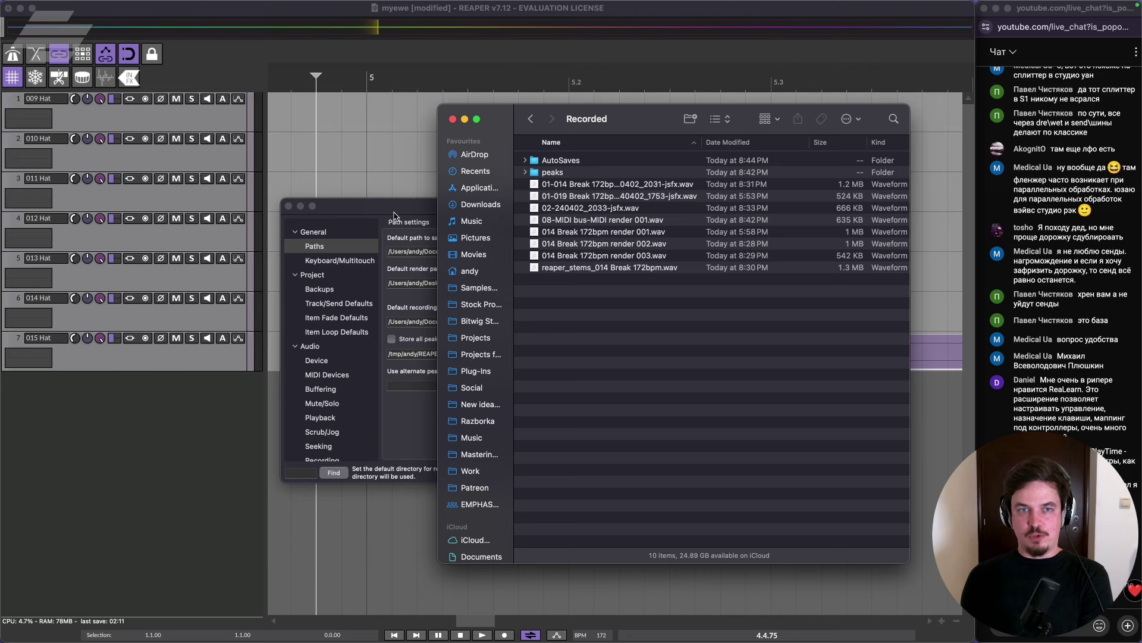
left_click_drag(397, 213, 339, 208)
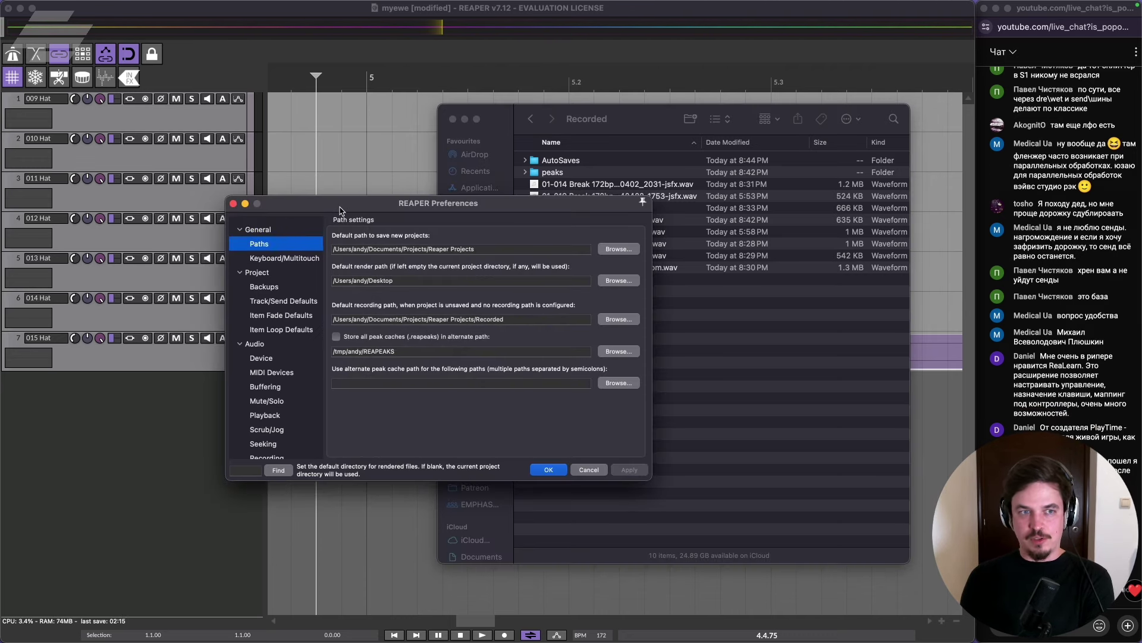
left_click_drag(340, 211, 292, 210)
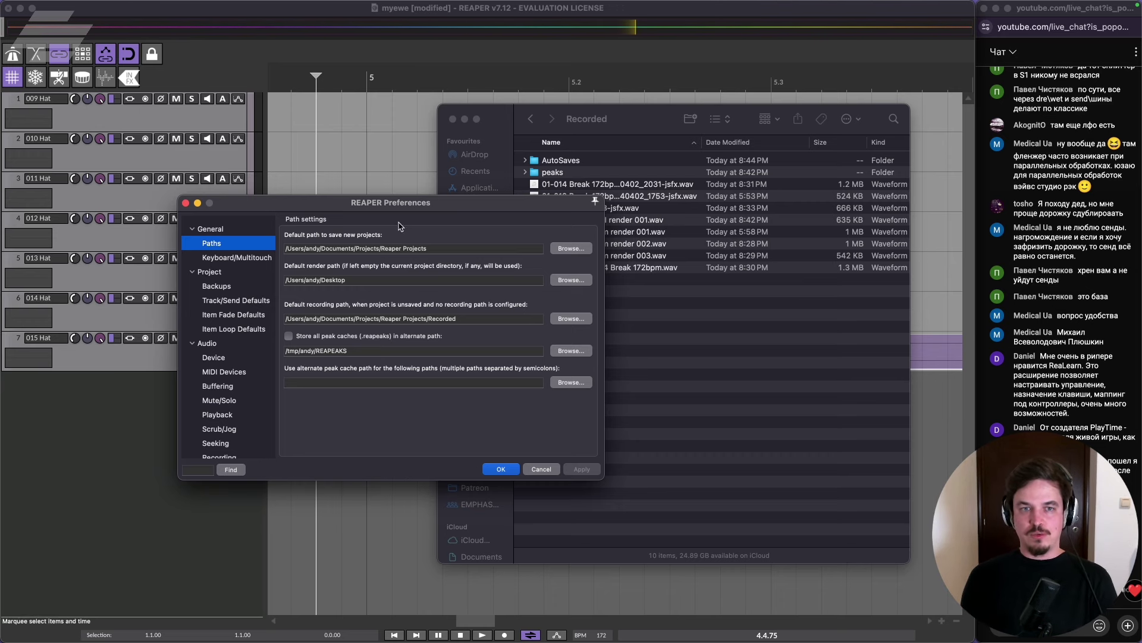
left_click_drag(475, 201, 379, 203)
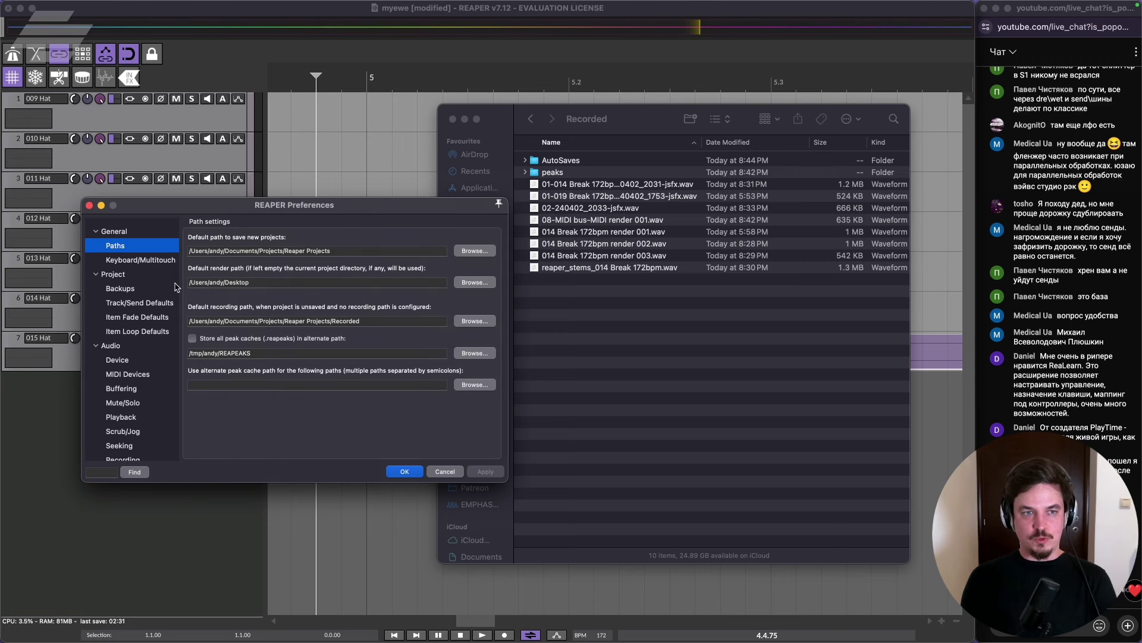
Open the Peaks/Waveforms appearance preferences, set the dialog aside and bring the REAPER project to the front.
scroll(154, 354, "down", 8)
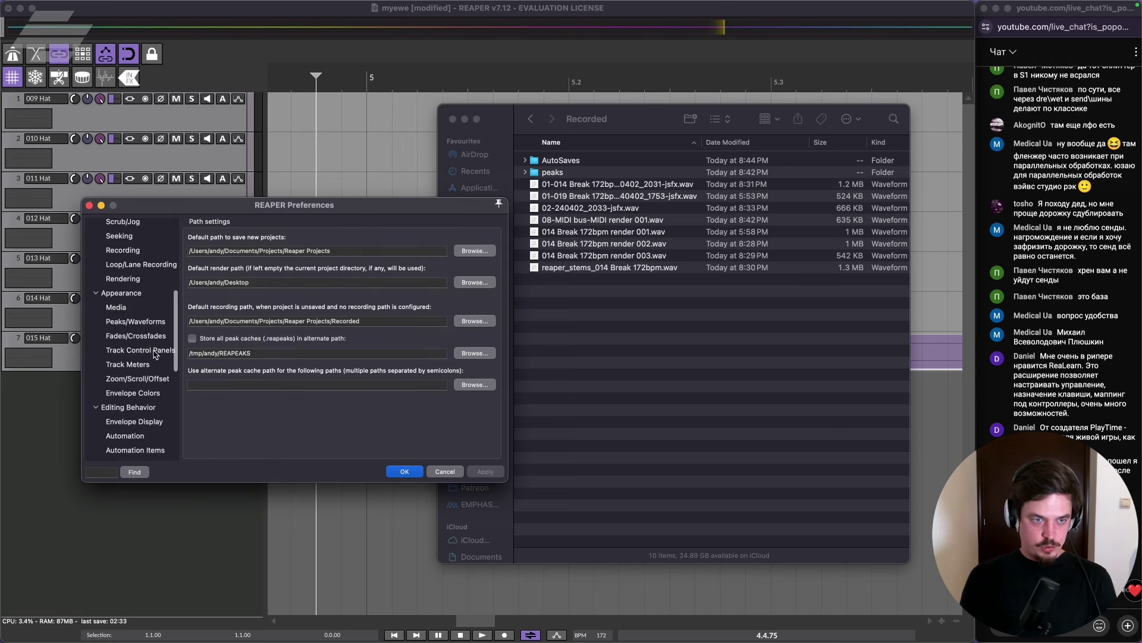
left_click(139, 323)
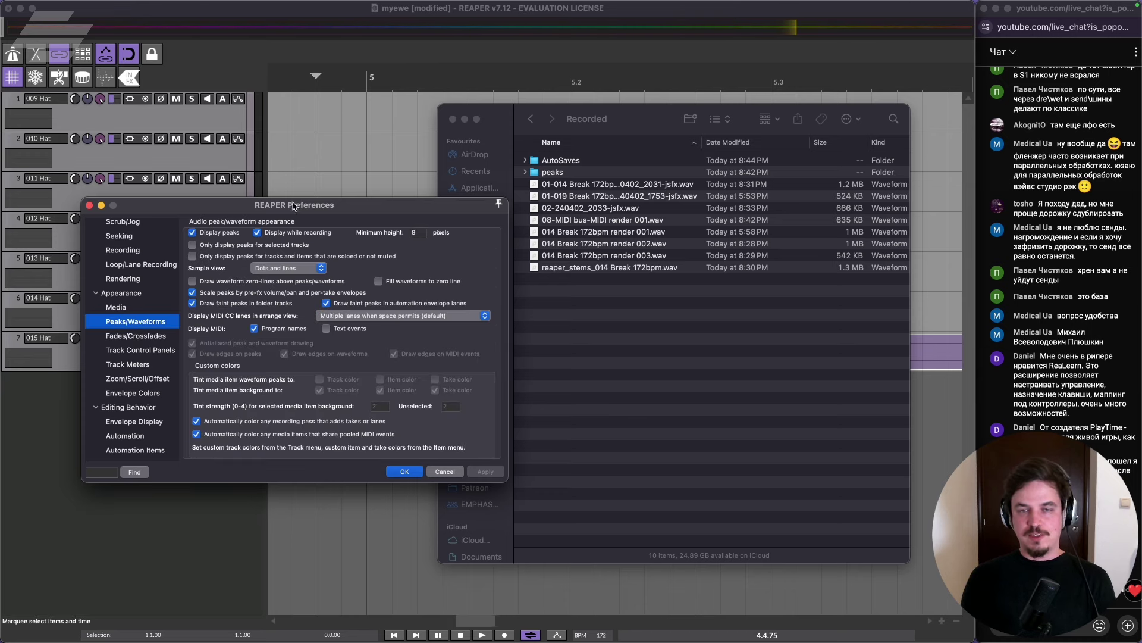
left_click_drag(295, 208, 224, 215)
left_click_drag(528, 119, 513, 124)
left_click(197, 58)
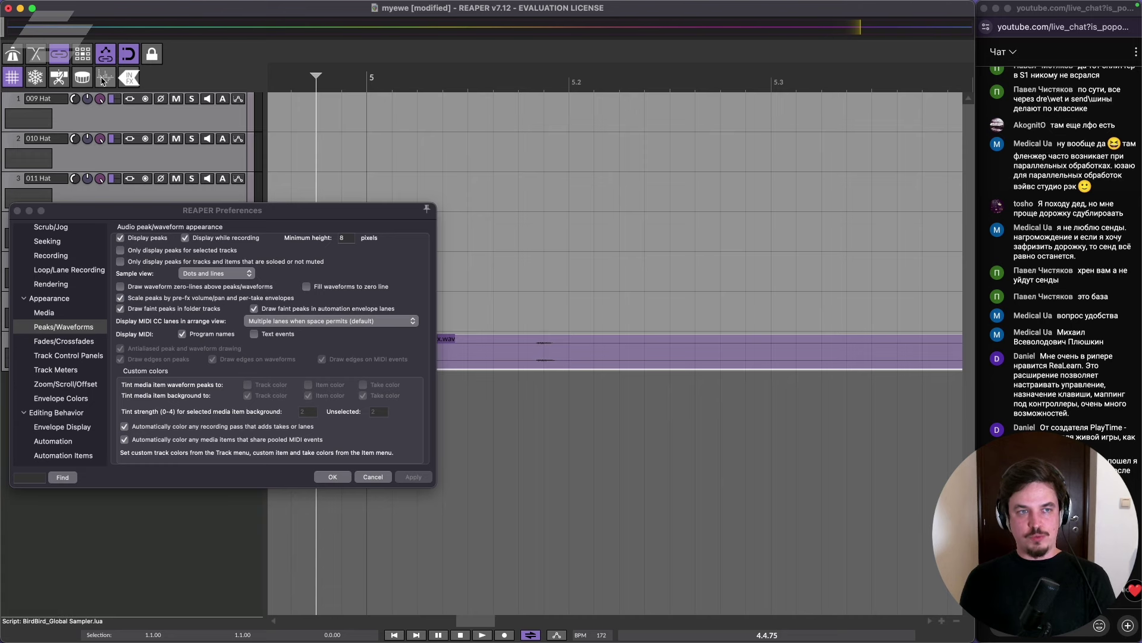
Switch to Finder and expand the peaks folder inside Recorded to examine its .reapeaks files.
key("super+Tab")
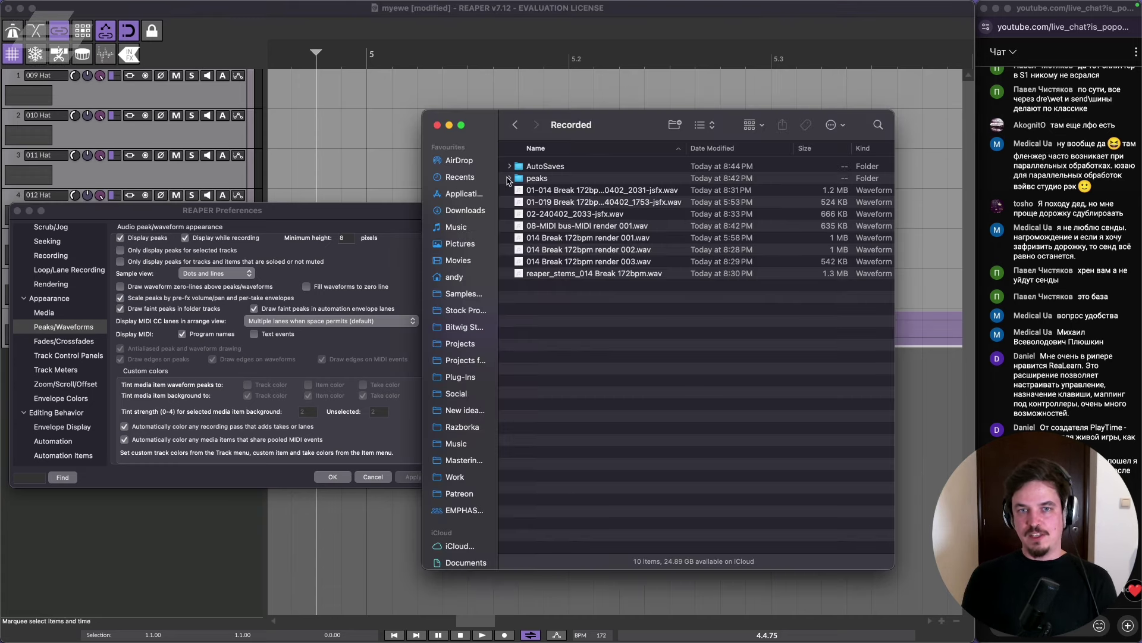
left_click(510, 178)
left_click(613, 192)
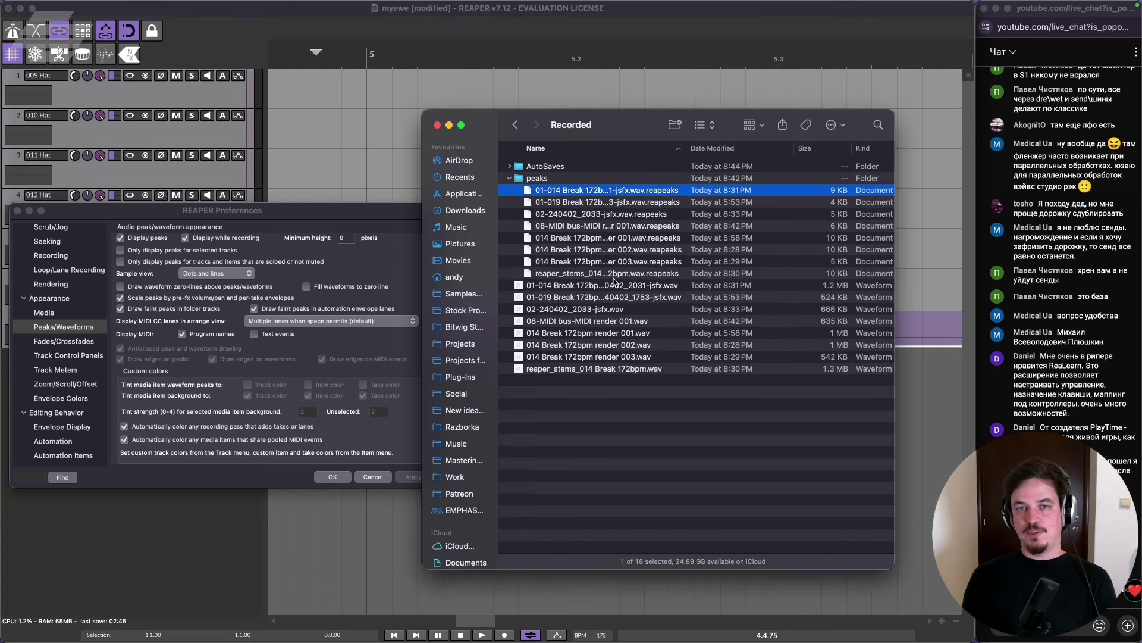
Return to REAPER, clear the Preferences dialog off the tracks and move the 015 Hat.wav item to just before beat 4.4.
left_click_drag(222, 210, 471, 387)
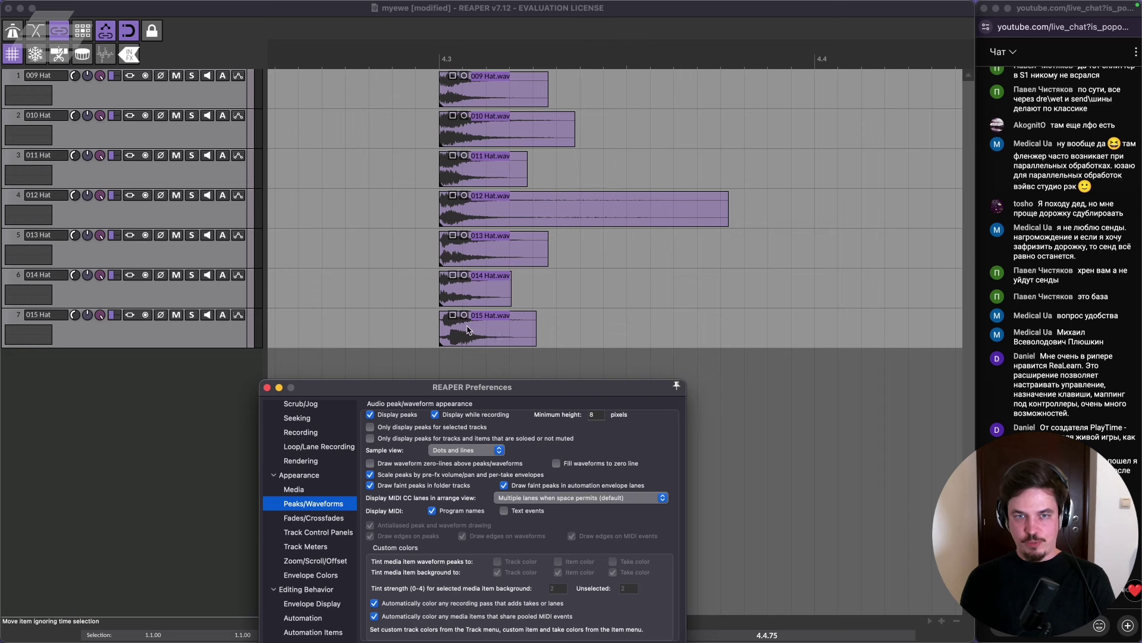
left_click_drag(470, 328, 842, 328)
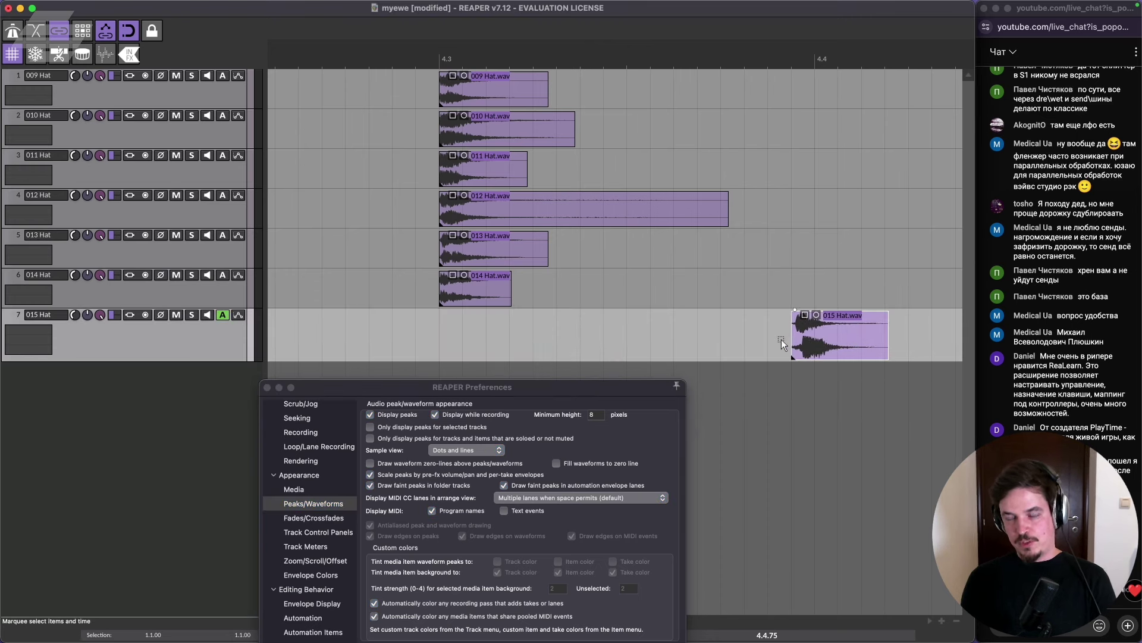
Switch to Finder, collapse the peaks folder and examine the recorded WAV files in the Recorded folder.
key("super+Tab")
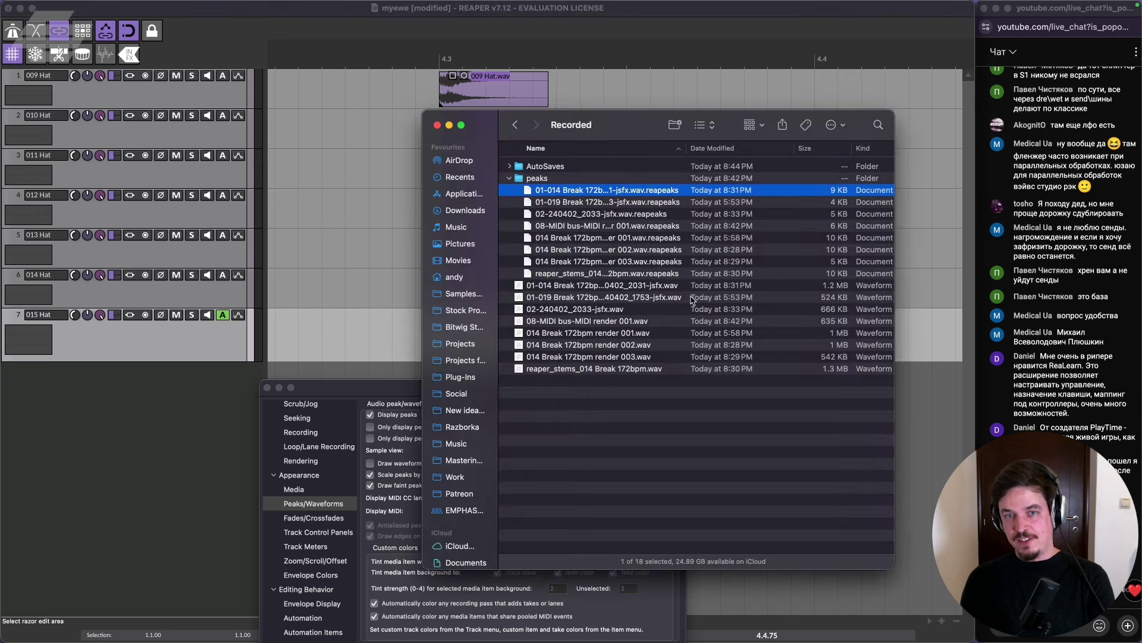
left_click(600, 326)
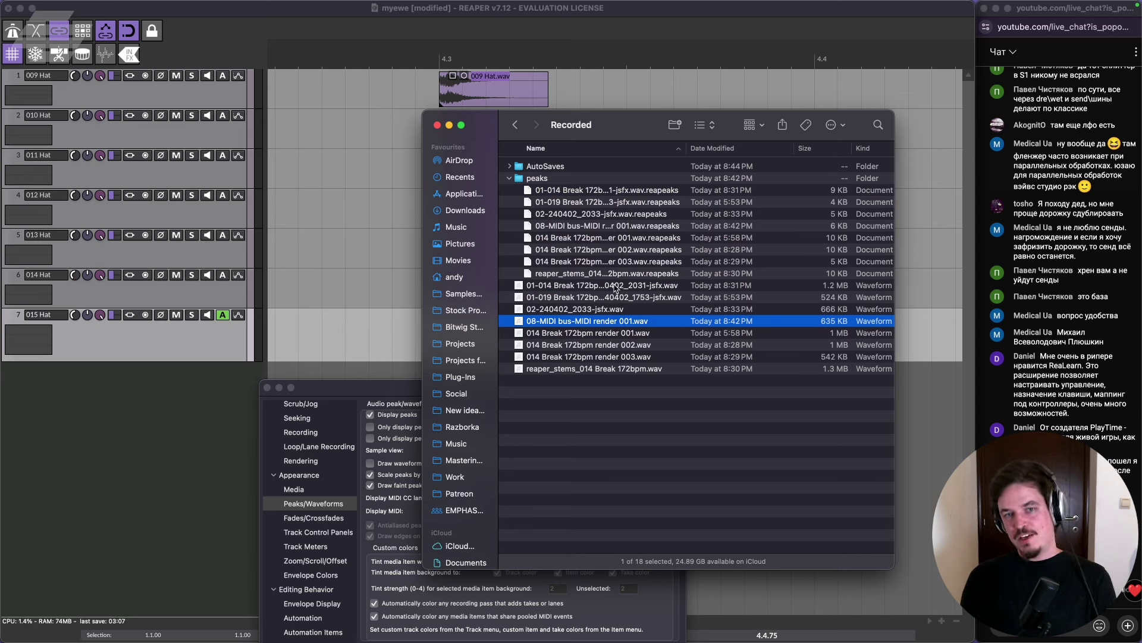
left_click(511, 177)
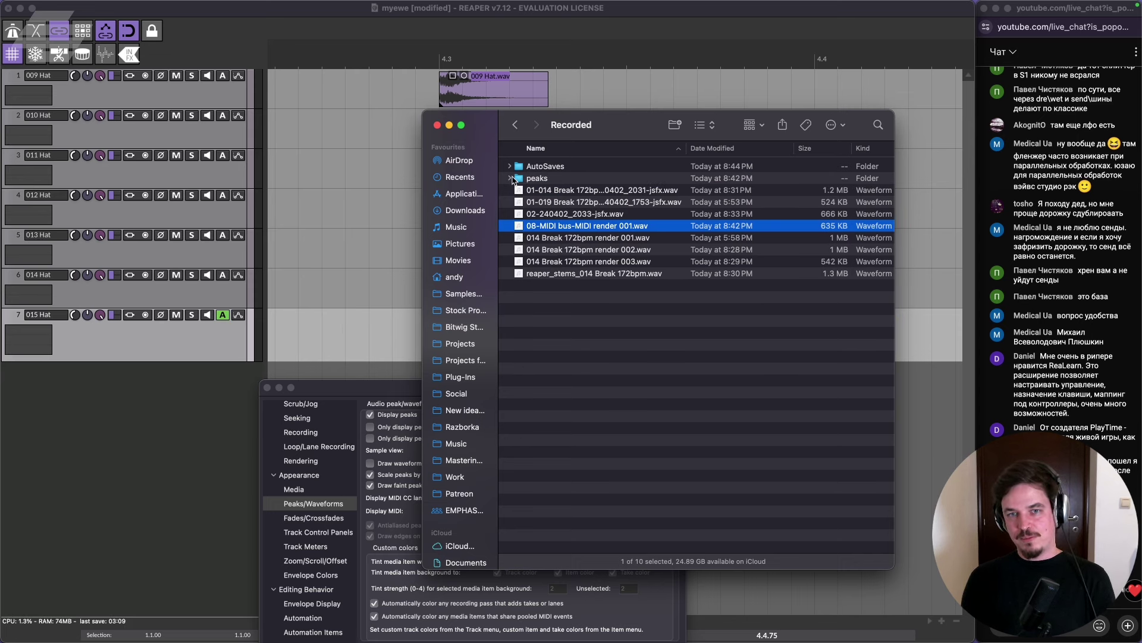
left_click(587, 191)
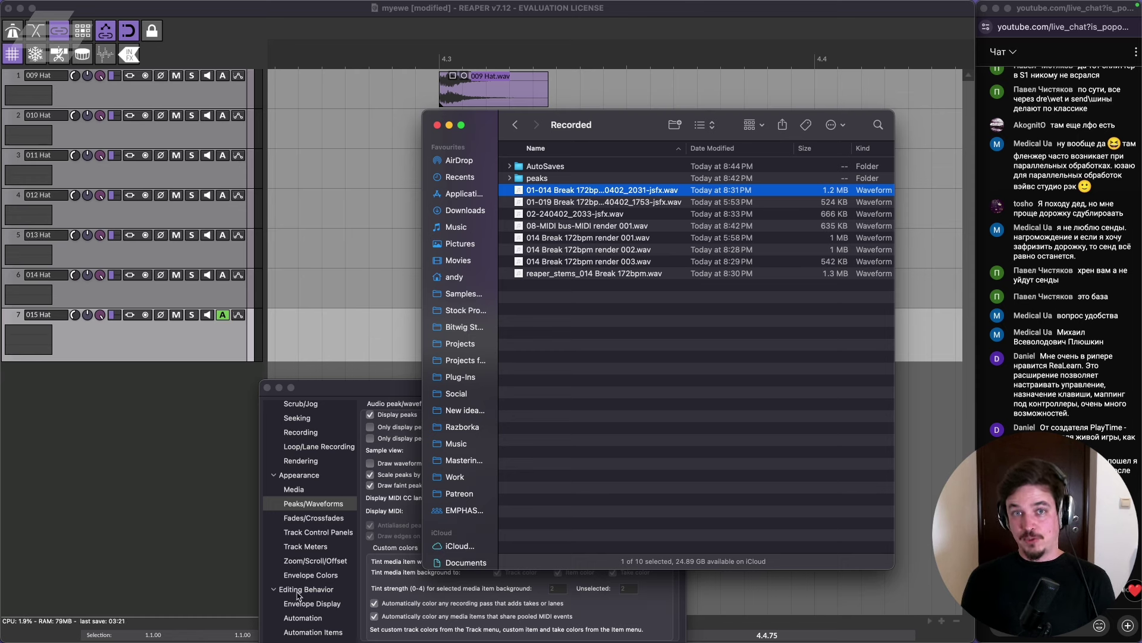
Switch to Ableton Live, examine the analysis file and folder options in its File & Folder preferences, and close them.
left_click(620, 628)
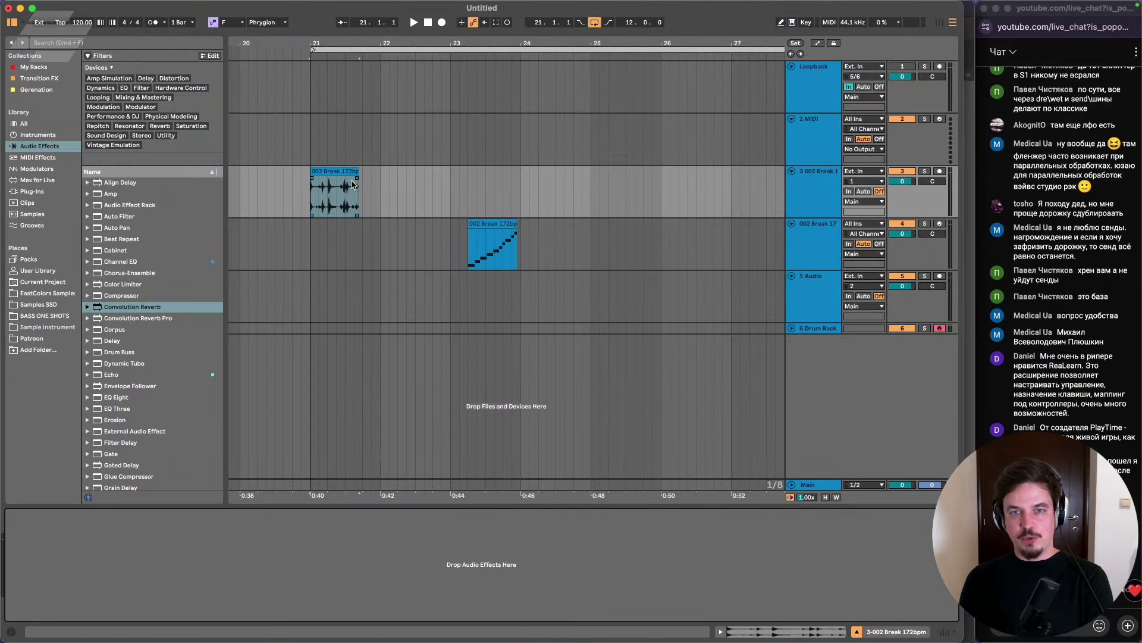
key("super+comma")
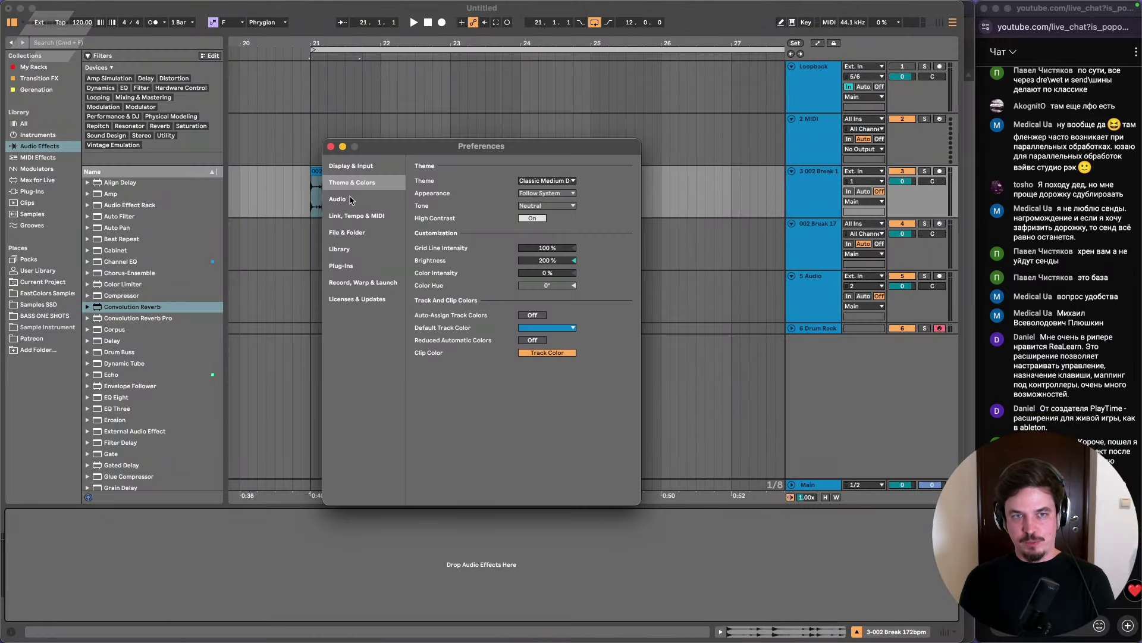
left_click(365, 234)
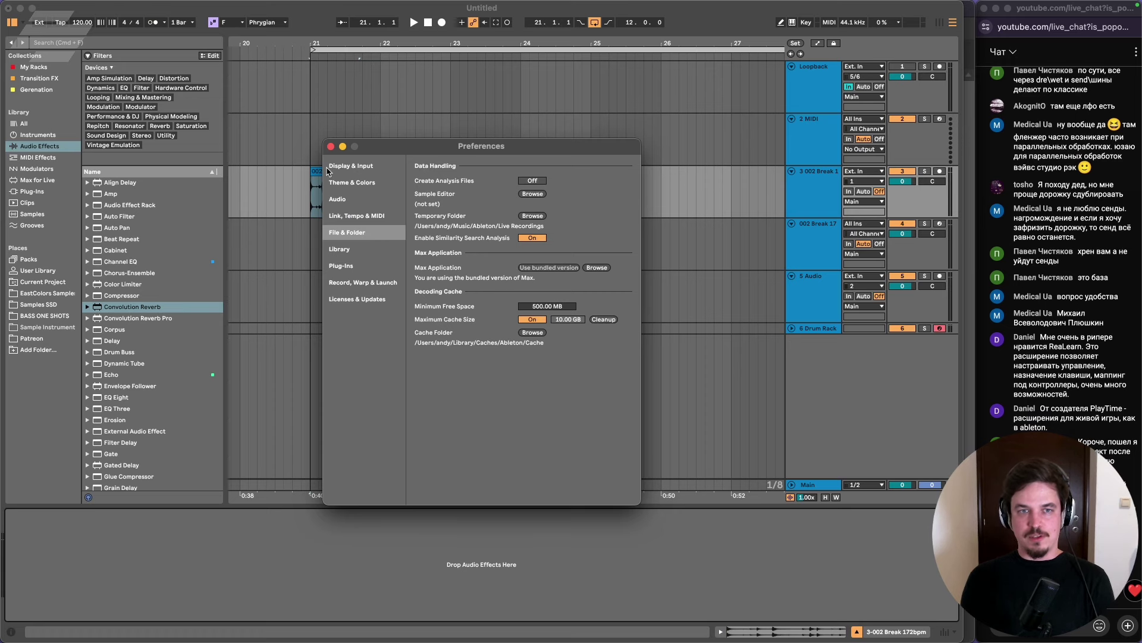
left_click(331, 147)
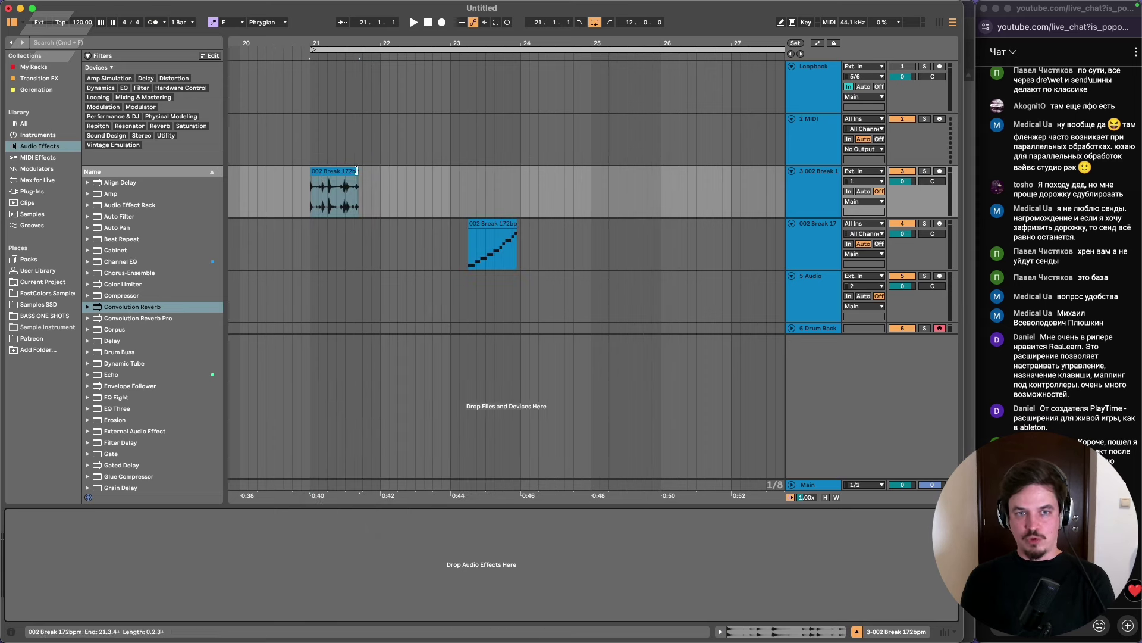
Select the 002 Break 172bpm clip in the Live arrangement and examine its waveform up close.
left_click(334, 180)
scroll(333, 180, "up", 3)
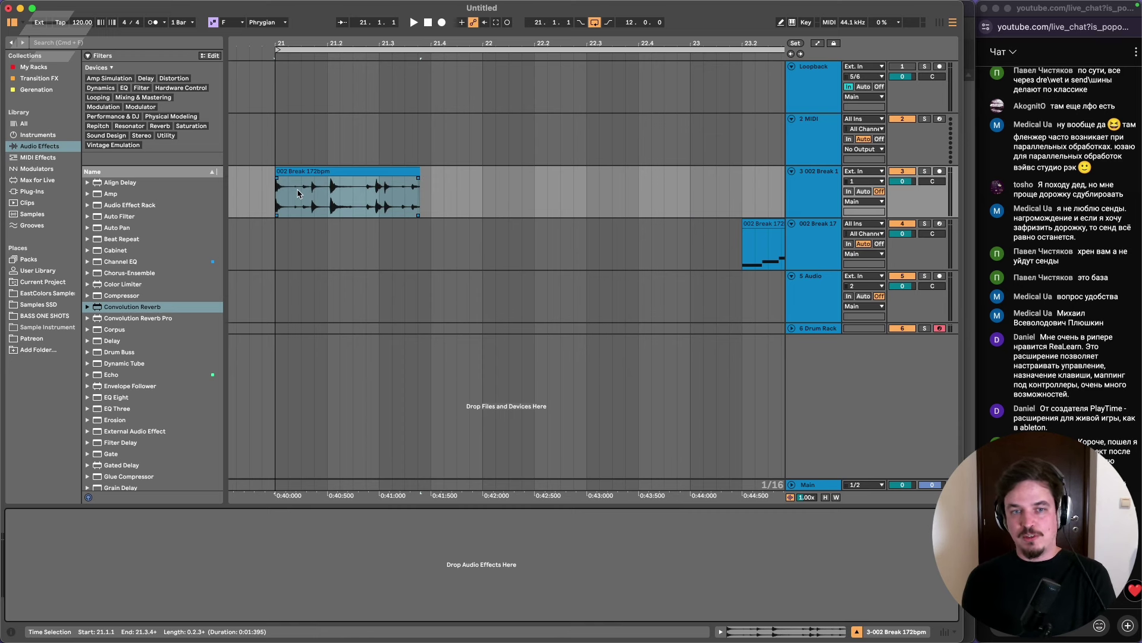
key("super+r")
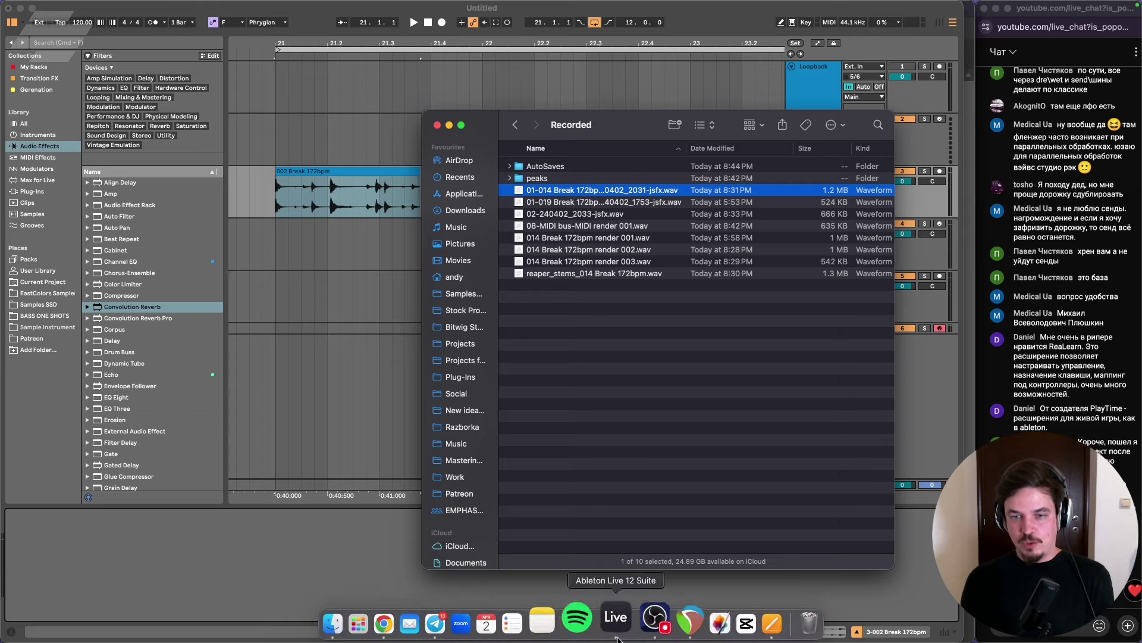
Switch to REAPER and reposition its Preferences, then check the .reapeaks files in Finder's peaks folder and collapse the folder.
left_click(661, 622)
left_click_drag(452, 388, 462, 205)
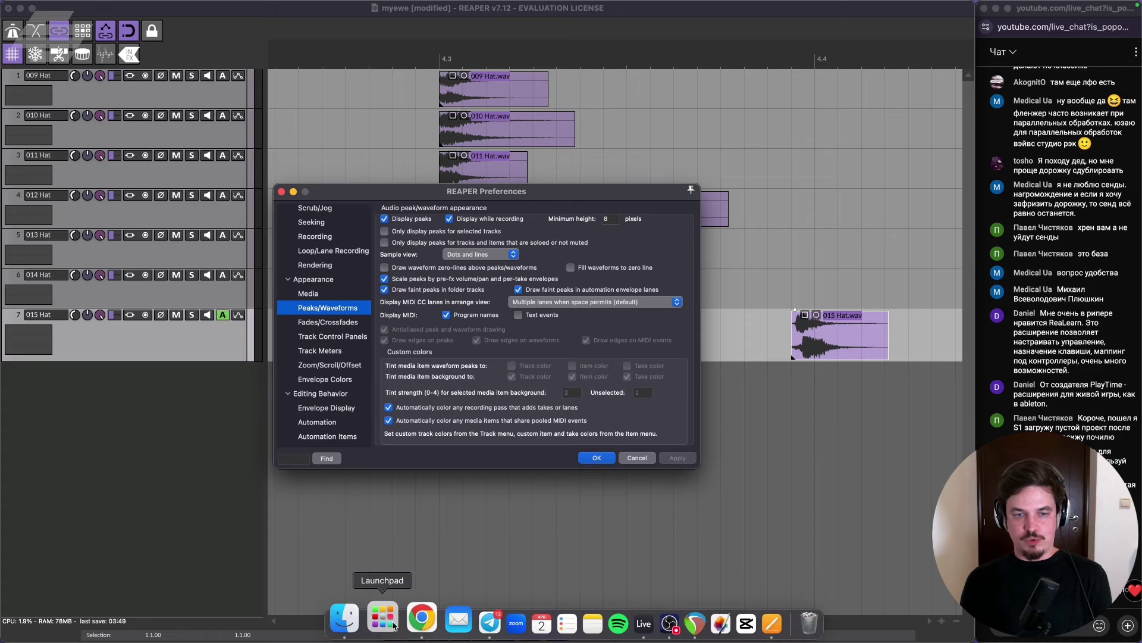
left_click(361, 624)
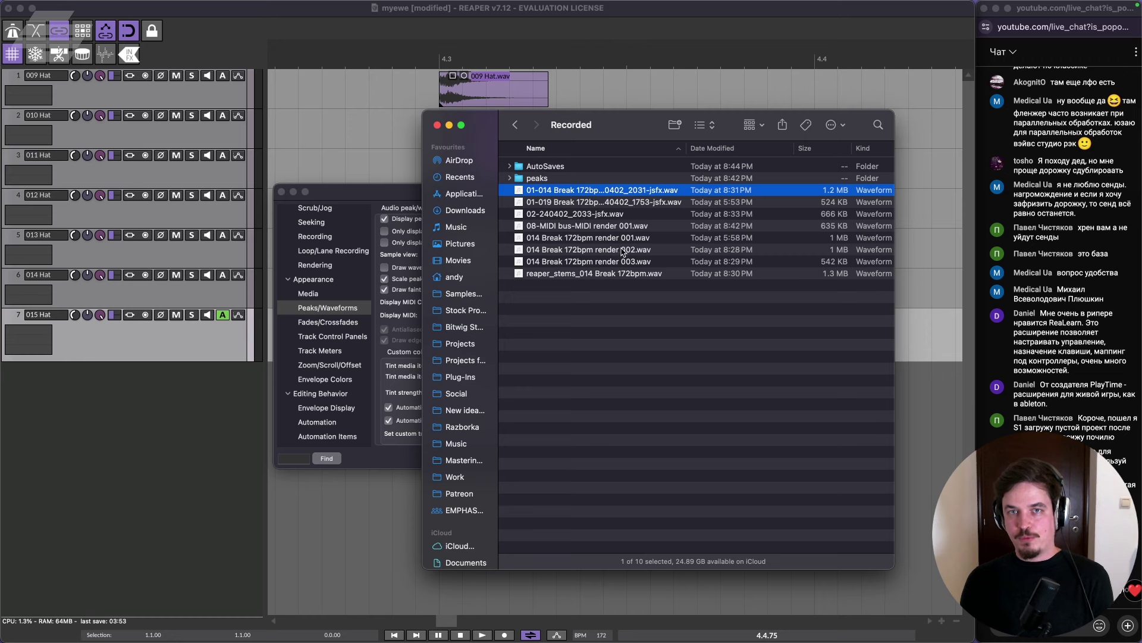
left_click(506, 180)
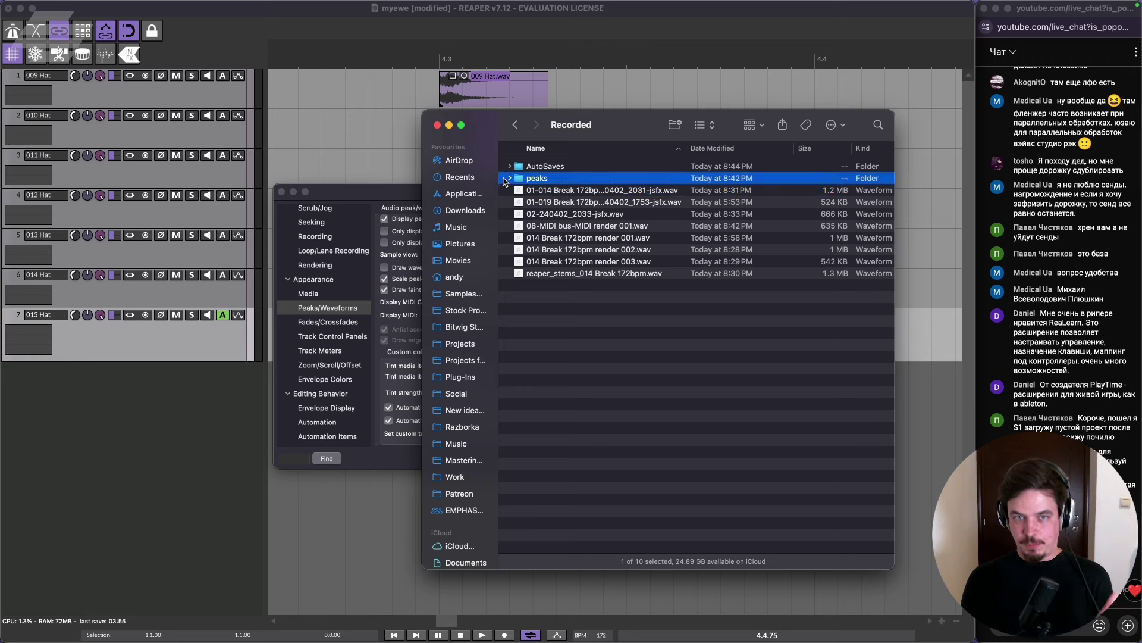
left_click(509, 179)
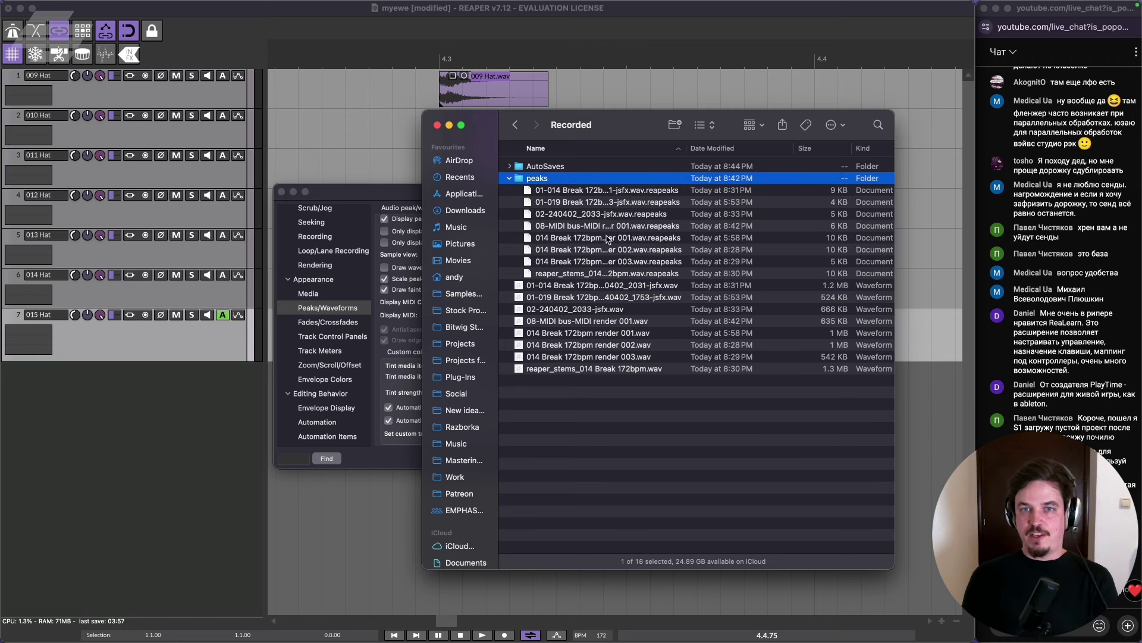
key("Left")
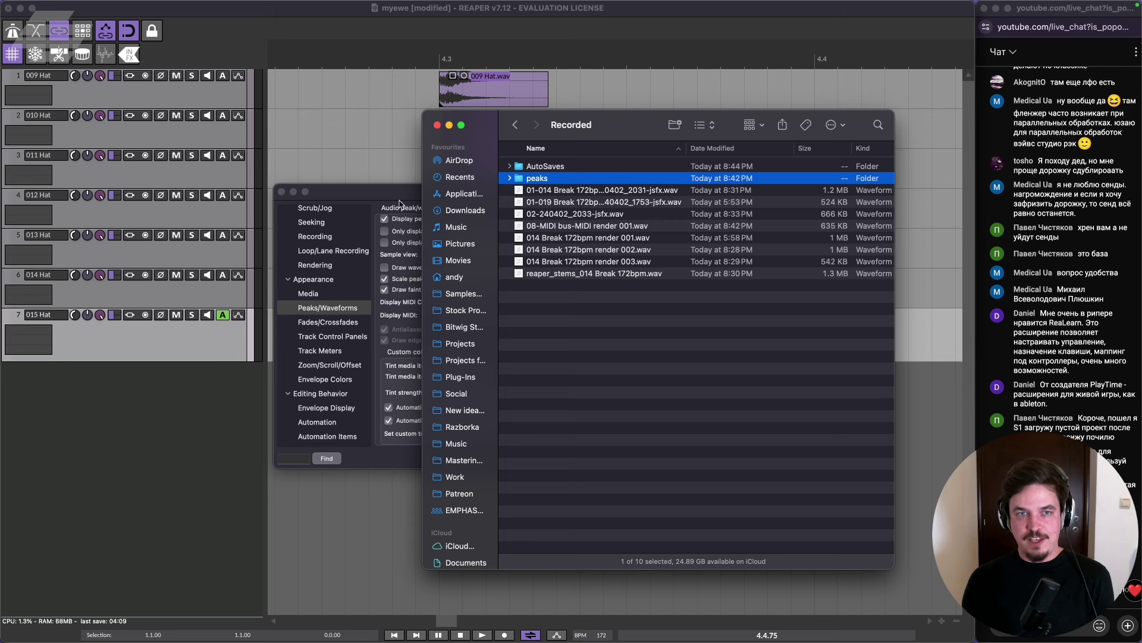
Move REAPER's Preferences dialog clear of the Finder window and switch to Pages to check the topic notes.
left_click_drag(389, 194, 376, 191)
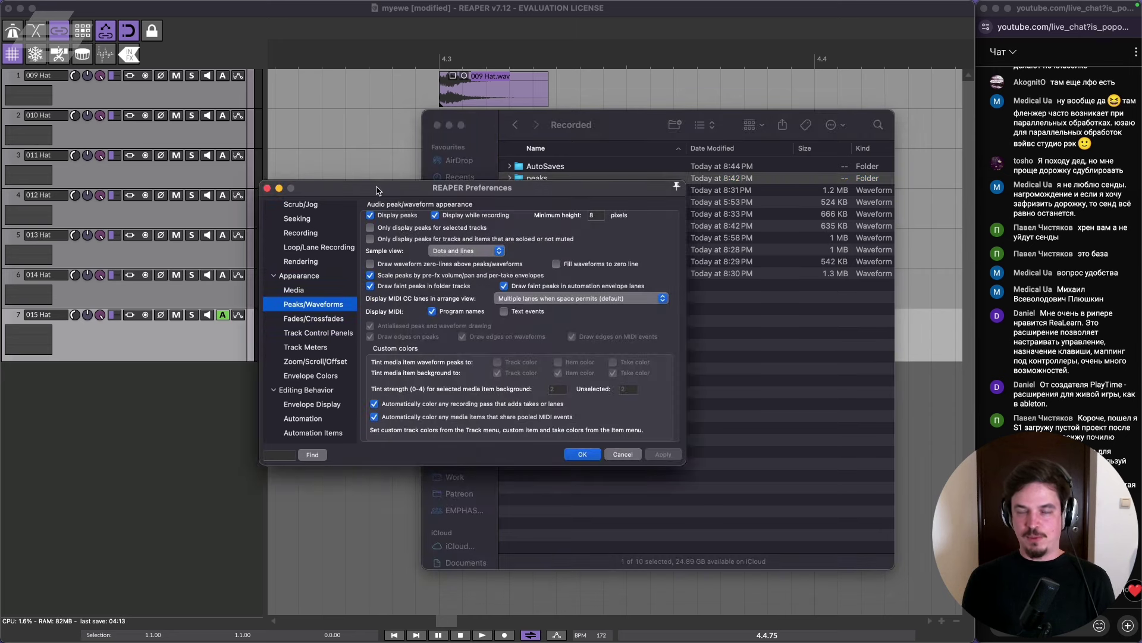
left_click_drag(376, 191, 138, 214)
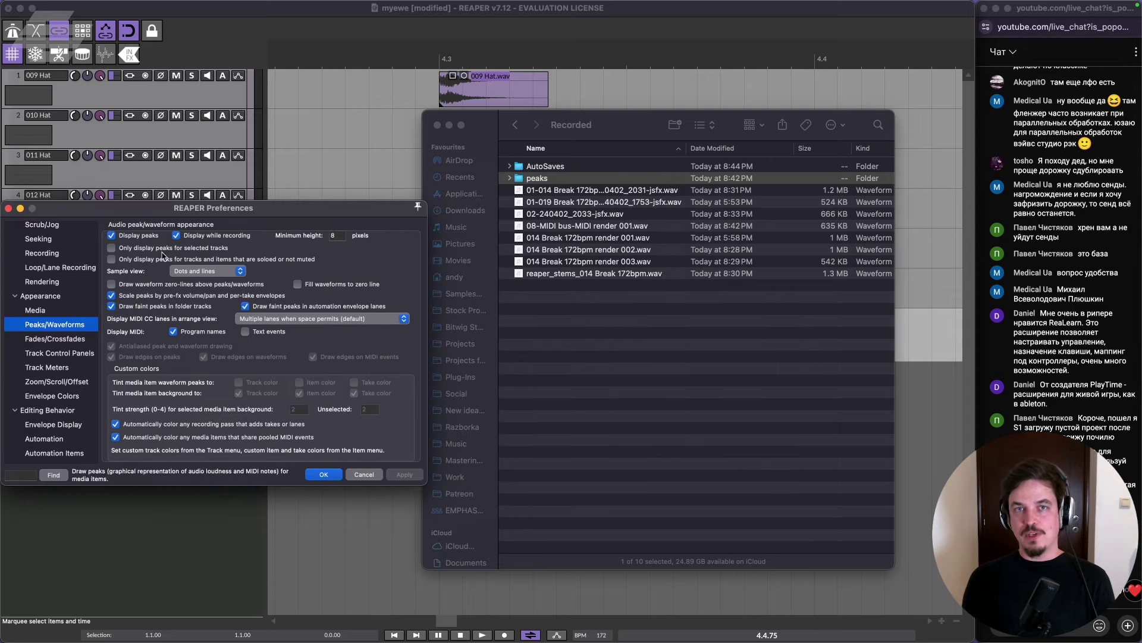
mouse_move(697, 632)
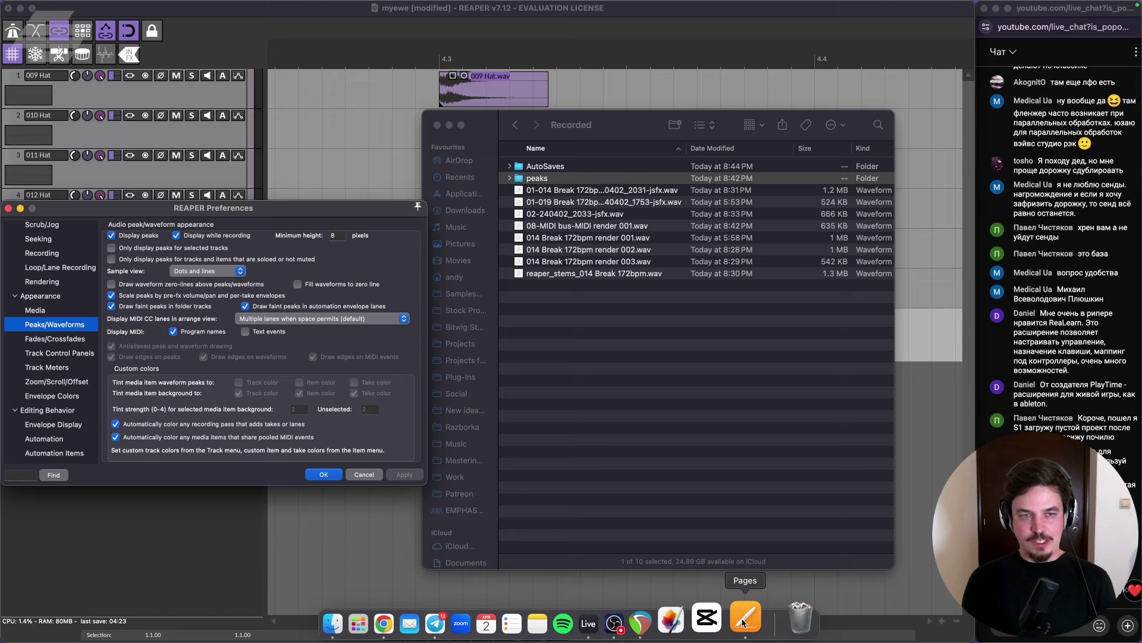
left_click(743, 623)
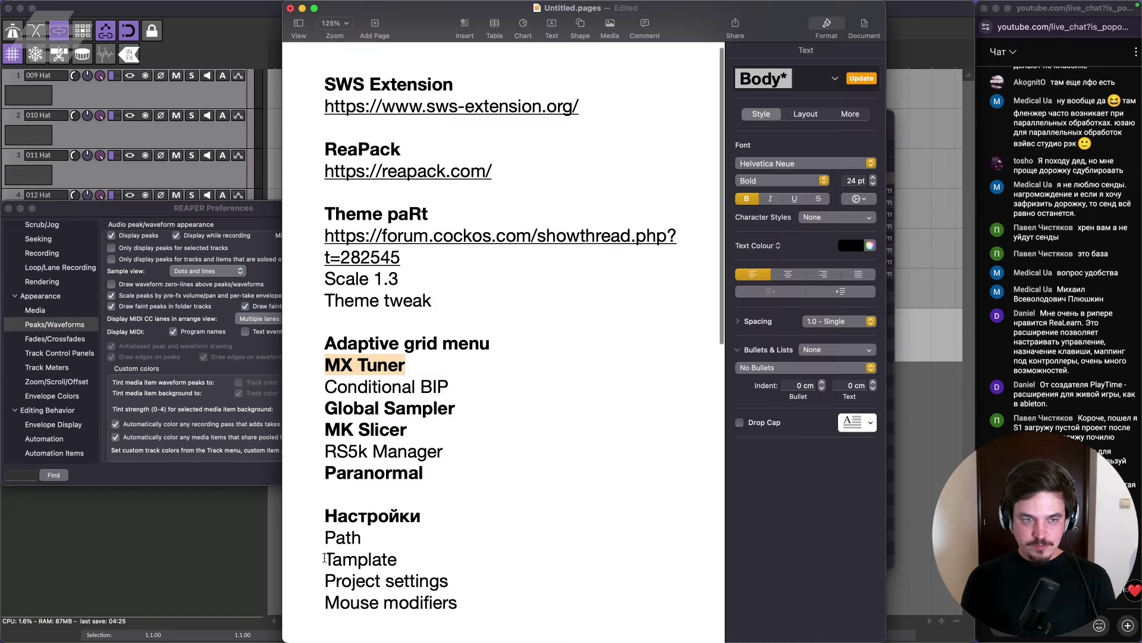
Switch to REAPER and close its Preferences window.
left_click(145, 541)
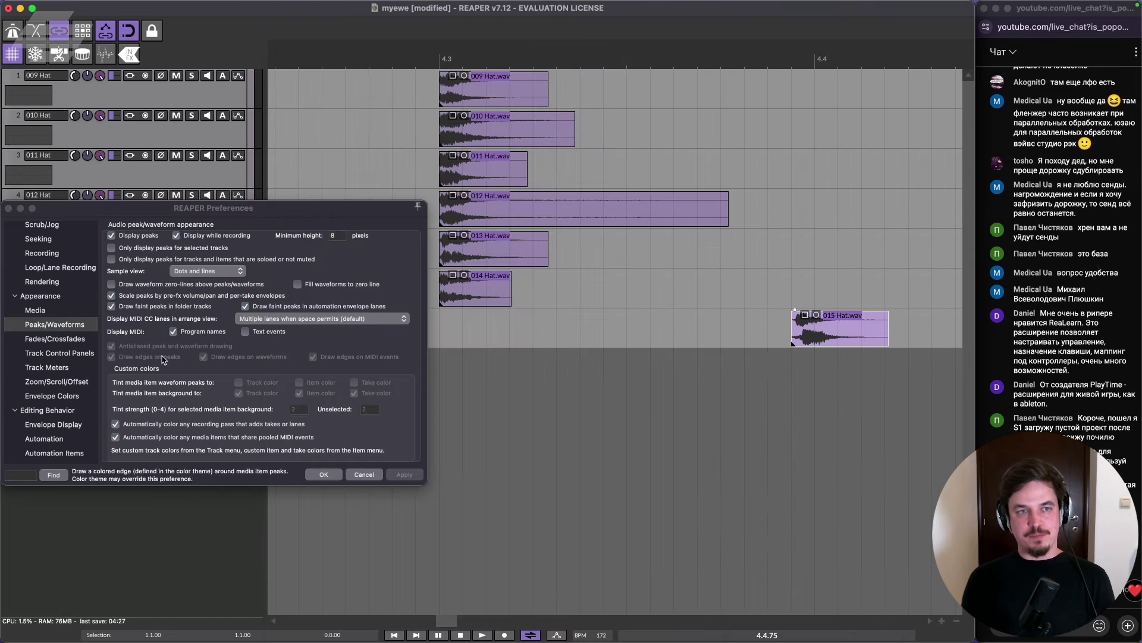
left_click_drag(50, 213, 155, 224)
key("Escape")
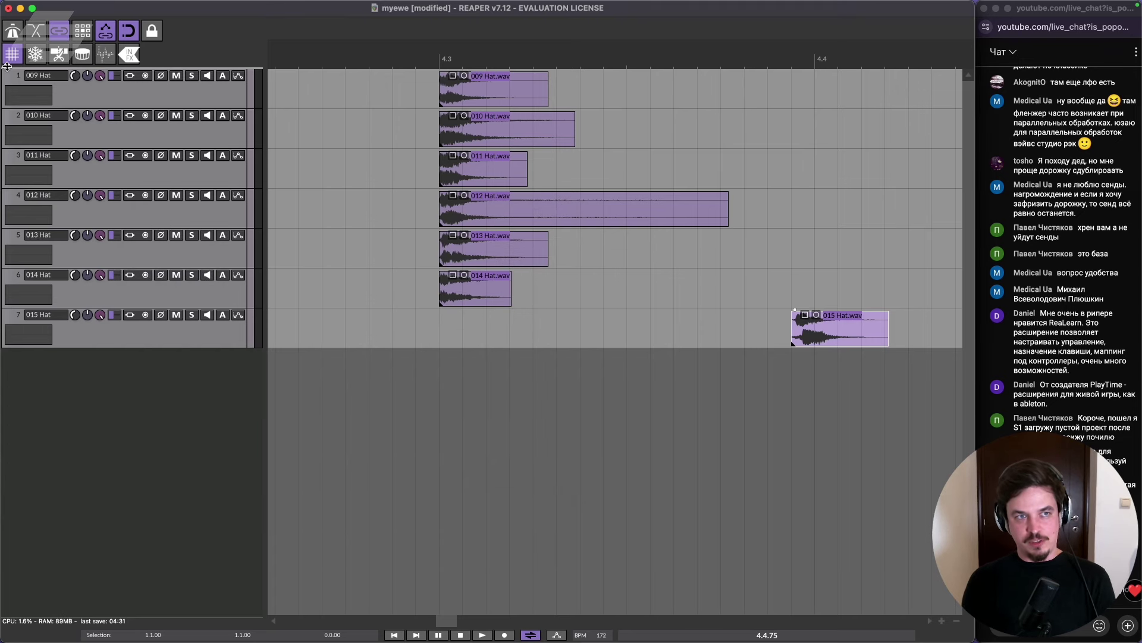
Quit REAPER with the myewe project, relaunch it and continue in evaluation mode.
left_click(8, 8)
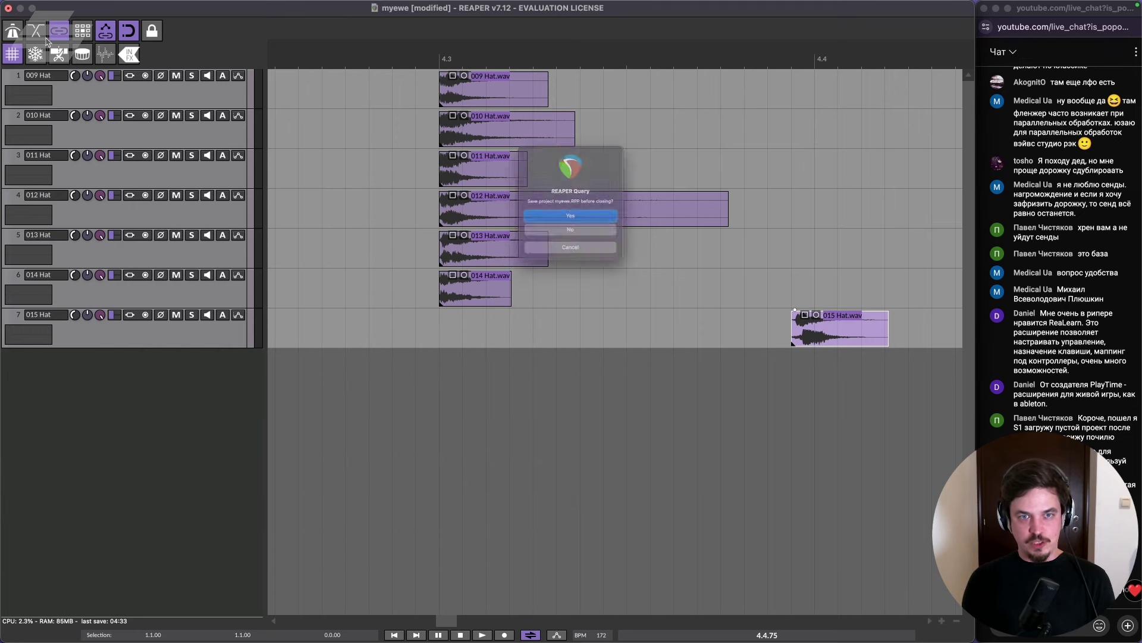
left_click(525, 245)
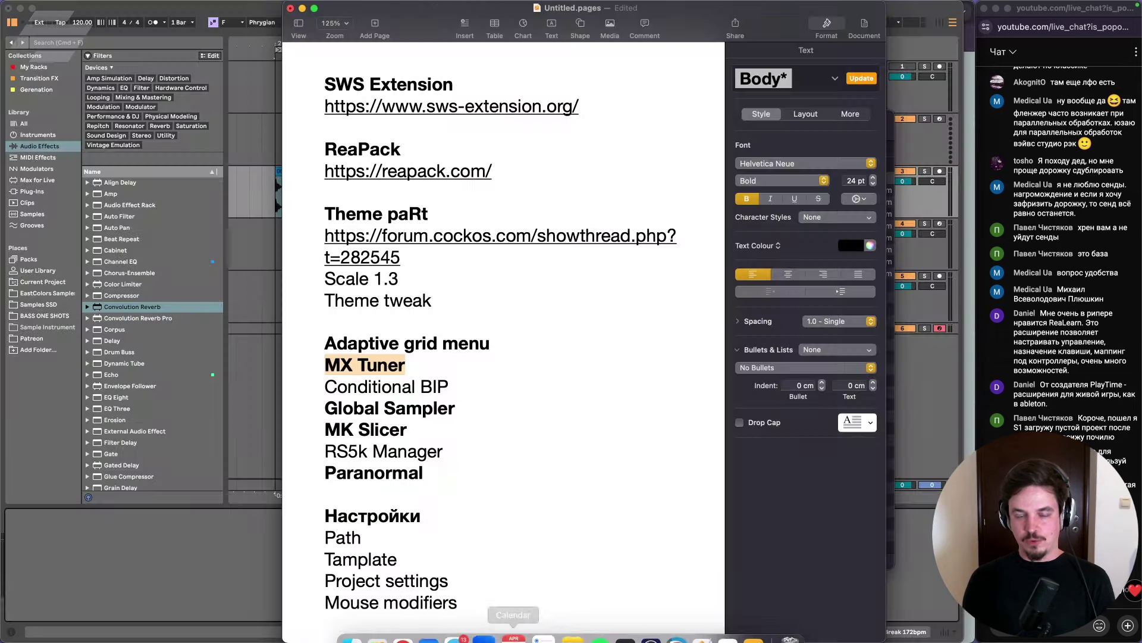
left_click(659, 622)
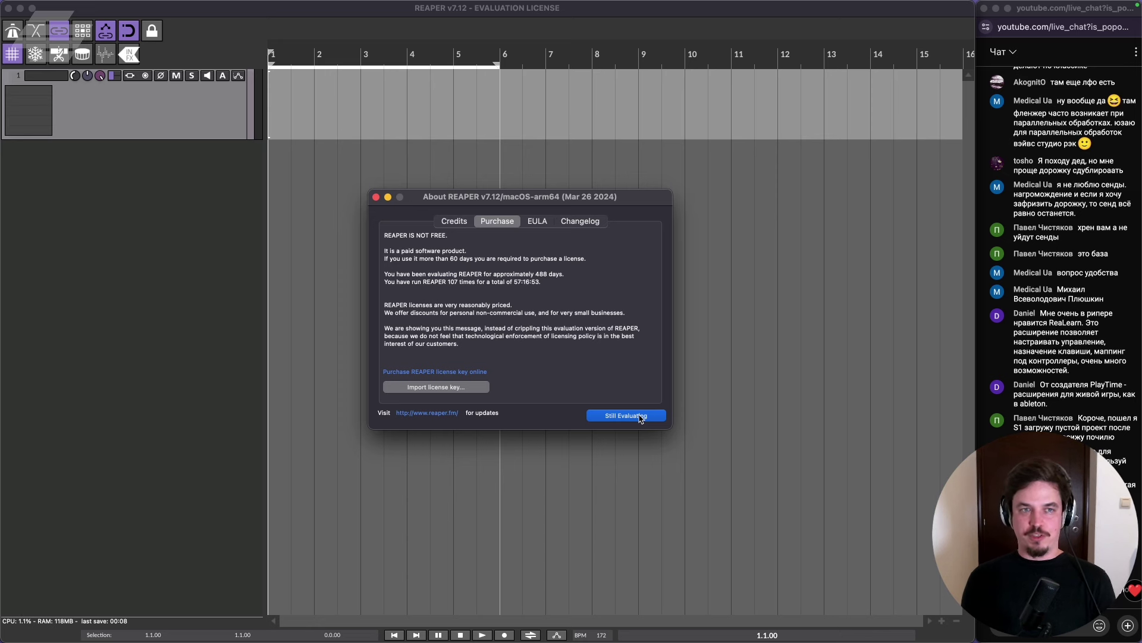
left_click(639, 416)
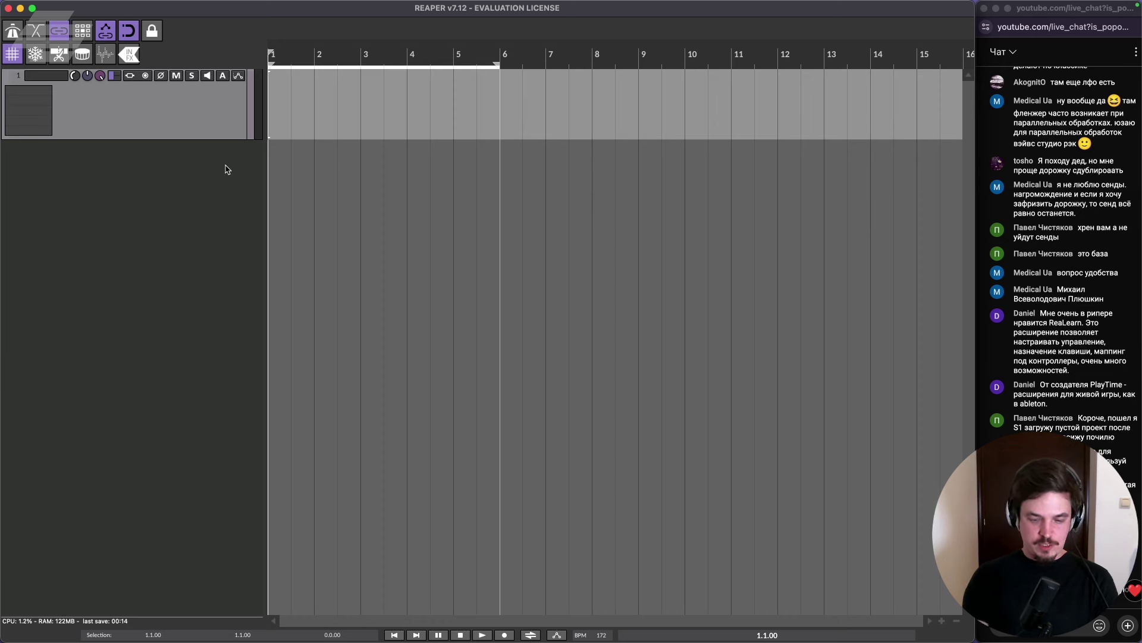
Show the docked Media Explorer, make it slightly narrower and hide it again.
key("super+alt+x")
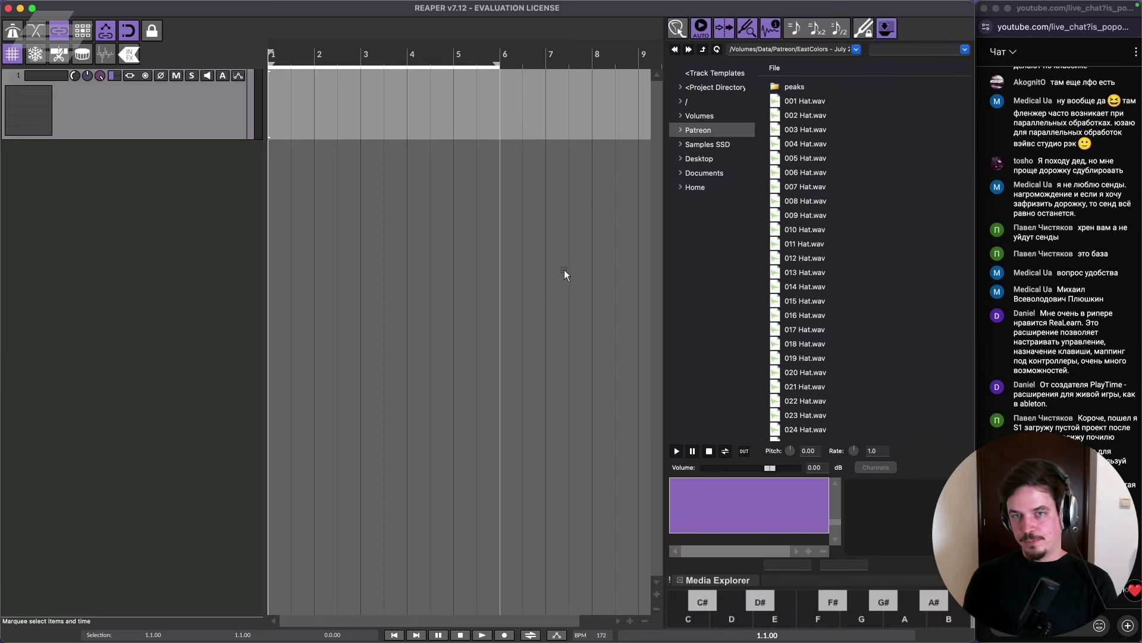
left_click_drag(664, 270, 714, 270)
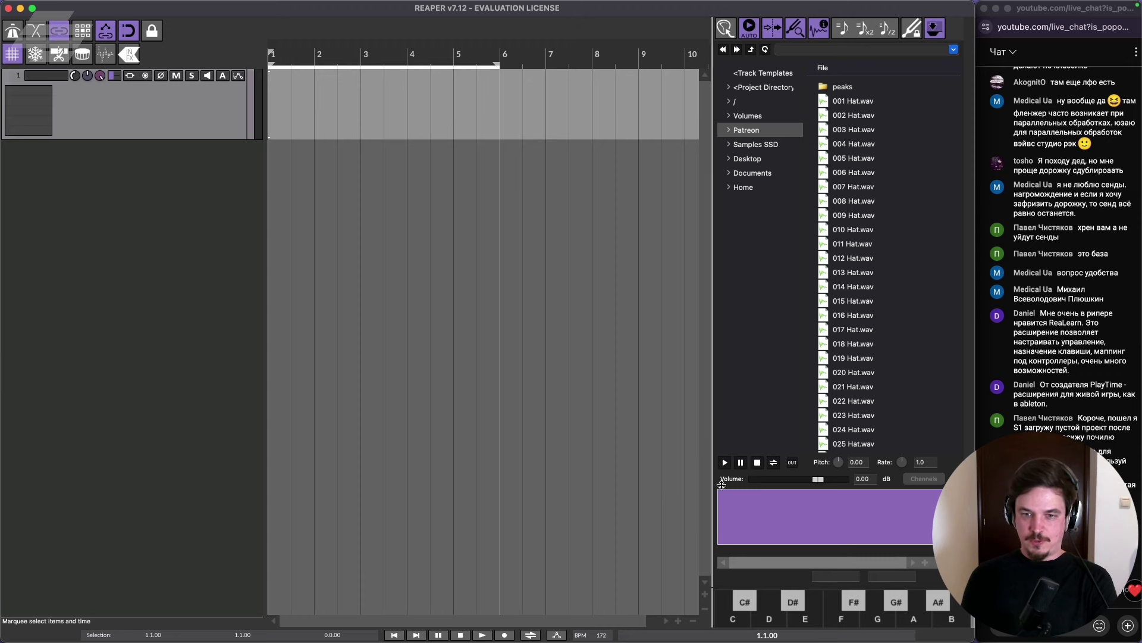
key("super+alt+x")
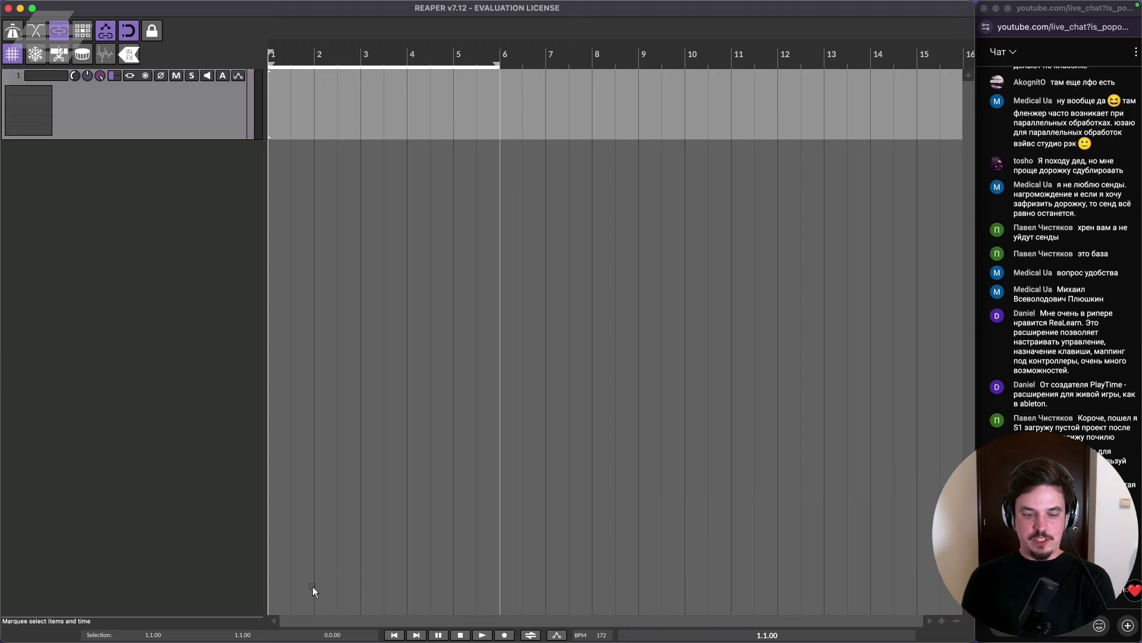
Show and hide the mixer, and open and close the docked MK Slicer script.
key("super+m")
key("super+m")
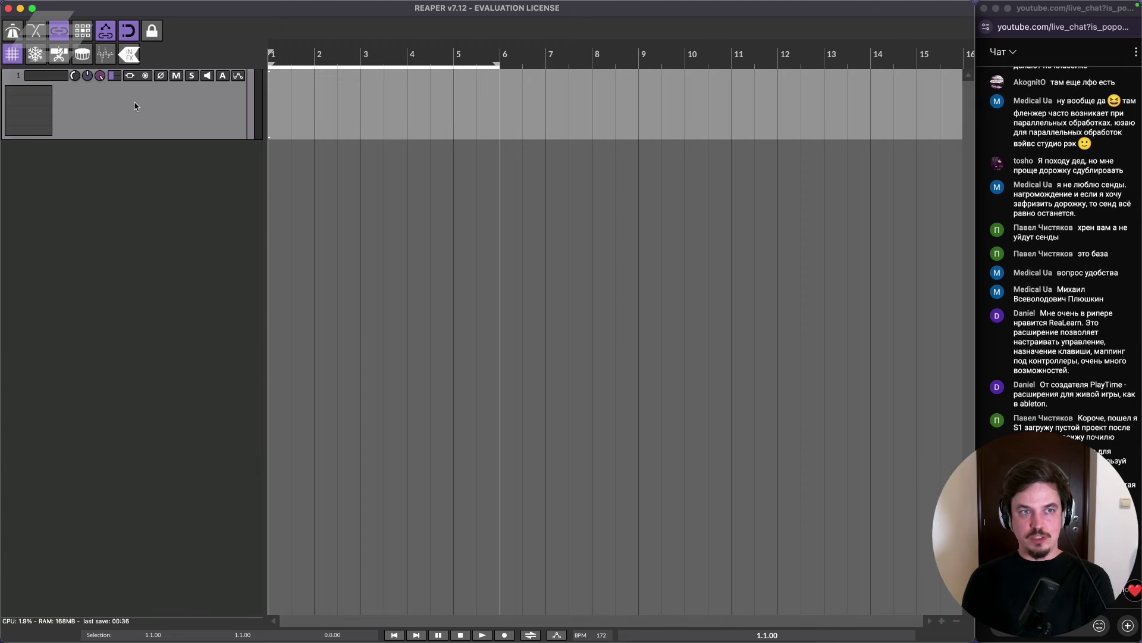
left_click(59, 55)
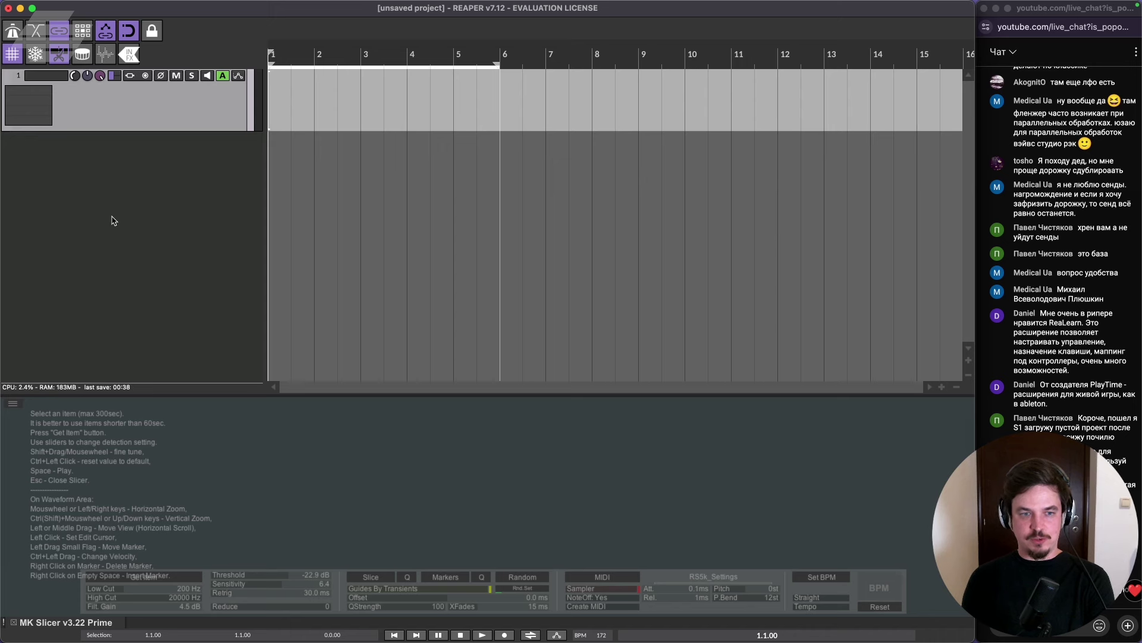
left_click(60, 56)
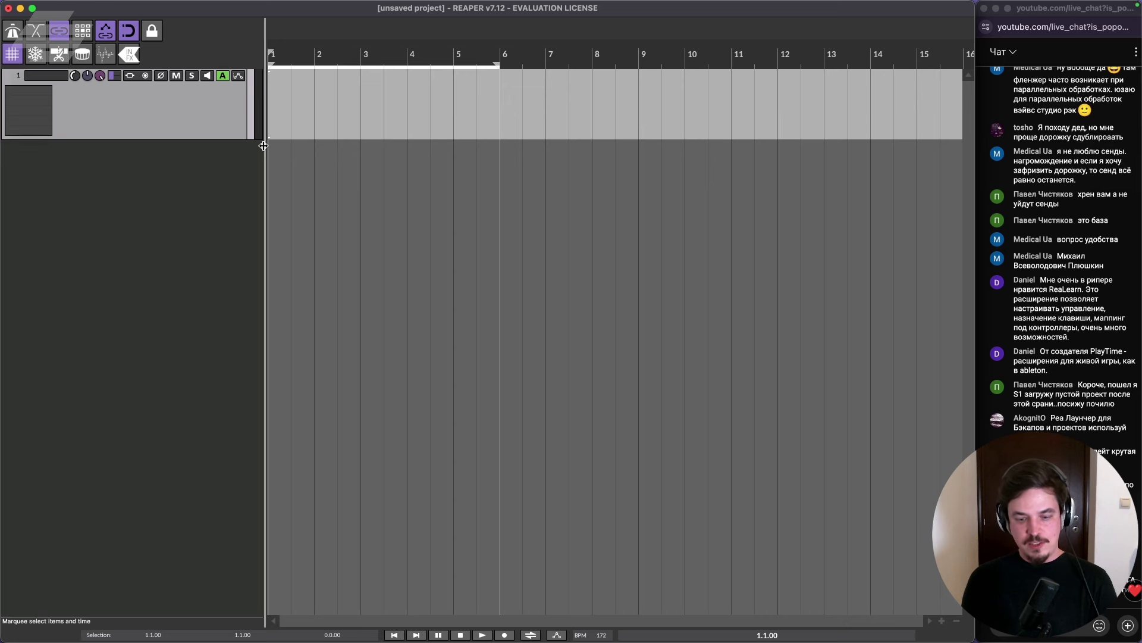
Review the Media section of the project settings, especially the path for saving media files, and close it without changes.
mouse_move(38, 15)
left_click(83, 6)
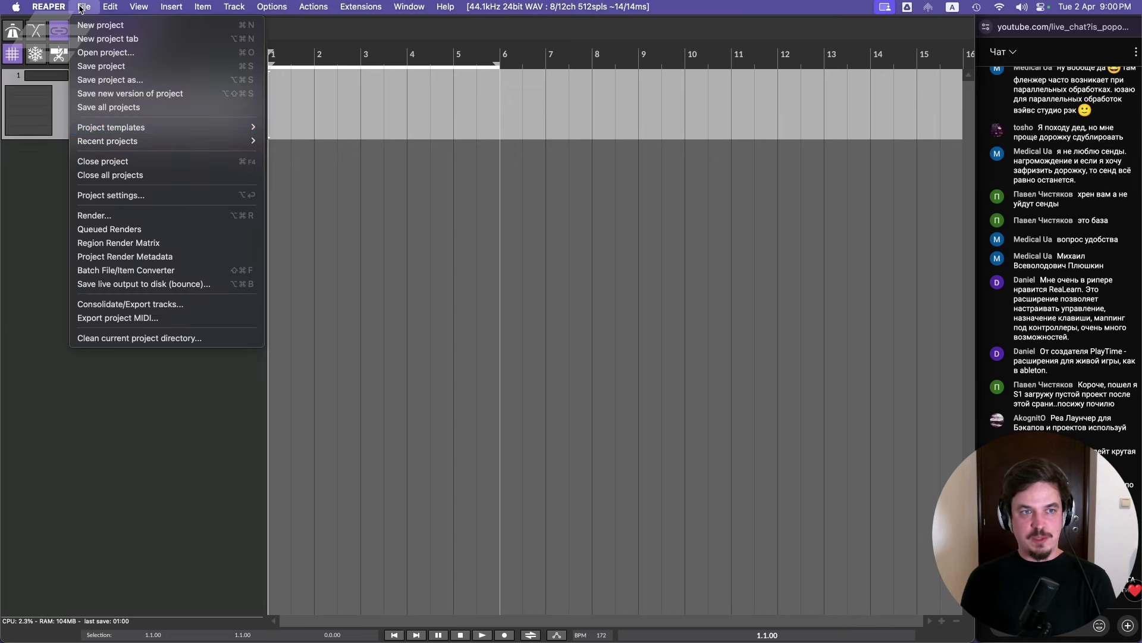
left_click(143, 195)
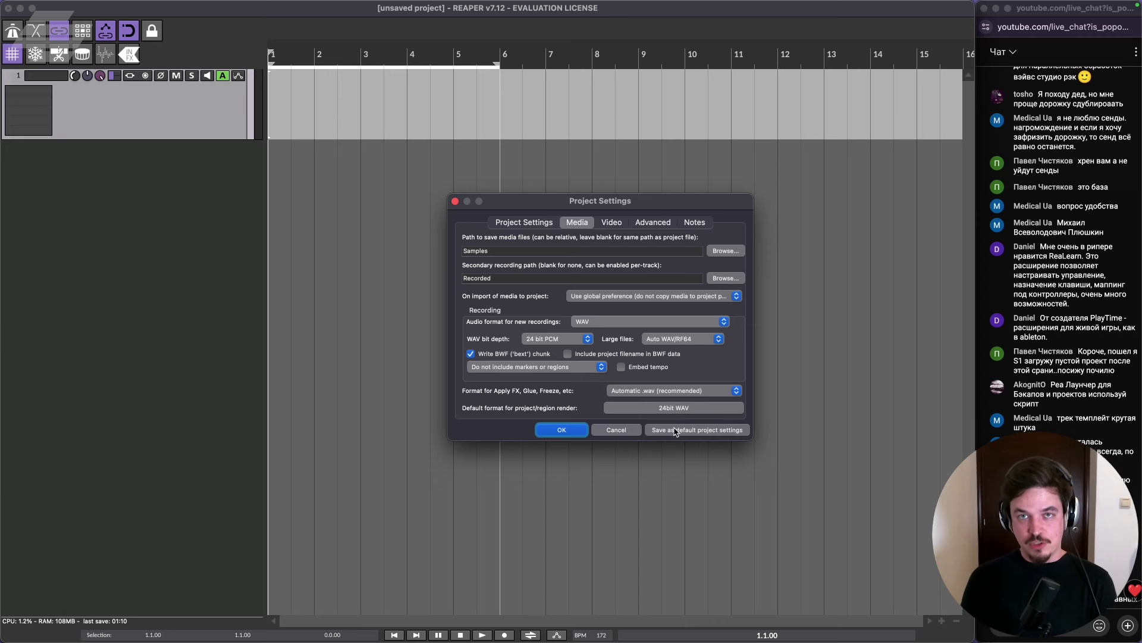
double_click(487, 252)
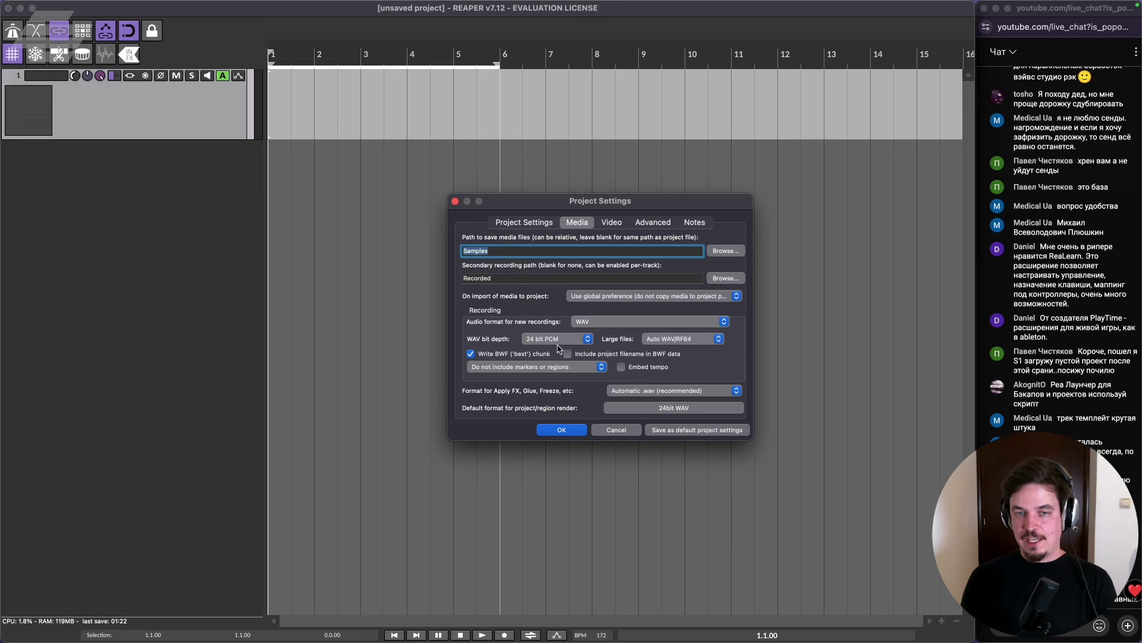
left_click(616, 430)
Delete the only track so the project is empty.
left_click(158, 248)
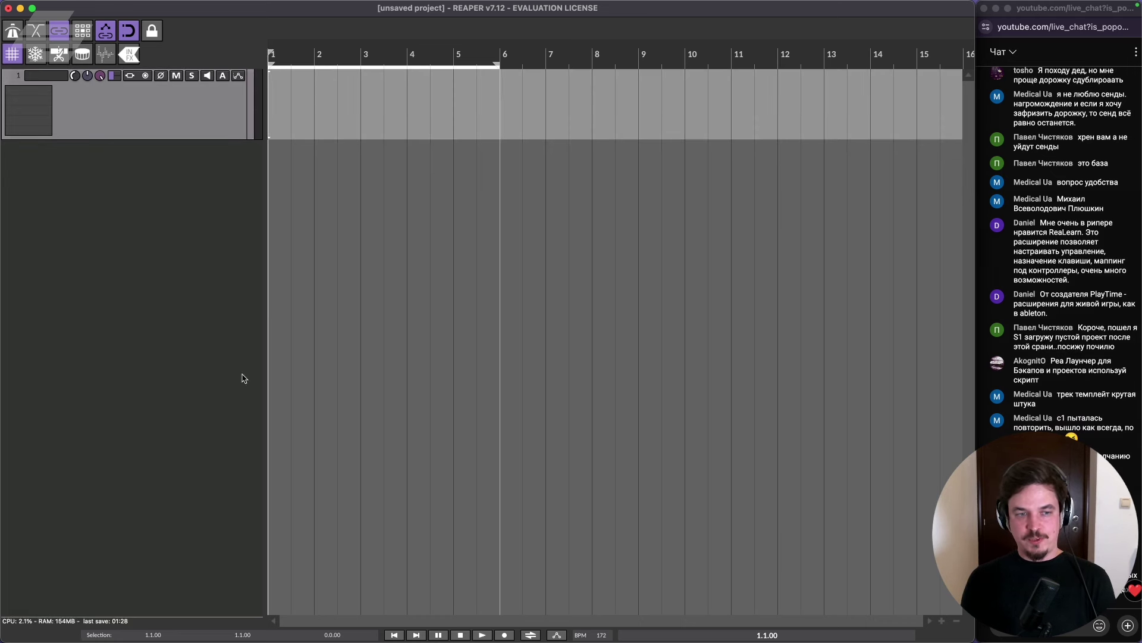
left_click(202, 138)
key("Delete")
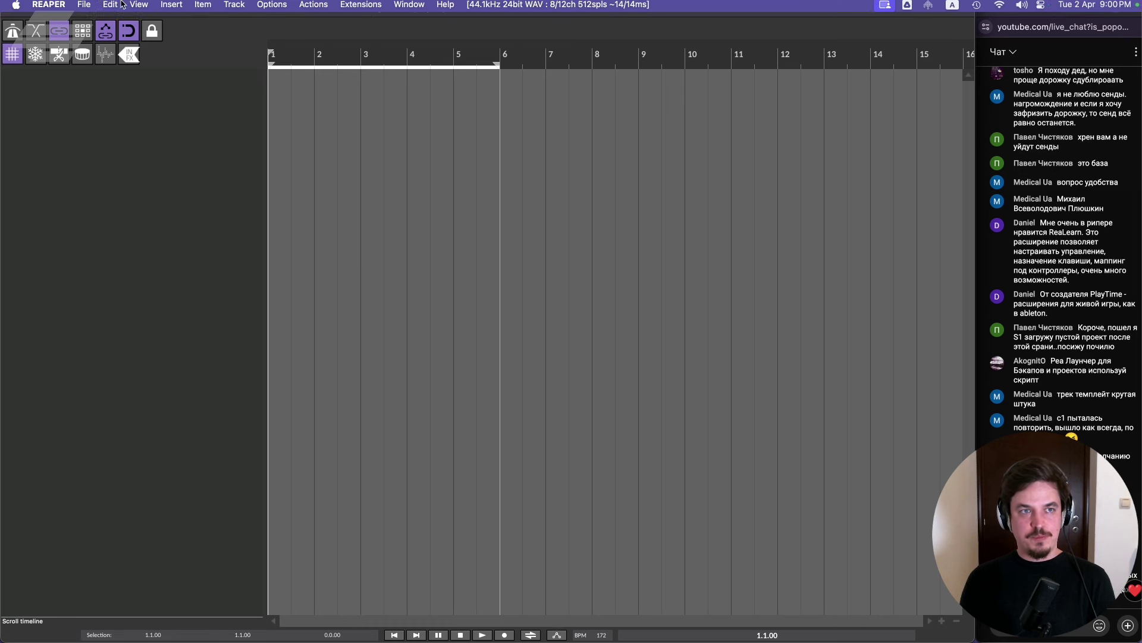
Open the dialog for saving the project as a template and close it without saving.
left_click(84, 7)
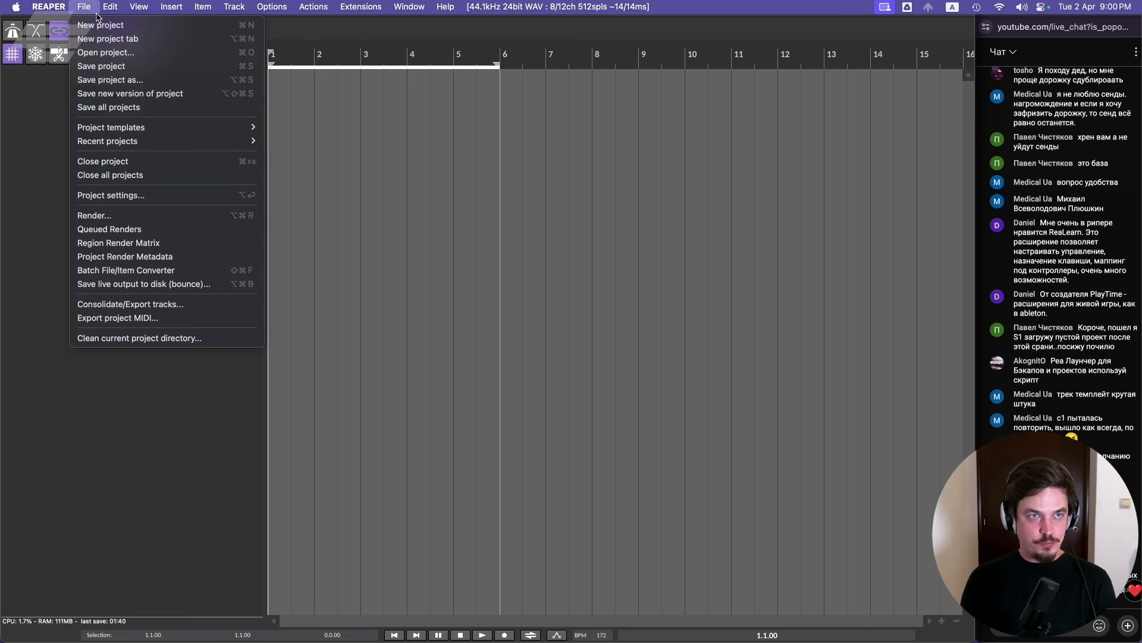
mouse_move(127, 132)
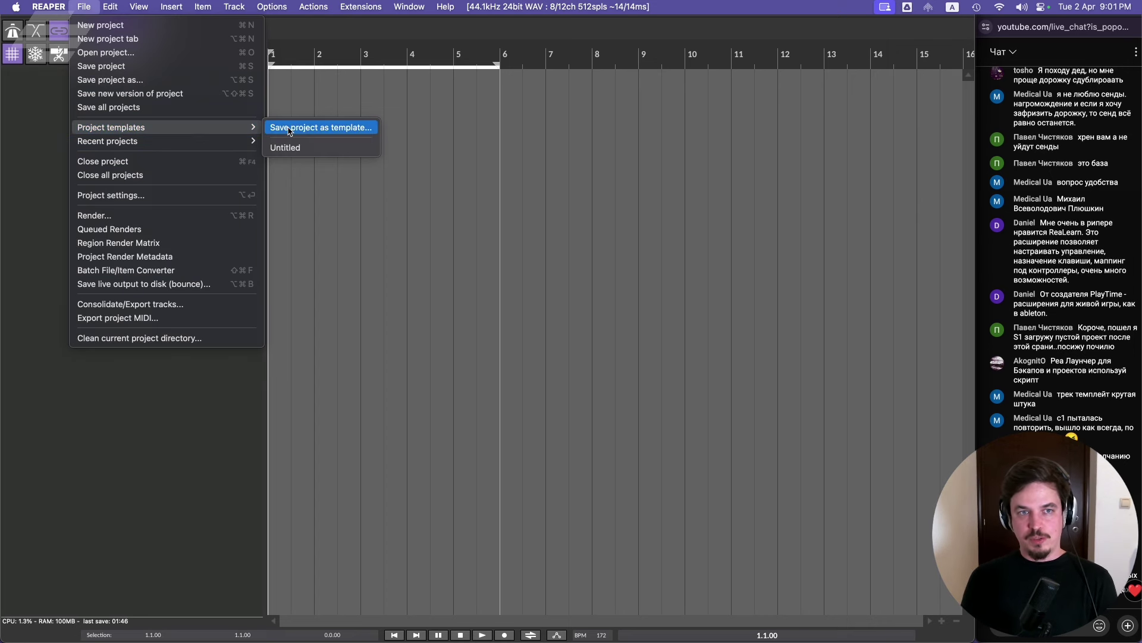
left_click(307, 129)
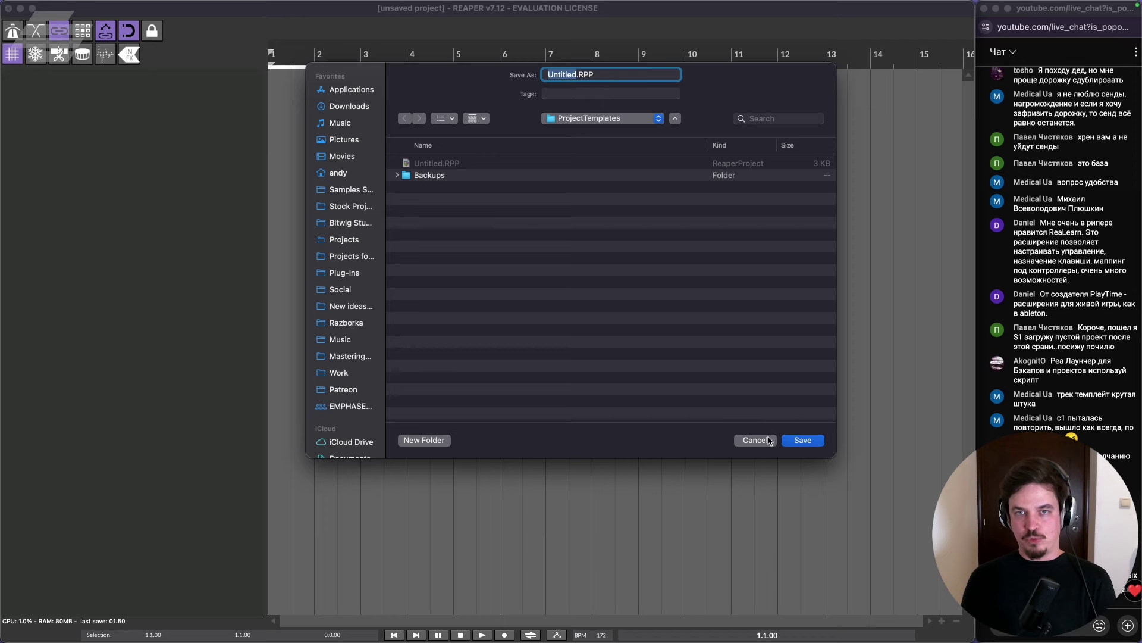
left_click(748, 443)
Look up the template file used for new projects in the Project preferences and close them without changes.
key("super+comma")
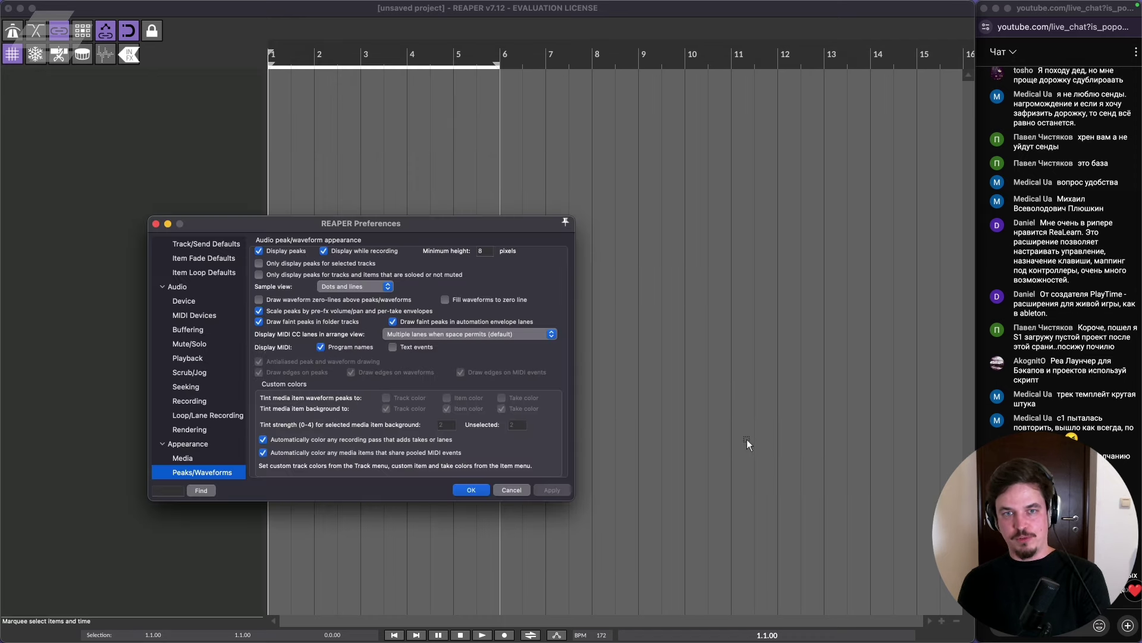
scroll(222, 330, "up", 5)
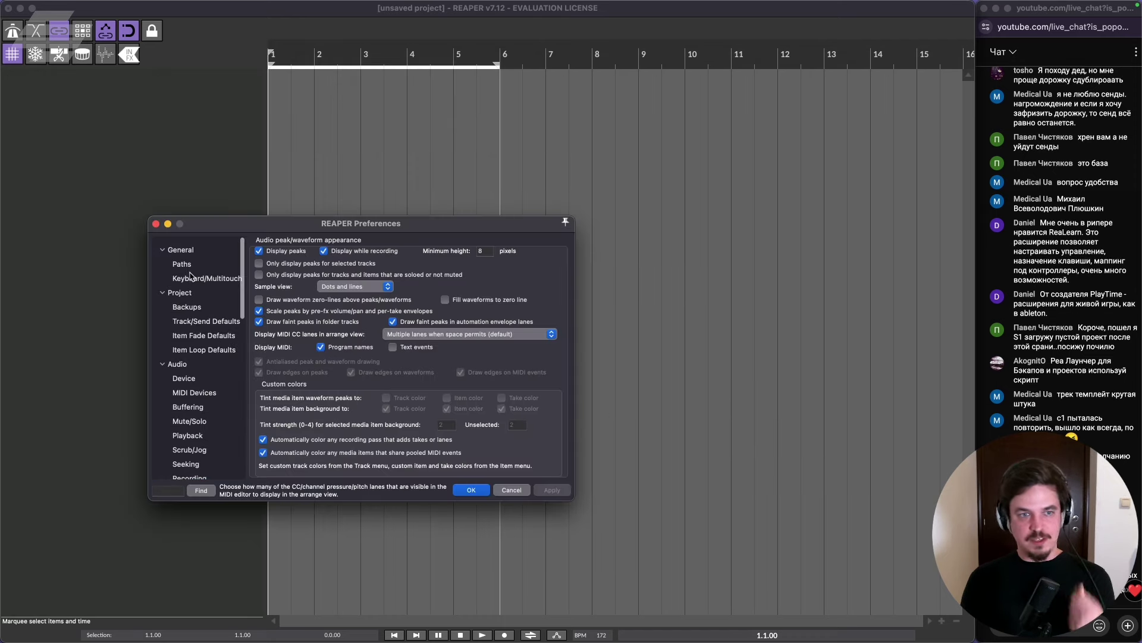
left_click(199, 294)
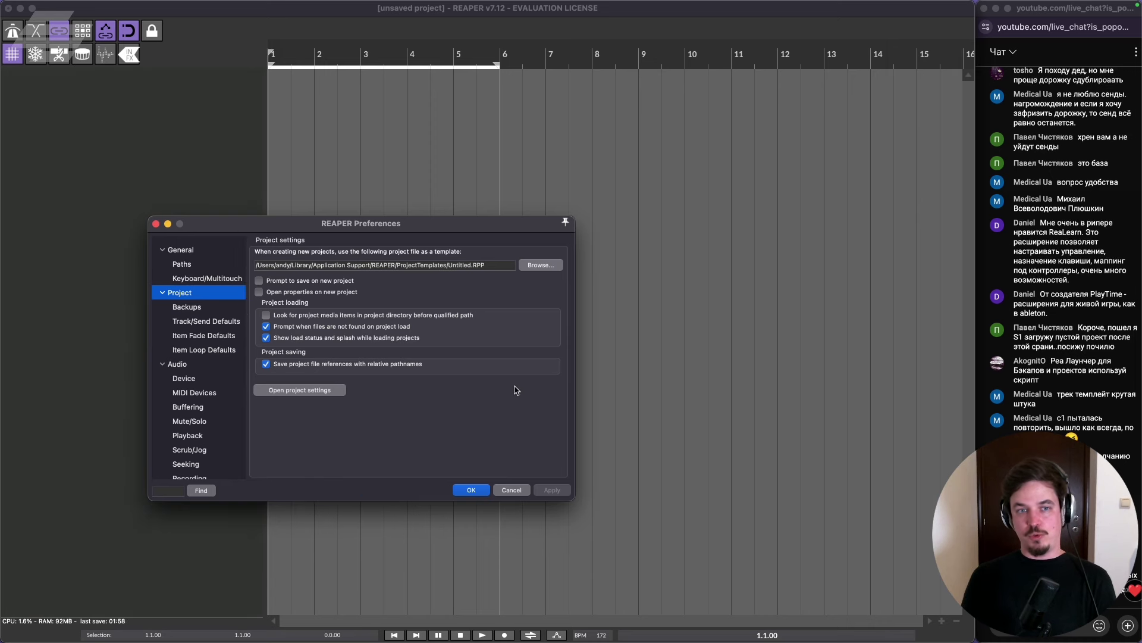
left_click(512, 490)
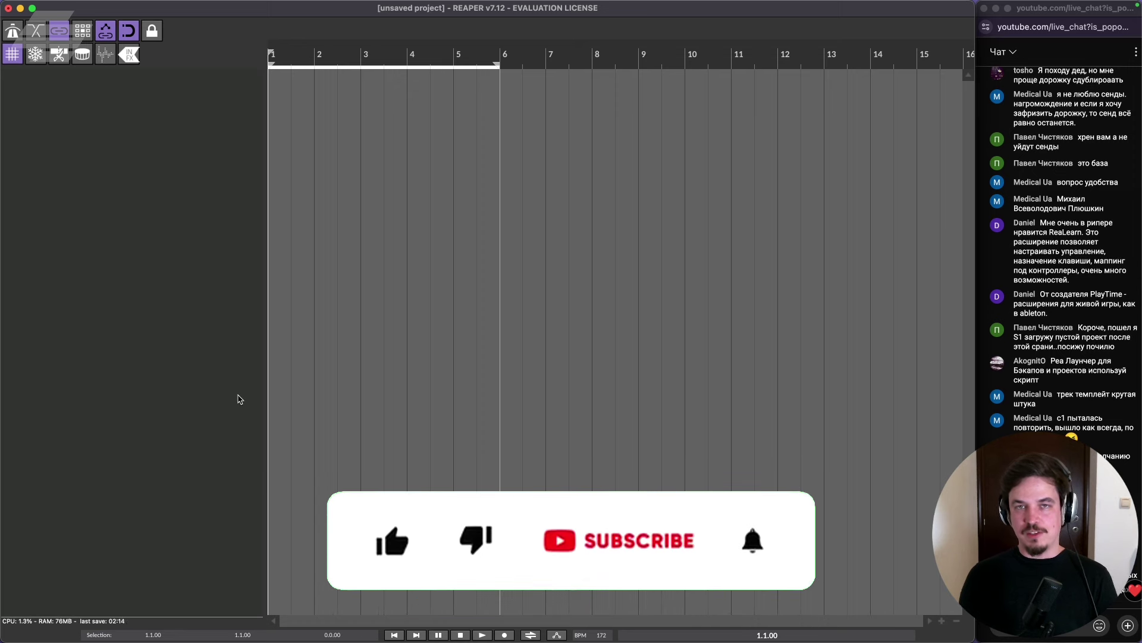
Check the settings topics in the Pages notes and return to REAPER.
mouse_move(391, 637)
left_click(769, 626)
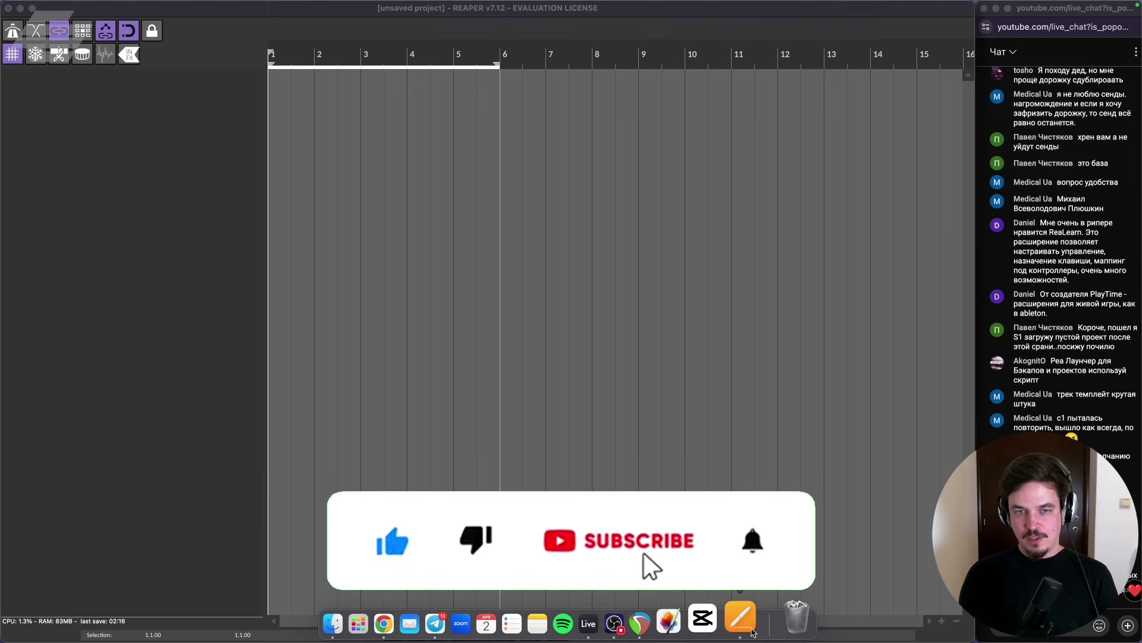
left_click(310, 603)
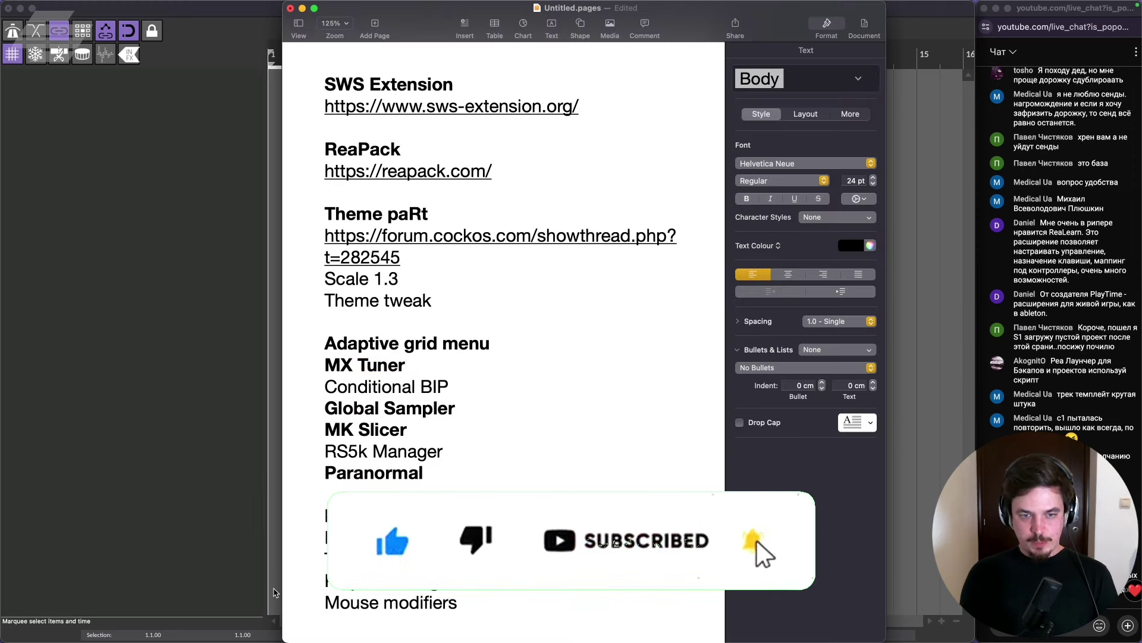
left_click(234, 461)
Examine the Mouse Modifiers preferences for left drag on media items and close them without changes.
key("super+comma")
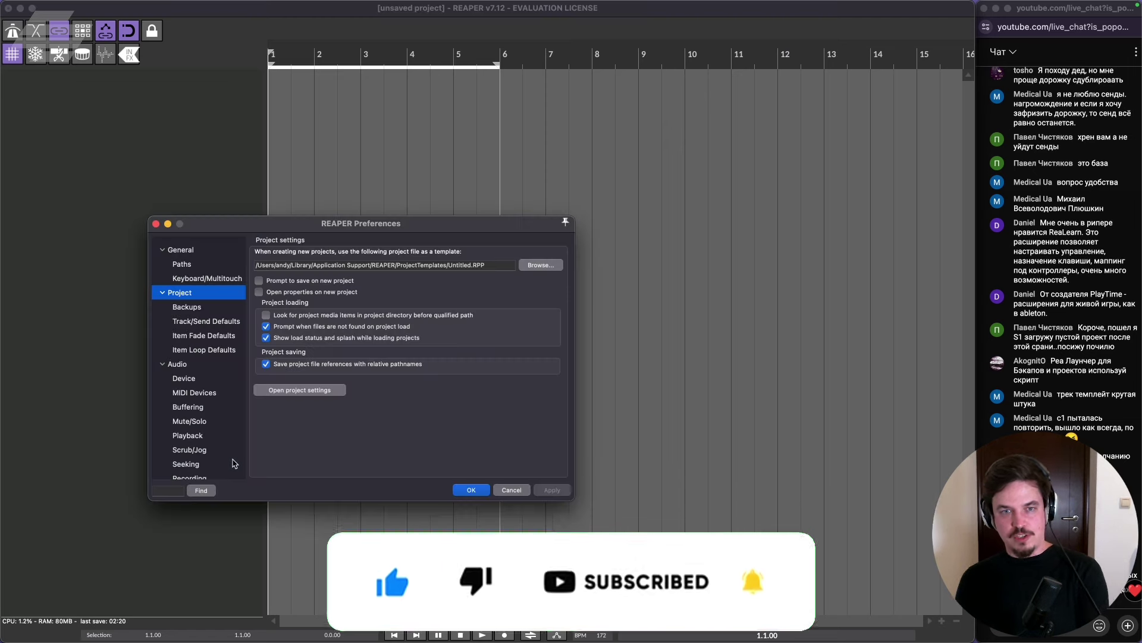
left_click_drag(260, 225, 417, 173)
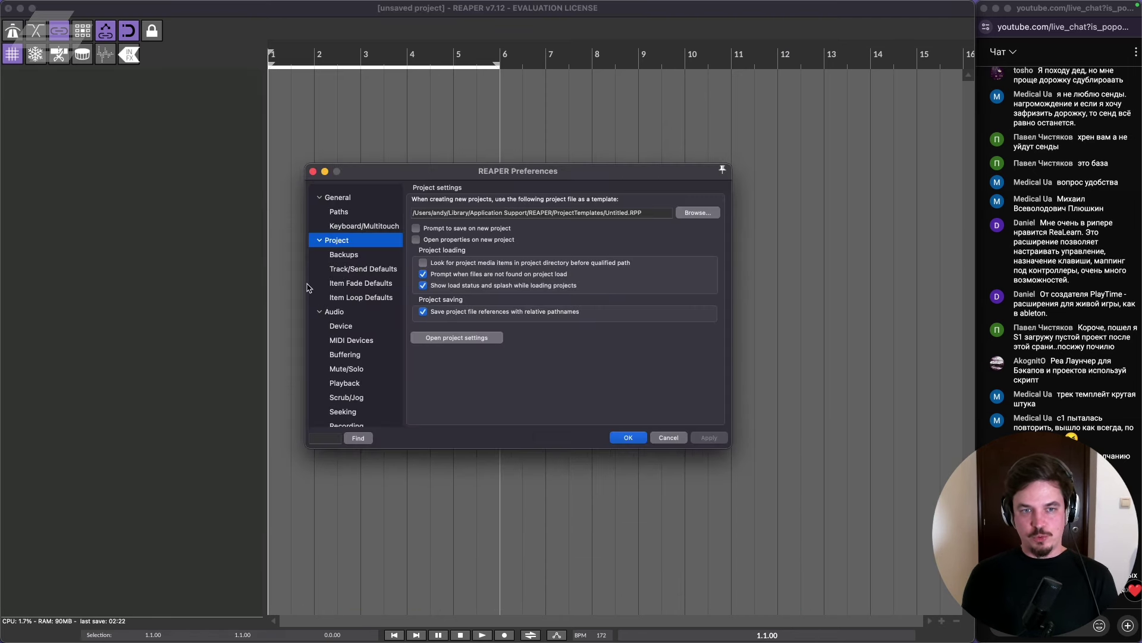
scroll(351, 297, "down", 10)
left_click(362, 367)
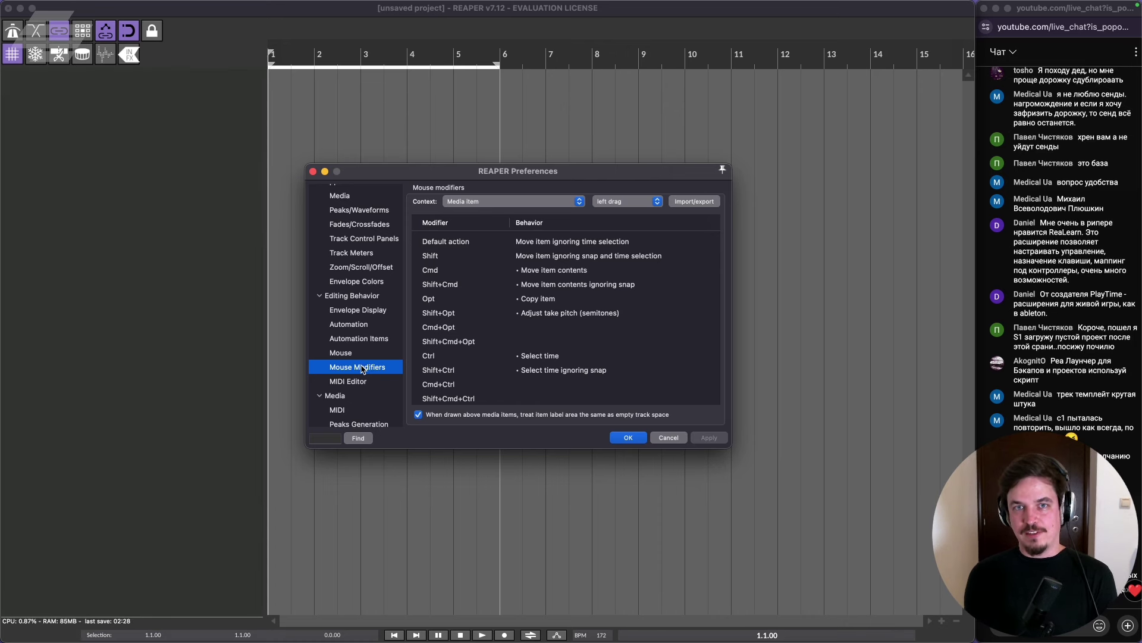
left_click(669, 438)
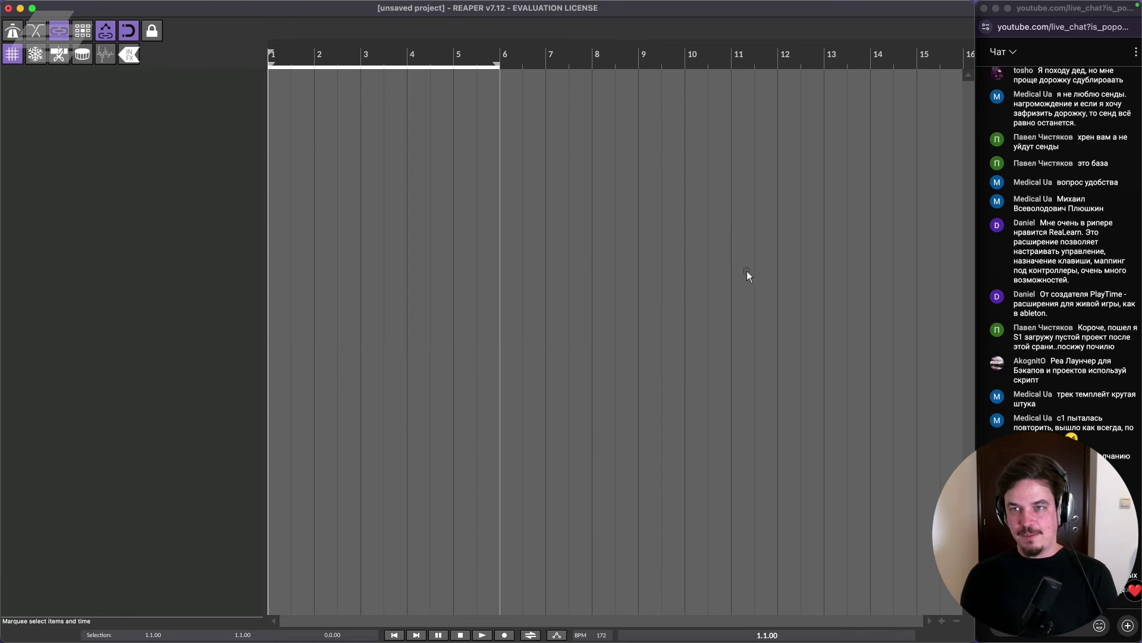
Insert 012 Break 172bpm.wav from the Classic Breaks samples under Samples SSD > Drums at bar 10 on a new track, and hide the Media Explorer.
key("super+alt+x")
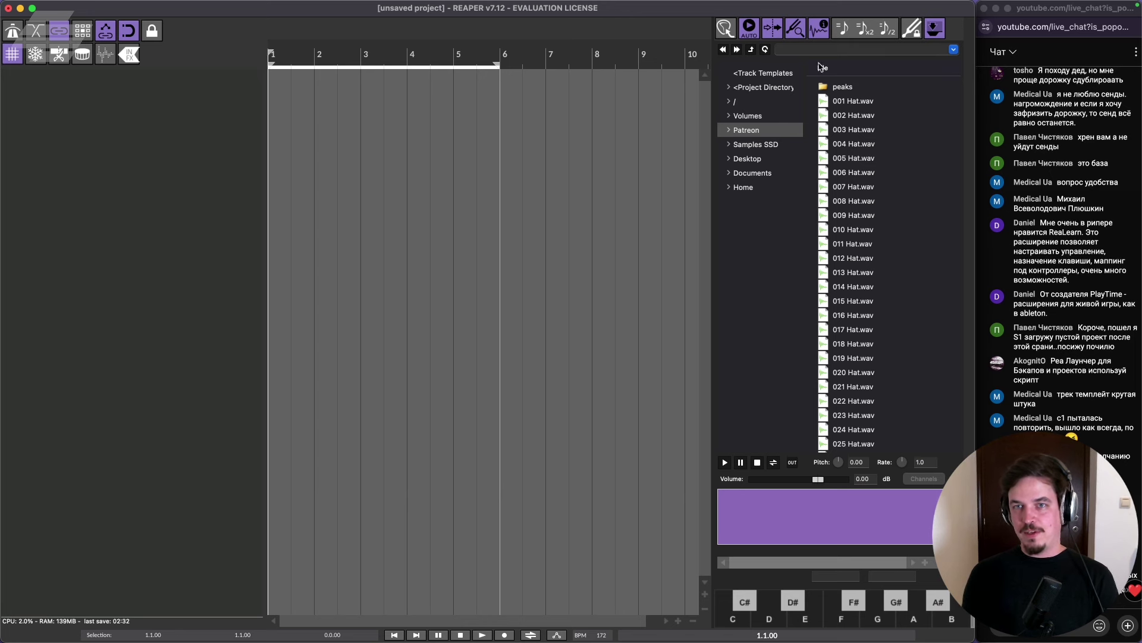
left_click(730, 145)
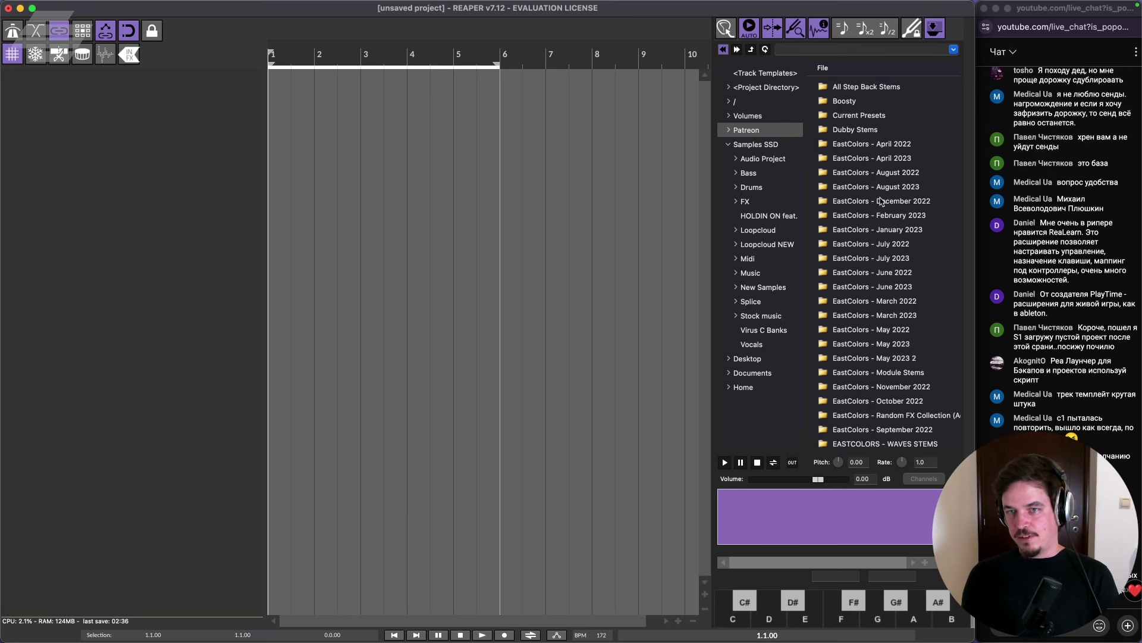
key("equal")
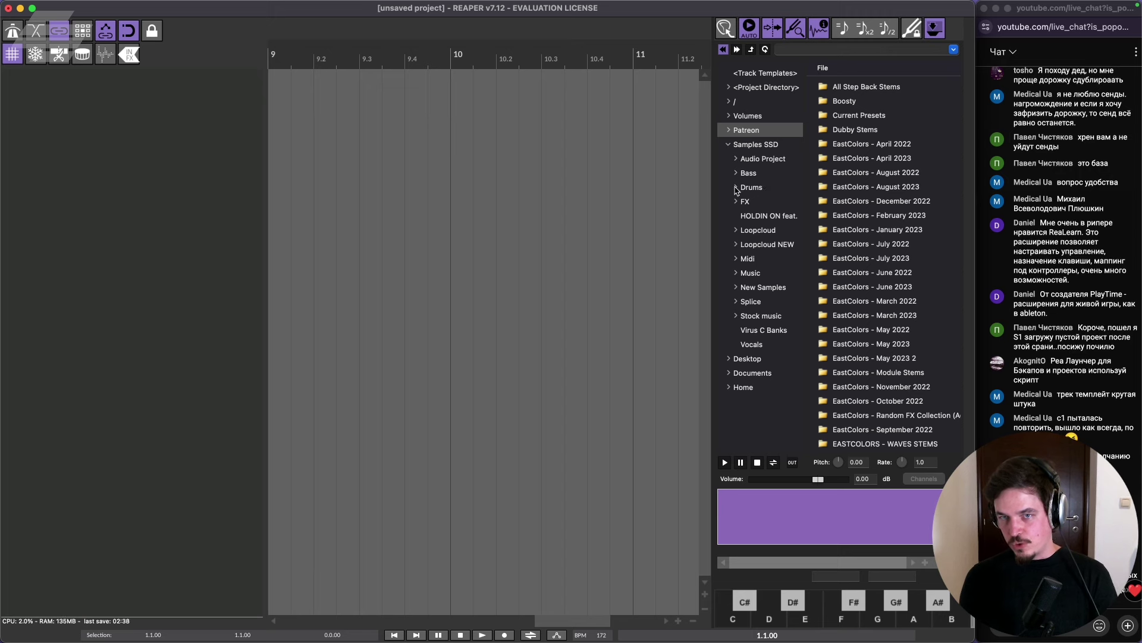
left_click(738, 187)
left_click(776, 292)
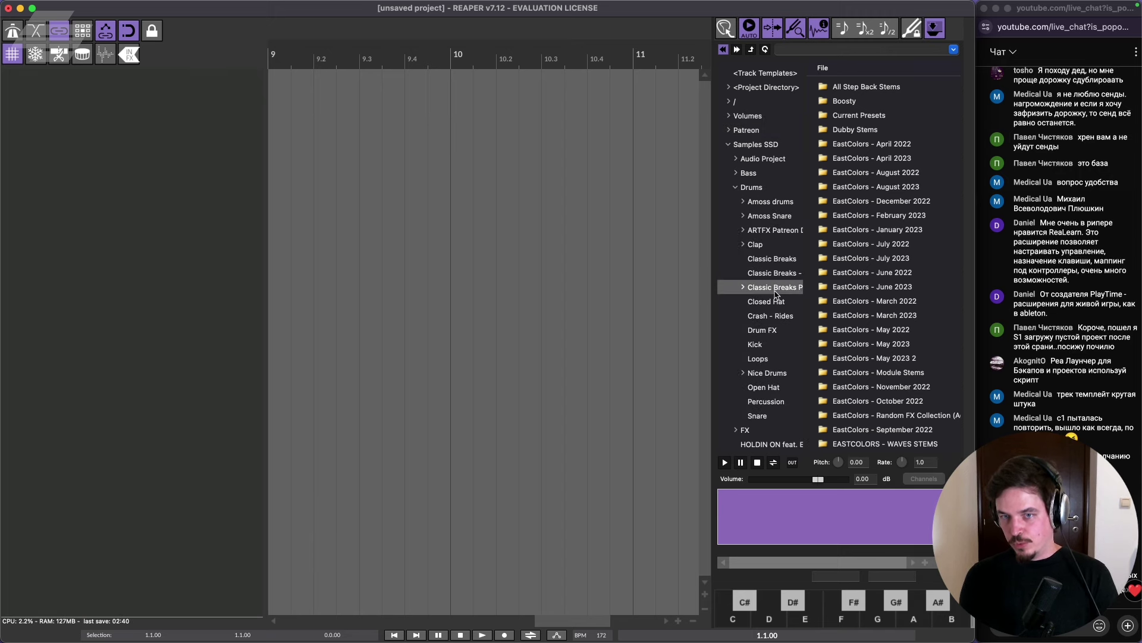
left_click_drag(870, 257, 459, 220)
key("super+alt+x")
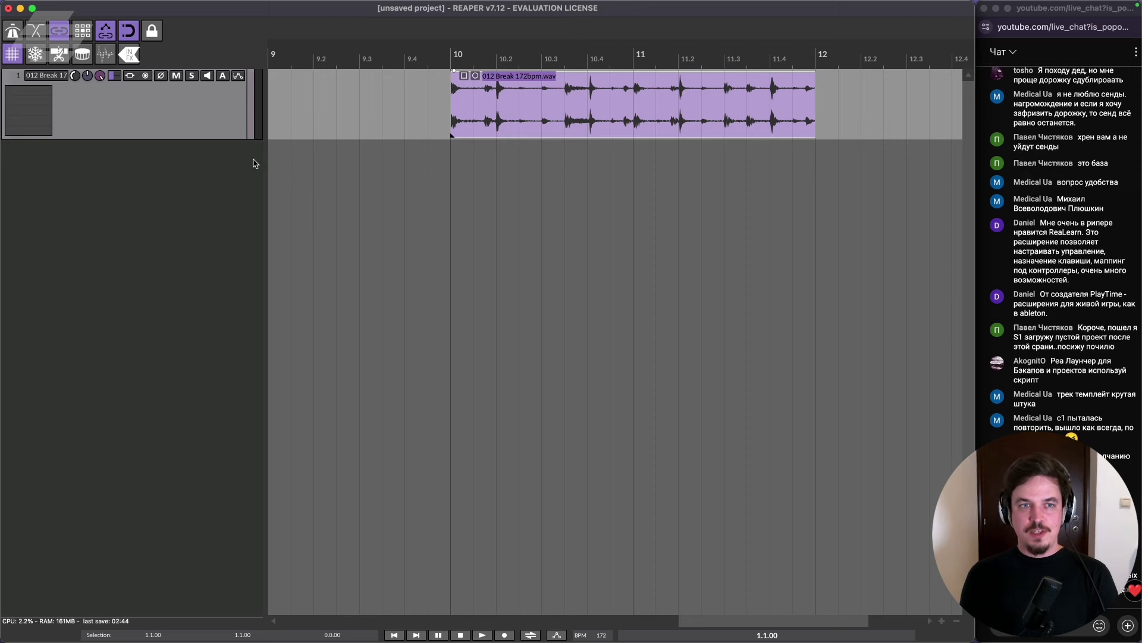
Increase the height of the drum break track to show the item's waveform larger.
left_click_drag(253, 139, 238, 289)
scroll(546, 126, "up", 3)
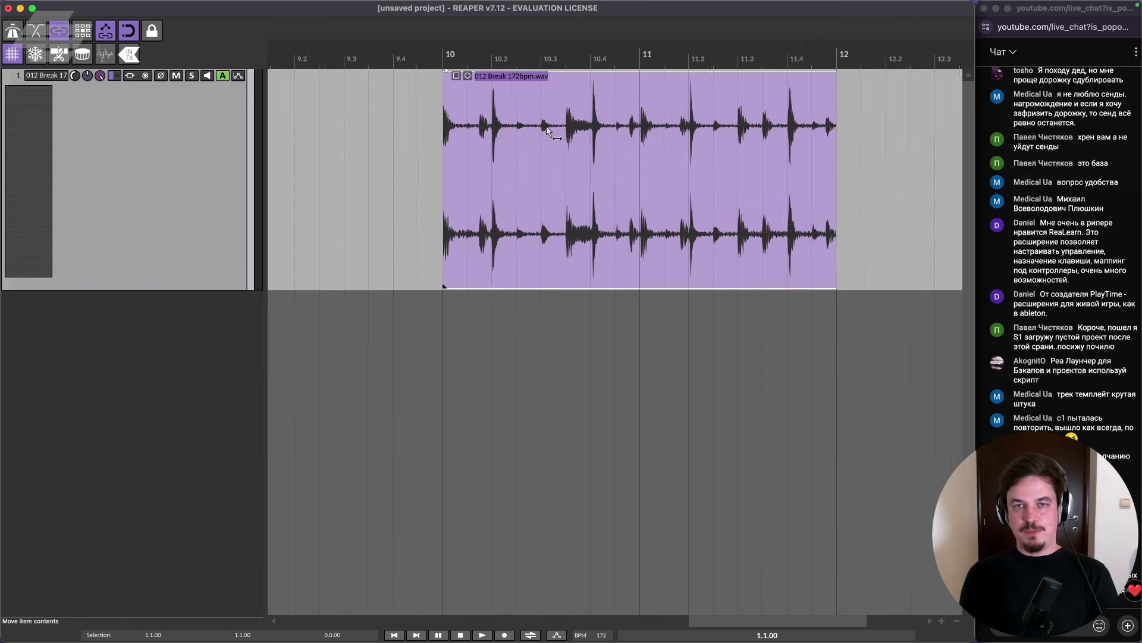
scroll(440, 116, "down", 4)
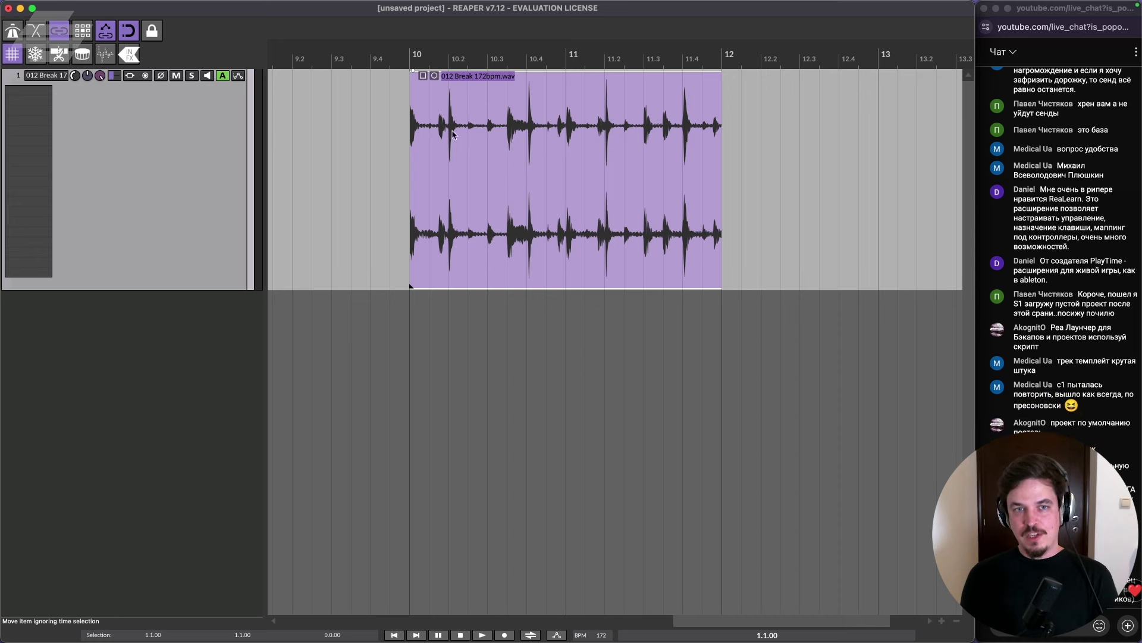
Shift the break item slightly before bar 10, and try splitting it into three pieces, undoing the splits.
left_click_drag(450, 225, 567, 216)
key("s")
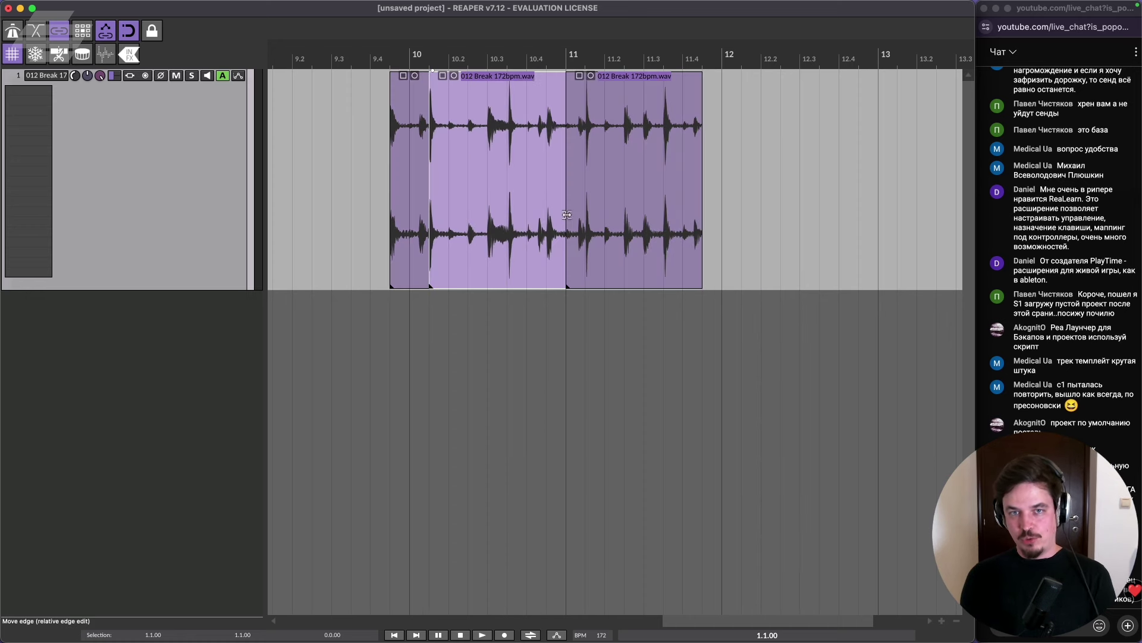
left_click(755, 184)
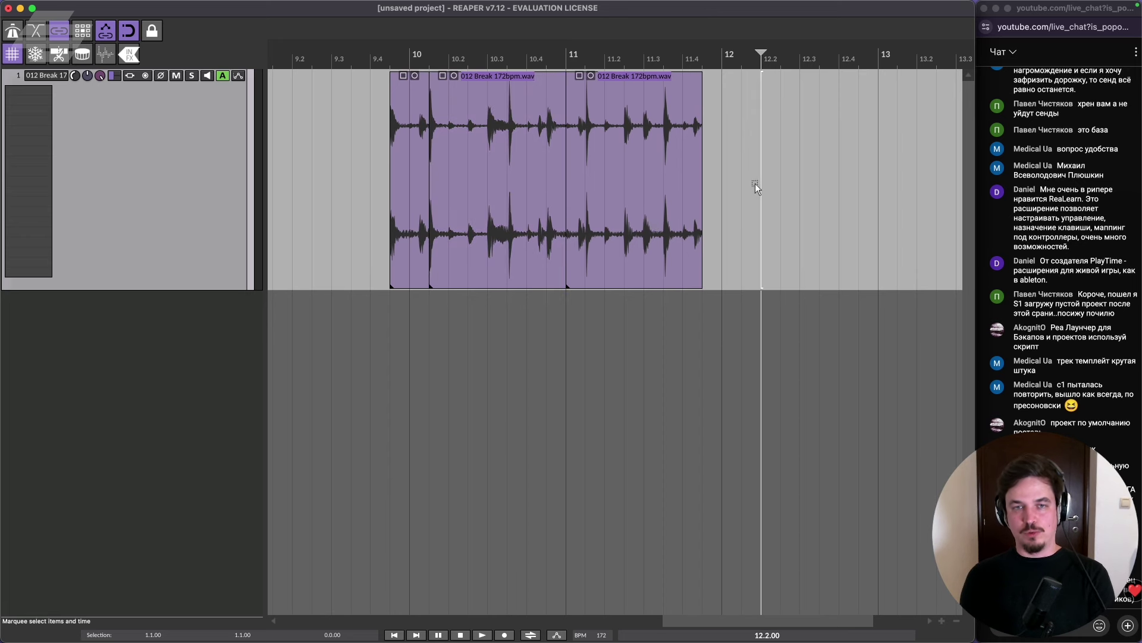
left_click(526, 191)
key("super+z")
Split the break item at about 11.2 and again at 11.2.38.
left_click(618, 148)
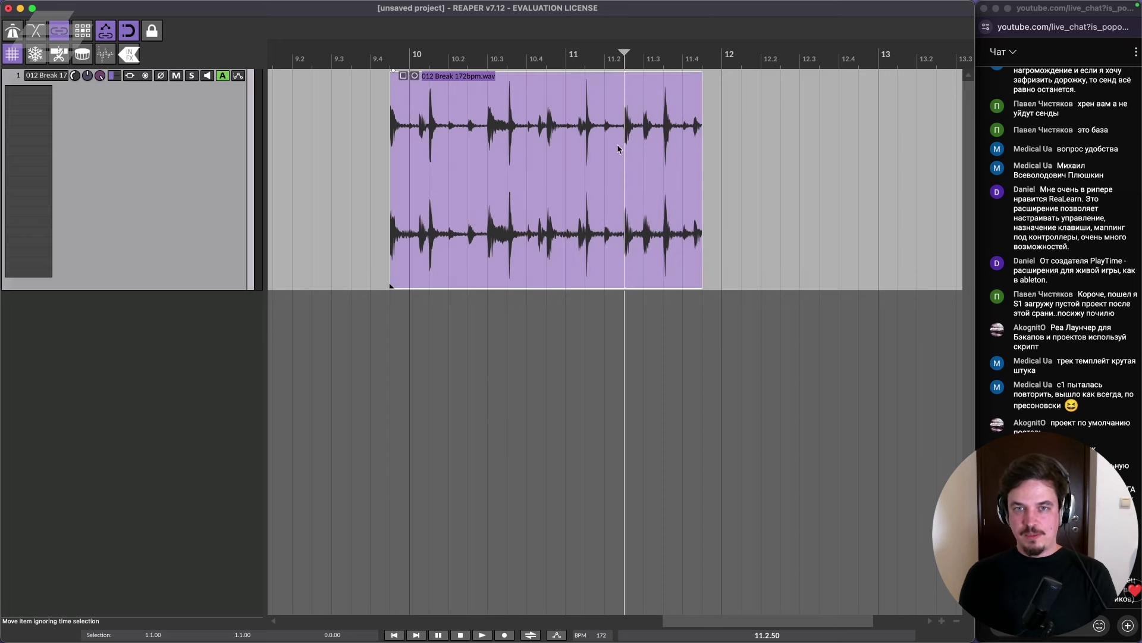
left_click(566, 157)
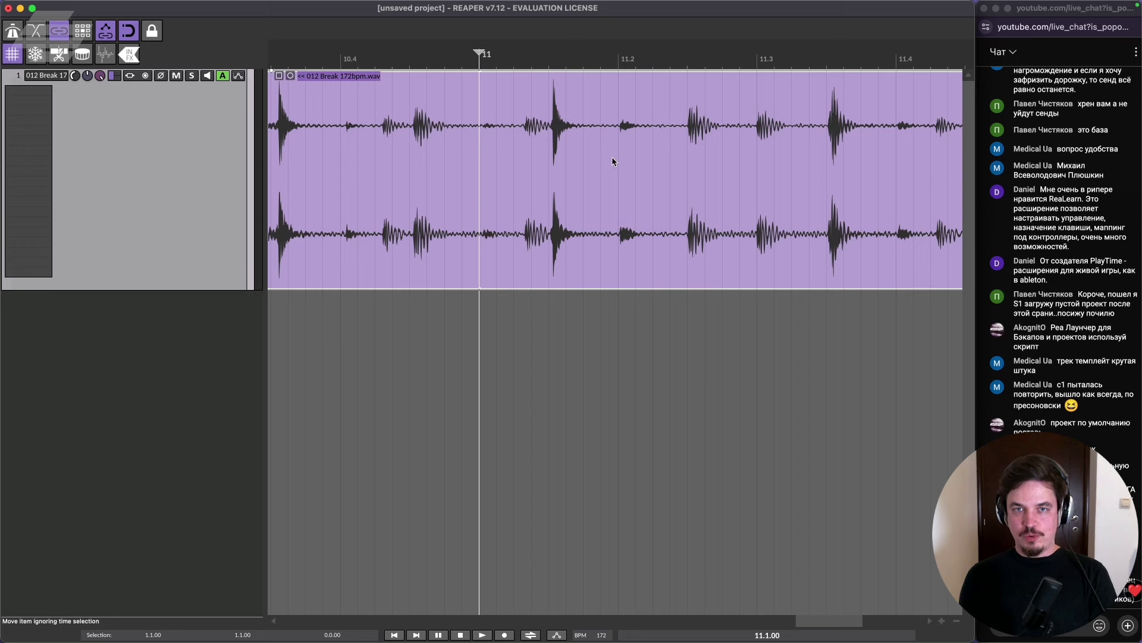
left_click(612, 159)
key("s")
left_click(670, 154)
key("s")
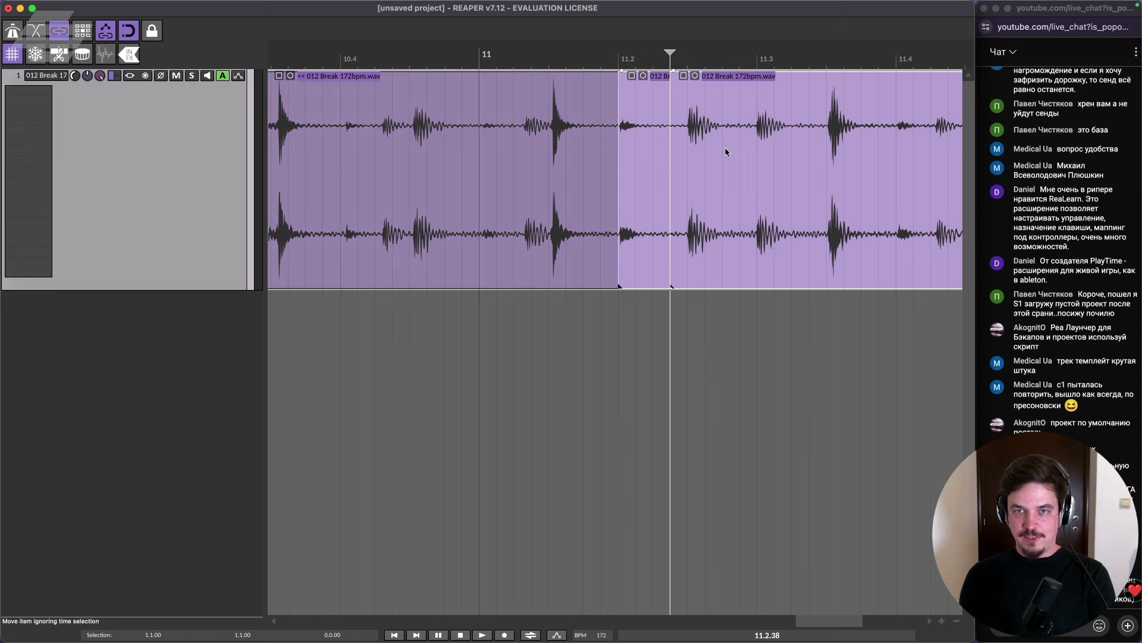
Place copies of the whole break item on the same track at 6.3 and 13.3.
key("super+a")
scroll(714, 148, "down", 10)
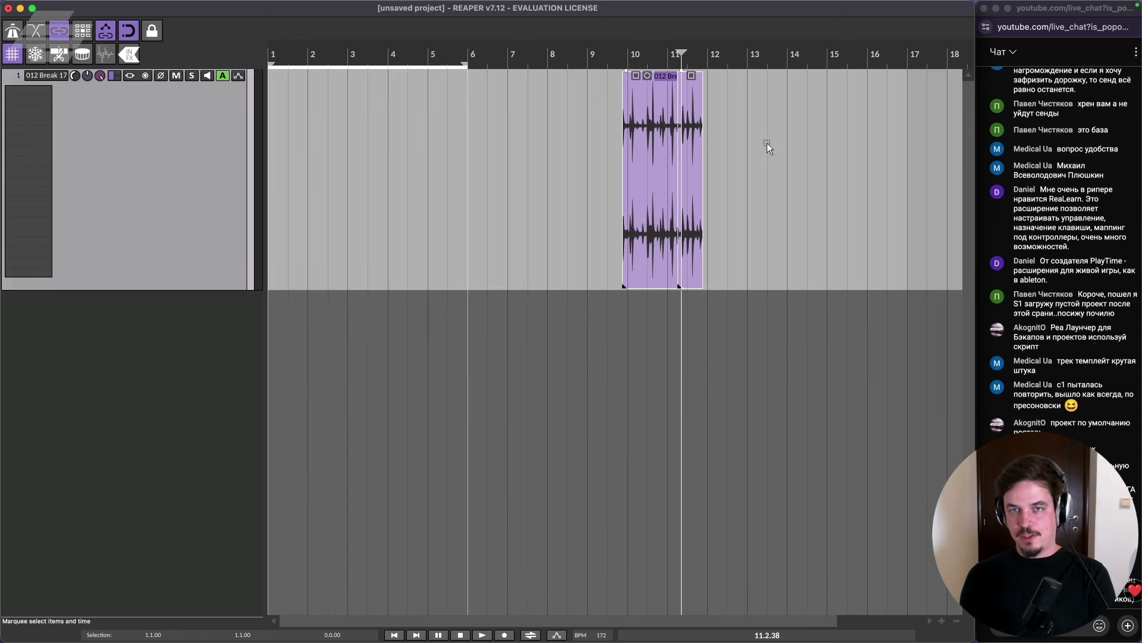
left_click_drag(654, 156, 830, 156)
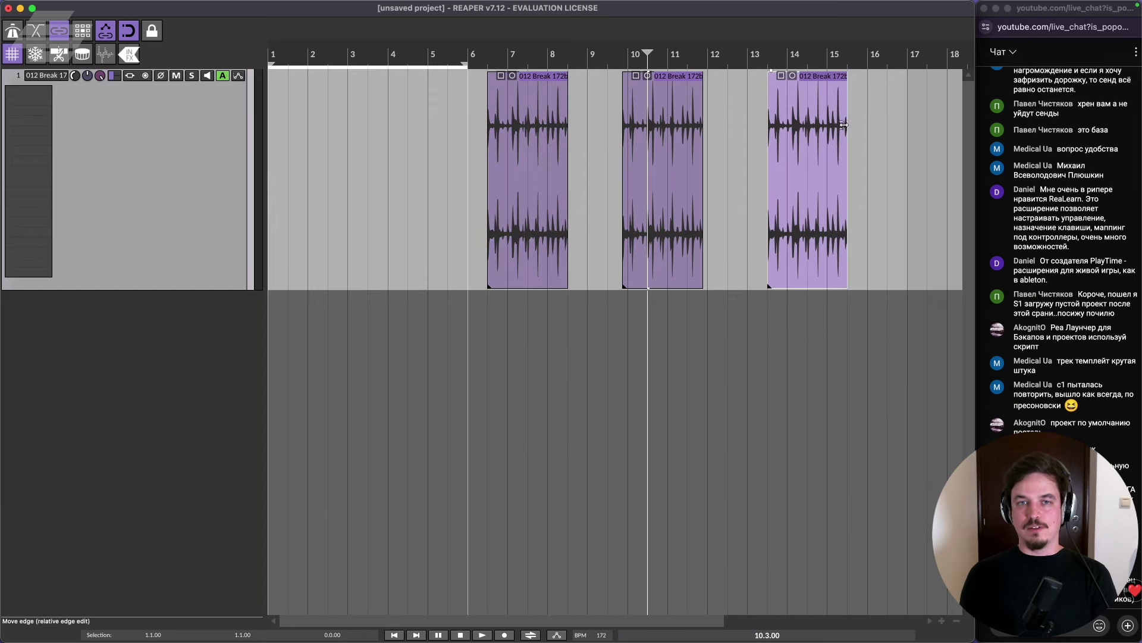
Switch to Ableton Live, open the 002 Break 172bpm clip in the sample view for comparison, and return to REAPER.
scroll(541, 117, "up", 5)
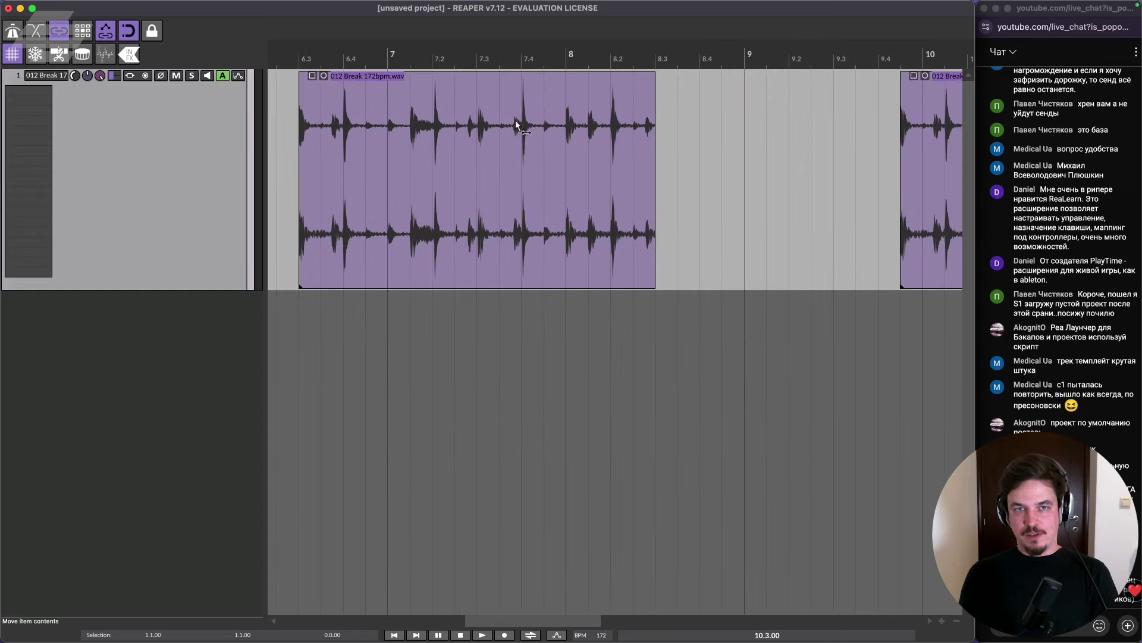
mouse_move(646, 635)
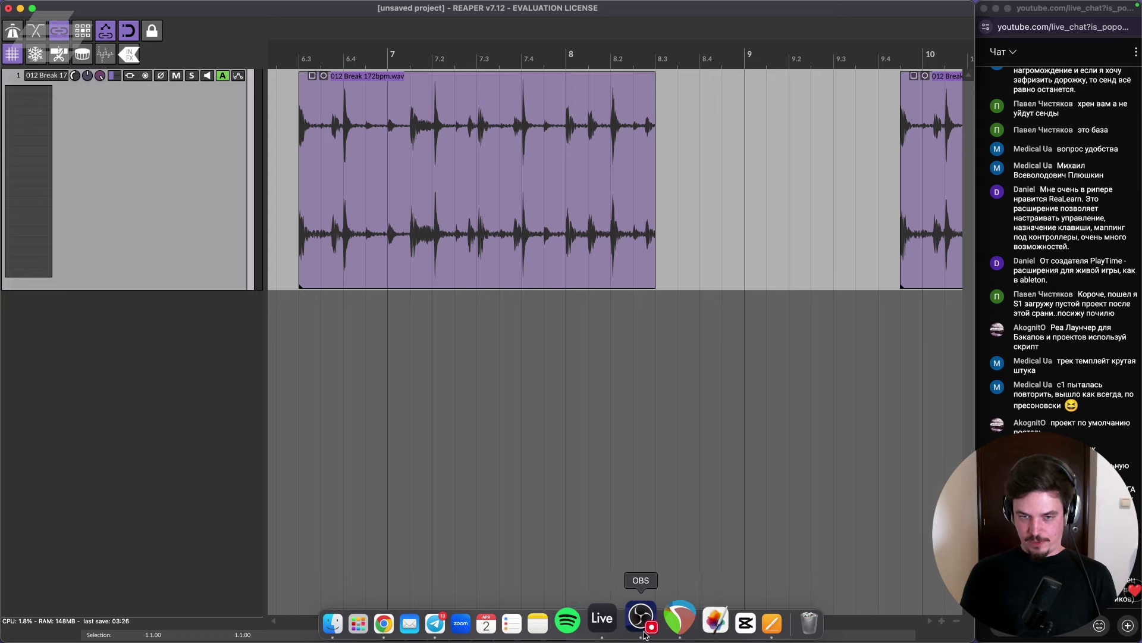
left_click(603, 621)
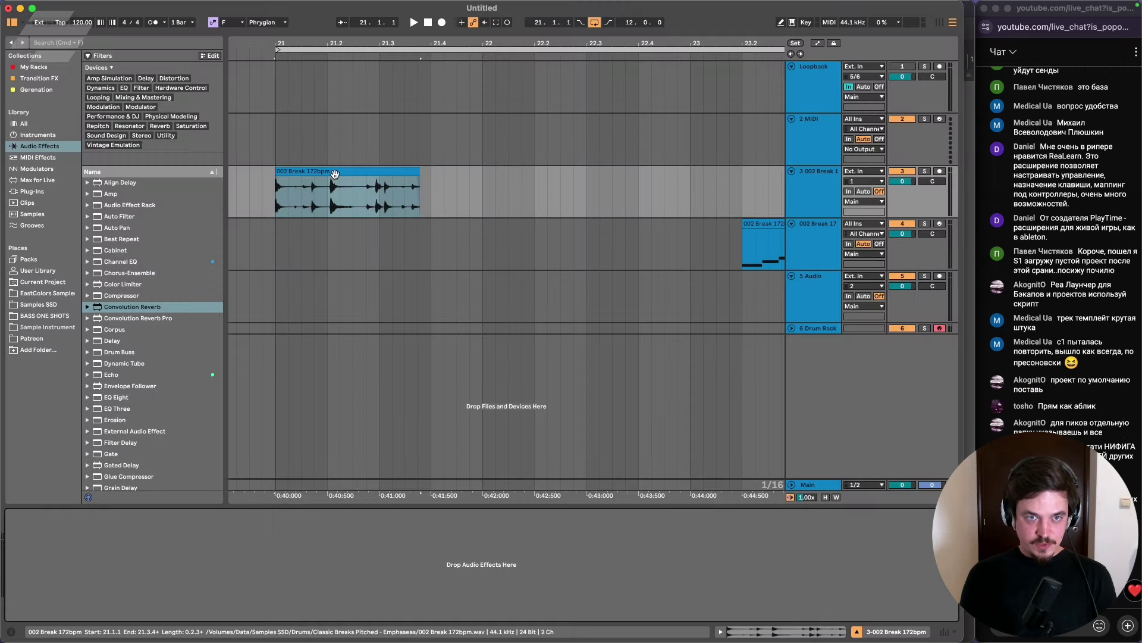
double_click(335, 174)
mouse_move(212, 408)
left_mouse_down()
mouse_move(534, 416)
mouse_move(292, 423)
mouse_move(226, 429)
mouse_move(229, 440)
left_mouse_up()
key("super+Tab")
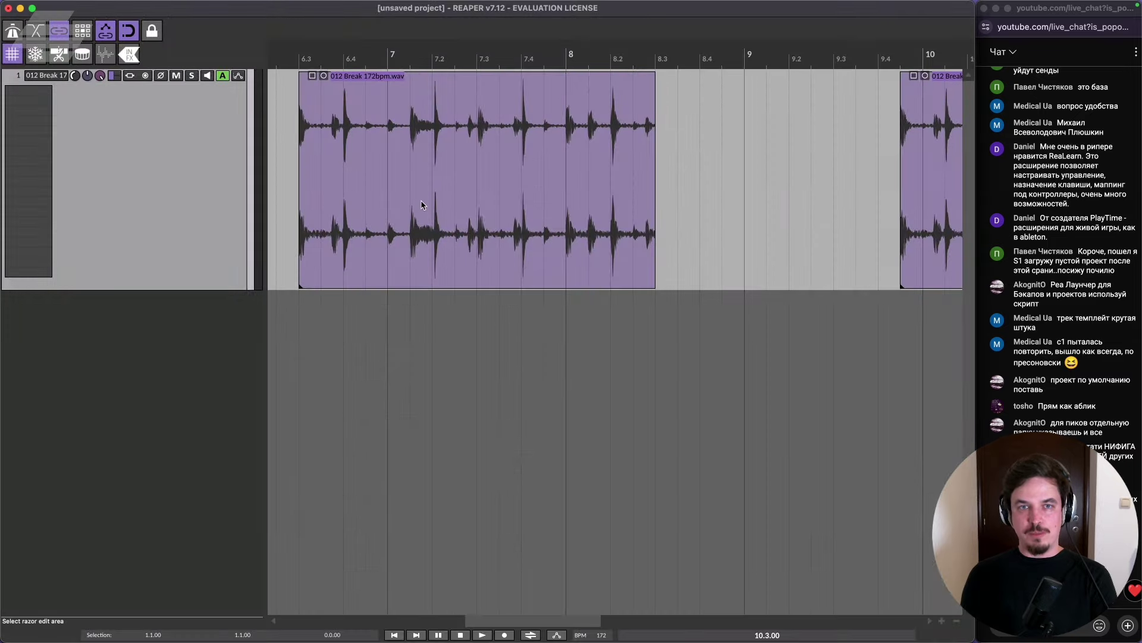
Select the first and last break items, and look through the available contexts in the Mouse Modifiers preferences.
mouse_move(406, 125)
left_mouse_down()
mouse_move(533, 126)
mouse_move(260, 138)
mouse_move(478, 137)
mouse_move(398, 146)
left_mouse_up()
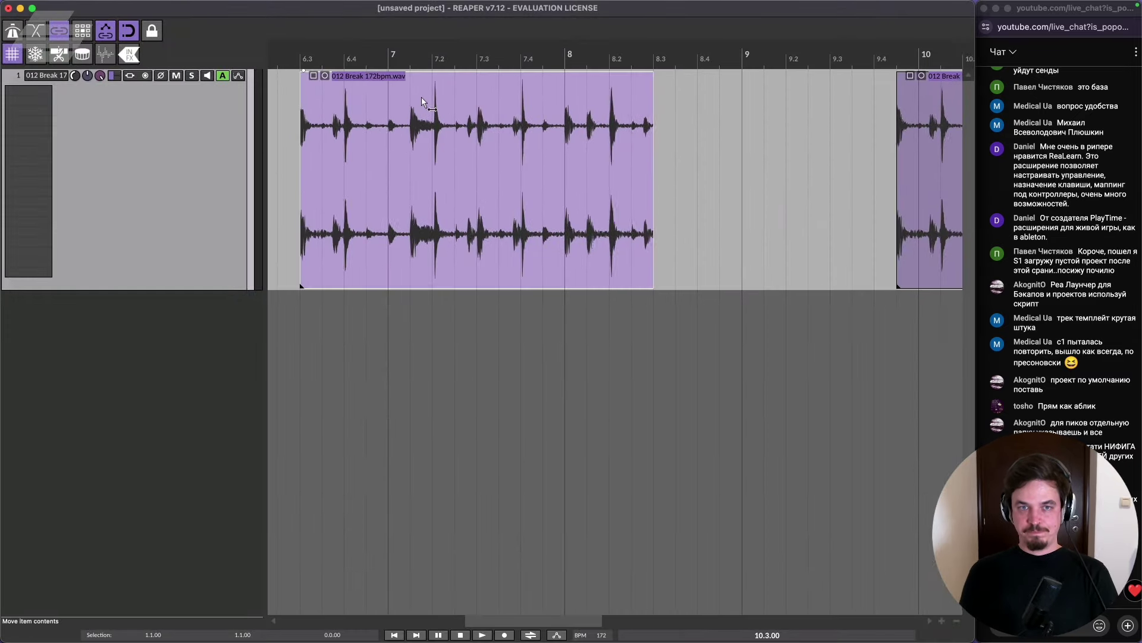
scroll(421, 97, "down", 6)
key("super+comma")
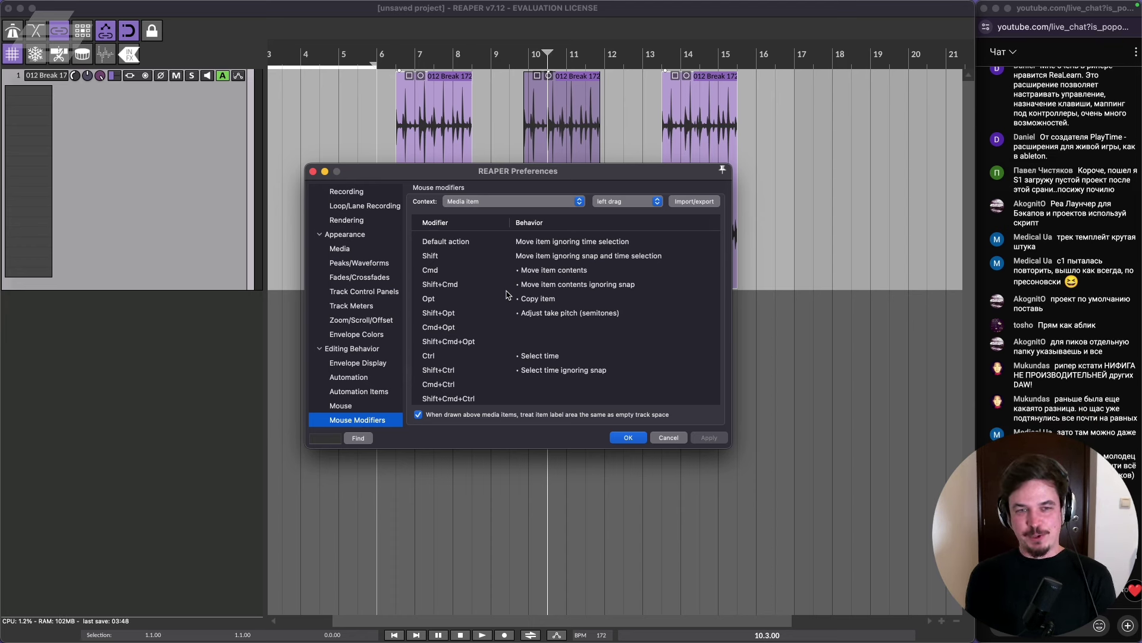
left_click(500, 202)
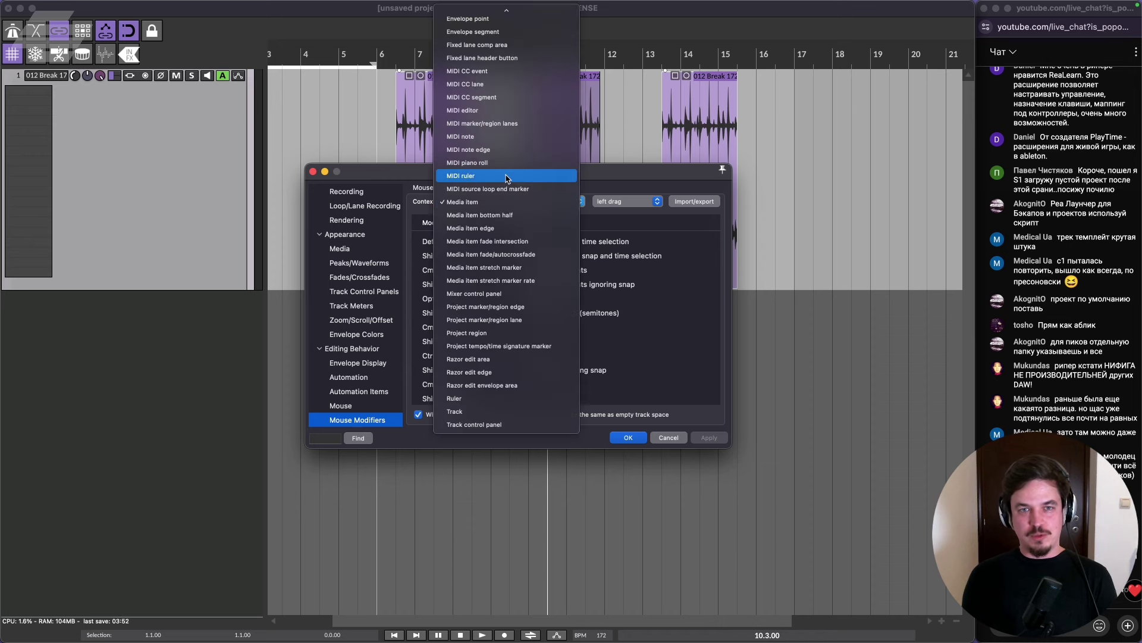
mouse_move(503, 10)
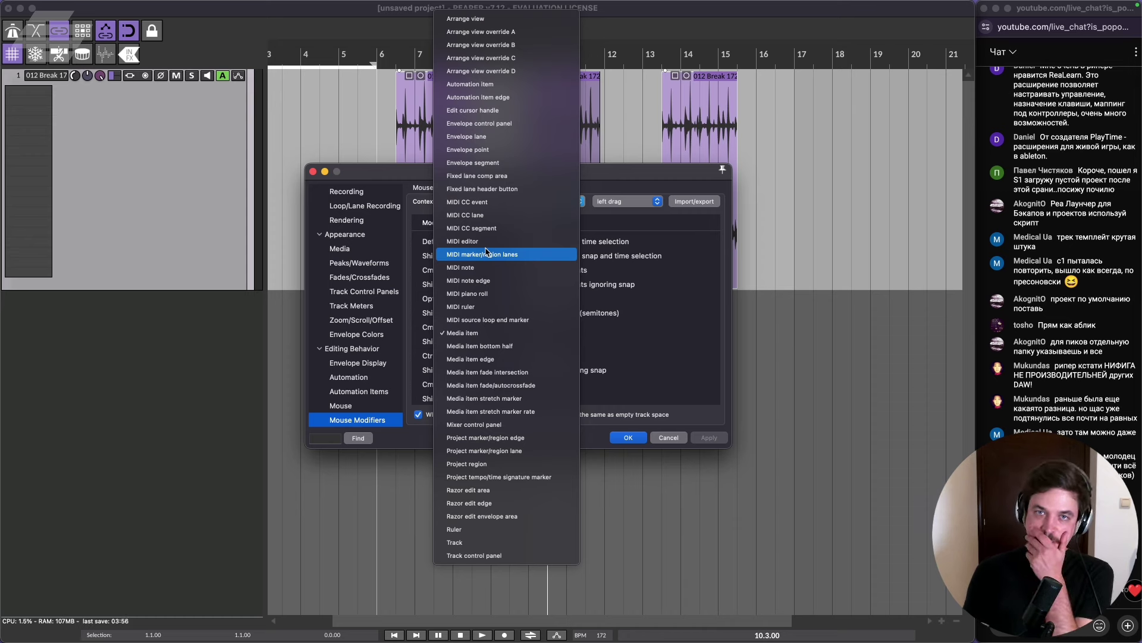
left_click(634, 178)
left_click_drag(635, 178, 664, 316)
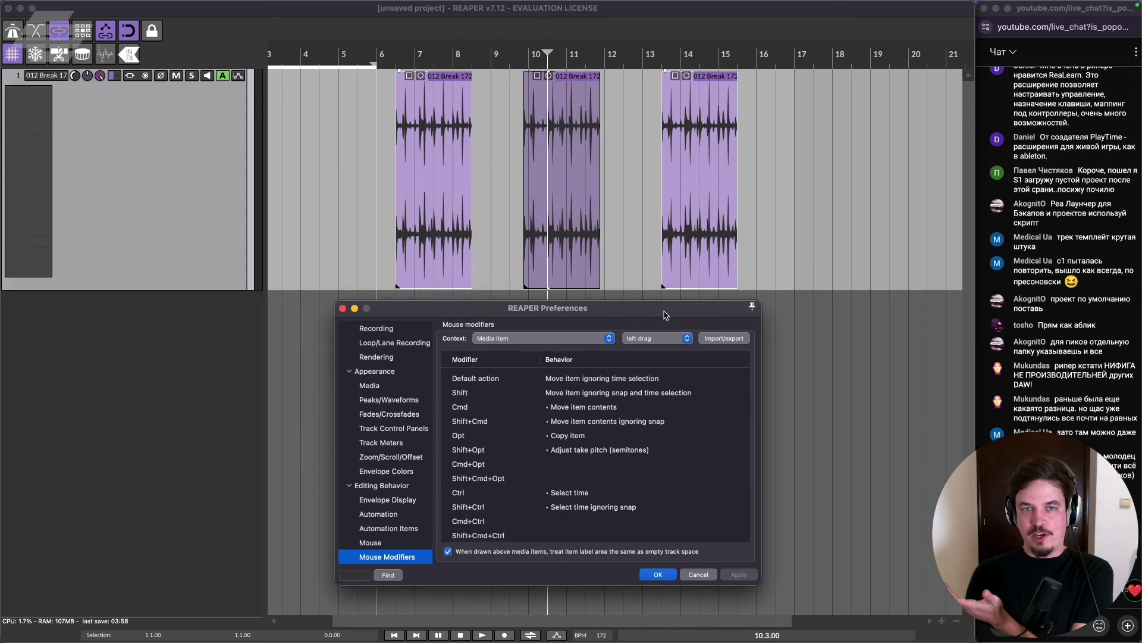
left_click(470, 245)
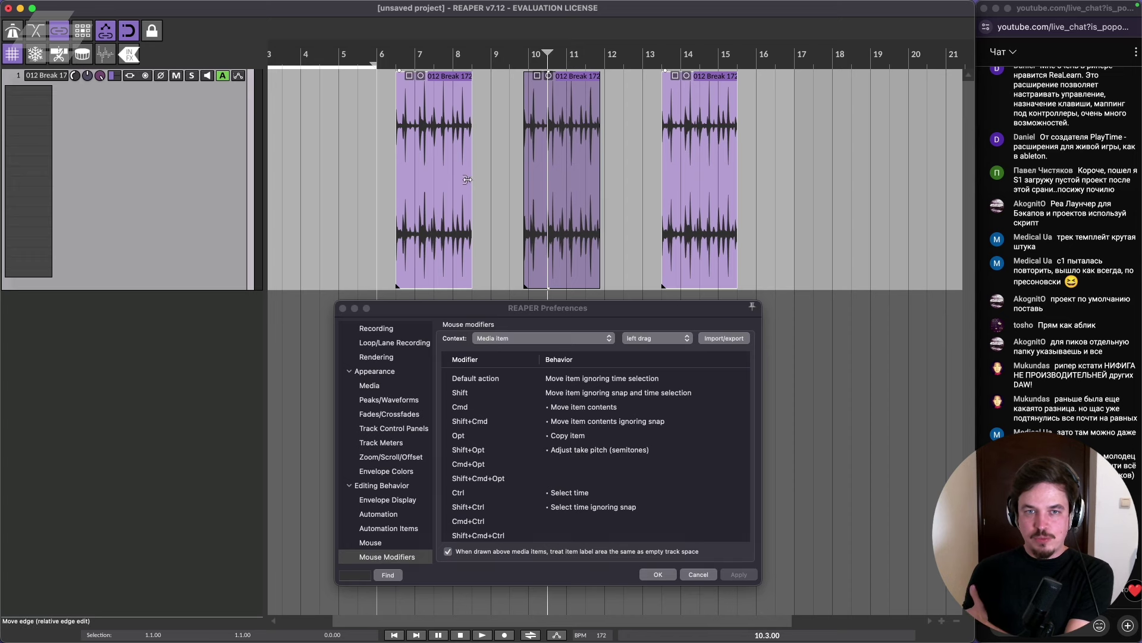
Examine the left drag mouse modifiers for the Media item edge context with the preferences moved clear of the items.
left_click(524, 338)
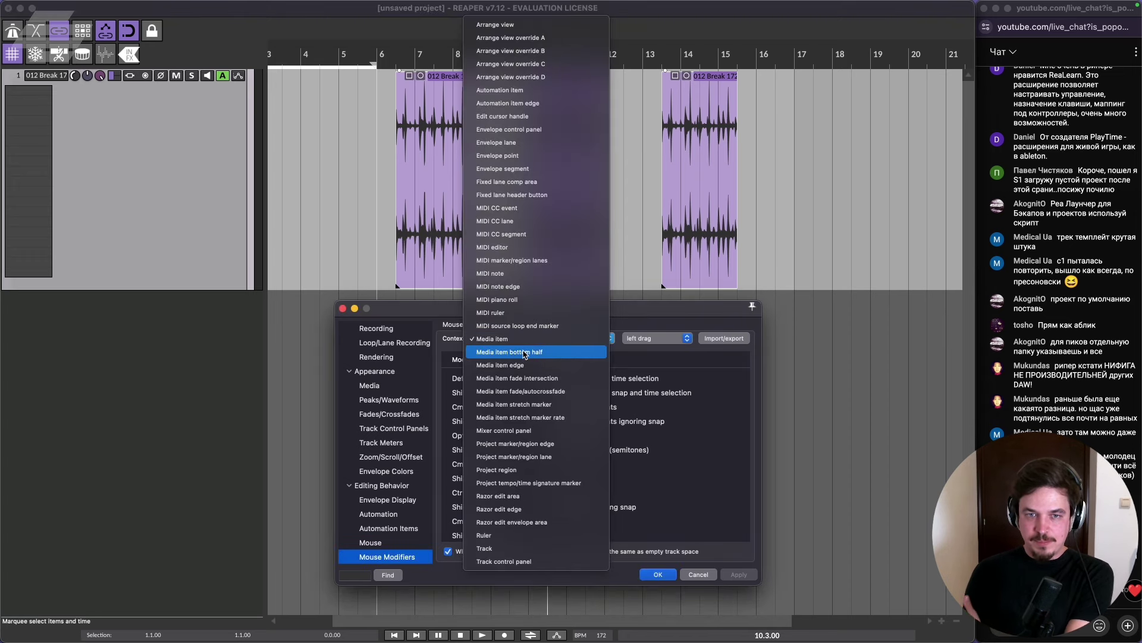
left_click(500, 365)
left_click(653, 338)
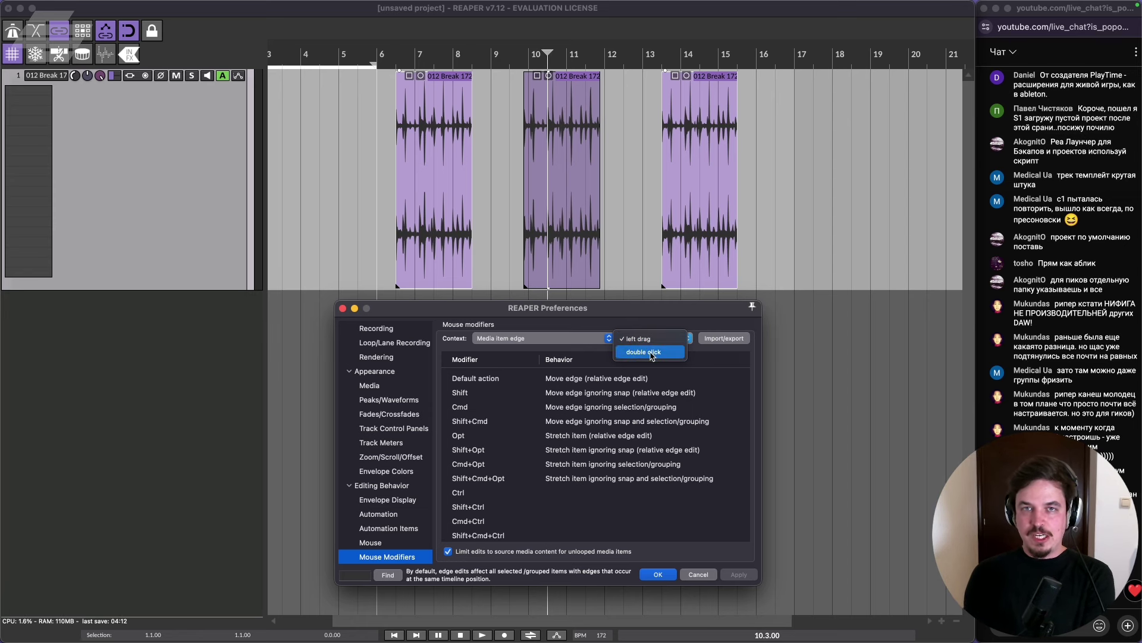
left_click(619, 326)
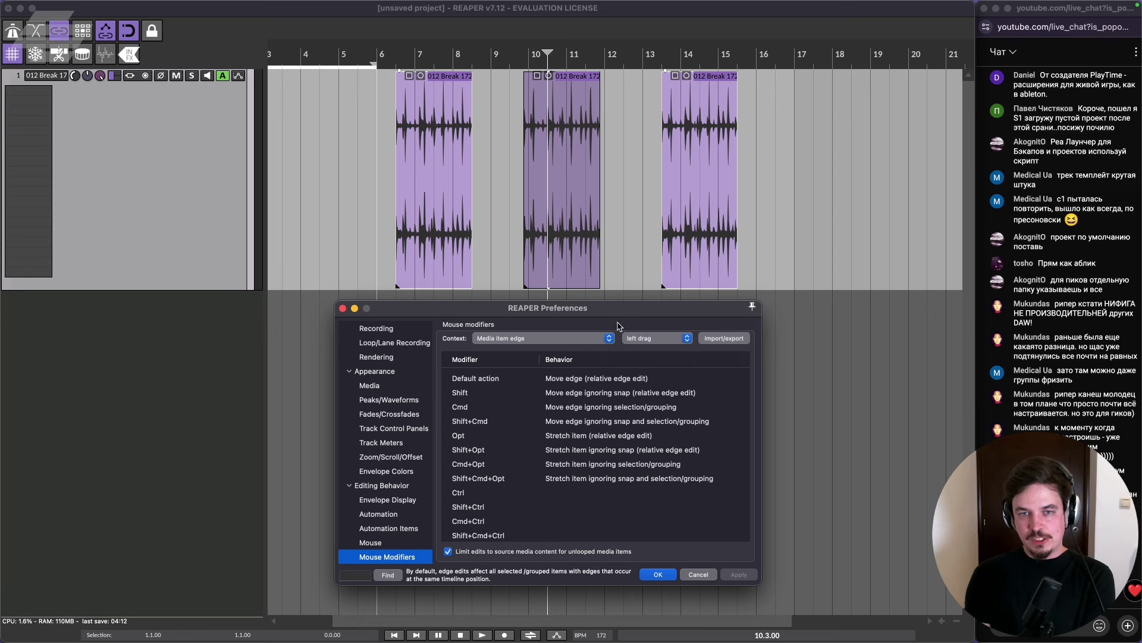
left_click(569, 342)
left_click(654, 326)
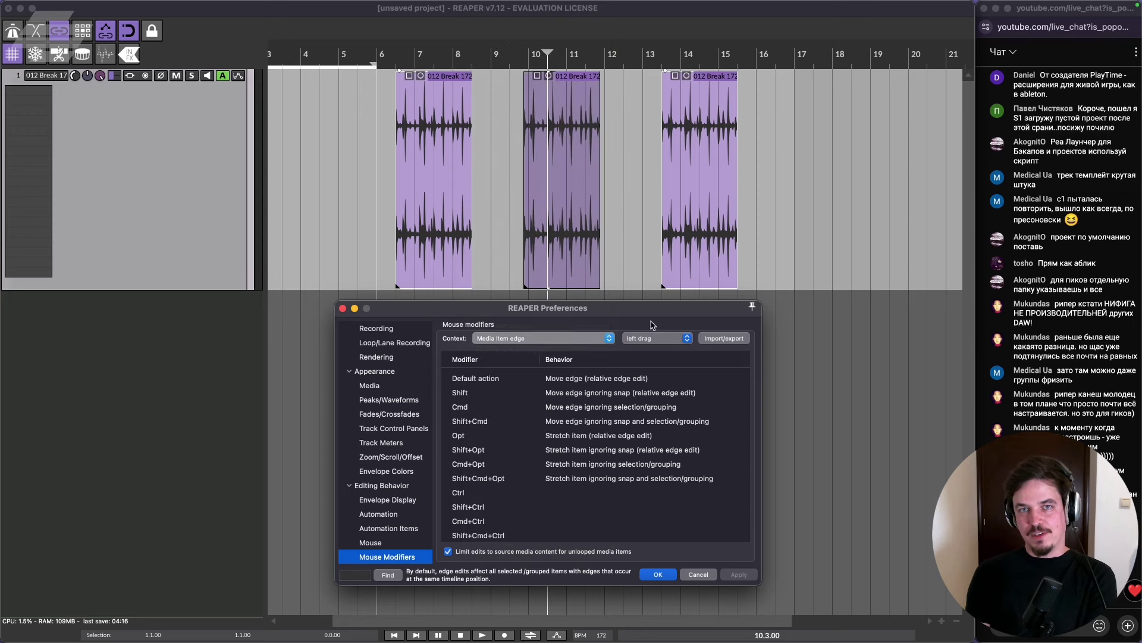
left_click_drag(647, 313, 702, 315)
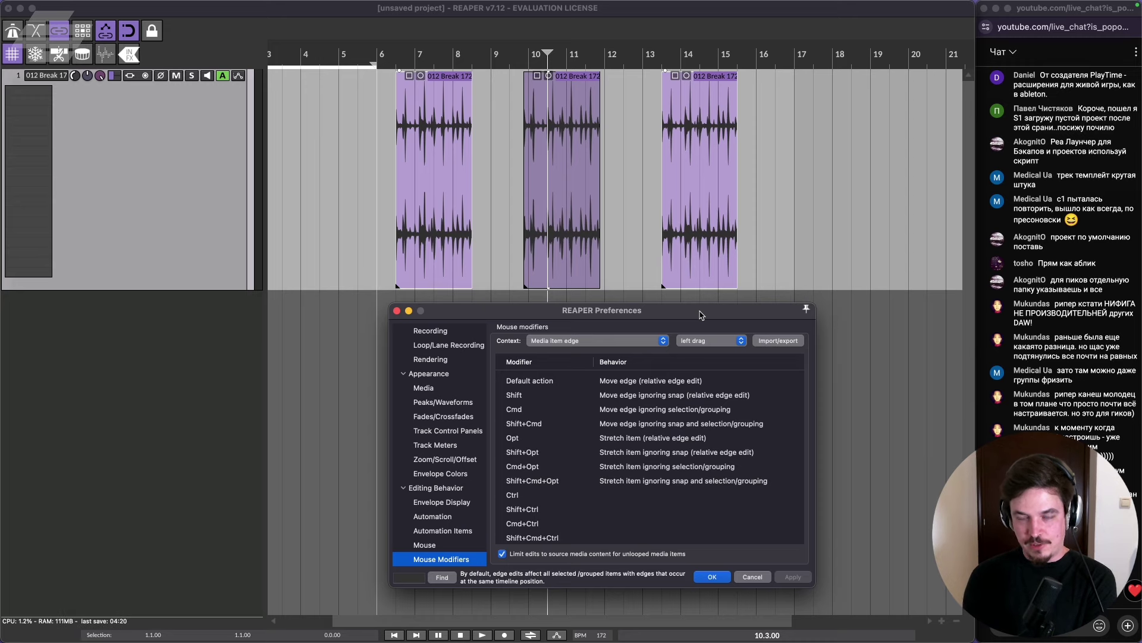
Switch to Ableton Live to compare editing of the 002 Break 172bpm clip, and return to REAPER.
mouse_move(616, 639)
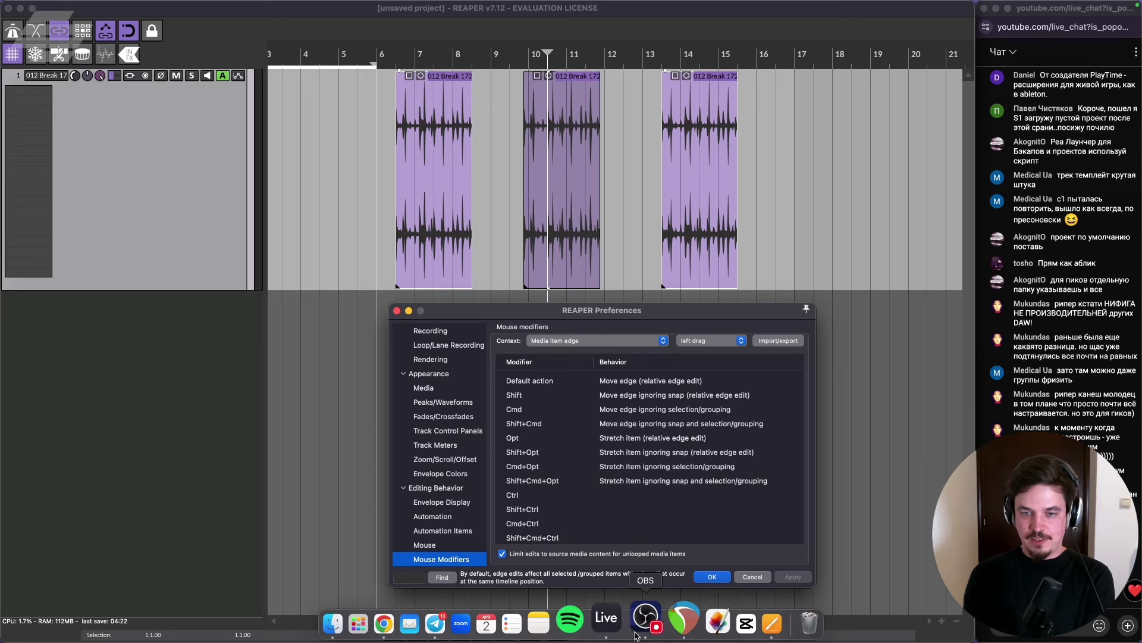
left_click(616, 630)
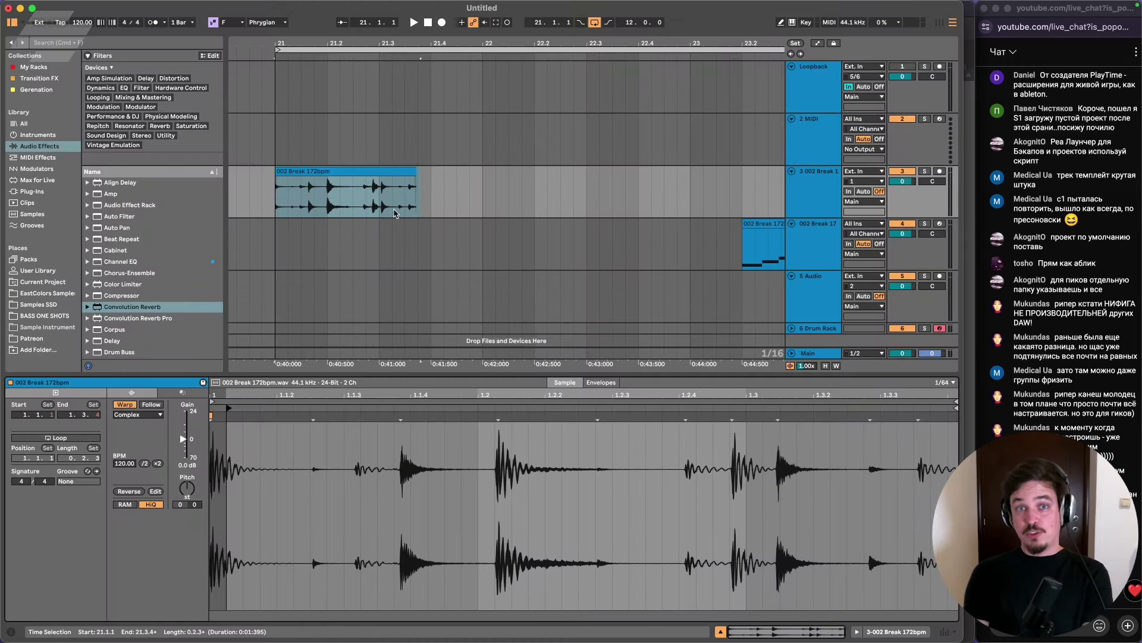
mouse_move(654, 640)
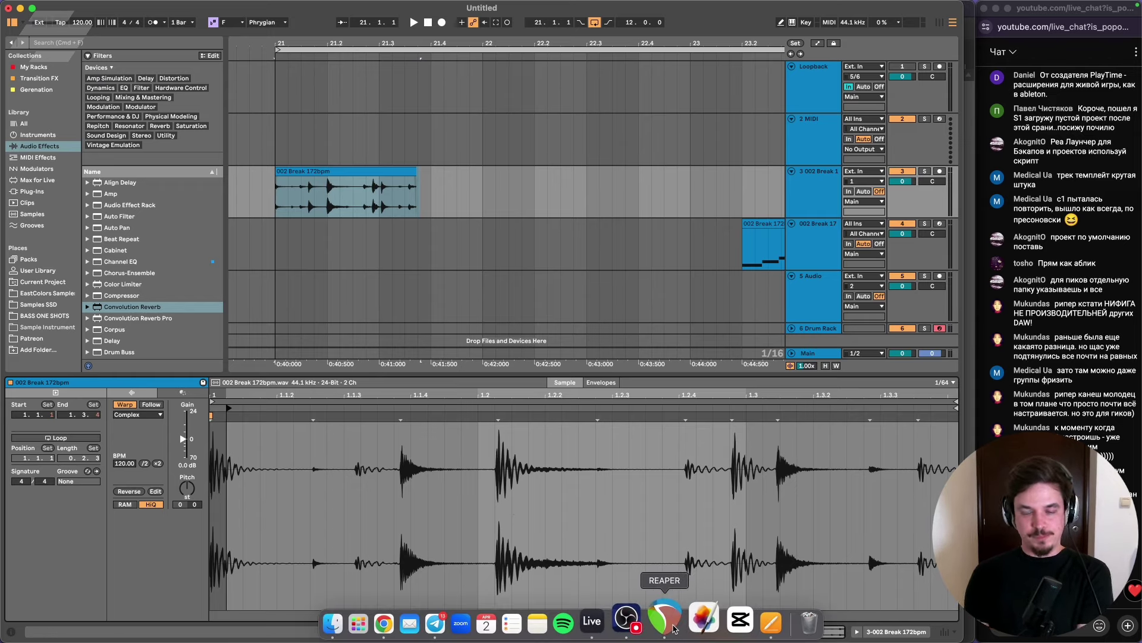
left_click(665, 621)
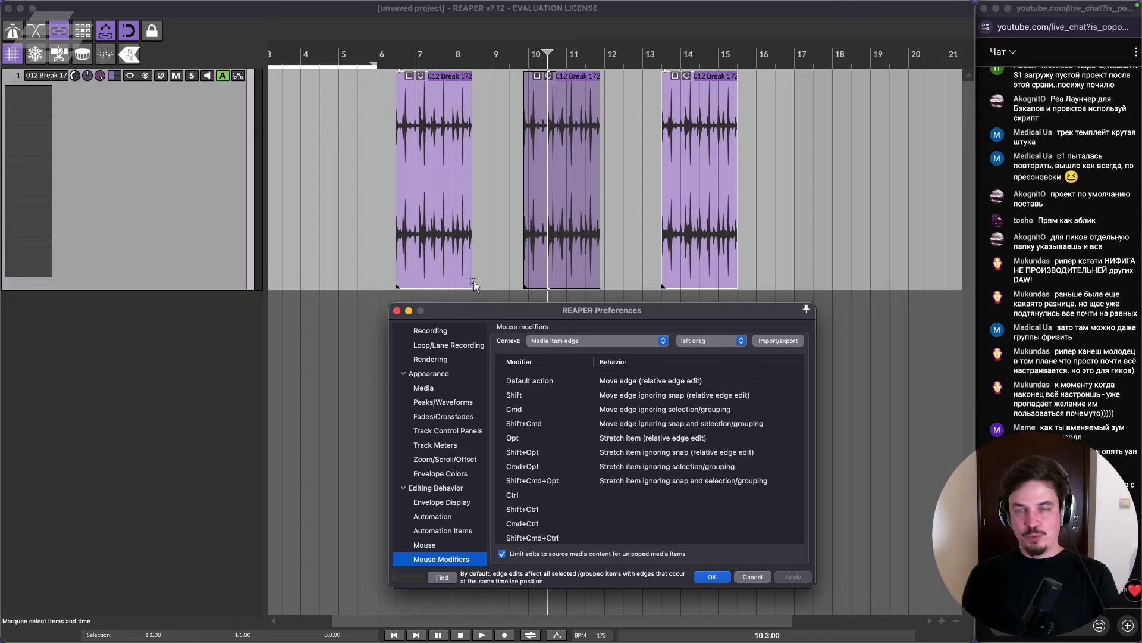
Review the Media item edge modifiers against the arranged breaks and close the preferences without changes.
scroll(467, 271, "down", 3)
scroll(463, 267, "up", 6)
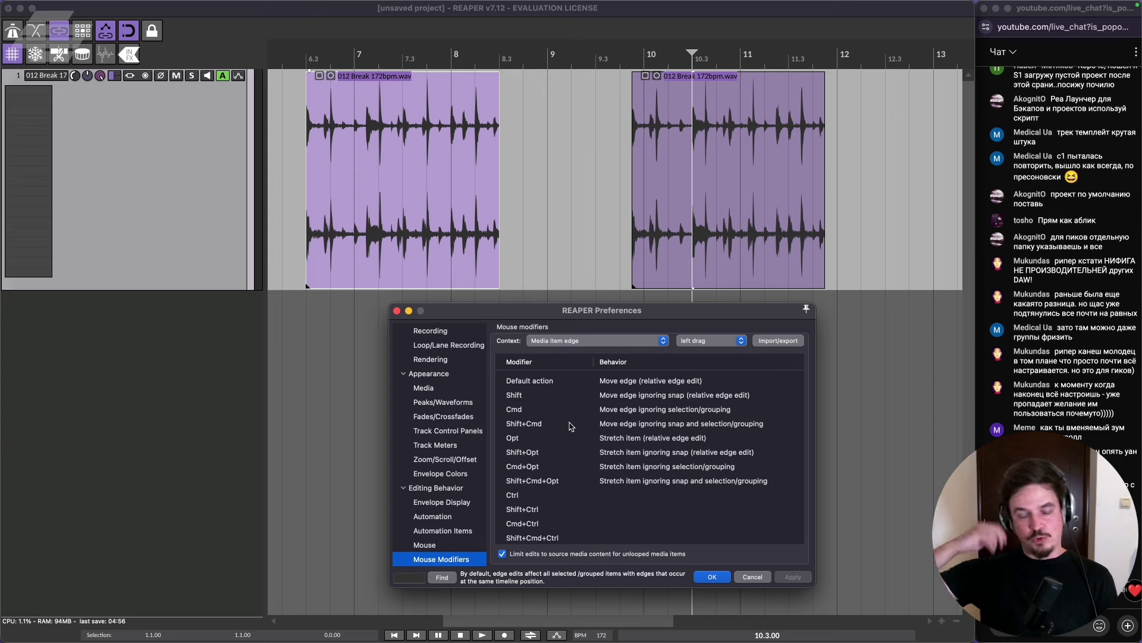
left_click(761, 576)
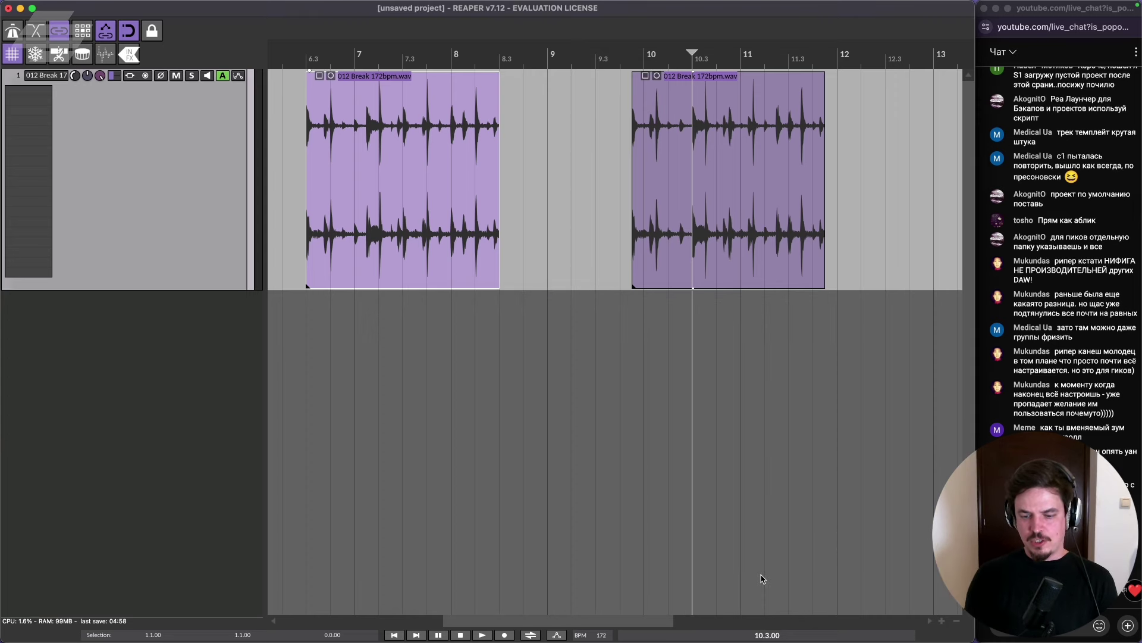
Look over the main section of the Actions list and close it without running anything.
key("shift+slash")
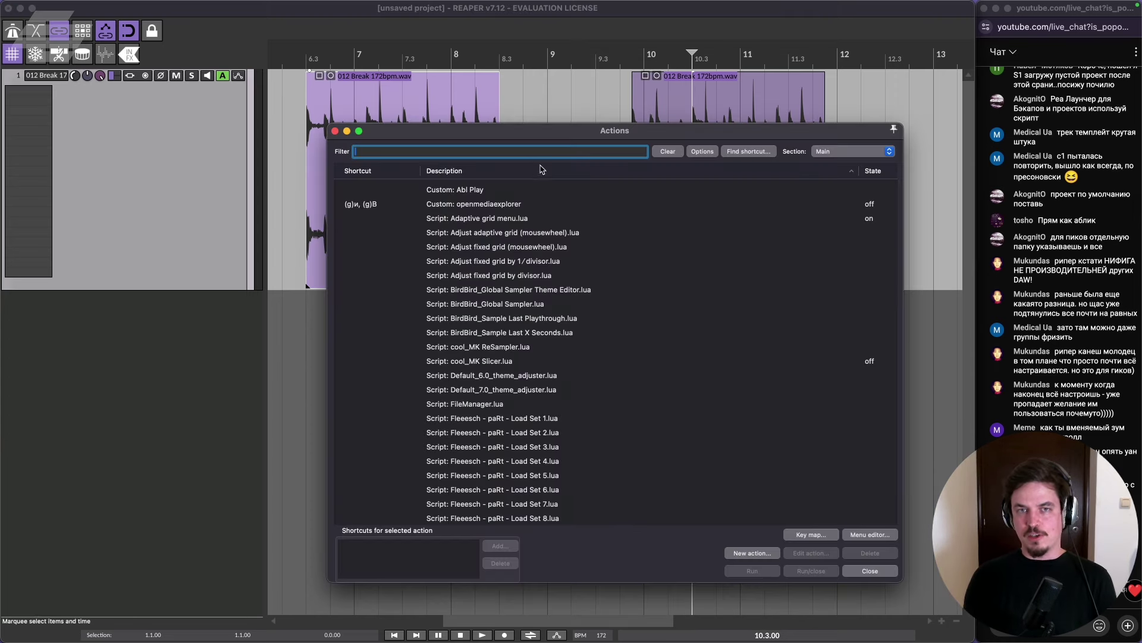
left_click_drag(461, 136, 506, 166)
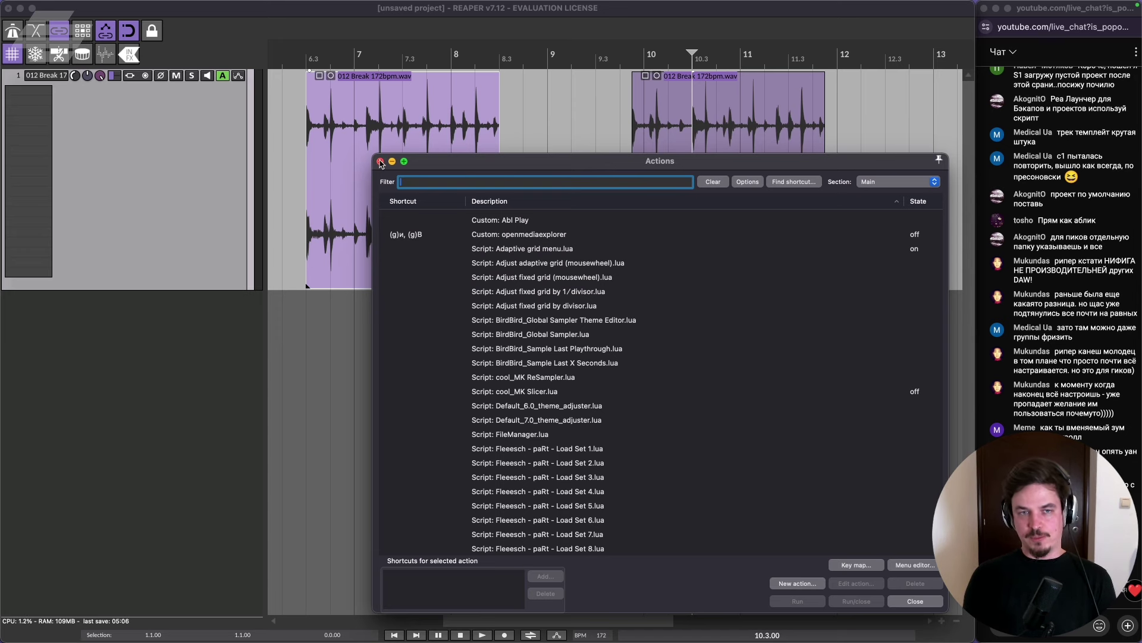
left_click(381, 162)
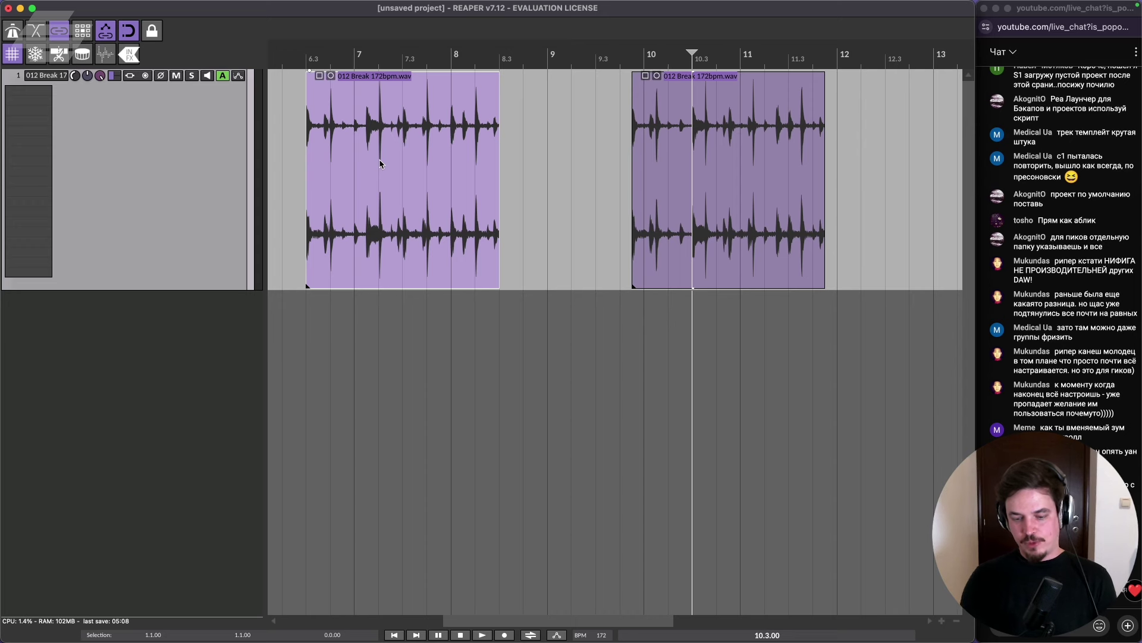
Turn off limiting edits to source media content for unlooped media items in the mouse modifier preferences and apply it.
key("super+comma")
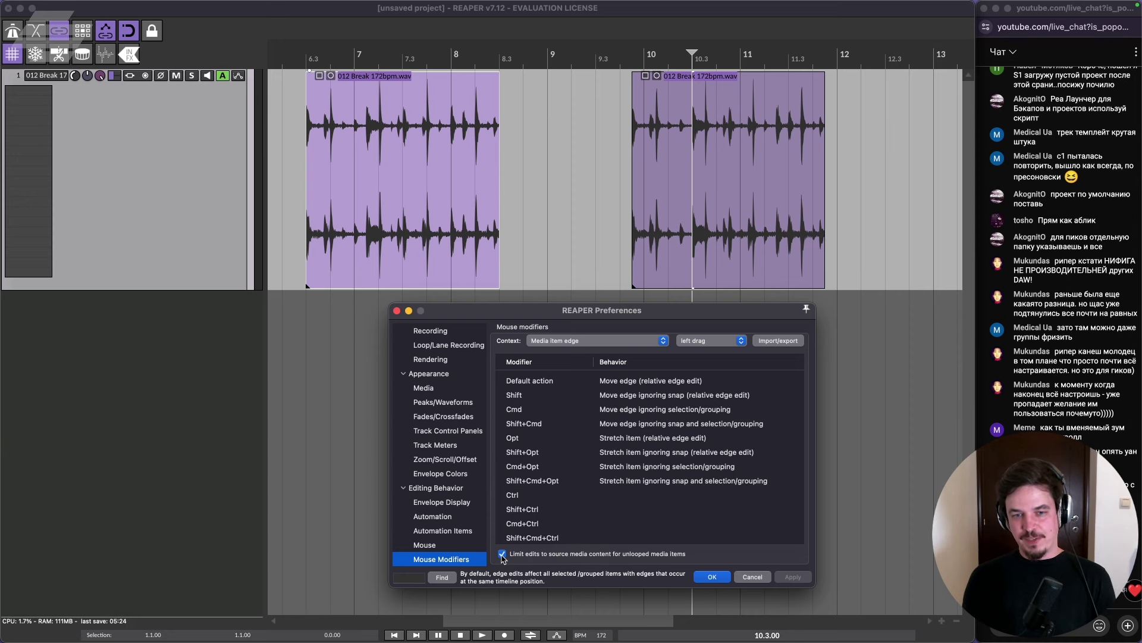
scroll(455, 195, "down", 10)
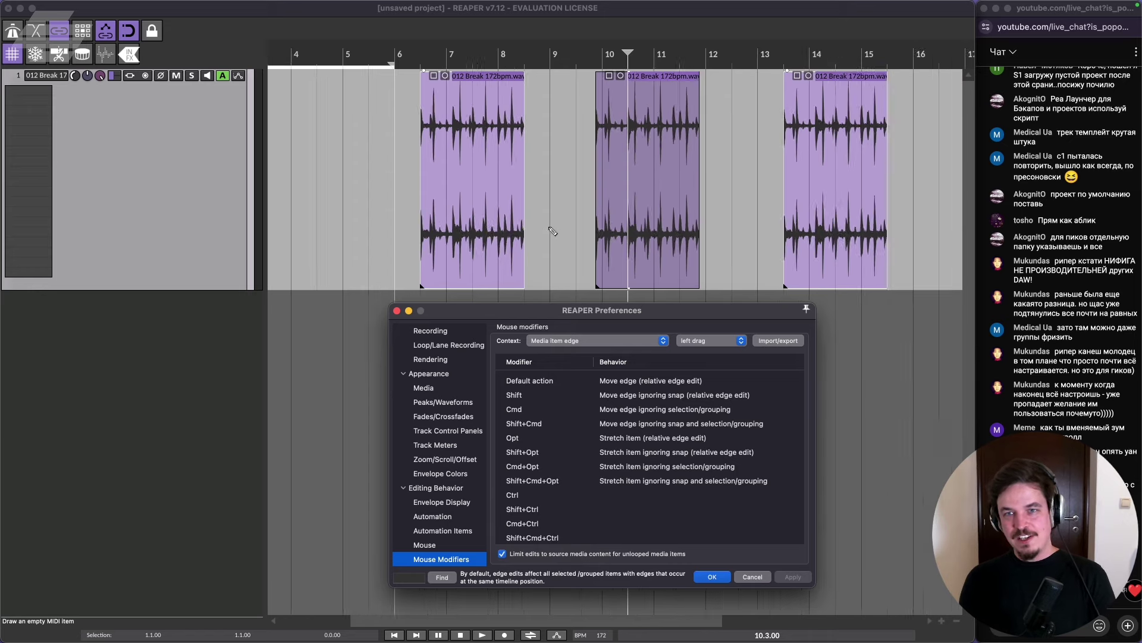
scroll(454, 190, "up", 5)
left_click(410, 169)
scroll(409, 170, "up", 5)
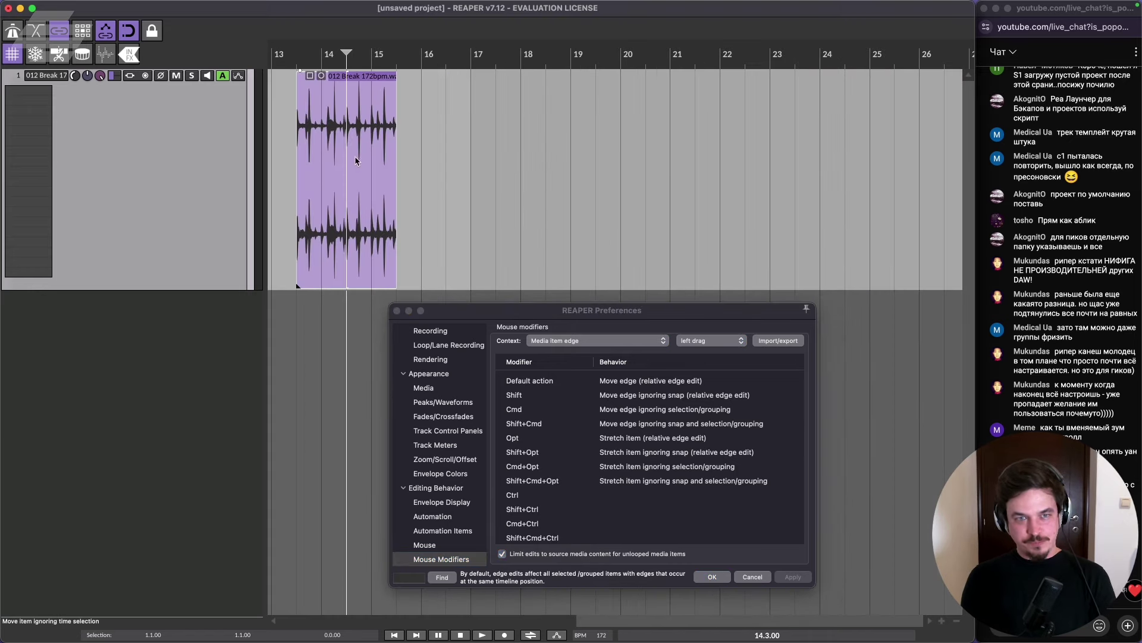
left_click(511, 550)
left_click(502, 554)
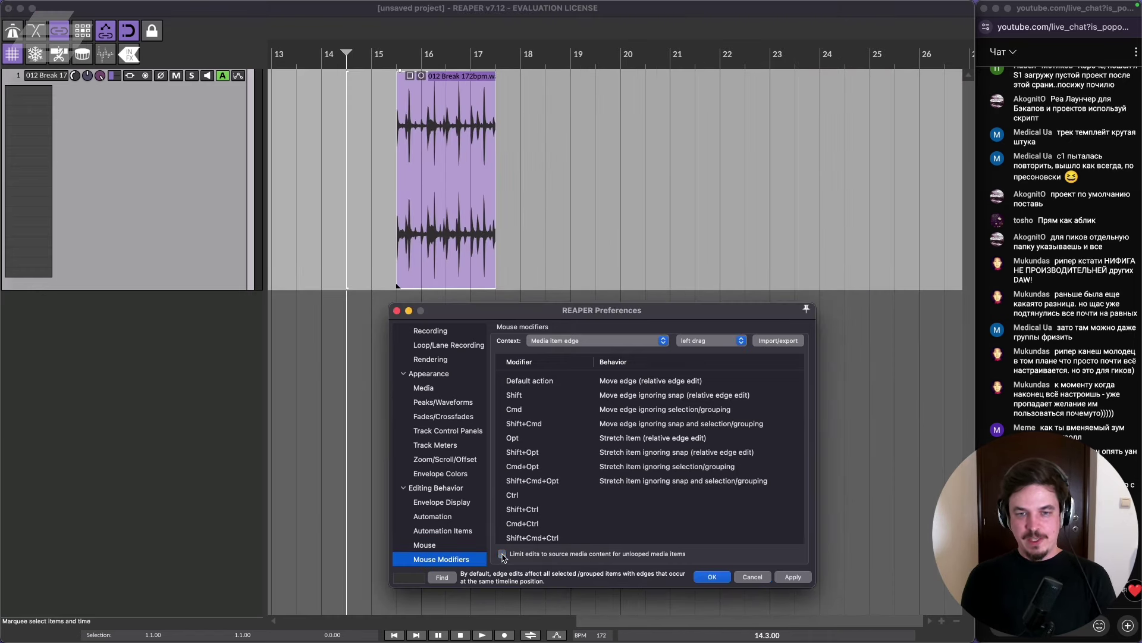
left_click(538, 251)
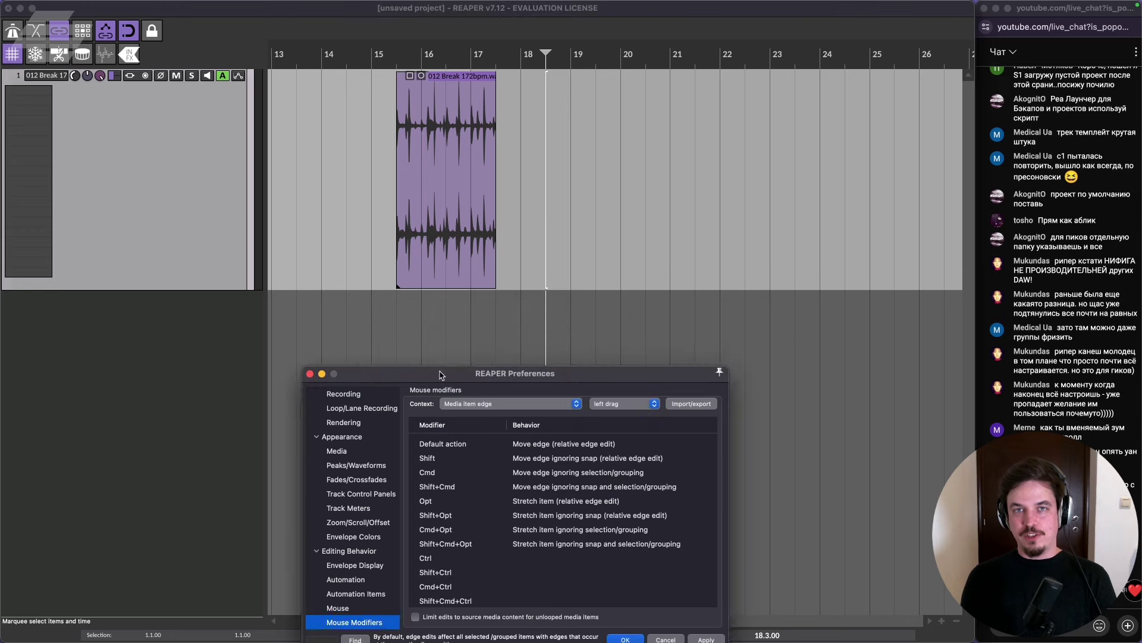
left_click(446, 217)
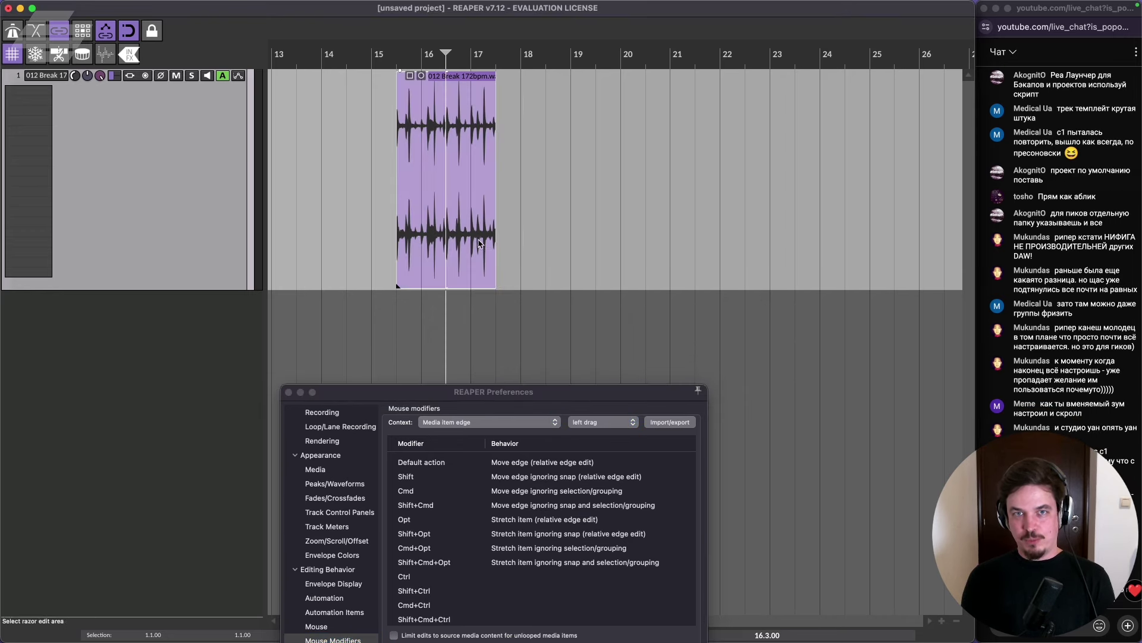
left_click_drag(515, 399, 543, 322)
left_click(500, 270)
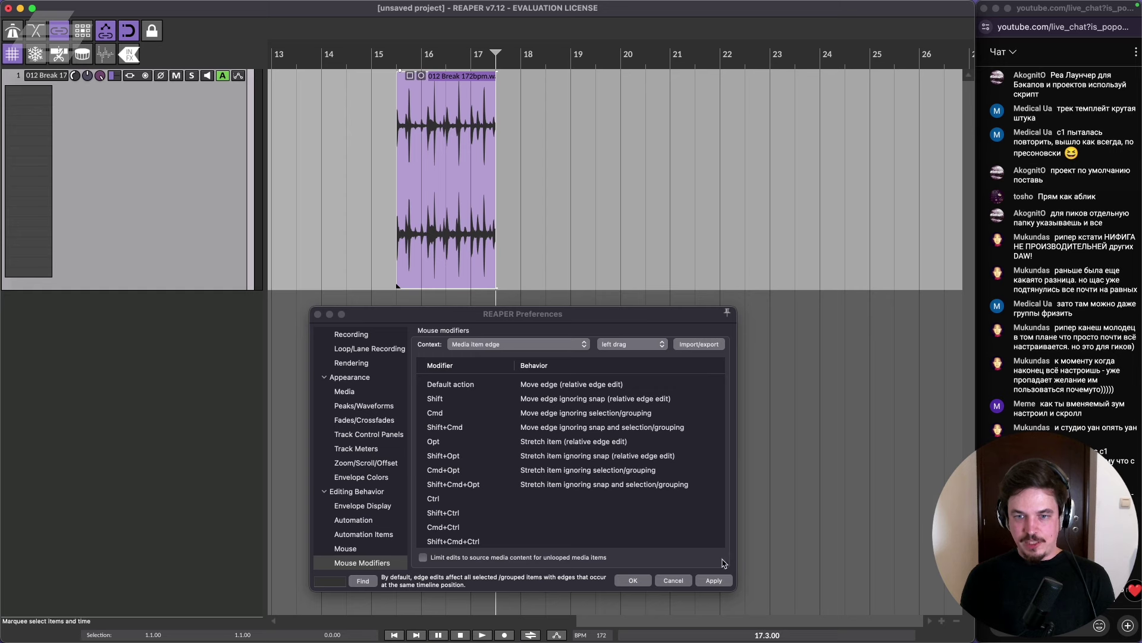
left_click(714, 580)
Extend the end of the last 012 Break 172bpm item past its source content to about bar 19.
left_click(546, 280)
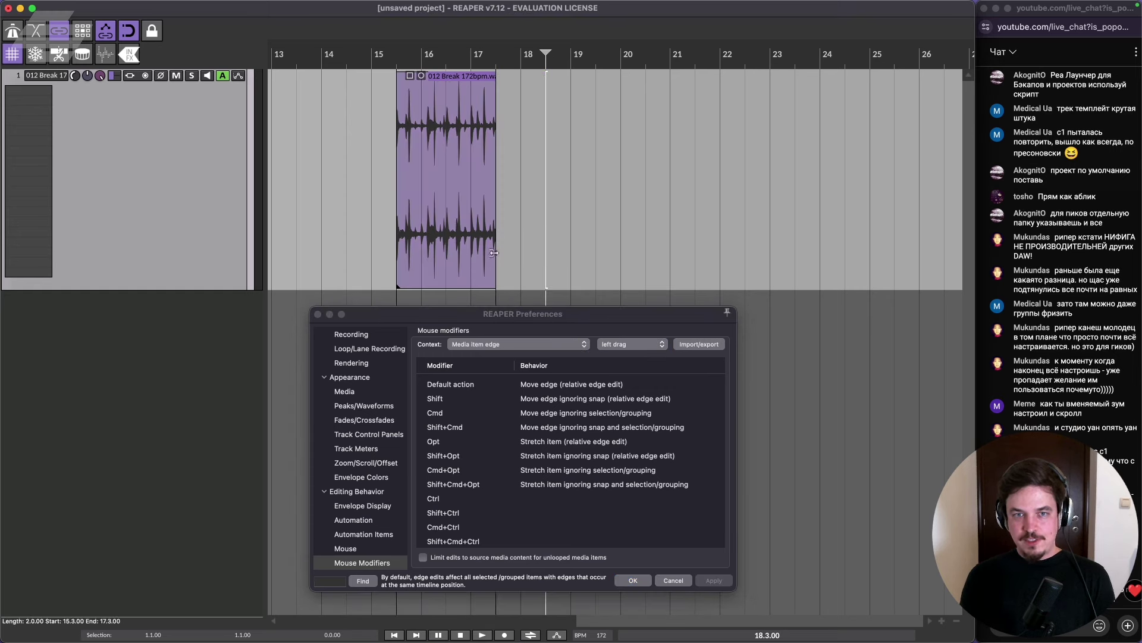
left_click_drag(494, 252, 682, 250)
scroll(473, 264, "up", 3)
left_click_drag(636, 309, 640, 288)
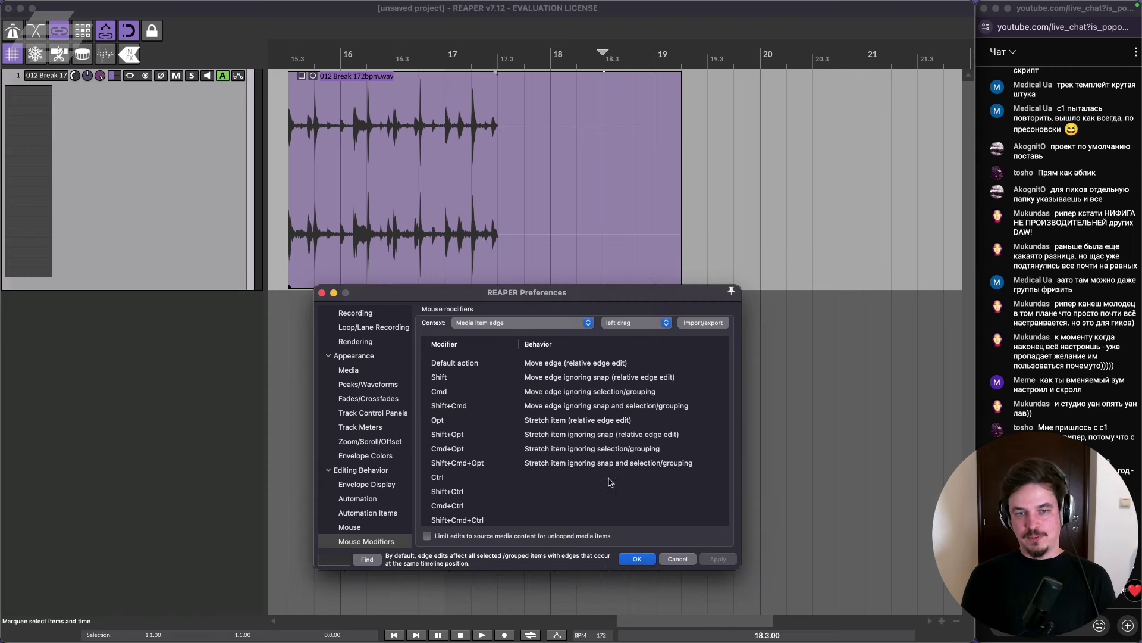
Re-enable limiting edits to source media content, apply it, and trim the break item's end back to its source length.
left_click(571, 537)
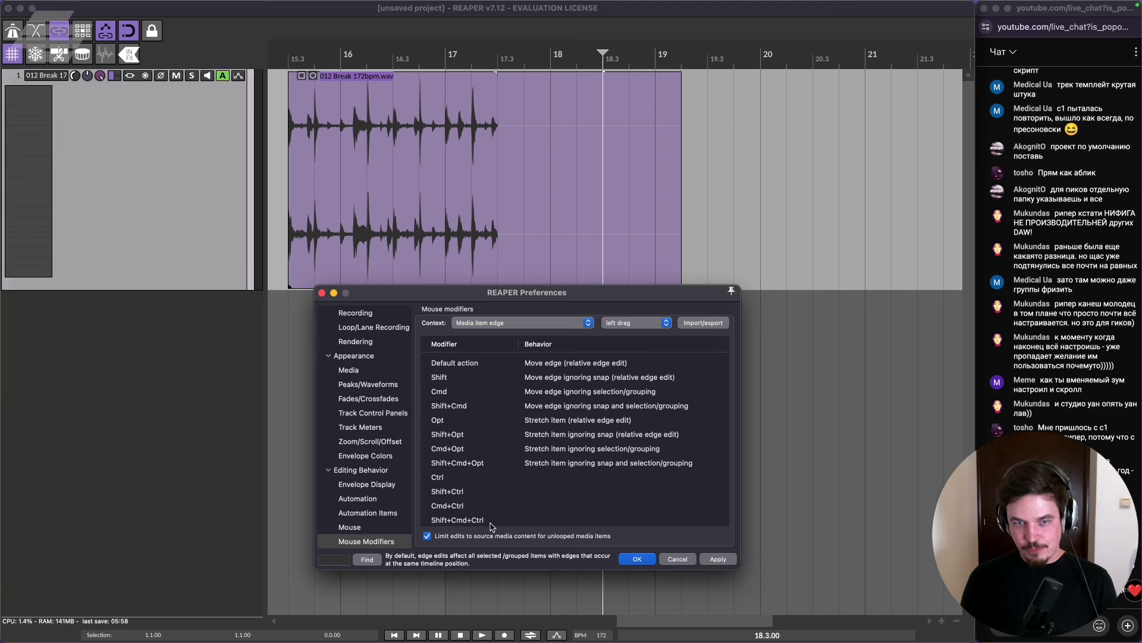
left_click(714, 559)
mouse_move(682, 221)
left_mouse_down()
mouse_move(410, 228)
mouse_move(789, 213)
mouse_move(509, 232)
mouse_move(680, 203)
mouse_move(671, 208)
left_mouse_up()
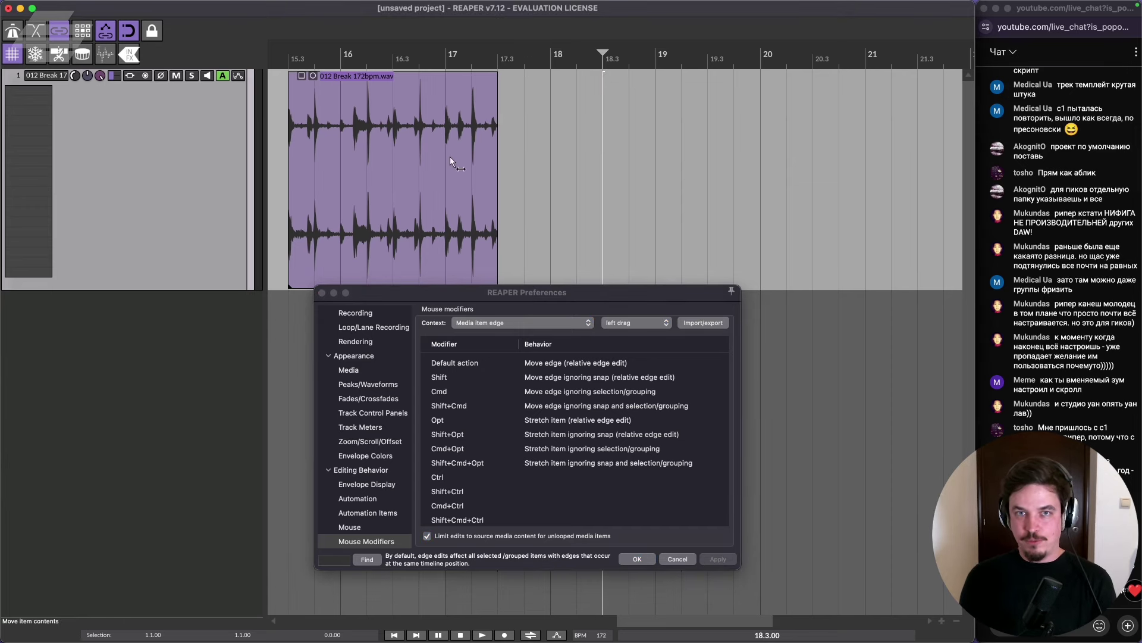
scroll(451, 160, "down", 1)
left_click_drag(468, 295, 476, 314)
scroll(416, 208, "down", 3)
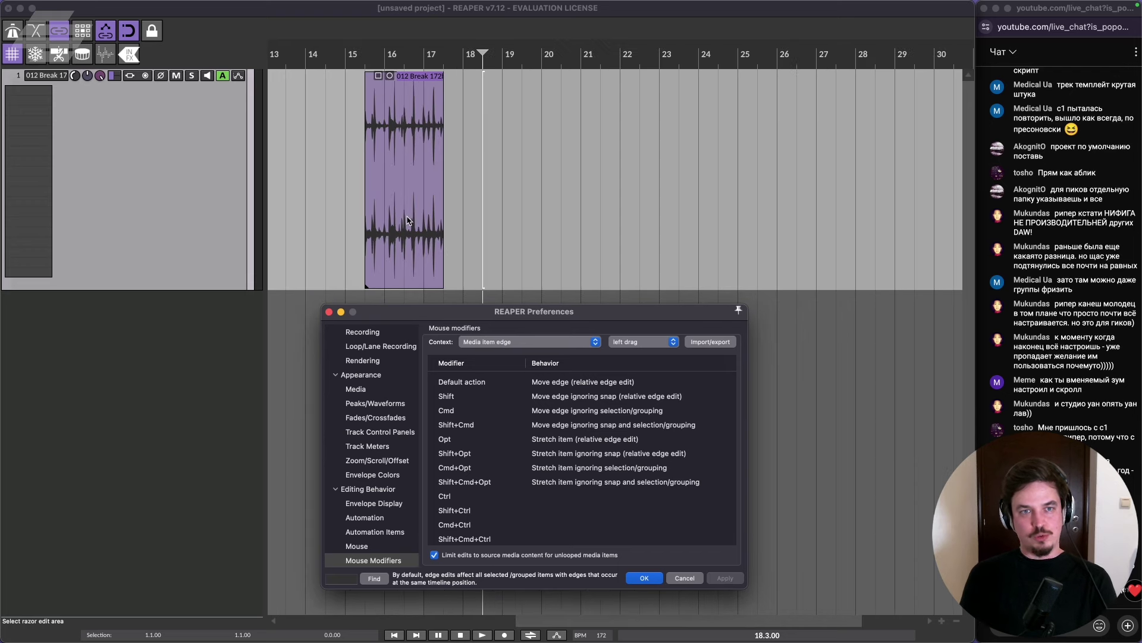
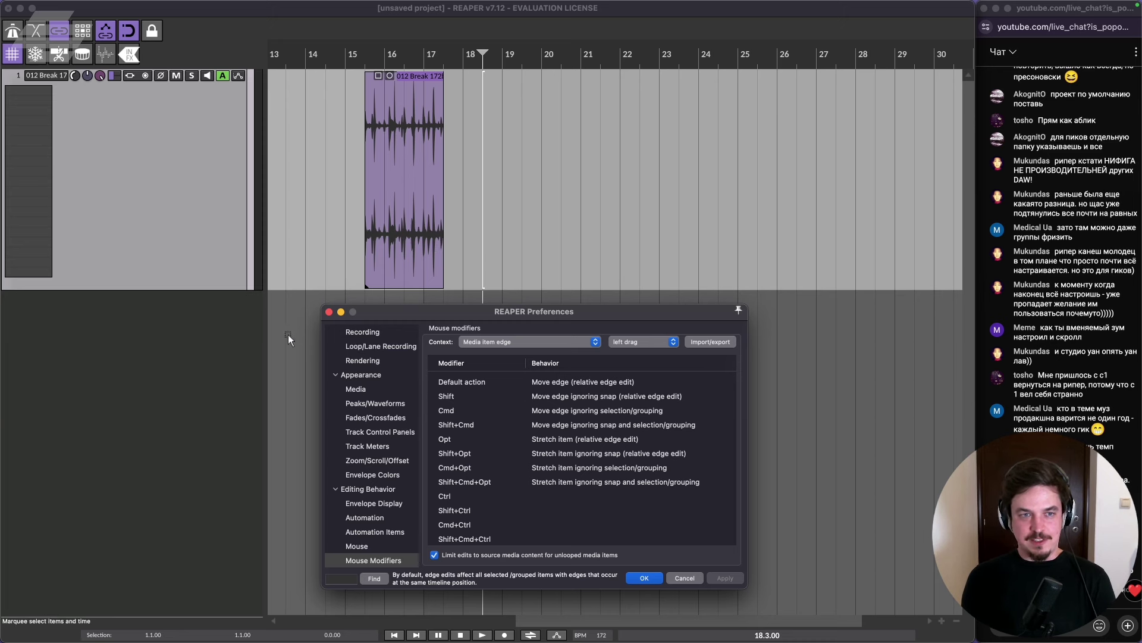
Reduce the height of track 1 slightly and close the preferences.
mouse_move(202, 290)
left_mouse_down()
mouse_move(205, 169)
mouse_move(217, 284)
left_mouse_up()
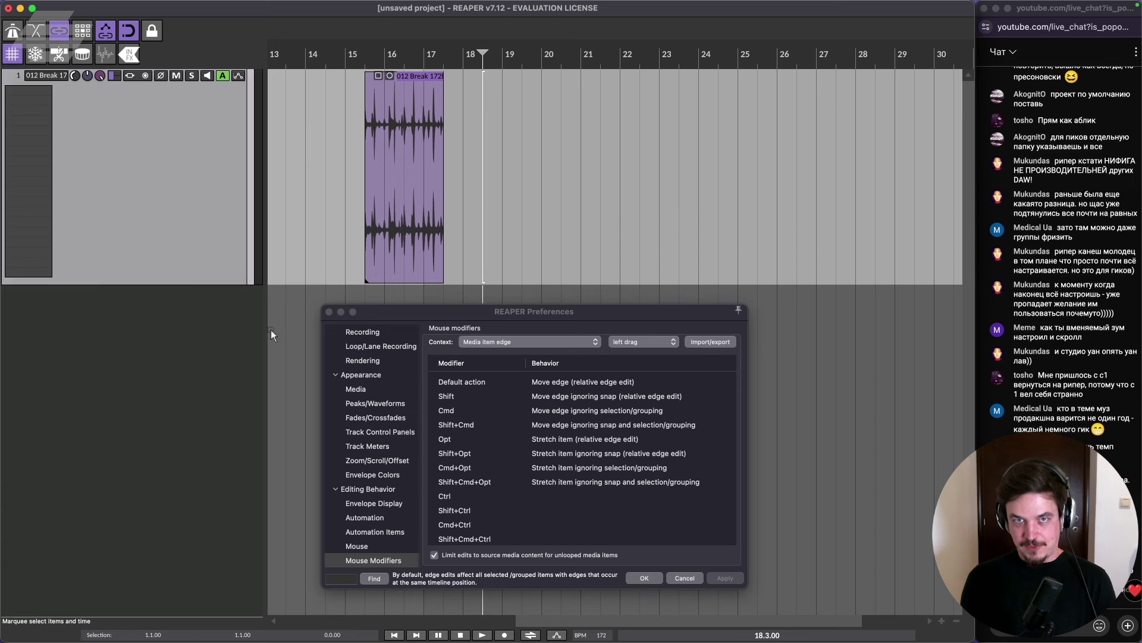
left_click_drag(429, 381, 394, 351)
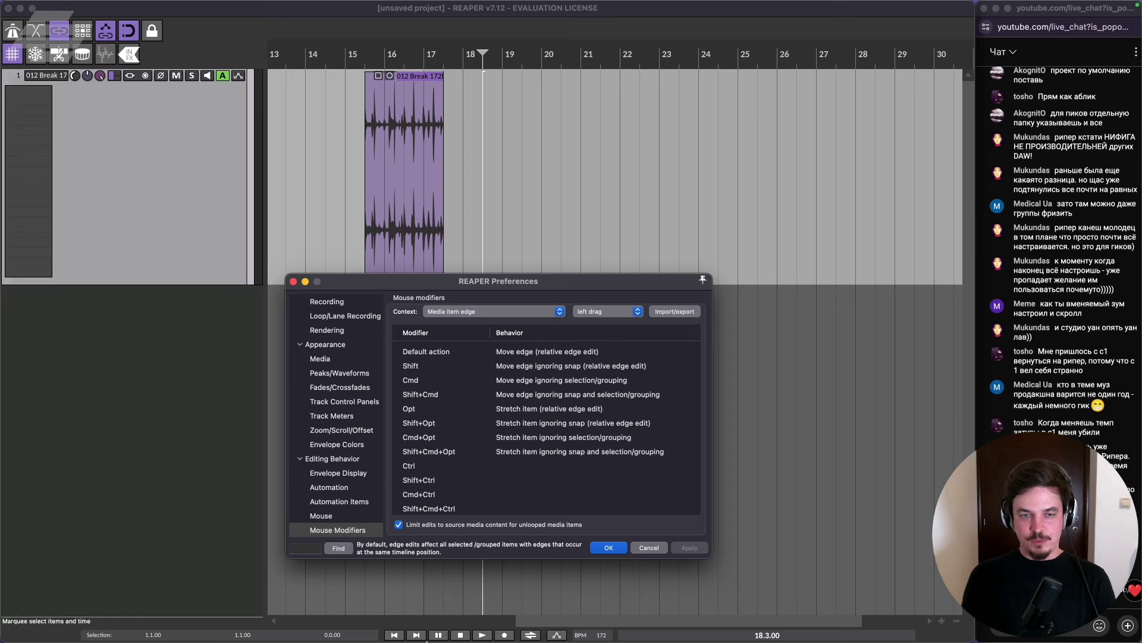
mouse_move(426, 640)
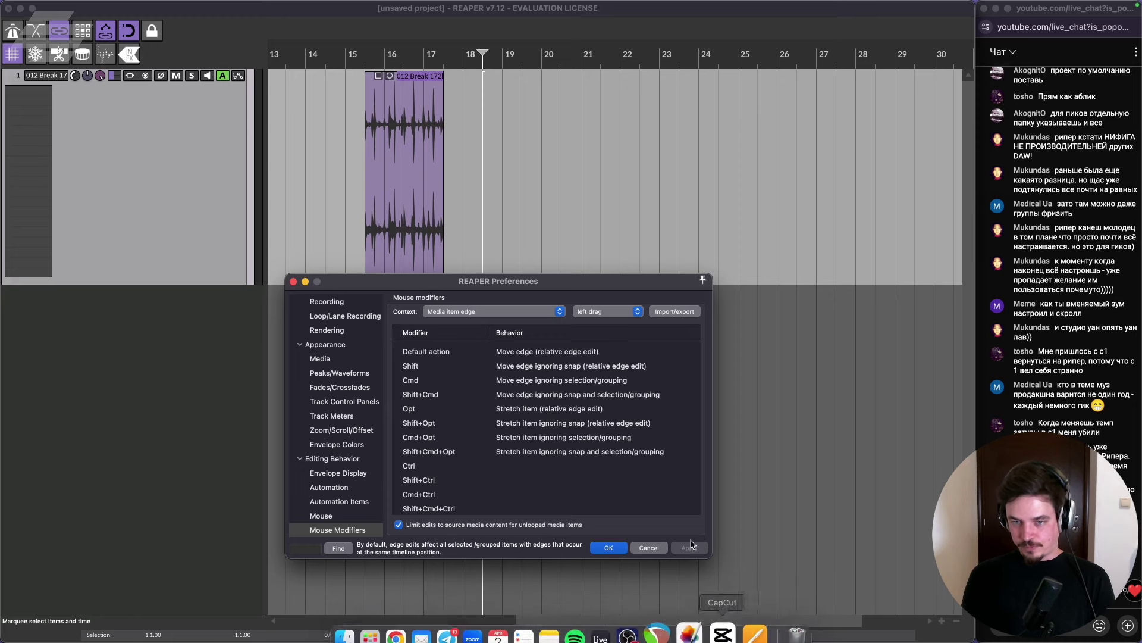
left_click(657, 549)
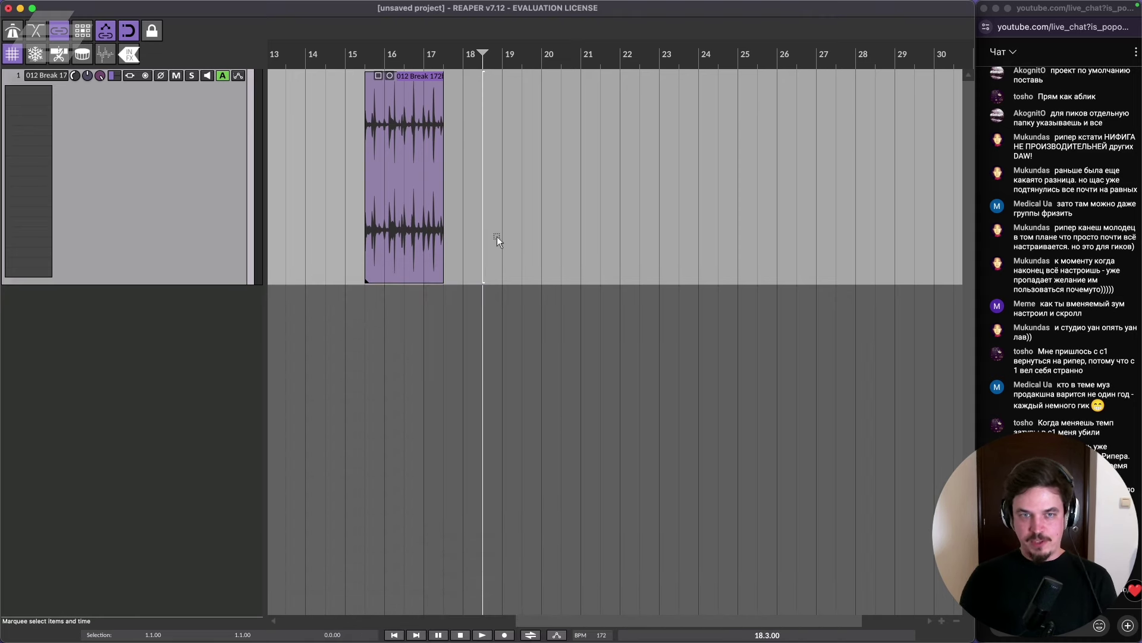
View the main Actions list beside the break item and close it without running an action.
key("question")
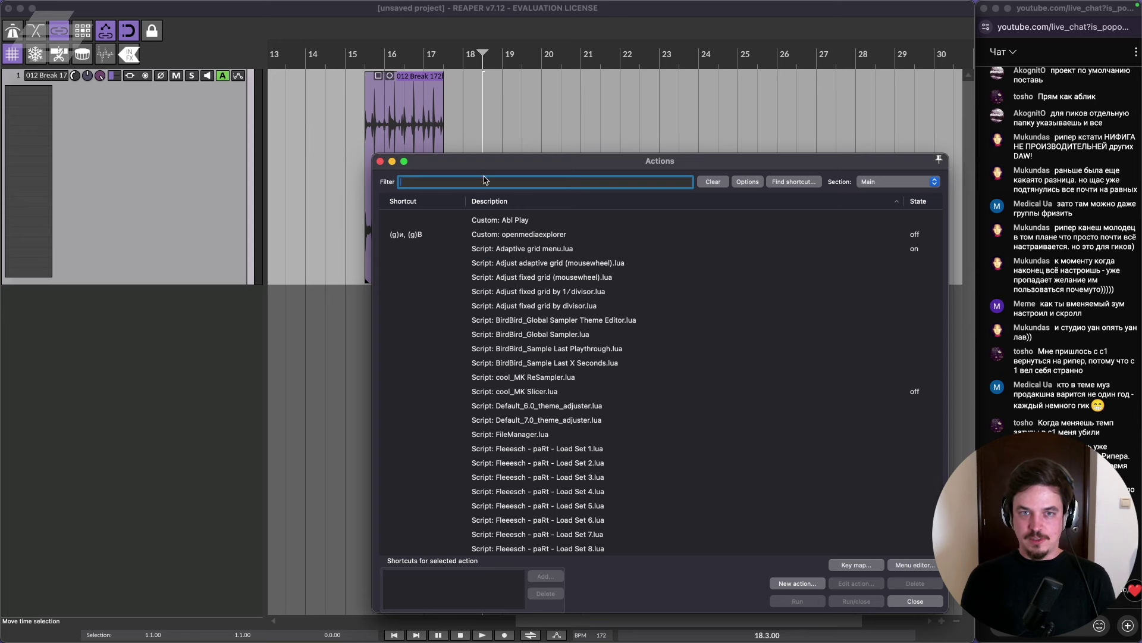
left_click_drag(480, 164, 453, 156)
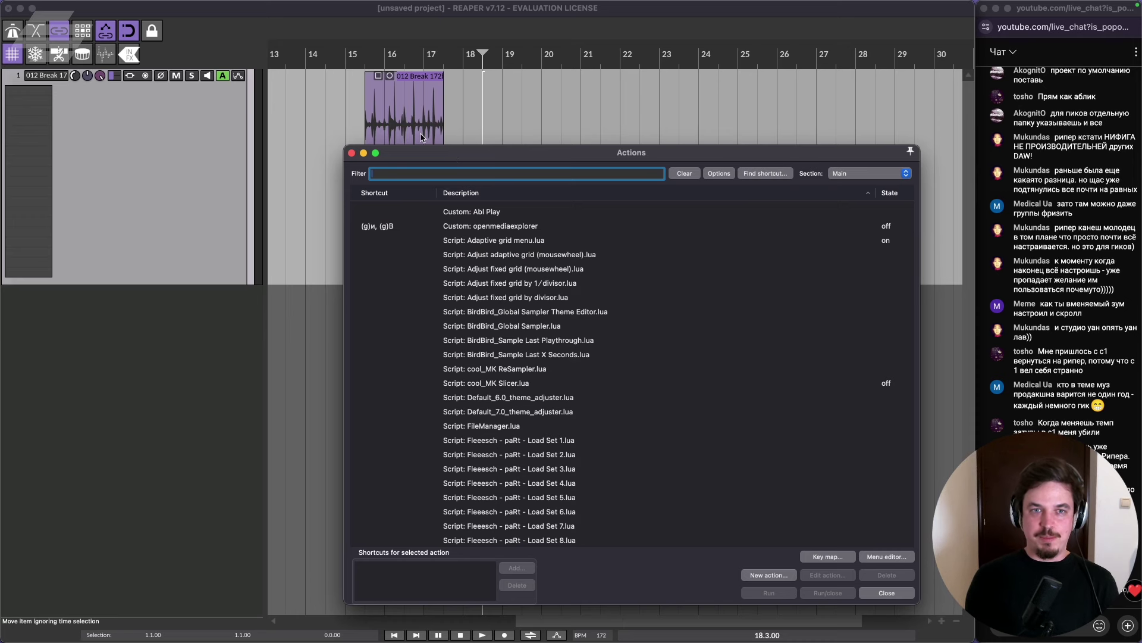
left_click(351, 153)
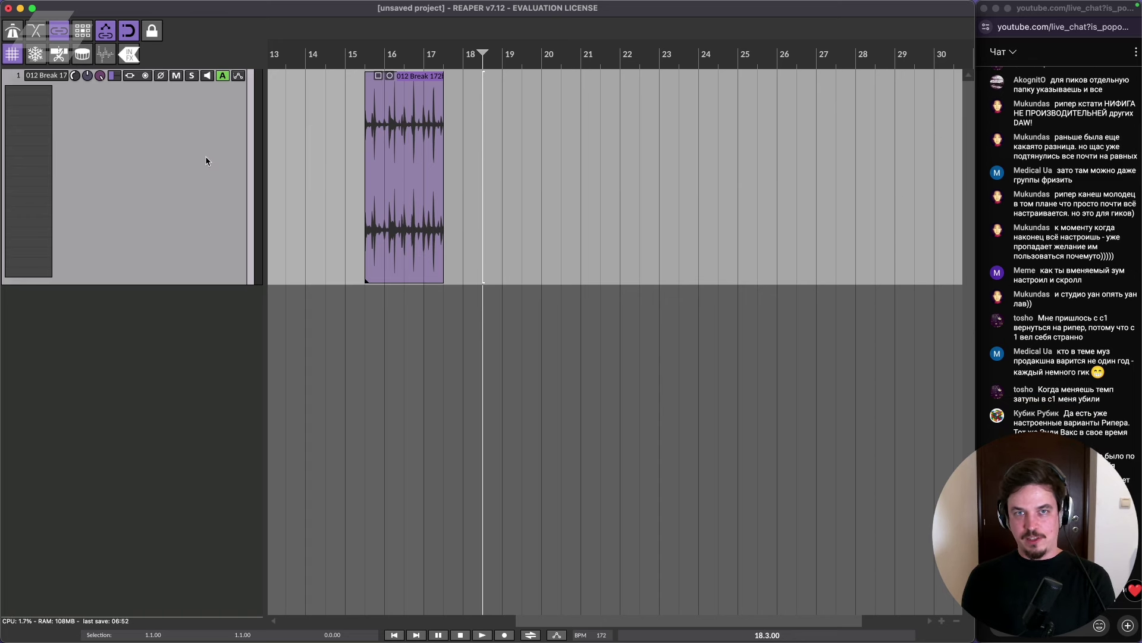
Show the mixer, enlarge its docked area to over half the window height, and hide it.
key("super+m")
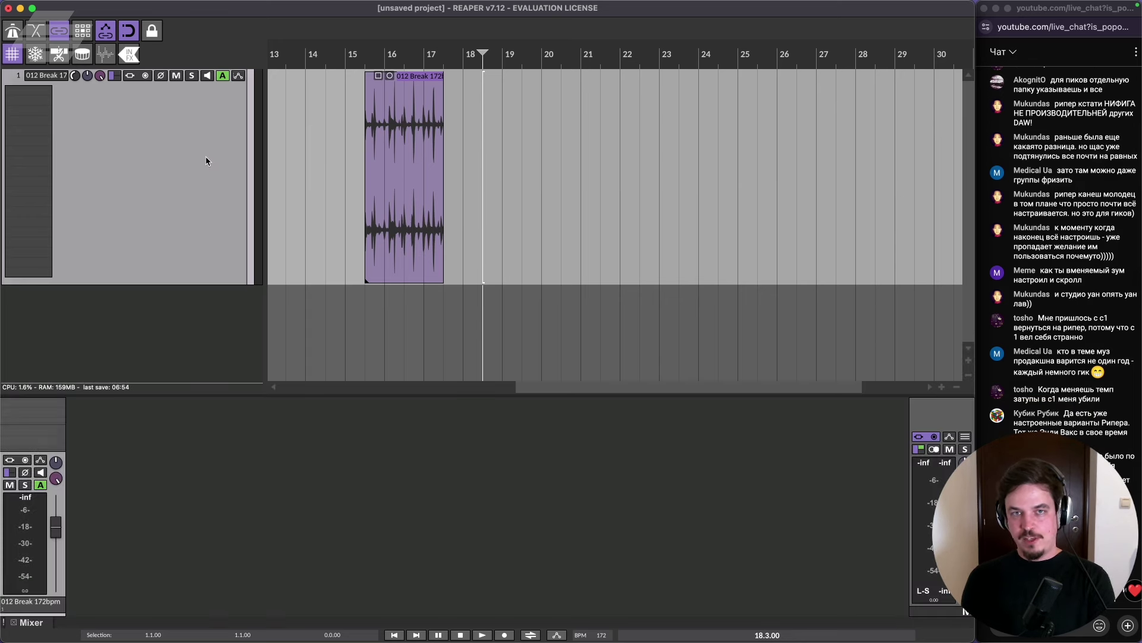
left_click_drag(202, 395, 204, 276)
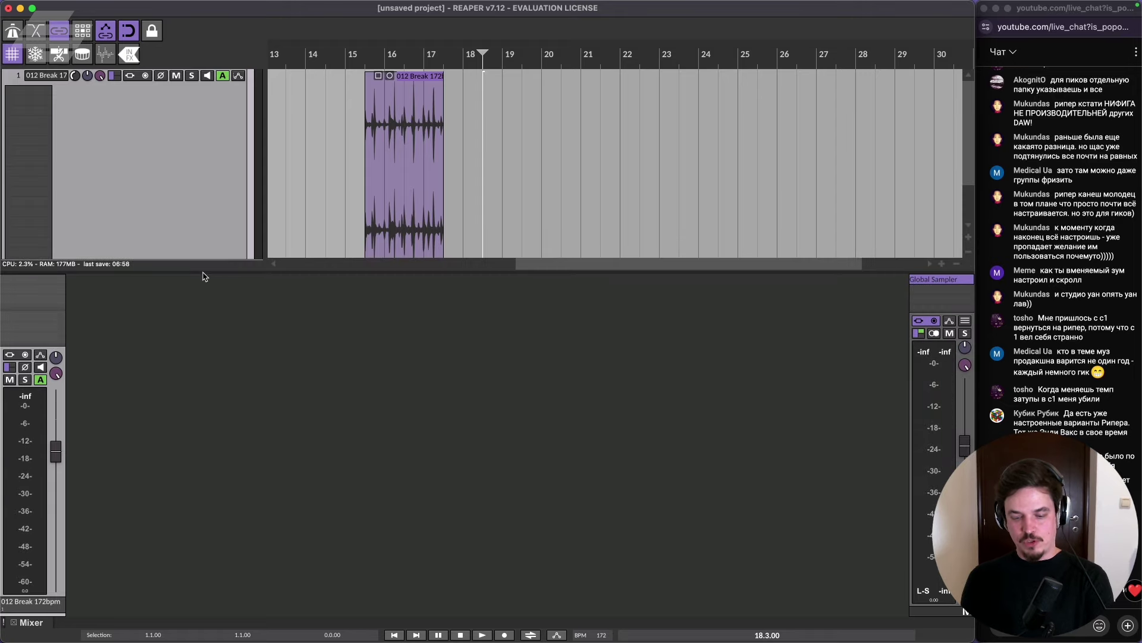
key("super+m")
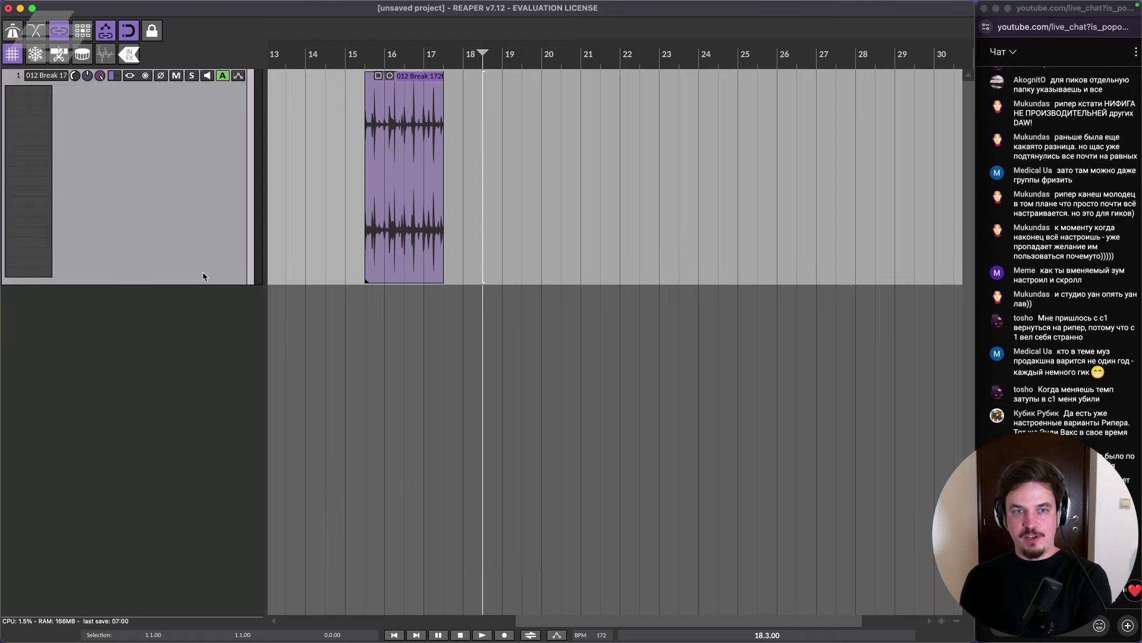
Draw an empty MIDI item from bar 21 to bar 23 on track 1 and select it.
left_click_drag(581, 178, 665, 179)
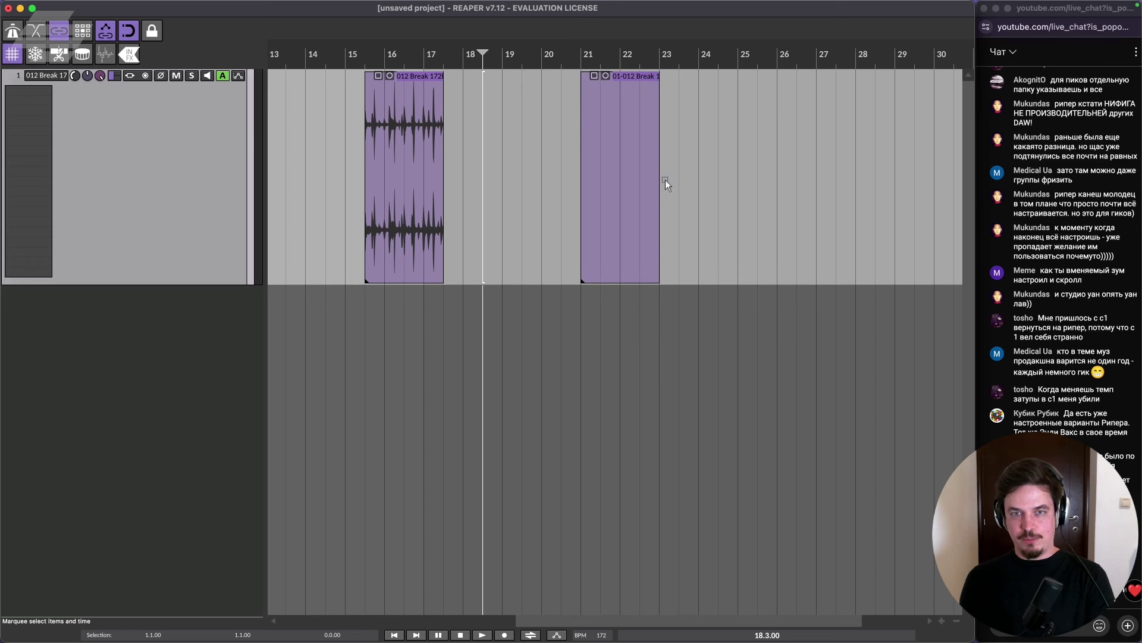
left_click(629, 172)
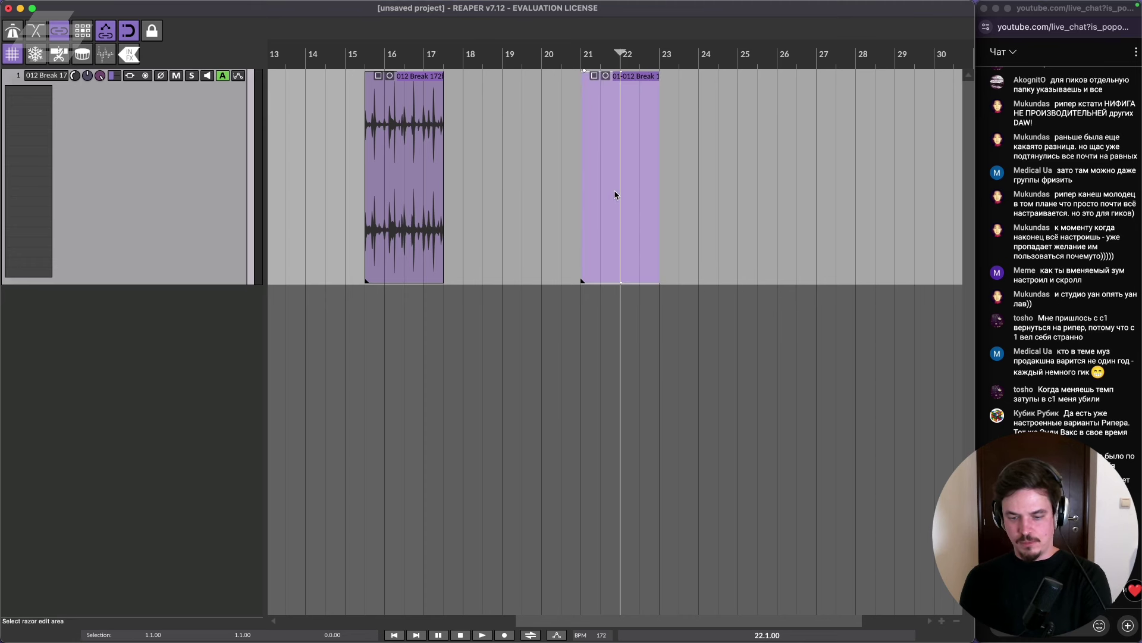
Toggle the mixer's visibility on and off twice, leaving it hidden.
key("super+m")
key("super+m")
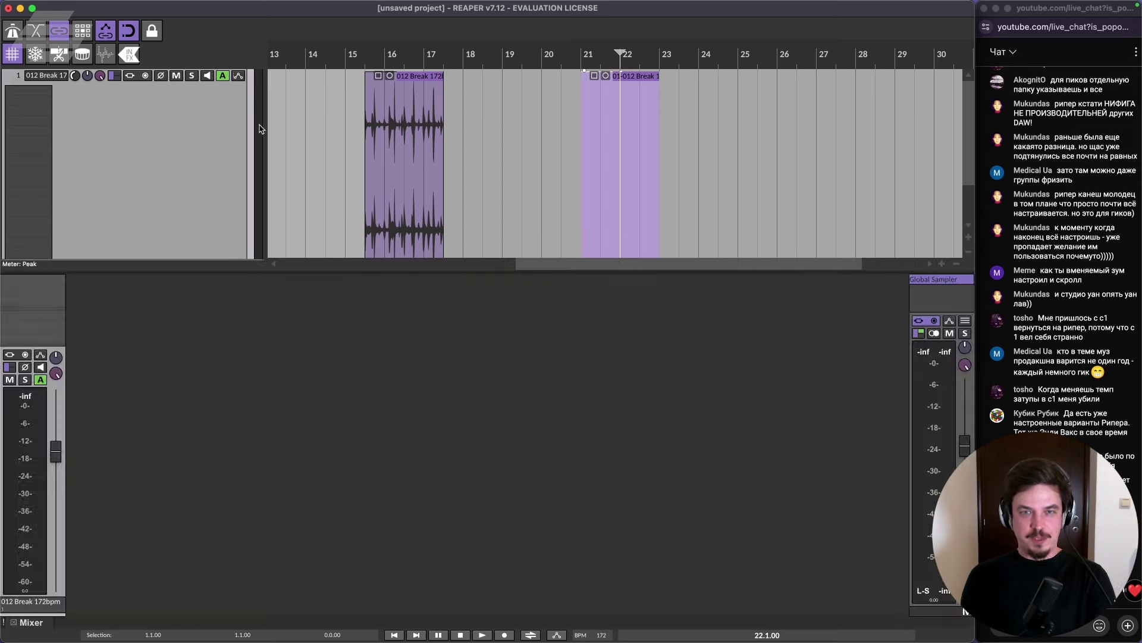
key("super+m")
key("super+m")
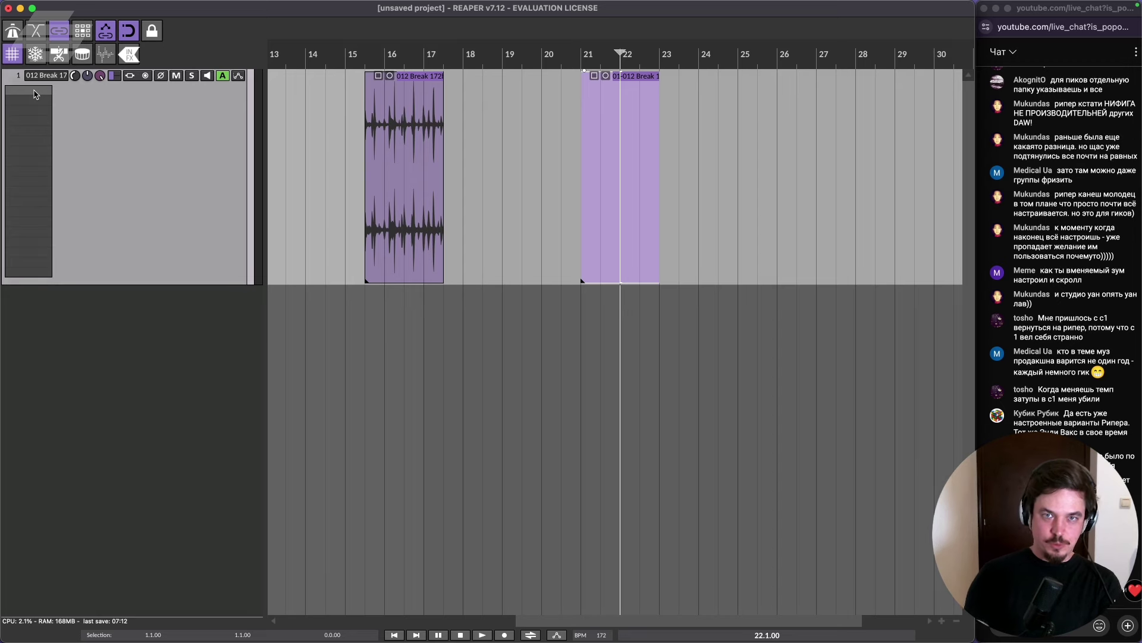
Find "pro q" among the effects and add the VST3 version of FabFilter Pro-Q 3 to track 1.
type("f")
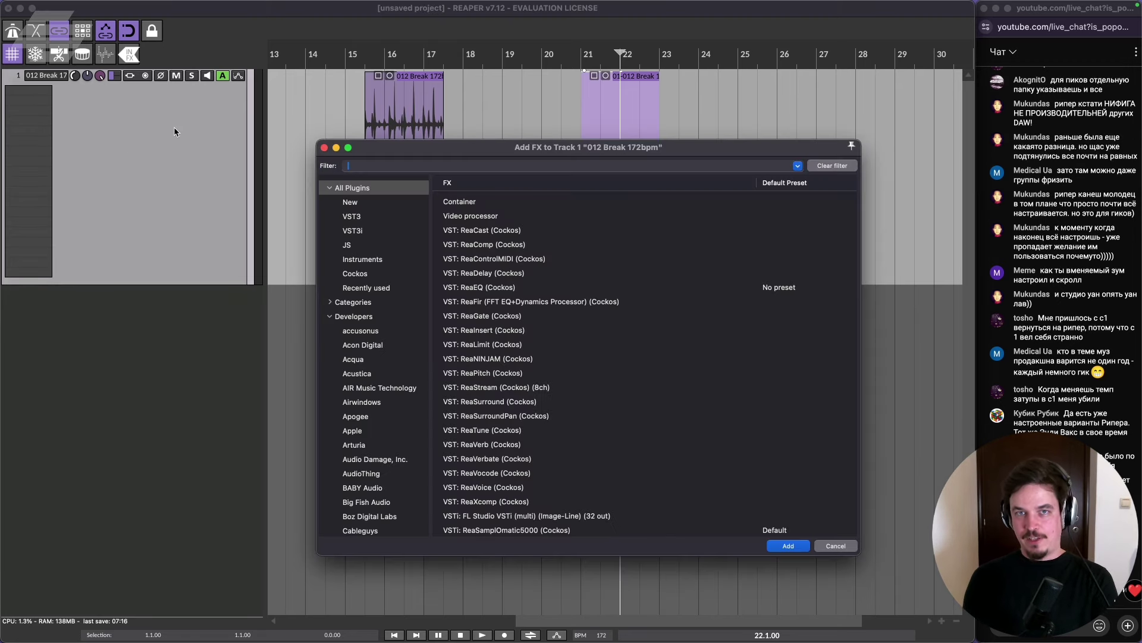
type("pro")
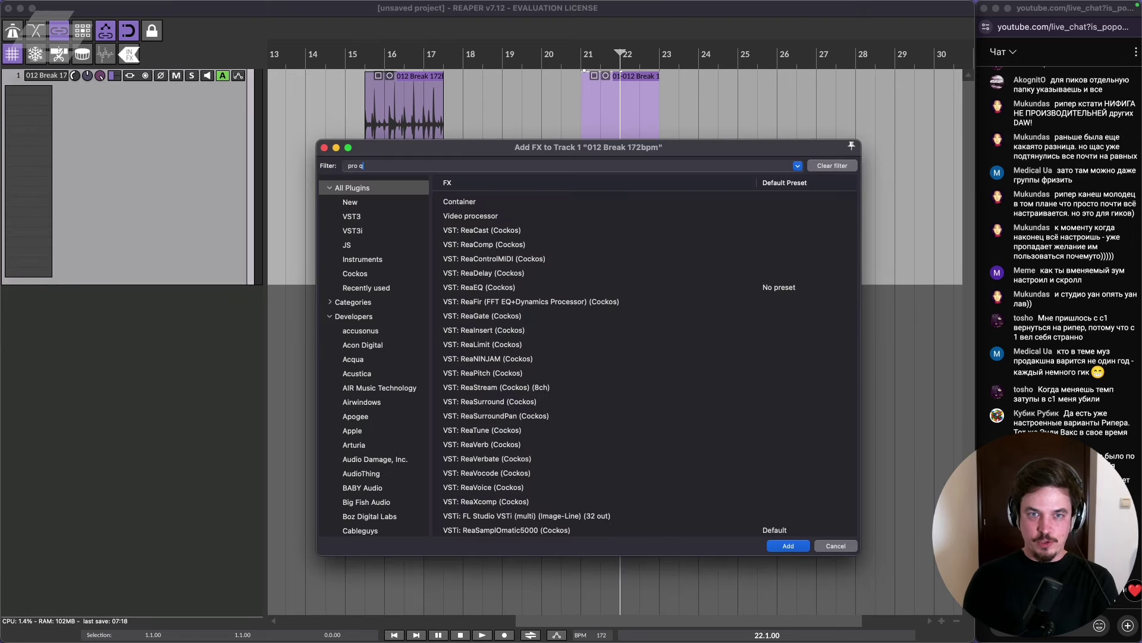
type(" q")
double_click(512, 273)
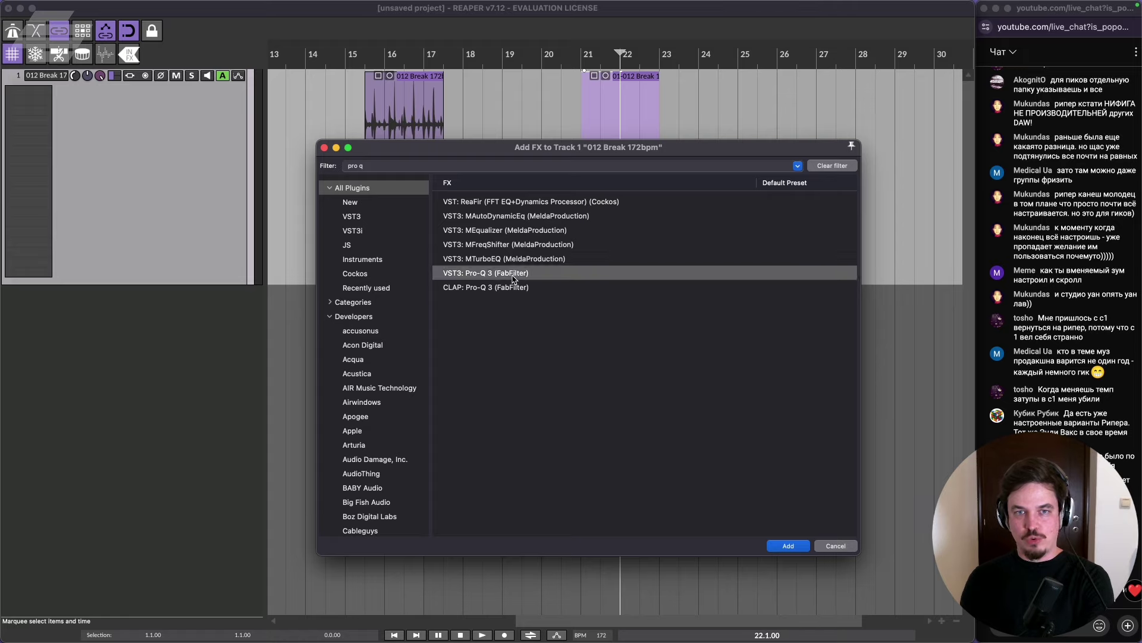
left_click_drag(450, 34, 530, 108)
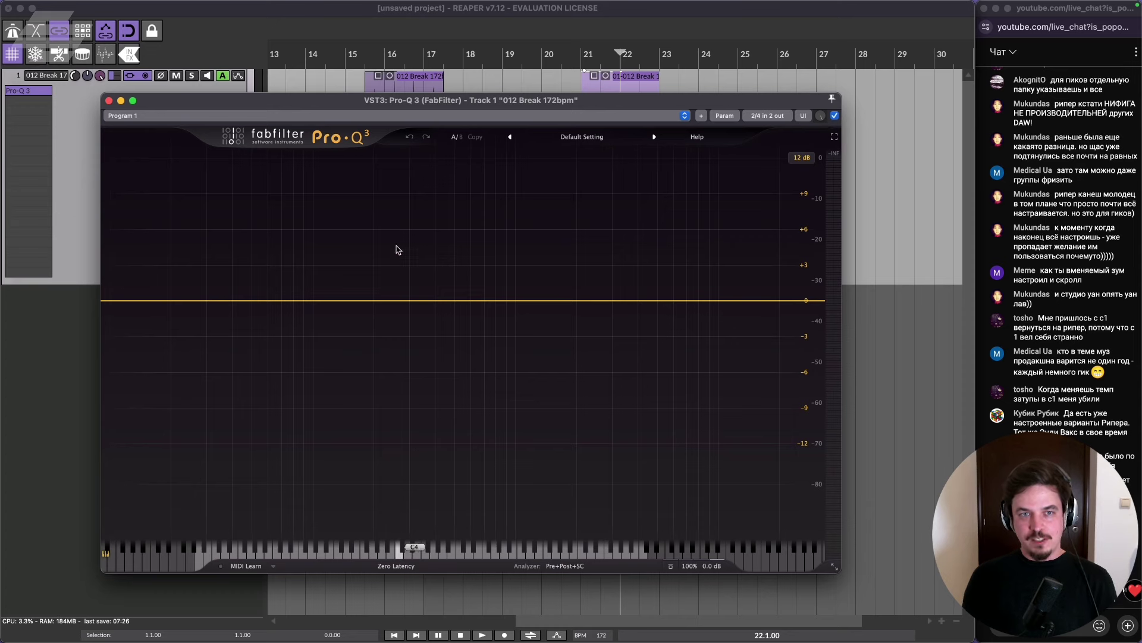
left_click_drag(426, 102, 474, 103)
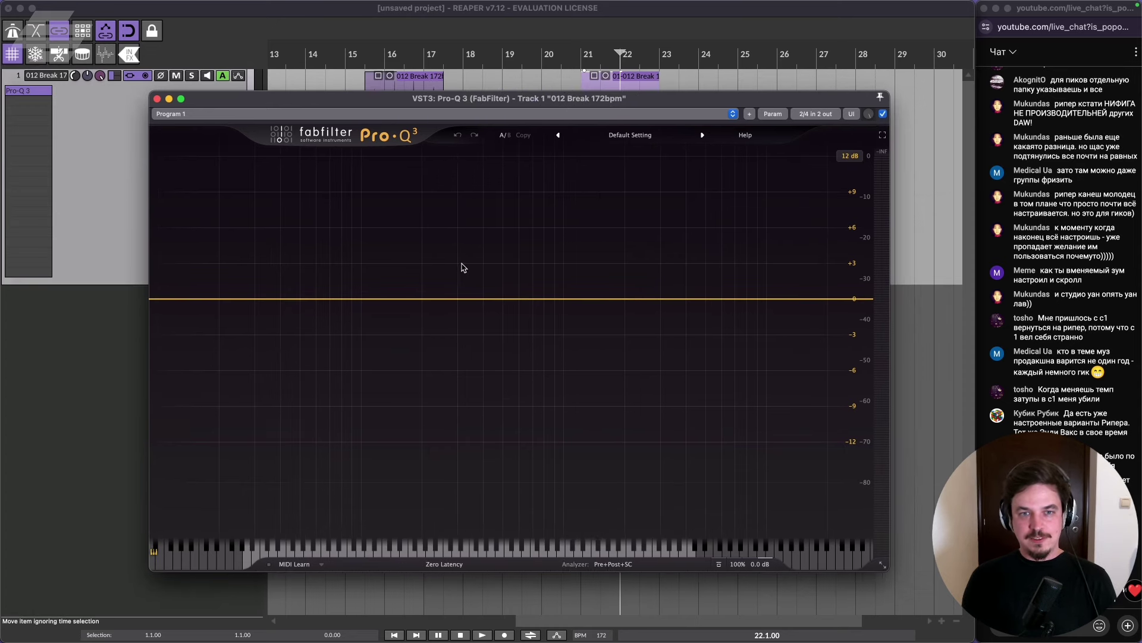
Add a bell band with a very slight boost to the Pro-Q 3 curve and close the plug-in window.
left_click(461, 300)
left_click_drag(458, 299, 415, 296)
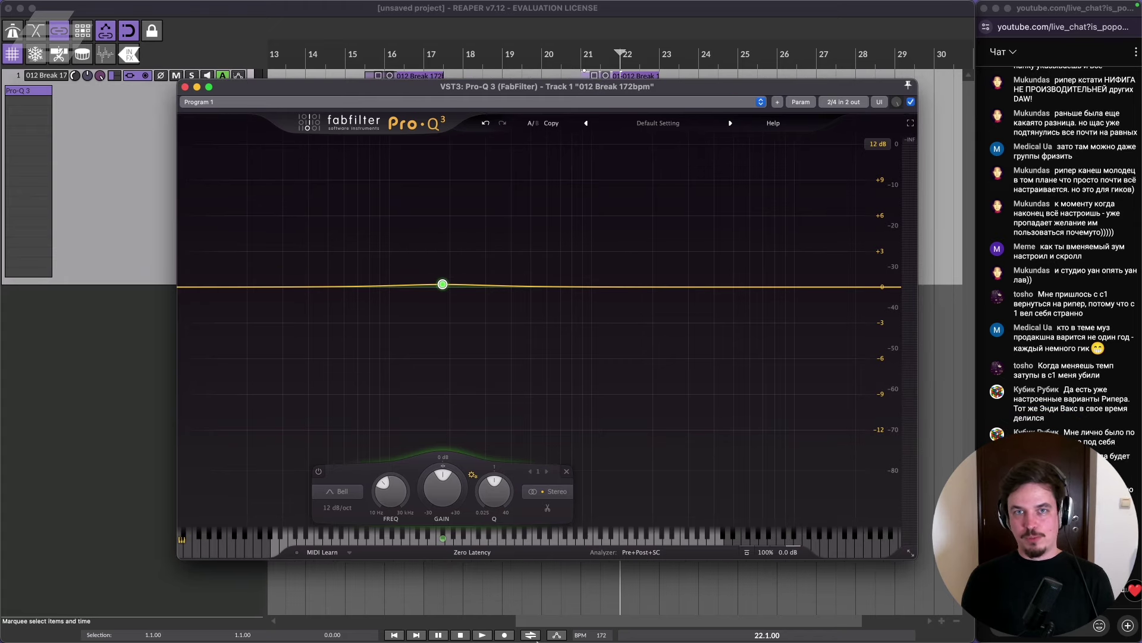
mouse_move(589, 640)
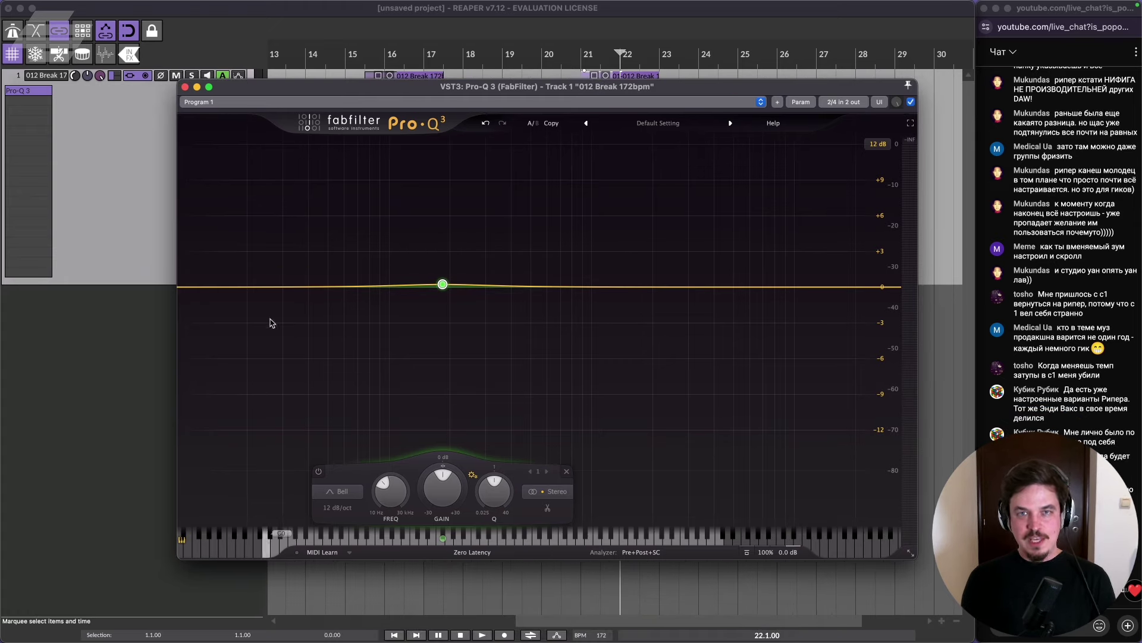
left_click(185, 87)
Look up the action assigned to the X shortcut in the Main section of the action list.
key("shift+slash")
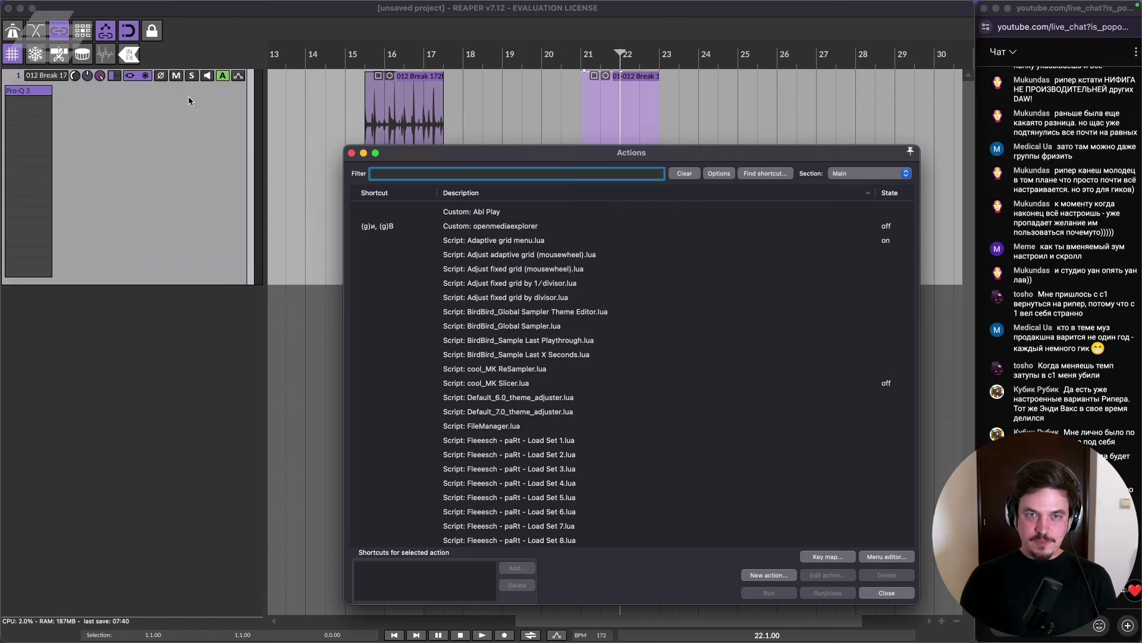
left_click(783, 174)
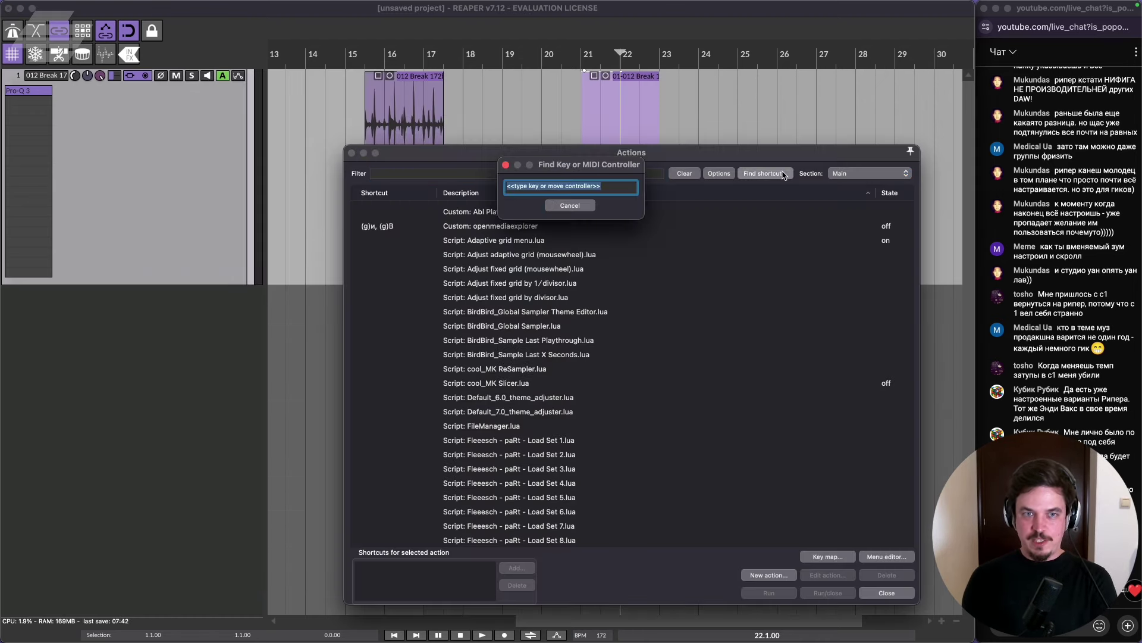
key("x")
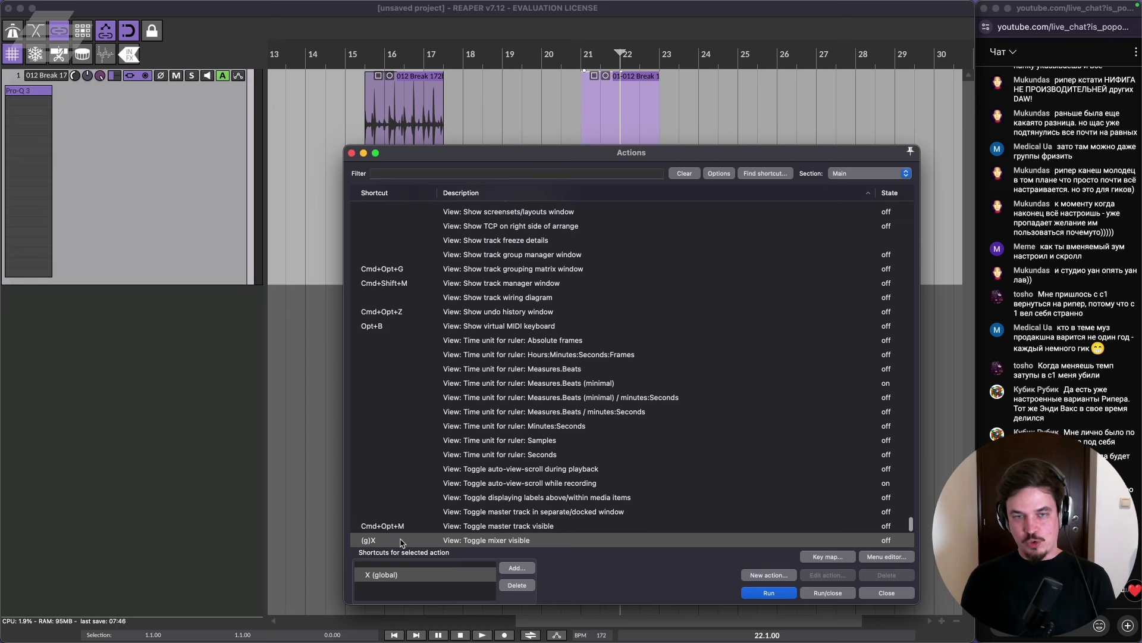
scroll(405, 541, "down", 4)
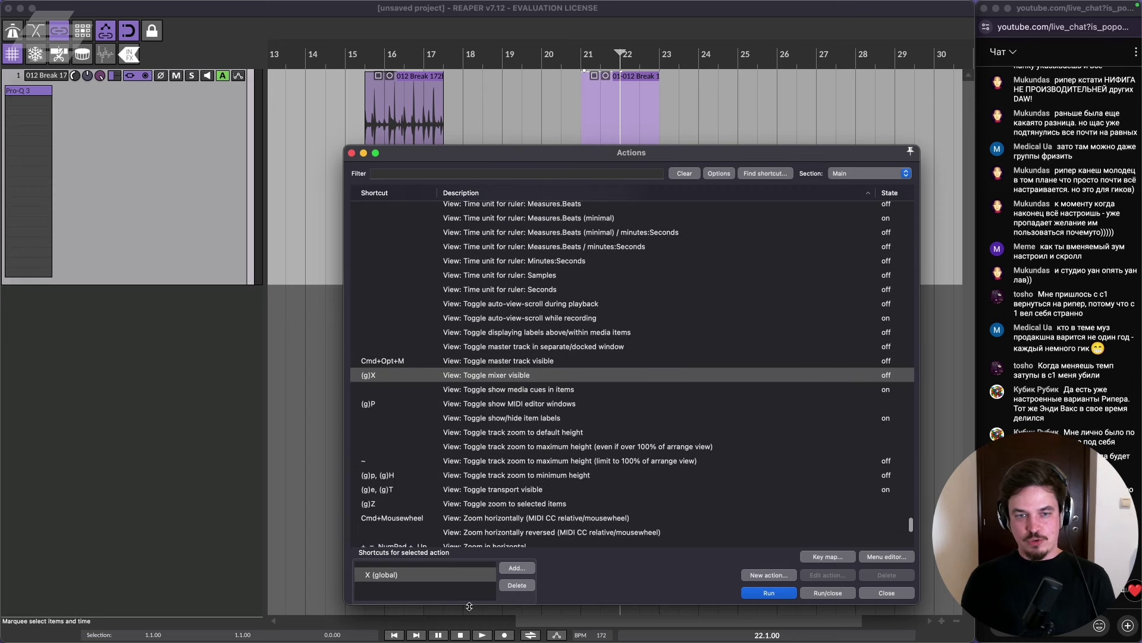
left_click(517, 568)
left_click(553, 233)
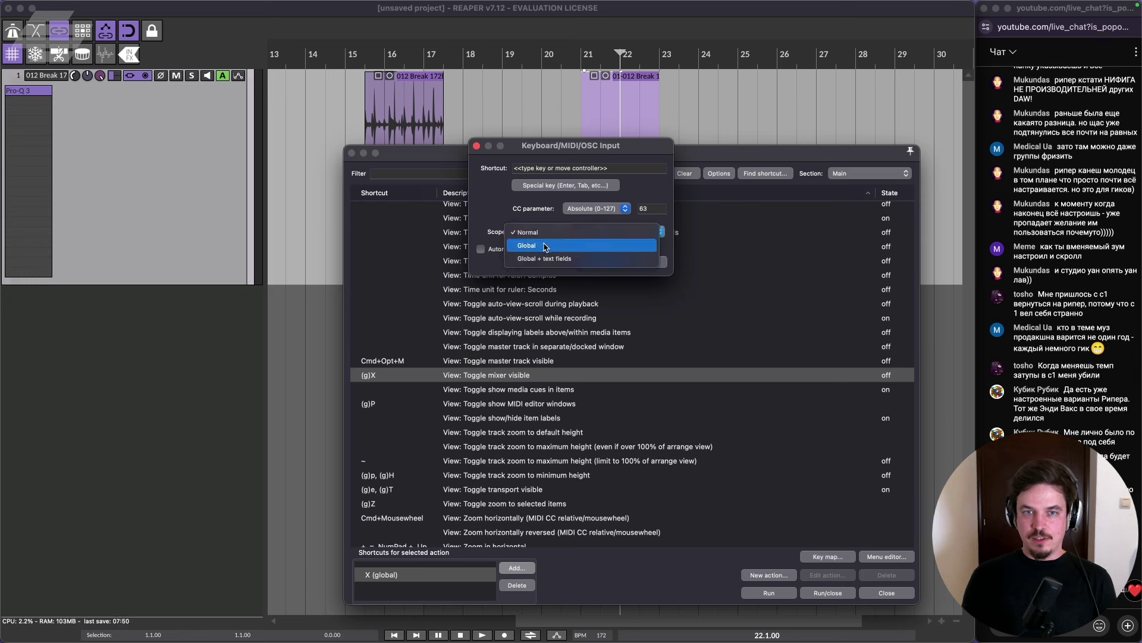
left_click(527, 234)
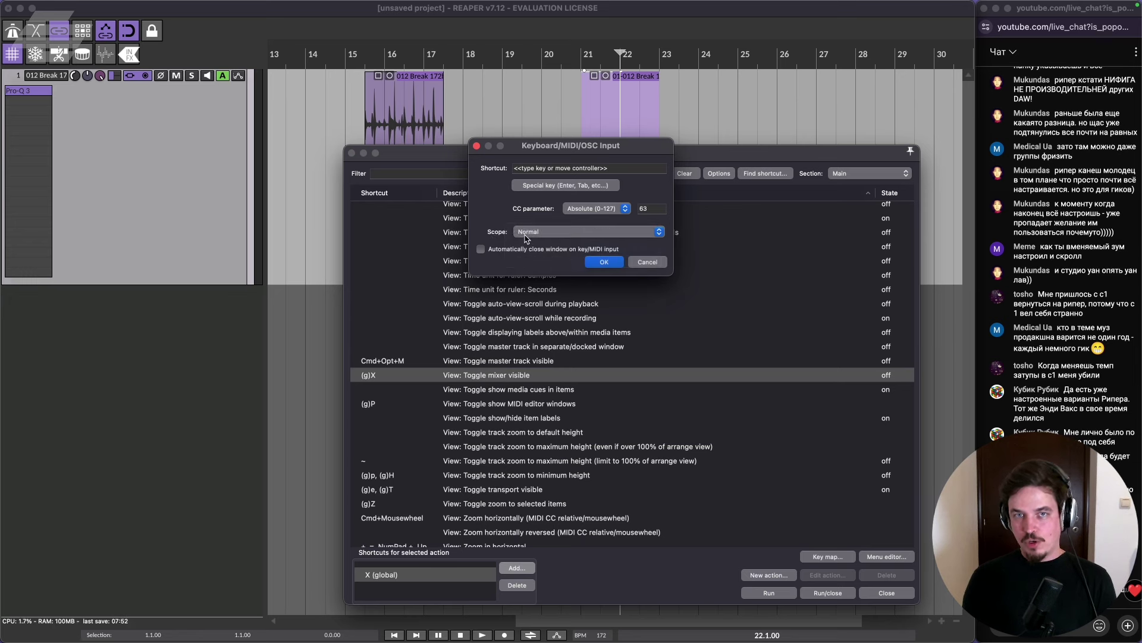
left_click(553, 236)
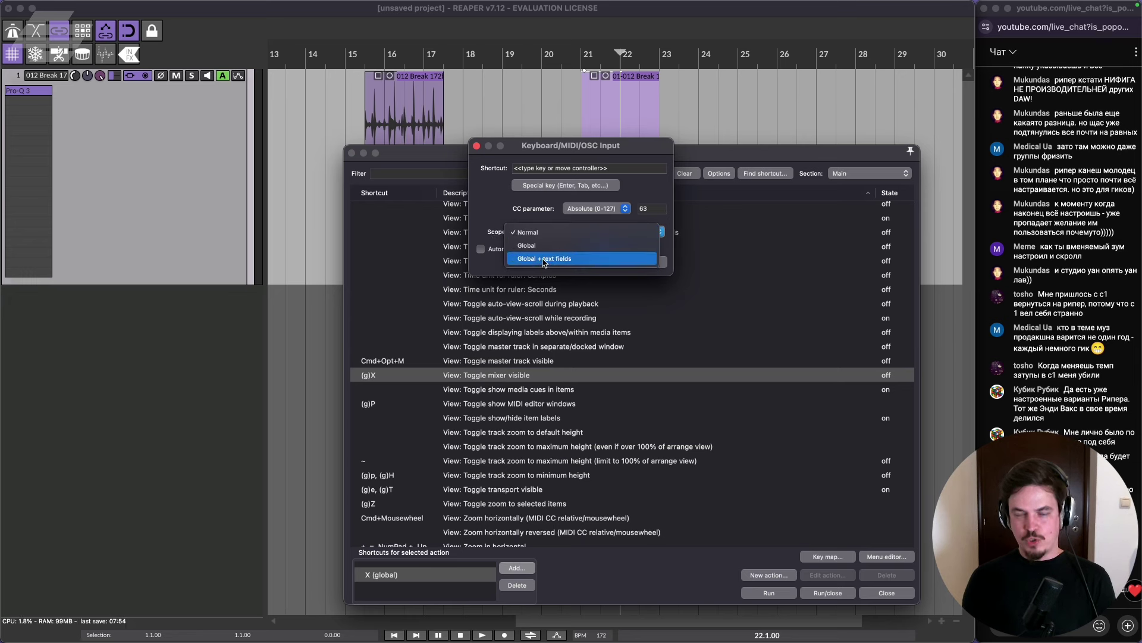
left_click(527, 232)
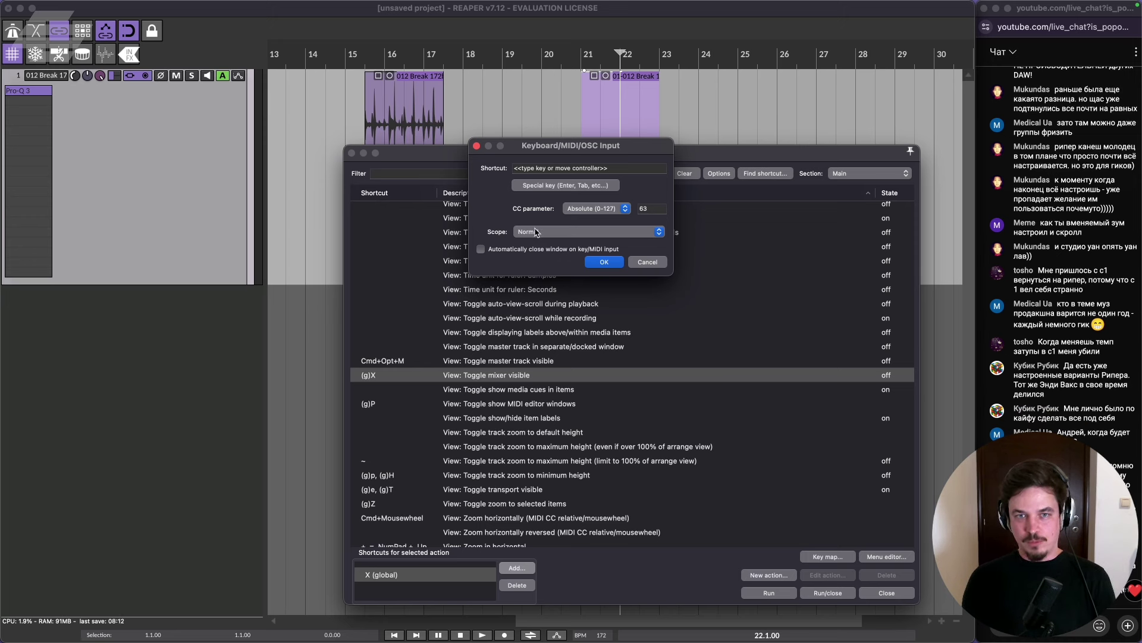
left_click(535, 235)
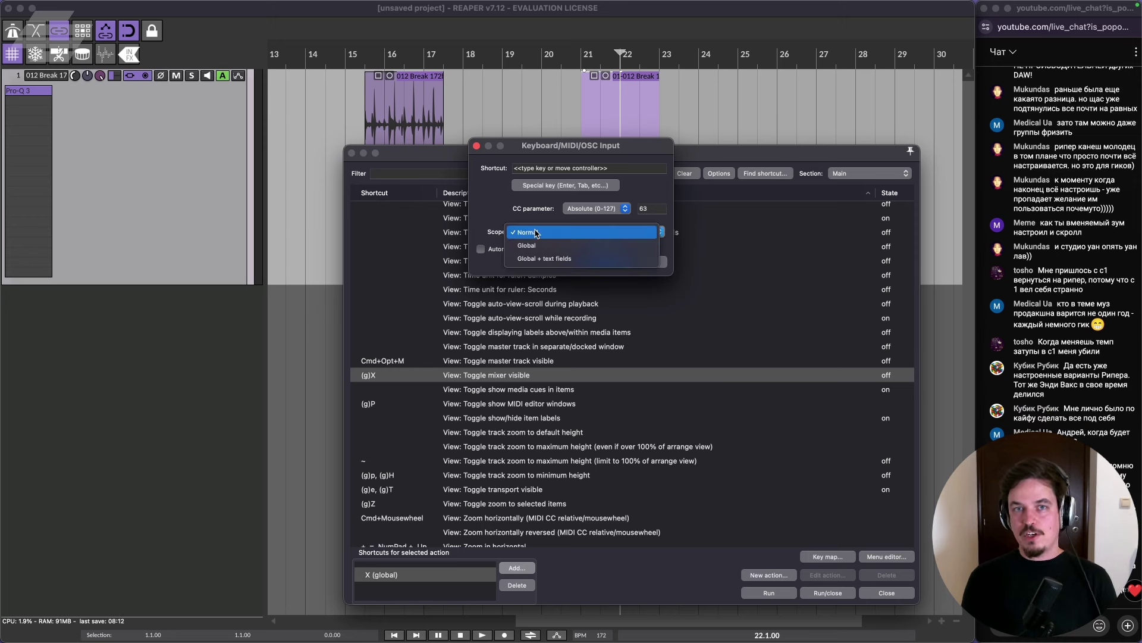
left_click(504, 207)
left_click_drag(531, 144, 619, 243)
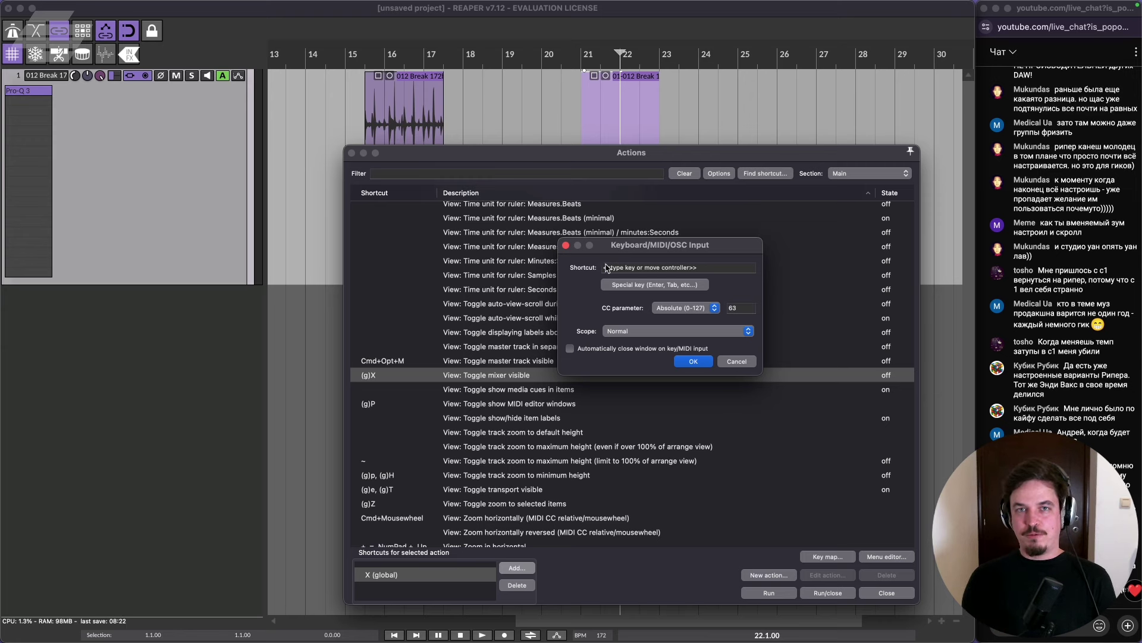
left_click(648, 333)
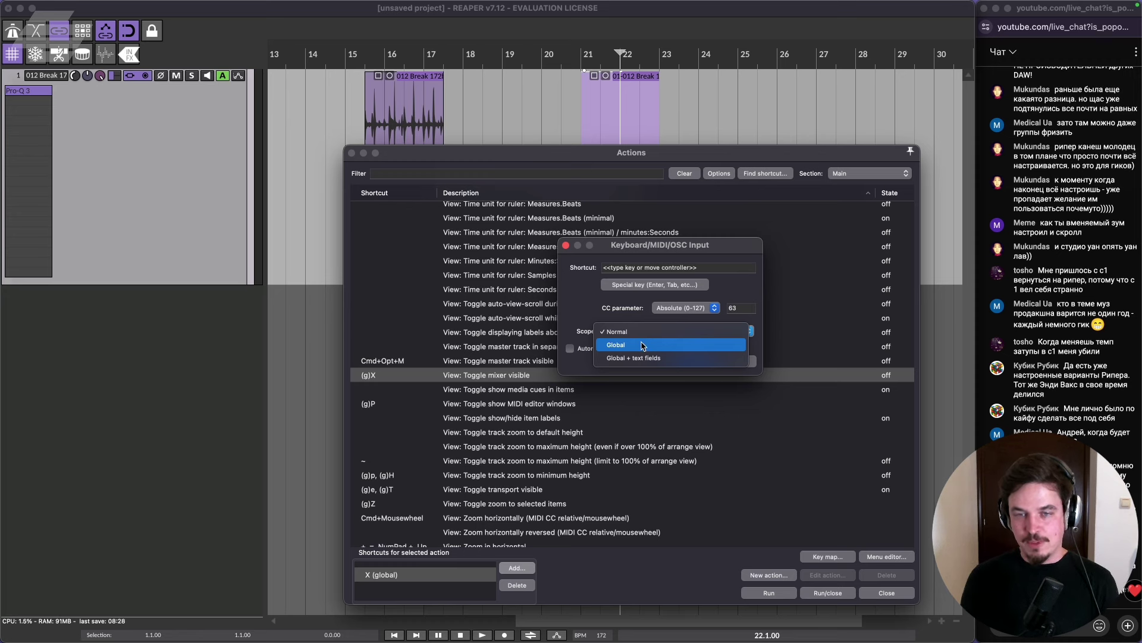
left_click(648, 346)
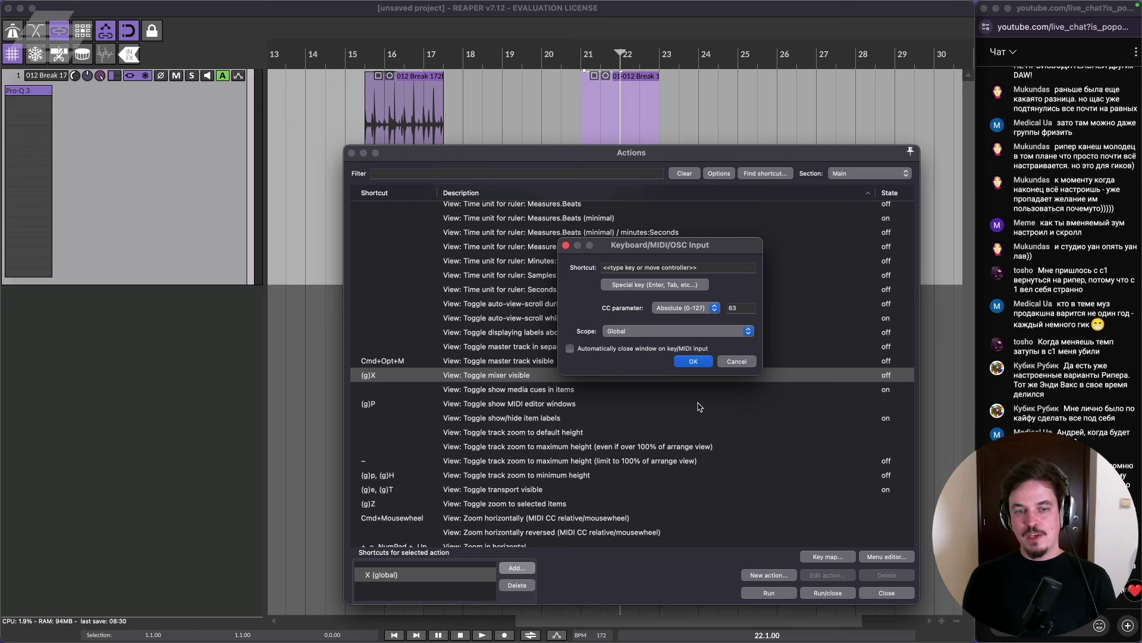
left_click(737, 361)
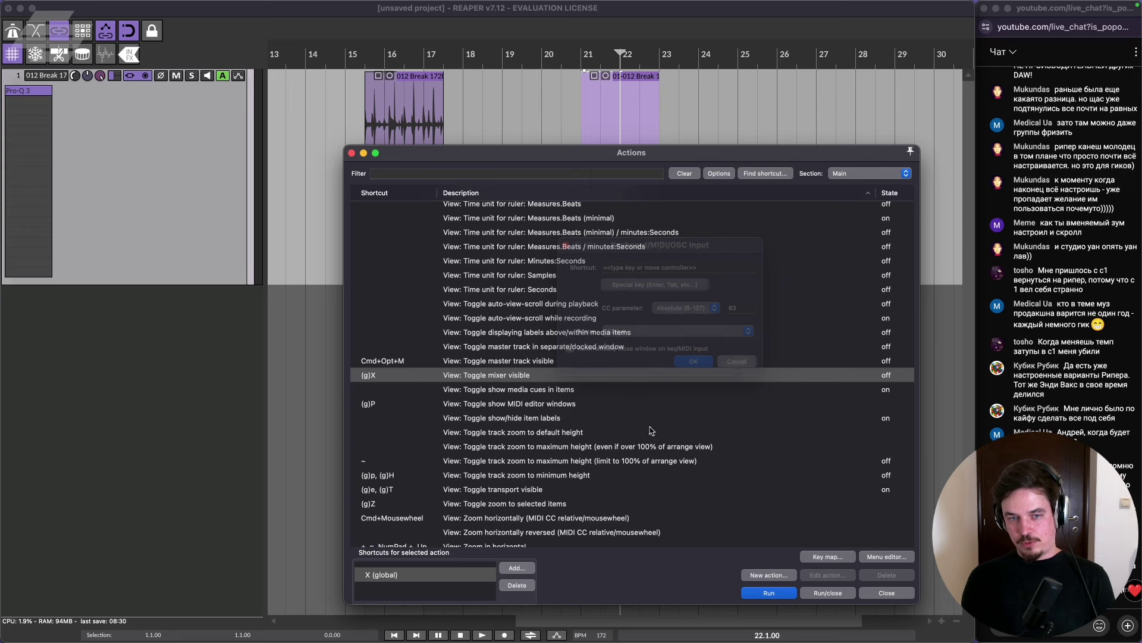
Add the Cyrillic letter ч as a Global-scope shortcut for "View: Toggle mixer visible" and close the action list.
left_click(517, 567)
left_click_drag(621, 249, 550, 246)
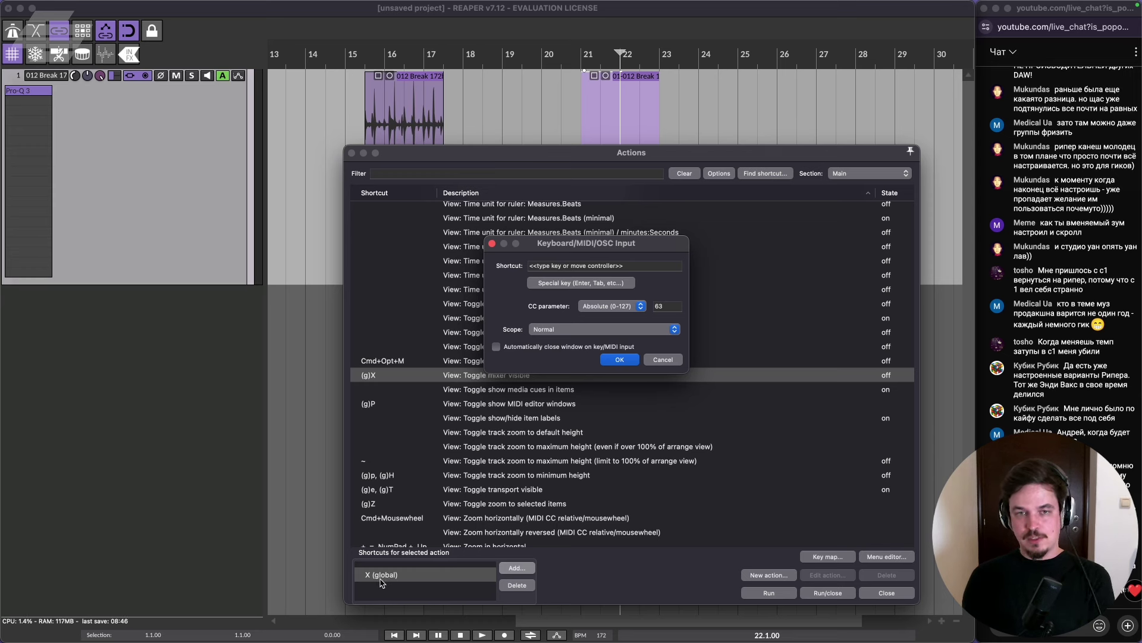
left_click(566, 332)
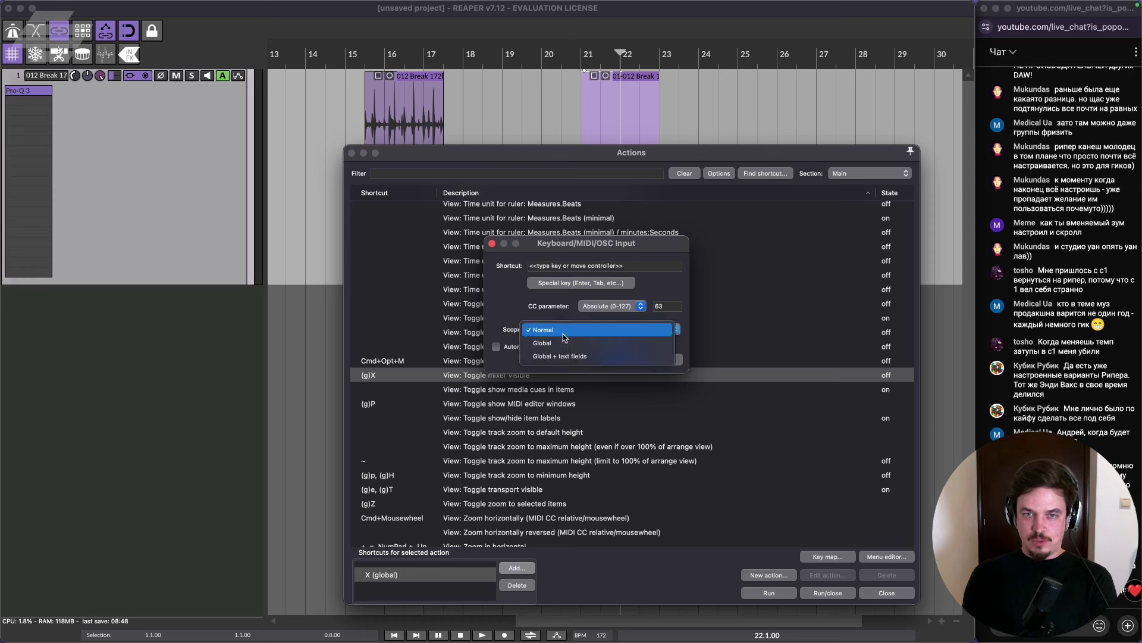
left_click(565, 348)
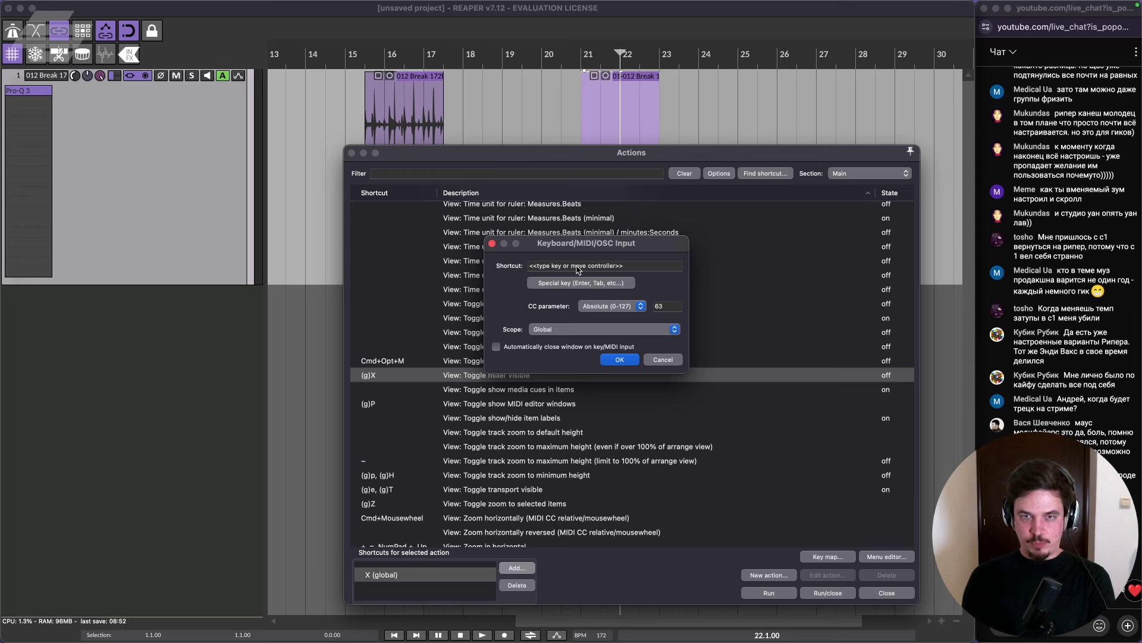
key("x")
key("BackSpace")
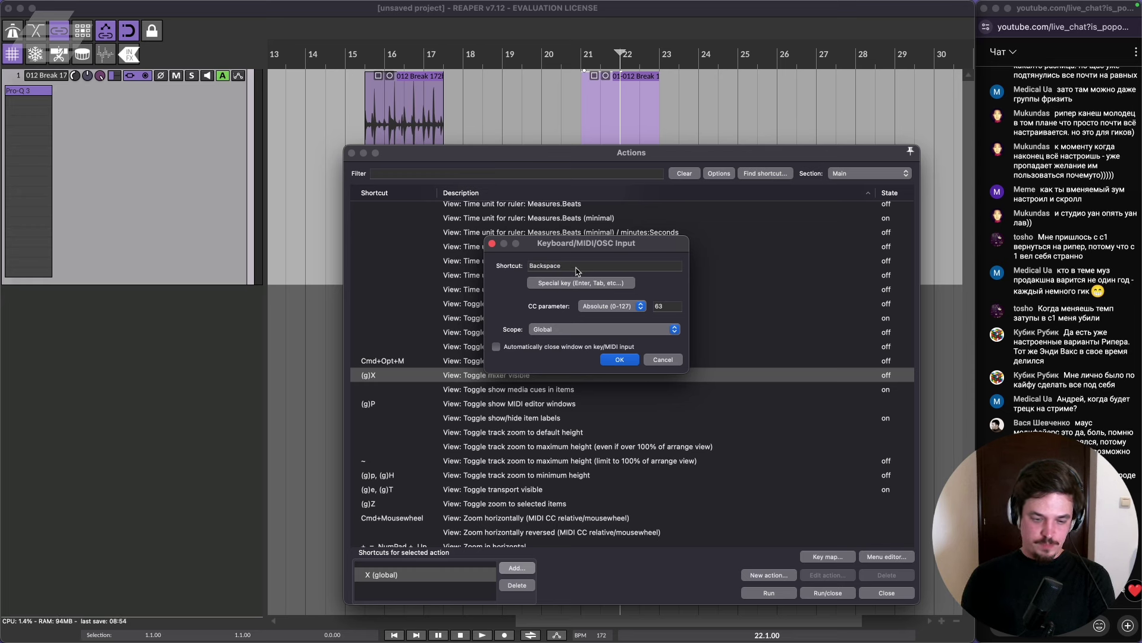
key("x")
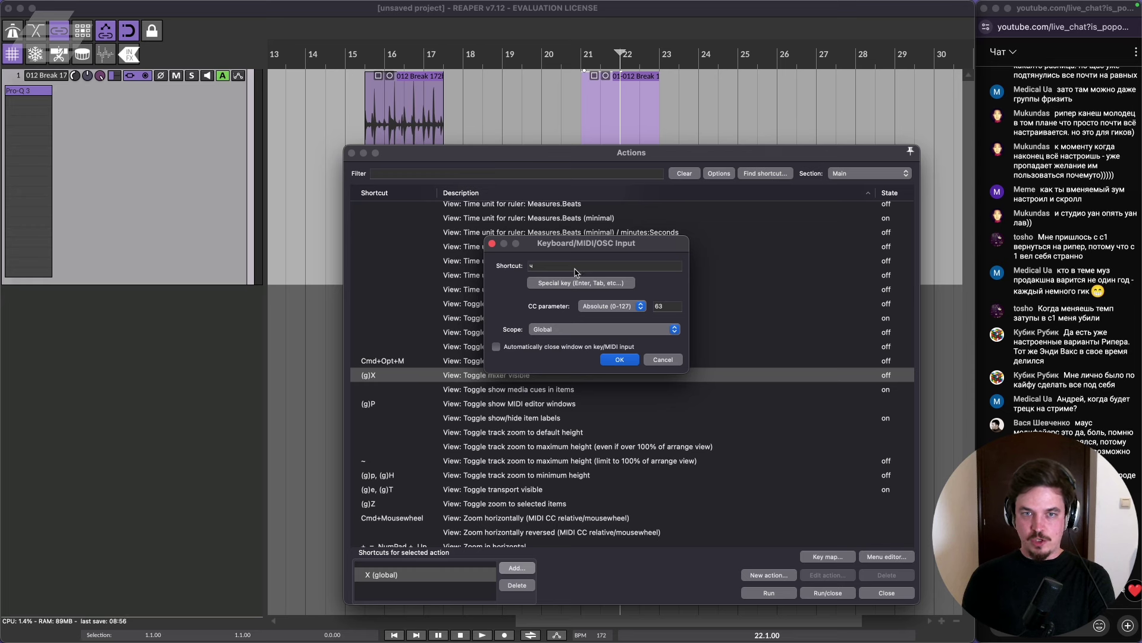
left_click(619, 361)
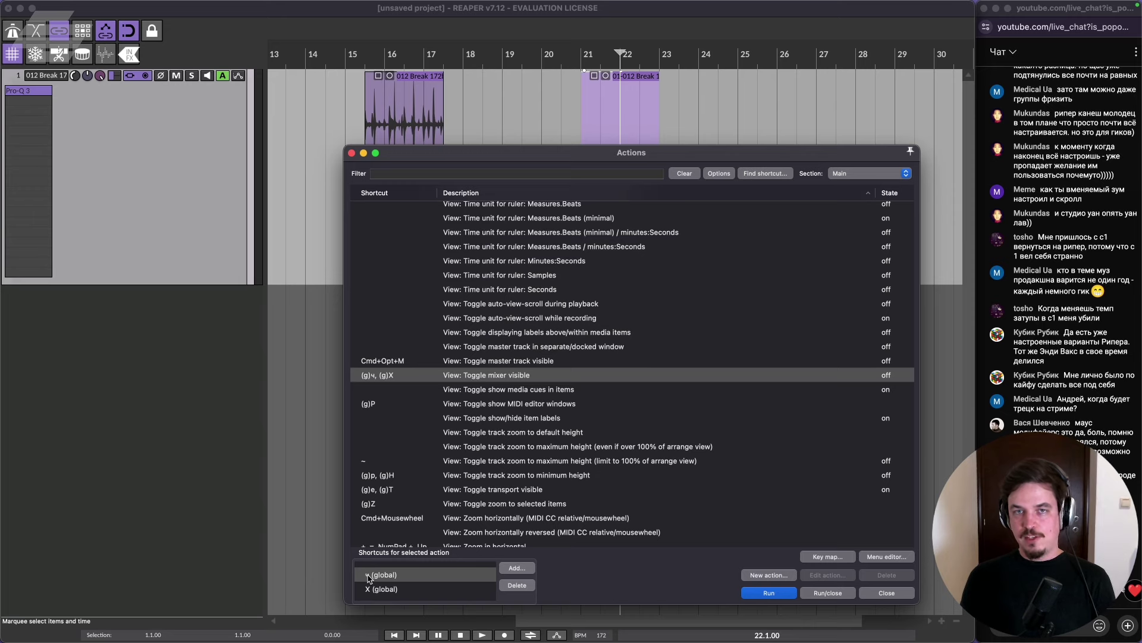
left_click(886, 593)
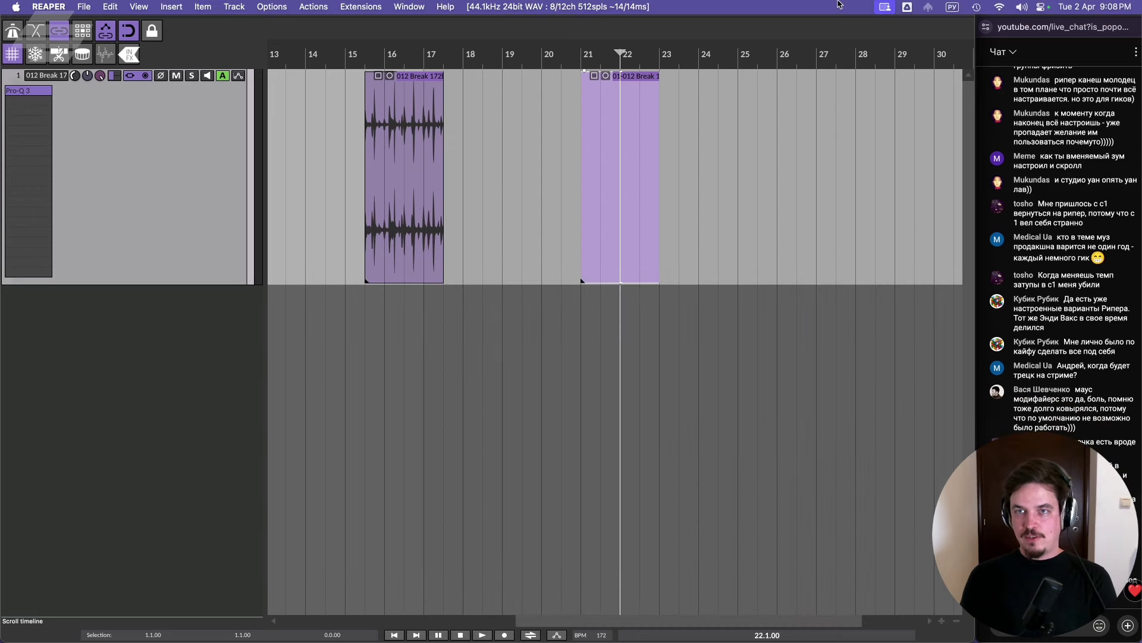
Test the new mixer shortcut by showing and hiding the mixer twice.
key("x")
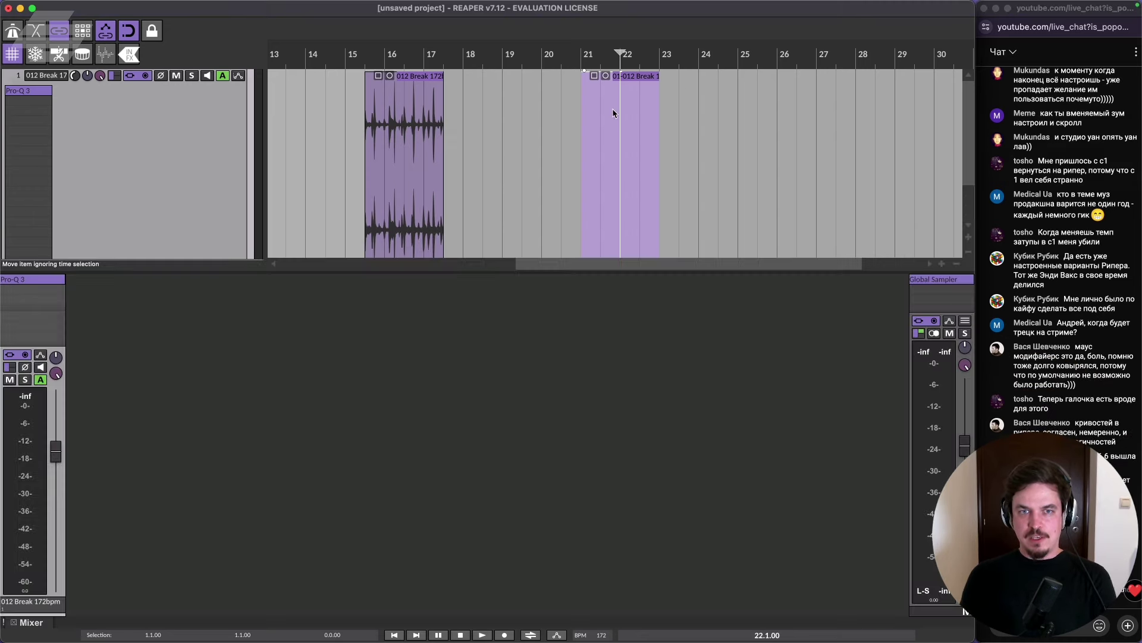
key("x")
key("x")
key("x")
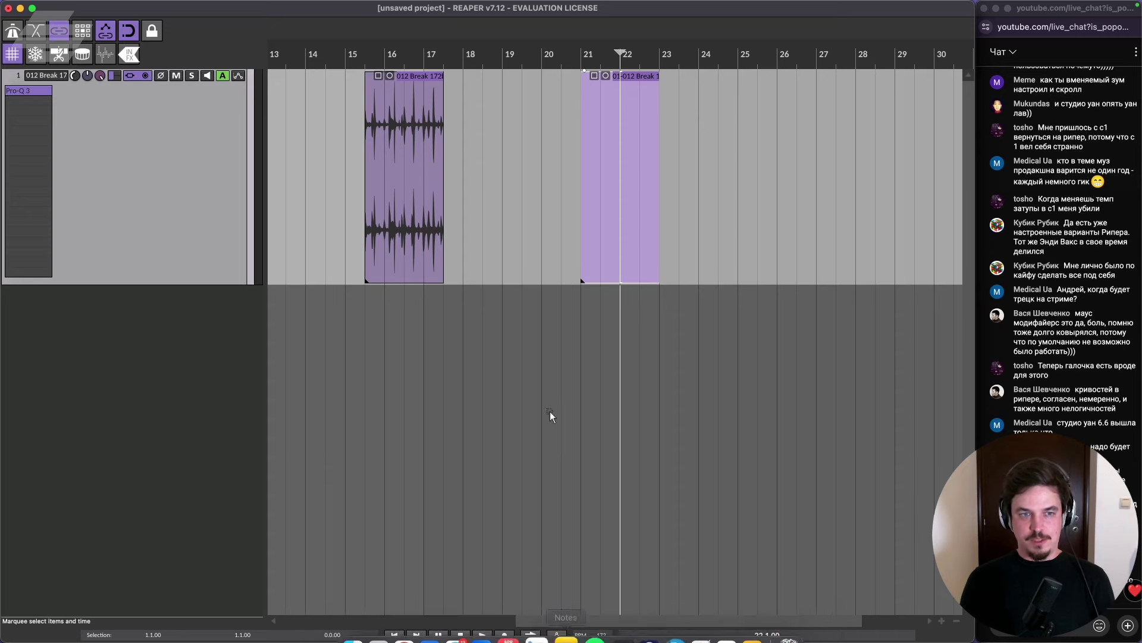
Browse the entries of the action list and close it.
key("shift+slash")
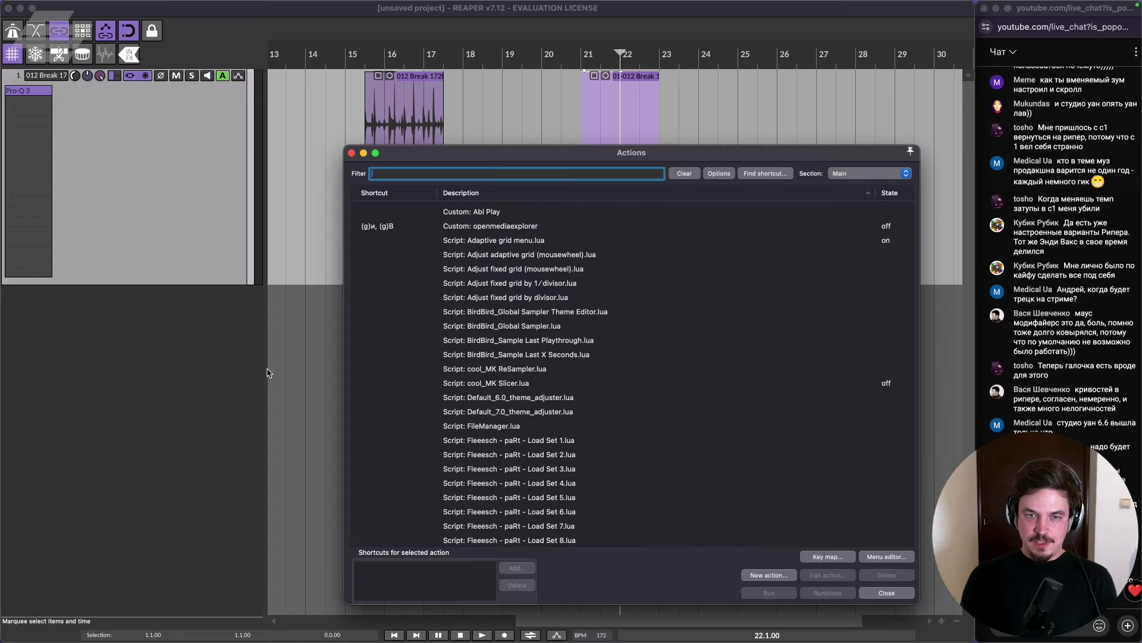
scroll(473, 411, "down", 5)
scroll(470, 421, "up", 6)
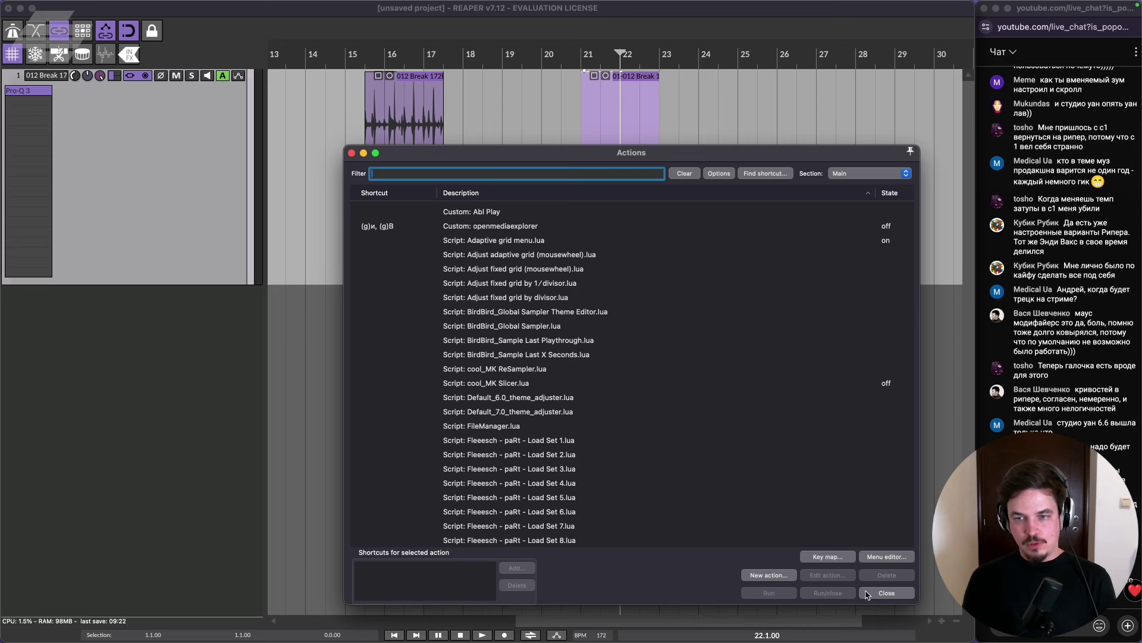
left_click(887, 593)
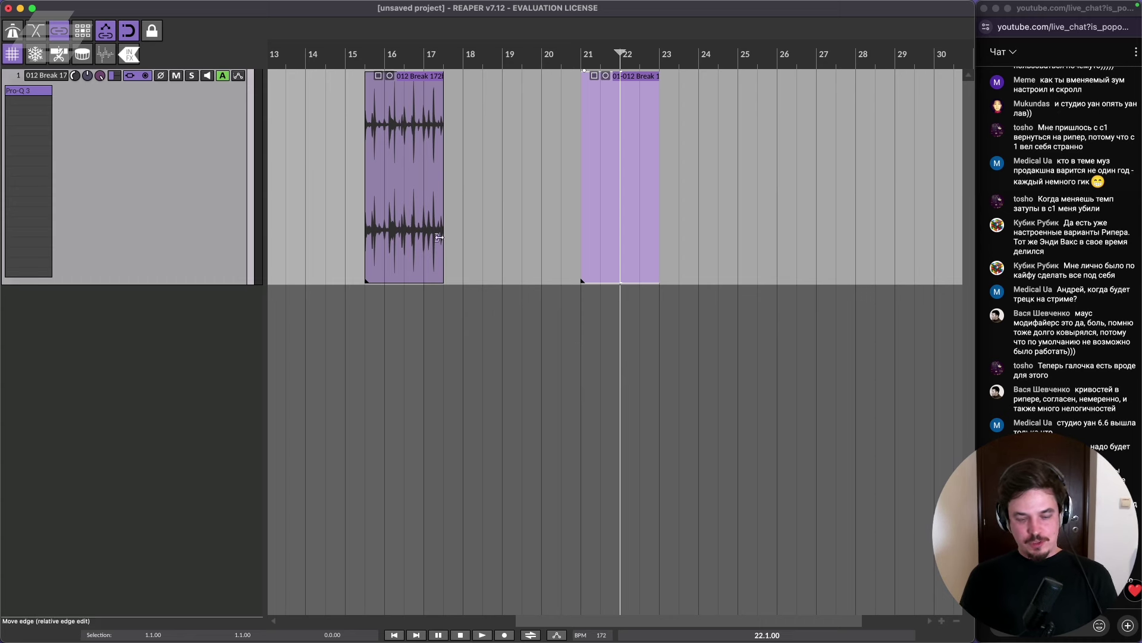
Inspect the items on track 1 along the timeline at several horizontal and vertical zoom levels.
scroll(589, 208, "down", 6)
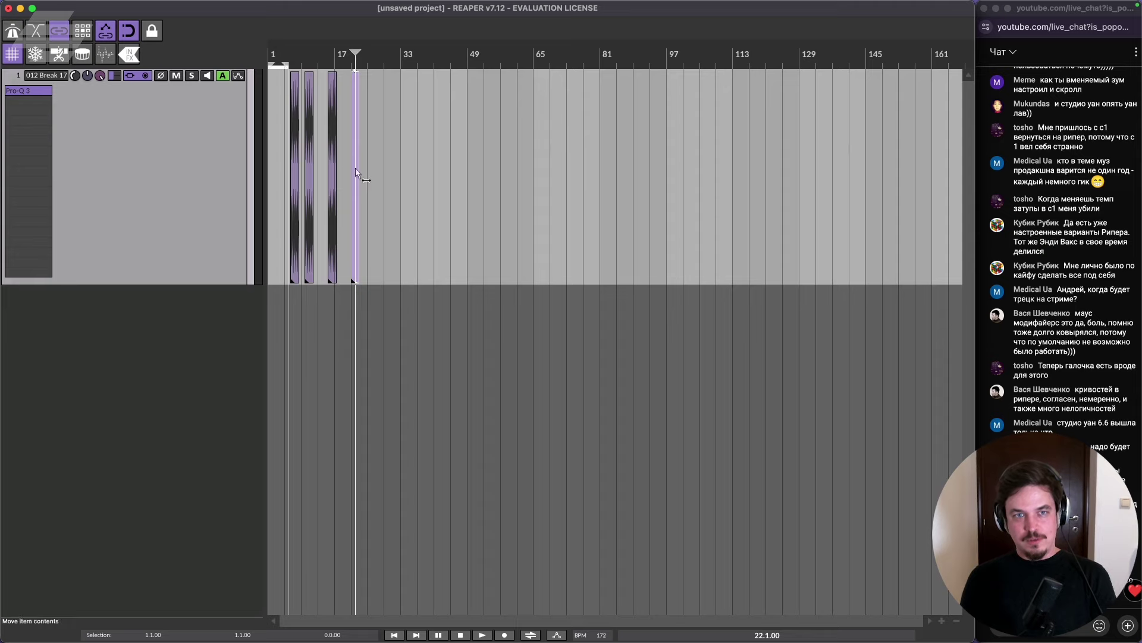
scroll(363, 169, "up", 6)
scroll(422, 357, "down", 3)
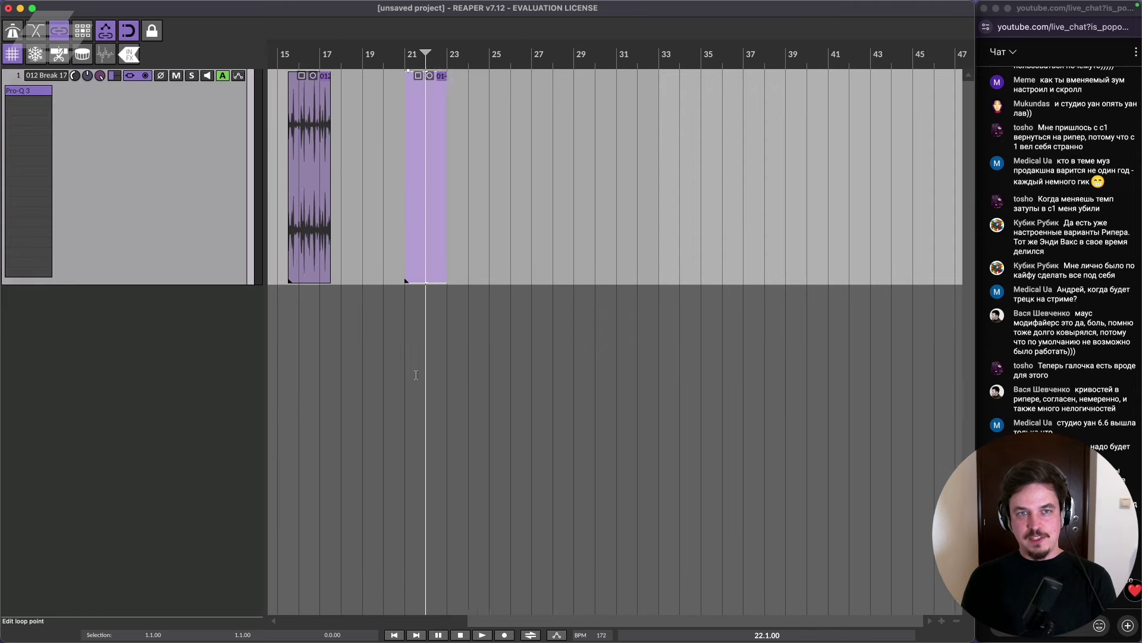
scroll(520, 288, "down", 3)
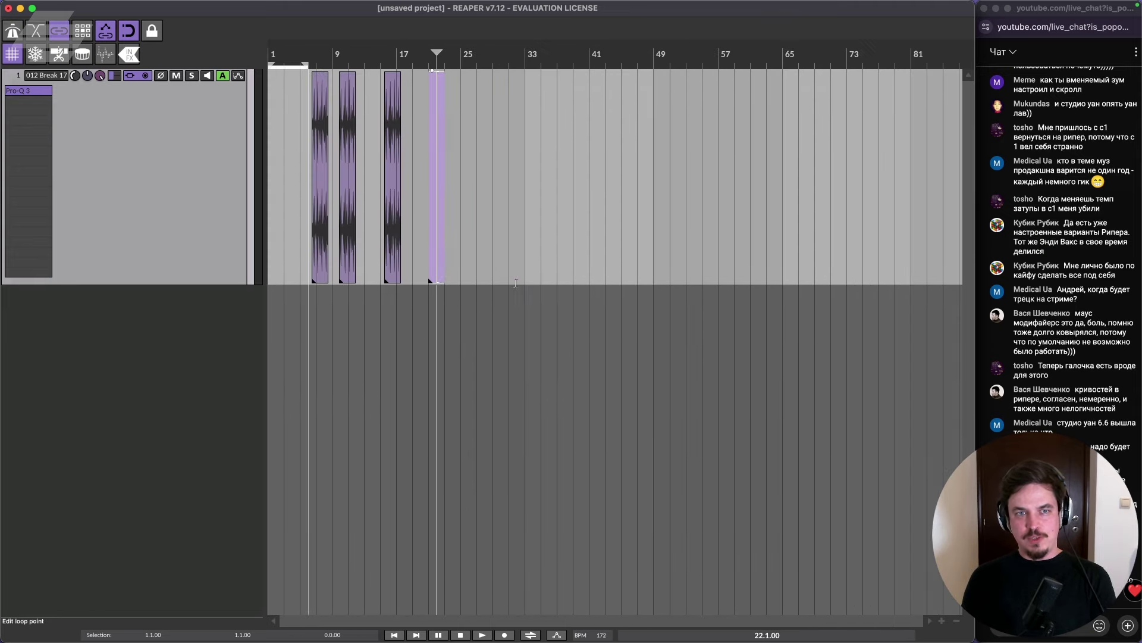
scroll(497, 238, "up", 6)
scroll(523, 237, "up", 2)
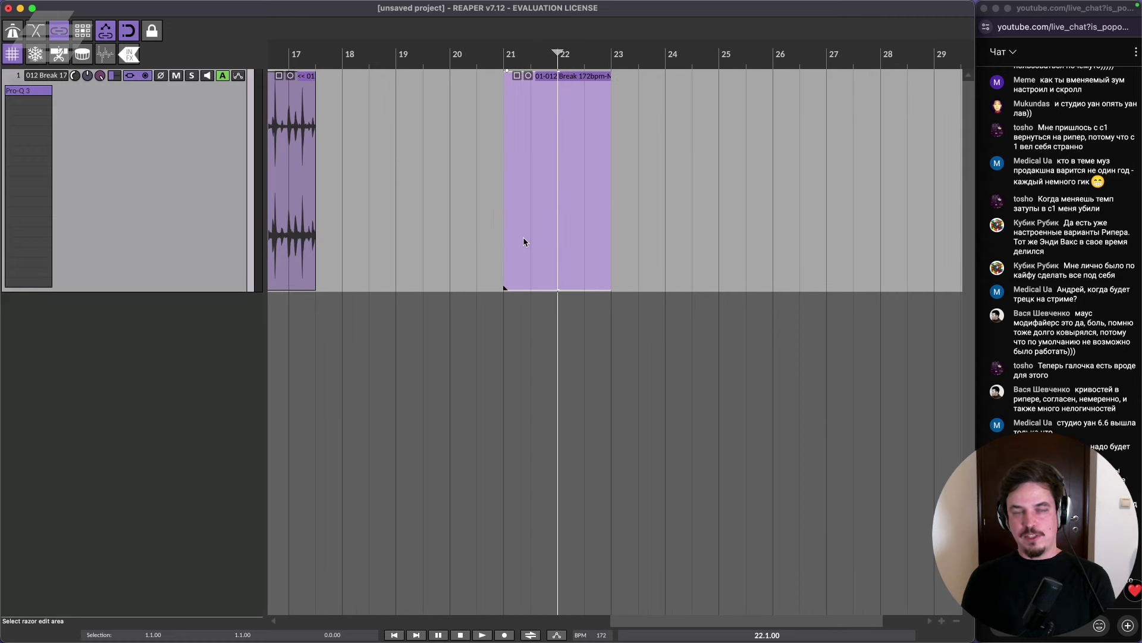
scroll(522, 236, "down", 3)
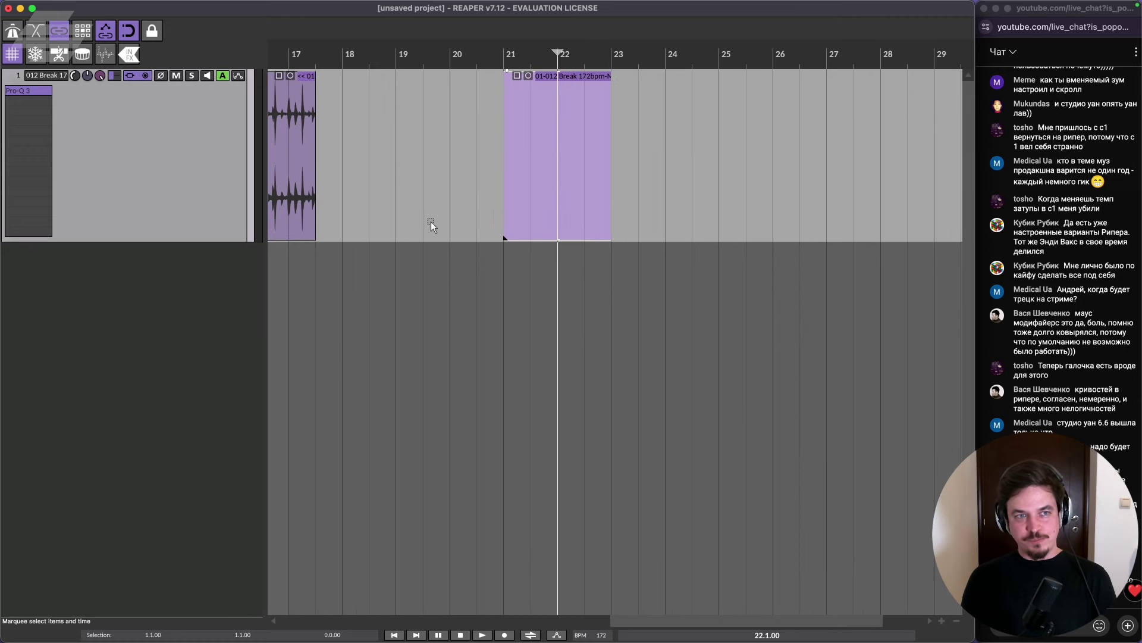
Move the last drum break item to start at bar 16 and set the loop region around it, from bar 16 to bar 18.
scroll(447, 182, "left", 5)
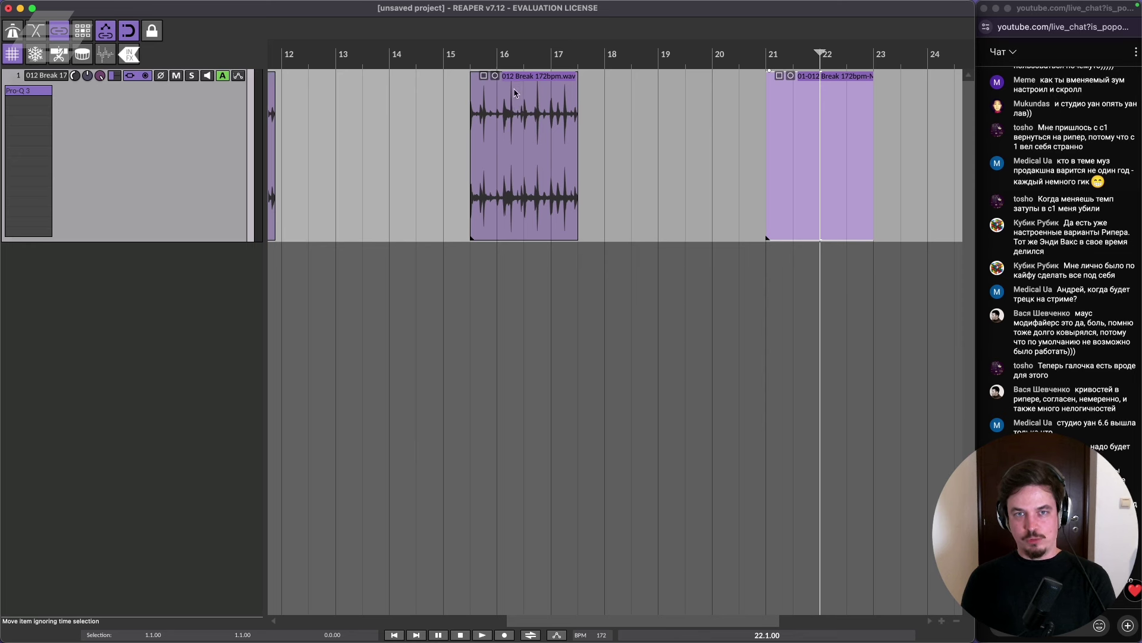
left_click_drag(515, 92, 543, 93)
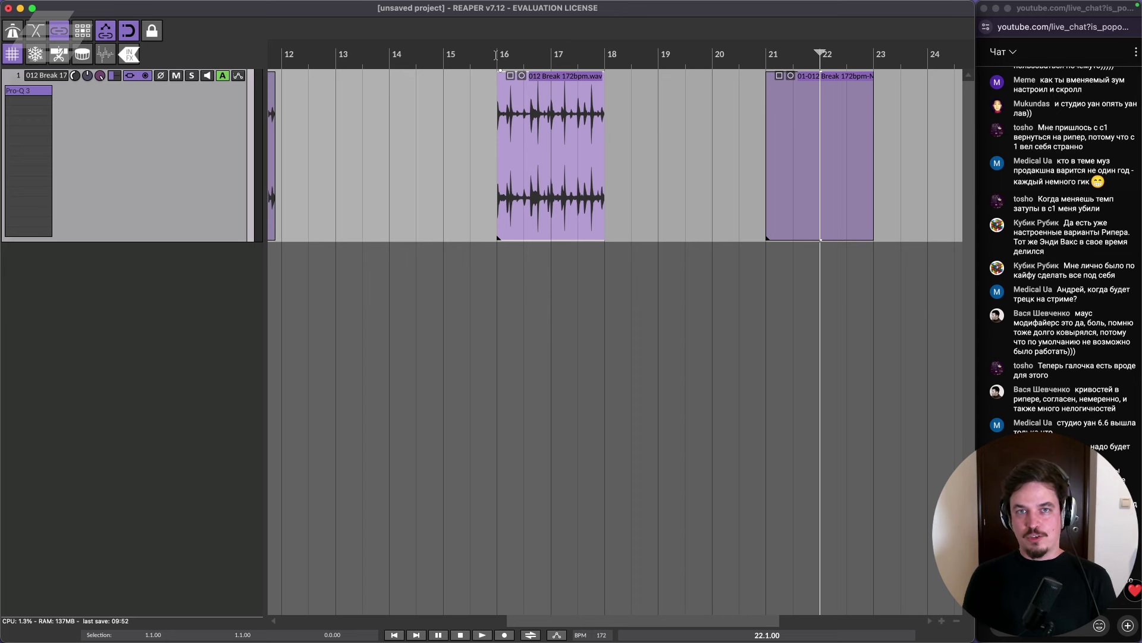
left_click_drag(599, 59, 600, 58)
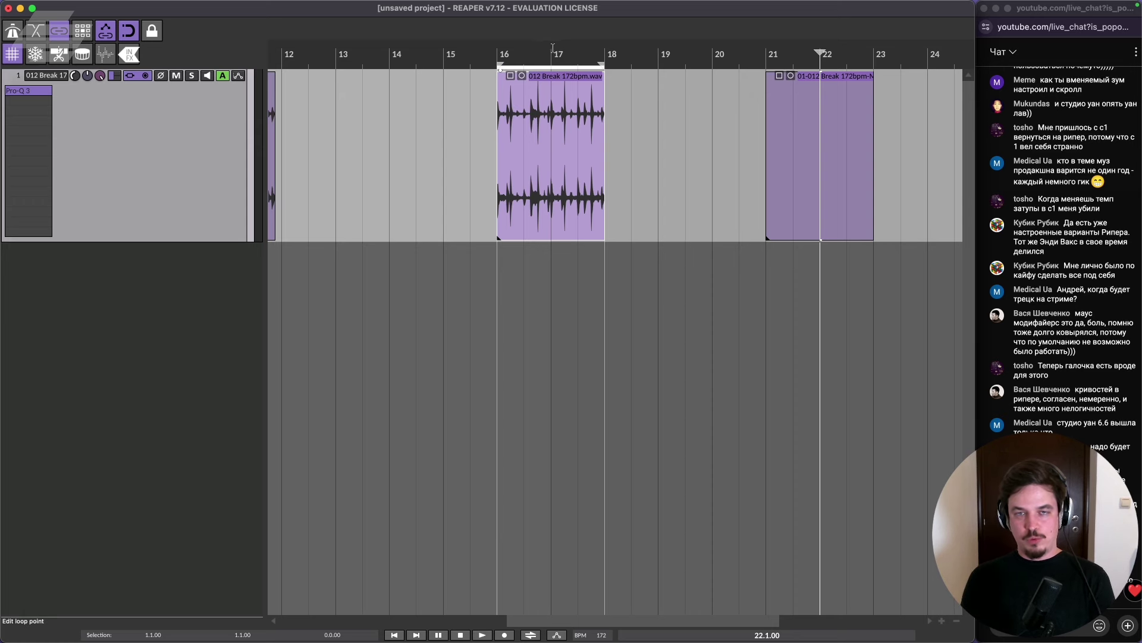
scroll(553, 48, "up", 3)
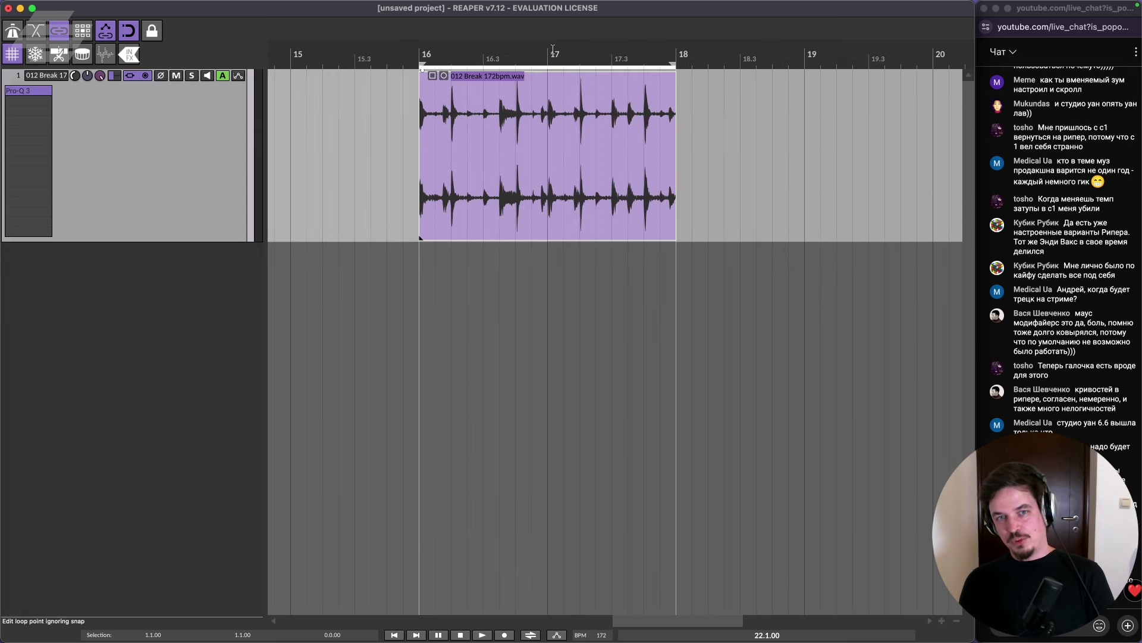
scroll(553, 49, "up", 4)
scroll(548, 50, "down", 3)
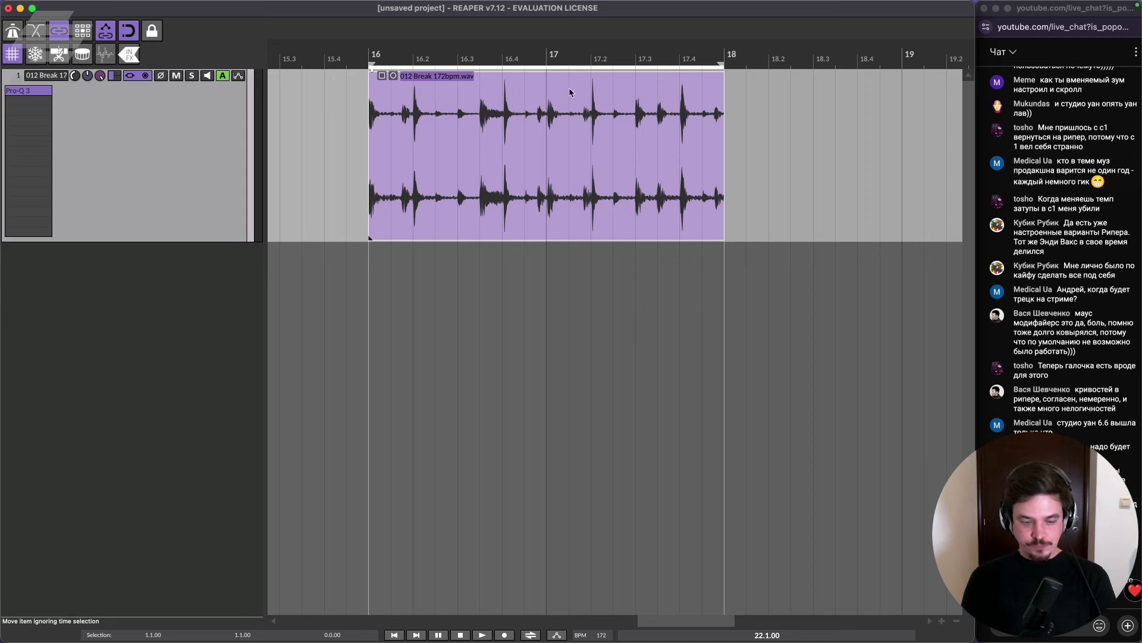
Switch to Ableton Live and loop the first beat of the 002 Break 172bpm clip on track 3, with loop length 0.1.0.
scroll(564, 90, "down", 5)
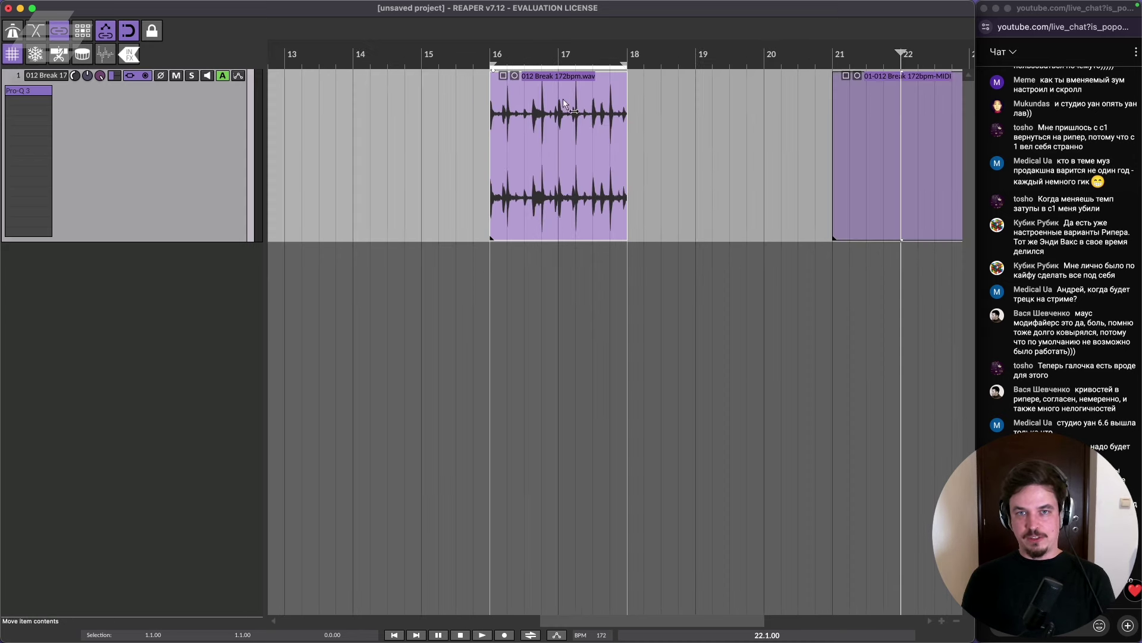
mouse_move(625, 636)
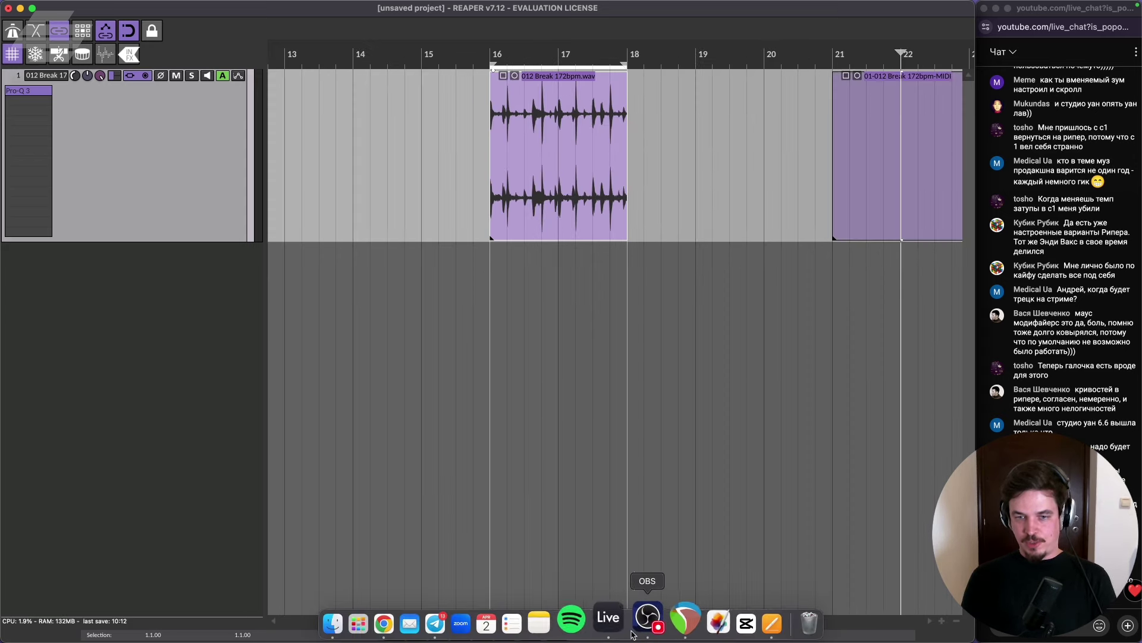
left_click(612, 618)
scroll(452, 191, "down", 2)
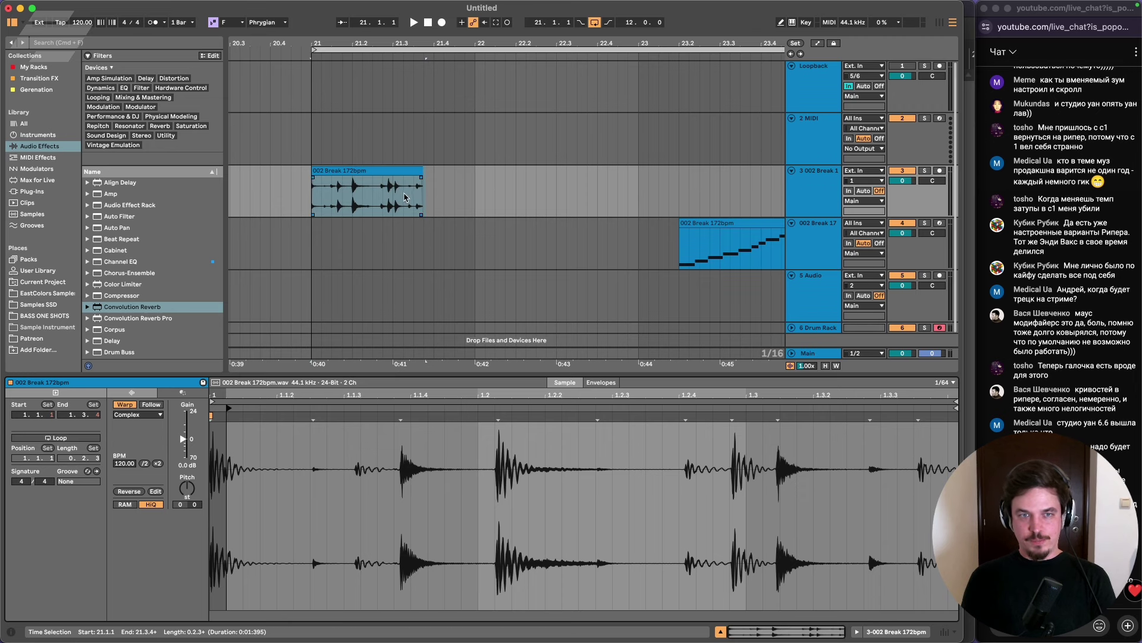
left_click(357, 170)
scroll(301, 428, "up", 2)
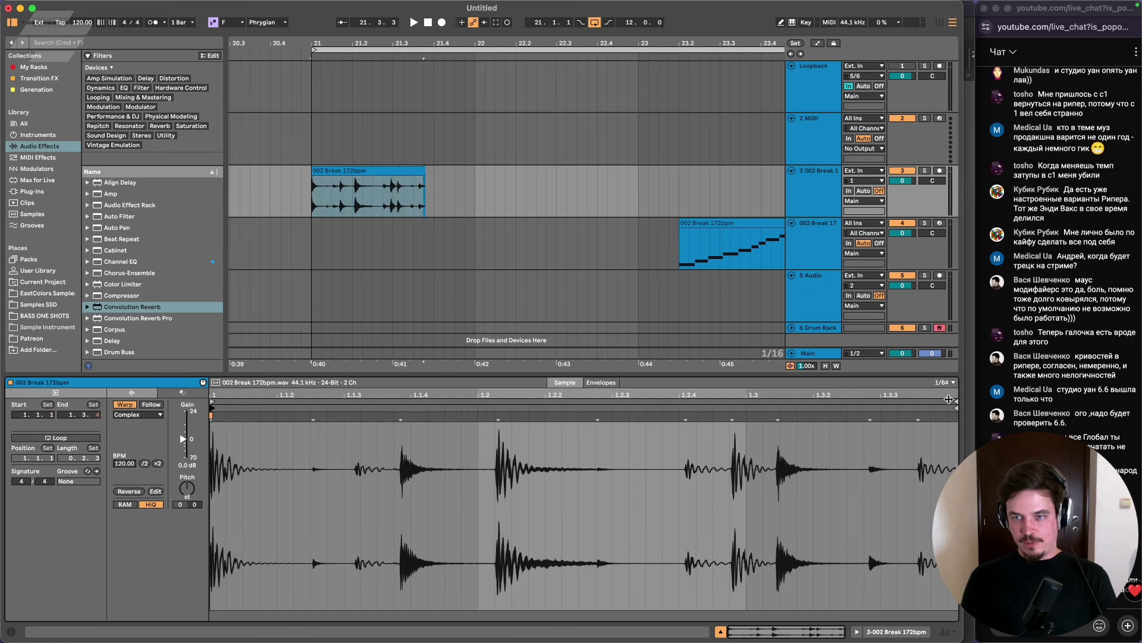
left_click_drag(950, 398, 479, 404)
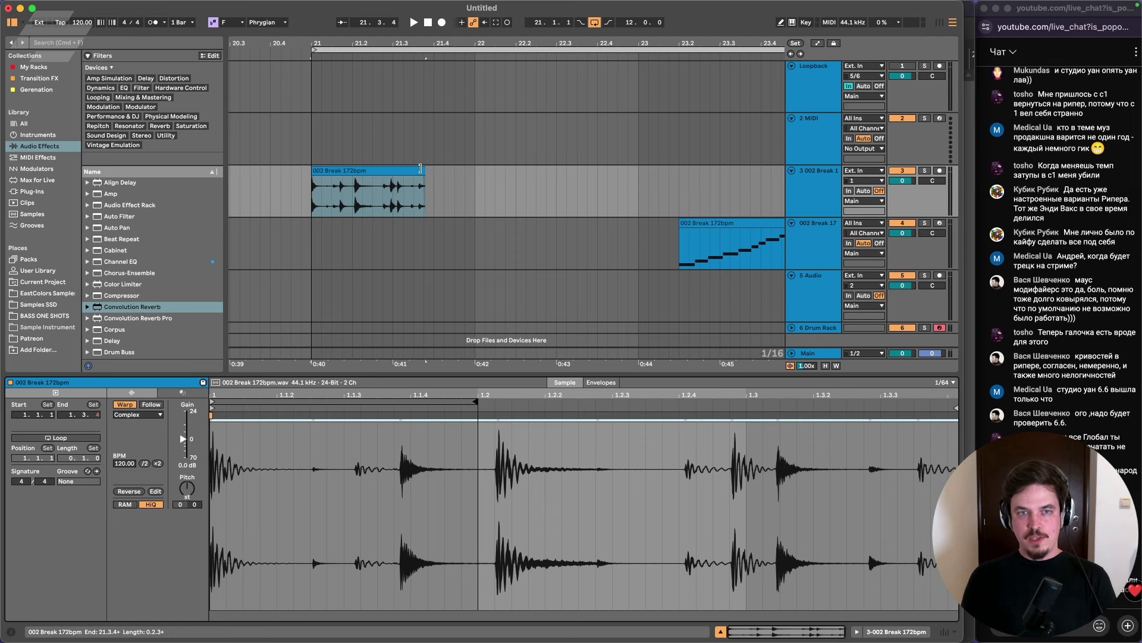
left_click(64, 436)
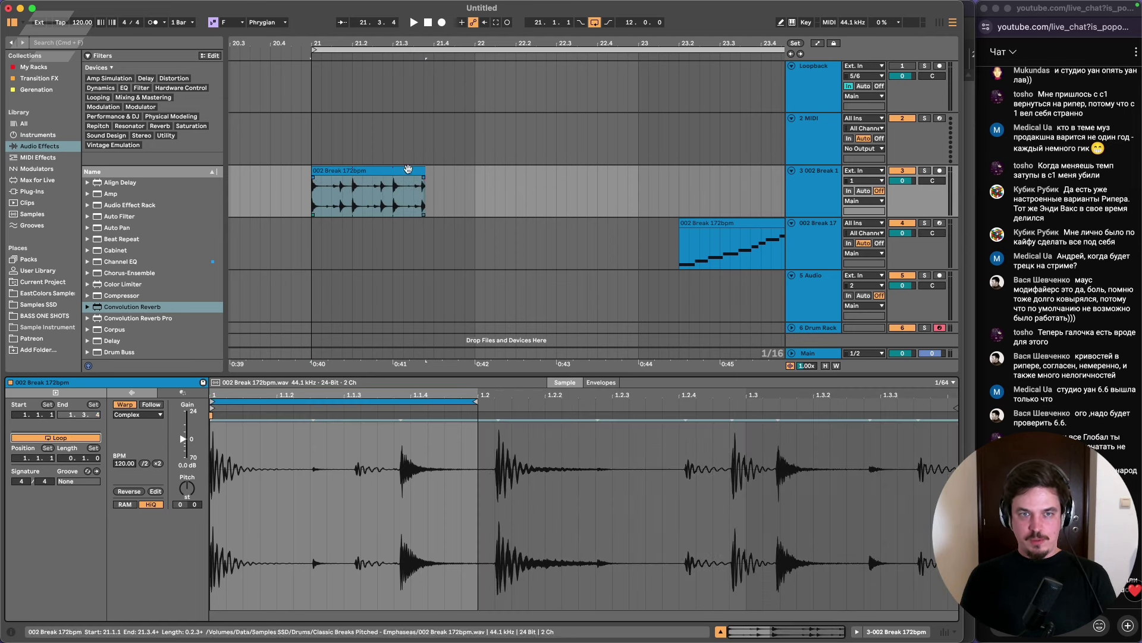
Extend the looped 002 Break 172bpm clip on track 3 in both directions, from bar 17 to about 28.3.
scroll(400, 171, "down", 3)
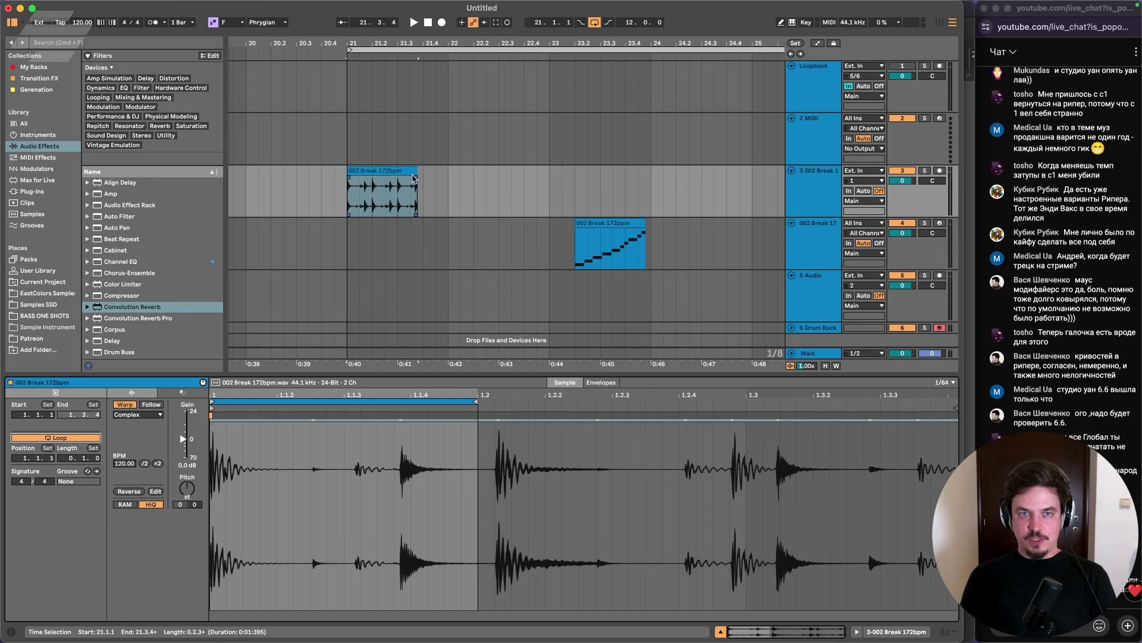
left_click(414, 171)
scroll(416, 173, "down", 3)
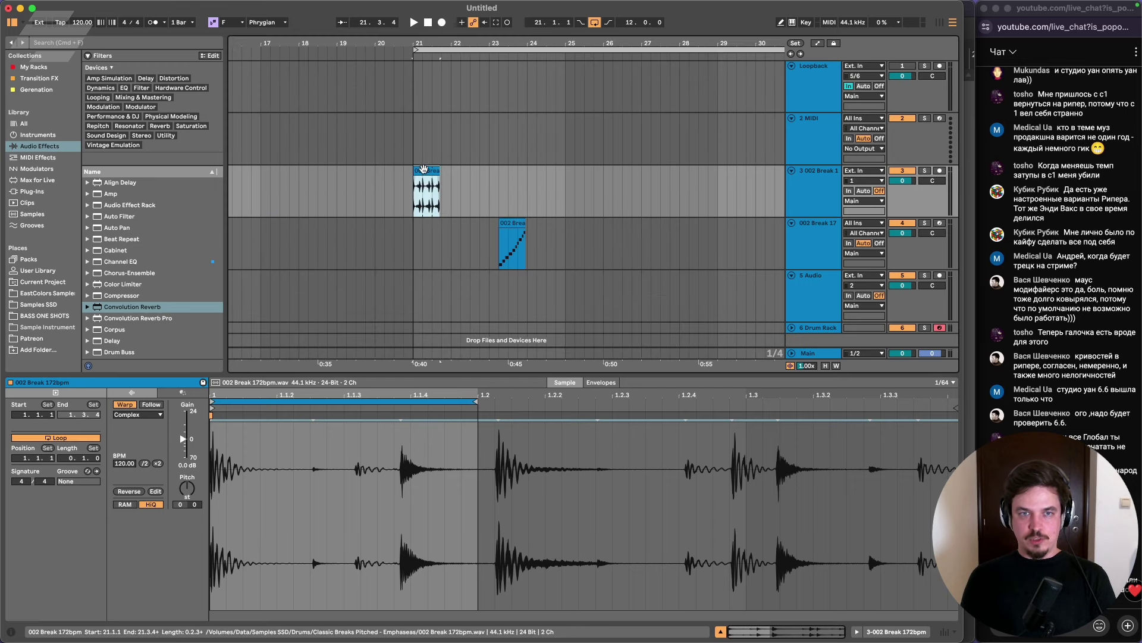
left_click_drag(423, 169, 696, 179)
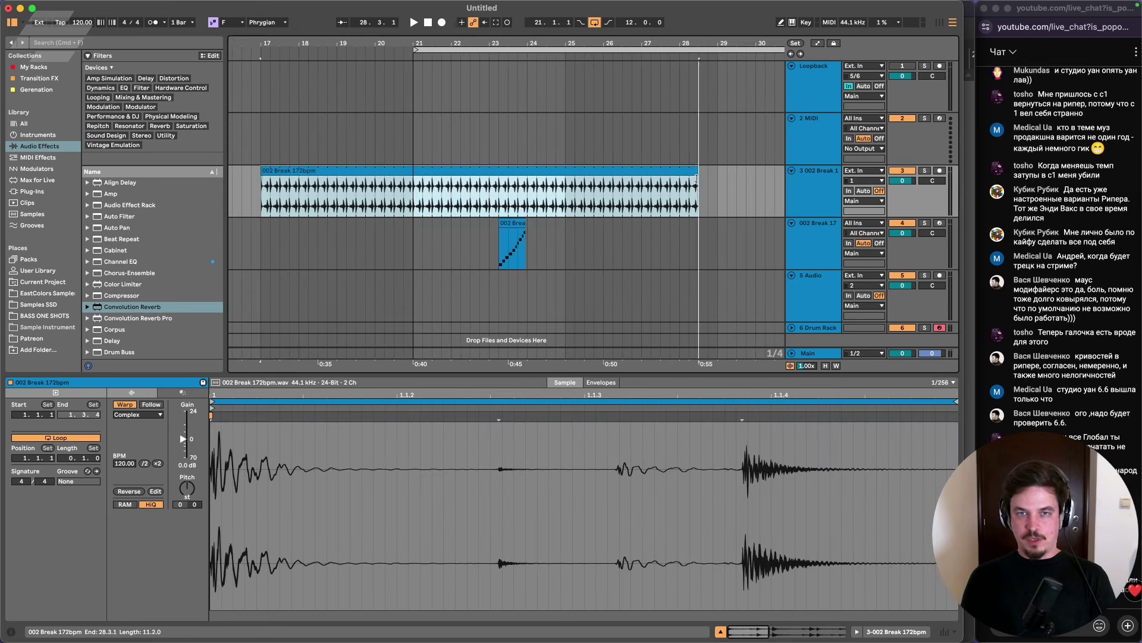
scroll(595, 173, "down", 1)
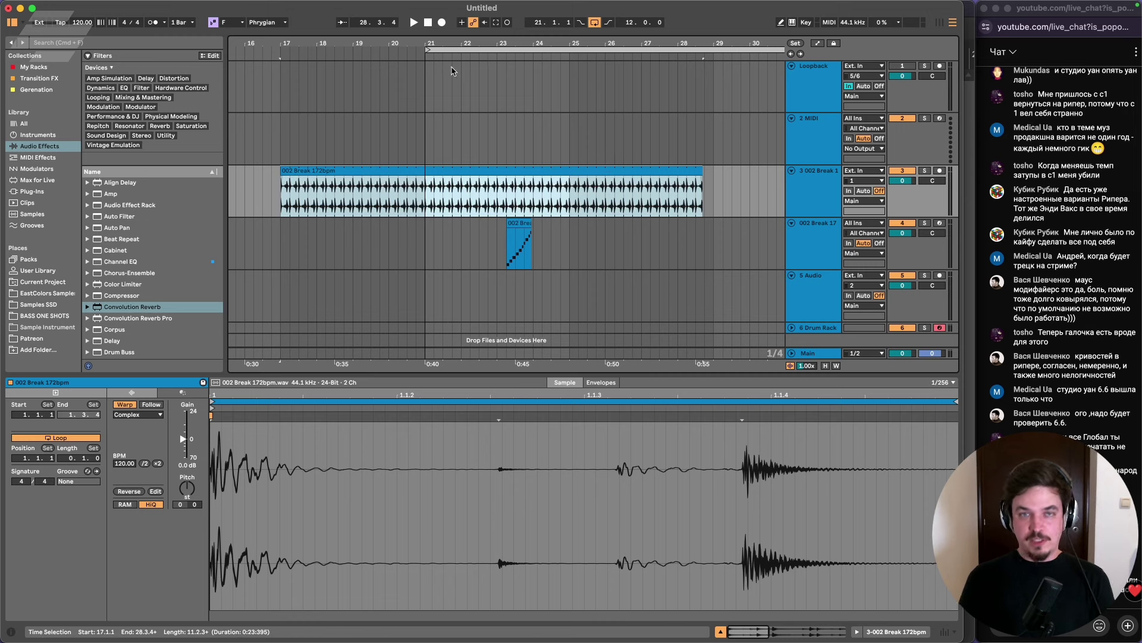
Move the extended looped clip to start at bar 1 and reveal its sample in the browser.
left_click(455, 49)
scroll(425, 195, "down", 3)
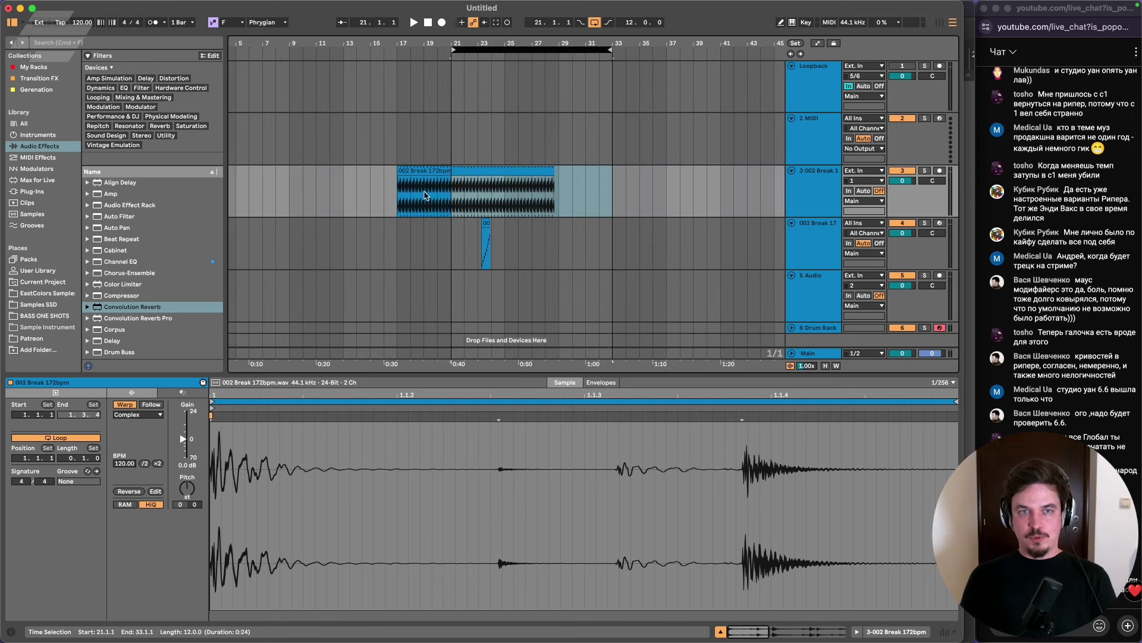
left_click_drag(439, 174, 249, 174)
scroll(294, 329, "down", 2)
key("super+alt+r")
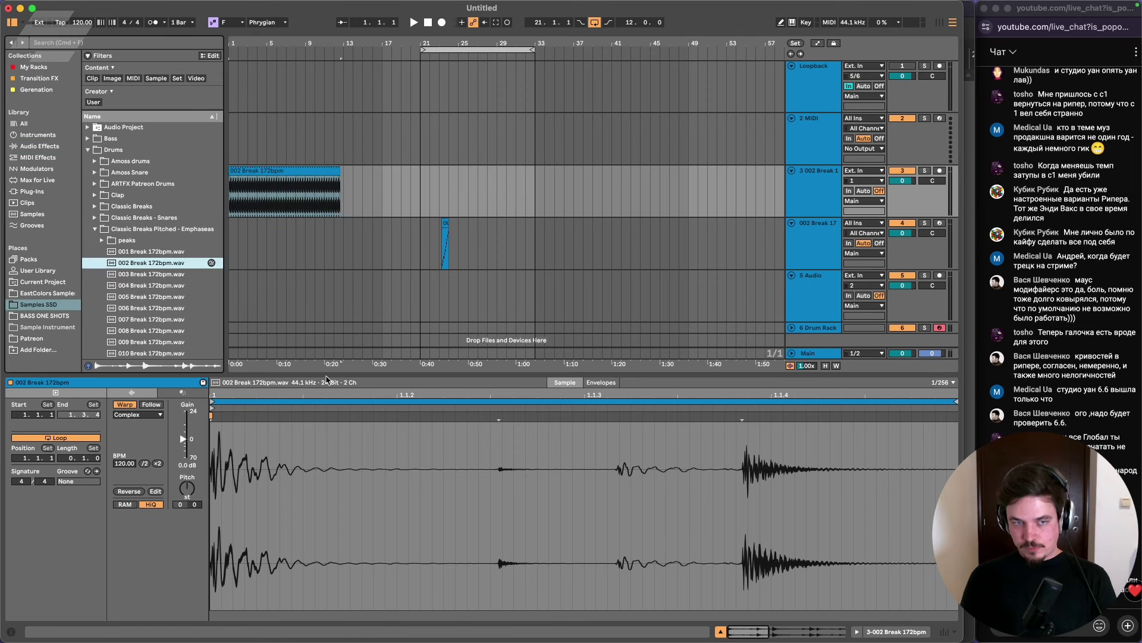
Shift the clip's one-beat loop within the sample to position 1.2.1 and back to 1.1.4.
left_click_drag(332, 394, 333, 381)
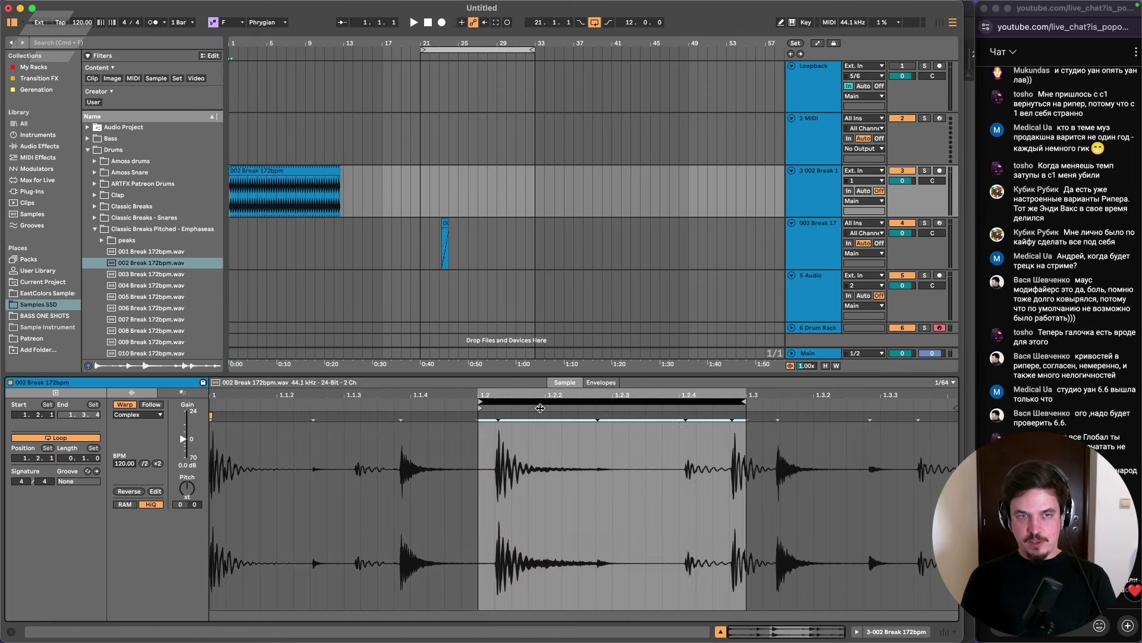
left_click(510, 430)
left_click_drag(511, 430, 477, 446)
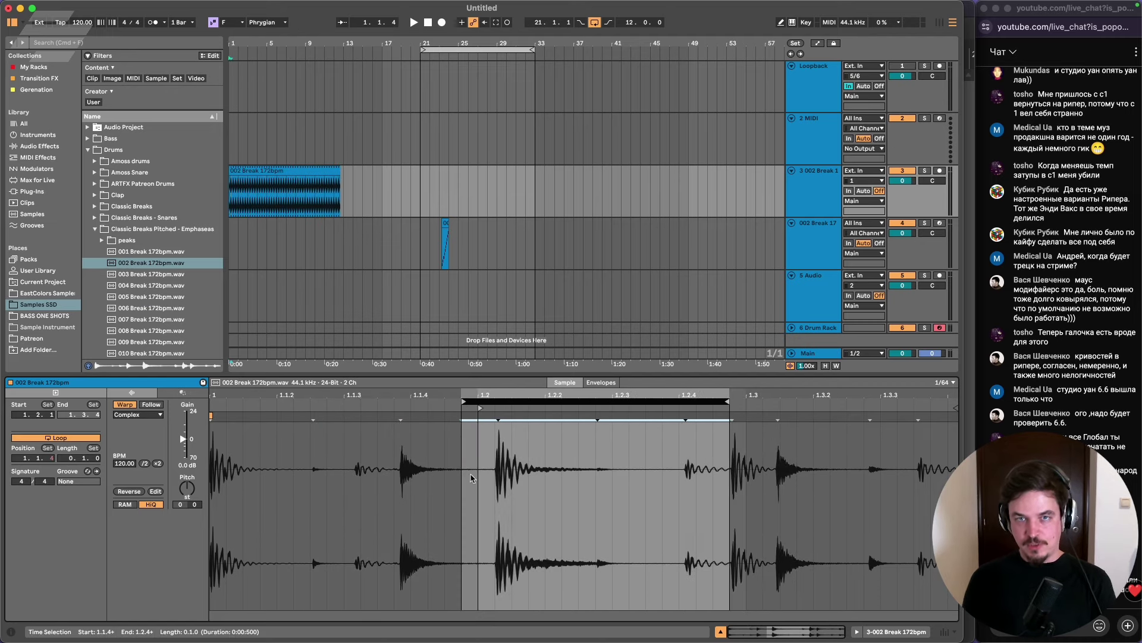
Switch to REAPER, move the drum break item at bar 16 to bar 25, and place the edit cursor at the item's end.
key("super+Tab")
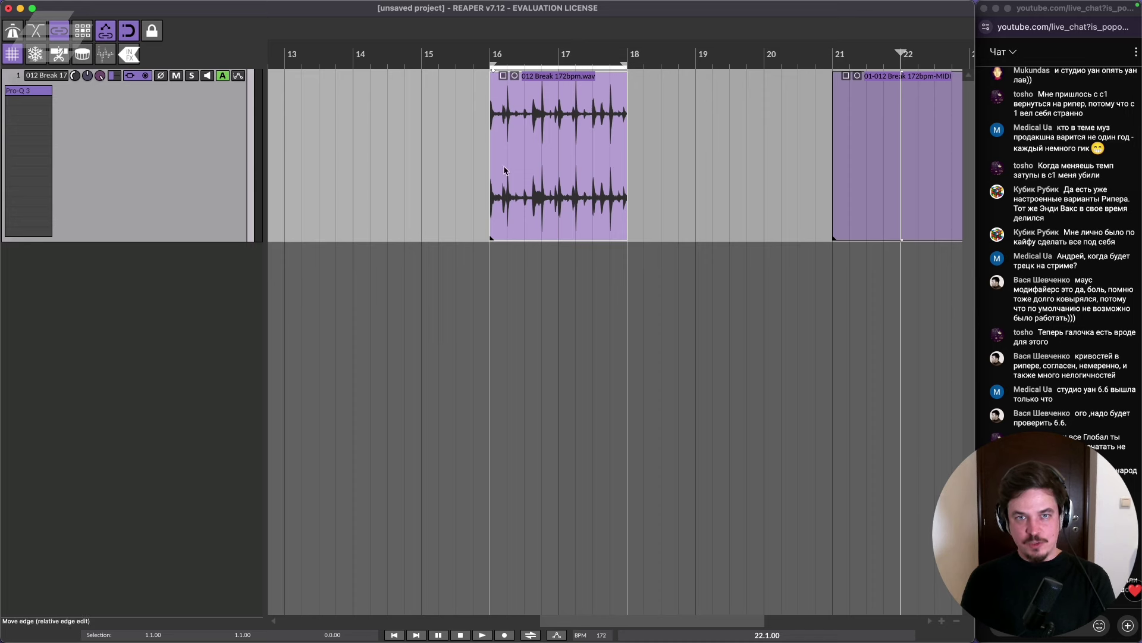
scroll(388, 120, "down", 4)
left_click_drag(452, 123, 675, 132)
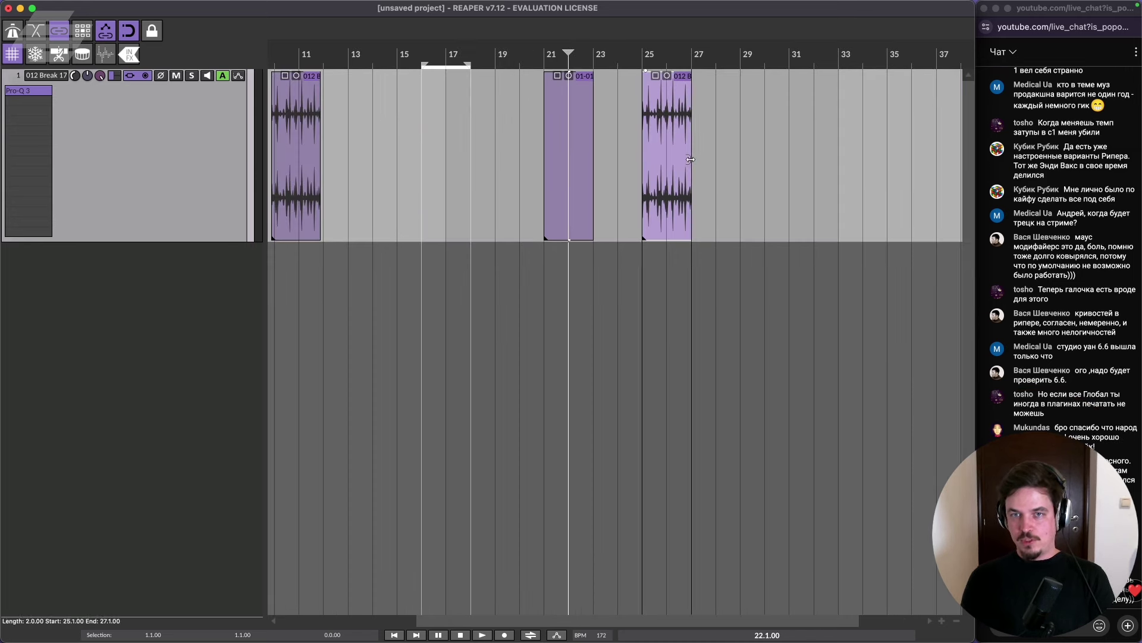
left_click(691, 169)
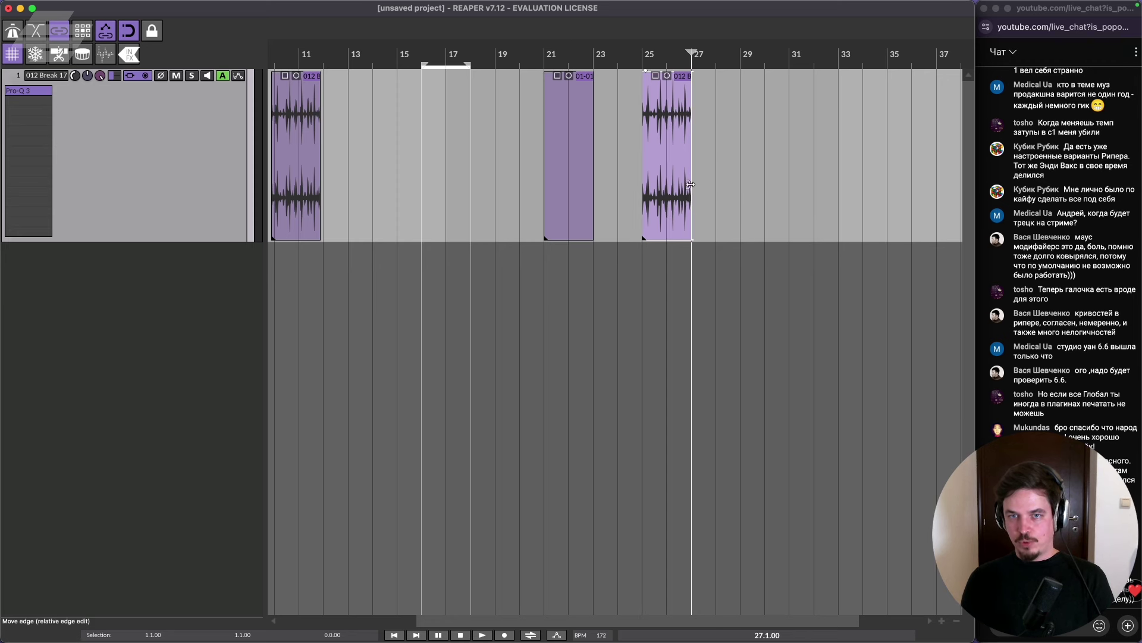
scroll(696, 169, "up", 4)
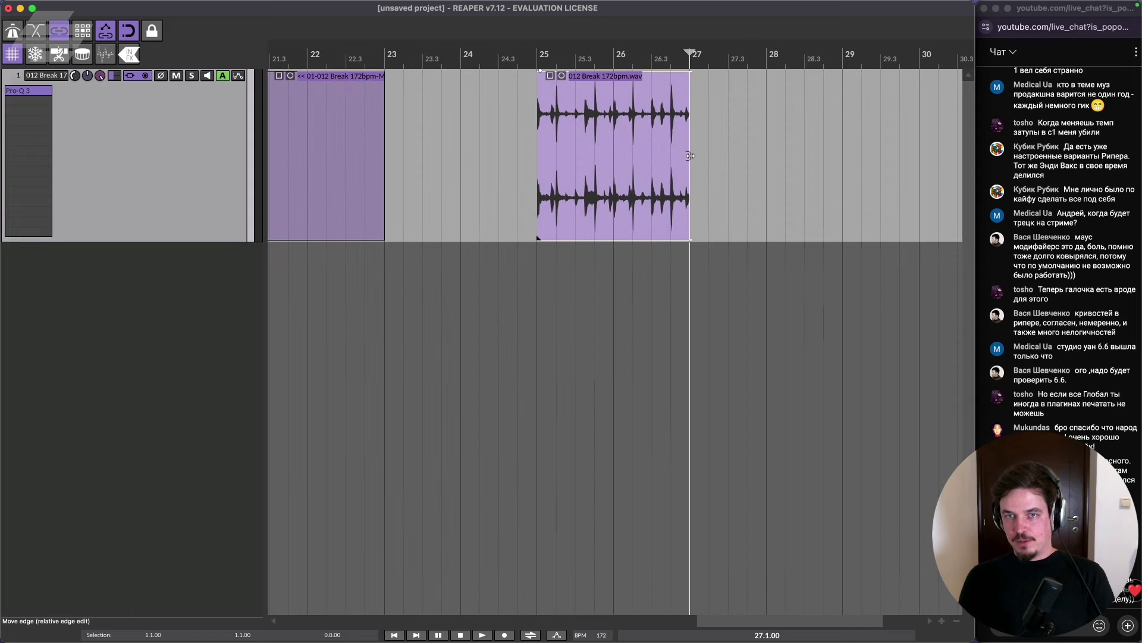
Turn on Loop item source for the drum break item at bar 25 and extend its end to bar 45.
right_click(680, 147)
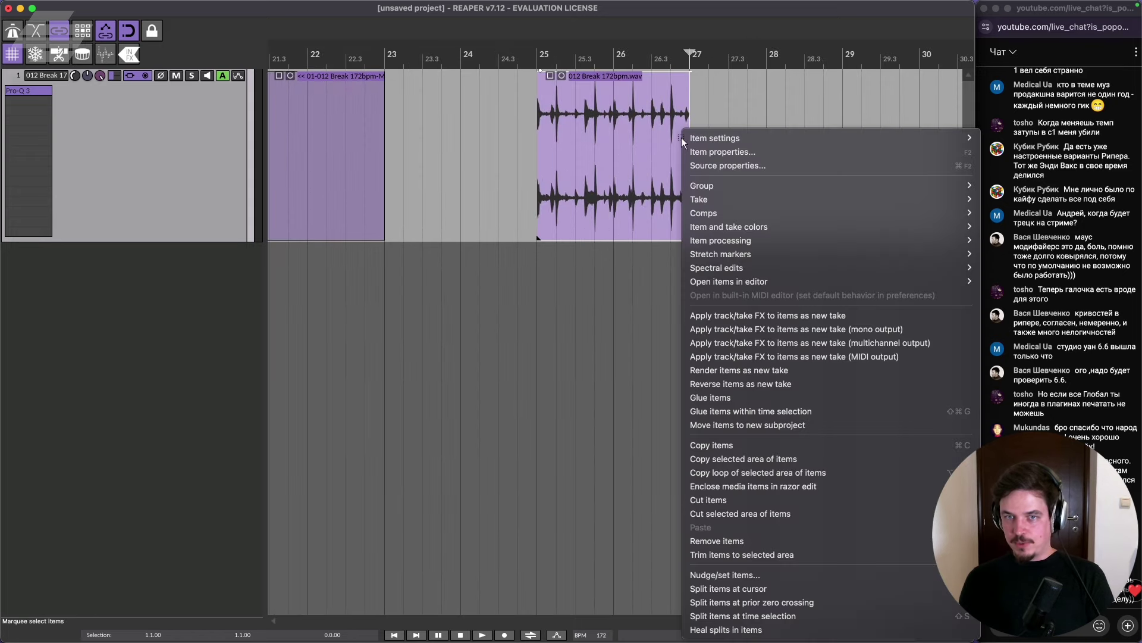
mouse_move(699, 139)
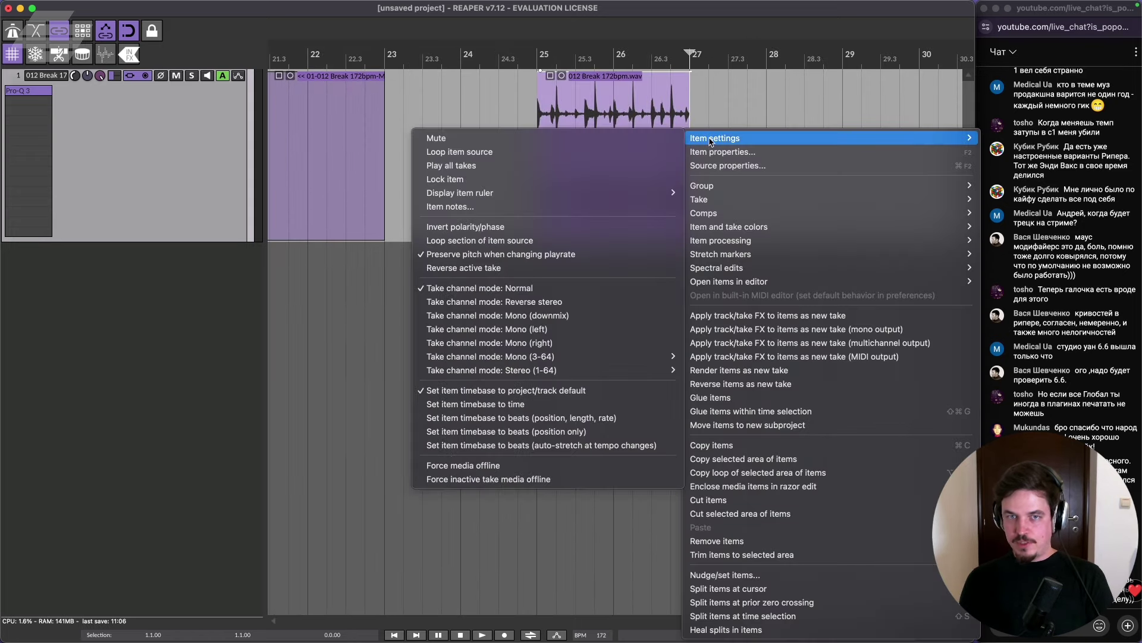
left_click(511, 154)
scroll(697, 166, "down", 2)
left_click_drag(690, 166, 935, 181)
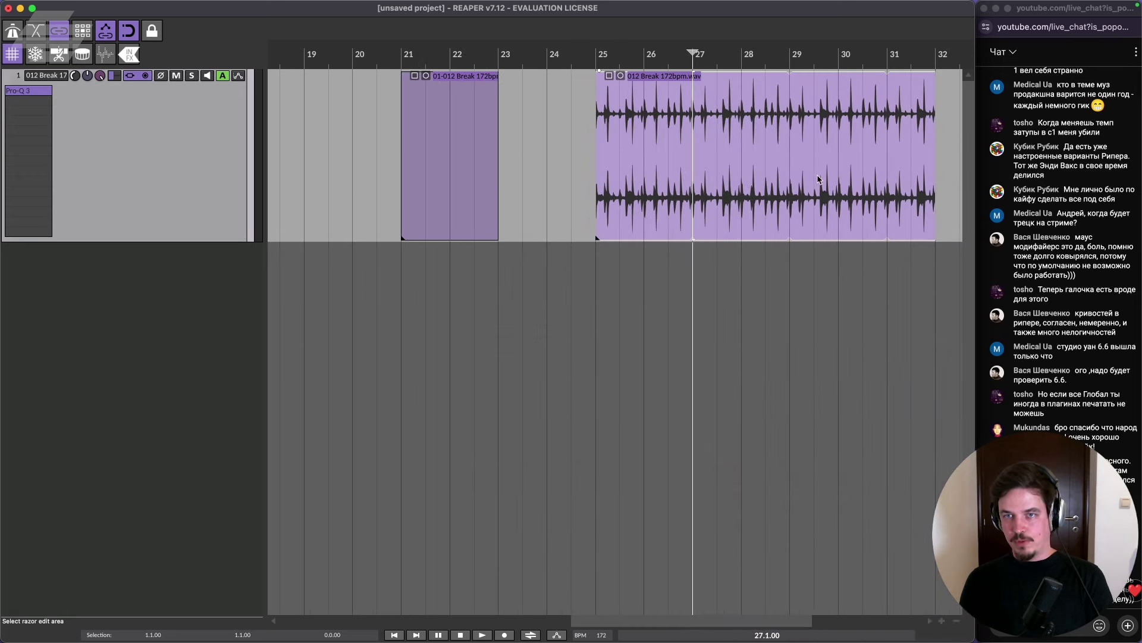
scroll(818, 179, "down", 3)
left_click_drag(727, 188, 899, 191)
scroll(776, 186, "down", 1)
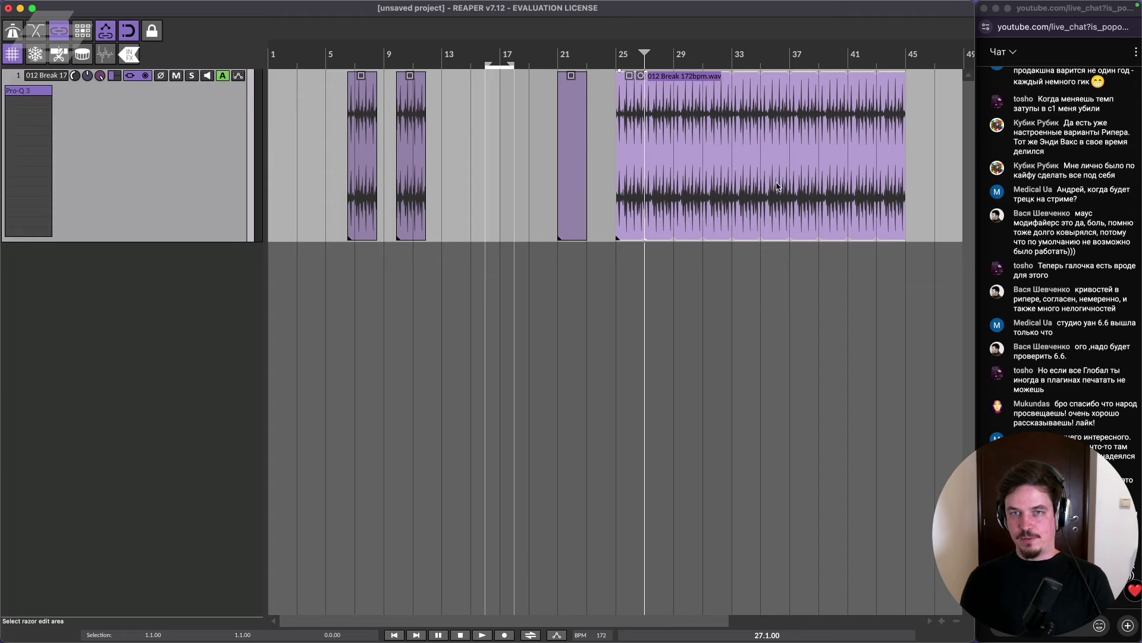
Try to shift the first loop boundary inside the extended drum break item, at bar 27, to about 26.3.
scroll(636, 213, "up", 3)
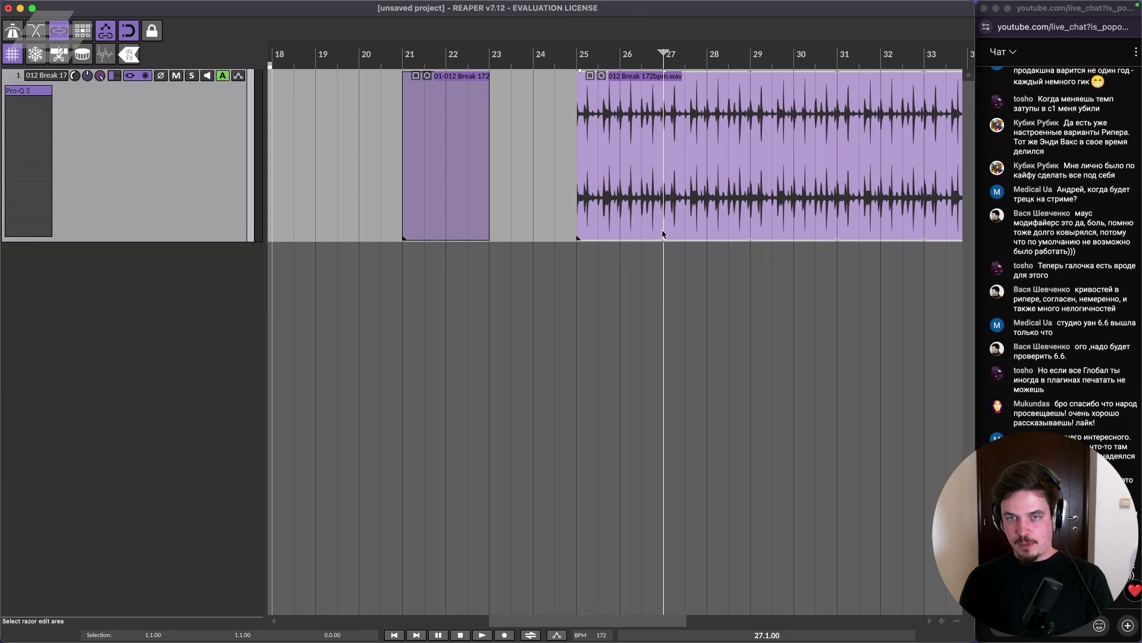
left_click_drag(666, 239, 643, 241)
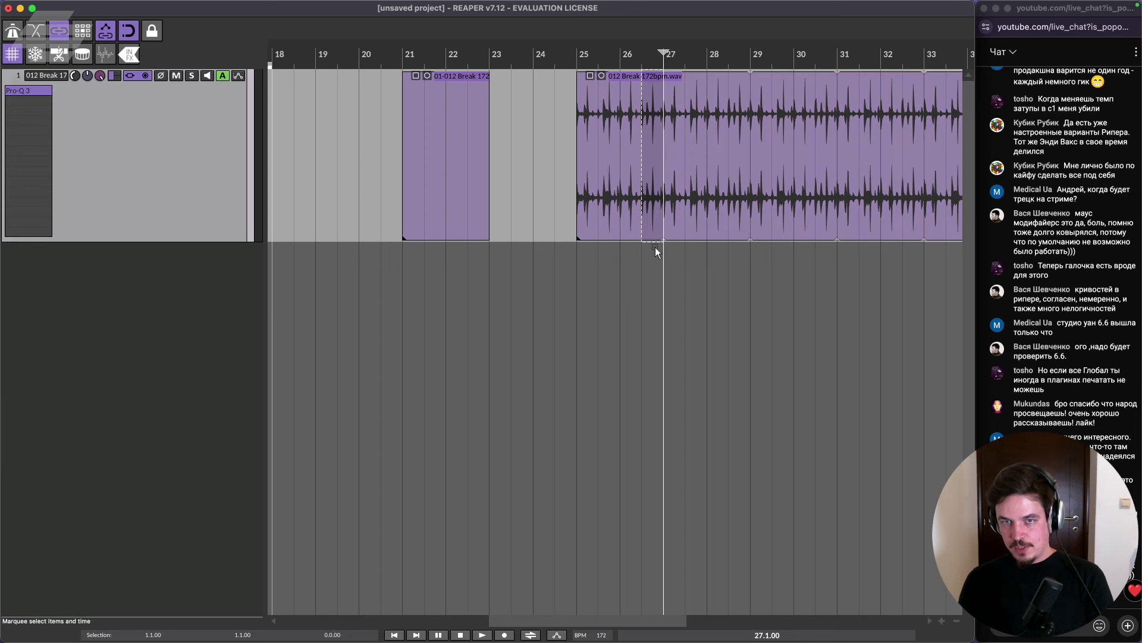
key("ctrl+z")
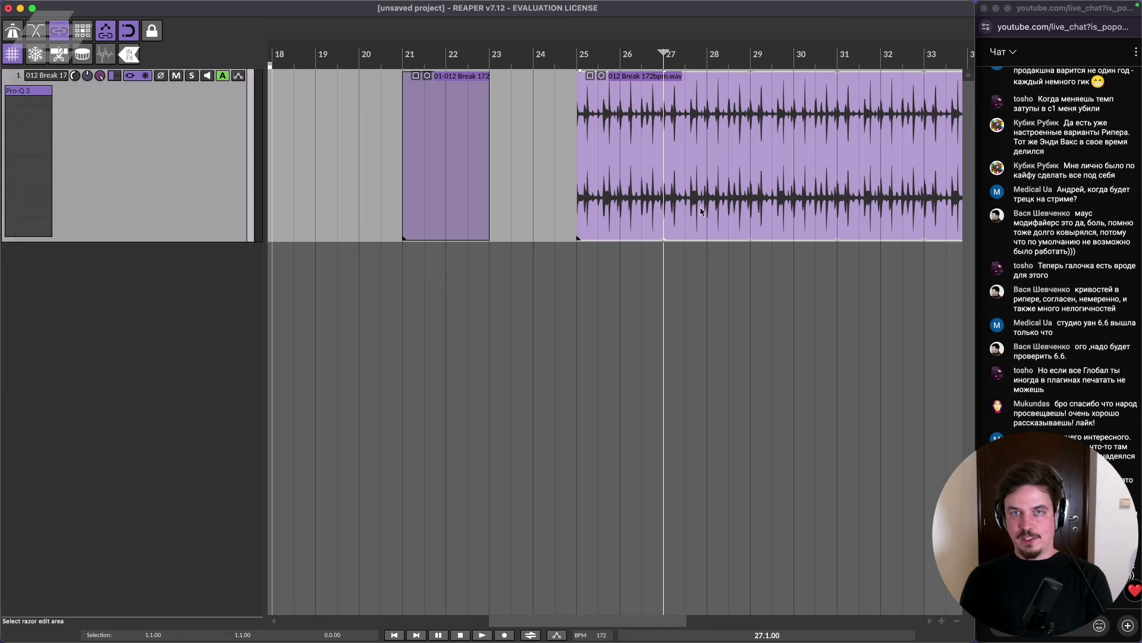
Switch to Ableton Live and set the clip's loop to position 1.2.2 with length 0.0.1.
key("super+Tab")
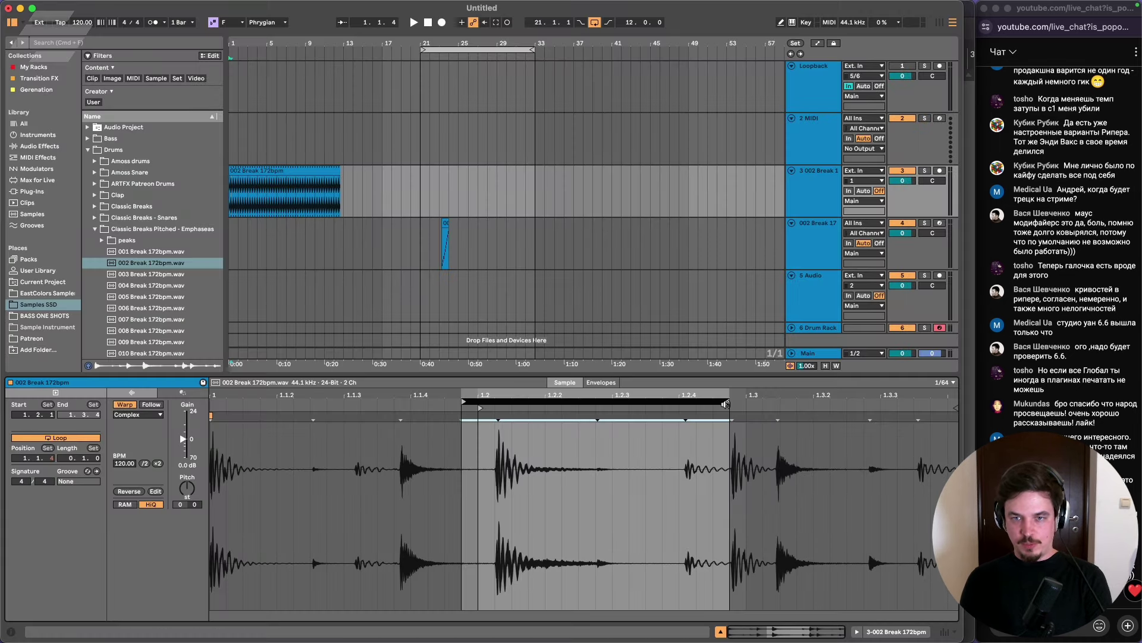
mouse_move(726, 404)
left_mouse_down()
mouse_move(534, 412)
mouse_move(600, 406)
left_mouse_up()
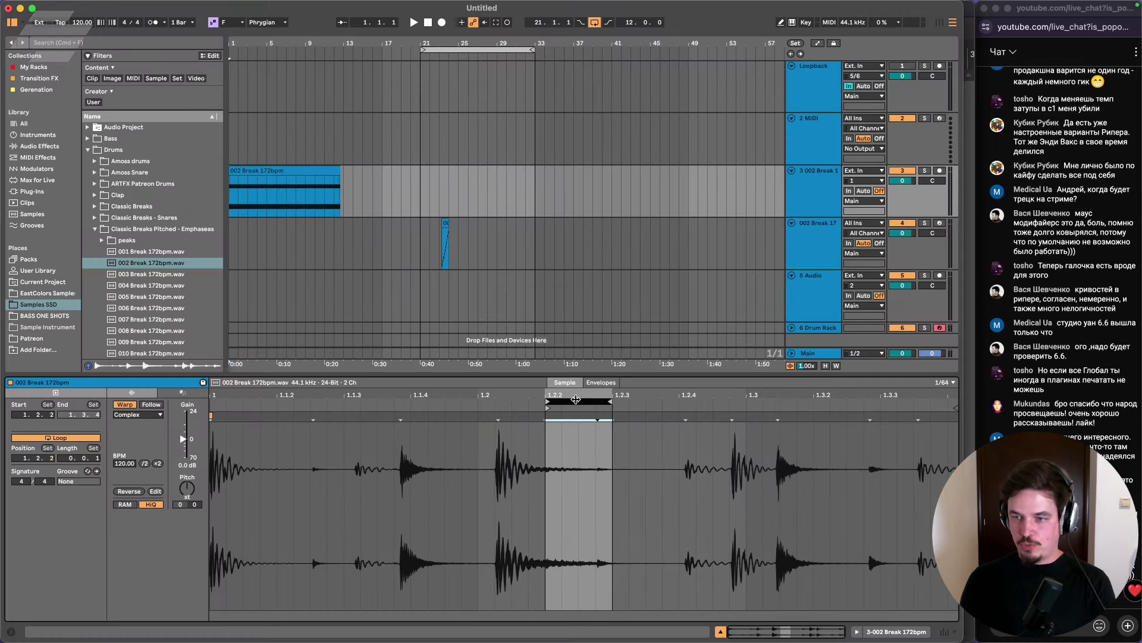
Switch to REAPER and examine the looped drum break item between bars 25 and 45 at several zoom levels.
key("super+Tab")
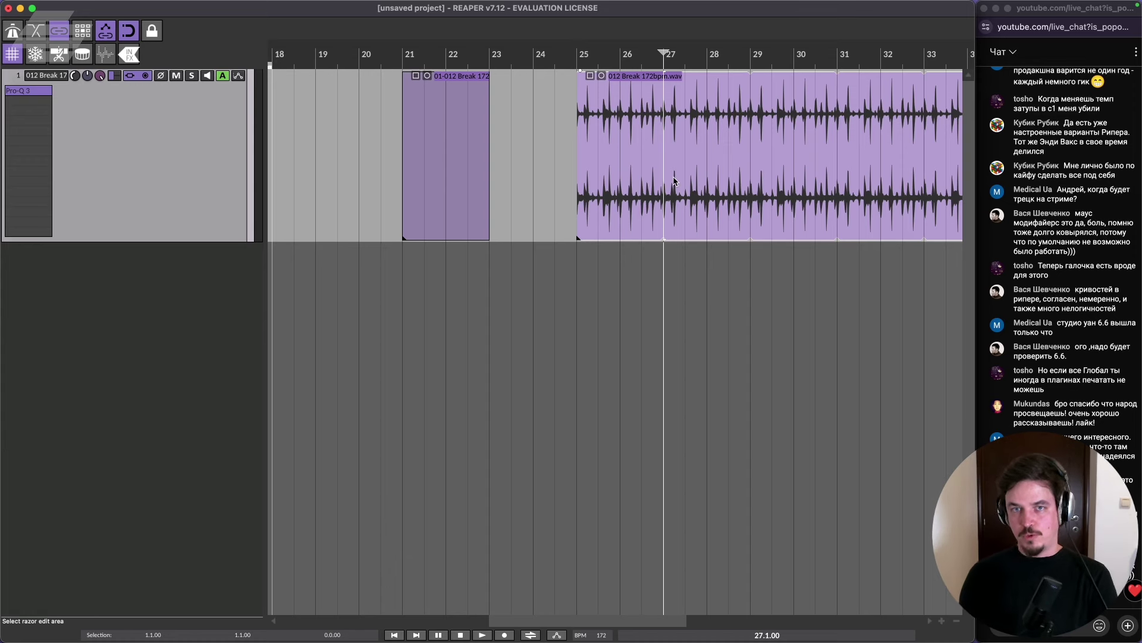
scroll(651, 167, "down", 3)
scroll(659, 180, "down", 6)
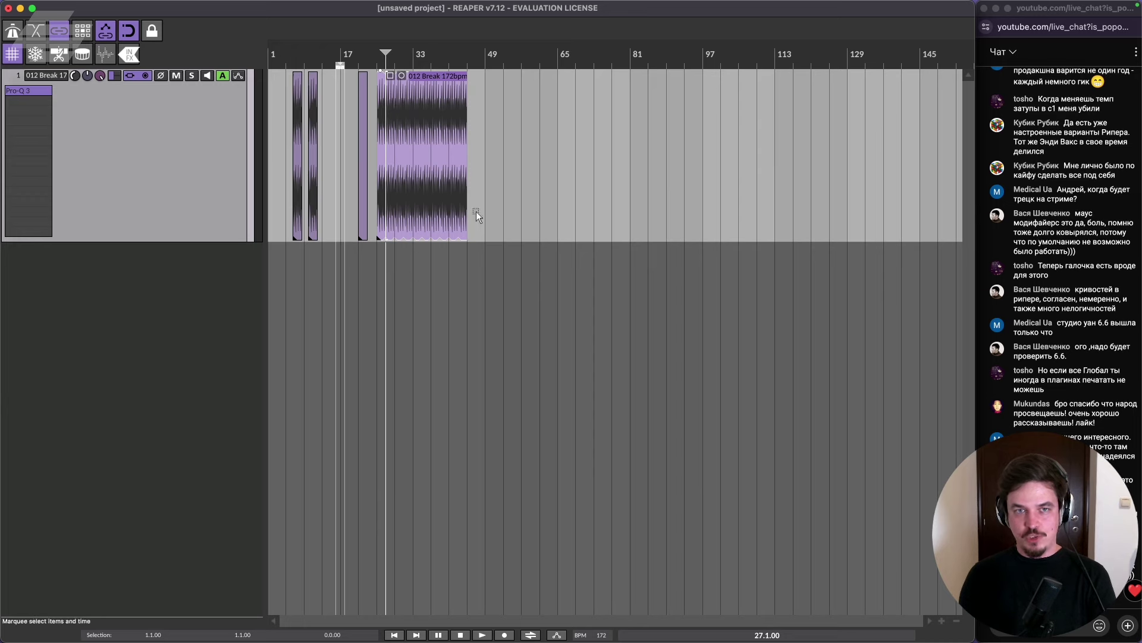
scroll(476, 212, "up", 5)
scroll(478, 203, "up", 2)
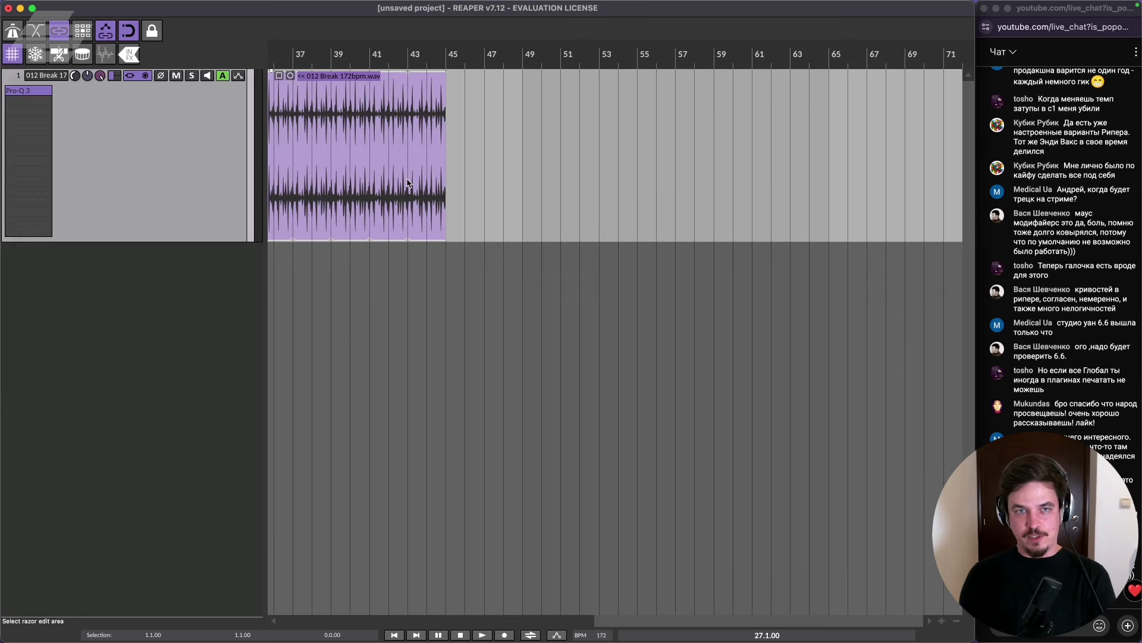
scroll(409, 181, "left", 3)
scroll(413, 175, "left", 5)
scroll(413, 172, "up", 4)
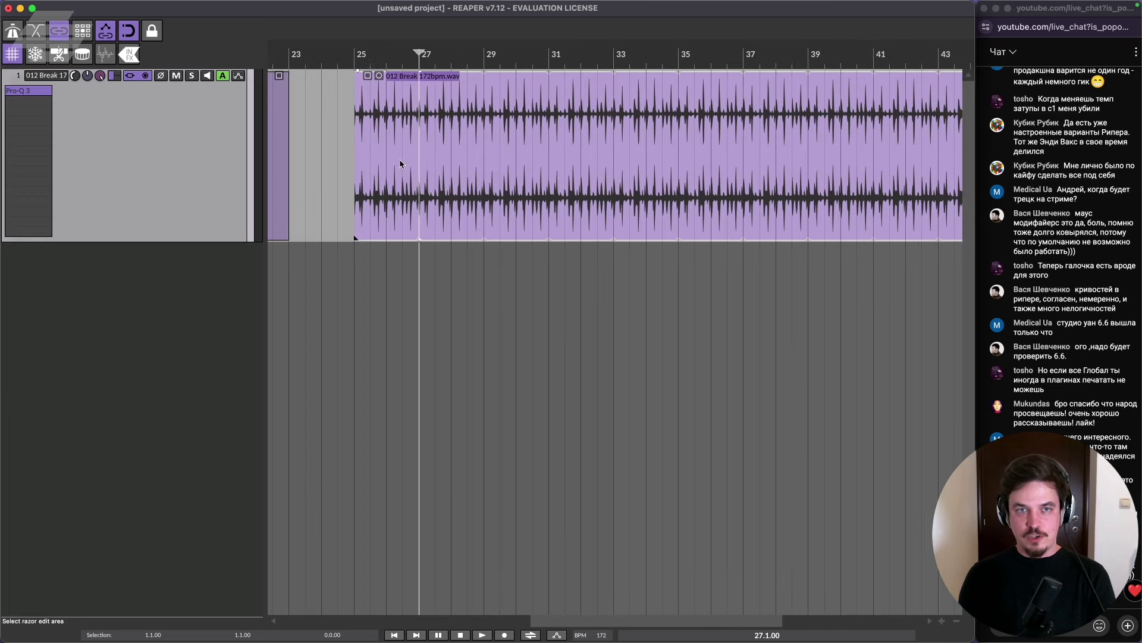
scroll(436, 191, "down", 6)
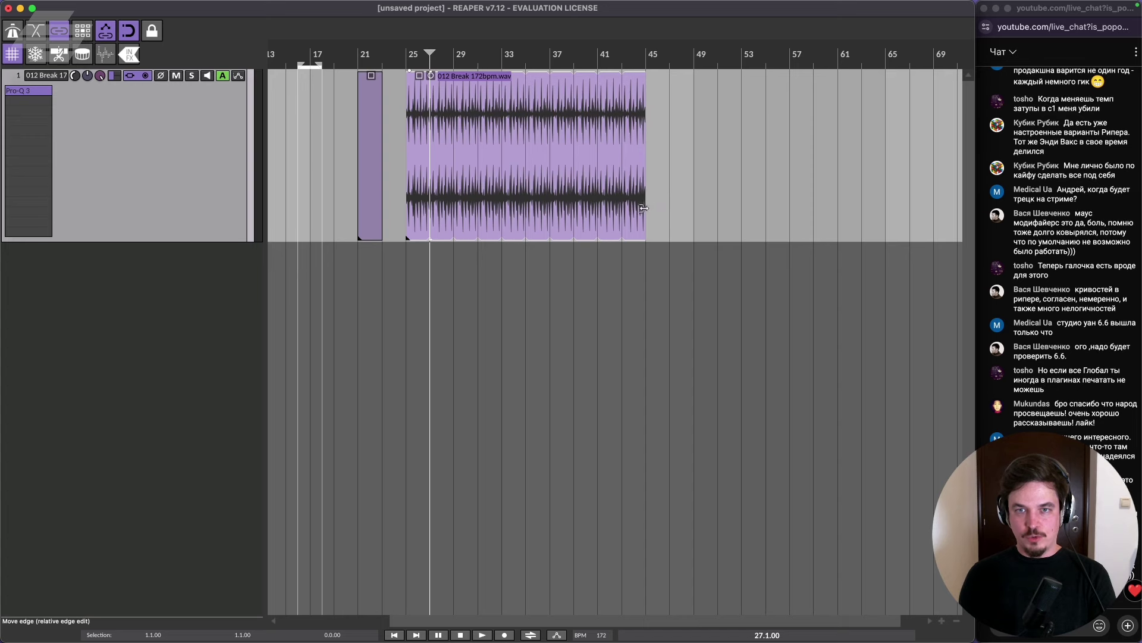
scroll(625, 211, "up", 8)
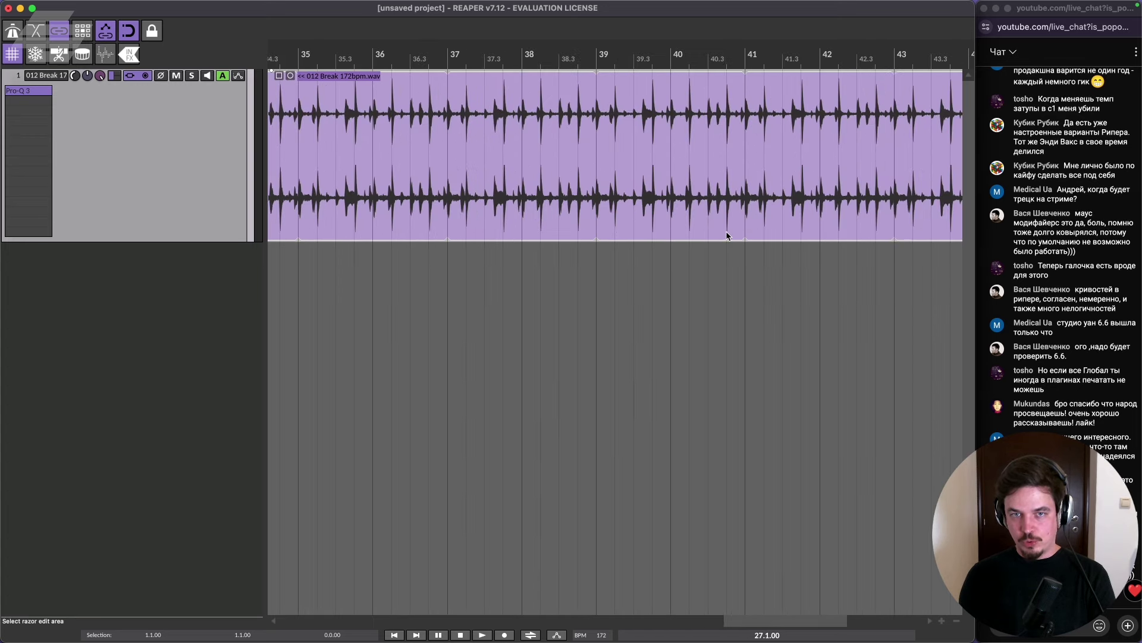
Play the looped drum break item briefly from 38.3 and stop playback.
left_click(591, 60)
key("space")
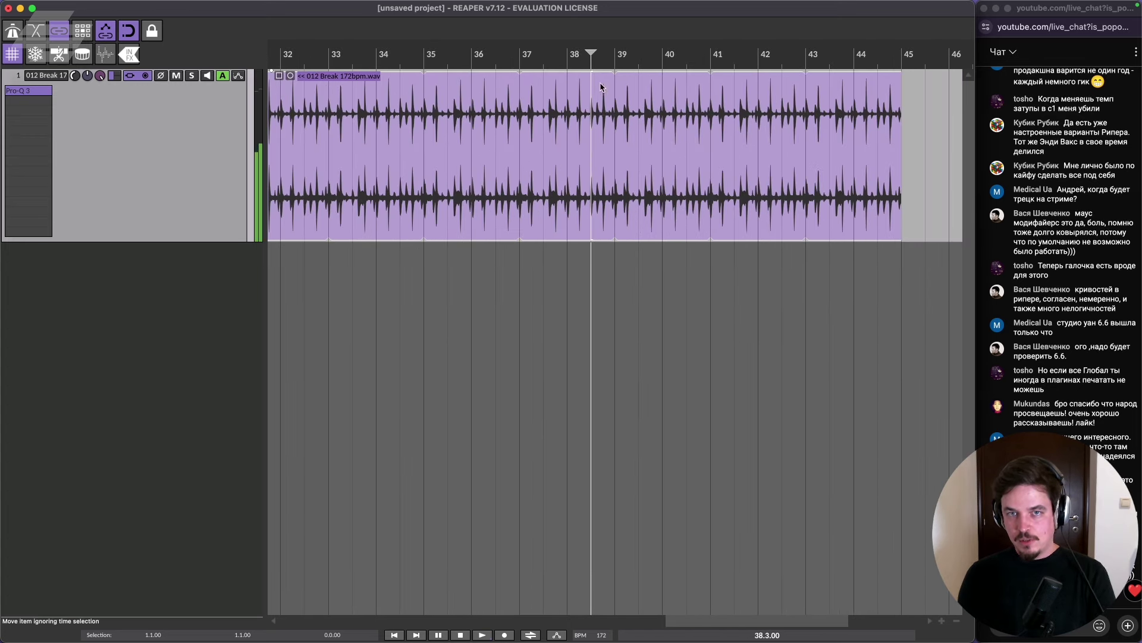
key("space")
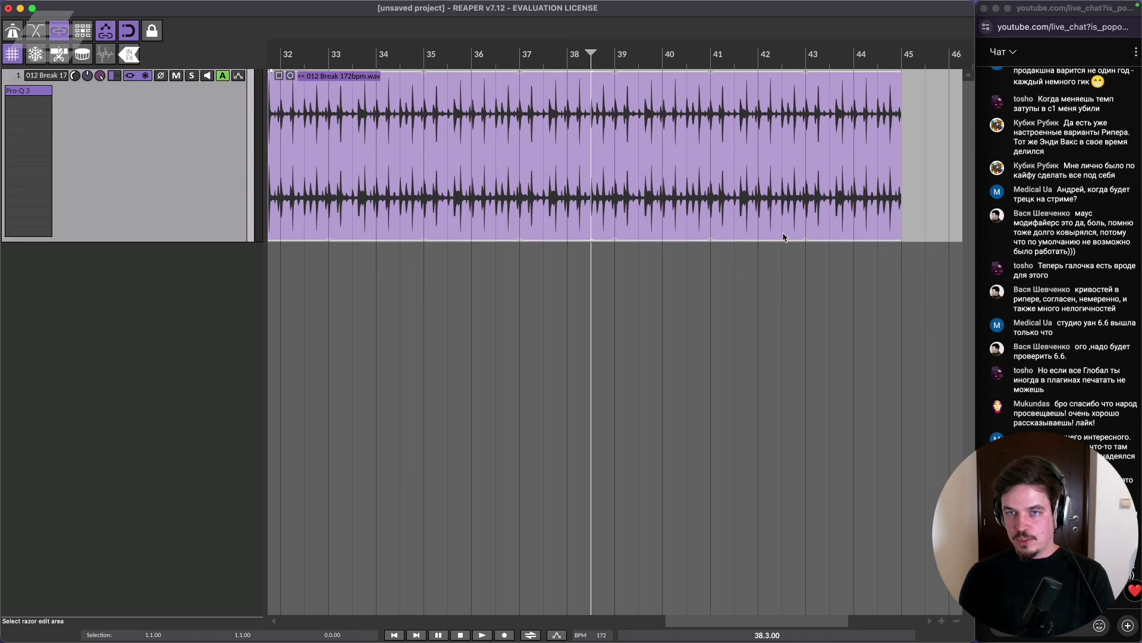
Cut the section from 42.3 to 43 out of the long drum break item and move it to bar 46.
left_click_drag(791, 238, 815, 239)
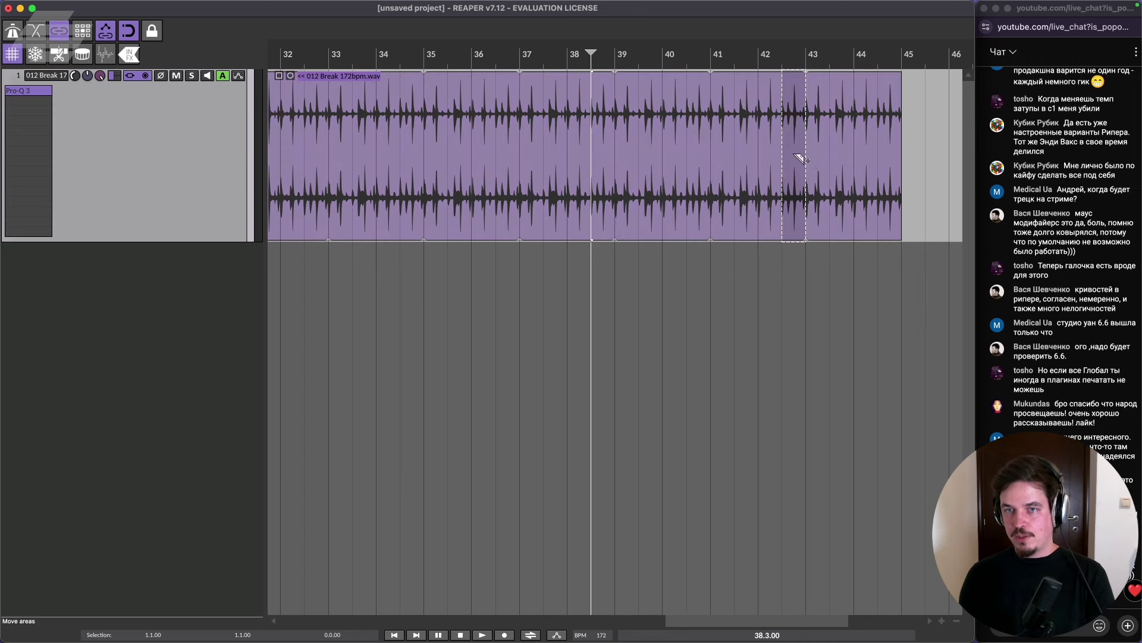
left_click_drag(798, 158, 959, 172)
scroll(916, 163, "right", 5)
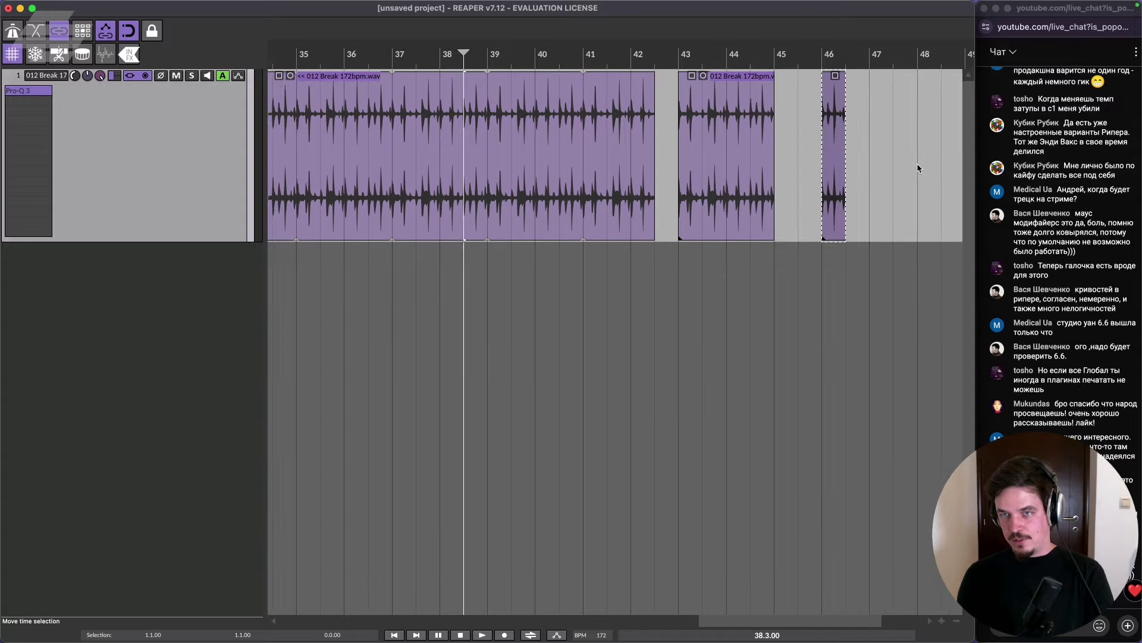
scroll(736, 163, "up", 5)
left_click(735, 115)
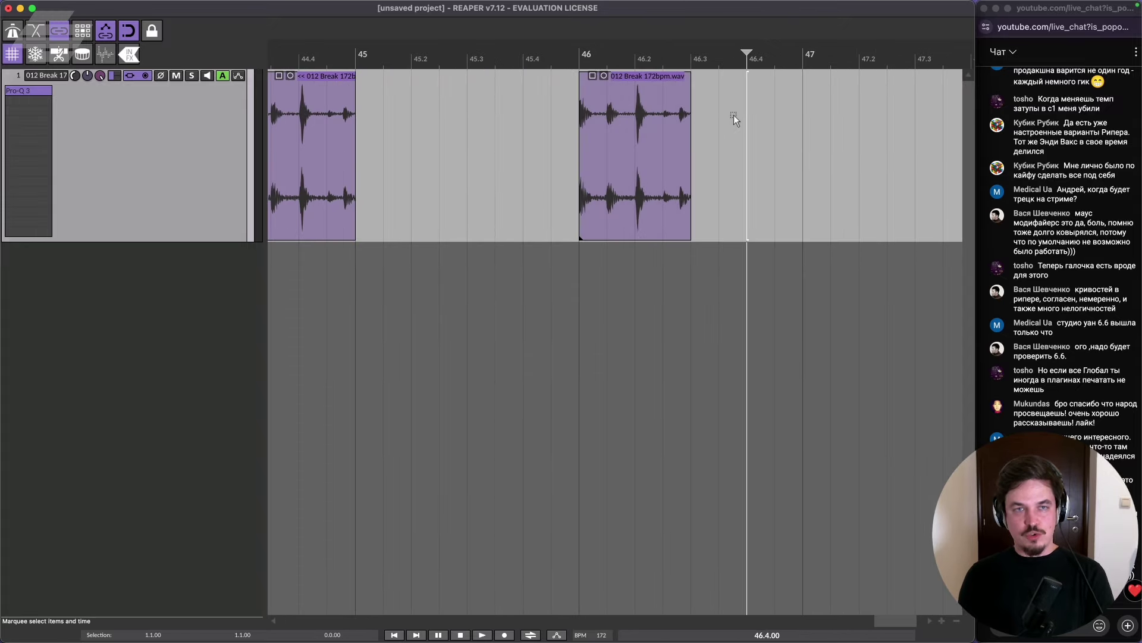
Select the short drum break item at bar 46 and check the loop options in its item settings.
left_click(631, 150)
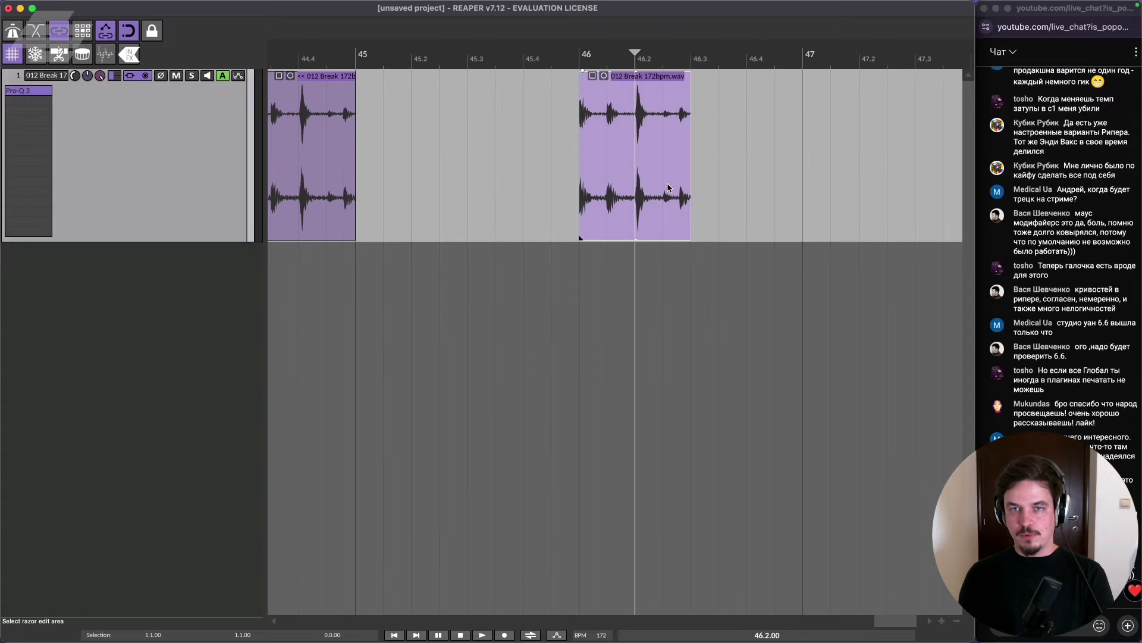
left_click(684, 221)
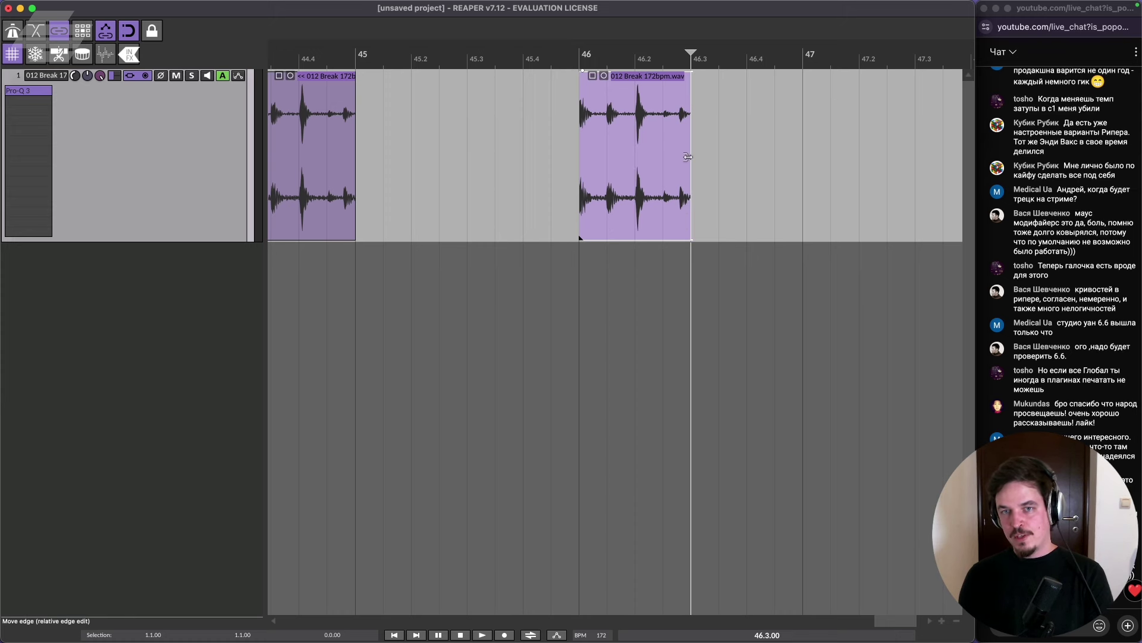
left_click(662, 143)
right_click(660, 137)
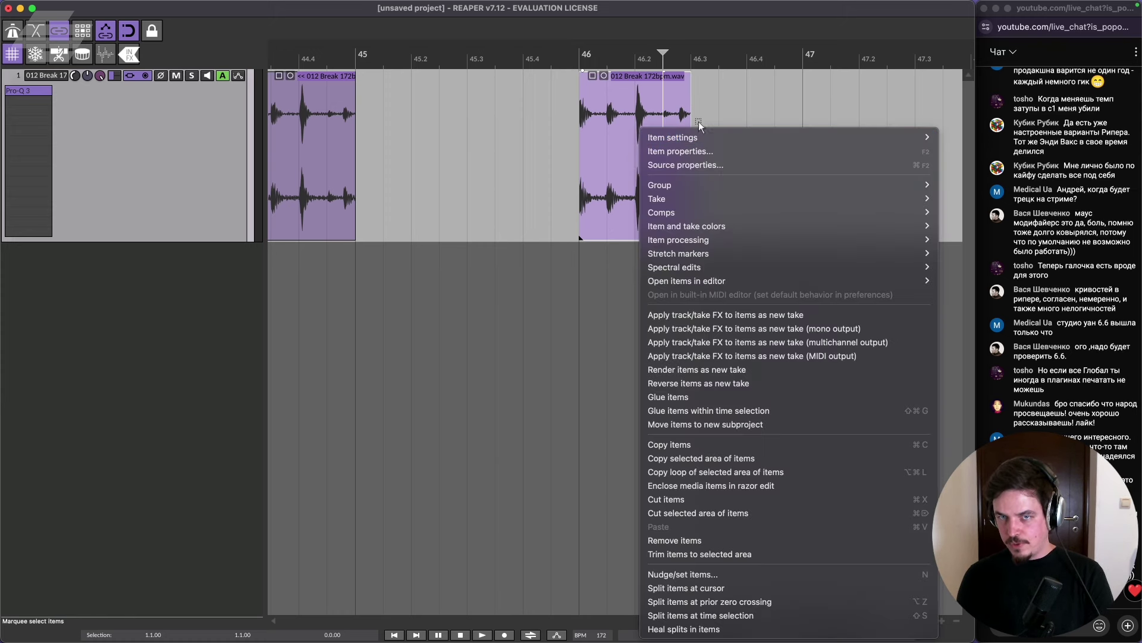
mouse_move(670, 138)
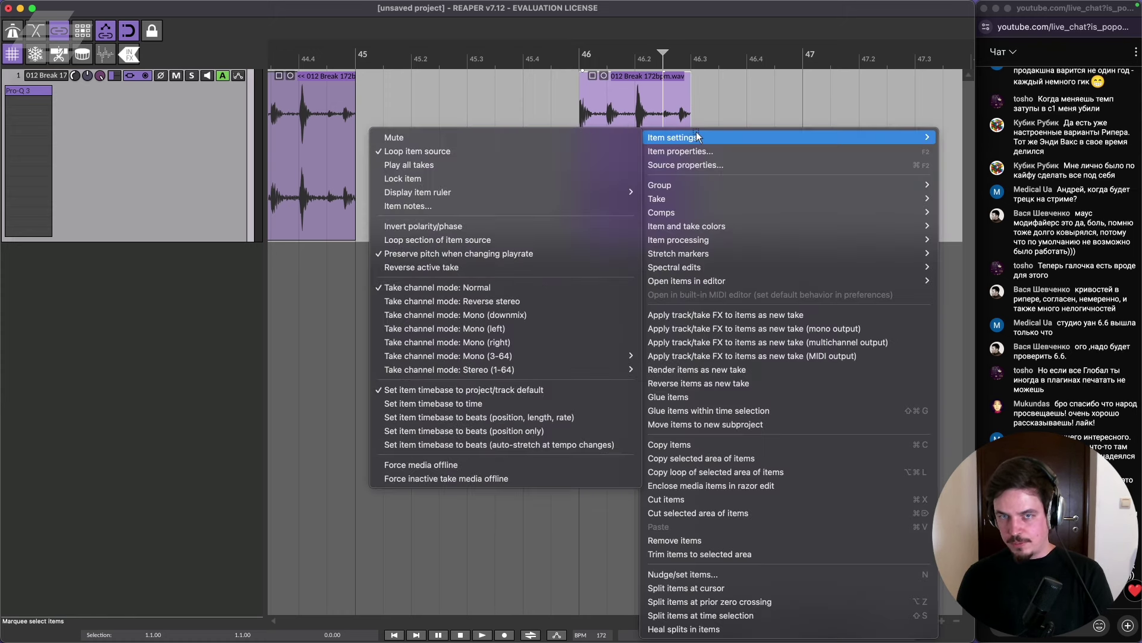
left_click(544, 155)
Filter the action list by "loop item sec" and apply "Item properties: Loop section of audio item source" to the item at bar 46.
key("question")
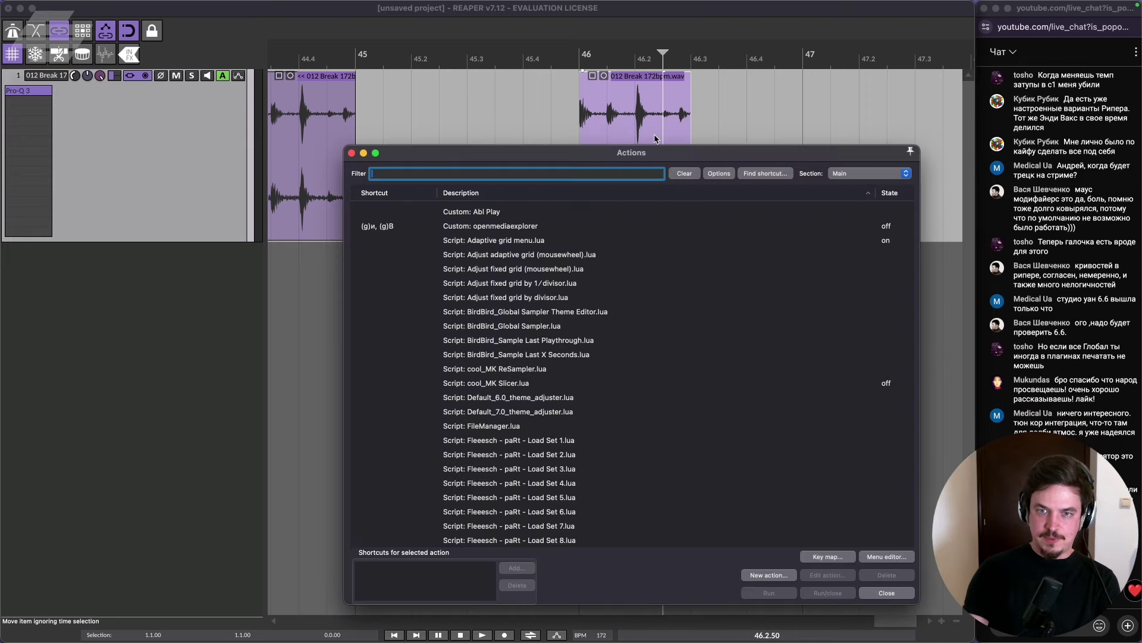
type("дшщз===========")
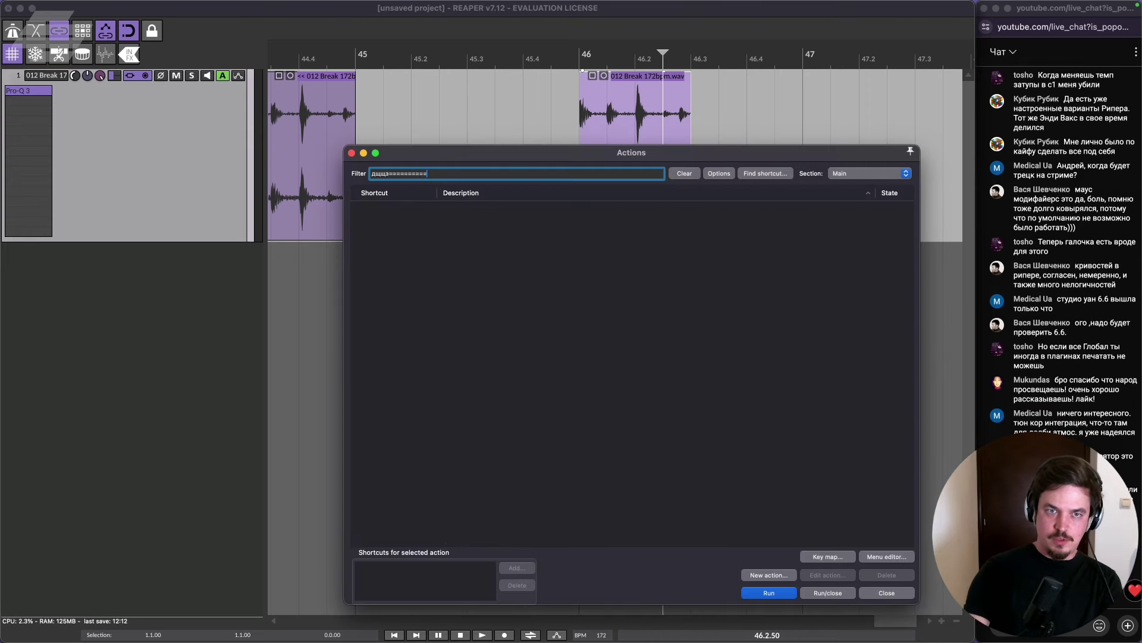
key("BackSpace")
type("loop item")
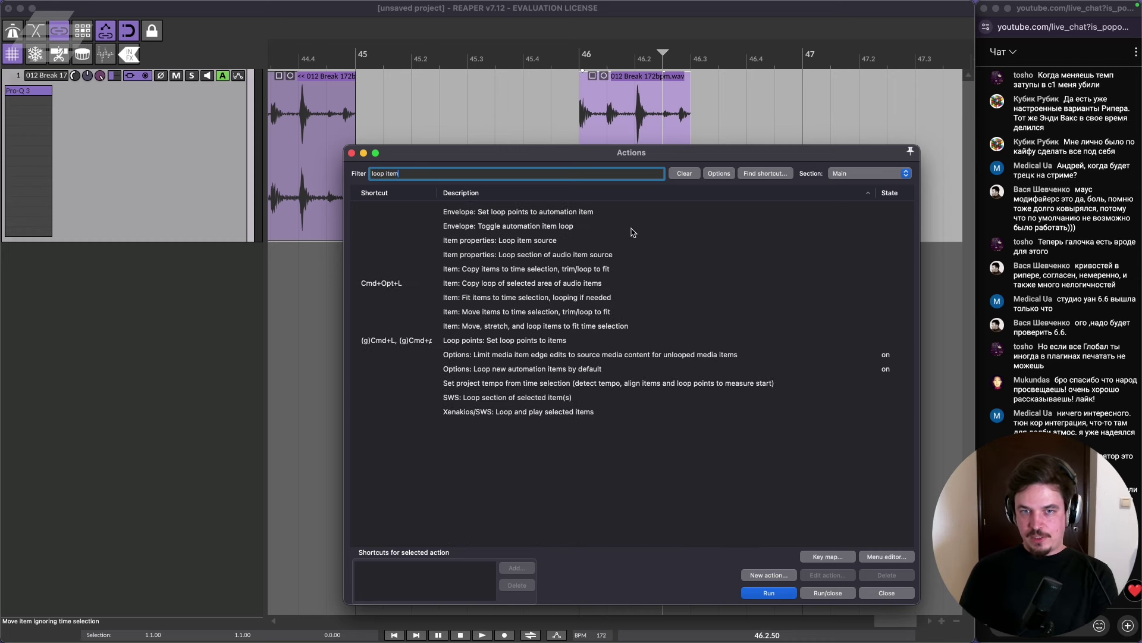
type(" sec")
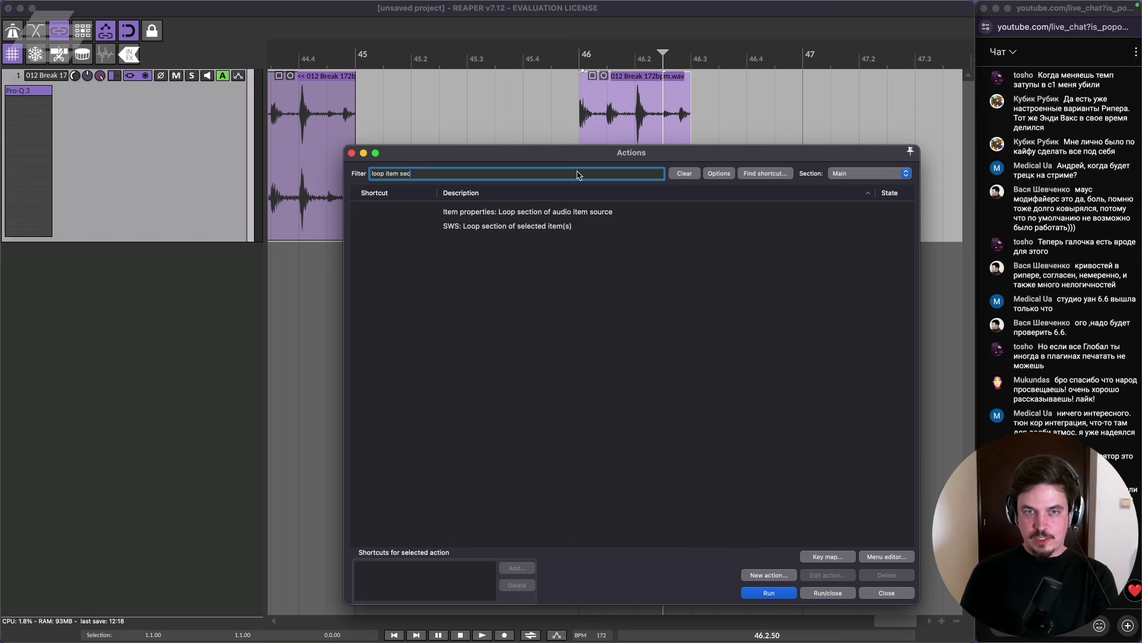
left_click_drag(581, 154, 243, 96)
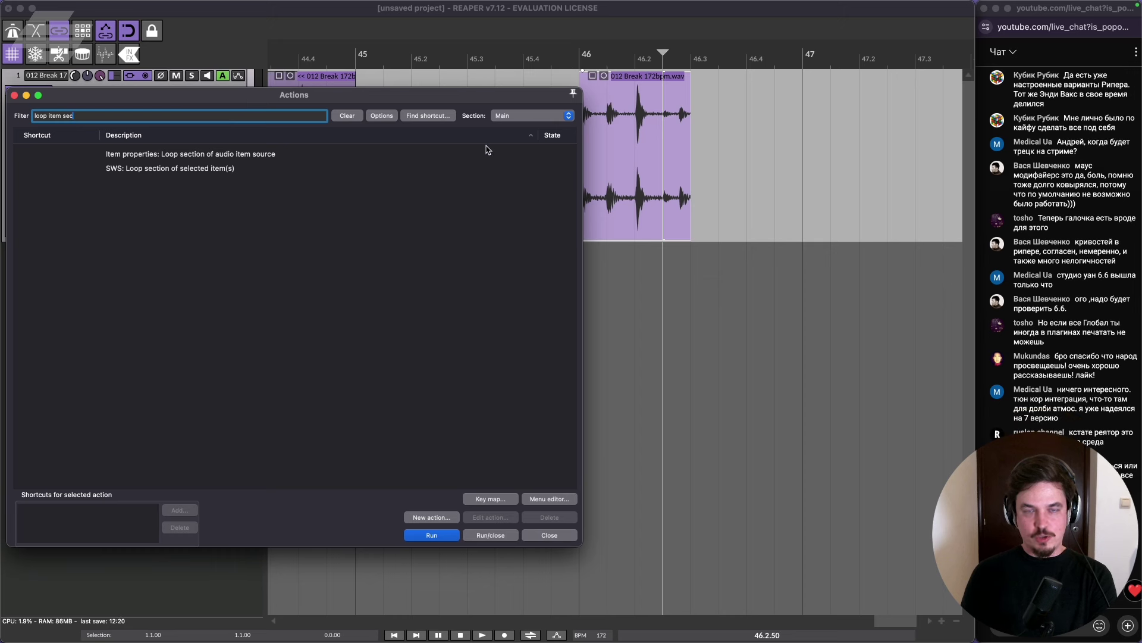
left_click(218, 156)
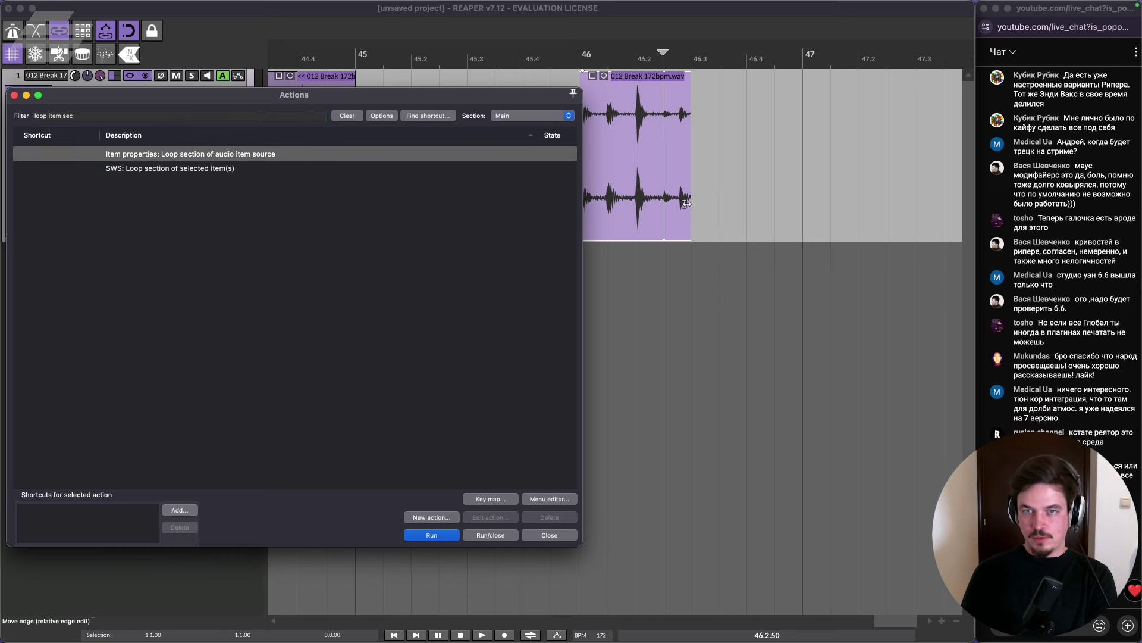
Extend the end of the short drum break item at bar 46 to bar 48 so its section repeats.
left_click_drag(688, 196, 932, 212)
scroll(810, 195, "down", 3)
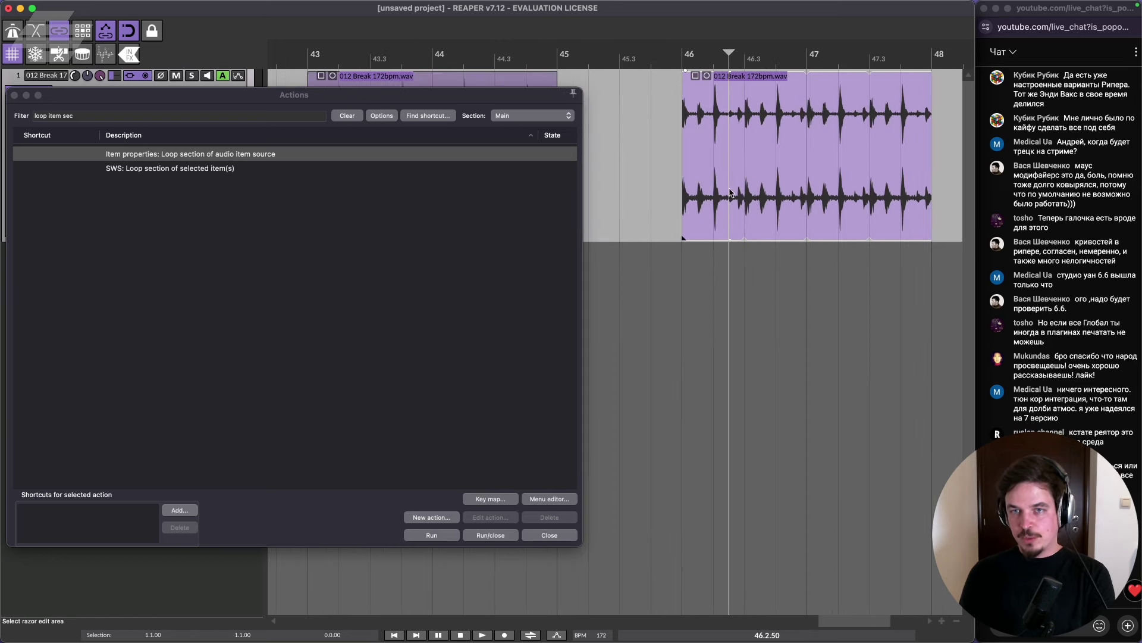
scroll(713, 201, "up", 2)
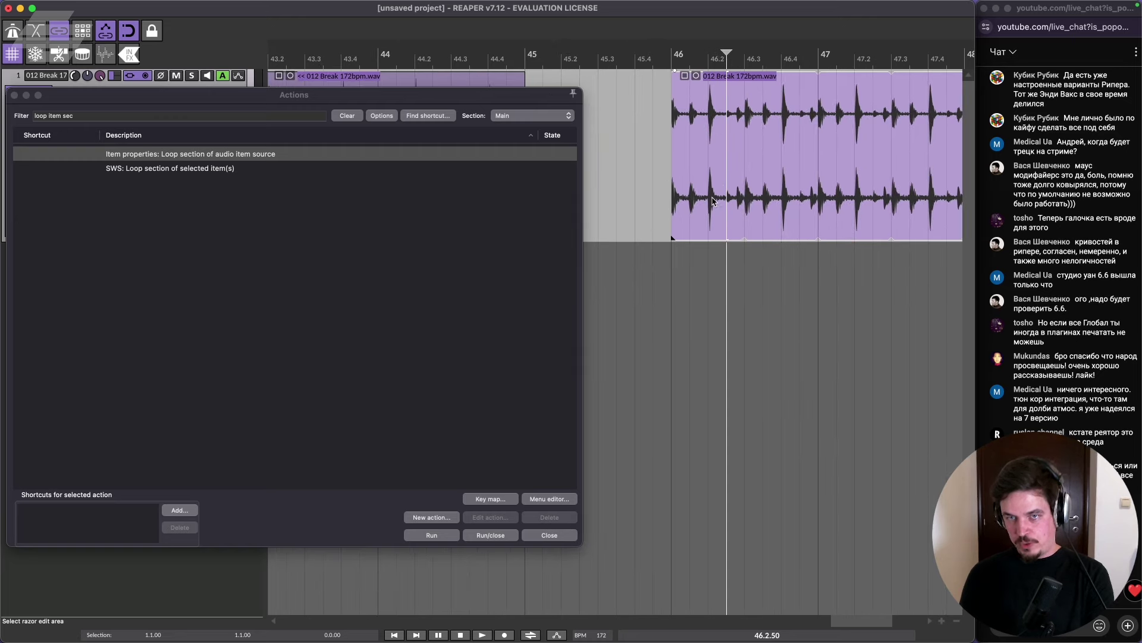
mouse_move(715, 163)
left_mouse_down()
mouse_move(713, 143)
mouse_move(679, 148)
mouse_move(847, 155)
mouse_move(708, 176)
mouse_move(710, 166)
mouse_move(731, 174)
mouse_move(640, 166)
mouse_move(696, 170)
left_mouse_up()
Switch to Ableton Live and shift the break clip's loop brace toward the start of the sample.
key("super+Tab")
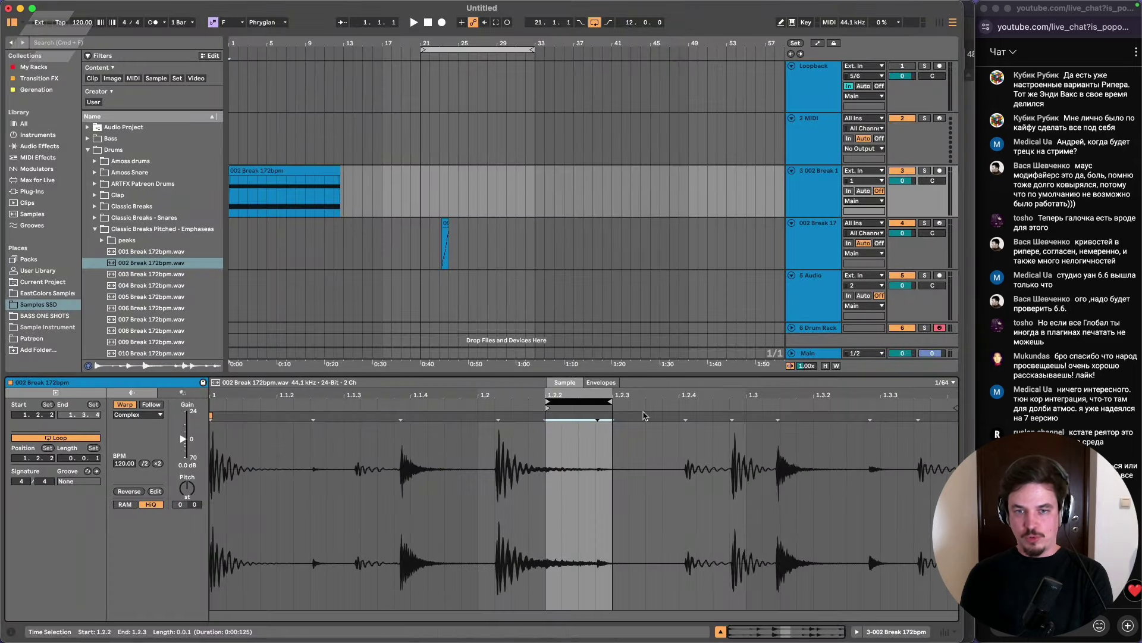
mouse_move(586, 402)
left_mouse_down()
mouse_move(250, 428)
mouse_move(875, 441)
mouse_move(482, 419)
mouse_move(578, 398)
mouse_move(230, 397)
left_mouse_up()
Switch to REAPER, extend the looped item at bar 46 to about 47.3.50, and close the action list.
key("super+Tab")
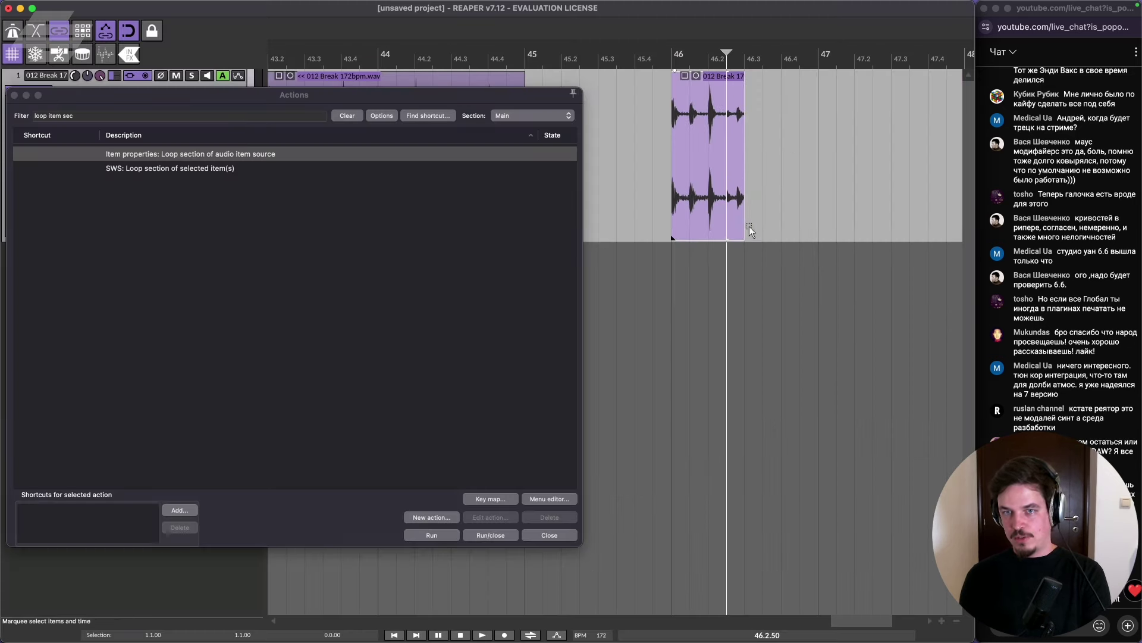
left_click_drag(743, 225, 910, 225)
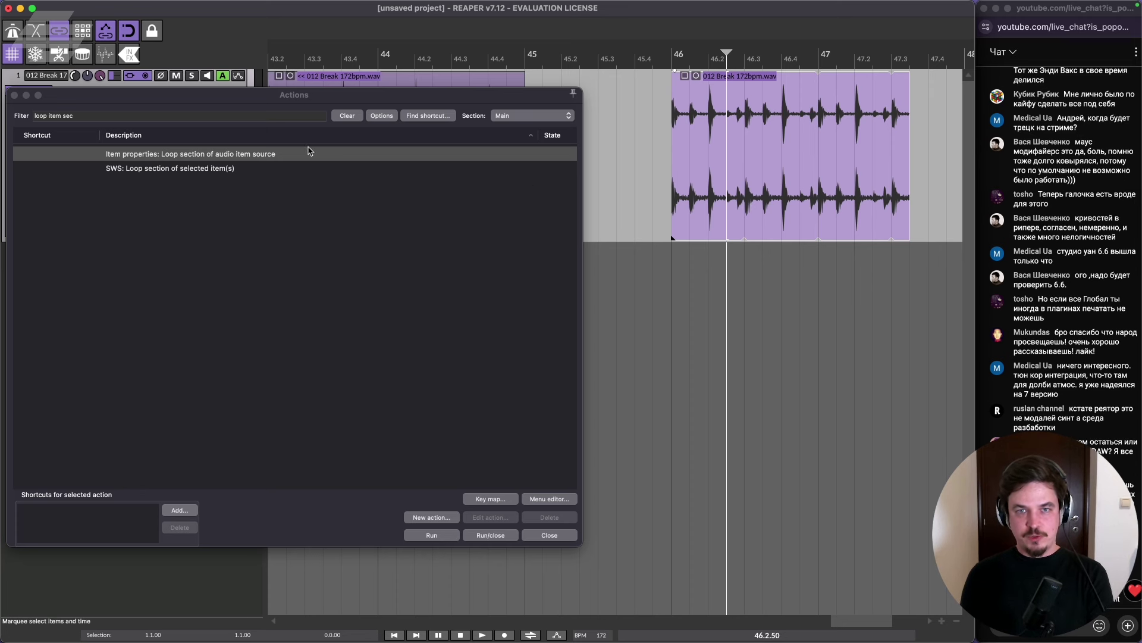
left_click(744, 222)
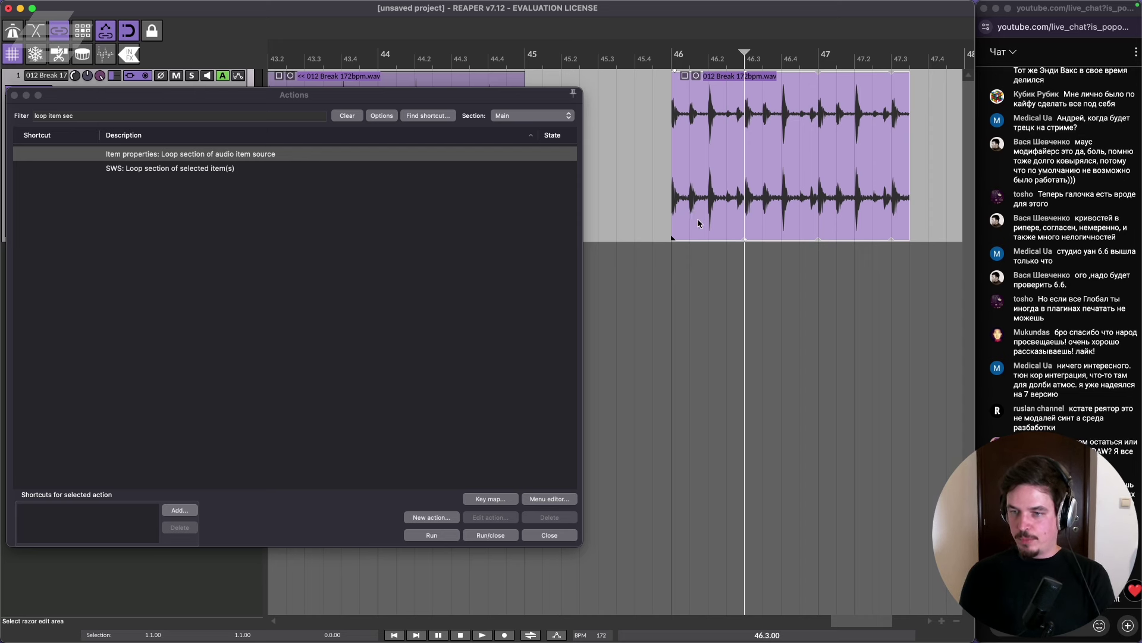
scroll(694, 215, "down", 3)
scroll(694, 216, "down", 1)
left_click_drag(167, 95, 390, 127)
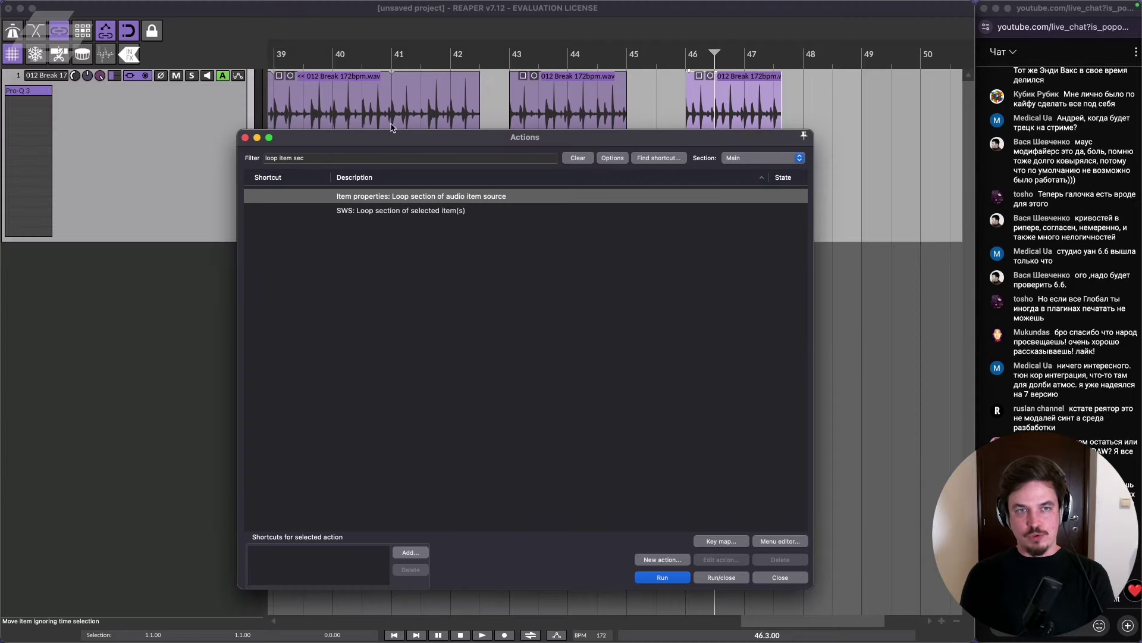
left_click(771, 577)
Extend the looped drum break item that starts at bar 46 to bar 50.
scroll(742, 202, "down", 3)
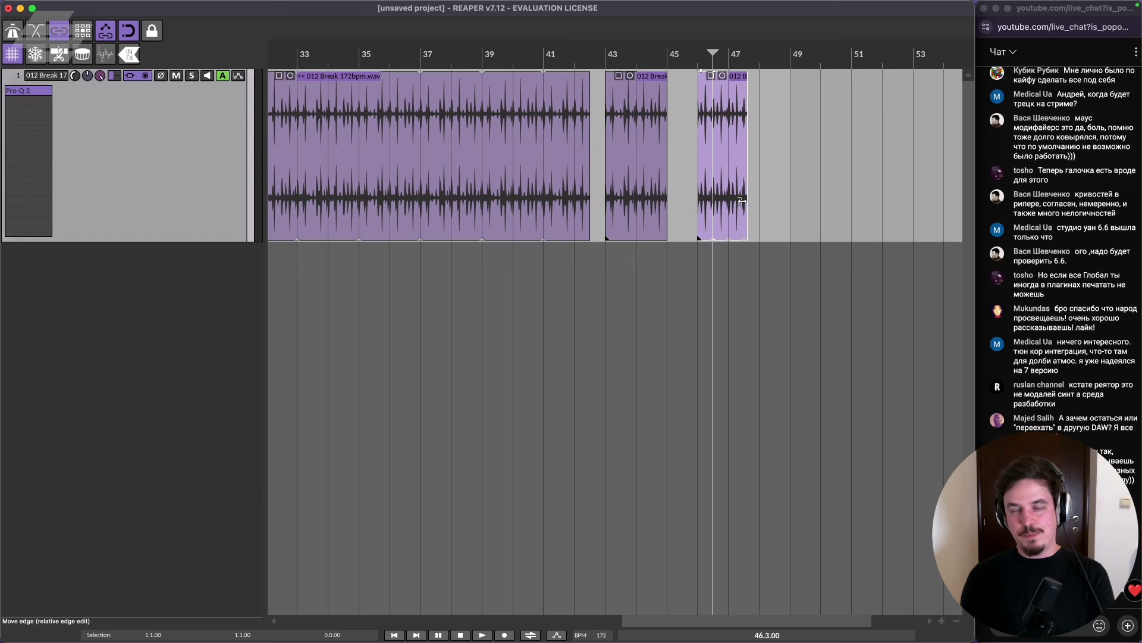
scroll(642, 173, "up", 5)
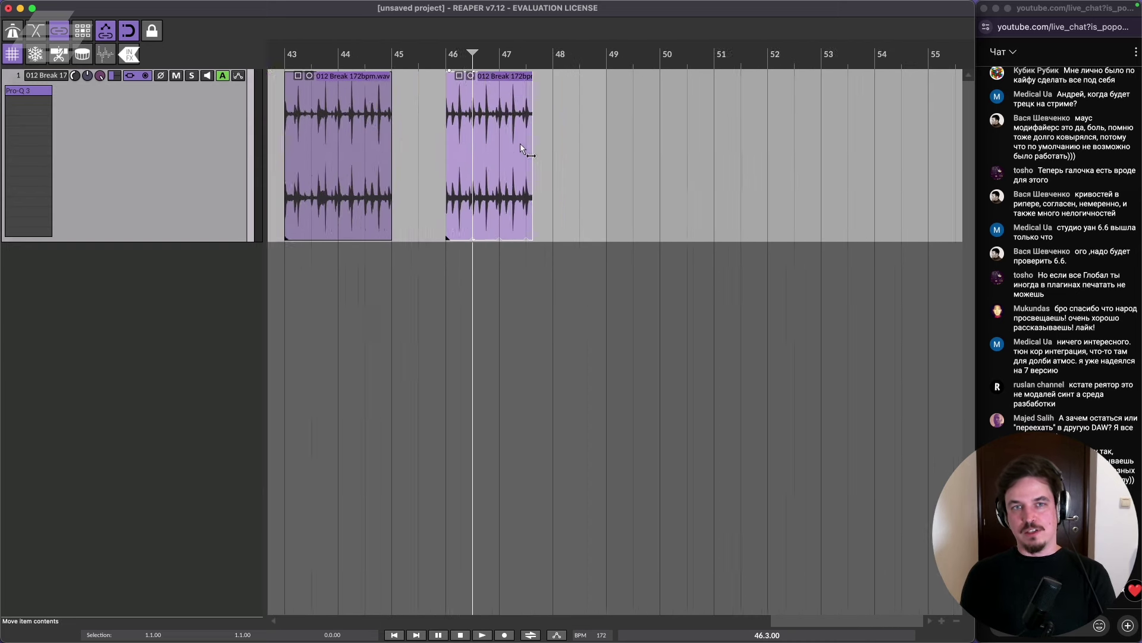
scroll(520, 144, "up", 2)
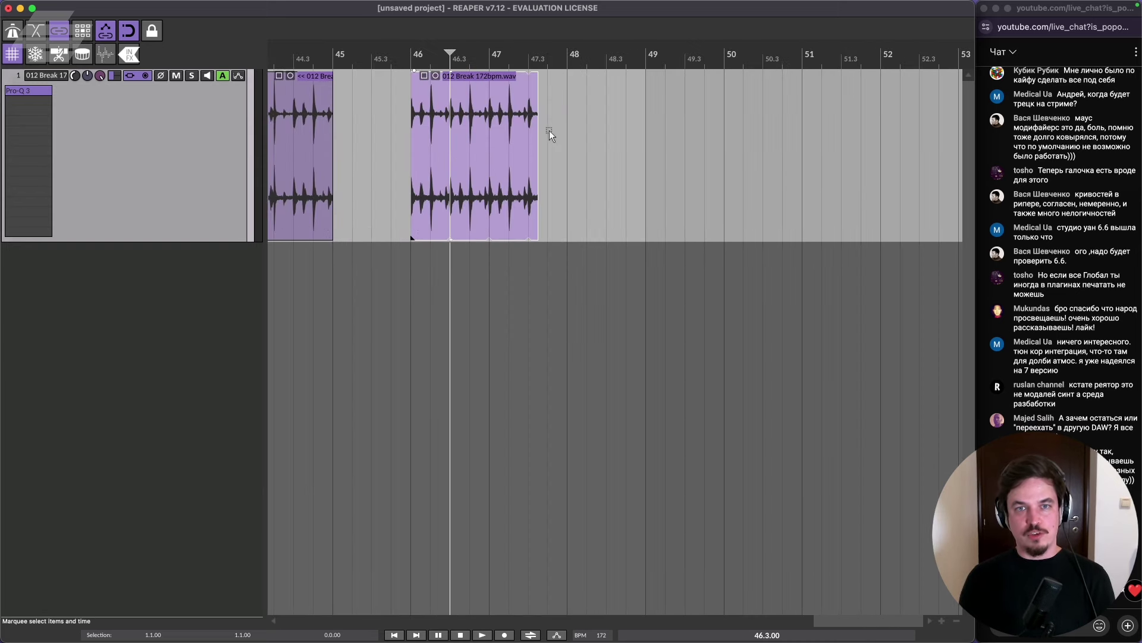
left_click(580, 124)
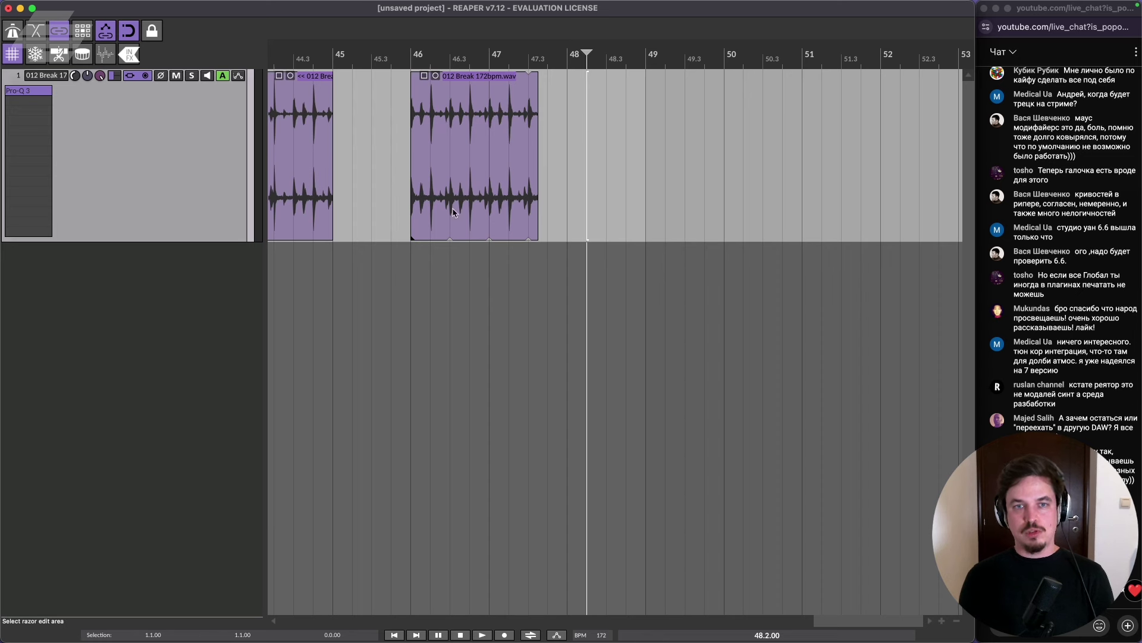
left_click(449, 239)
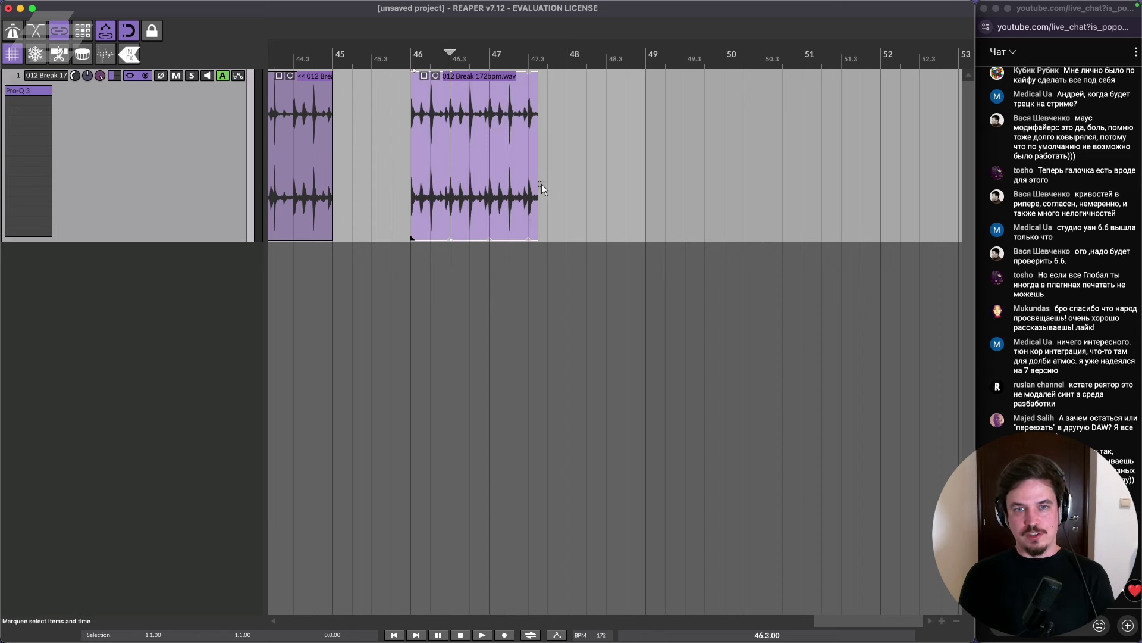
left_click_drag(539, 186, 715, 198)
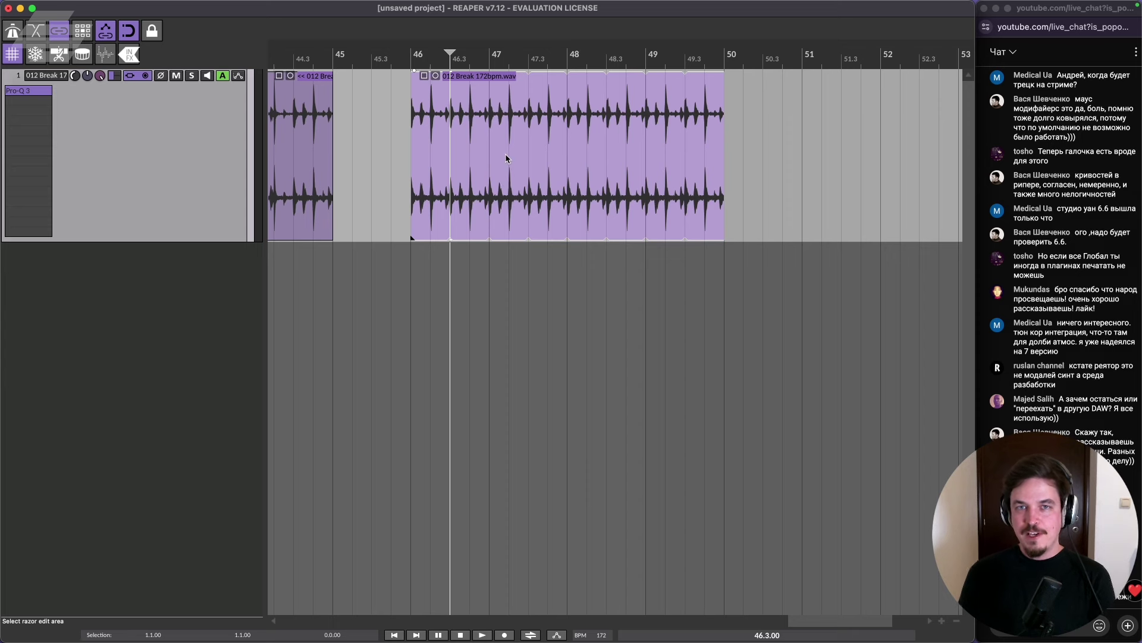
scroll(505, 154, "down", 2)
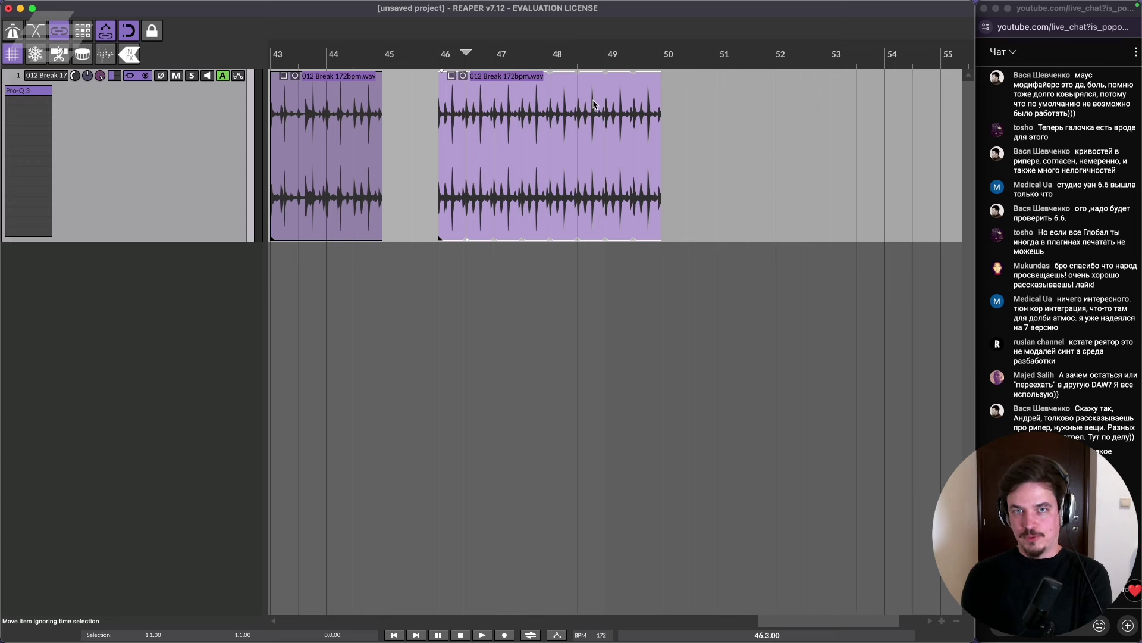
scroll(594, 104, "down", 5)
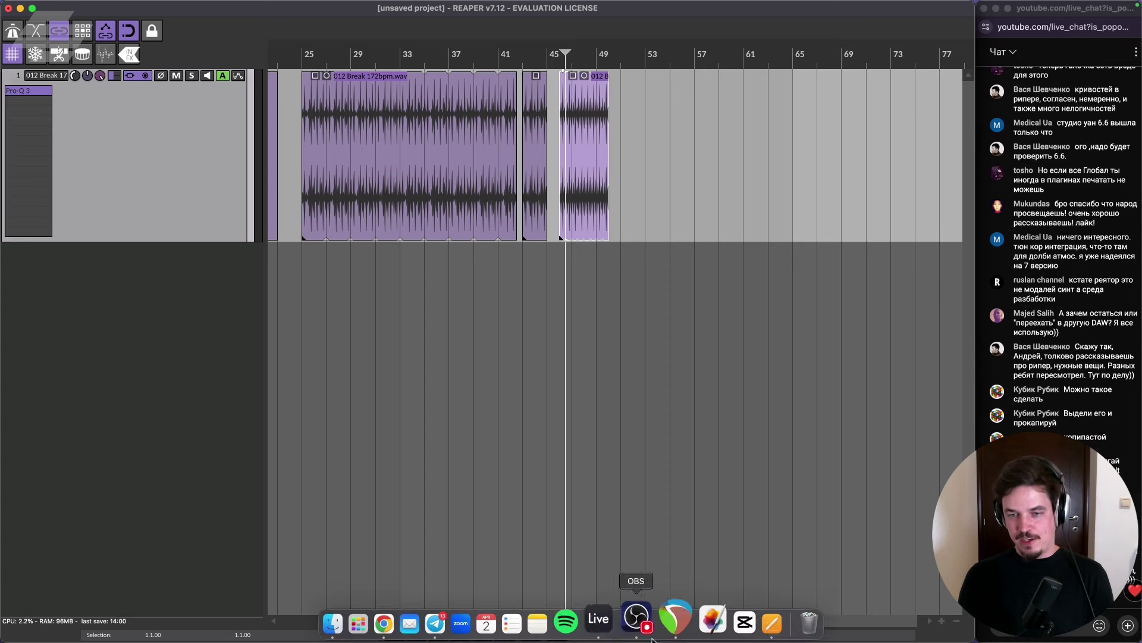
Switch to the Pages notes document and add the line "TUKAN plugins" below "Hotkeys global".
left_click(747, 619)
scroll(589, 597, "down", 5)
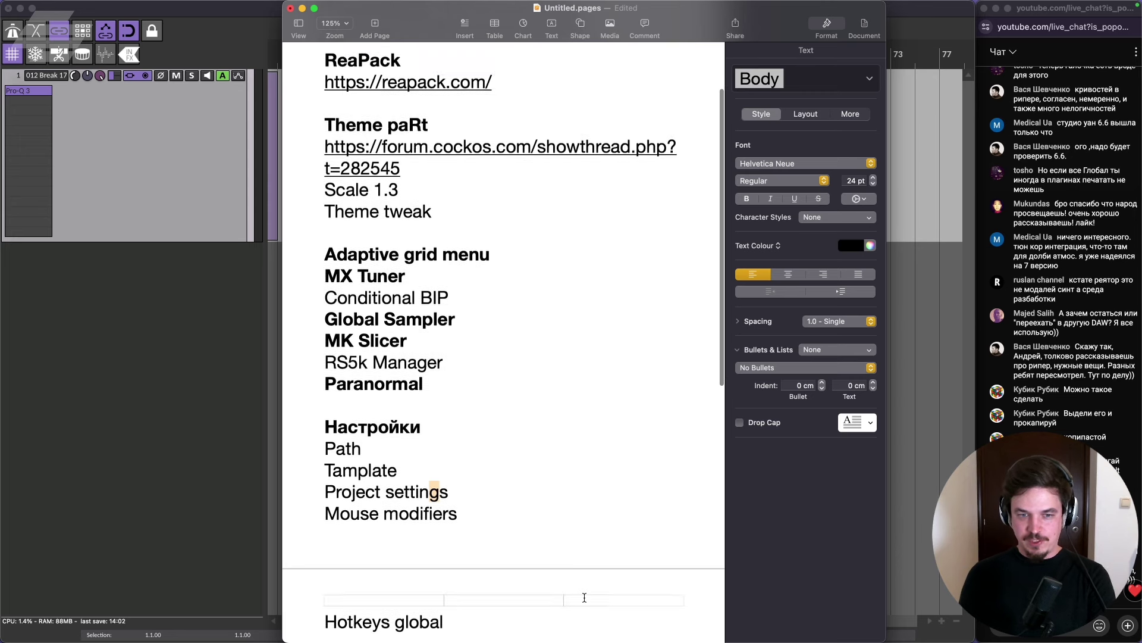
left_click(577, 534)
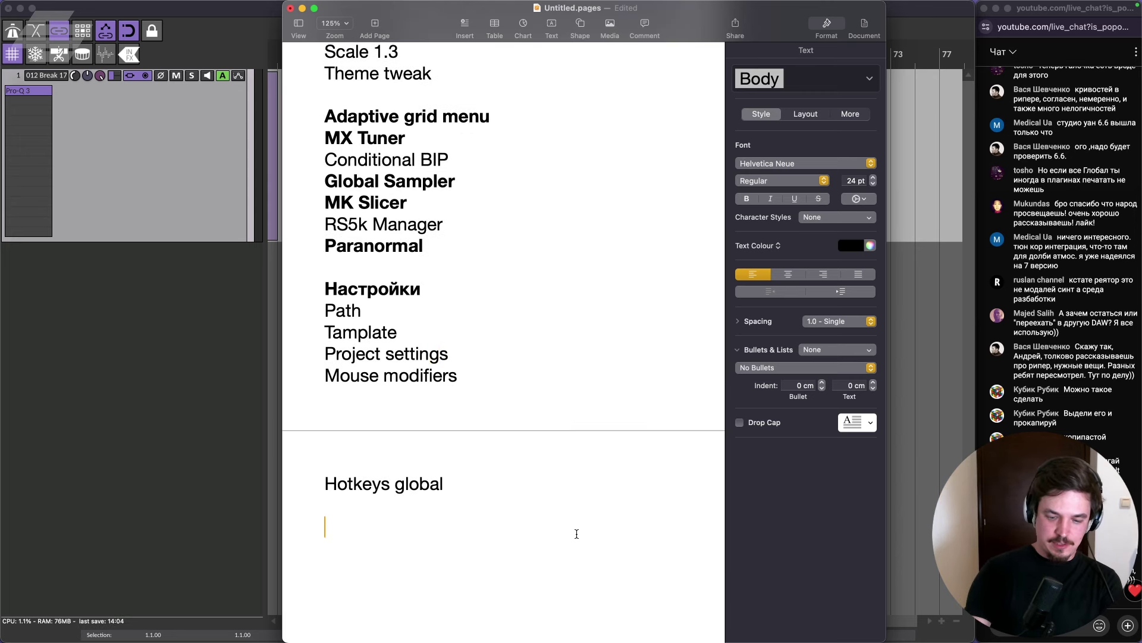
type("TUKAN plugins")
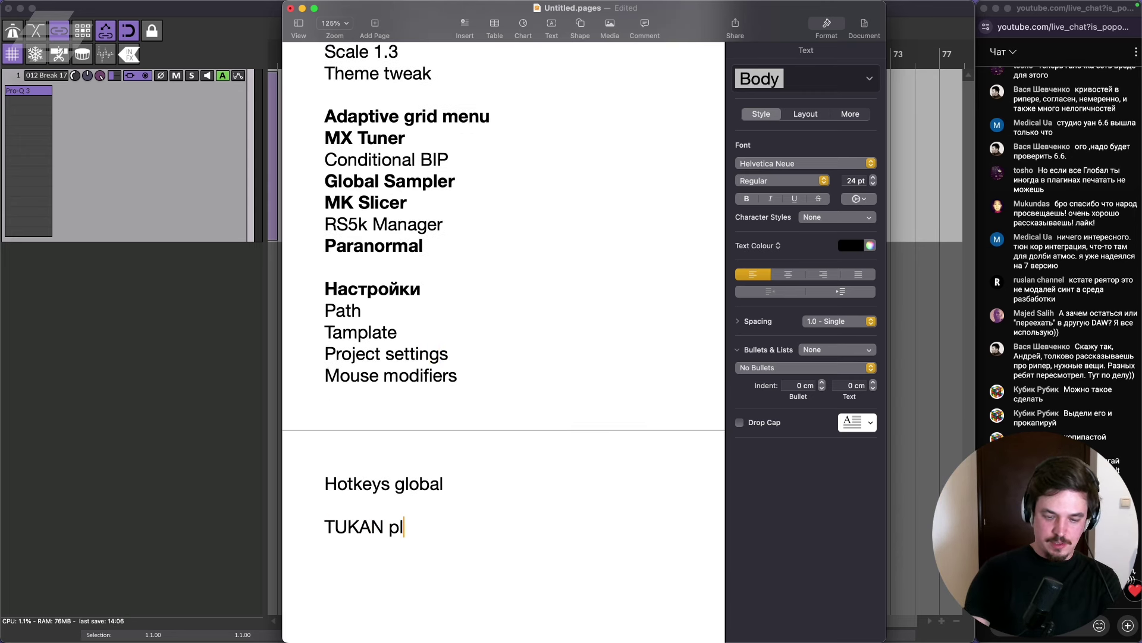
Switch to REAPER and search all plugins in track 1's effect browser for "tukan", with the Developers group collapsed.
left_click(133, 476)
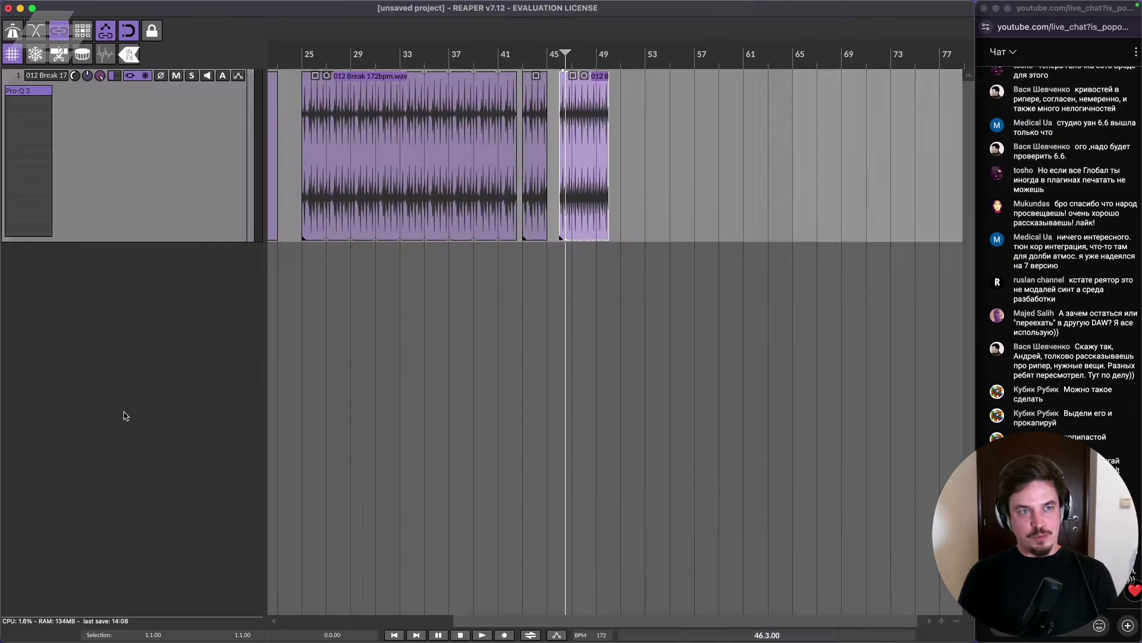
double_click(36, 100)
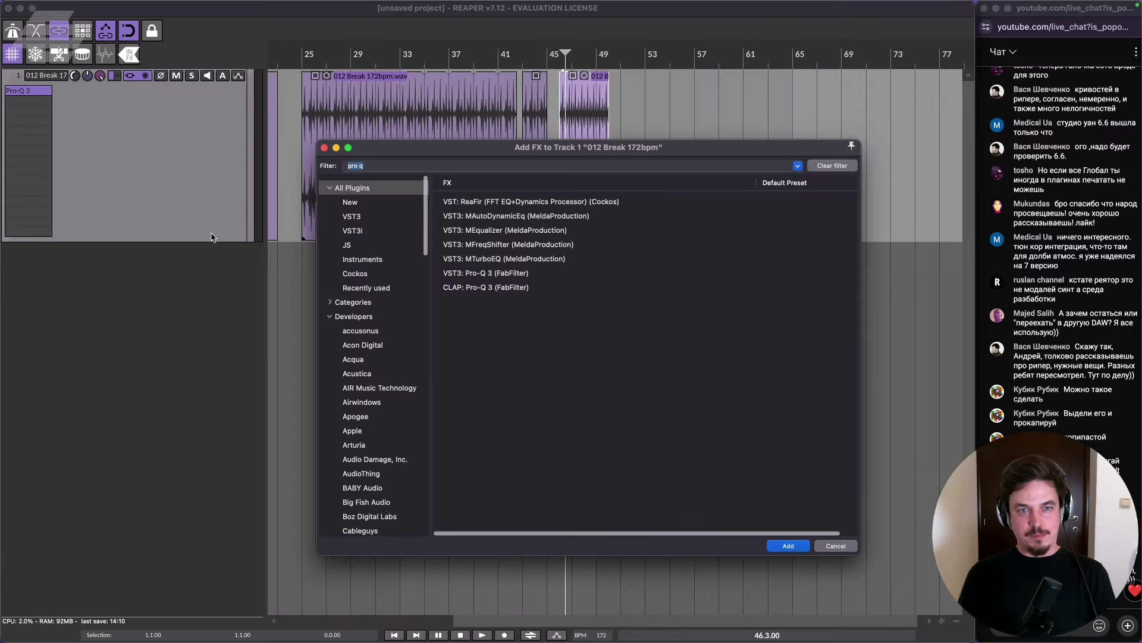
scroll(327, 312, "down", 3)
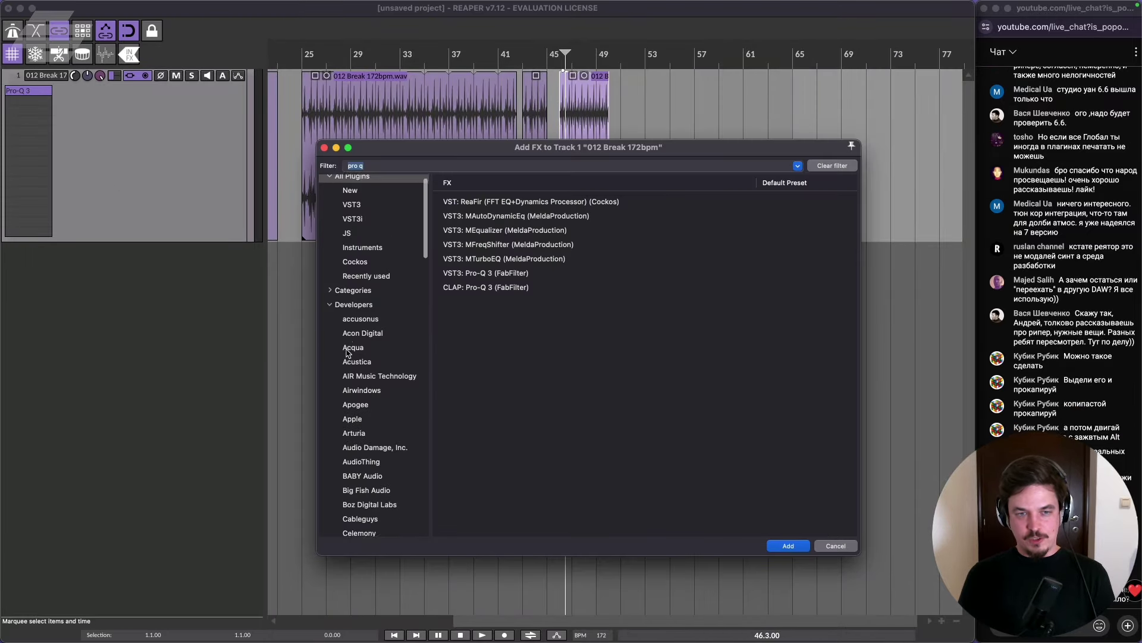
left_click(330, 270)
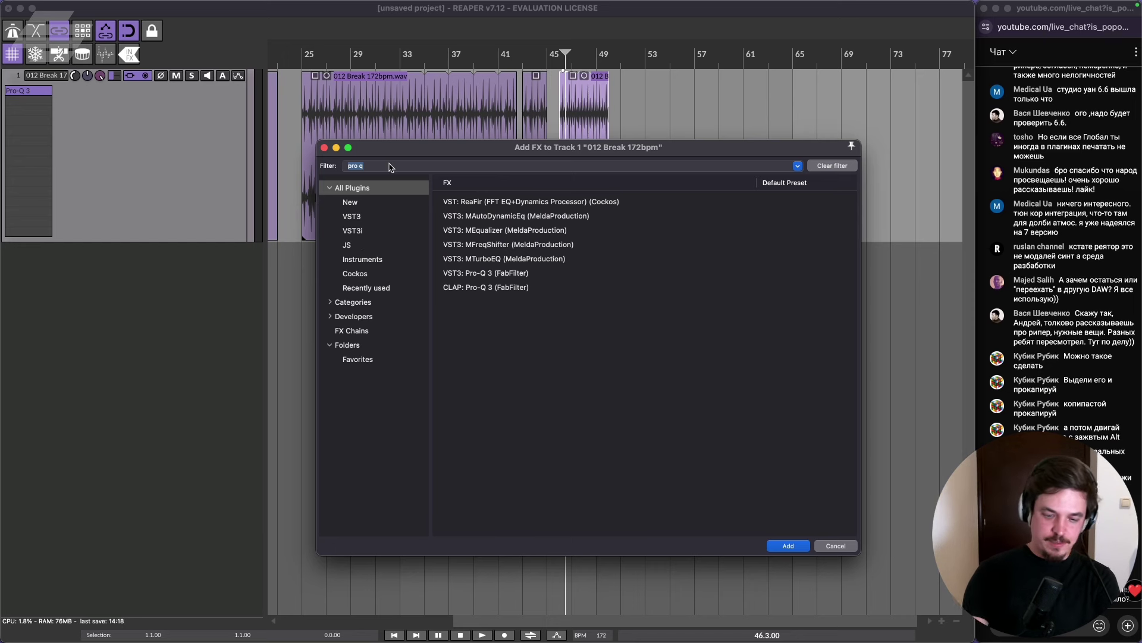
type("tukan")
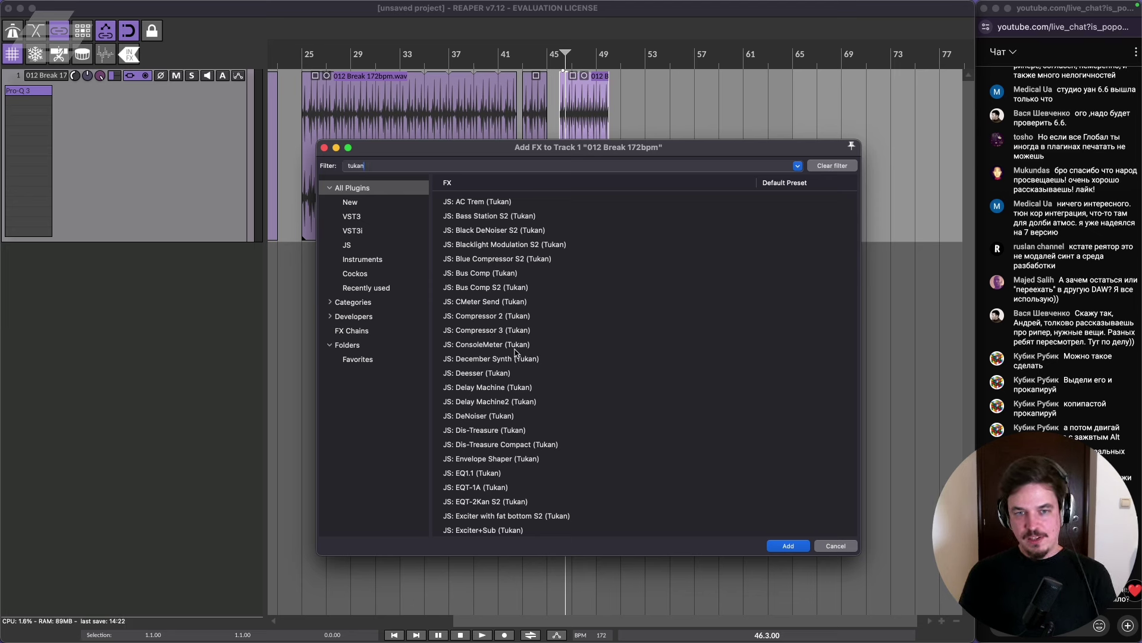
Add the EQ1.1 (Tukan) equalizer to track 1 and move its window clear of the track's effect list.
scroll(516, 366, "down", 5)
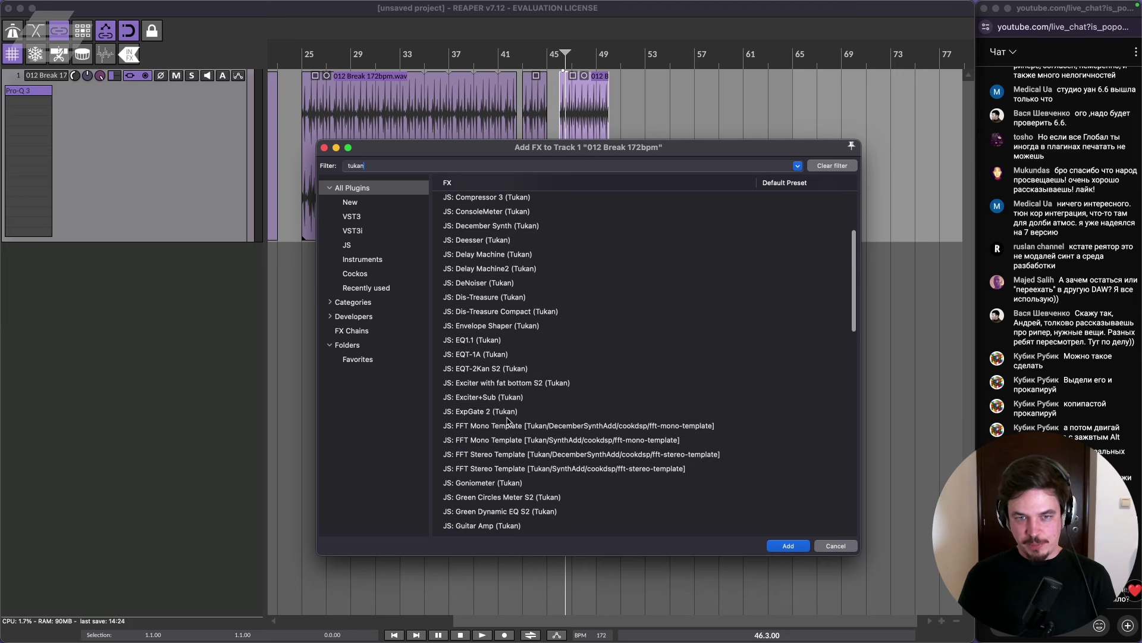
scroll(488, 426, "down", 1)
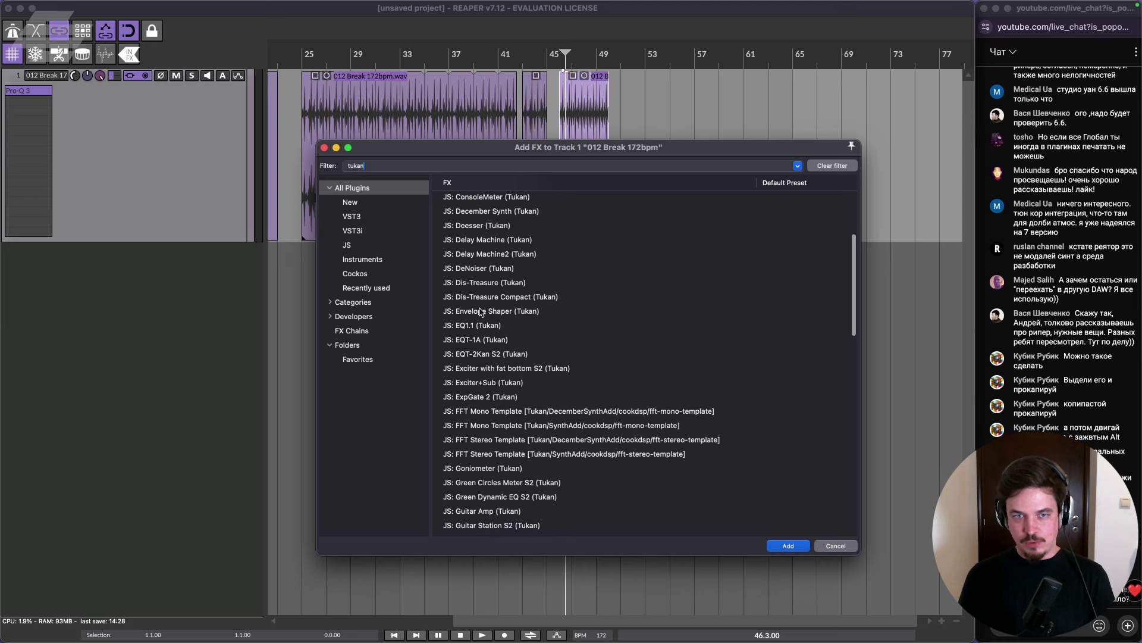
left_click(487, 325)
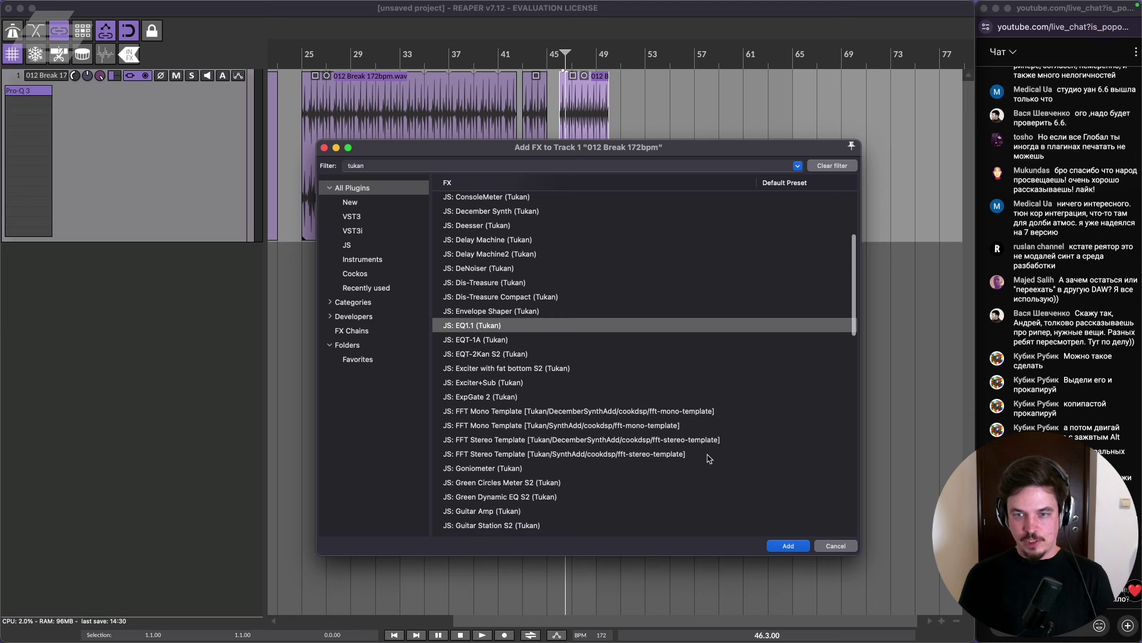
left_click(795, 550)
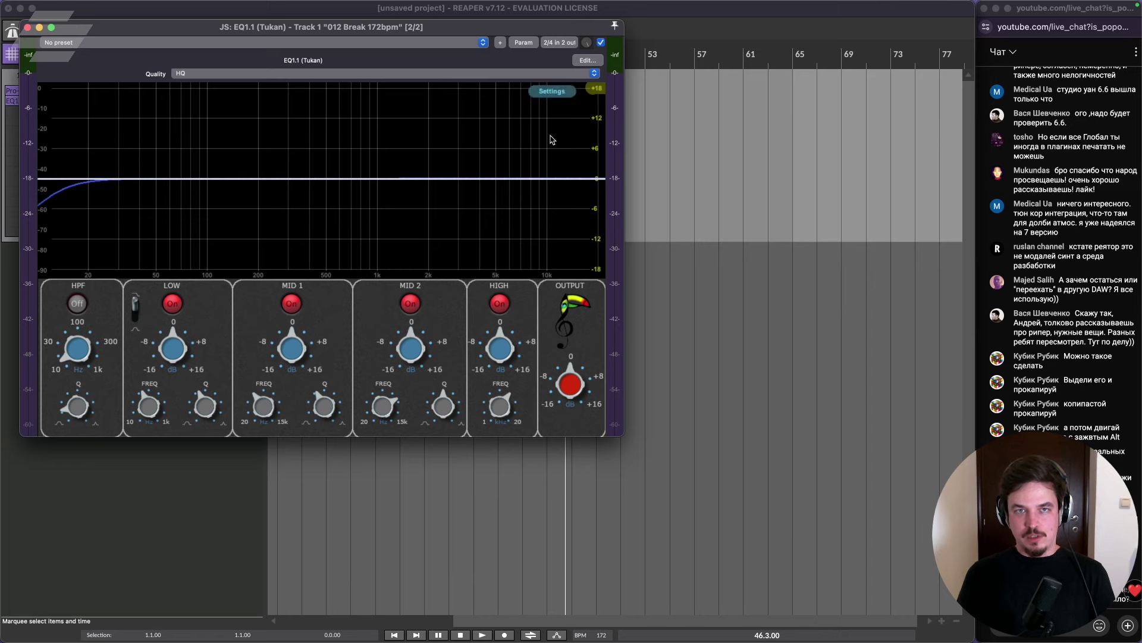
left_click_drag(512, 31, 693, 263)
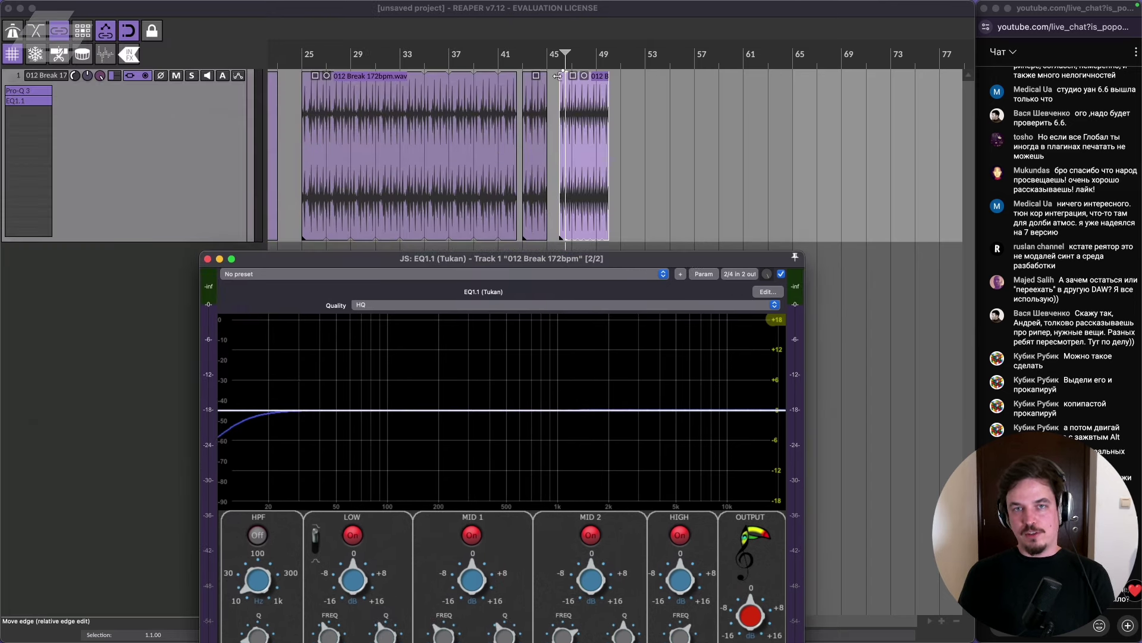
left_click_drag(561, 259, 524, 177)
key("=")
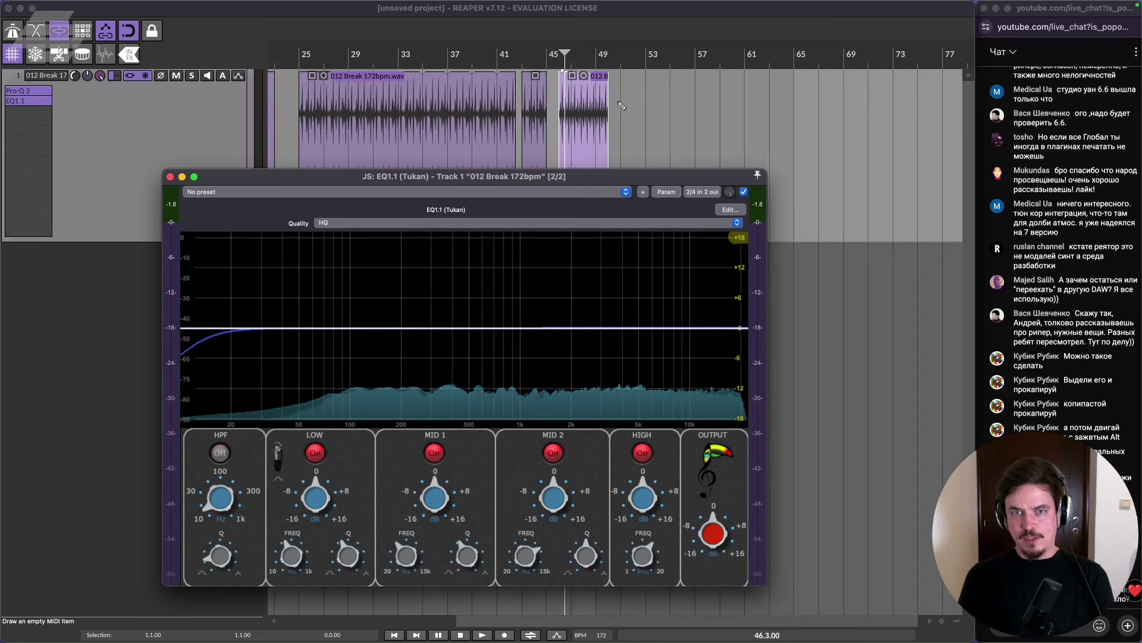
Add the Lexikan 2 (Tukan) reverb to track 1 and move its window above the EQ1.1 window.
double_click(31, 111)
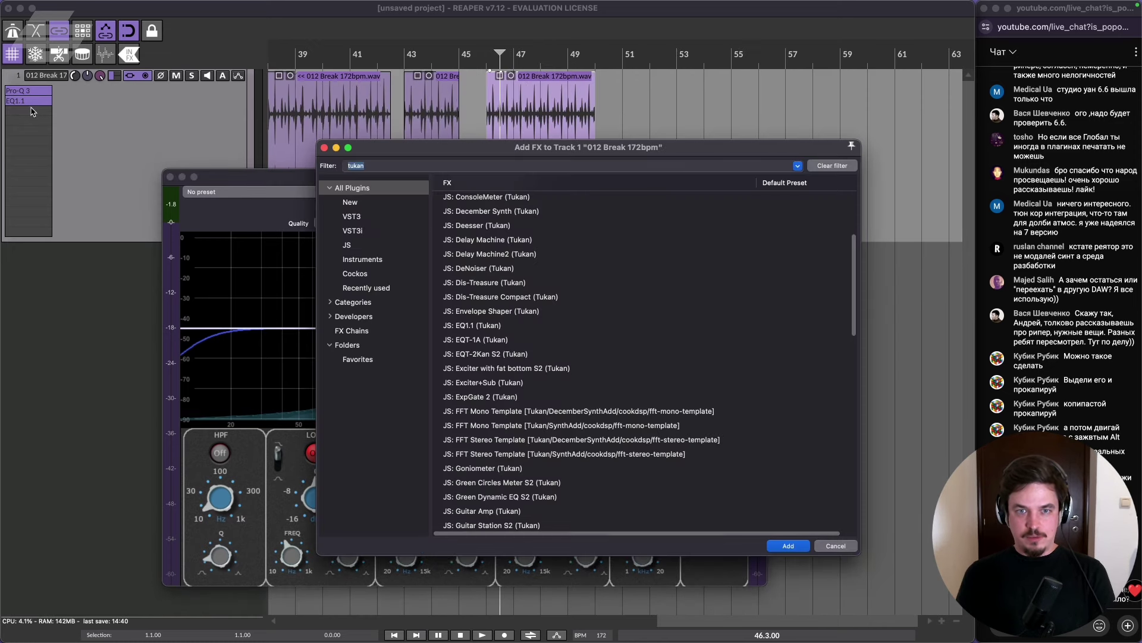
scroll(473, 342, "down", 3)
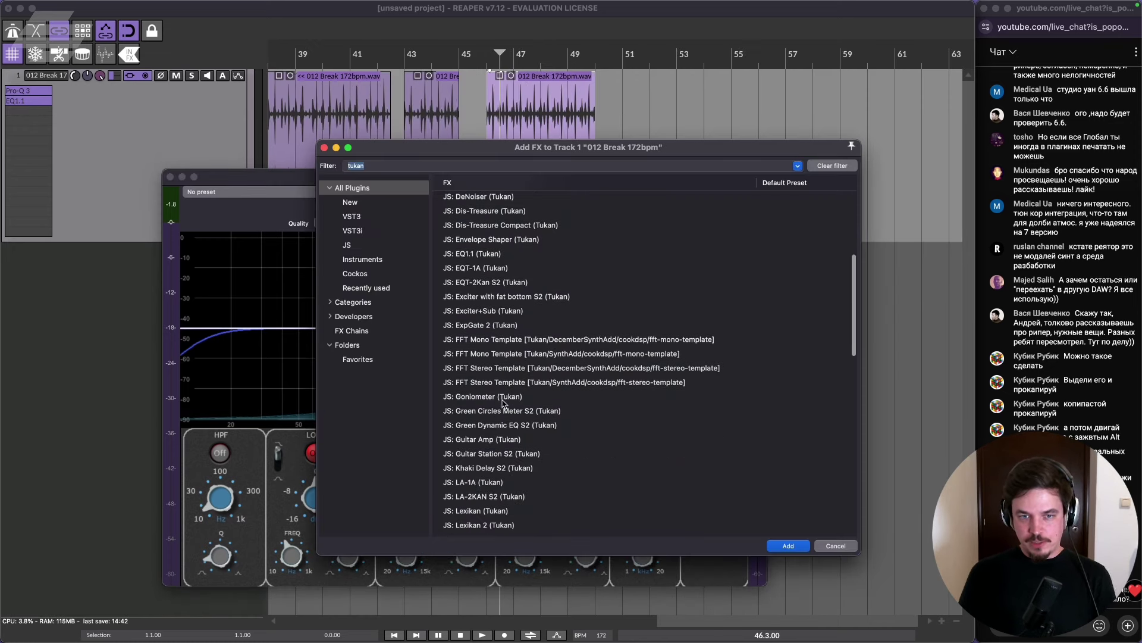
scroll(502, 441, "down", 2)
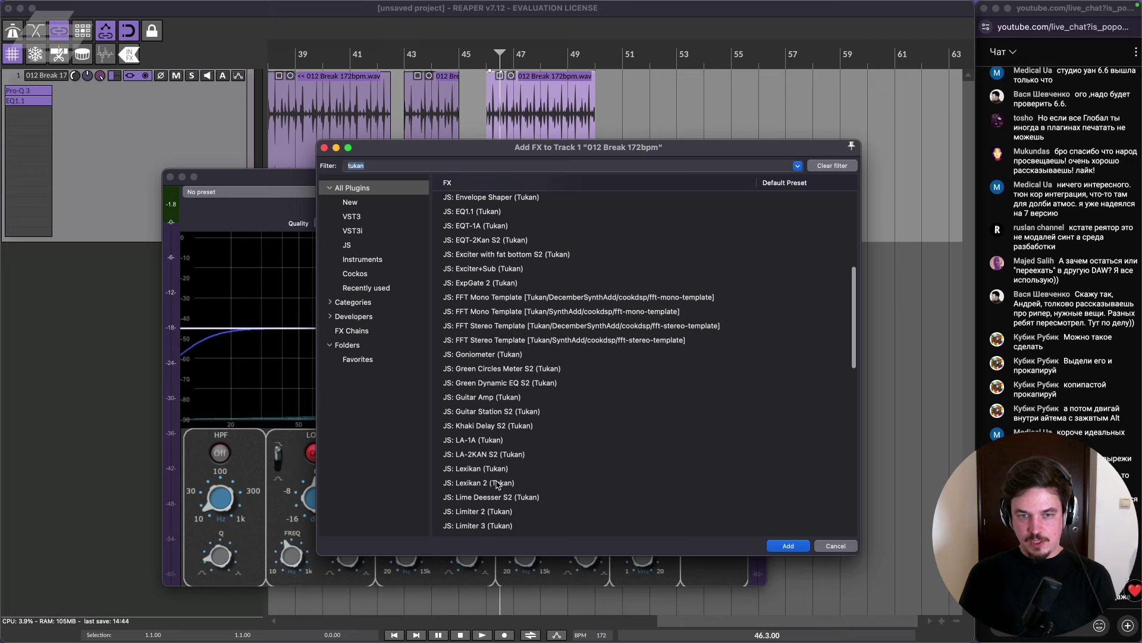
double_click(499, 484)
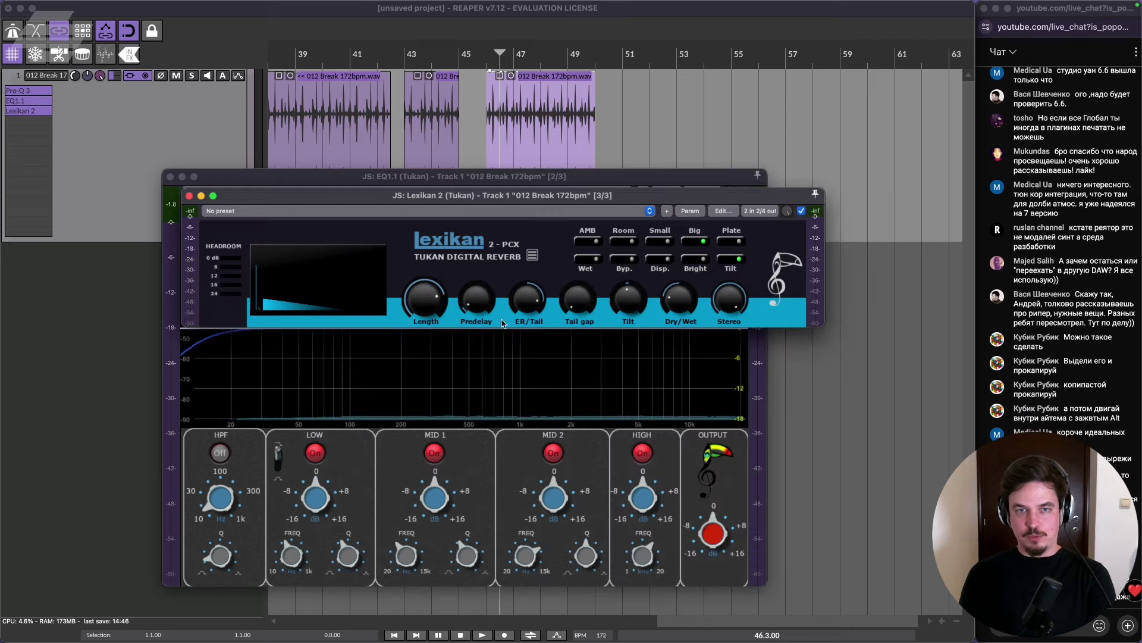
left_click_drag(495, 201, 632, 25)
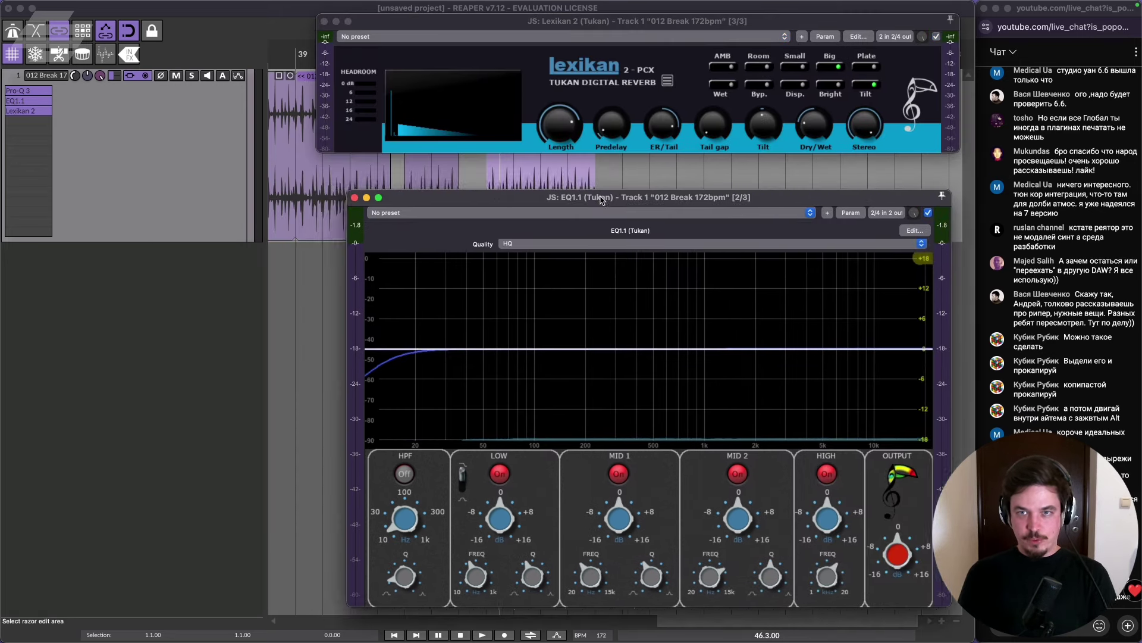
Add the NC76 (Tukan) limiting amplifier to track 1 and move its window away from the EQ1.1 window.
double_click(29, 122)
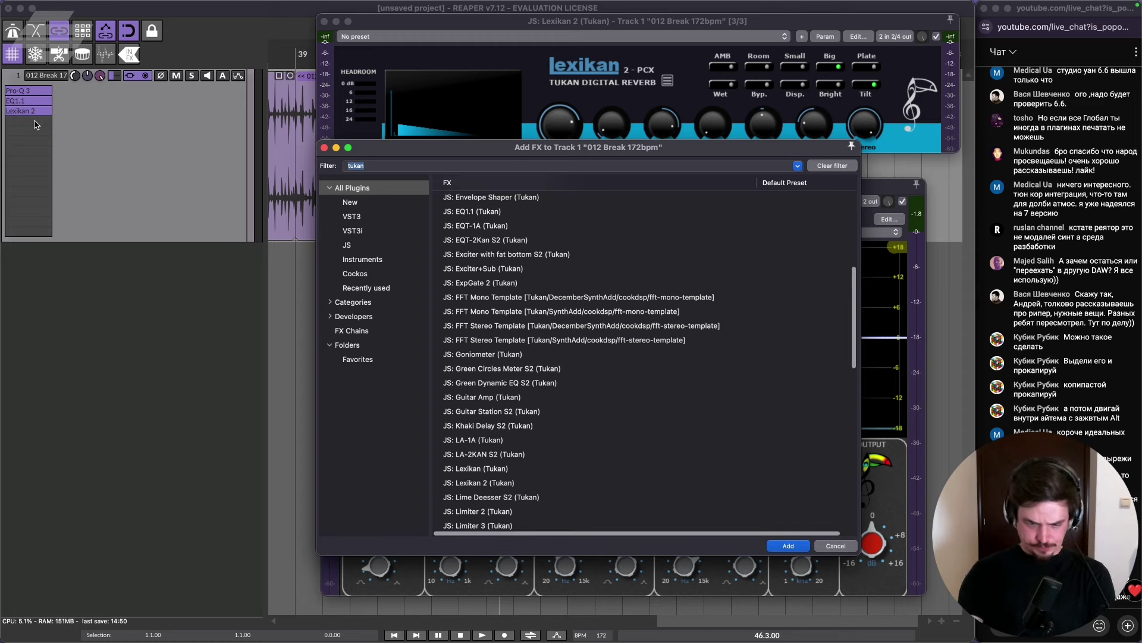
scroll(512, 344, "down", 5)
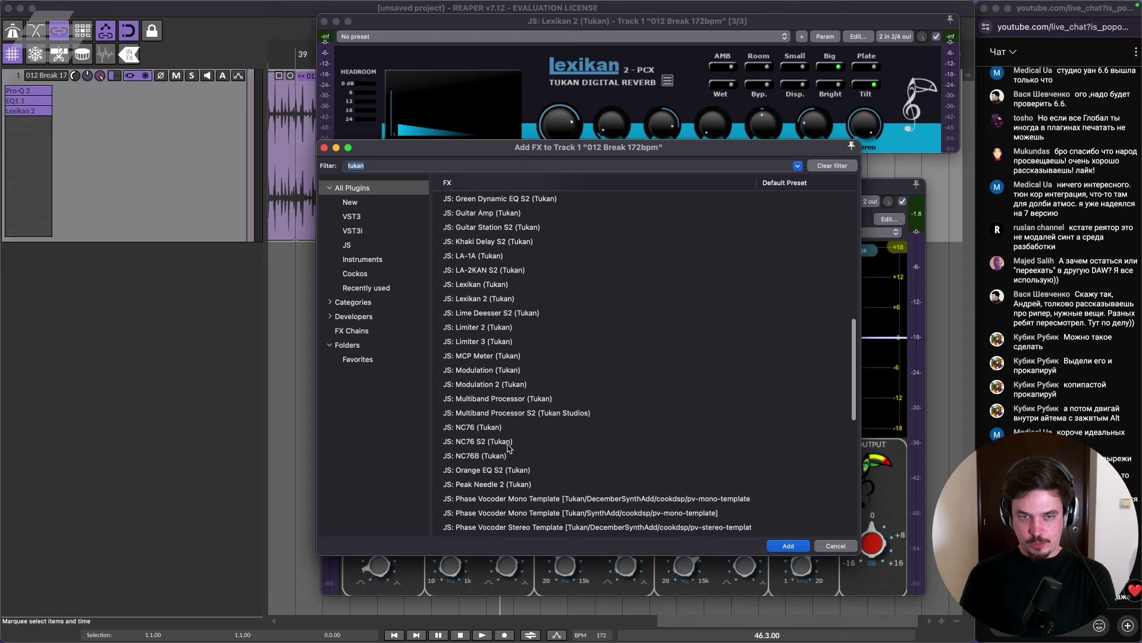
double_click(489, 428)
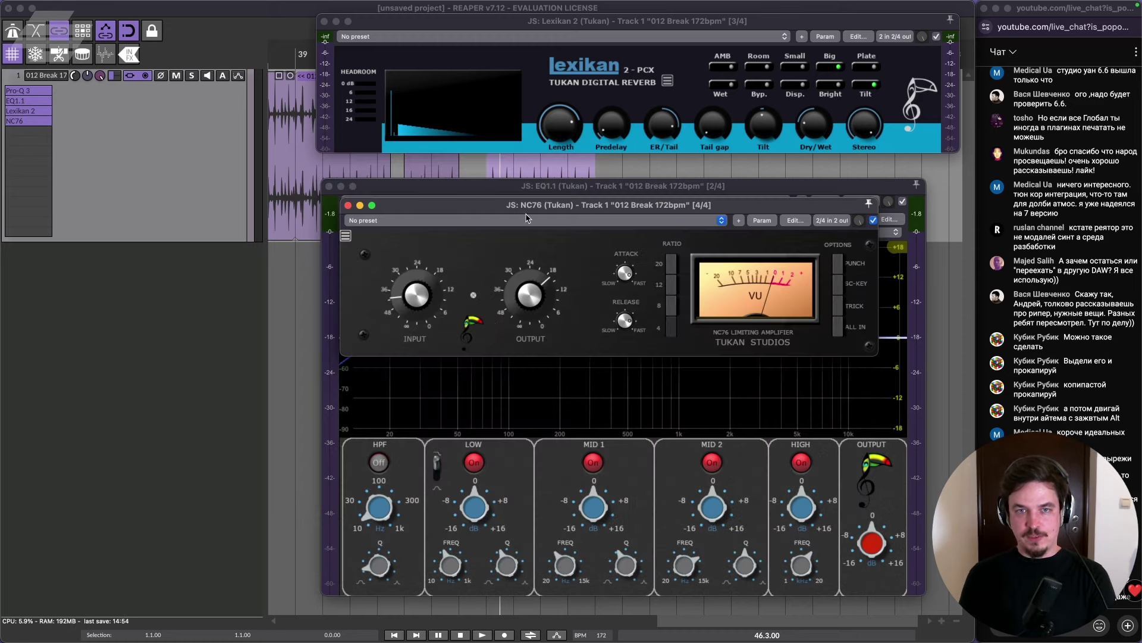
left_click_drag(592, 188, 202, 106)
left_click(176, 95)
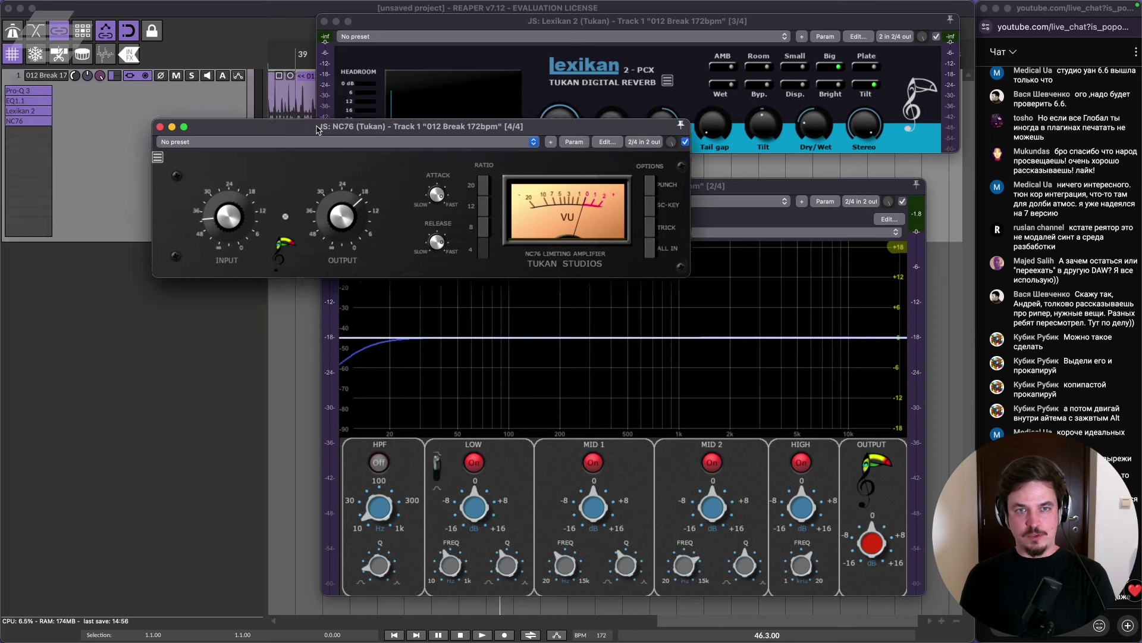
Add the VCA Compressor S2 (Tukan) to track 1 and move its window beside the EQ1.1 window.
double_click(18, 136)
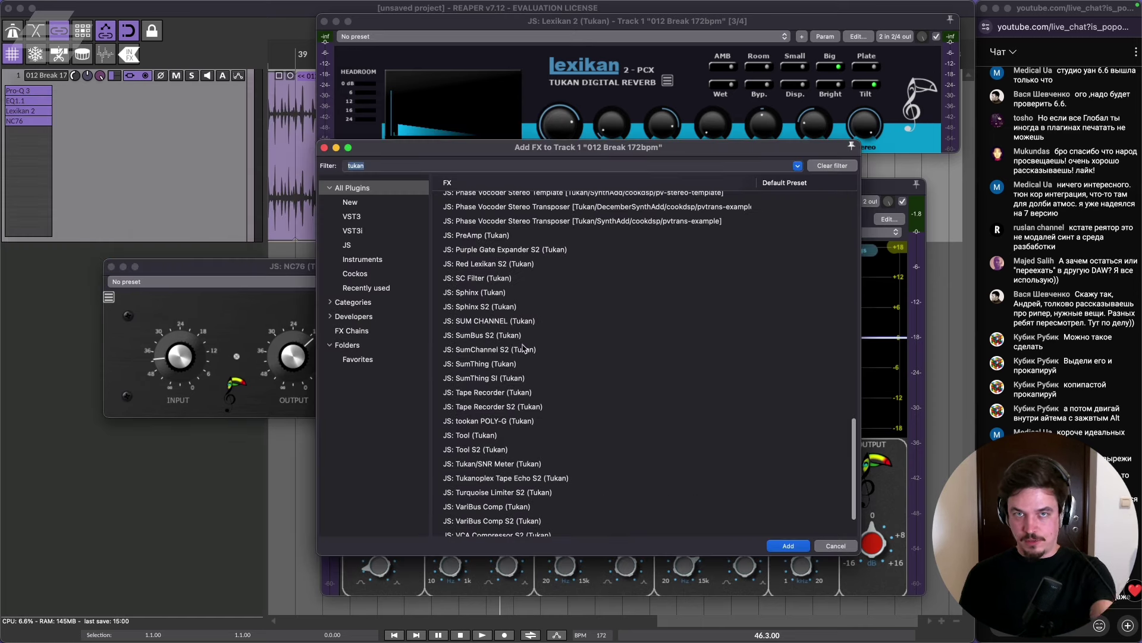
scroll(524, 344, "down", 3)
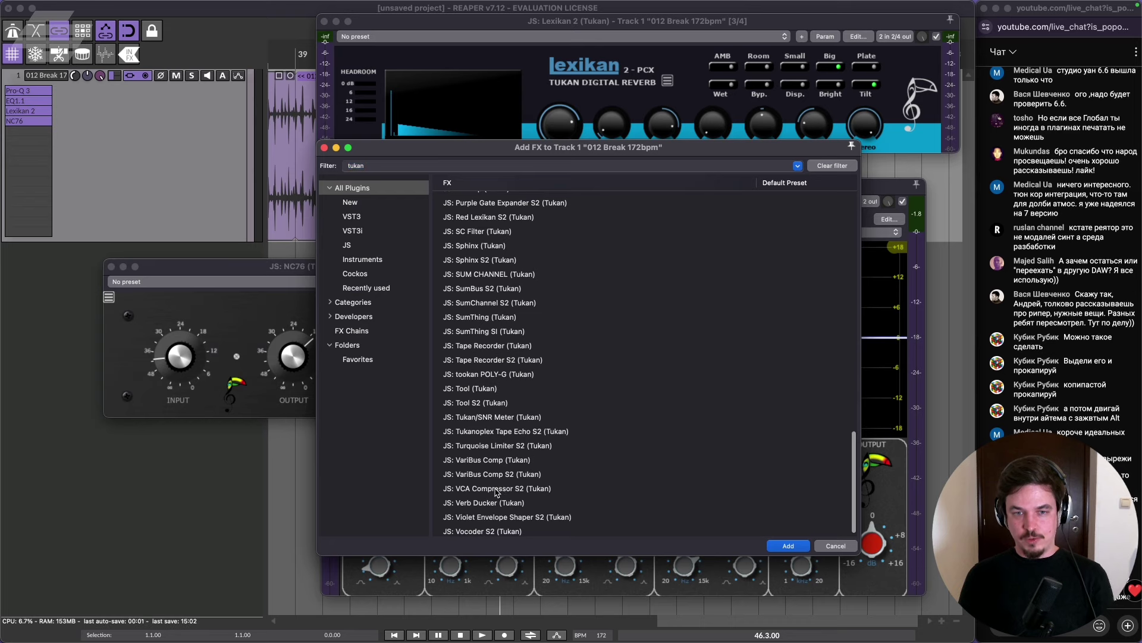
left_click(498, 489)
key("Return")
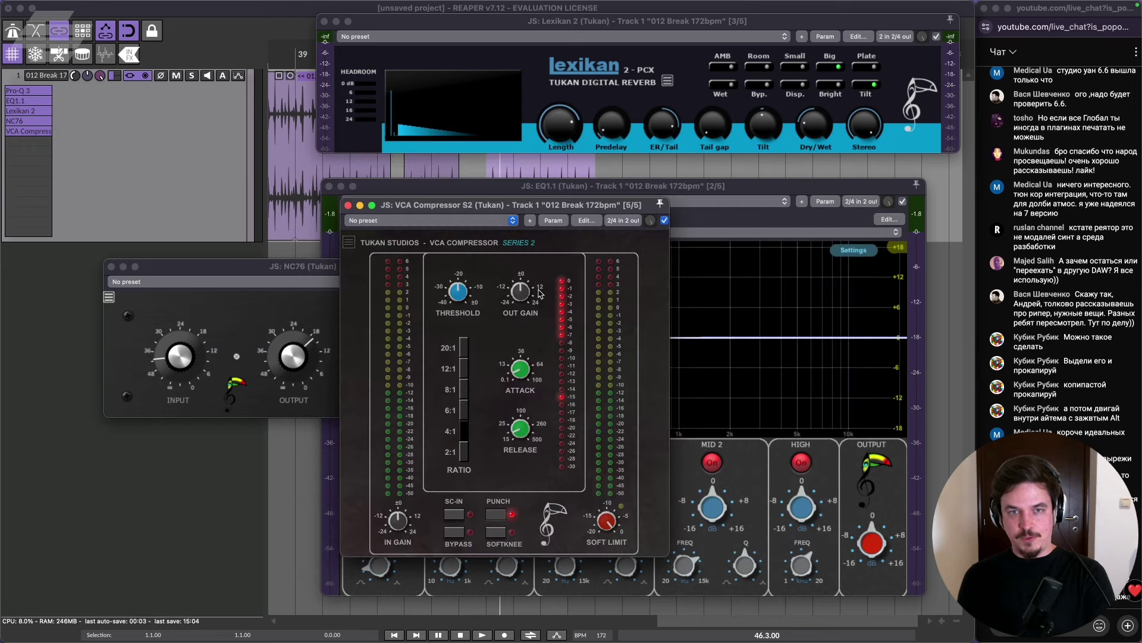
left_click_drag(531, 196, 176, 250)
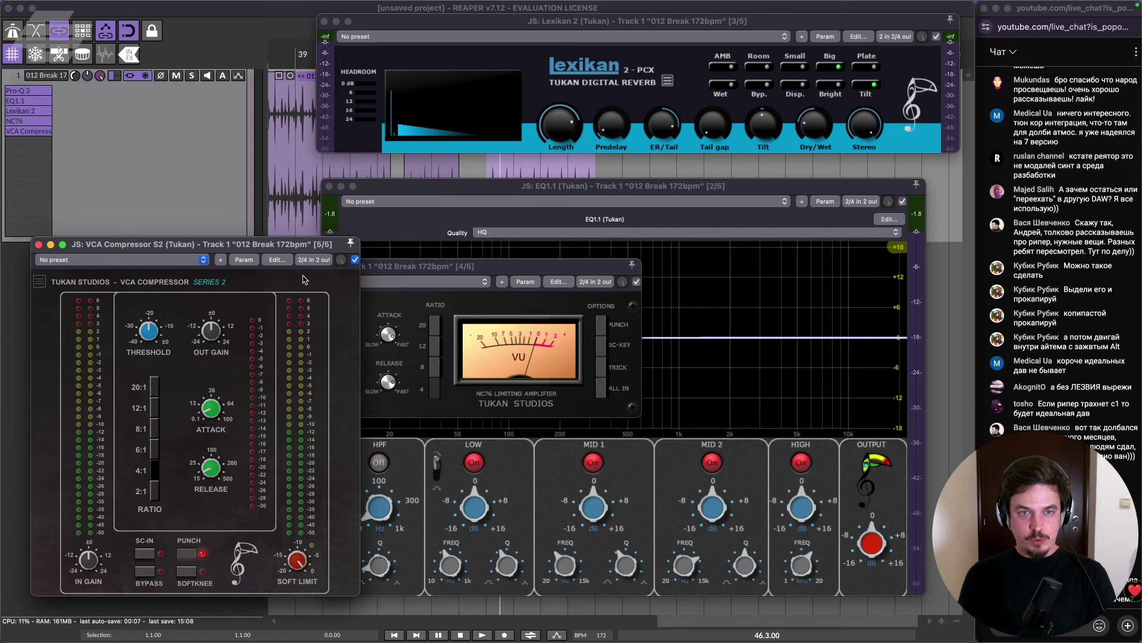
Arrange the NC76 window above the VCA Compressor S2 and EQ1.1 windows, with those two side by side.
left_click_drag(417, 266, 499, 96)
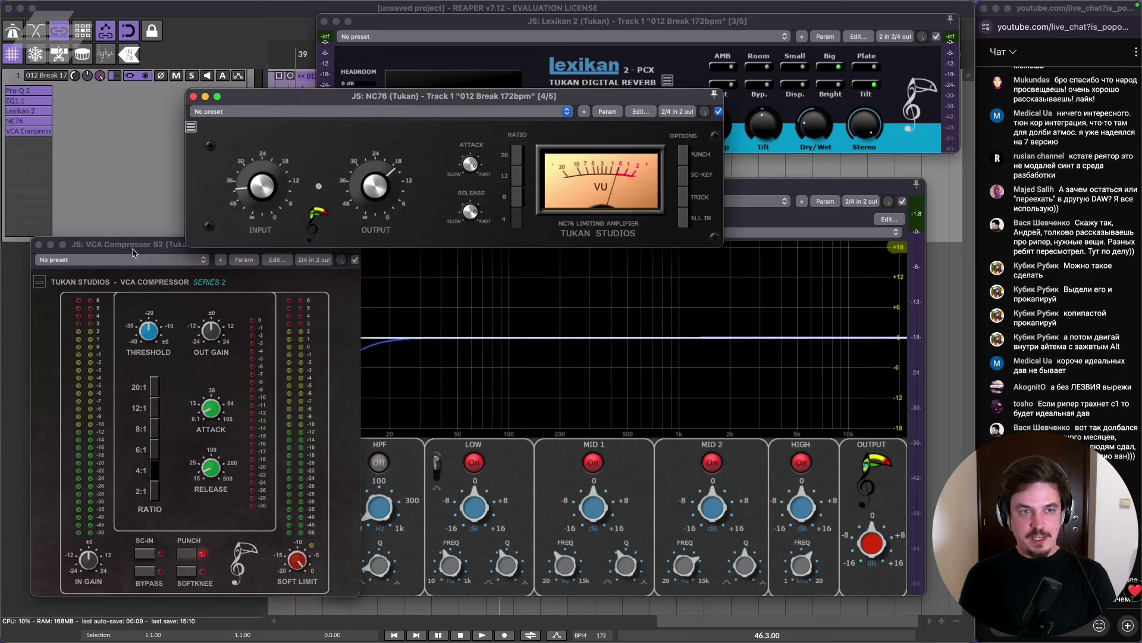
left_click_drag(137, 245, 101, 259)
left_click_drag(761, 198, 794, 191)
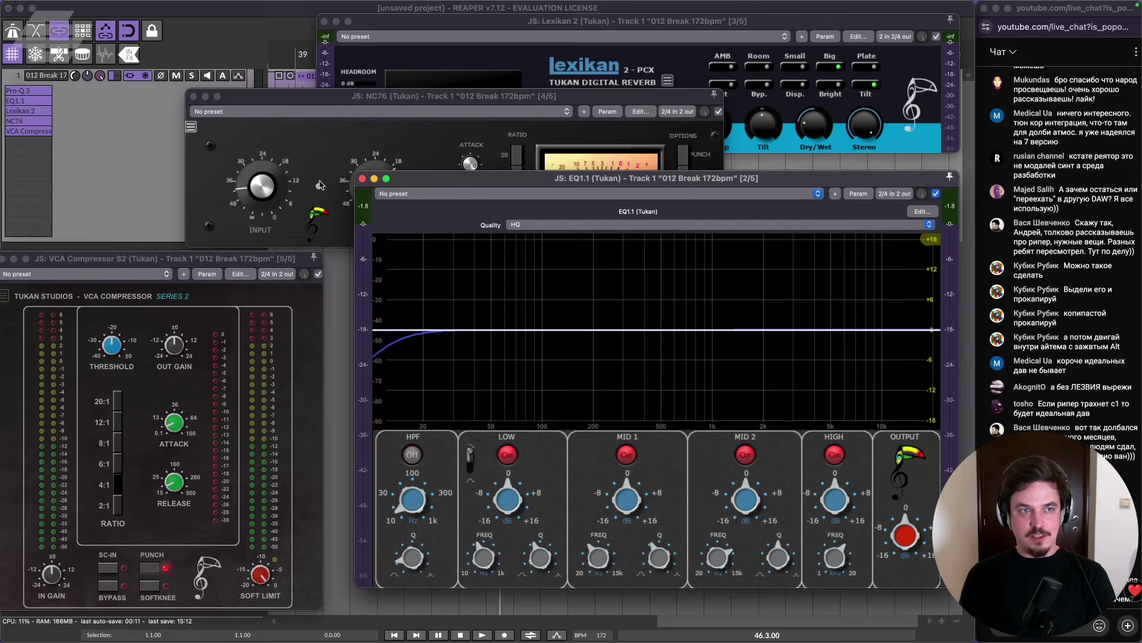
left_click_drag(280, 95, 244, 94)
left_click_drag(162, 256, 188, 258)
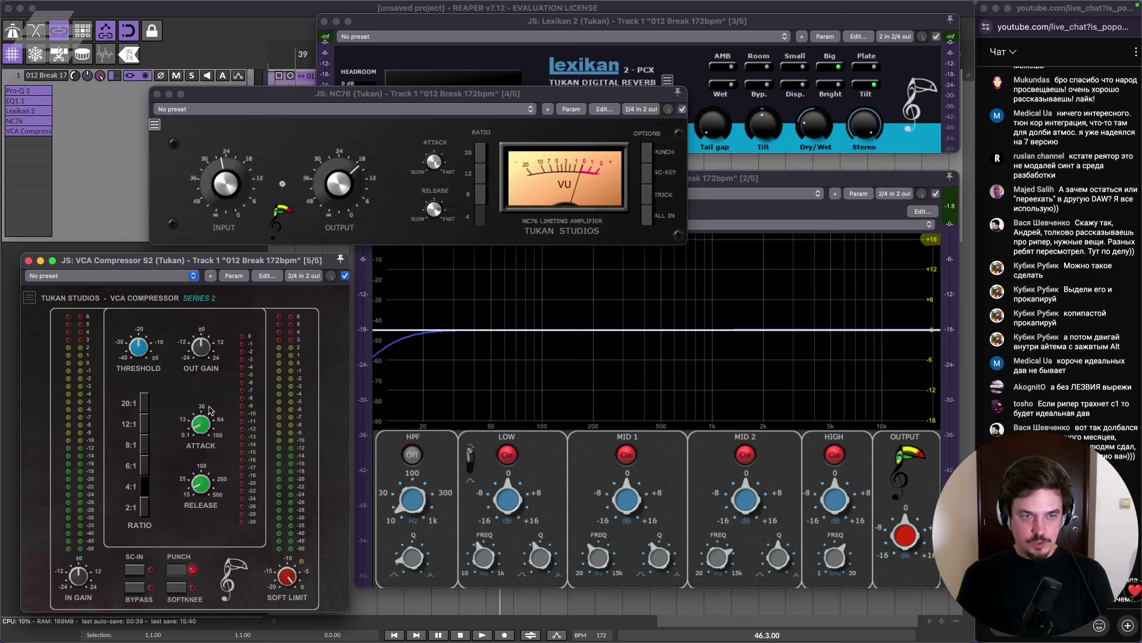
mouse_move(208, 414)
left_click_drag(208, 414, 206, 424)
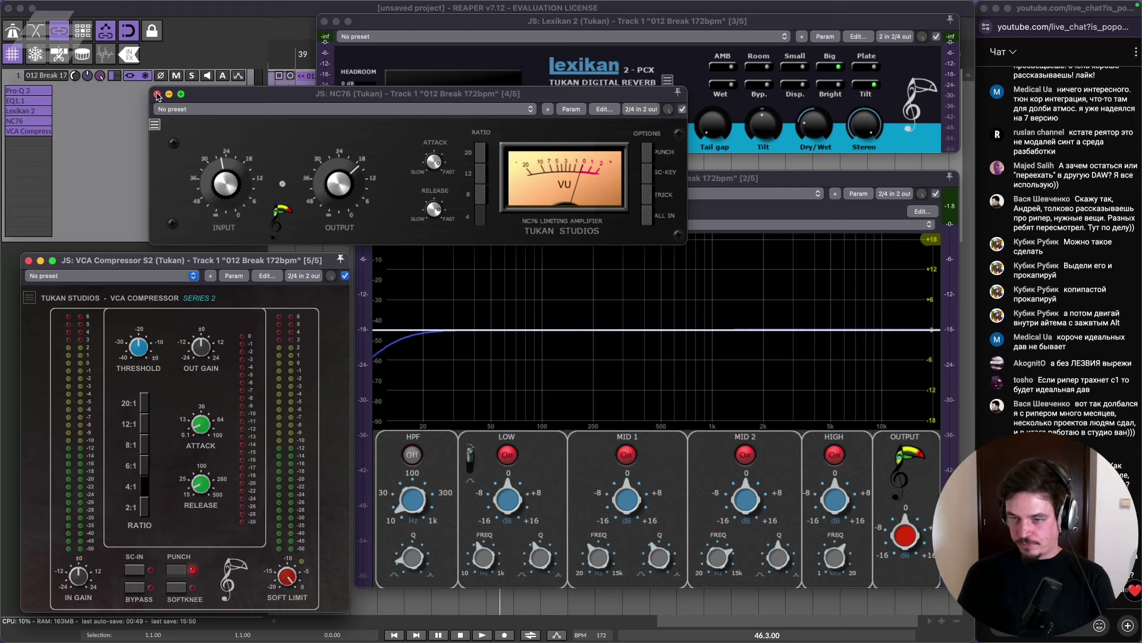
Remove VCA Compressor S2, NC76, Lexikan 2 and EQ1.1 from track 1, keeping only Pro-Q 3.
left_click(29, 132, "alt")
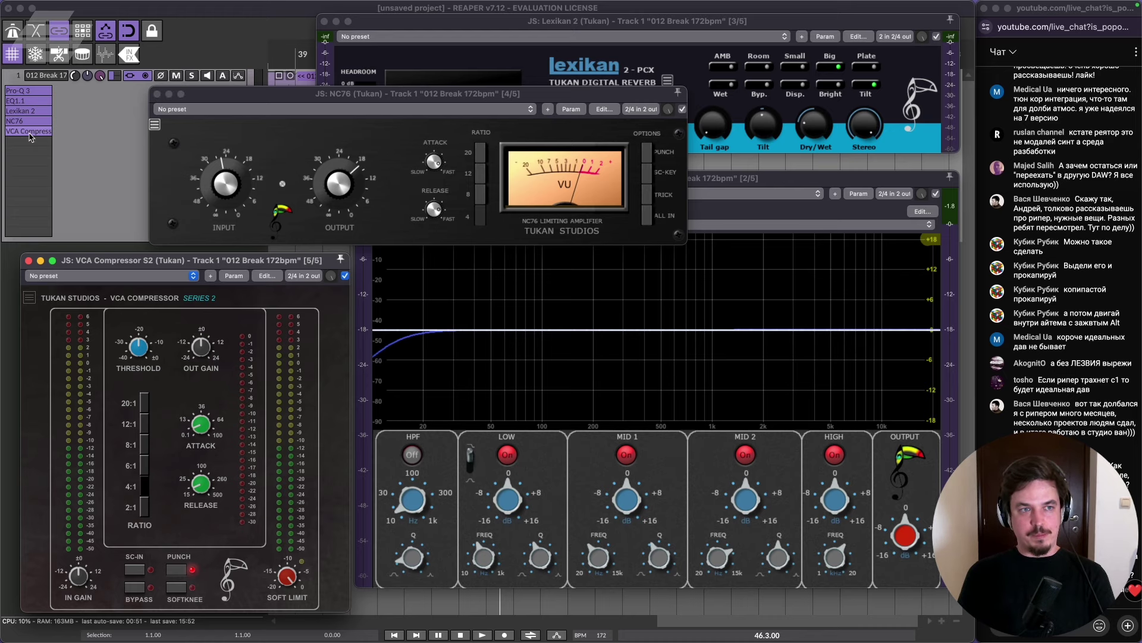
left_click(33, 122, "alt")
left_click(30, 111, "alt")
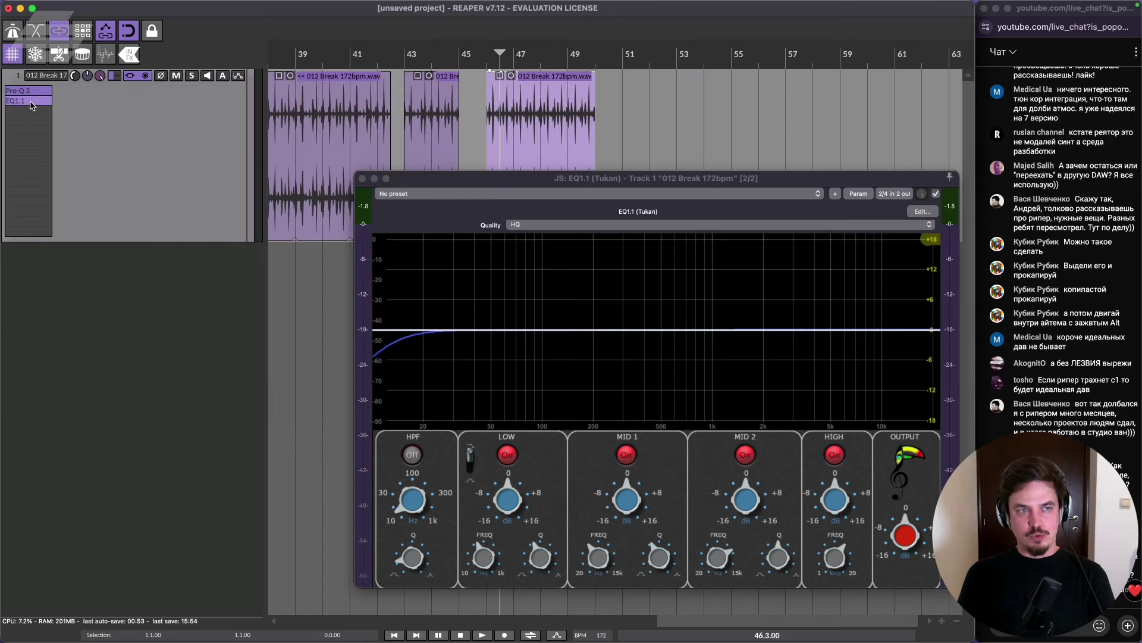
left_click(31, 100, "alt")
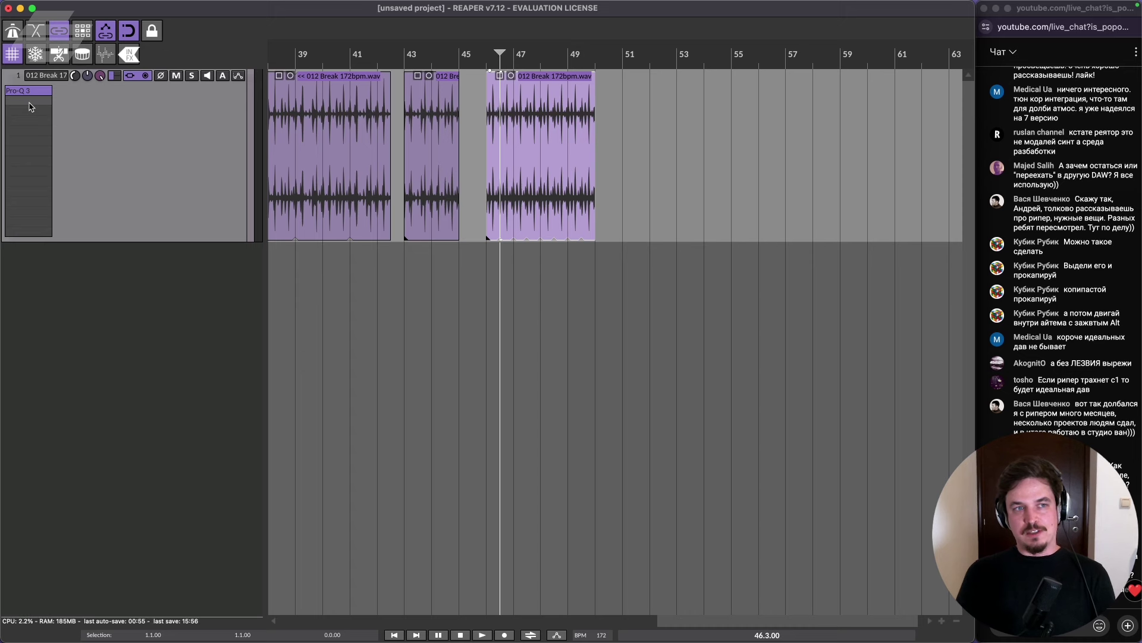
Limit track 1's effect browser to the Cockos plugins and search them for "re".
double_click(31, 106)
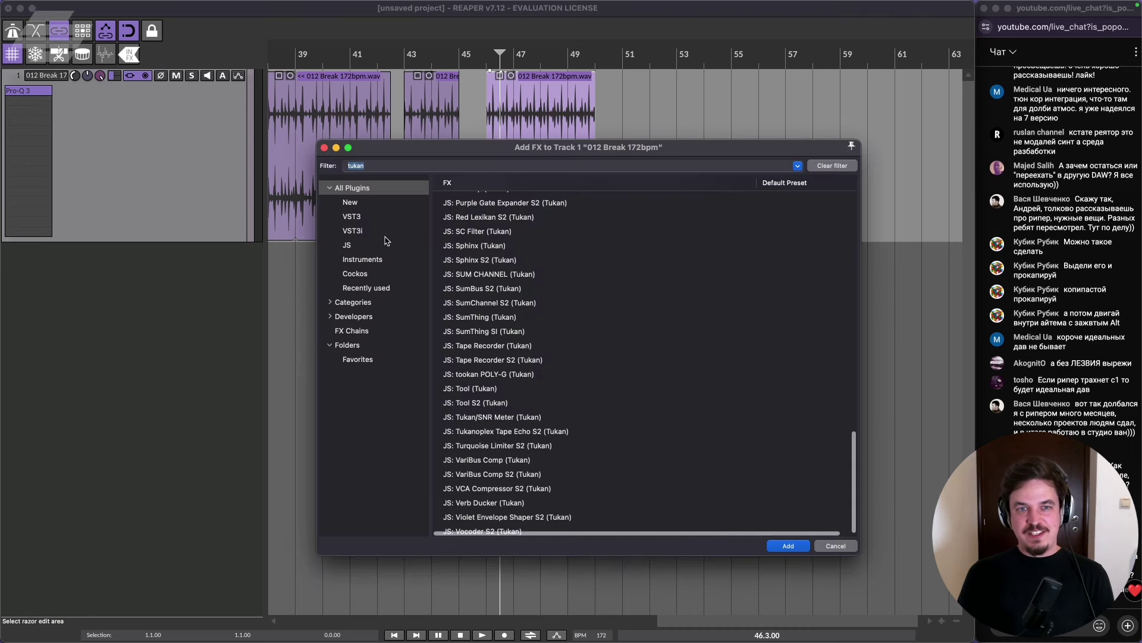
left_click(366, 272)
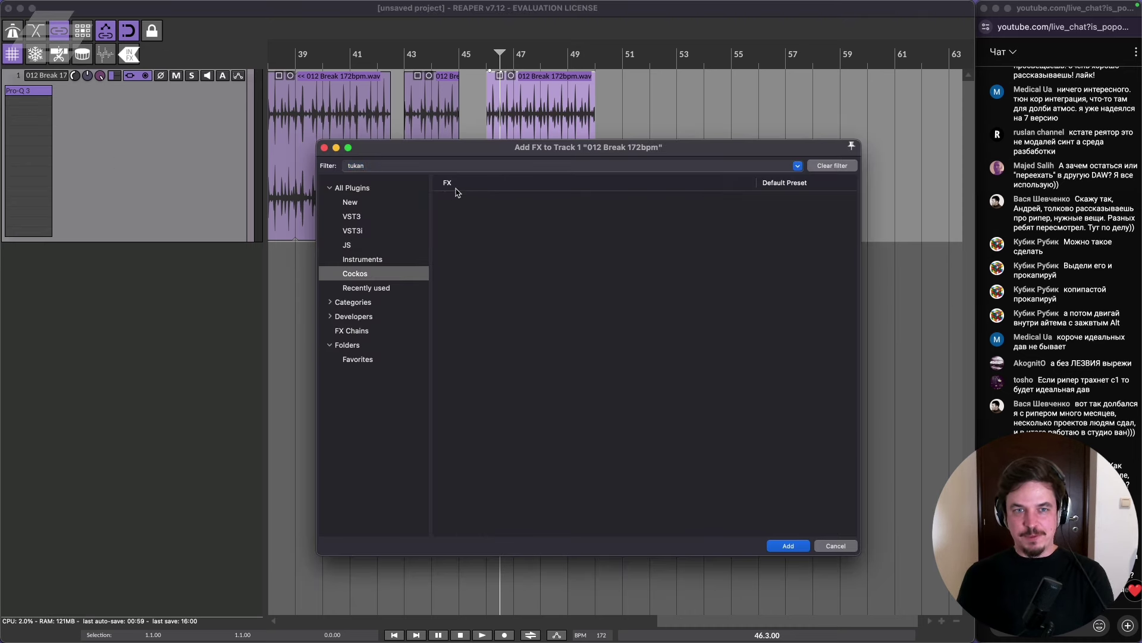
double_click(357, 165)
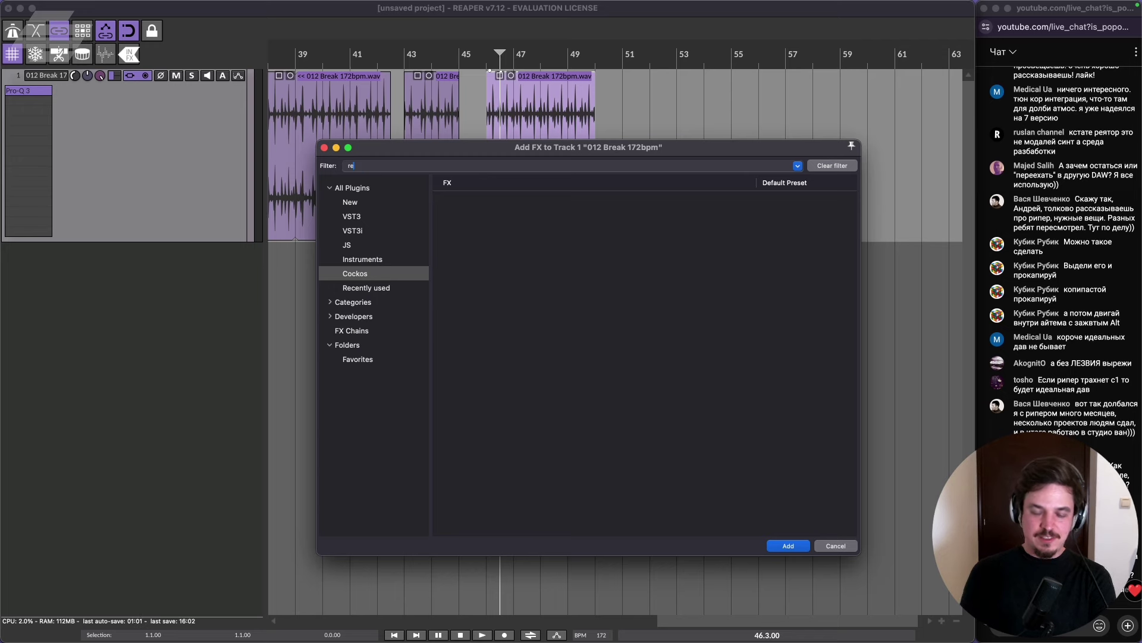
type("re")
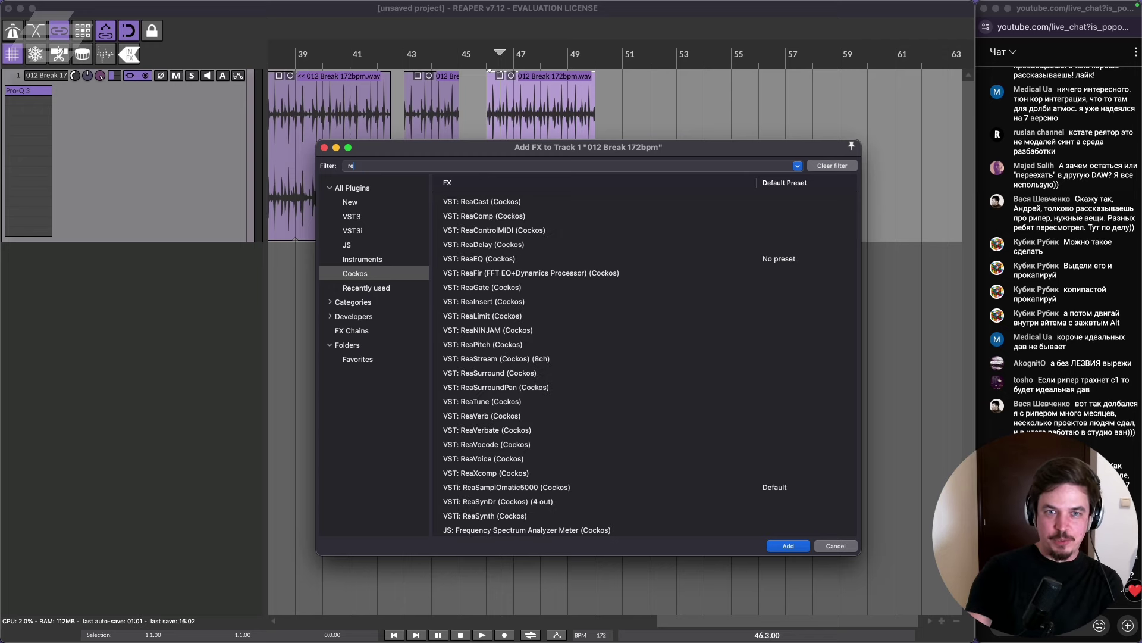
Add the Cockos ReaComp and ReaEQ effects to track 1 and move their windows over the arrange area.
double_click(515, 216)
left_click_drag(274, 28, 574, 262)
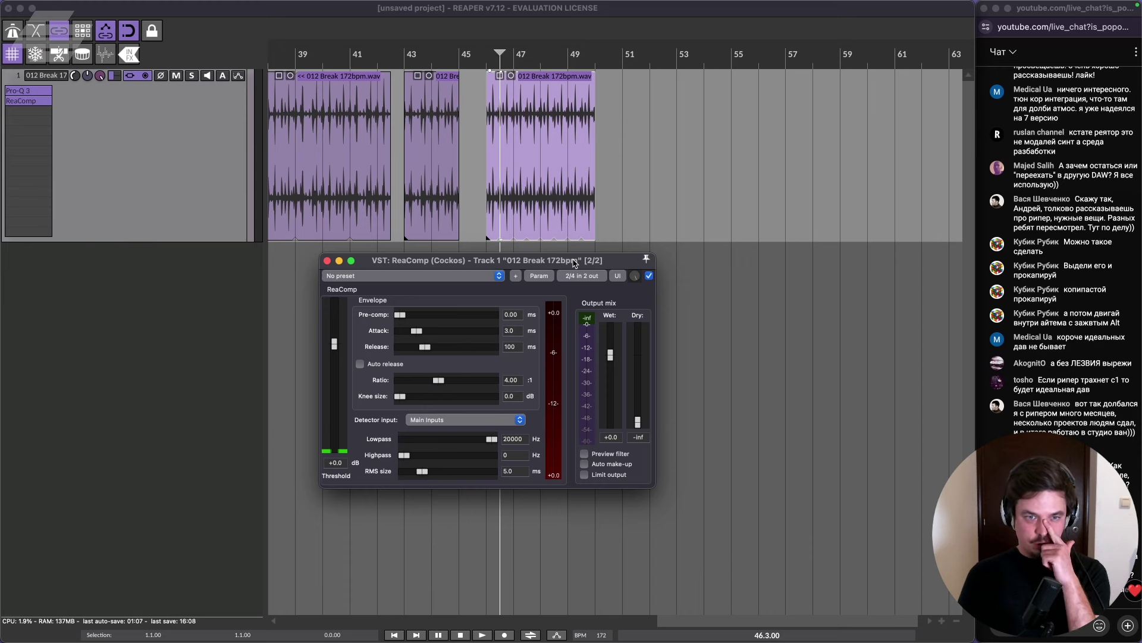
left_click(33, 112)
type("rea")
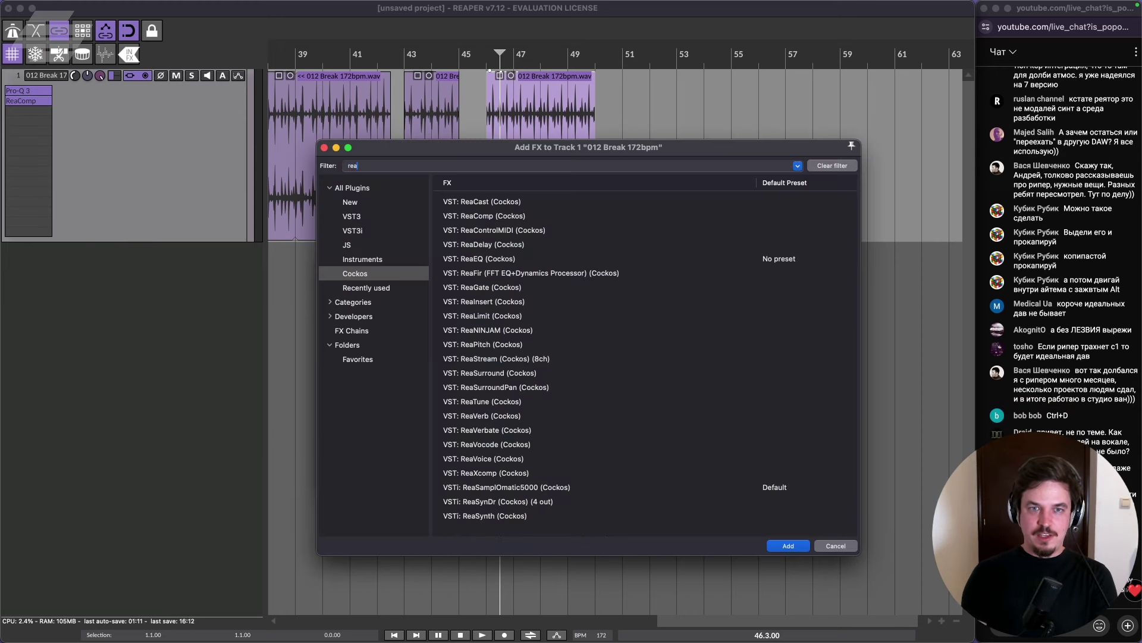
type("q=")
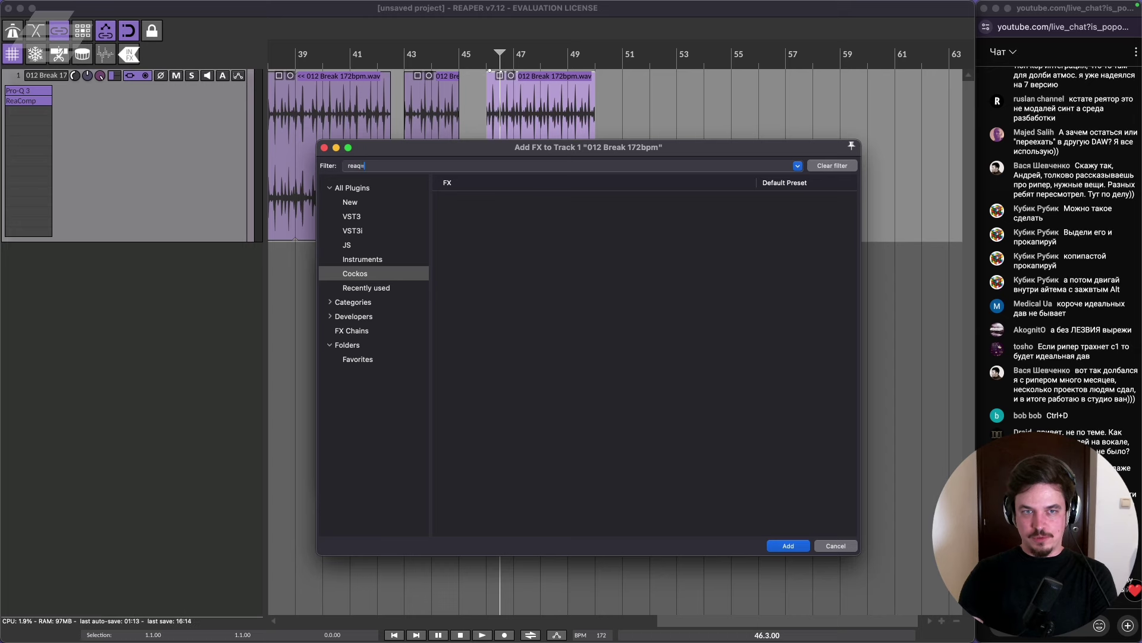
key("BackSpace")
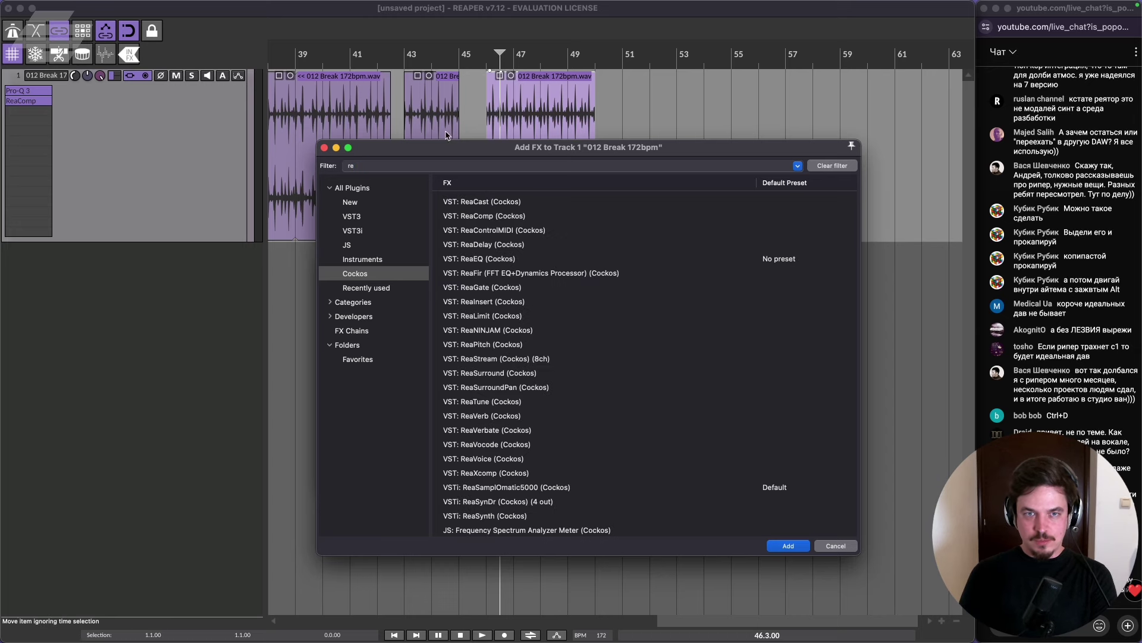
double_click(498, 259)
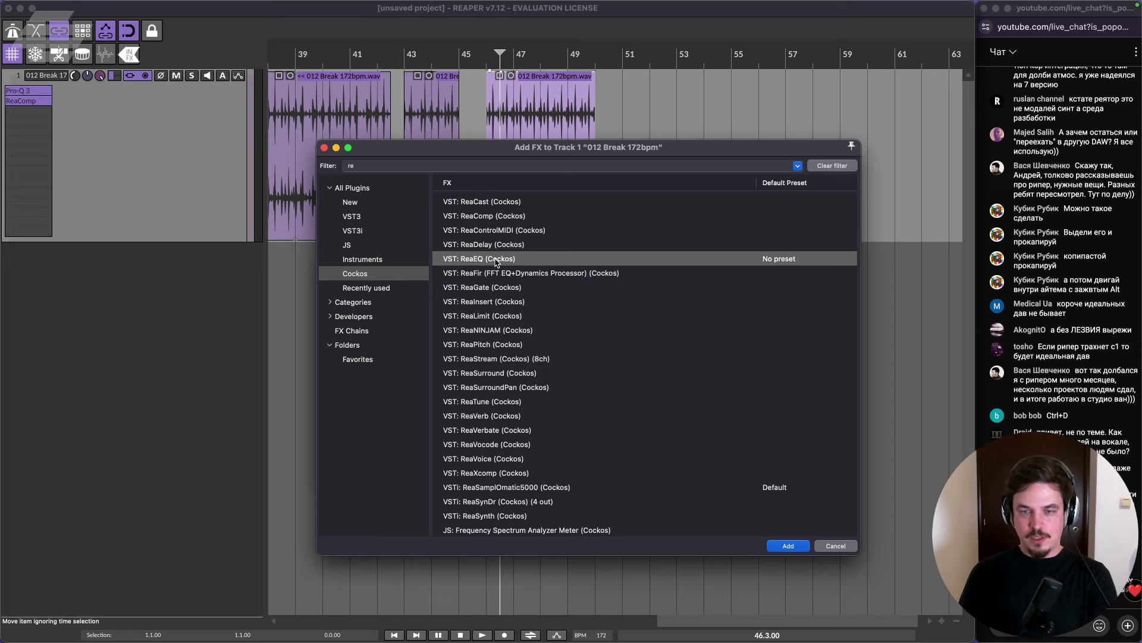
left_click_drag(534, 205, 366, 78)
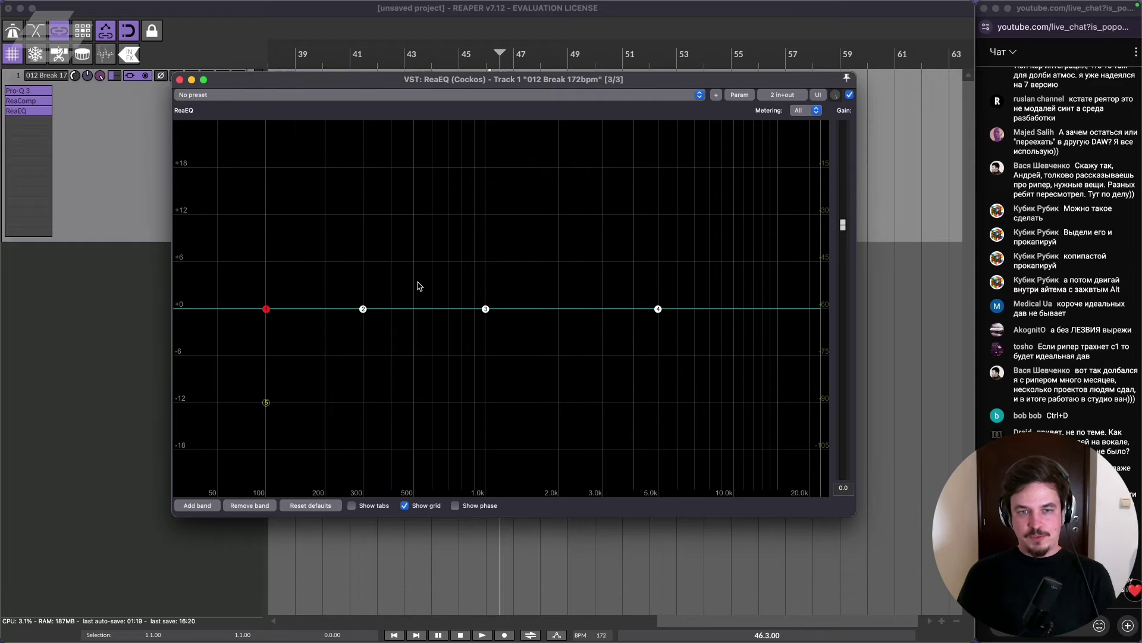
In ReaEQ, cut band 2 by about 10 dB near 220 Hz and boost band 3 by about 13 dB near 2.6 kHz.
left_click_drag(372, 319, 396, 357)
left_click_drag(485, 309, 491, 248)
key("space")
key("space")
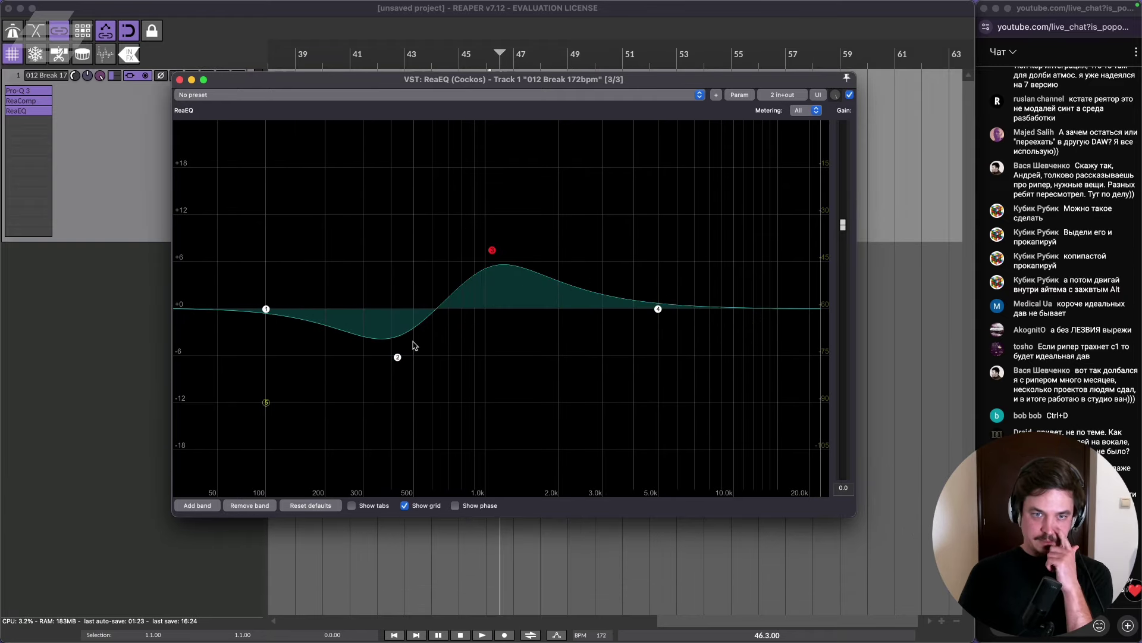
left_click_drag(398, 359, 332, 386)
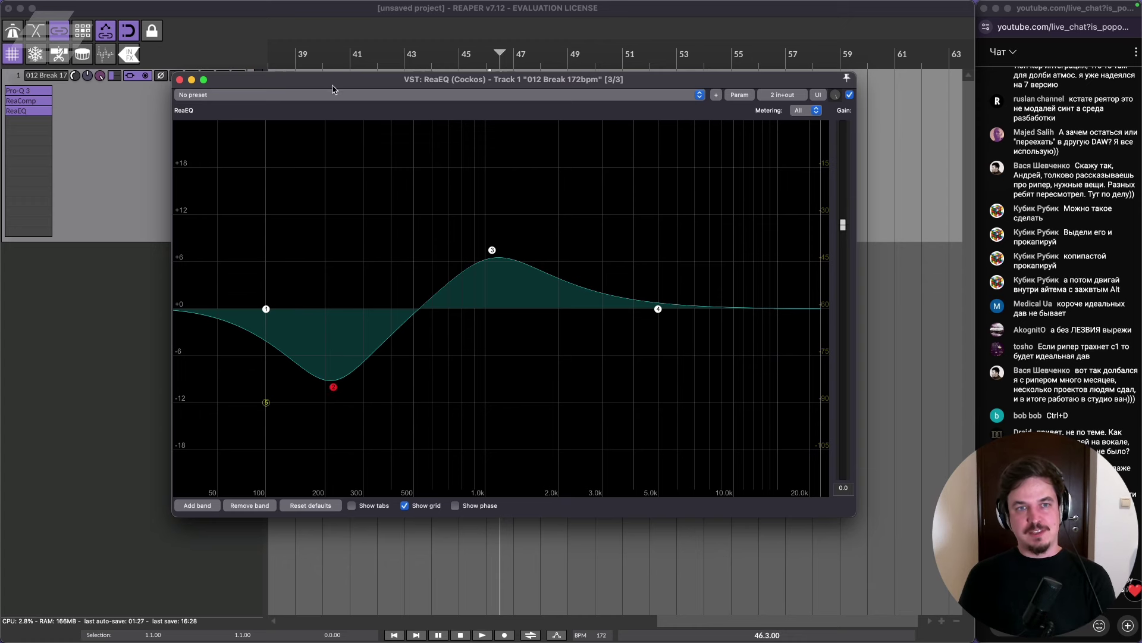
left_click_drag(333, 85, 352, 144)
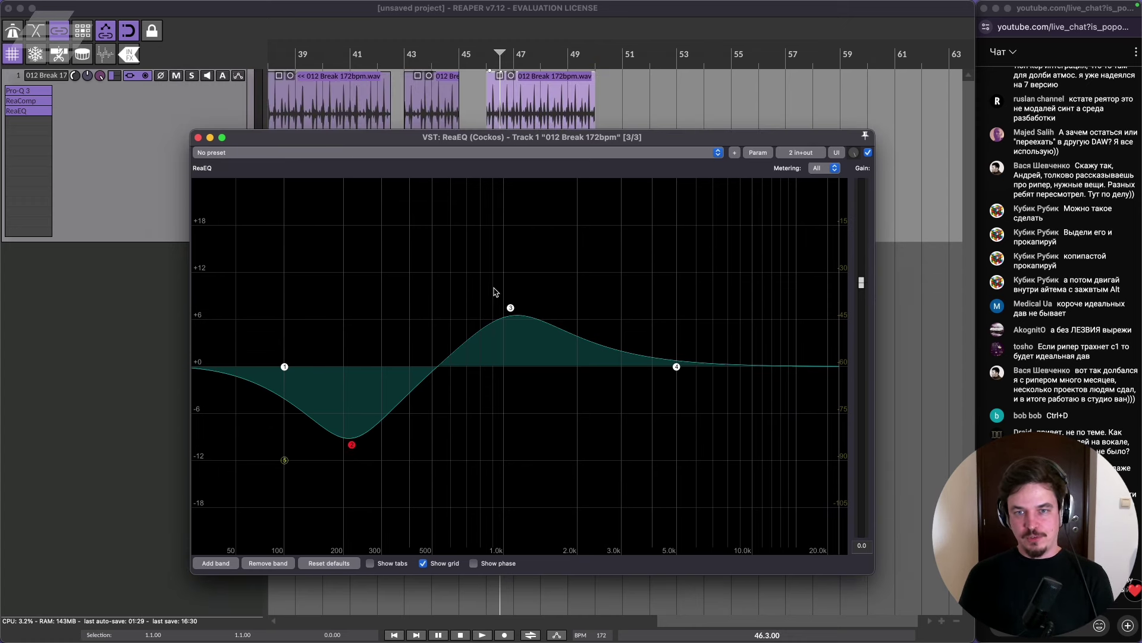
left_click_drag(511, 305, 560, 270)
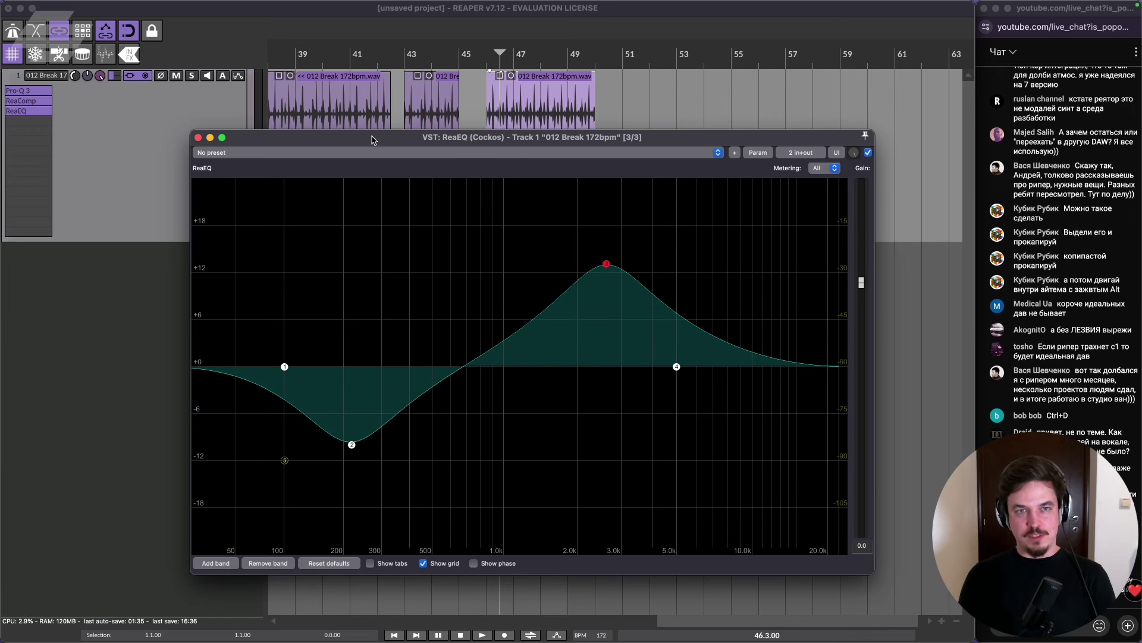
left_click_drag(372, 138, 391, 142)
Remove ReaEQ and ReaComp from track 1.
left_click(21, 111, "alt")
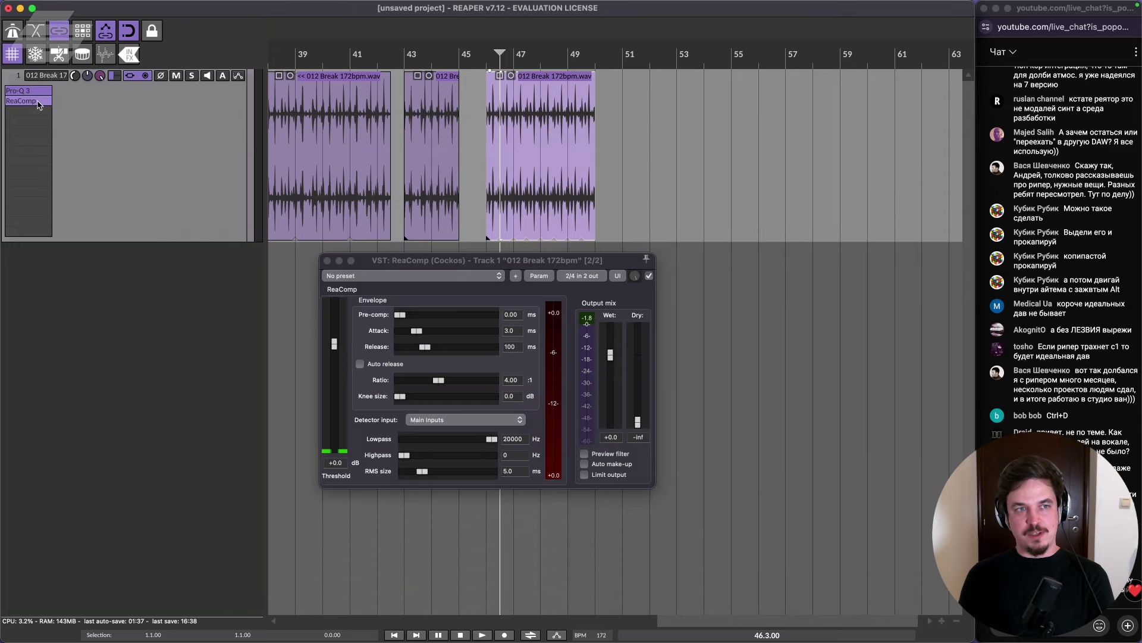
left_click(21, 100, "alt")
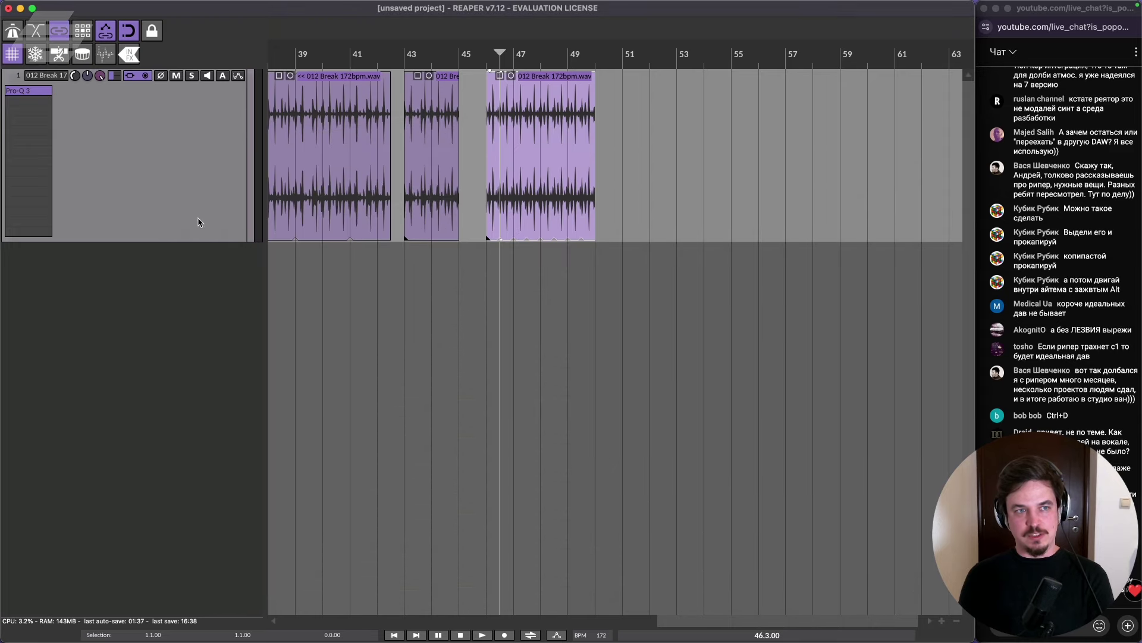
Look through the JS effects for track 1 and add ReaSamplOmatic5000 from the Cockos plugins, closing its window after viewing.
double_click(29, 103)
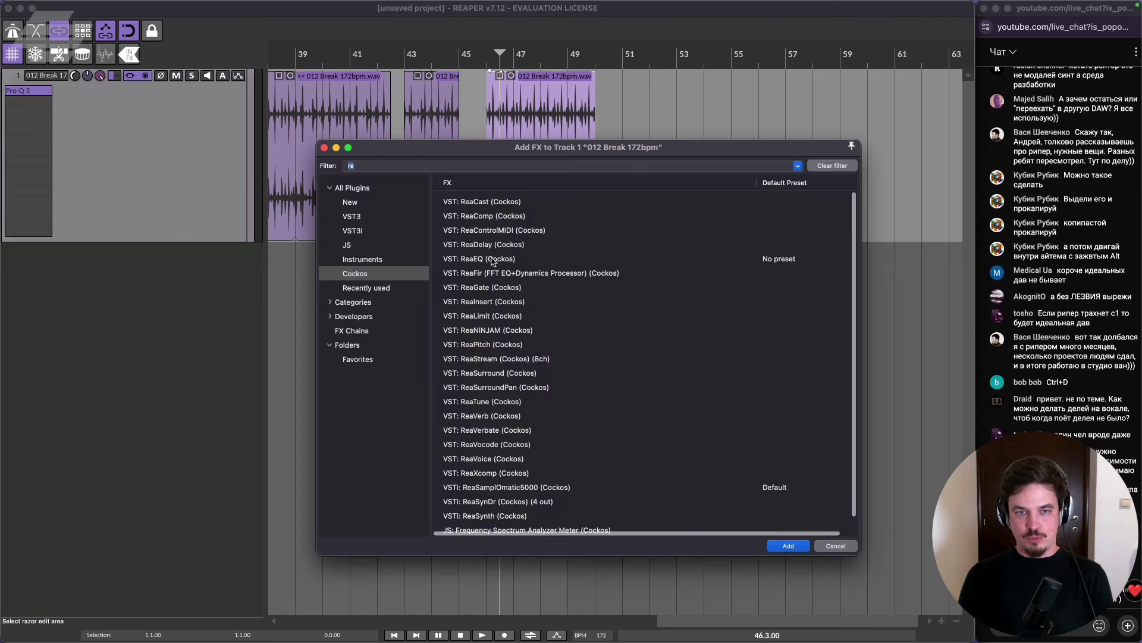
left_click(364, 247)
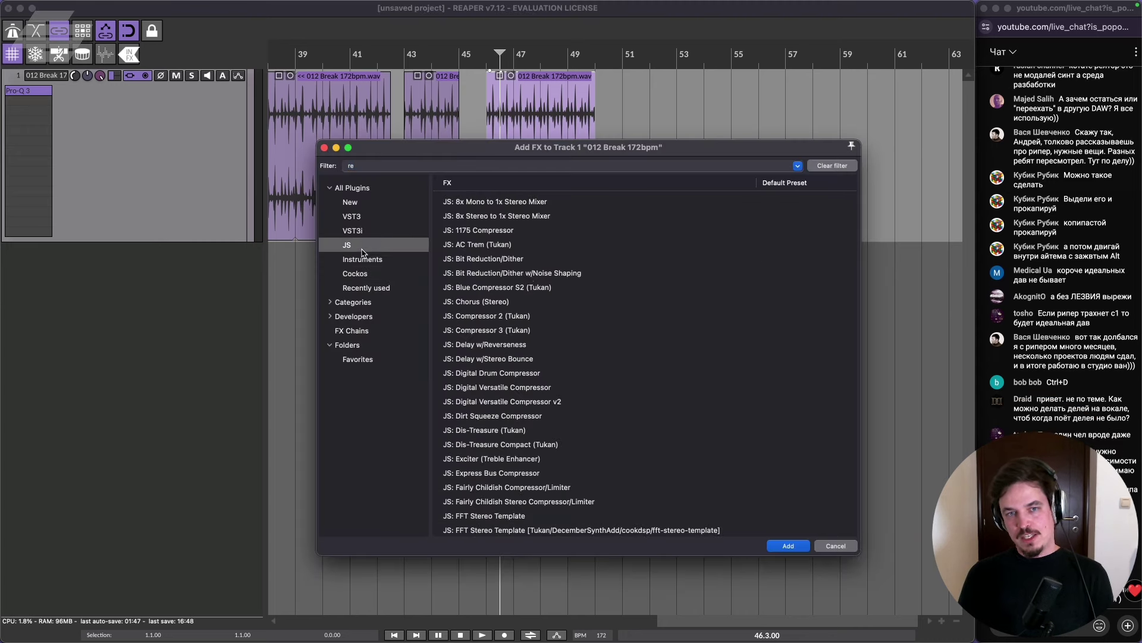
scroll(495, 238, "down", 15)
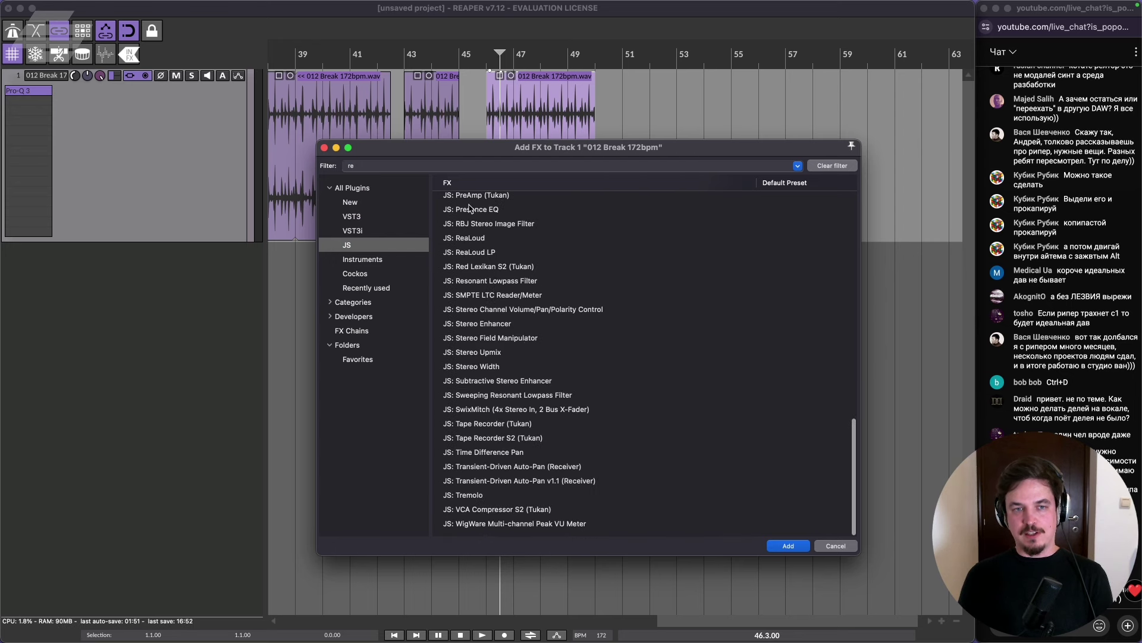
left_click(397, 276)
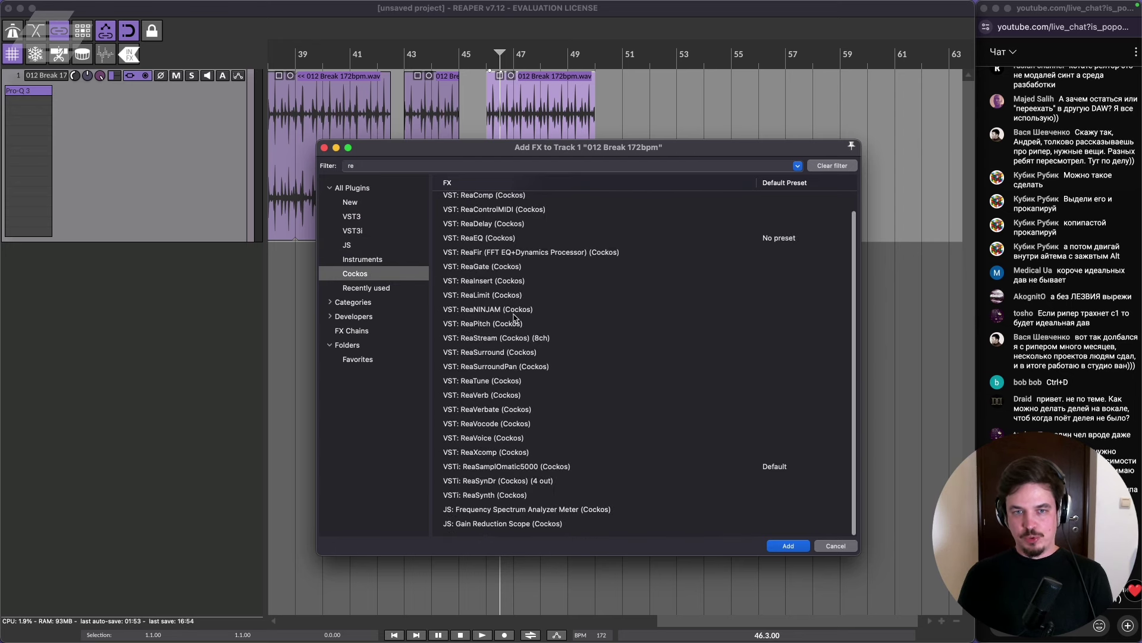
left_click(512, 467)
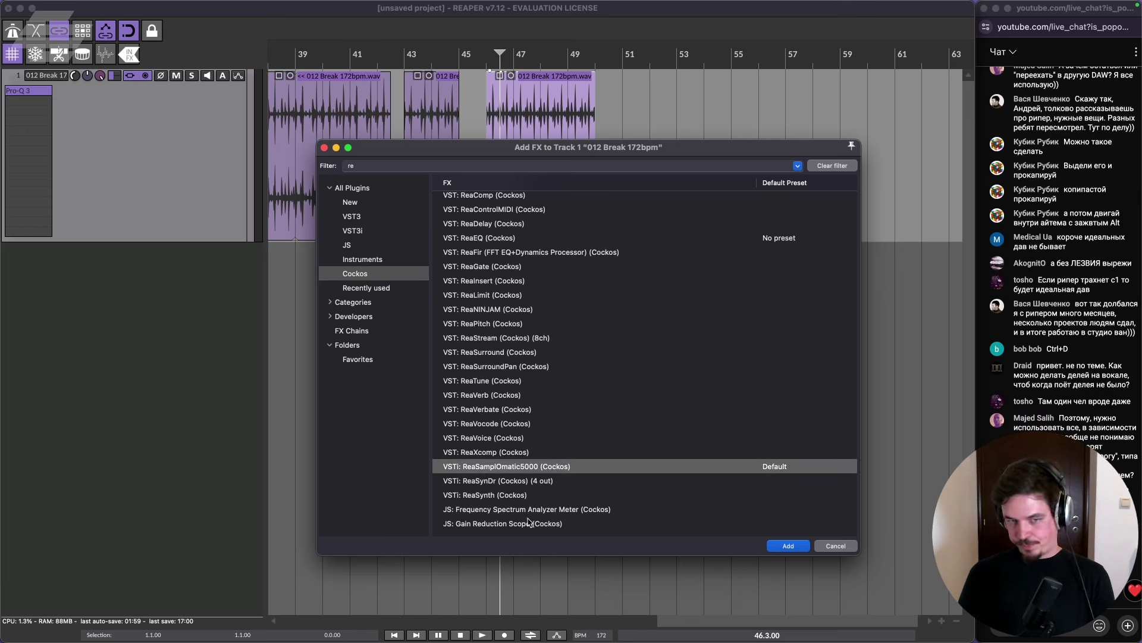
left_click(780, 546)
left_click_drag(250, 27, 741, 148)
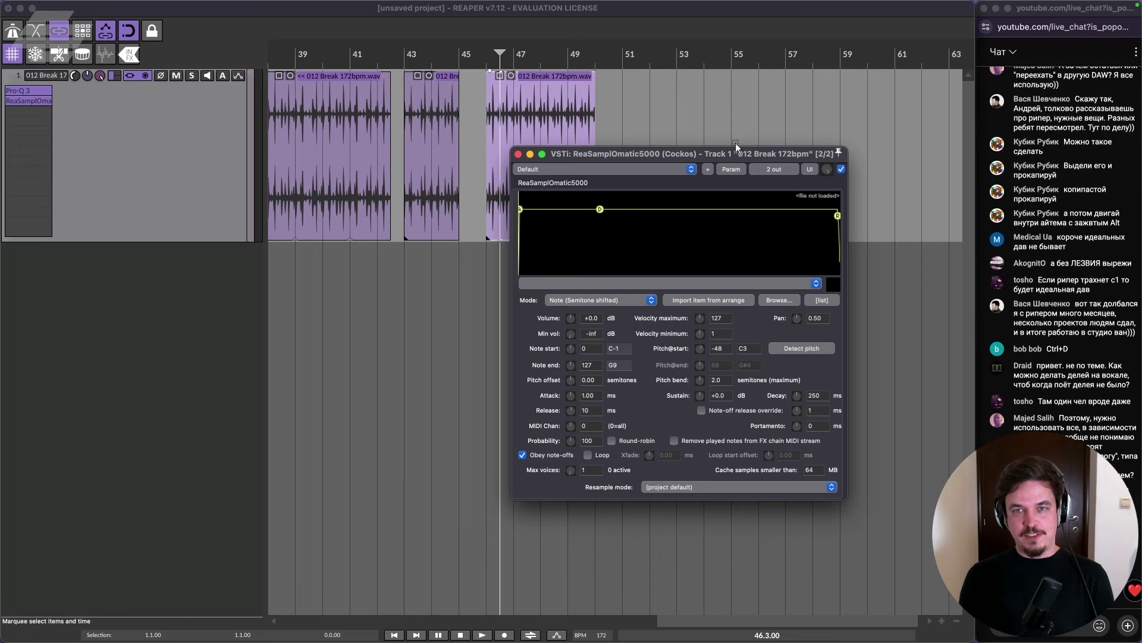
left_click_drag(738, 149, 809, 93)
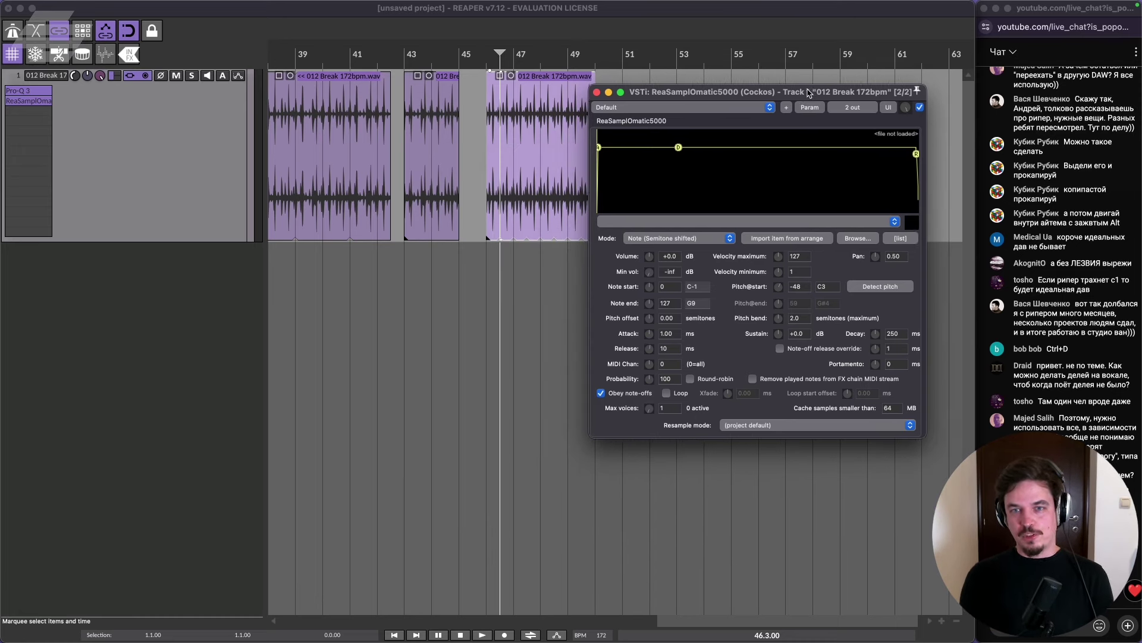
left_click_drag(701, 98, 701, 98)
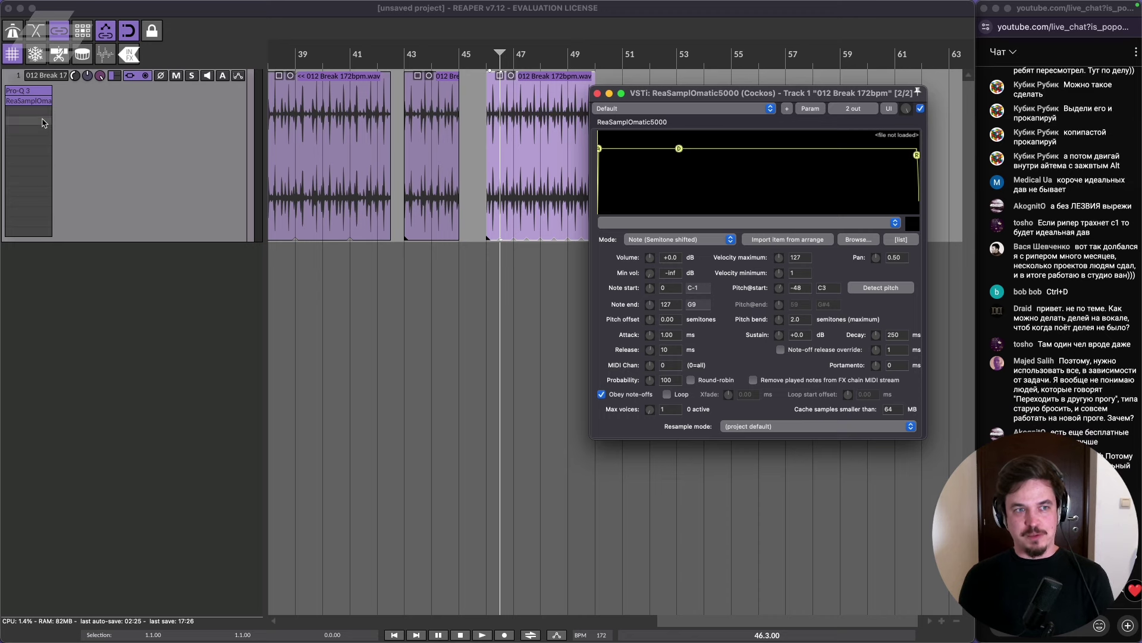
left_click(41, 100)
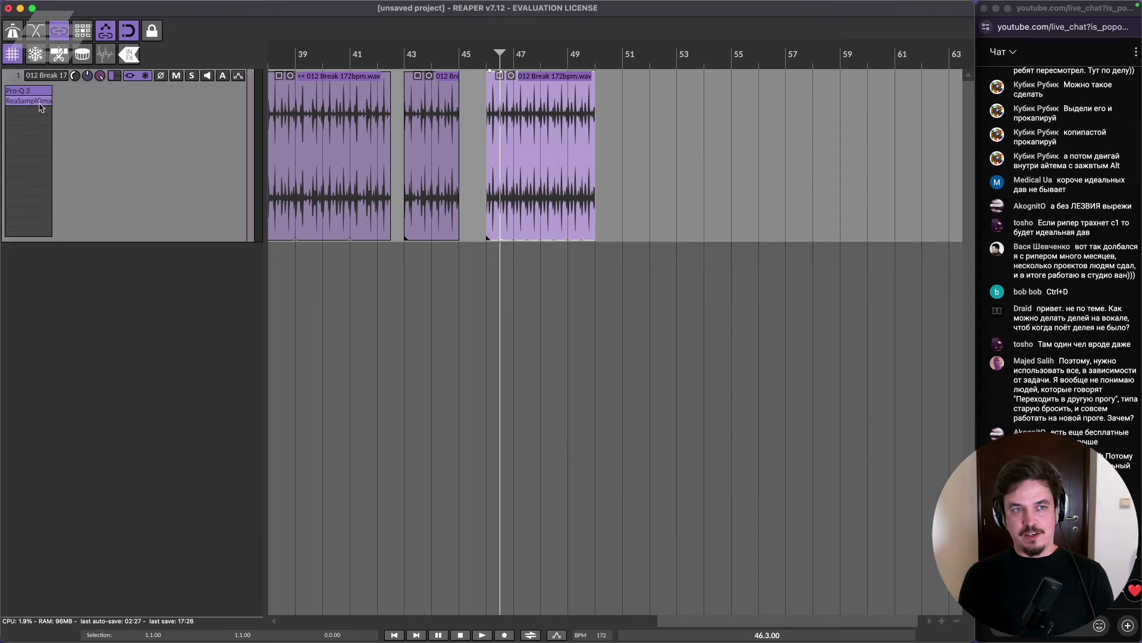
Add ReaSynth to track 1, bring its window over the arrange area for viewing, and remove it again.
double_click(43, 120)
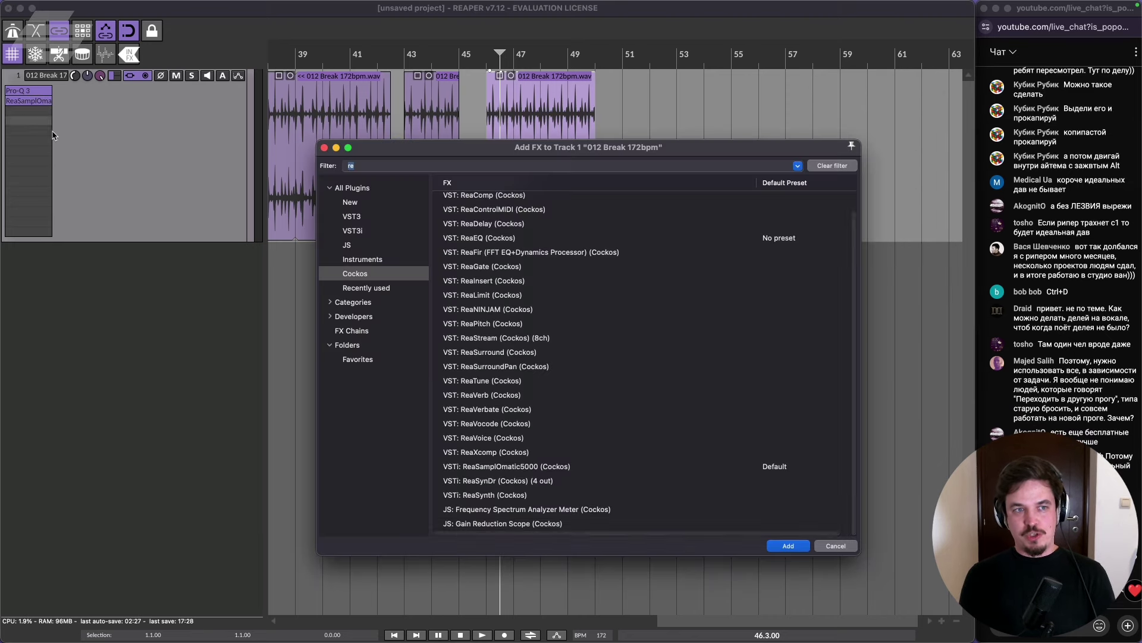
left_click(507, 496)
left_click(789, 546)
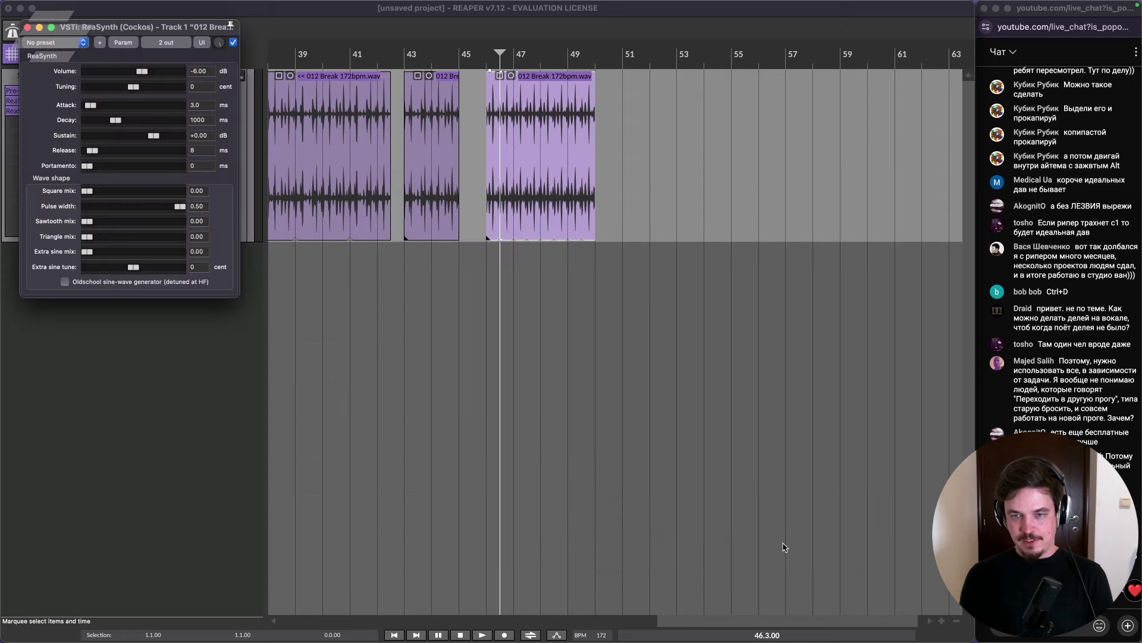
left_click_drag(201, 28, 563, 293)
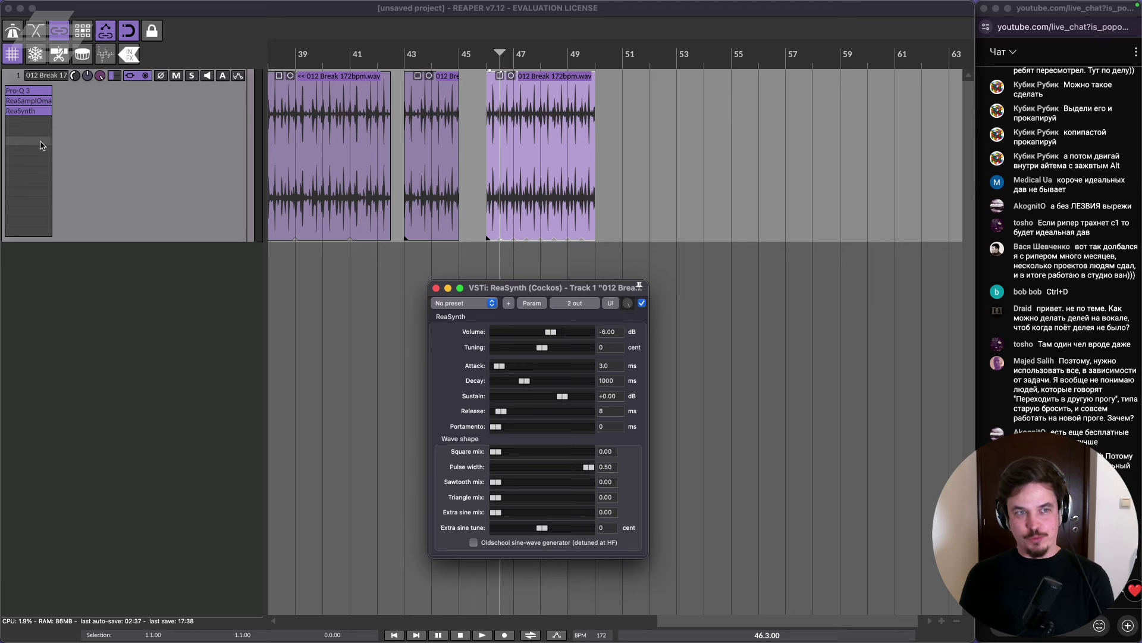
left_click(40, 111, "alt")
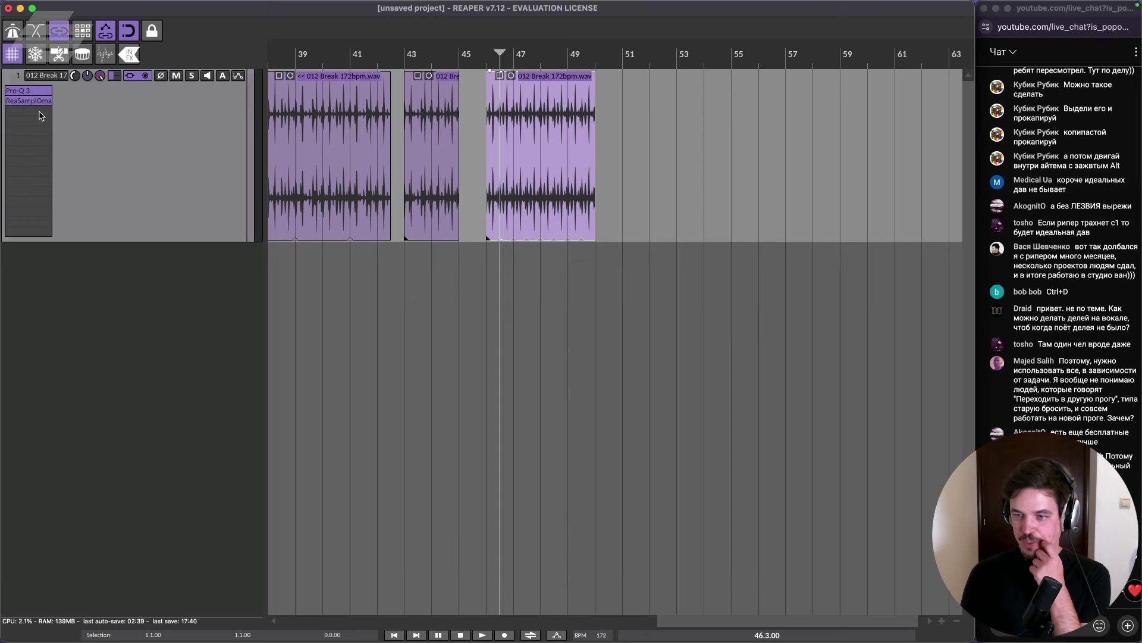
Search the ReaPack package browser for "tukan" and close it after viewing the packages.
mouse_move(277, 3)
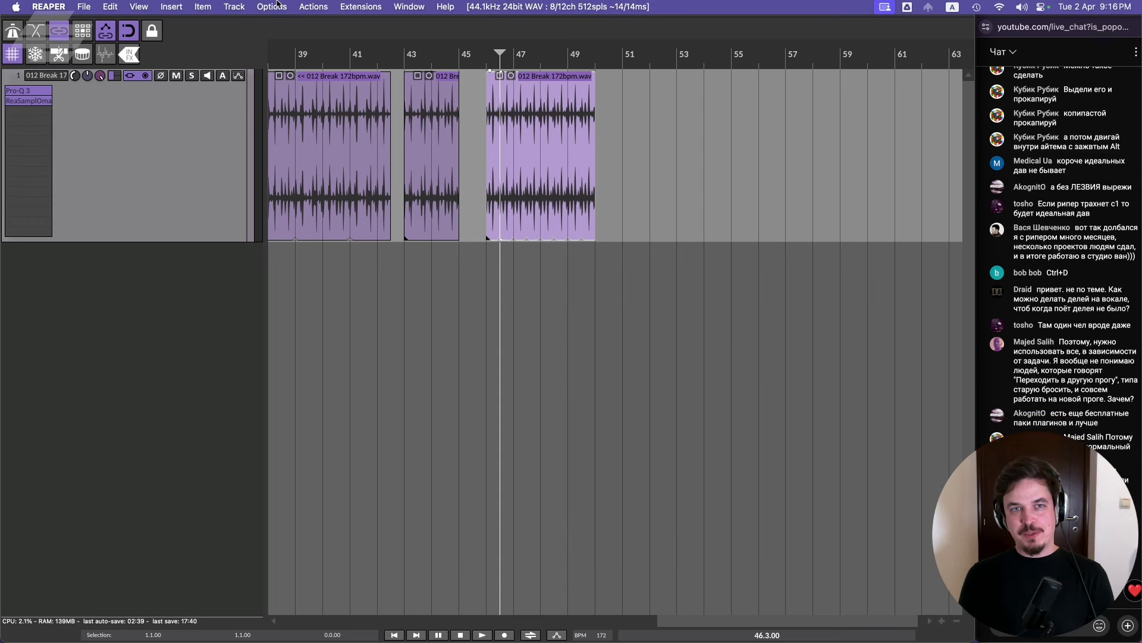
left_click(445, 7)
mouse_move(402, 8)
mouse_move(361, 7)
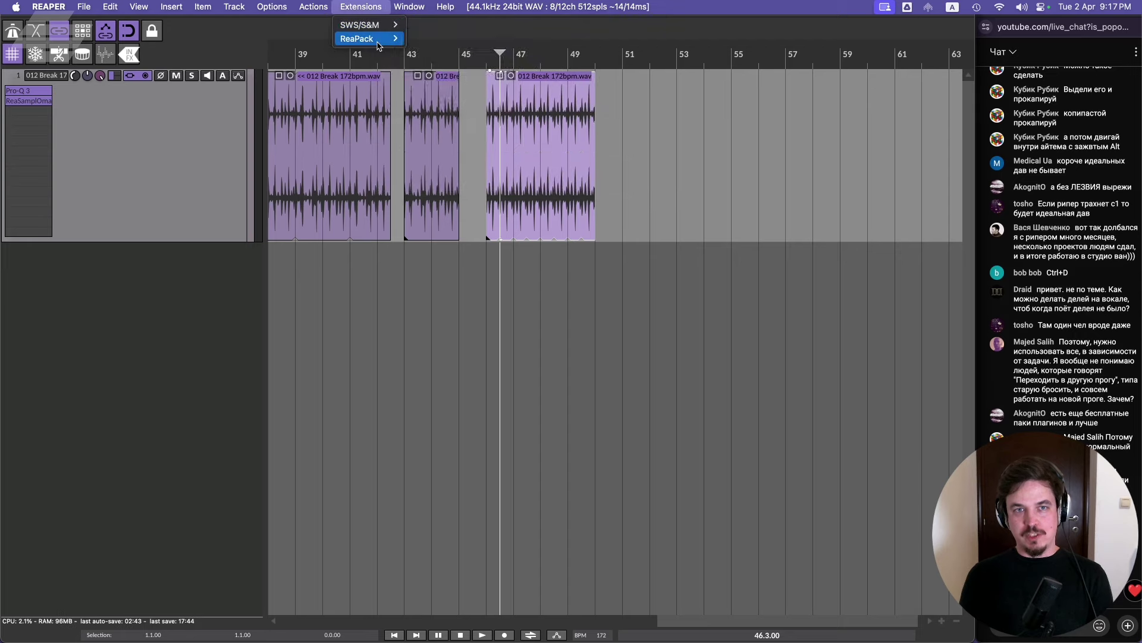
mouse_move(369, 38)
left_click(476, 54)
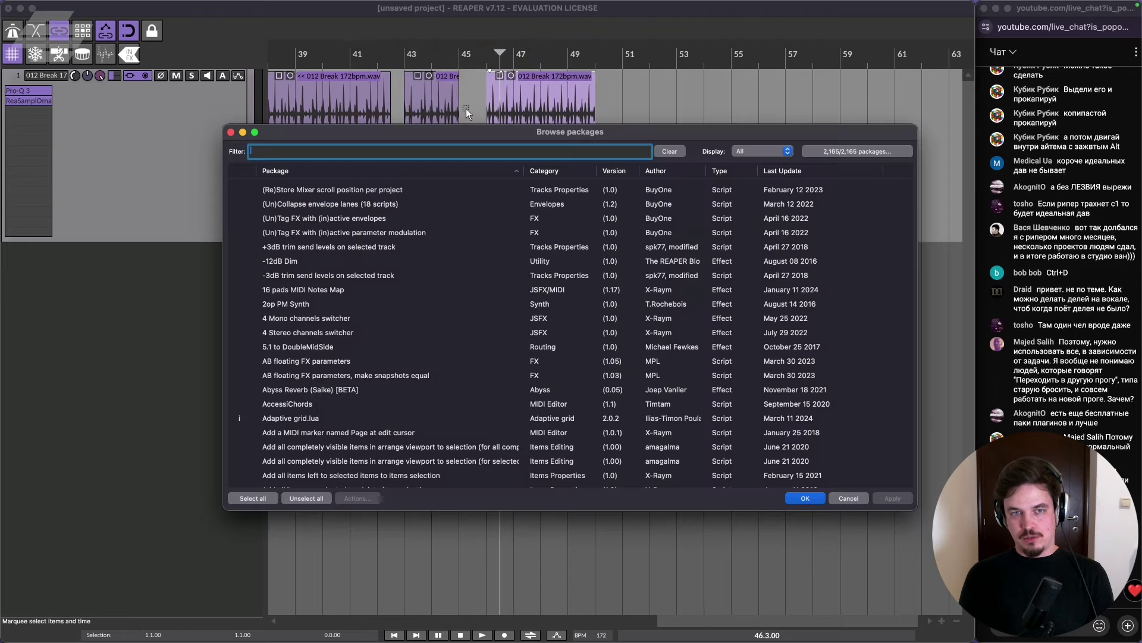
type("tuca")
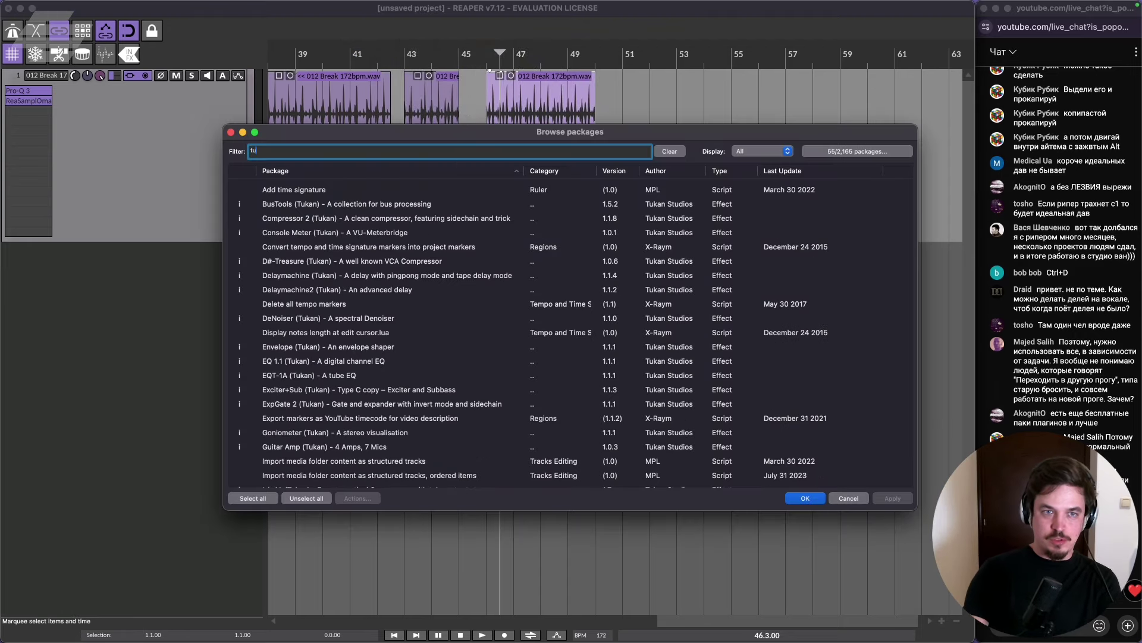
key("BackSpace")
type("kan")
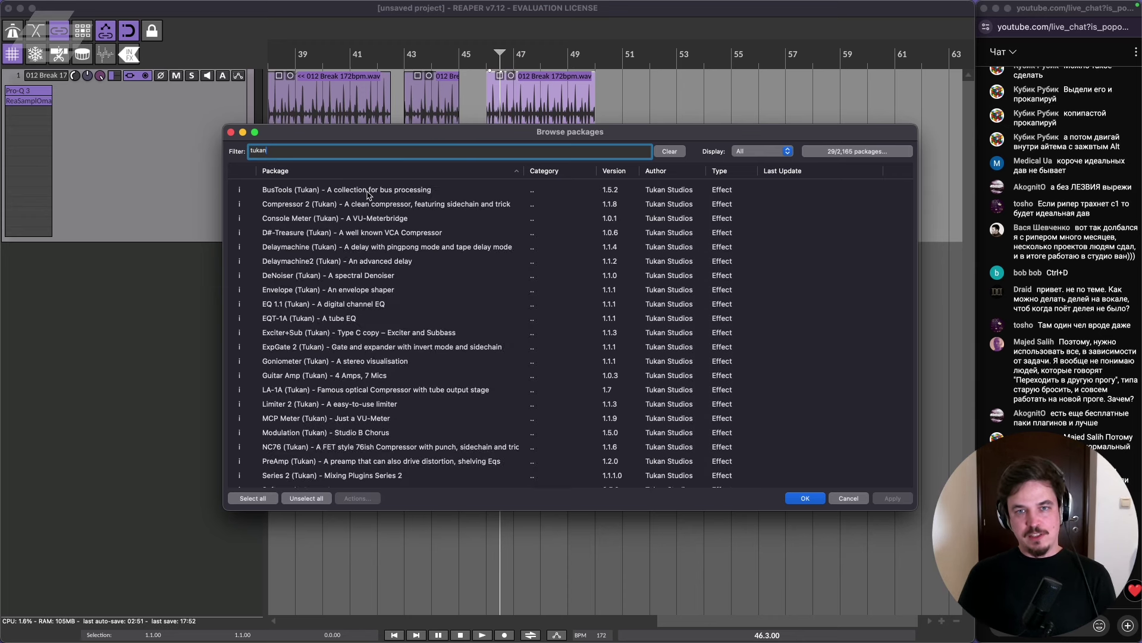
mouse_move(387, 638)
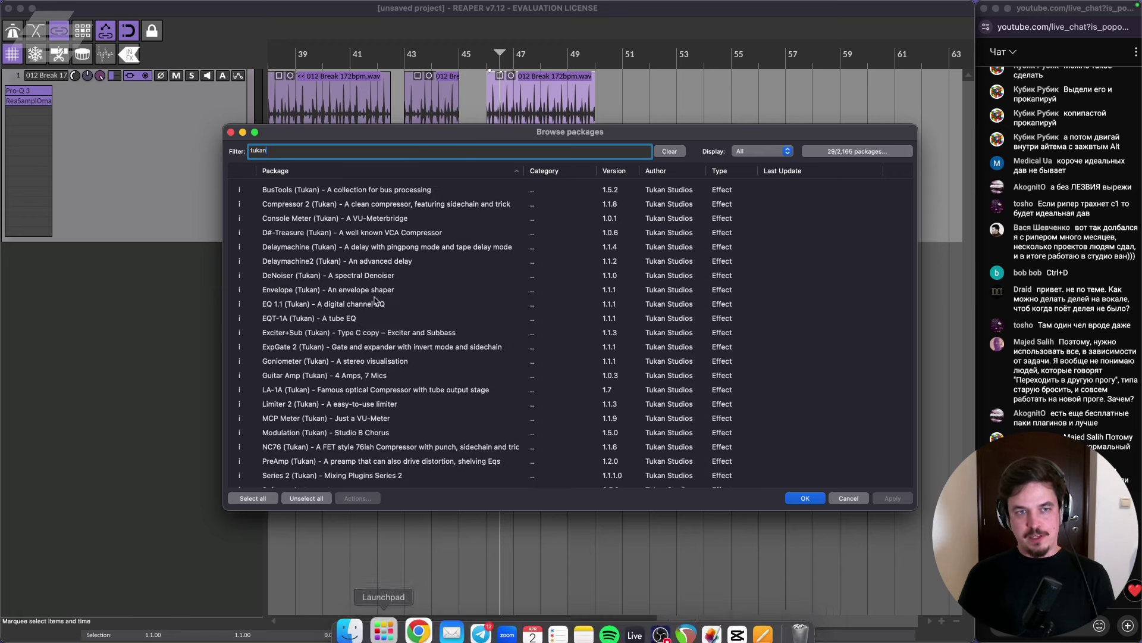
left_click(231, 133)
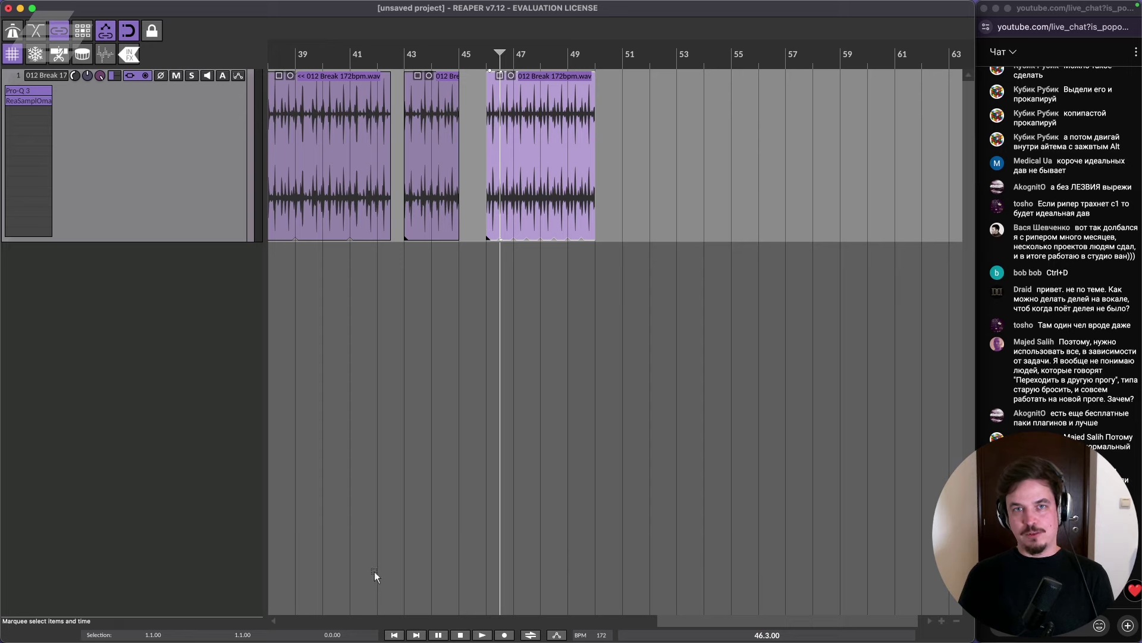
Switch to Chrome and search Google for "tukan js plugins".
left_click(407, 629)
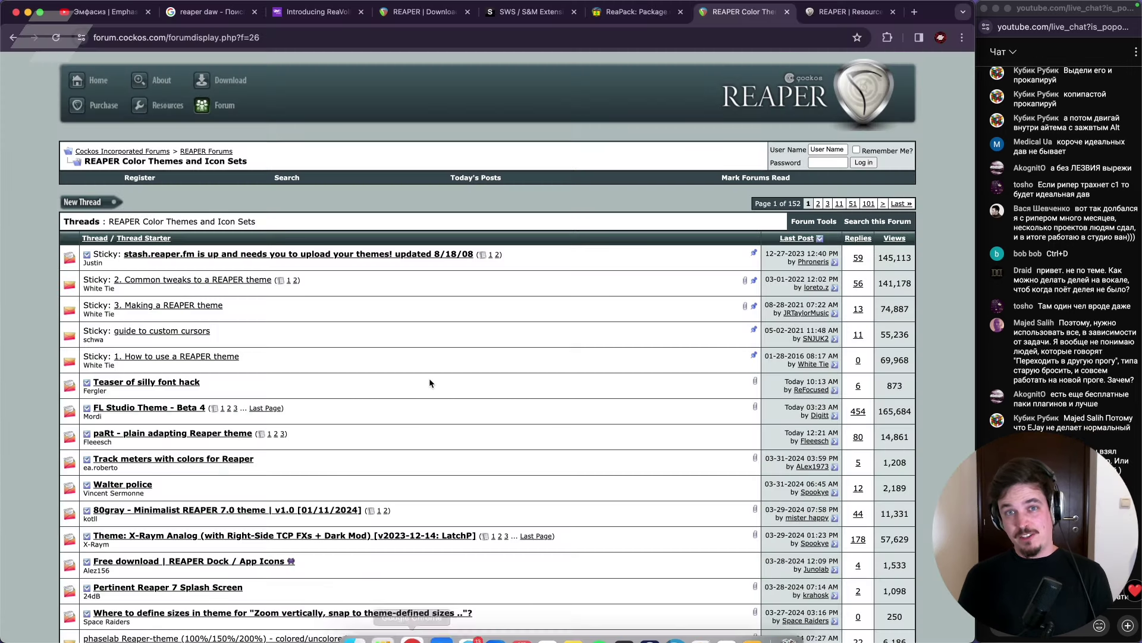
key("super+t")
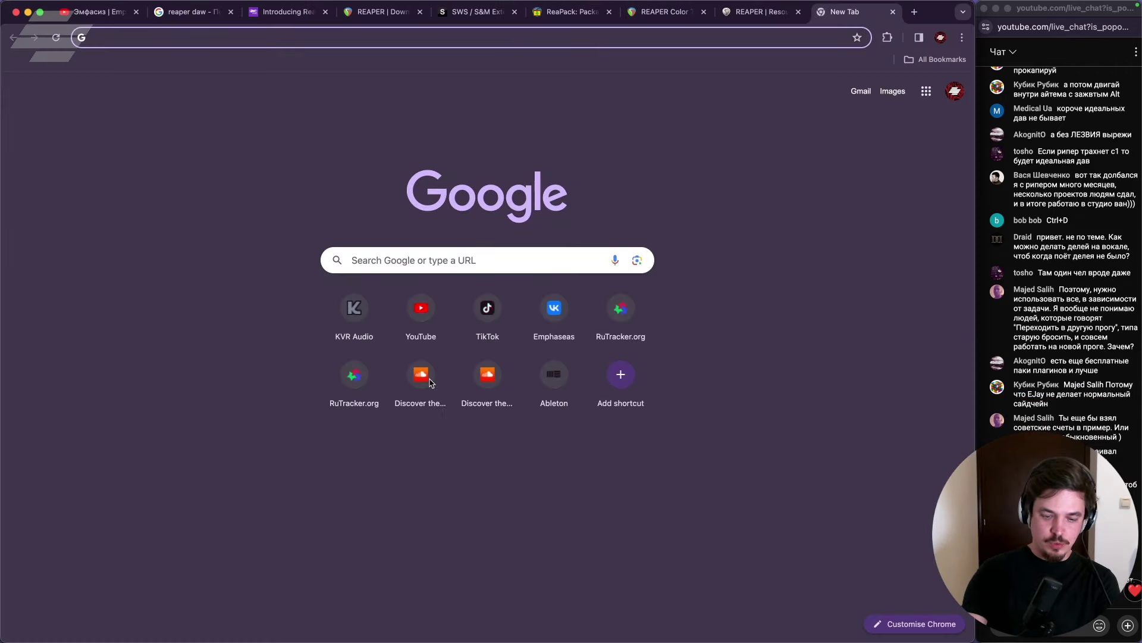
type("tukan ")
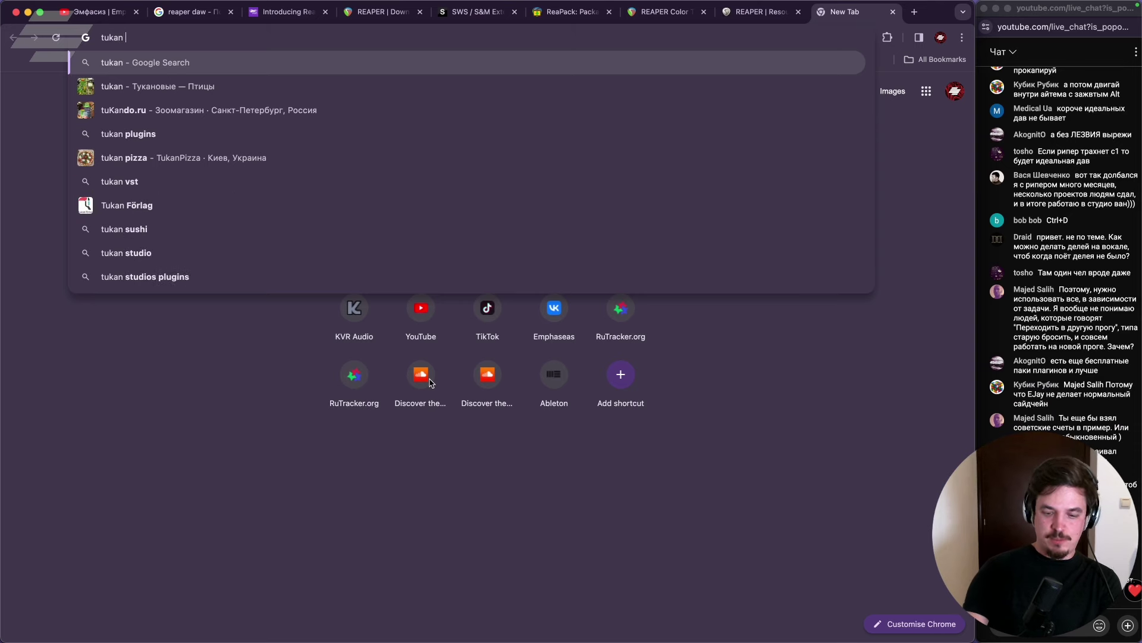
type("js plugins")
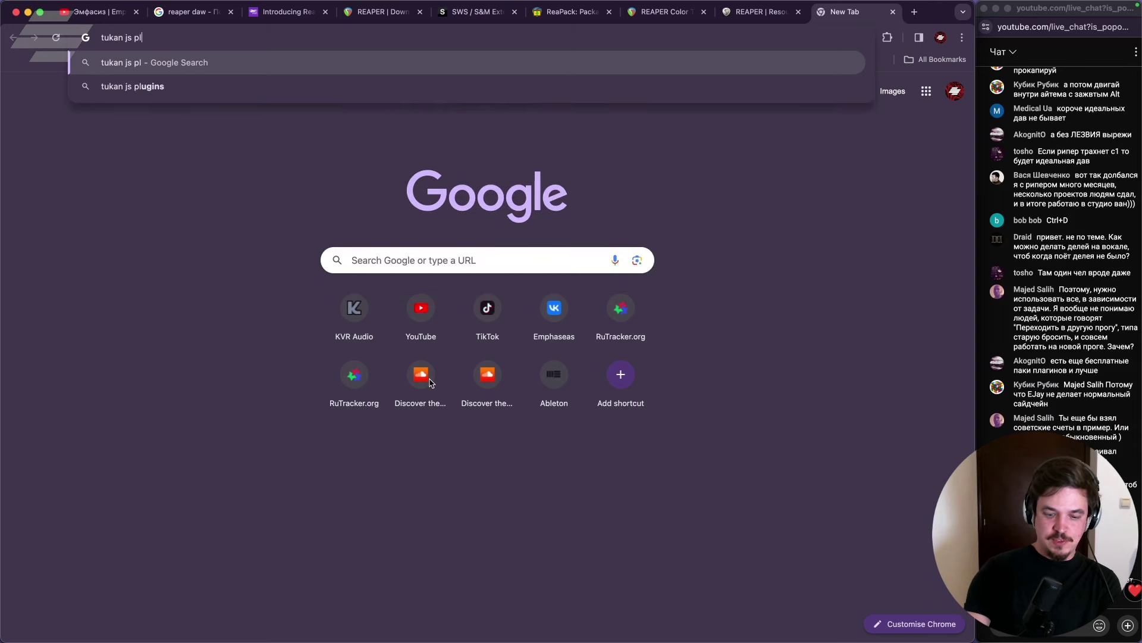
key("Return")
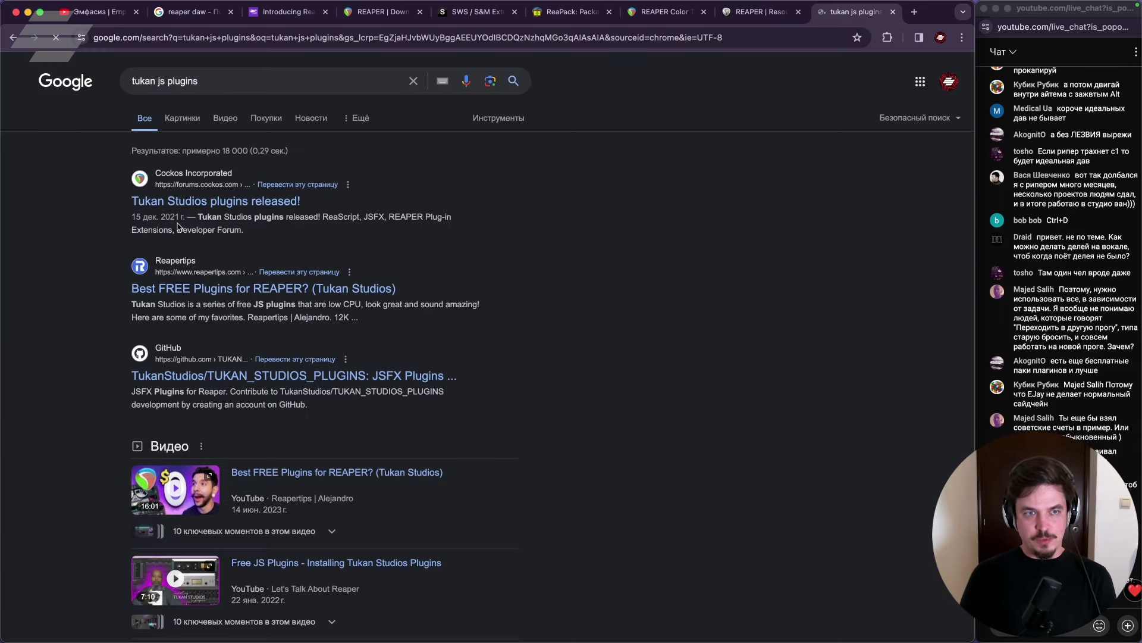
Read the Cockos forum thread "Tukan Studios plugins released!" and follow its link to the REAPER Stash page for the plugin bundle.
left_click(178, 205)
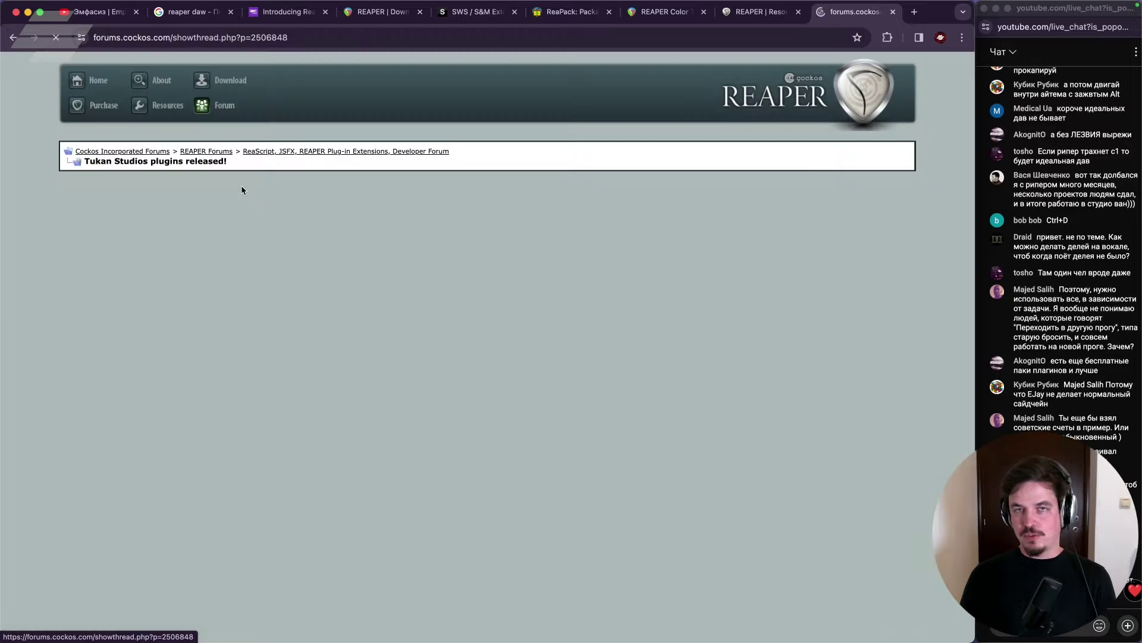
scroll(230, 291, "down", 20)
scroll(251, 177, "up", 20)
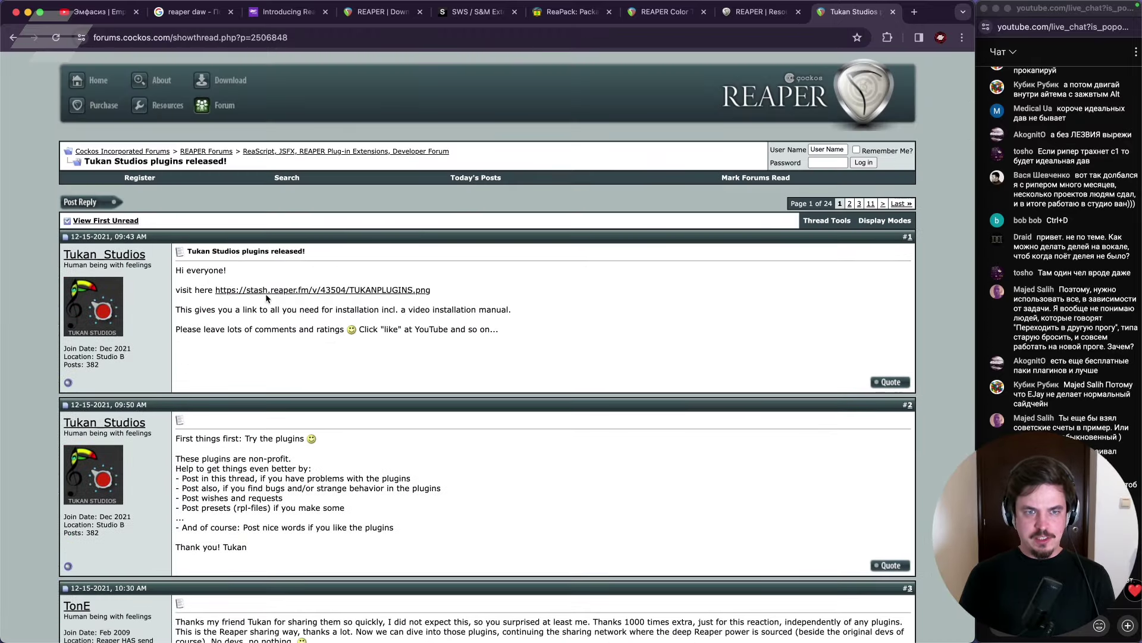
left_click(266, 292)
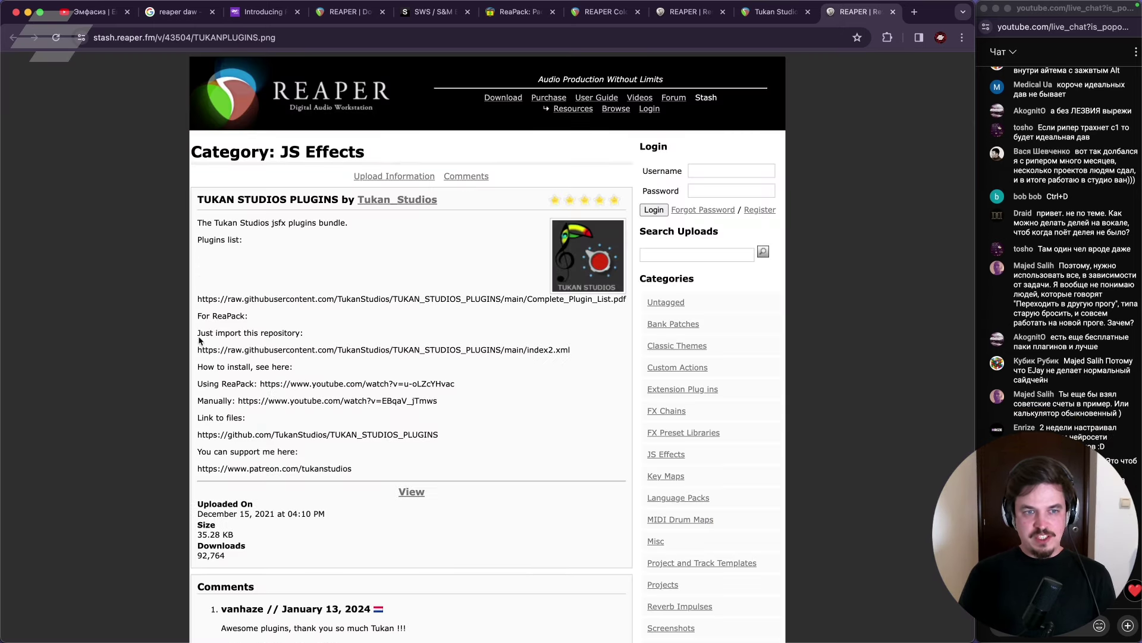
Copy the Tukan Studios ReaPack repository URL ending in main/index2.xml from the Stash page.
left_click_drag(200, 338, 317, 341)
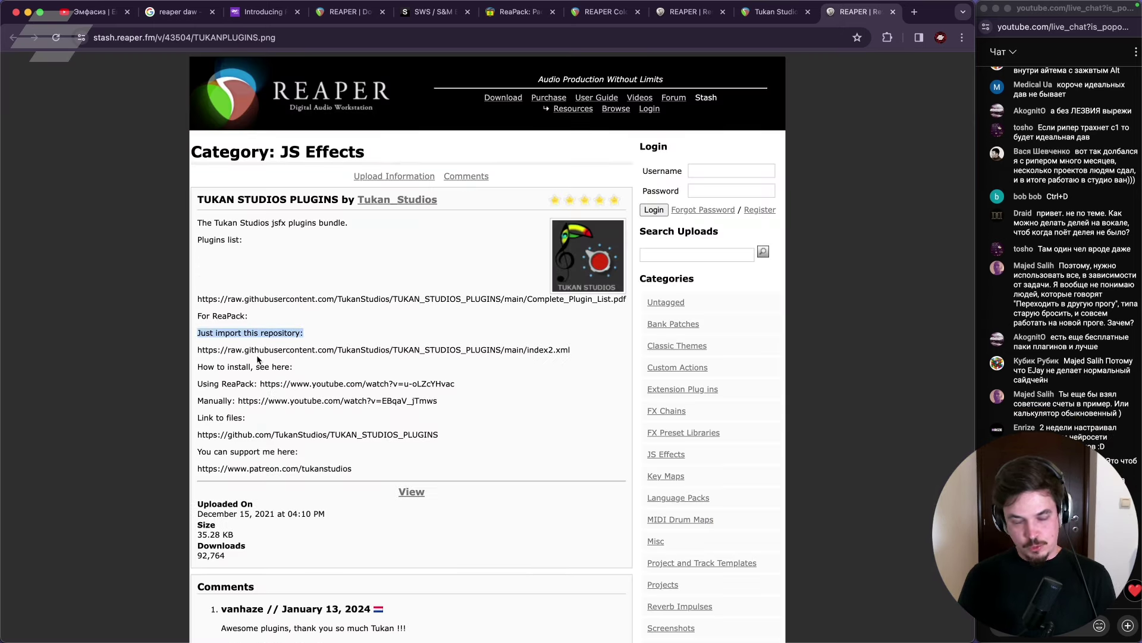
left_click_drag(197, 350, 462, 351)
left_click_drag(583, 350, 209, 348)
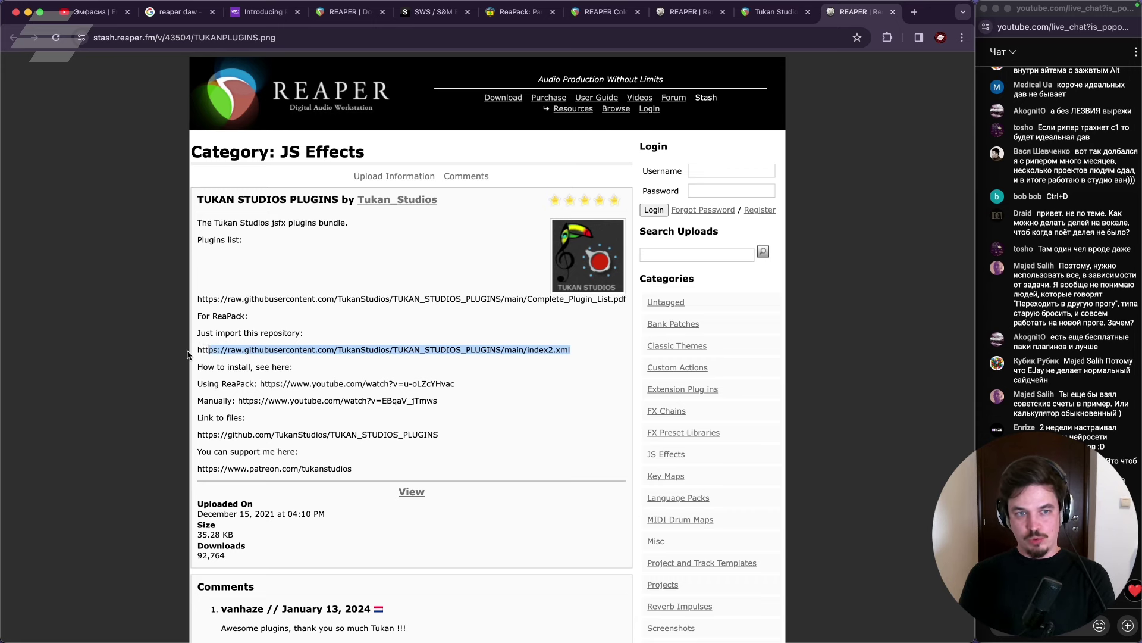
left_click_drag(197, 351, 498, 361)
key("super+c")
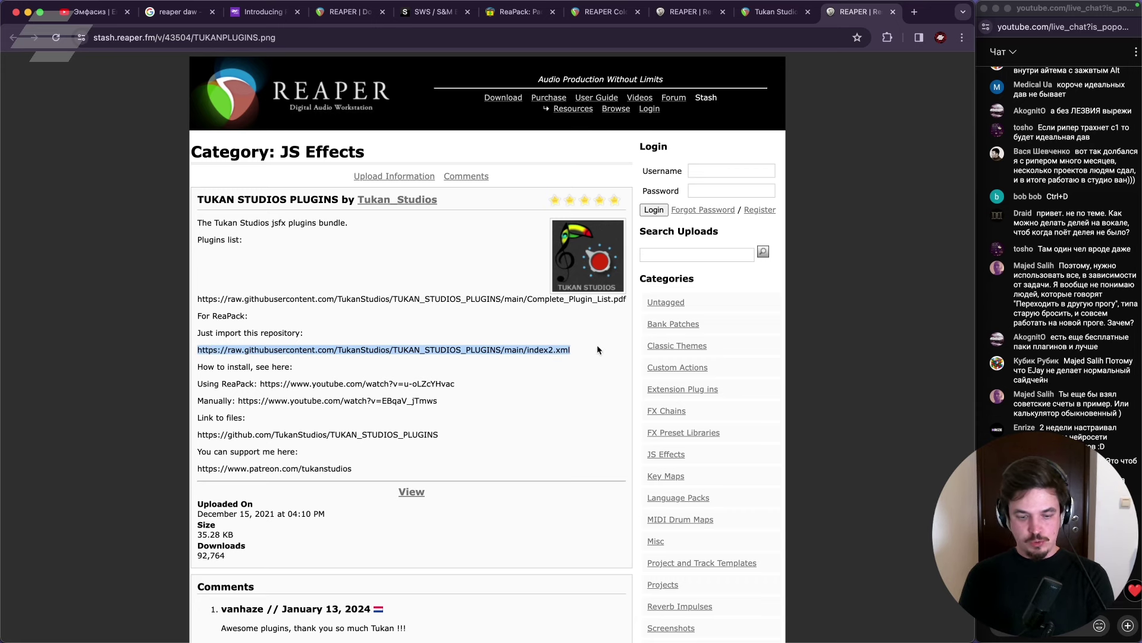
Switch to REAPER, enter the copied Tukan repository URL in ReaPack's repository import, and cancel without importing.
key("super+Tab")
left_click(361, 6)
mouse_move(376, 44)
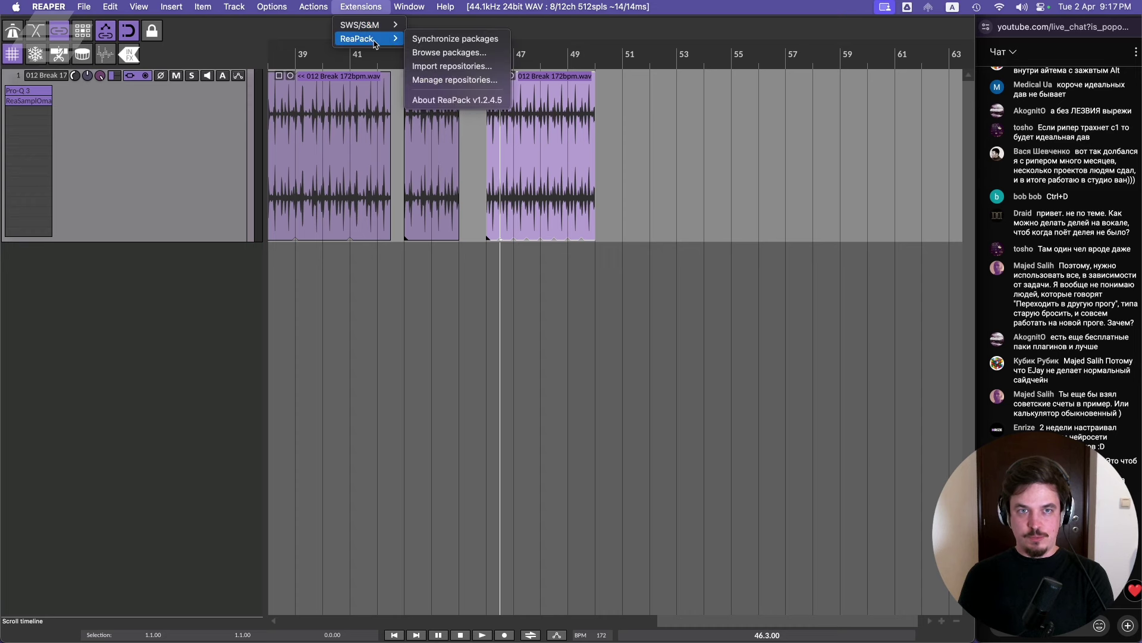
left_click(447, 68)
key("super+v")
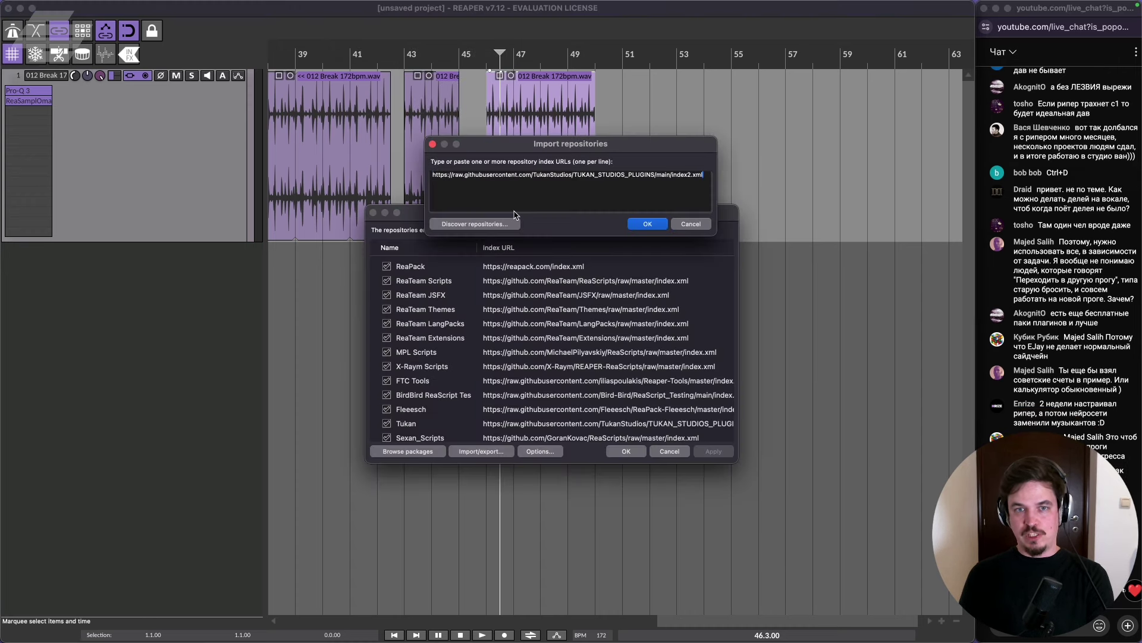
left_click(691, 225)
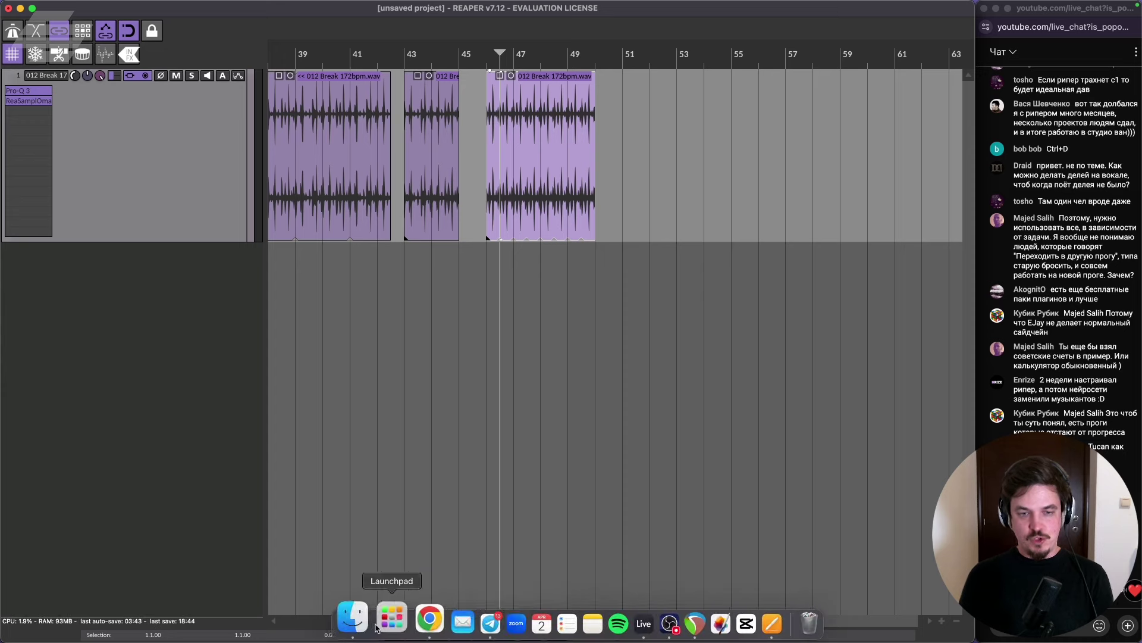
left_click(411, 635)
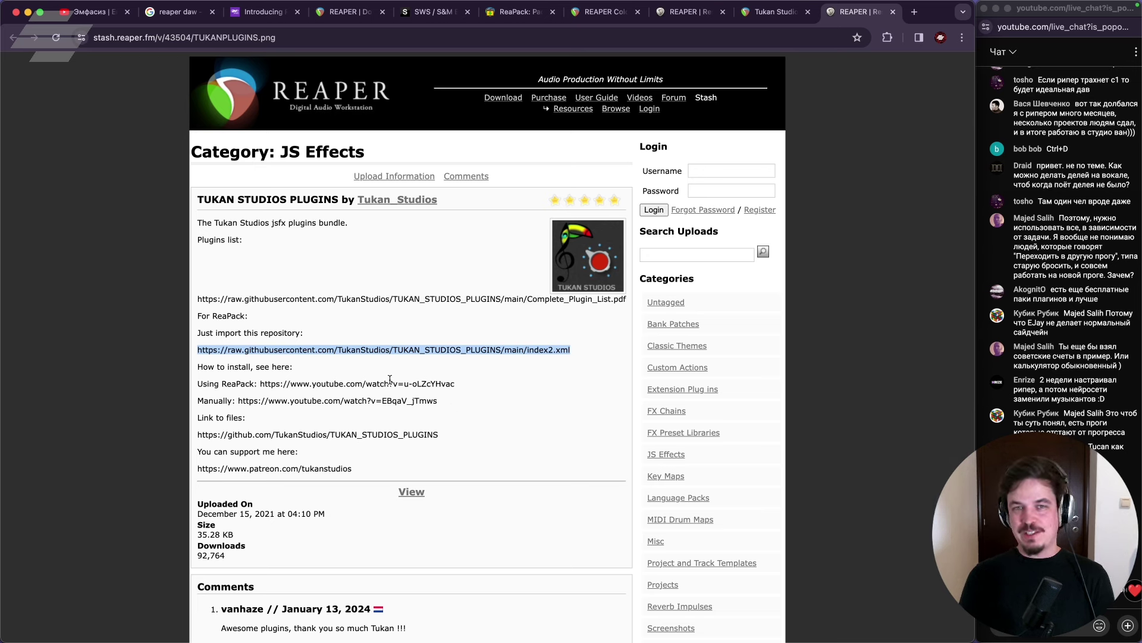
mouse_move(694, 636)
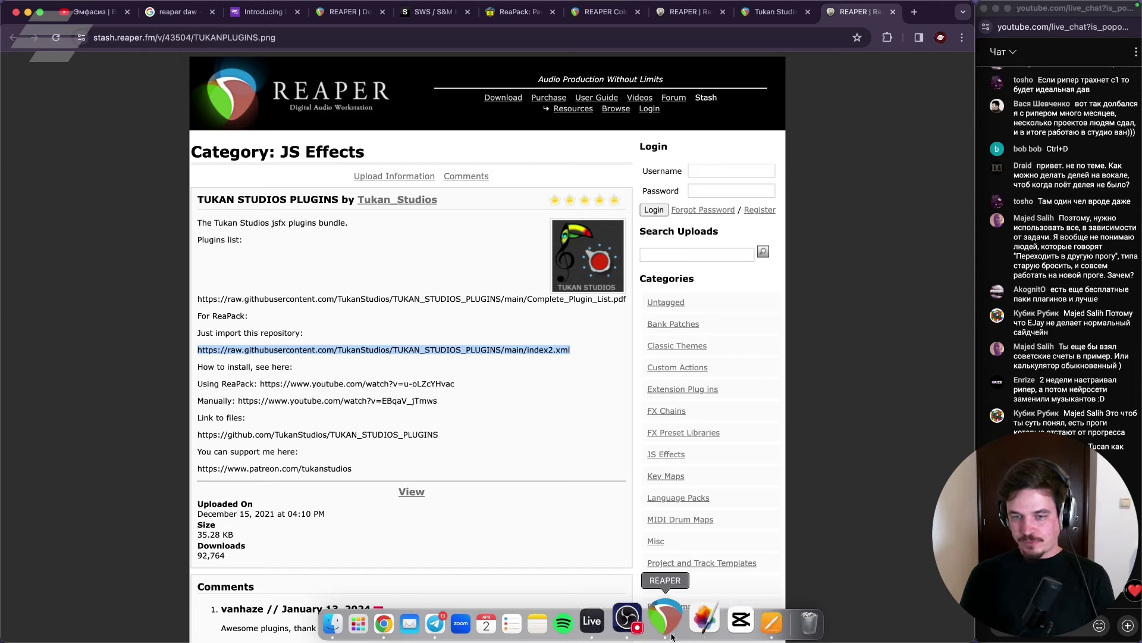
left_click(664, 629)
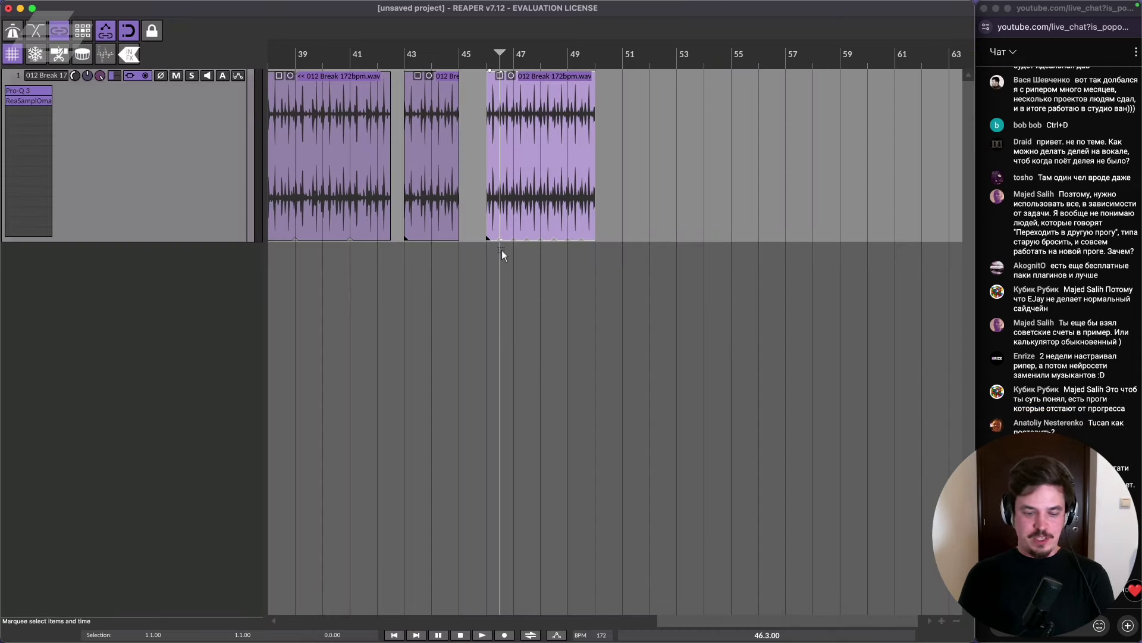
scroll(536, 241, "down", 4)
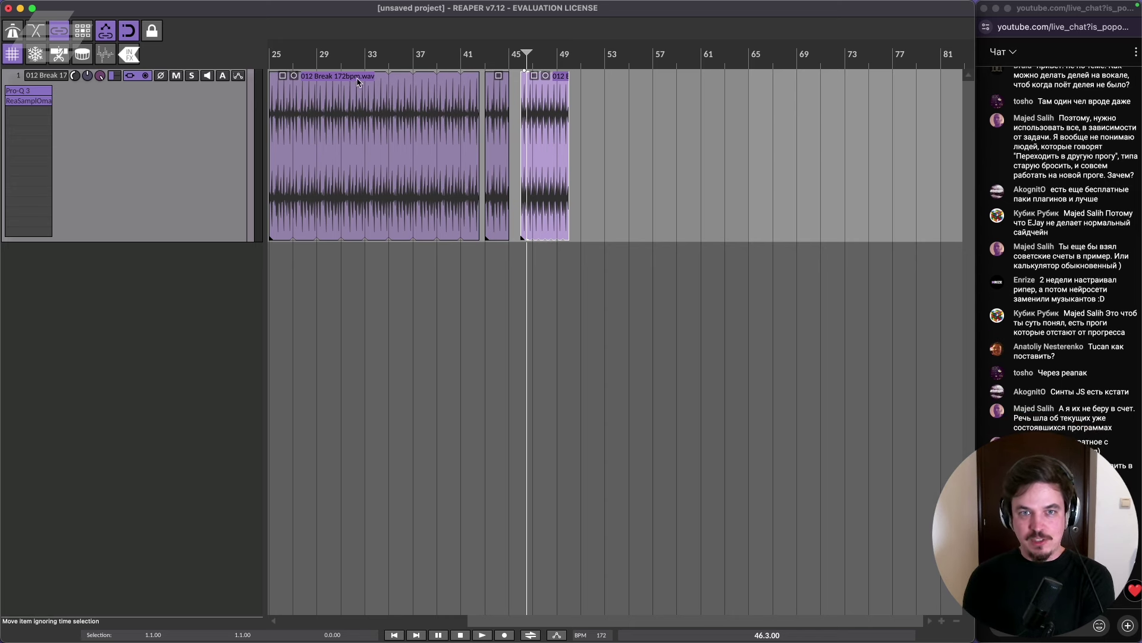
Browse the main section of REAPER's action list and close it after viewing.
key("shift+slash")
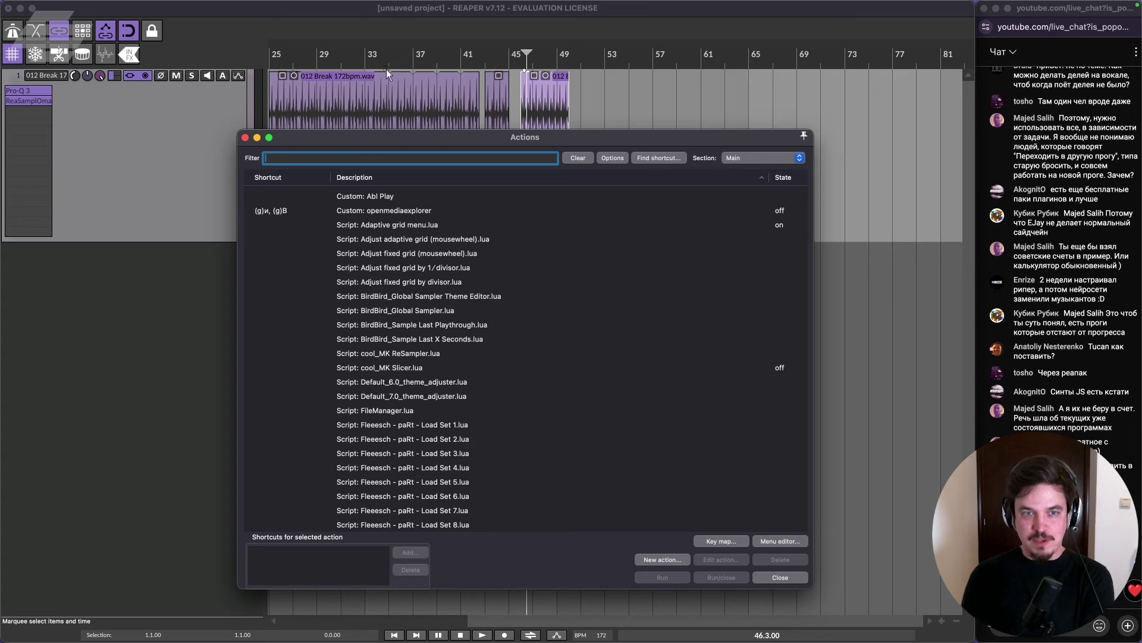
scroll(450, 277, "down", 3)
scroll(451, 277, "down", 15)
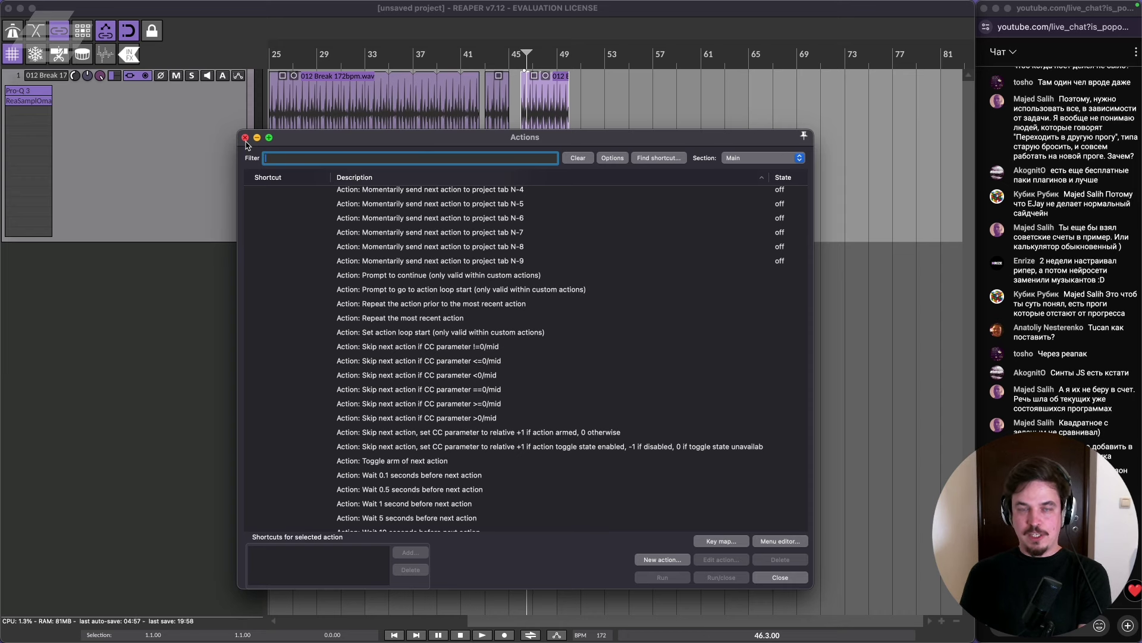
left_click(245, 138)
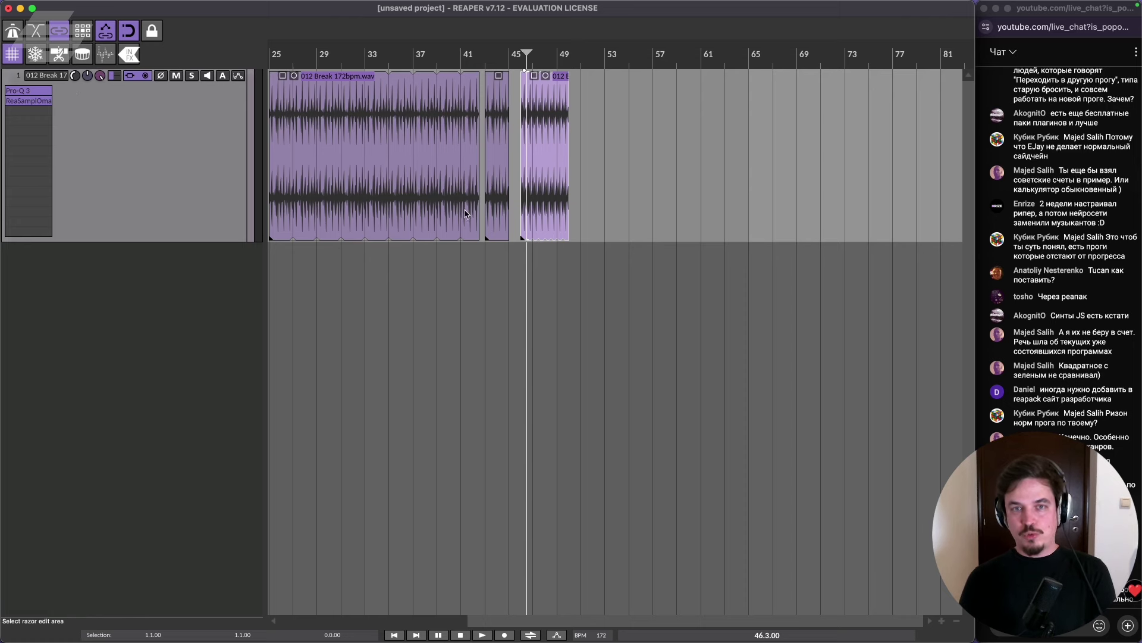
scroll(563, 226, "down", 4)
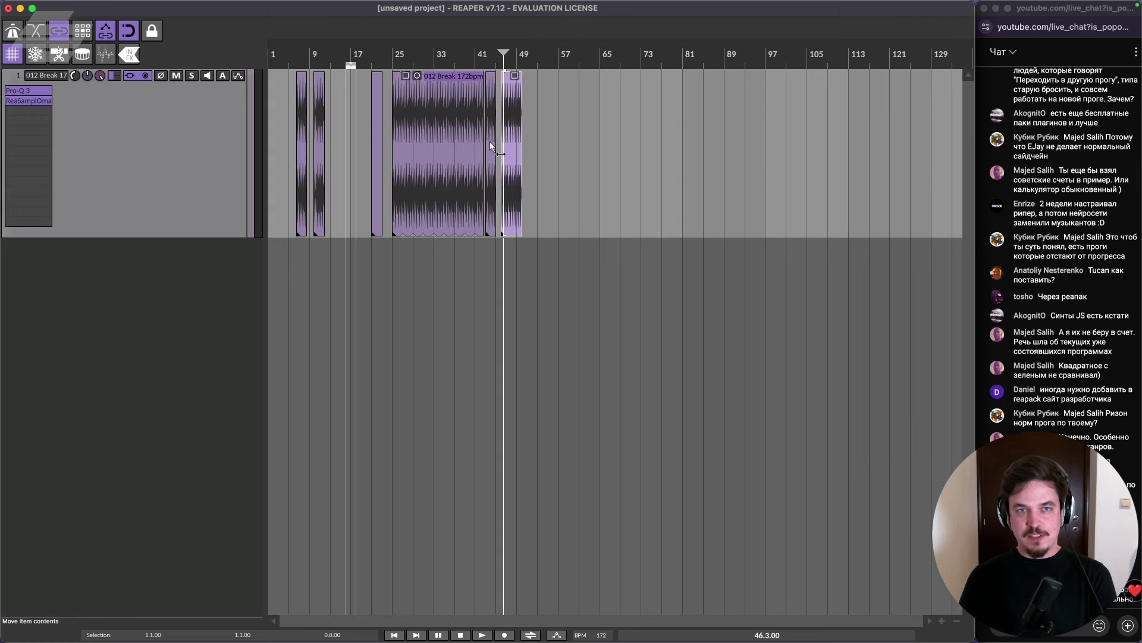
scroll(490, 141, "down", 2)
scroll(520, 145, "down", 2)
scroll(518, 139, "up", 6)
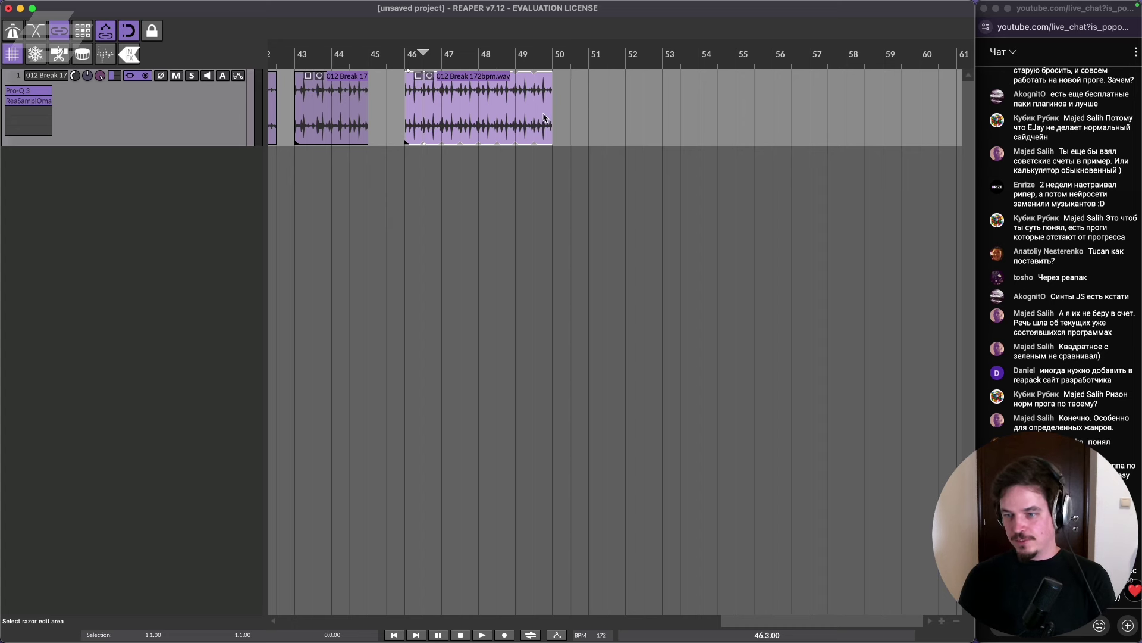
scroll(544, 125, "down", 3)
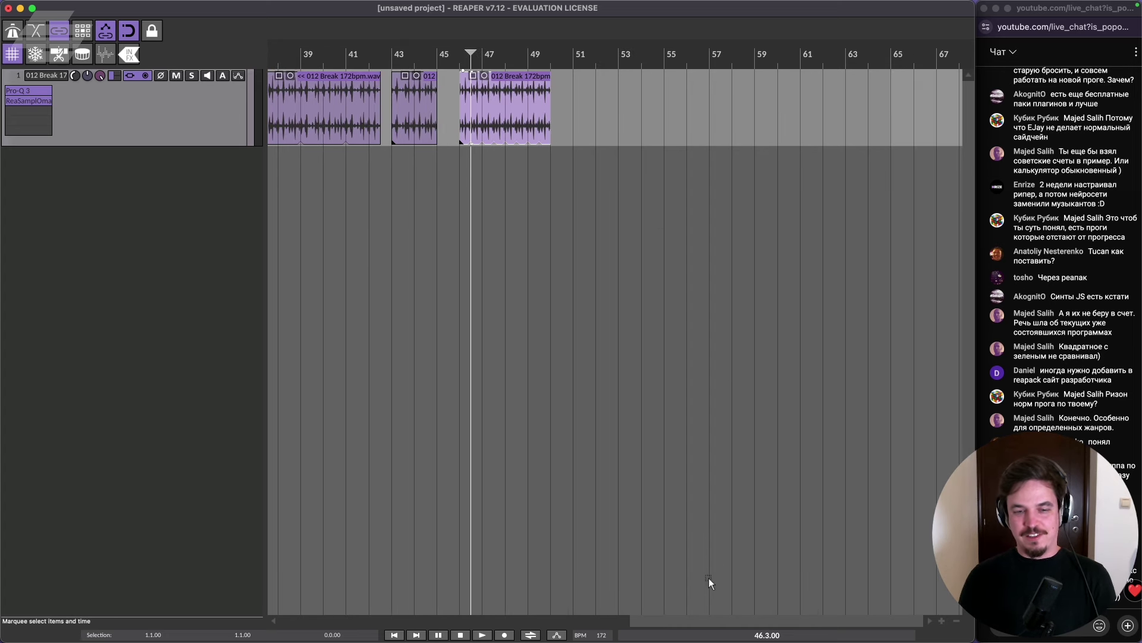
Switch to Ableton Live, shrink the clip detail view to enlarge the arrangement for viewing, and return to REAPER.
mouse_move(678, 640)
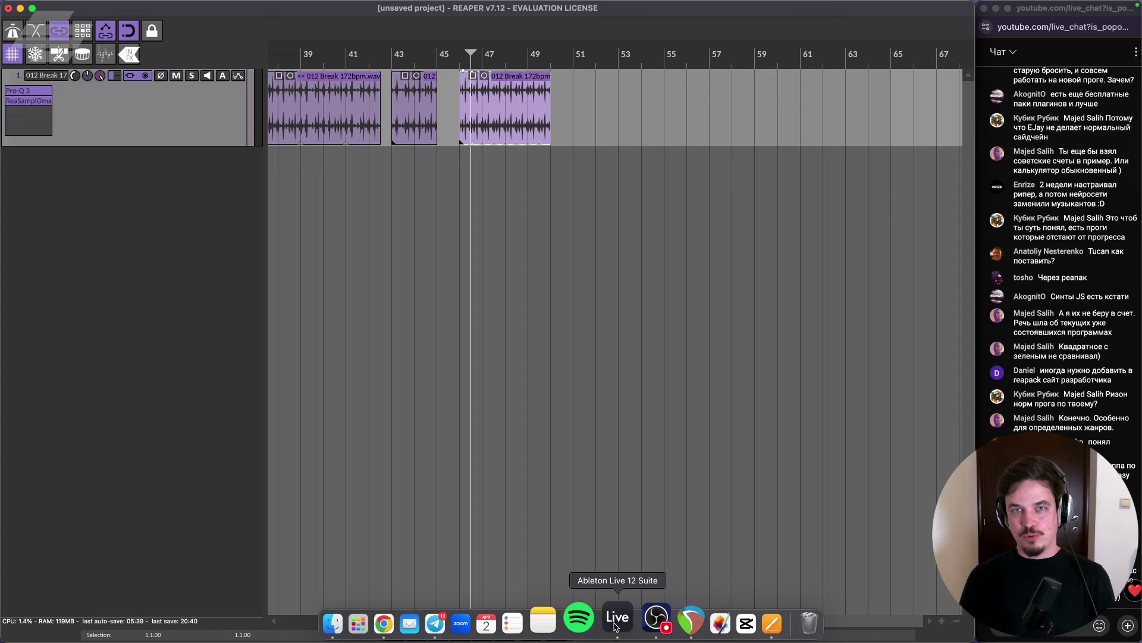
left_click(617, 621)
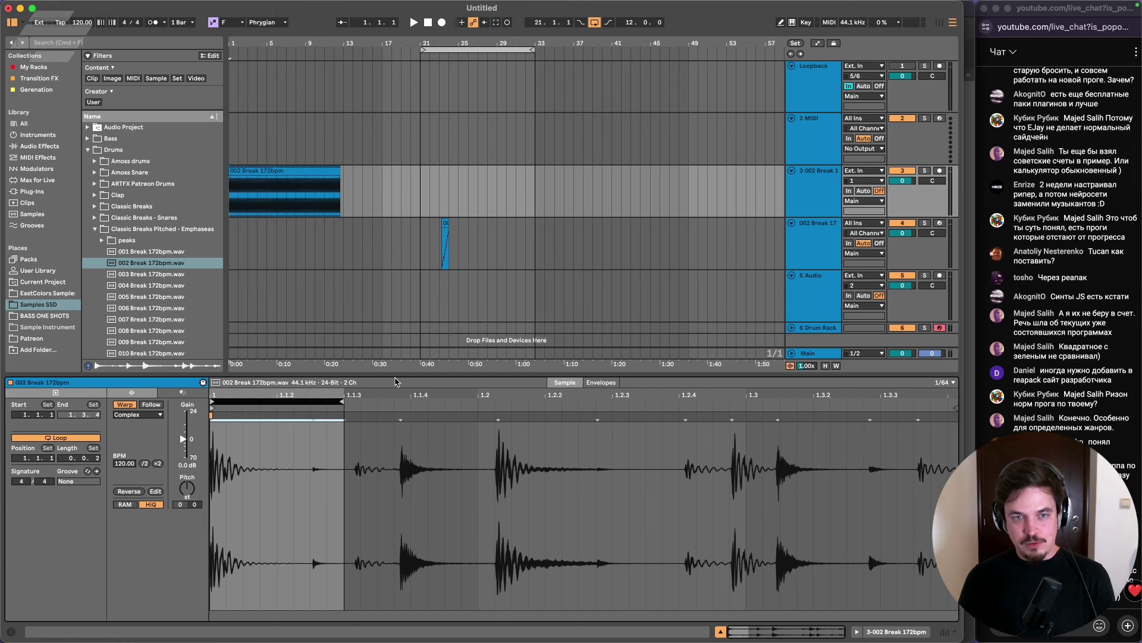
left_click_drag(395, 377, 410, 461)
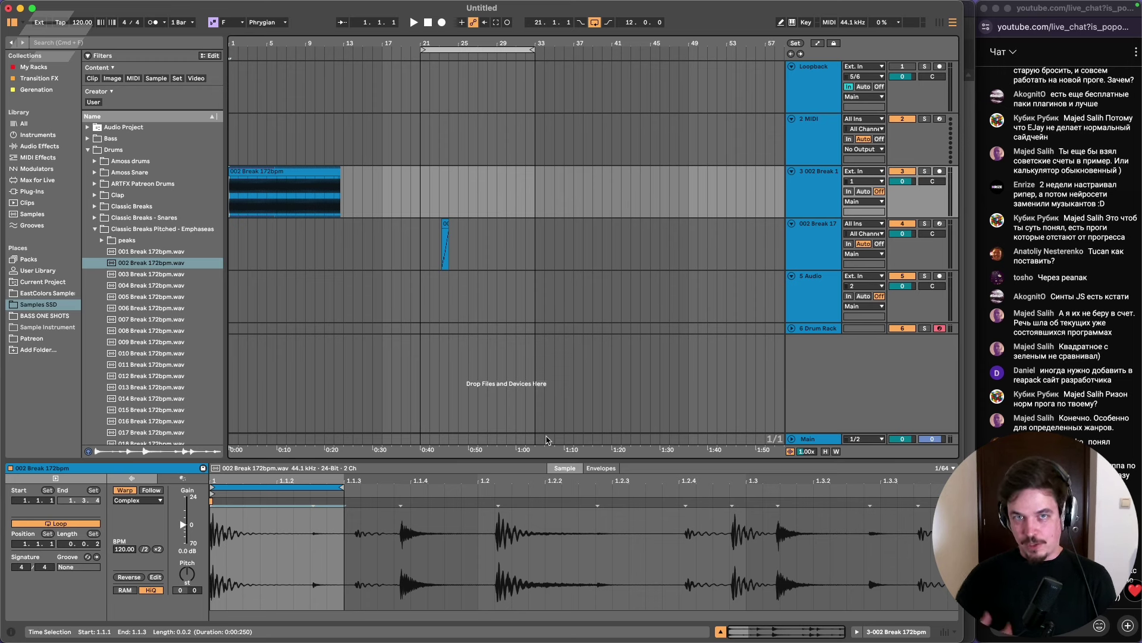
mouse_move(592, 633)
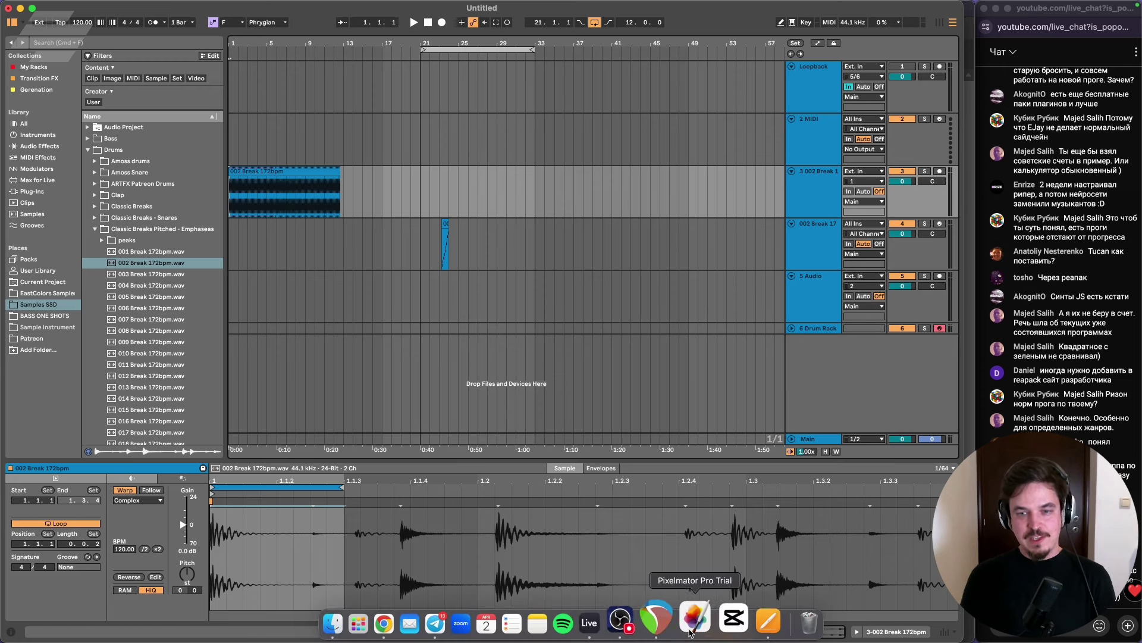
left_click(668, 630)
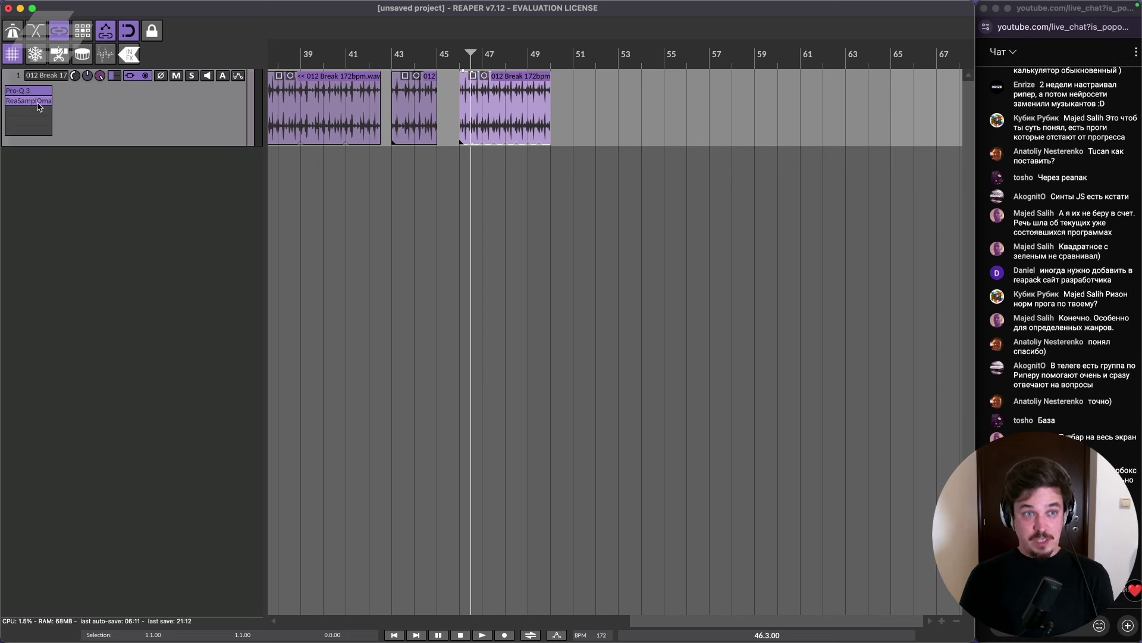
Switch to Chrome and view the REAPER color themes forum page and the REAPER license purchase page.
mouse_move(593, 5)
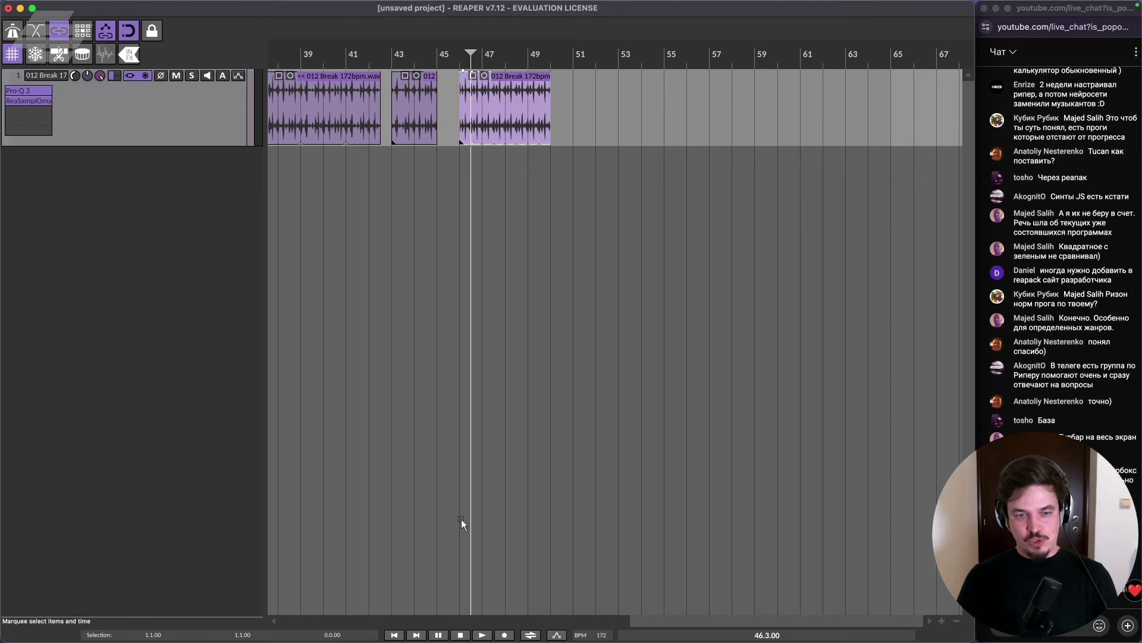
mouse_move(333, 631)
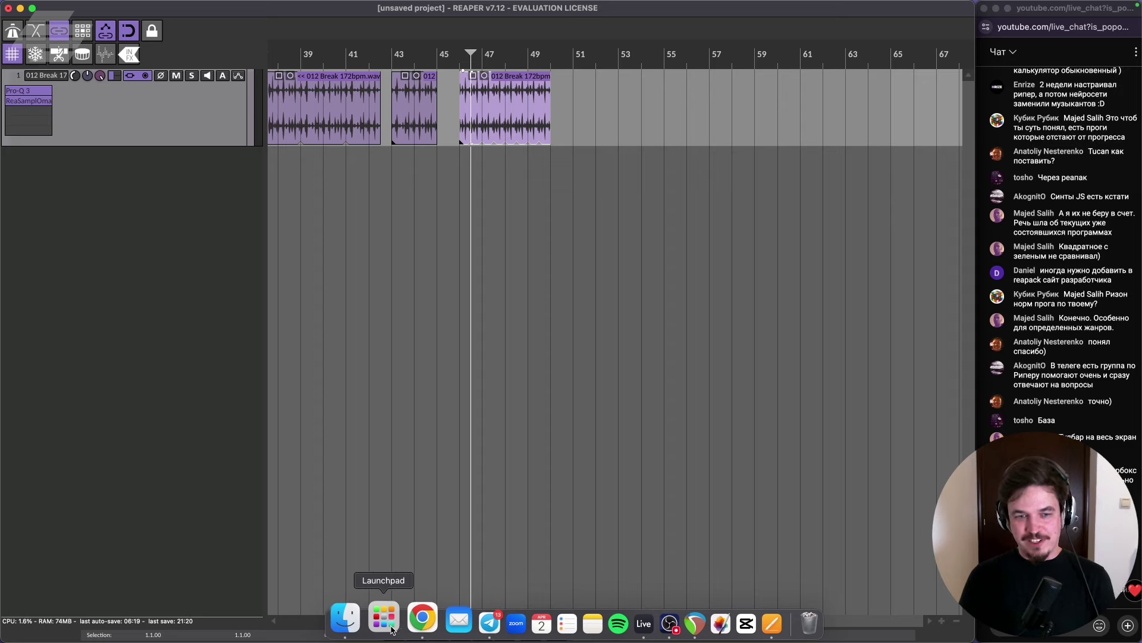
mouse_move(492, 4)
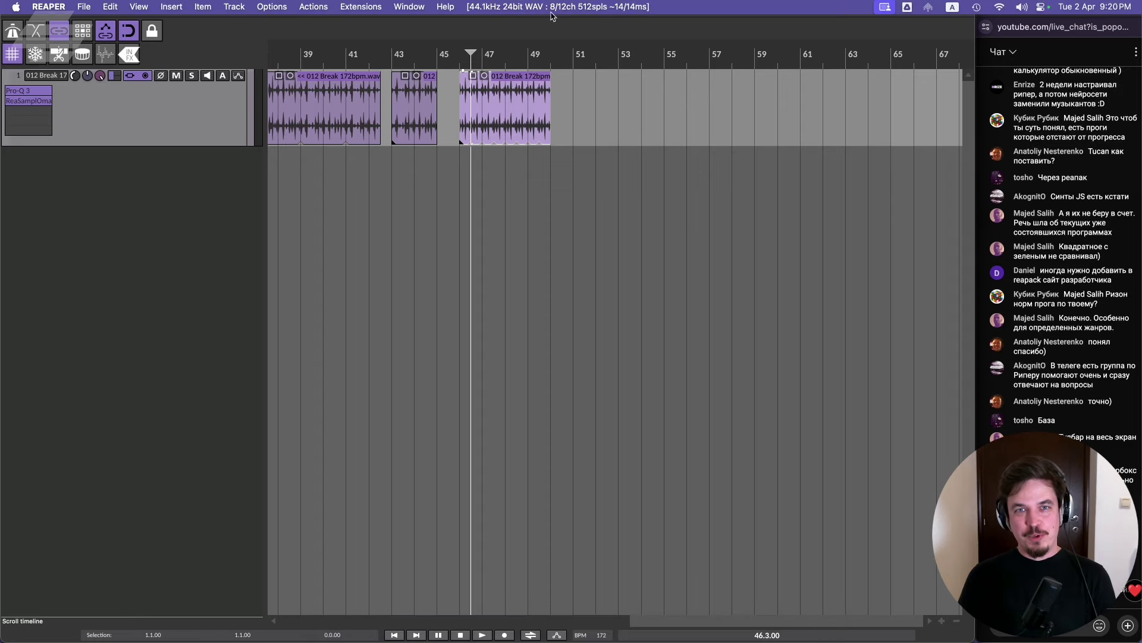
mouse_move(382, 638)
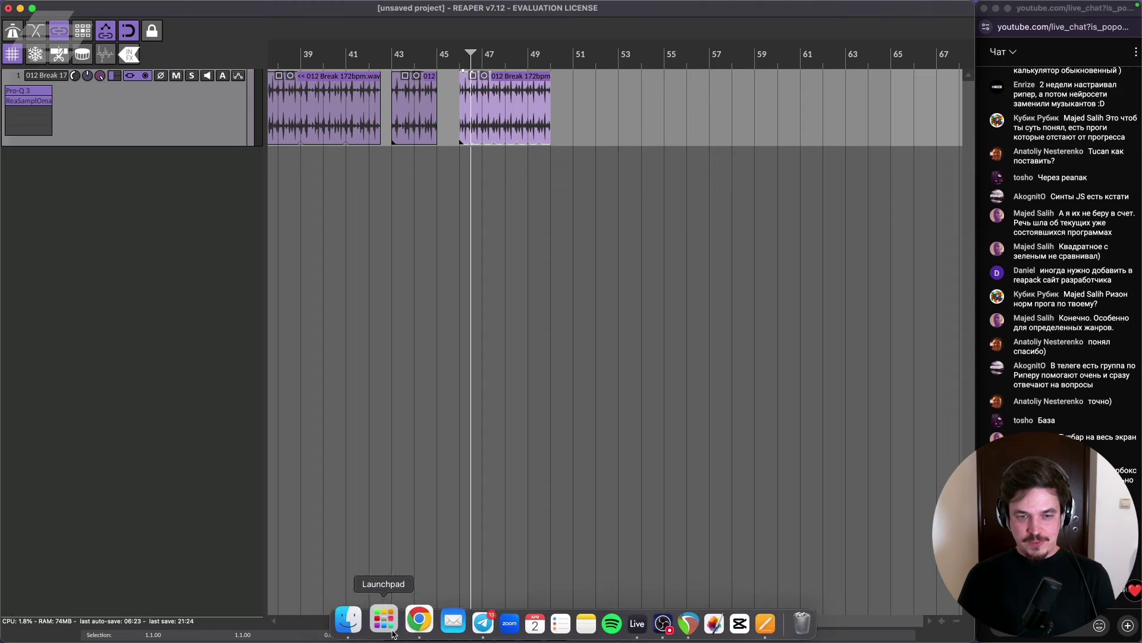
left_click(416, 622)
left_click(605, 12)
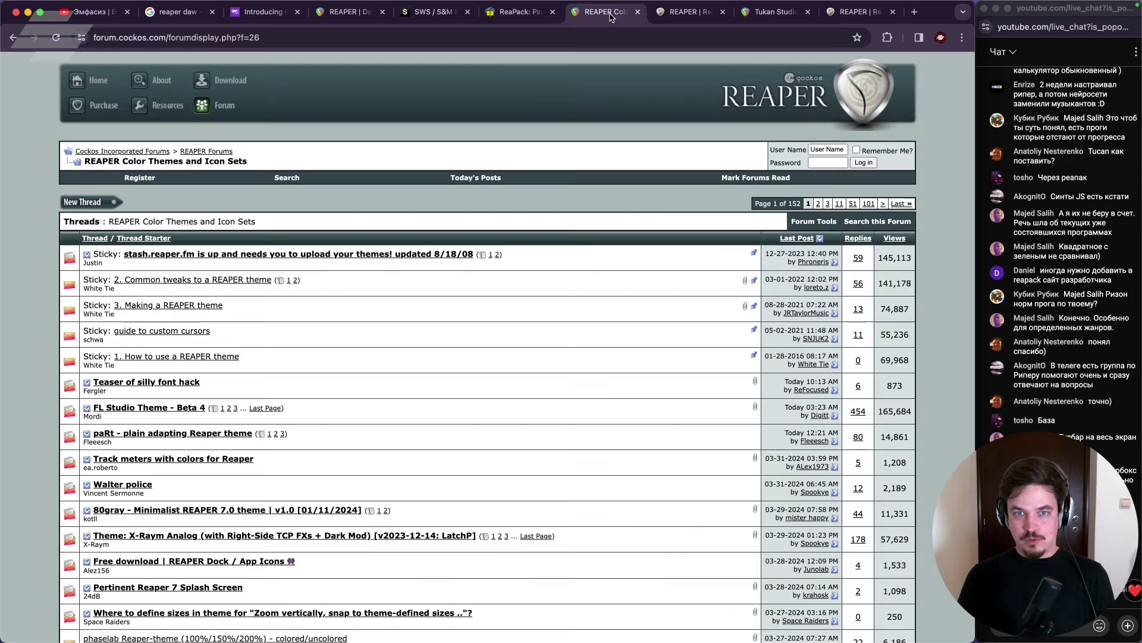
left_click(348, 12)
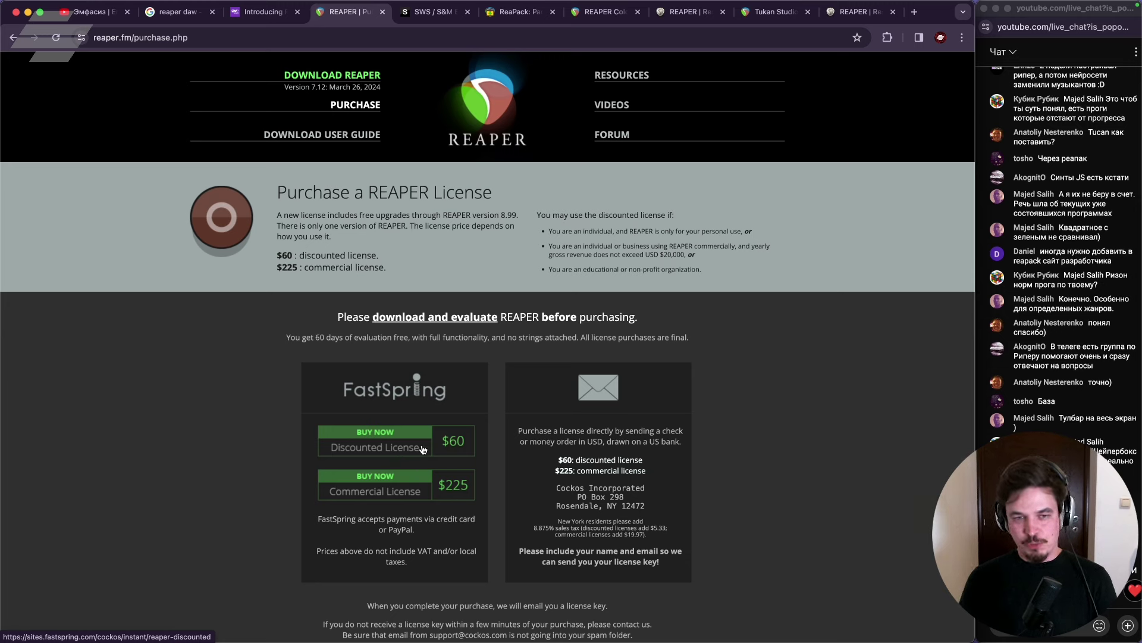
Switch to REAPER, quit it without saving the project, and relaunch it with an empty project.
key("super+Tab")
key("super+q")
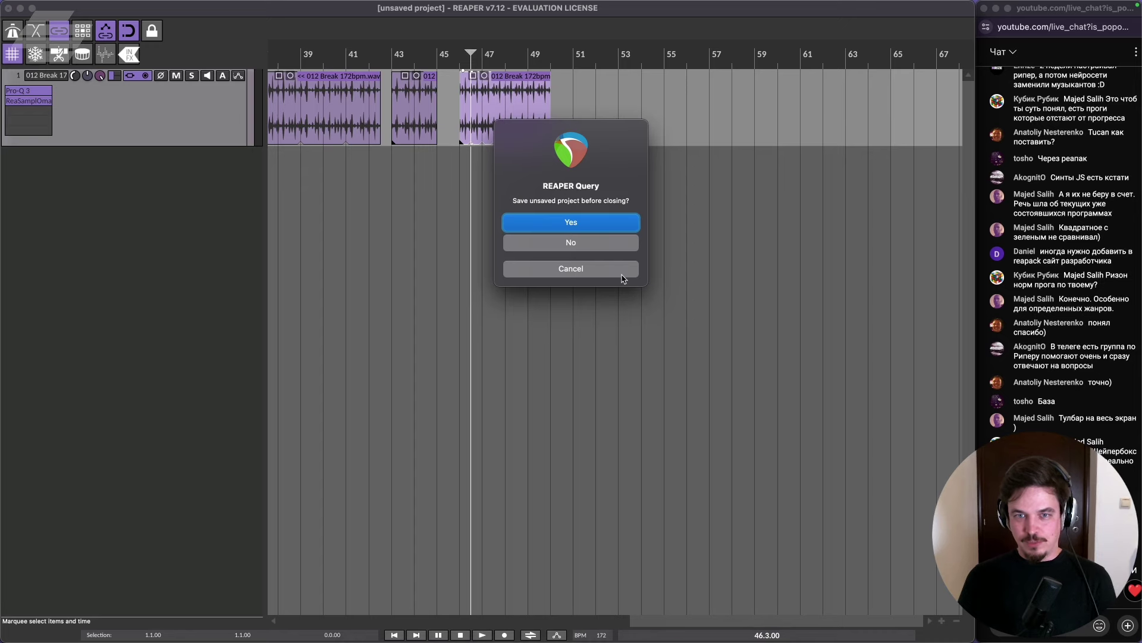
left_click(605, 242)
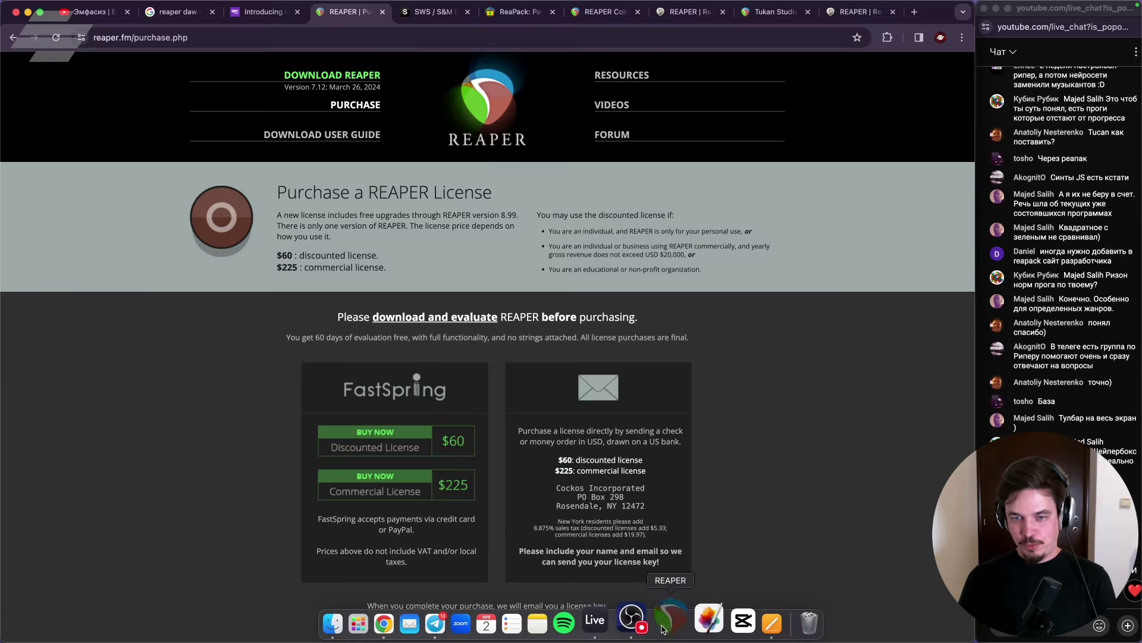
left_click(668, 625)
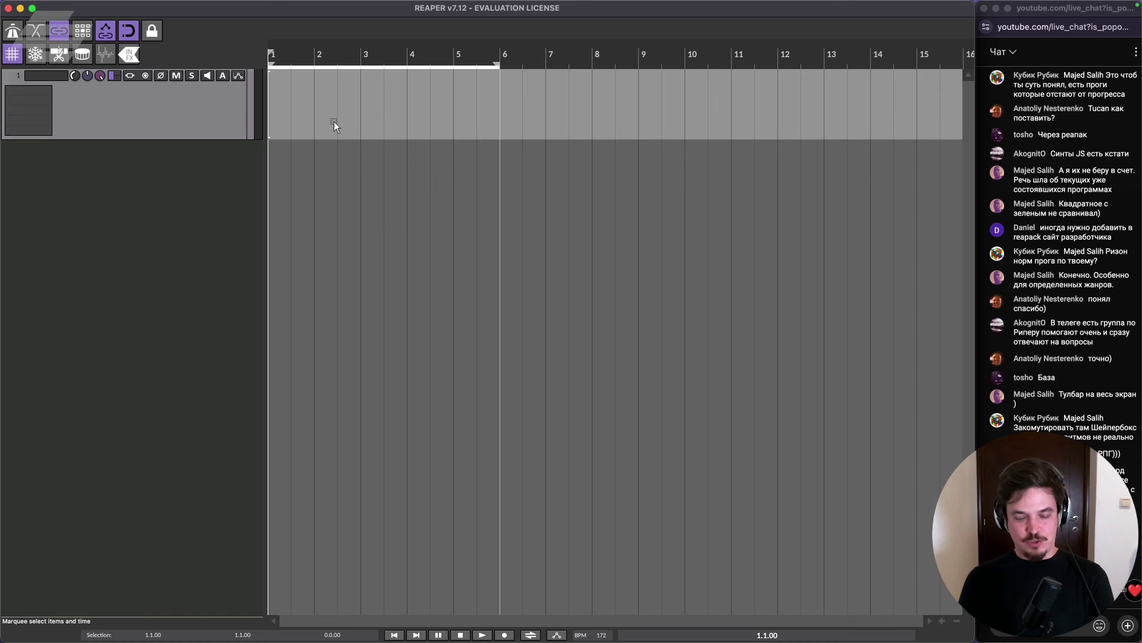
scroll(334, 121, "down", 5)
scroll(351, 125, "down", 2)
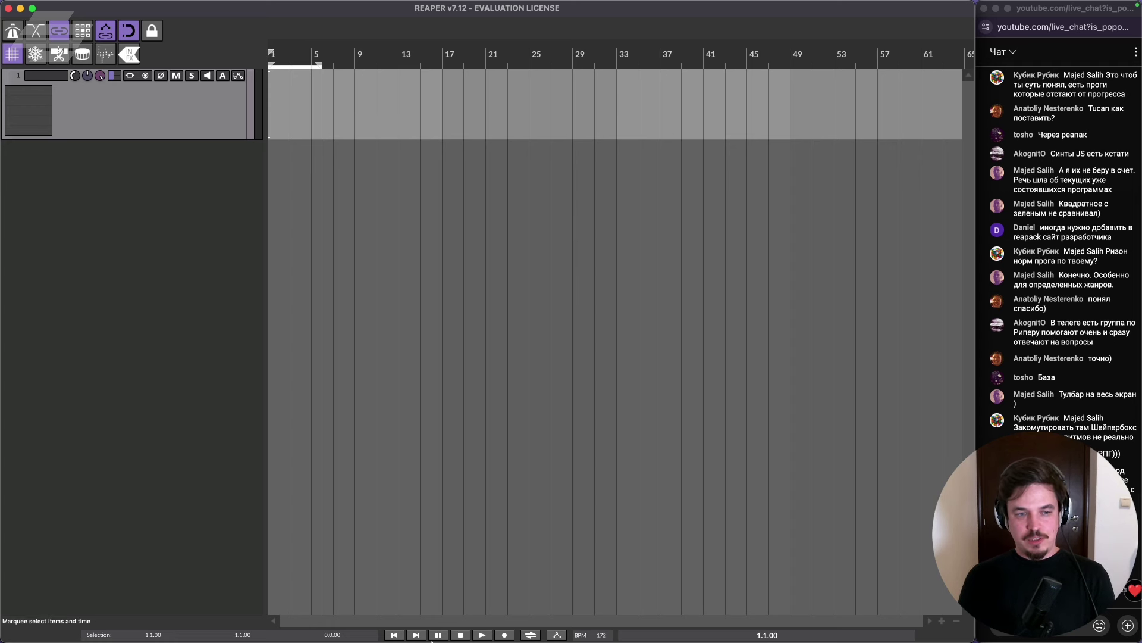
Switch to Chrome, search YouTube for "reapertips", and look through the Reapertips channel's home page.
mouse_move(432, 641)
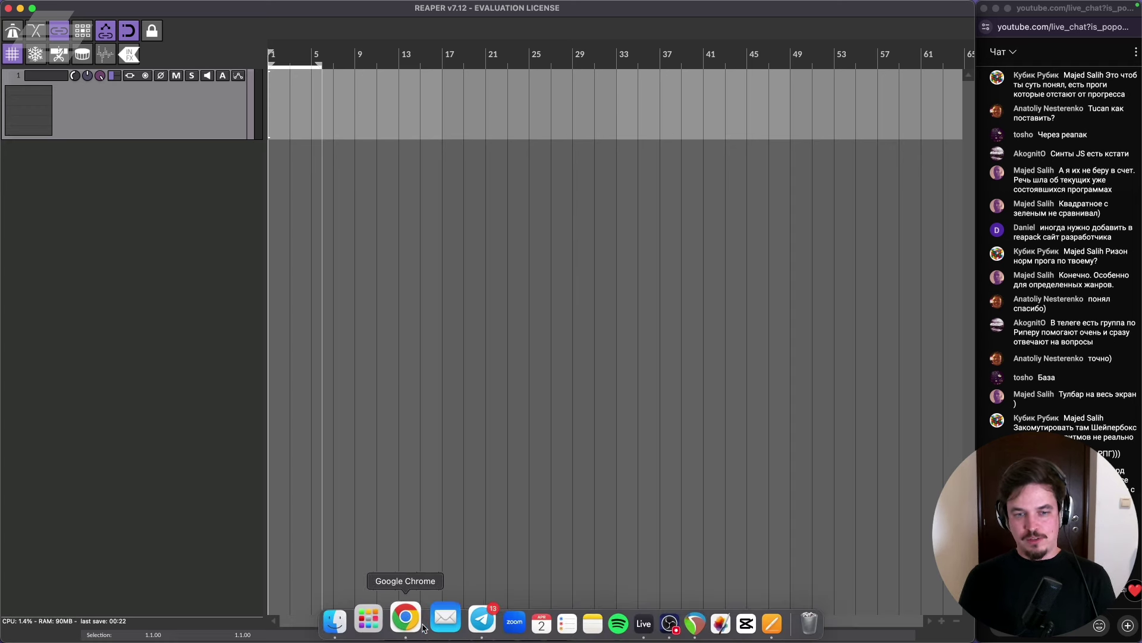
left_click(409, 620)
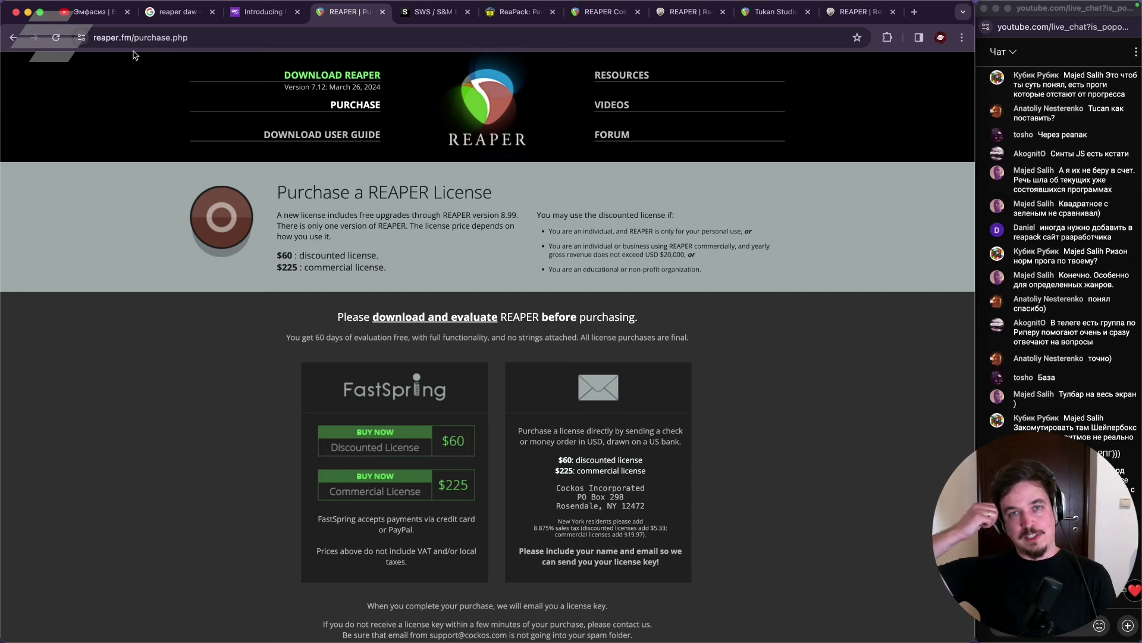
left_click(109, 16)
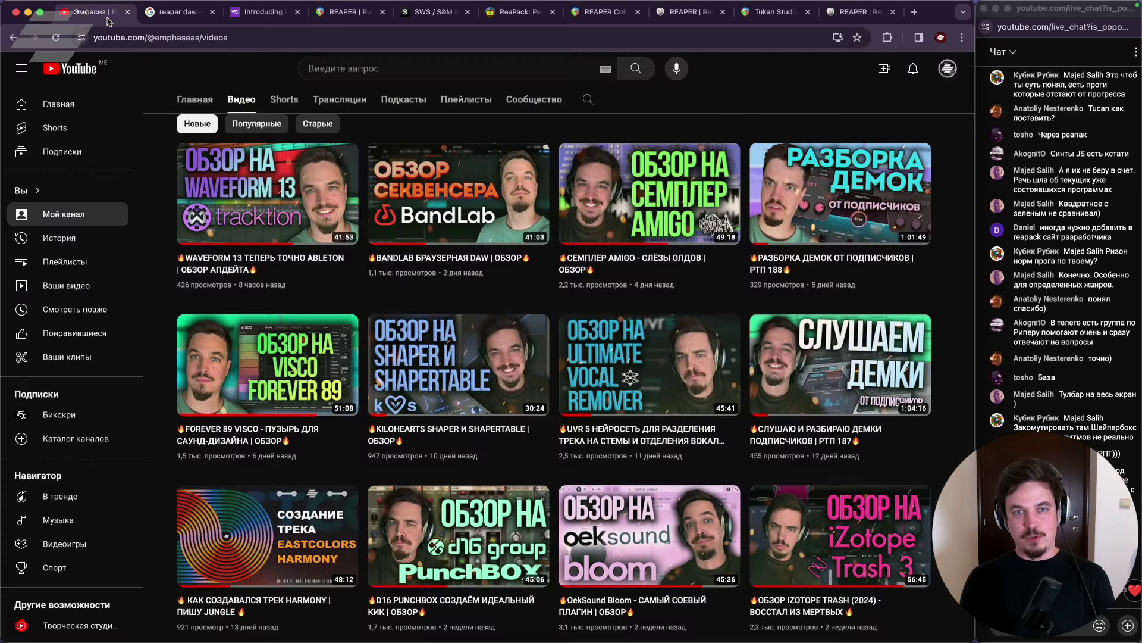
left_click(437, 73)
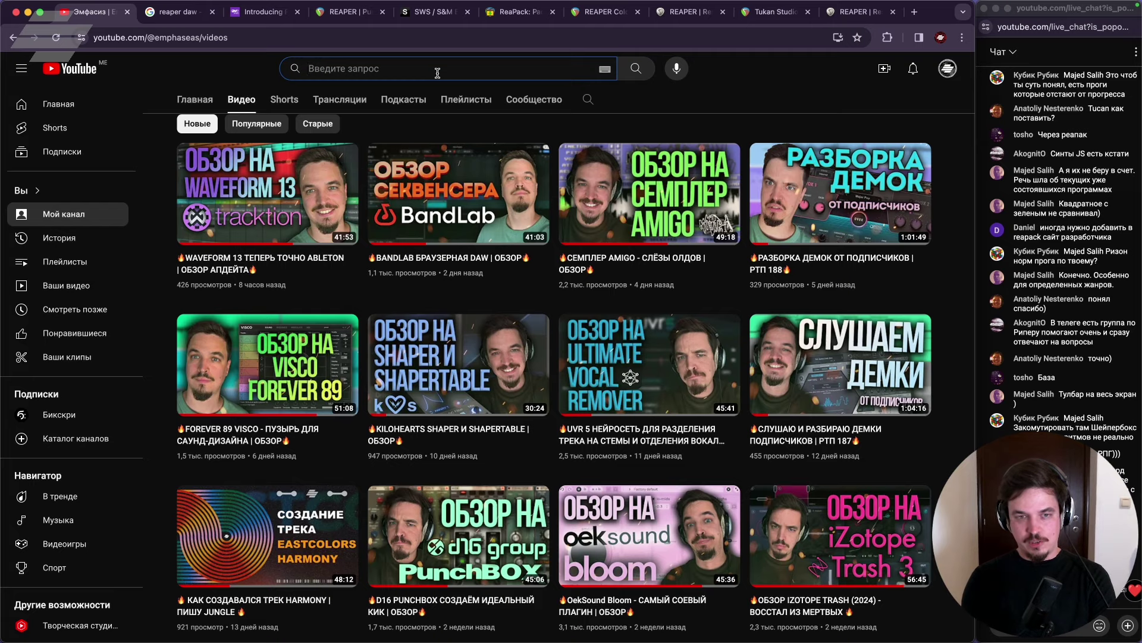
type("reaper")
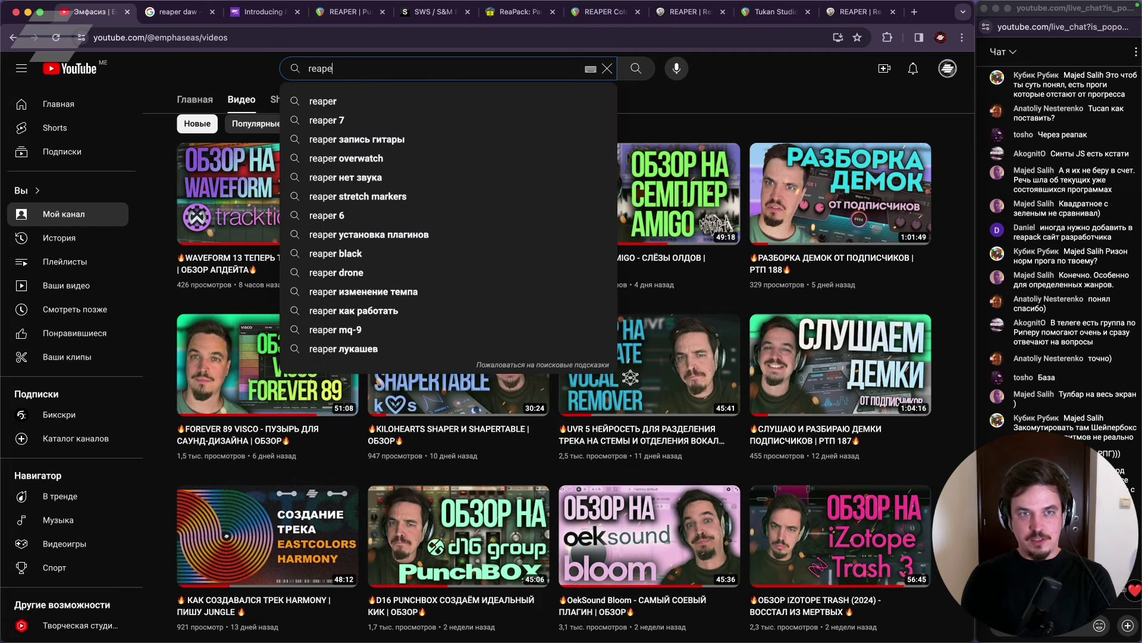
type("tips")
key("Return")
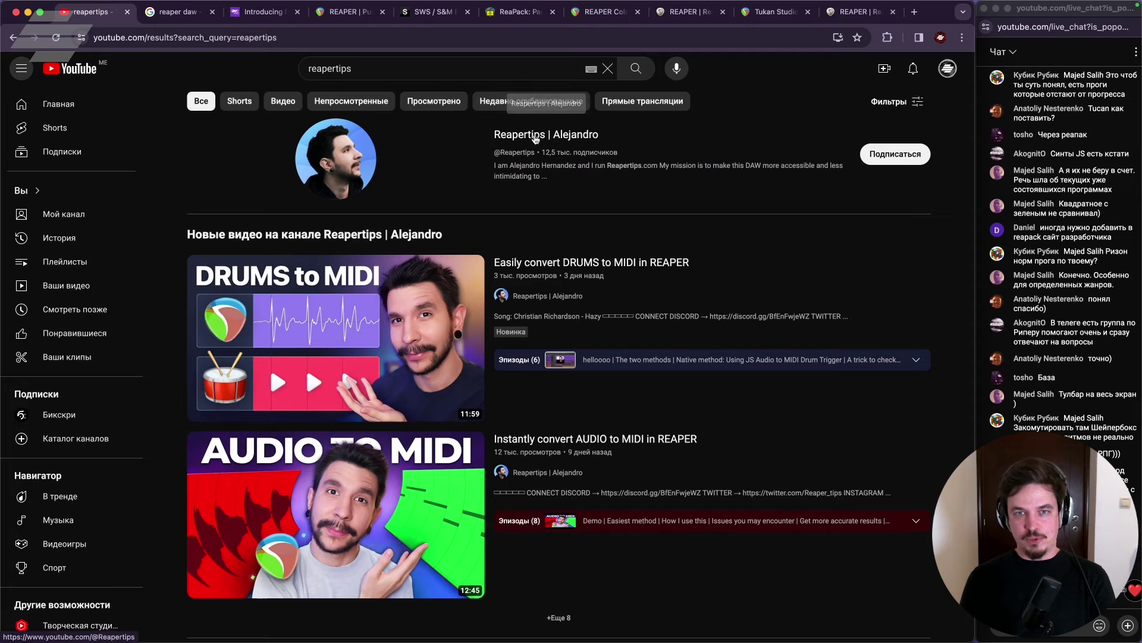
left_click(535, 136)
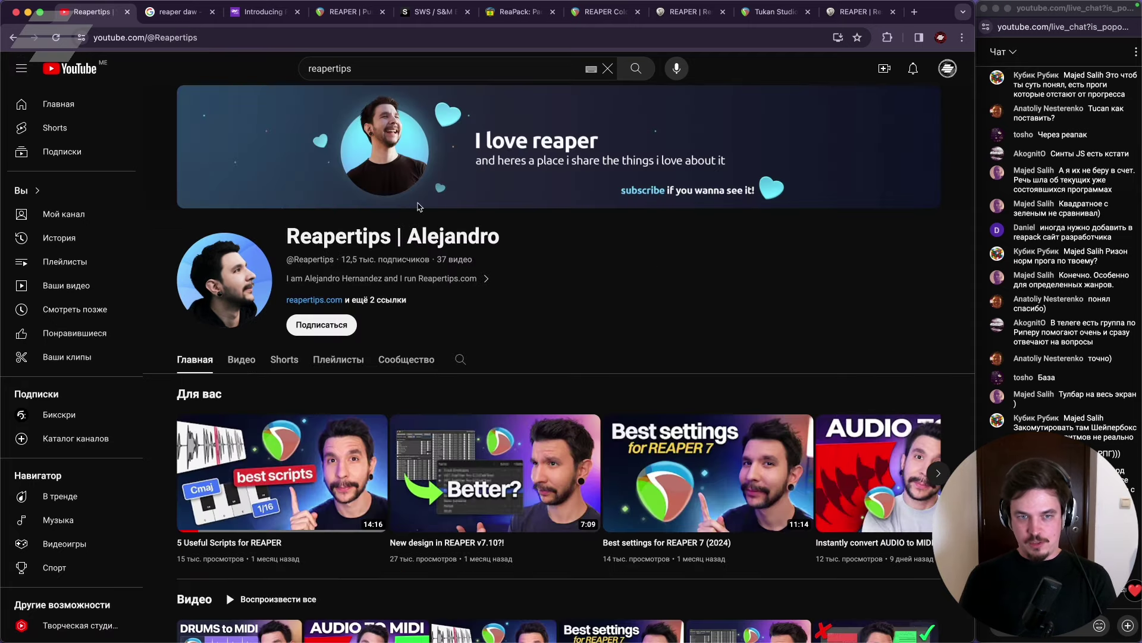
scroll(428, 351, "down", 3)
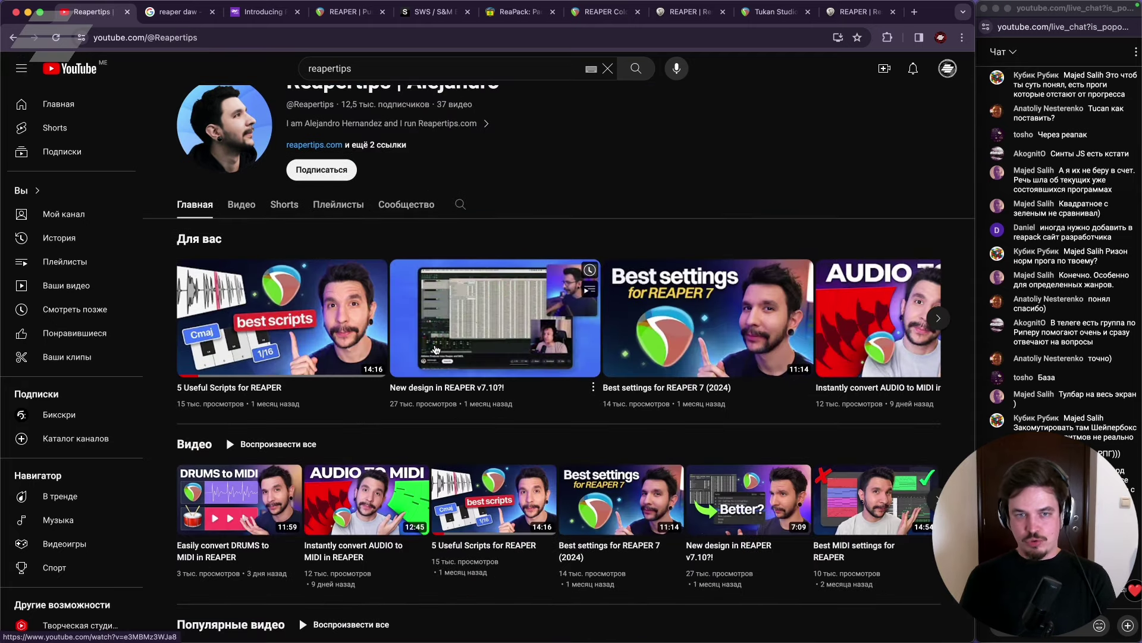
scroll(402, 428, "down", 5)
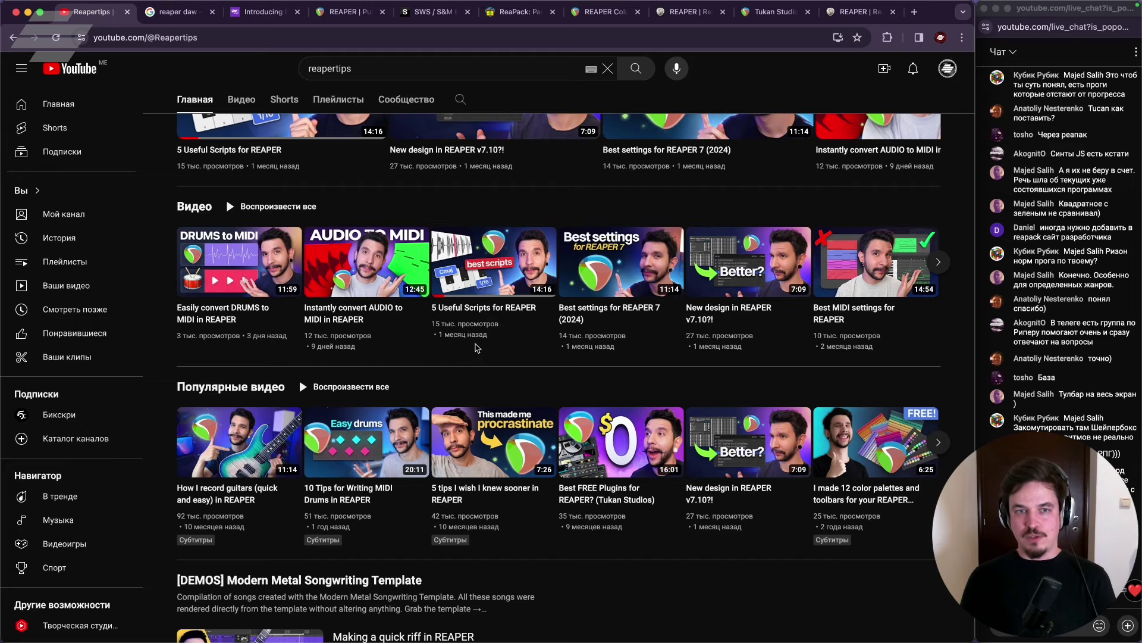
scroll(476, 348, "up", 7)
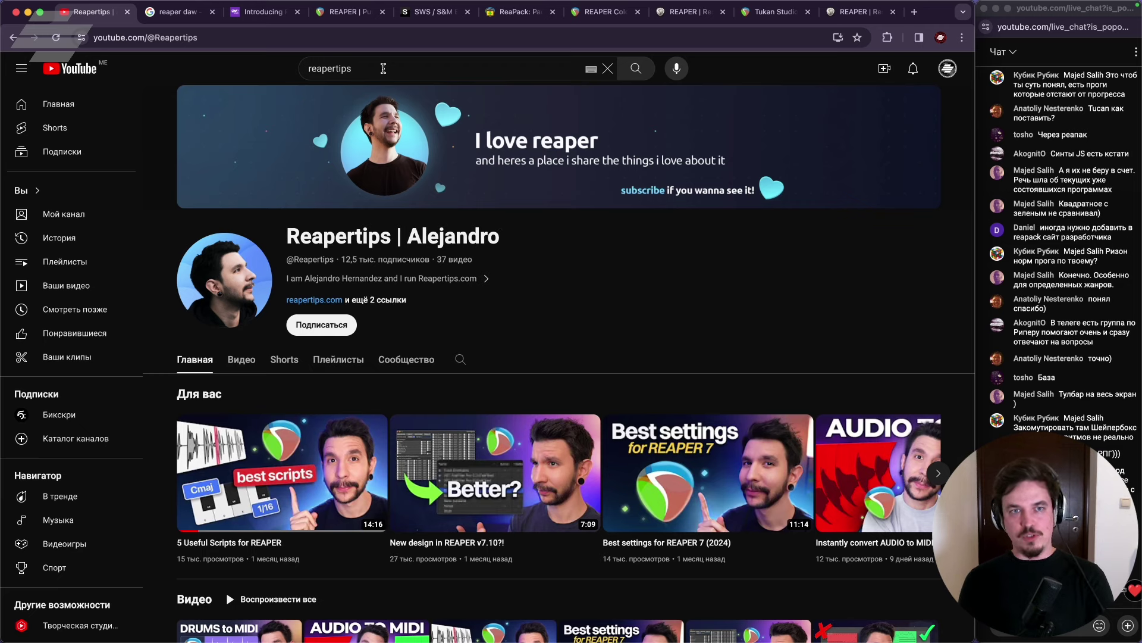
Search YouTube for "reaper mania" and open the REAPER Mania channel's video list.
left_click_drag(383, 69, 333, 70)
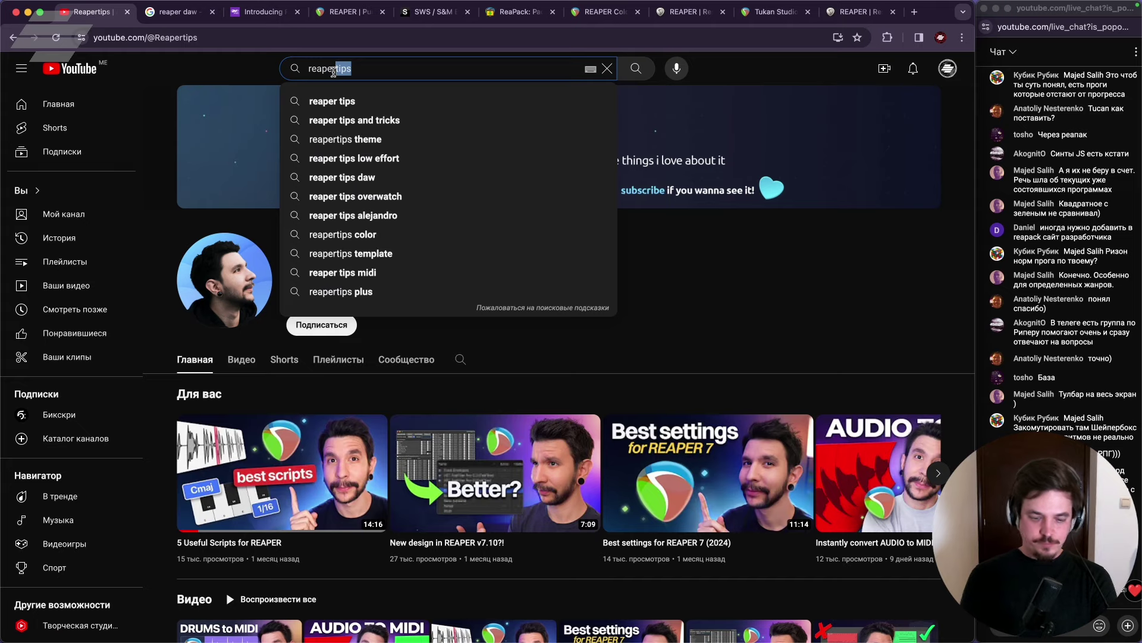
type("r mania")
key("Return")
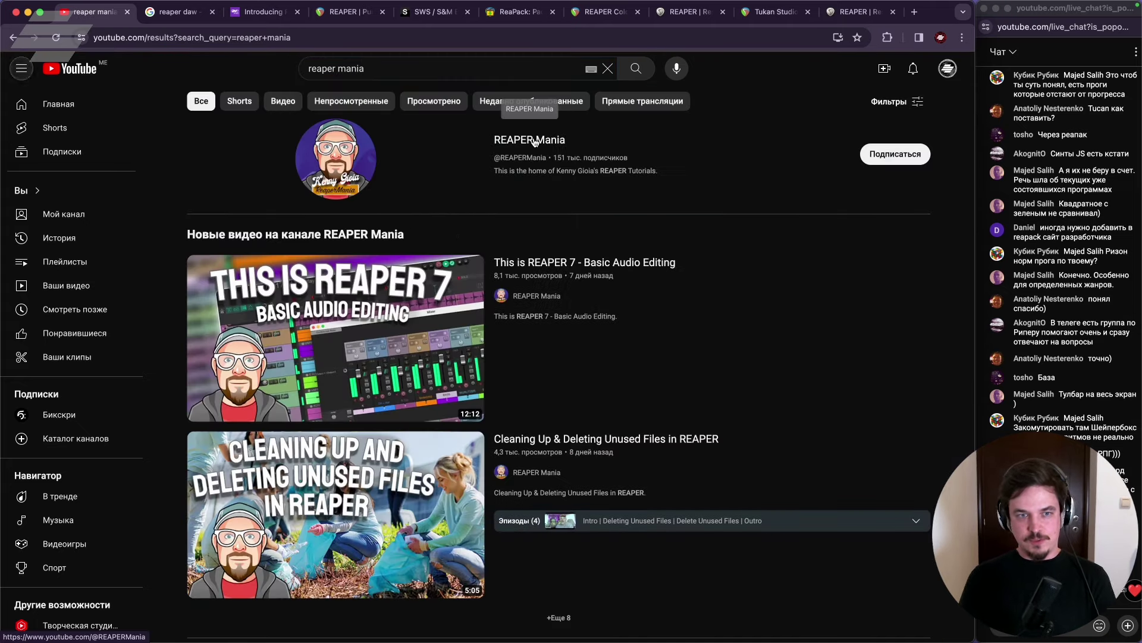
left_click(534, 140)
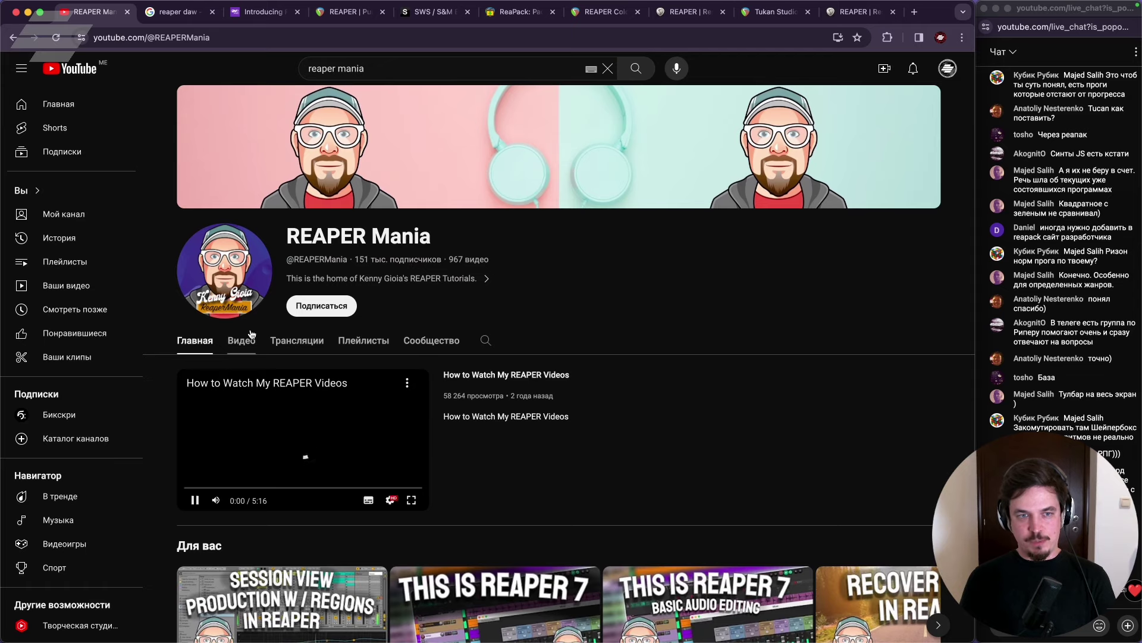
left_click(250, 335)
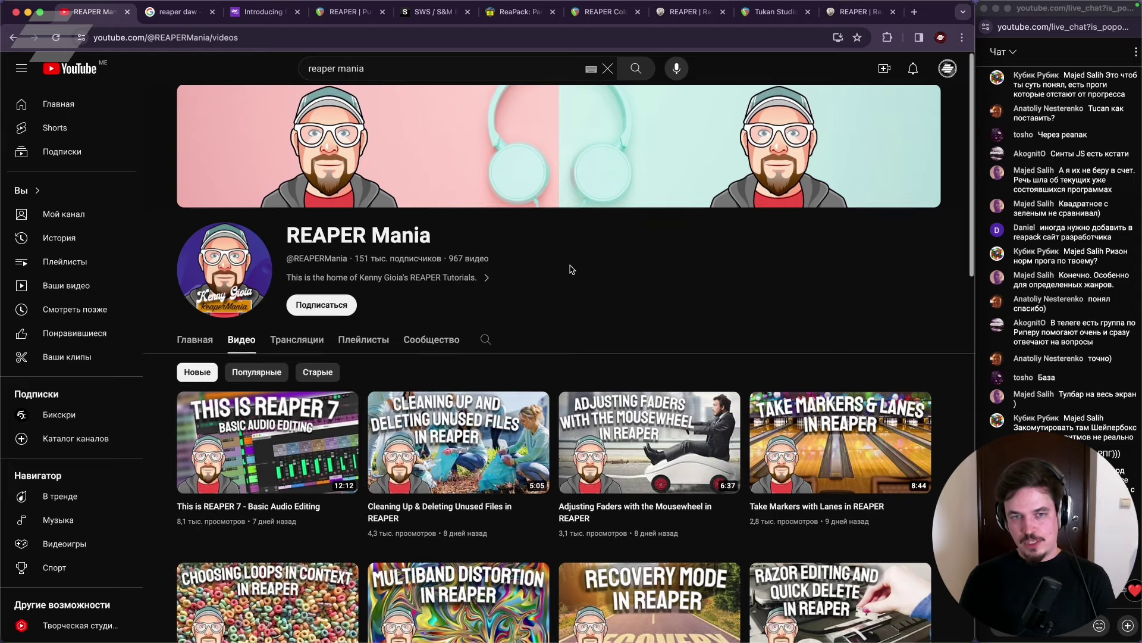
Look through the REAPER Mania channel's videos and list the oldest ones first.
scroll(556, 285, "down", 1)
scroll(535, 315, "down", 1)
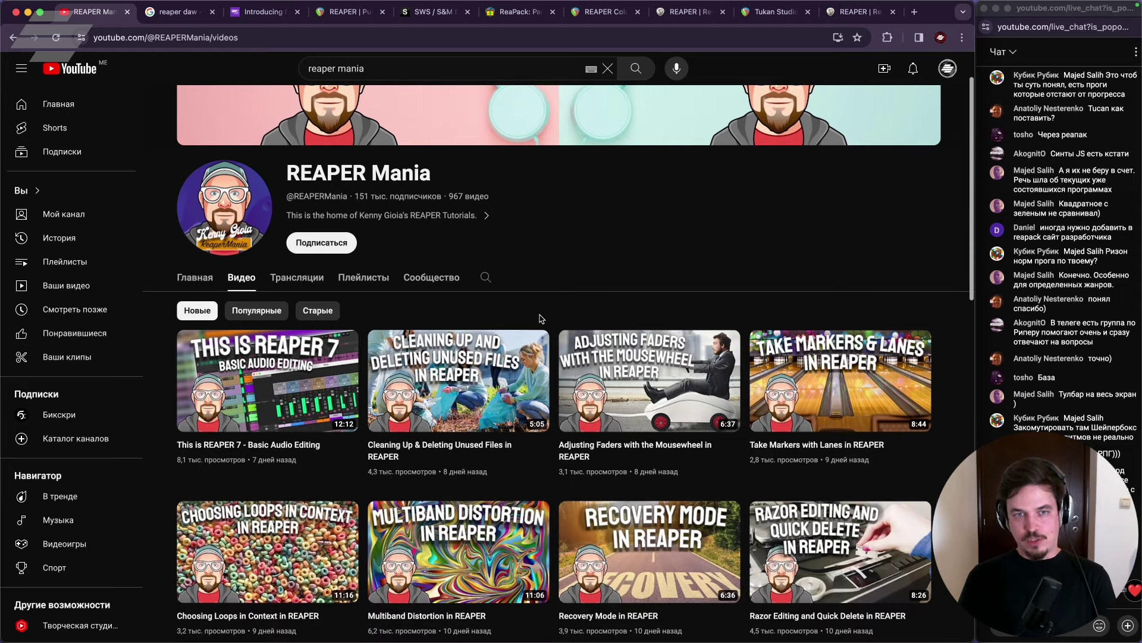
scroll(517, 309, "down", 5)
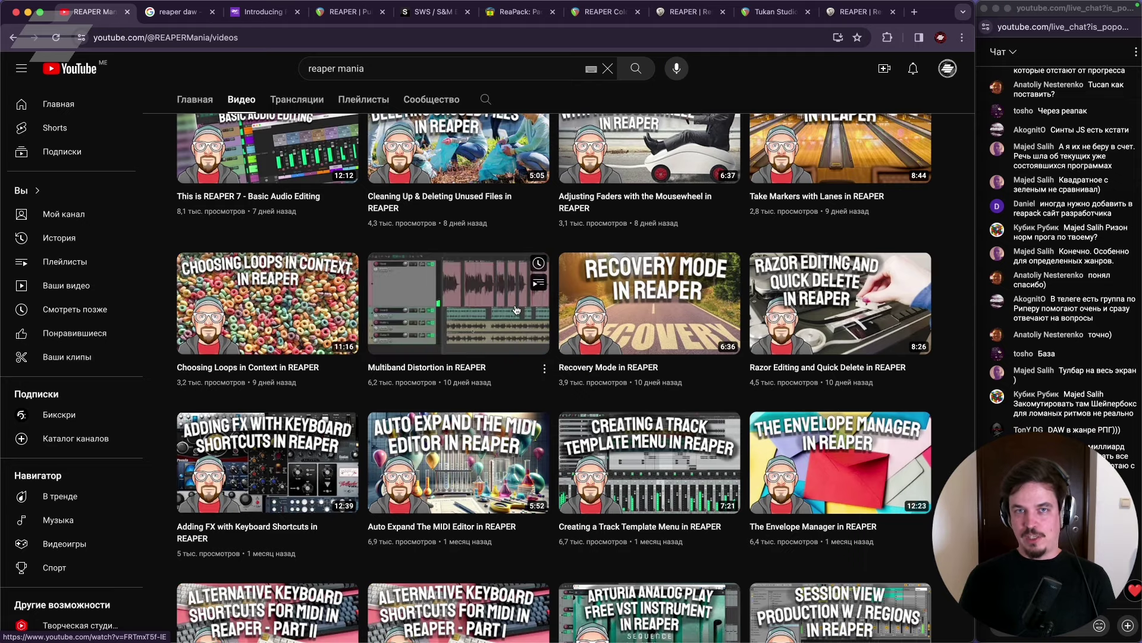
scroll(517, 309, "down", 5)
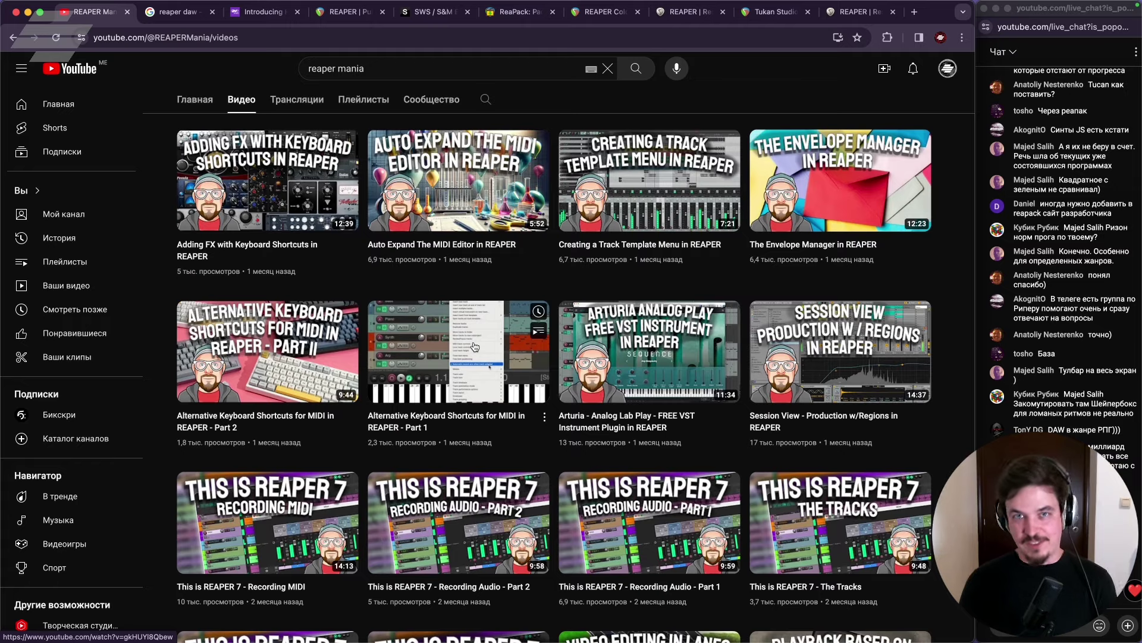
scroll(380, 309, "up", 10)
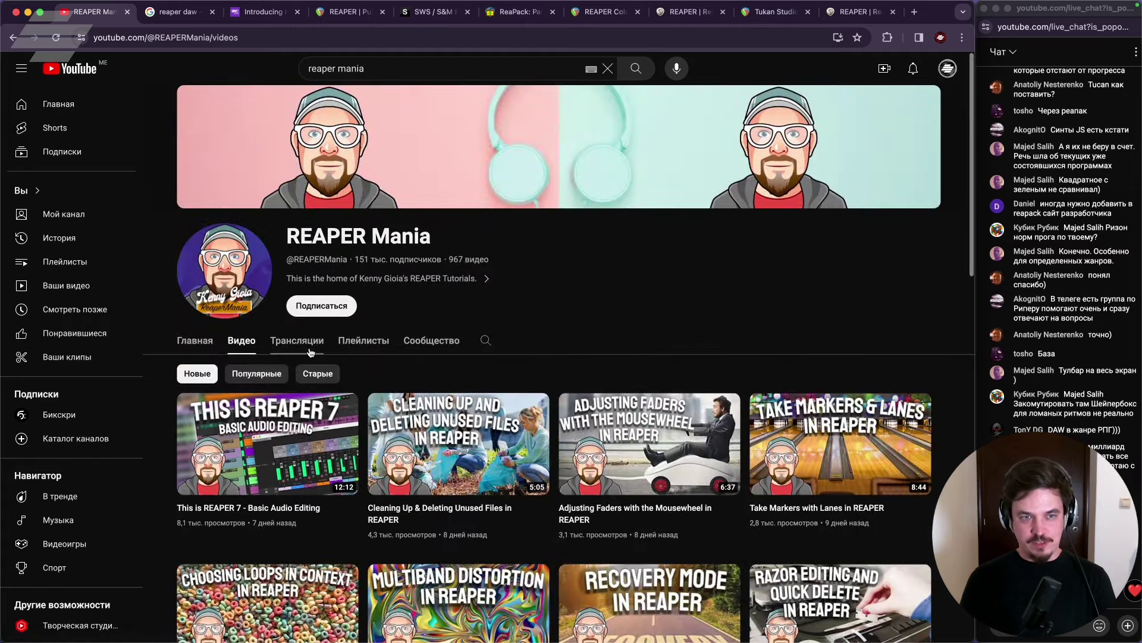
scroll(333, 315, "down", 10)
scroll(319, 319, "up", 8)
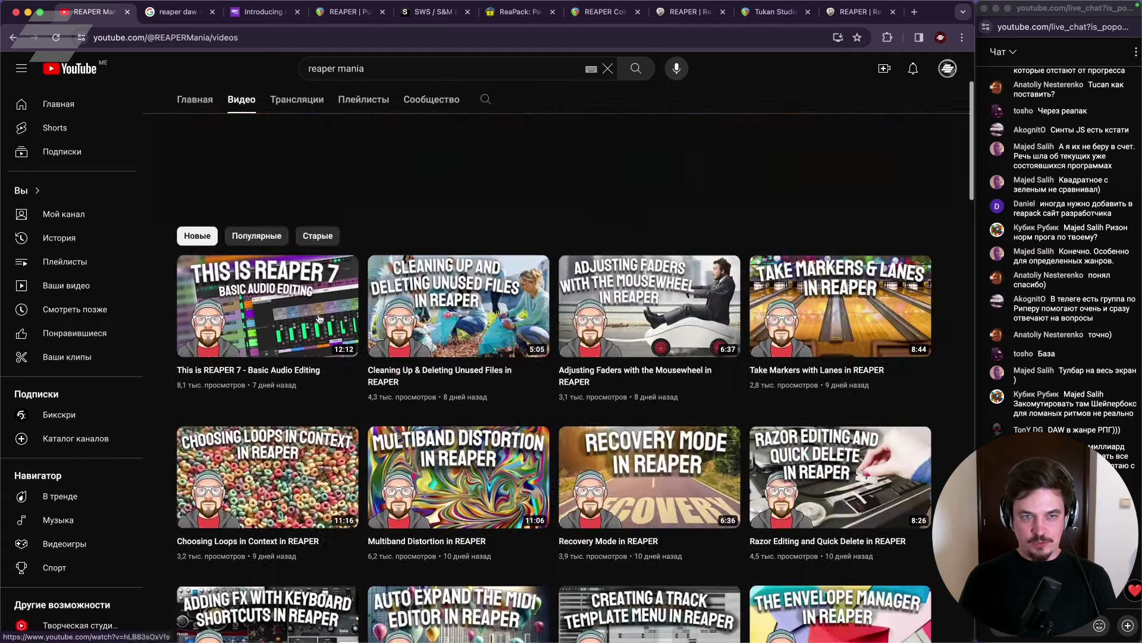
left_click(317, 235)
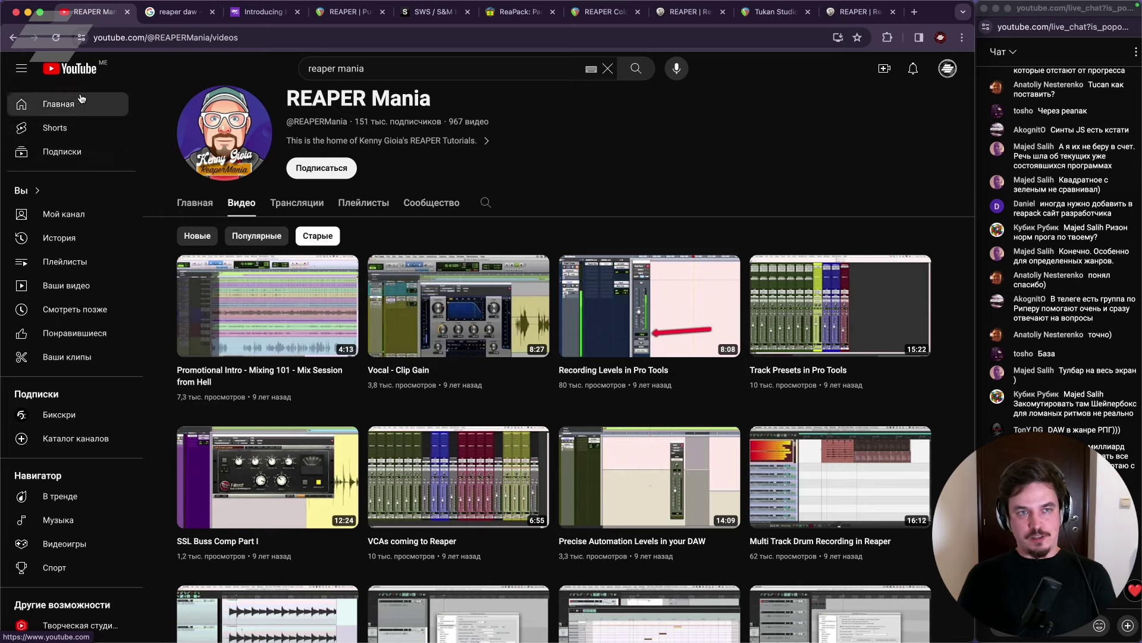
Open the REAPER Forums page on the REAPER site and look through its sub-forums, including the non-English user forums.
left_click(351, 13)
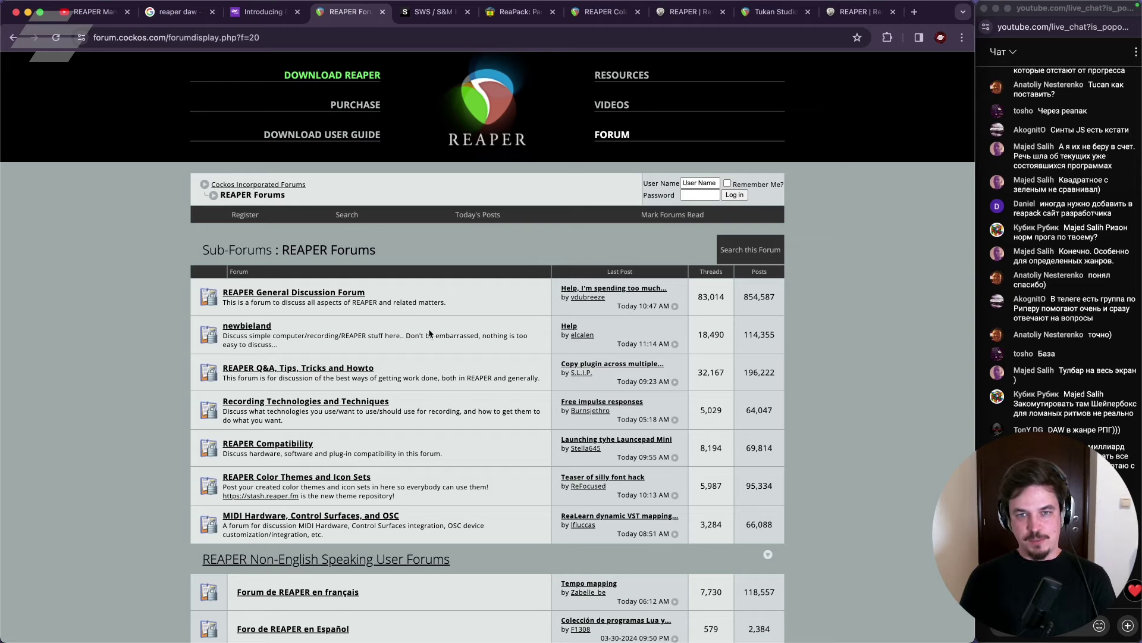
scroll(429, 330, "down", 3)
scroll(428, 330, "down", 6)
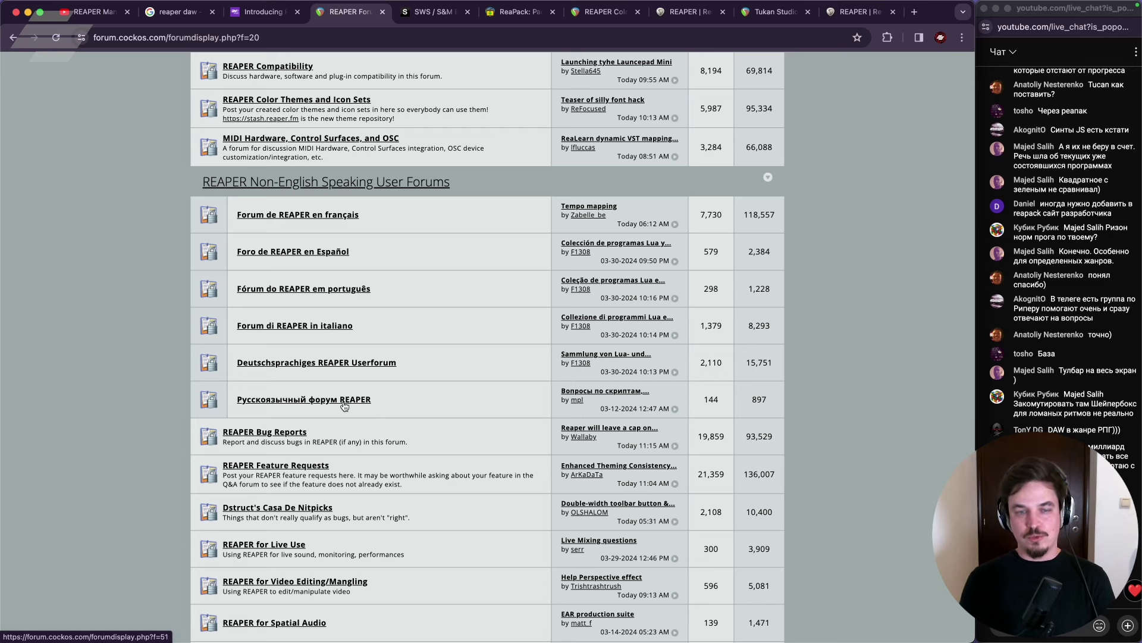
mouse_move(484, 622)
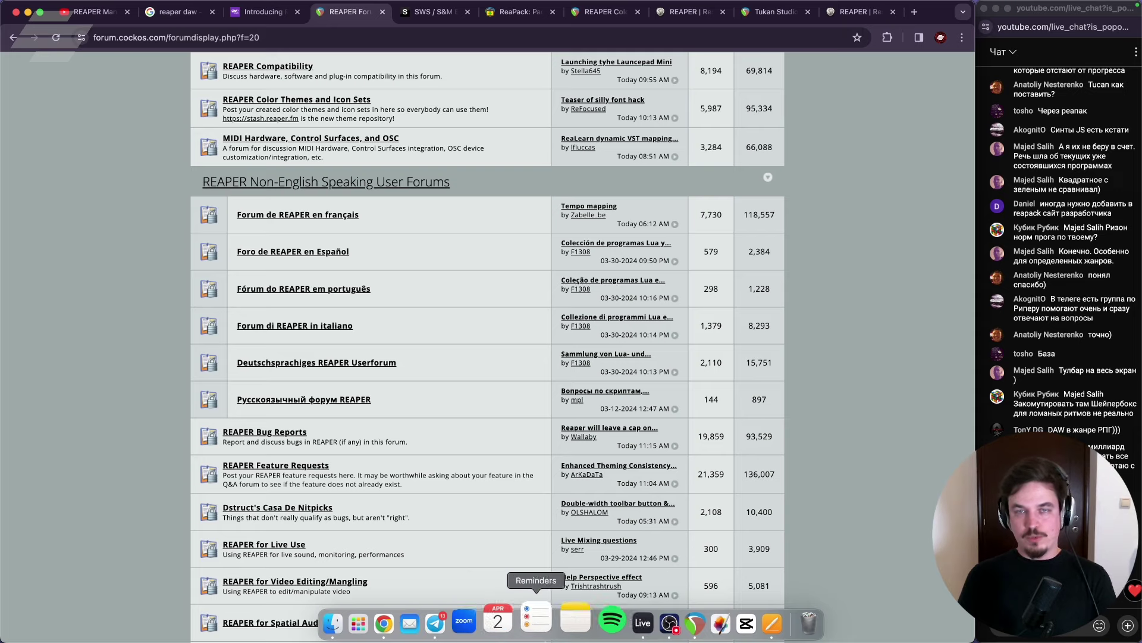
Return to YouTube and open the video list of the signed-in Emphaseas channel.
left_click(87, 13)
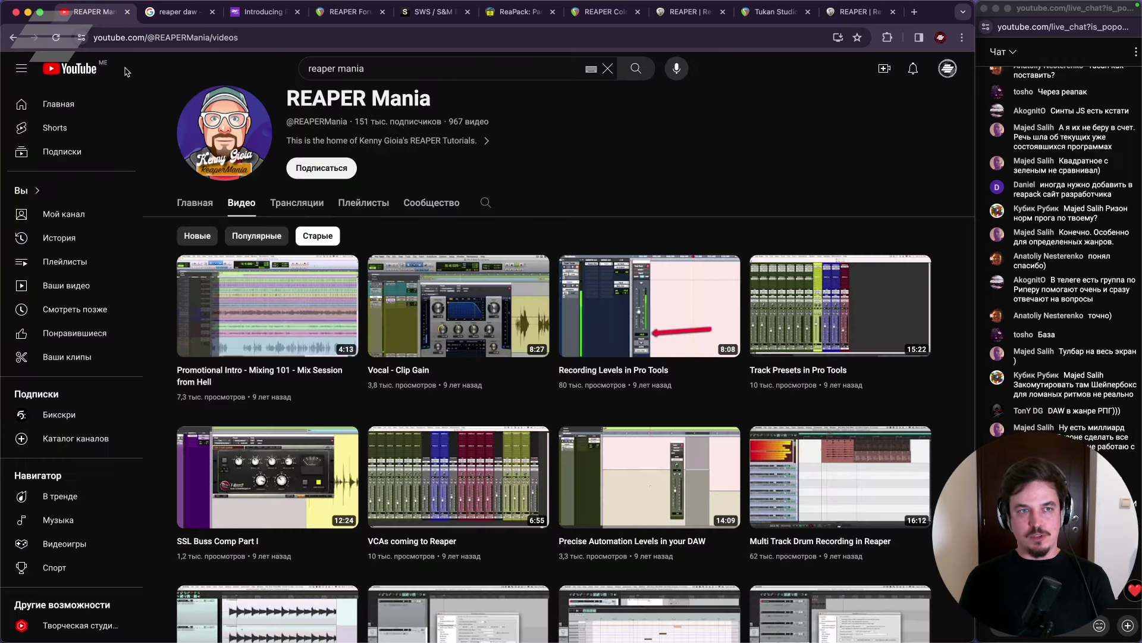
left_click(948, 68)
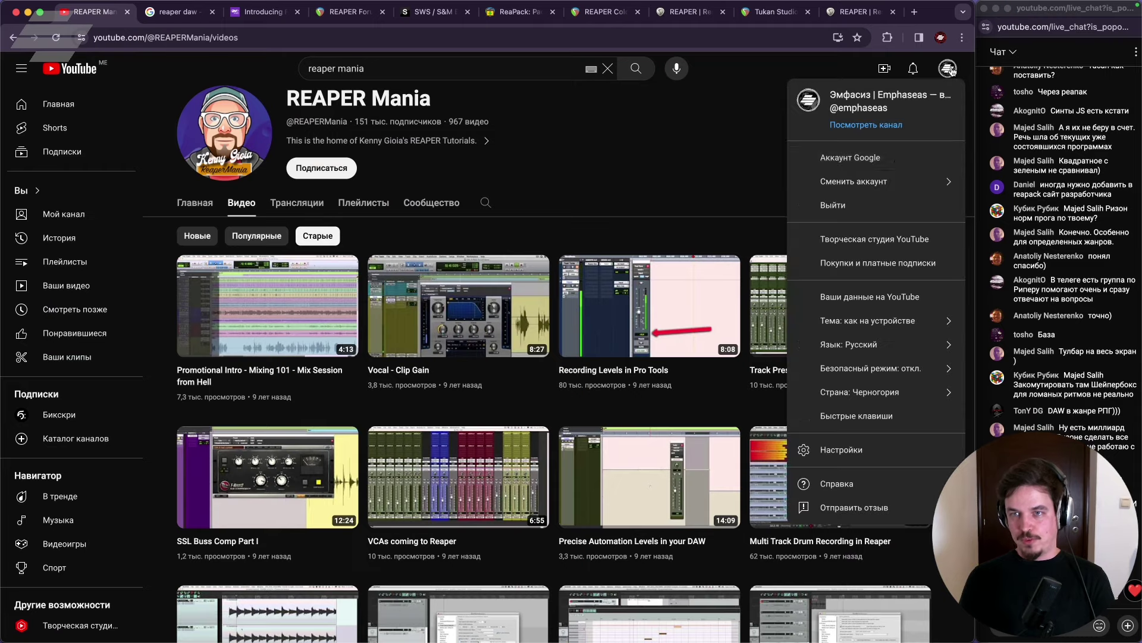
left_click(891, 128)
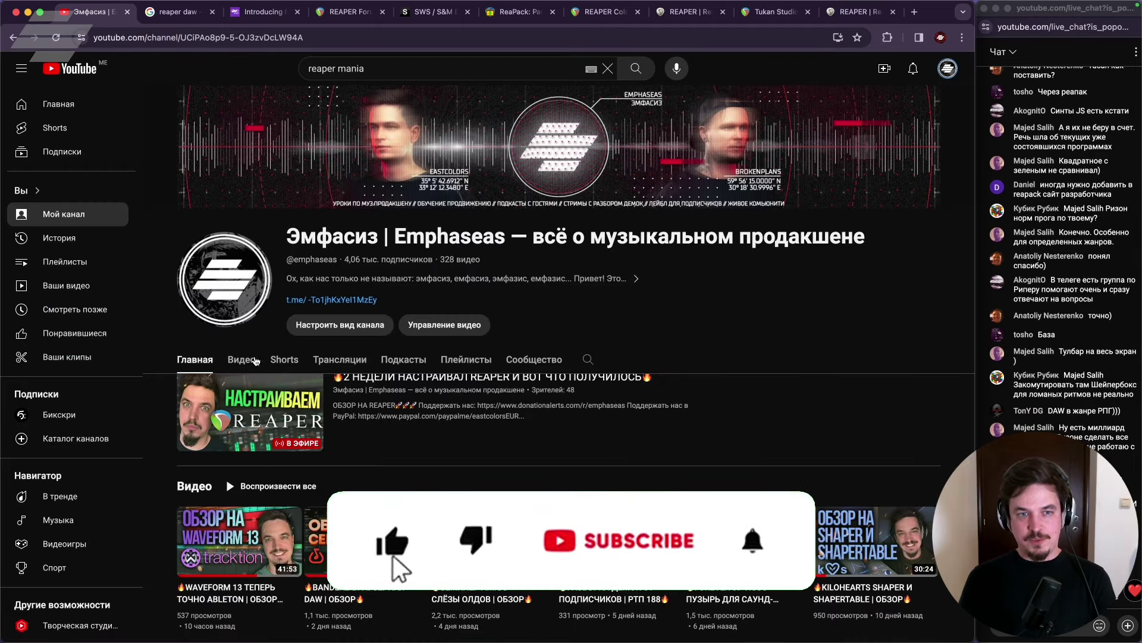
left_click(241, 360)
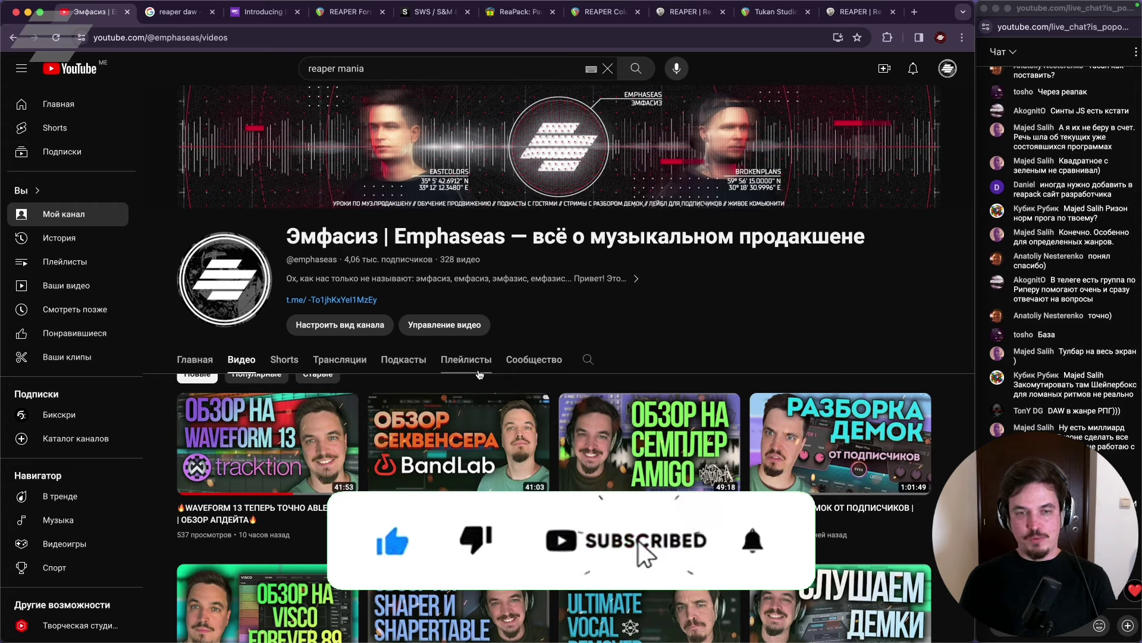